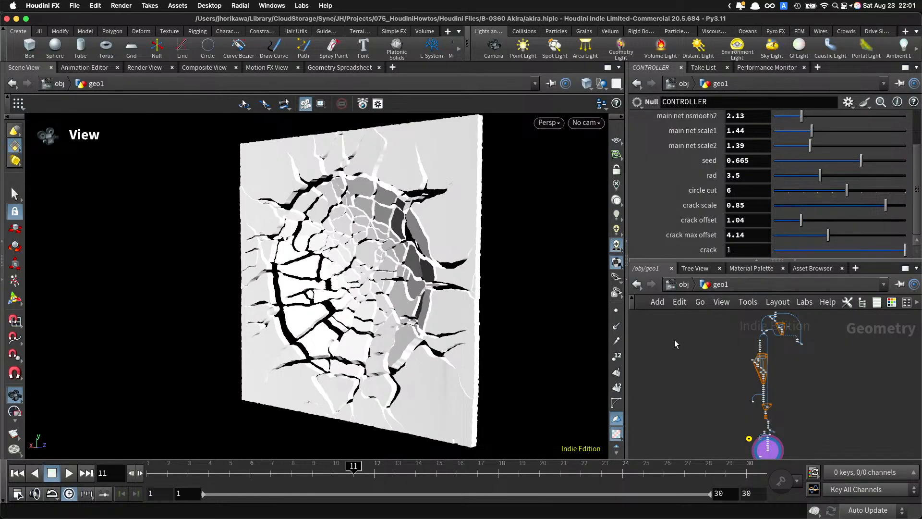
Step: Examine the cracked wall model and the controller's main net parameters from another angle
scroll(753, 174, "up", 5)
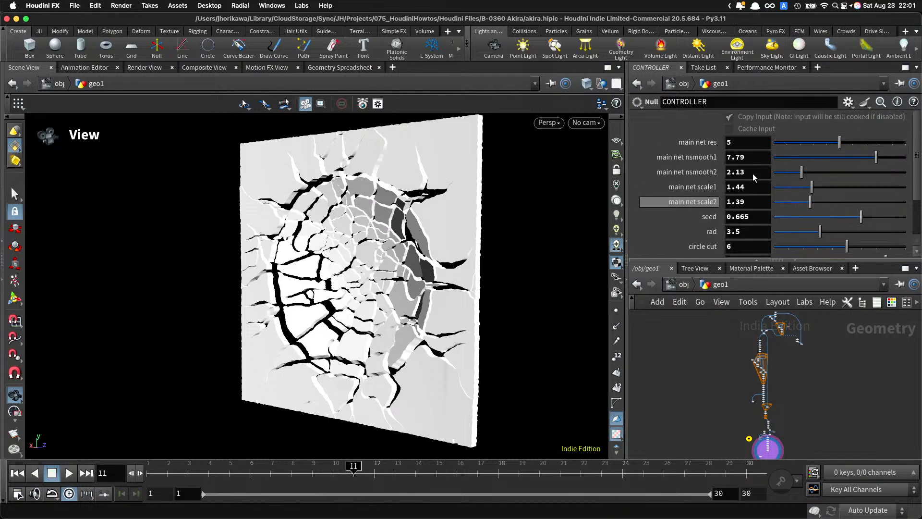
left_click_drag(809, 142, 841, 143)
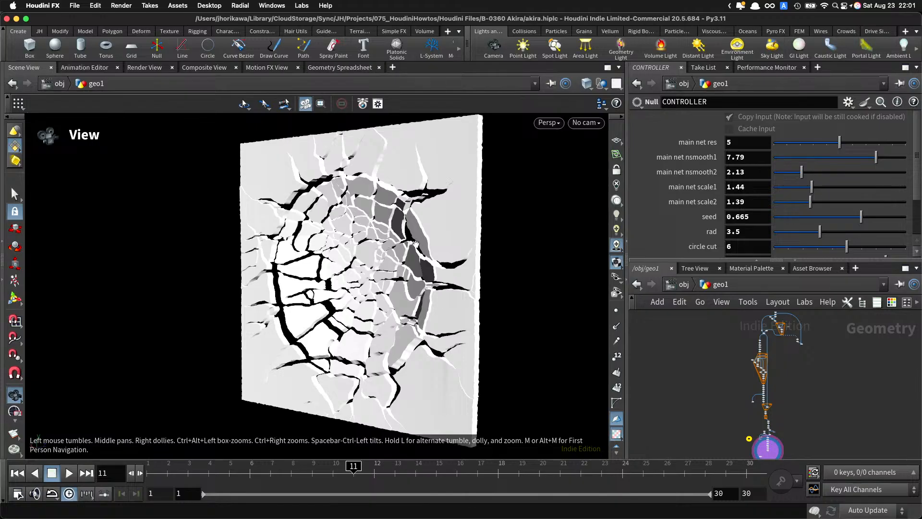
left_click_drag(415, 243, 393, 214)
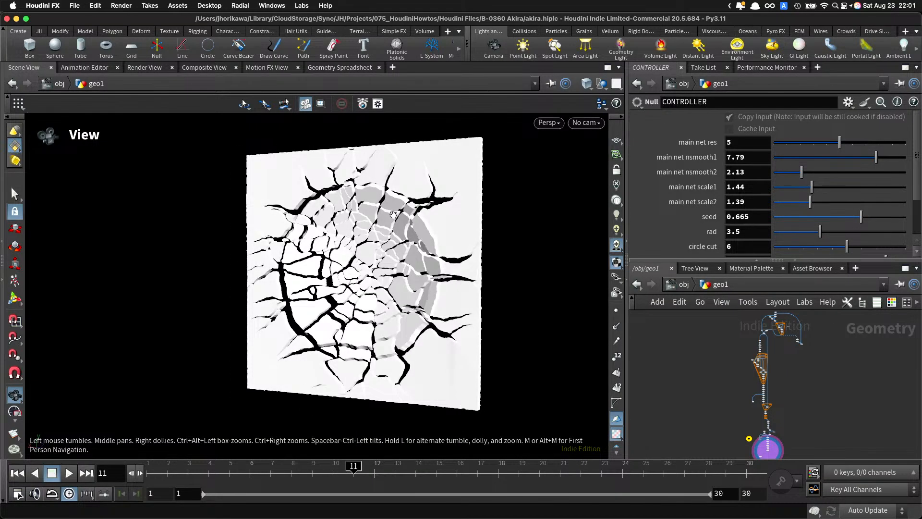
Step: Switch to Chrome, look through the "akira ズン" image results and open the circular cracked-wall picture from photozou.jp
key("ctrl+Up")
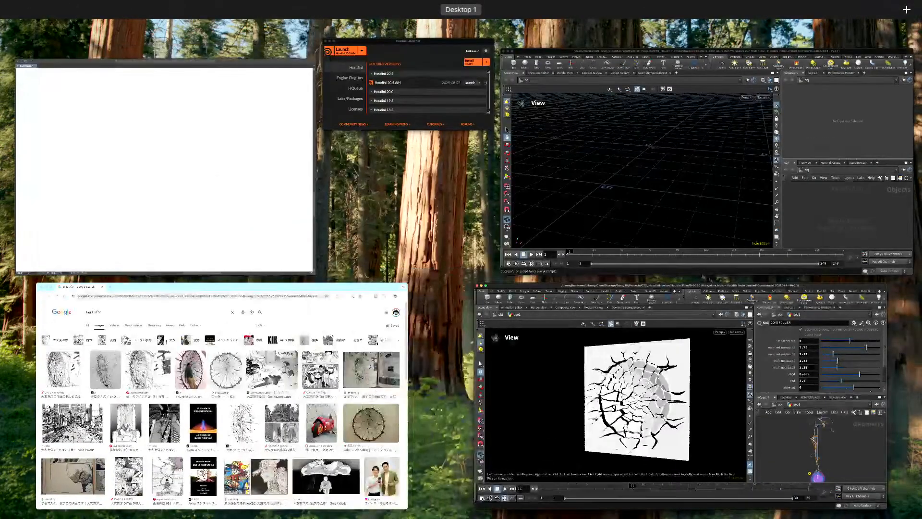
left_click(305, 439)
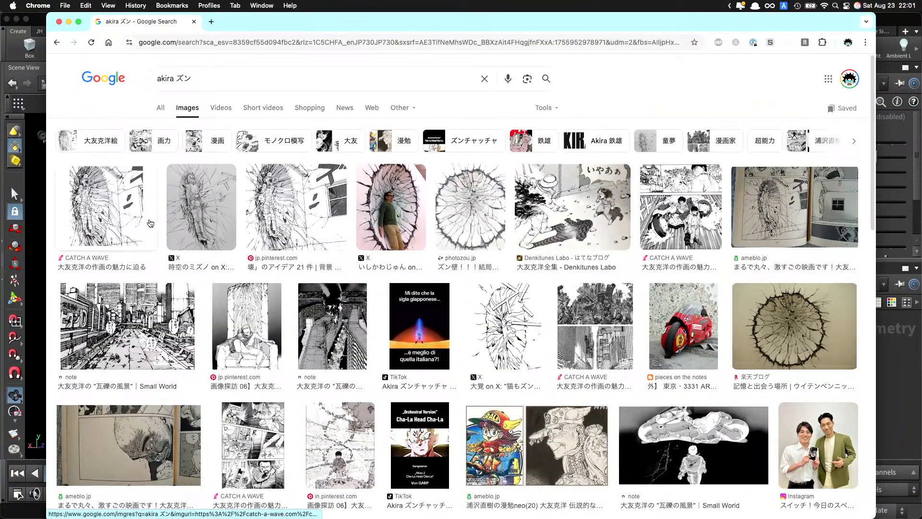
scroll(265, 263, "down", 1)
scroll(265, 263, "down", 5)
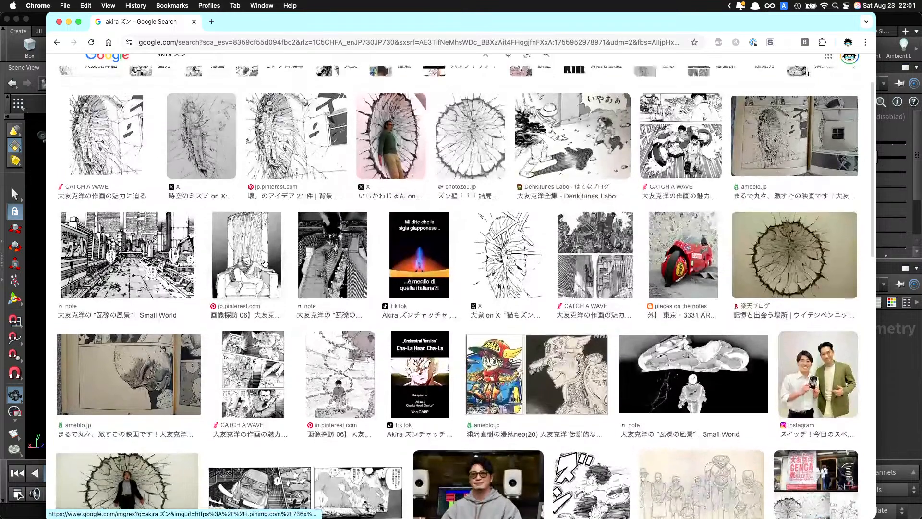
scroll(264, 263, "up", 5)
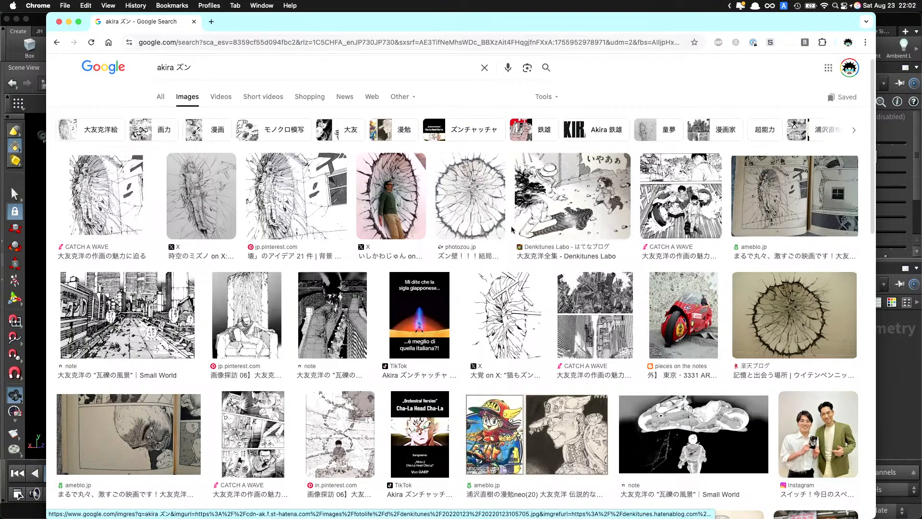
left_click(477, 211)
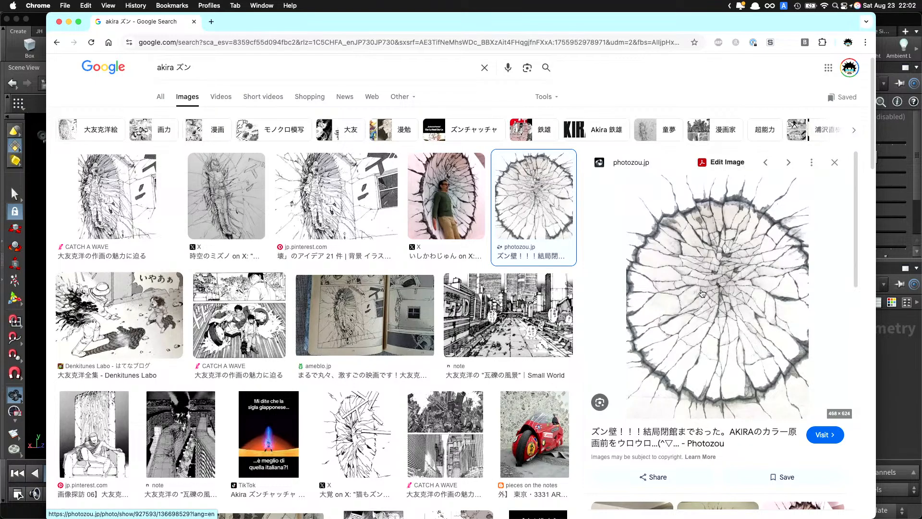
Step: Return to Houdini and inspect the cracked wall from several angles alongside the full list of CONTROLLER parameters
left_click(897, 385)
scroll(405, 274, "down", 1)
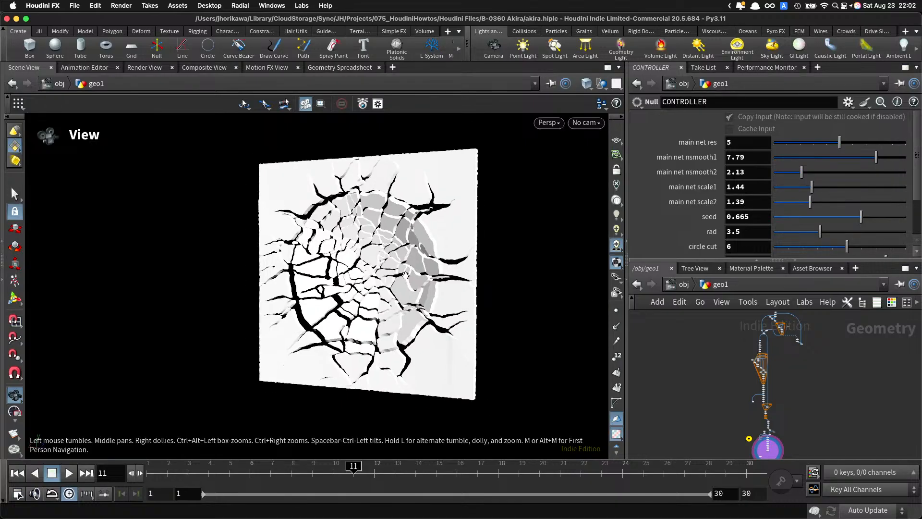
left_click_drag(405, 275, 300, 237)
scroll(404, 256, "up", 2)
scroll(682, 234, "down", 3)
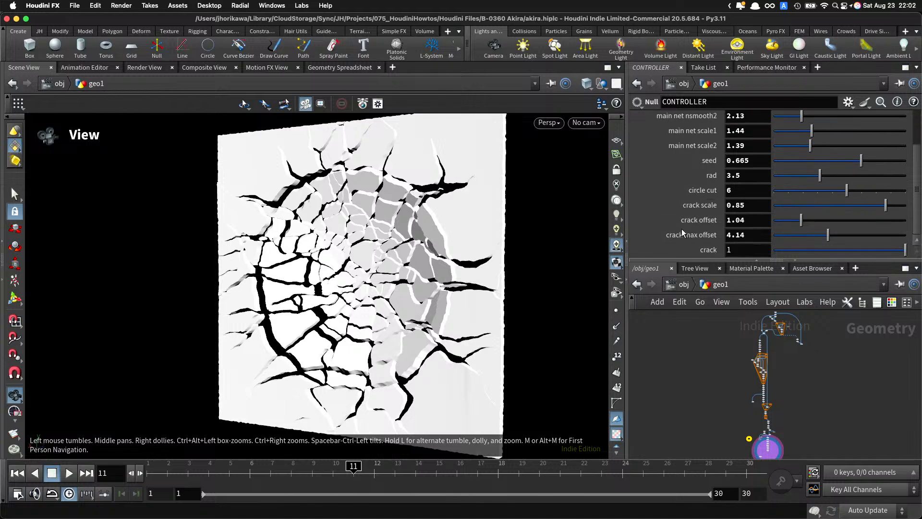
scroll(681, 228, "up", 3)
scroll(681, 228, "down", 3)
left_click_drag(510, 222, 359, 258)
scroll(662, 222, "up", 3)
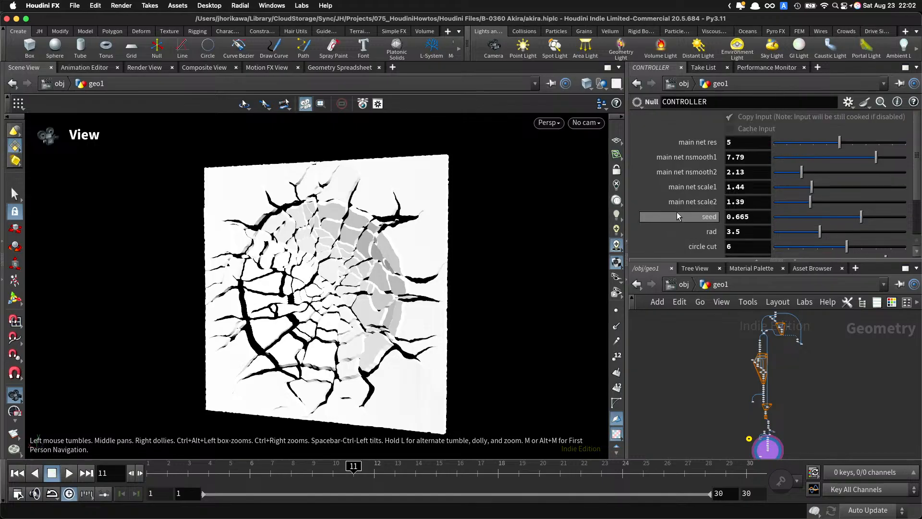
Step: Set the controller's main net res to 6 and, after trying several values, main net nsmooth1 to 5.88
mouse_move(839, 142)
left_mouse_down()
mouse_move(772, 143)
mouse_move(853, 145)
left_mouse_up()
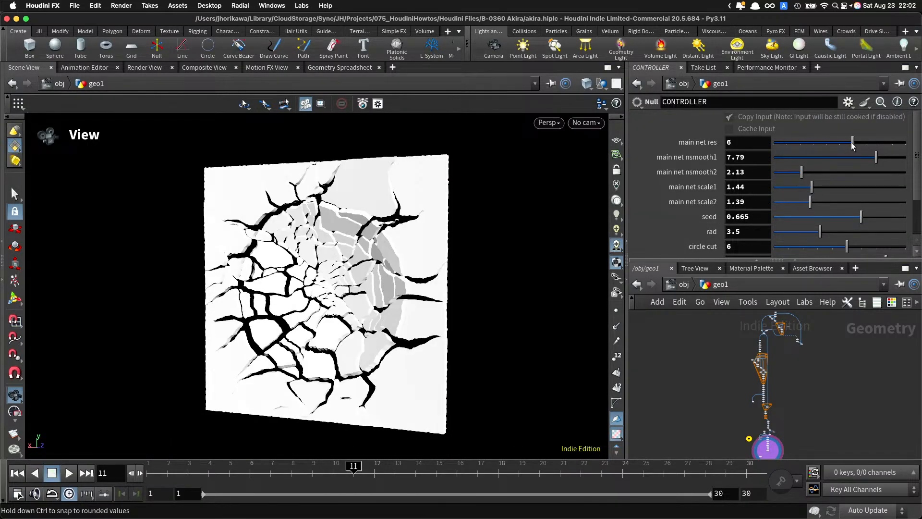
left_click(823, 158)
left_click(780, 157)
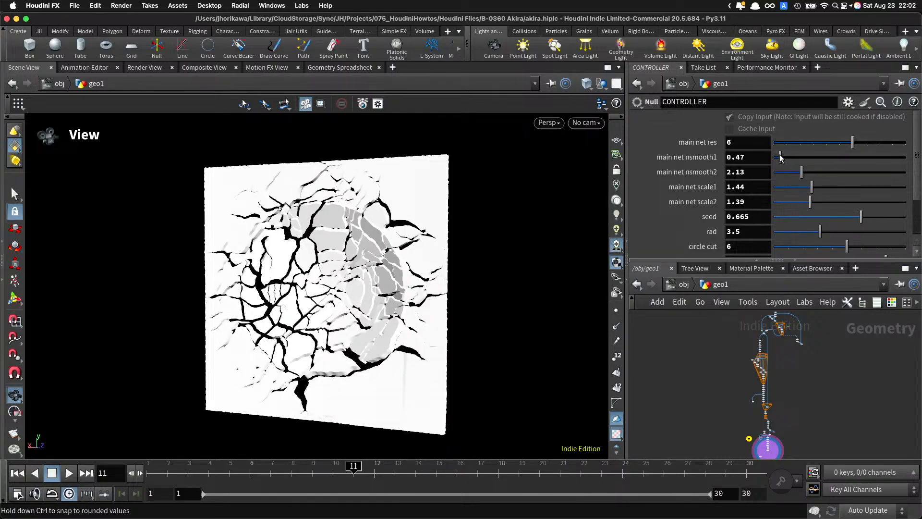
left_click(840, 156)
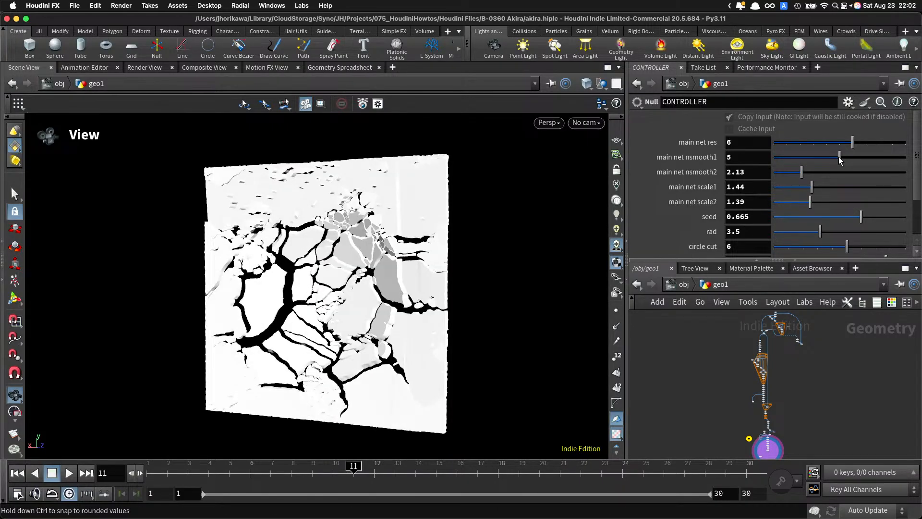
left_click(839, 156)
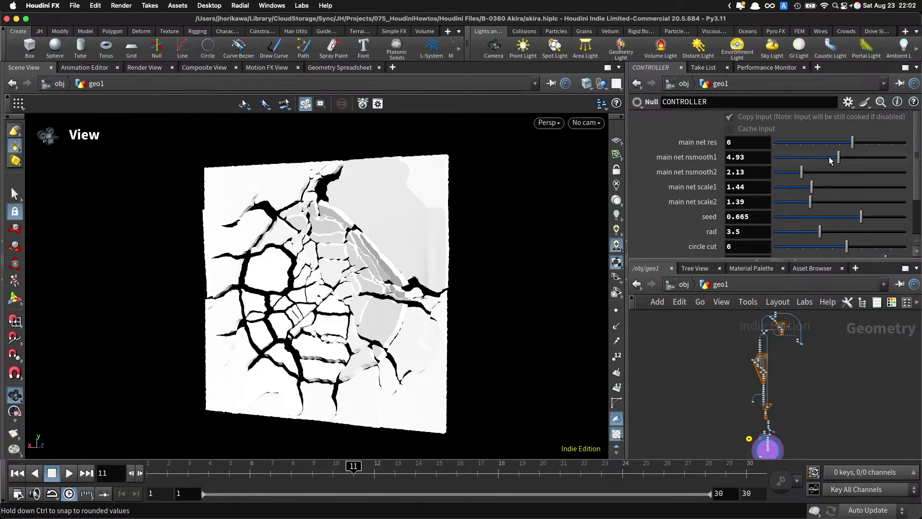
mouse_move(306, 262)
left_mouse_down()
mouse_move(349, 259)
mouse_move(315, 256)
left_mouse_up()
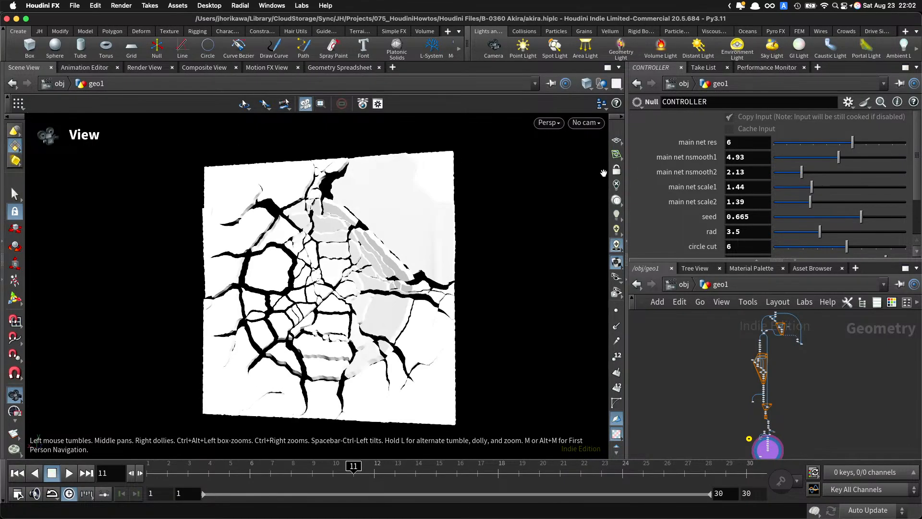
left_click(851, 158)
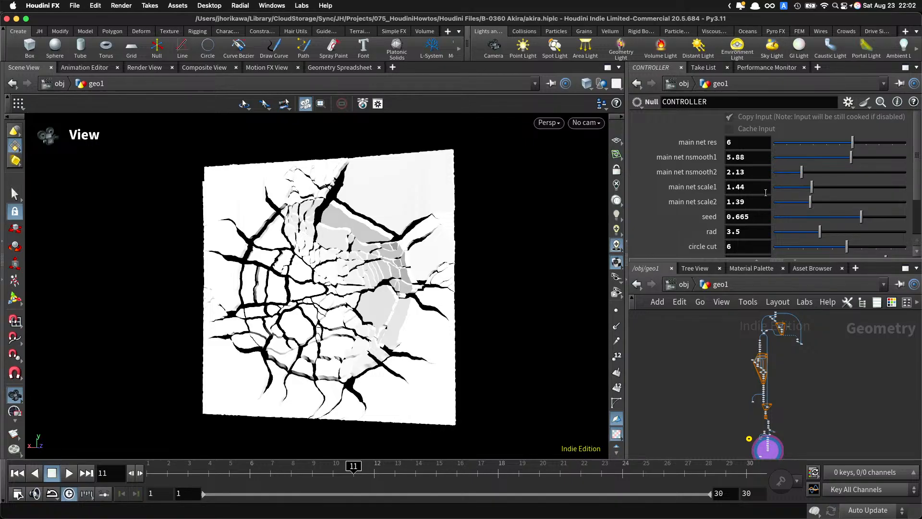
Step: Try different seed values for the crack pattern and settle on 0.679
left_click(797, 218)
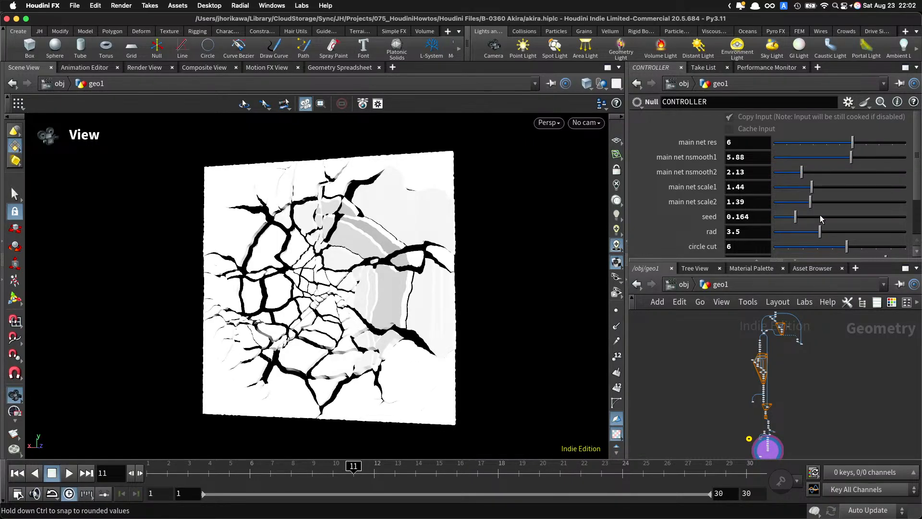
left_click(841, 218)
left_click(862, 217)
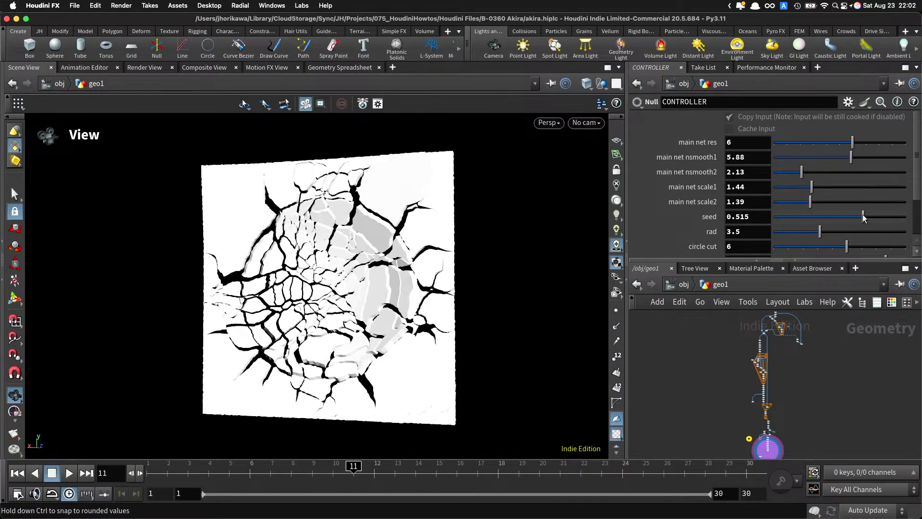
Step: Try different crater radii, set crack max offset to 4.6 and settle on a rad of 3.43
mouse_move(819, 234)
left_mouse_down()
mouse_move(787, 234)
mouse_move(805, 234)
left_mouse_up()
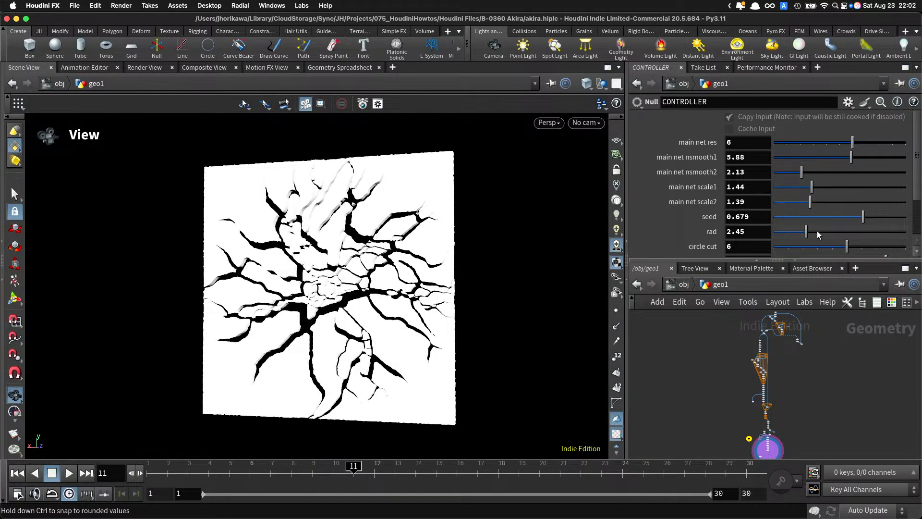
left_click(846, 230)
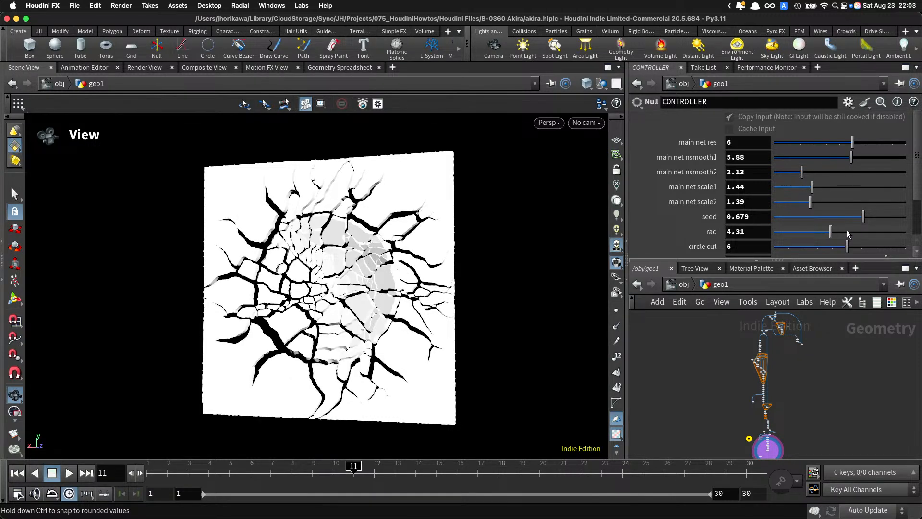
left_click_drag(846, 230, 830, 235)
scroll(868, 219, "down", 4)
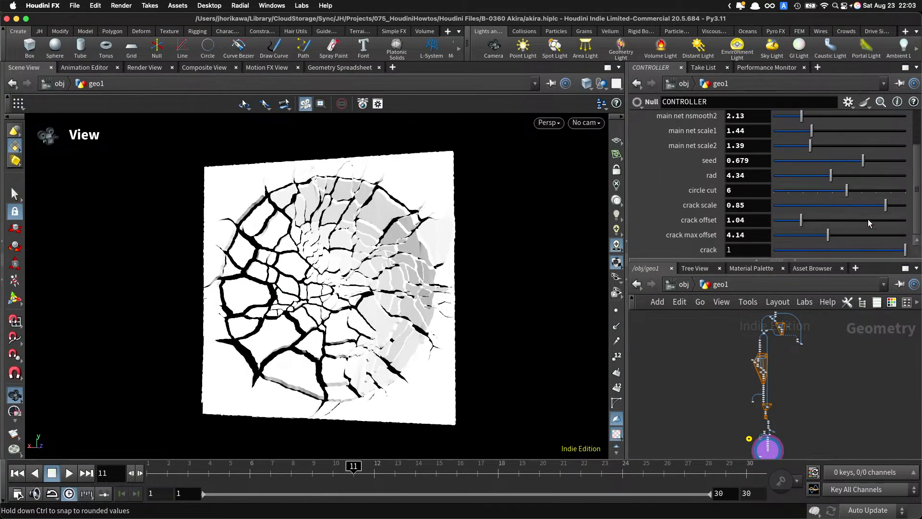
left_click_drag(863, 250, 911, 251)
left_click_drag(827, 240, 834, 239)
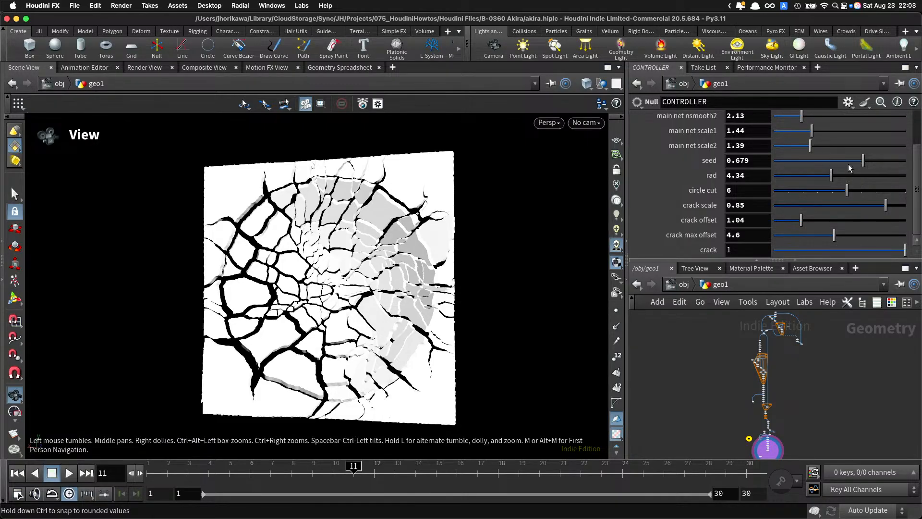
left_click_drag(829, 177, 819, 176)
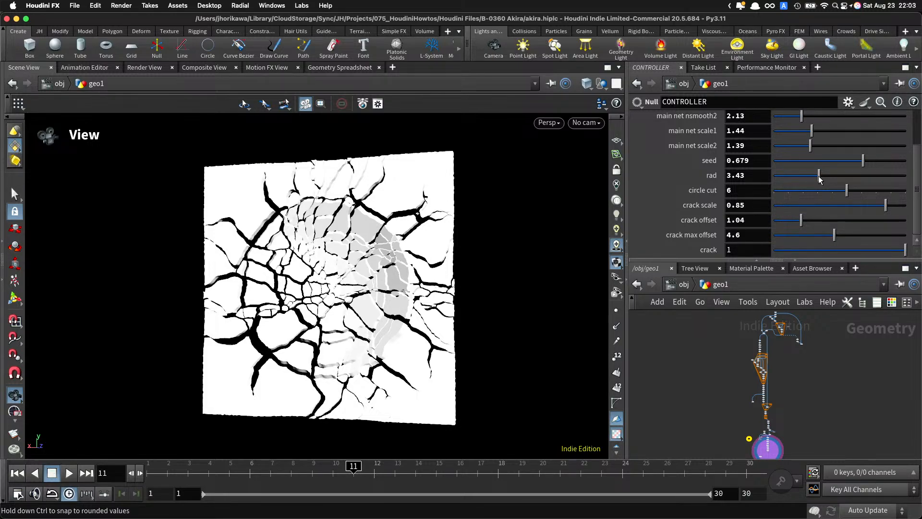
Step: Take a closer look at the cracked wall, then switch to the empty Akira Zun Wall.hiplc scene
left_click_drag(591, 257, 505, 261)
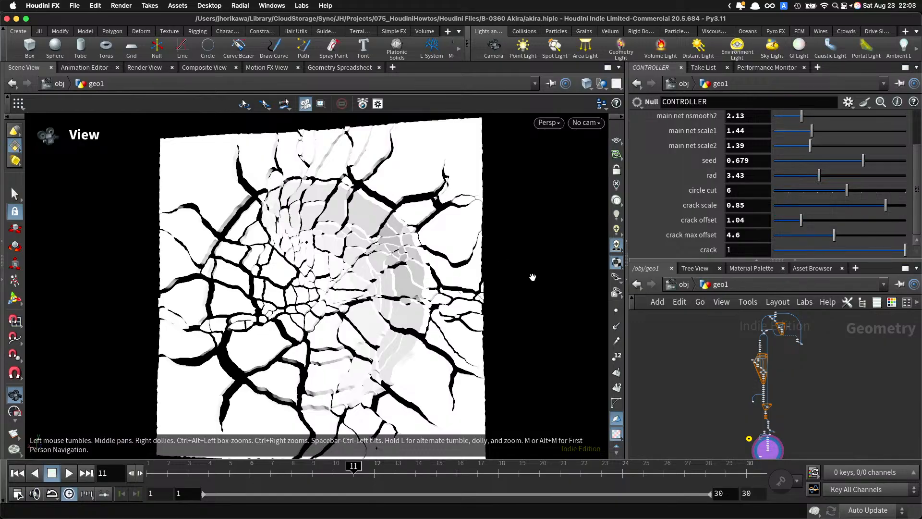
left_click_drag(724, 258, 724, 252)
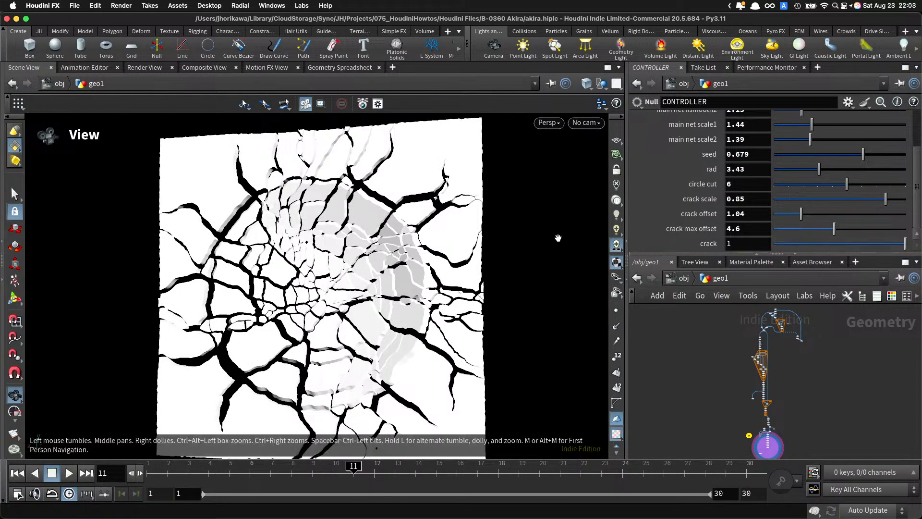
double_click(274, 17)
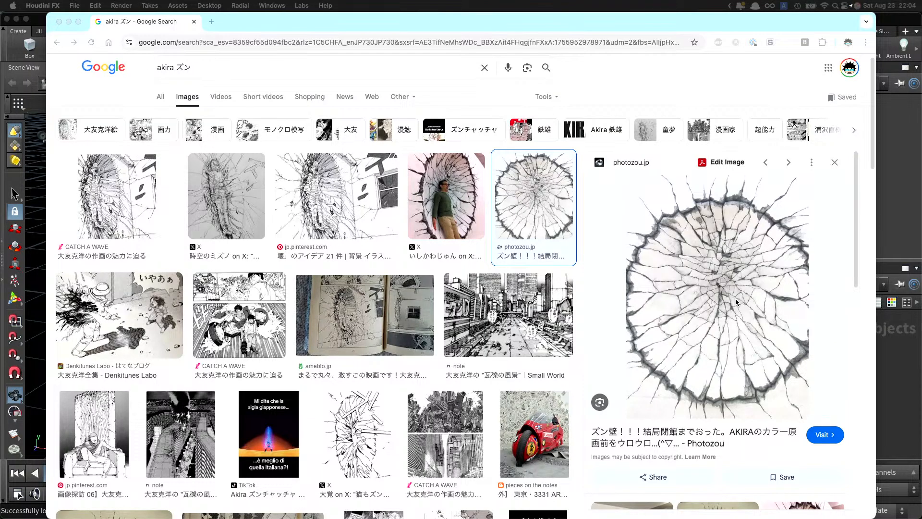
left_click(898, 369)
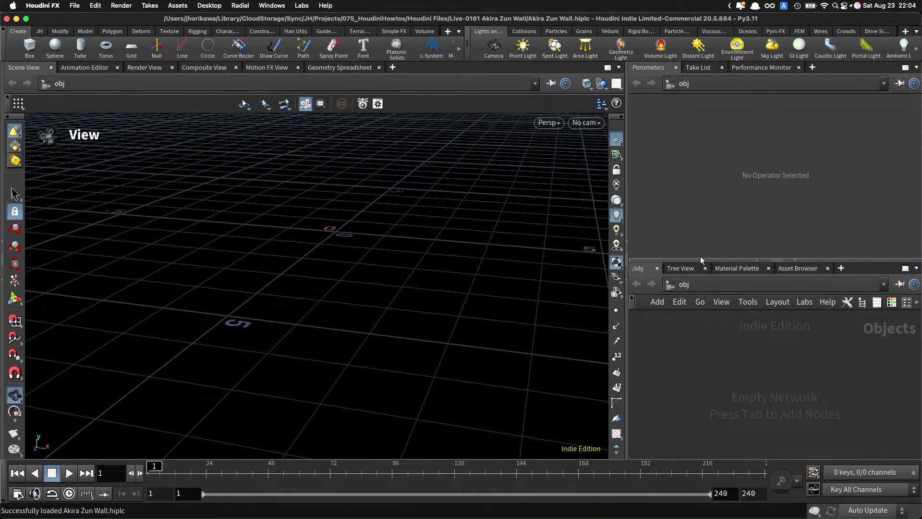
Step: Enlarge the network area, add a Geometry object to the scene and go inside it
left_click_drag(700, 259, 700, 210)
key("Tab")
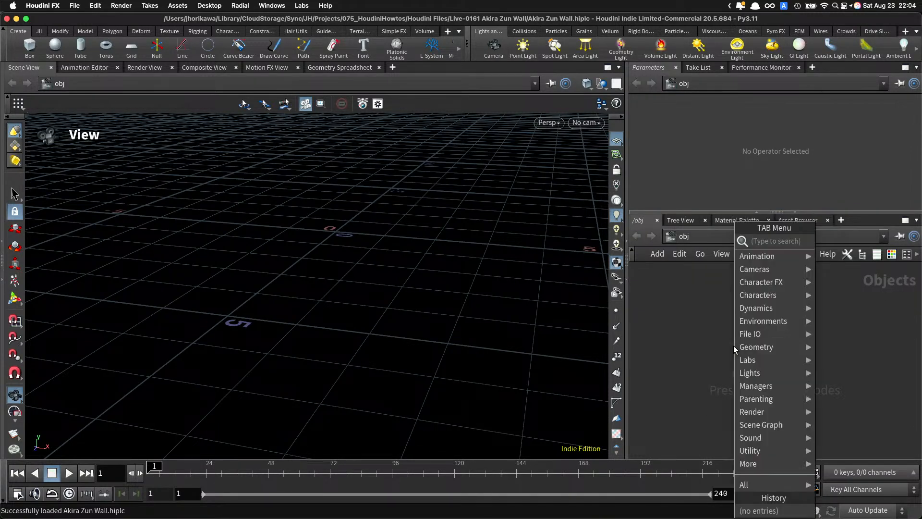
type("om")
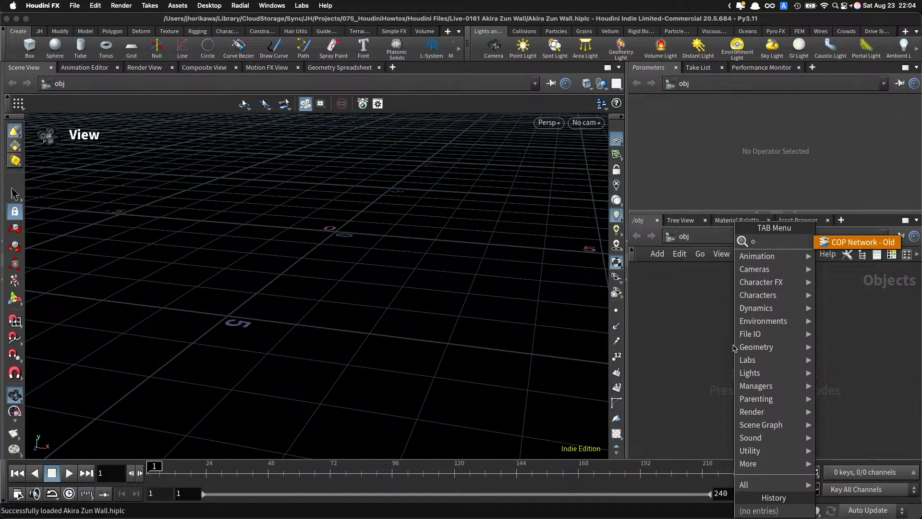
key("BackSpace")
type("geome")
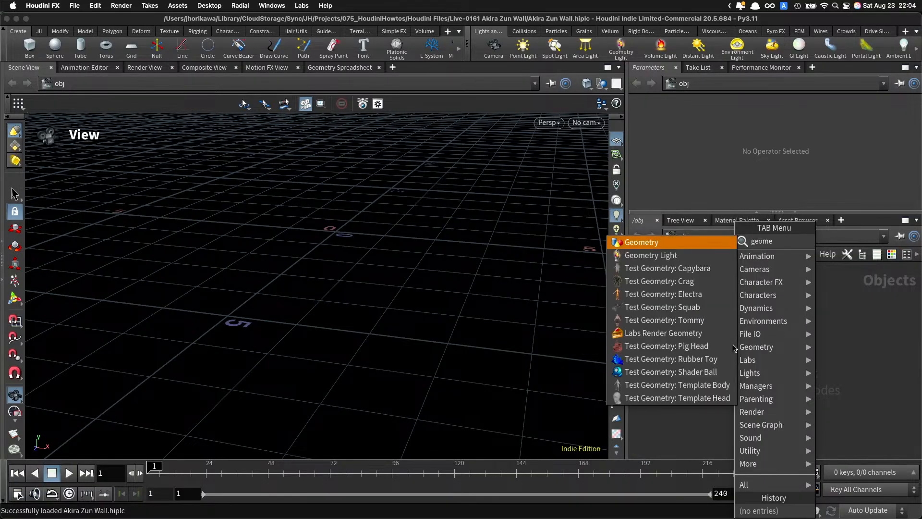
key("Return")
left_click(733, 345)
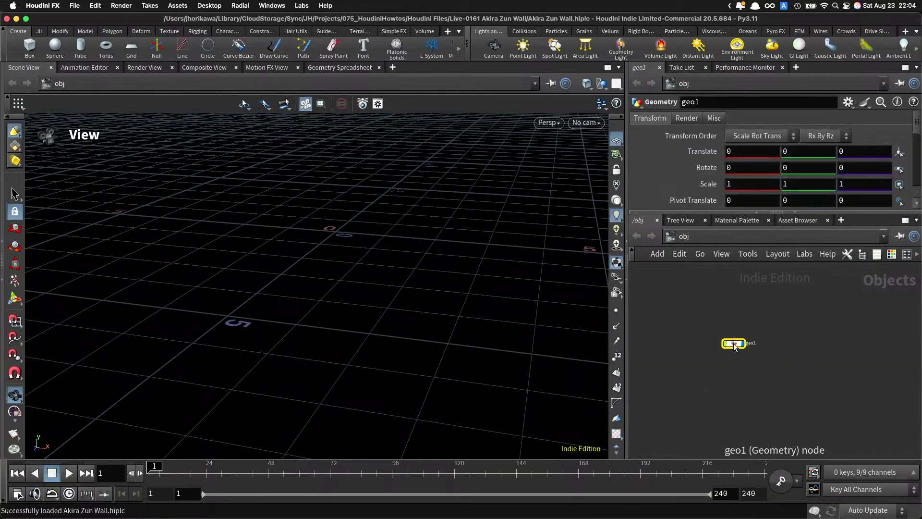
left_click_drag(733, 346, 761, 318)
double_click(761, 318)
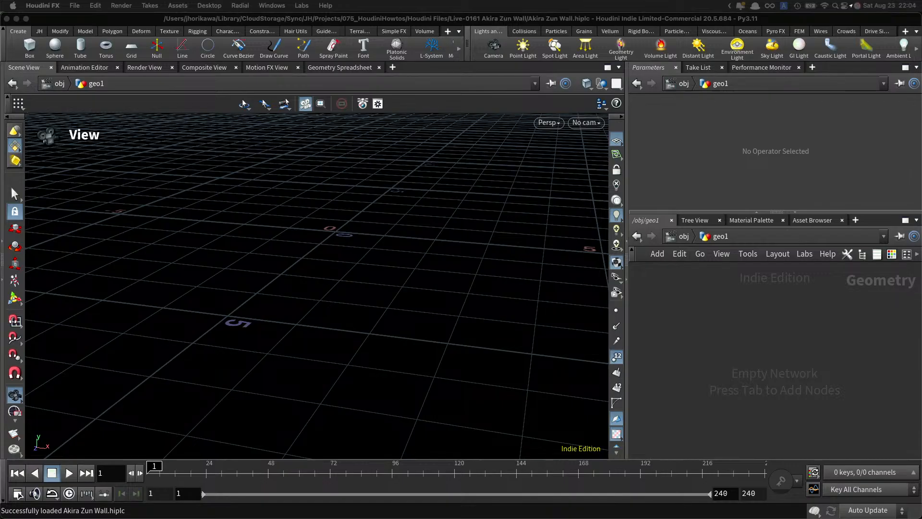
Step: Add a Grid node to the empty geometry network
key("Tab")
type("gr")
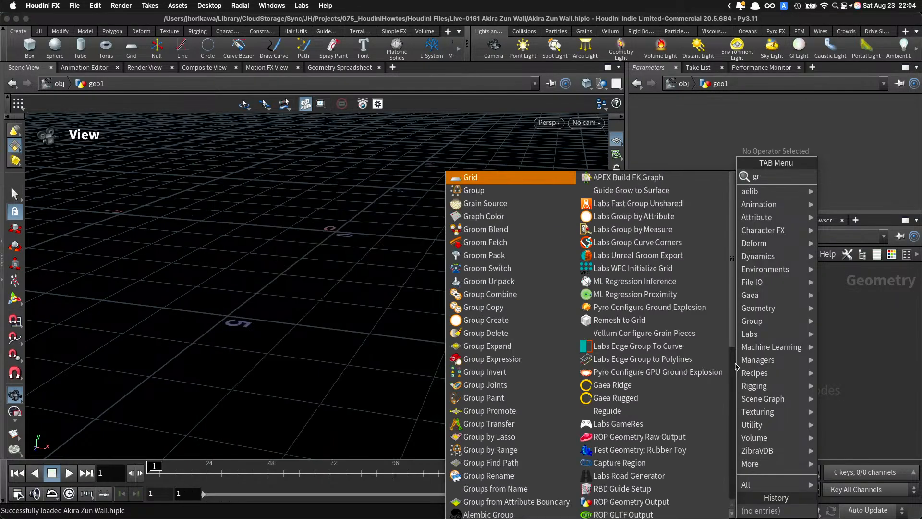
type("id")
key("Return")
left_click(730, 346)
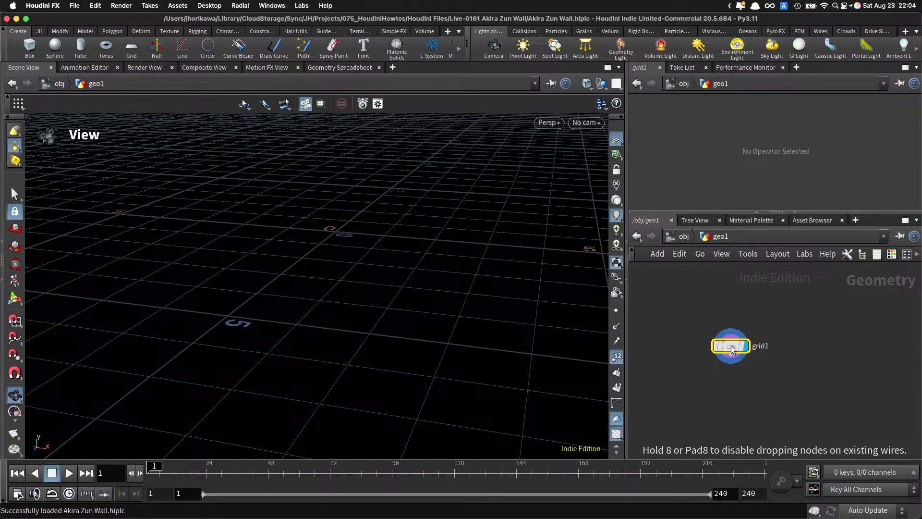
Step: Place the Grid node in the network, set its orientation to XY Plane and save the scene
left_click(731, 349)
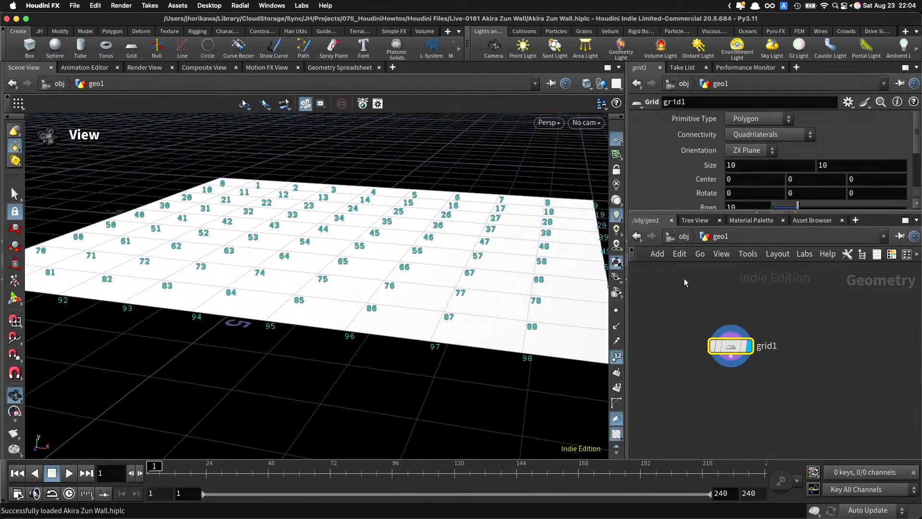
left_click(752, 150)
left_click(749, 166)
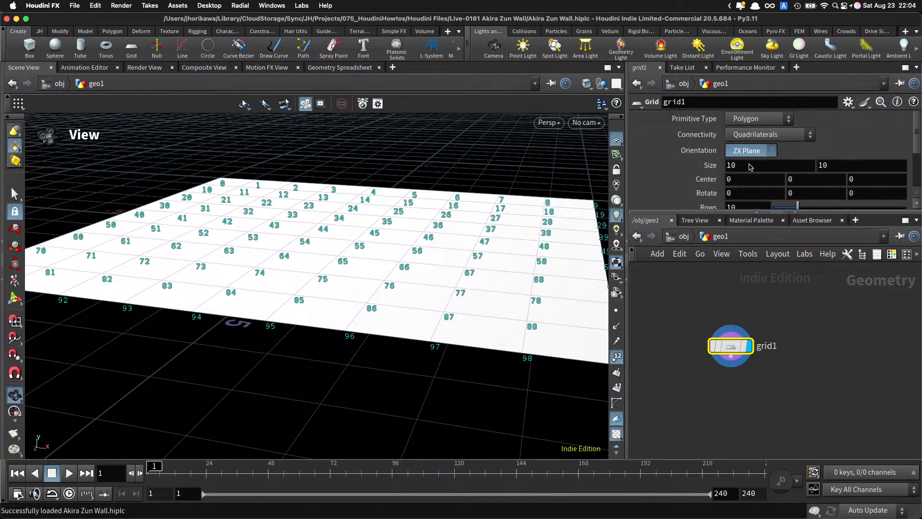
left_click_drag(477, 192, 494, 245)
key("super+s")
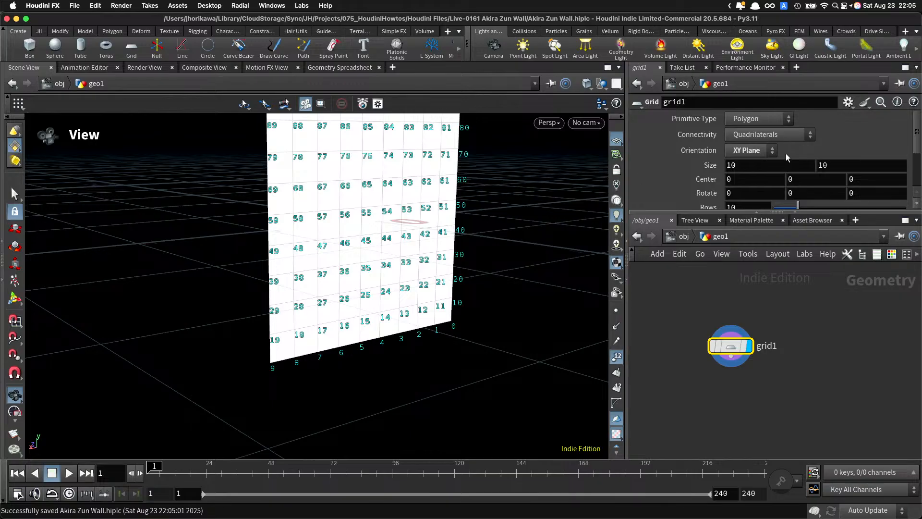
Step: Set the grid's rows to 2 and columns to 2
left_click(763, 167)
left_click_drag(744, 206, 720, 206)
type("2")
key("Return")
scroll(773, 180, "down", 3)
left_click_drag(742, 148, 695, 146)
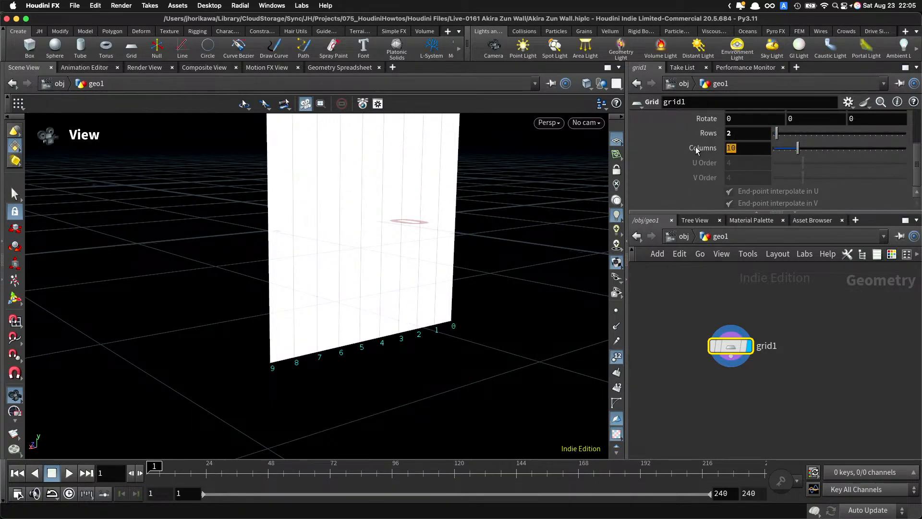
type("2")
key("Return")
left_click_drag(402, 259, 492, 331)
mouse_move(552, 326)
left_mouse_down()
mouse_move(444, 290)
mouse_move(553, 314)
left_mouse_up()
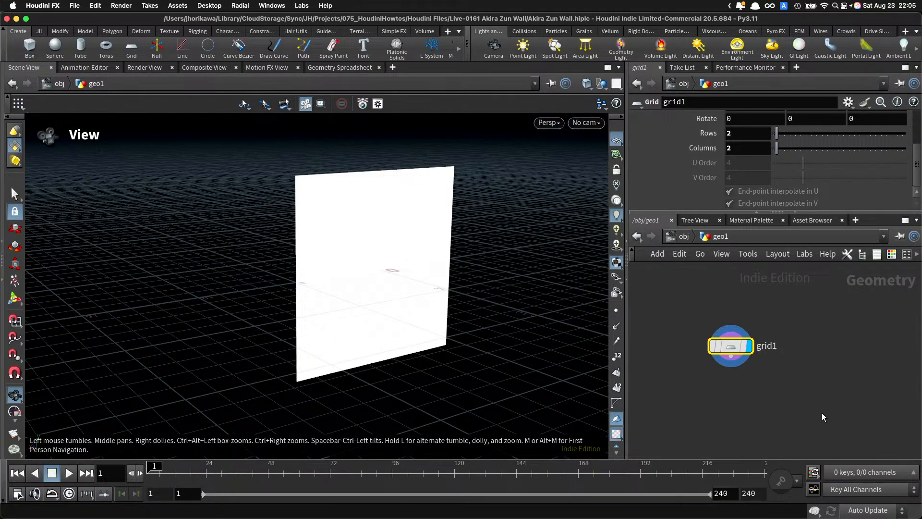
scroll(384, 288, "up", 5)
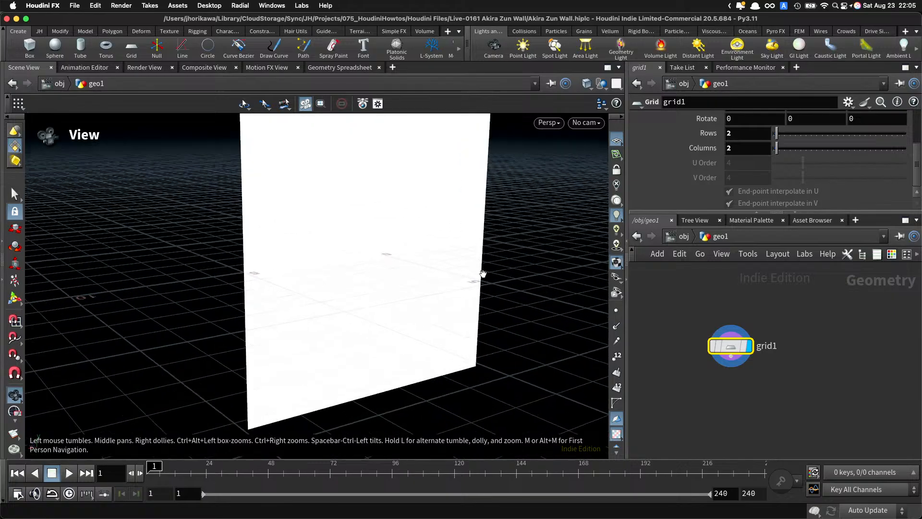
scroll(413, 152, "up", 1)
scroll(344, 220, "down", 3)
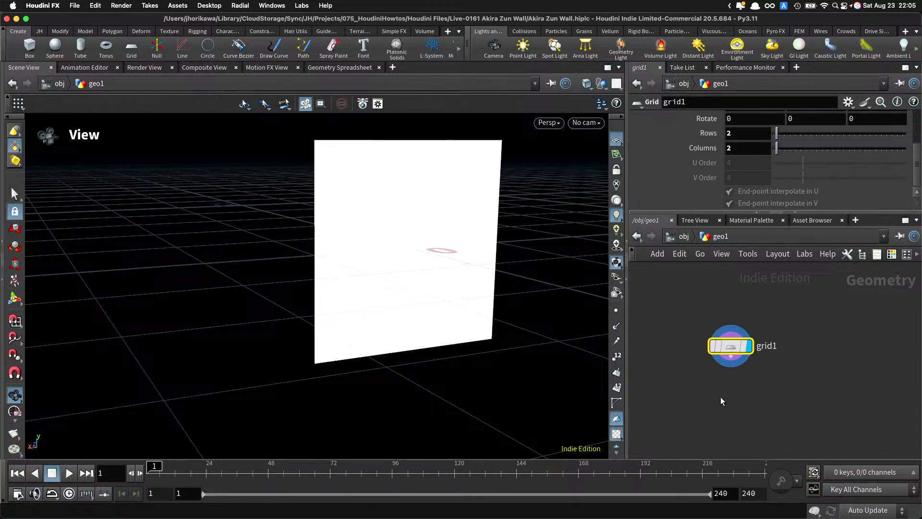
Step: Add a Remesh node below the grid, feed it the grid's output and display its result
key("Tab")
type("l")
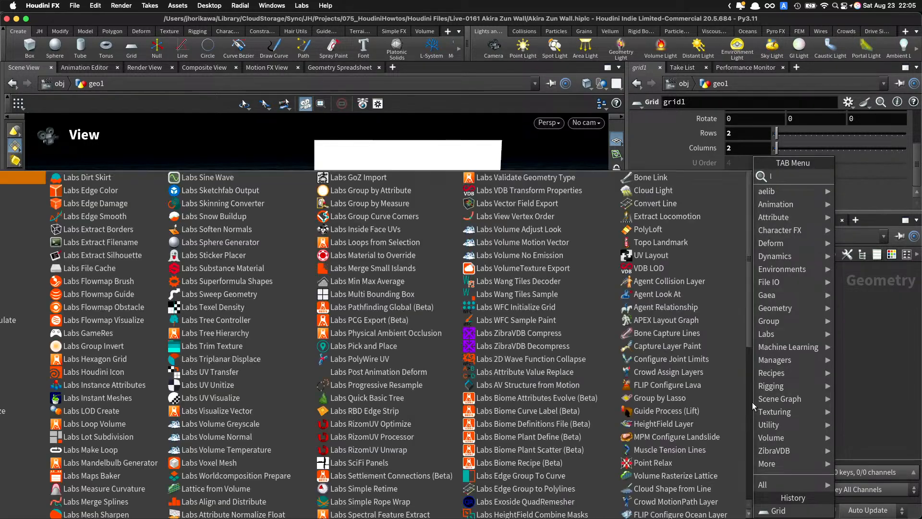
key("BackSpace")
type("reme")
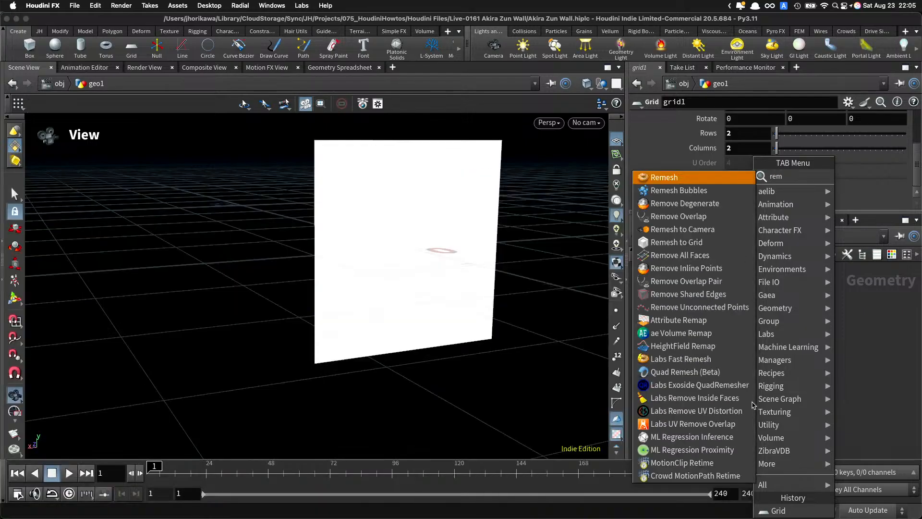
key("Return")
left_click(751, 402)
left_click_drag(731, 356, 743, 392)
left_click_drag(753, 401, 732, 404)
left_click(748, 406)
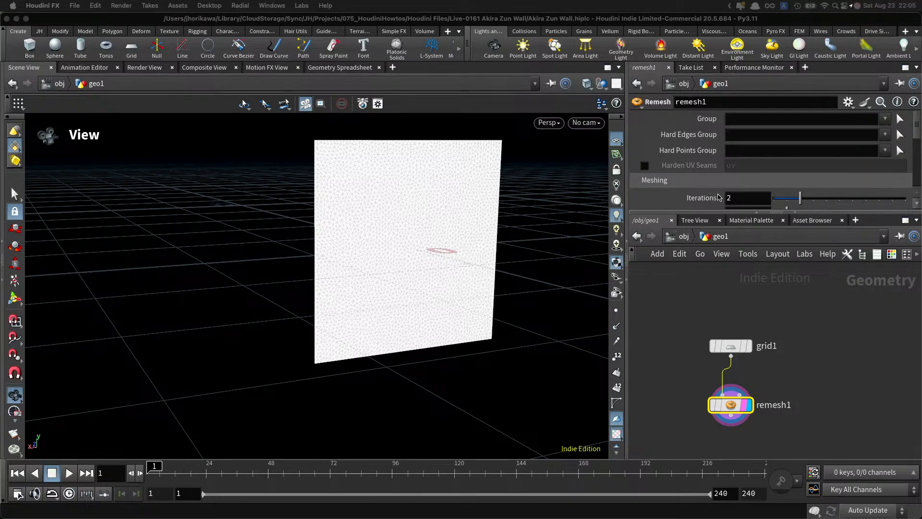
Step: Set the Remesh node's target size to 0.1 for a finer triangle mesh
scroll(719, 198, "down", 5)
left_click(752, 159)
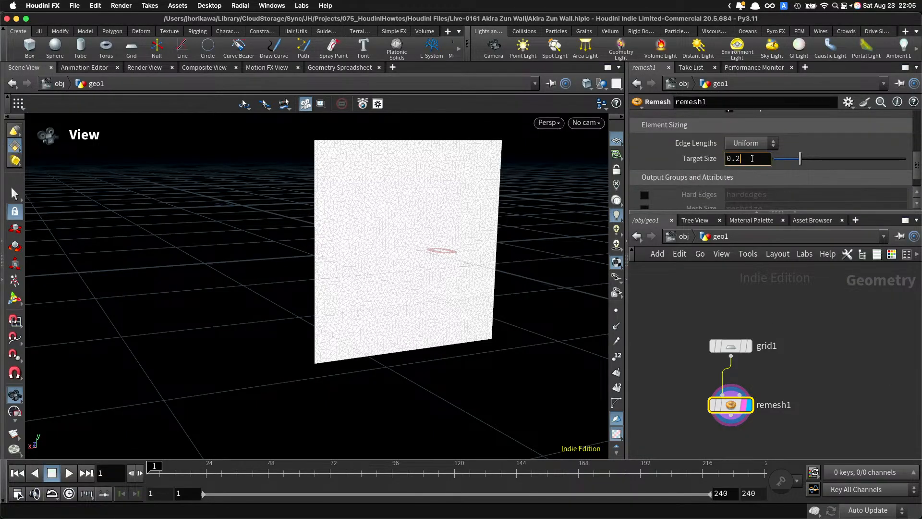
key("Return")
right_click_drag(367, 283, 482, 249)
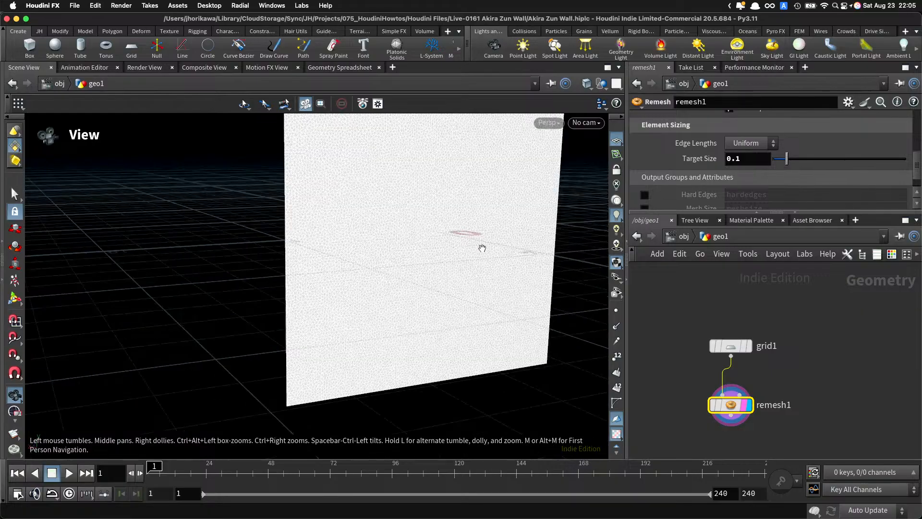
left_click_drag(482, 249, 467, 229)
middle_click_drag(468, 229, 405, 294)
right_click_drag(406, 295, 365, 305)
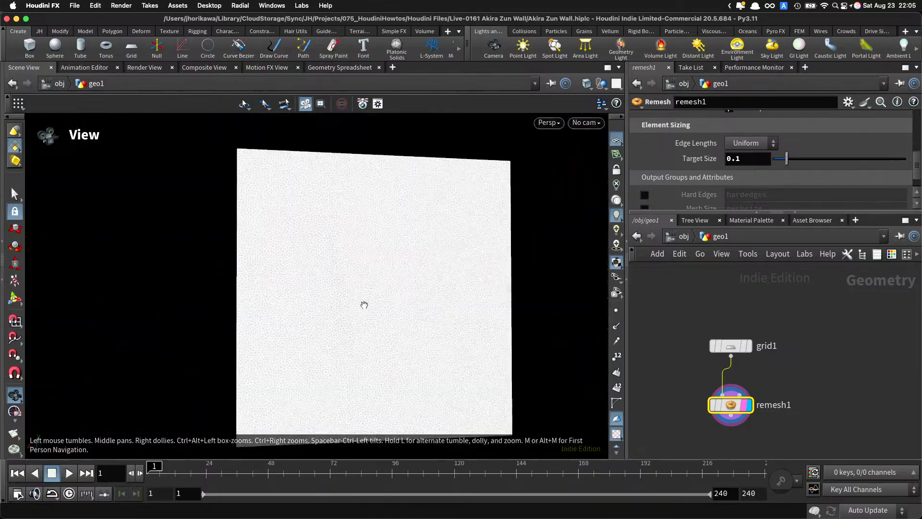
left_click_drag(364, 304, 360, 312)
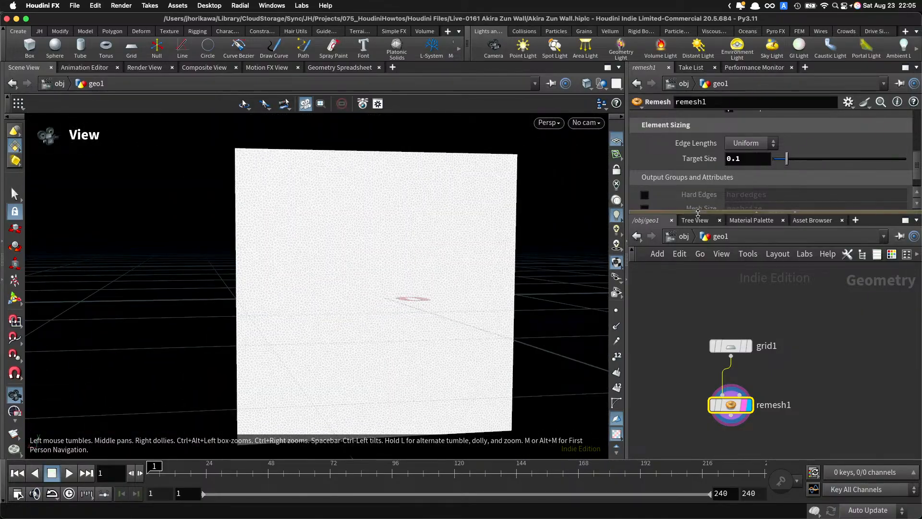
Step: Raise the Remesh node's iterations to 10 and save the scene
left_click_drag(697, 211, 698, 274)
scroll(697, 195, "up", 5)
left_click_drag(800, 198, 906, 198)
scroll(763, 350, "down", 3)
middle_click_drag(776, 366, 781, 326)
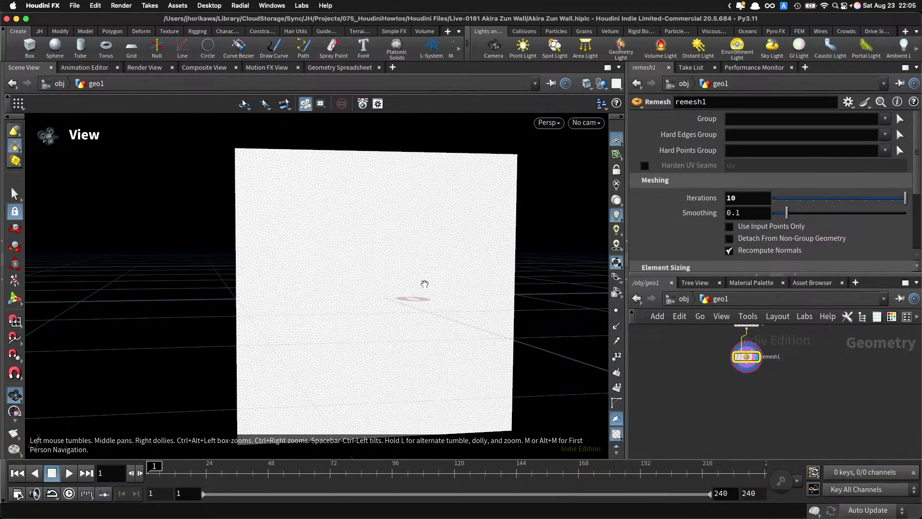
right_click_drag(366, 269, 408, 282)
middle_click_drag(408, 282, 308, 277)
left_click_drag(308, 277, 408, 246)
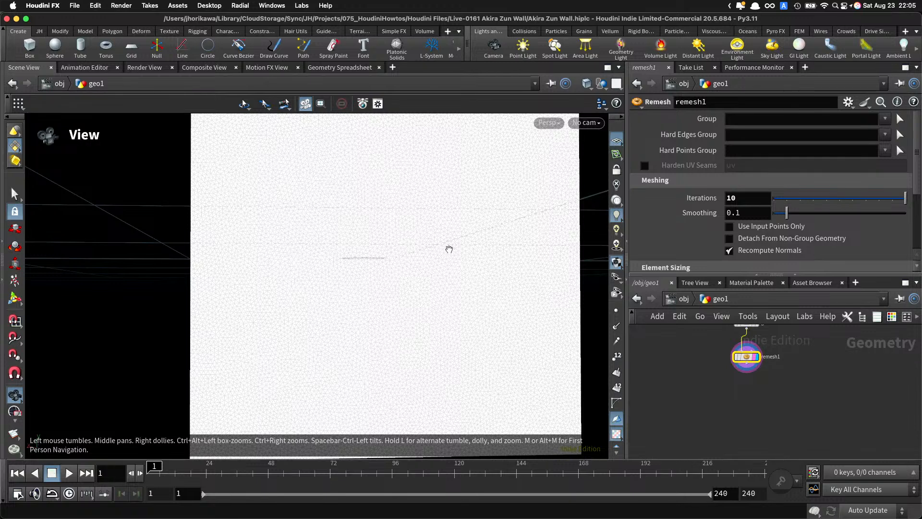
right_click_drag(435, 255, 469, 246)
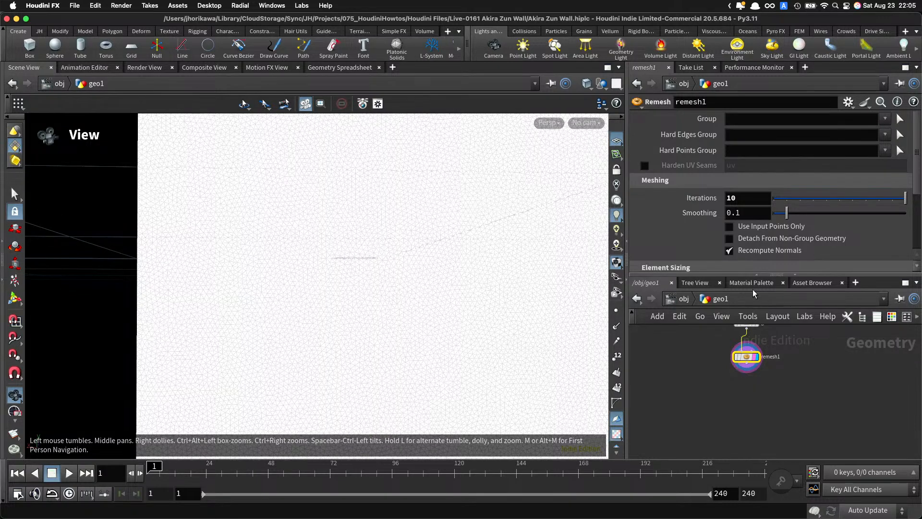
left_click_drag(751, 273, 751, 253)
key("super+s")
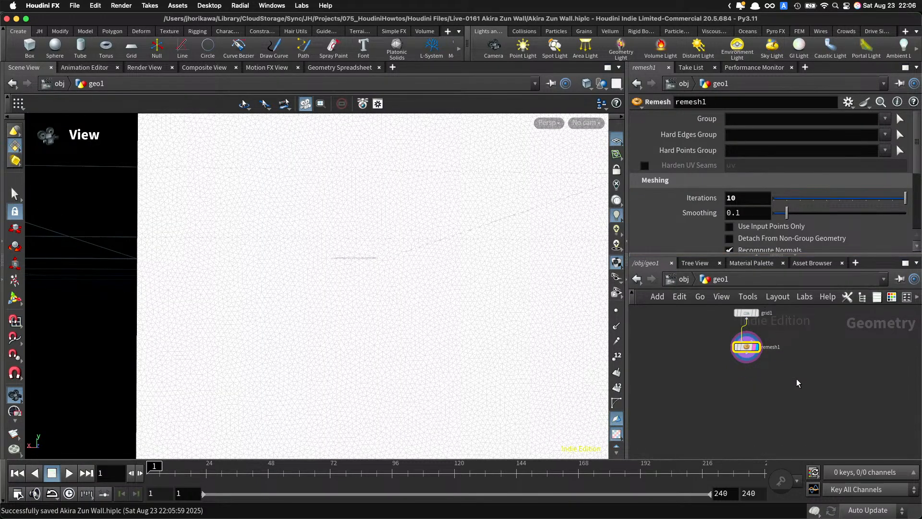
Step: Add a Find Shortest Path node below the Remesh node
scroll(768, 386, "up", 1)
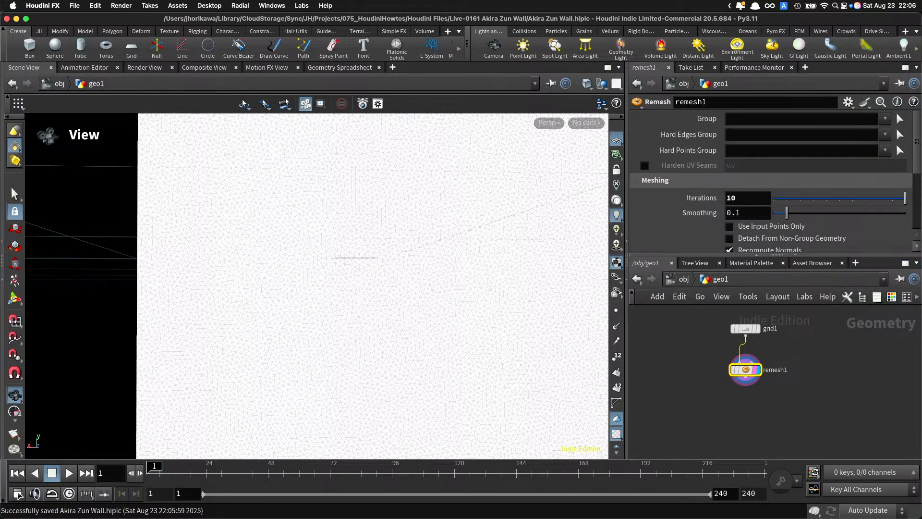
right_click_drag(494, 300, 357, 337)
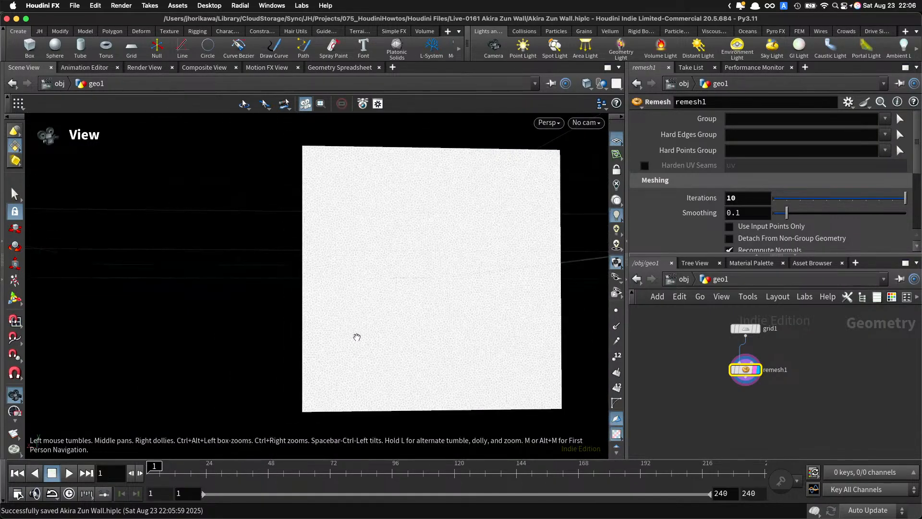
middle_click_drag(357, 337, 291, 338)
key("Tab")
type("shof")
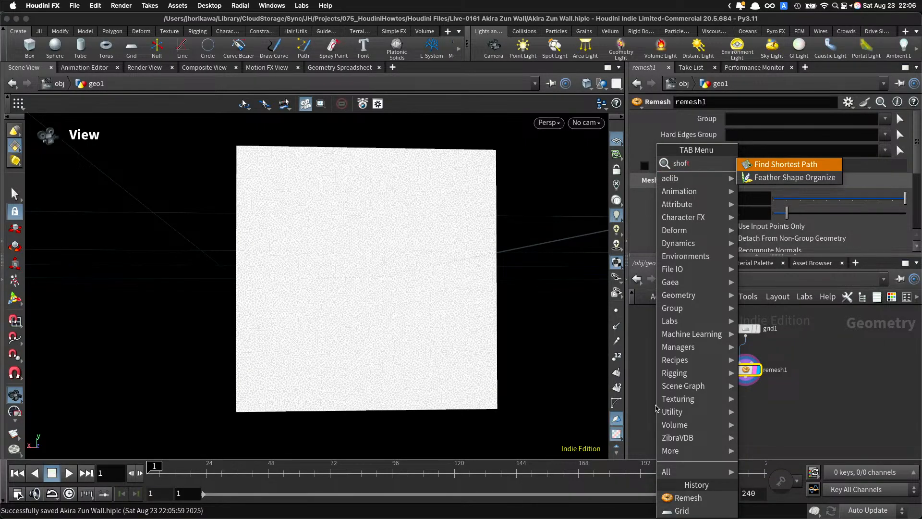
key("Return")
left_click(743, 435)
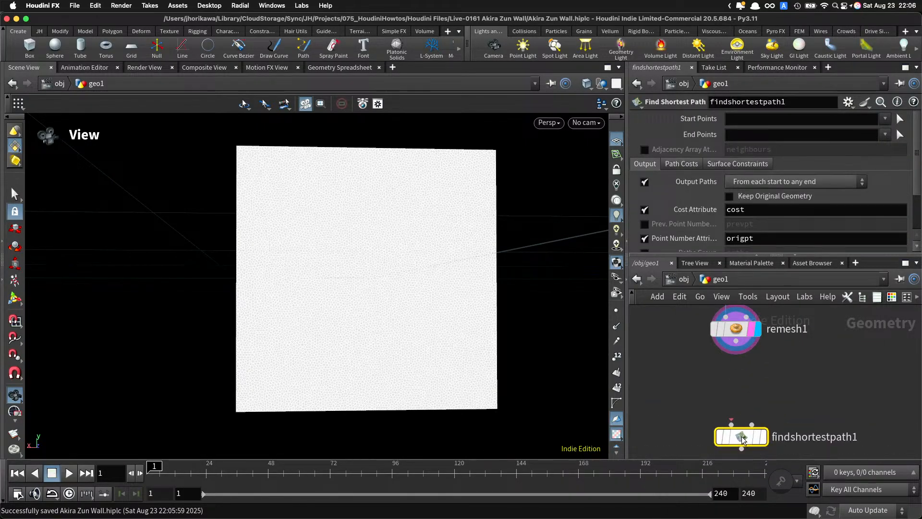
scroll(720, 413, "down", 2)
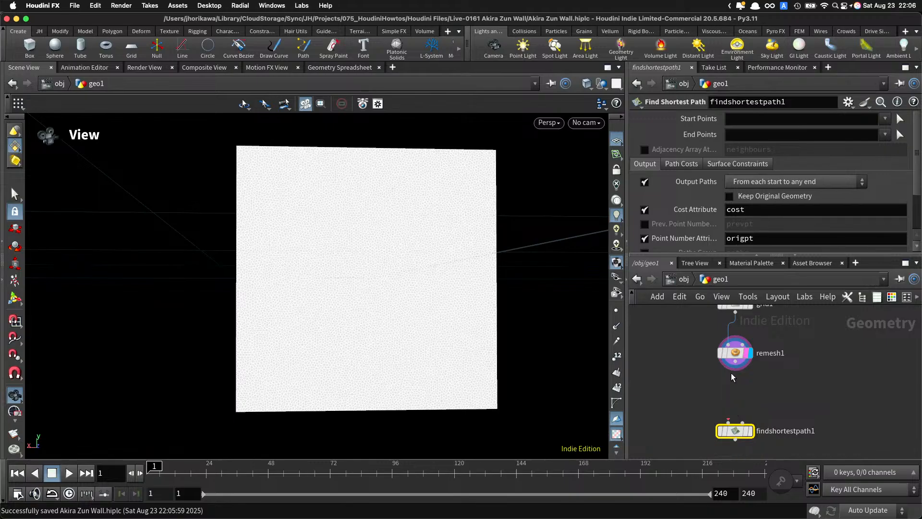
Step: Examine the Find Shortest Path node's start and end point settings and the remeshed wall they apply to
left_click(725, 120)
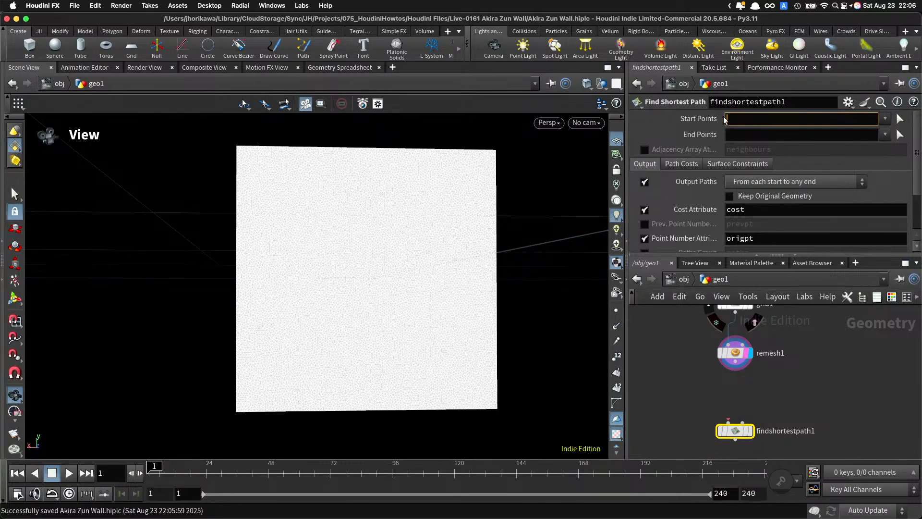
left_click(746, 135)
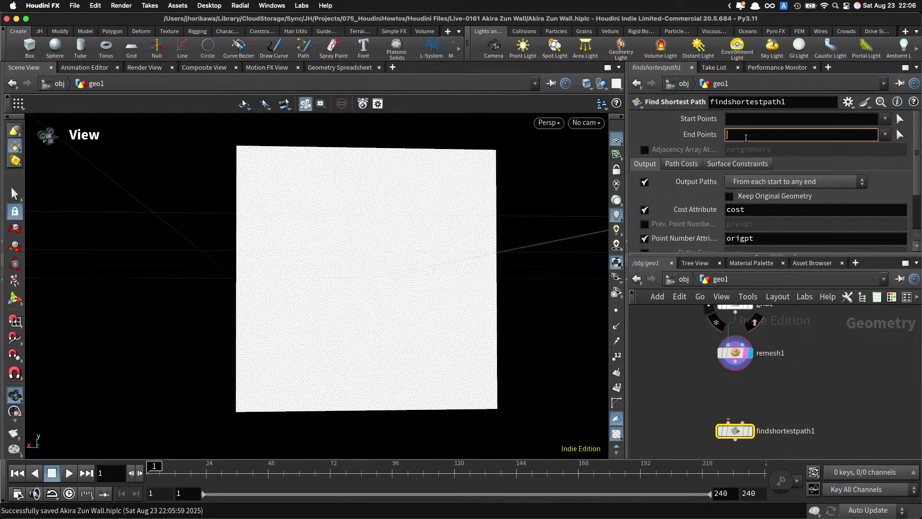
scroll(372, 283, "up", 4)
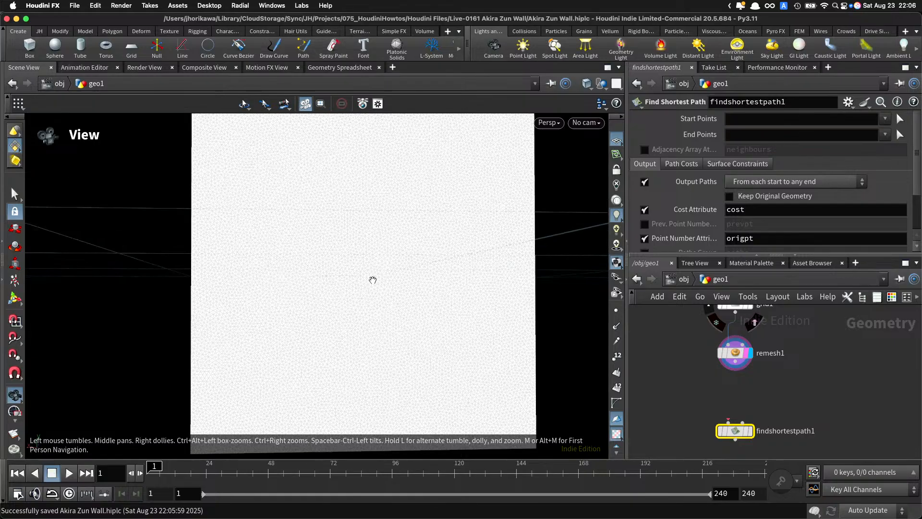
left_click_drag(372, 280, 372, 285)
scroll(371, 285, "up", 1)
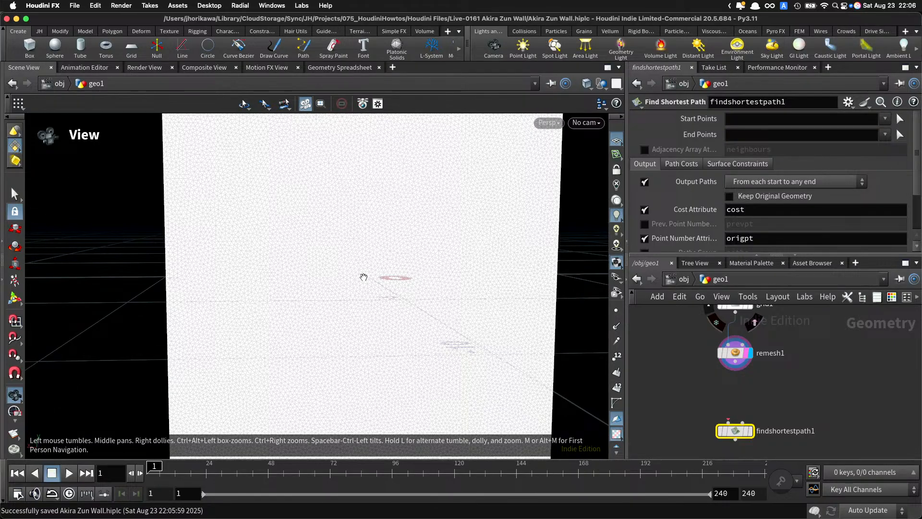
scroll(365, 275, "down", 5)
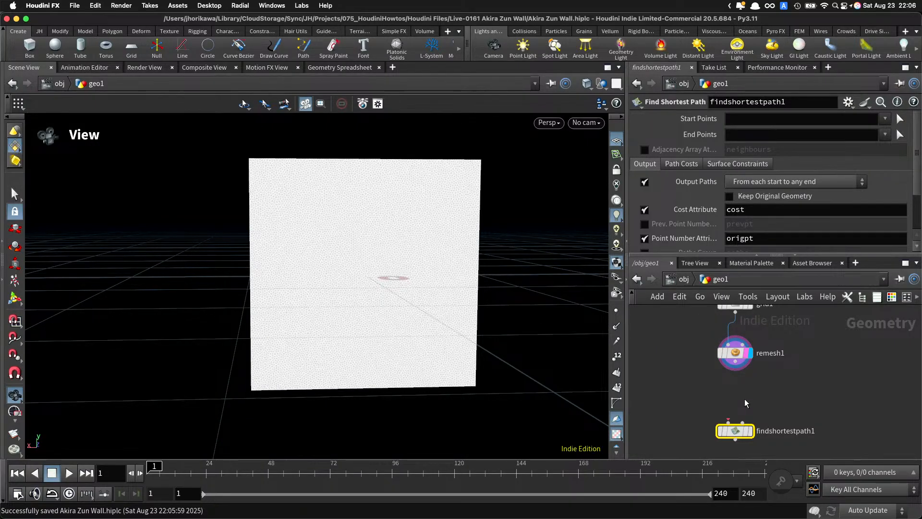
key("Tab")
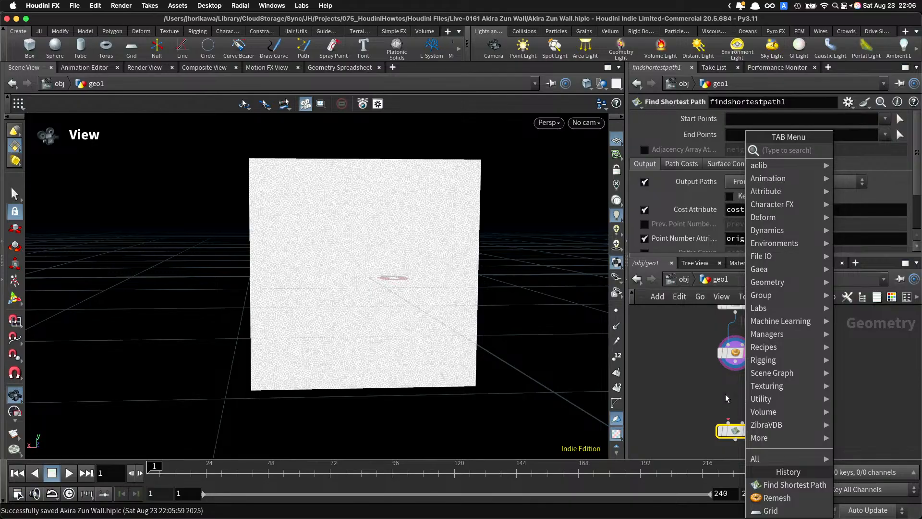
key("Escape")
key("o")
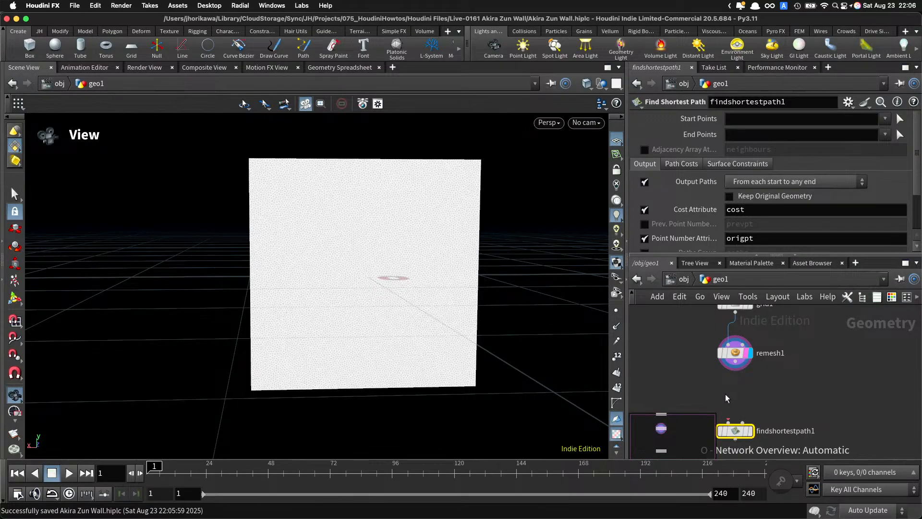
key("g")
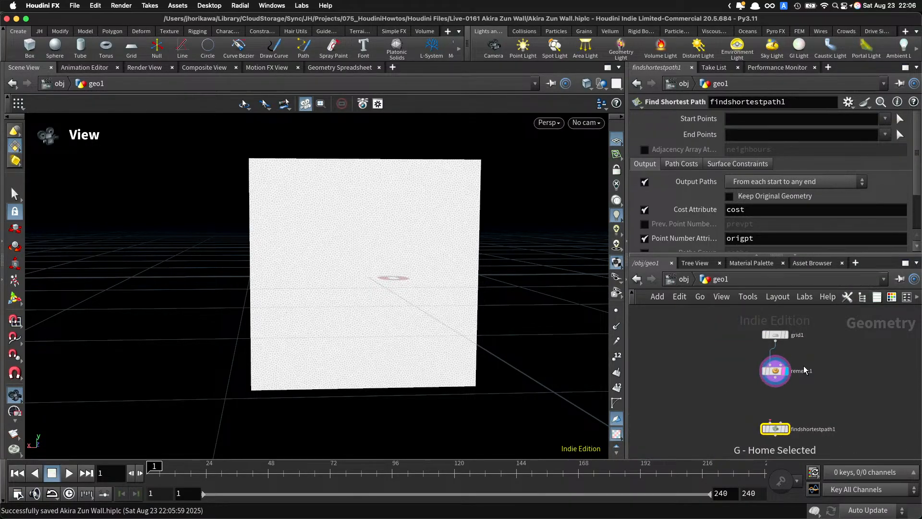
Step: Add a Group Create node between the Remesh and Find Shortest Path nodes and feed it the remesh output
key("Tab")
type("bo")
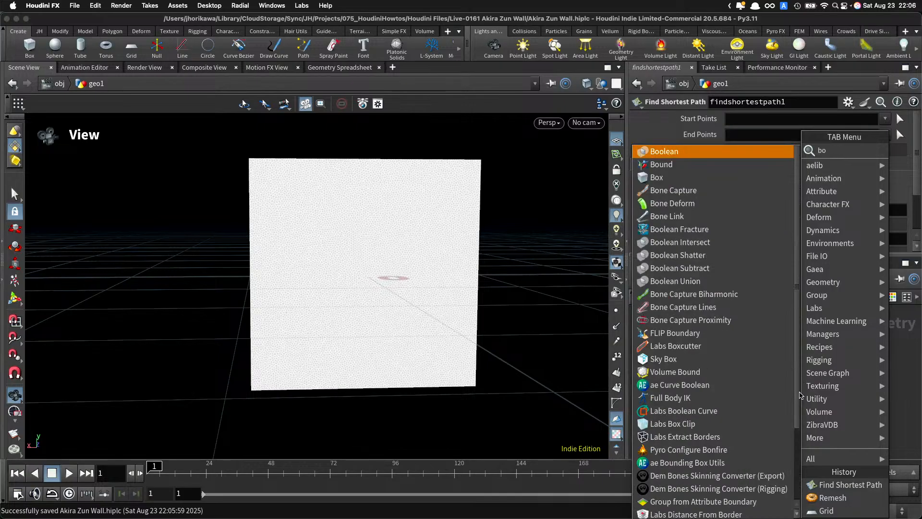
key("Return")
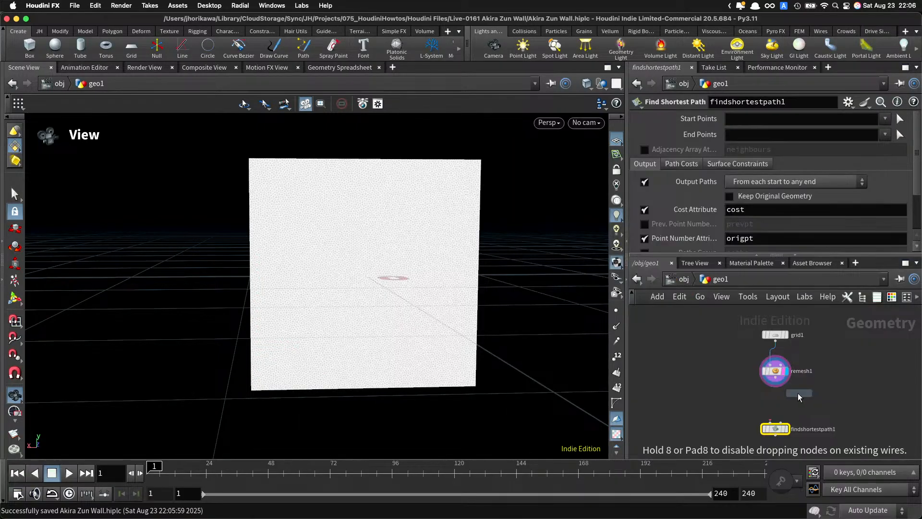
left_click(798, 395)
left_click_drag(799, 395, 746, 411)
left_click(752, 359)
left_click(734, 397)
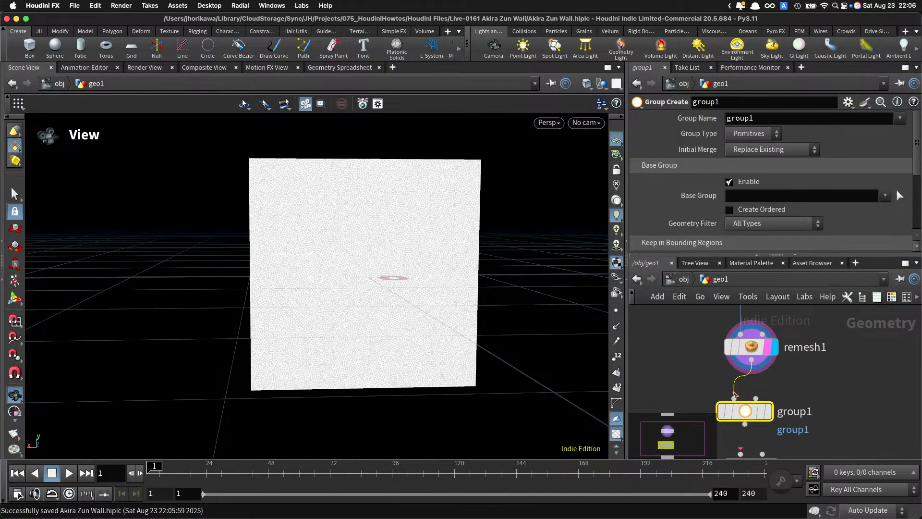
key("n")
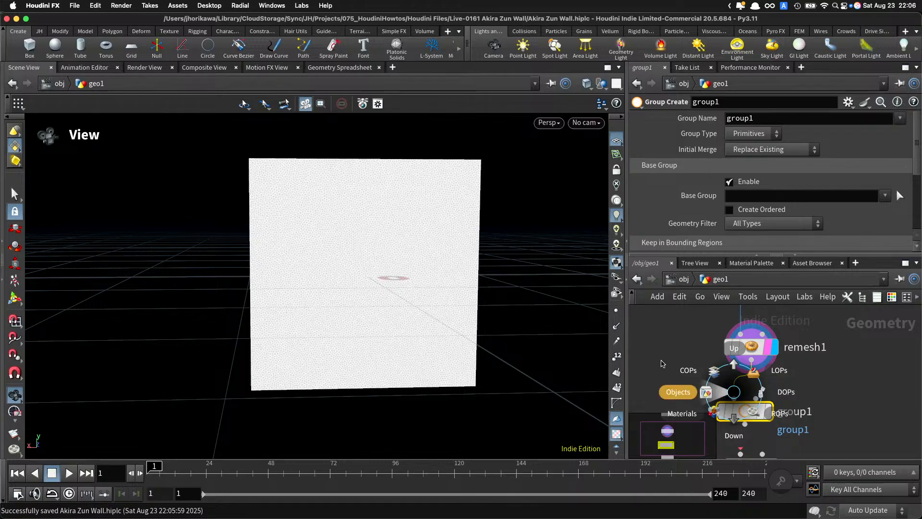
Step: Hide the network overview and display the result of the Group Create node
key("Escape")
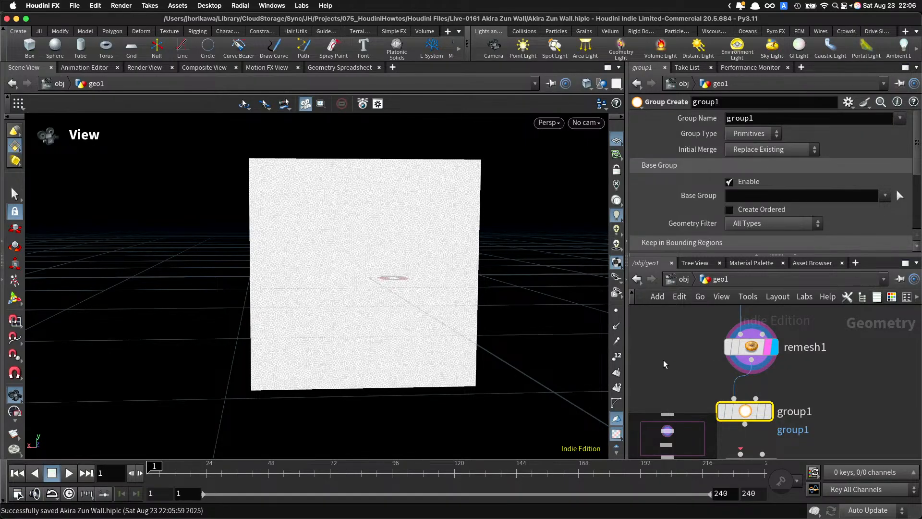
key("o")
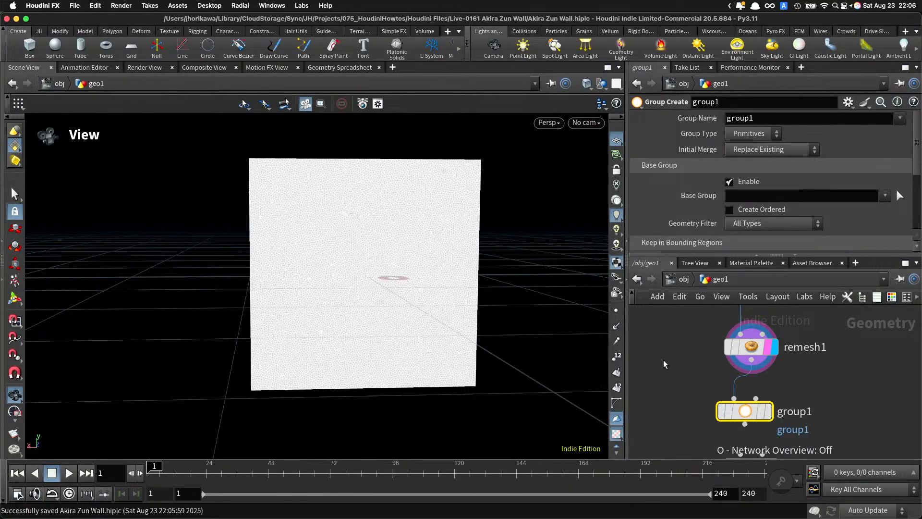
key("r")
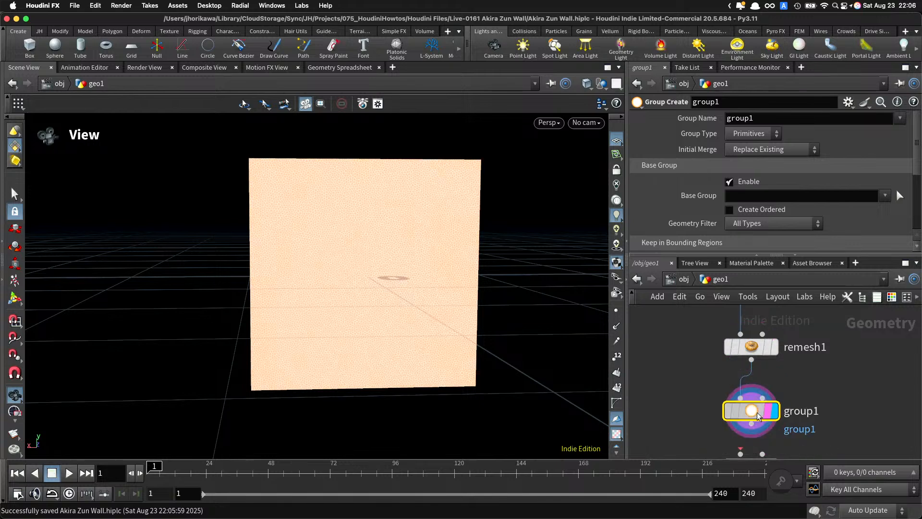
Step: Disable the Group Create node's base group, name the group border and set its type to Points
left_click(730, 181)
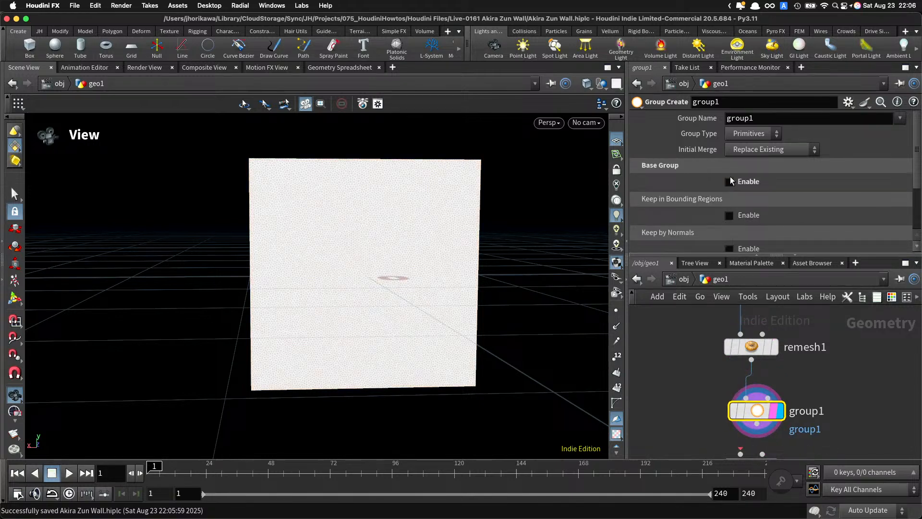
double_click(766, 118)
type("border")
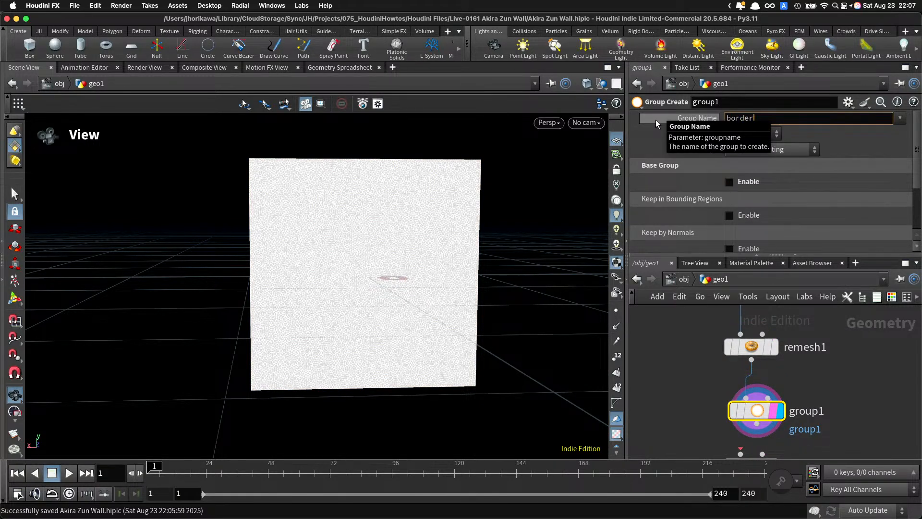
key("Return")
left_click(752, 134)
left_click(743, 157)
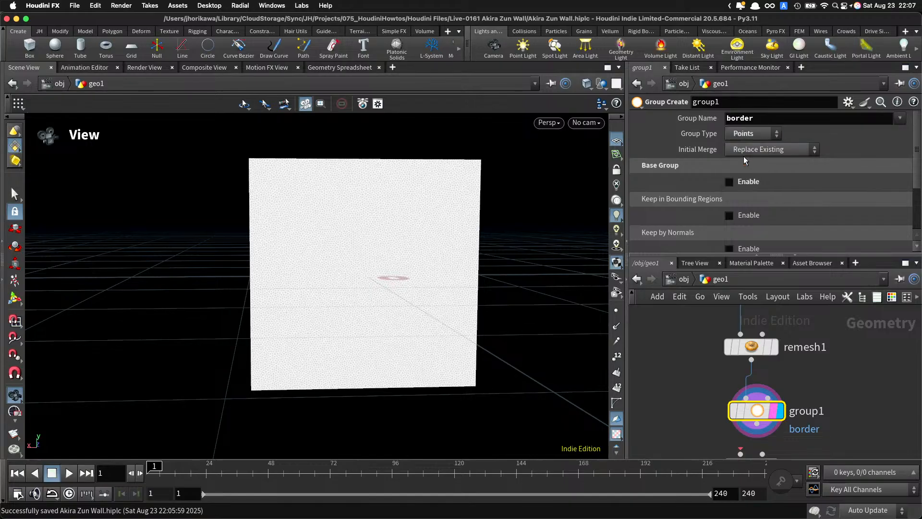
Step: Enable Include by Edges with Unshared Edges so the group takes the wall's outer boundary points
scroll(744, 235, "down", 3)
left_click_drag(743, 256, 744, 324)
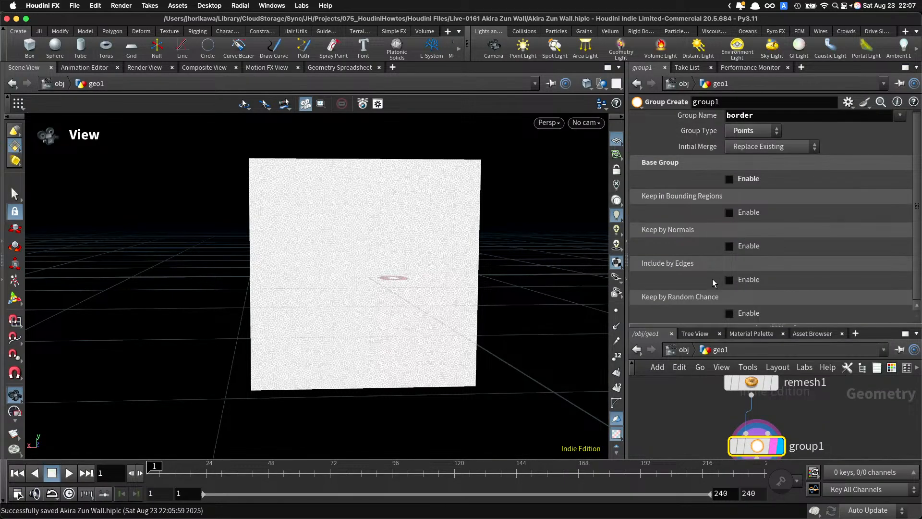
left_click(729, 279)
scroll(735, 283, "down", 2)
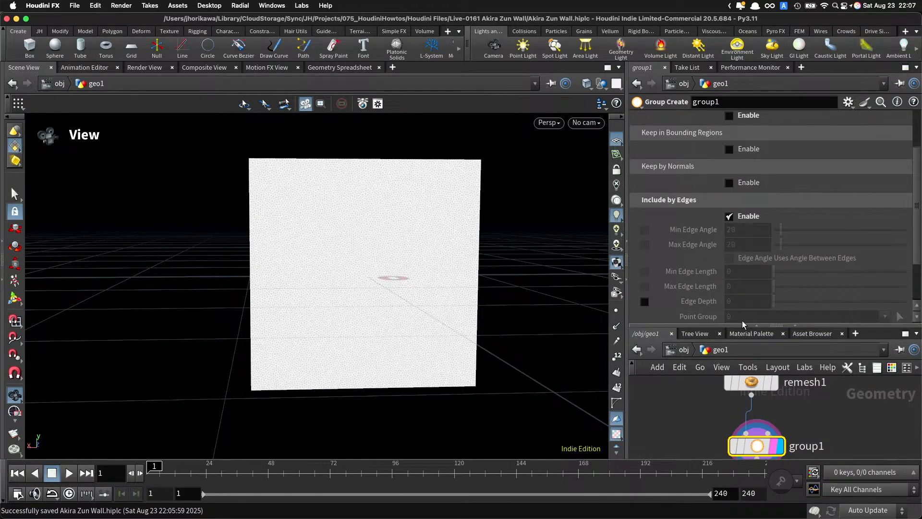
scroll(743, 315, "down", 2)
left_click(729, 268)
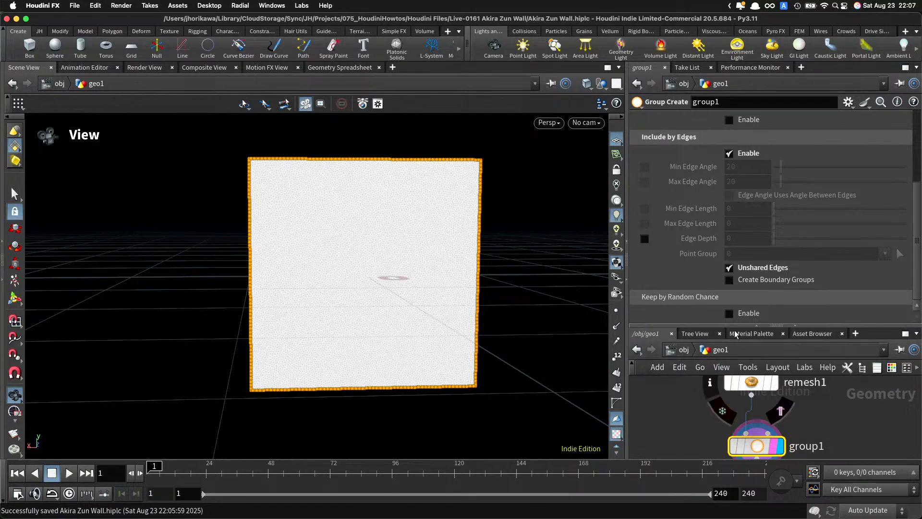
Step: Move the Find Shortest Path node further down to make room below the border group node
left_click_drag(727, 324, 725, 238)
scroll(727, 384, "down", 5)
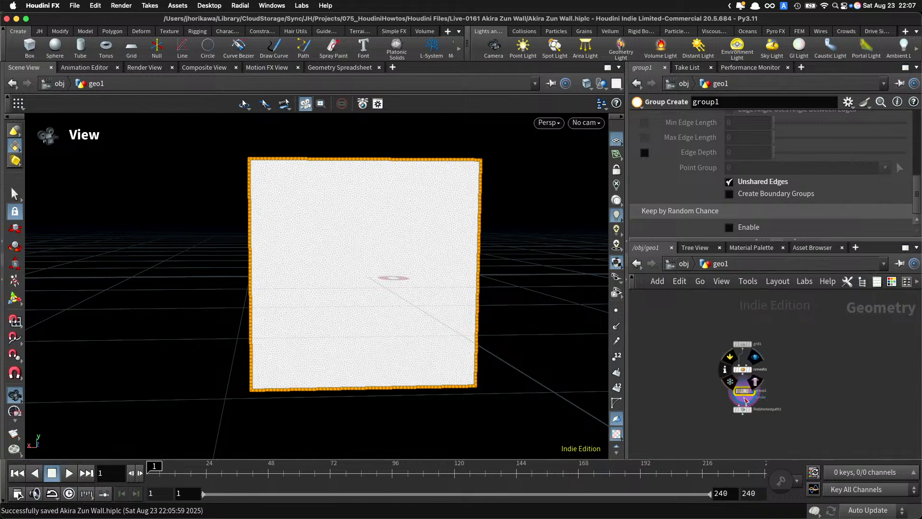
scroll(763, 437, "up", 4)
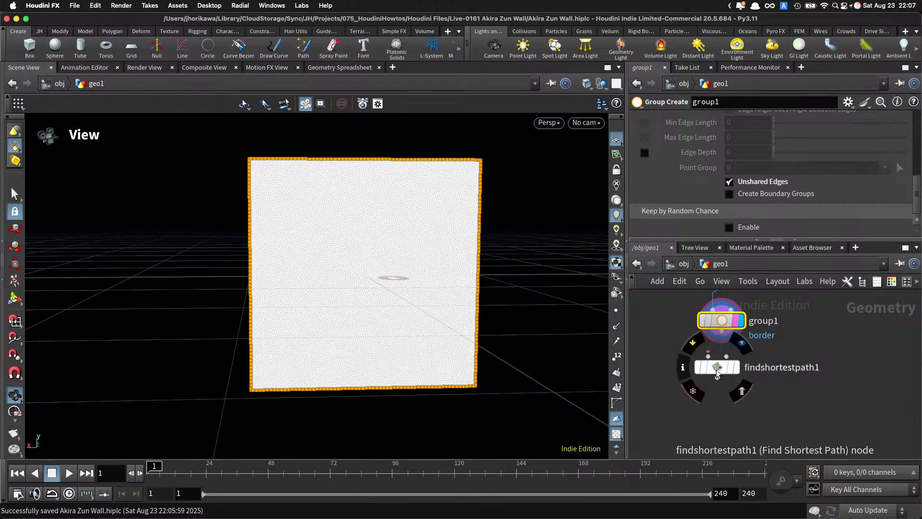
left_click_drag(716, 367, 707, 434)
middle_click_drag(711, 369, 743, 412)
scroll(743, 361, "up", 3)
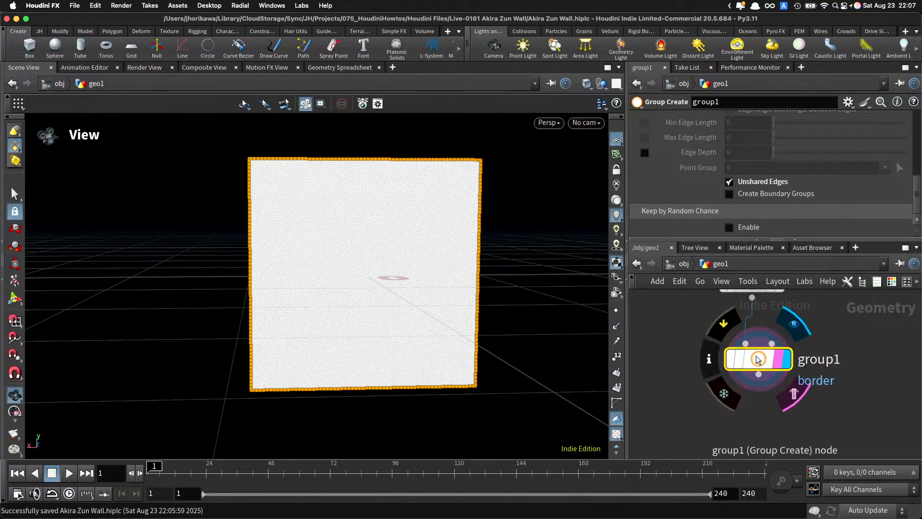
left_click_drag(758, 360, 751, 361)
scroll(751, 362, "down", 3)
middle_click_drag(739, 398, 753, 382)
key("Tab")
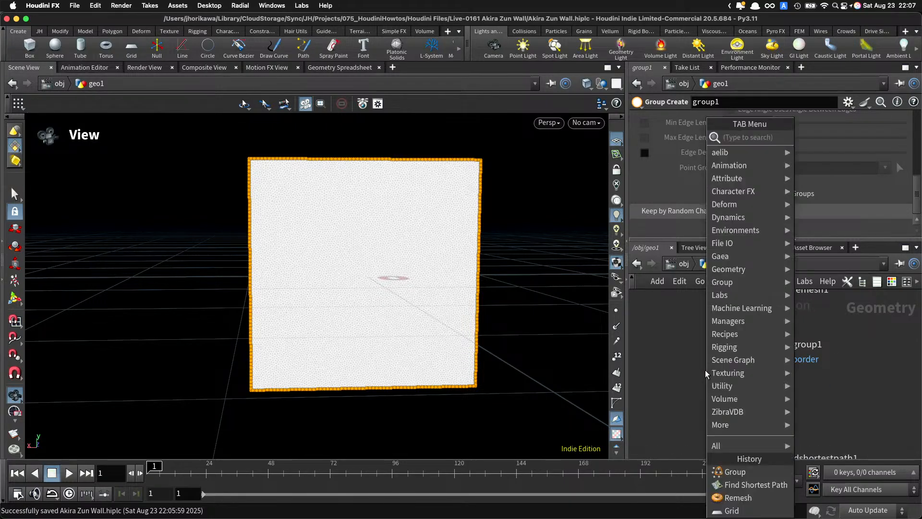
type("add")
key("Escape")
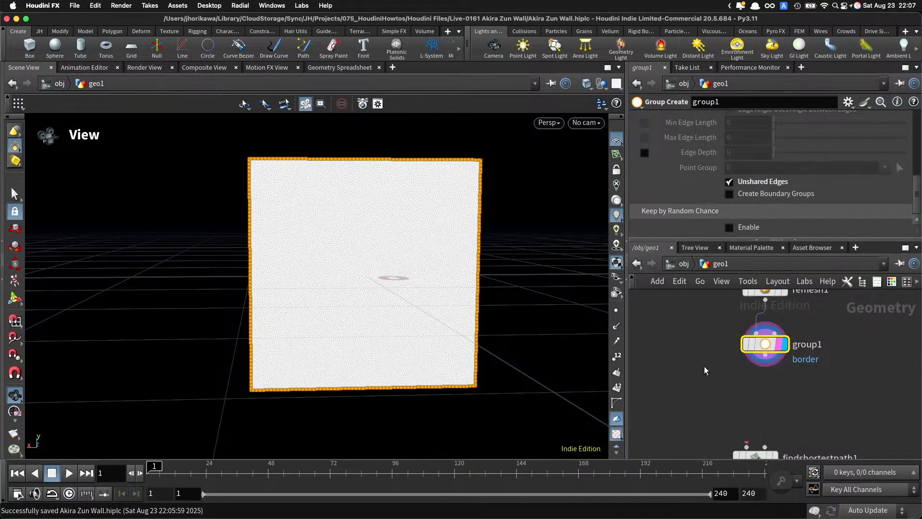
Step: Place an Add node beside the border group node and give it one point at 0, 0, 0
key("Tab")
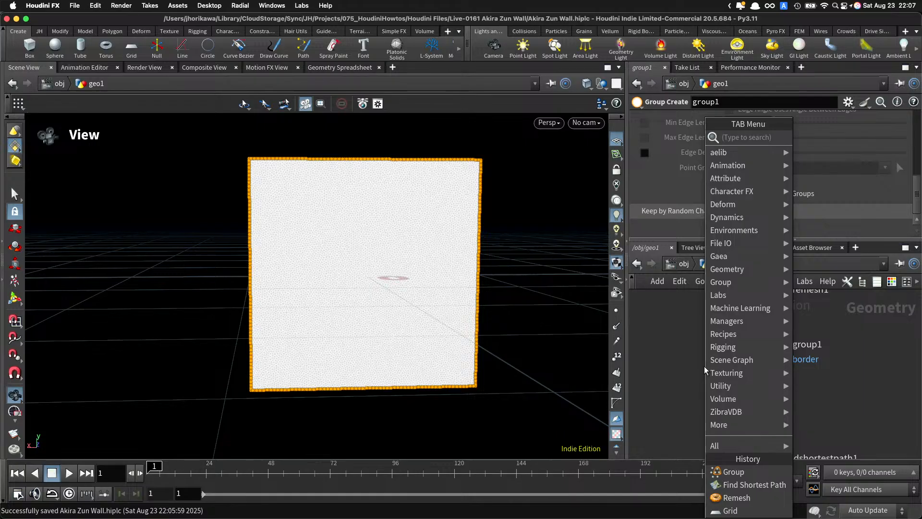
type("add")
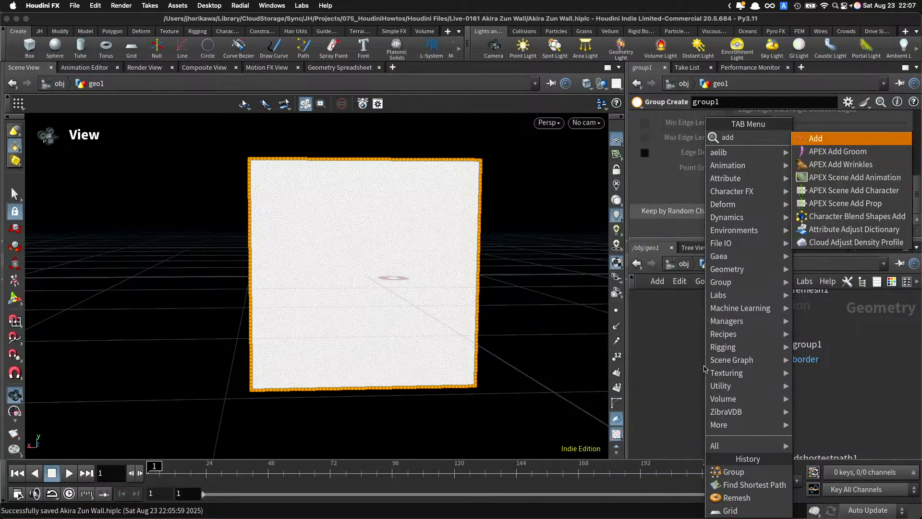
key("Return")
left_click(661, 339)
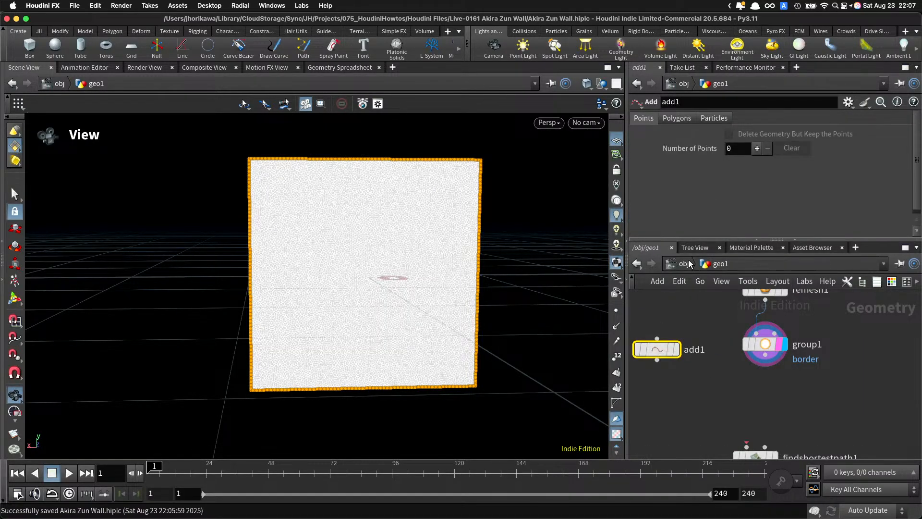
left_click(757, 148)
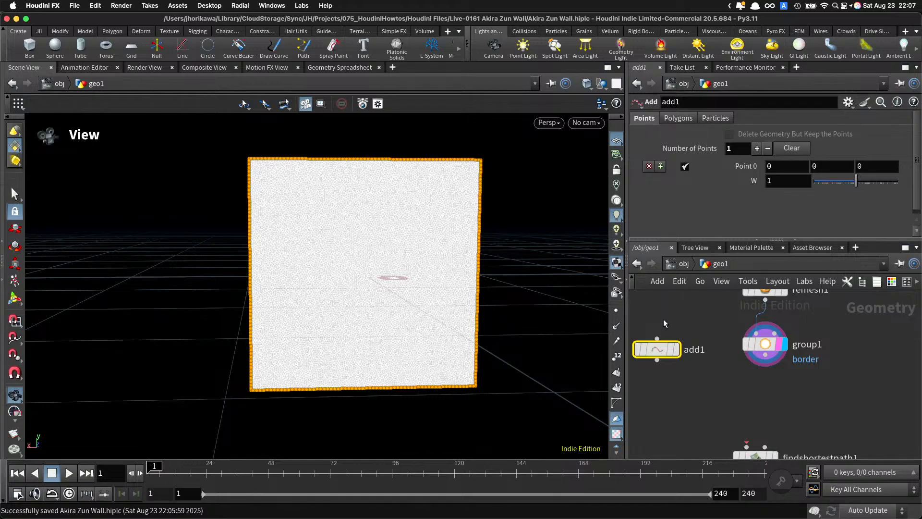
Step: Display the Add node and the border group node in turn to compare the origin point with the nearby mesh vertices
left_click(674, 350)
left_click_drag(455, 253, 467, 276)
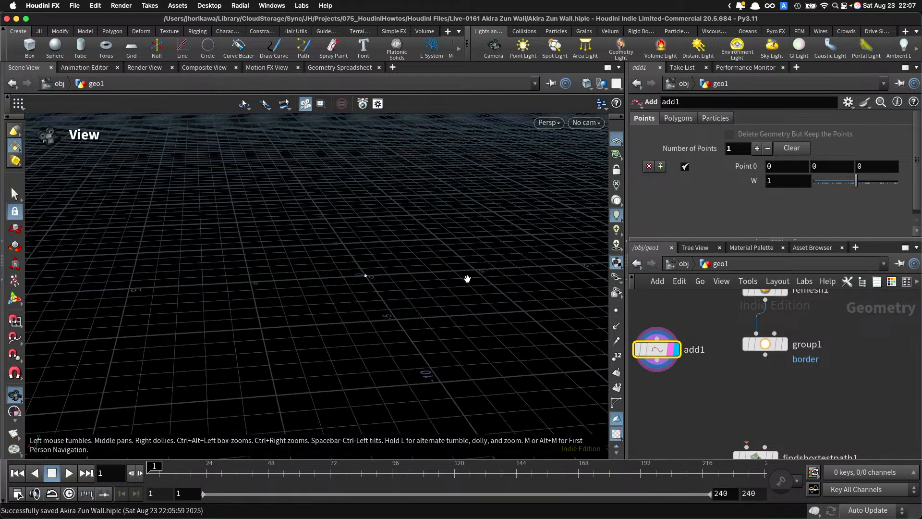
scroll(746, 342, "up", 2)
middle_click_drag(461, 274, 481, 253)
scroll(490, 259, "up", 3)
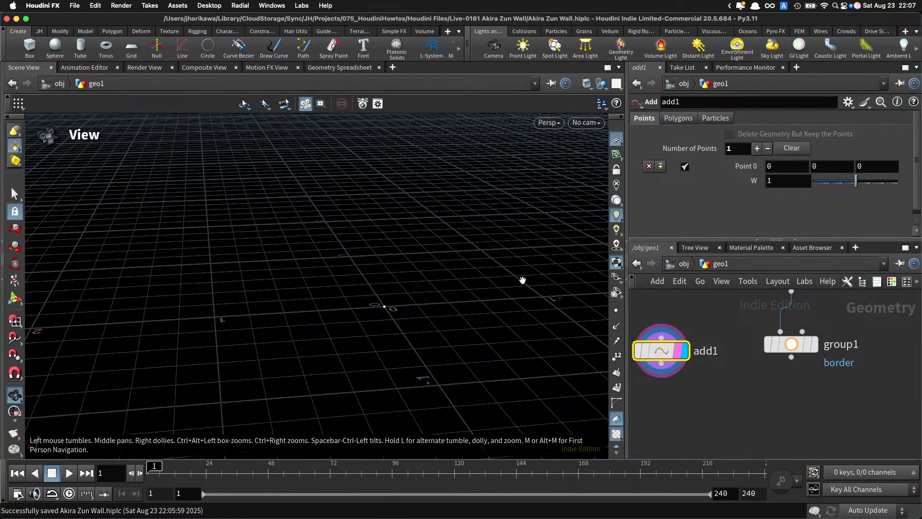
left_click(807, 349)
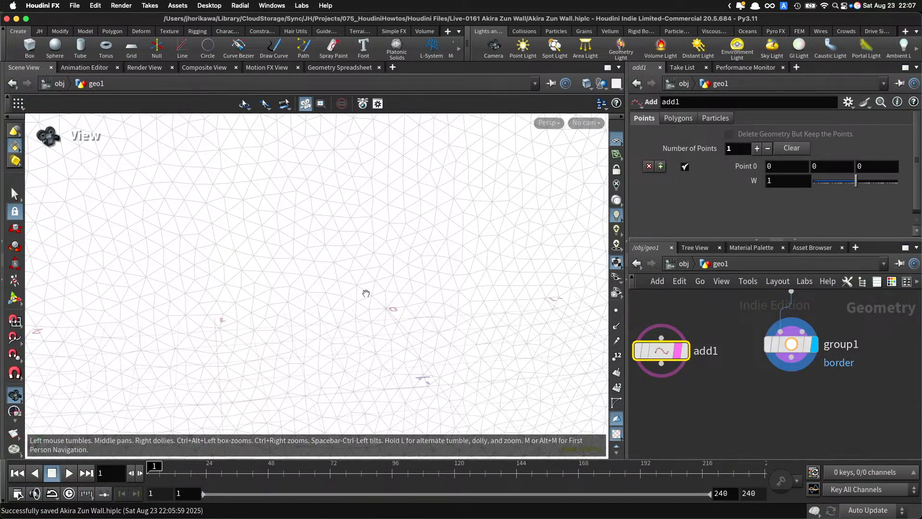
scroll(374, 298, "down", 1)
scroll(496, 278, "up", 6)
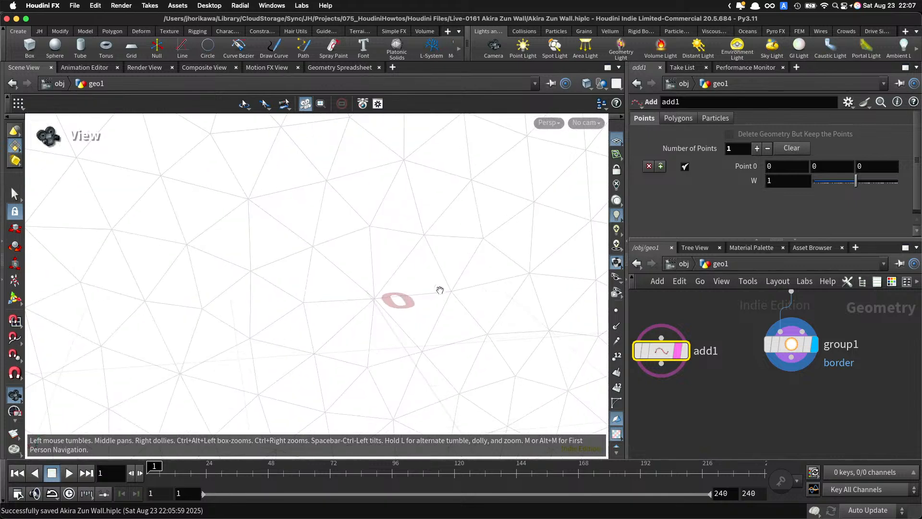
scroll(377, 297, "up", 4)
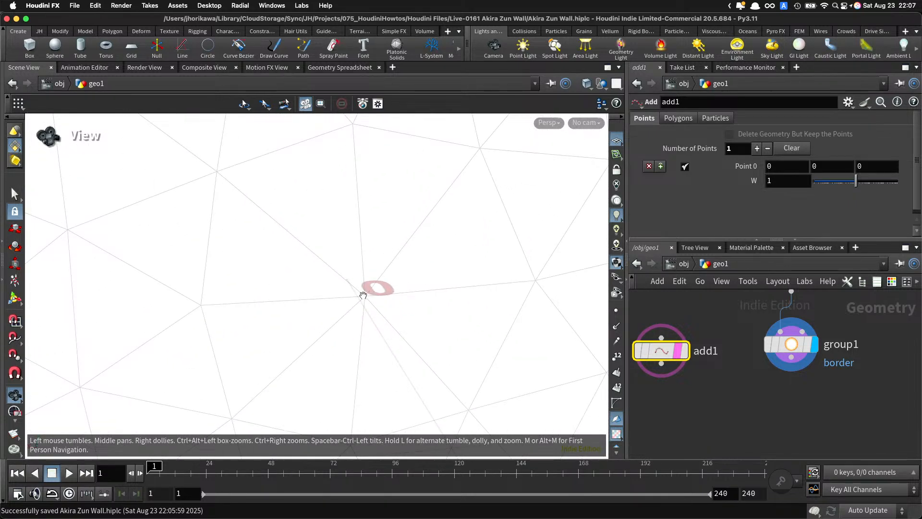
scroll(357, 294, "down", 6)
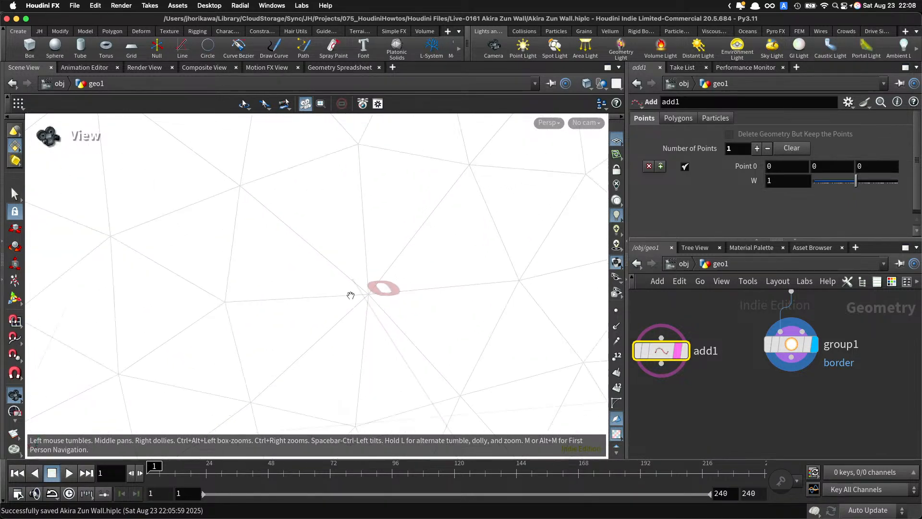
Step: Place a Point Wrangle node below the Add node
key("Tab")
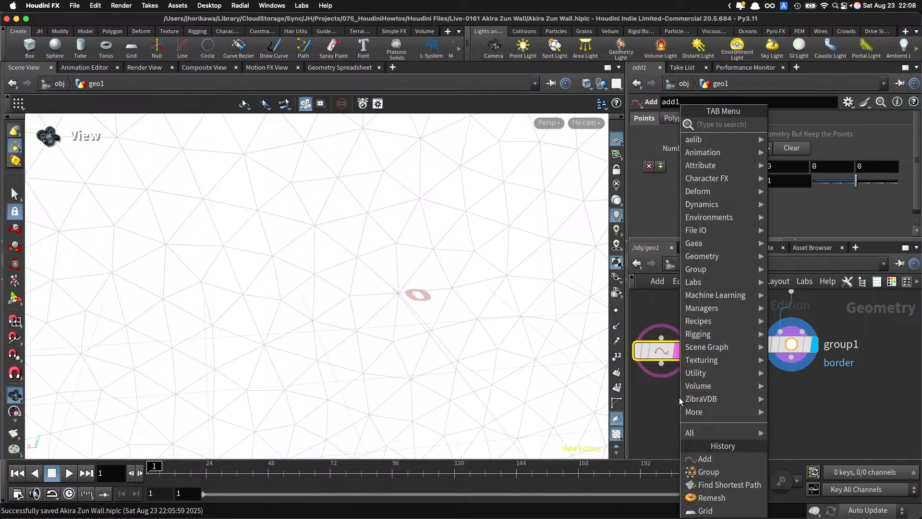
type("p")
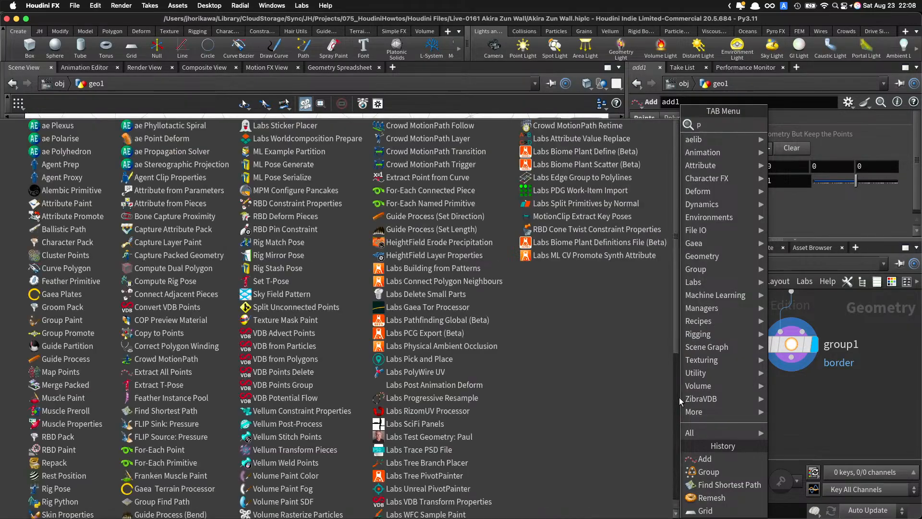
type("ointtwran")
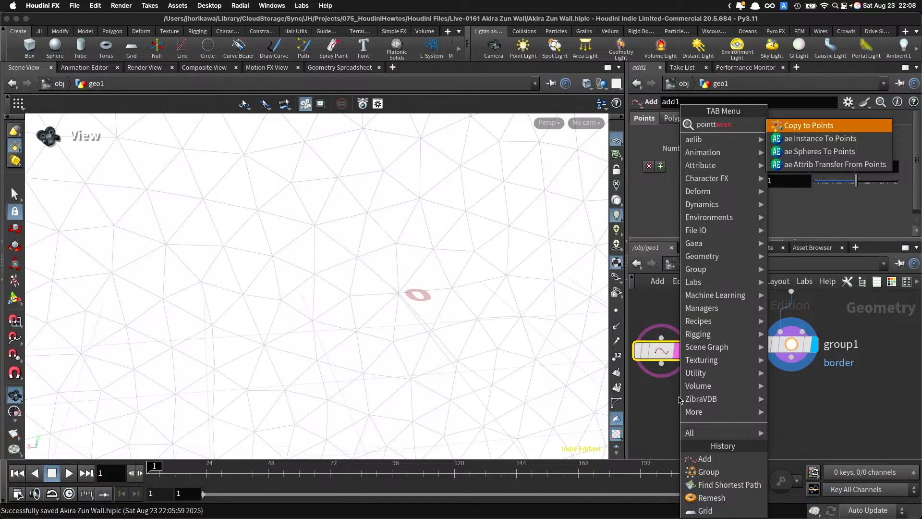
key("BackSpace")
key("BackSpace")
key("BackSpace")
key("BackSpace")
key("BackSpace")
key("BackSpace")
key("BackSpace")
key("BackSpace")
key("BackSpace")
key("BackSpace")
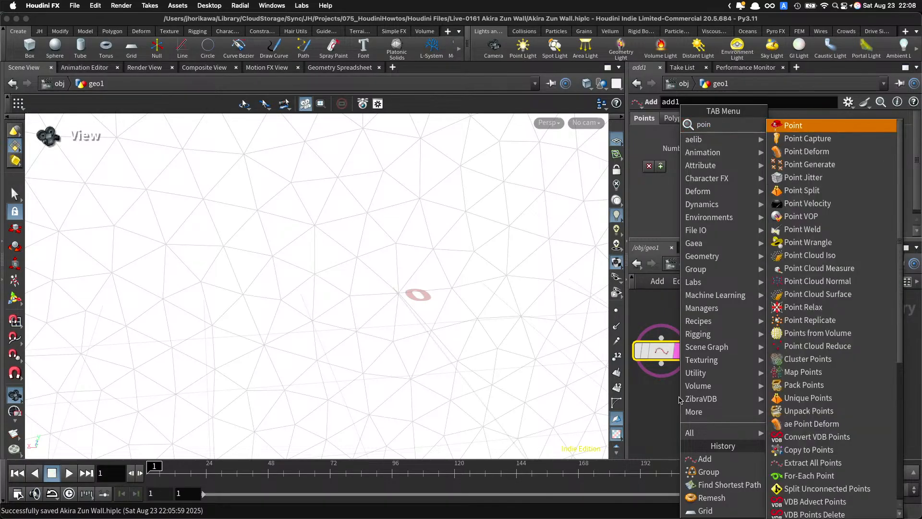
type("pointwr")
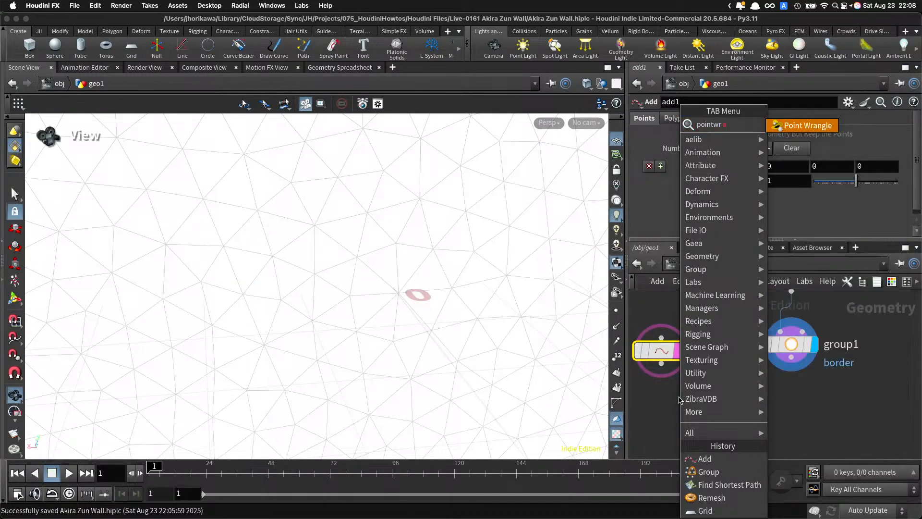
key("Return")
left_click(704, 418)
Step: Wire the Add node into the Point Wrangle's first input and the border group node into its second, spacing out the nodes
left_click_drag(688, 405, 661, 363)
left_click_drag(793, 360, 699, 405)
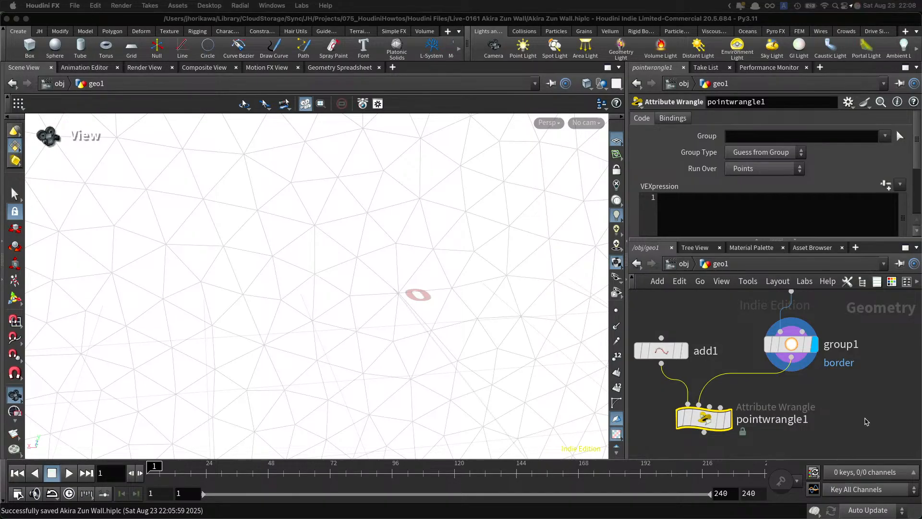
left_click_drag(665, 352, 658, 344)
left_click_drag(704, 417, 720, 425)
middle_click_drag(780, 394, 790, 350)
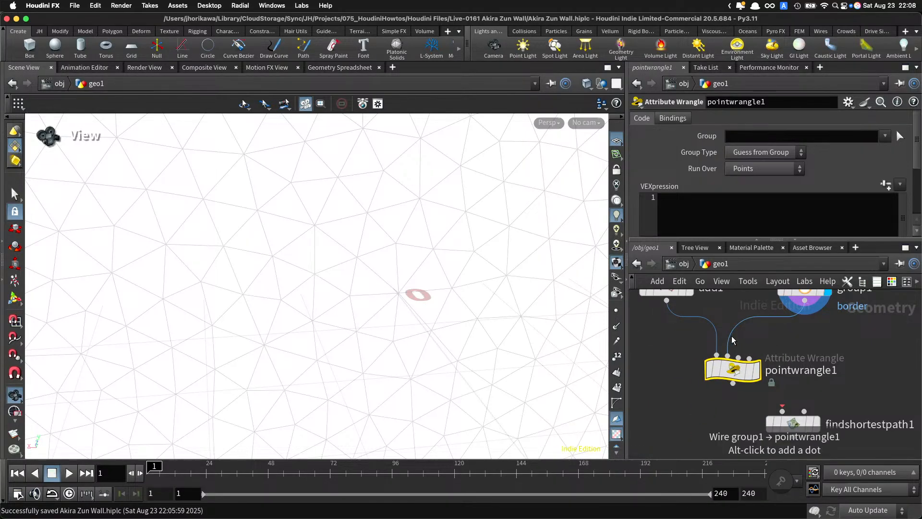
Step: Move the Find Shortest Path node further down and display the Point Wrangle's result
middle_click_drag(799, 442, 792, 410)
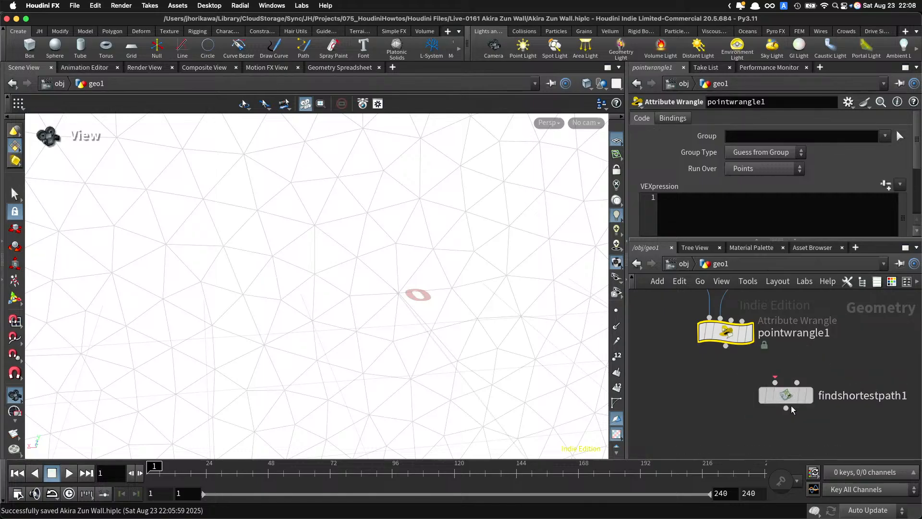
left_click_drag(791, 400, 791, 436)
scroll(791, 382, "down", 3)
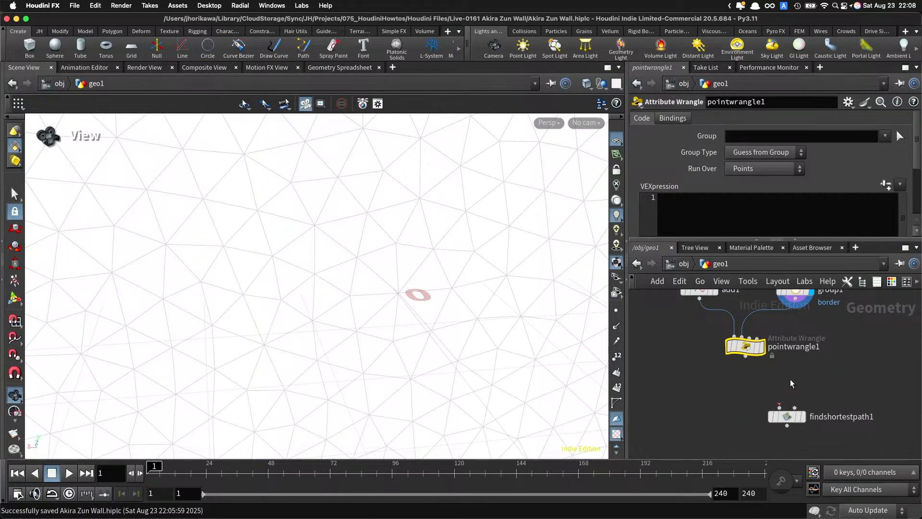
left_click_drag(790, 378, 745, 350)
left_click(762, 346)
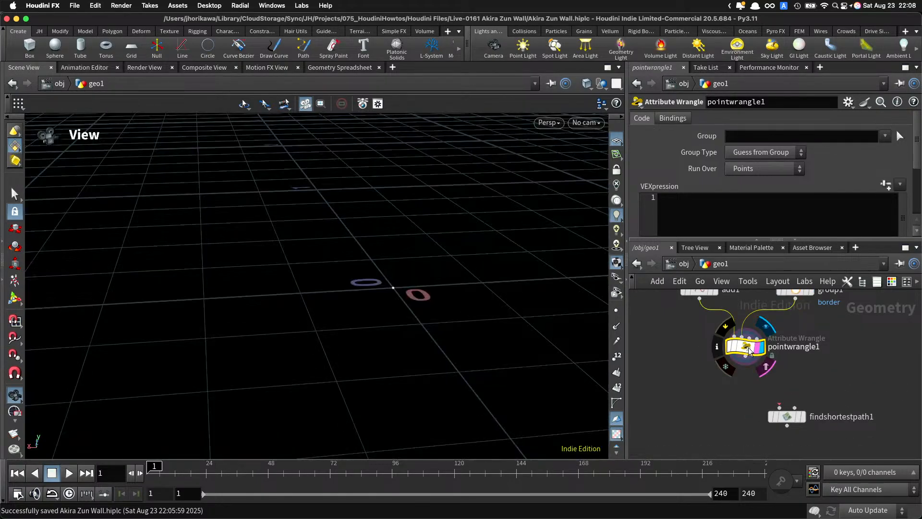
scroll(735, 346, "up", 3)
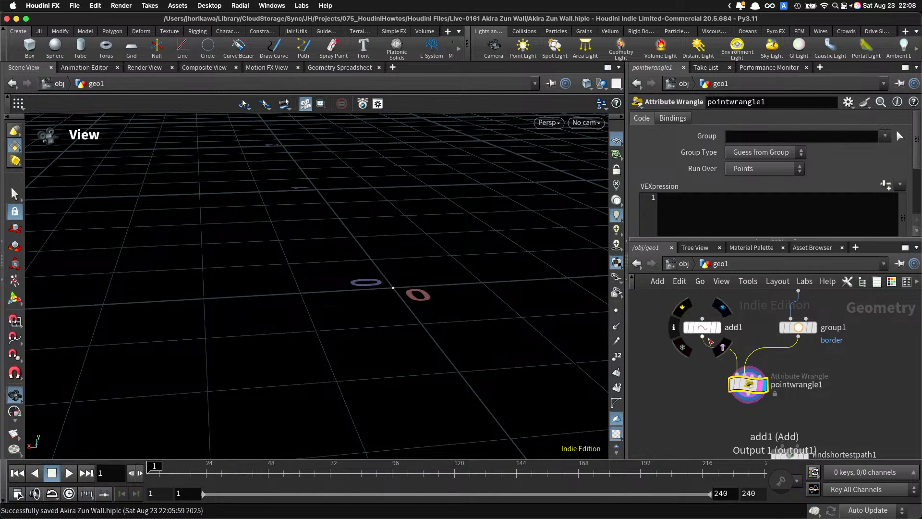
Step: Write `int npt = nearpoint(1, @P);` in the Point Wrangle to find the border group mesh's point nearest the Add point
left_click(707, 330)
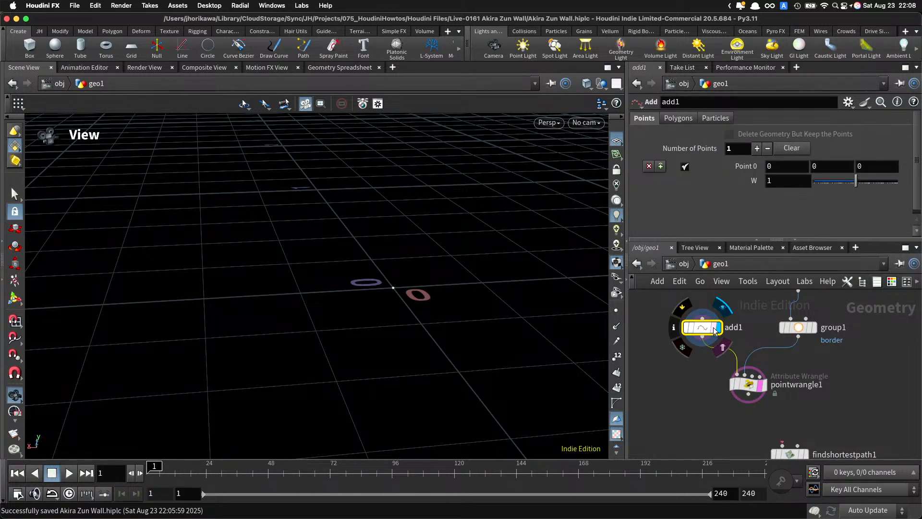
left_click(812, 327)
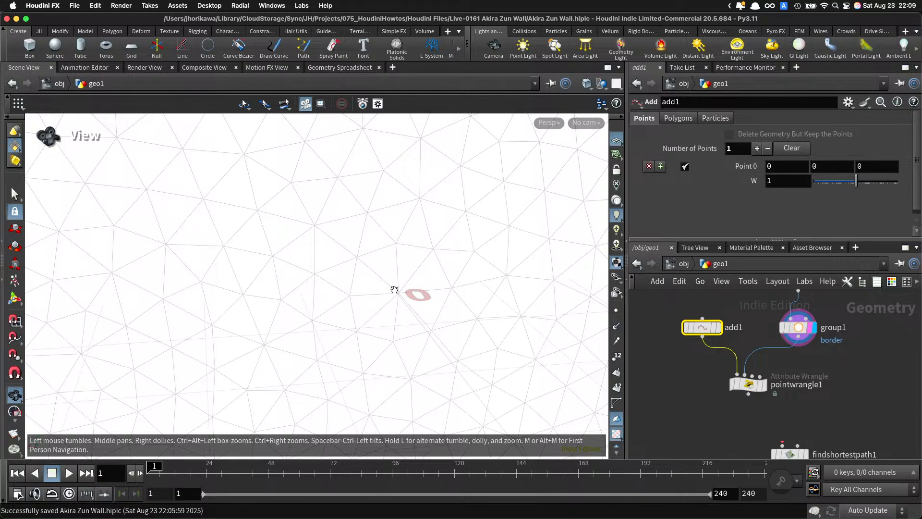
left_click(767, 390)
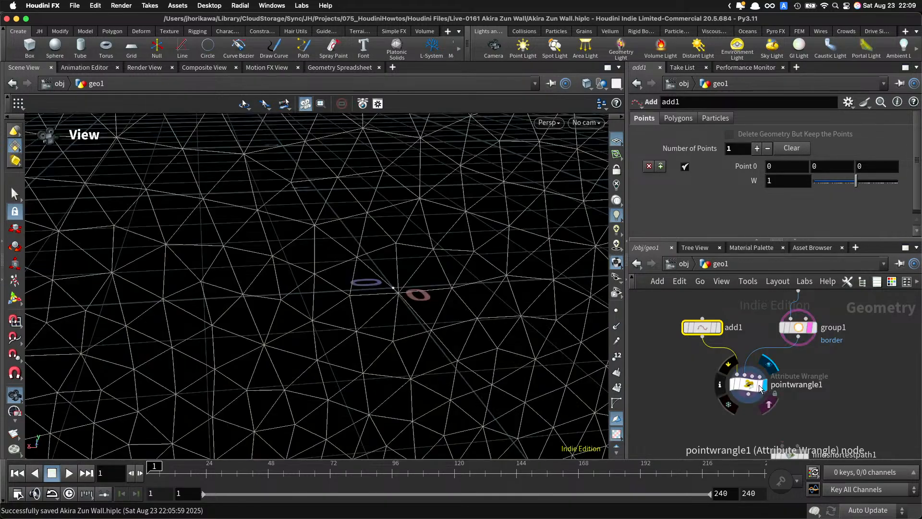
left_click(713, 210)
type("int near")
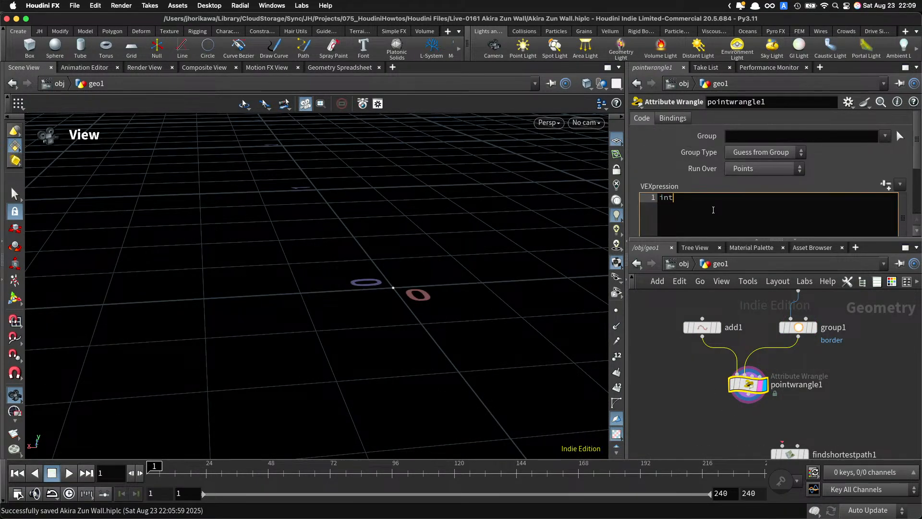
key("BackSpace")
key("BackSpace")
key("BackSpace")
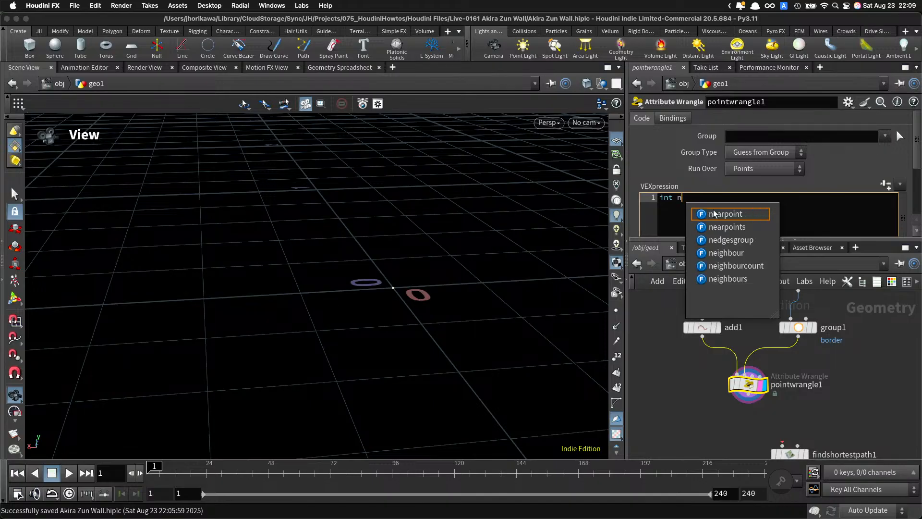
type("pt = nearpoint")
type("()")
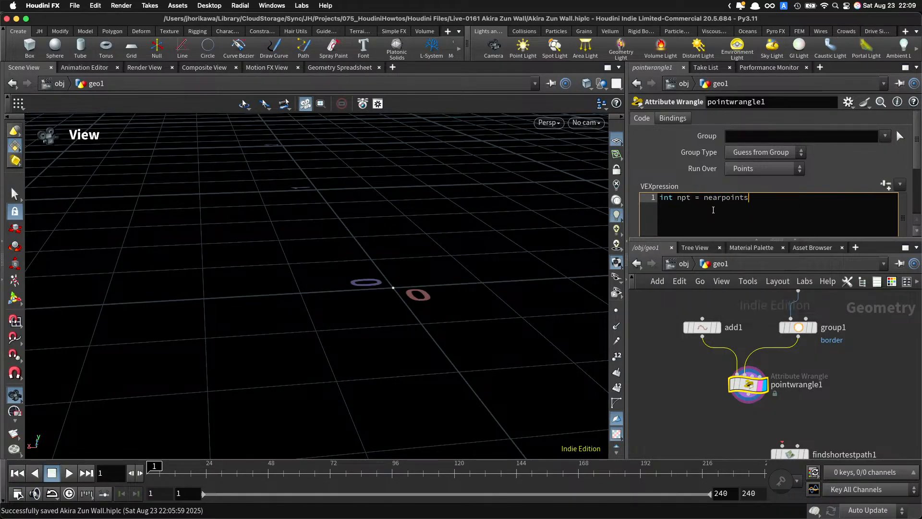
type("1, @P);")
key("Return")
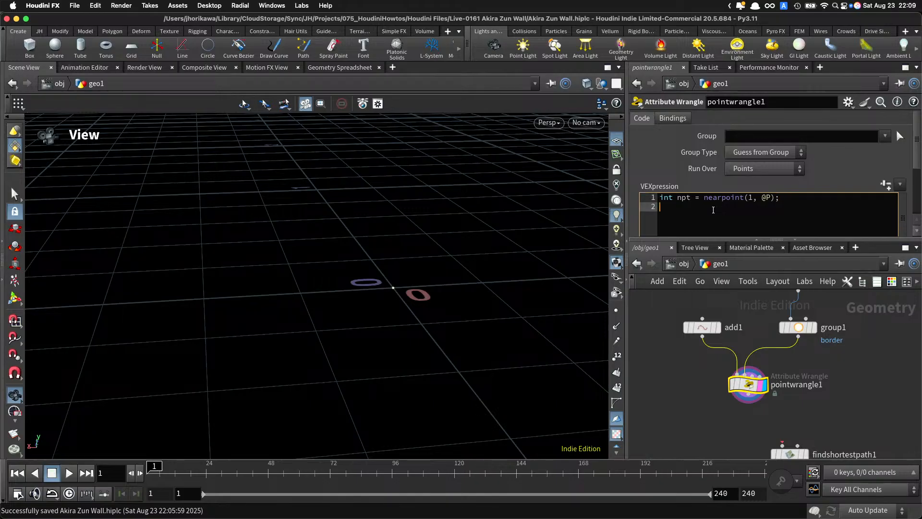
Step: Add `vector npos = point(1, "P", npt);` and `@P = npos;` to the wrangle code, and show the border group mesh as a template
type("vector npos = point(1, \"P\", npt);")
key("Return")
key("Return")
type("@")
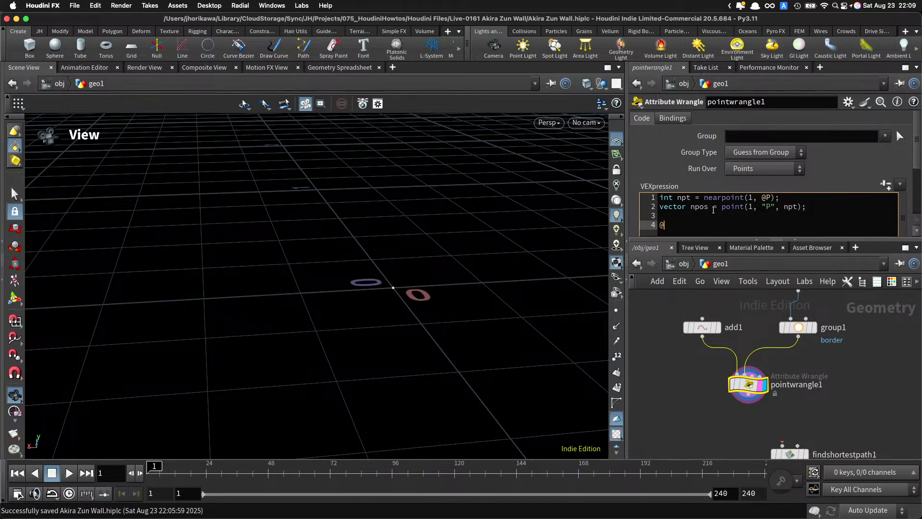
type("P = npos;")
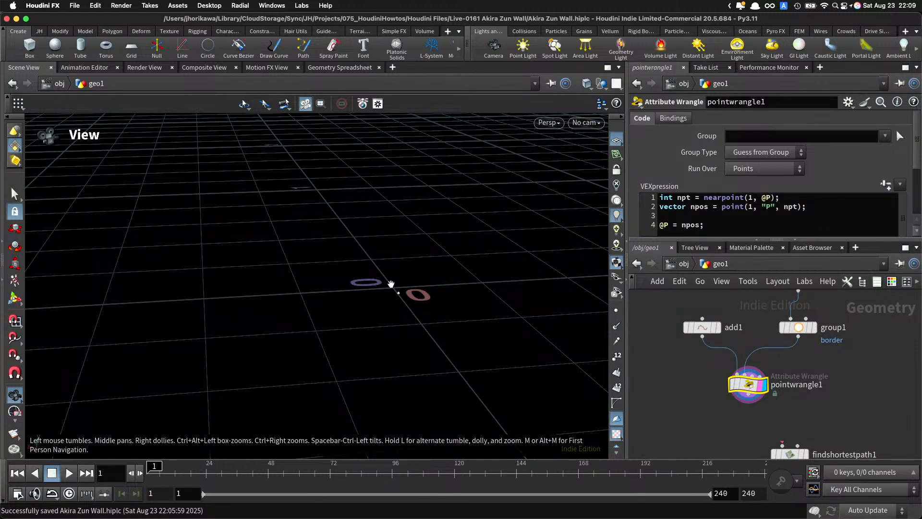
left_click(801, 339)
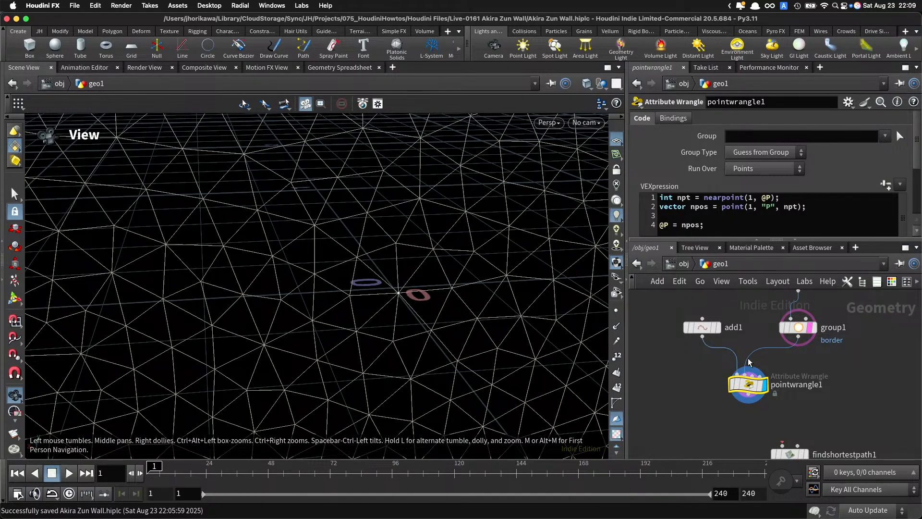
Step: Shift the Point Wrangle node slightly under the Add node and rename it snap
scroll(773, 398, "up", 2)
left_click_drag(750, 386, 717, 376)
double_click(770, 372)
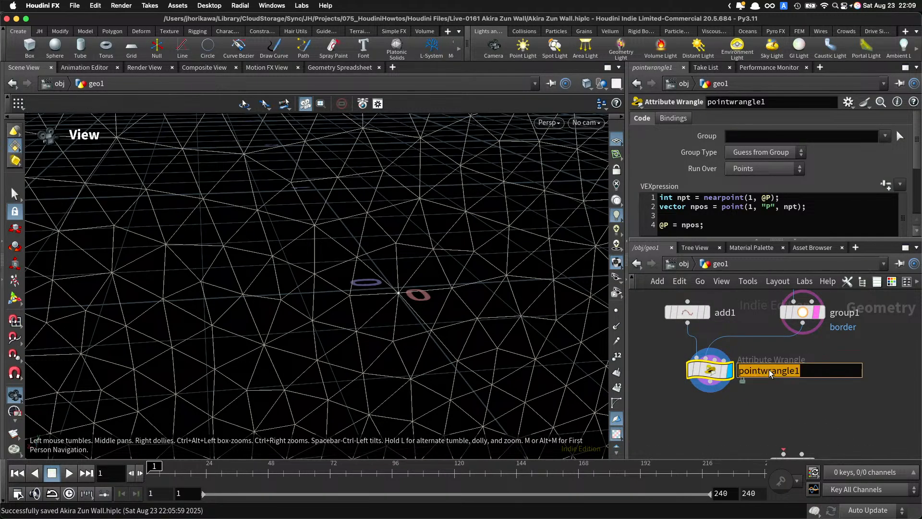
type("cp")
key("BackSpace")
key("BackSpace")
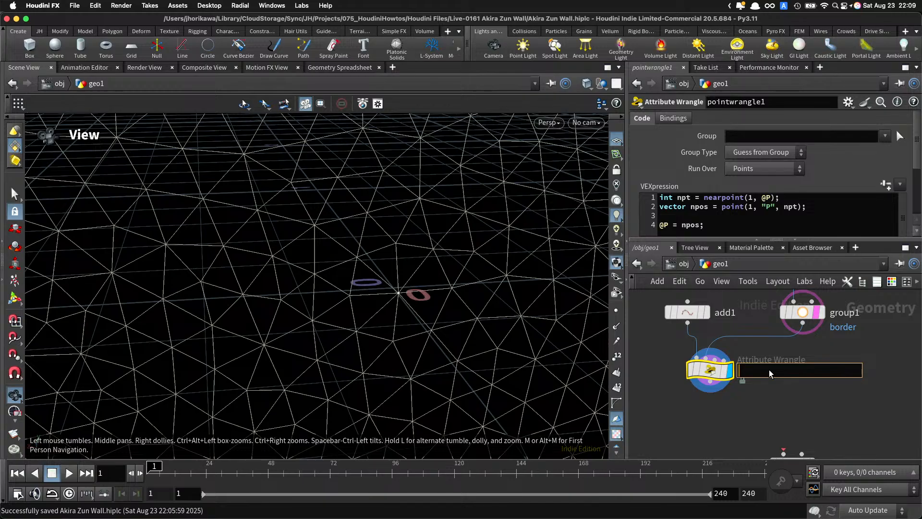
type("snap")
key("Return")
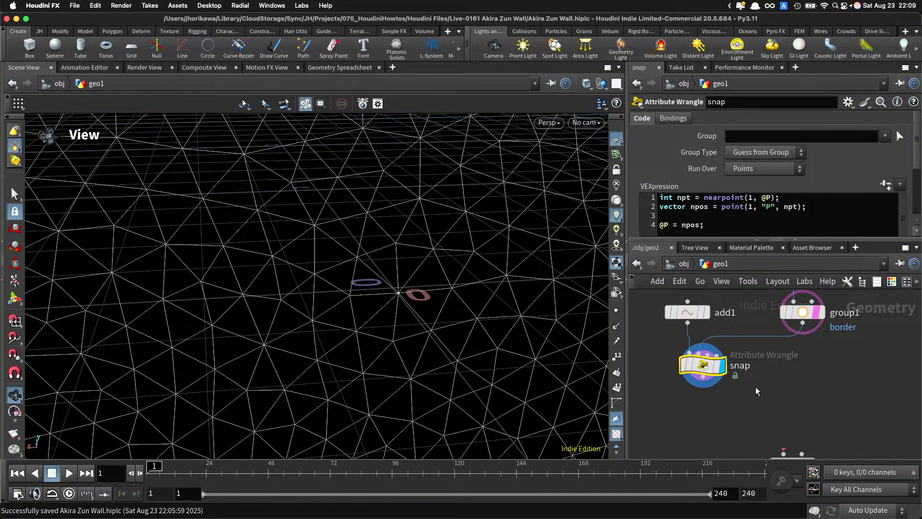
Step: Place a second Point Wrangle node between the snap node and the Find Shortest Path node
key("Tab")
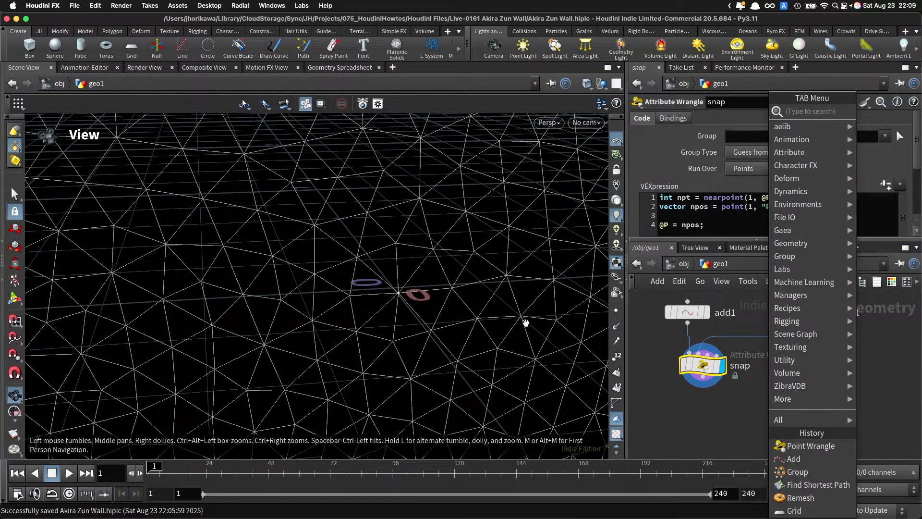
left_click(710, 414)
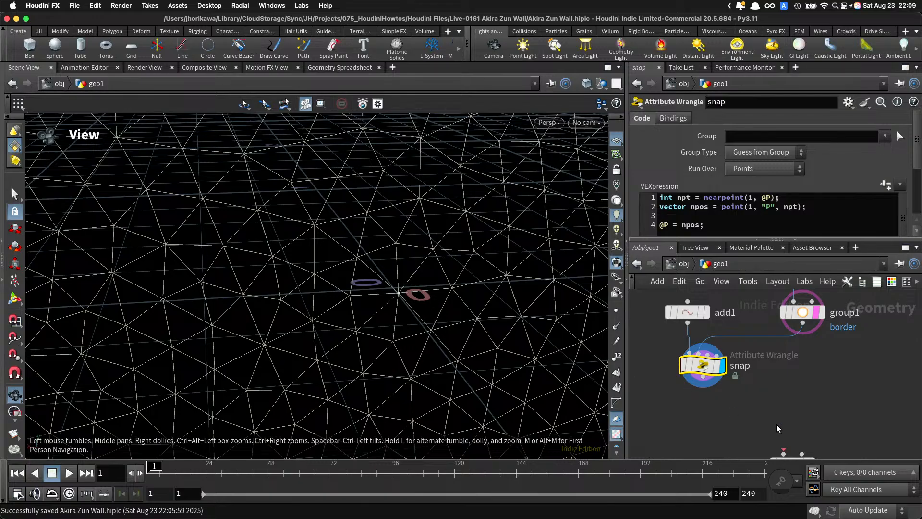
key("Tab")
type("pointw")
key("Return")
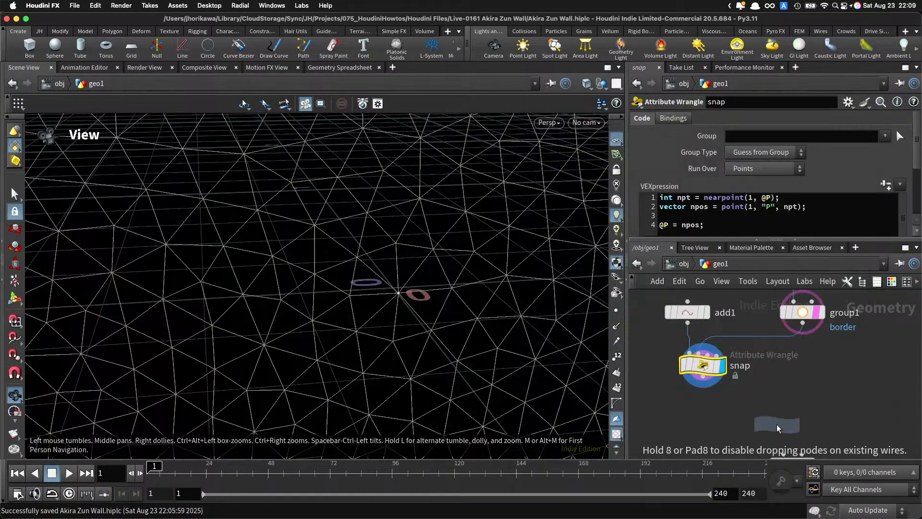
left_click(782, 411)
Step: Wire the border group node into the new wrangle's first input and snap into its second, and display its result
left_click_drag(802, 323, 768, 399)
left_click_drag(781, 411, 803, 416)
left_click_drag(706, 383, 794, 388)
scroll(793, 388, "down", 2)
left_click(798, 387)
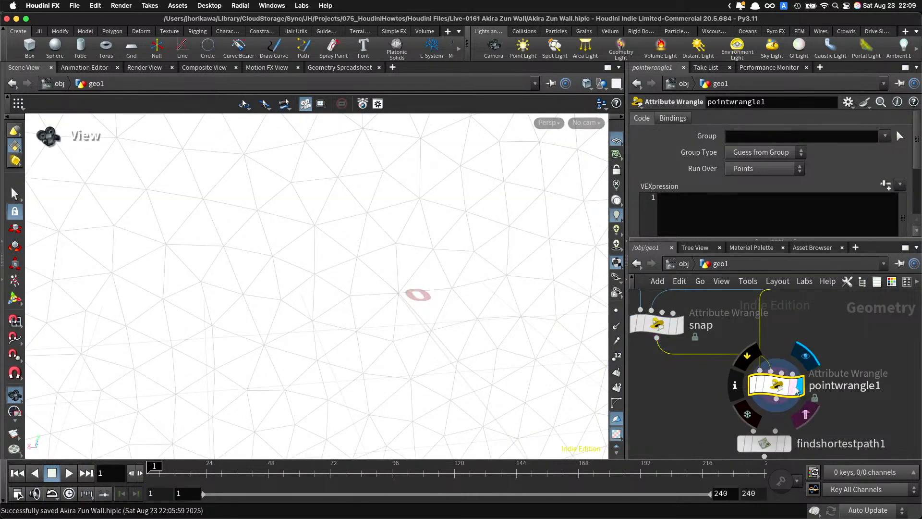
left_click(722, 218)
type("i")
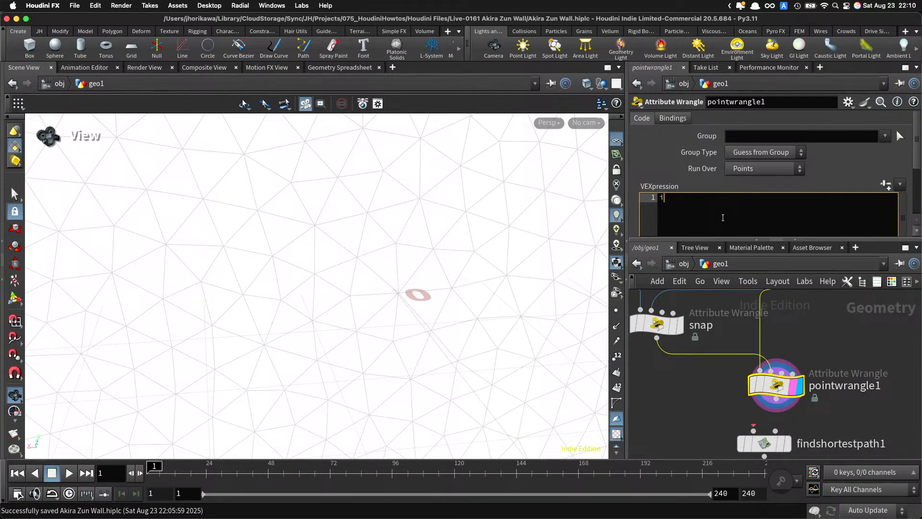
type("nt npt = nearpoi")
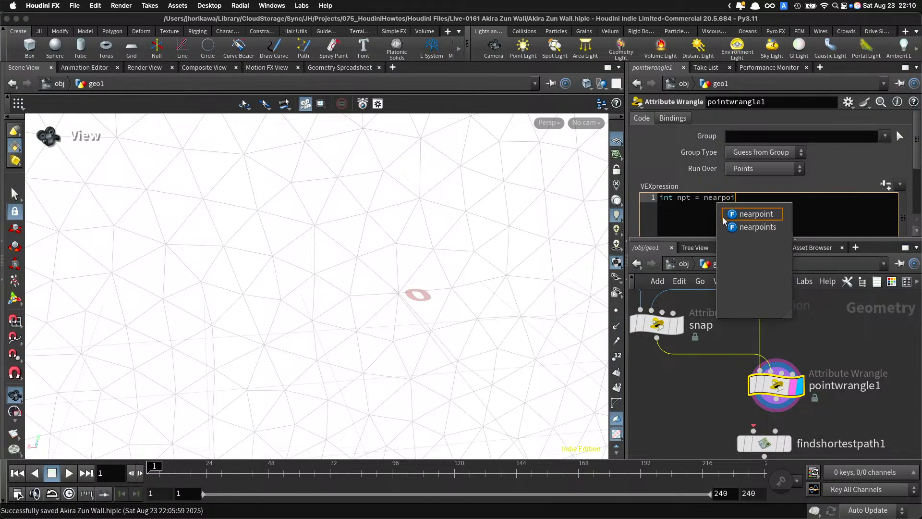
type("nt(1, @")
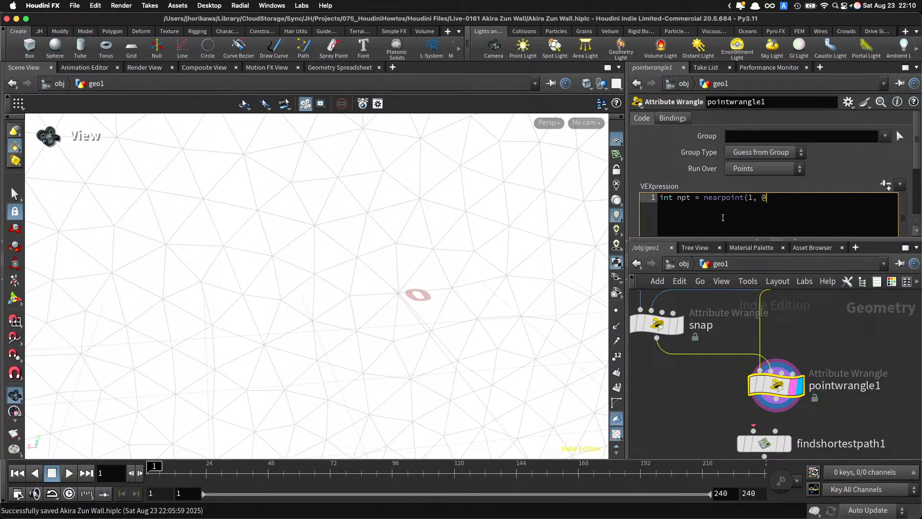
type("P);")
key("Return")
type("vector npoint")
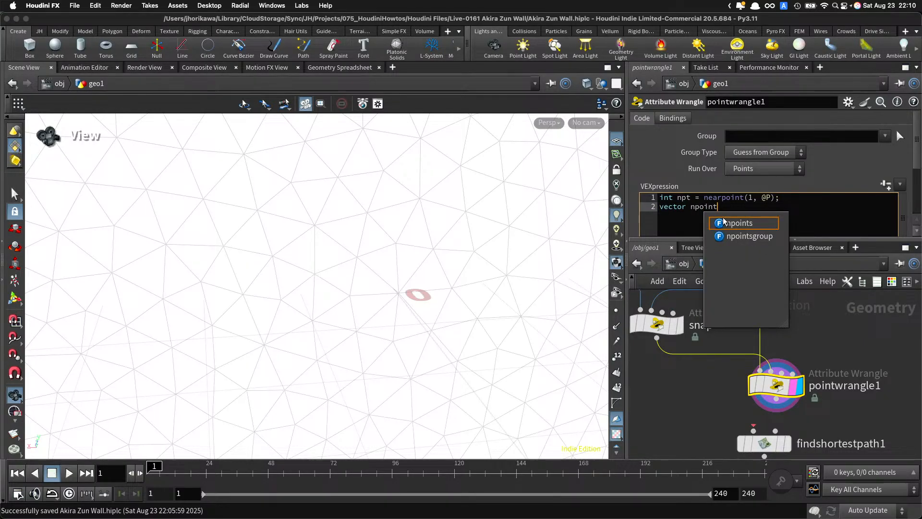
key("BackSpace")
key("BackSpace")
key("BackSpace")
key("BackSpace")
key("ctrl+a")
Step: Write `vector pos = point(1, "P", 0);` and `float d = distance(@P, pos);` in the new wrangle to measure each point's distance to the snapped point
type("ve")
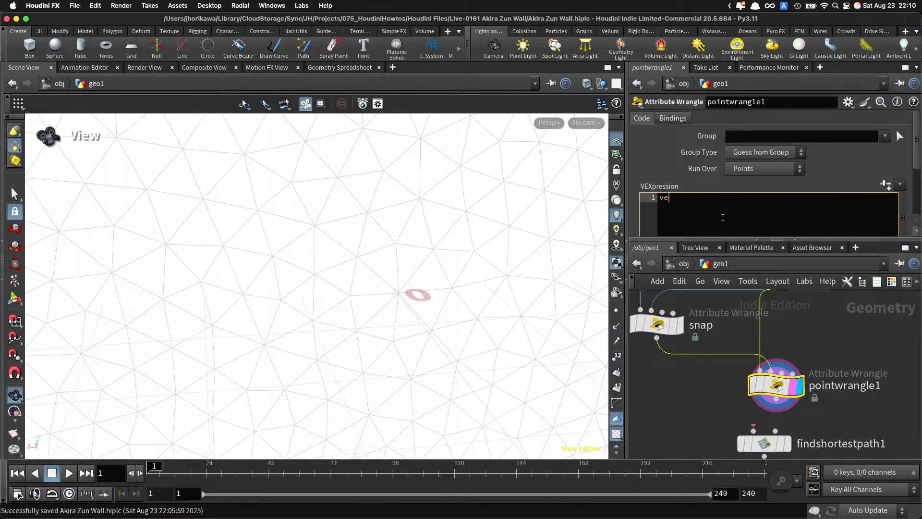
type("cgtor")
key("BackSpace")
key("BackSpace")
type("tor pos = point(")
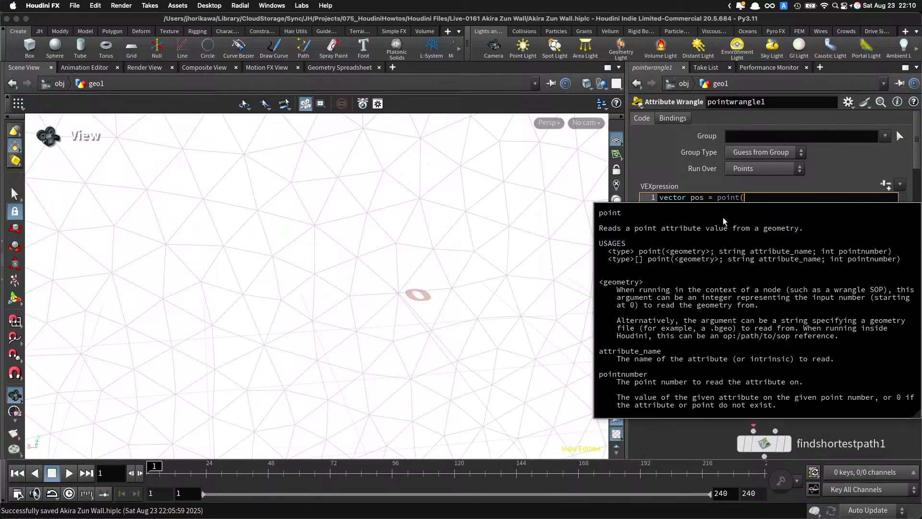
type("1, \"P\", ")
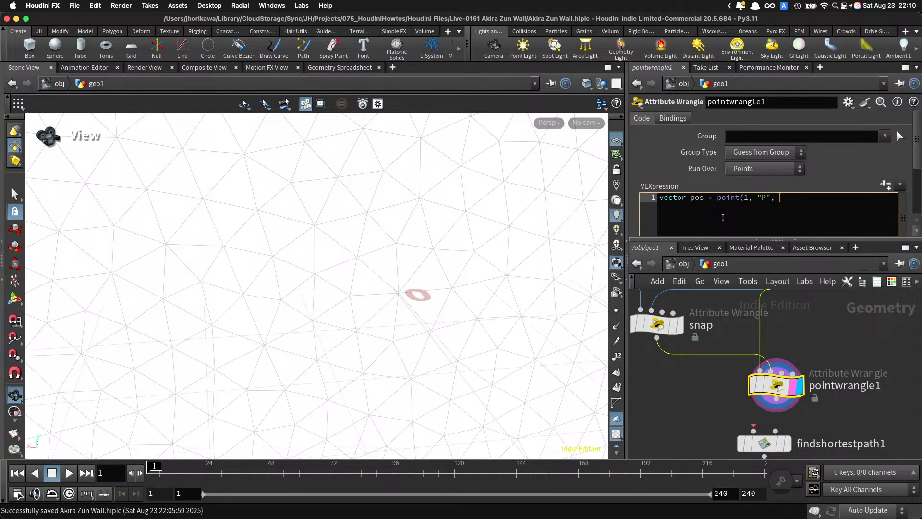
type("0);")
key("Return")
type("float d = d")
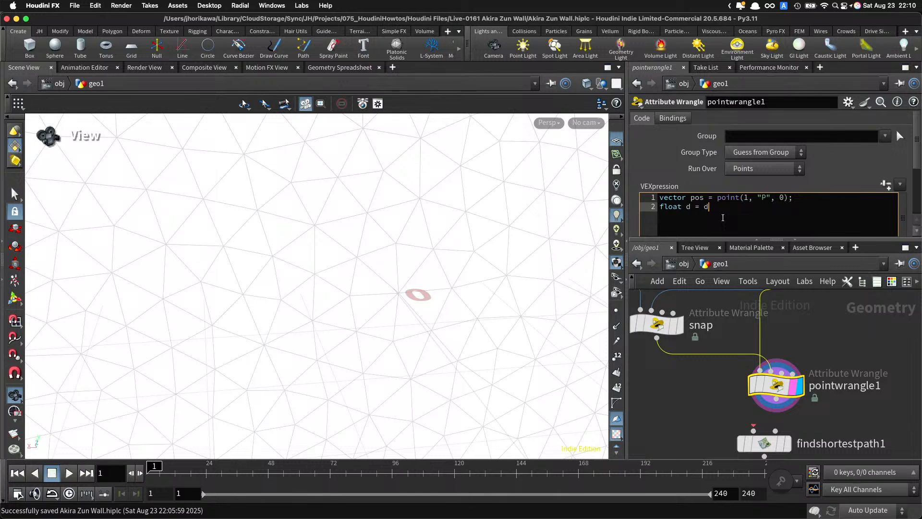
type("istance(@P, pos);")
key("Return")
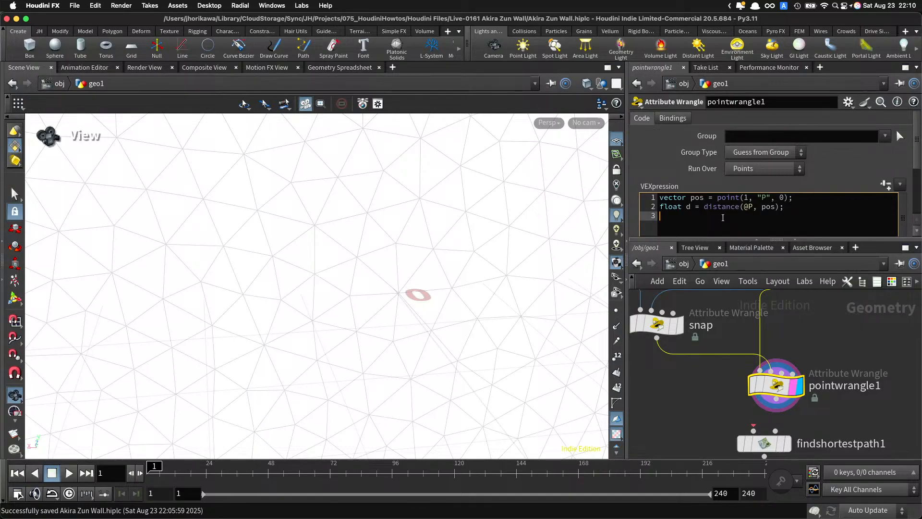
Step: Add an `if(d < 0.0001){ }` block beneath the distance line, with an empty line inside its braces
type("if(d")
type("){")
key("Return")
type("}")
left_click(724, 215)
key("Return")
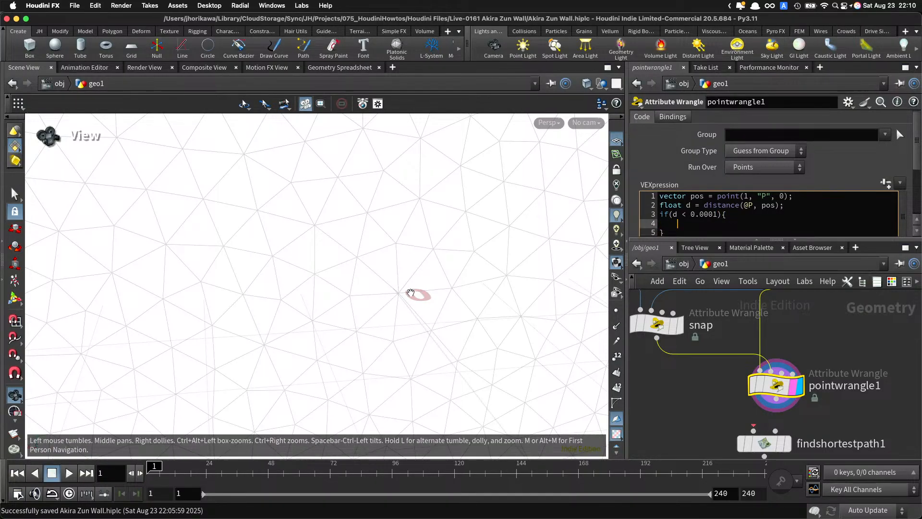
type("set")
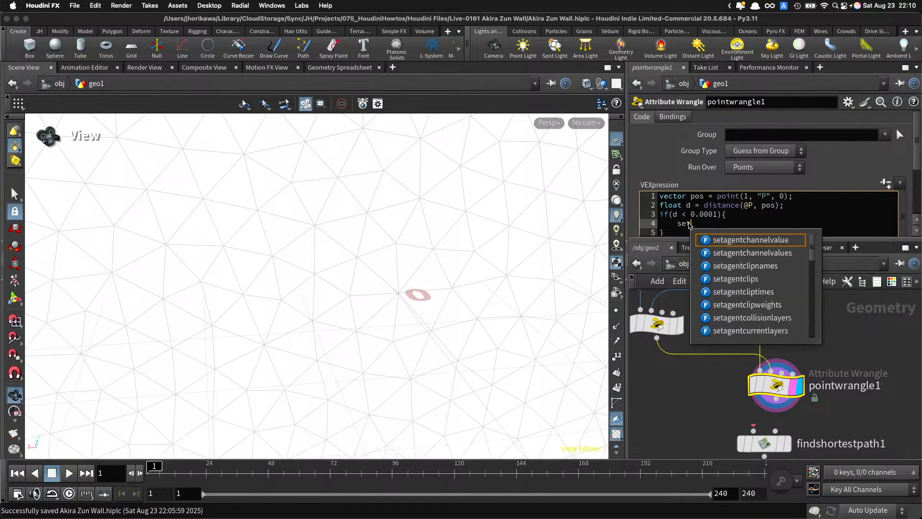
type("pointgroup(0, \"start\", @")
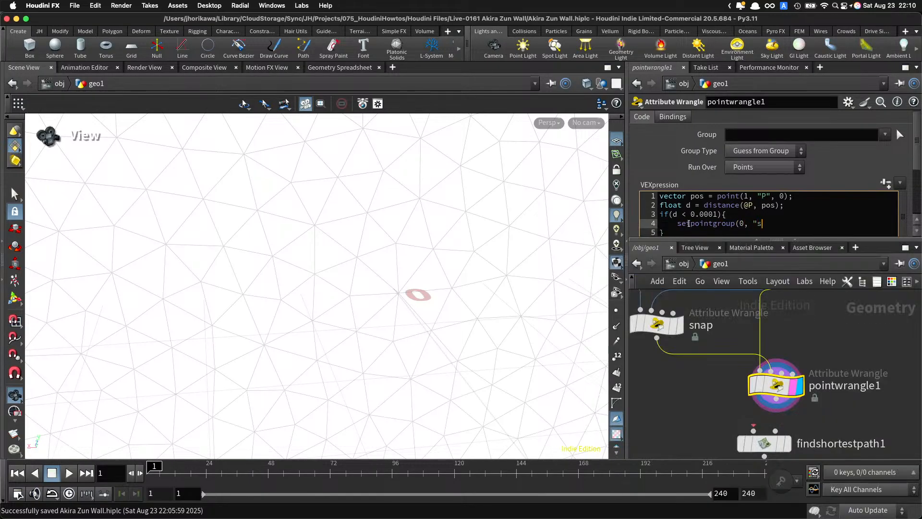
key("BackSpace")
type("@Ptnum")
key("BackSpace")
key("BackSpace")
key("BackSpace")
key("BackSpace")
key("BackSpace")
type("ptnum, 1);")
Step: Move the Find Shortest Path node further down and rename the second Point Wrangle start_point
scroll(809, 322, "down", 3)
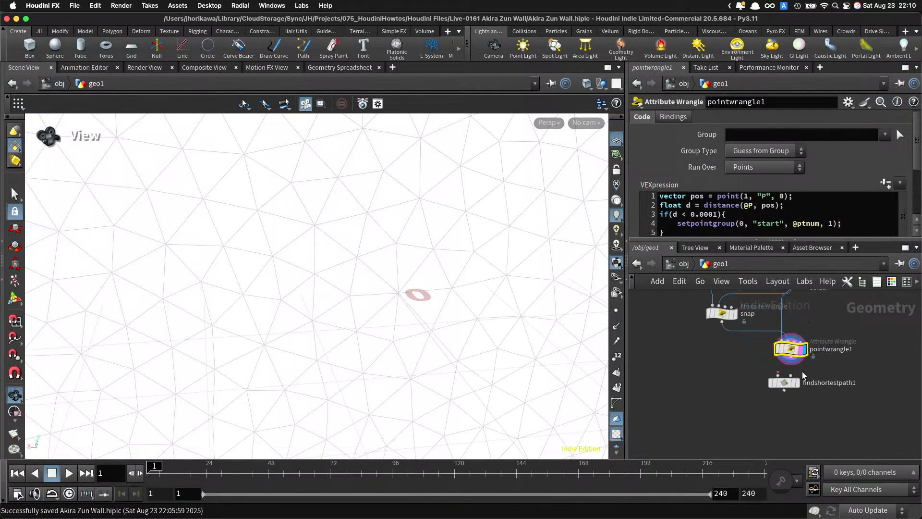
left_click_drag(782, 399, 782, 408)
double_click(843, 345)
type("star")
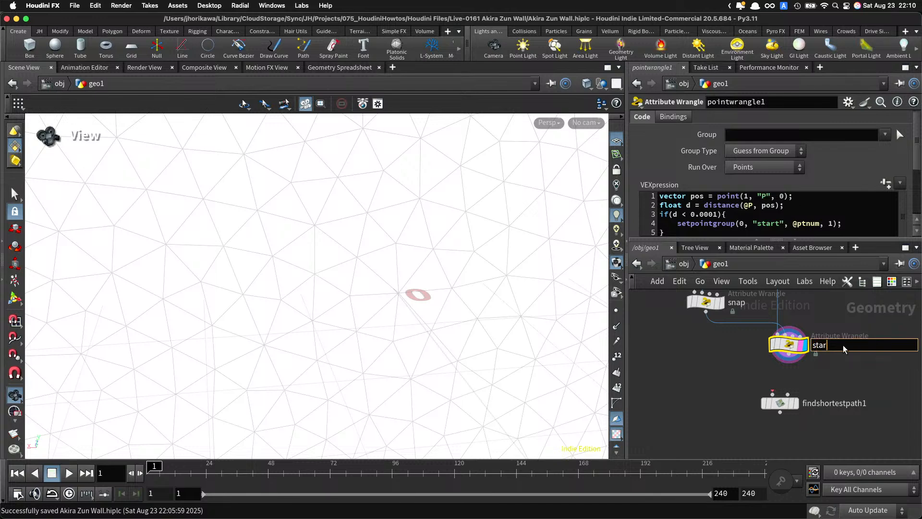
type("t_point")
key("Return")
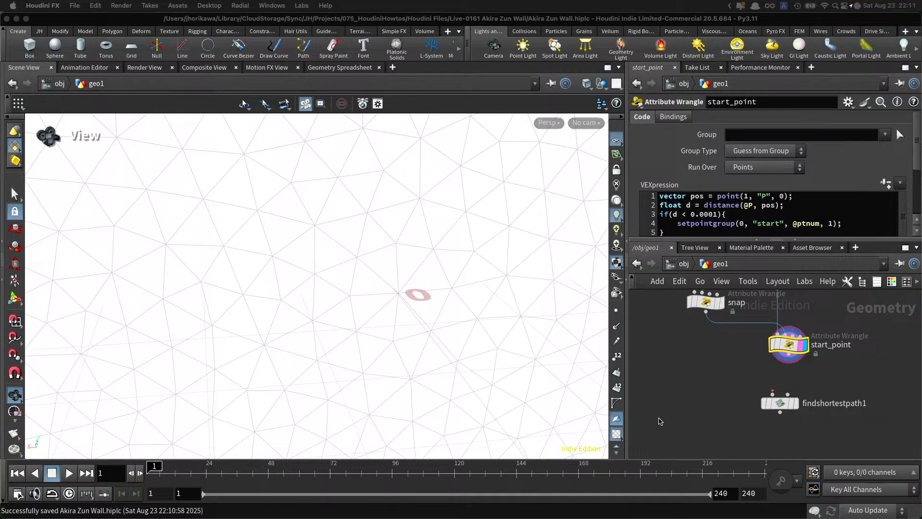
right_click_drag(453, 314, 262, 354)
right_click_drag(435, 293, 282, 323)
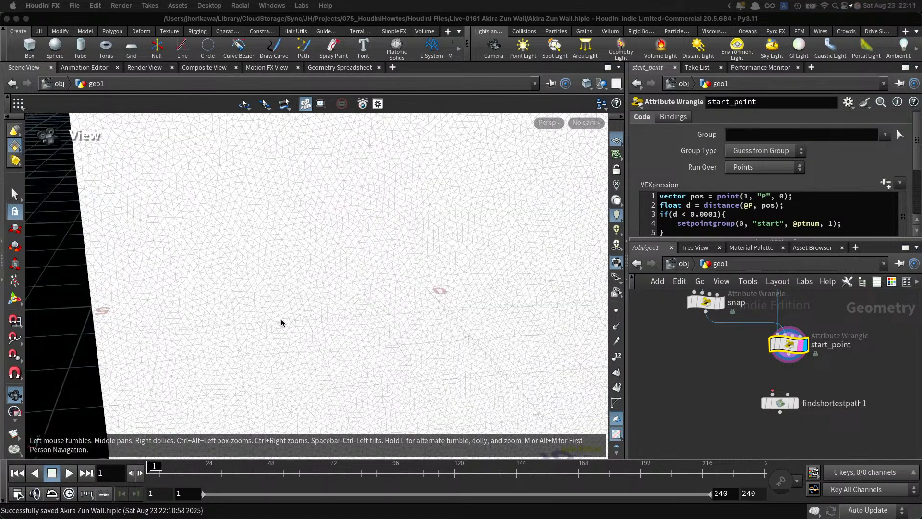
right_click_drag(392, 300, 220, 344)
left_click_drag(331, 326, 324, 318)
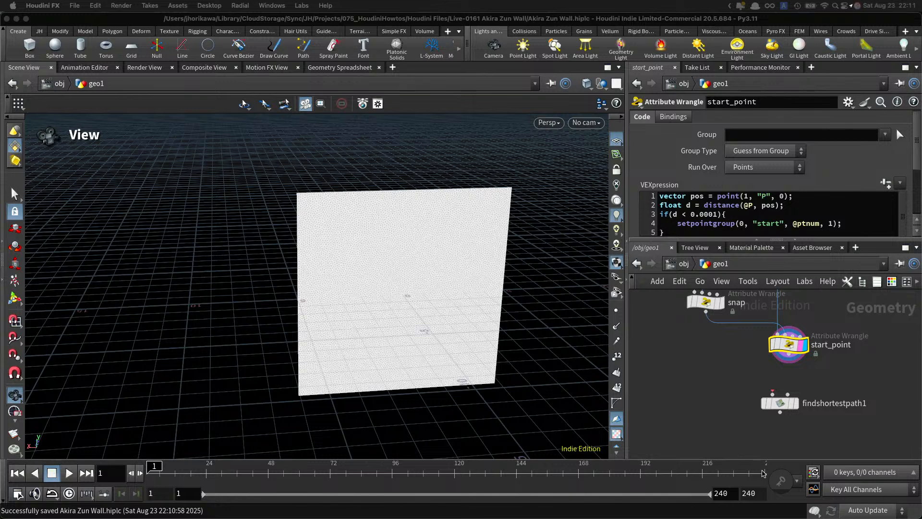
left_click(813, 377)
scroll(813, 377, "down", 3)
middle_click_drag(815, 368, 803, 360)
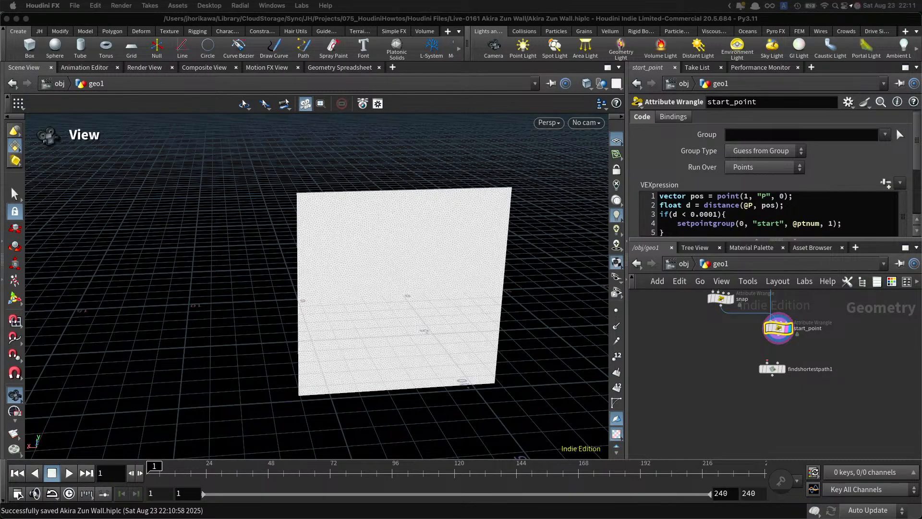
Step: Move the Find Shortest Path node aside, add a new Point Wrangle fed by start_point, and display its output
left_click_drag(770, 368, 845, 411)
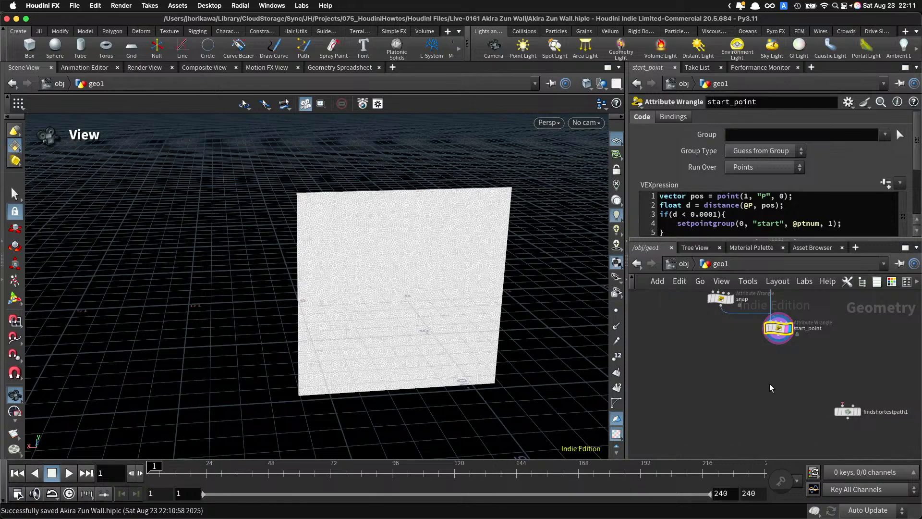
key("Tab")
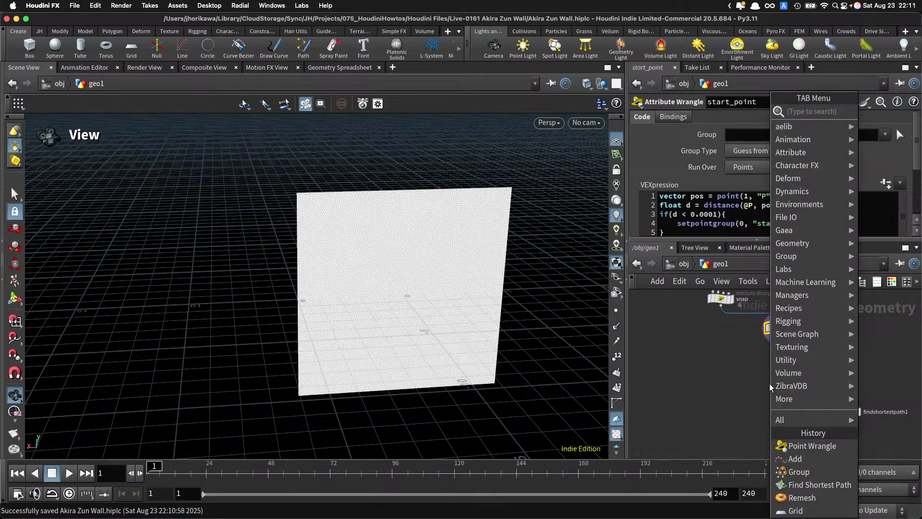
type("pointwr")
key("Return")
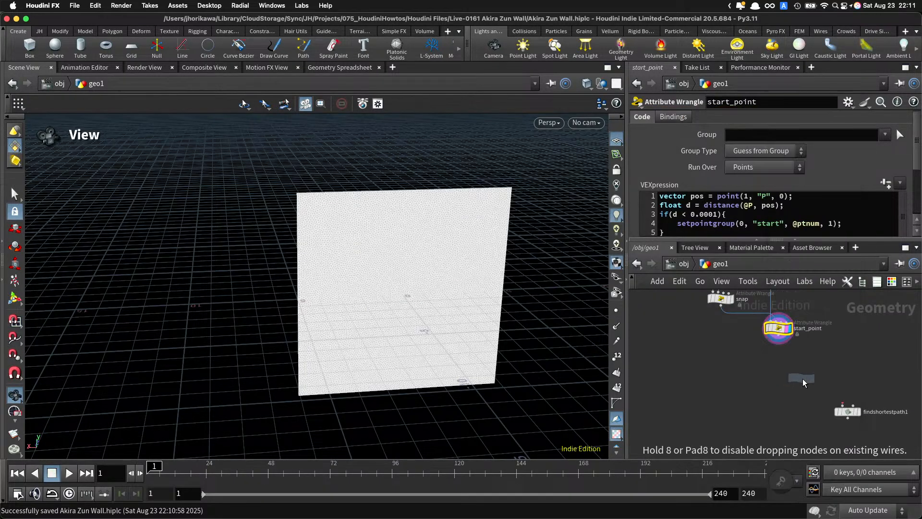
left_click(775, 385)
middle_click_drag(767, 318, 780, 371)
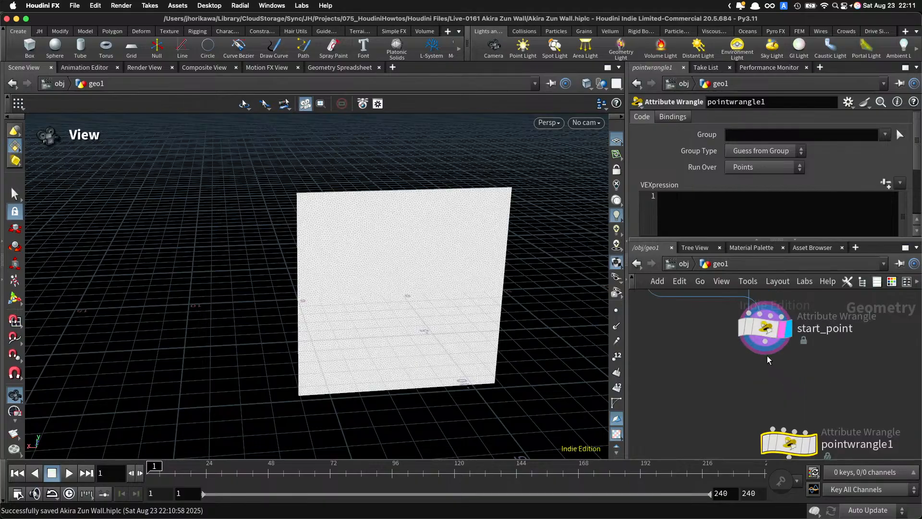
left_click_drag(766, 340, 764, 431)
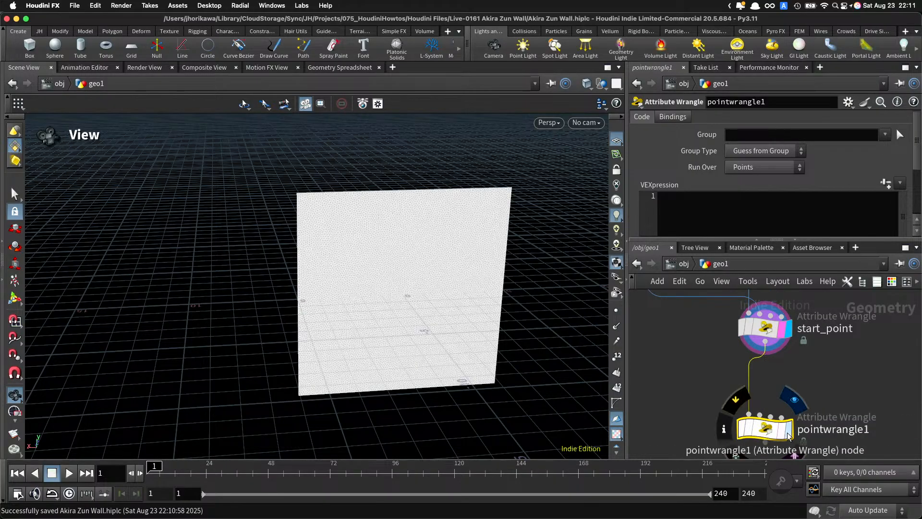
left_click(785, 435)
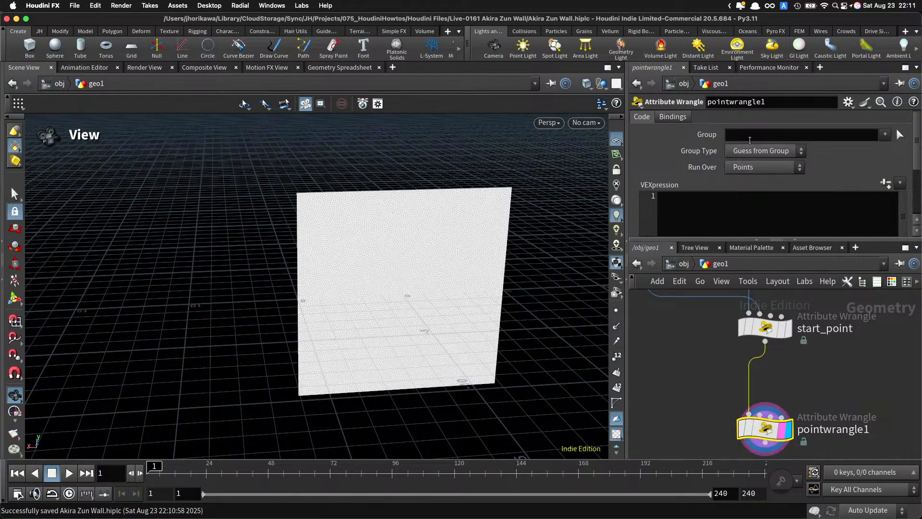
Step: Restrict the new Point Wrangle to the border group
left_click(749, 134)
type("border")
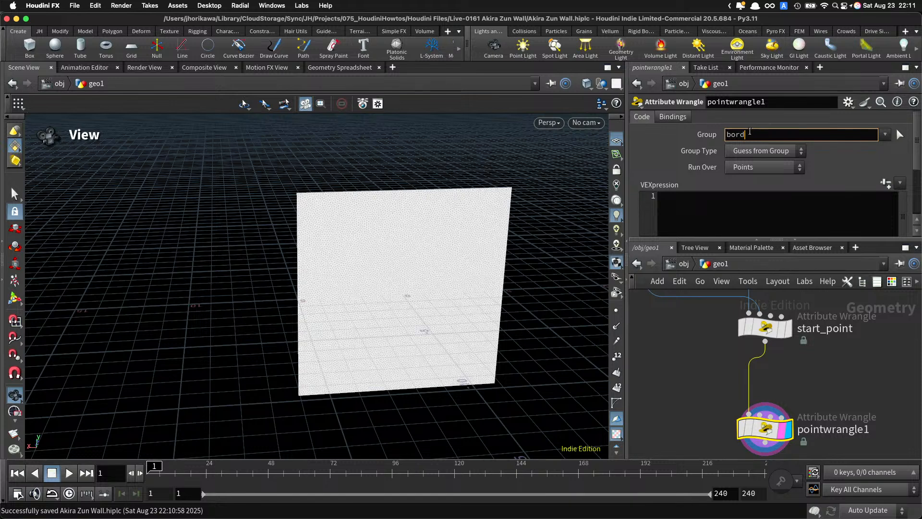
key("Return")
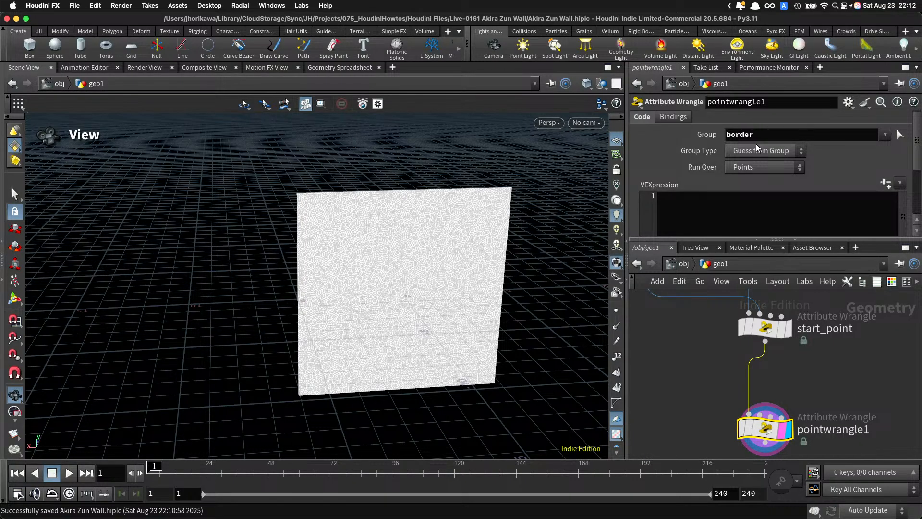
double_click(741, 135)
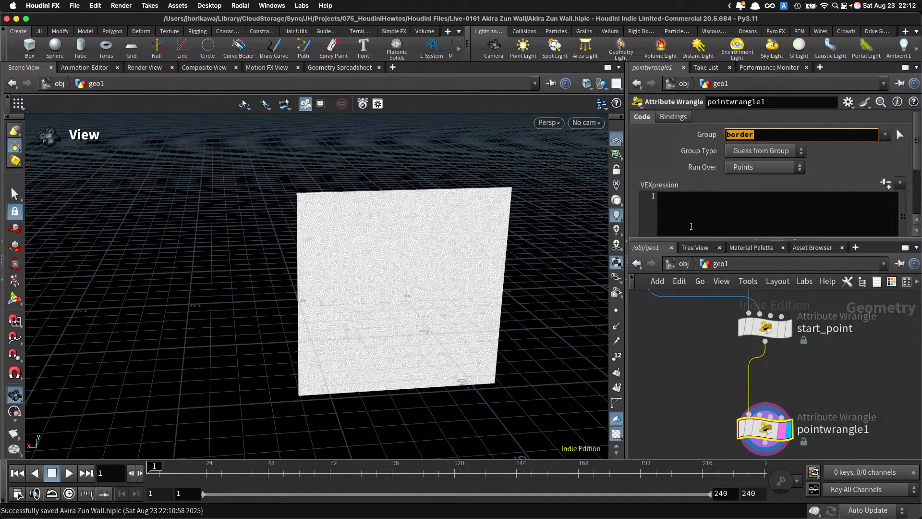
Step: Write `int num = chi("numbound");` in the new wrangle, create its Numbound parameter and set it to 5
left_click(691, 226)
type("int ")
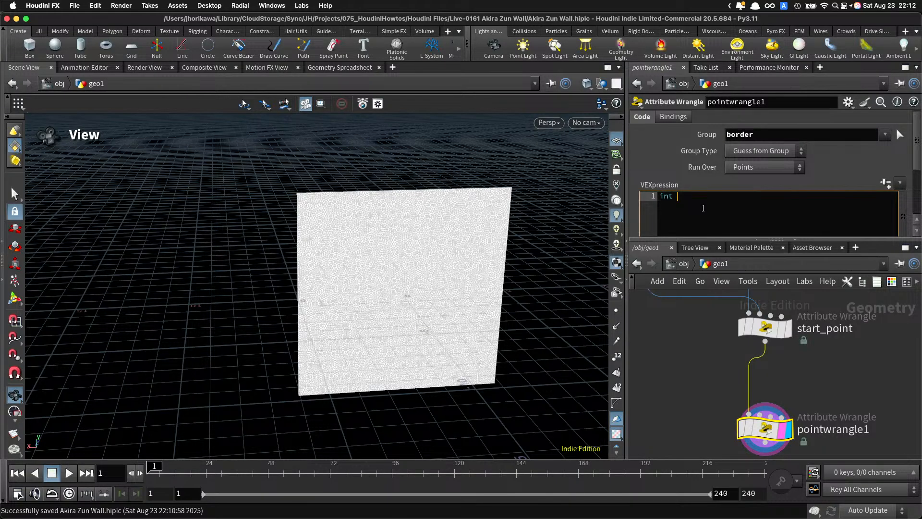
type("num = ")
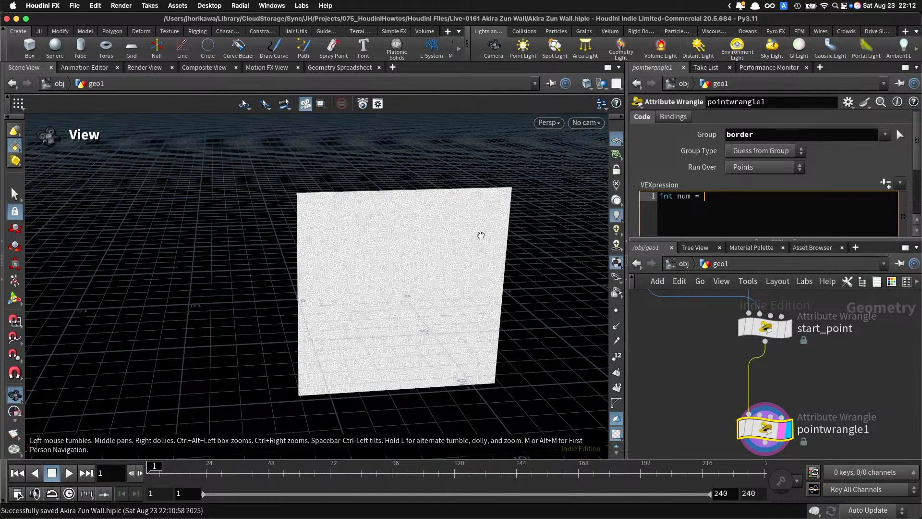
type("chi(\"numbound\");")
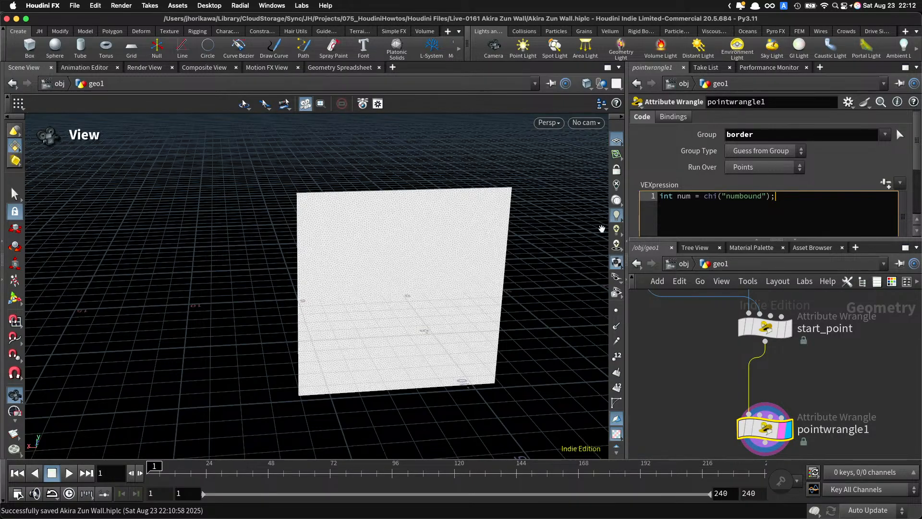
left_click(885, 183)
left_click_drag(794, 190, 840, 187)
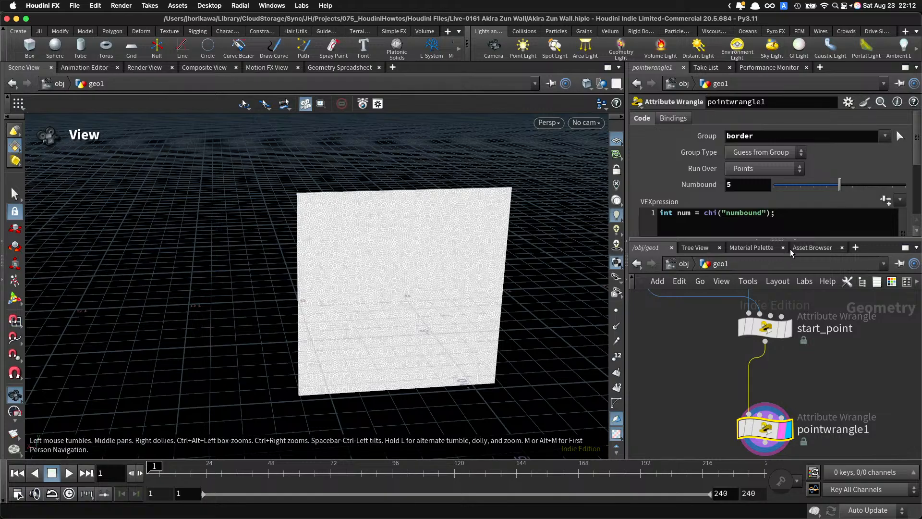
Step: Add the line `int borders[] = expandpointgroup(0, "border");` below the num declaration, separated by an empty line
left_click_drag(777, 239, 777, 267)
left_click(806, 229)
key("Return")
key("Return")
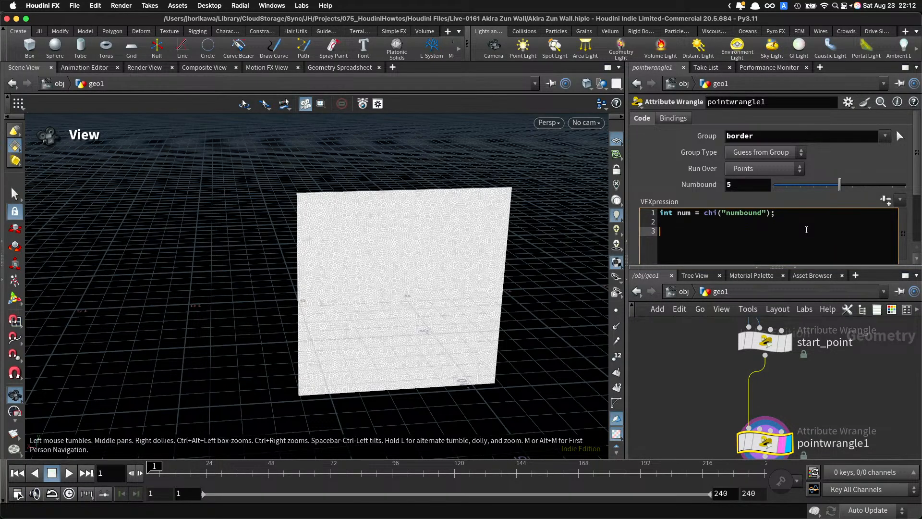
type("int ")
type("bordr")
type("e")
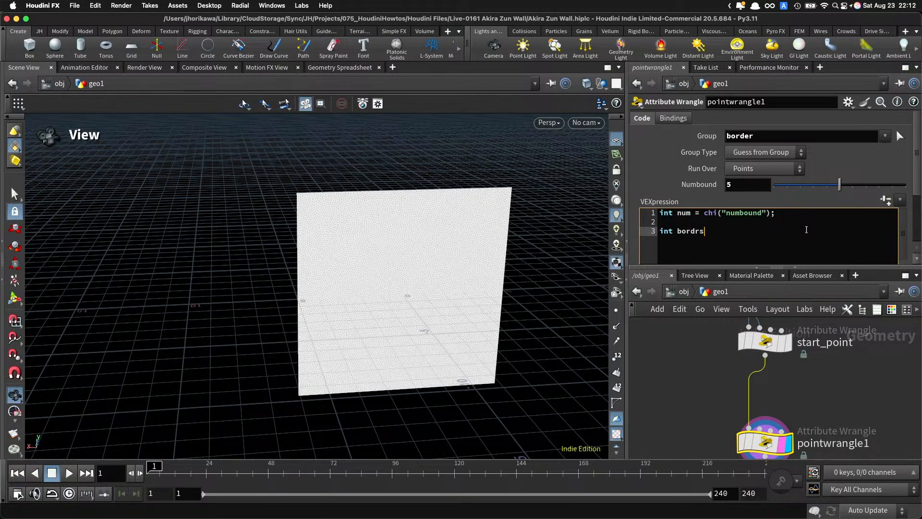
key("BackSpace")
key("BackSpace")
type("ers[] = expandpoing")
key("BackSpace")
type("tg")
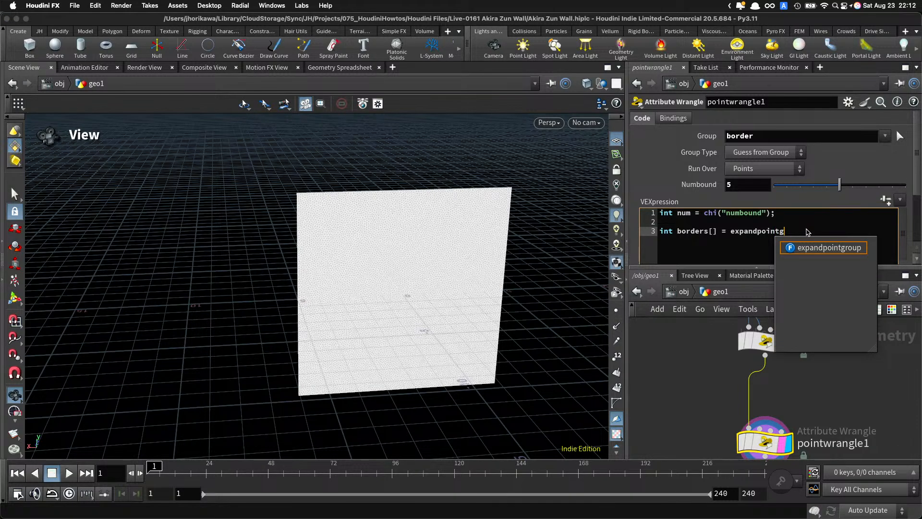
key("Return")
type("0, \"bord")
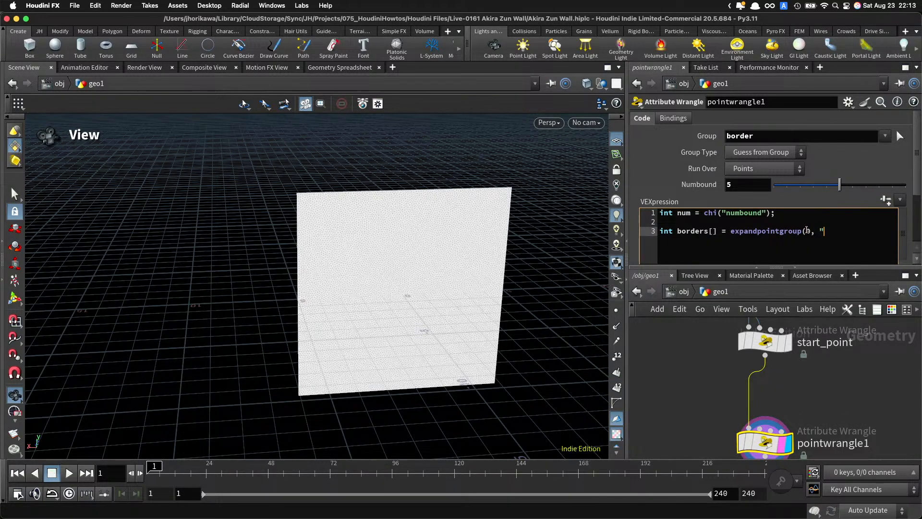
type("er\");")
Step: Declare an empty float array directly below the borders line with `float rnds[] = array();`
double_click(838, 231)
left_click(876, 232)
key("Return")
key("Return")
key("BackSpace")
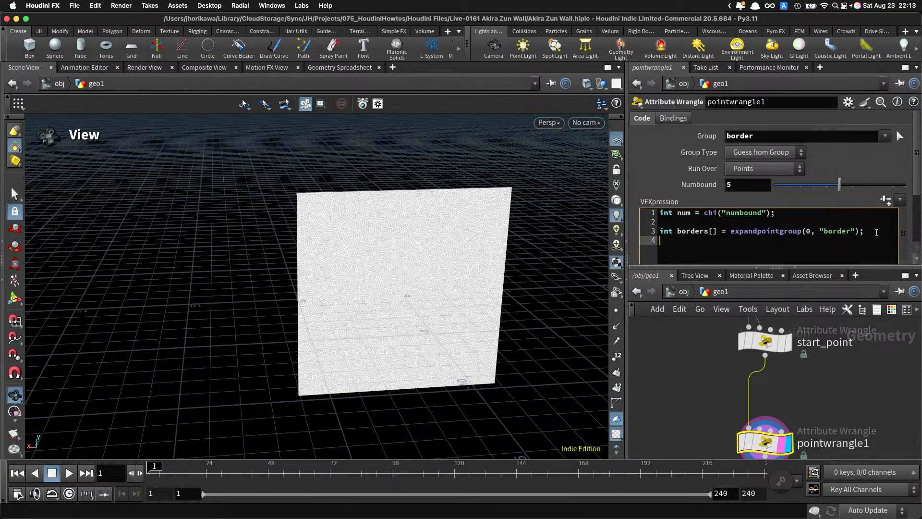
left_click_drag(876, 232, 673, 232)
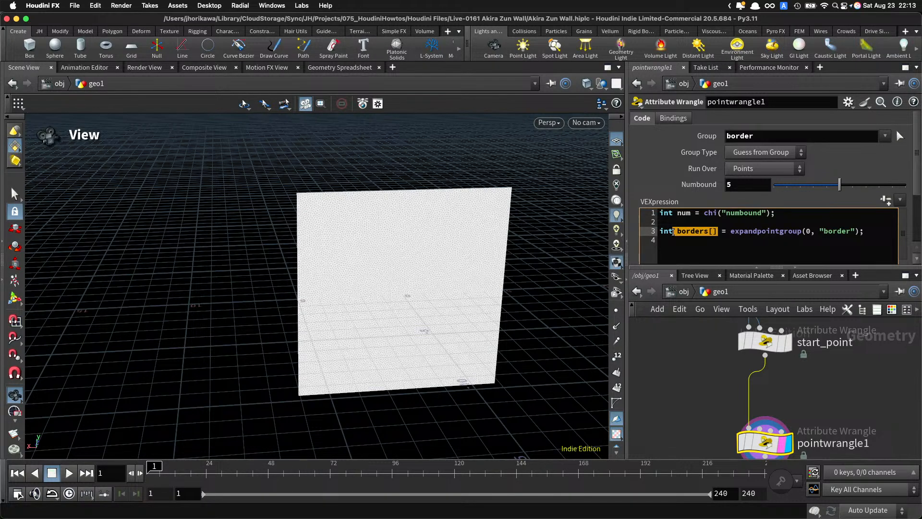
left_click(876, 238)
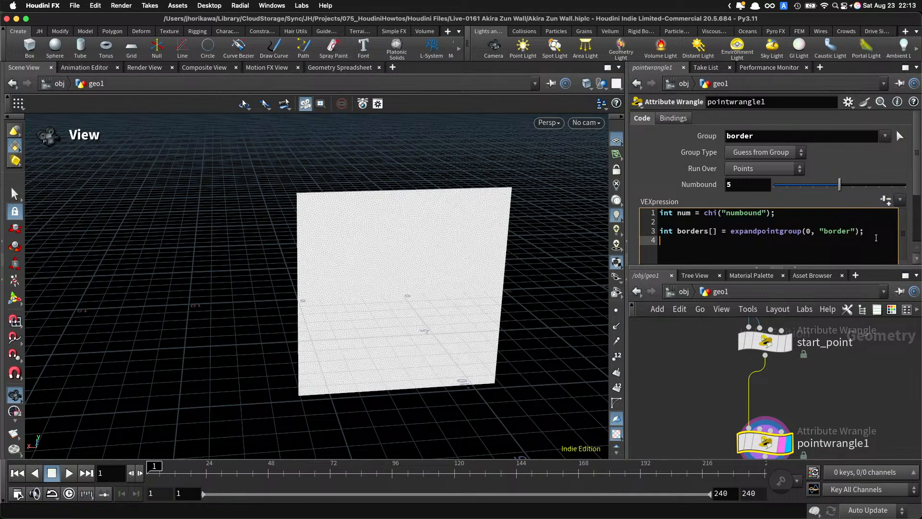
type("float rnds[]")
key("BackSpace")
type("= array();")
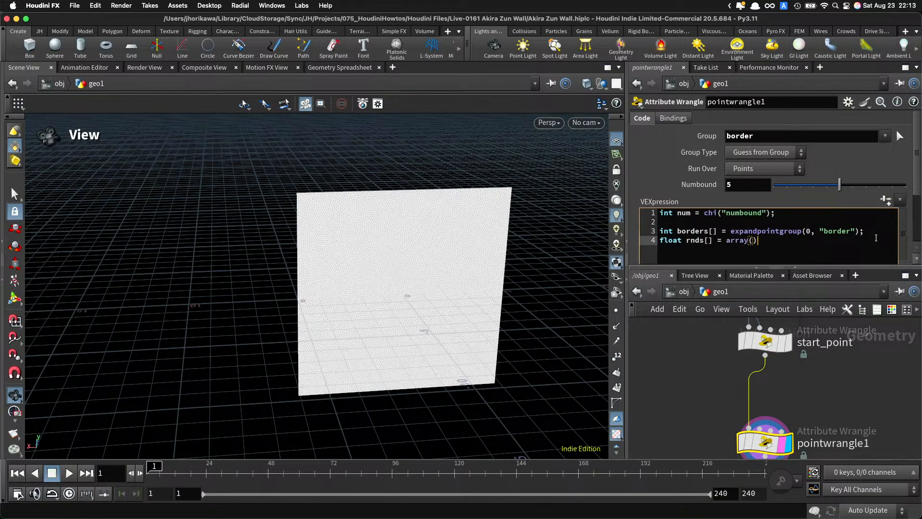
Step: Enlarge the code area and add a `for(int i=0; i<len(borders); i++){ }` loop beneath the rnds array
key("Return")
key("Return")
left_click_drag(846, 267, 833, 348)
left_click(785, 257)
left_click(777, 250)
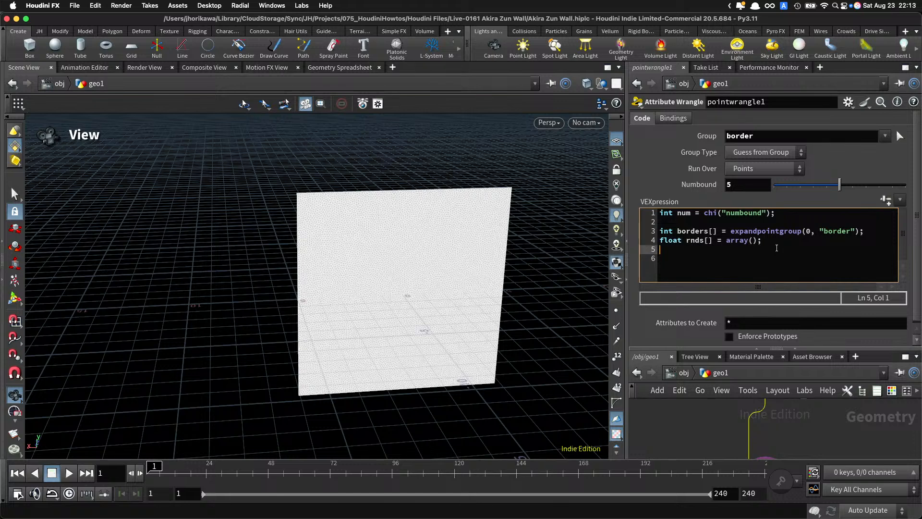
type("for(i")
type("=-0")
key("BackSpace")
key("BackSpace")
type("0; i<len(")
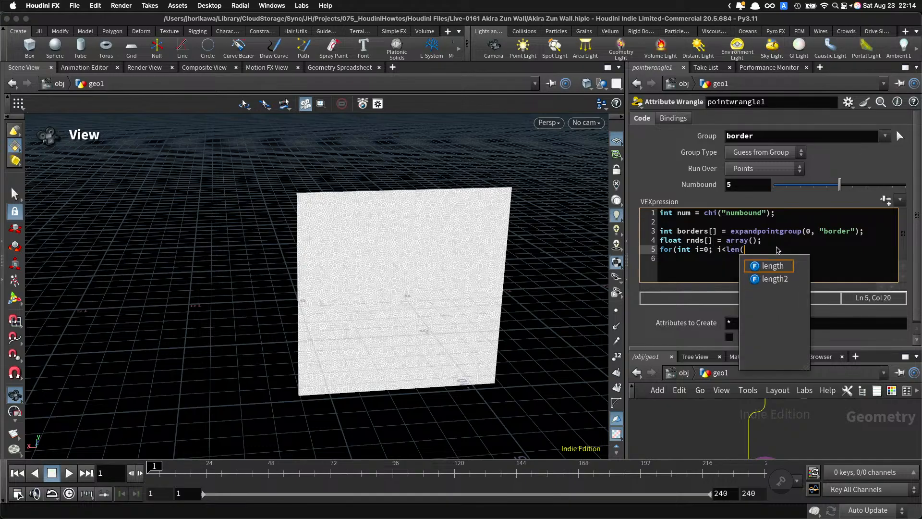
type("borders); i")
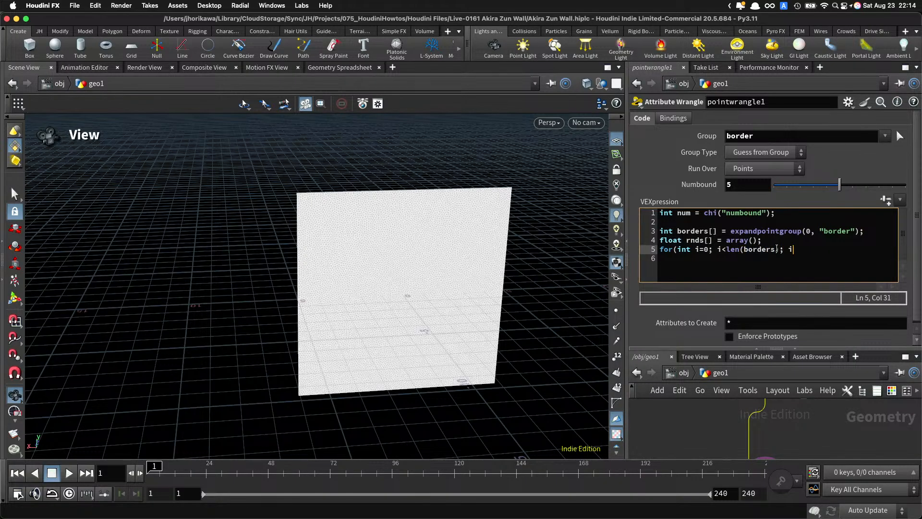
type("++){")
key("Return")
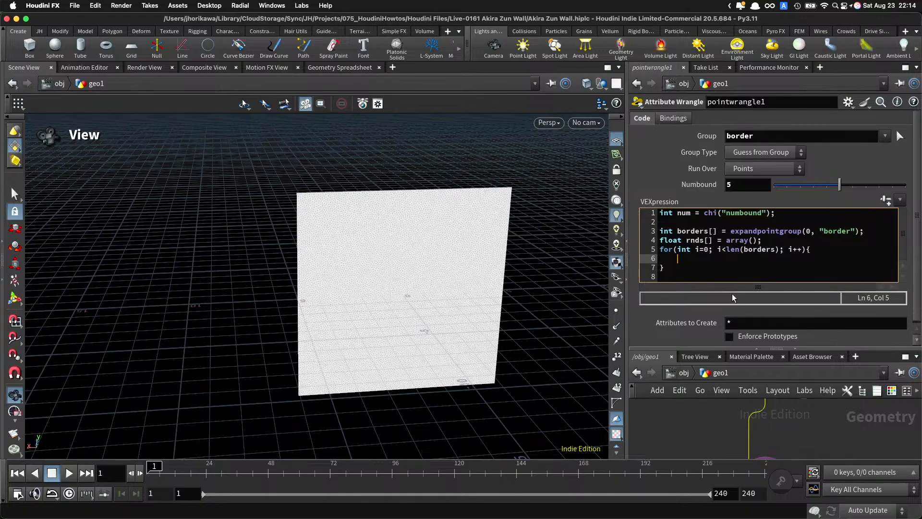
Step: Inside the loop, write `float rnd = rand(i * 32.234 + 4.2 + chf("seed"));` to generate a seeded random value
type("float rnd = rand(i +")
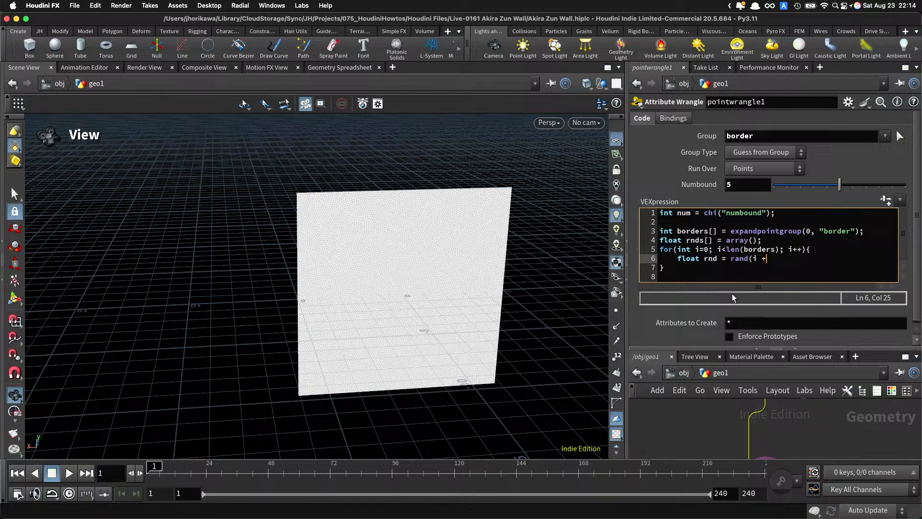
key("BackSpace")
type("* 32.234 + 4.2 chf")
key("BackSpace")
key("BackSpace")
key("BackSpace")
type("+ ch(")
key("BackSpace")
type("f(\"seed\"));")
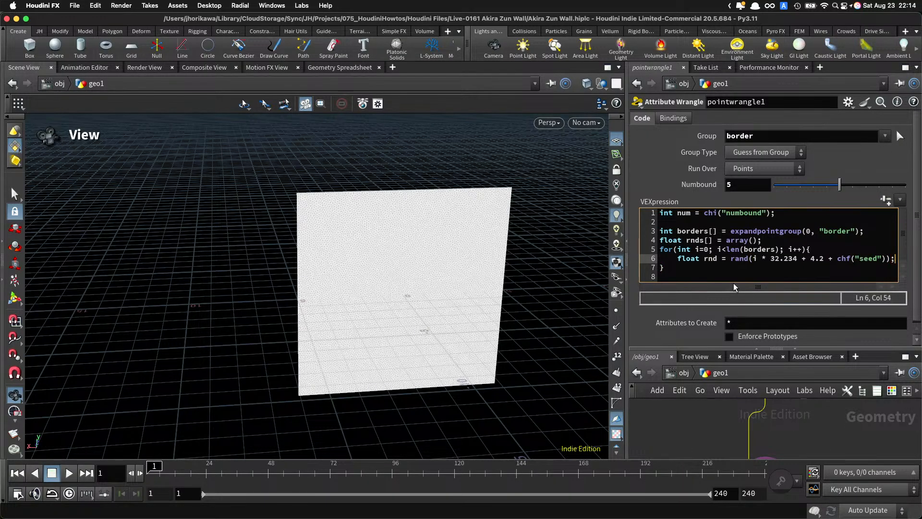
Step: Create the wrangle's Seed parameter, set it to 0.307, and widen the code area
left_click(886, 200)
left_click_drag(775, 199, 814, 200)
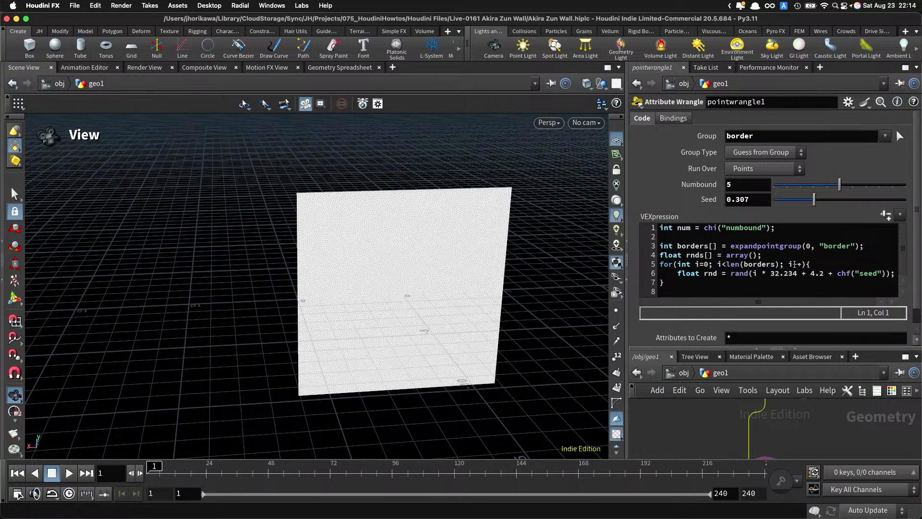
left_click_drag(624, 234, 573, 238)
Step: Add `append(rnds, rnd);` as the loop's second line to store each random value in the array
left_click(883, 275)
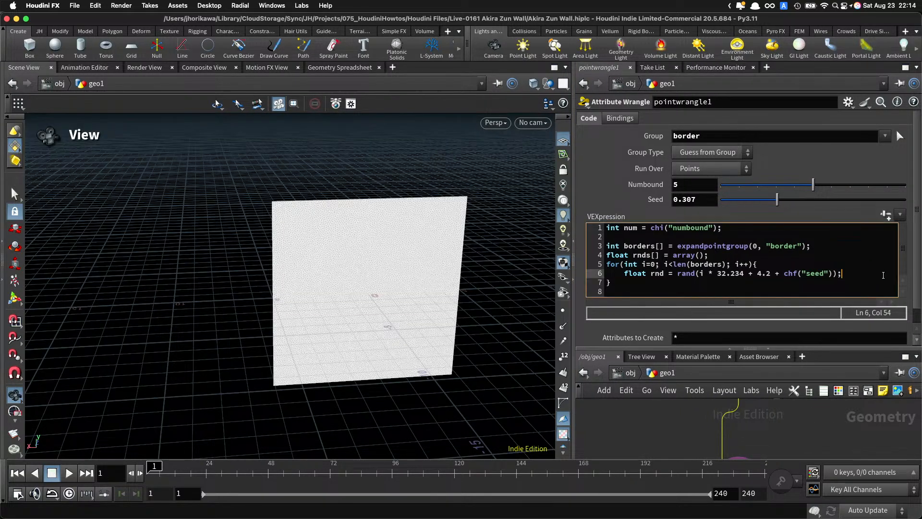
key("Return")
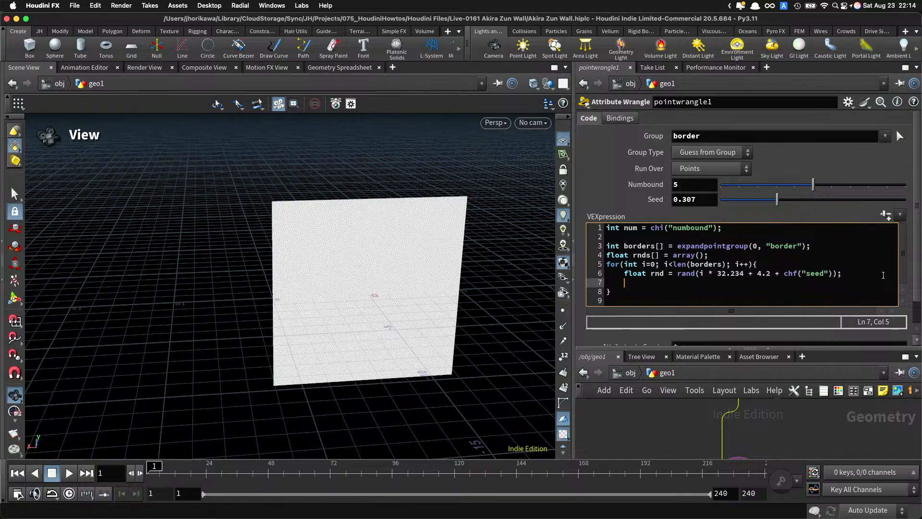
type("append(")
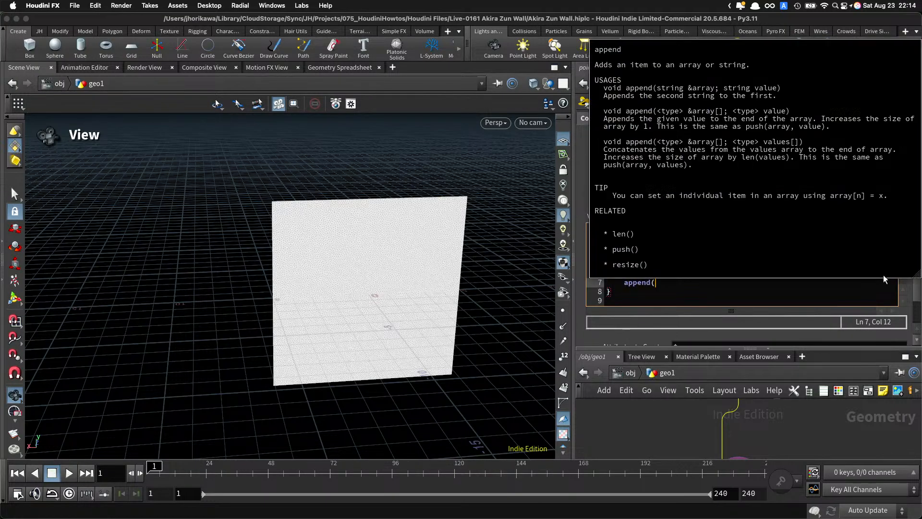
type("rnds, ")
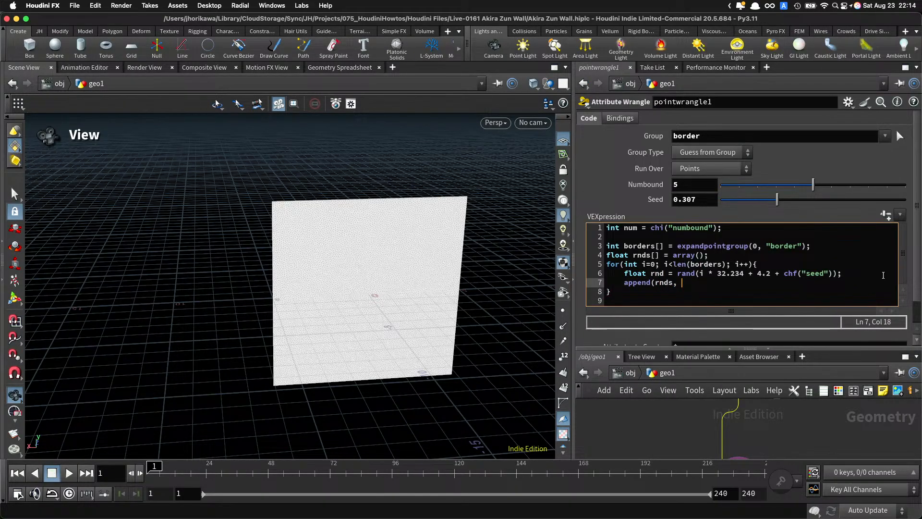
type("rnd0")
key("BackSpace")
type(");")
Step: Below the loop, add `int order[] = argsort(rnds);` to get the sorted index order of the random values
key("Down")
key("Return")
key("Return")
type("int ")
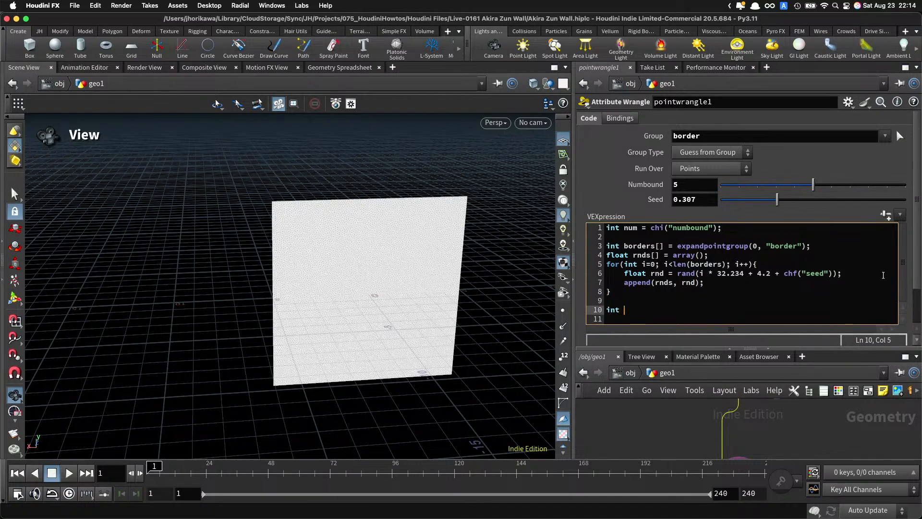
type("order[] = argsort")
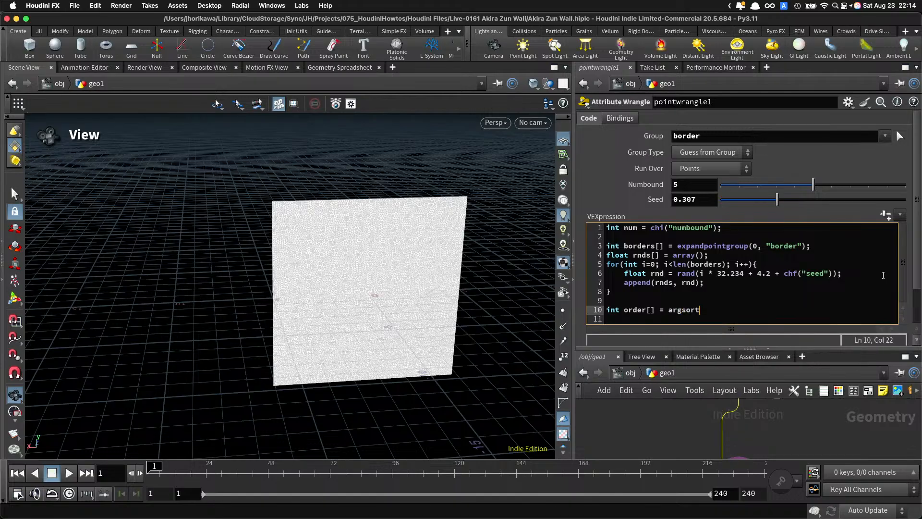
type("(")
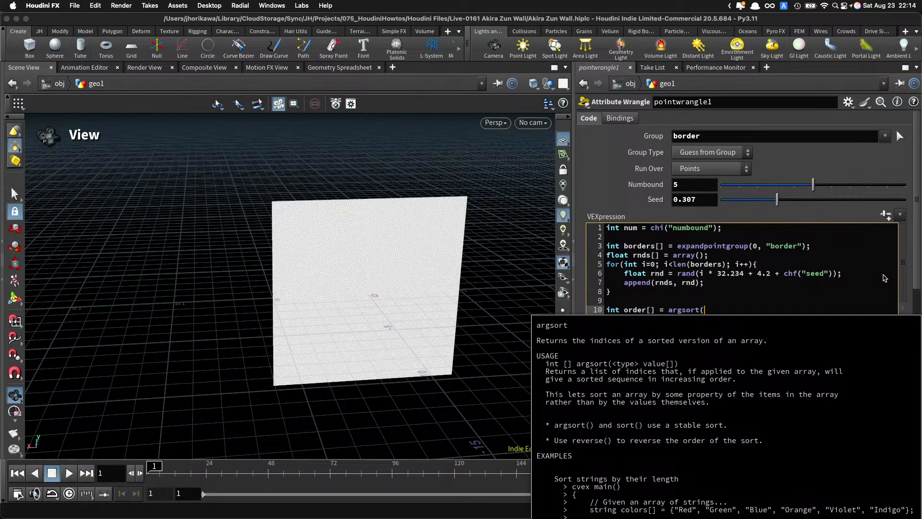
type("rnds);")
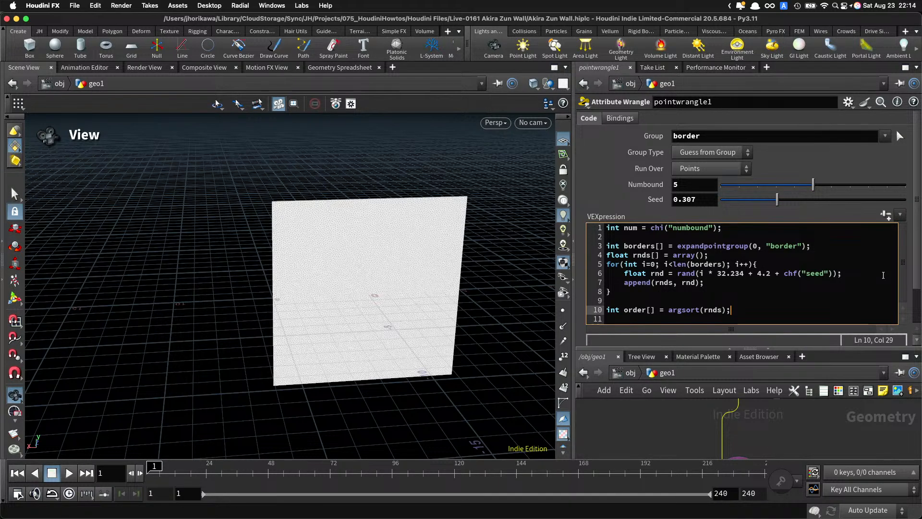
key("Return")
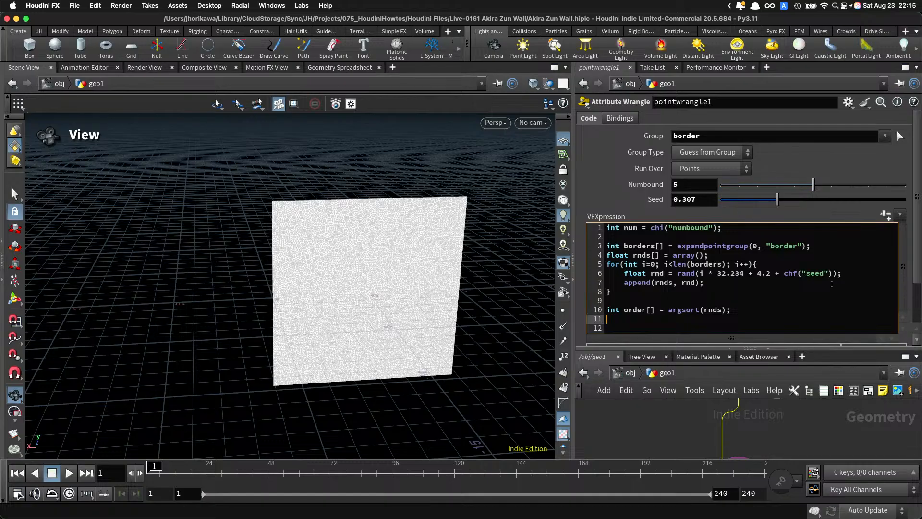
Step: Add `borders = reorder(borders, order);` on the line beneath the order array to shuffle the border points
double_click(630, 309)
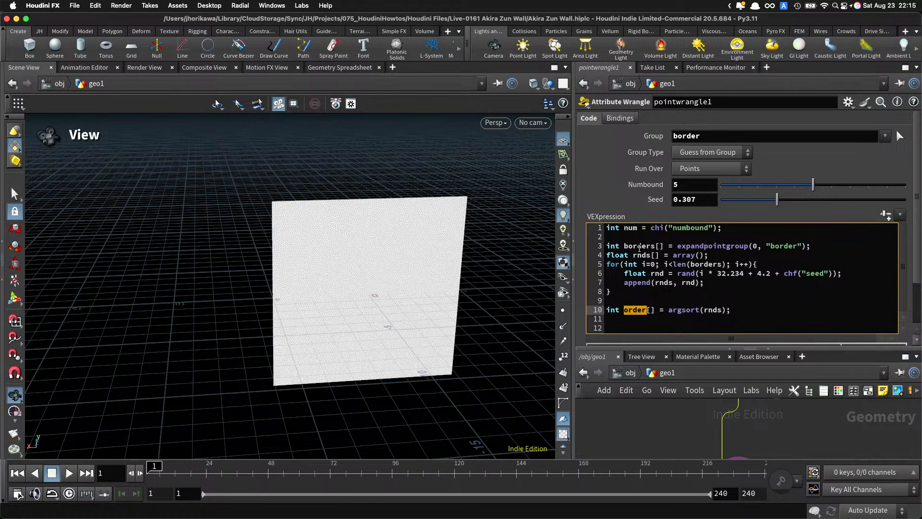
double_click(639, 246)
left_click(637, 319)
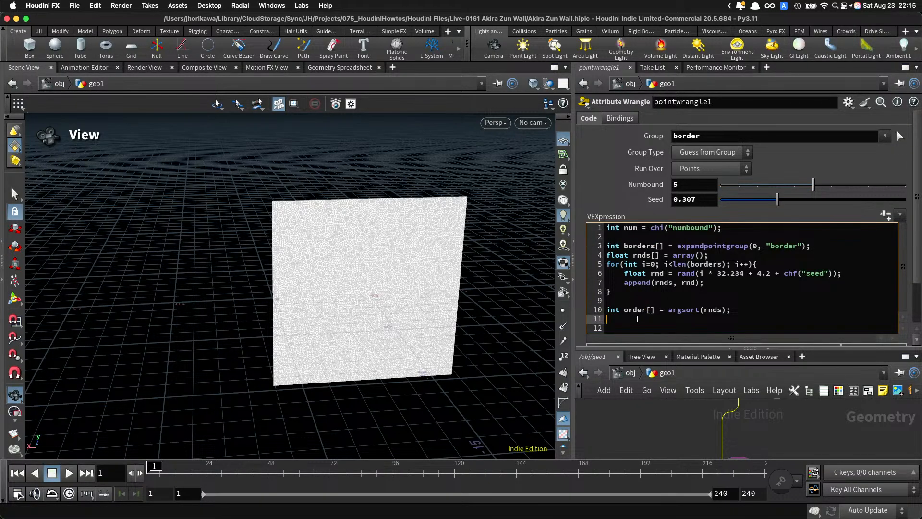
type("borders = reorder(borders, order);")
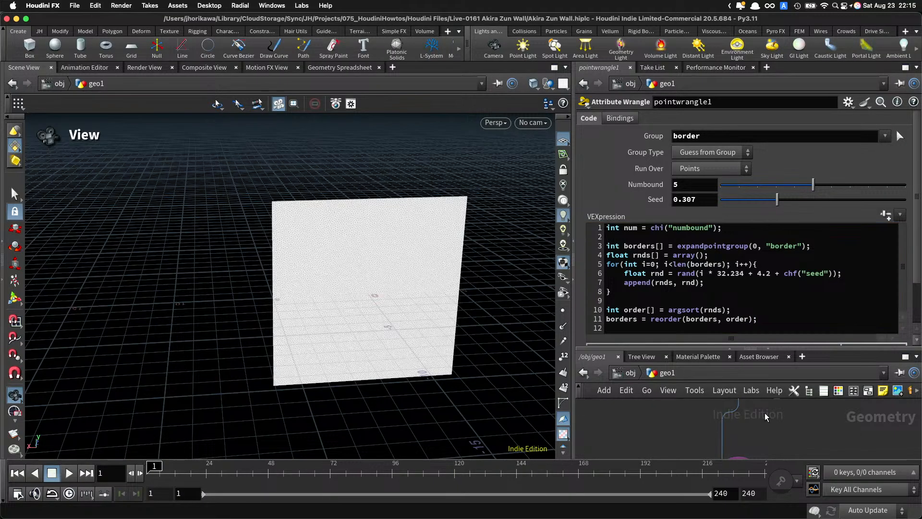
left_click_drag(771, 318, 594, 321)
double_click(613, 319)
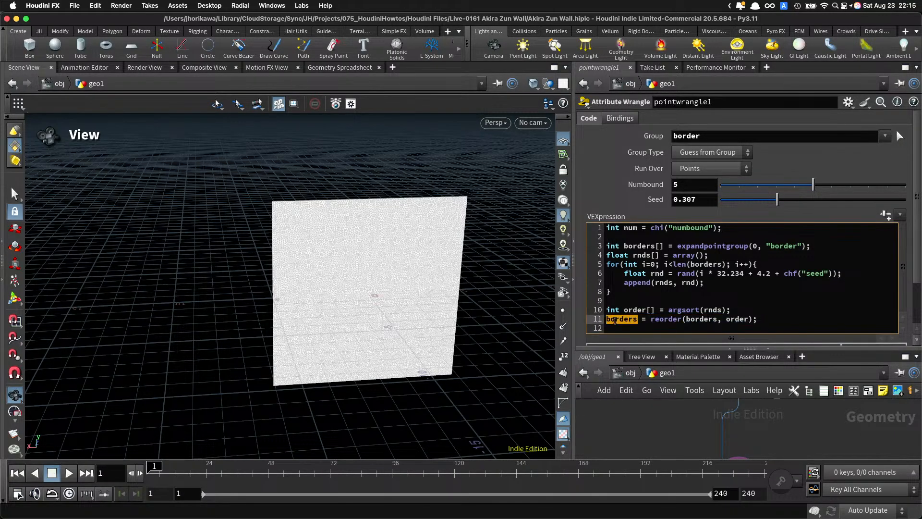
left_click(778, 318)
key("Return")
key("Return")
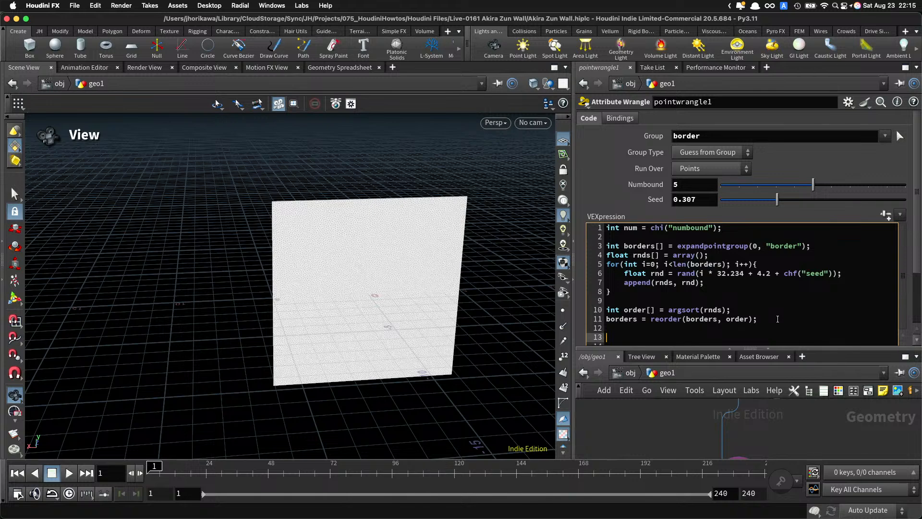
double_click(617, 318)
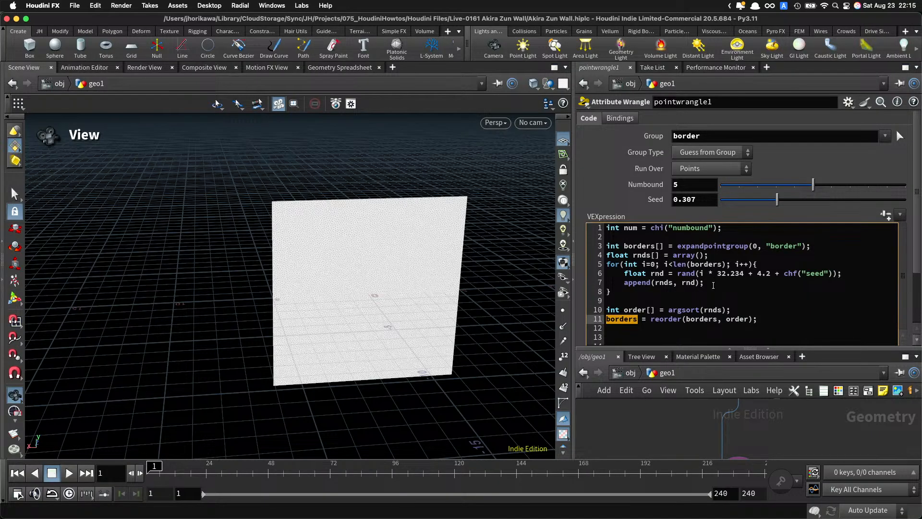
left_click(626, 339)
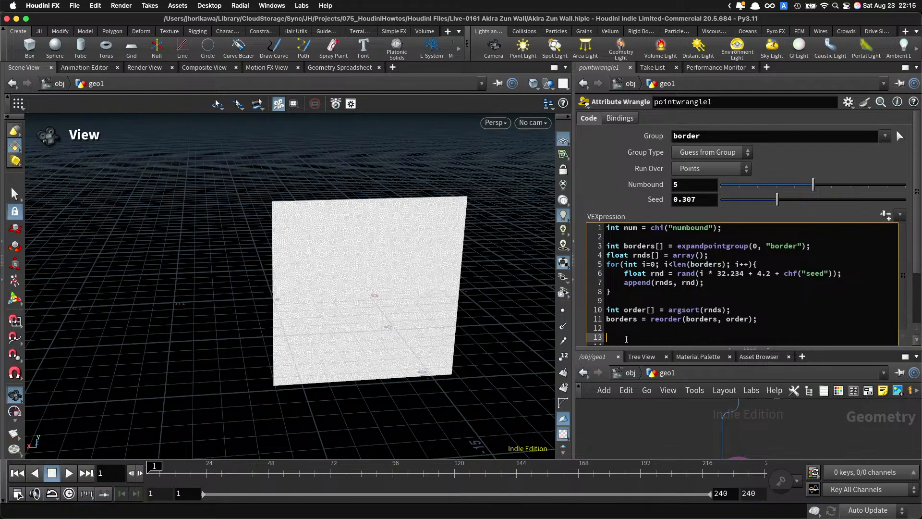
type("if(@ptnum < num){")
key("Return")
type("}")
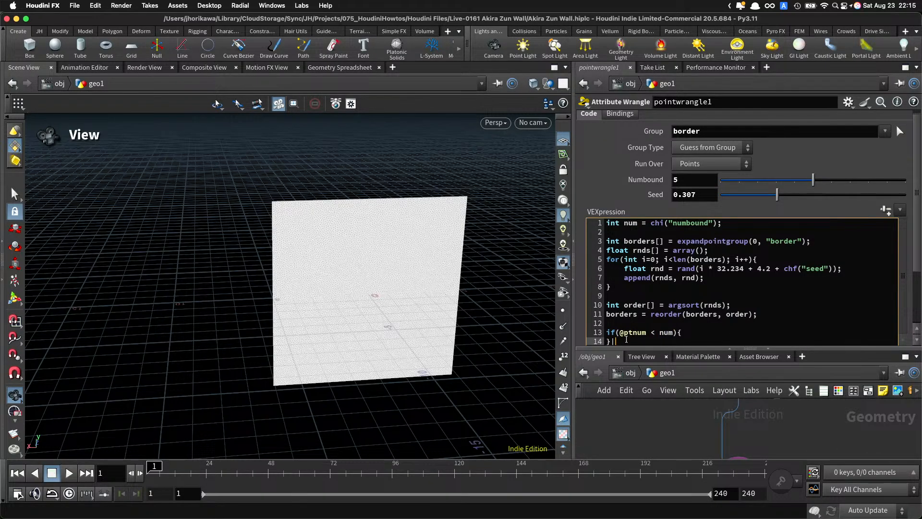
key("Left")
key("Return")
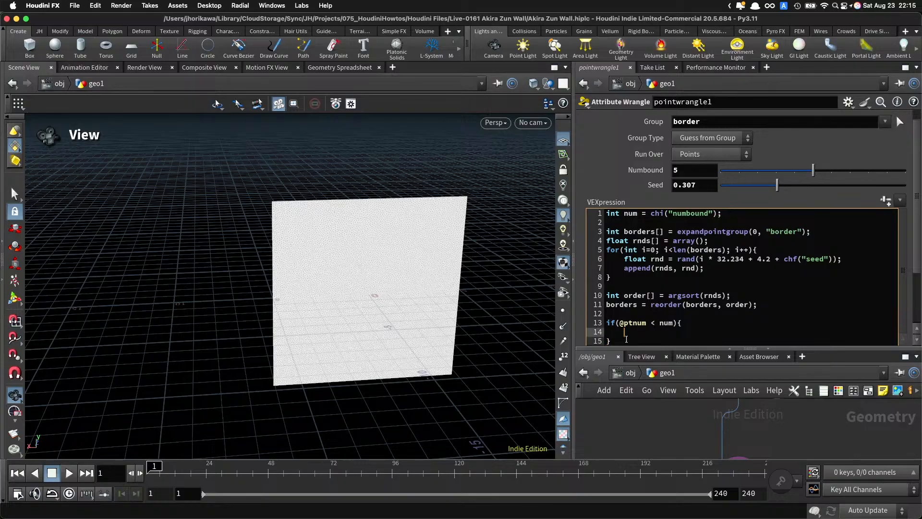
type("int border = borders[@p")
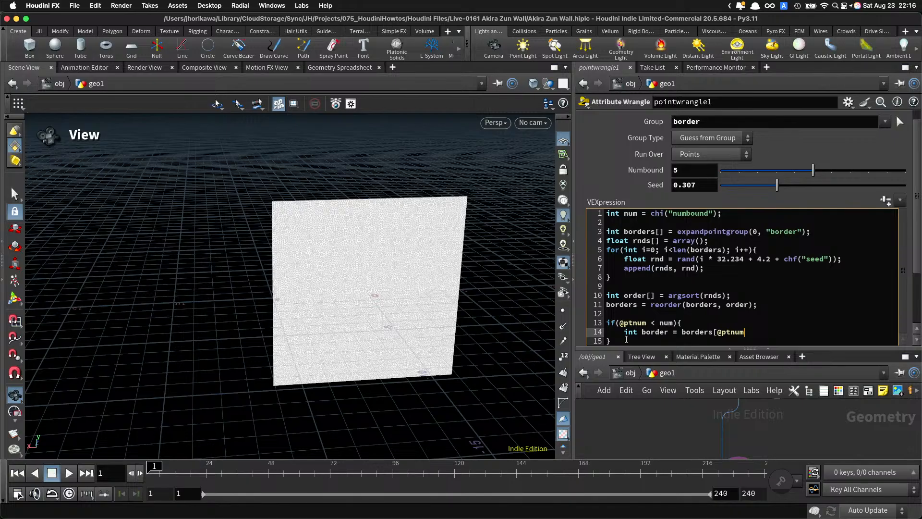
type("];")
key("Return")
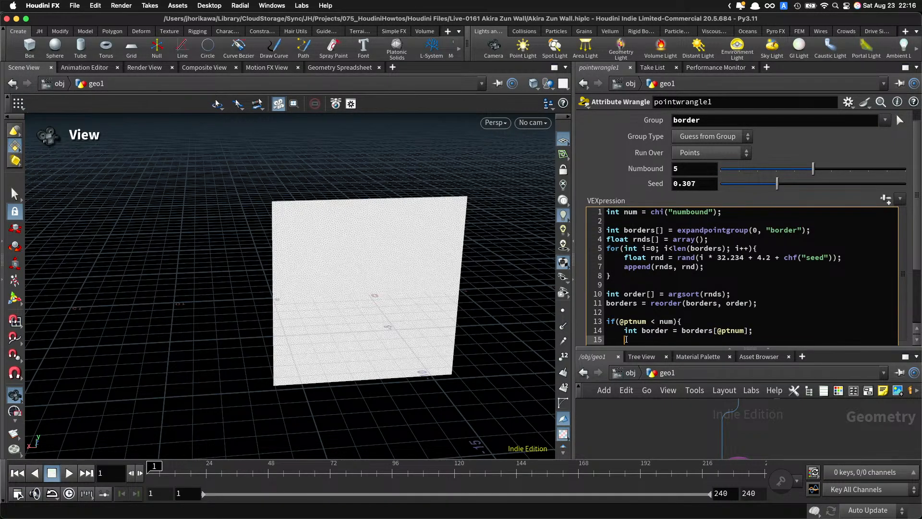
Step: Add `setpointgroup(0, "end", border, 1);` as the if block's second line and commit the wrangle code
type("setpoin")
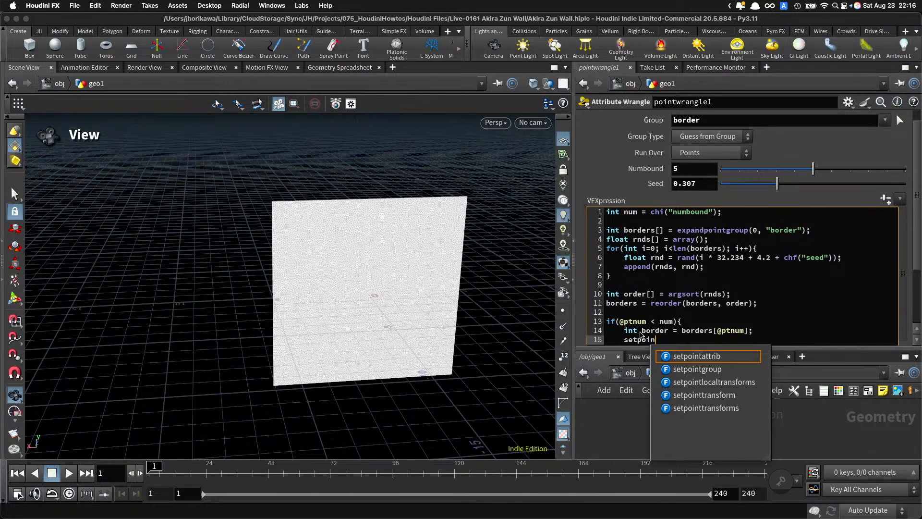
double_click(651, 331)
left_click(660, 339)
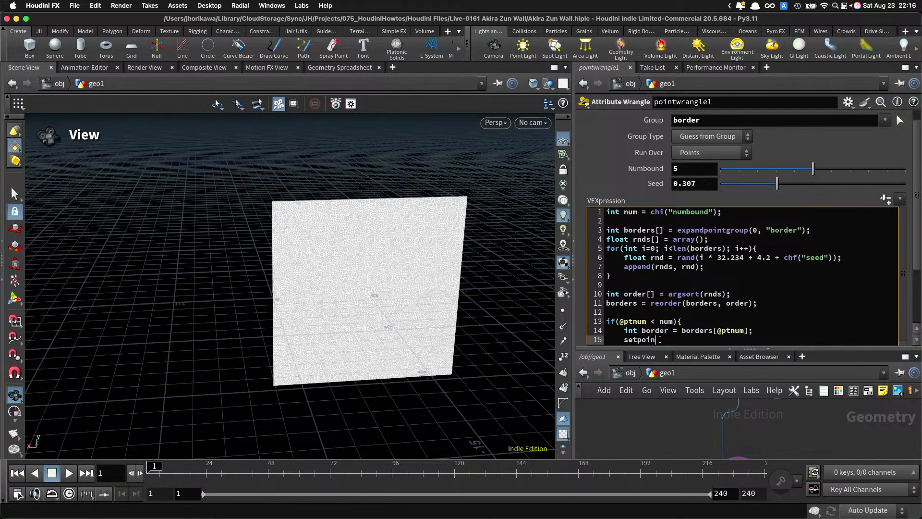
type("tgroup(0, \"end\", ")
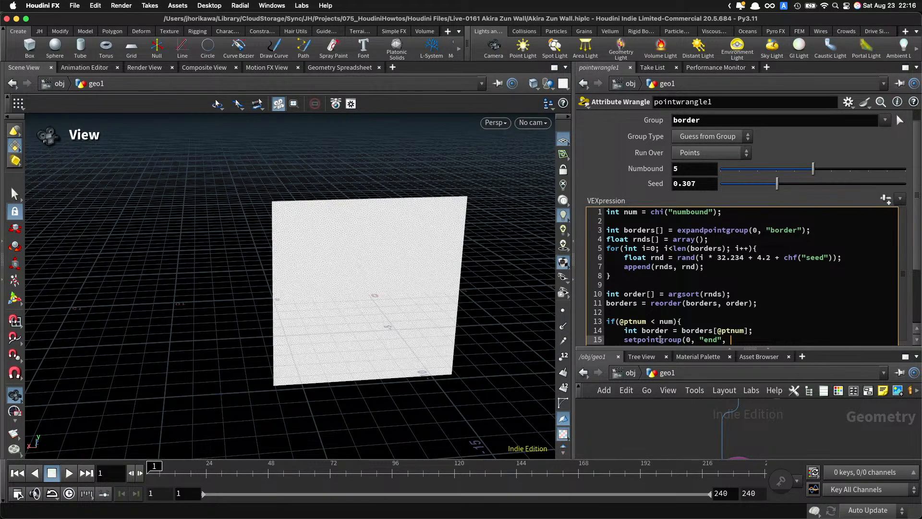
type("border, 1);")
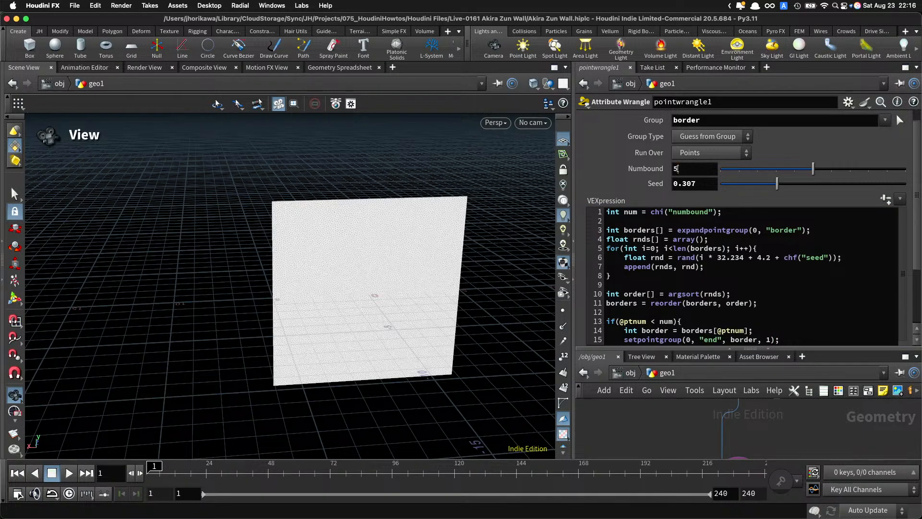
left_click(677, 168)
Step: Add a Color node below pointwrangle1 and wire the wrangle's output into it
scroll(804, 338, "down", 2)
scroll(797, 437, "down", 2)
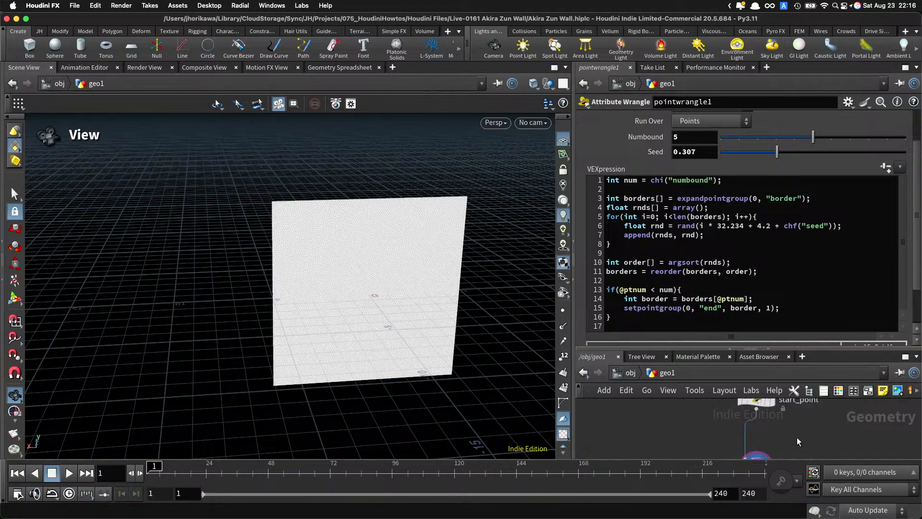
key("Tab")
type("co")
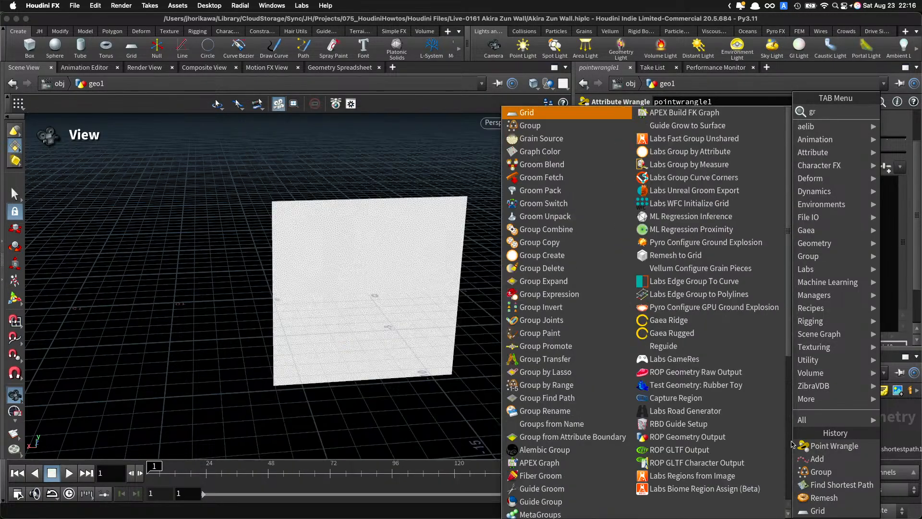
key("Return")
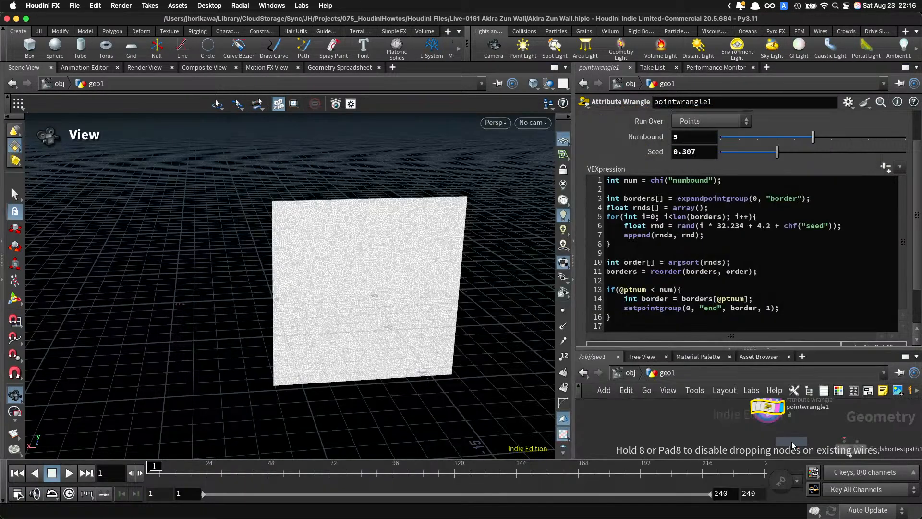
left_click(754, 454)
left_click_drag(766, 409, 754, 452)
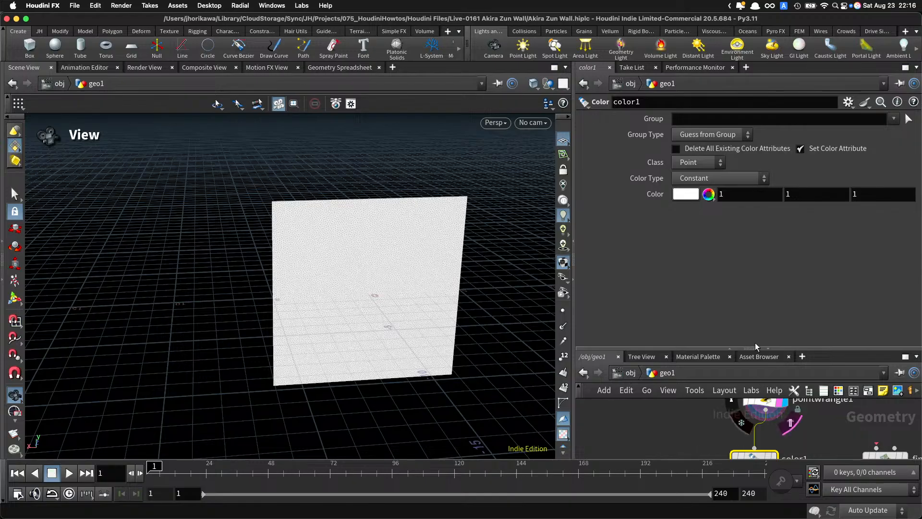
Step: Restrict the Color node to the end group and set its constant colour to red (1, 0, 0)
left_click(706, 179)
left_click(693, 192)
left_click(893, 118)
left_click(686, 194)
left_click(635, 103)
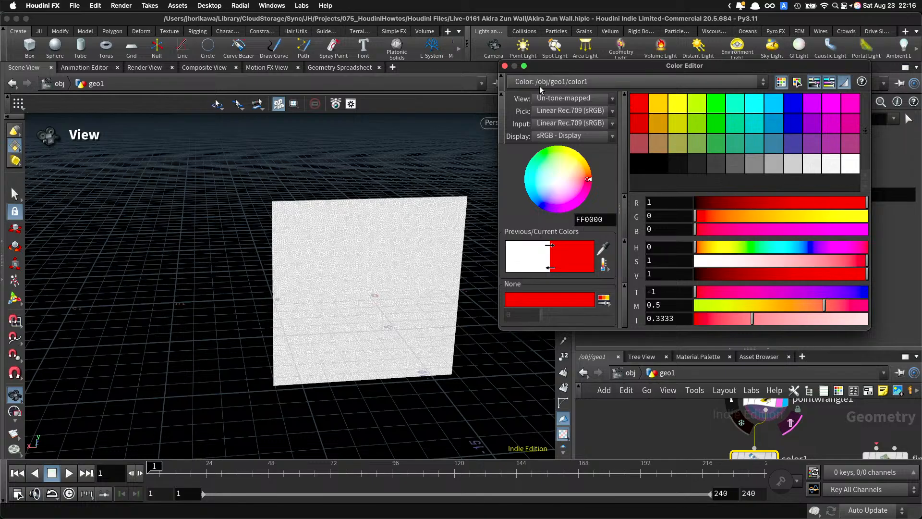
left_click(504, 66)
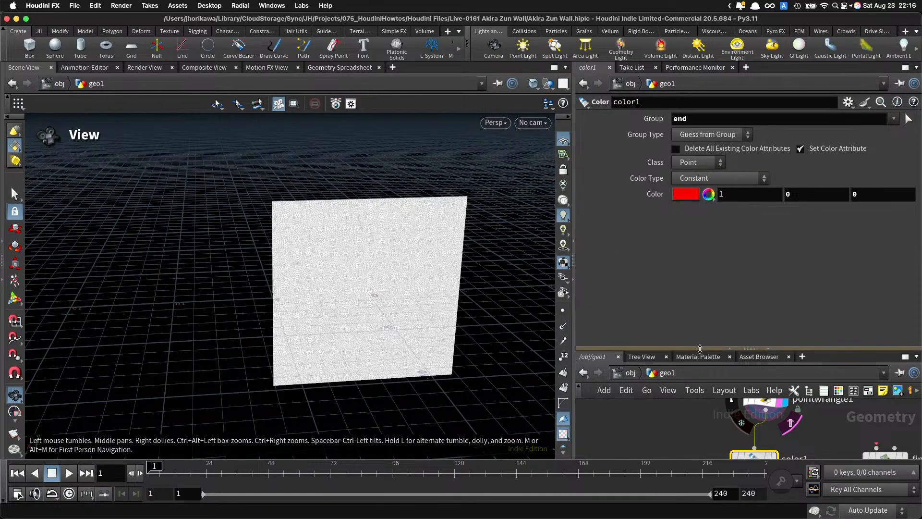
Step: Enlarge the network area, display color1, and examine the wall's edges for red end points
left_click_drag(701, 349, 702, 281)
left_click(733, 382)
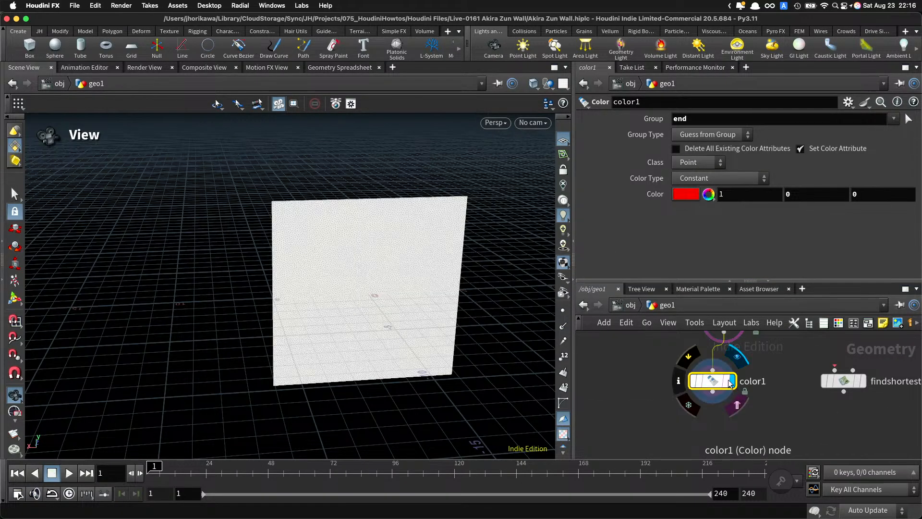
left_click_drag(461, 304, 398, 291)
scroll(398, 291, "up", 10)
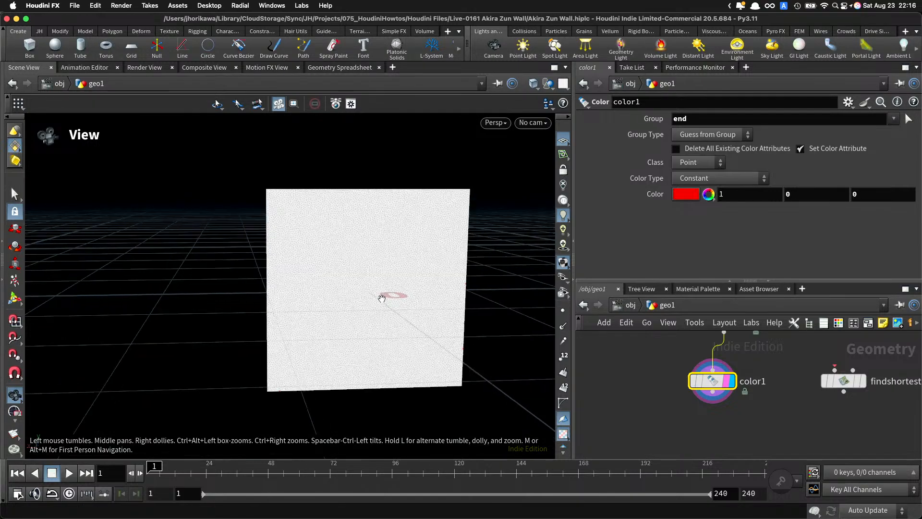
left_click_drag(380, 326, 309, 381)
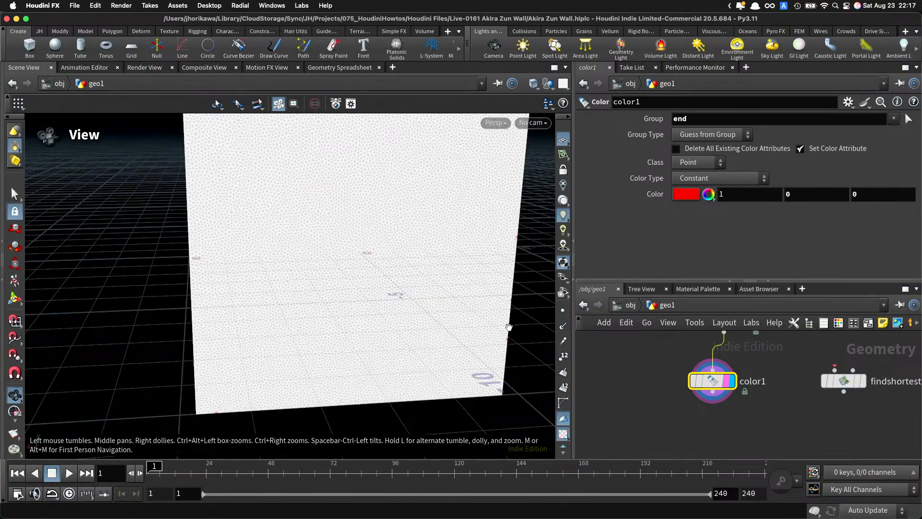
left_click_drag(522, 291, 509, 211)
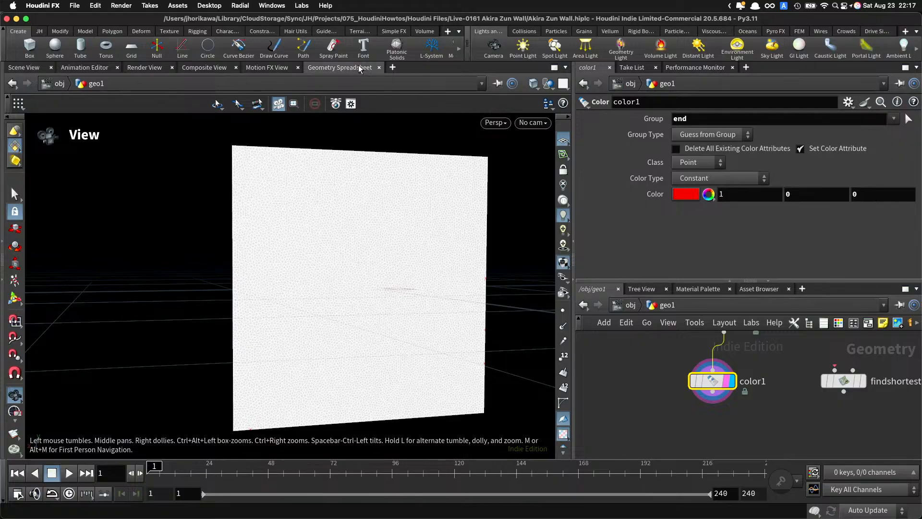
Step: Open the geometry spreadsheet for color1 and sort it by the end group to examine its member points
left_click(339, 68)
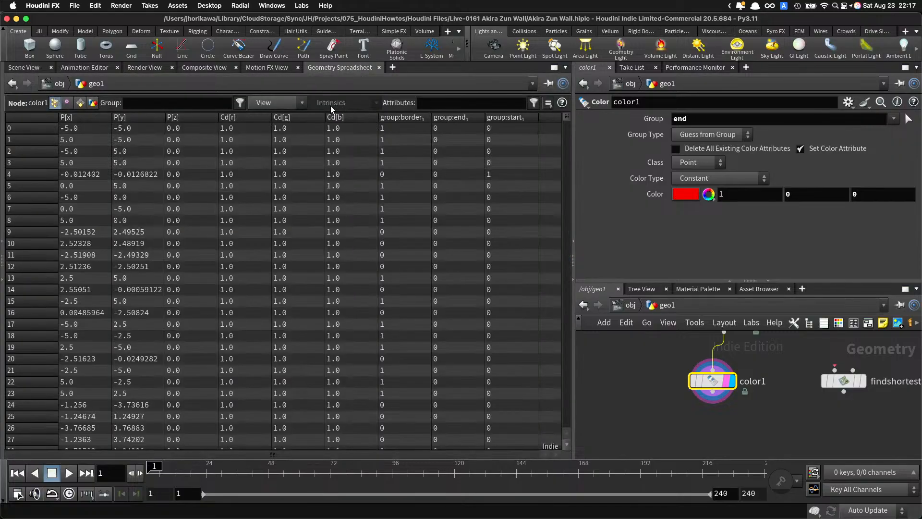
left_click(477, 121)
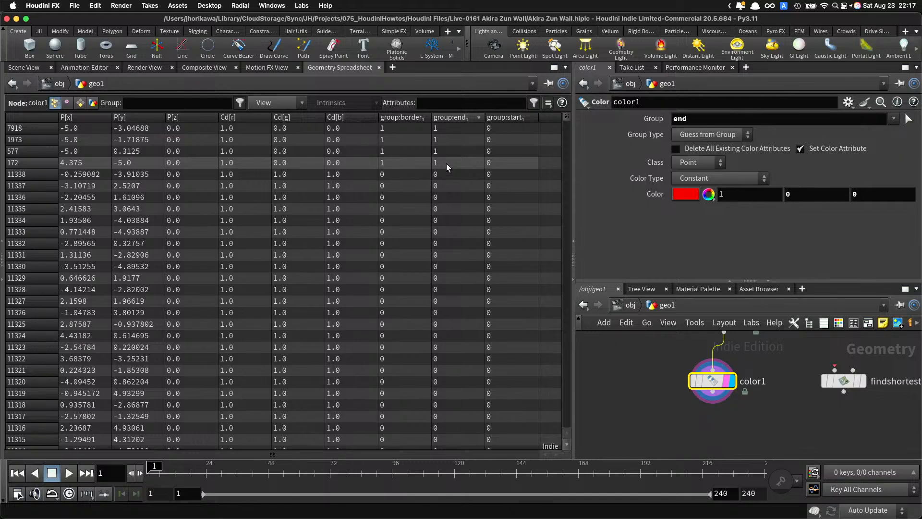
scroll(768, 401, "down", 2)
scroll(763, 412, "up", 1)
left_click(730, 388)
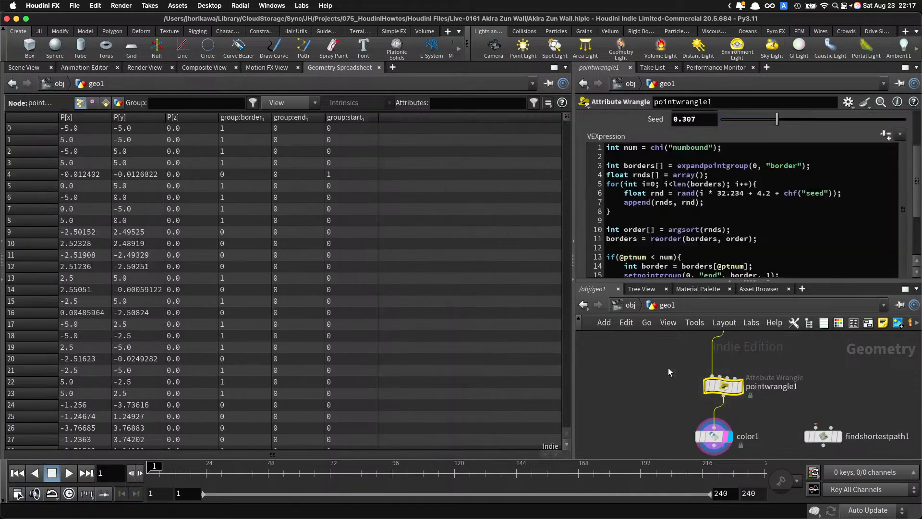
scroll(689, 235, "down", 3)
scroll(688, 235, "down", 2)
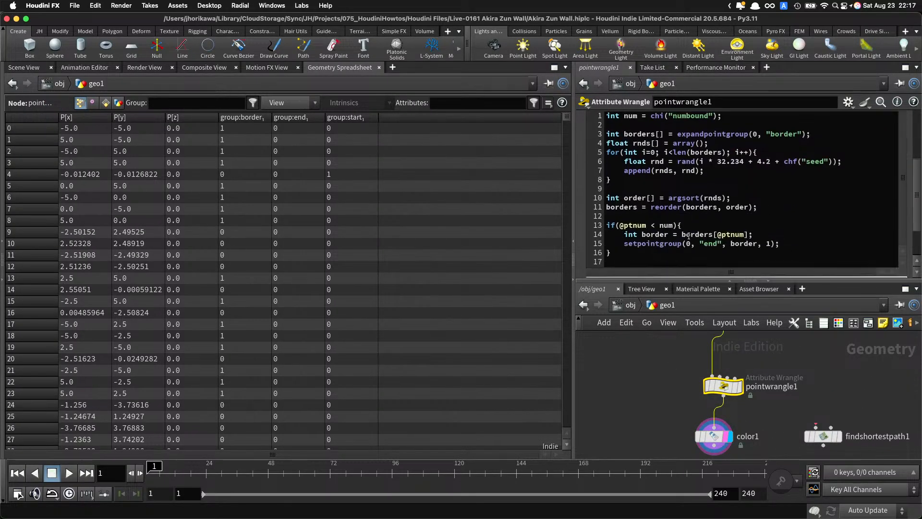
left_click(653, 225)
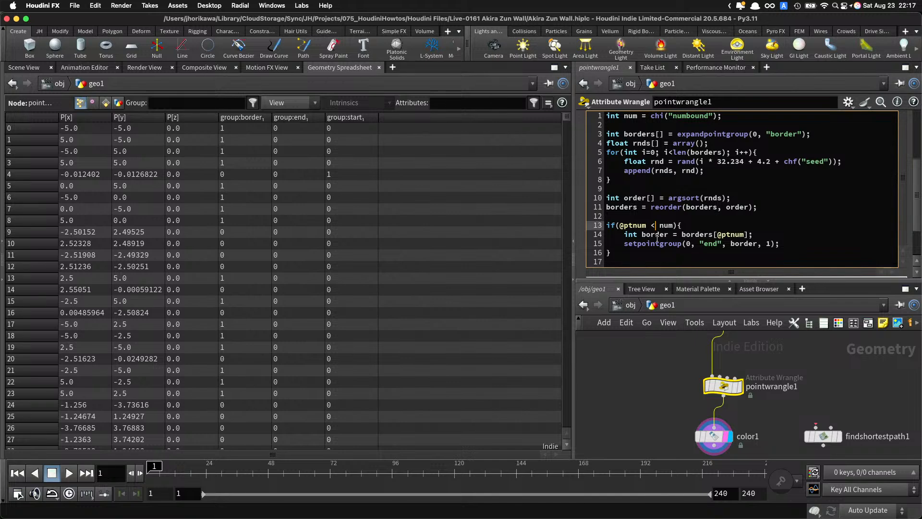
type("=")
key("BackSpace")
type("=")
left_click(659, 361)
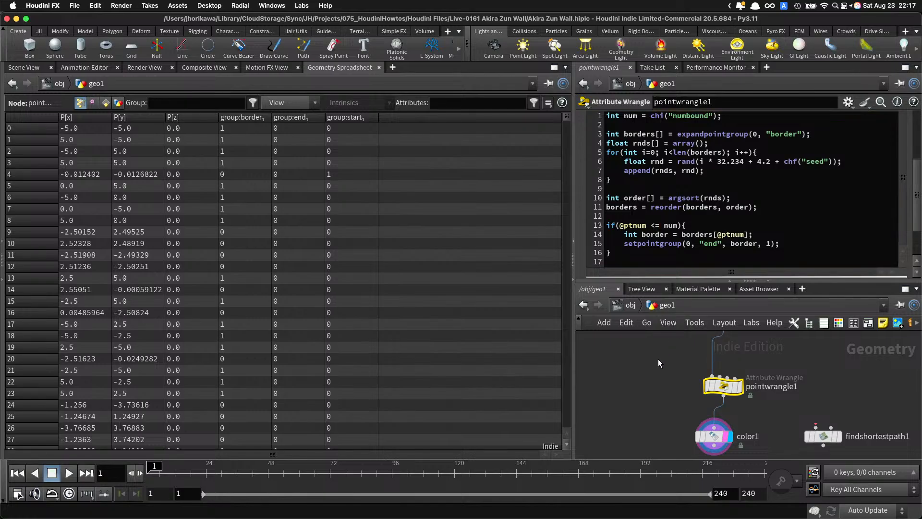
left_click(294, 117)
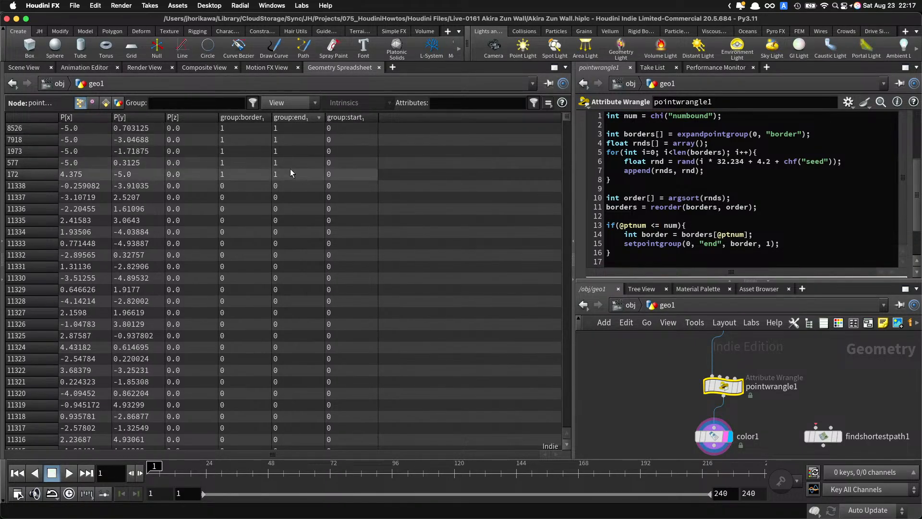
left_click(661, 227)
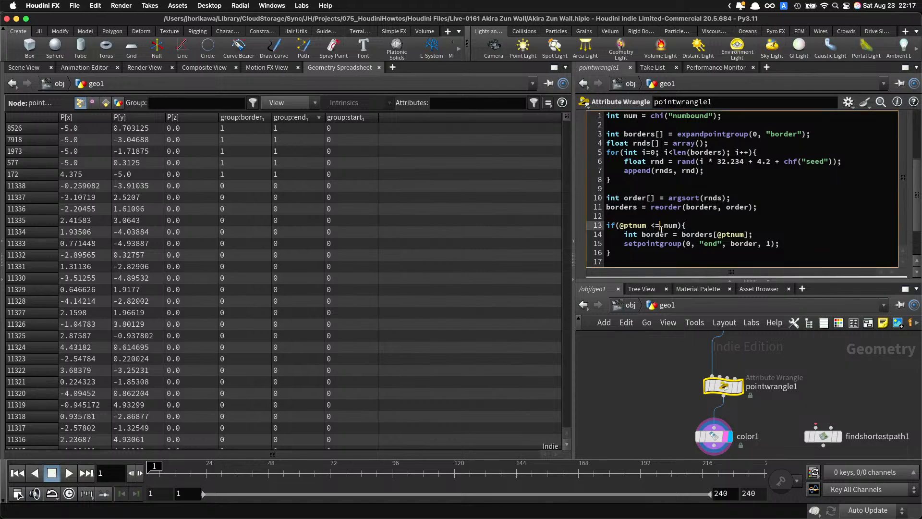
key("BackSpace")
Step: Test Numbound values of 1, 2, 3 and 4, re-sorting the spreadsheet by the end group to compare its members
scroll(739, 192, "up", 5)
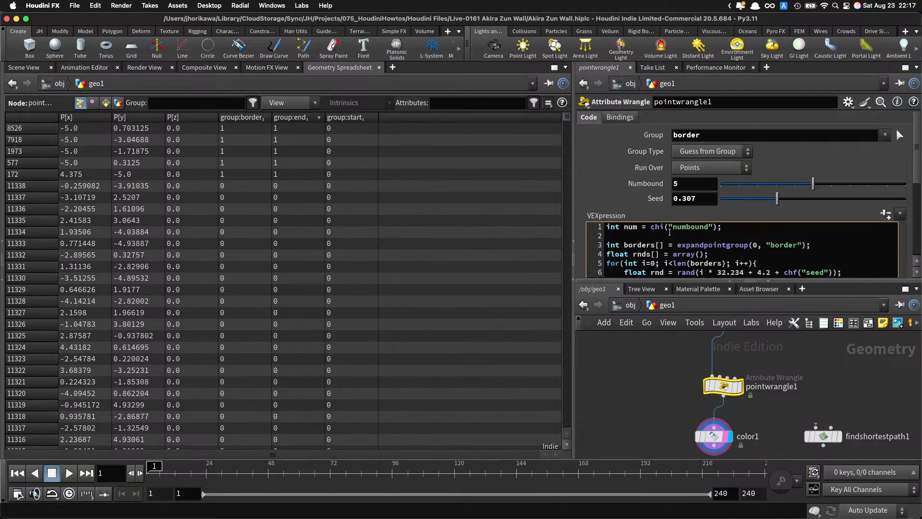
left_click(738, 188)
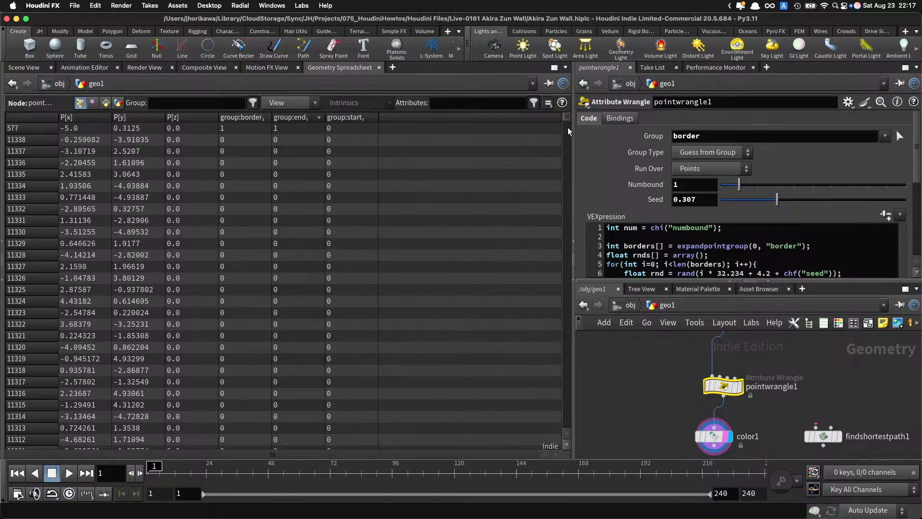
left_click(756, 187)
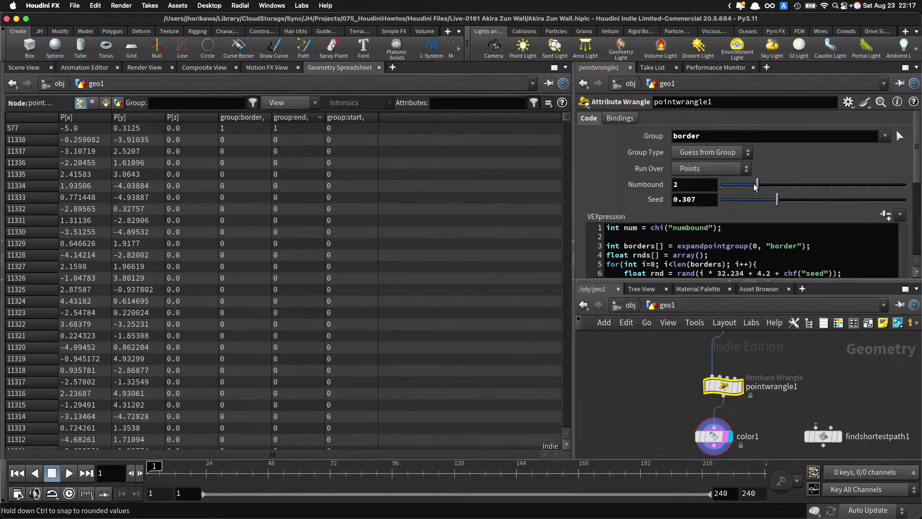
left_click(289, 118)
left_click(288, 119)
left_click(776, 186)
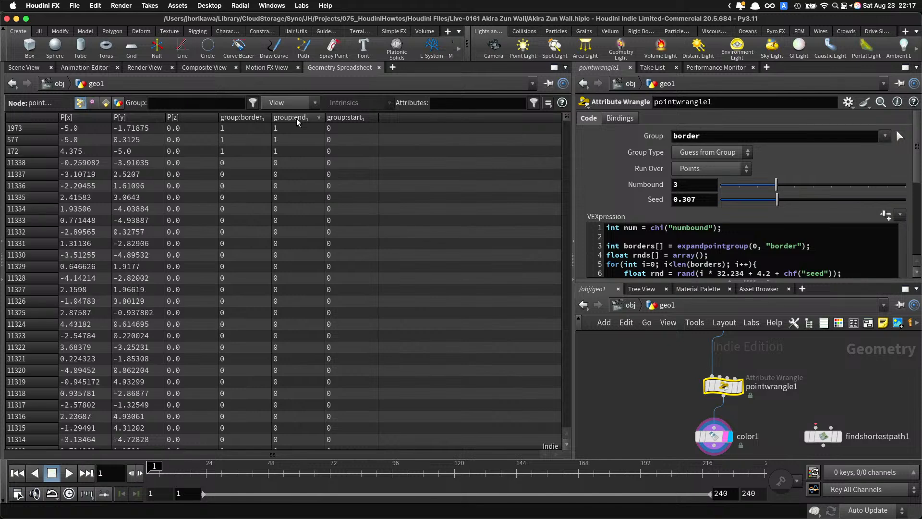
left_click(801, 189)
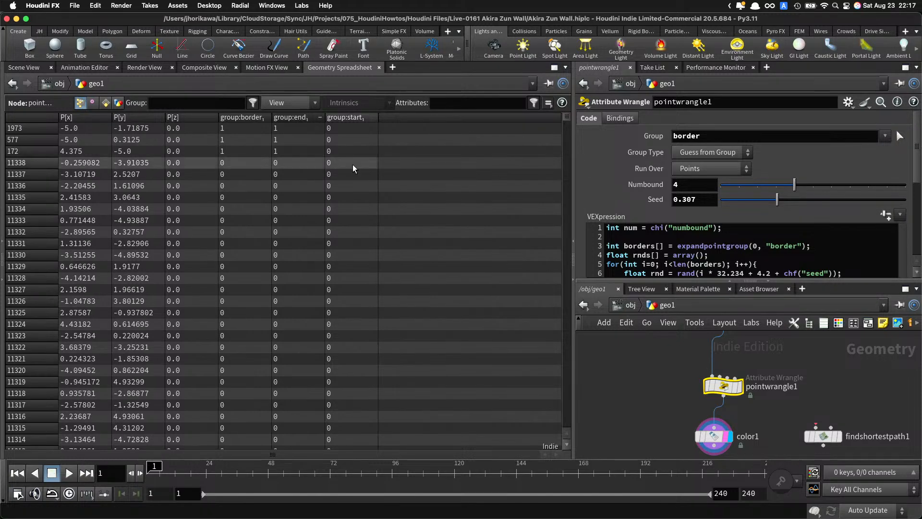
left_click(292, 120)
left_click(293, 118)
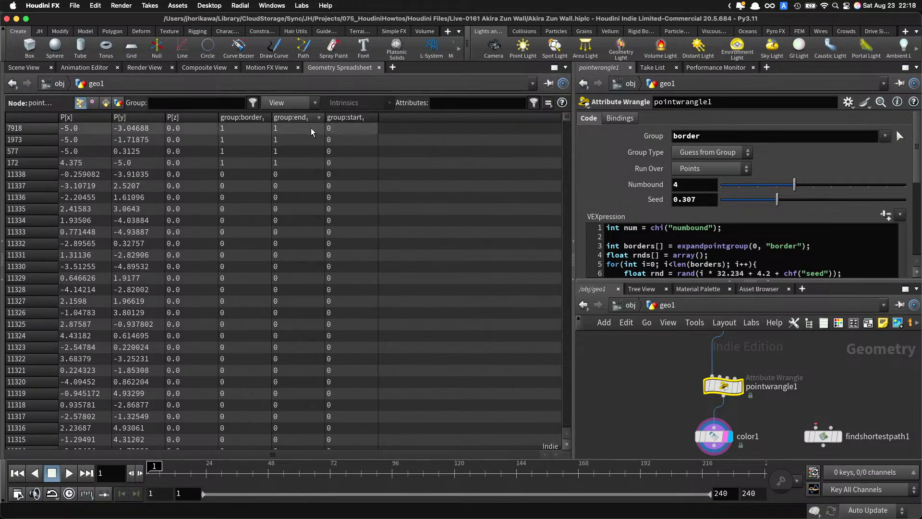
Step: Test Numbound at 5 and 6 with the spreadsheet re-sorted by the end group, and return Numbound to 5
left_click_drag(792, 186, 813, 186)
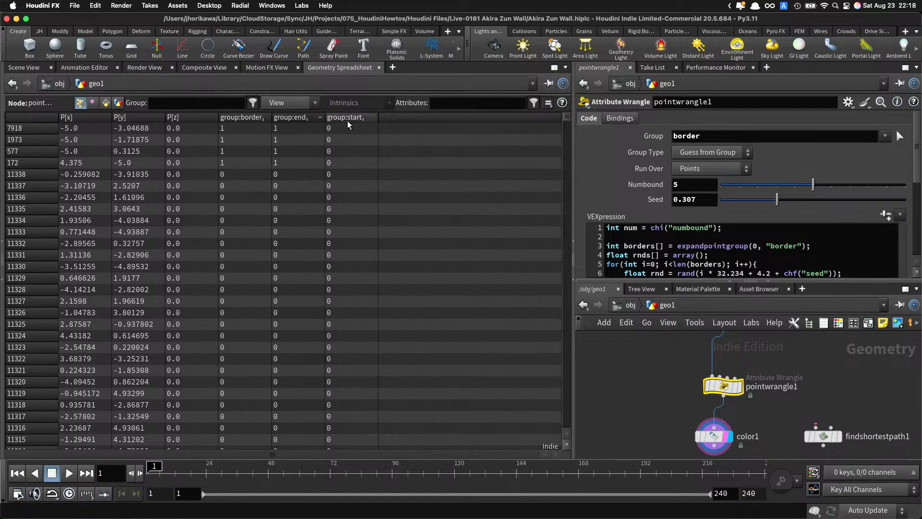
left_click(308, 119)
left_click(307, 119)
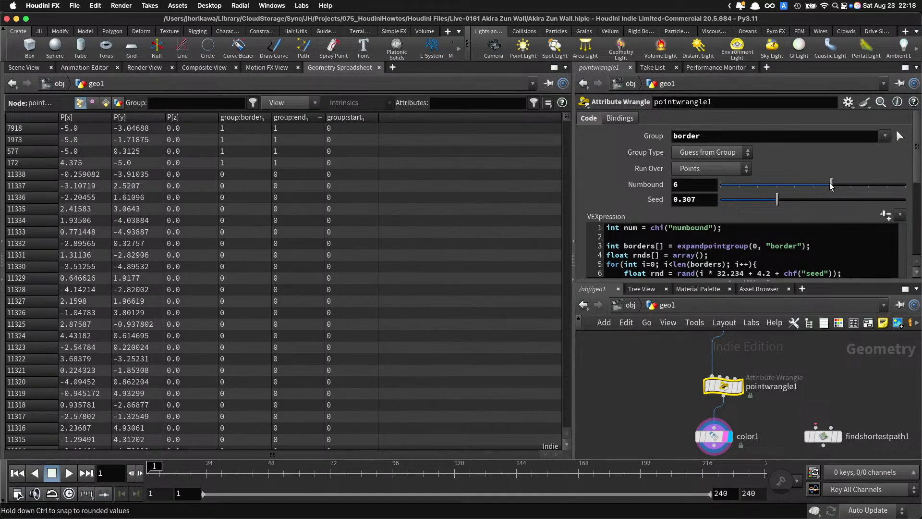
left_click(289, 120)
left_click(288, 120)
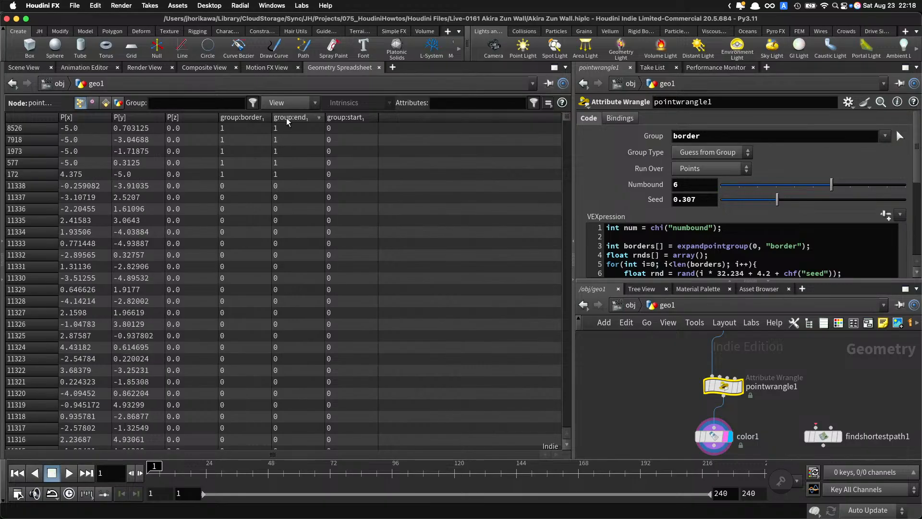
left_click(815, 185)
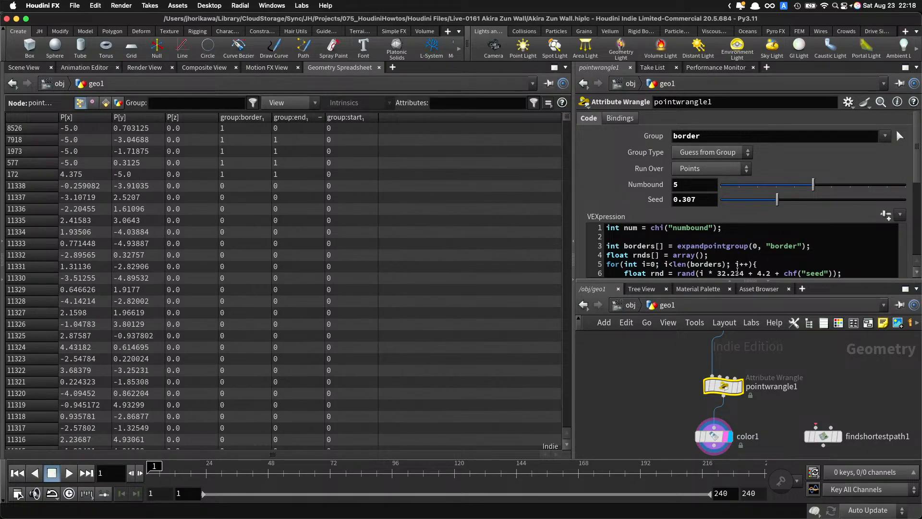
left_click_drag(723, 281, 718, 349)
scroll(716, 303, "down", 2)
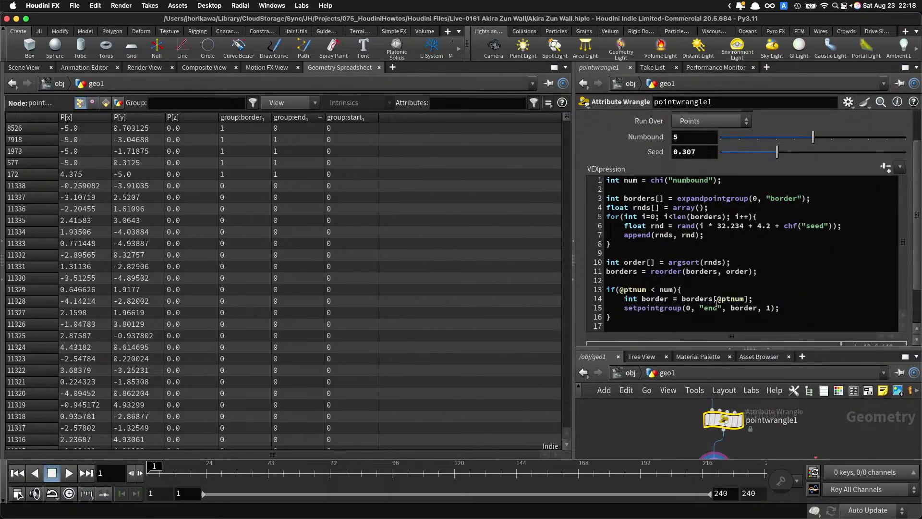
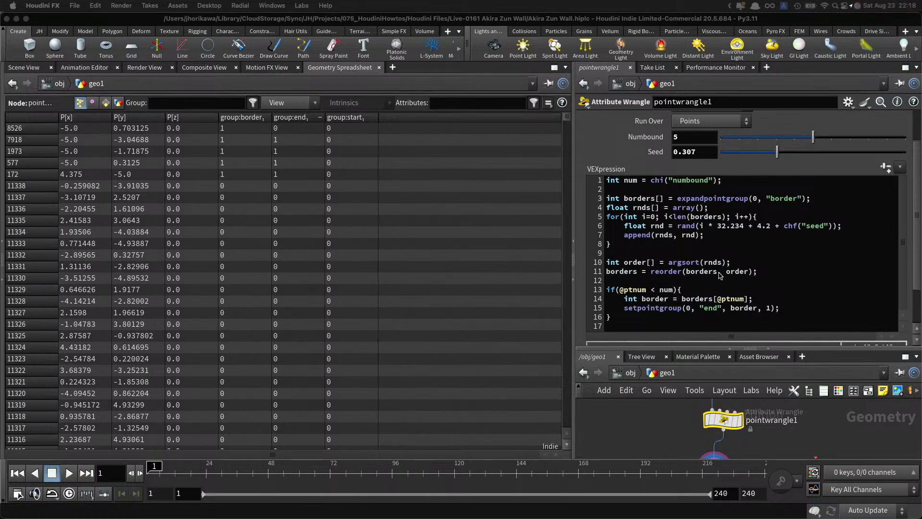
left_click(721, 273)
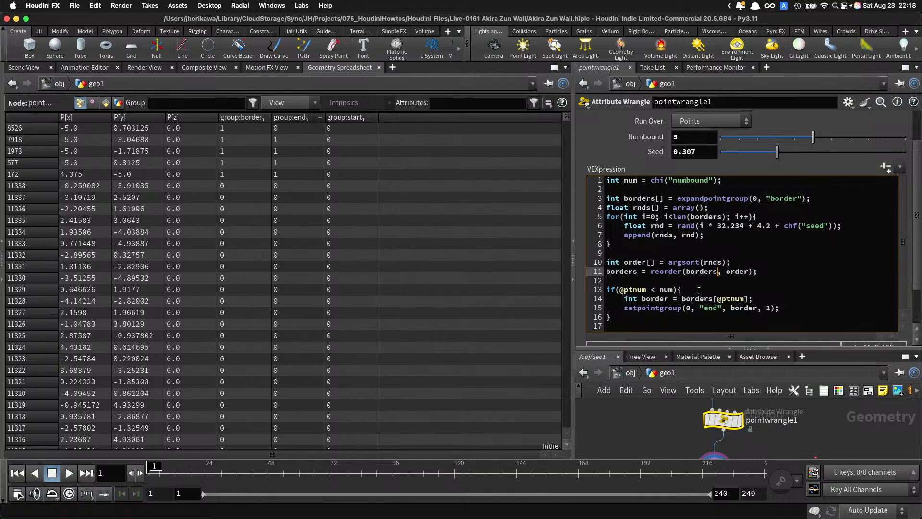
left_click(763, 272)
key("Return")
key("Return")
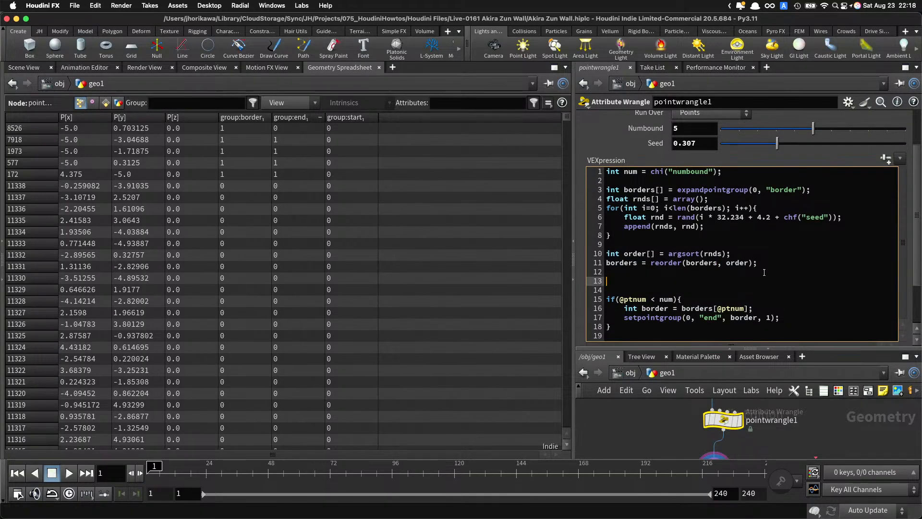
type("int index = find(bo")
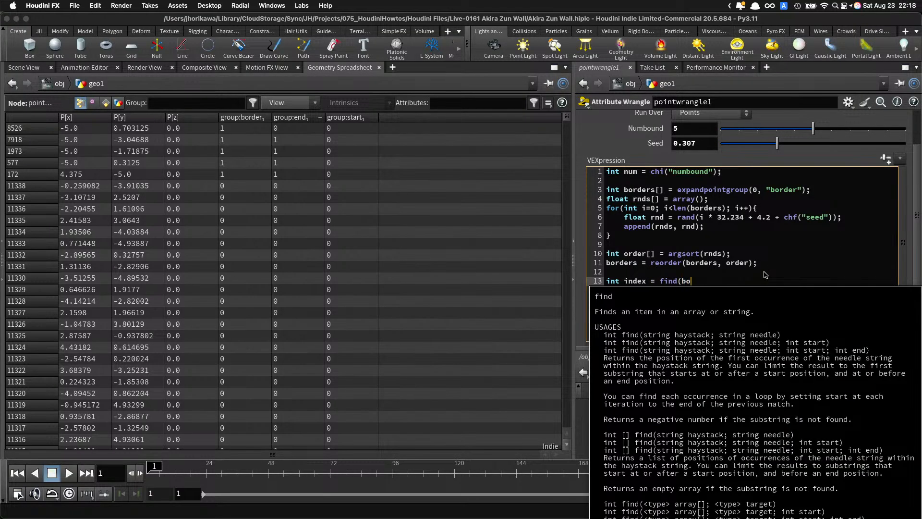
type("rder, @pntum")
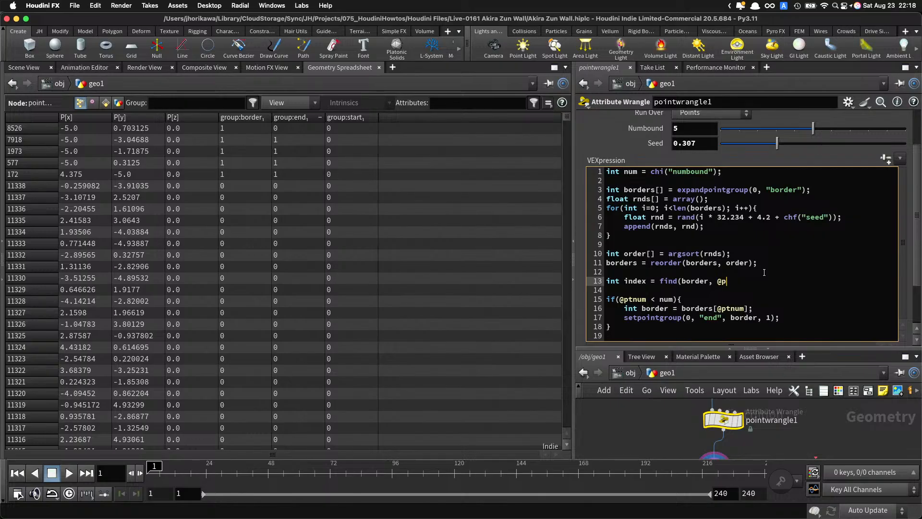
key("BackSpace")
key("BackSpace")
key("BackSpace")
key("BackSpace")
key("BackSpace")
key("BackSpace")
key("BackSpace")
key("BackSpace")
type("s, @pn")
key("BackSpace")
type("tnum);")
left_click(660, 298)
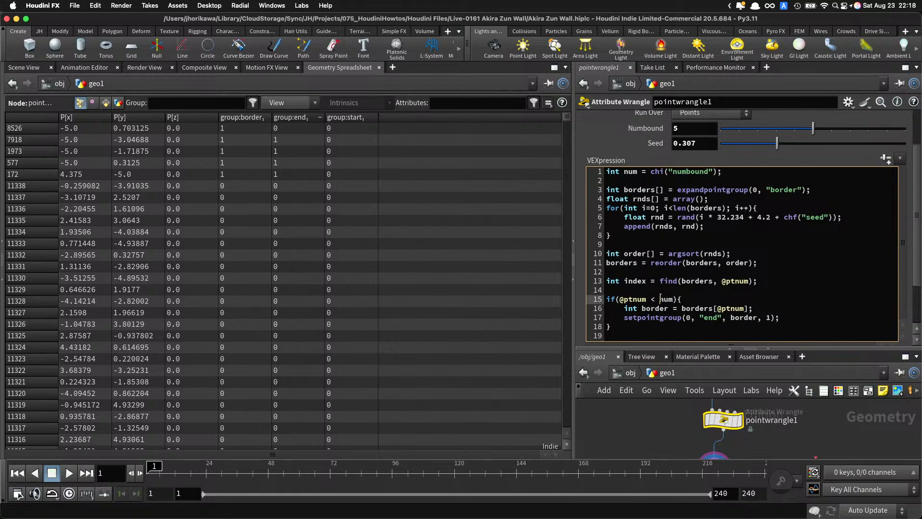
double_click(634, 281)
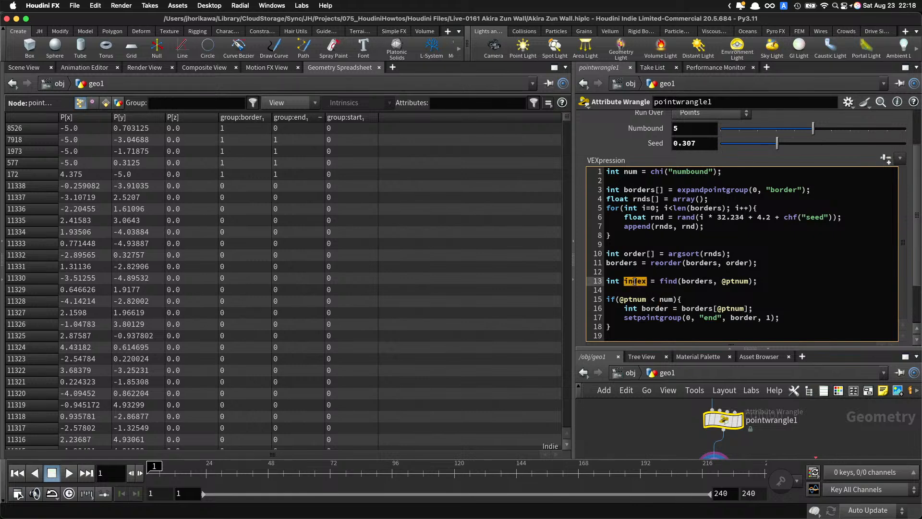
double_click(687, 281)
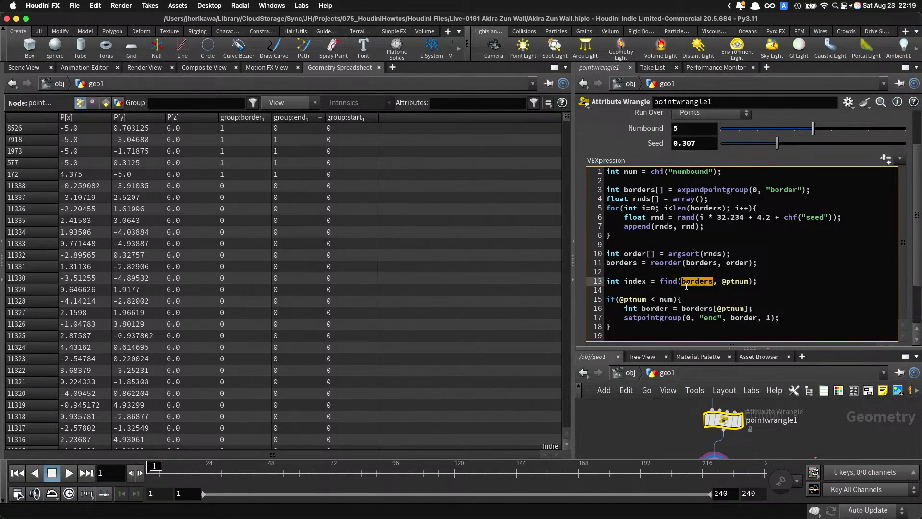
left_click(678, 300)
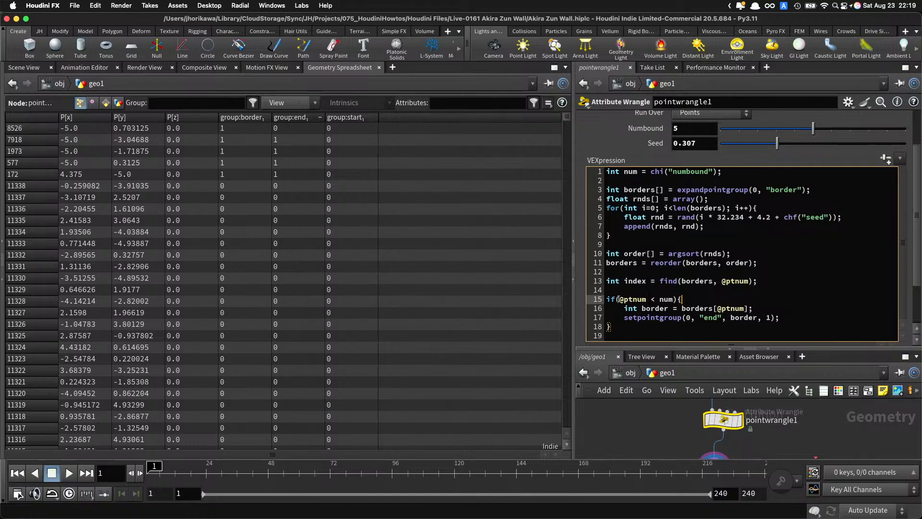
key("Left")
left_click_drag(619, 299, 648, 299)
type("index")
left_click(651, 309)
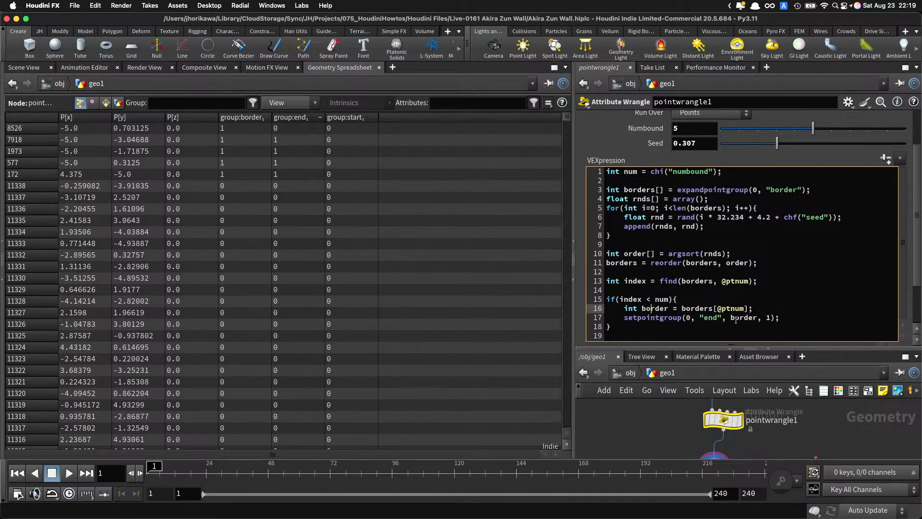
left_click_drag(751, 308, 590, 308)
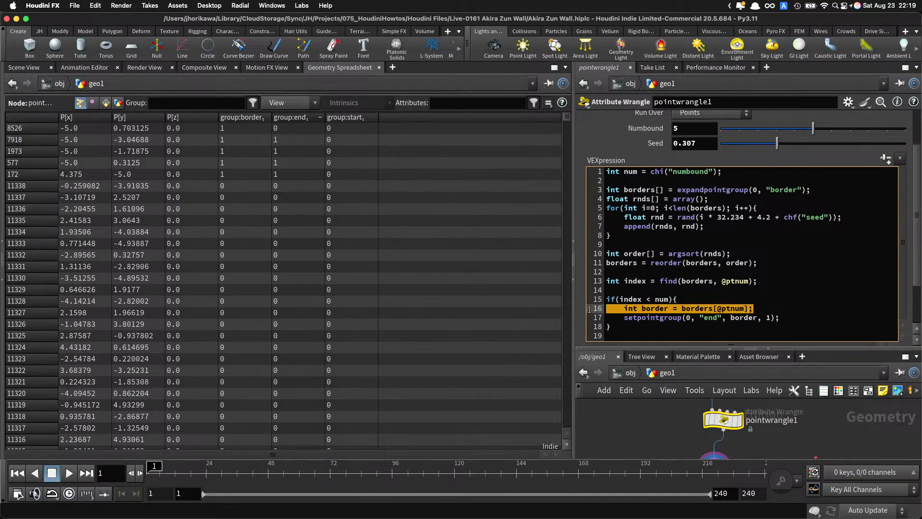
key("BackSpace")
key("BackSpace")
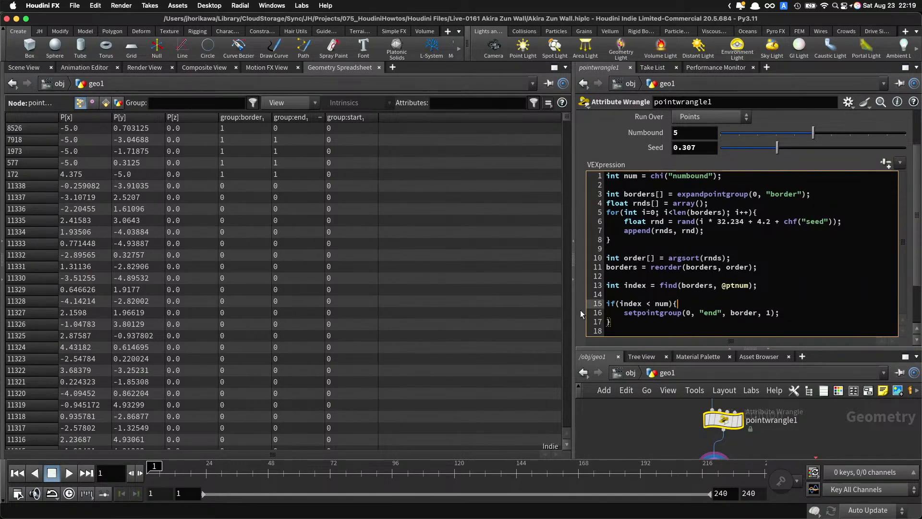
double_click(742, 312)
type("@p")
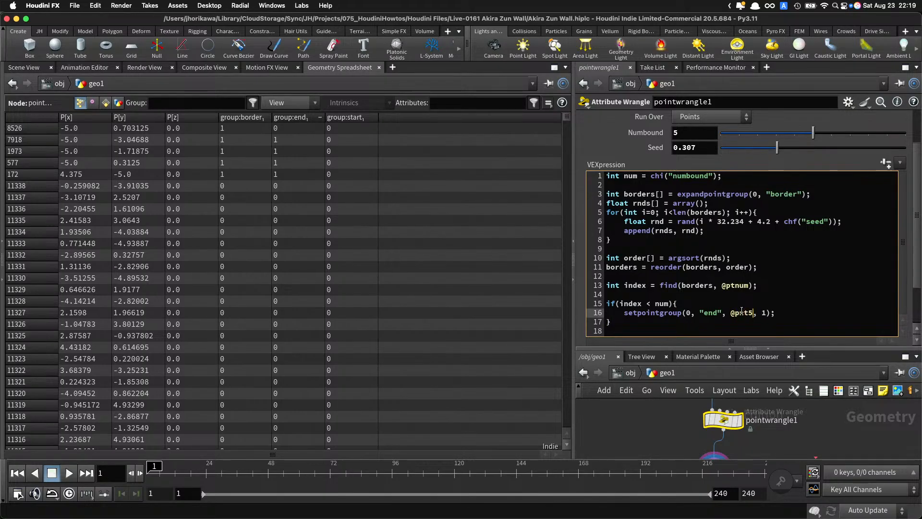
type("tnum")
Step: Check the end group's members in the sorted spreadsheet with Numbound at 5 and 7, and return Numbound to 5
left_click(299, 120)
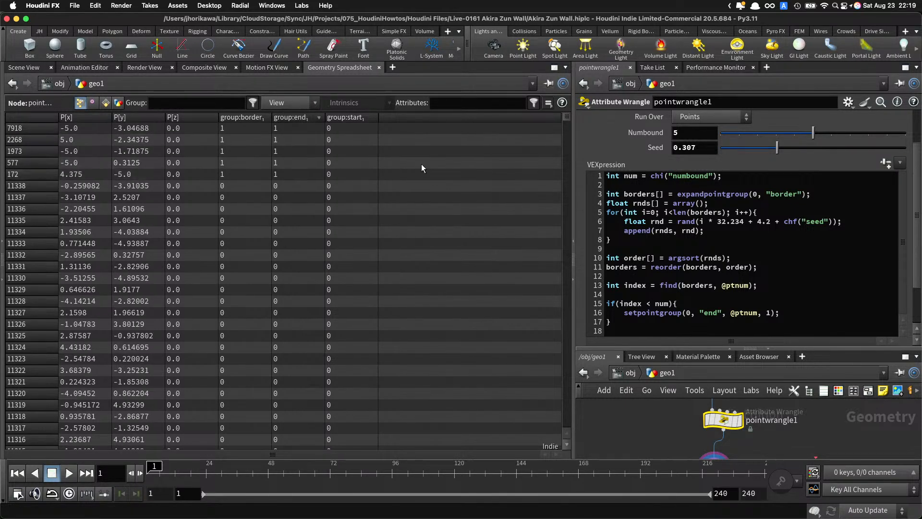
left_click_drag(813, 133, 850, 132)
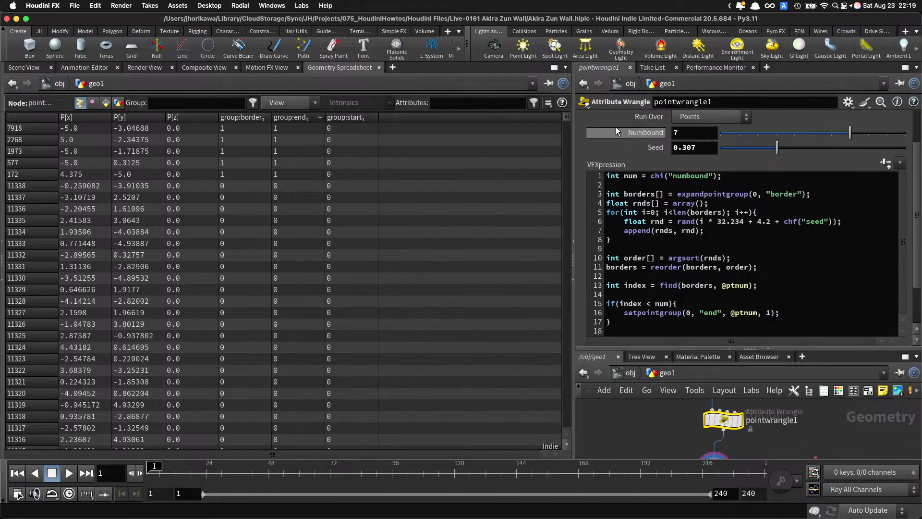
left_click(298, 117)
left_click(298, 117)
left_click(298, 117)
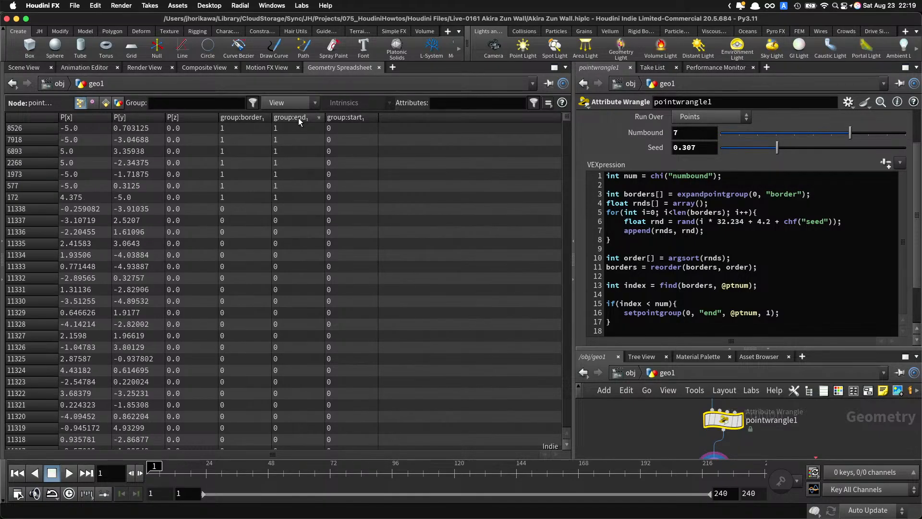
left_click_drag(753, 131, 813, 132)
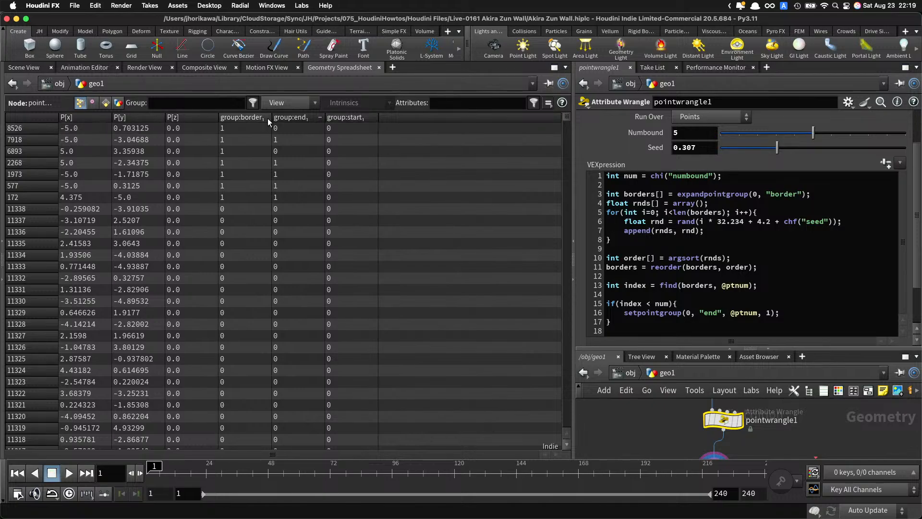
left_click(284, 118)
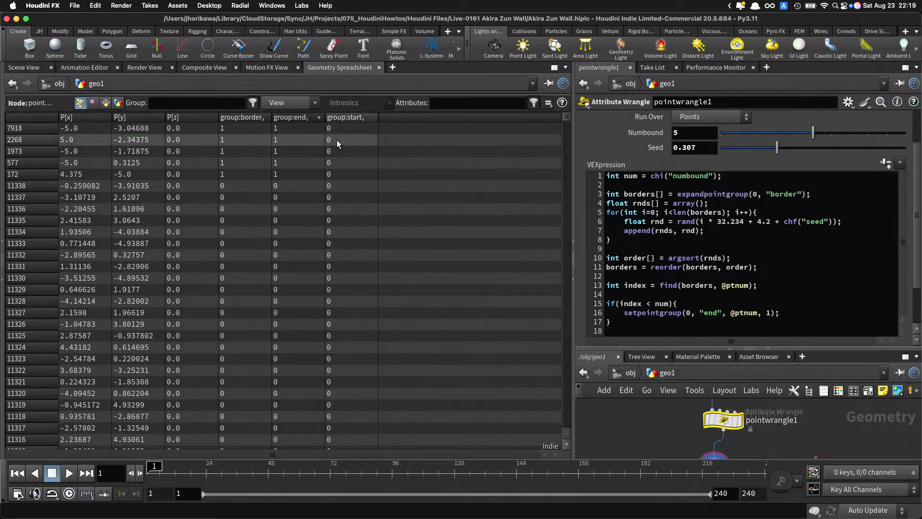
Step: Show the 3D scene view, enlarge the network area, and move color1 aside with findshortestpath1 placed below pointwrangle1
left_click(29, 68)
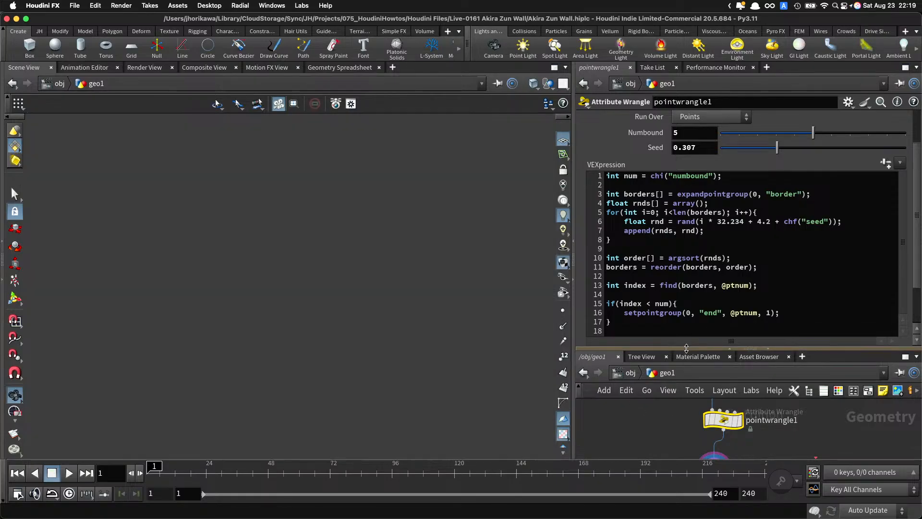
left_click_drag(682, 346, 676, 270)
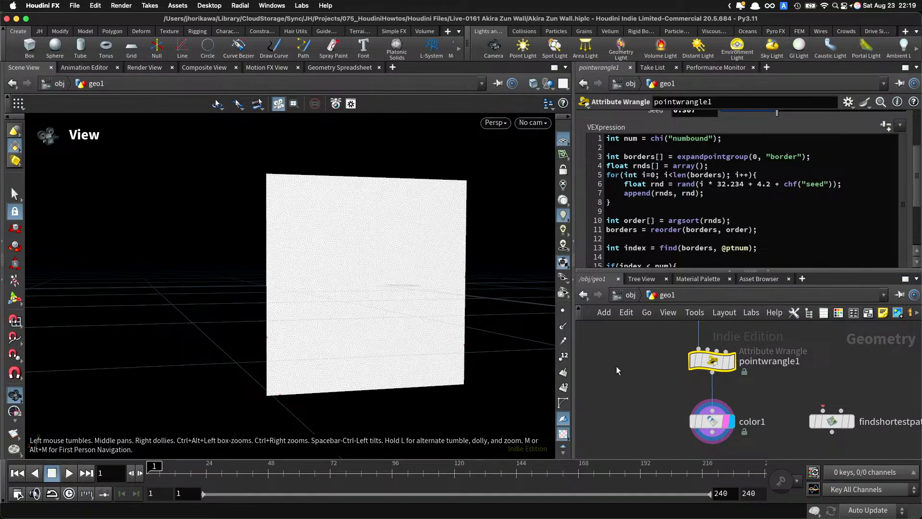
scroll(824, 395, "down", 3)
scroll(813, 415, "up", 2)
left_click_drag(740, 402, 670, 408)
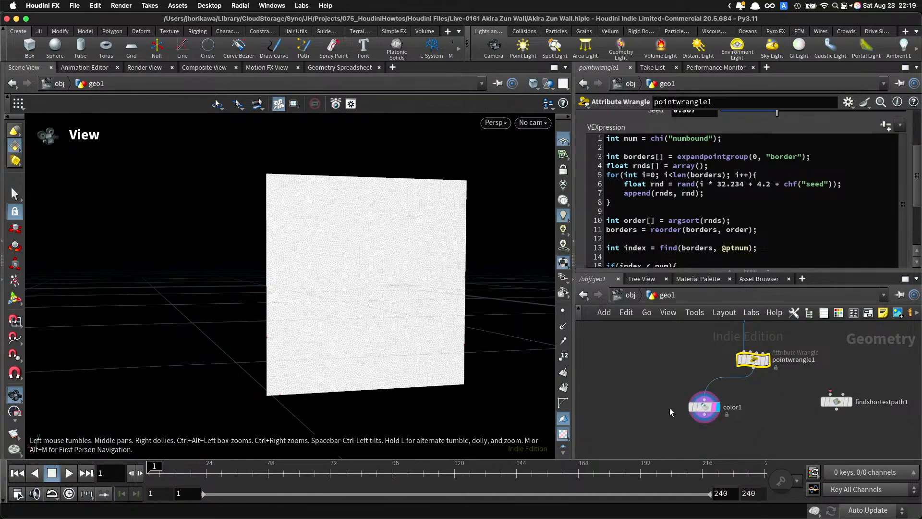
left_click_drag(838, 406, 746, 428)
scroll(756, 408, "up", 3)
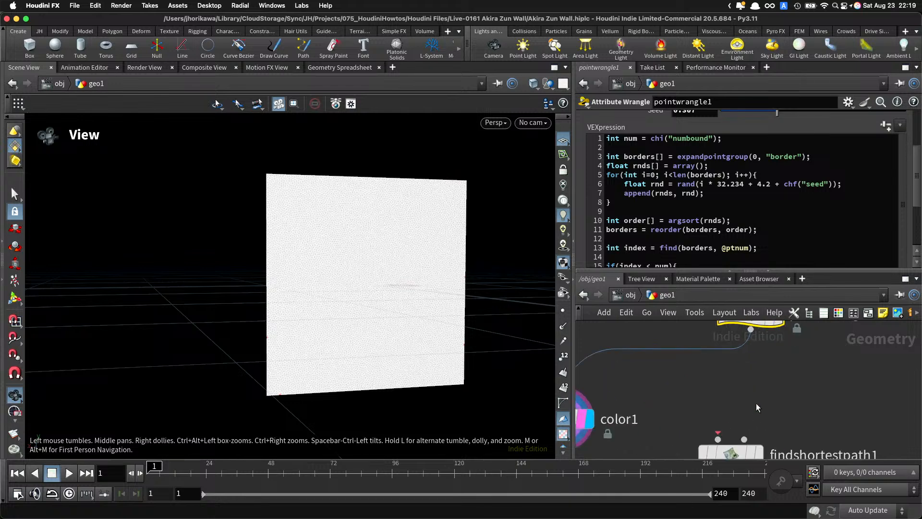
scroll(753, 364, "down", 2)
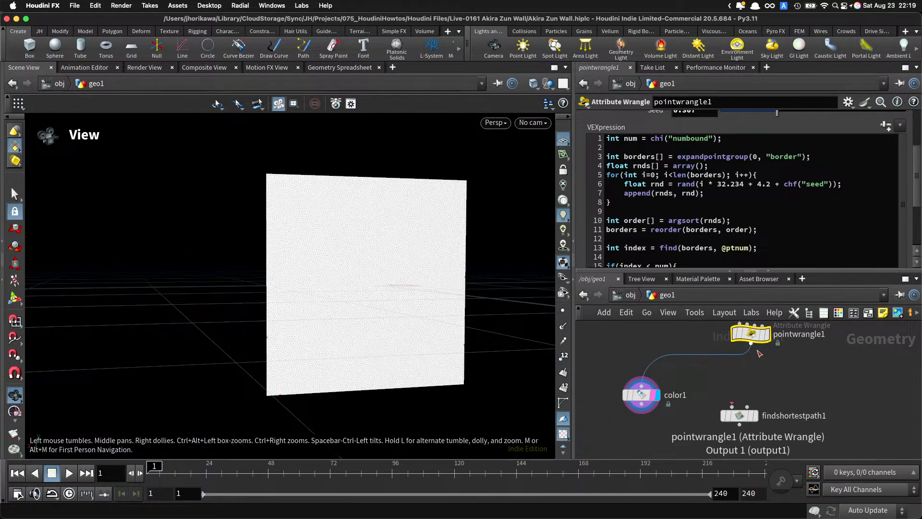
Step: Connect pointwrangle1's output to findshortestpath1's first input and display findshortestpath1
left_click_drag(751, 342, 739, 419)
scroll(742, 413, "up", 2)
left_click(761, 395)
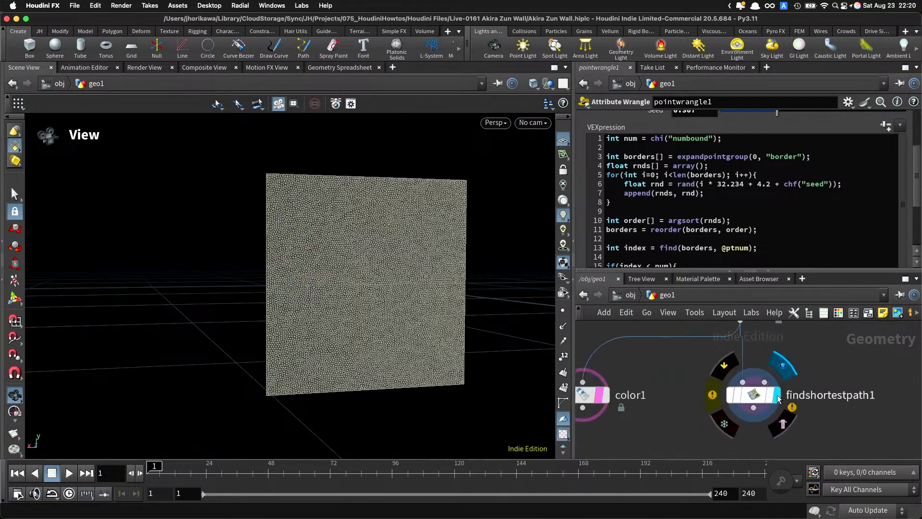
Step: In findshortestpath1, set Start Points to start, End Points to end, and Output Paths to From any start to each end
left_click(742, 399)
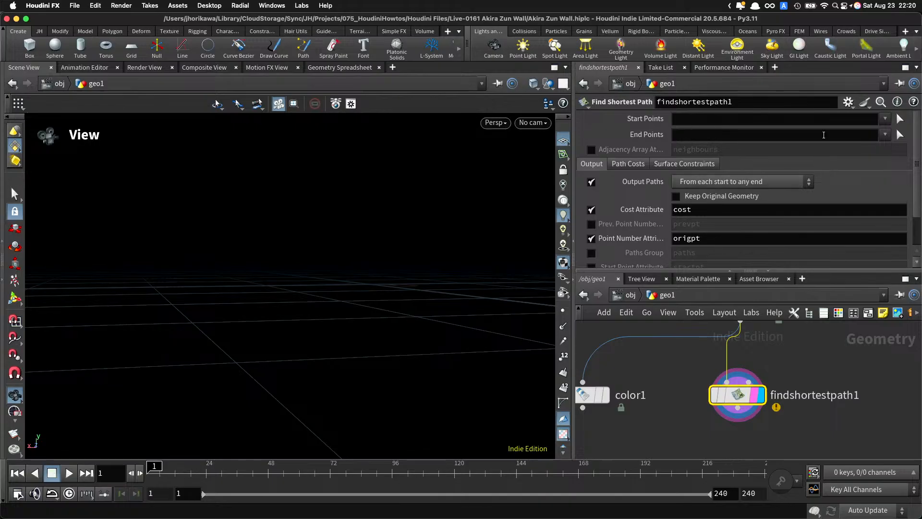
left_click(885, 118)
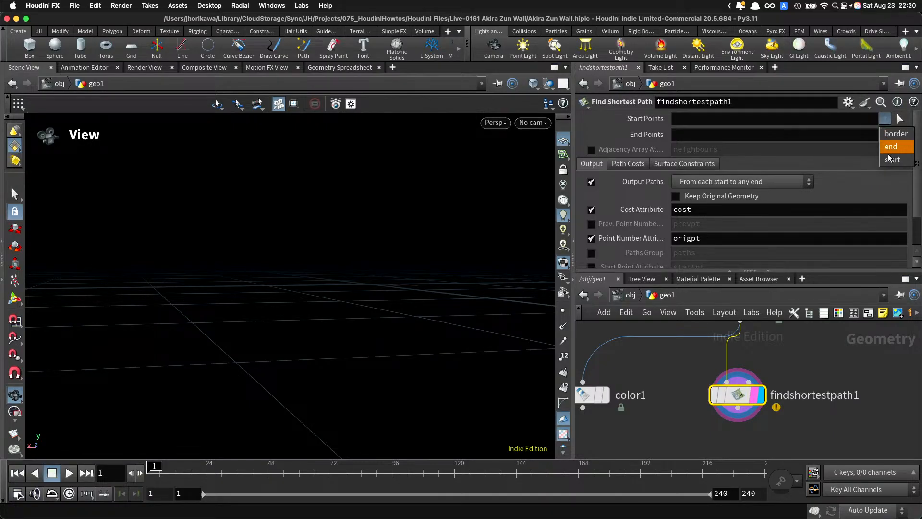
left_click(885, 143)
left_click(885, 134)
left_click(896, 164)
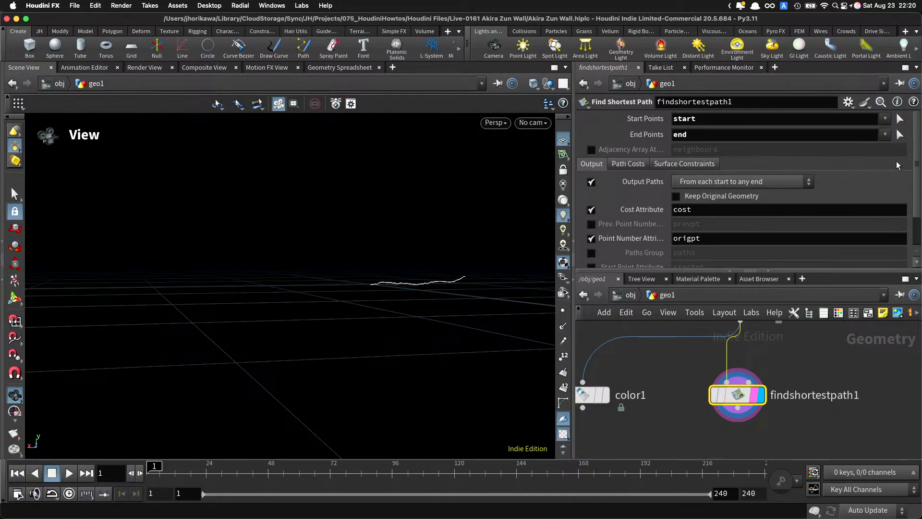
left_click(702, 185)
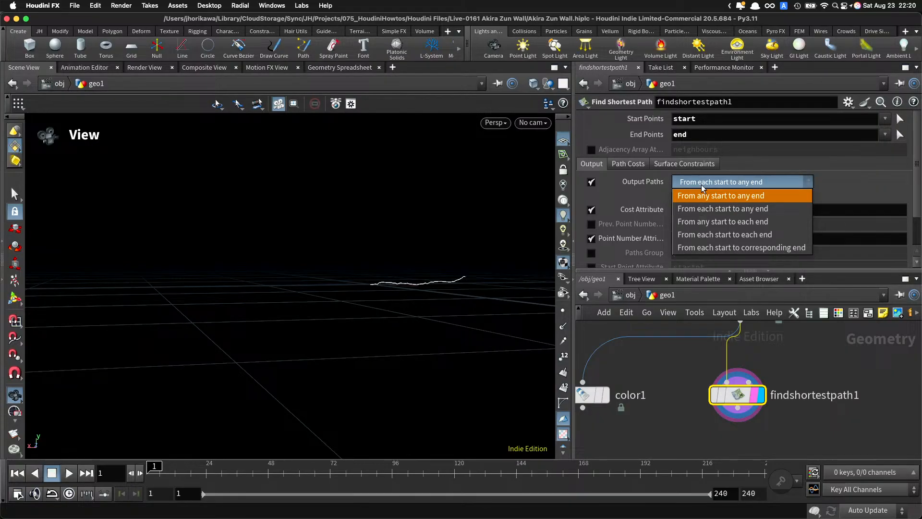
left_click(718, 222)
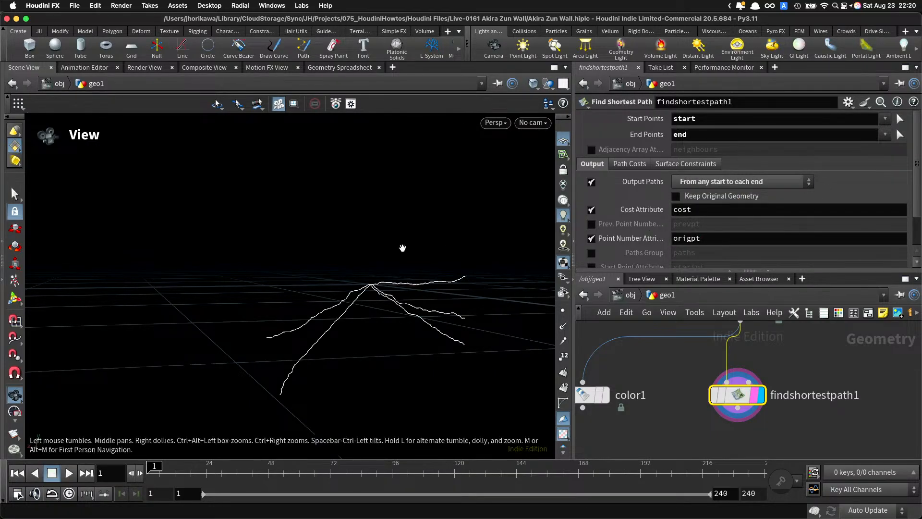
Step: Set the Seed of pointwrangle1 to 0.47 to vary the crack end points
scroll(702, 404, "down", 3)
scroll(744, 378, "up", 2)
middle_click_drag(750, 385, 753, 408)
left_click(708, 382)
scroll(731, 223, "up", 3)
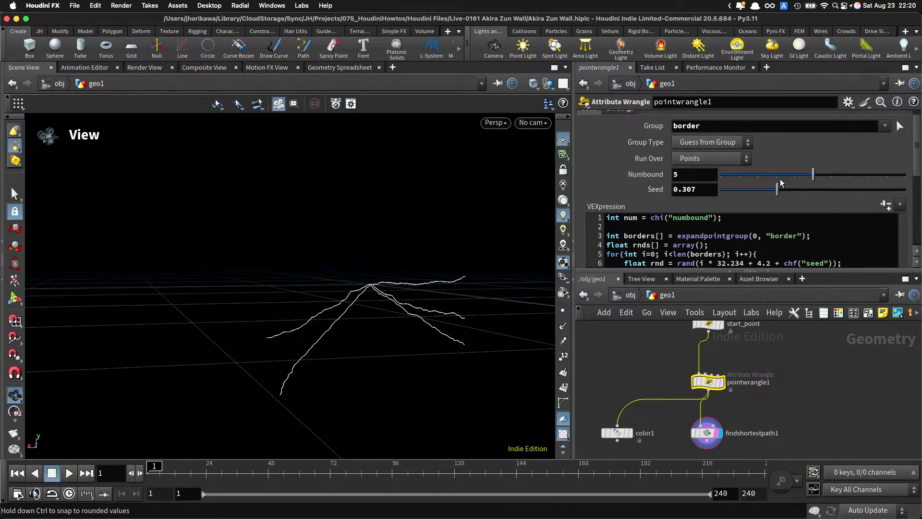
left_click_drag(778, 190, 807, 195)
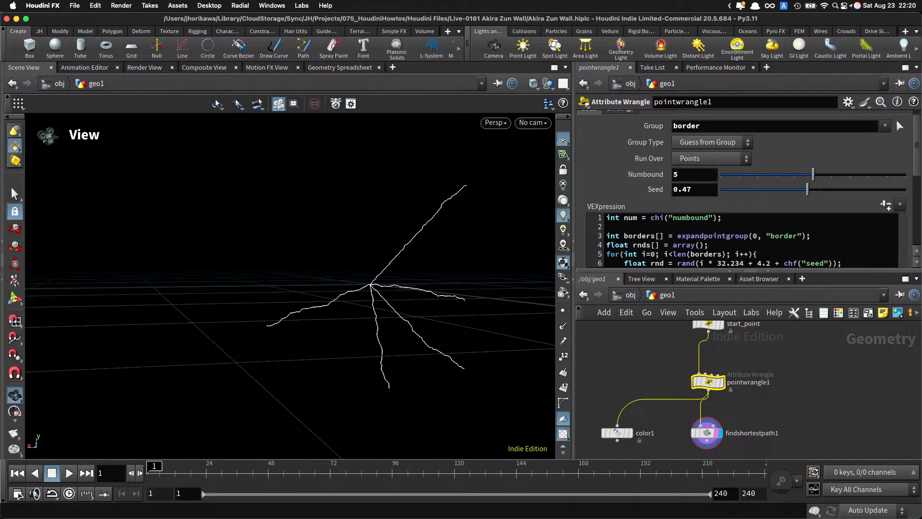
Step: Switch to Chrome to examine the crack pattern in the Akira wall reference image, and return to Houdini
key("ctrl+Up")
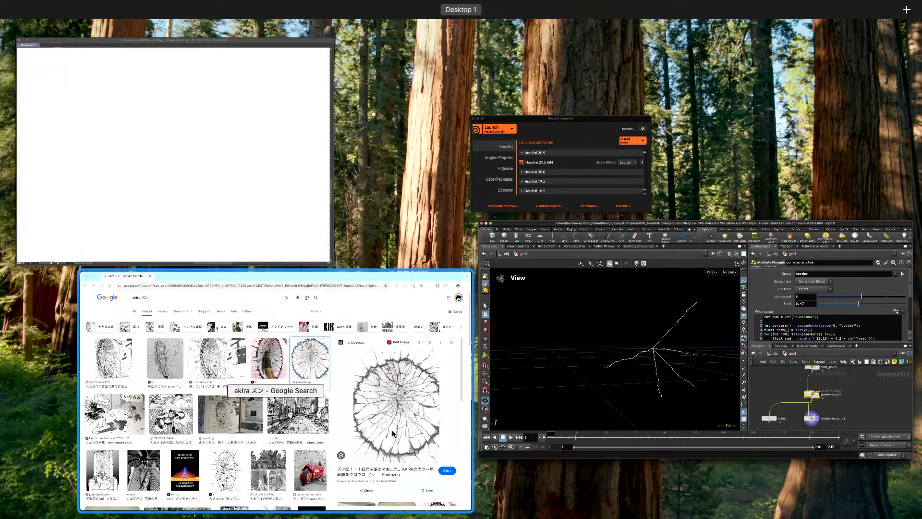
left_click(288, 375)
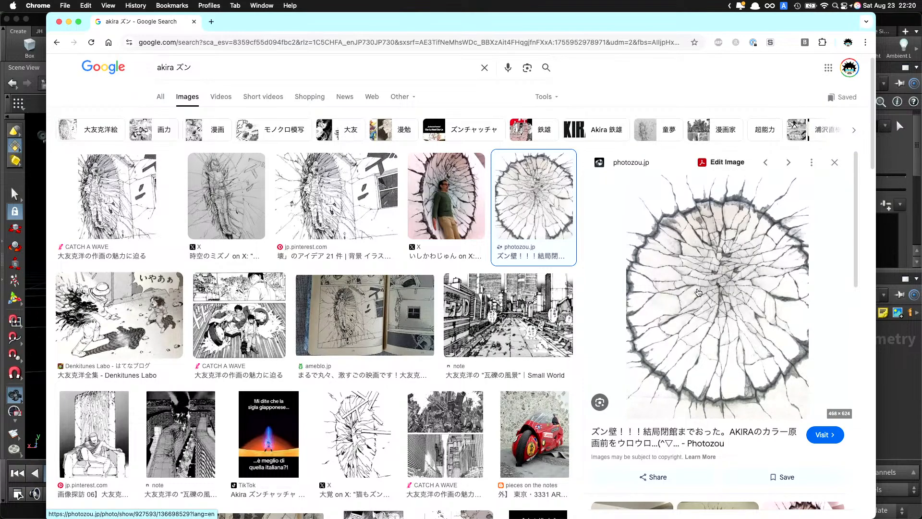
left_click(905, 373)
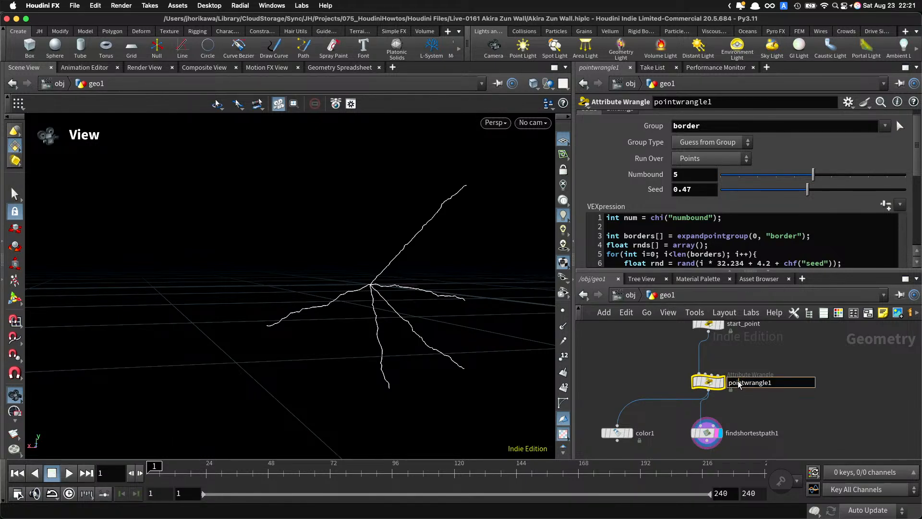
Step: Review the Path Costs options of findshortestpath1, including the point cost attribute
middle_click_drag(751, 418, 756, 369)
left_click(710, 382)
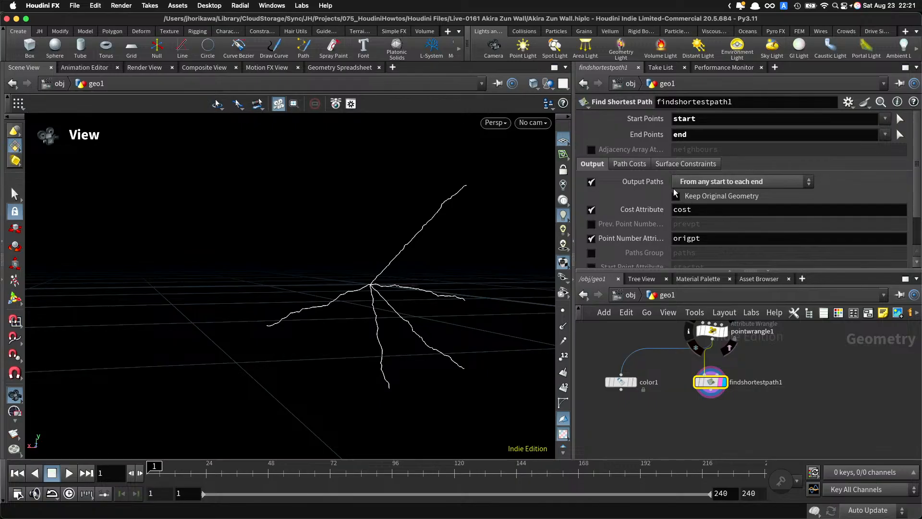
left_click(632, 165)
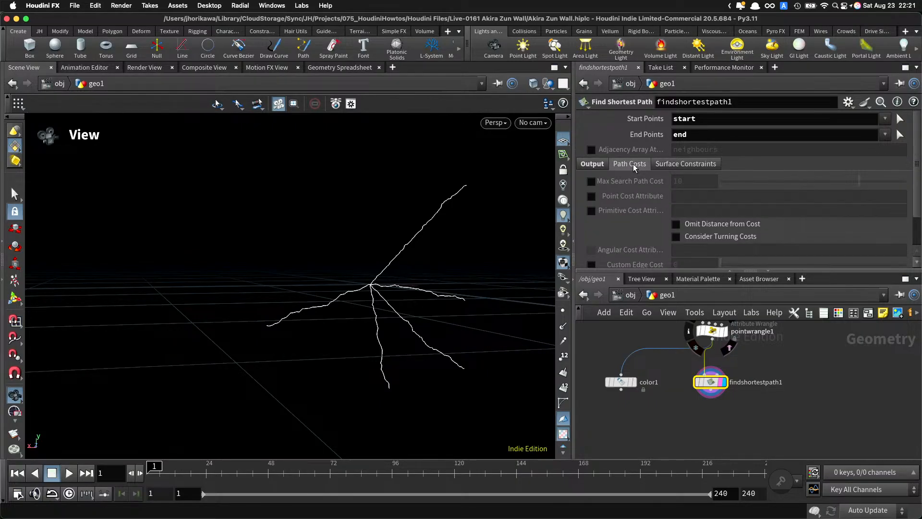
scroll(632, 166, "down", 1)
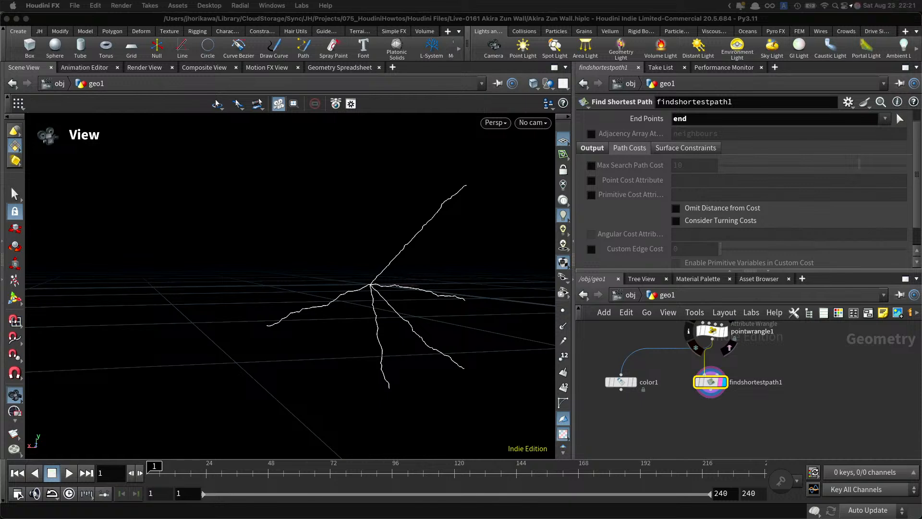
Step: Move findshortestpath1 lower to make room, rename pointwrangle1 to end, and save the scene file
left_click(720, 416)
left_click_drag(710, 382, 712, 426)
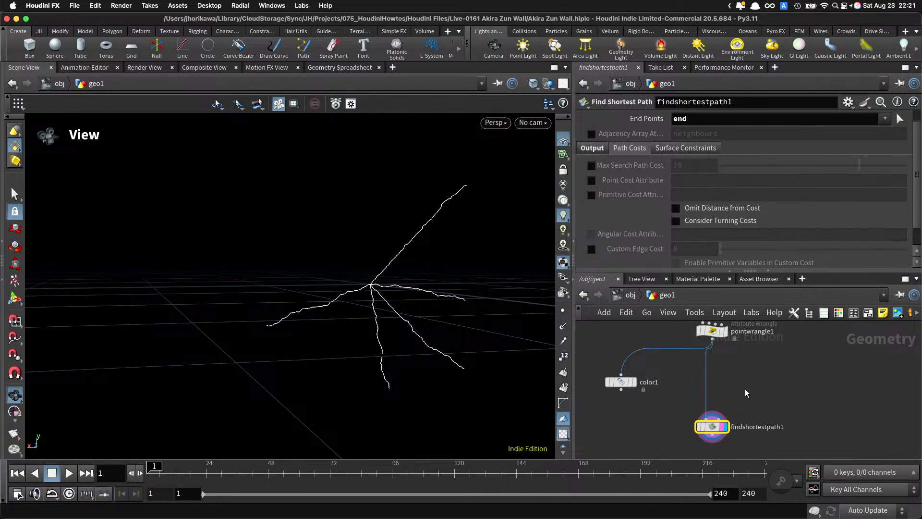
scroll(747, 388, "up", 3)
double_click(742, 370)
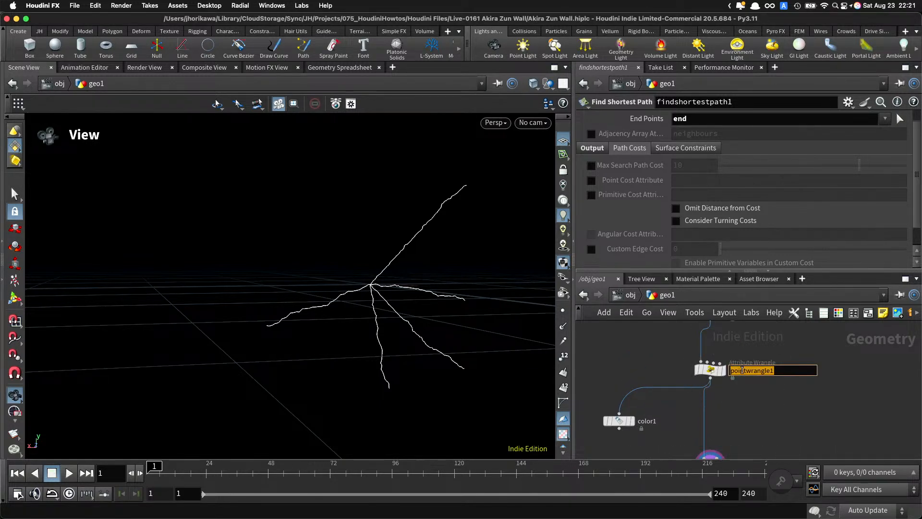
type("end")
key("Return")
key("super+s")
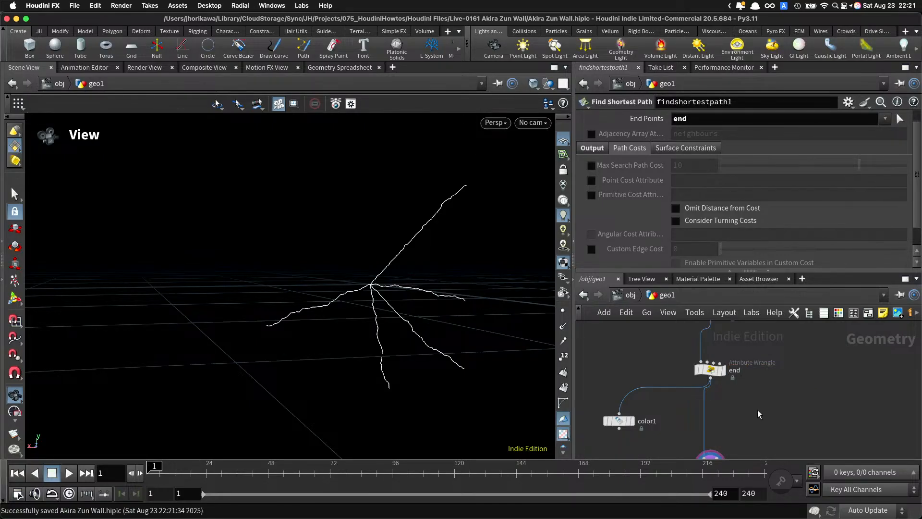
Step: Add a new Point Wrangle, insert it between end and findshortestpath1, and display it
key("Tab")
type("pointwran")
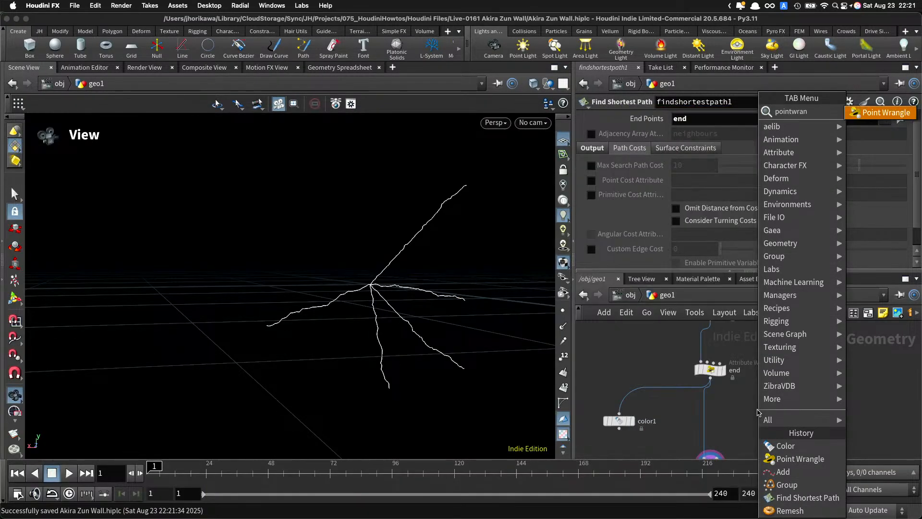
key("Return")
left_click(757, 412)
scroll(725, 375, "up", 3)
left_click_drag(710, 370, 709, 348)
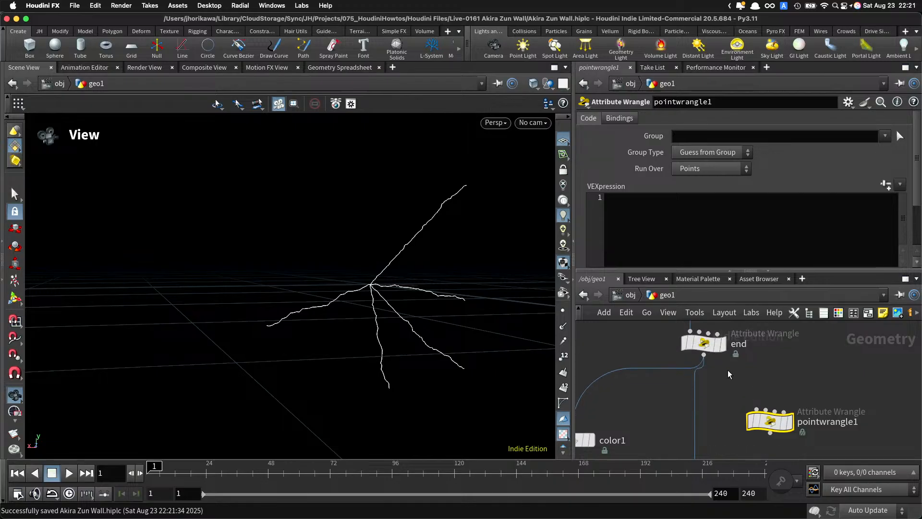
left_click_drag(765, 422, 712, 422)
key("r")
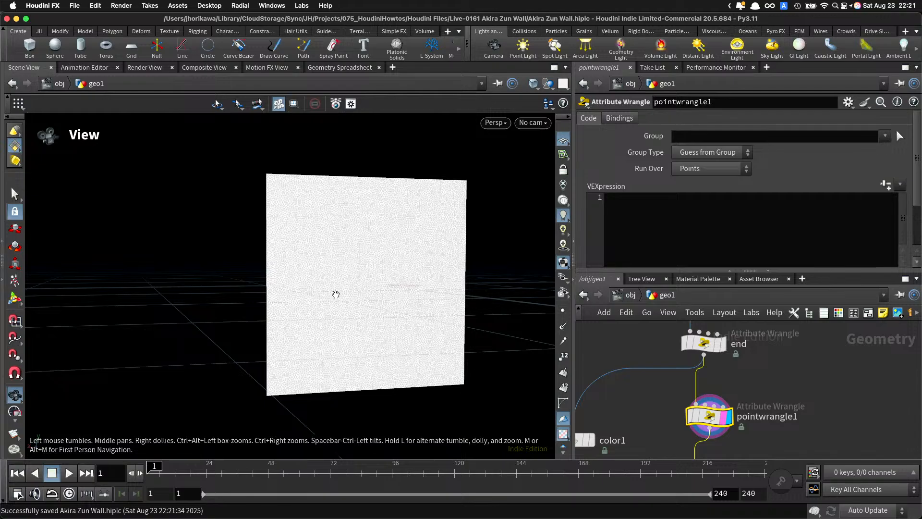
Step: Check findshortestpath1's cost settings again with the new wrangle connected above it
scroll(724, 384, "down", 3)
scroll(723, 401, "up", 3)
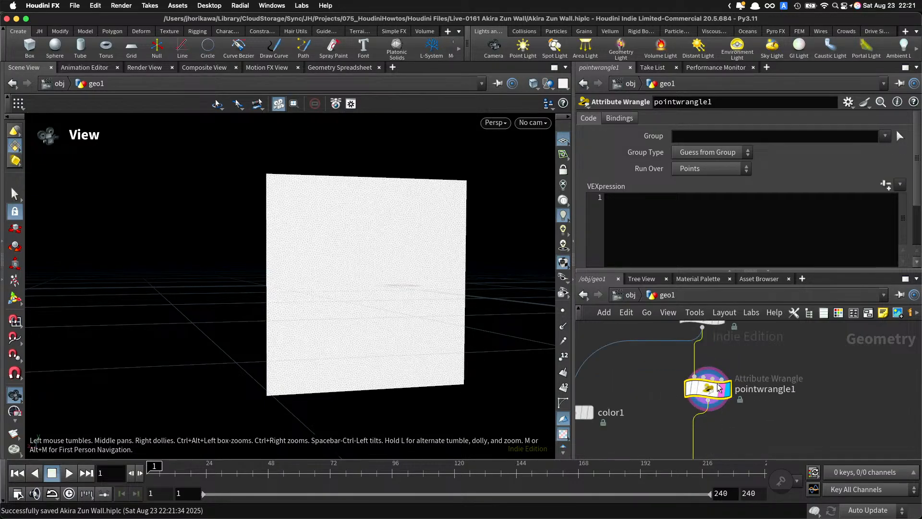
mouse_move(707, 399)
left_mouse_down()
mouse_move(708, 387)
mouse_move(706, 396)
mouse_move(718, 397)
mouse_move(709, 413)
left_mouse_up()
key("Escape")
scroll(713, 374, "down", 3)
scroll(711, 403, "up", 2)
left_click(709, 411)
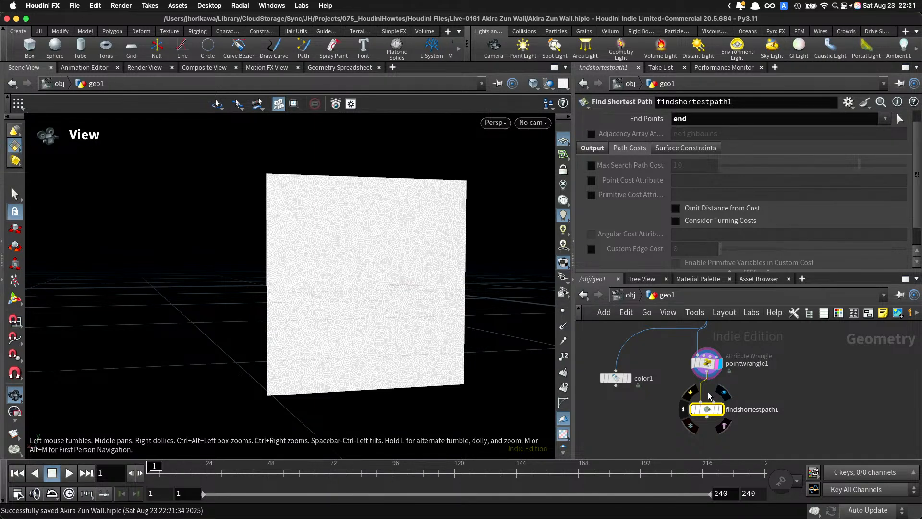
Step: Begin the new wrangle's code with float c1 = noise(@P * chf("smooth1"))
left_click(705, 361)
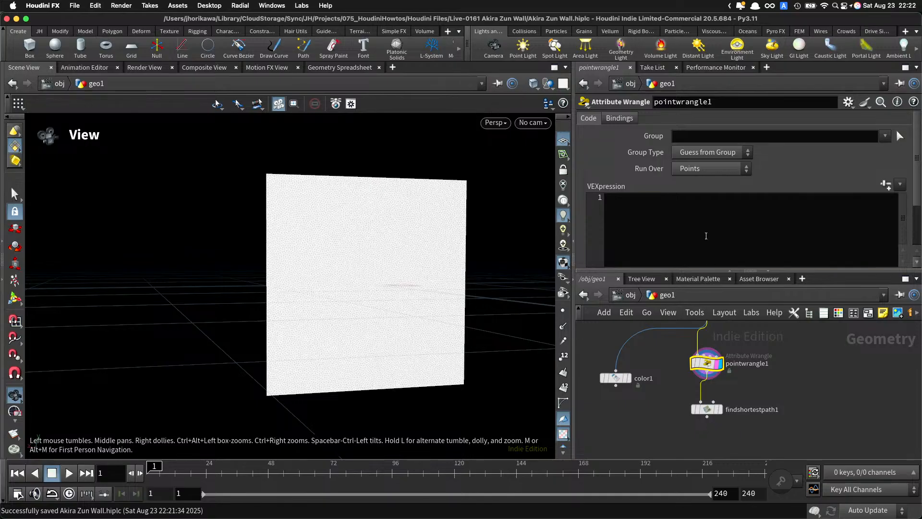
left_click(706, 236)
type("float")
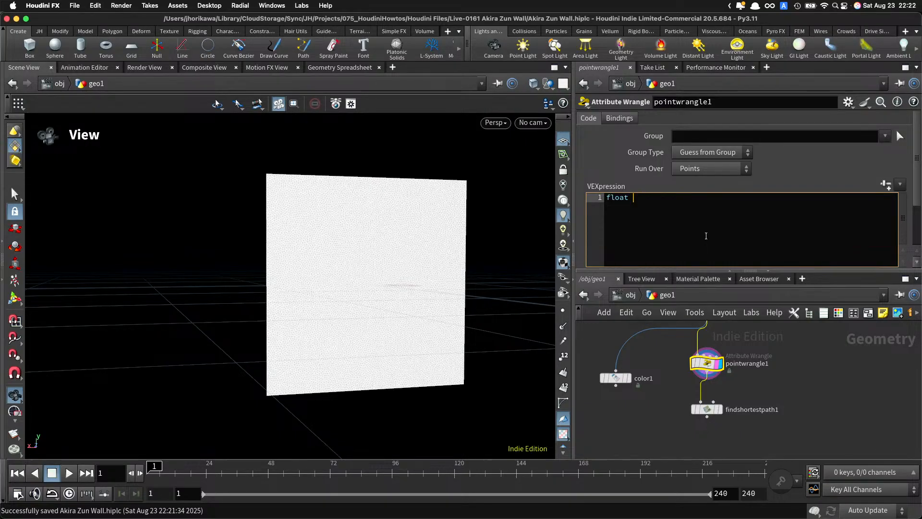
key("BackSpace")
key("BackSpace")
key("BackSpace")
key("BackSpace")
key("BackSpace")
key("BackSpace")
type("float c1 = noise(@P * chf(\"smooth1\")")
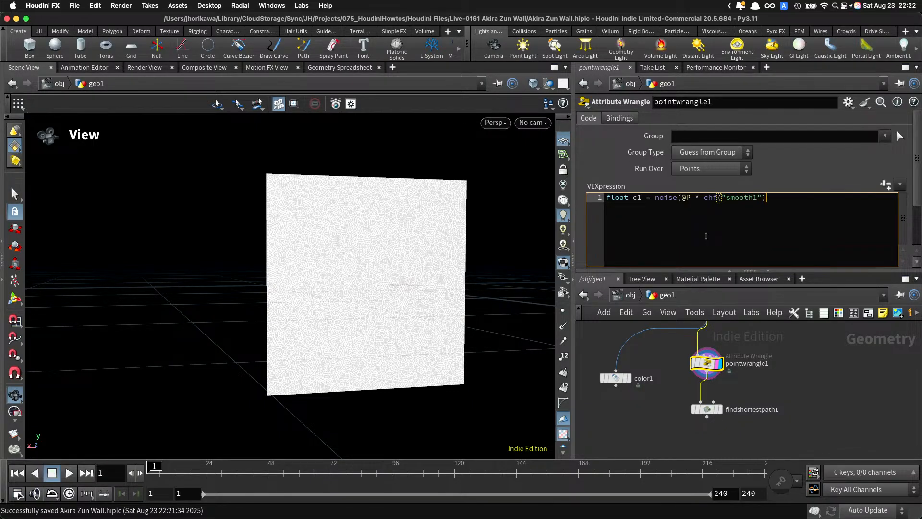
type(")")
Step: Add the seed offset + chf("seed") * 2141.2 inside the noise call
key("Left")
type("+ chf(\"seed\") * 2141.2")
key("End")
Step: Finish the c1 line with * chf("mag1"); and create the Smooth1, Seed and Mag1 parameters
type("+")
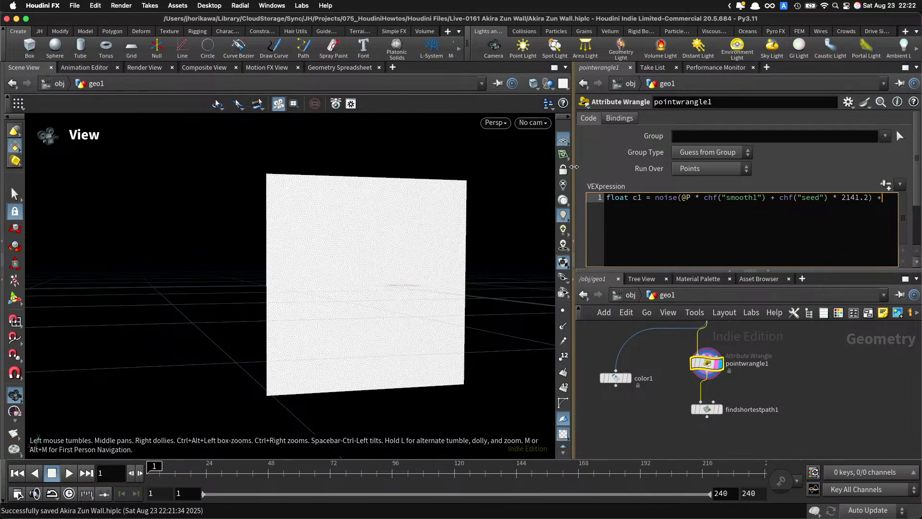
key("BackSpace")
type("* chf(")
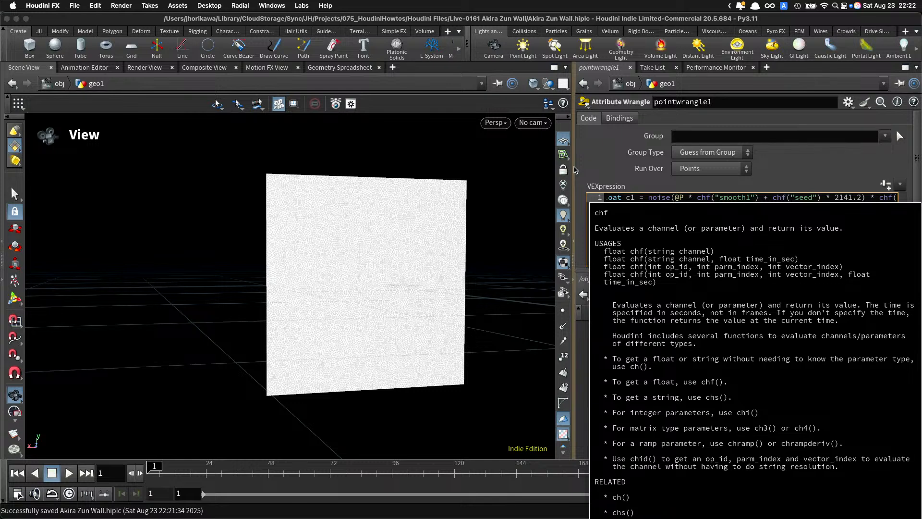
type("\"")
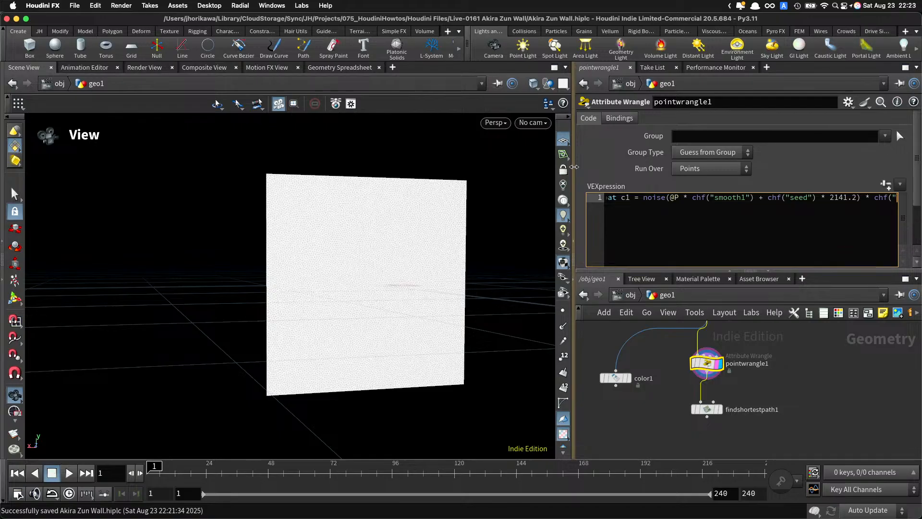
type("magl\");")
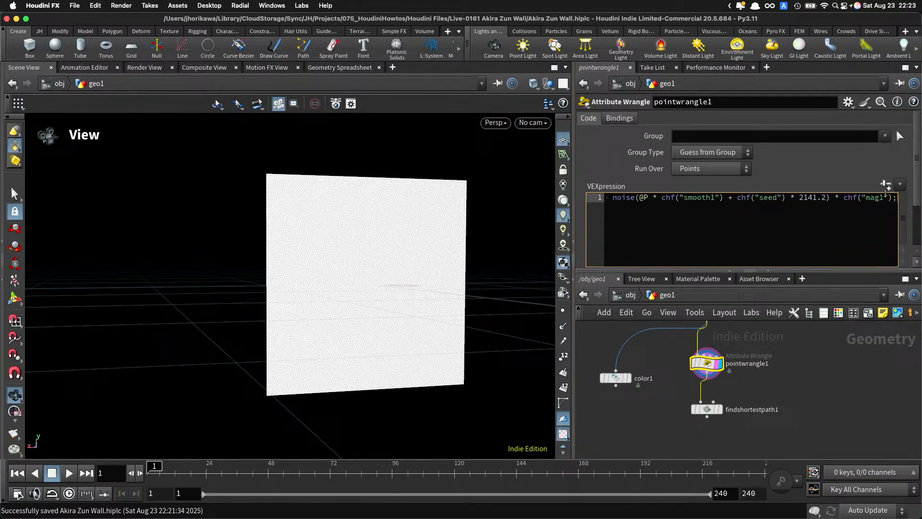
left_click(886, 184)
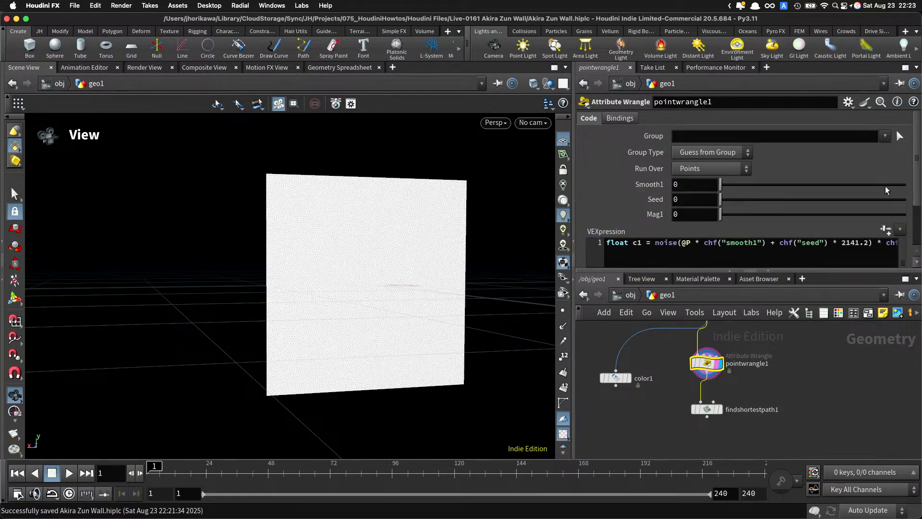
Step: Set pointwrangle1's noise parameters to Smooth1 0.452, Seed 0.604 and Mag1 1
left_click_drag(580, 144, 402, 144)
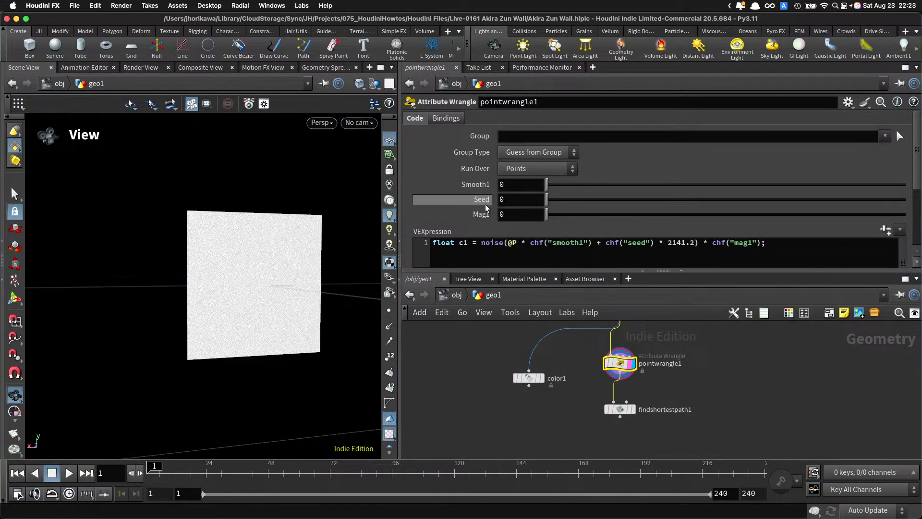
left_click_drag(547, 207, 763, 199)
left_click_drag(547, 184, 771, 185)
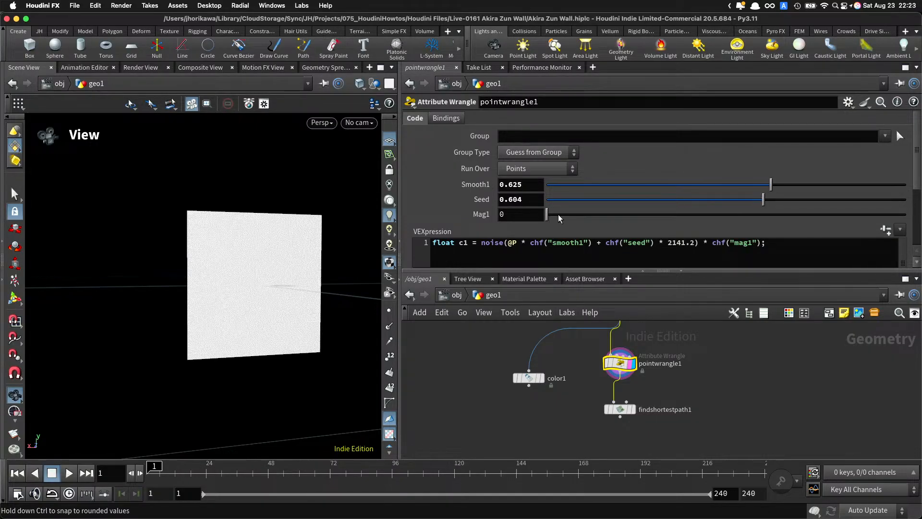
left_click_drag(558, 219, 905, 214)
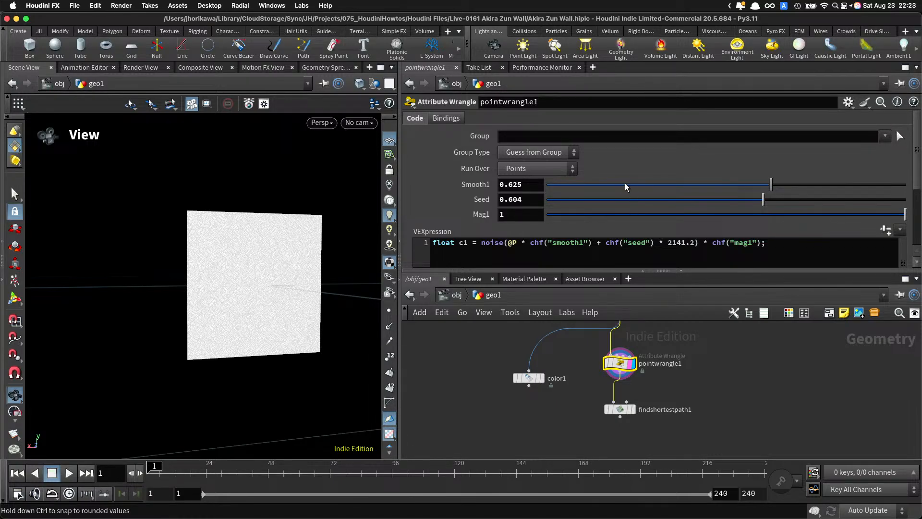
left_click(588, 185)
left_click_drag(670, 178, 709, 185)
Step: Display findshortestpath1 and enable its Point Cost Attribute option
middle_click_drag(651, 389, 664, 382)
scroll(664, 386, "up", 5)
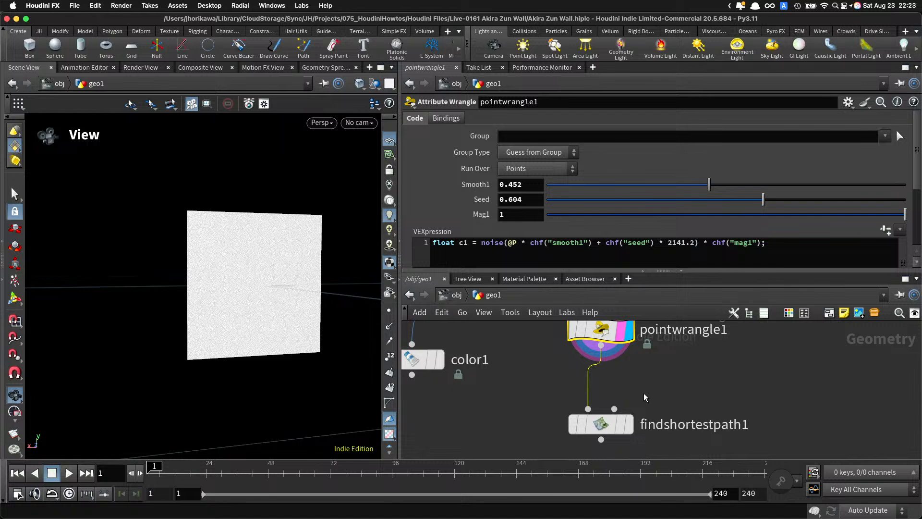
left_click(631, 426)
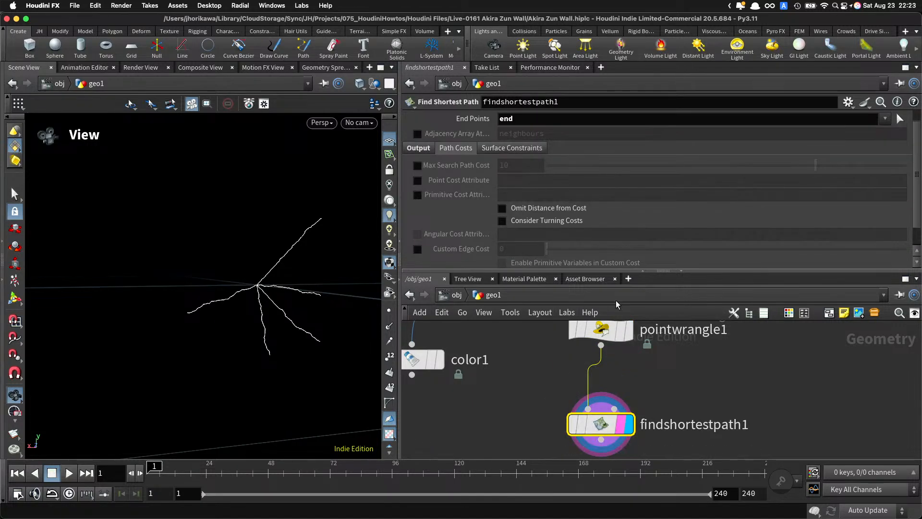
left_click(418, 181)
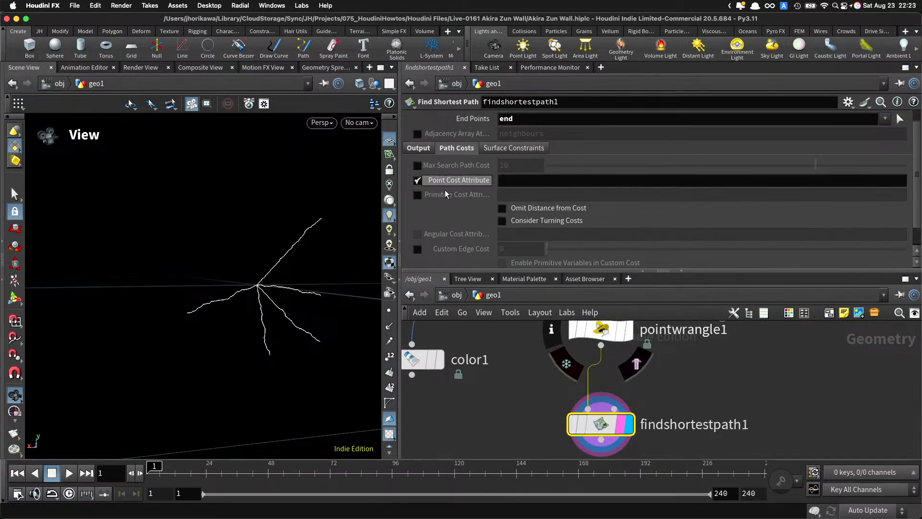
Step: Add the line f@c1 = c1; to pointwrangle1's code to export the noise as a point attribute
left_click(600, 330)
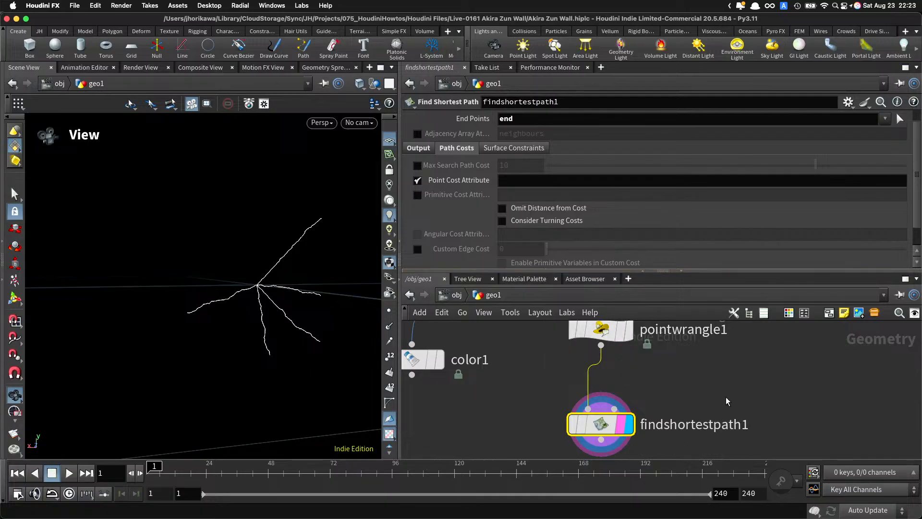
left_click(810, 258)
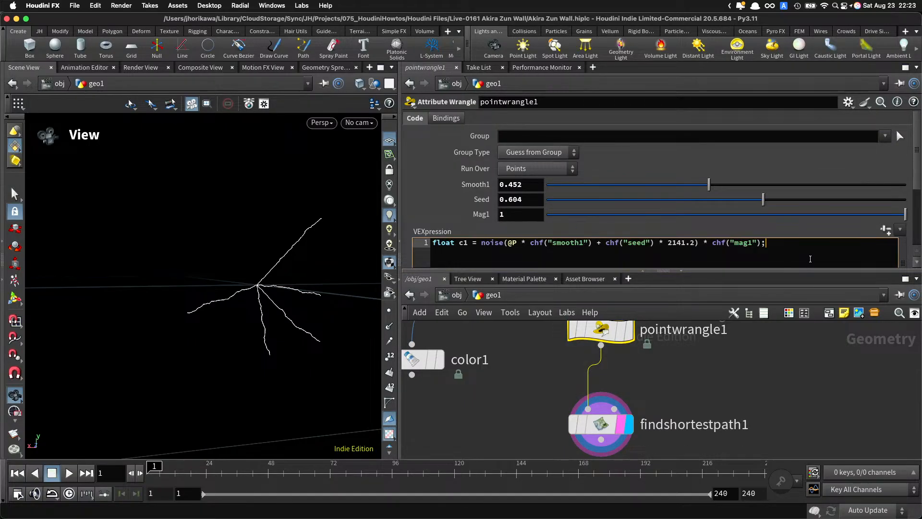
key("Return")
key("Return")
type("f@c1")
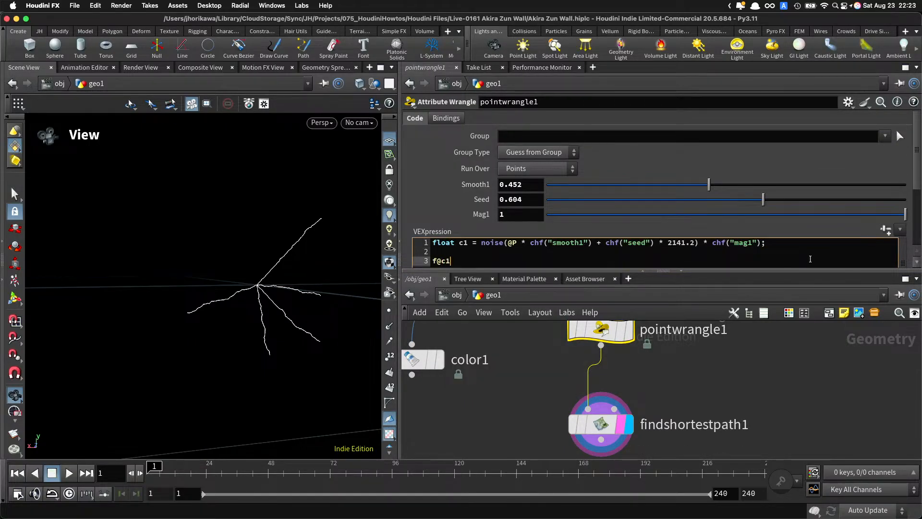
type(" = c2")
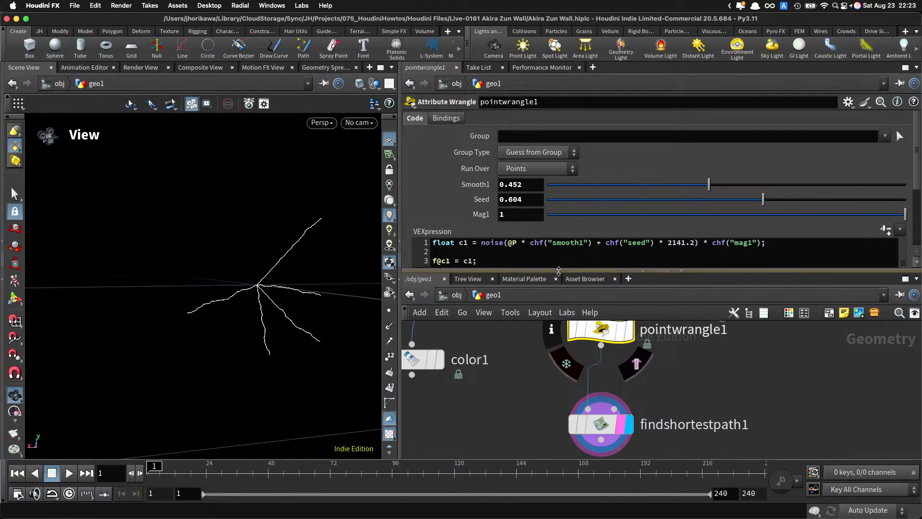
Step: Enter c1 as the Point Cost Attribute of findshortestpath1
left_click_drag(558, 270, 558, 303)
left_click(600, 440)
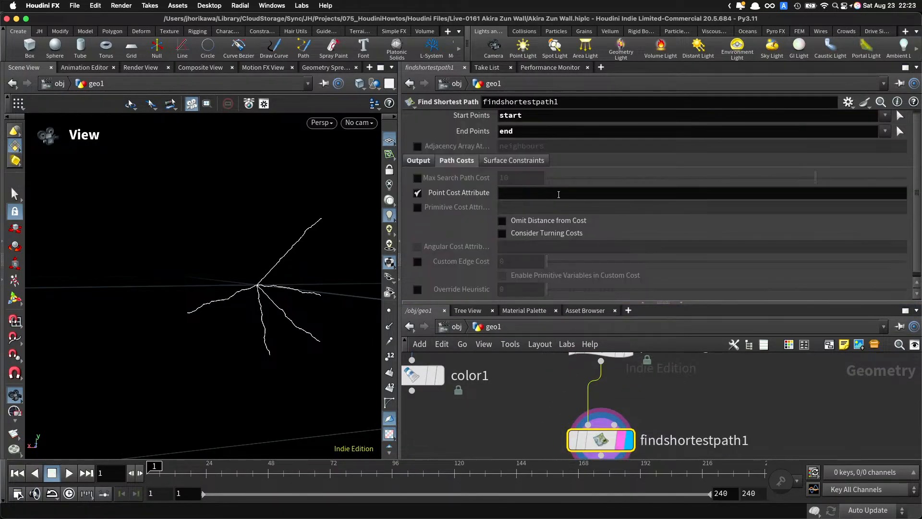
left_click(522, 192)
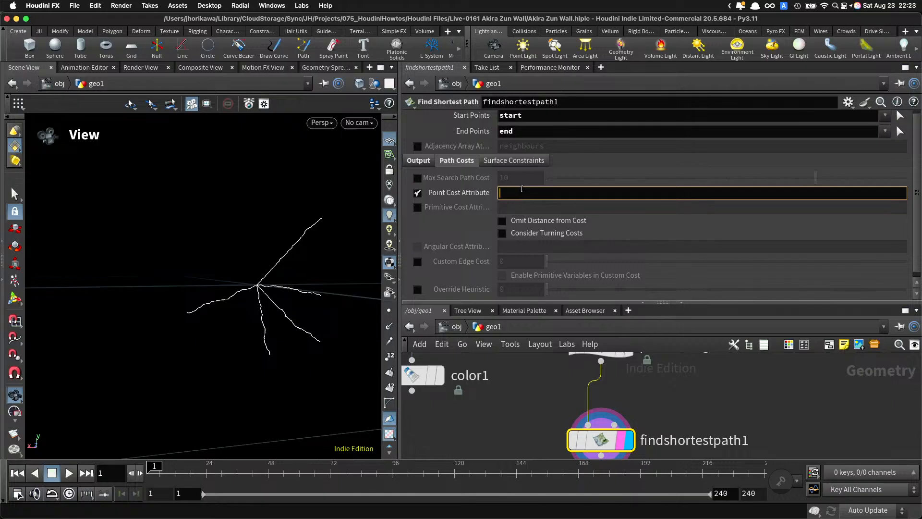
type("c1")
key("Return")
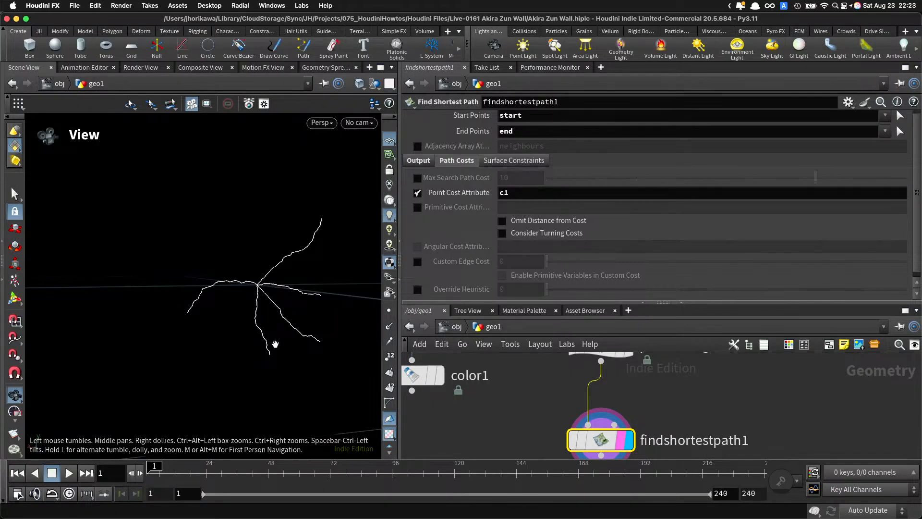
Step: Try different Smooth1 values on pointwrangle1, ending at 0.877, to vary the crack shapes
middle_click_drag(612, 391, 616, 415)
scroll(616, 414, "down", 1)
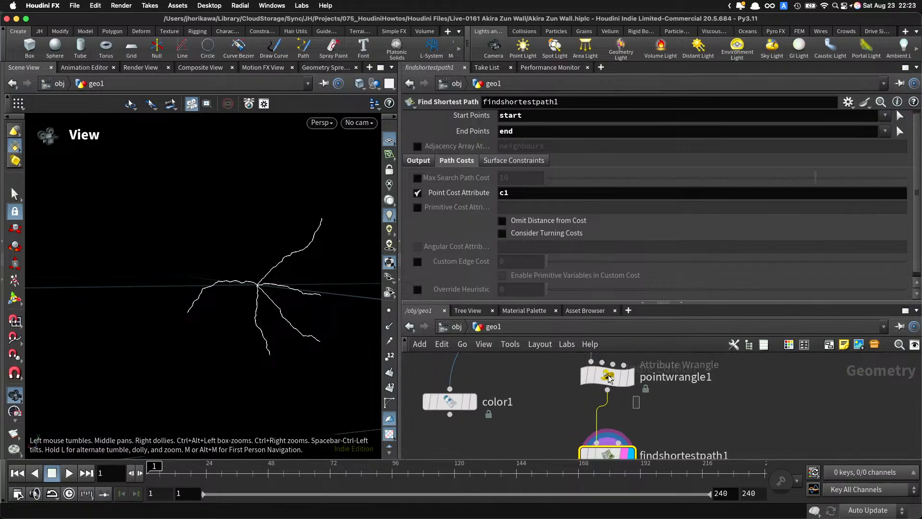
left_click(609, 379)
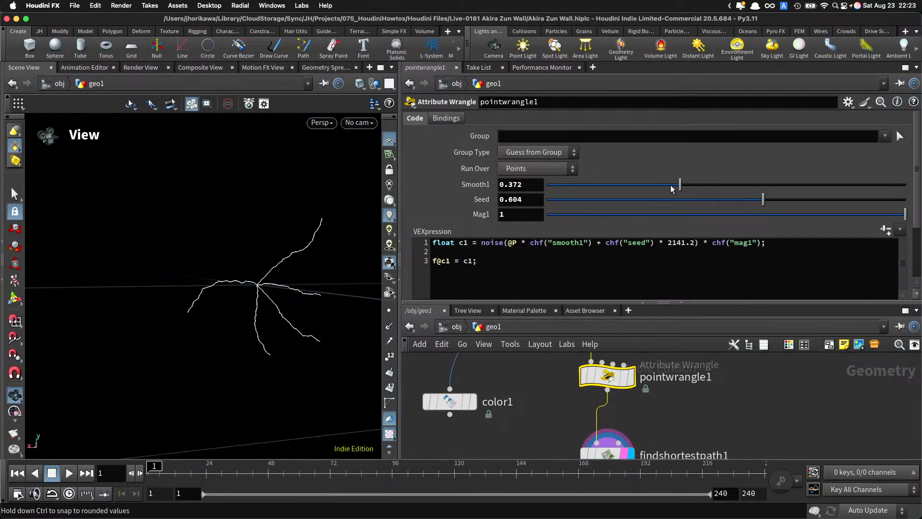
left_click_drag(672, 188, 793, 192)
left_click_drag(863, 190, 868, 190)
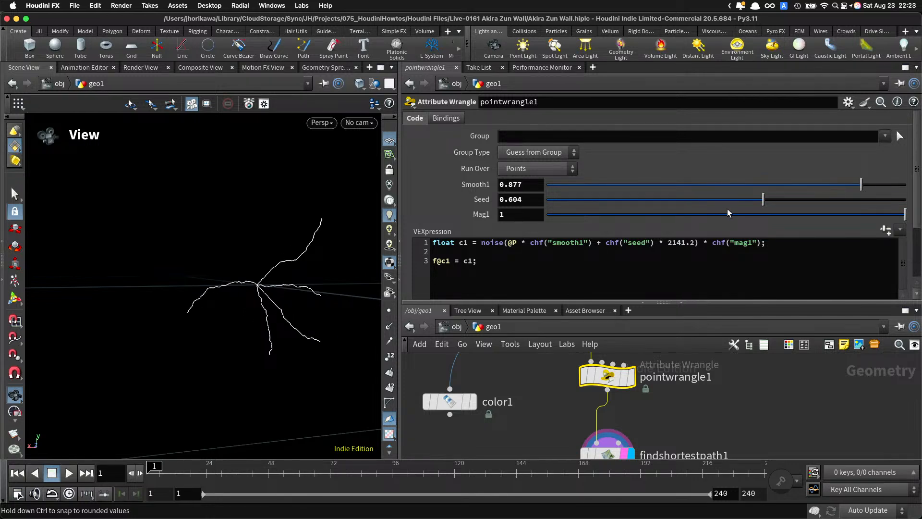
Step: Try much larger Mag1 values on pointwrangle1, up to 311
left_click_drag(729, 214, 908, 214)
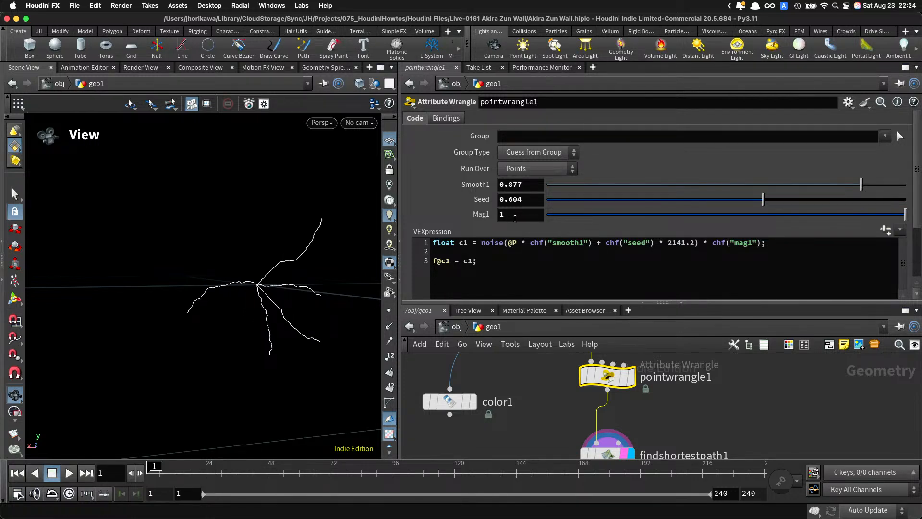
middle_click_drag(515, 214, 551, 235)
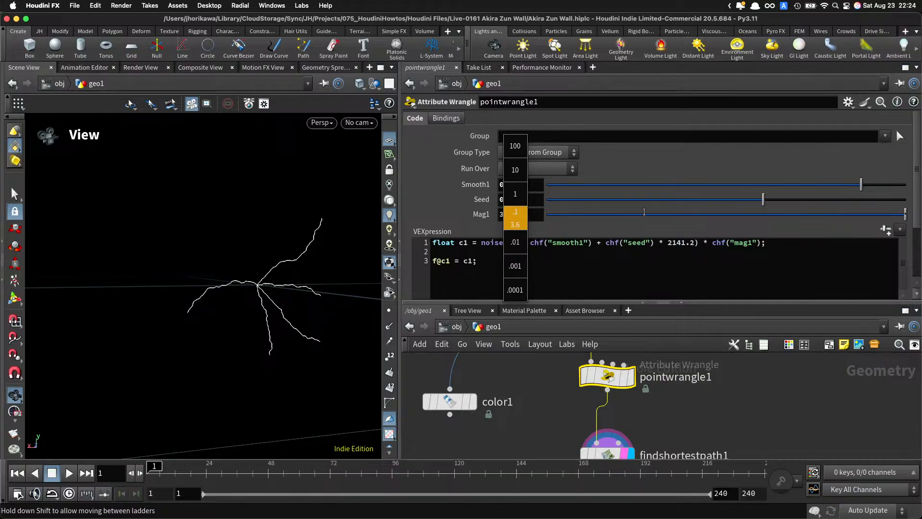
middle_click_drag(644, 212, 661, 174)
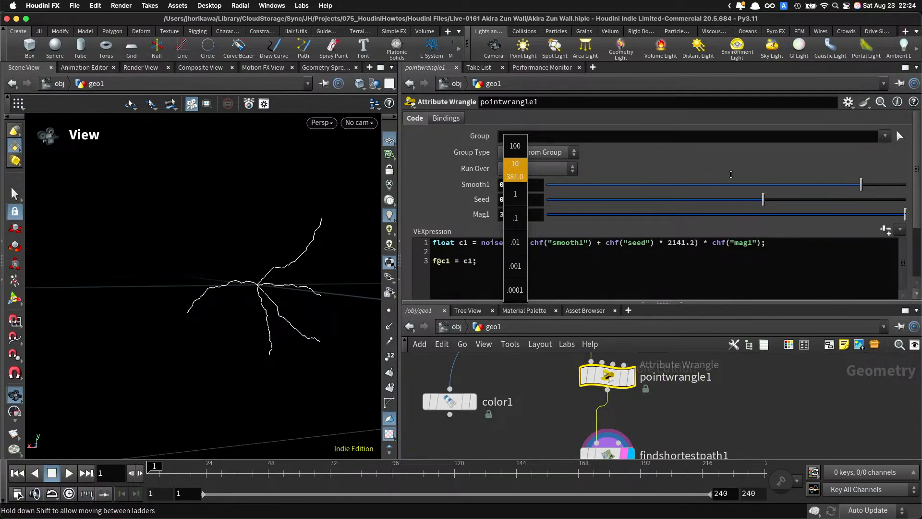
middle_click_drag(691, 176, 691, 175)
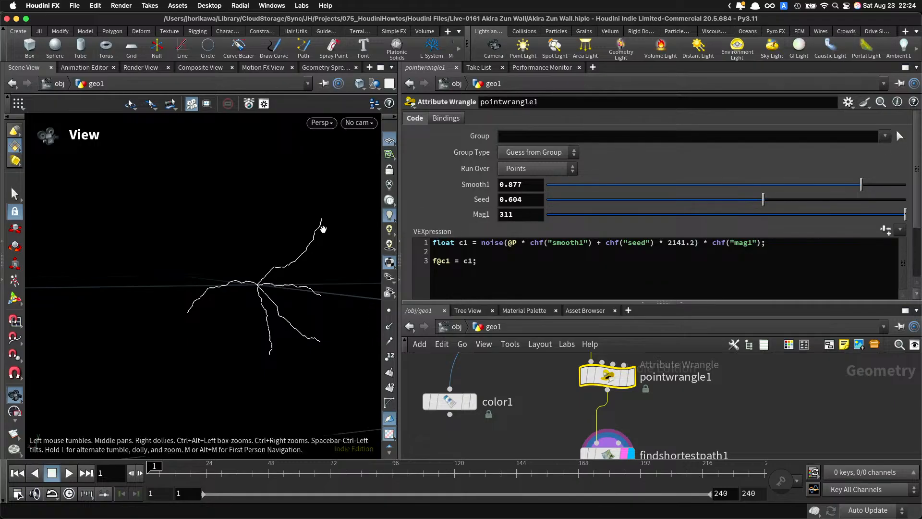
Step: Set Mag1 back to 1 and test Smooth1 at 10.926 and 0.667
left_click_drag(690, 220, 908, 215)
left_click(656, 185)
left_click_drag(640, 184, 879, 185)
middle_click_drag(535, 182, 510, 163)
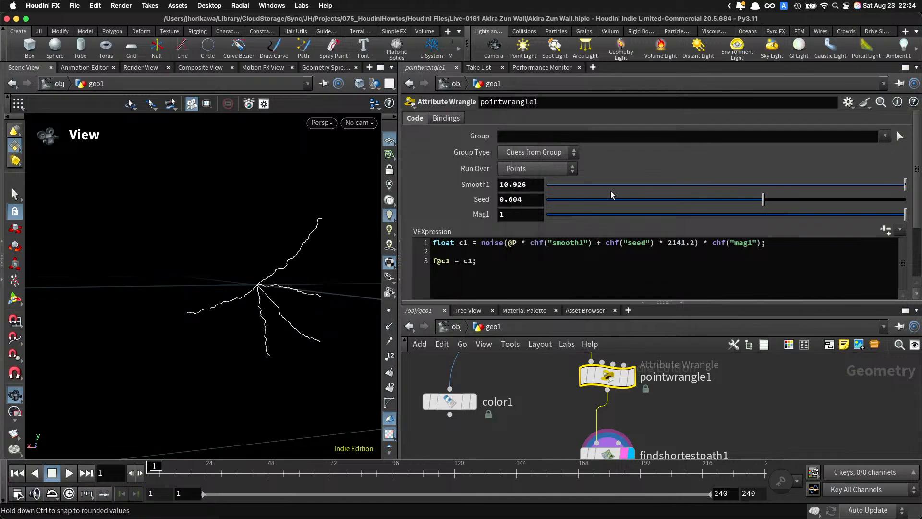
left_click_drag(625, 187, 792, 198)
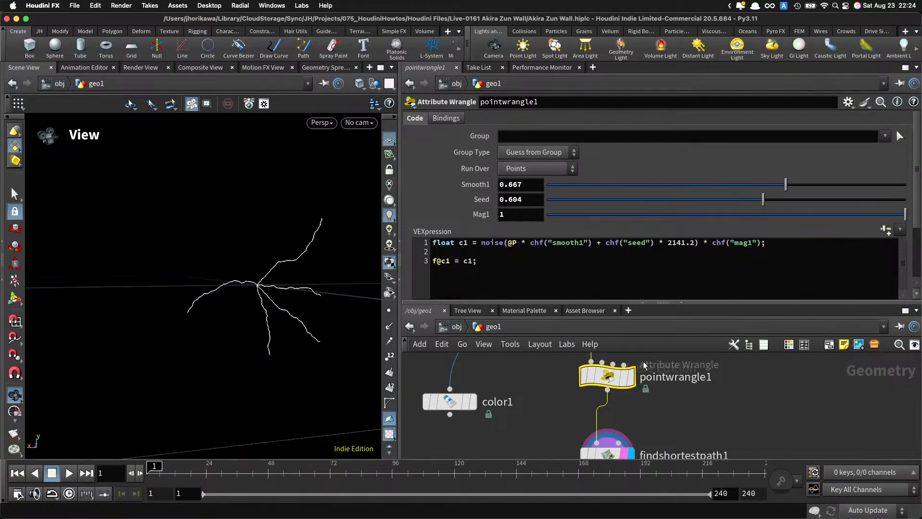
Step: Turn on Omit Distance from Cost in findshortestpath1's path cost settings
scroll(660, 399, "down", 5)
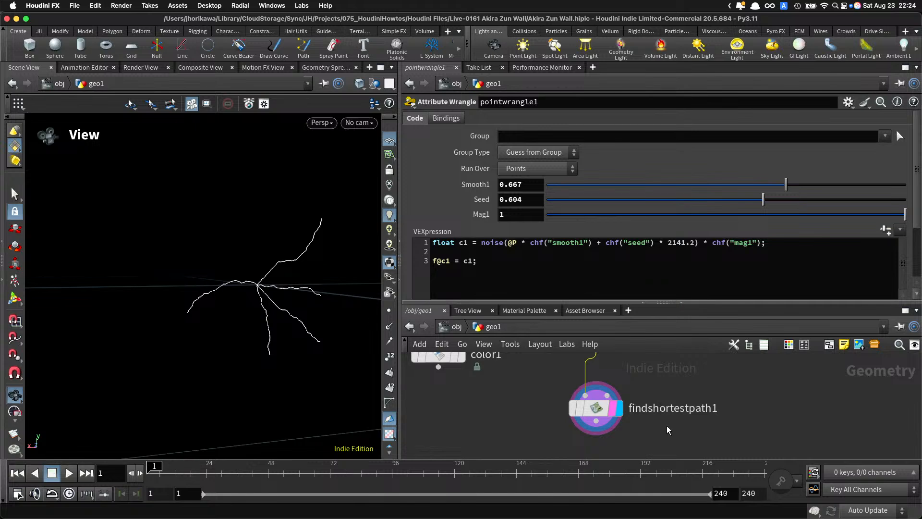
left_click(597, 408)
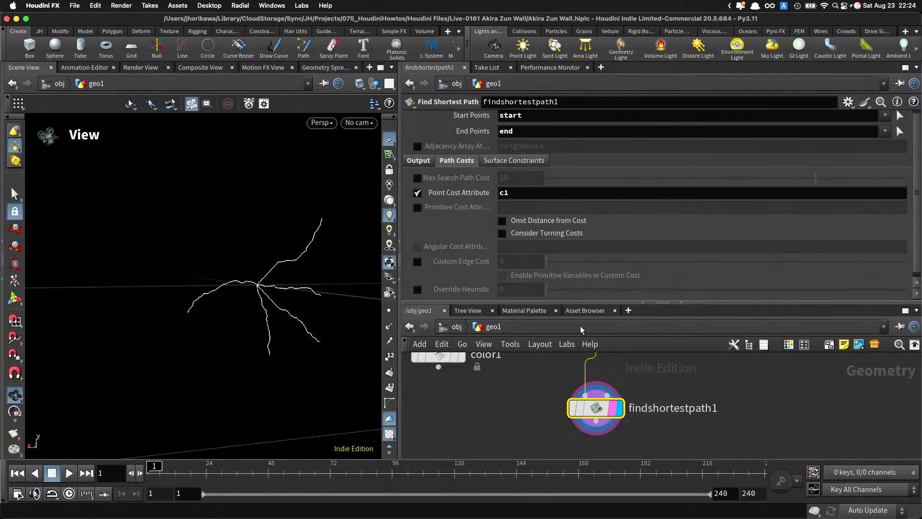
left_click(503, 222)
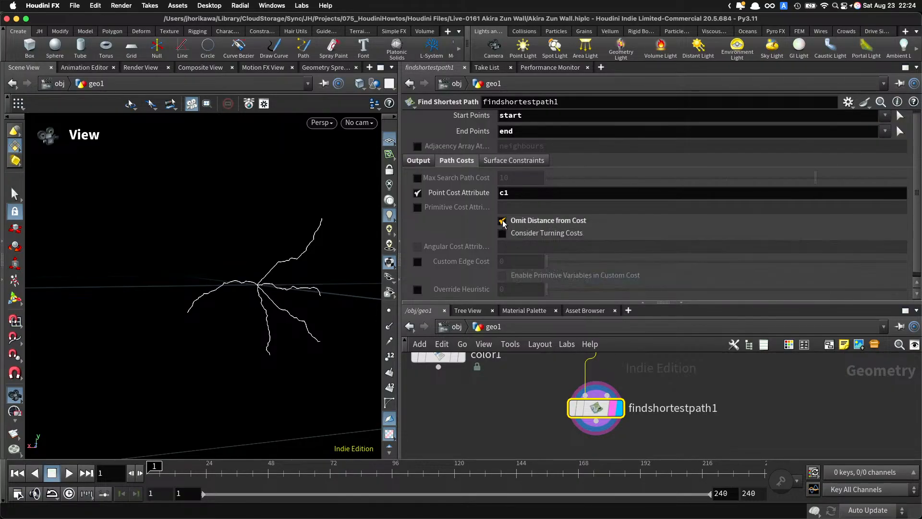
Step: Set pointwrangle1's Smooth1 to 7 and its Seed to 0.525
scroll(524, 369, "up", 5)
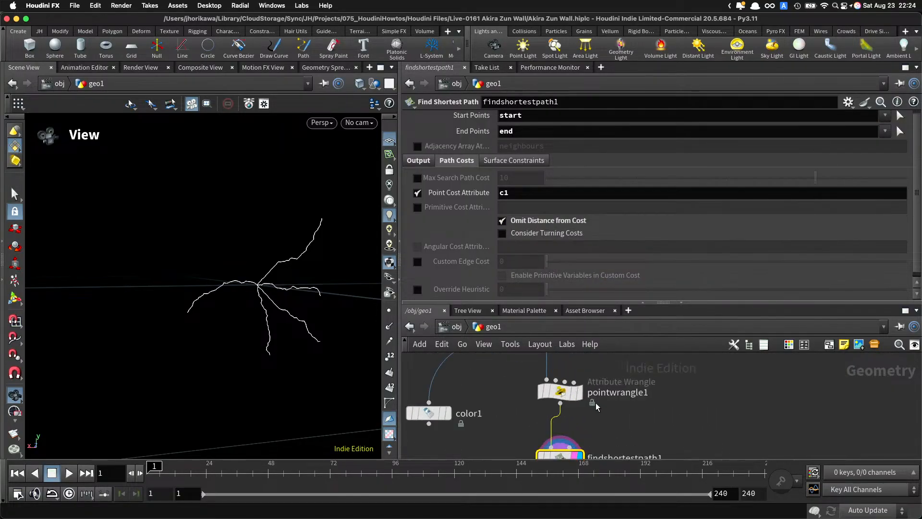
left_click(536, 380)
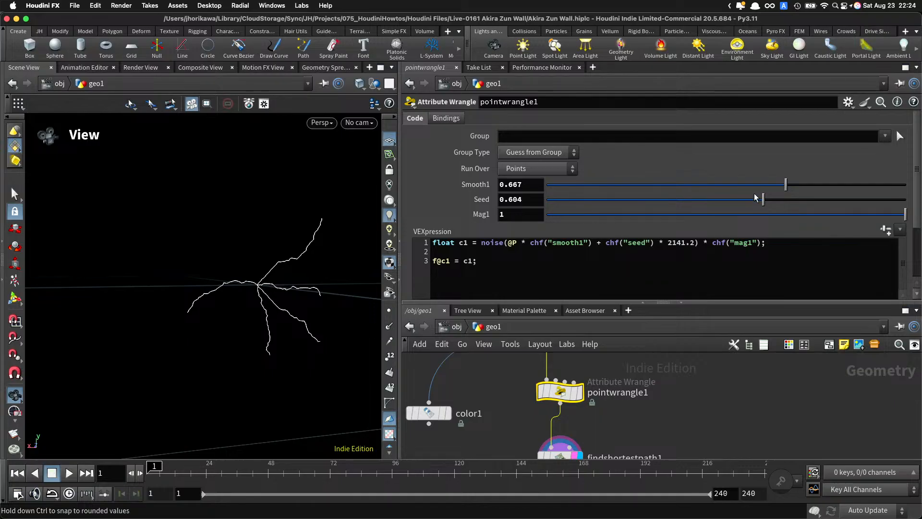
left_click_drag(785, 184, 907, 182)
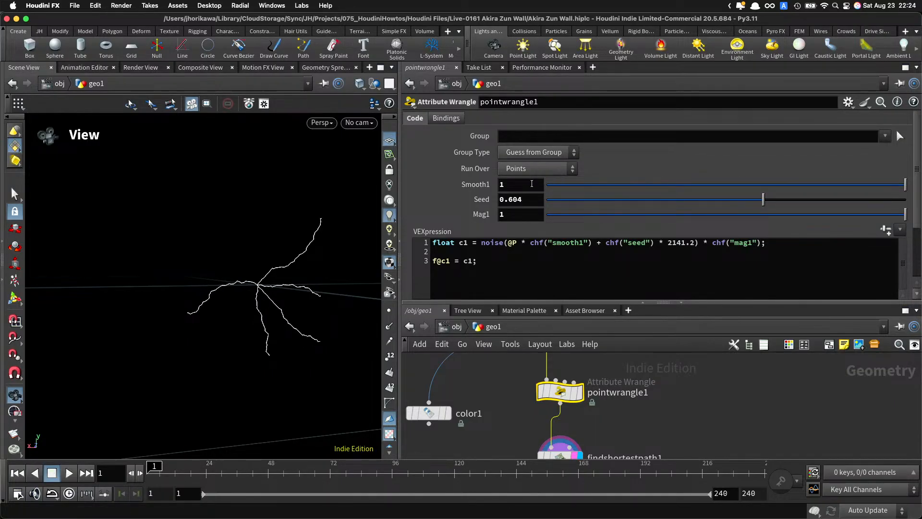
middle_click_drag(531, 184, 557, 177)
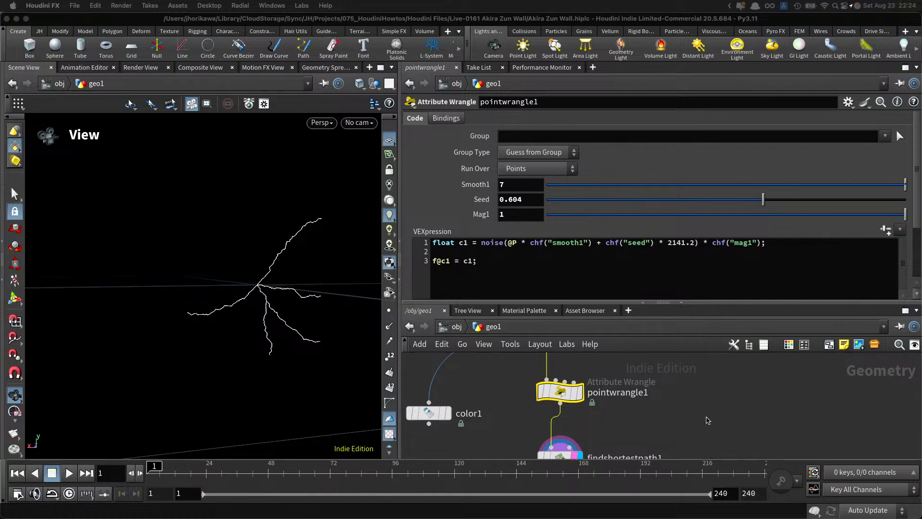
left_click_drag(763, 199, 735, 208)
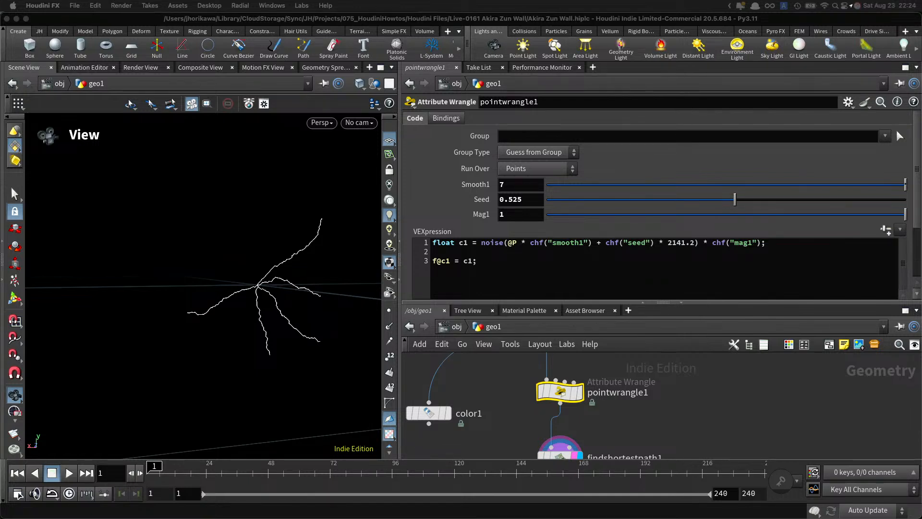
Step: Wrap the noise call in parentheses and subtract 0.5 from it before the mag1 multiplication
left_click(586, 269)
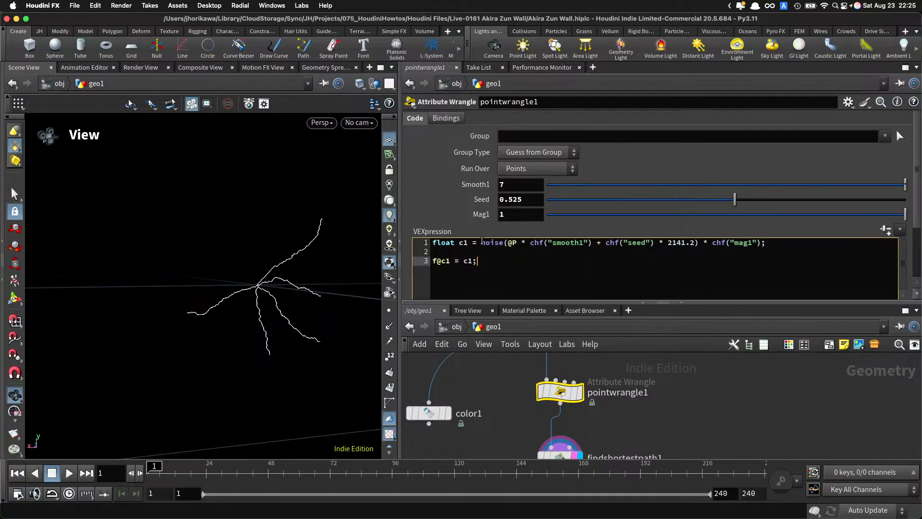
left_click(482, 242)
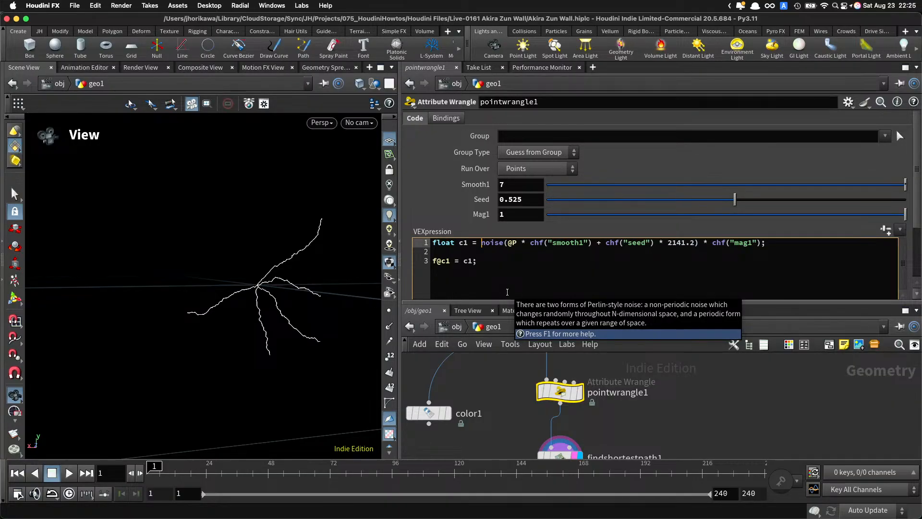
type("(")
left_click(704, 242)
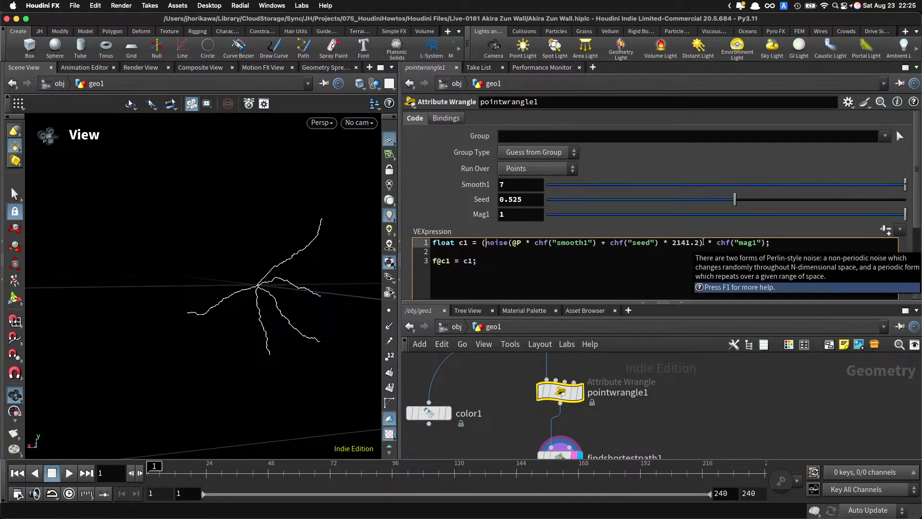
type(")")
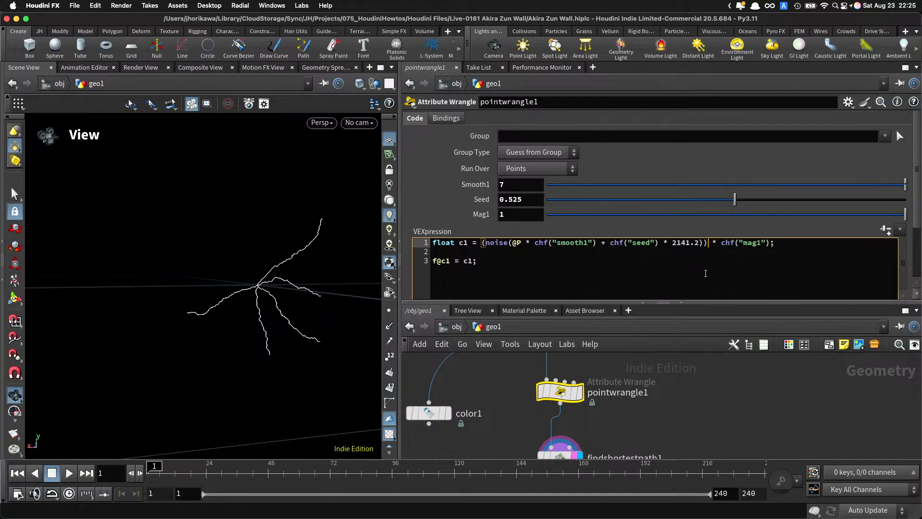
type(" -0")
type("0.5")
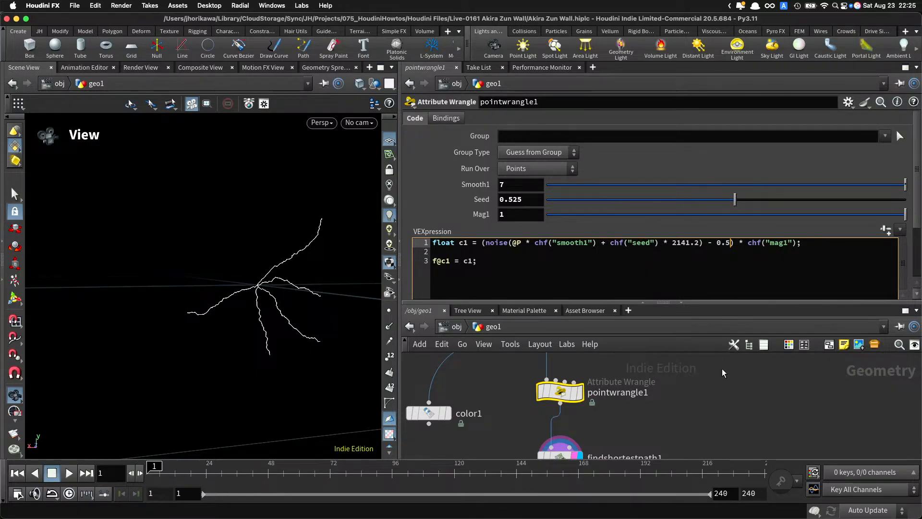
Step: Apply pointwrangle1's edited noise expression and test Smooth1 at 0.24, inspecting the resulting paths up close
left_click(726, 388)
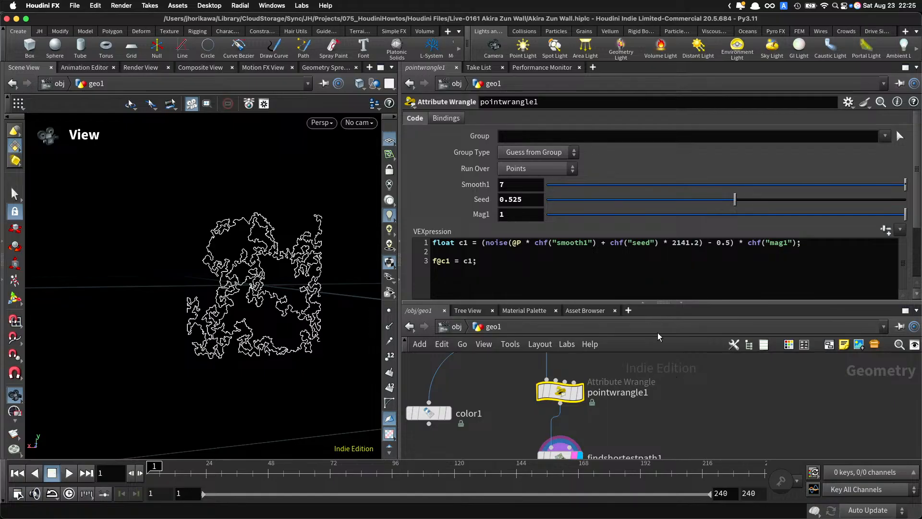
scroll(646, 369, "down", 3)
middle_click_drag(617, 419, 647, 417)
scroll(647, 416, "up", 3)
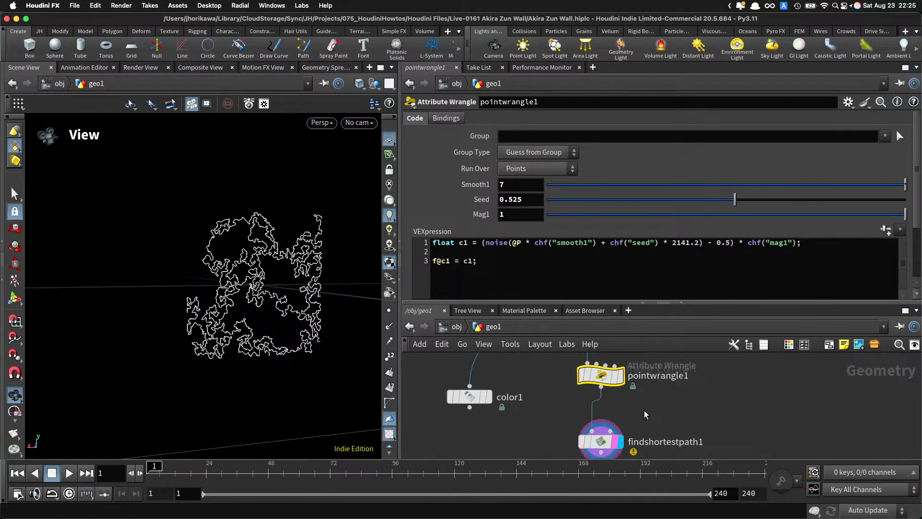
left_click_drag(644, 410, 585, 380)
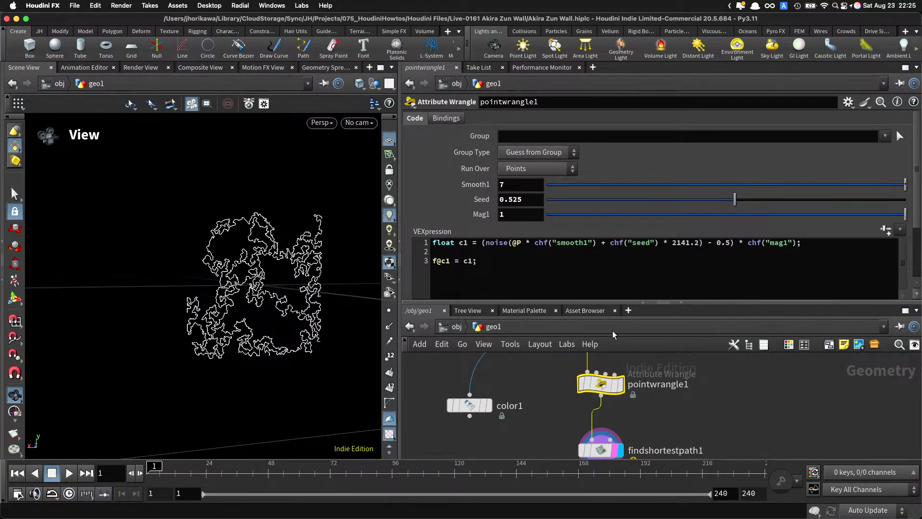
left_click_drag(750, 187, 632, 186)
scroll(288, 290, "up", 10)
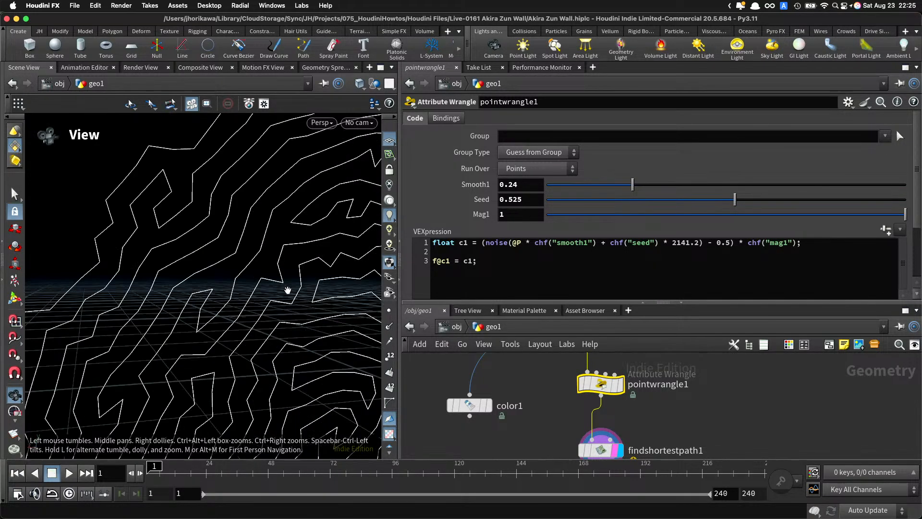
scroll(288, 290, "down", 10)
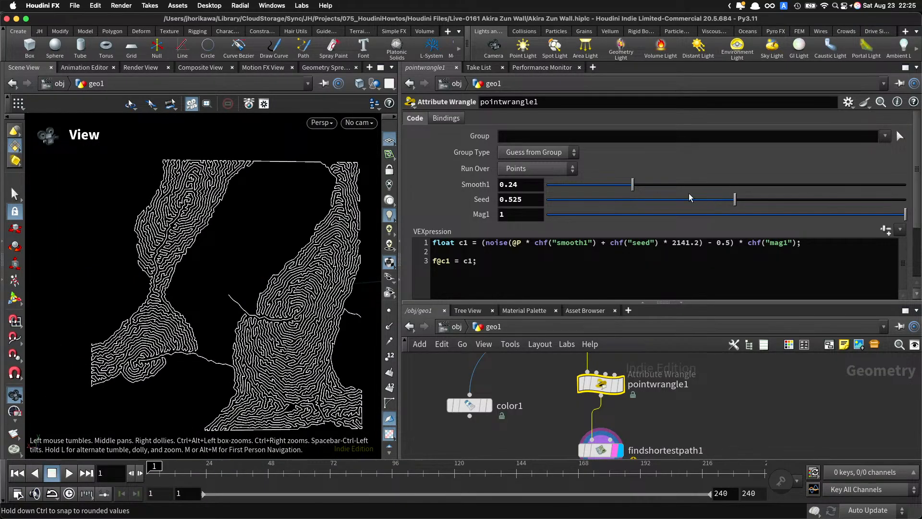
Step: Test pointwrangle1's Smooth1 at 1, 8.5 and 0.647
left_click_drag(688, 186, 908, 185)
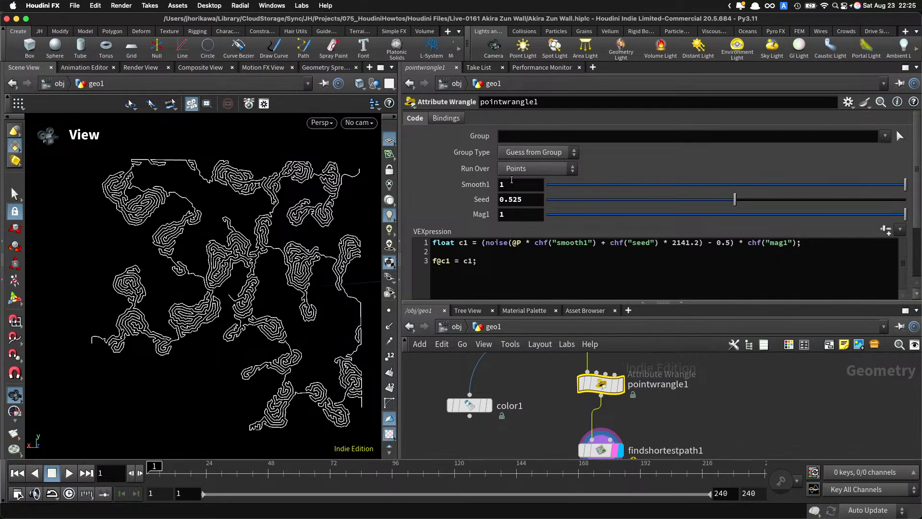
middle_click_drag(511, 184, 864, 179)
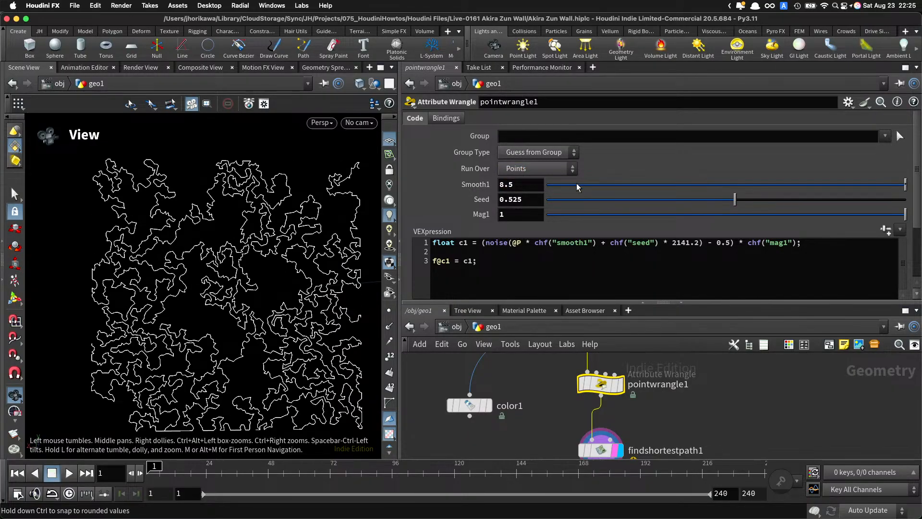
left_click_drag(576, 183, 779, 183)
Step: Try Mag1 at 0.649, restore it to 1, and lower Smooth1 to 0.402
left_click(779, 214)
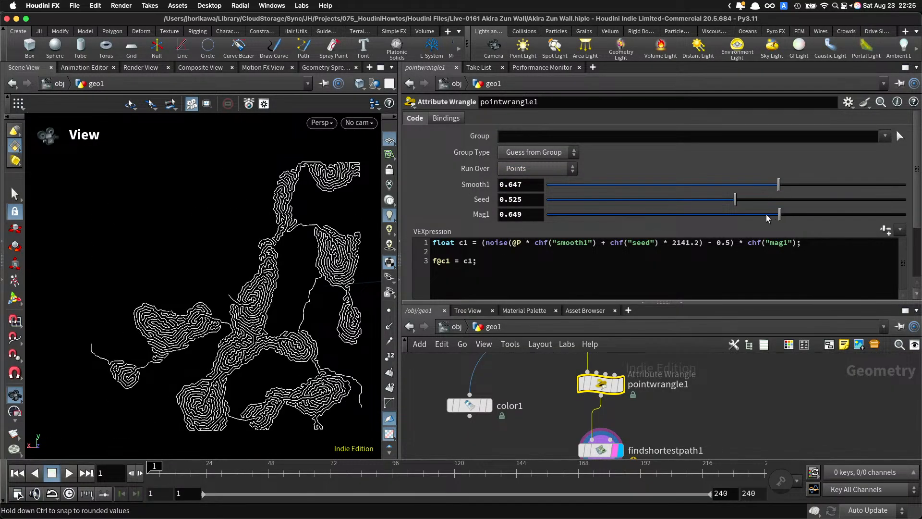
left_click_drag(766, 215, 906, 217)
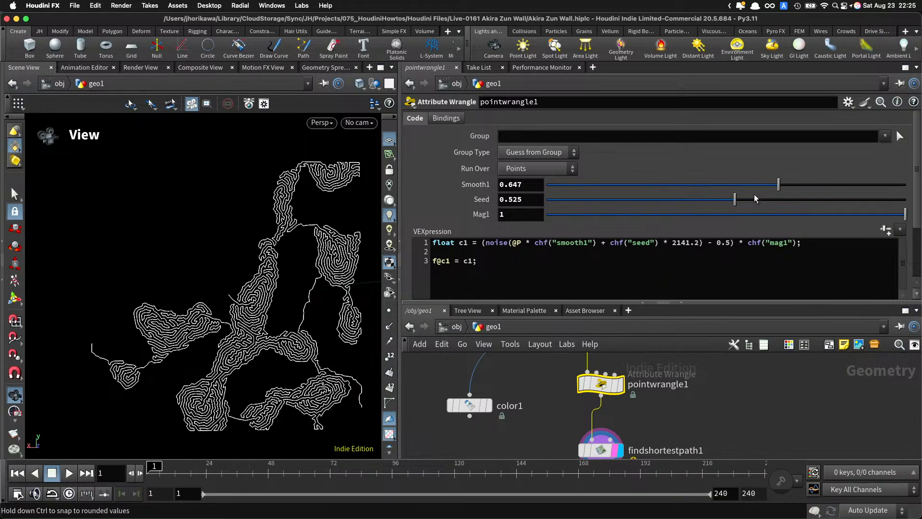
left_click_drag(744, 188, 690, 193)
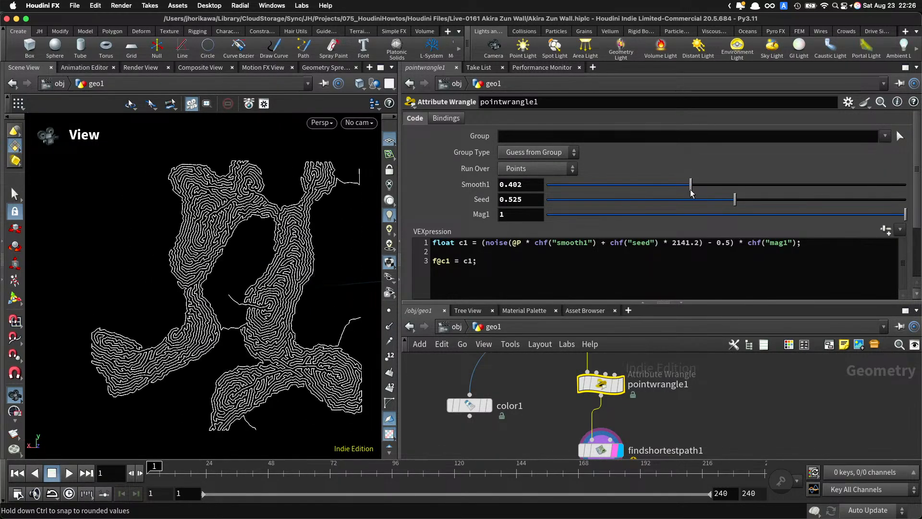
middle_click_drag(649, 411, 641, 396)
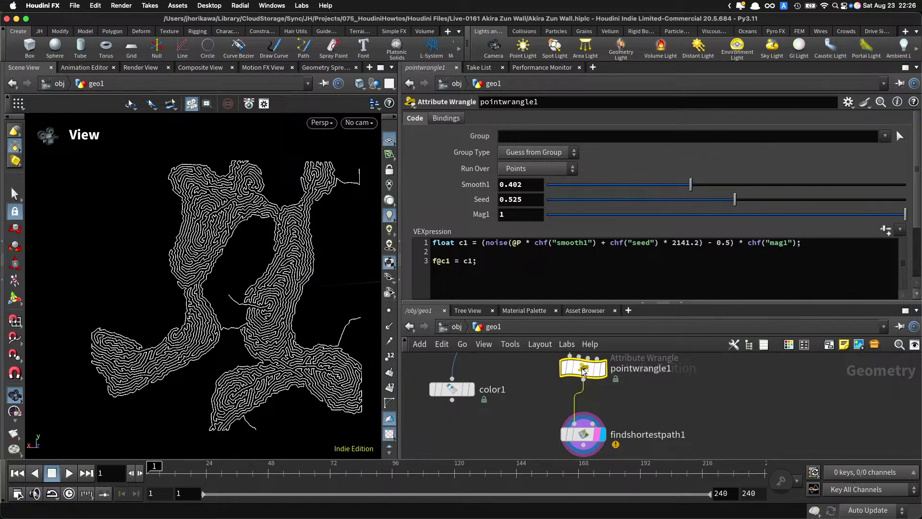
Step: Try Consider Turning Costs on findshortestpath1, and switch it back off
left_click(583, 434)
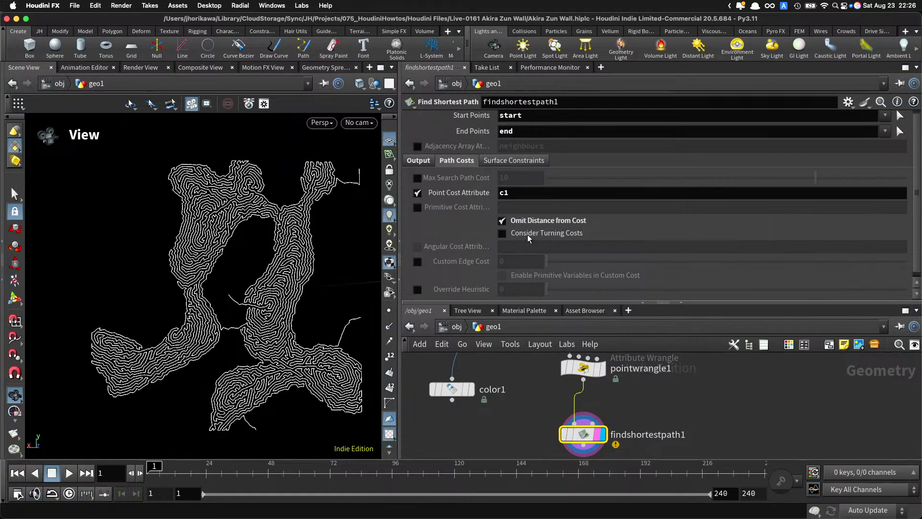
left_click(502, 234)
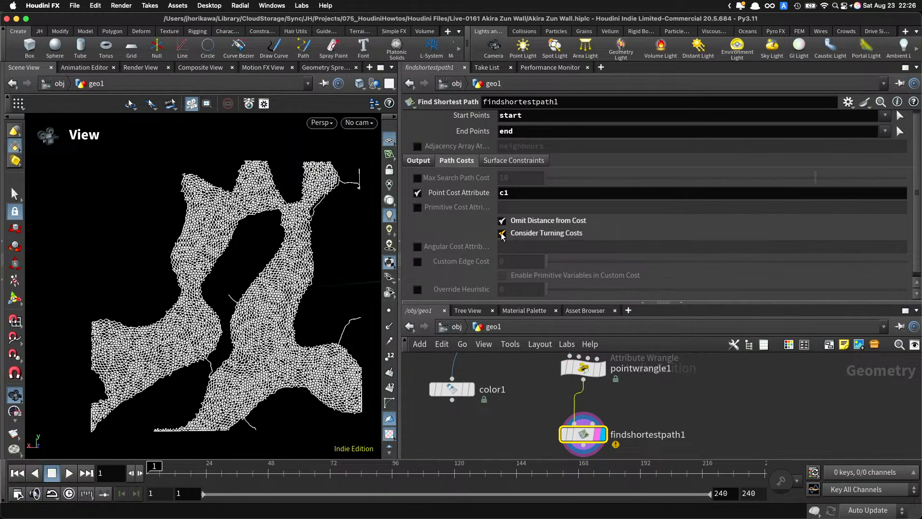
left_click(502, 234)
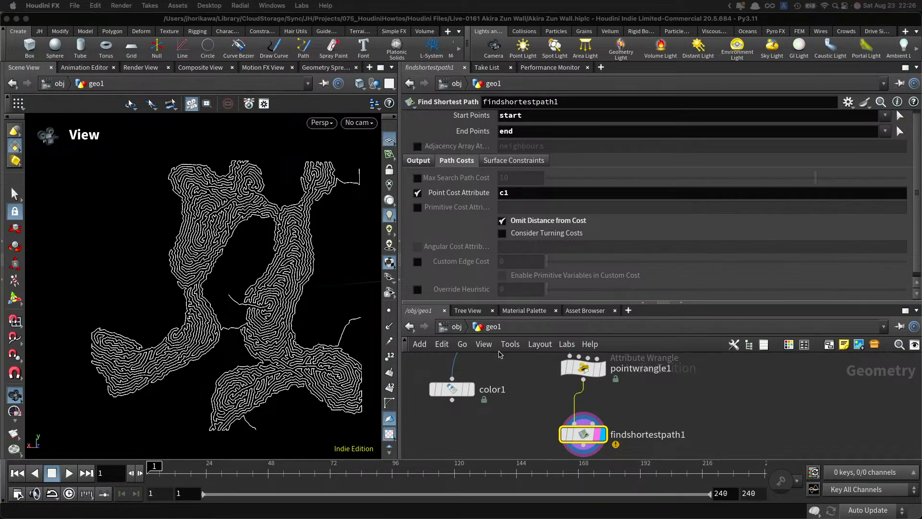
Step: Set pointwrangle1's Smooth1 to 0.529
left_click(583, 368)
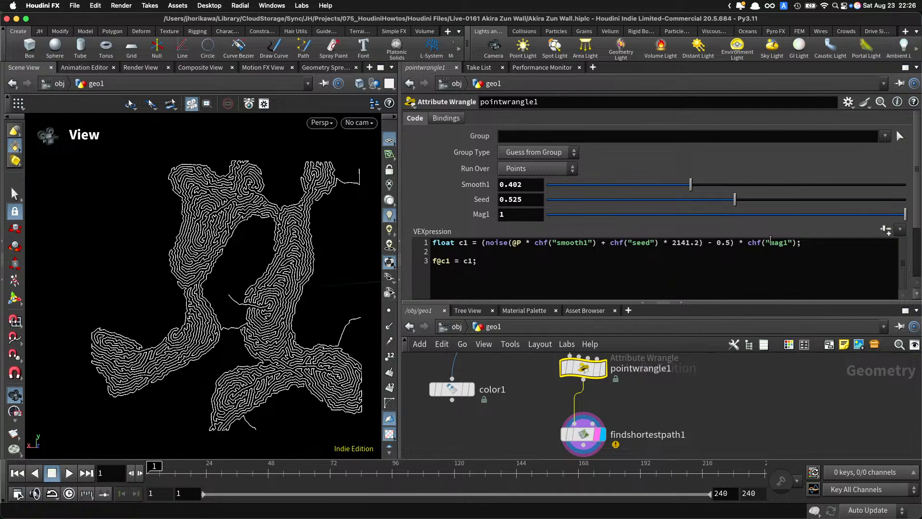
left_click(728, 243)
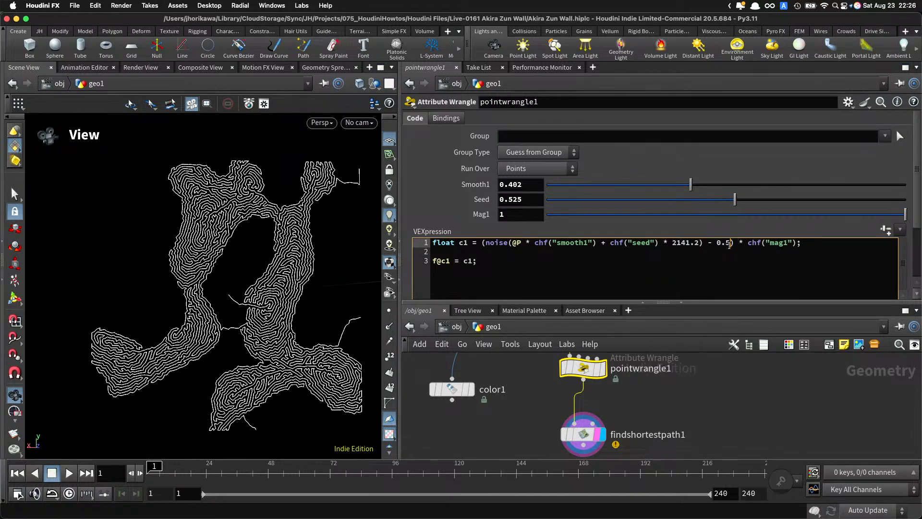
left_click_drag(691, 184, 725, 185)
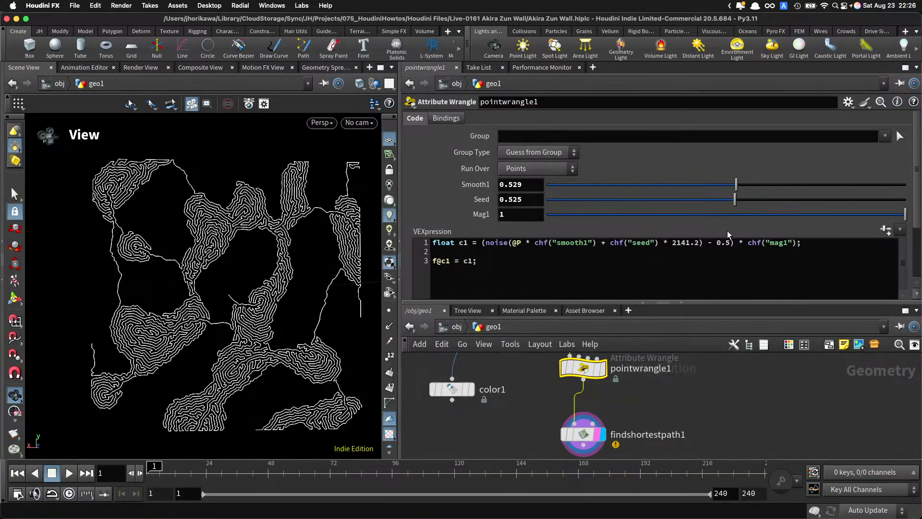
Step: Compare findshortestpath1's paths with Omit Distance from Cost off, and turn the option back on
left_click(592, 426)
left_click(551, 218)
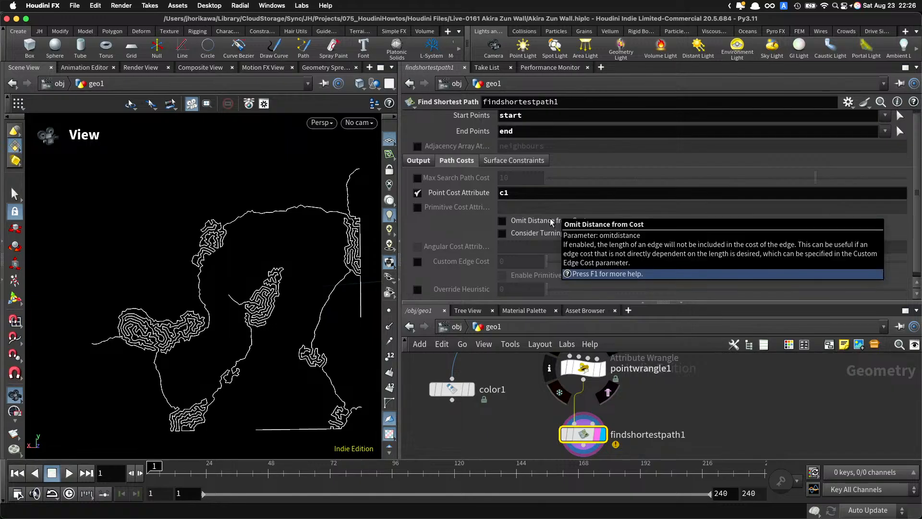
left_click(551, 220)
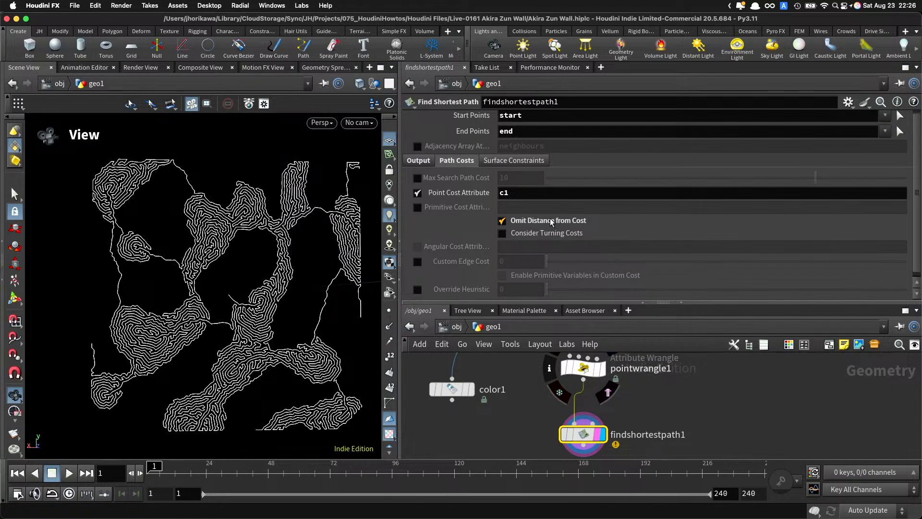
Step: Remove the "- 0.5" offset from pointwrangle1's c1 expression and set Smooth1 to 0.768
left_click(584, 367)
left_click_drag(732, 243, 703, 244)
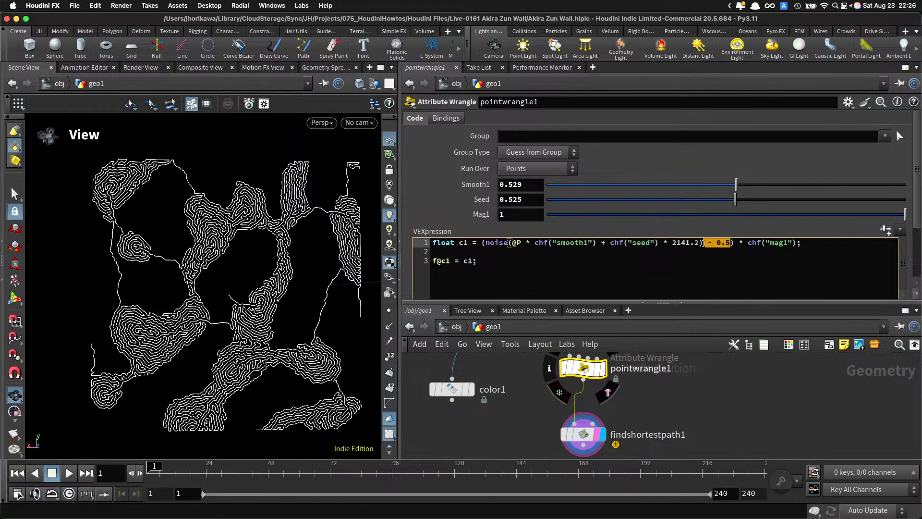
key("BackSpace")
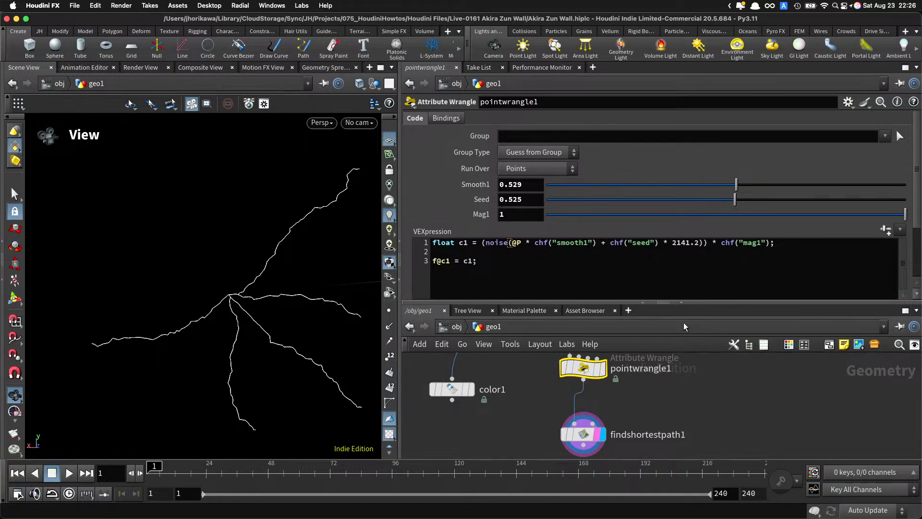
left_click_drag(712, 186, 822, 185)
middle_click_drag(628, 406, 649, 379)
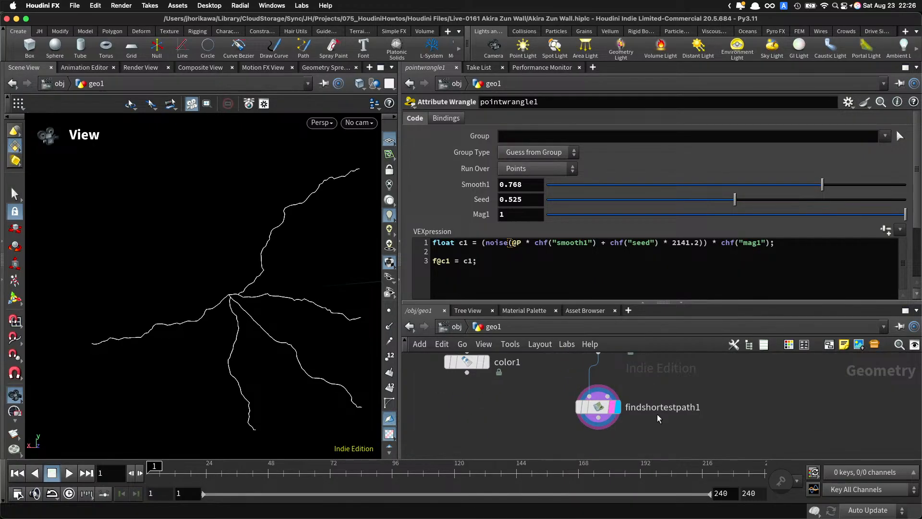
Step: Enable Consider Turning Costs and Angular Cost Attribute in findshortestpath1's path cost settings
middle_click_drag(657, 416, 651, 449)
left_click(596, 441)
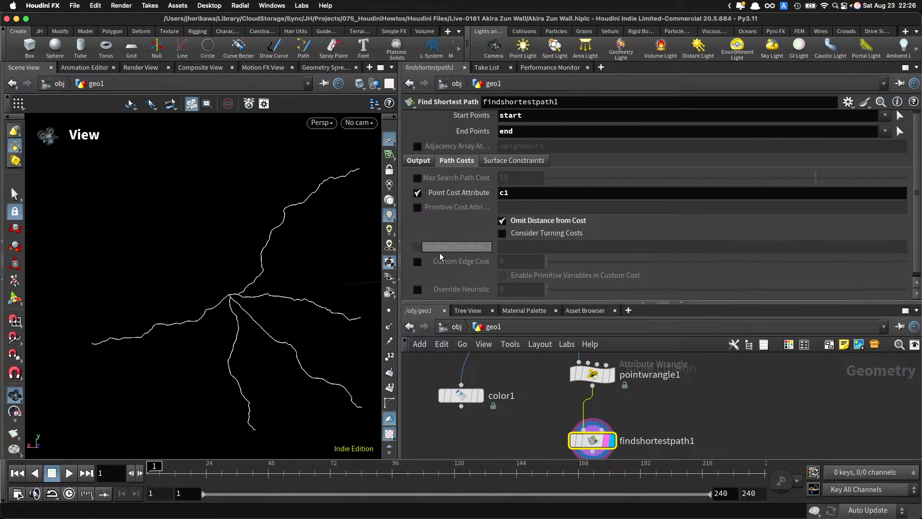
left_click(502, 234)
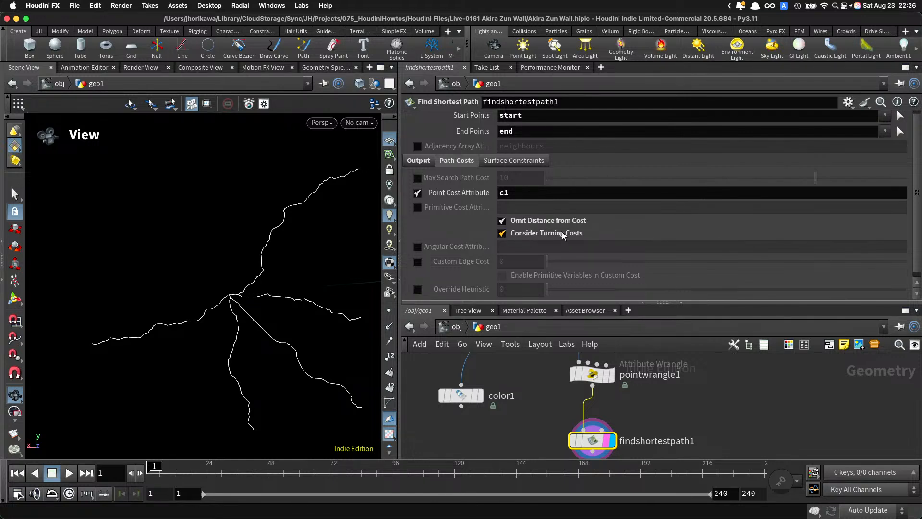
left_click(418, 246)
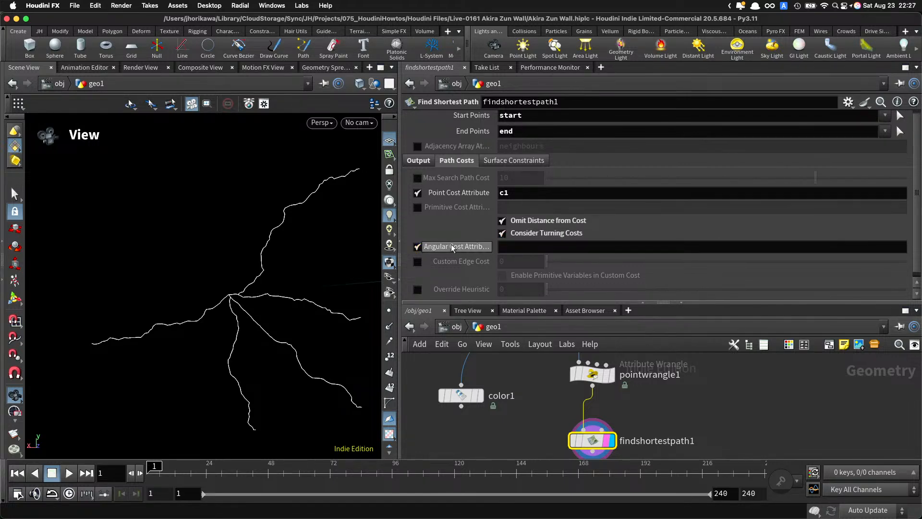
left_click(532, 251)
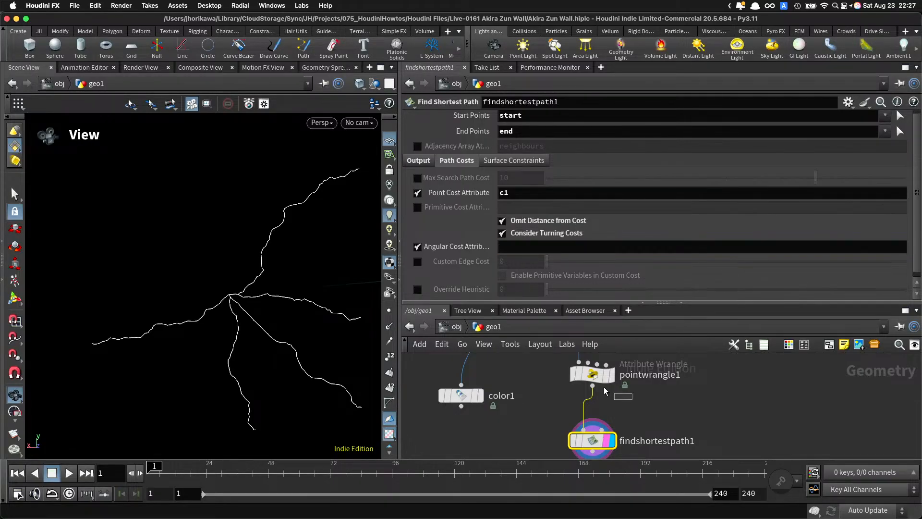
Step: Declare a float c2 below c1 in pointwrangle1's code, using a copy of c1's noise expression
left_click(596, 375)
left_click(797, 246)
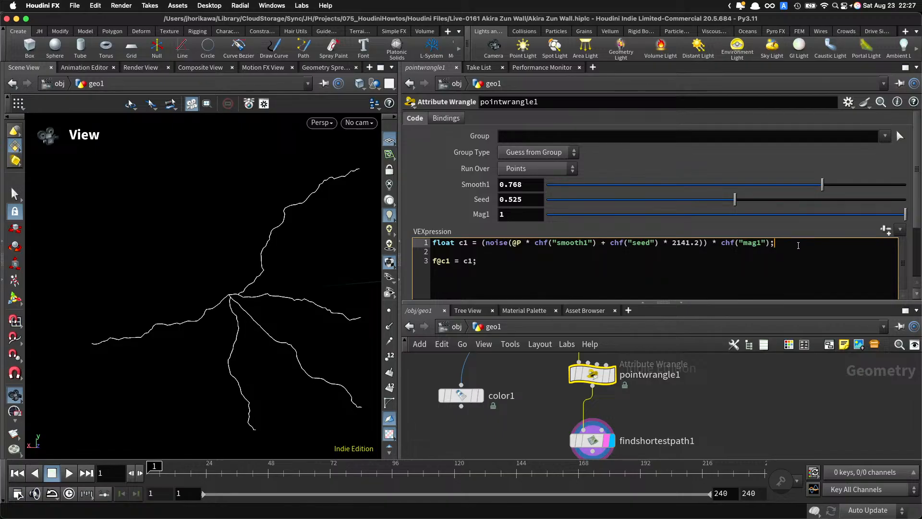
key("Return")
type("float c2 =")
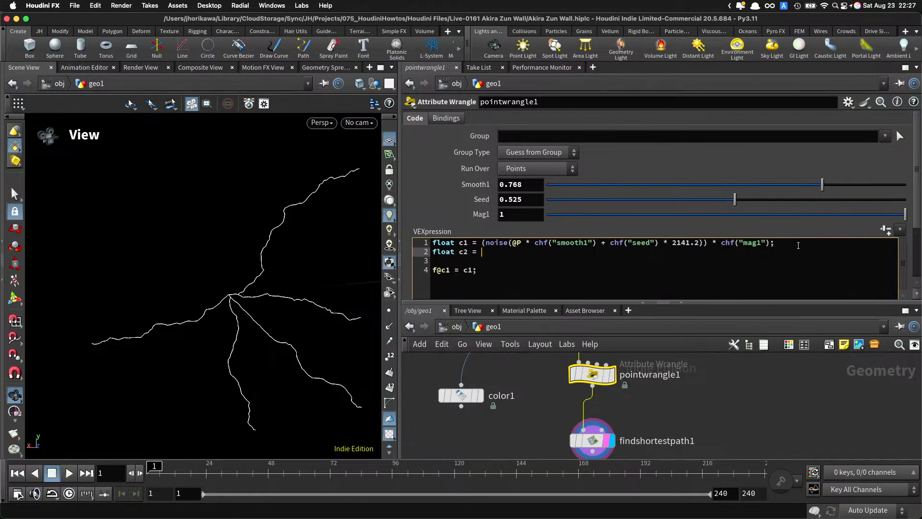
left_click_drag(798, 245, 477, 243)
key("ctrl+c")
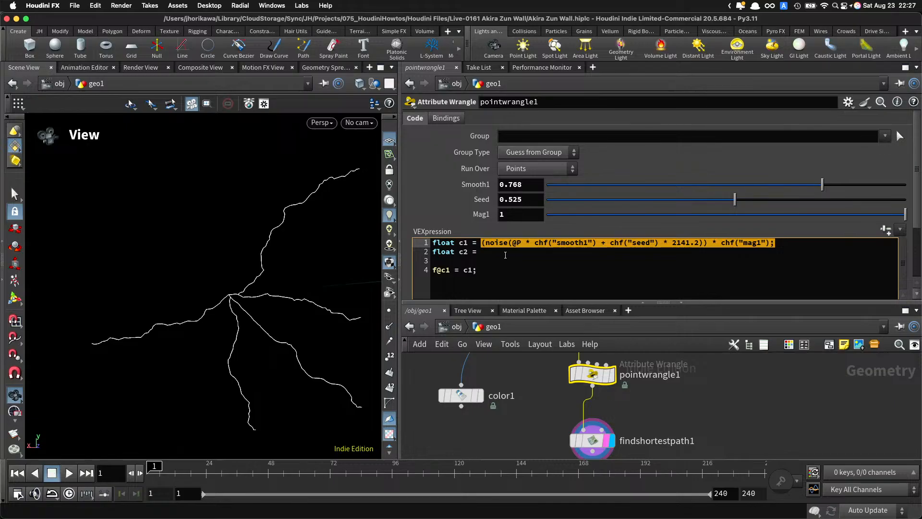
left_click(505, 255)
key("ctrl+v")
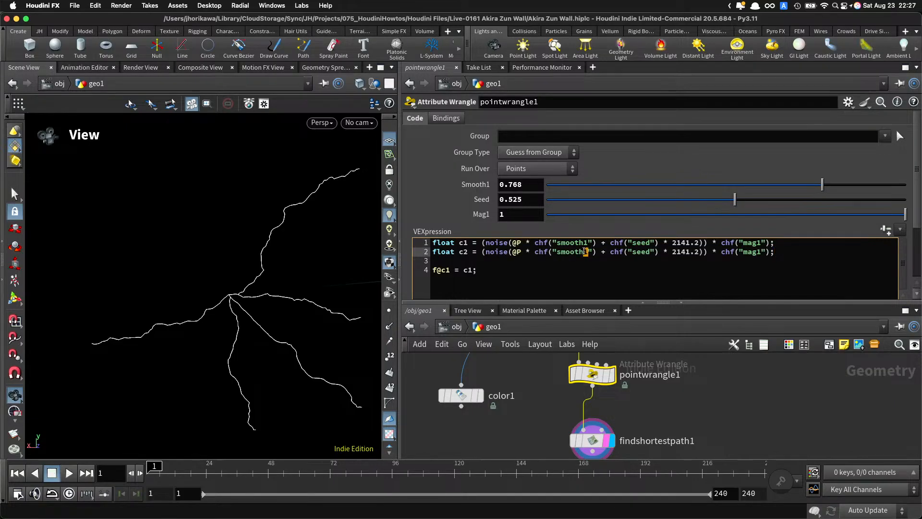
Step: Change the c2 line to use the smooth2 and mag2 channels with a seed multiplier of 3421.5
type("2")
double_click(682, 253)
type("23420")
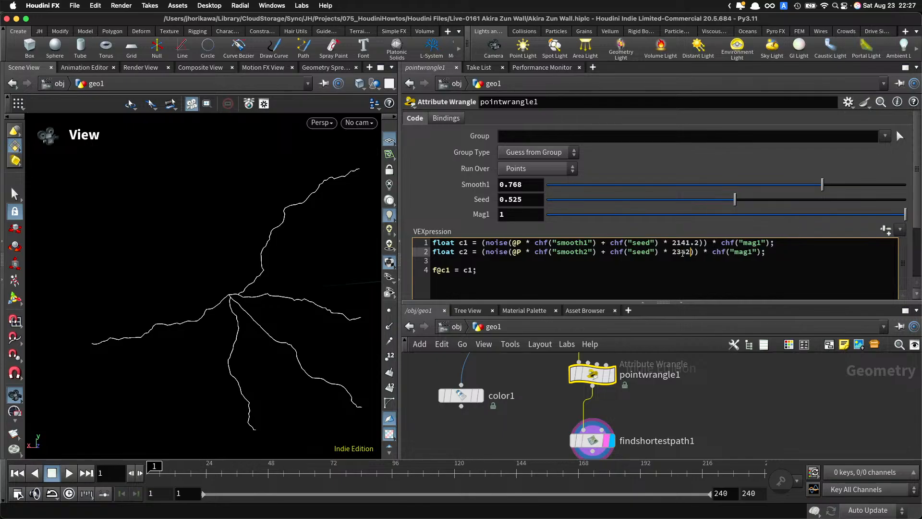
key("BackSpace")
key("BackSpace")
key("BackSpace")
key("BackSpace")
key("BackSpace")
type("3.4")
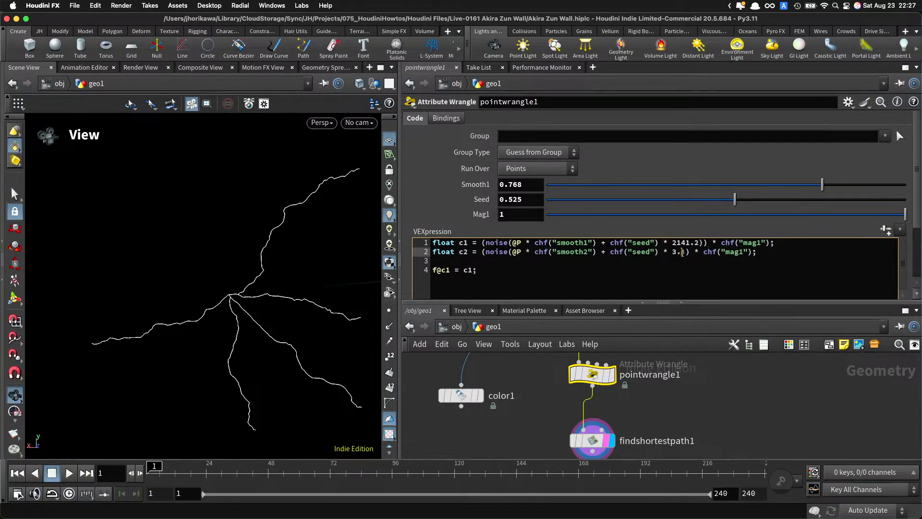
key("BackSpace")
key("BackSpace")
type("4.1.54")
key("BackSpace")
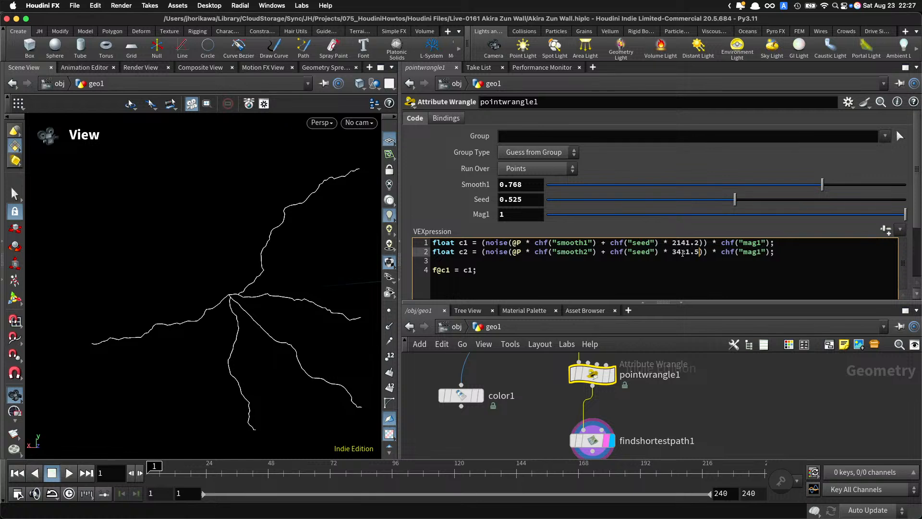
type("2")
left_click(714, 260)
Step: Add the line "f@c2 = c2;" below the c1 assignment in pointwrangle1's code to store c2 as a point attribute
left_click(702, 277)
key("Return")
type("f@c2 = c")
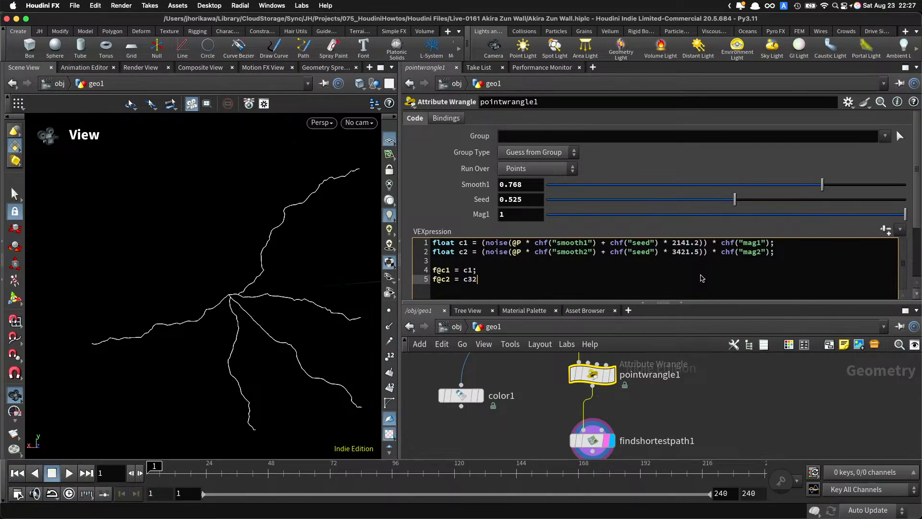
key("BackSpace")
key("BackSpace")
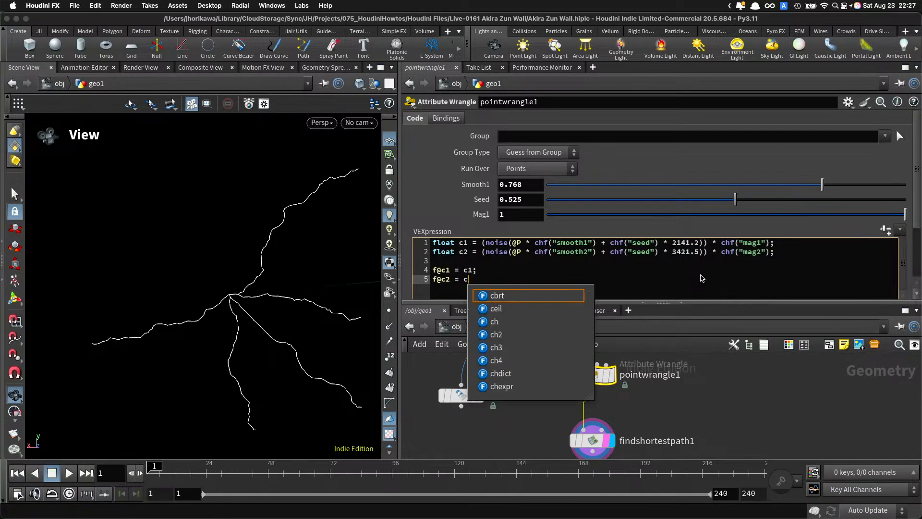
type("2;")
Step: Create the parameters for the new channels on pointwrangle1 and set Smooth2 to 0.216 and Mag2 to 0.412
left_click(886, 229)
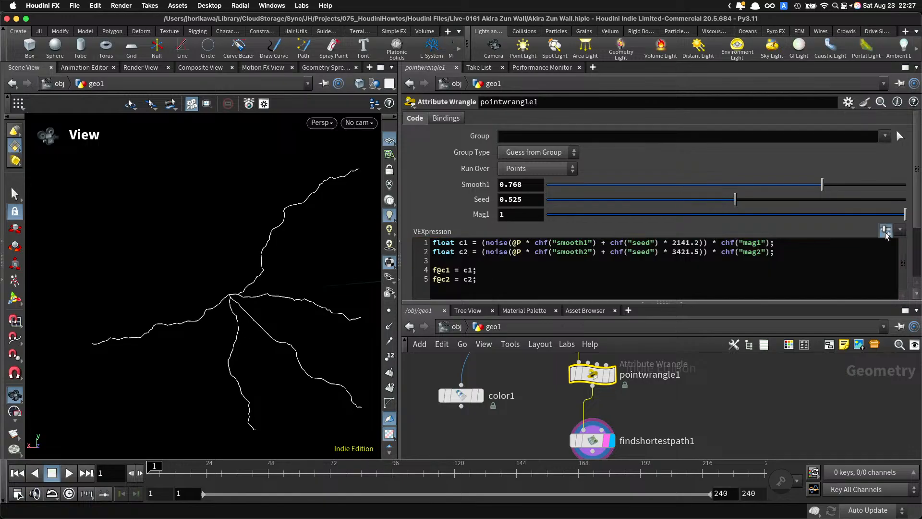
scroll(633, 240, "down", 2)
left_click_drag(588, 202, 695, 212)
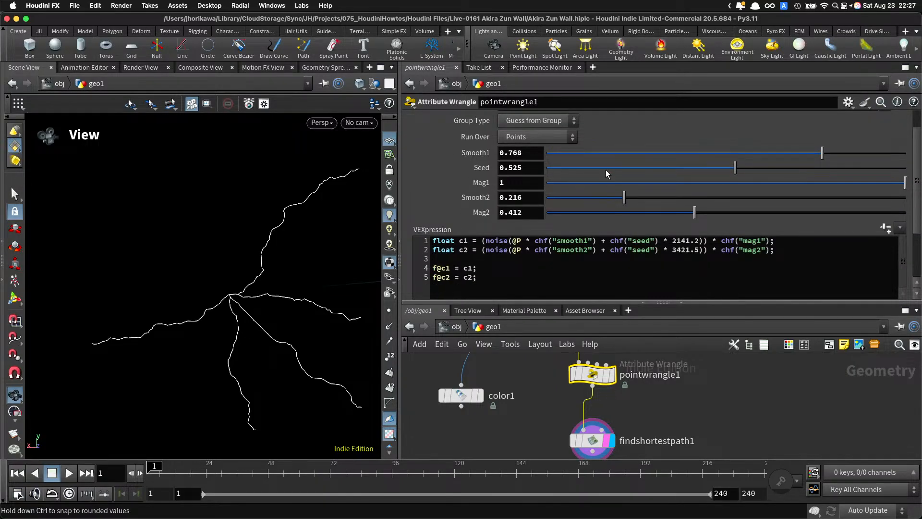
Step: Set pointwrangle1's Seed and Smooth1 to 0, and try Mag1 at 0 before restoring it to 1
left_click_drag(584, 168, 543, 167)
left_click_drag(587, 154, 534, 154)
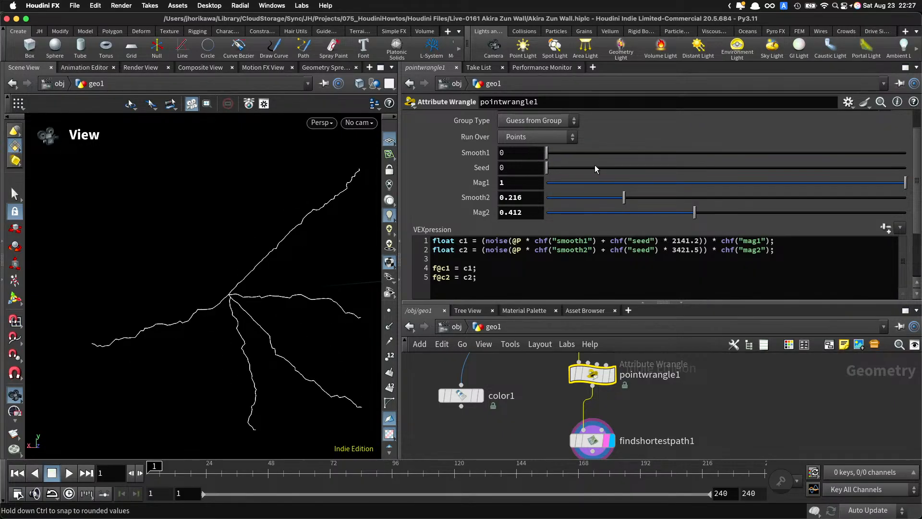
left_click_drag(552, 153, 407, 156)
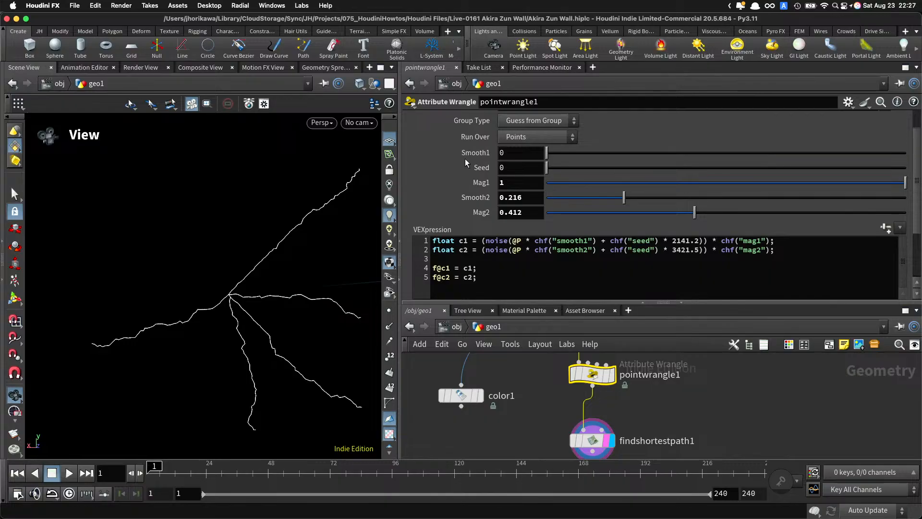
left_click_drag(571, 185, 512, 183)
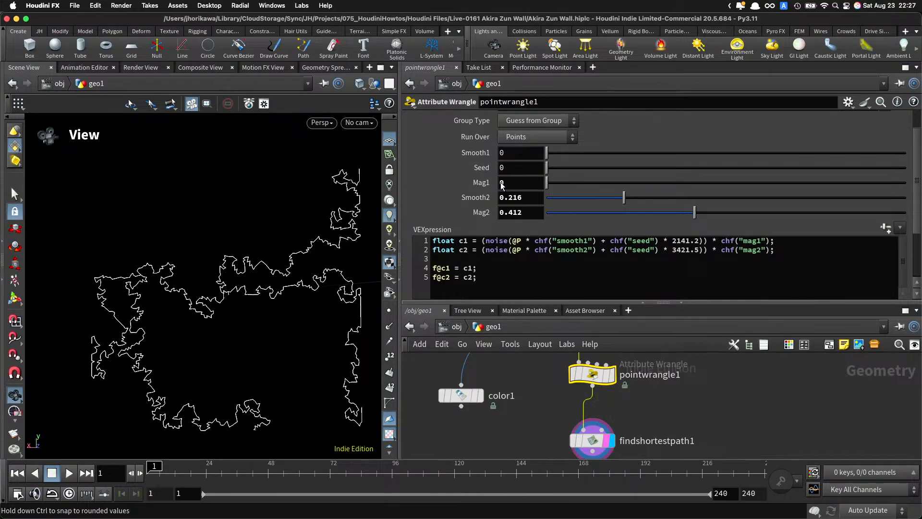
left_click_drag(638, 184, 902, 184)
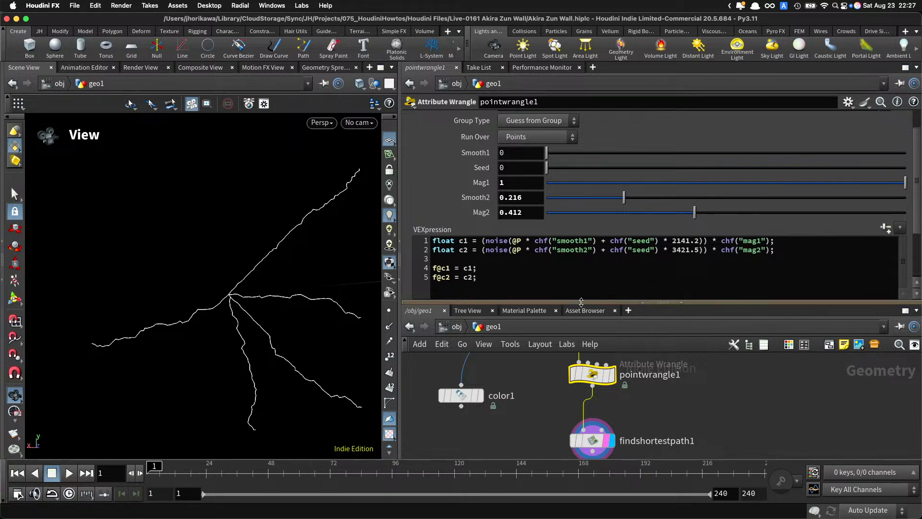
Step: Set findshortestpath1's Angular Cost Attribute to c2
scroll(592, 439, "down", 2)
left_click(592, 434)
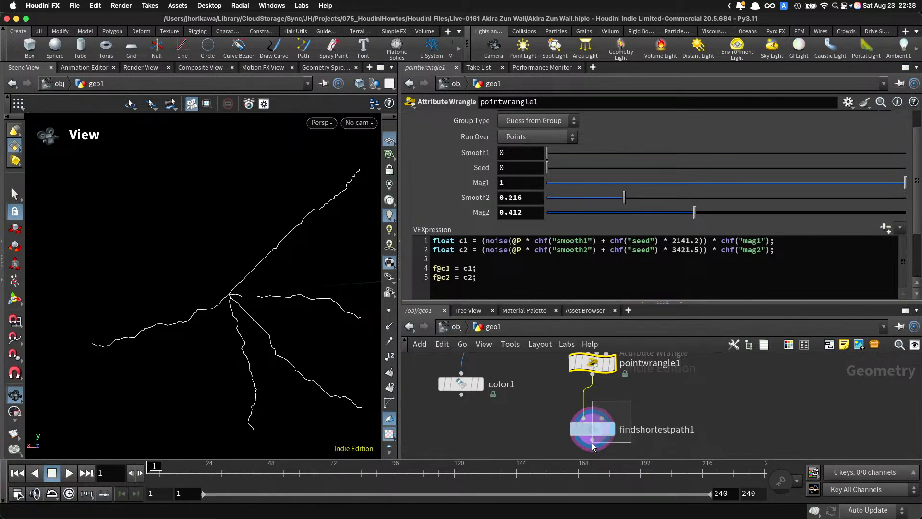
left_click(552, 248)
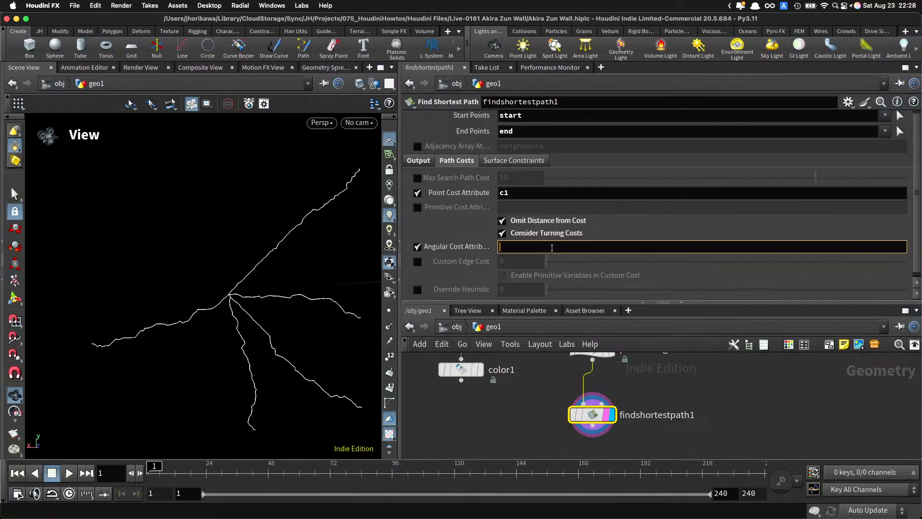
type("c2")
key("Return")
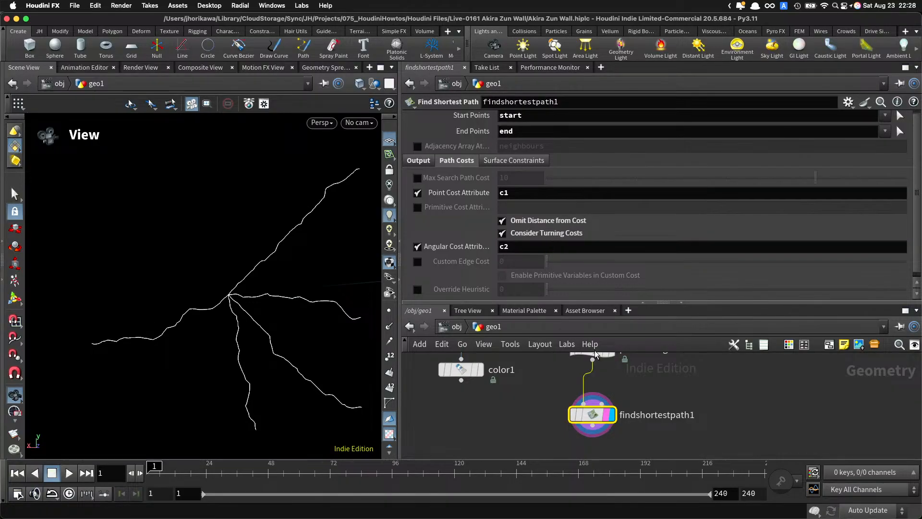
Step: Raise pointwrangle1's Smooth2 to 24.2 and Mag2 to 1
scroll(635, 369, "up", 2)
left_click(598, 389)
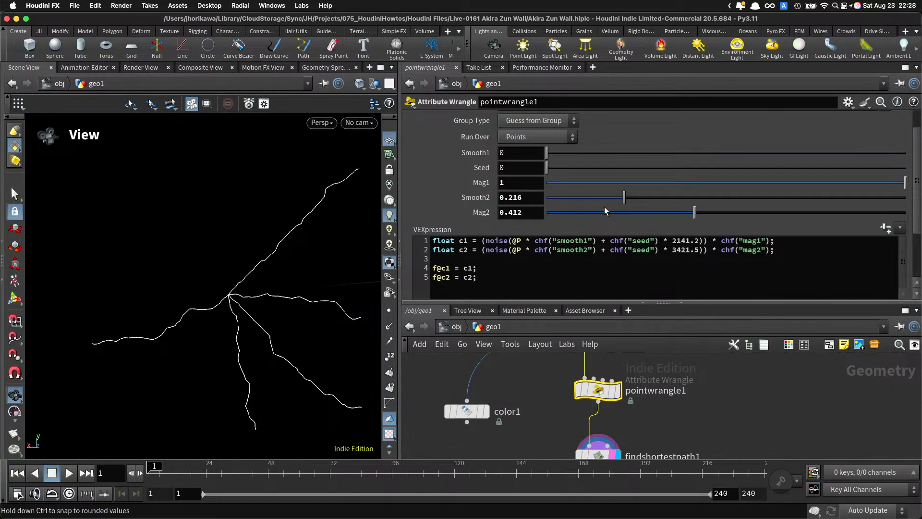
left_click_drag(600, 198, 903, 197)
middle_click_drag(530, 198, 567, 200)
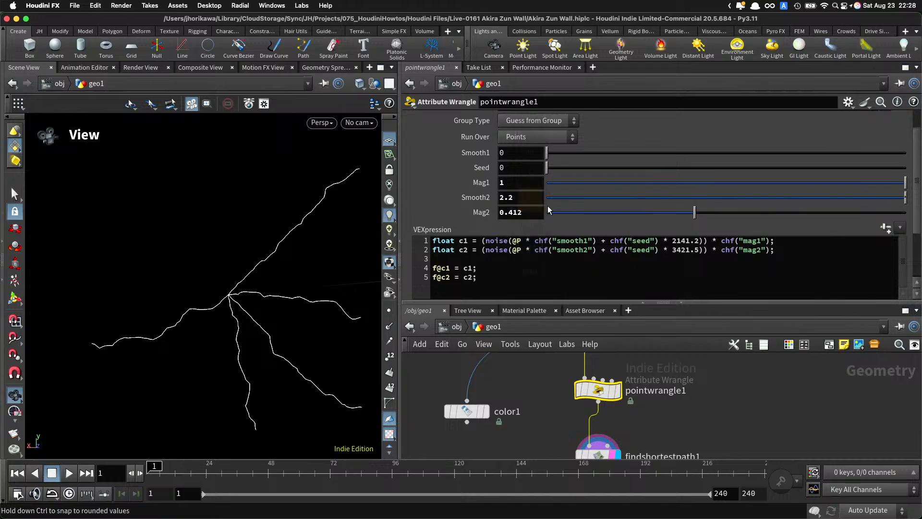
left_click_drag(548, 209, 558, 209)
left_click_drag(635, 212, 897, 211)
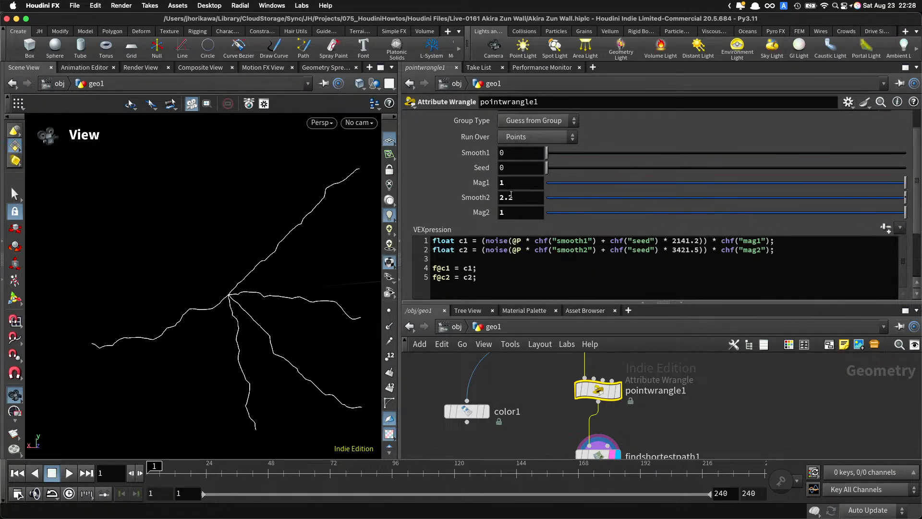
middle_click_drag(510, 168, 681, 177)
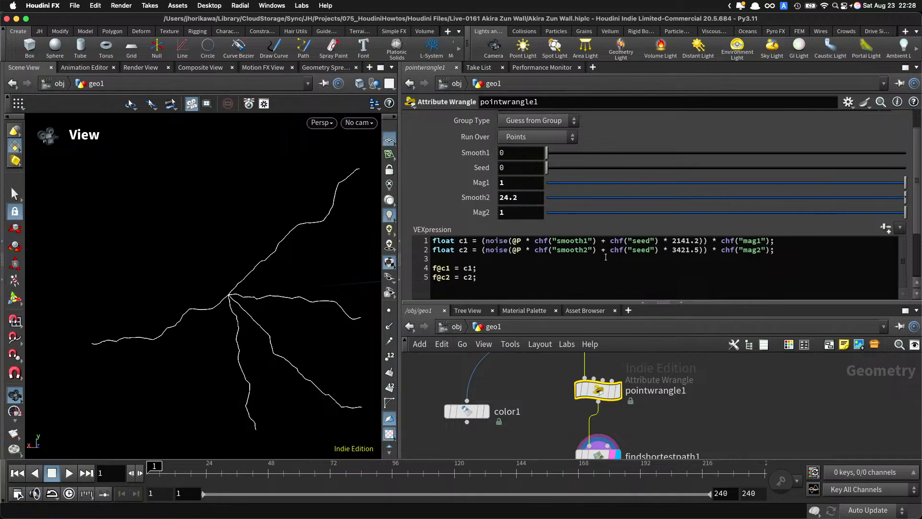
Step: Add a "- 0.5" offset to the noise in pointwrangle1's c2 expression and set Smooth2 to 0.34
left_click(705, 251)
type("- 0.5")
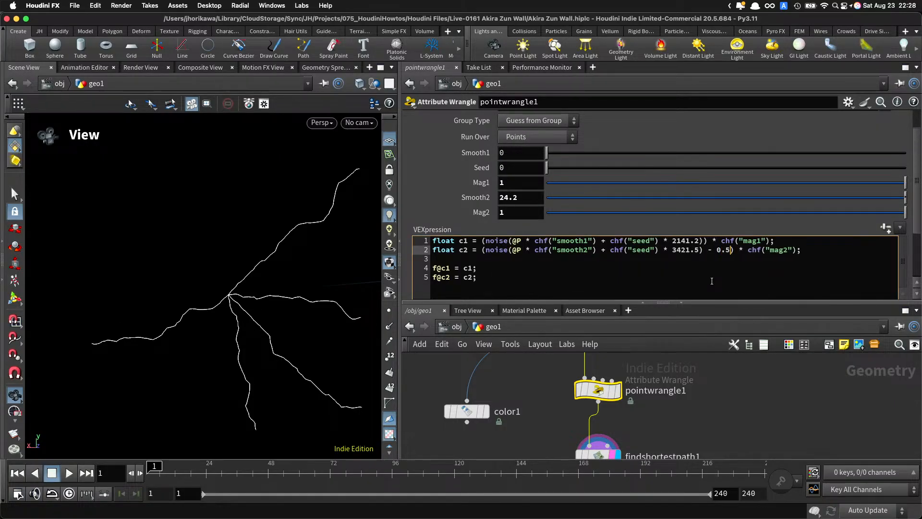
left_click(731, 396)
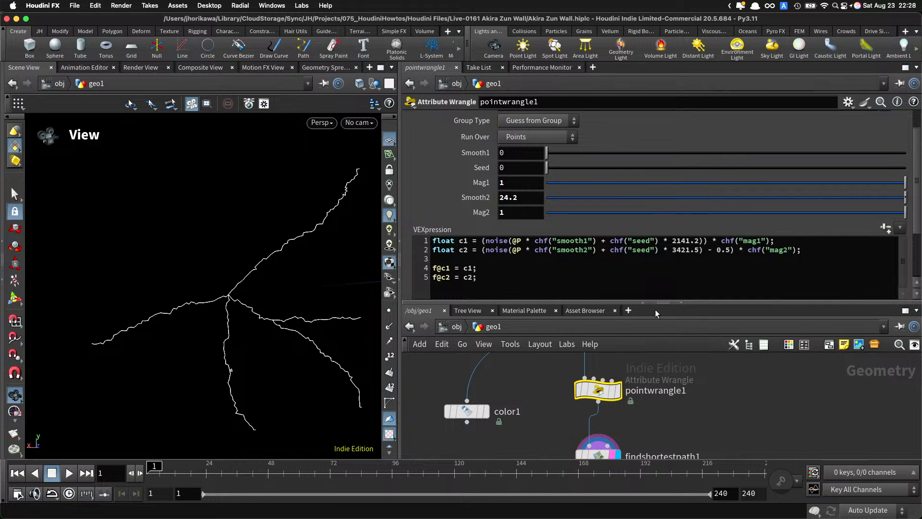
left_click_drag(710, 184, 906, 185)
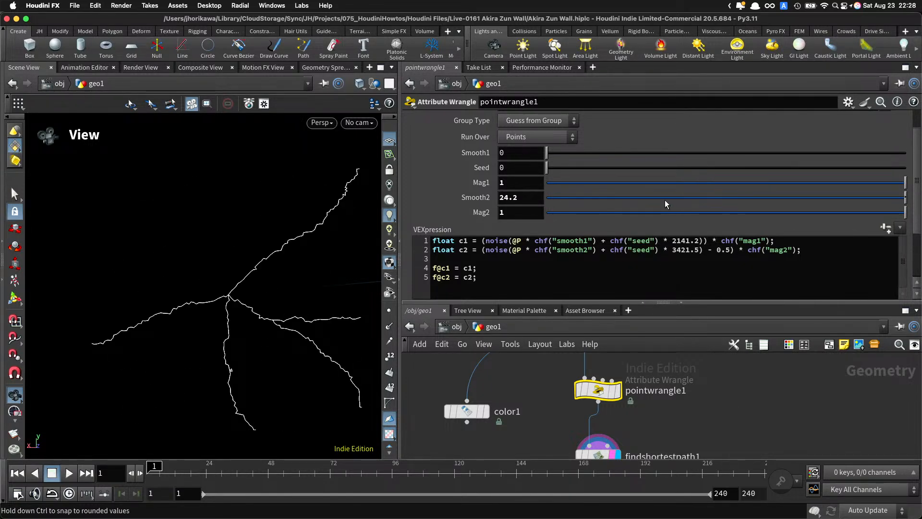
mouse_move(664, 200)
left_mouse_down()
mouse_move(625, 201)
mouse_move(742, 204)
mouse_move(670, 211)
left_mouse_up()
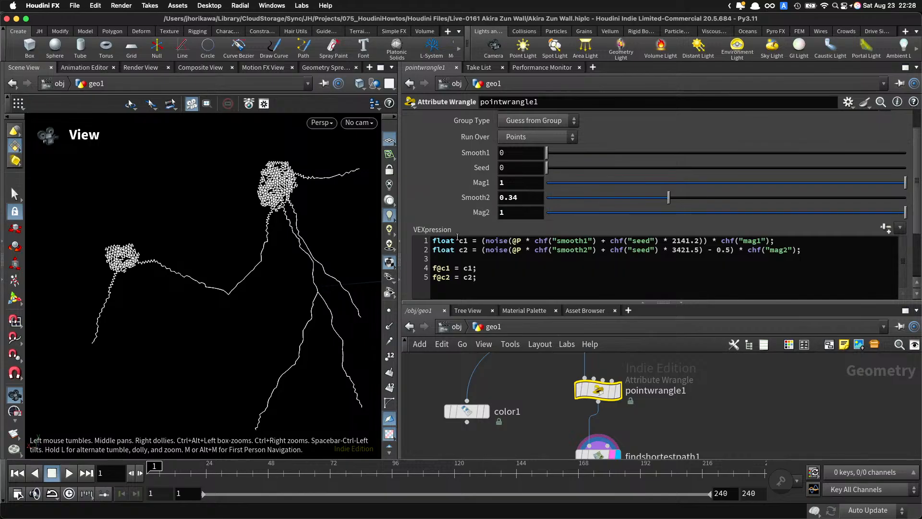
Step: Remove the "- 0.5" offset from the c2 noise expression in pointwrangle1
left_click(727, 250)
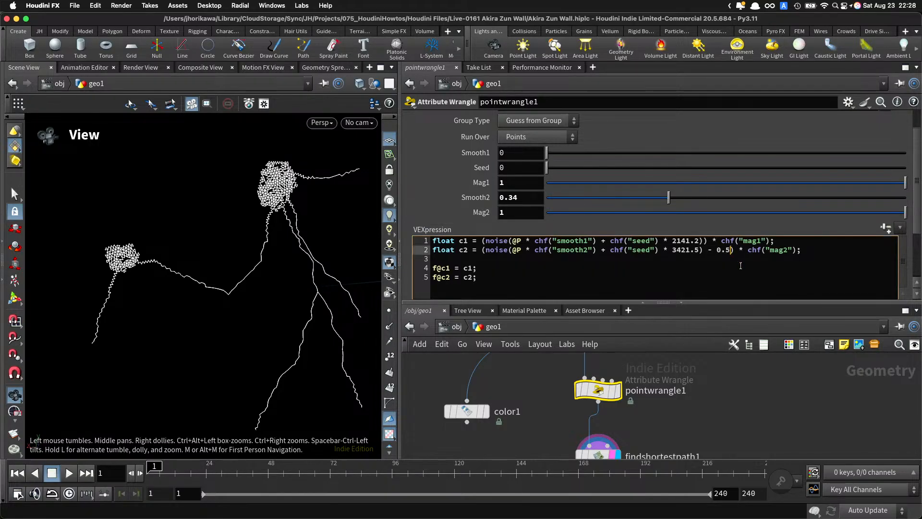
key("BackSpace")
key("BackSpace")
key("BackSpace")
key("BackSpace")
key("BackSpace")
key("BackSpace")
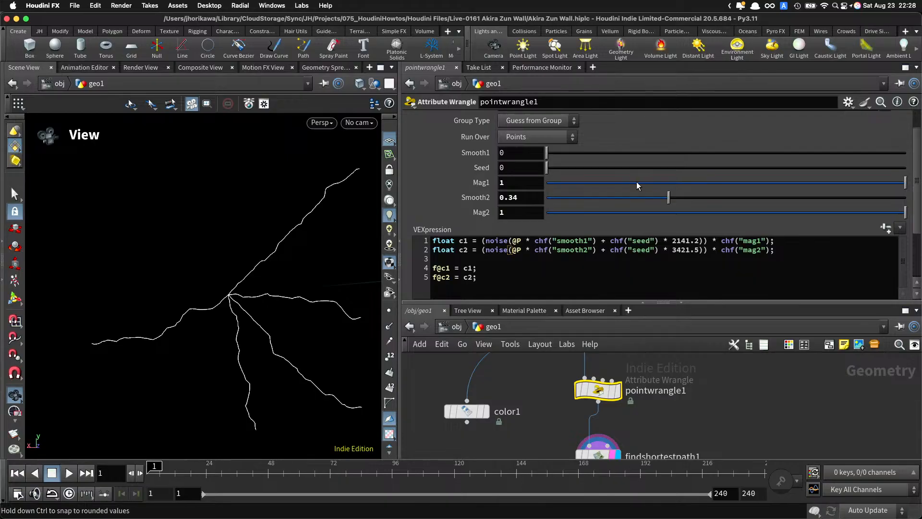
Step: Try noise settings of Smooth1 1, Seed about 0.473, Smooth2 about 0.315 and Mag2 1 on pointwrangle1
left_click_drag(648, 210, 906, 212)
left_click_drag(668, 198, 910, 184)
left_click_drag(560, 172, 675, 168)
left_click_drag(622, 152, 906, 154)
left_click_drag(680, 171, 721, 171)
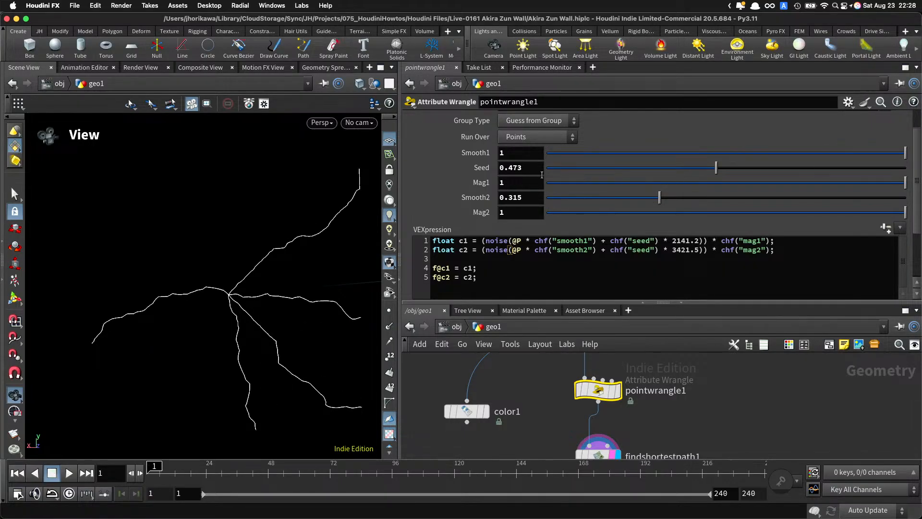
Step: Adjust the cost noise to Smooth1 5.9, Mag1 5.7, Smooth2 about 0.463 and Seed about 0.355
middle_click_drag(527, 153, 672, 153)
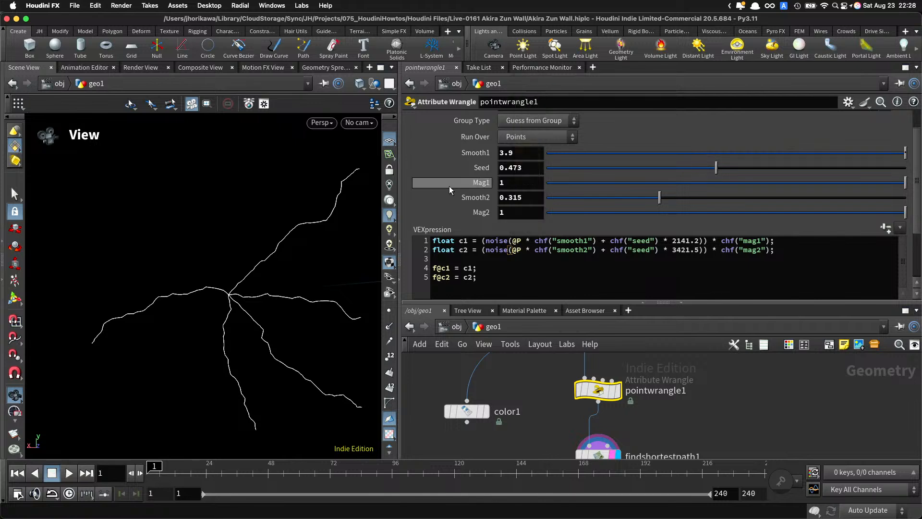
middle_click_drag(521, 183, 810, 195)
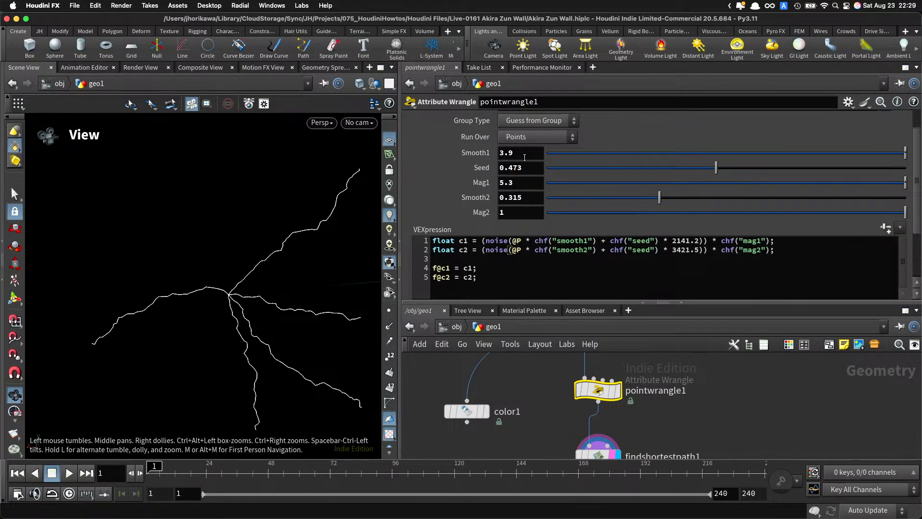
middle_click_drag(525, 155, 638, 150)
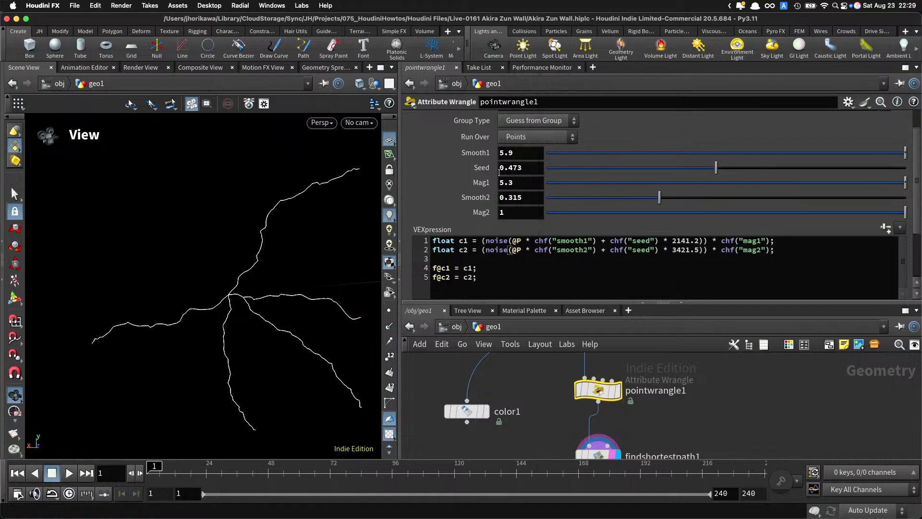
middle_click_drag(518, 183, 552, 180)
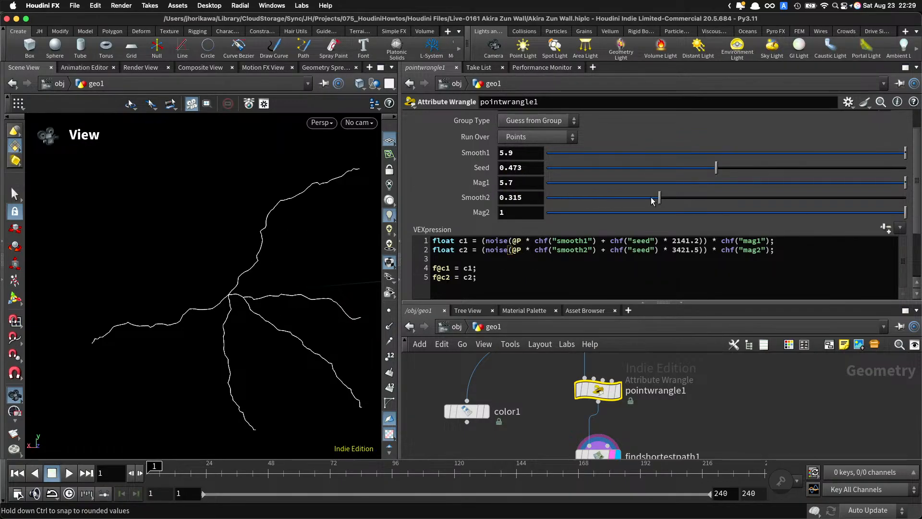
left_click_drag(659, 197, 713, 200)
left_click_drag(713, 175, 675, 176)
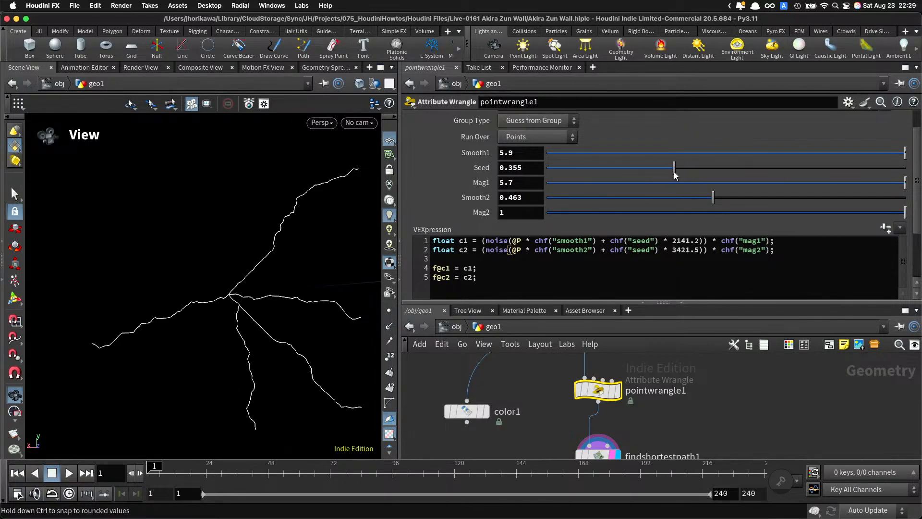
Step: Subtract 0.5 from the c1 noise and set Seed to about 0.44 and Smooth1 to about 0.558
left_click(702, 241)
type("- 0.5")
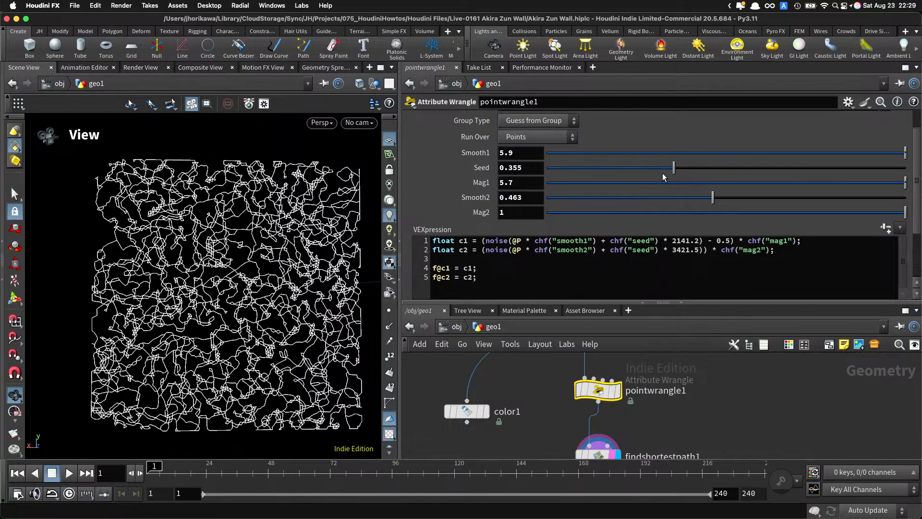
left_click_drag(674, 168, 746, 153)
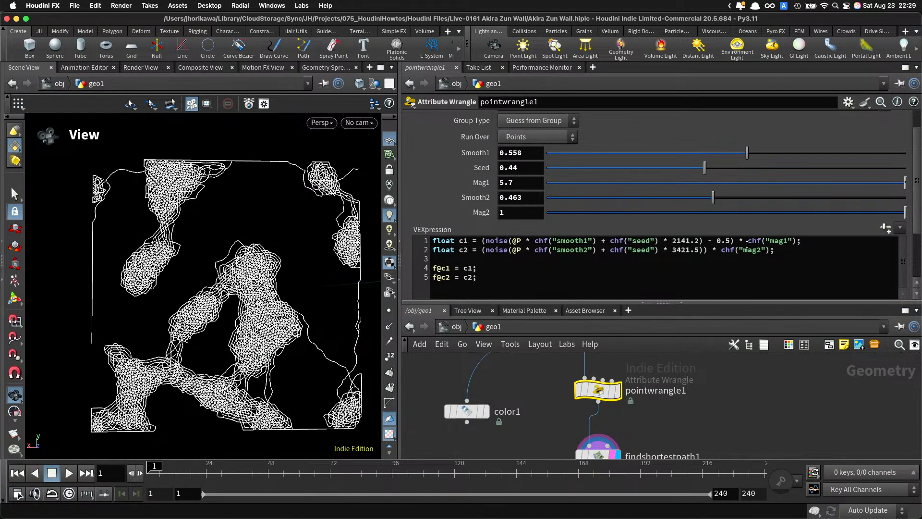
Step: Delete the "- 0.5" offset from the c1 noise expression and apply the code
left_click(726, 241)
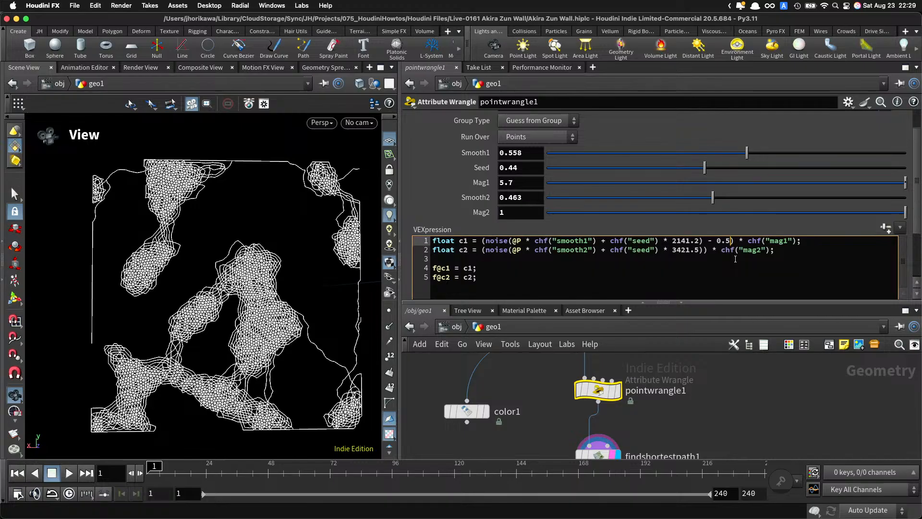
key("BackSpace")
key("BackSpace")
key("BackSpace")
key("BackSpace")
key("BackSpace")
key("BackSpace")
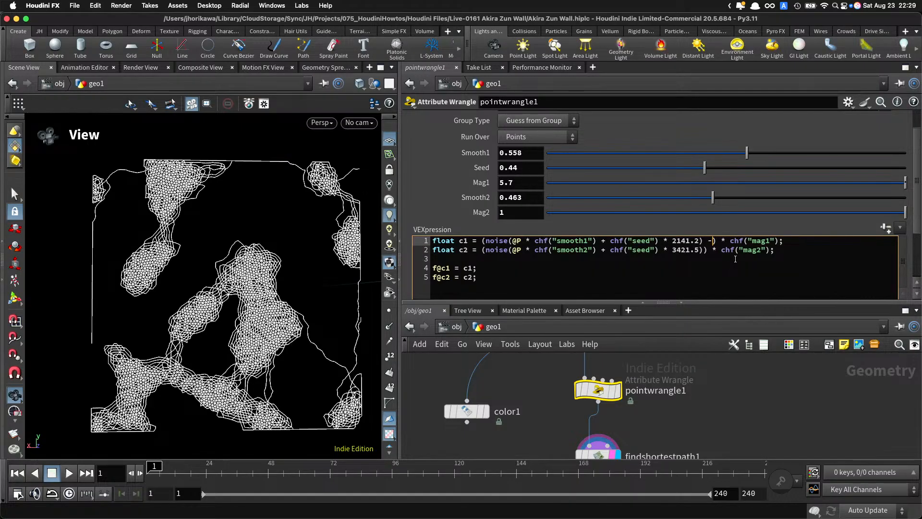
left_click(726, 384)
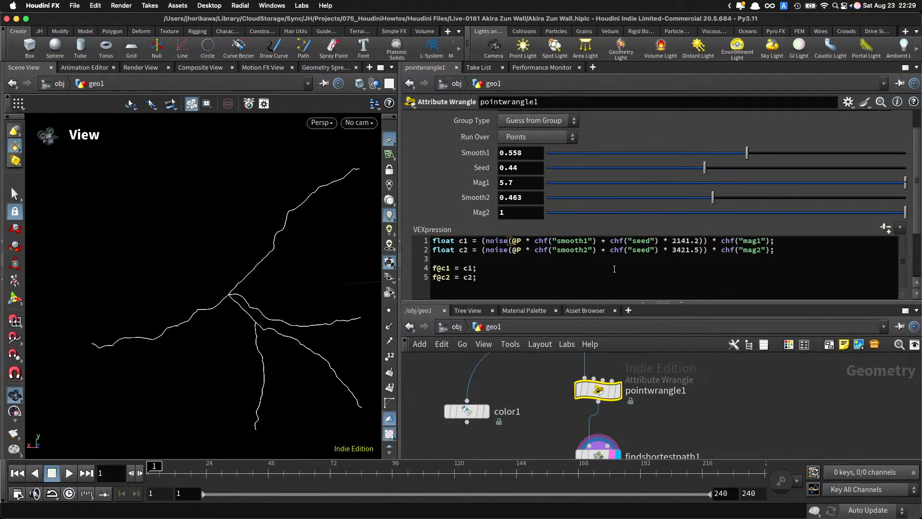
Step: Set Smooth2 to about 0.554 and Seed to about 0.407, and check the branching paths from an angle
left_click_drag(713, 197, 745, 195)
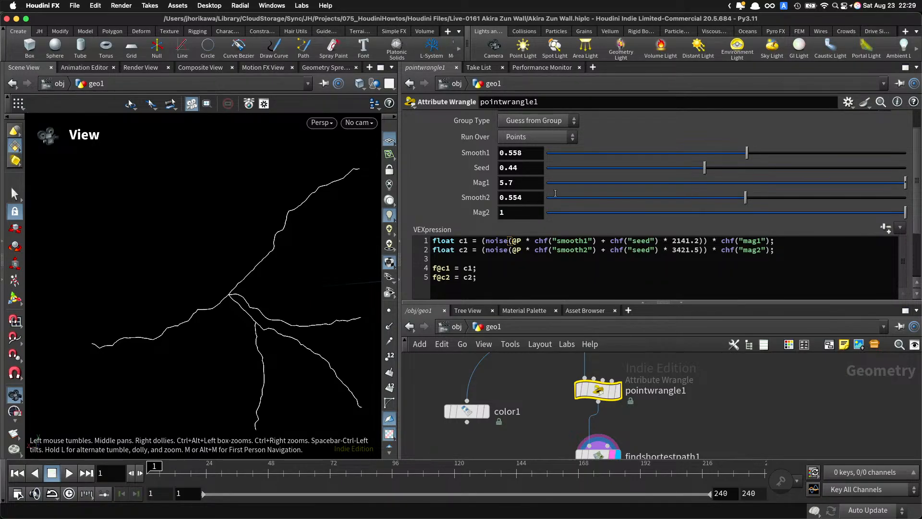
mouse_move(704, 167)
left_mouse_down()
mouse_move(647, 168)
mouse_move(693, 167)
left_mouse_up()
left_click_drag(261, 232, 290, 225)
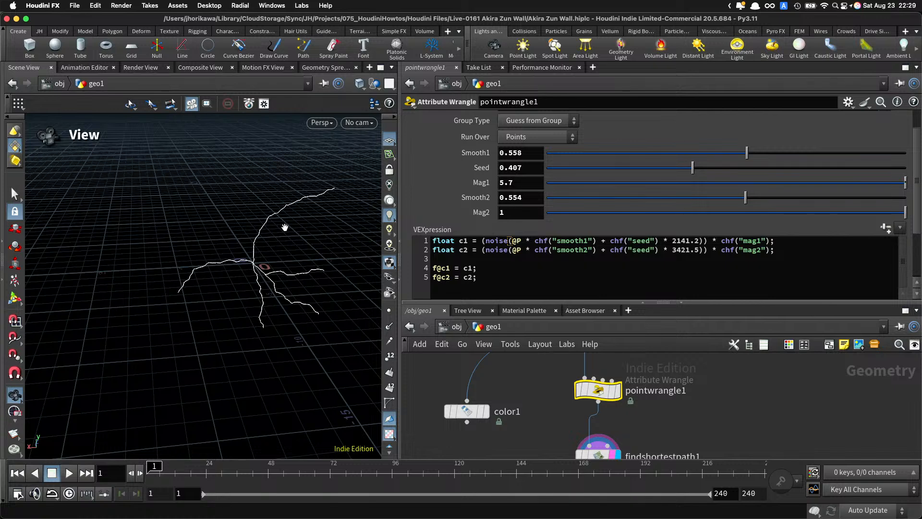
left_click_drag(263, 224, 257, 262)
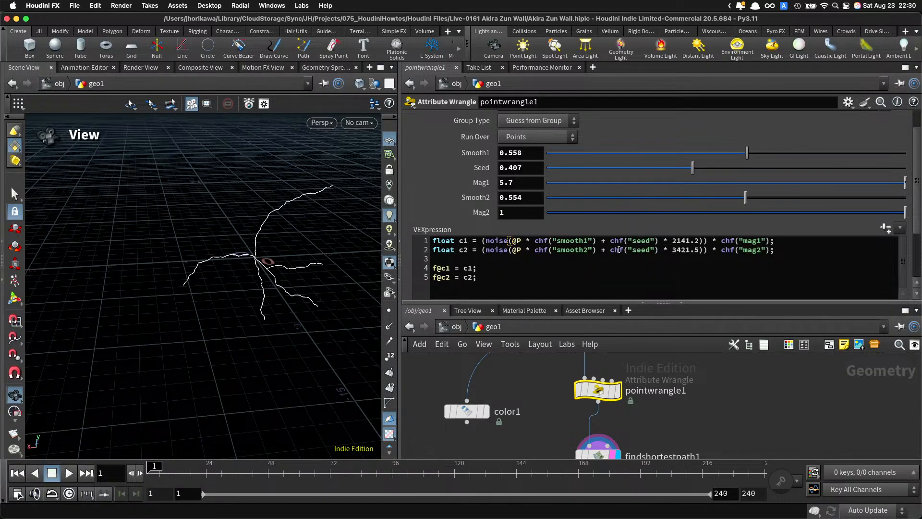
left_click_drag(241, 277, 226, 270)
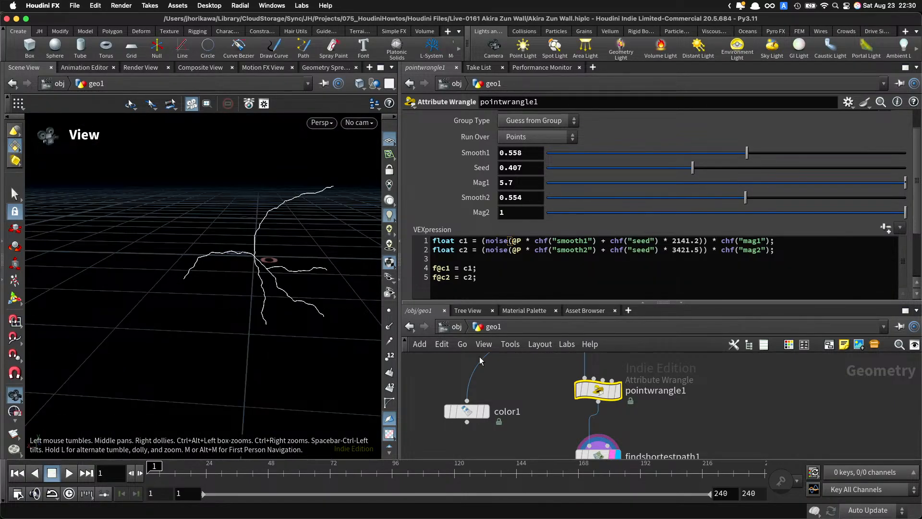
Step: Enlarge the network area and move the start_point, end, pointwrangle1 and findshortestpath1 nodes together, farther from color1
left_click_drag(575, 303, 576, 258)
scroll(580, 319, "down", 2)
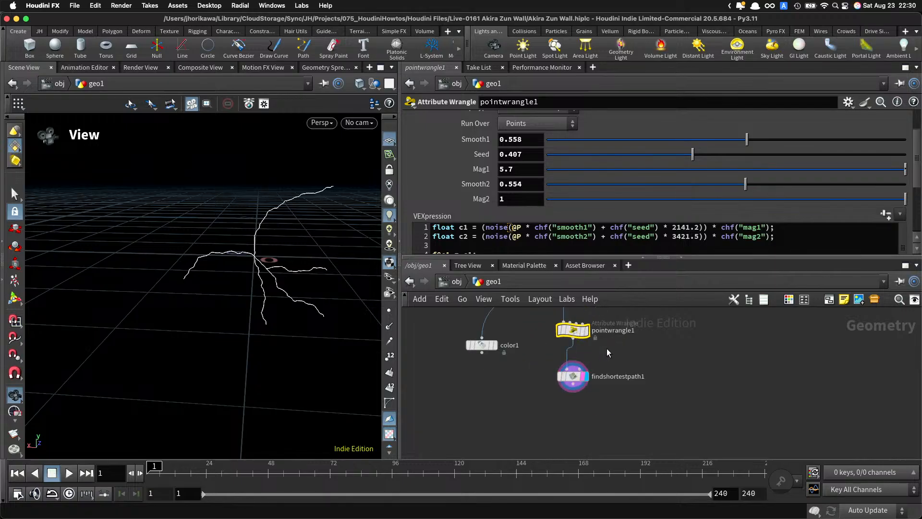
middle_click_drag(607, 348, 589, 385)
scroll(588, 385, "down", 3)
left_click_drag(614, 433, 555, 323)
middle_click_drag(600, 323, 605, 373)
mouse_move(577, 371)
left_mouse_down()
mouse_move(598, 385)
mouse_move(587, 378)
left_mouse_up()
scroll(623, 395, "down", 2)
middle_click_drag(622, 395, 608, 330)
scroll(608, 339, "up", 1)
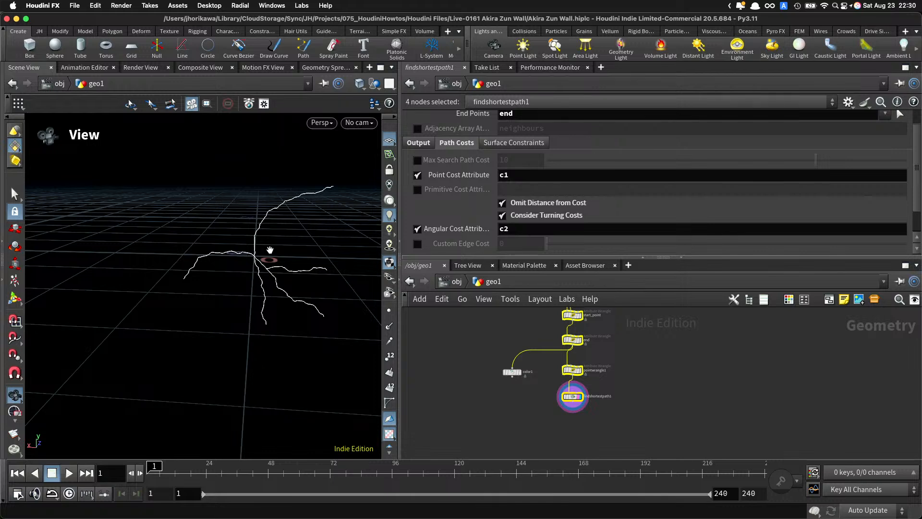
left_click(518, 339)
scroll(512, 371, "up", 2)
scroll(586, 388, "down", 2)
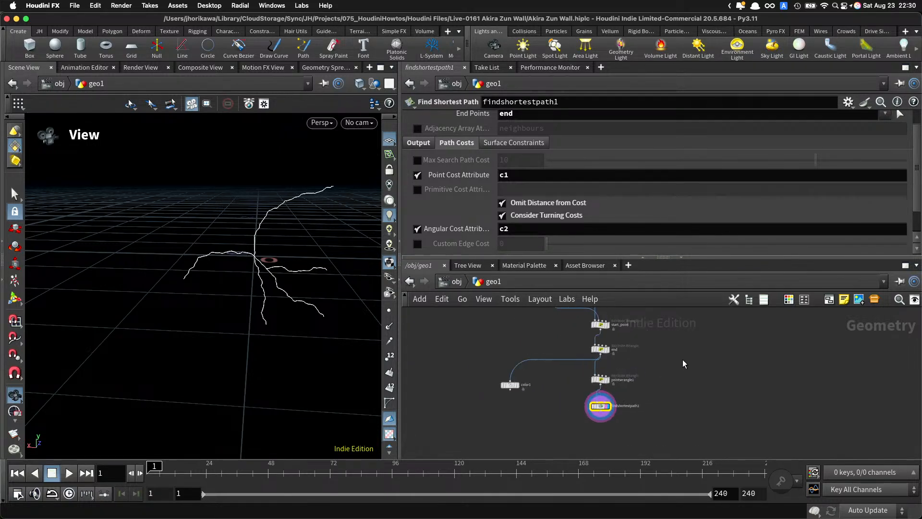
Step: Add a For-Each Number loop beside the shortest-path node chain
key("Tab")
type("fo")
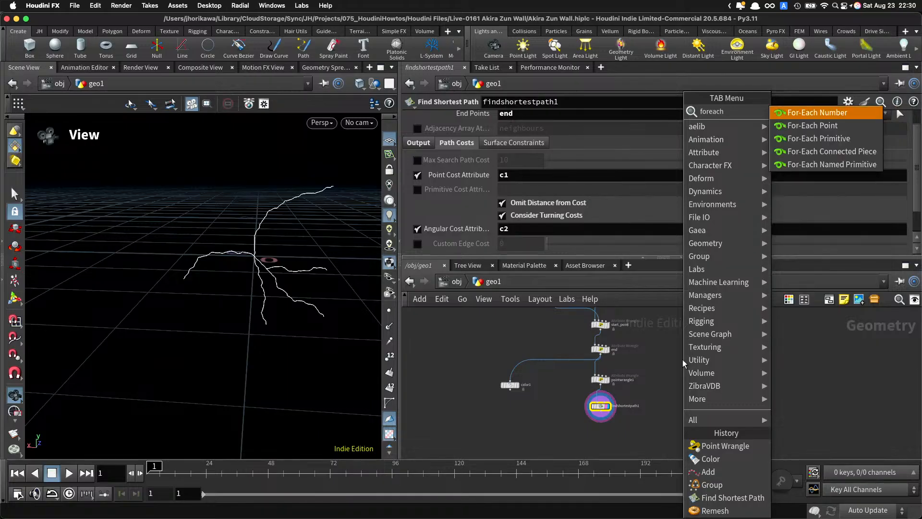
key("Return")
left_click(658, 350)
left_click(674, 380)
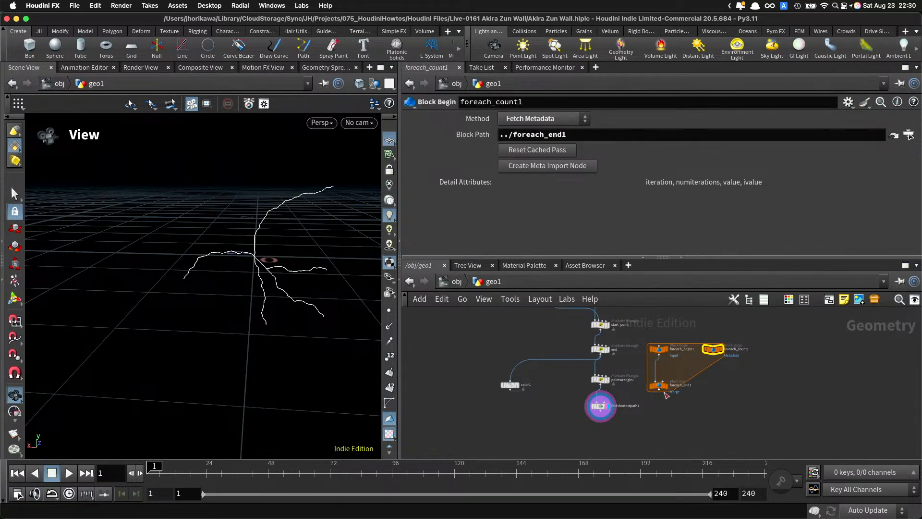
Step: Move foreach_end1 farther below foreach_begin1 to make room for nodes inside the loop
left_click_drag(663, 388, 596, 318)
left_click_drag(599, 323, 647, 356)
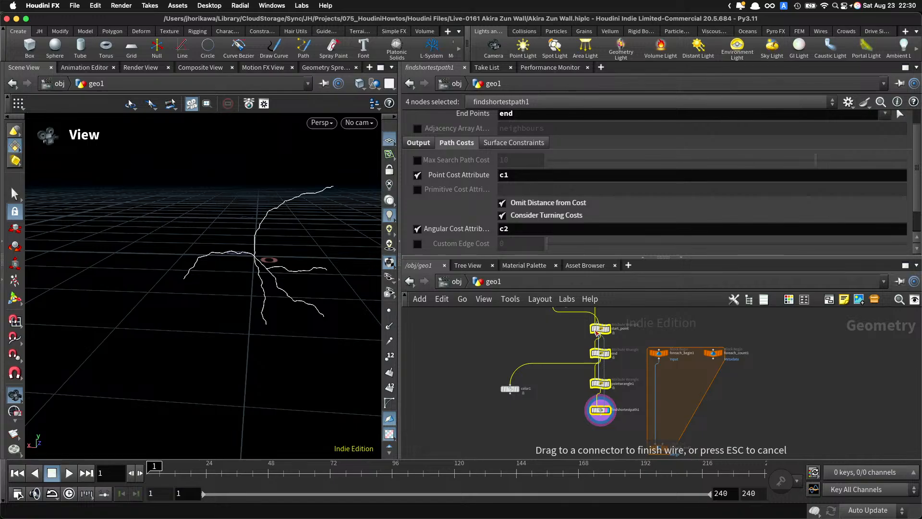
key("Escape")
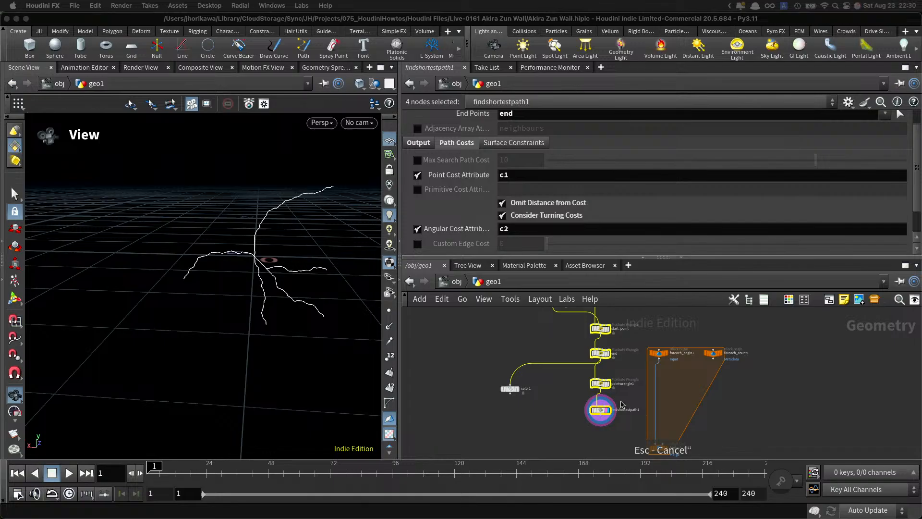
left_click(627, 372)
scroll(626, 364, "up", 2)
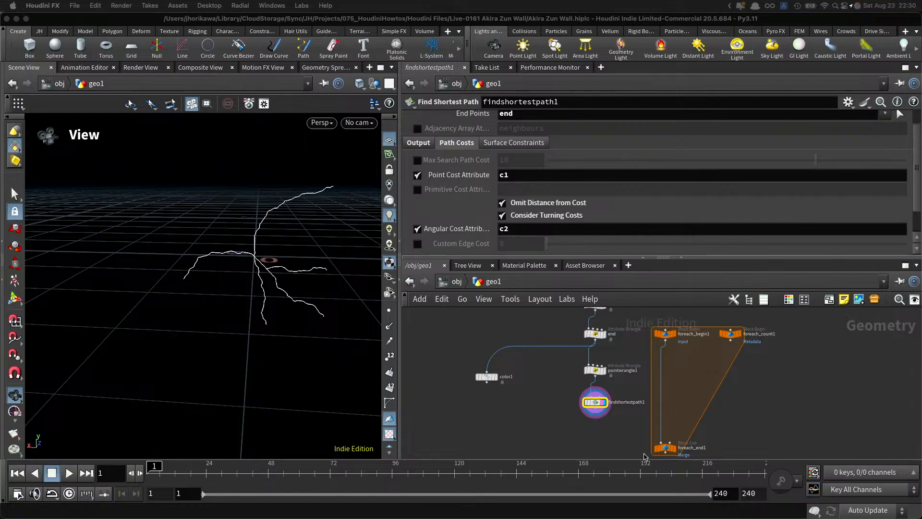
Step: Rename the pointwrangle1 node as cost
left_click(594, 371)
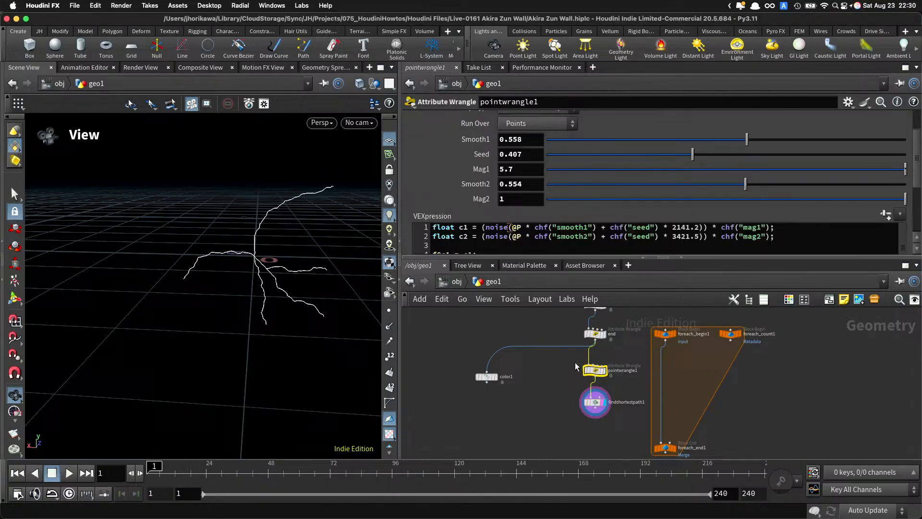
double_click(624, 370)
type("cost")
key("Return")
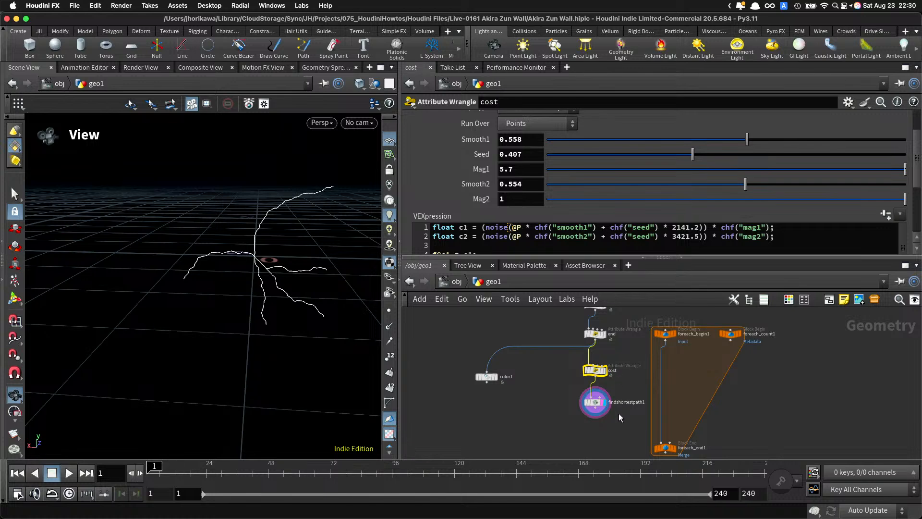
Step: Place the end, cost and findshortestpath1 nodes inside the loop, wired between foreach_begin1 and foreach_end1
left_click_drag(620, 419, 589, 327)
left_click_drag(607, 341, 677, 366)
scroll(705, 400, "down", 3)
left_click_drag(734, 433, 594, 394)
scroll(673, 368, "up", 3)
scroll(600, 361, "up", 1)
Step: Connect start_point's output to foreach_begin1 and display the result of foreach_end1
left_click(600, 361)
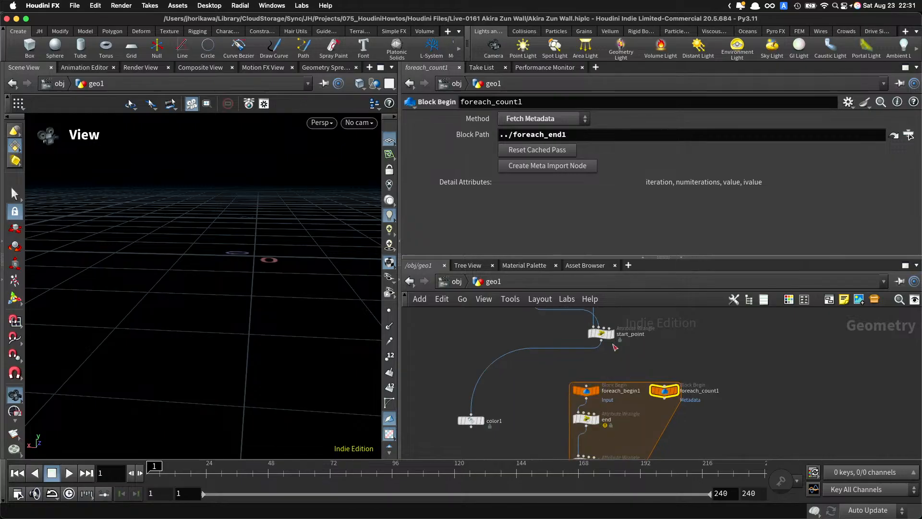
left_click_drag(598, 359, 587, 385)
middle_click_drag(626, 415, 627, 308)
scroll(615, 384, "up", 3)
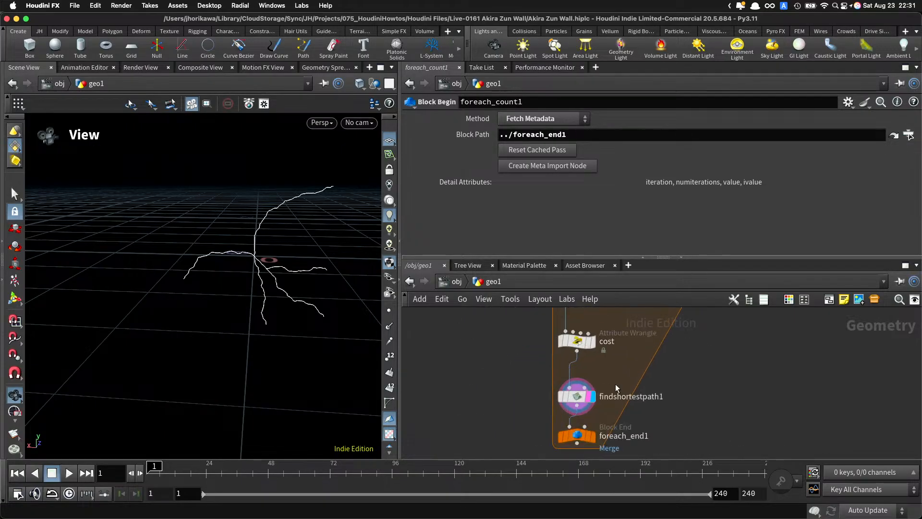
left_click(579, 435)
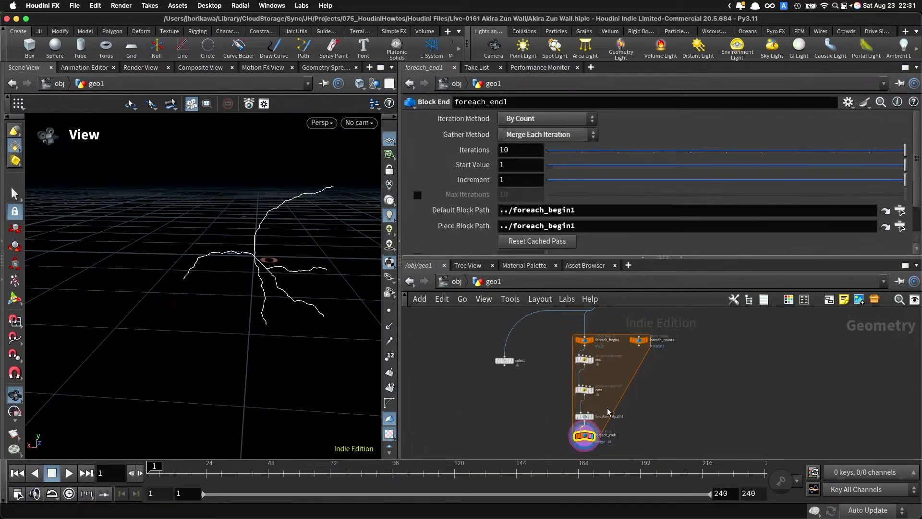
Step: Wire foreach_count1 into the second inputs of the end and cost wrangles, shifting cost aside for clearer wiring
scroll(606, 418, "down", 2)
scroll(606, 414, "up", 2)
left_click_drag(598, 370, 598, 381)
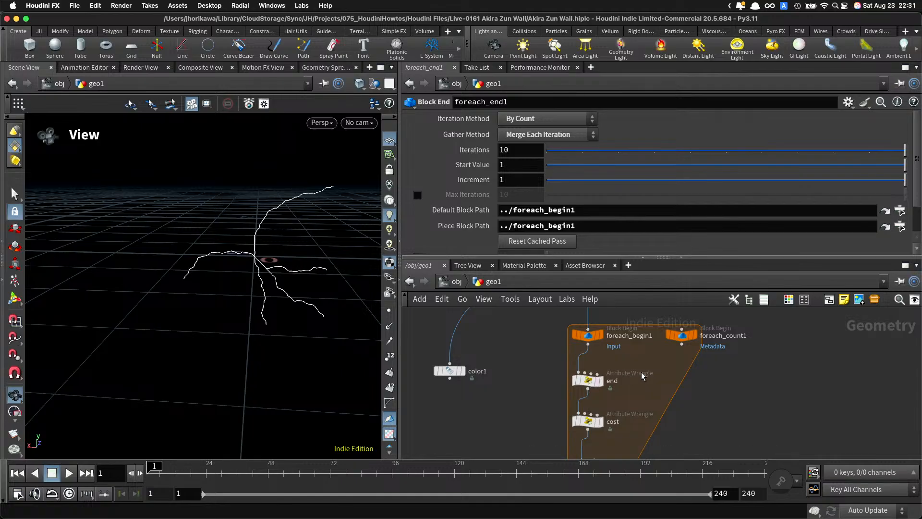
left_click_drag(682, 344, 592, 374)
left_click_drag(588, 421, 642, 423)
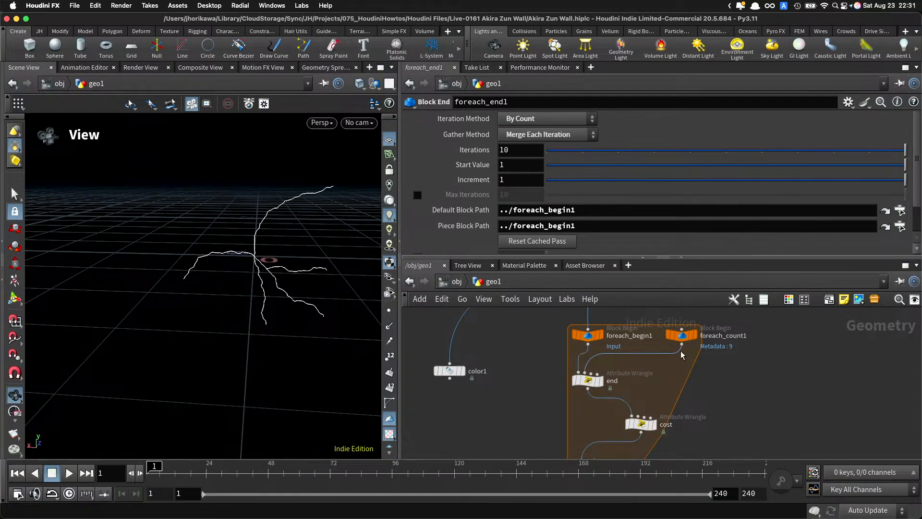
left_click_drag(682, 355, 638, 416)
left_click(680, 344)
Step: Add the line int ite = detail(1, "iteration"); below the num declaration in the end wrangle's VEX code
scroll(620, 398, "up", 3)
left_click(562, 369)
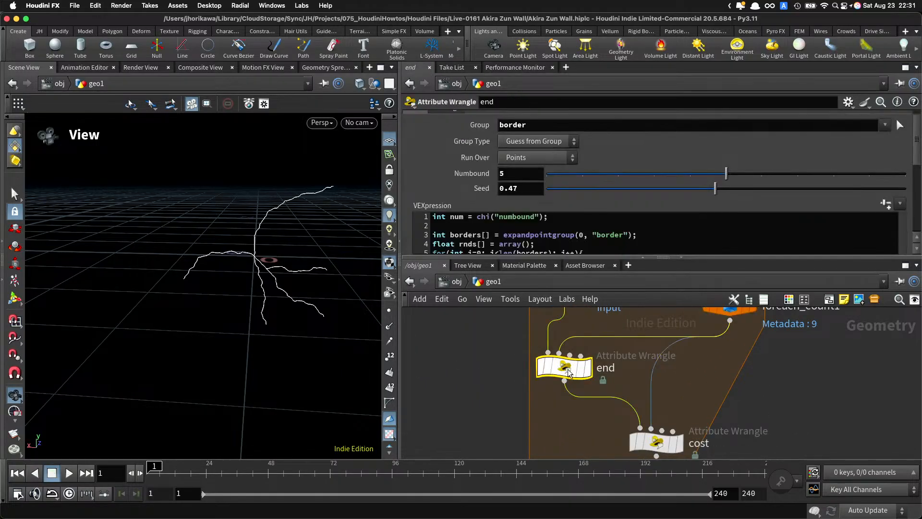
left_click_drag(663, 258, 663, 327)
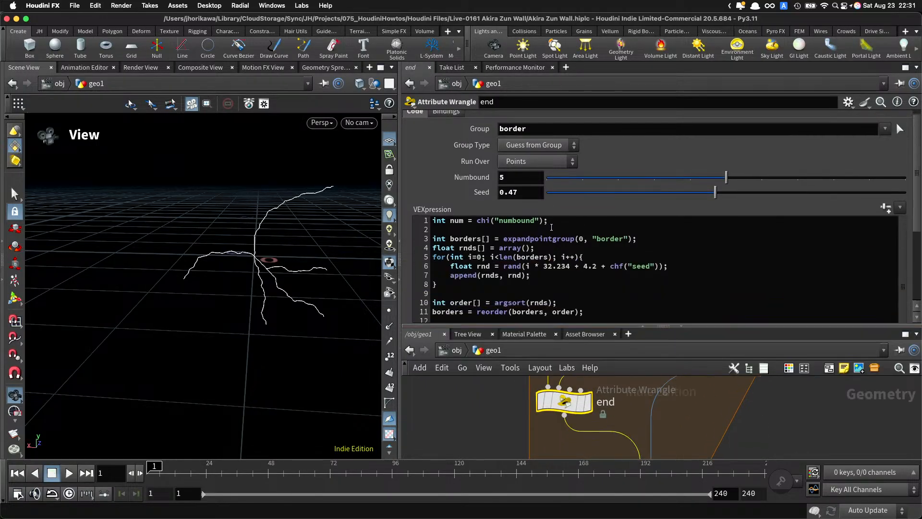
left_click(556, 220)
key("Return")
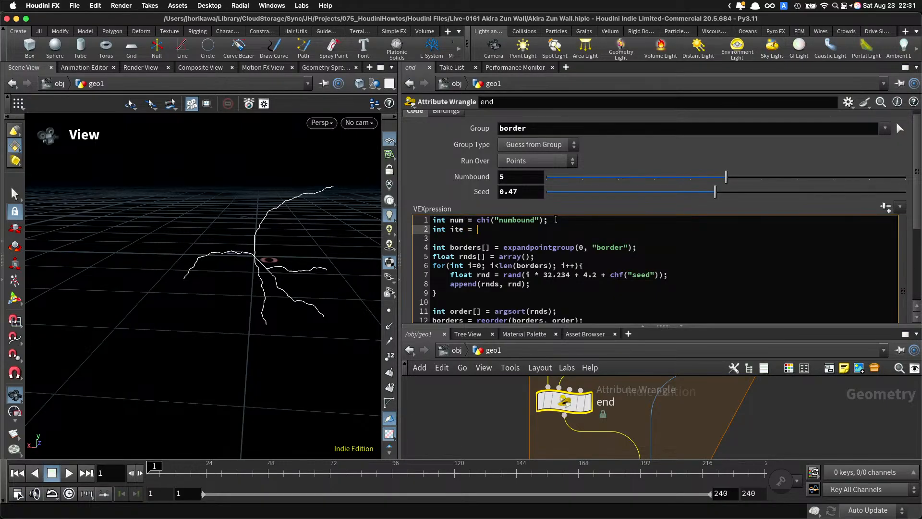
type("int ite = detail(1, \"")
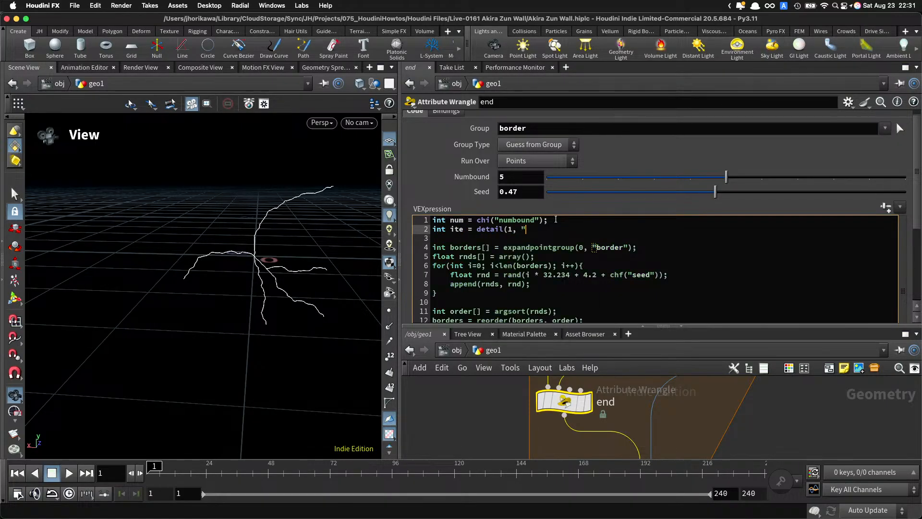
type("iteration\");")
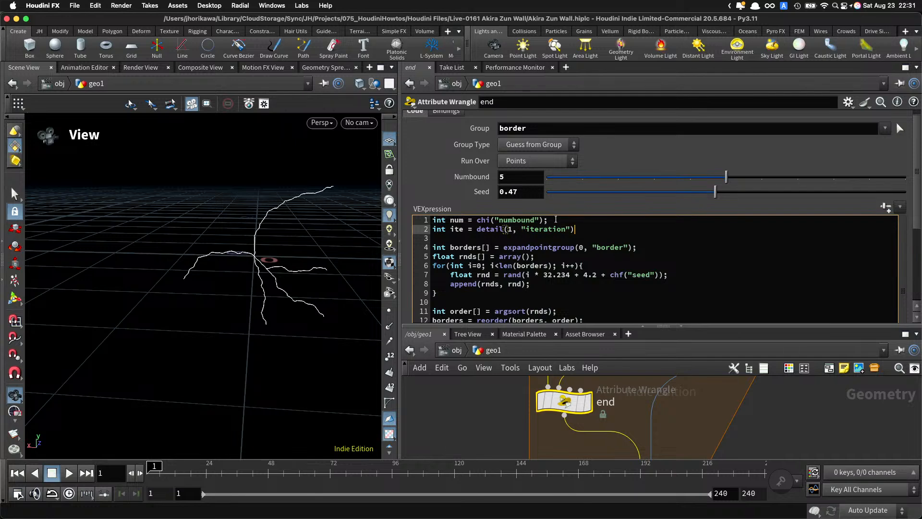
Step: Append + ite * 52.23 after chf("seed") inside the rand() call of the end wrangle
left_click(661, 276)
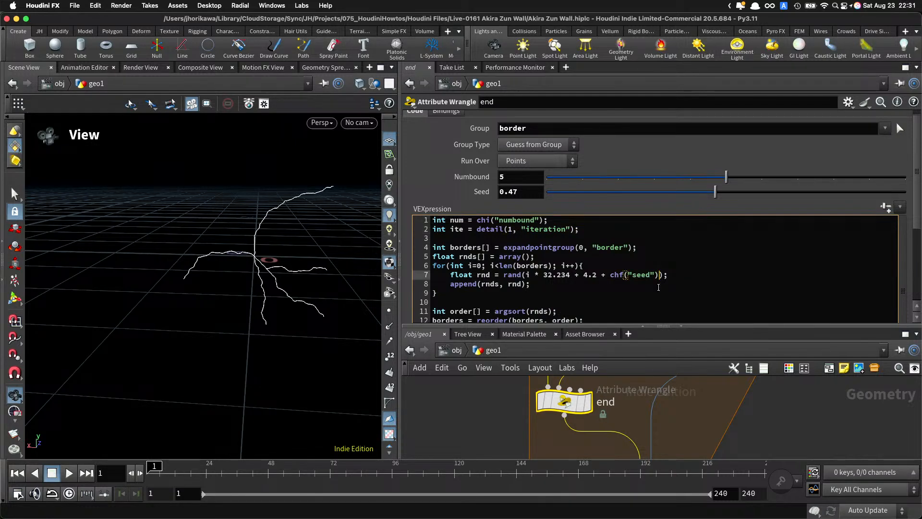
type("+ ite * 52.23")
left_click(708, 419)
mouse_move(714, 447)
middle_mouse_down()
mouse_move(709, 405)
mouse_move(705, 449)
middle_mouse_up()
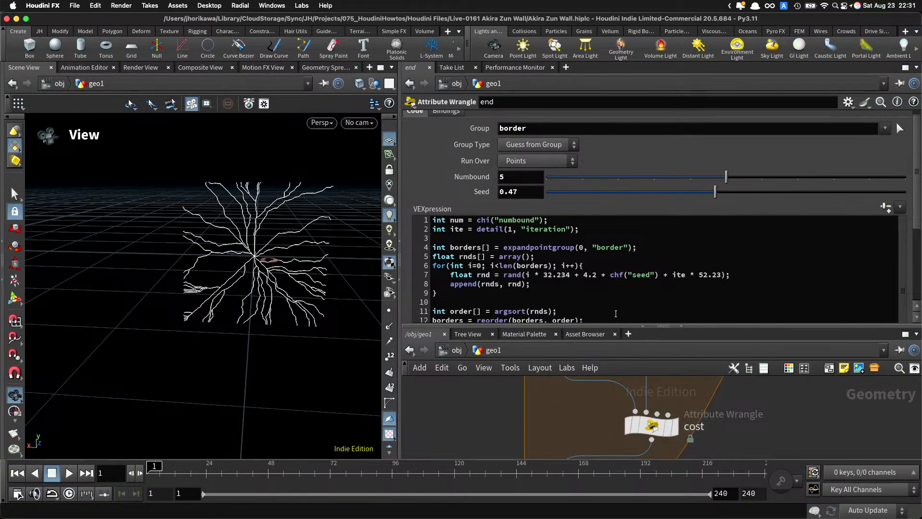
Step: Copy the ite declaration line from the end wrangle to the start of the cost wrangle's code, followed by a blank line
left_click_drag(588, 232, 432, 231)
key("super+c")
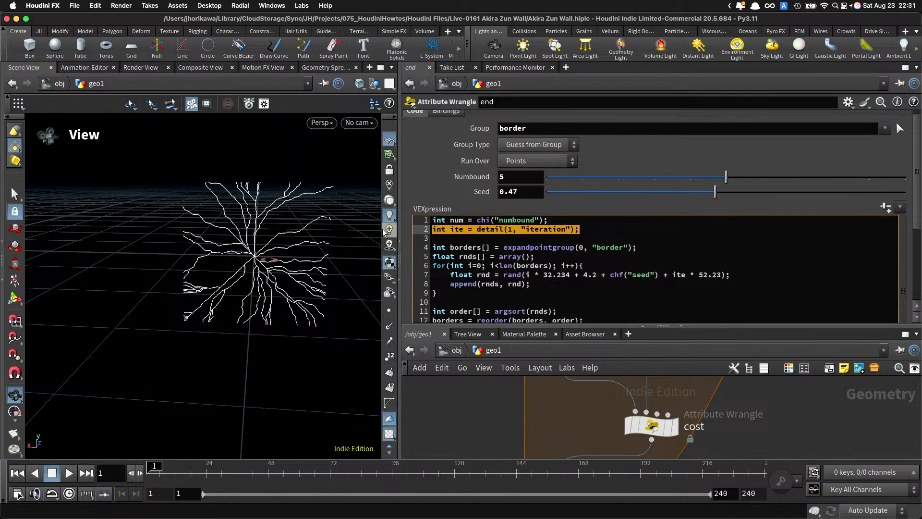
left_click(651, 424)
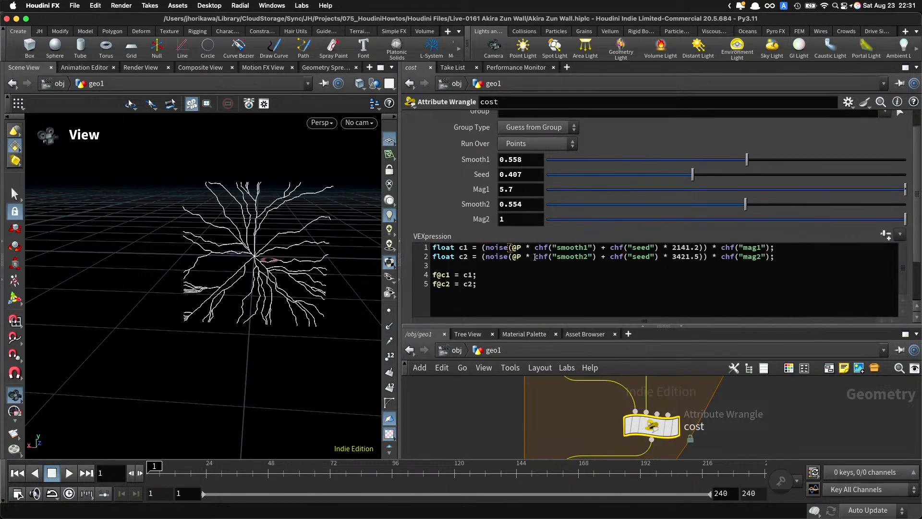
left_click(430, 247)
key("Return")
key("Return")
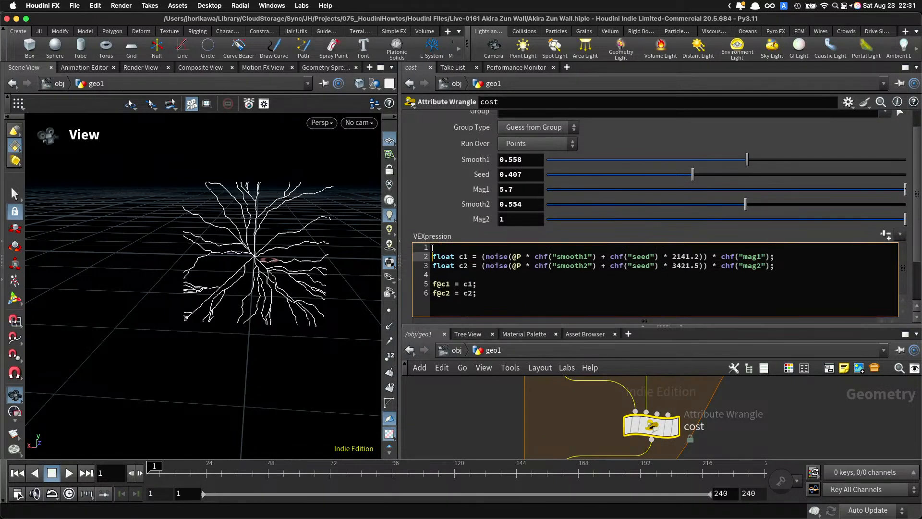
key("Up")
key("Up")
key("super+v")
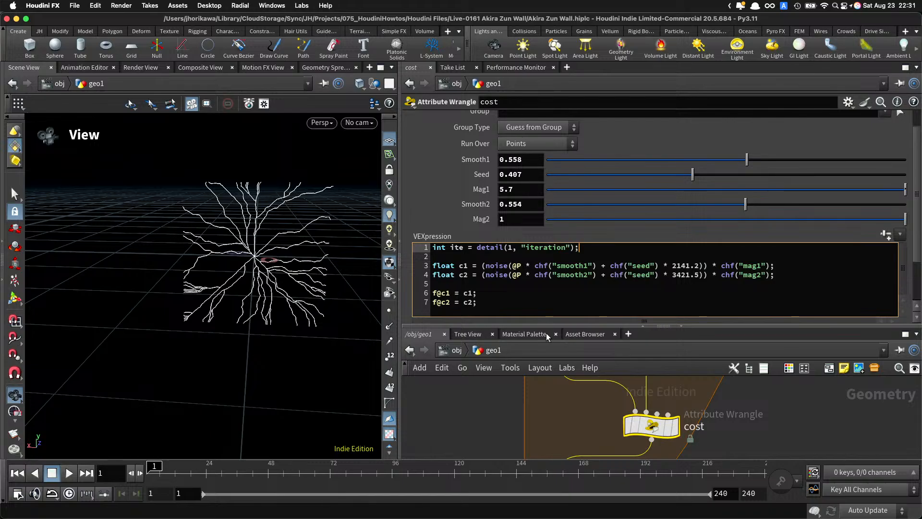
Step: Multiply the seed offsets in both the c1 and c2 noise expressions of the cost wrangle by ite
left_click(704, 266)
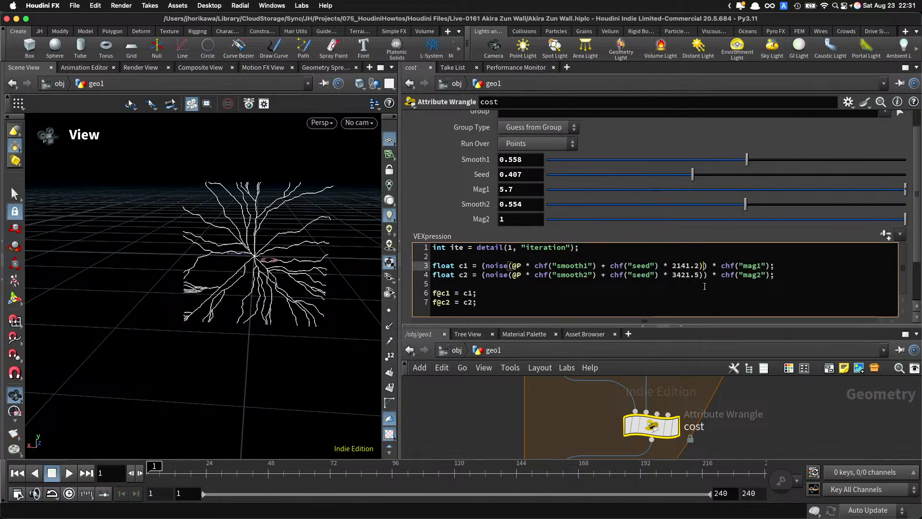
type("* i")
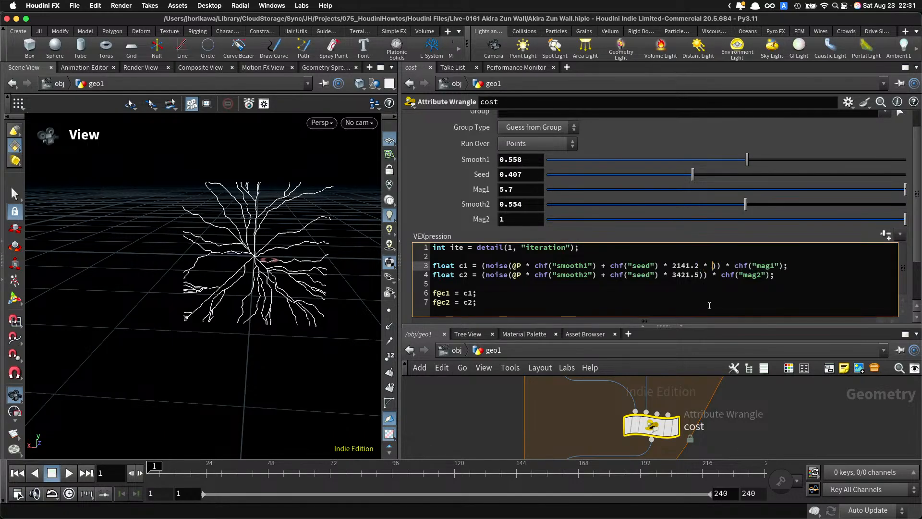
type("te")
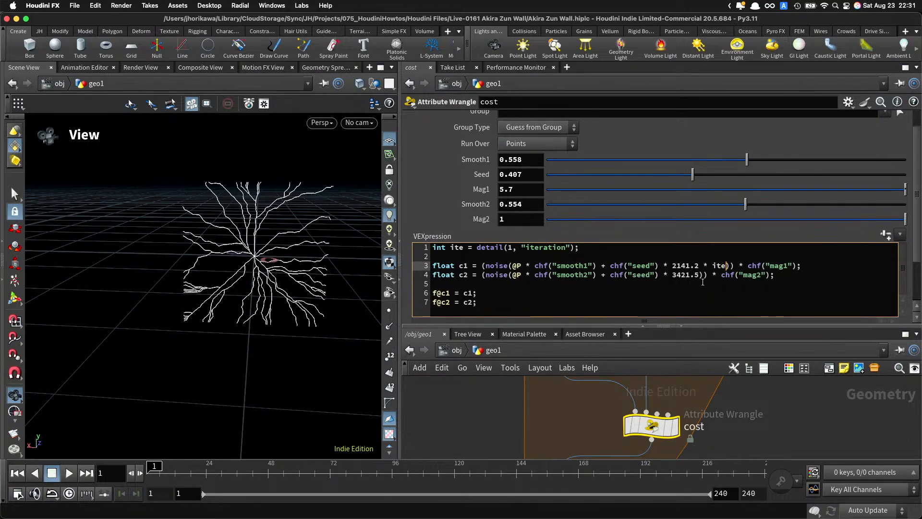
left_click(701, 275)
key("Left")
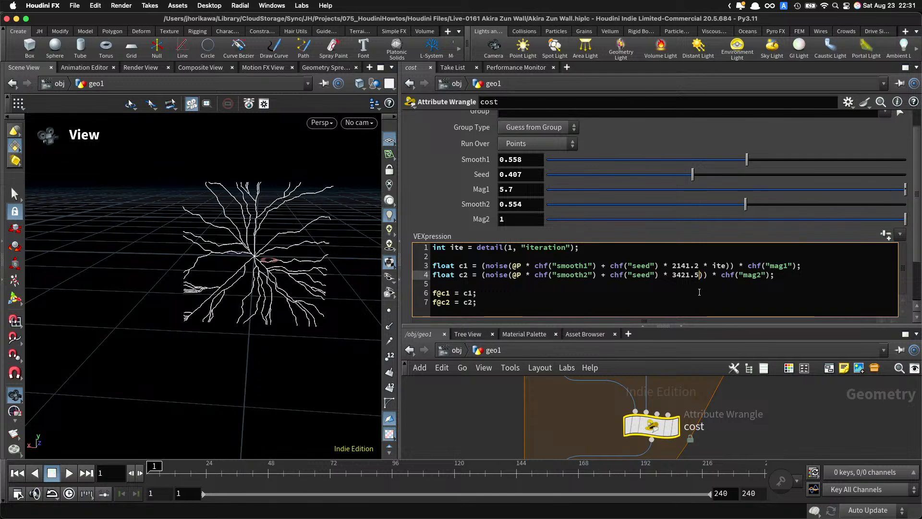
type("* ite)")
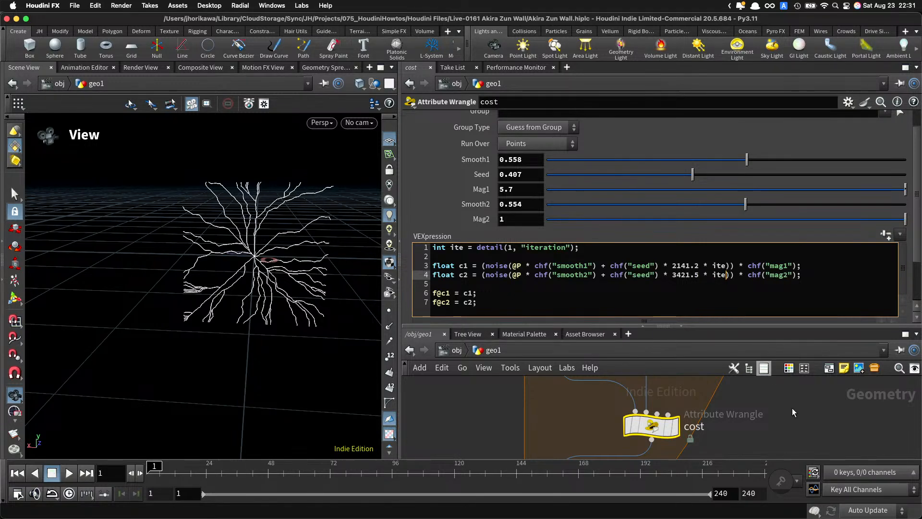
Step: Change the seed multipliers in the cost wrangle to 2143.2 for c1 and 3422.5 for c2
left_click(688, 267)
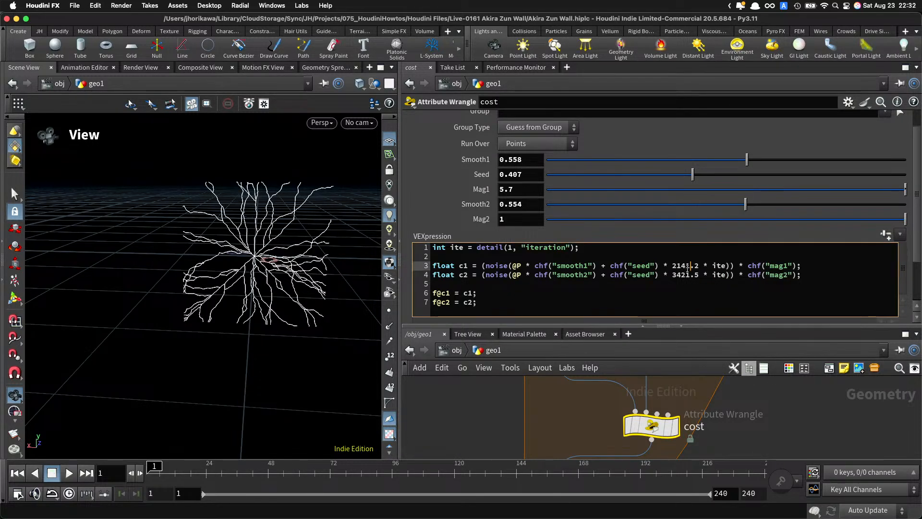
key("BackSpace")
left_click(689, 275)
key("BackSpace")
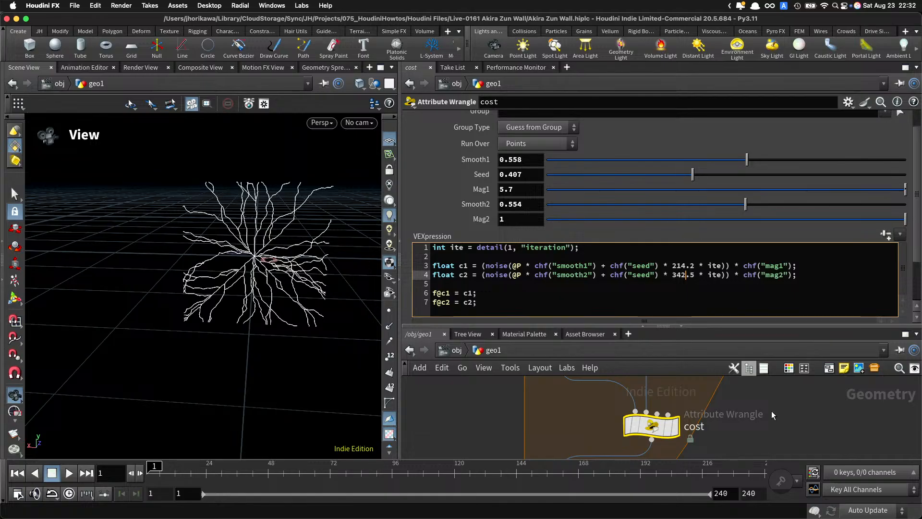
left_click(684, 266)
type("3")
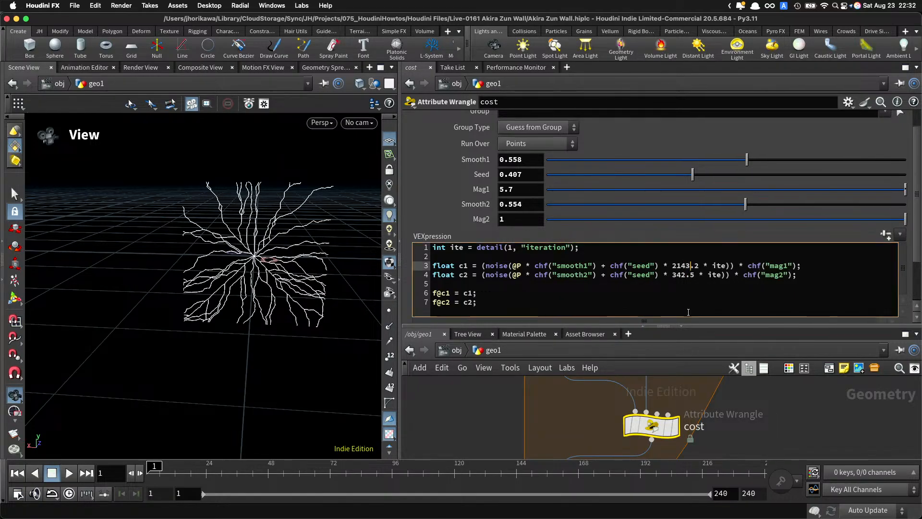
left_click(686, 275)
type("2")
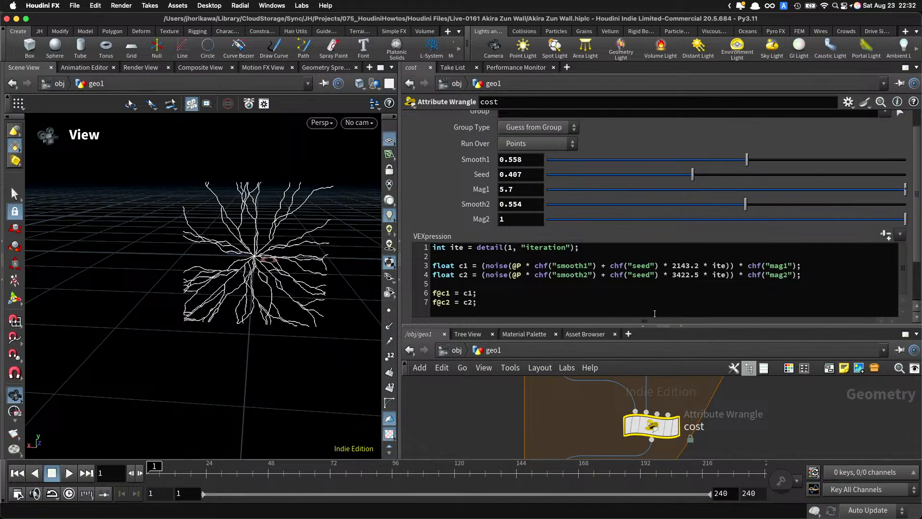
Step: Set the iterations of foreach_end1 to 5
left_click_drag(648, 325, 649, 213)
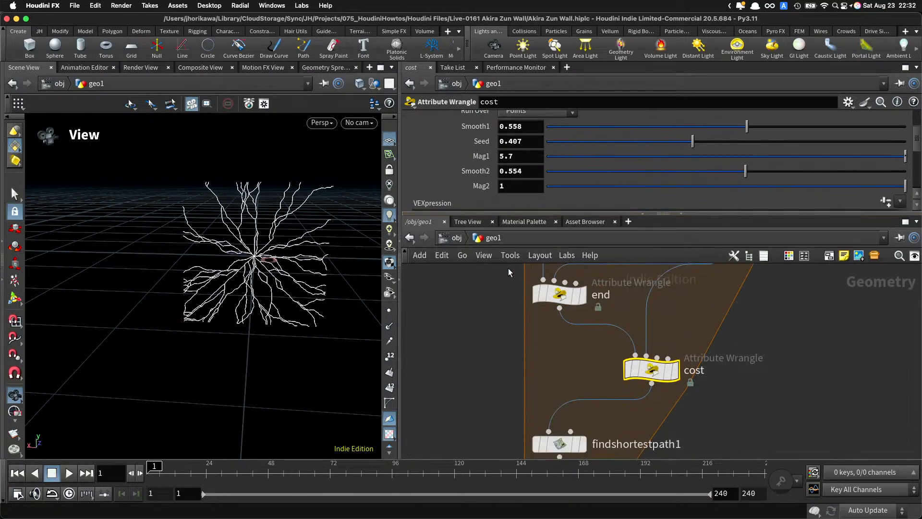
left_click_drag(223, 273, 277, 282)
right_click_drag(277, 282, 301, 267)
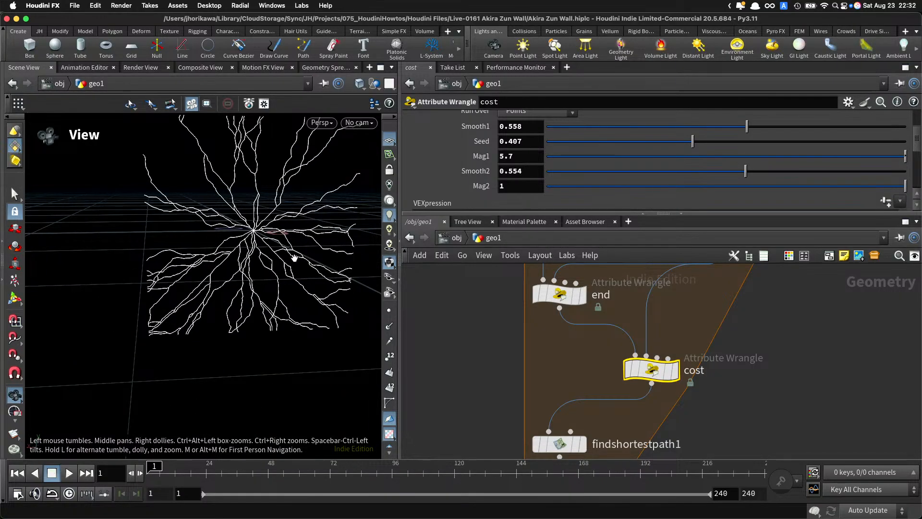
middle_click_drag(295, 257, 285, 273)
left_click_drag(286, 273, 272, 249)
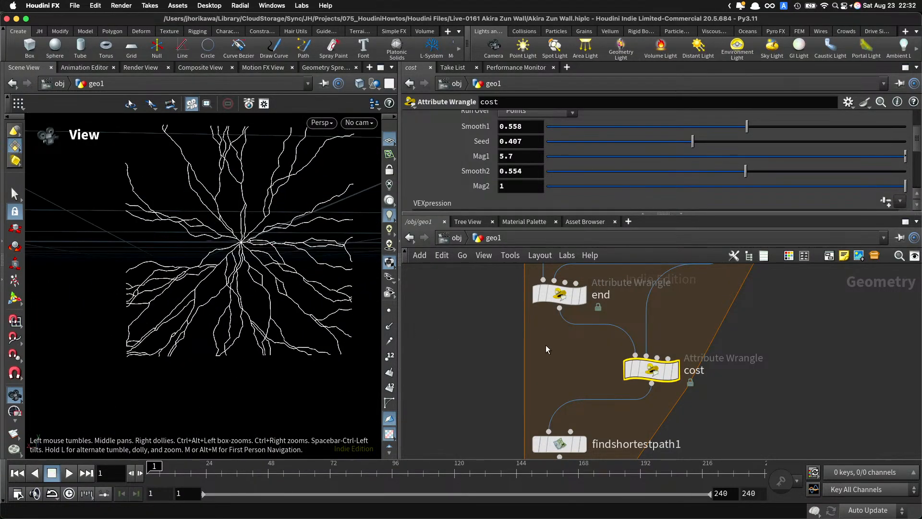
scroll(545, 344, "down", 5)
scroll(564, 391, "up", 5)
left_click(526, 401)
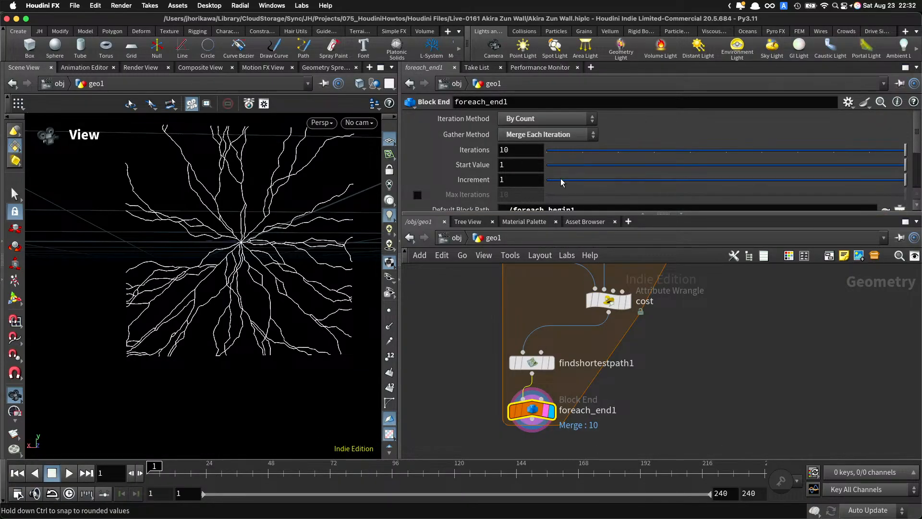
left_click_drag(639, 149, 714, 166)
Step: Set Numbound on the end wrangle to 4
scroll(663, 327, "down", 4)
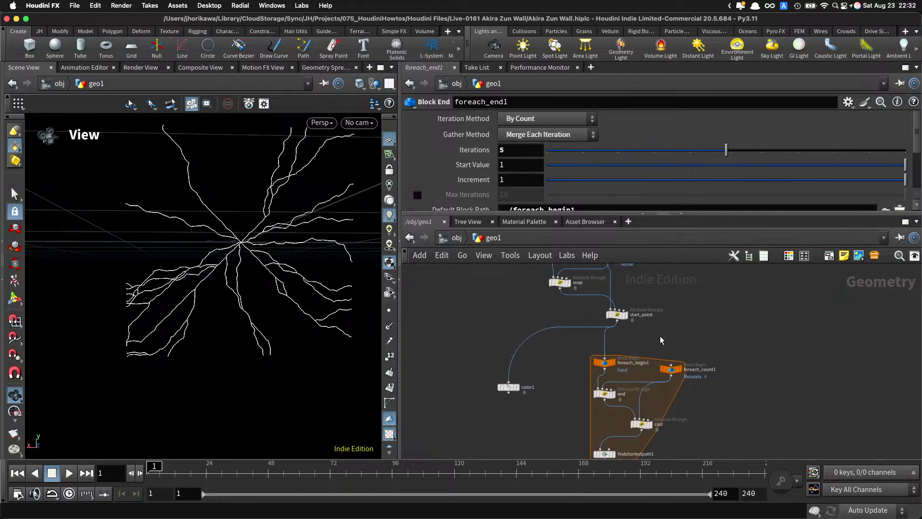
scroll(634, 425, "up", 3)
scroll(594, 411, "down", 1)
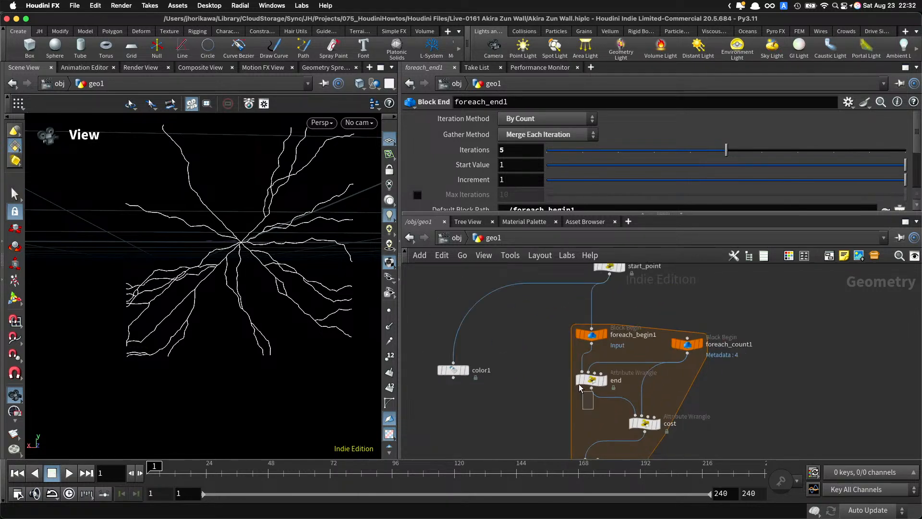
left_click(581, 384)
scroll(607, 190, "up", 1)
mouse_move(693, 189)
left_mouse_down()
mouse_move(585, 187)
mouse_move(690, 188)
left_mouse_up()
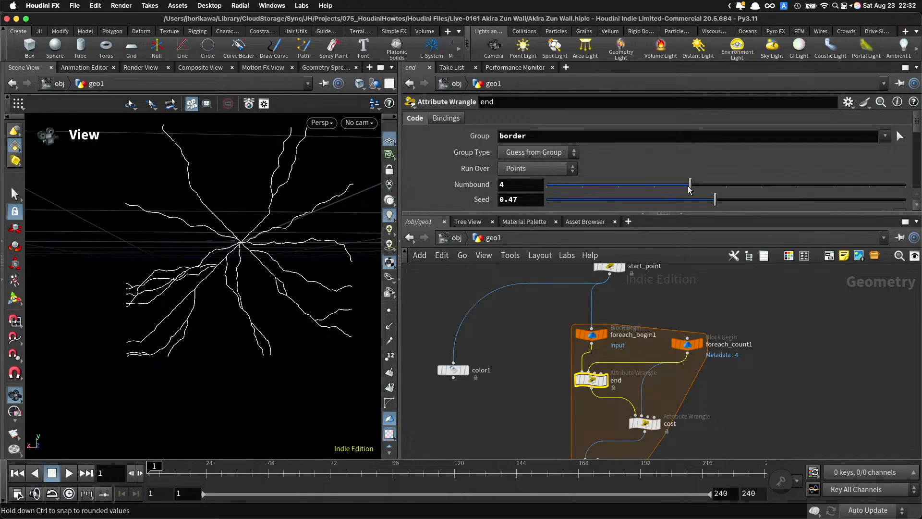
Step: Set the cost wrangle's Seed to 0.323
scroll(630, 290, "down", 3)
scroll(661, 380, "up", 3)
left_click_drag(661, 380, 615, 336)
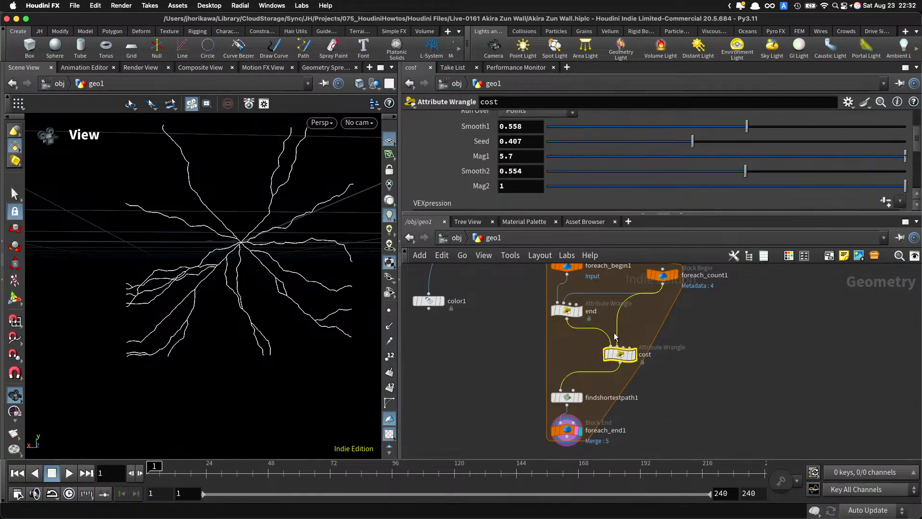
mouse_move(649, 143)
left_mouse_down()
mouse_move(631, 143)
mouse_move(662, 147)
left_mouse_up()
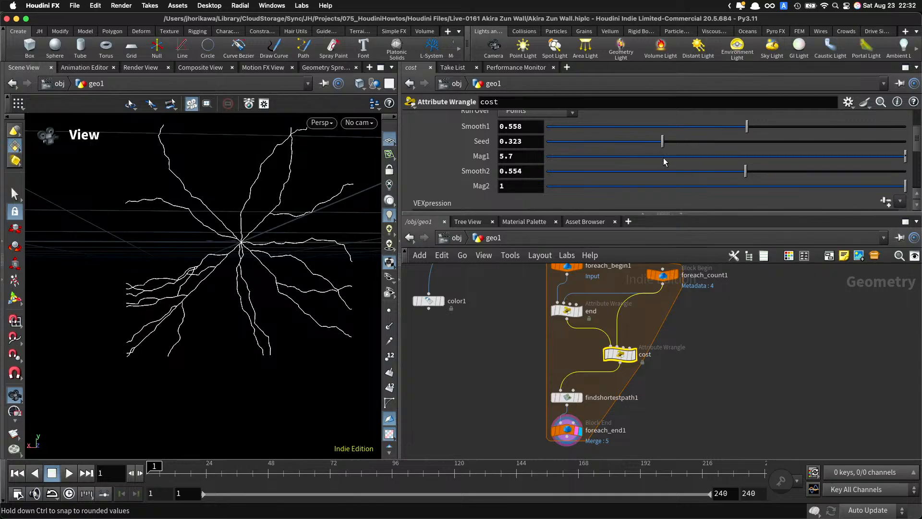
Step: Raise the cost wrangle's Smooth1 to 7.5 and Smooth2 to 1, keeping Mag2 at 1
scroll(644, 133, "up", 1)
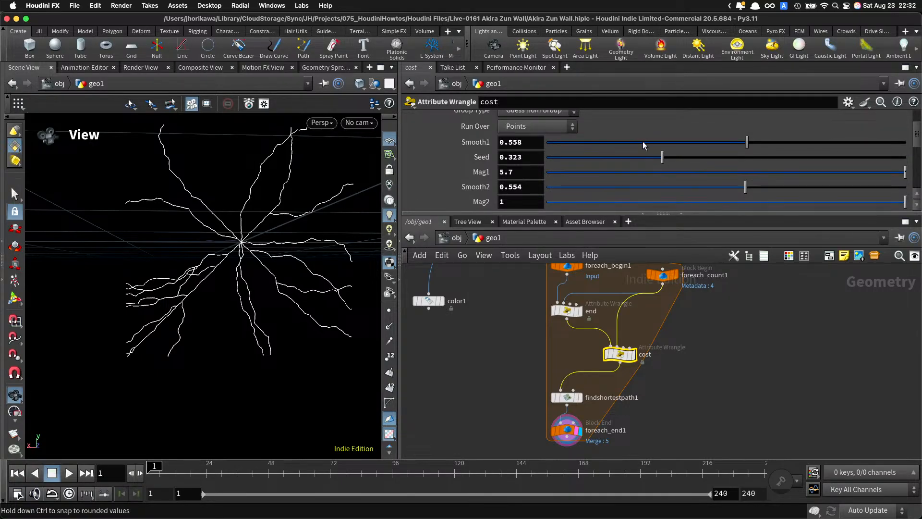
left_click_drag(646, 143, 908, 144)
middle_click_drag(534, 140, 907, 141)
middle_click_drag(509, 187, 643, 193)
left_click_drag(639, 188, 905, 191)
left_click_drag(720, 202, 905, 202)
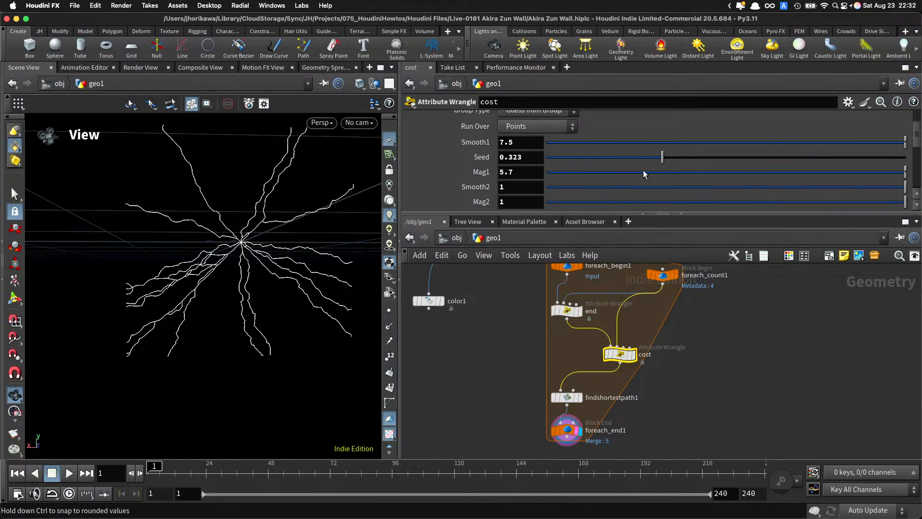
Step: Try different Mag1 values on the cost wrangle, including 6.3, and settle on 1
left_click_drag(644, 174, 908, 174)
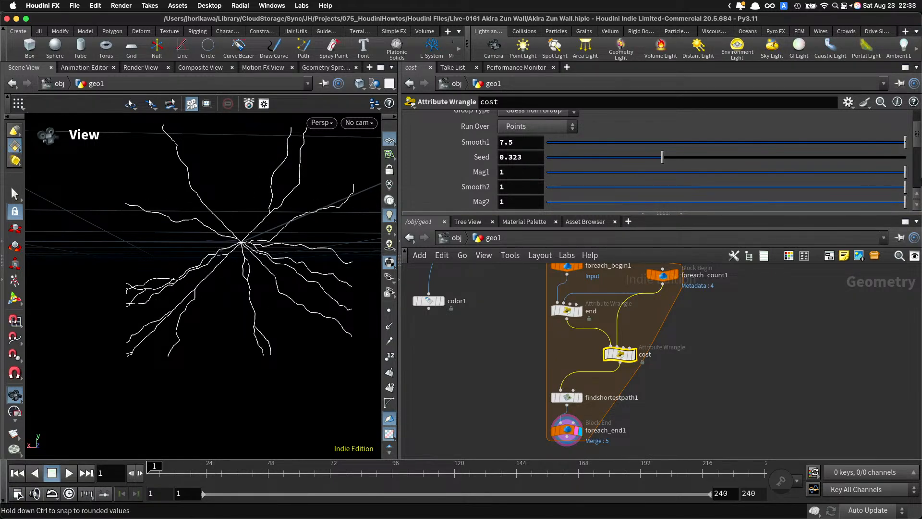
mouse_move(533, 172)
middle_mouse_down()
mouse_move(827, 170)
mouse_move(533, 172)
middle_mouse_up()
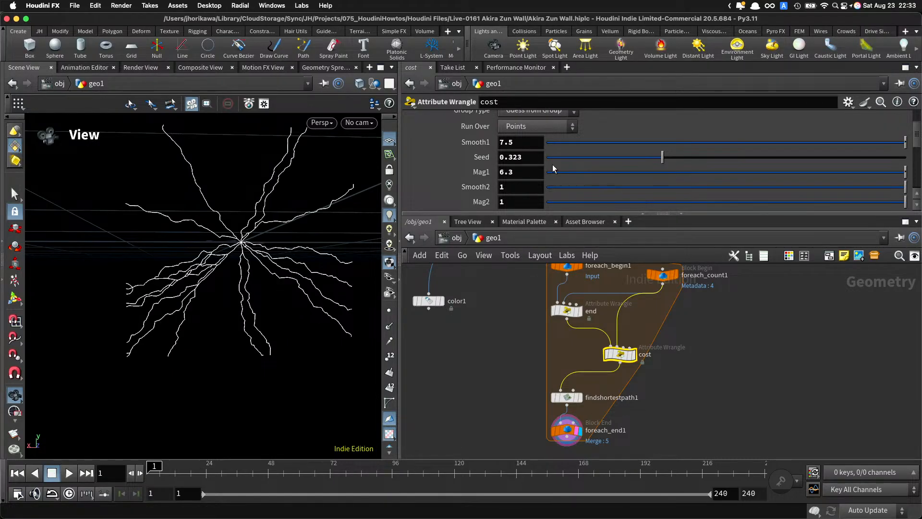
left_click_drag(516, 169, 484, 168)
type("1")
key("Return")
Step: Set the cost wrangle's Seed to 0.681 and Smooth1 to 6
left_click_drag(598, 171, 799, 180)
middle_click_drag(530, 158, 430, 161)
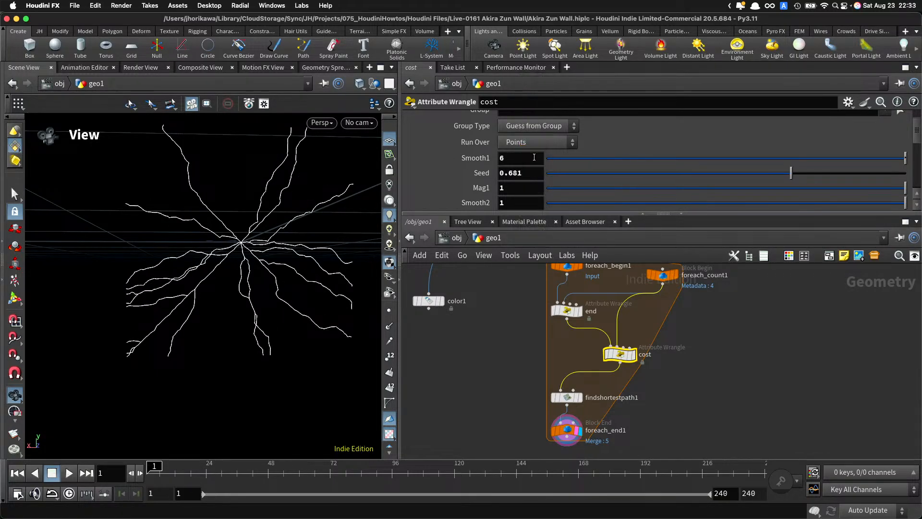
scroll(635, 269, "down", 3)
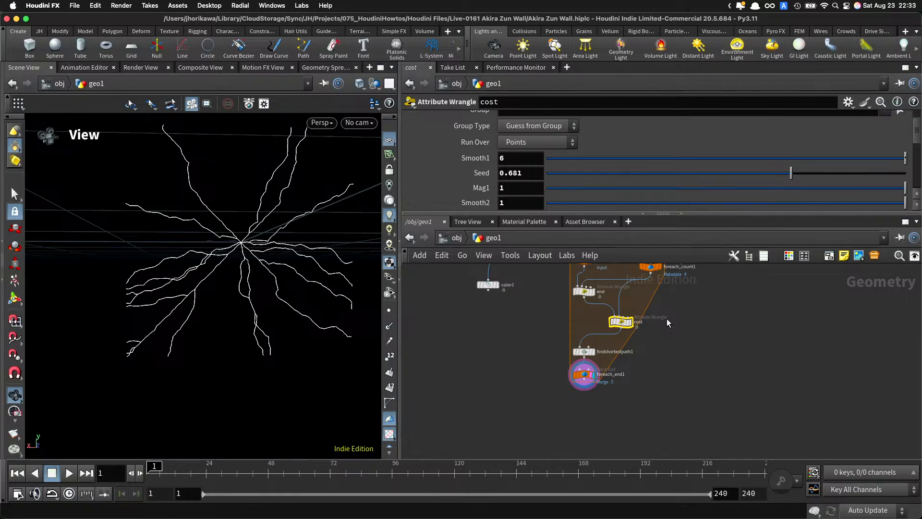
Step: Set the cost wrangle's Smooth1 to 7
left_click_drag(326, 220, 175, 295)
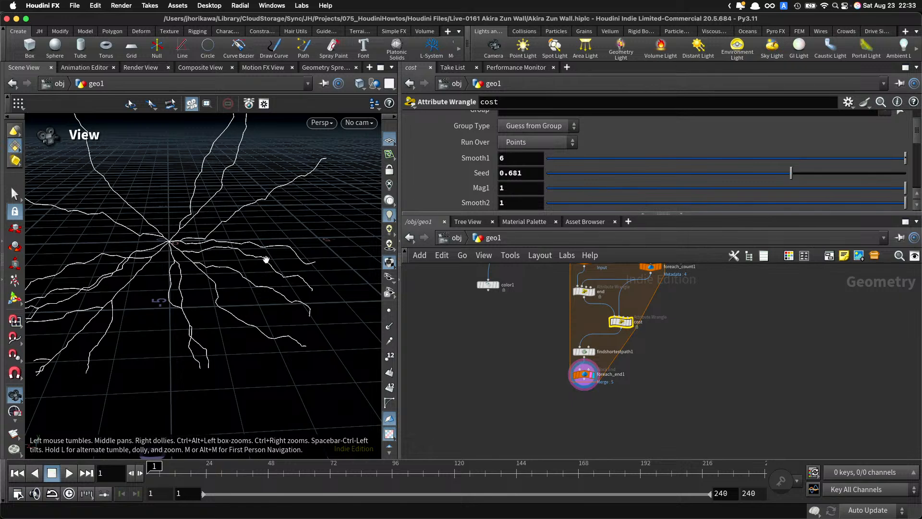
left_click_drag(266, 259, 246, 311)
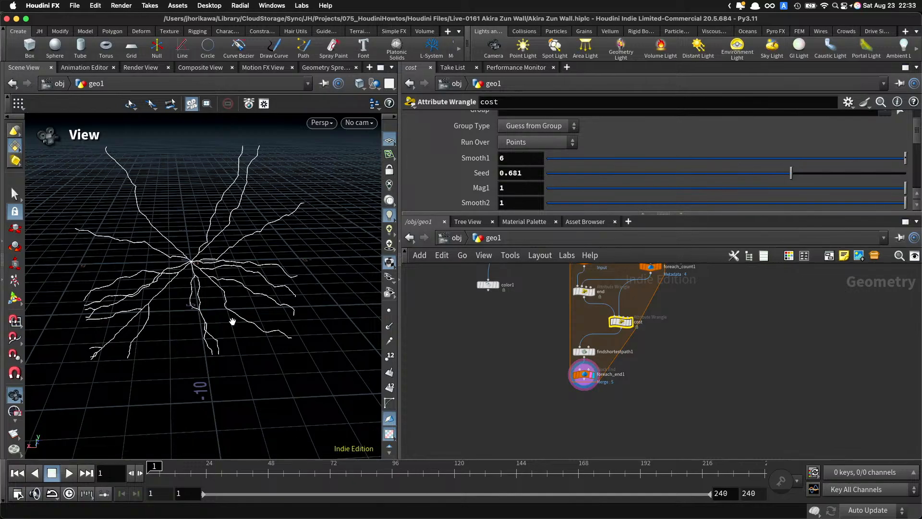
left_click_drag(232, 248, 220, 242)
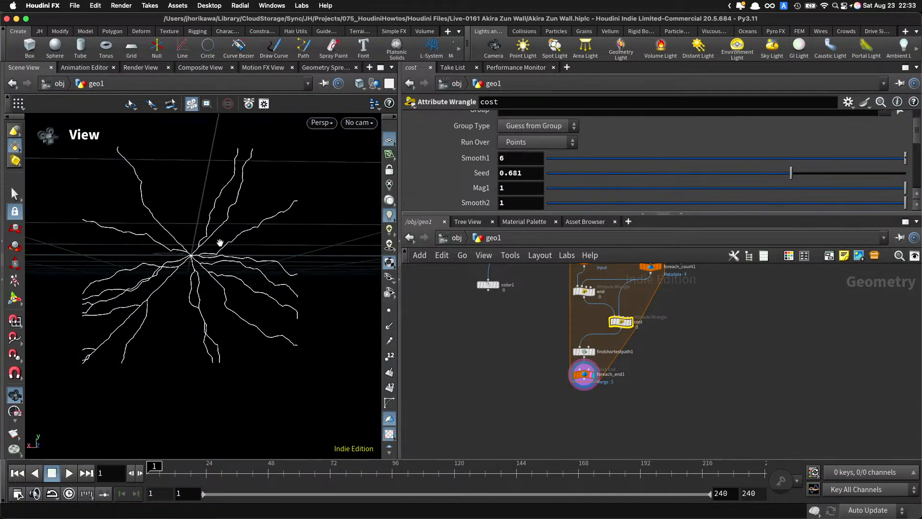
scroll(549, 354, "up", 3)
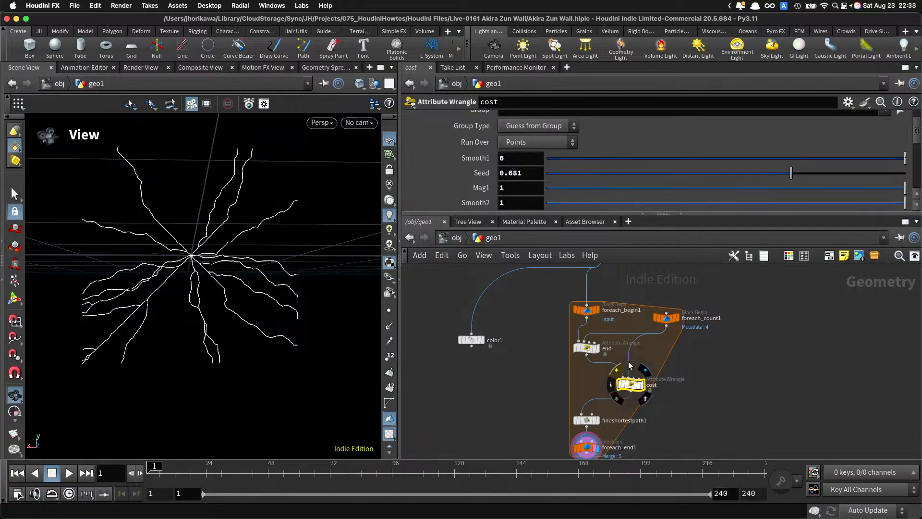
left_click_drag(715, 159, 903, 170)
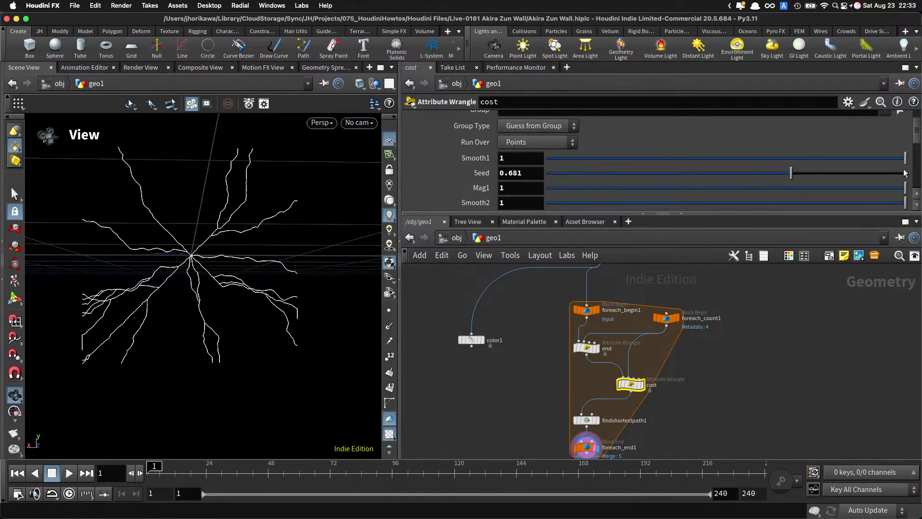
left_click(528, 159)
type("7")
key("Return")
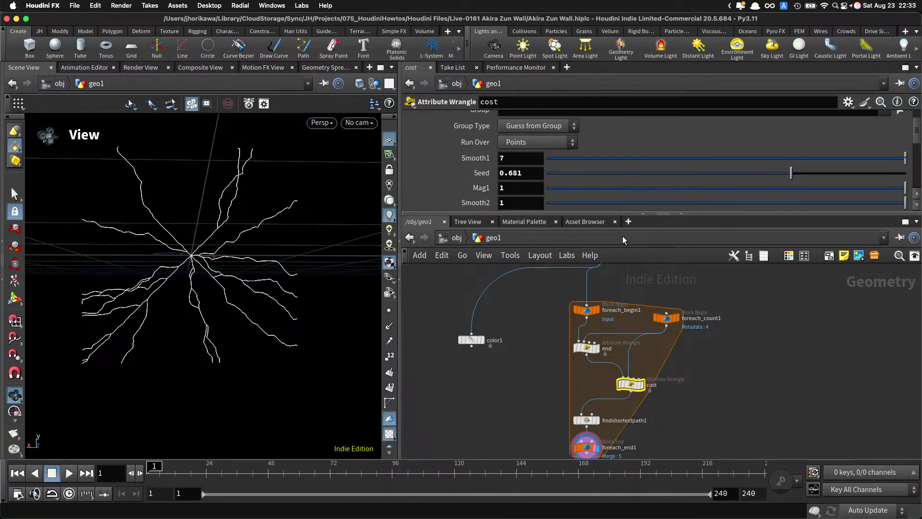
Step: Add a Null node beside the for-each loop and name it CONTROLLER
key("Tab")
type("null")
key("Return")
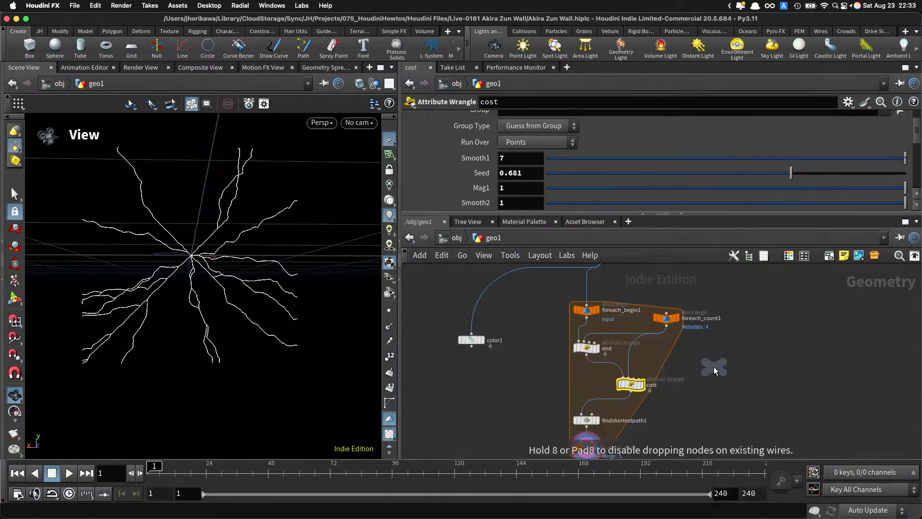
left_click(730, 366)
scroll(730, 366, "up", 5)
double_click(757, 363)
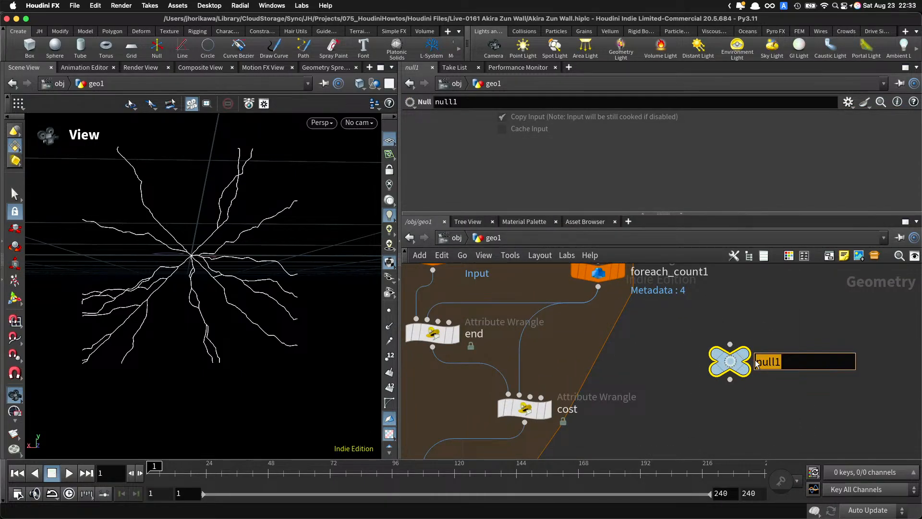
type("CONTROO")
key("BackSpace")
type("LLER")
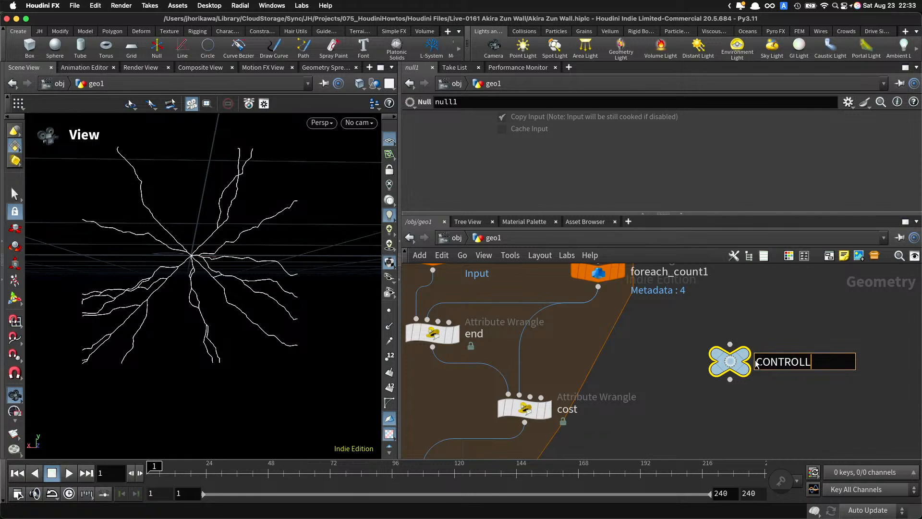
key("Return")
Step: Color the CONTROLLER node blue in the network
key("c")
left_click(857, 431)
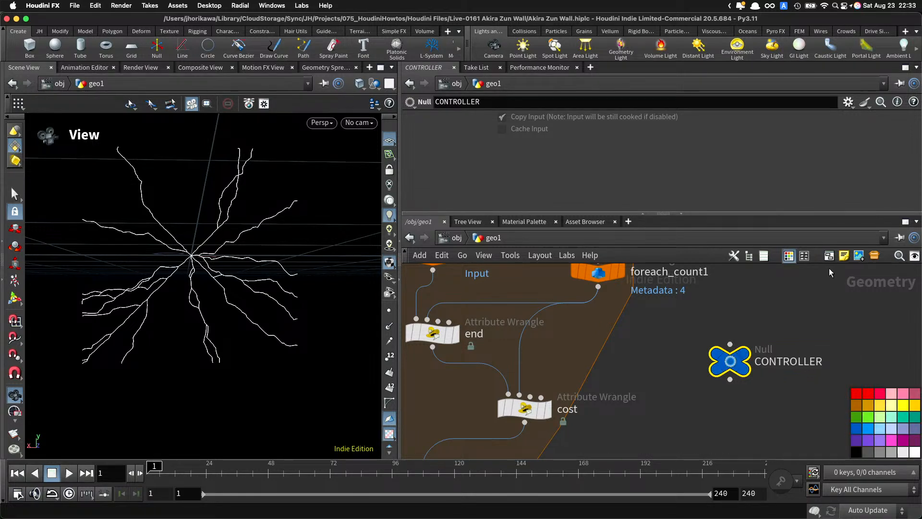
key("c")
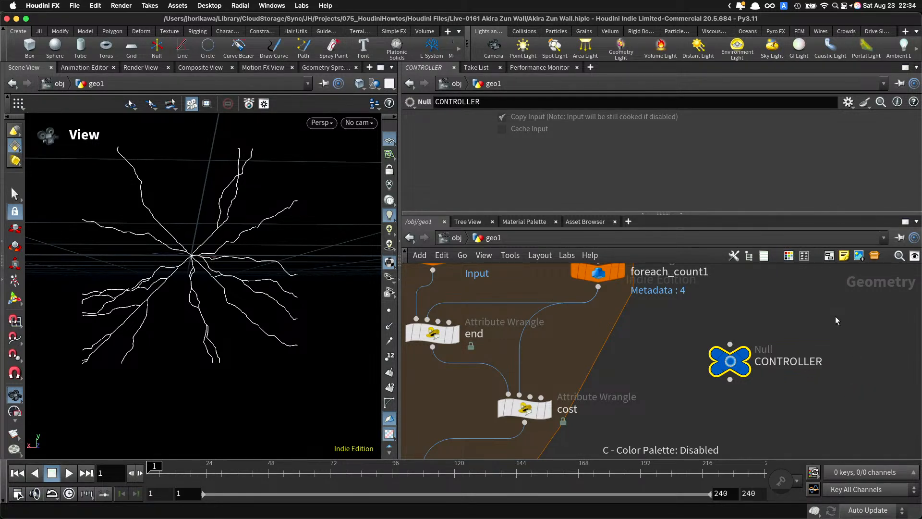
Step: Open the parameter interface editor for CONTROLLER and move the node away from the loop to beside the start_point wrangle
left_click(848, 103)
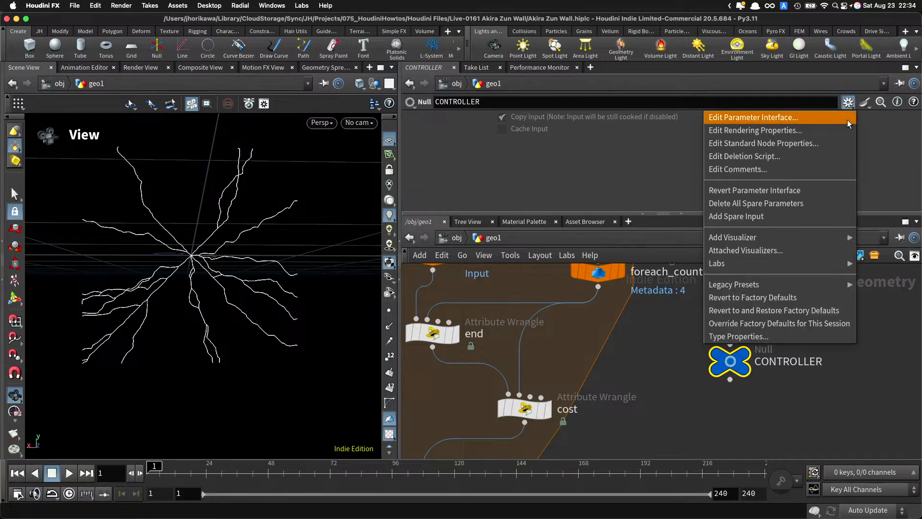
left_click(845, 119)
left_click_drag(634, 17, 136, 305)
scroll(567, 362, "down", 2)
scroll(576, 367, "down", 4)
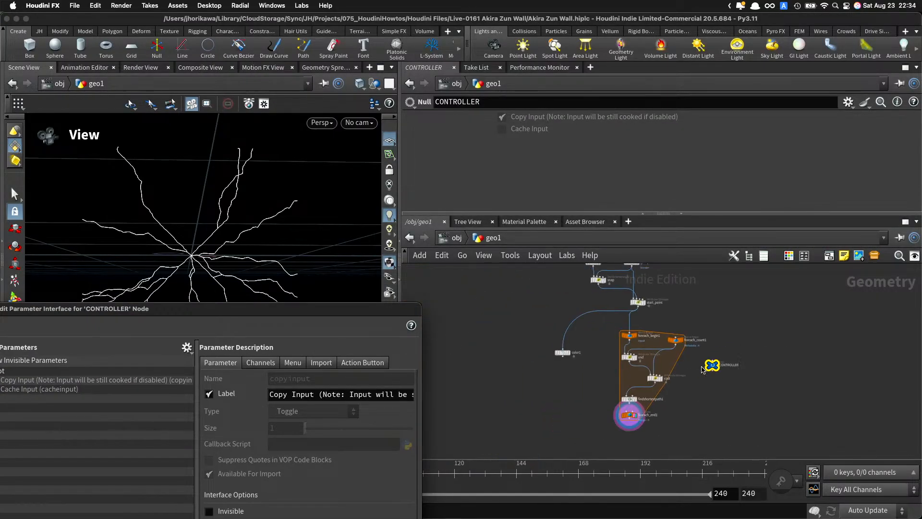
left_click_drag(773, 368, 578, 296)
scroll(601, 306, "up", 4)
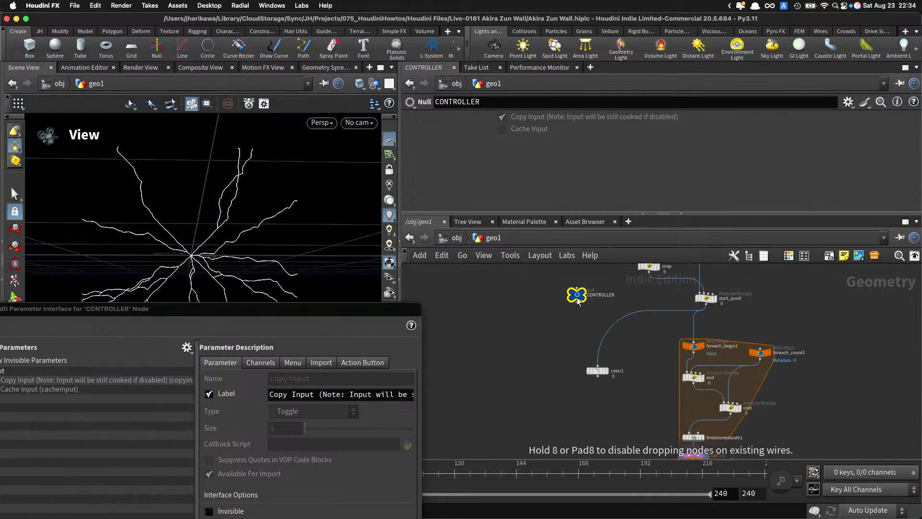
middle_click_drag(596, 303, 627, 339)
left_click_drag(324, 310, 420, 266)
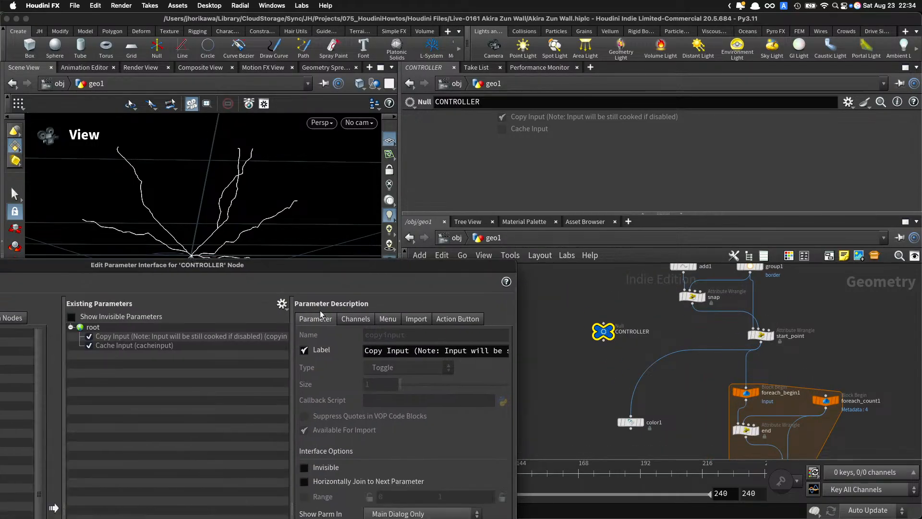
Step: Add the remesh1 node's Target Size to CONTROLLER's existing parameters
left_click(282, 304)
left_click(298, 392)
middle_click_drag(694, 323, 698, 408)
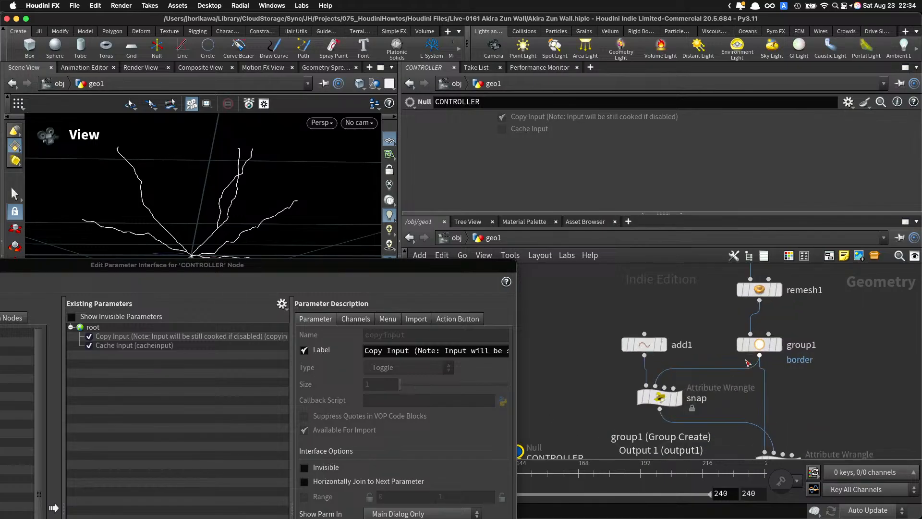
scroll(727, 384, "up", 4)
left_click(694, 332)
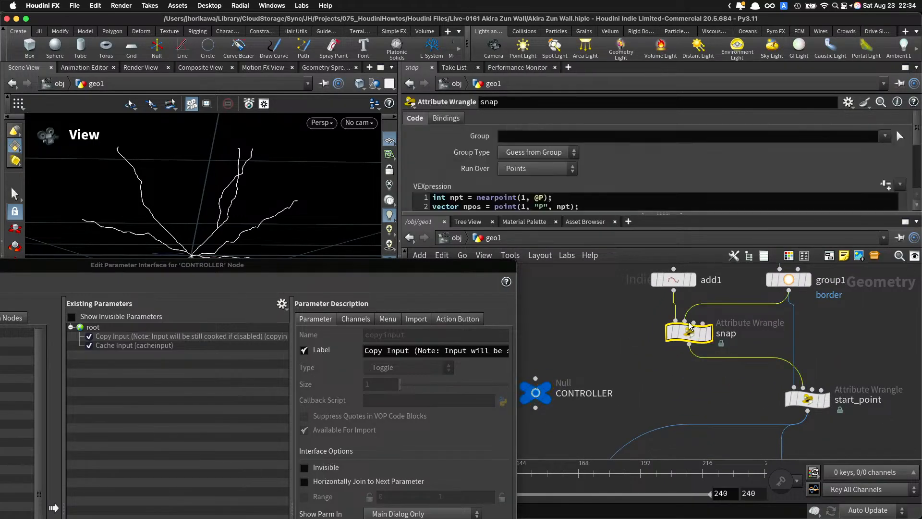
left_click_drag(559, 214, 577, 272)
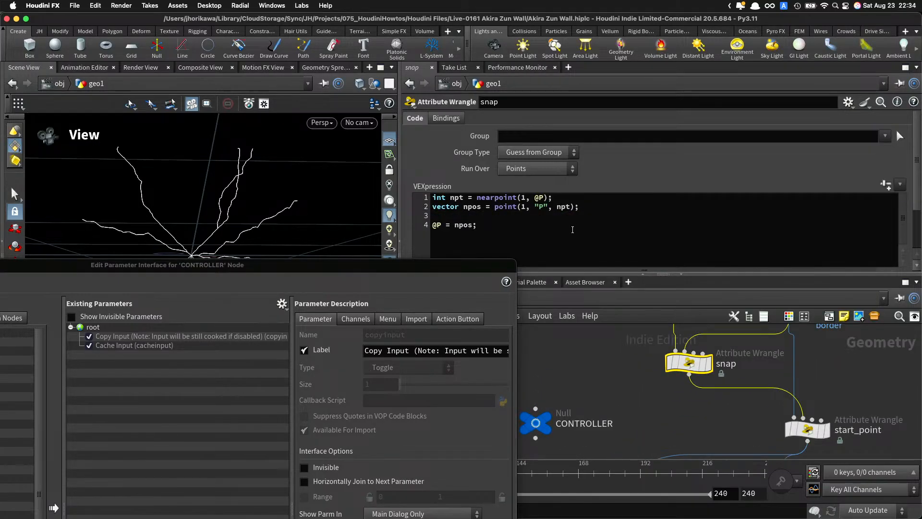
scroll(717, 401, "down", 3)
middle_click_drag(759, 384, 752, 451)
left_click_drag(796, 385, 750, 361)
scroll(541, 208, "down", 5)
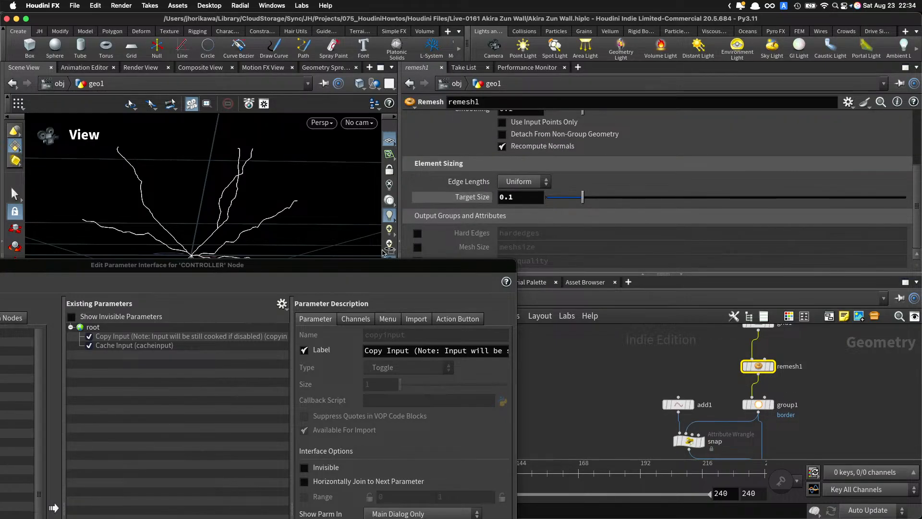
left_click_drag(384, 252, 187, 355)
left_click_drag(240, 265, 254, 152)
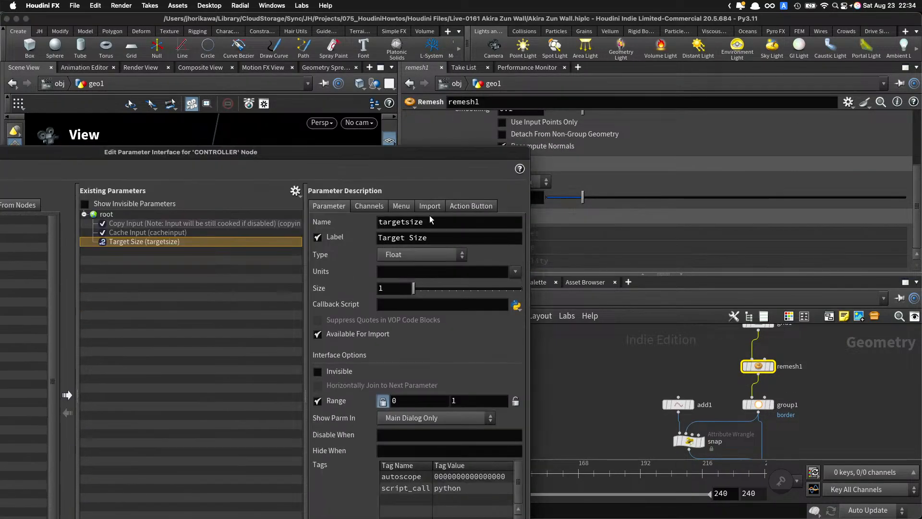
Step: Rename the added Target Size parameter to mesh_res and label it "mesh res"
left_click_drag(432, 222, 326, 222)
type("mesh_res")
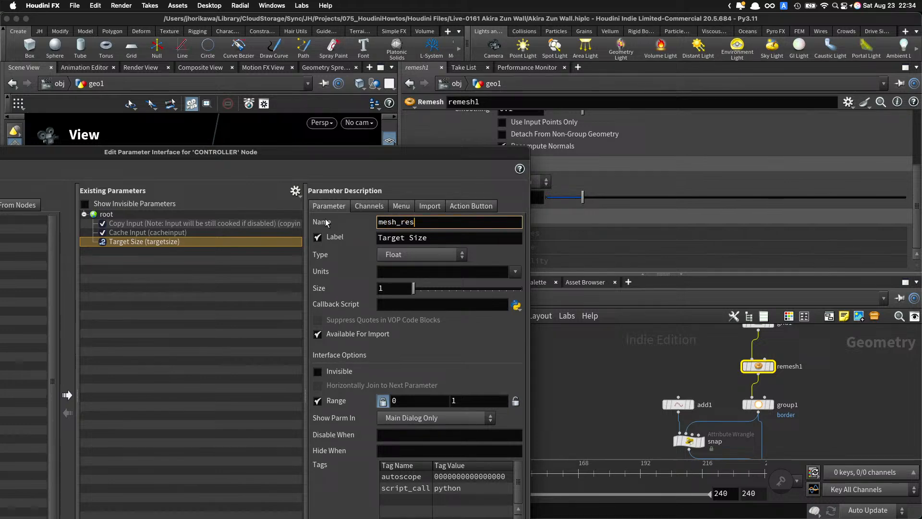
key("Tab")
key("BackSpace")
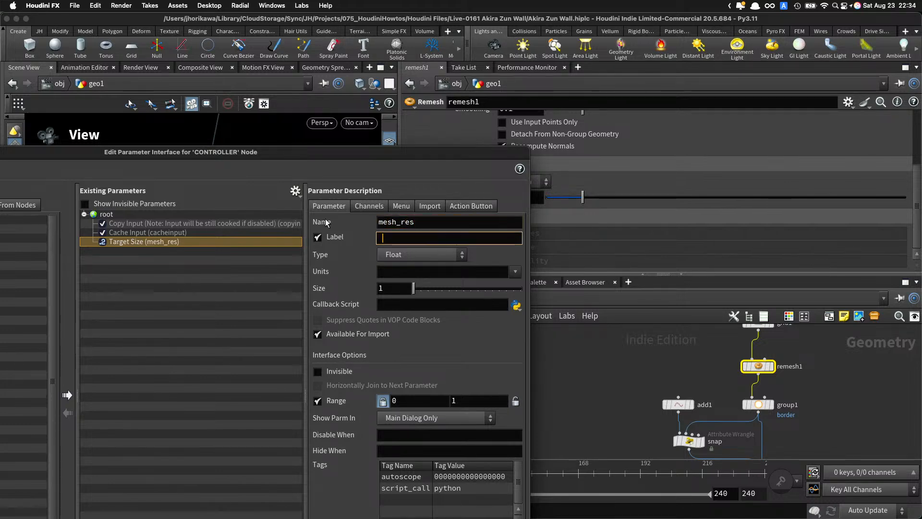
type("mesh ers")
key("Tab")
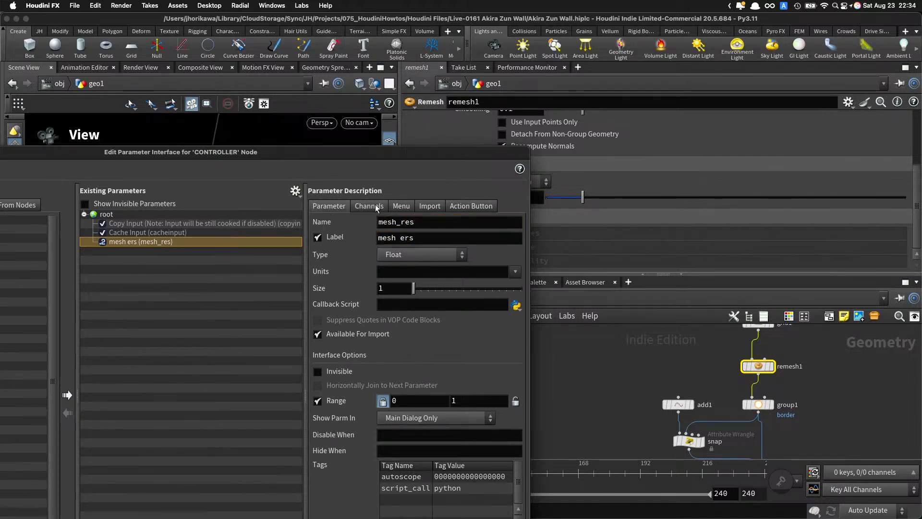
left_click(401, 239)
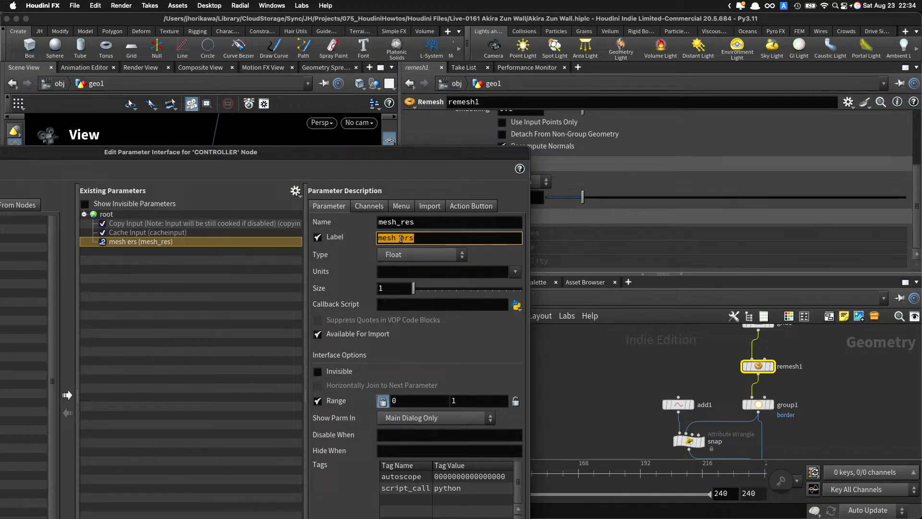
type("mesh")
key("Return")
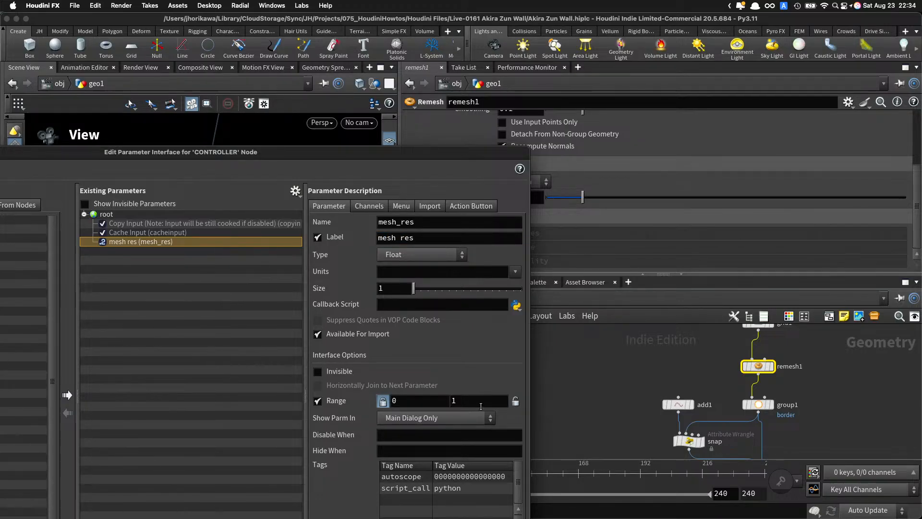
Step: Add the end wrangle's Numbound to CONTROLLER's existing parameters
scroll(682, 355, "down", 3)
scroll(760, 409, "up", 4)
middle_click_drag(747, 410, 758, 364)
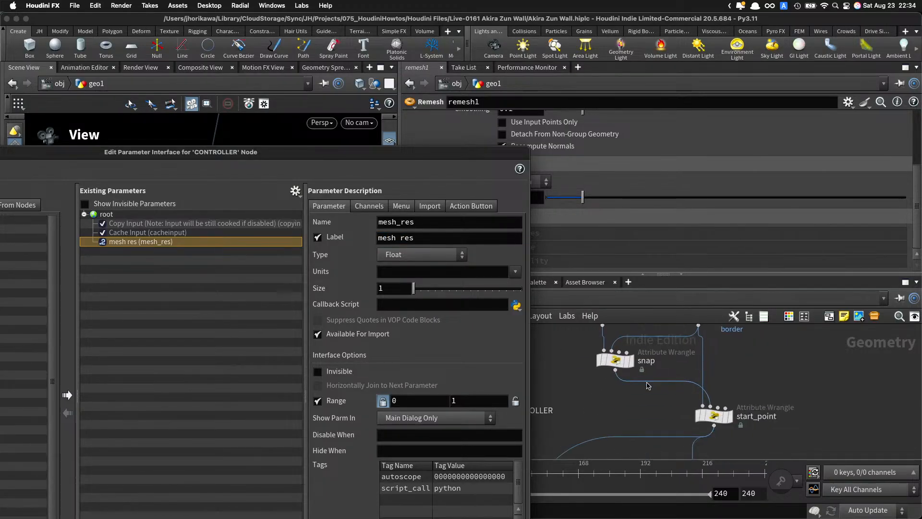
left_click(615, 360)
left_click(714, 415)
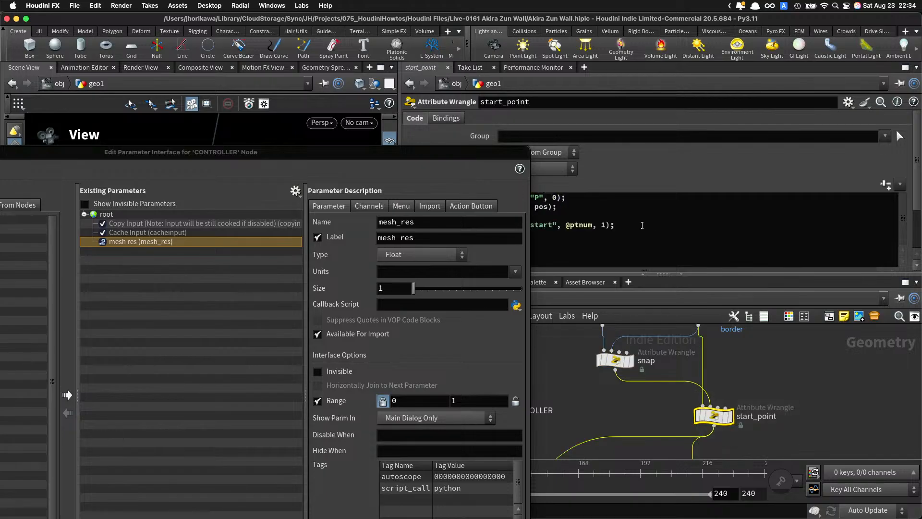
left_click_drag(495, 153, 302, 180)
scroll(620, 365, "down", 3)
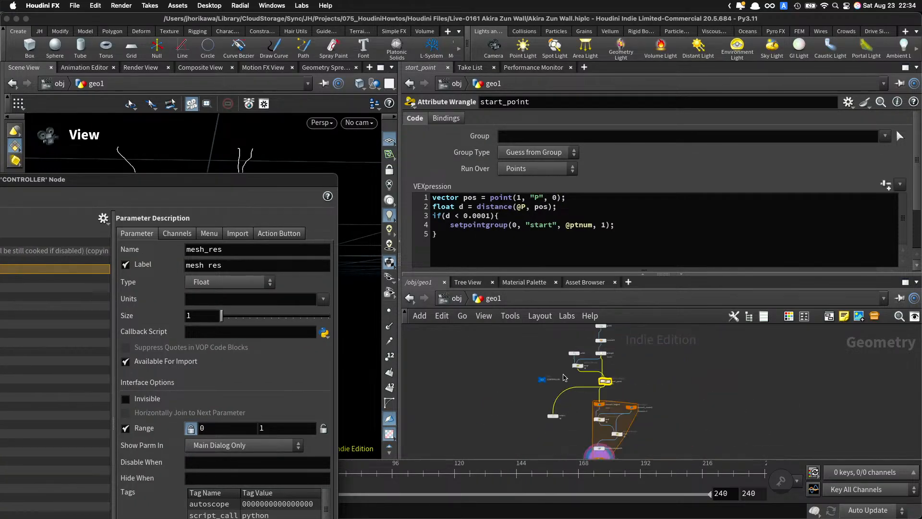
scroll(621, 365, "up", 3)
left_click(578, 388)
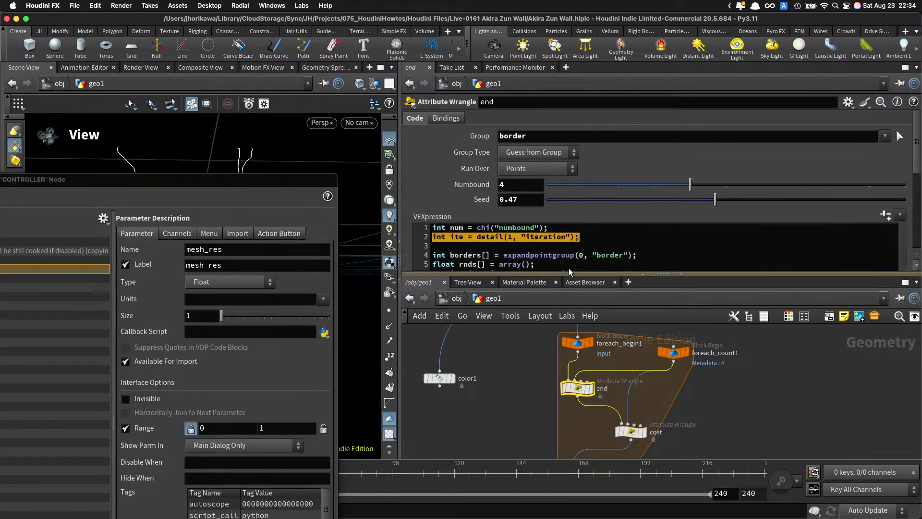
left_click_drag(314, 181, 599, 221)
left_click_drag(485, 188, 296, 345)
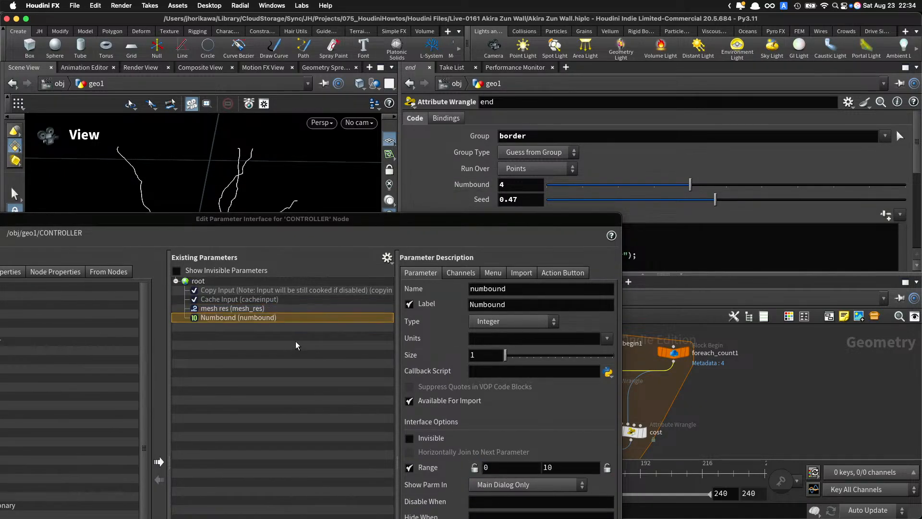
Step: Rename the added Numbound parameter to num_target_on_boundary and label it "num target on boundary"
left_click(517, 292)
double_click(518, 291)
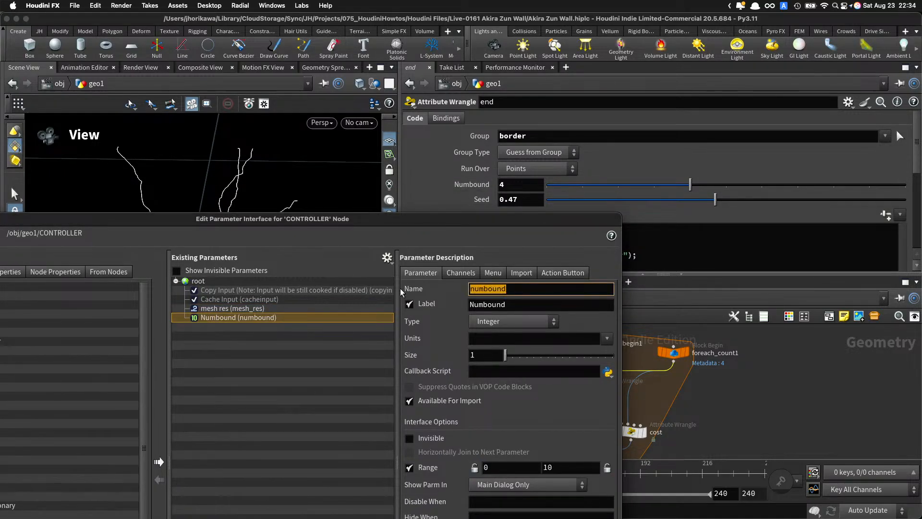
type("num_target_on_boundary")
key("Tab")
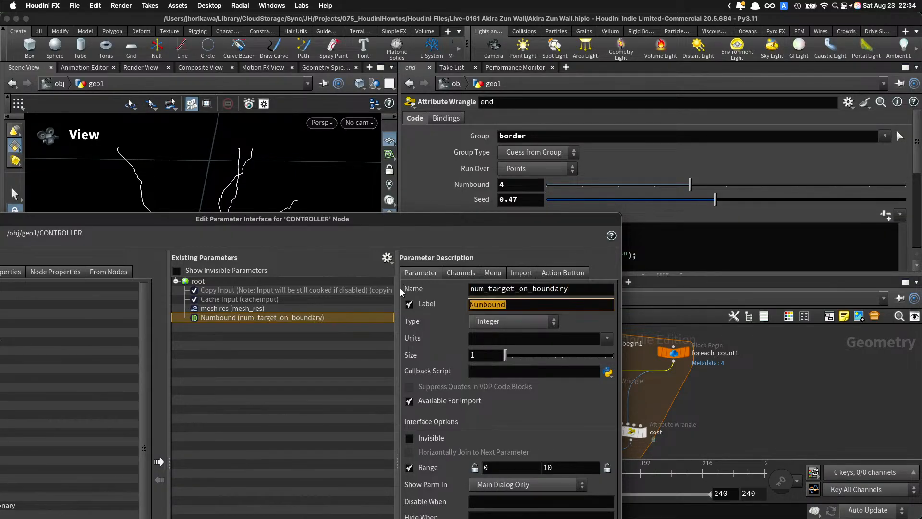
type("num target on boundary")
key("Return")
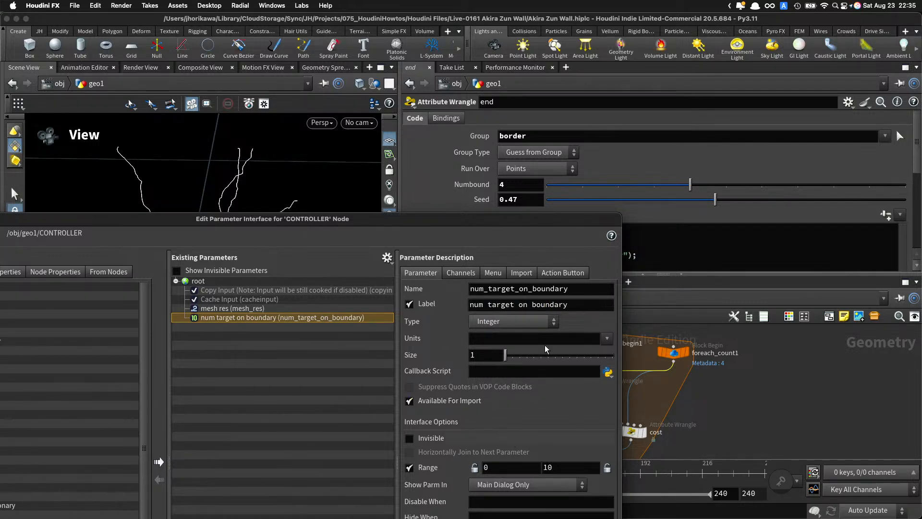
Step: Add the foreach_end1 node's Iterations to CONTROLLER's existing parameters
left_click_drag(573, 221, 373, 82)
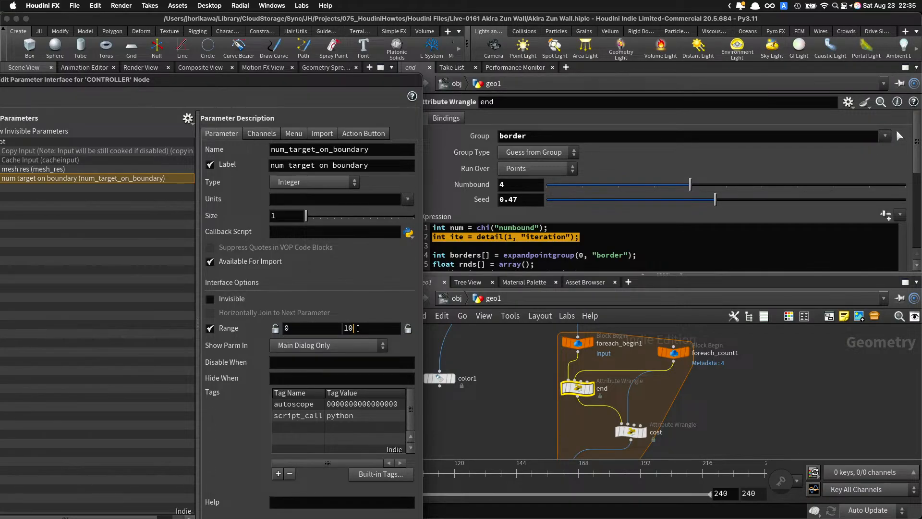
scroll(538, 382, "down", 4)
middle_click_drag(569, 454, 593, 383)
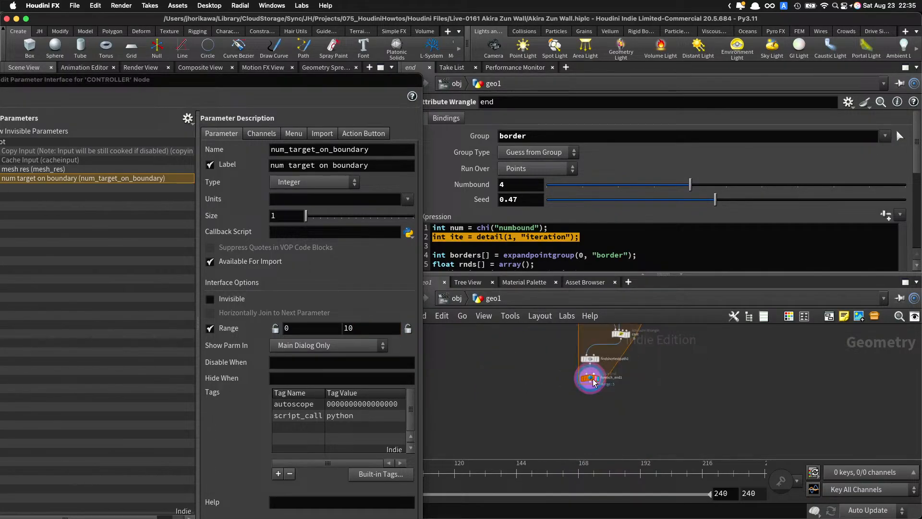
left_click_drag(612, 404, 568, 378)
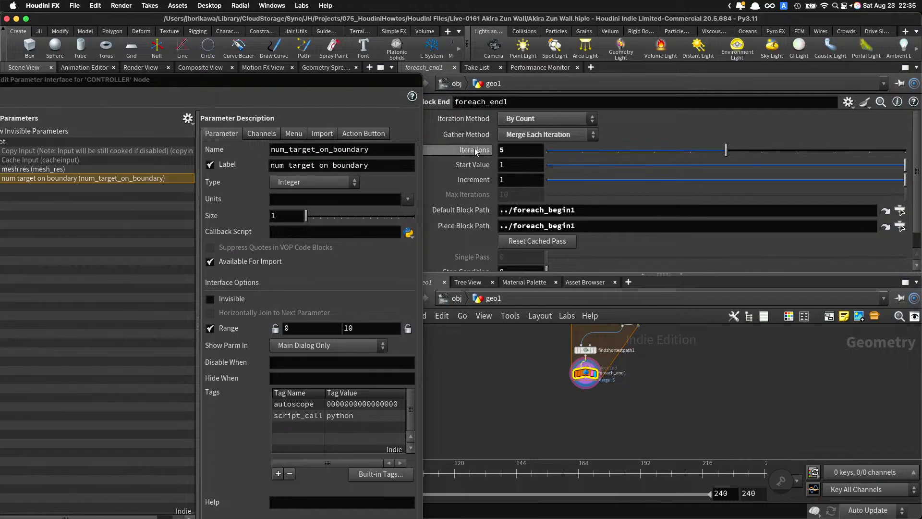
left_click_drag(475, 149, 96, 186)
left_click_drag(200, 79, 446, 102)
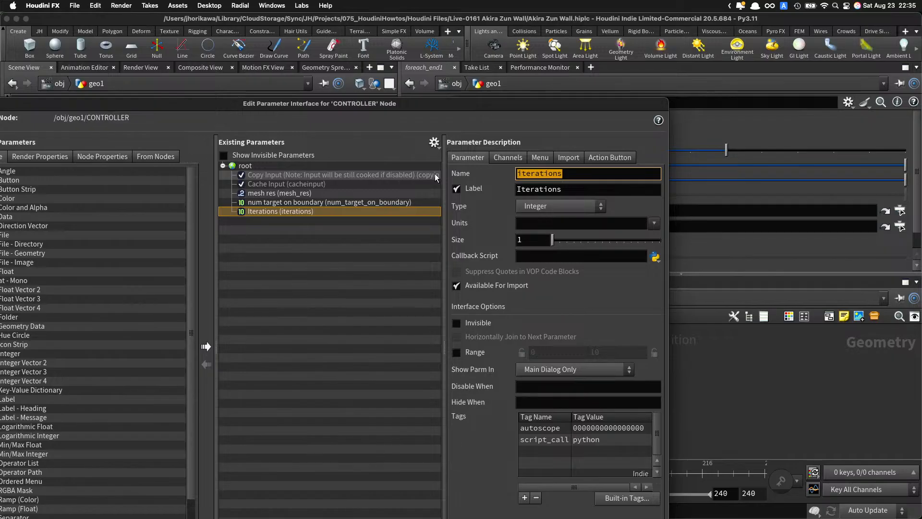
Step: Rename the added Iterations parameter to path_creation_ite and label it "path creation ite"
type("path_c")
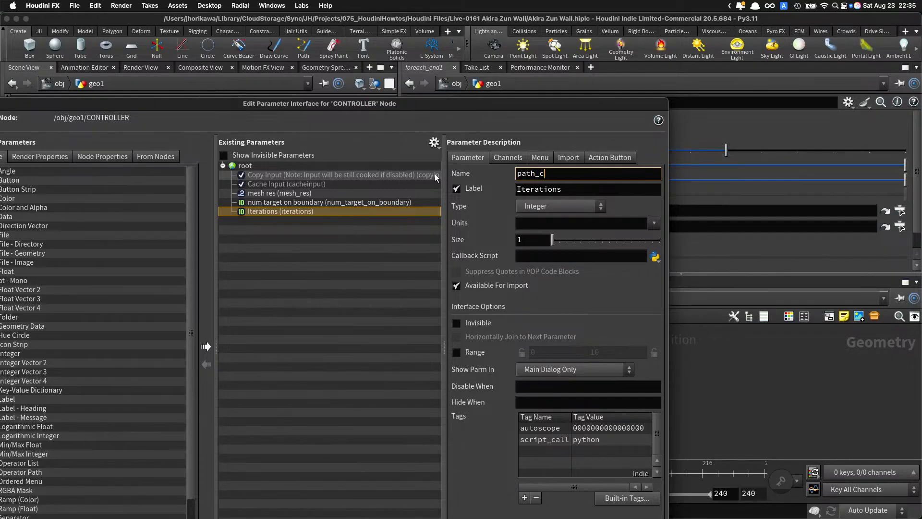
type("reation_ite")
left_click(566, 189)
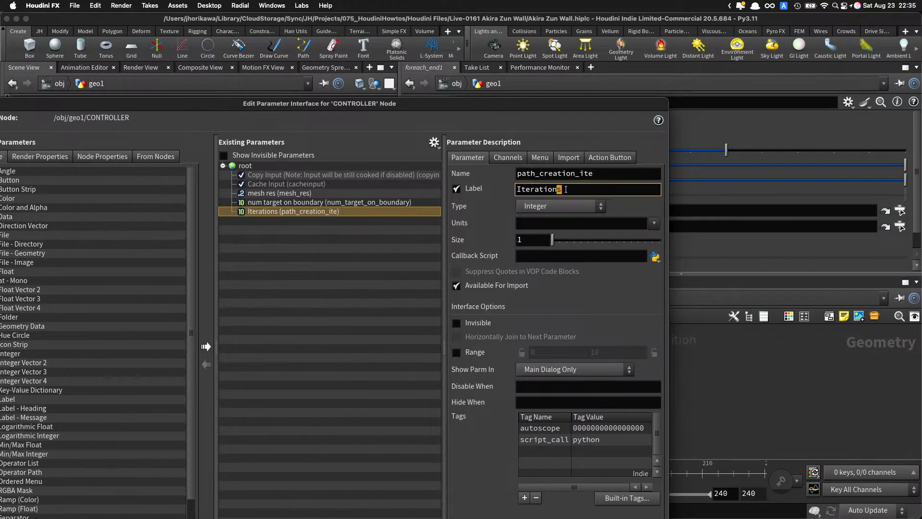
double_click(553, 190)
type("path creation ite")
key("Return")
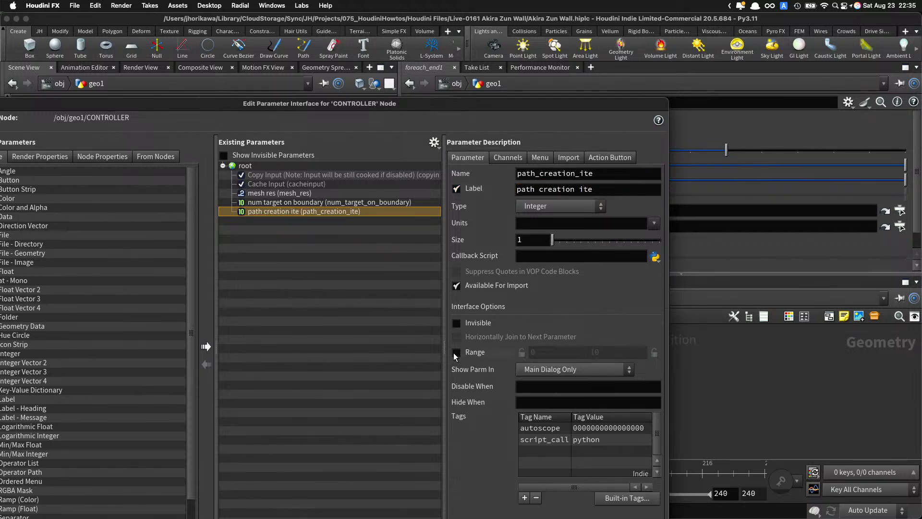
Step: Enable a range of 1 to 10 for the path creation ite parameter and apply the interface changes
left_click(456, 352)
left_click_drag(546, 352, 508, 353)
type("1")
key("Return")
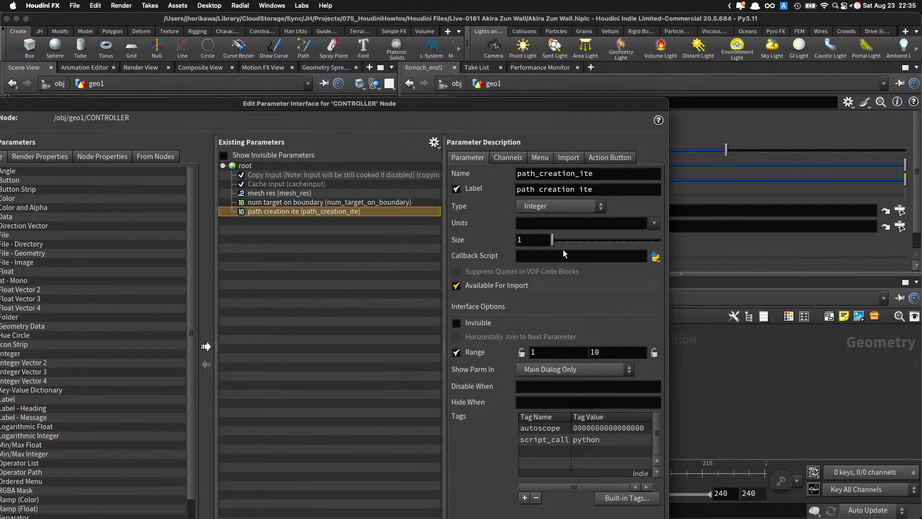
left_click_drag(574, 106, 413, 359)
left_click(473, 501)
Step: Add the cost wrangle's Smooth1 and Smooth2 to CONTROLLER's existing parameters
scroll(624, 361, "up", 3)
left_click(613, 407)
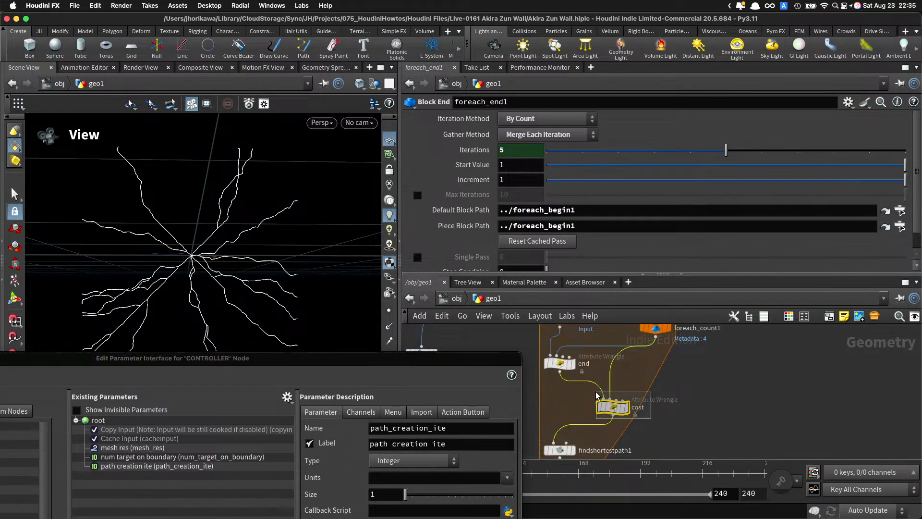
left_click_drag(429, 365, 311, 218)
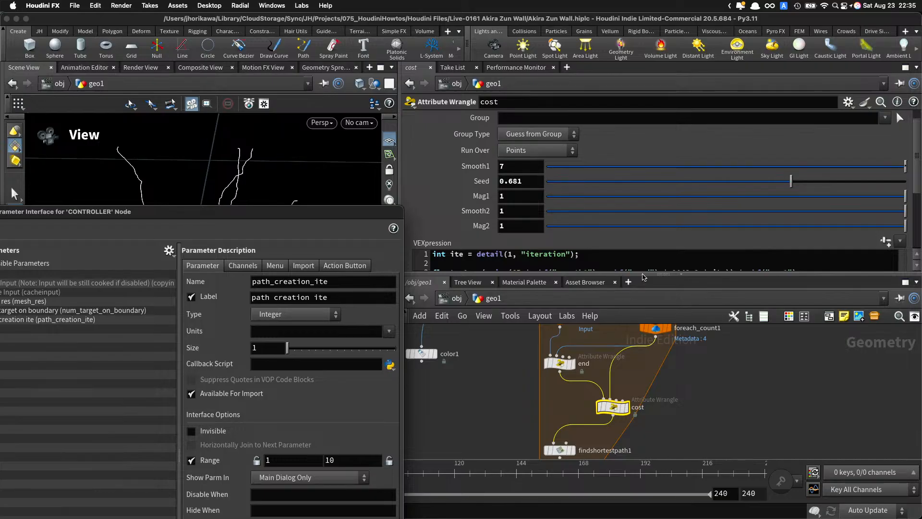
scroll(643, 266, "down", 3)
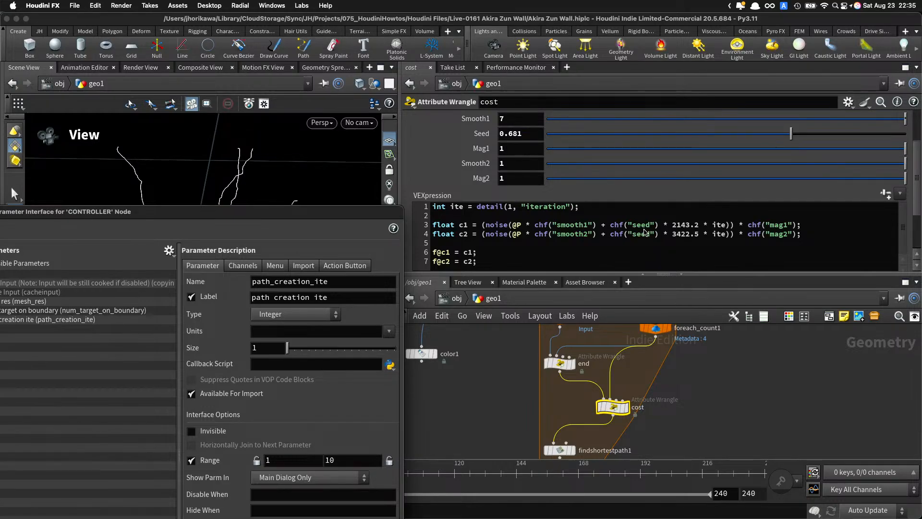
left_click_drag(321, 213, 744, 205)
left_click_drag(478, 127, 468, 336)
left_click_drag(481, 285, 468, 337)
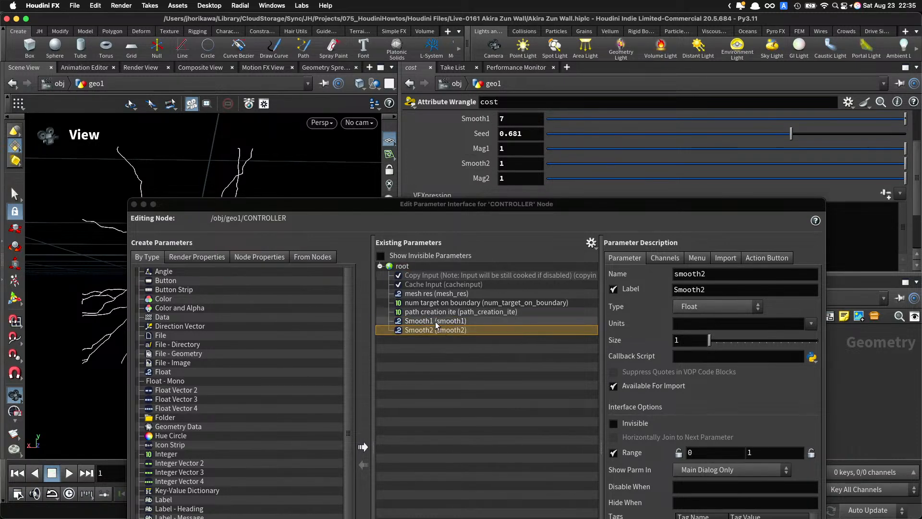
Step: Rename the added Smooth1 parameter to path_cost1 and label it "path cost1"
double_click(717, 273)
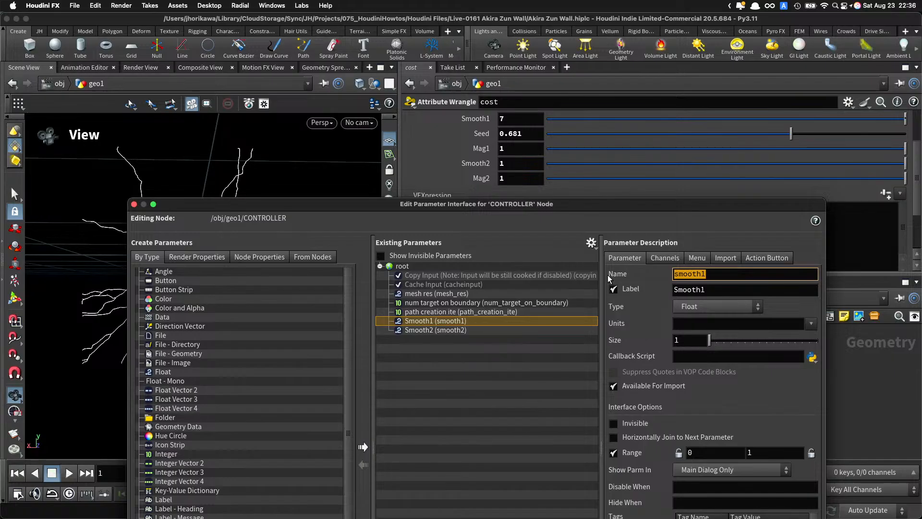
type("path_")
type("scost1")
key("Tab")
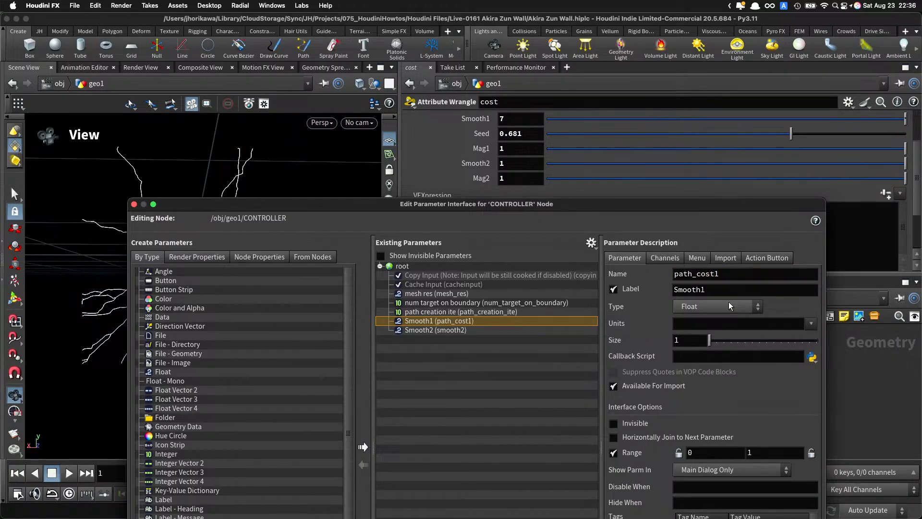
double_click(681, 288)
type("path ")
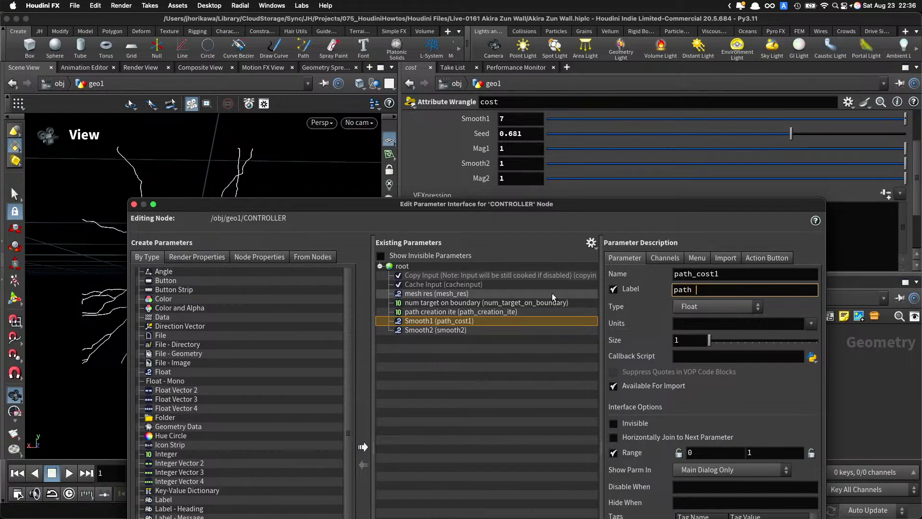
type("cost1")
key("Return")
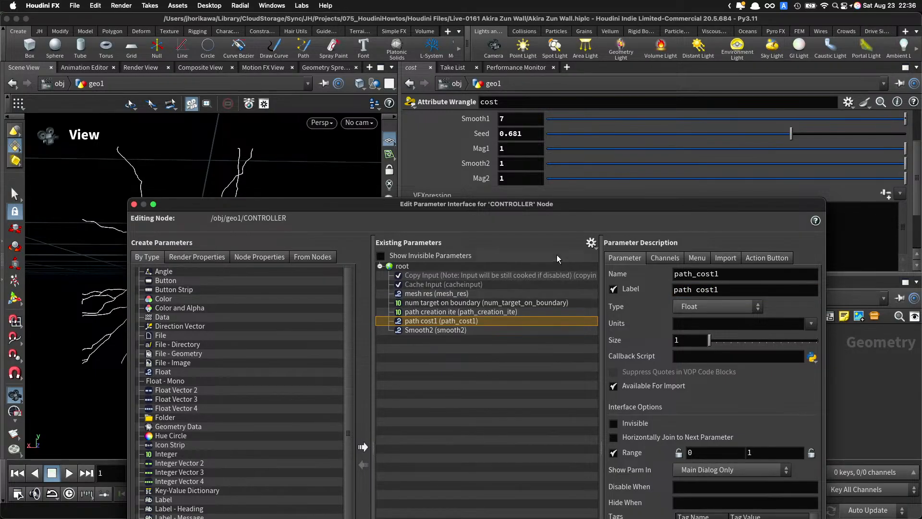
Step: Set the upper limit of the path cost1 parameter's range to 10
left_click(781, 453)
type("0")
key("Return")
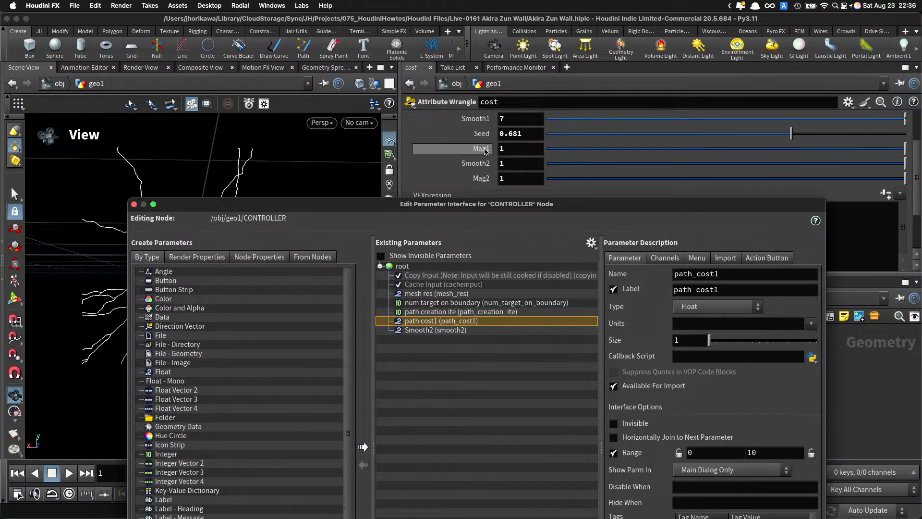
left_click_drag(486, 167, 433, 354)
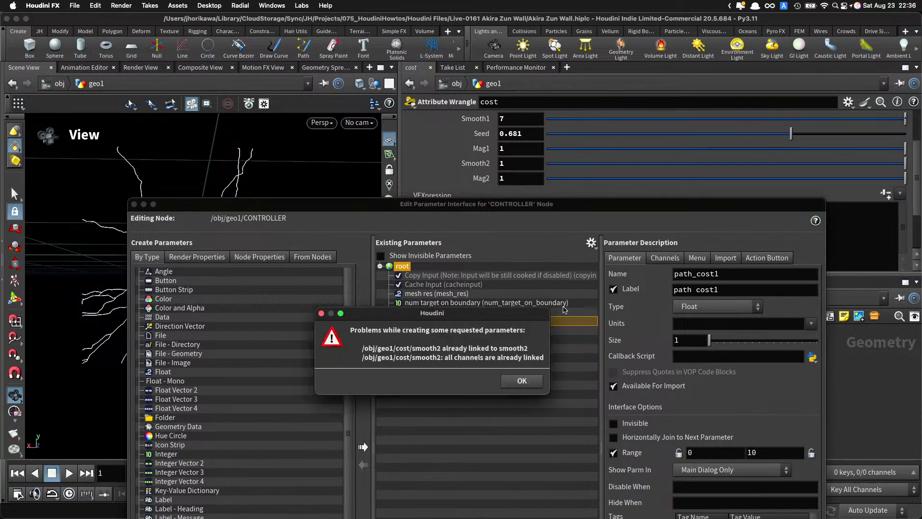
left_click(528, 379)
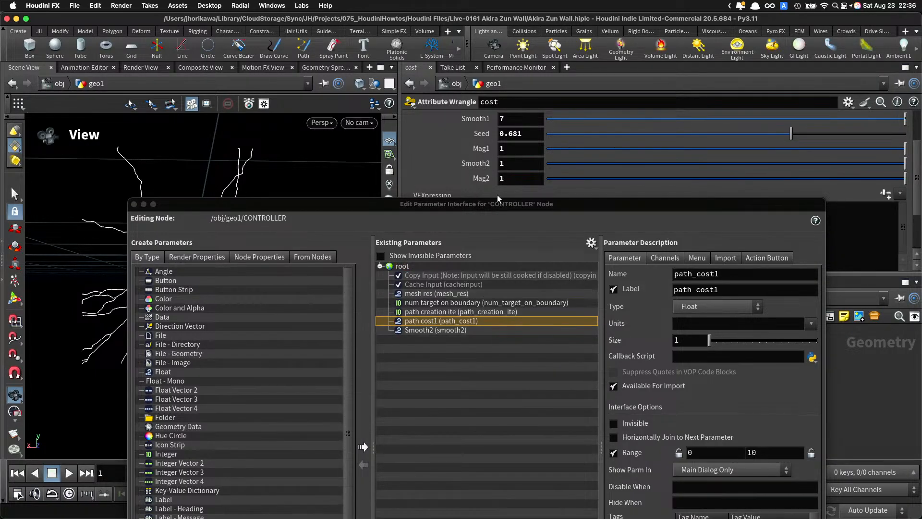
Step: Rename the added Smooth2 parameter to path_cost2 and label it "path cost2"
left_click(469, 329)
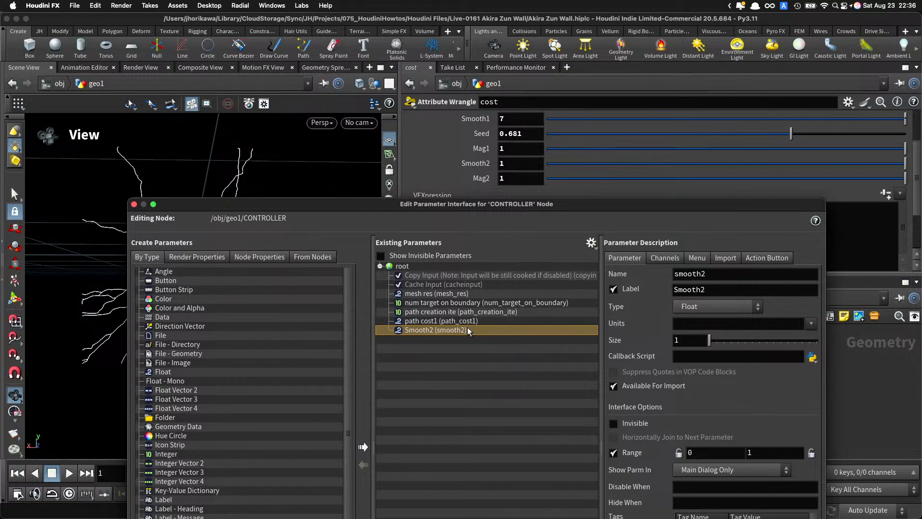
left_click_drag(706, 273, 611, 270)
type("path_cost_2")
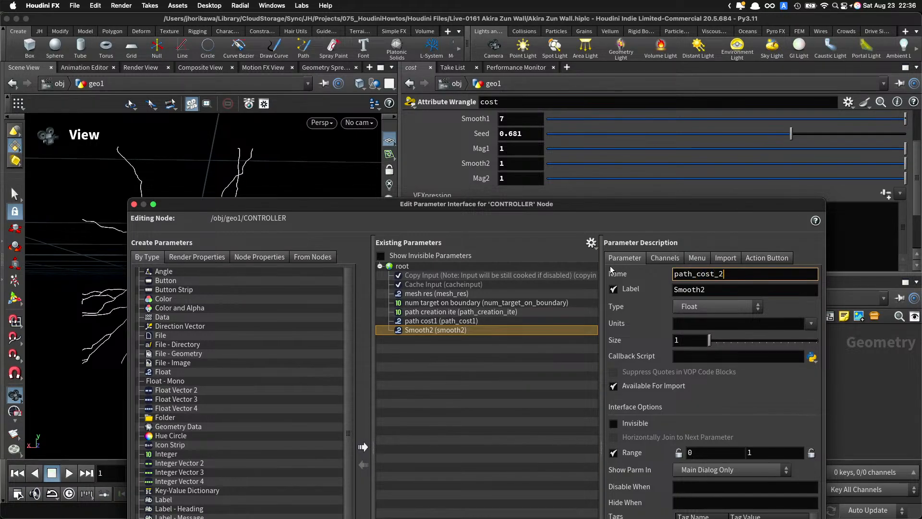
key("Return")
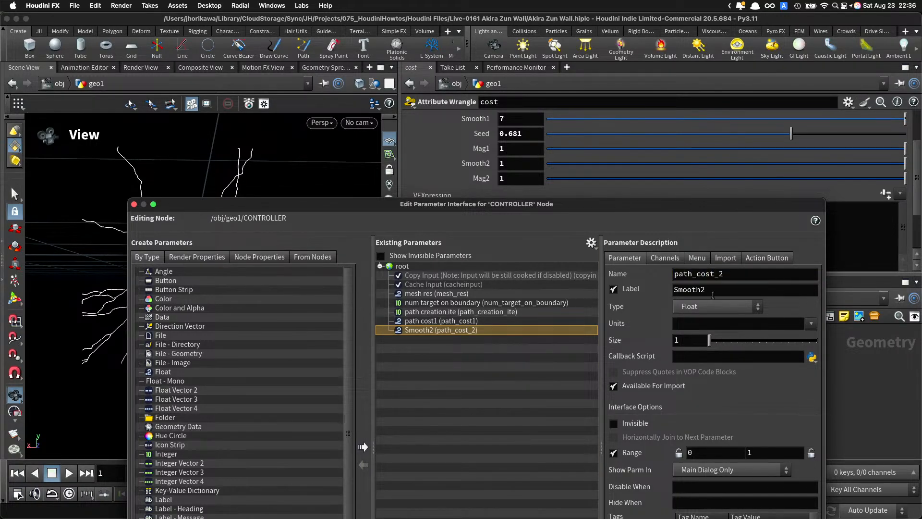
left_click_drag(713, 291, 598, 292)
type("pas")
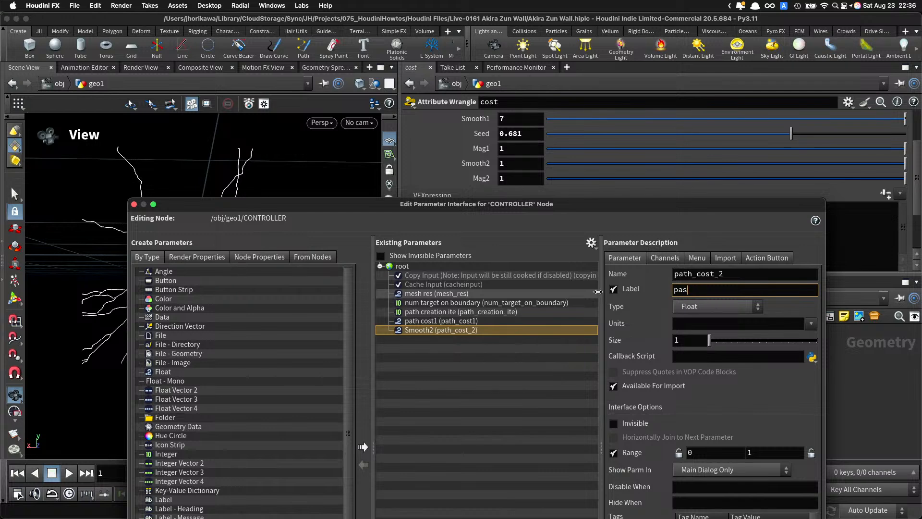
type("th cost2")
key("Return")
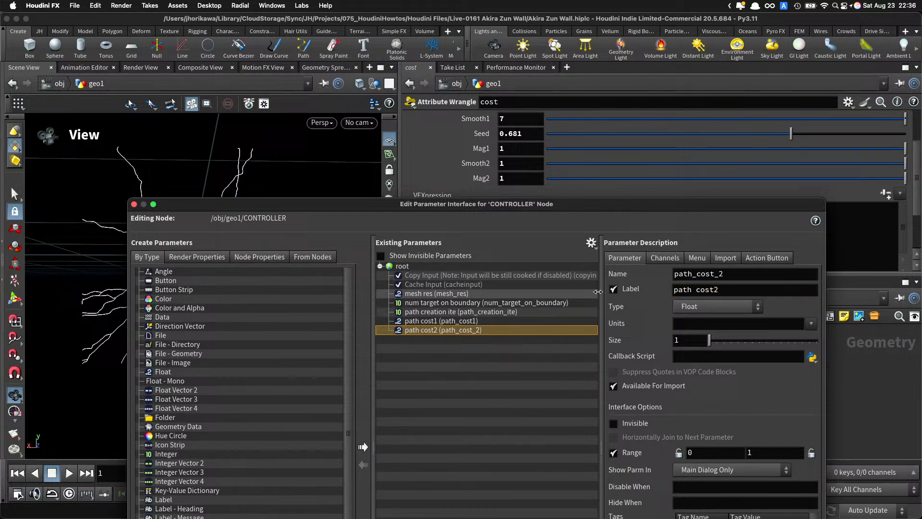
left_click(715, 273)
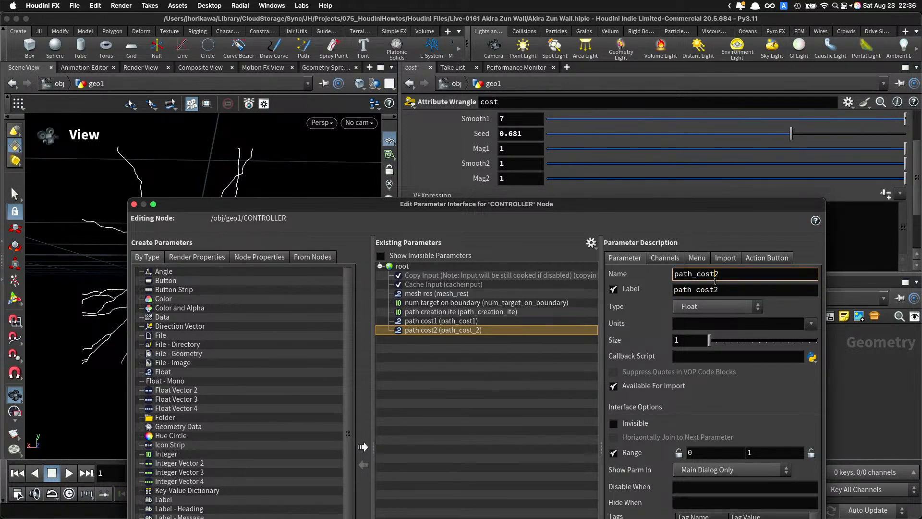
key("Return")
Step: Set the upper limit of the path cost2 parameter's range to 10 and apply the interface changes
left_click(772, 452)
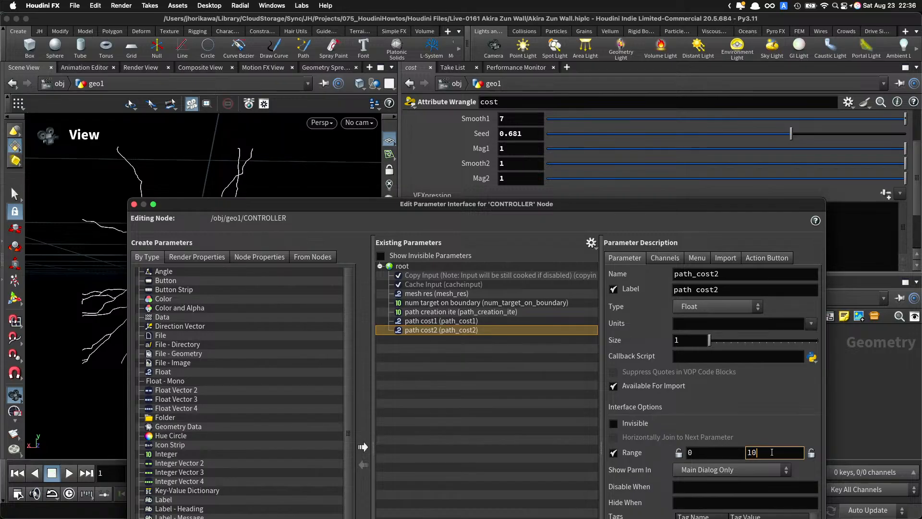
key("Return")
left_click_drag(705, 211, 526, 38)
left_click(465, 499)
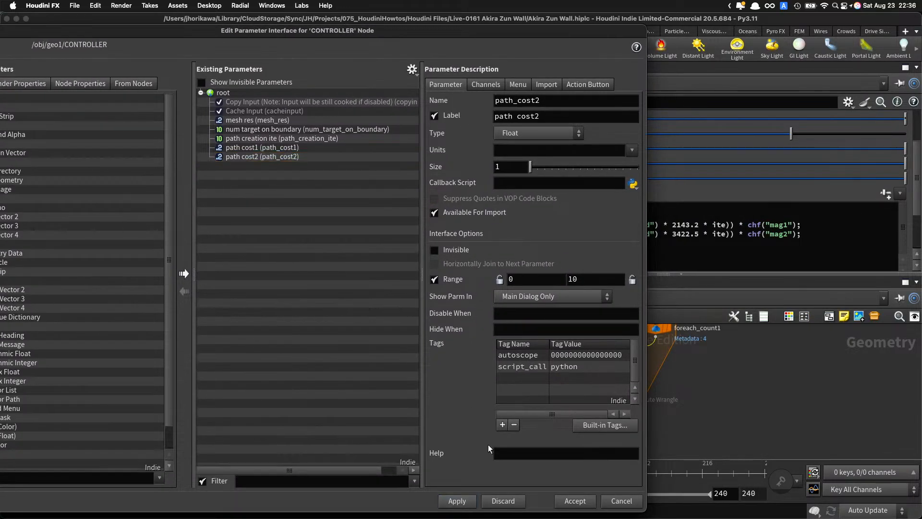
Step: Review the path cost settings of the findshortestpath1 node and close CONTROLLER's parameter interface editor
left_click_drag(551, 40, 477, 392)
scroll(691, 373, "up", 3)
left_click(636, 385)
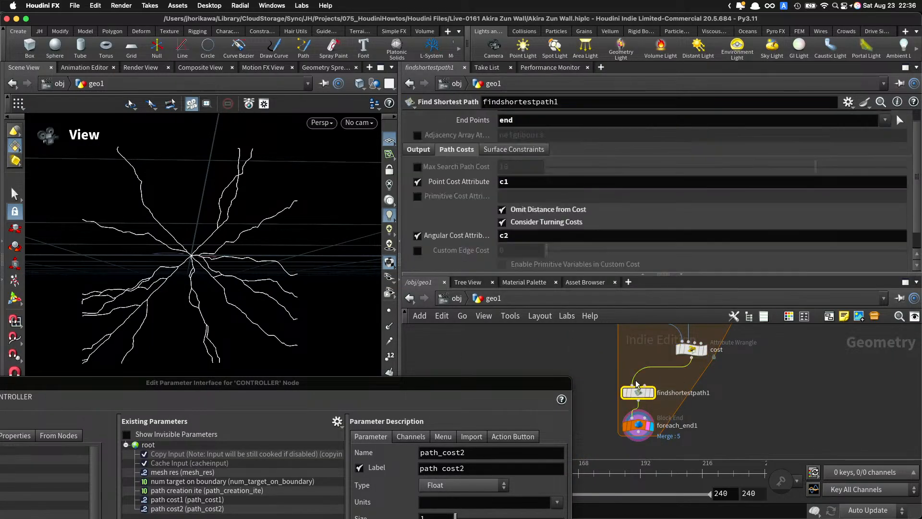
scroll(575, 224, "down", 1)
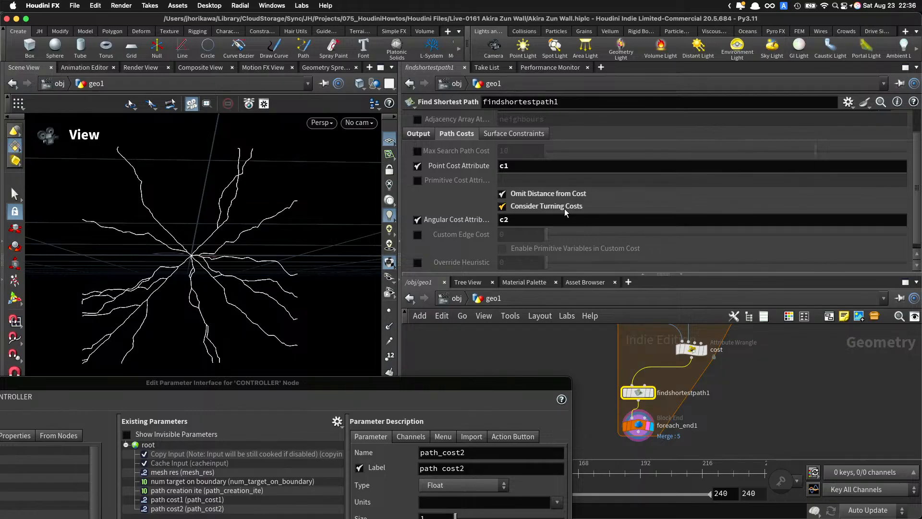
scroll(564, 209, "down", 1)
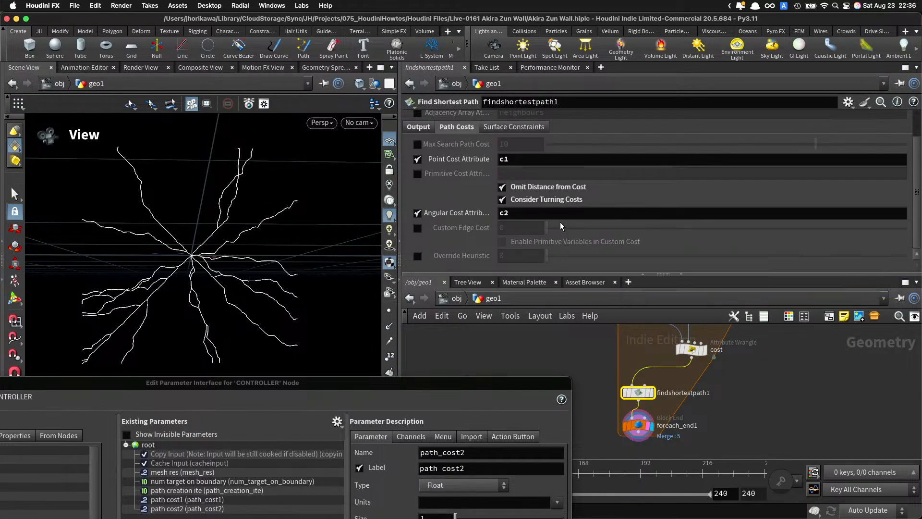
scroll(551, 195, "up", 2)
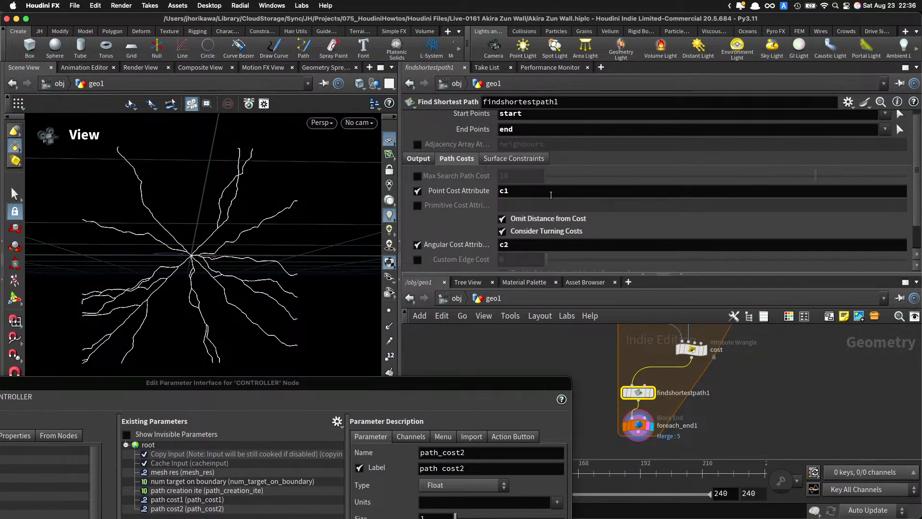
double_click(456, 384)
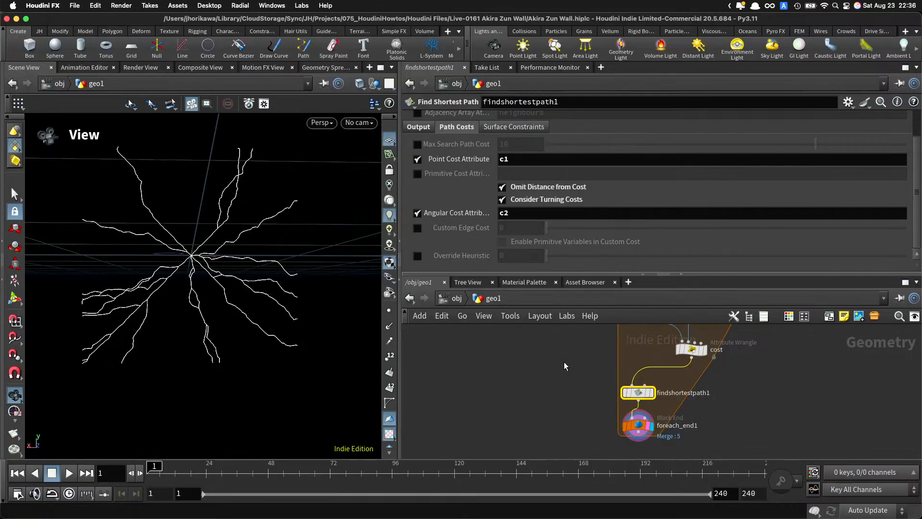
Step: Set path cost1 to 4 and path cost2 to 4.77 on the CONTROLLER null
scroll(523, 372, "down", 5)
middle_click_drag(523, 377, 546, 396)
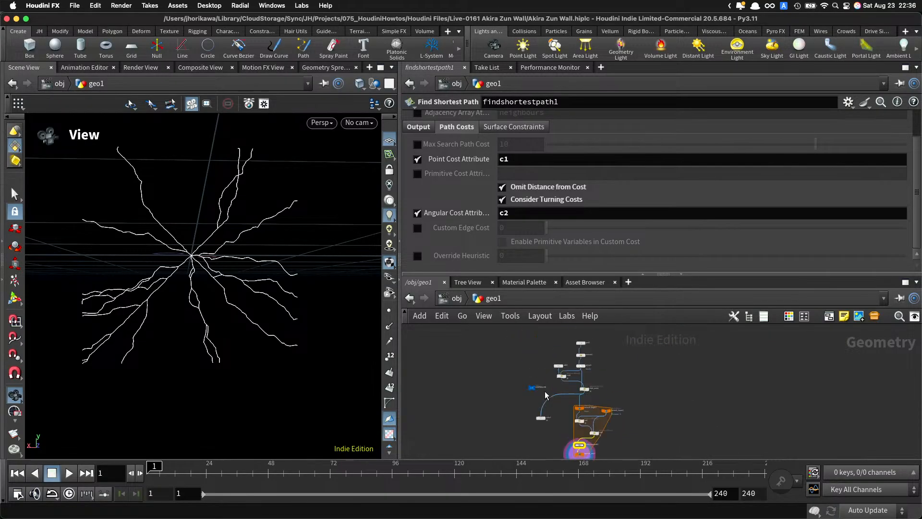
scroll(544, 373, "up", 3)
left_click(518, 396)
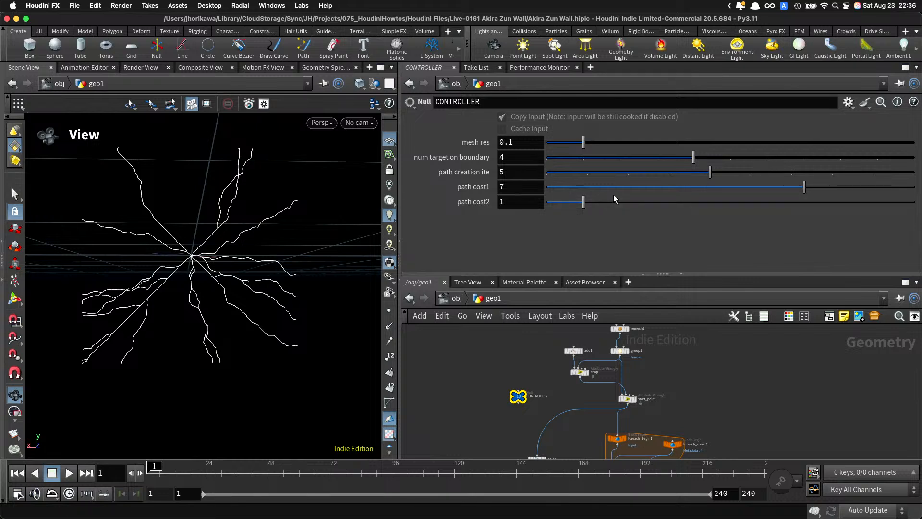
left_click_drag(692, 188, 648, 194)
left_click_drag(633, 202, 693, 188)
Step: Add the end wrangle's Seed parameter to the CONTROLLER null's parameter interface, below path cost2
left_click(848, 102)
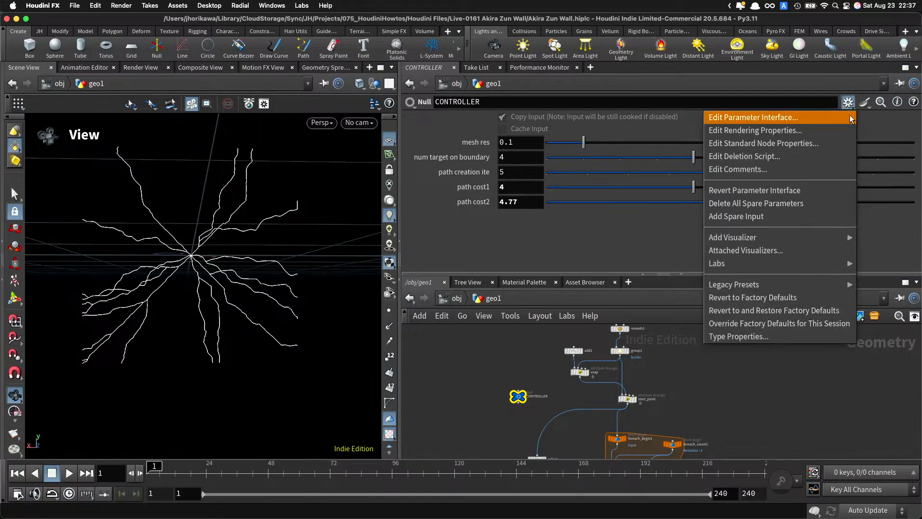
left_click(850, 118)
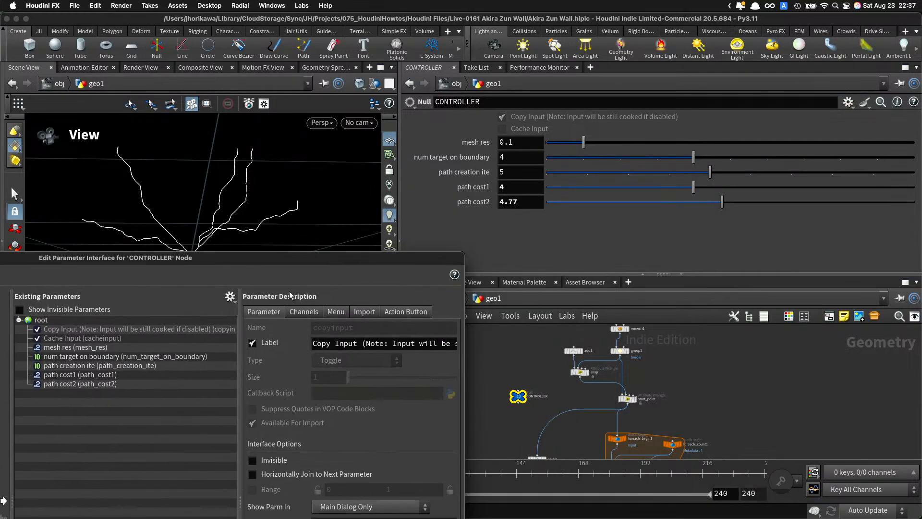
left_click(230, 296)
left_click(233, 385)
scroll(615, 379, "down", 5)
scroll(634, 414, "up", 7)
left_click(552, 387)
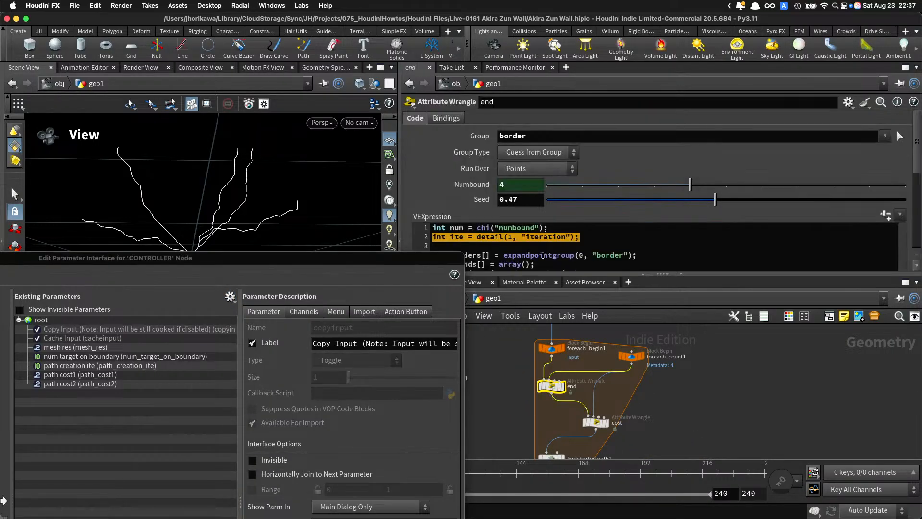
left_click_drag(484, 200, 116, 394)
Step: Label the added Seed parameter "seed" and accept the CONTROLLER interface changes
double_click(334, 343)
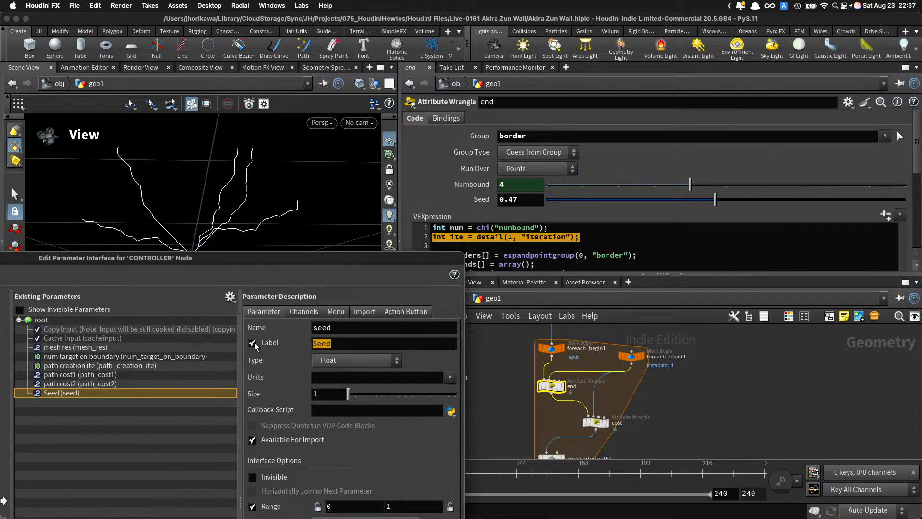
type("seed")
key("Return")
left_click_drag(330, 261, 334, 137)
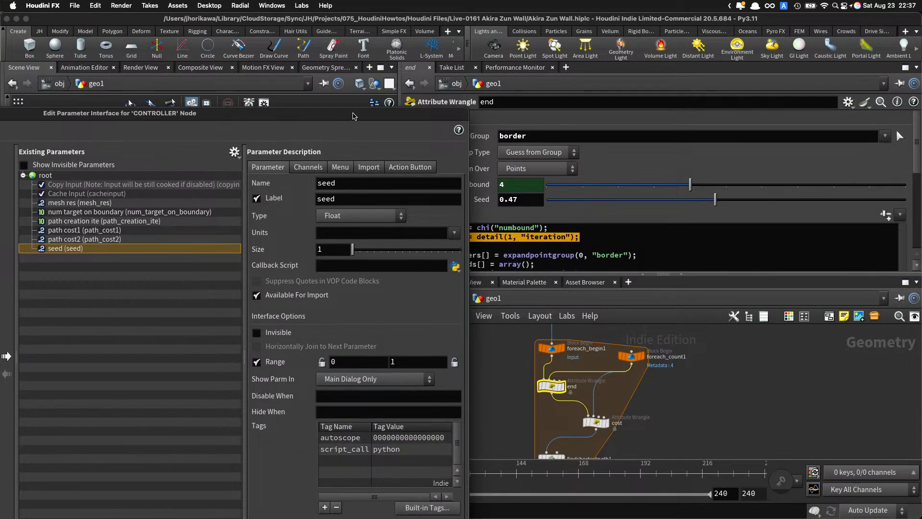
left_click_drag(355, 115, 394, 66)
left_click(318, 501)
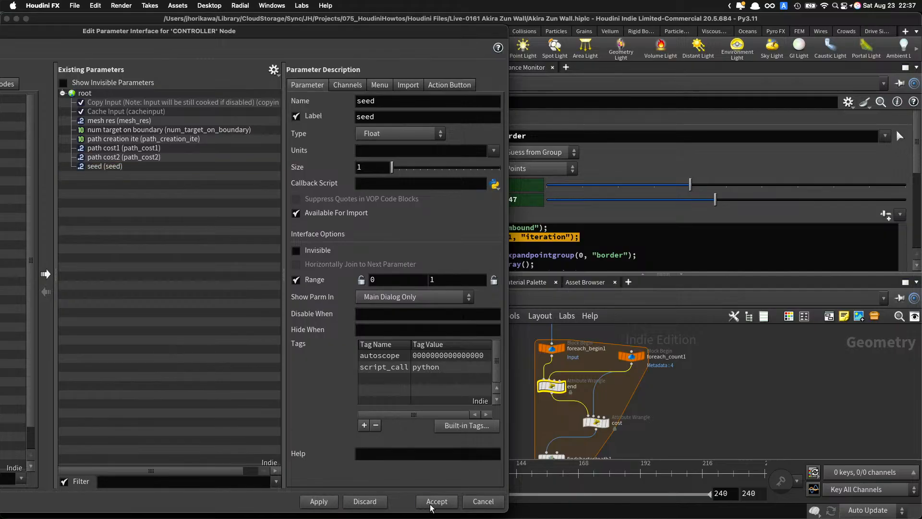
left_click(436, 501)
Step: Try to reuse the end wrangle's seed reference in the Seed parameter of the cost wrangle
left_click(484, 201)
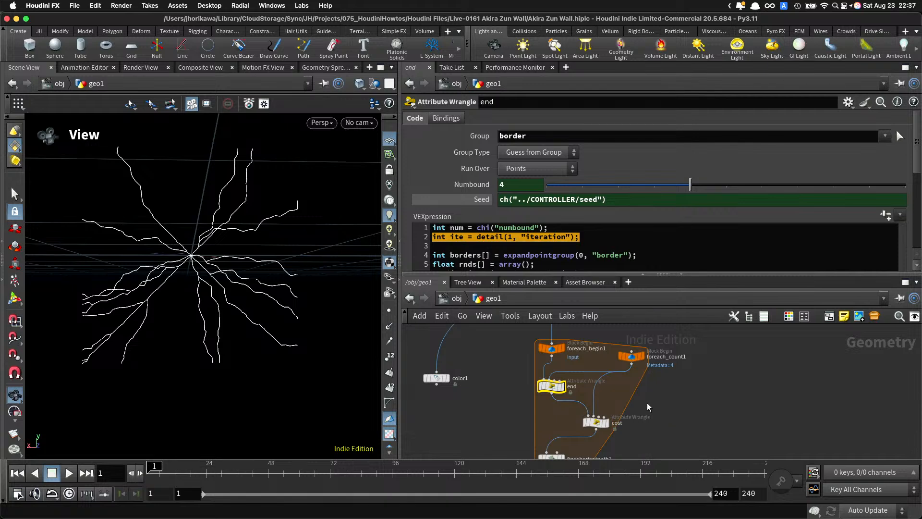
left_click(597, 422)
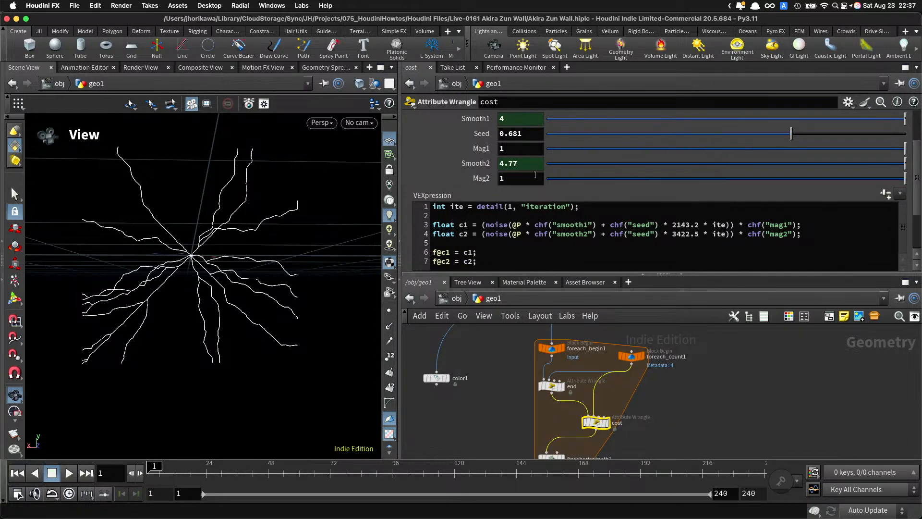
left_click_drag(530, 132, 486, 133)
left_click(522, 135)
left_click(551, 385)
left_click_drag(612, 197, 453, 197)
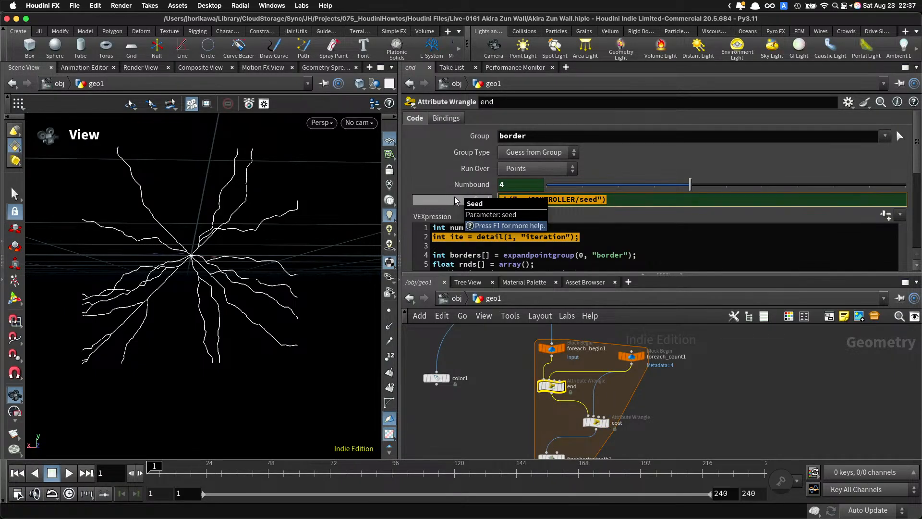
left_click_drag(646, 440, 589, 413)
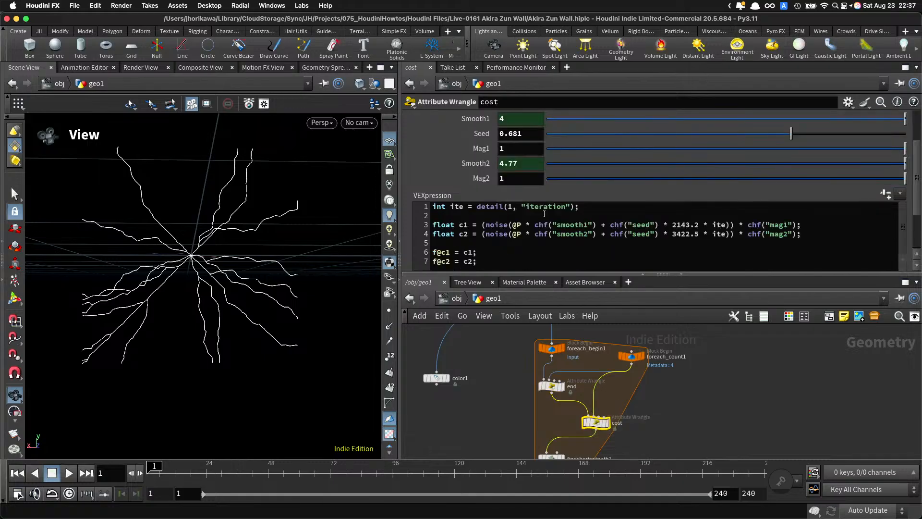
left_click_drag(532, 133, 464, 134)
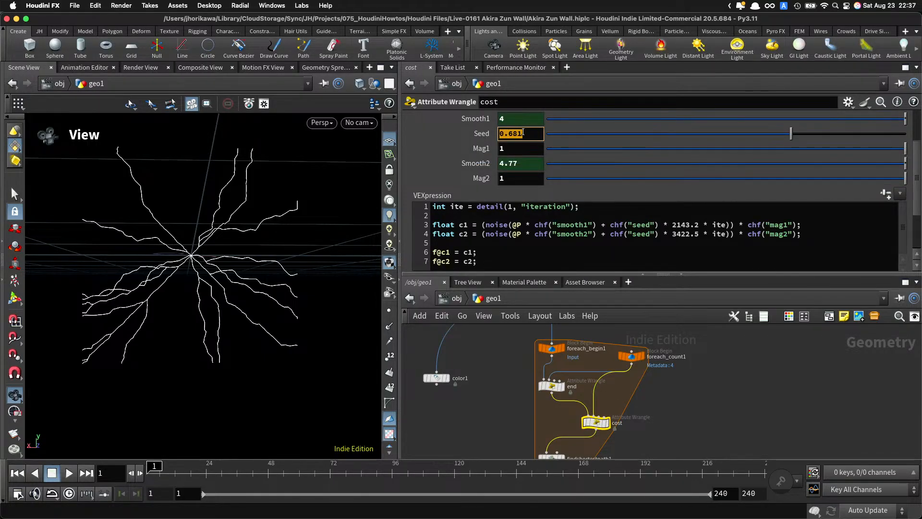
type("int ite = detail(1, \"iteration\");")
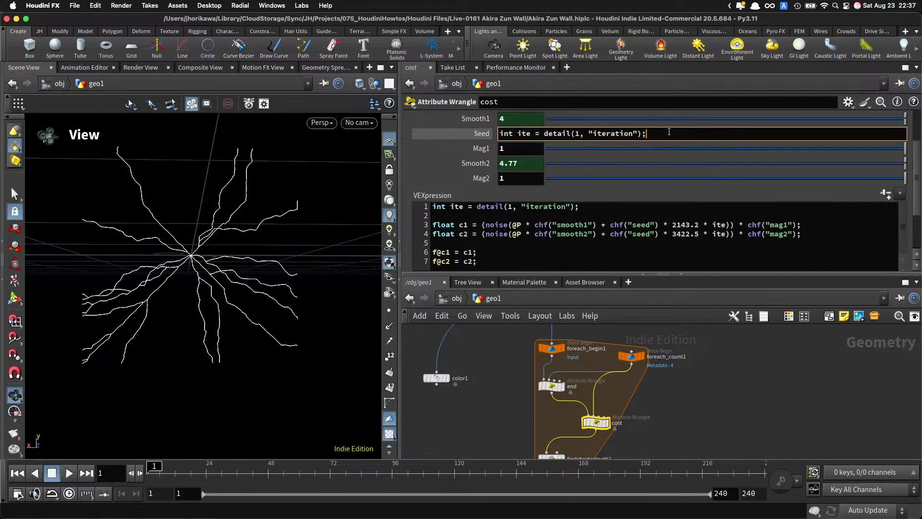
key("Return")
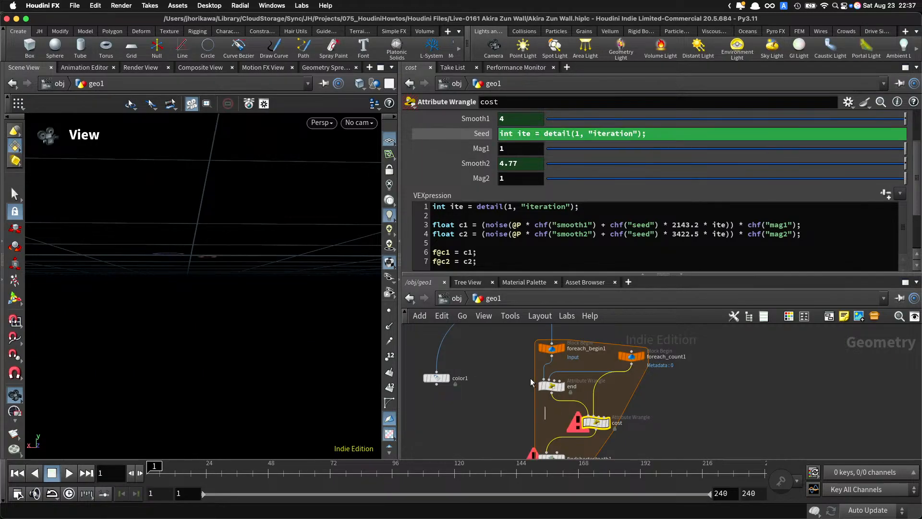
Step: Copy the end wrangle's seed reference and set the cost wrangle's Seed to ch("../CONTROLLER/seed") + 435.234
left_click(543, 385)
left_click_drag(623, 199, 440, 197)
key("super+c")
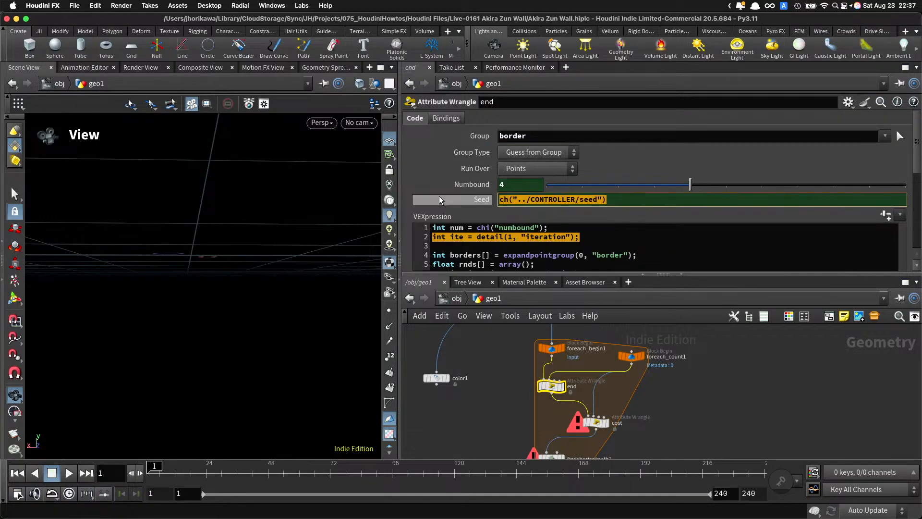
left_click(595, 423)
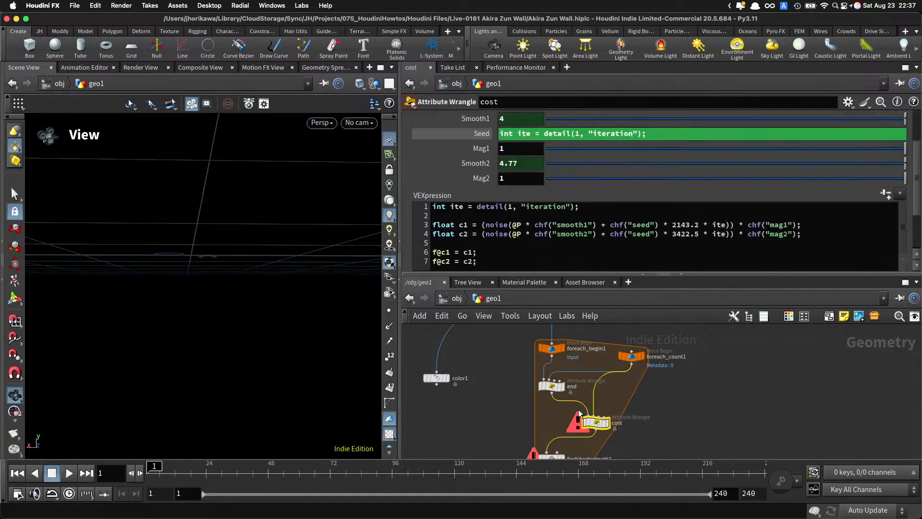
left_click_drag(657, 135, 429, 142)
key("super+v")
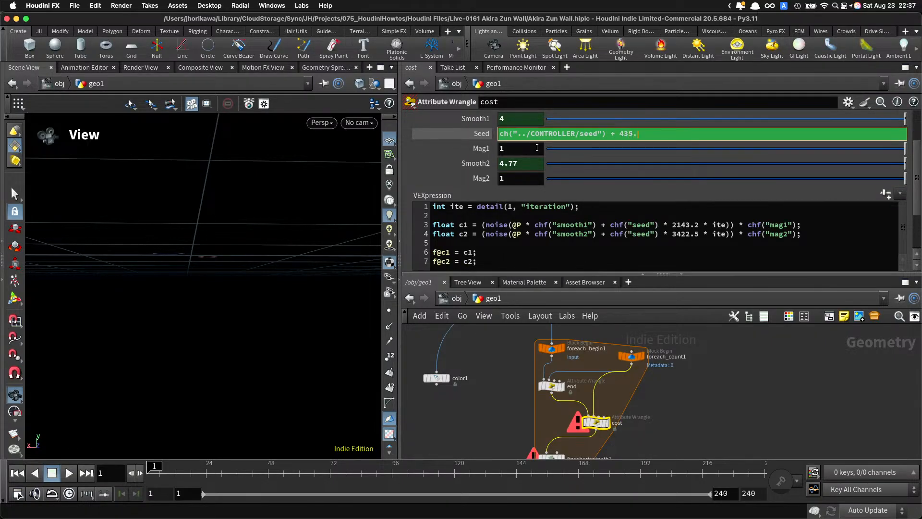
type("+ 435.234")
key("Return")
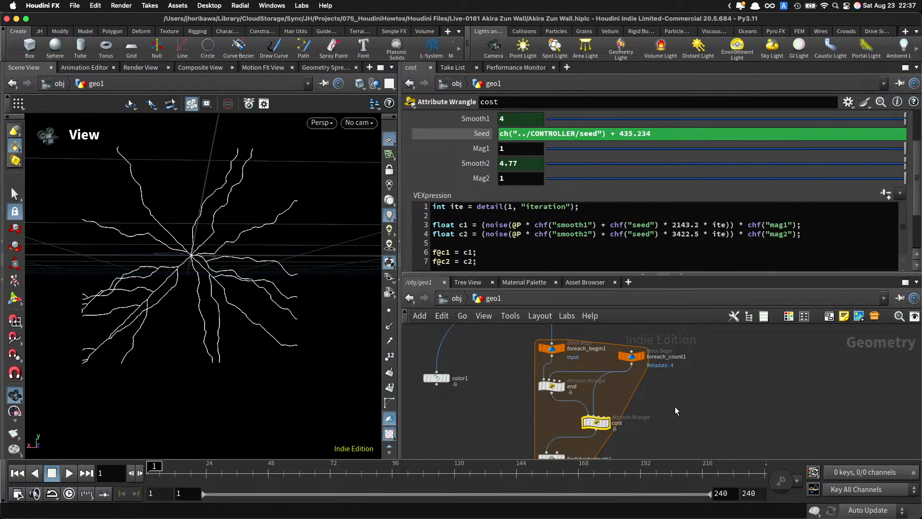
Step: Set seed to 0.566, path cost1 to 2.31 and path cost2 to 3.29 on the CONTROLLER null
scroll(648, 403, "down", 3)
scroll(611, 398, "up", 2)
scroll(606, 408, "down", 5)
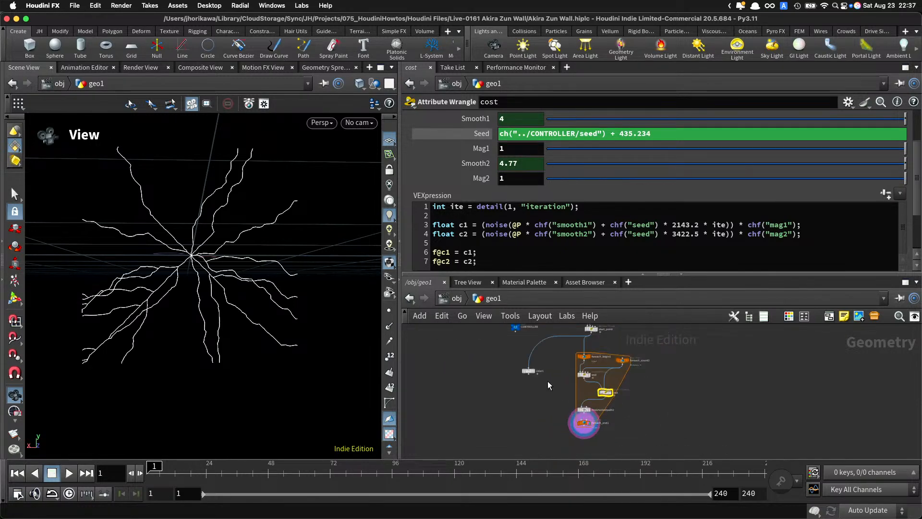
scroll(547, 381, "up", 3)
left_click(527, 366)
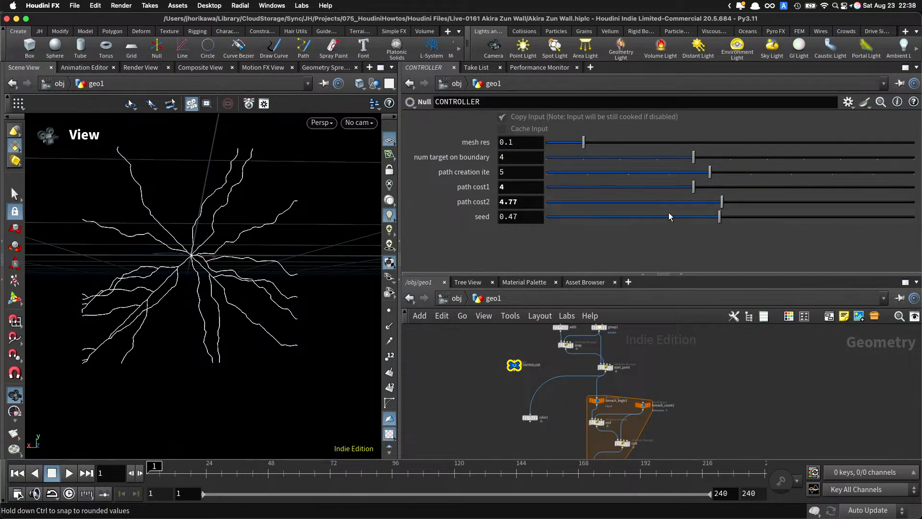
left_click_drag(668, 216, 753, 223)
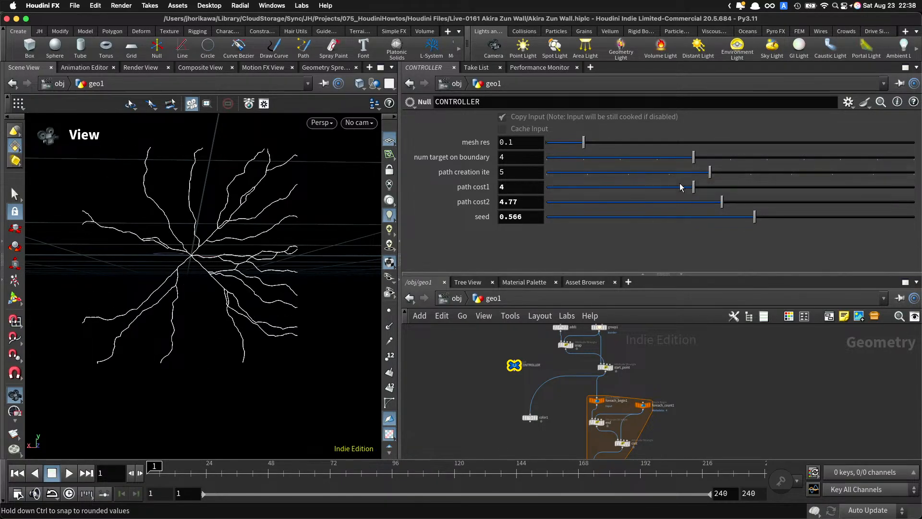
left_click_drag(680, 188, 668, 207)
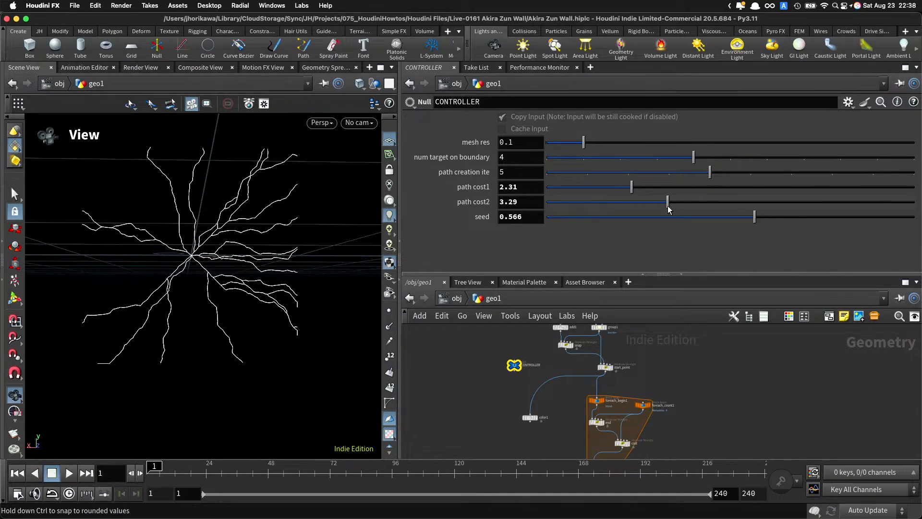
Step: Test other crack variations on CONTROLLER, ending with num target on boundary 5, path creation ite 4 and seed 0.412
left_click_drag(634, 172, 599, 173)
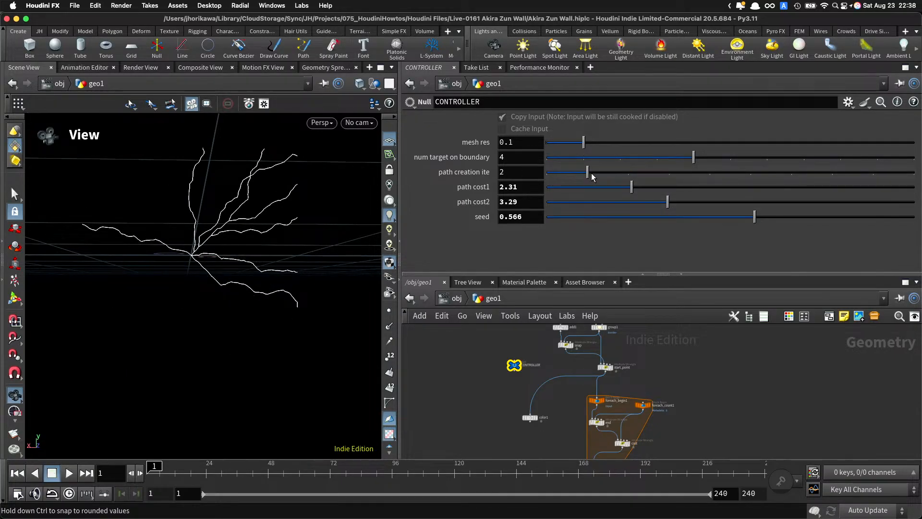
left_click(657, 158)
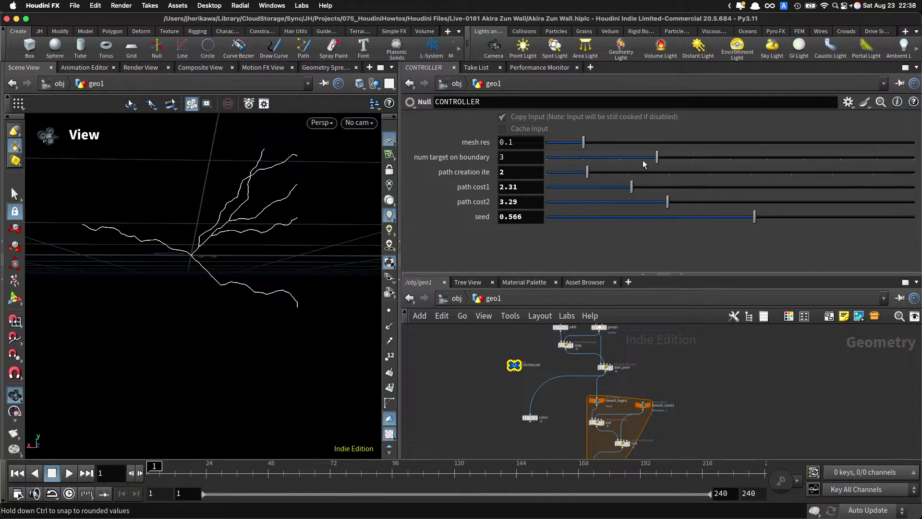
left_click_drag(661, 217, 668, 220)
left_click_drag(685, 158, 720, 158)
left_click(660, 174)
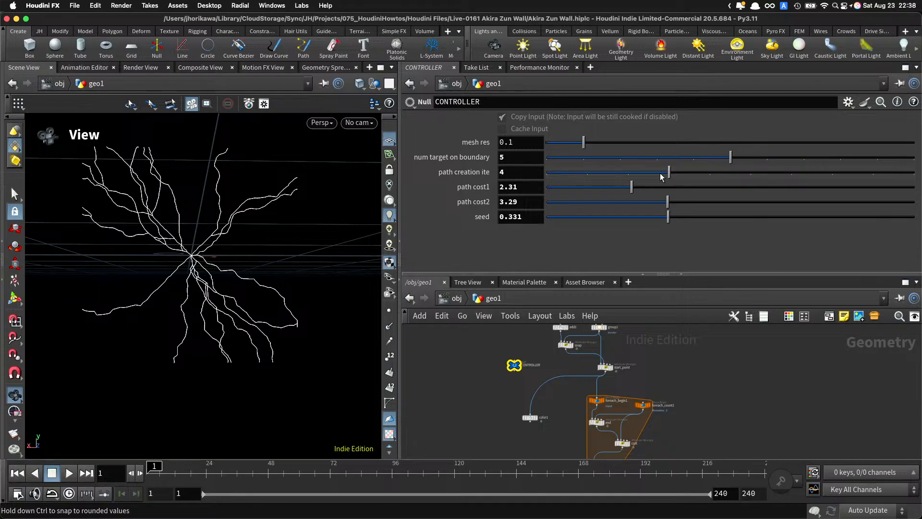
left_click_drag(696, 218, 698, 217)
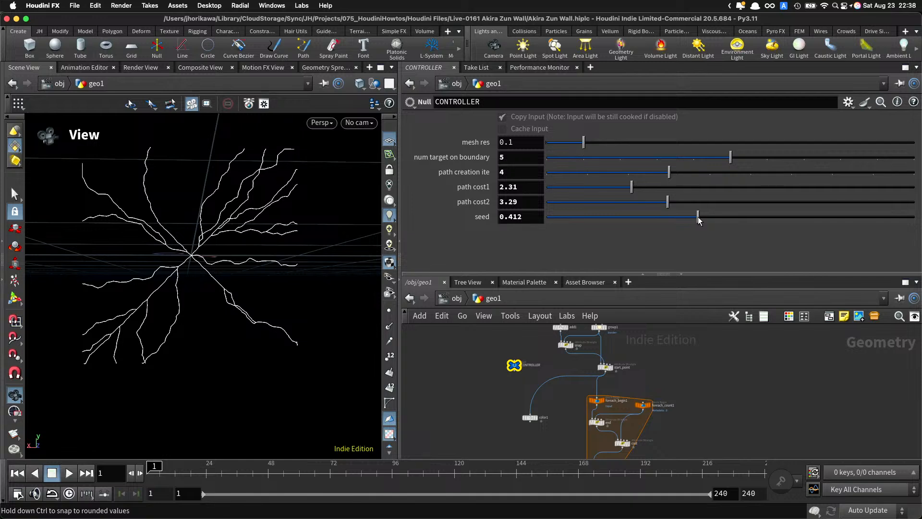
Step: Save the scene file and enlarge the network editor to show the whole node graph
scroll(701, 378, "down", 3)
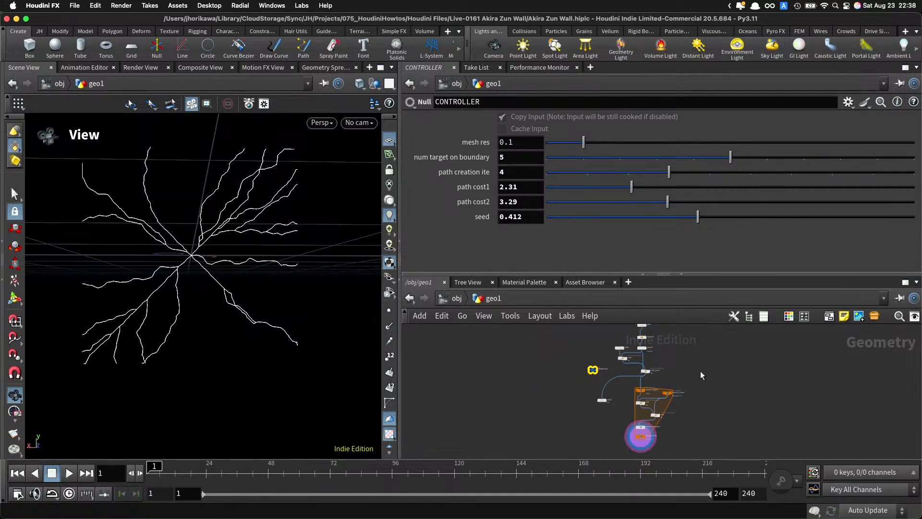
key("ctrl+s")
scroll(700, 370, "up", 2)
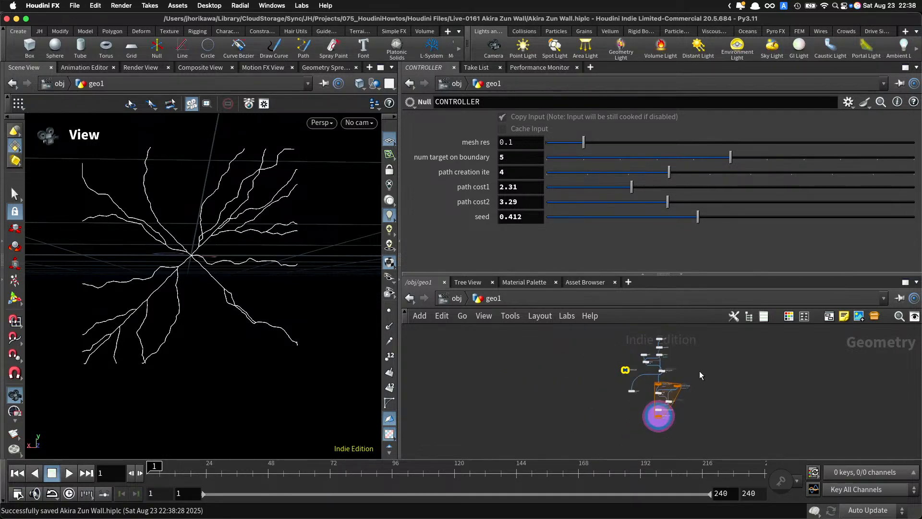
left_click_drag(691, 273, 691, 189)
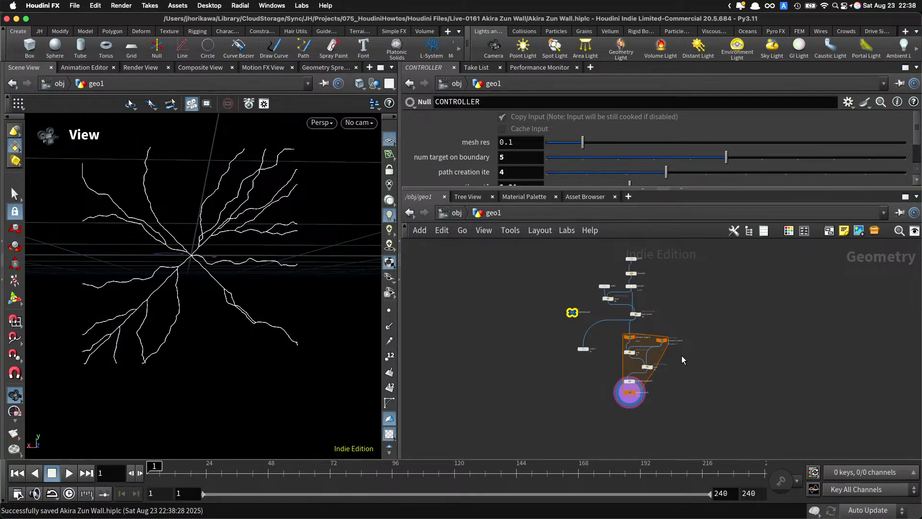
middle_click_drag(615, 366, 697, 376)
scroll(697, 374, "up", 3)
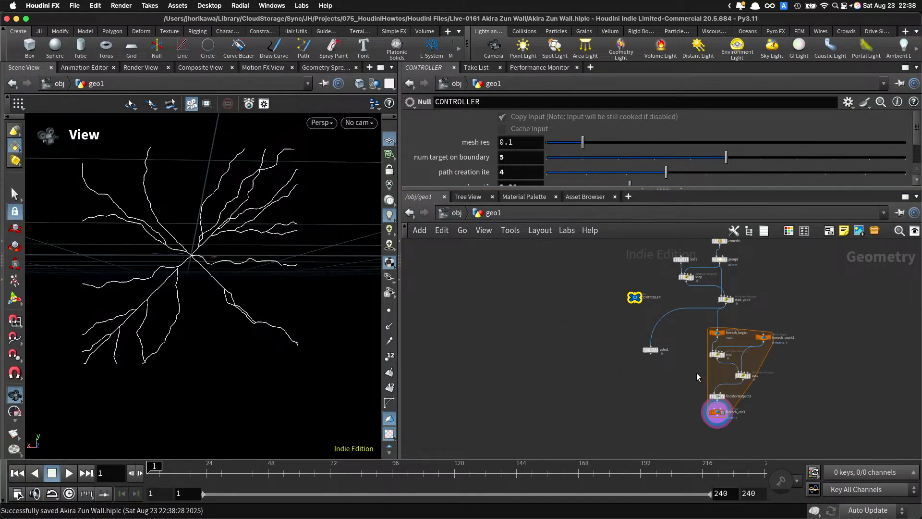
scroll(694, 365, "down", 3)
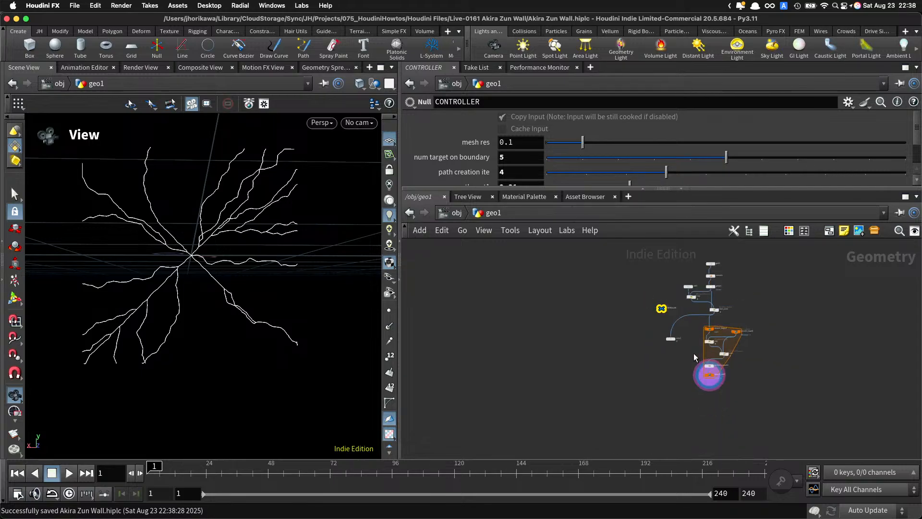
scroll(692, 358, "up", 3)
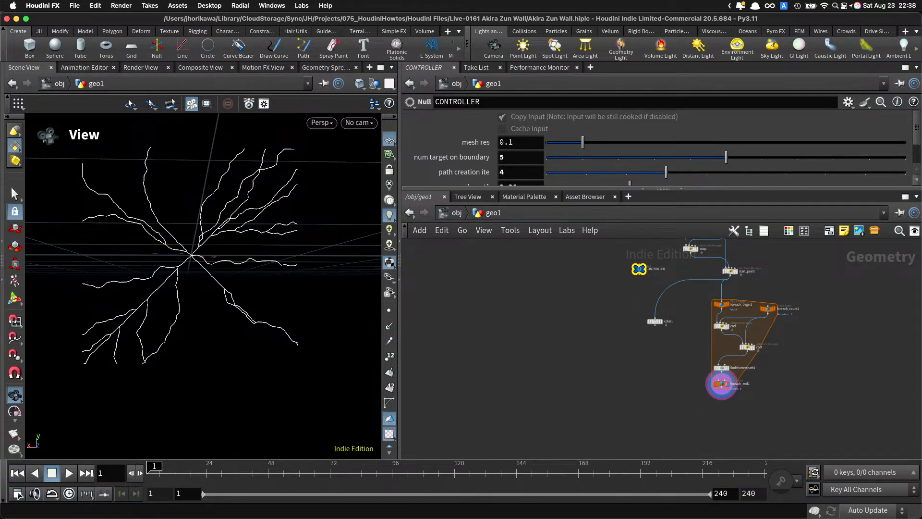
Step: Switch to Chrome to examine the shape of the cracks in the reference wall image, and return to Houdini
key("ctrl+Up")
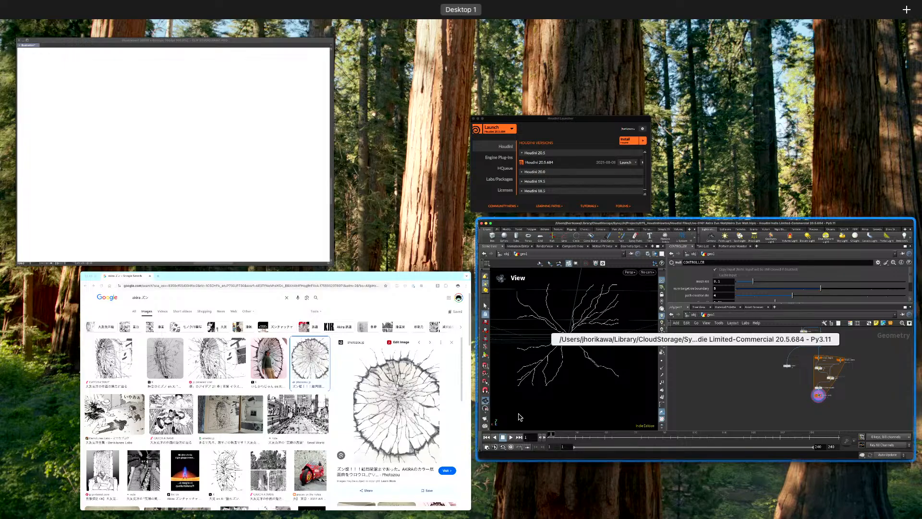
left_click(385, 394)
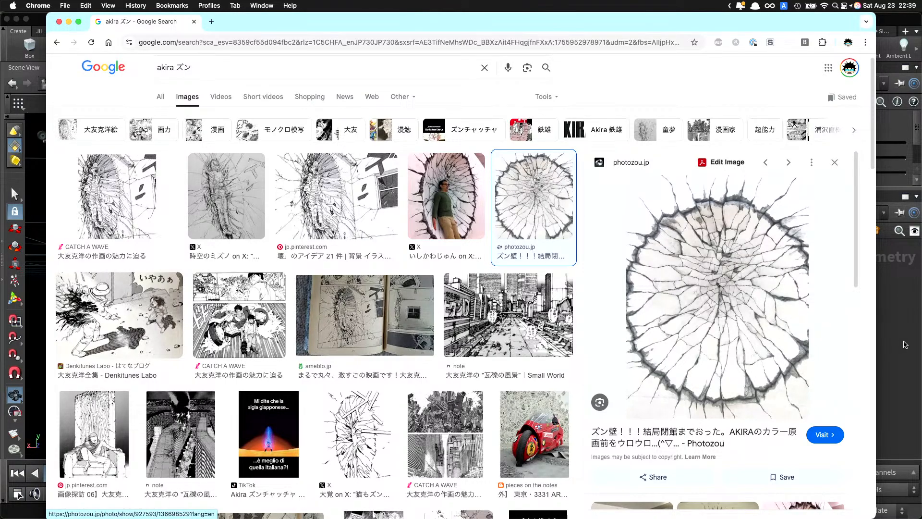
left_click(904, 346)
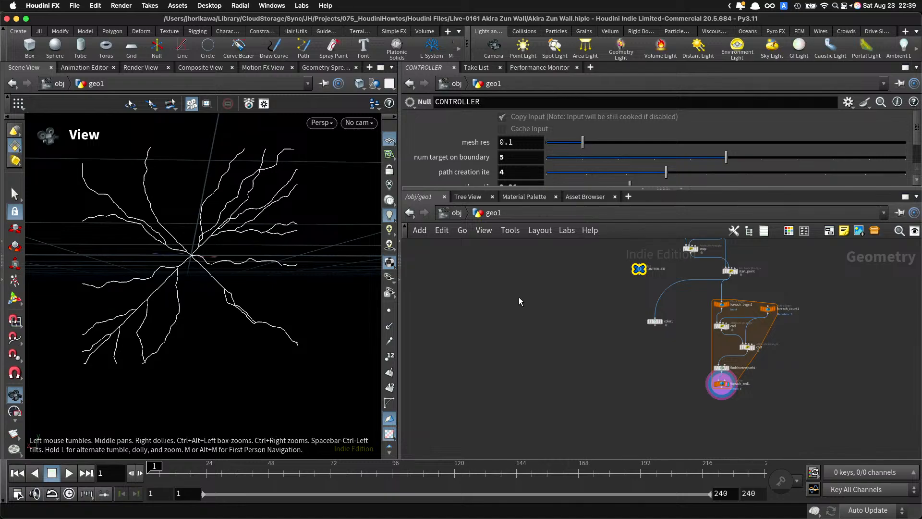
Step: Display the output of the start_point wrangle in the viewport
scroll(718, 288, "up", 4)
left_click(698, 328)
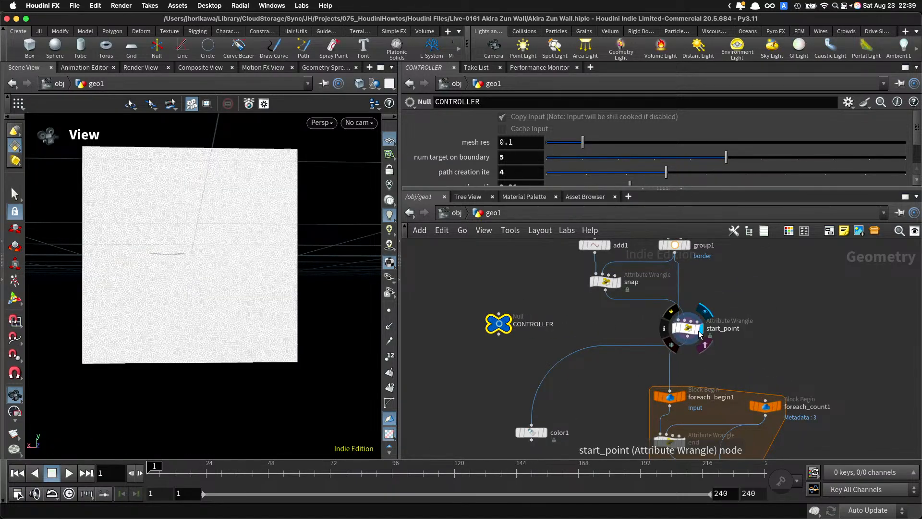
Step: Display the merged path output of the foreach_end1 block in the viewport
scroll(554, 405, "down", 2)
middle_click_drag(554, 404, 648, 408)
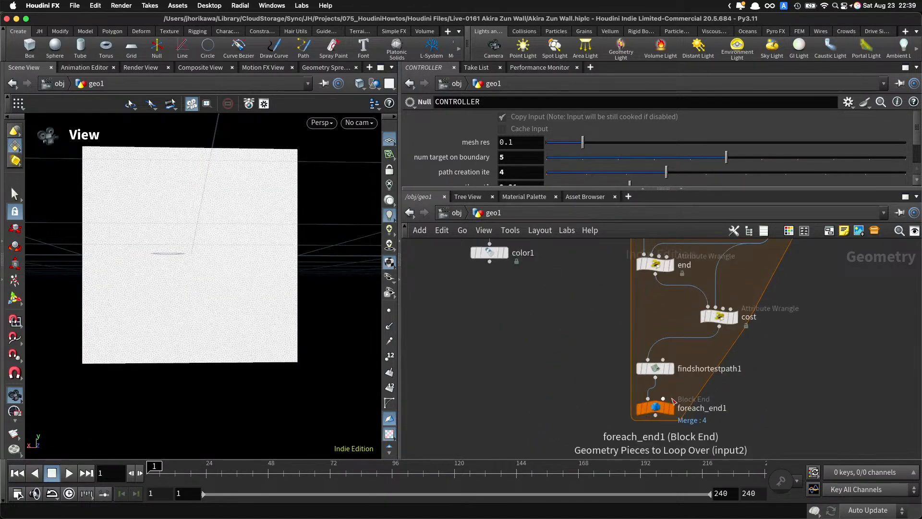
scroll(657, 408, "up", 2)
left_click(668, 409)
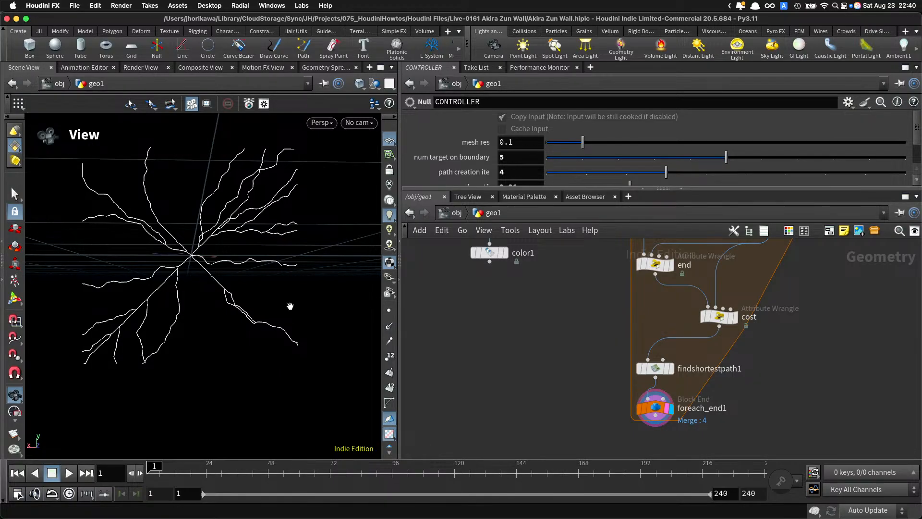
scroll(571, 382, "down", 3)
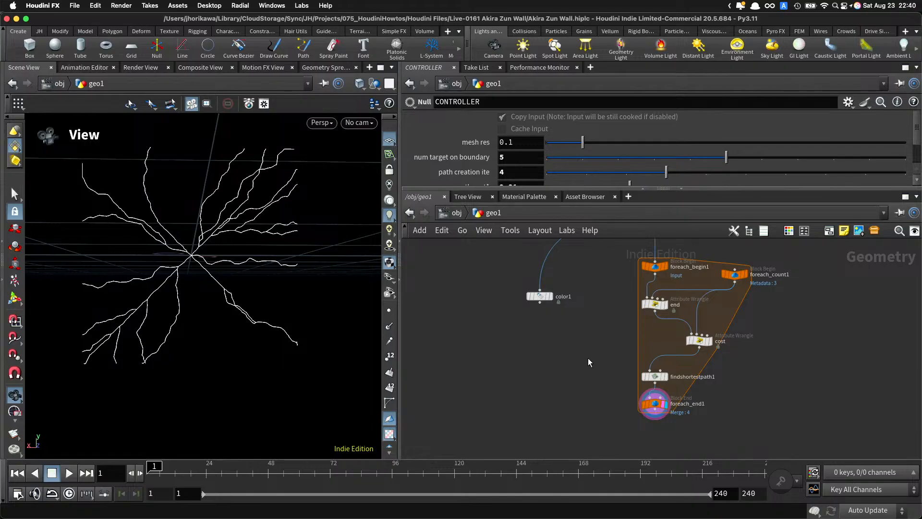
scroll(524, 352, "down", 1)
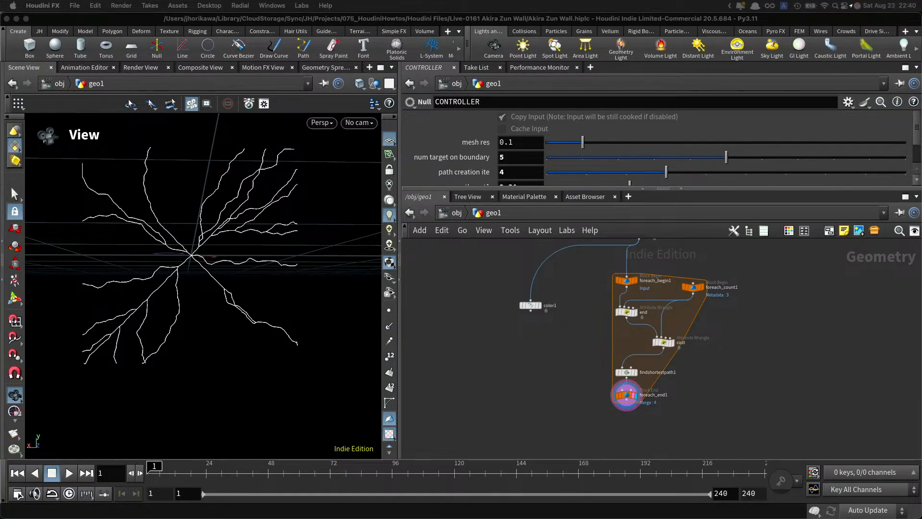
Step: Show point numbers in the viewport and examine the points where the crack paths meet at the centre
left_click(739, 416)
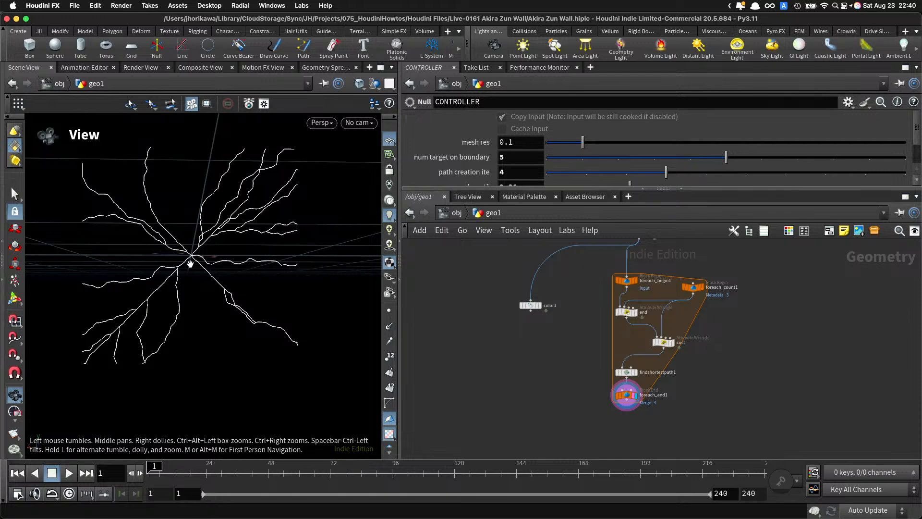
left_click_drag(190, 263, 203, 207)
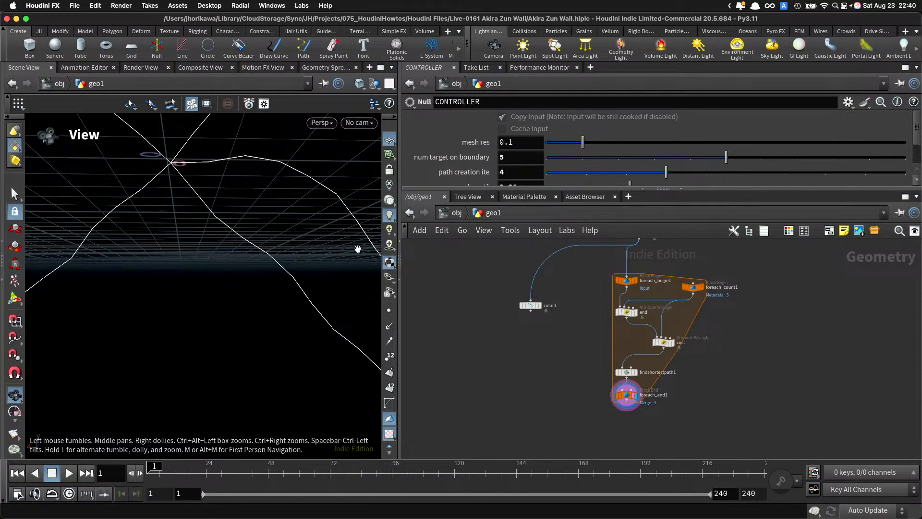
left_click(389, 356)
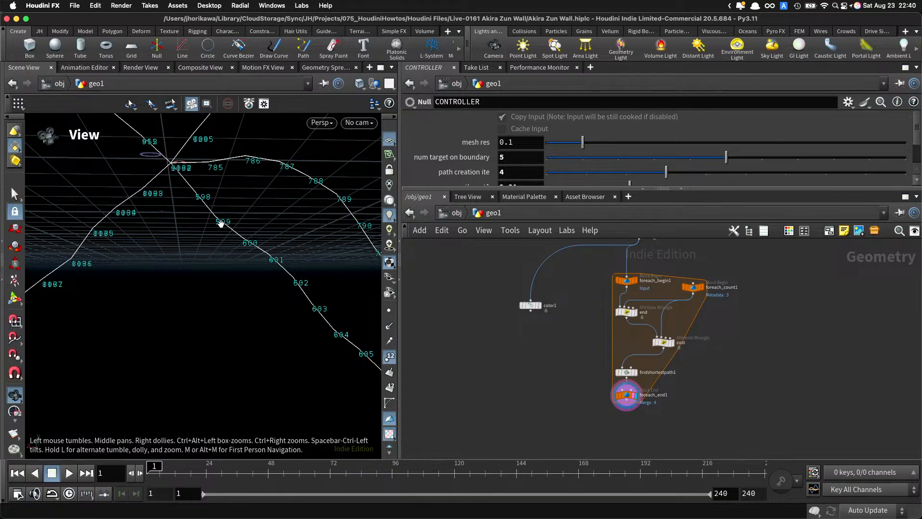
middle_click_drag(195, 194, 199, 210)
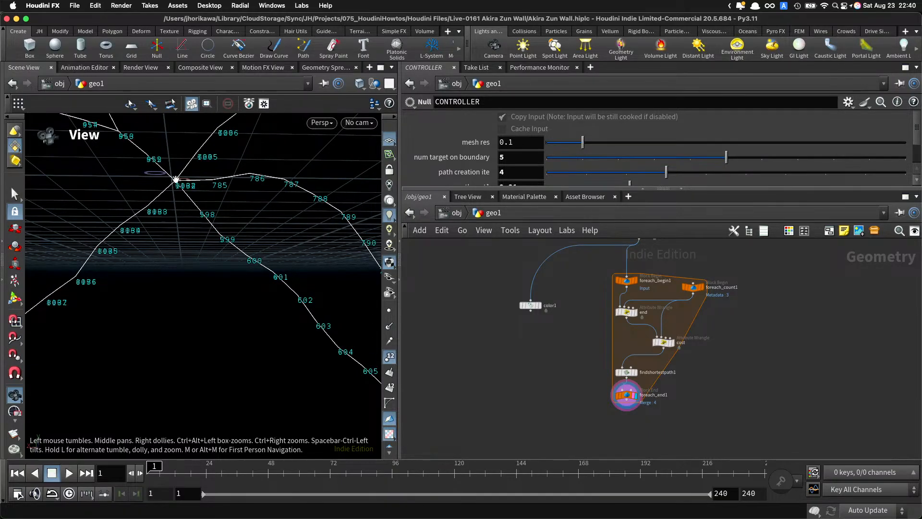
left_click_drag(203, 181, 201, 233)
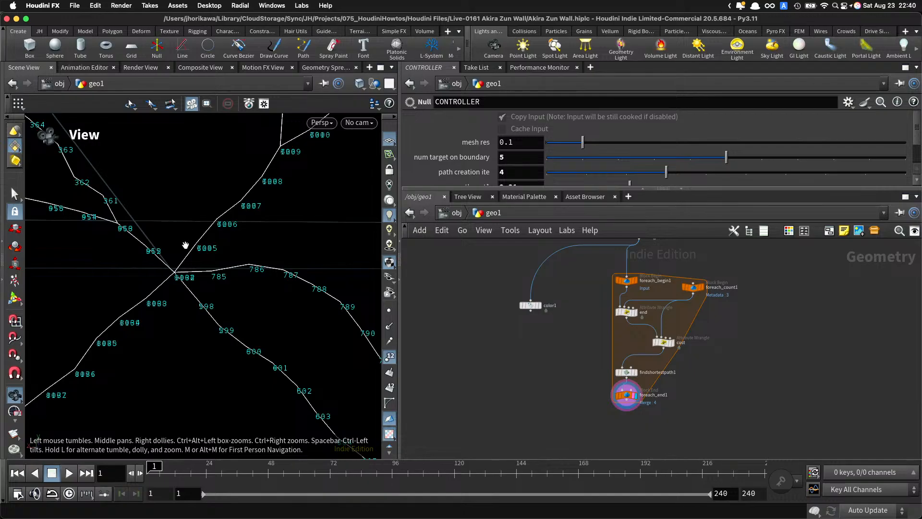
Step: Add a Fuse node below foreach_end1, connect the loop output to it and display the fused result
key("Tab")
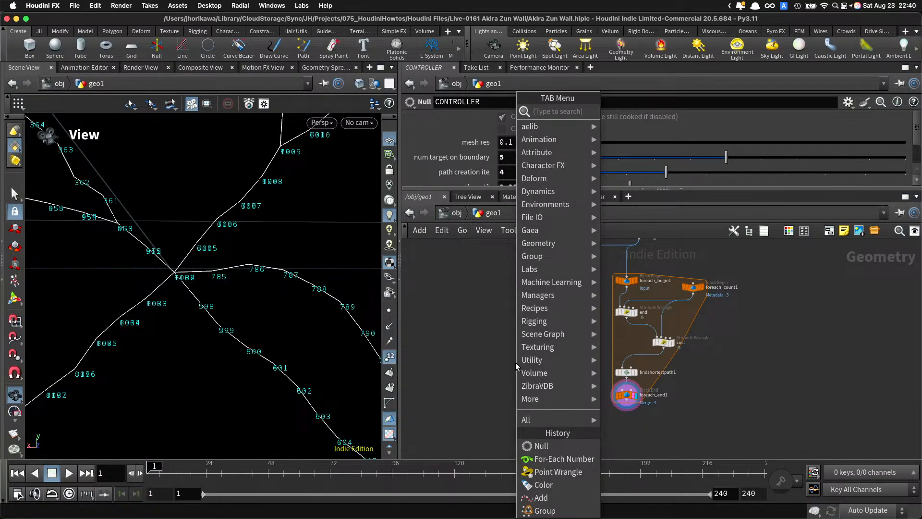
type("fuse")
key("Return")
middle_click_drag(599, 421, 581, 393)
left_click(603, 403)
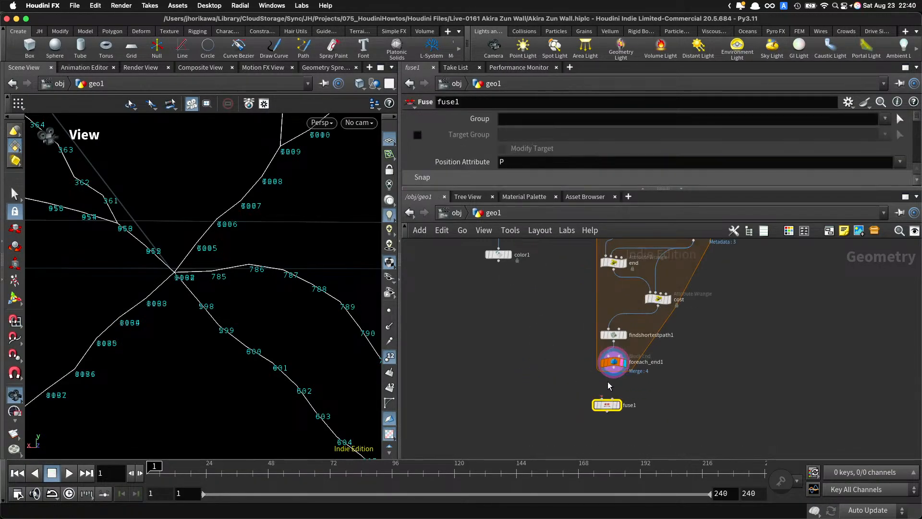
left_click(618, 407)
mouse_move(613, 411)
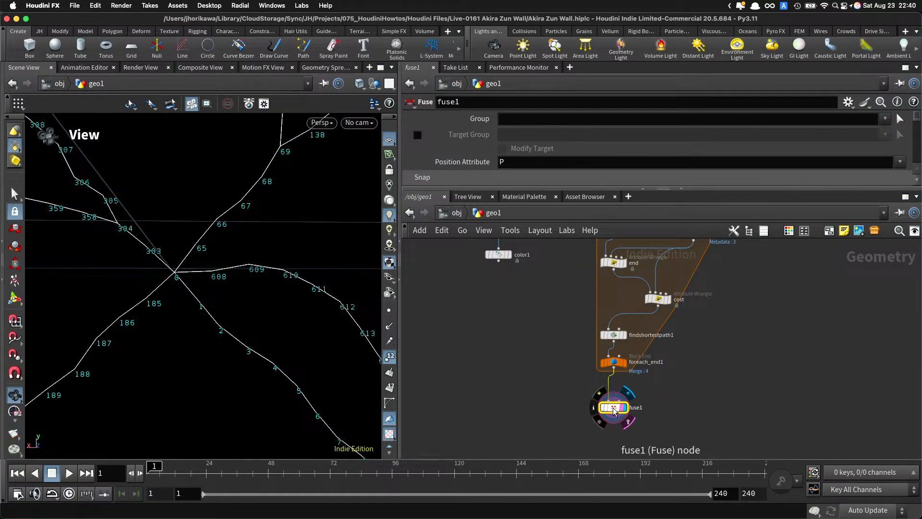
Step: Examine the point numbering across the fused crack paths and hide the point numbers
scroll(517, 361, "down", 3)
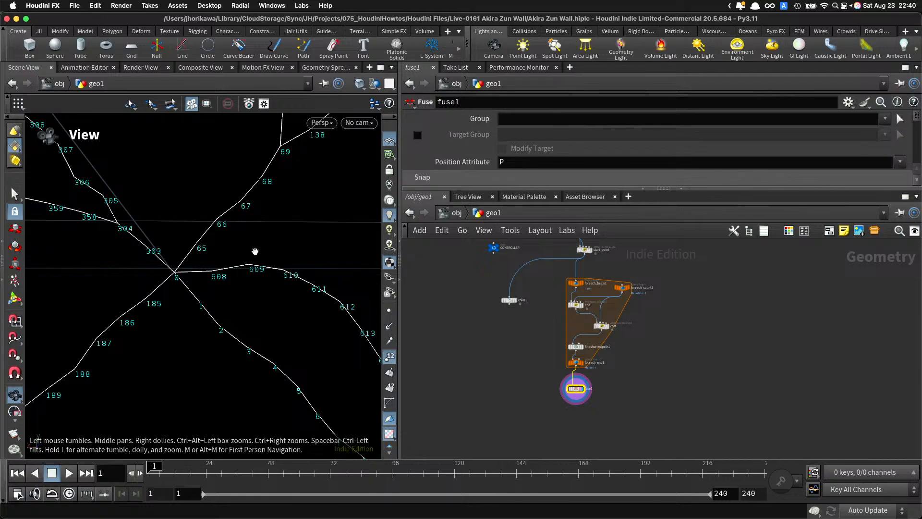
right_click_drag(255, 253, 130, 275)
left_click_drag(130, 275, 181, 307)
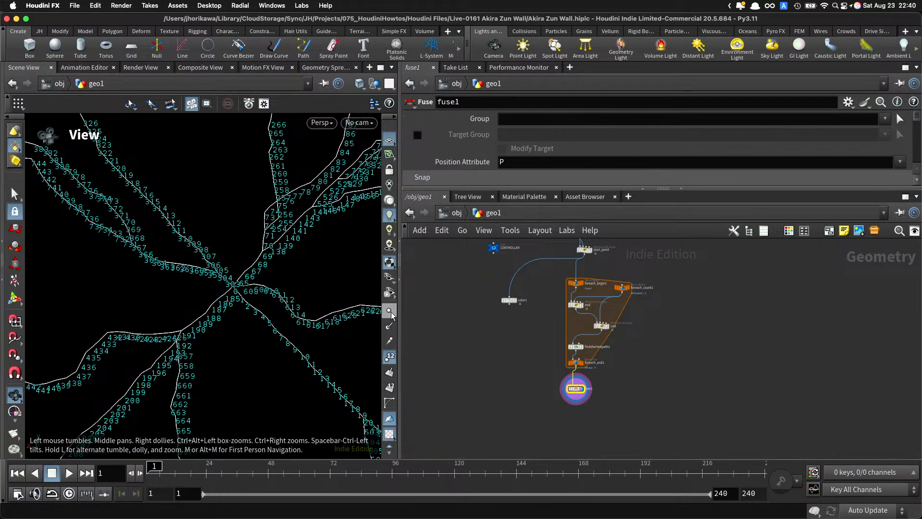
left_click(389, 355)
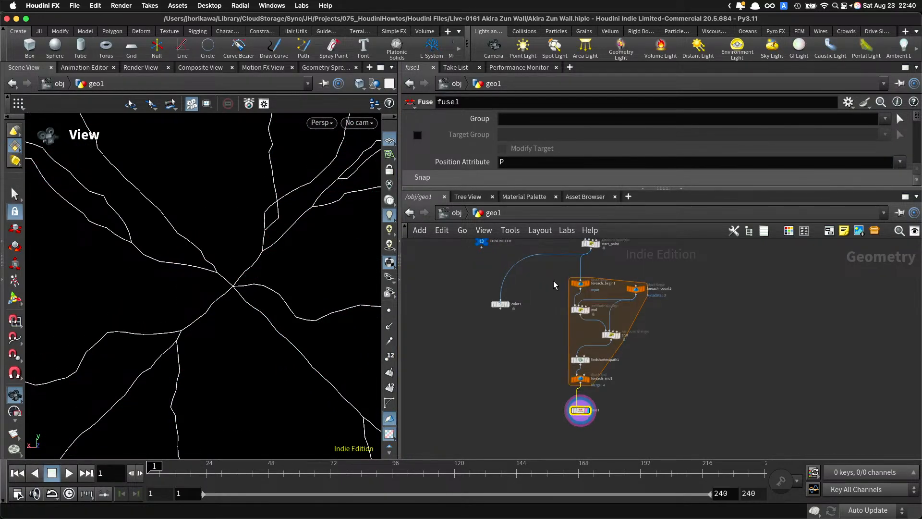
Step: Display the color1 node branching off start_point and delete it from the network
scroll(545, 300, "up", 2)
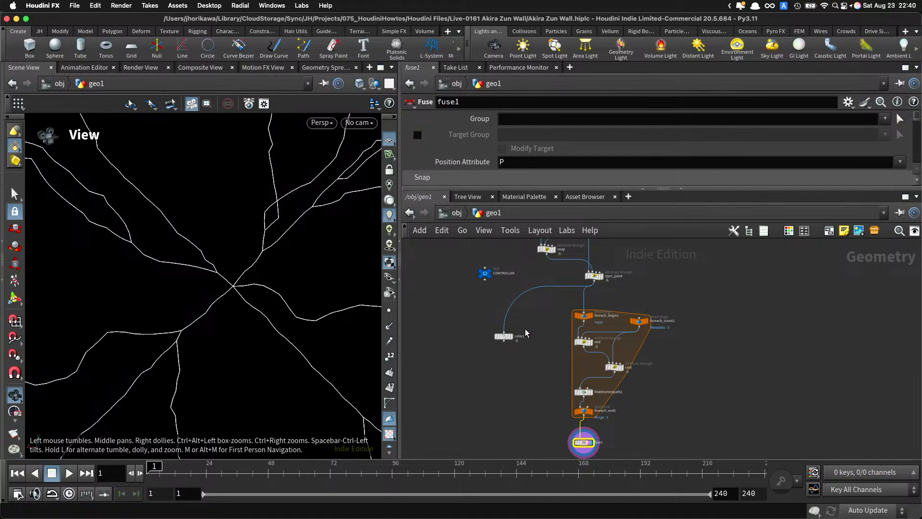
scroll(527, 332, "up", 2)
left_click(511, 336)
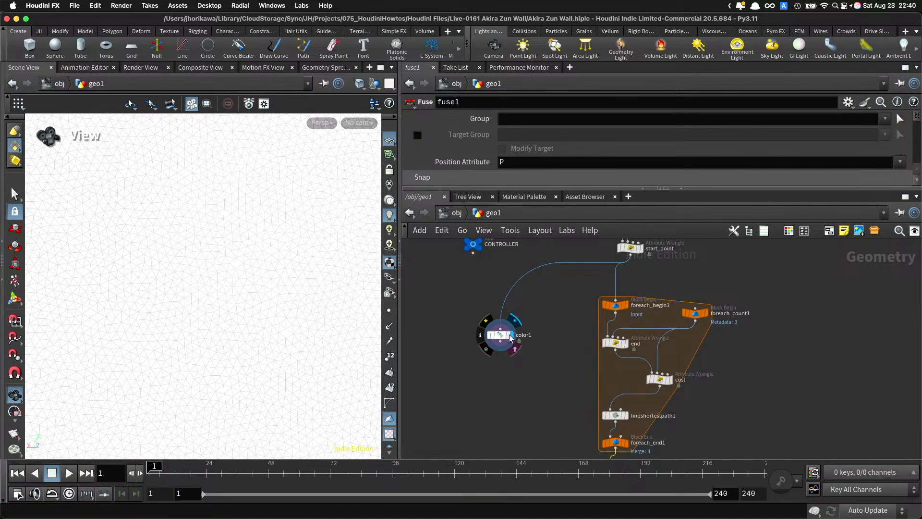
left_click_drag(510, 337, 506, 398)
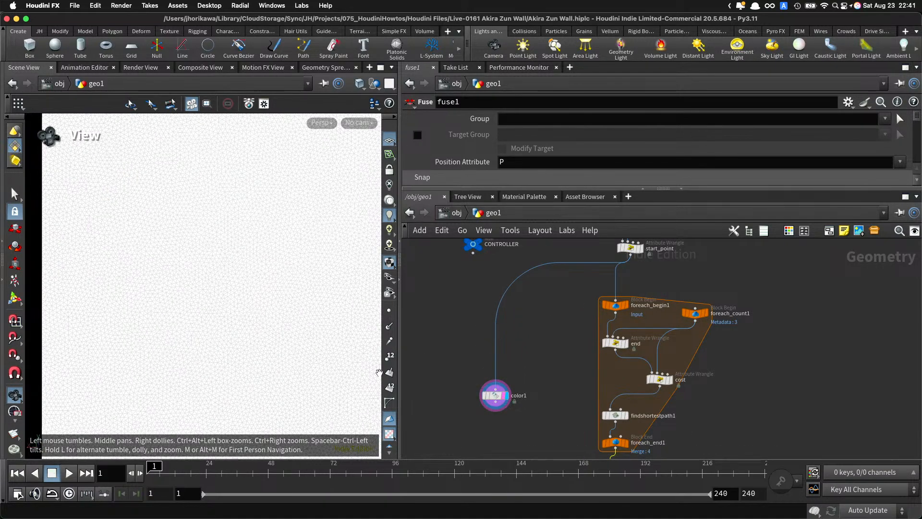
left_click(495, 393)
key("Delete")
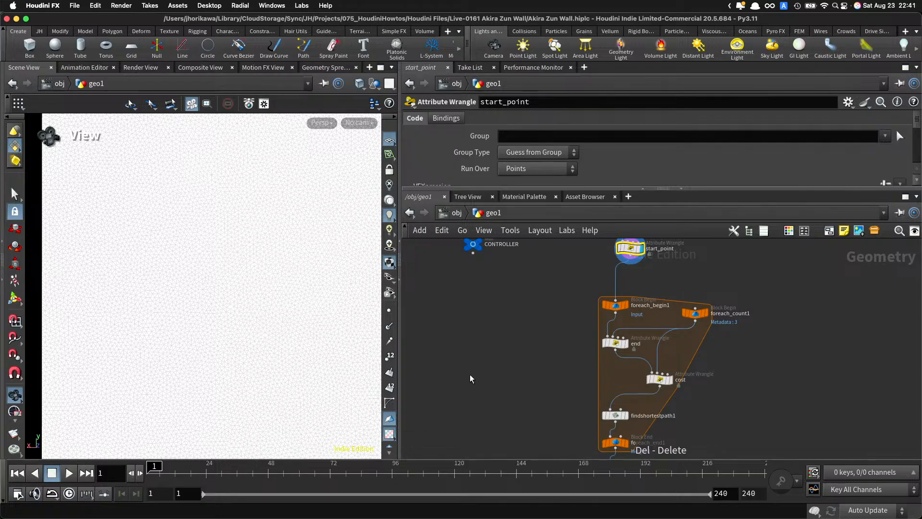
Step: Add a Point Wrangle beside the loop, feed start_point into its first input and place it lower in the network
key("Tab")
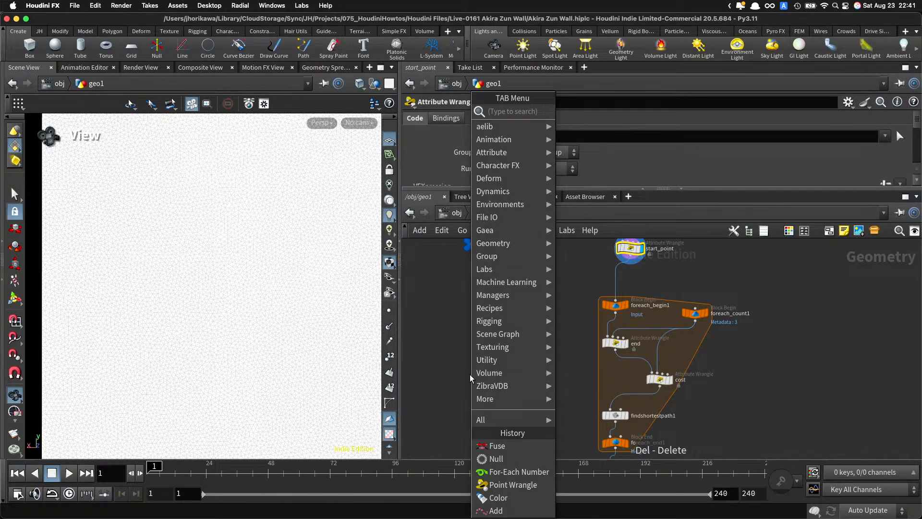
type("pointwra")
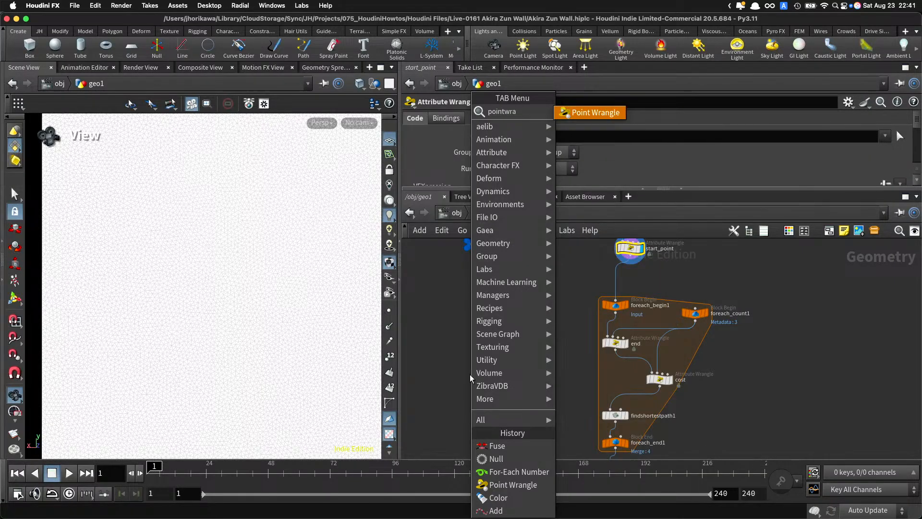
key("Return")
left_click(520, 401)
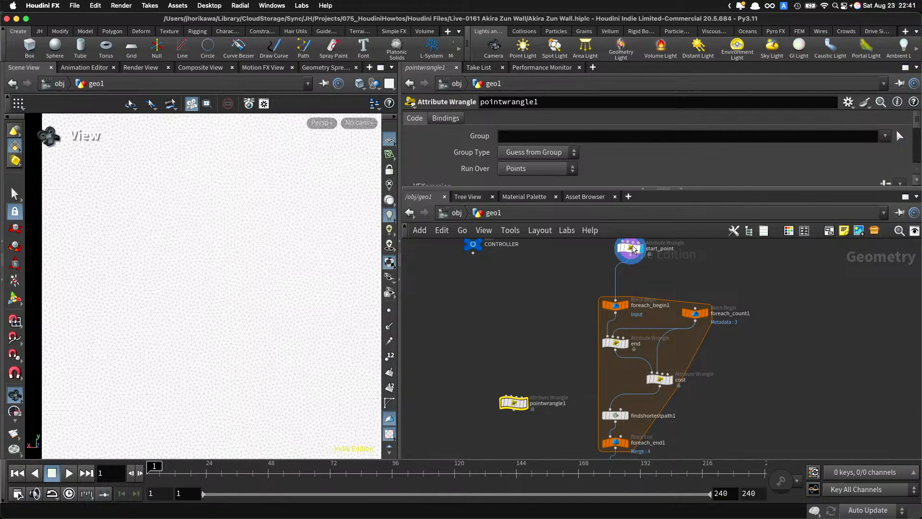
left_click_drag(630, 248, 588, 251)
left_click(590, 267)
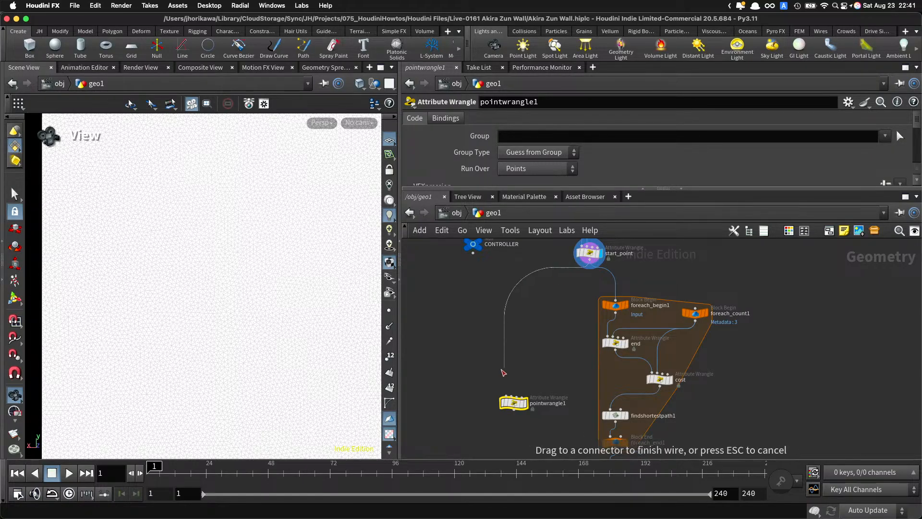
left_click(506, 396)
middle_click_drag(541, 381, 546, 295)
left_click_drag(518, 325, 537, 413)
Step: Add a Unique Points node and place it below the new point wrangle without connecting it
key("Tab")
type("uniq")
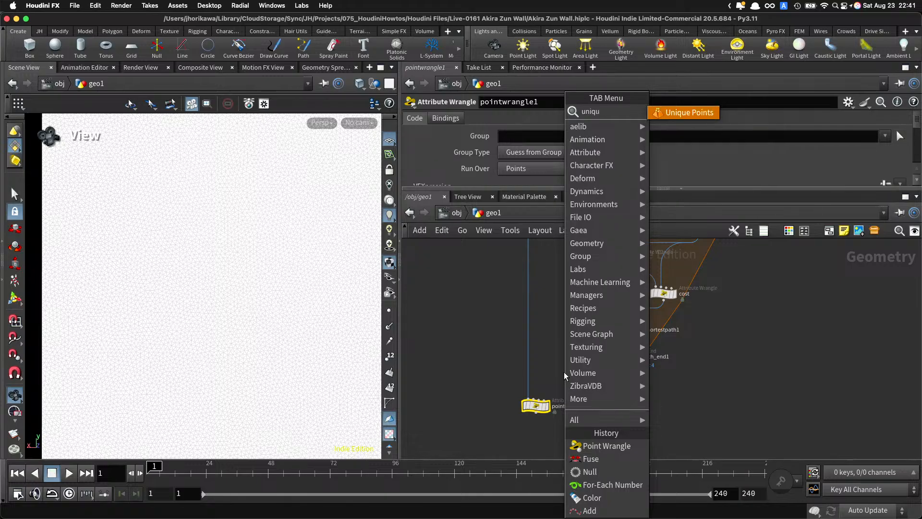
key("Return")
left_click(566, 433)
scroll(567, 433, "up", 2)
left_click_drag(567, 434, 548, 448)
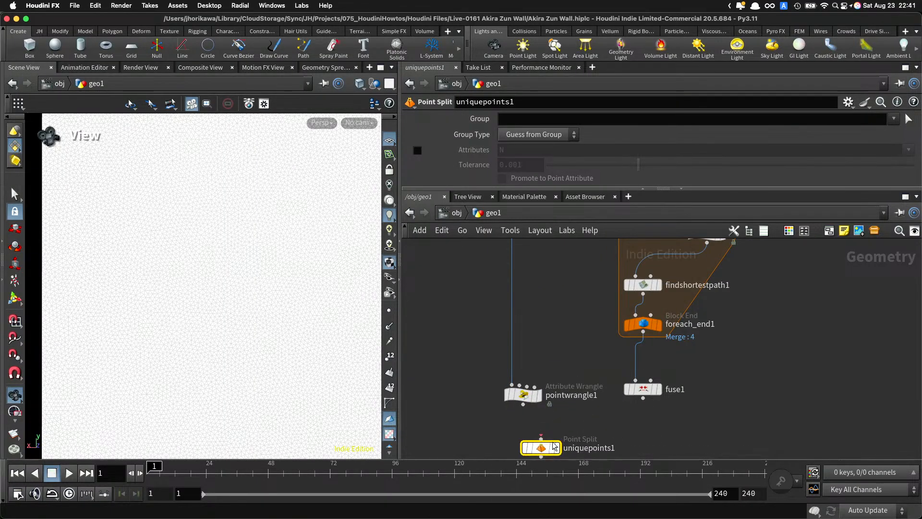
middle_click_drag(570, 366, 576, 300)
left_click_drag(587, 391, 547, 371)
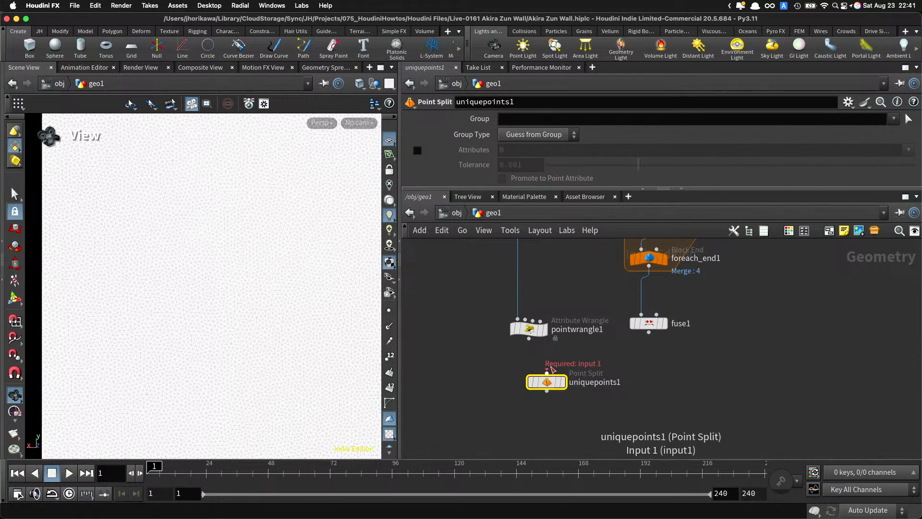
left_click(513, 119)
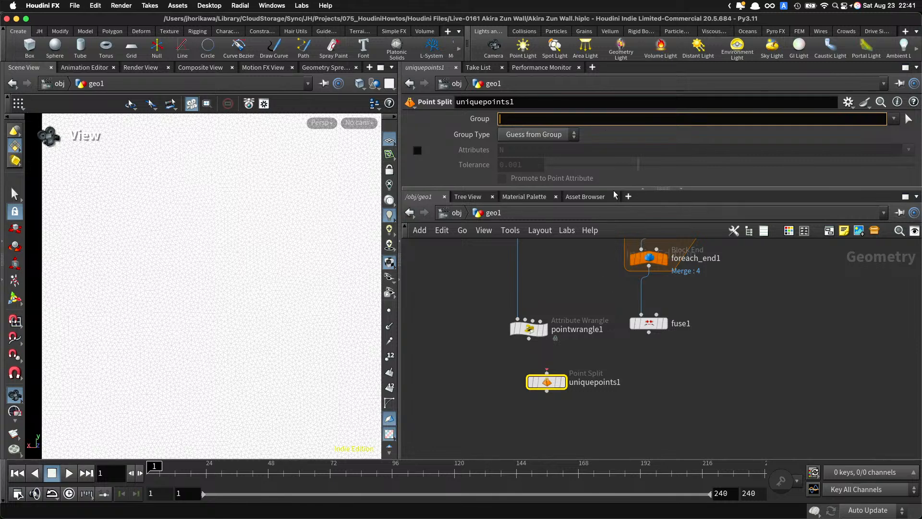
Step: Connect fuse1 to the second input of pointwrangle1, compare both nodes in the viewport and leave the wrangle displayed
left_click_drag(546, 378, 546, 408)
left_click_drag(529, 328, 565, 364)
left_click_drag(643, 326, 560, 353)
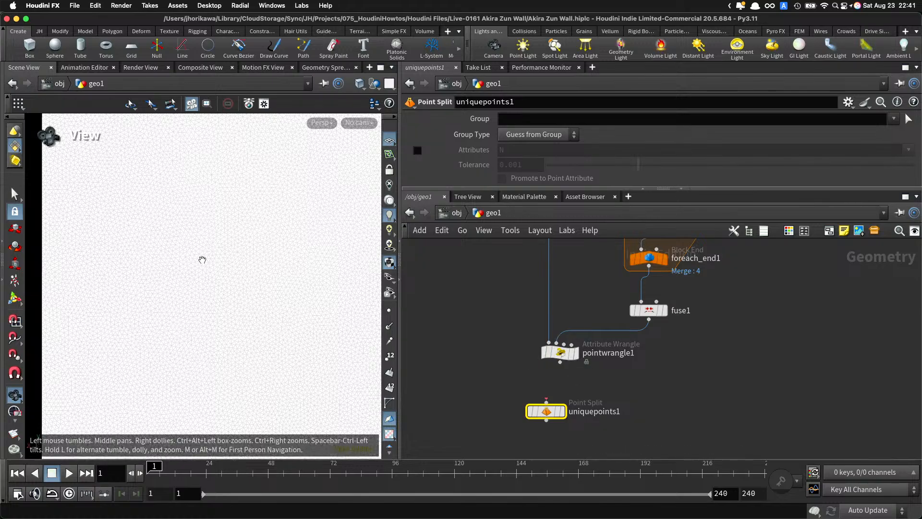
left_click(664, 309)
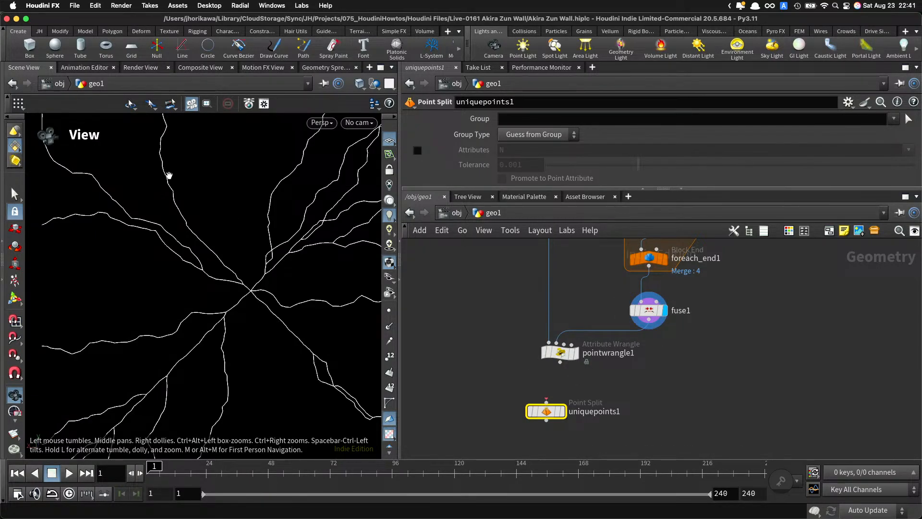
left_click(575, 352)
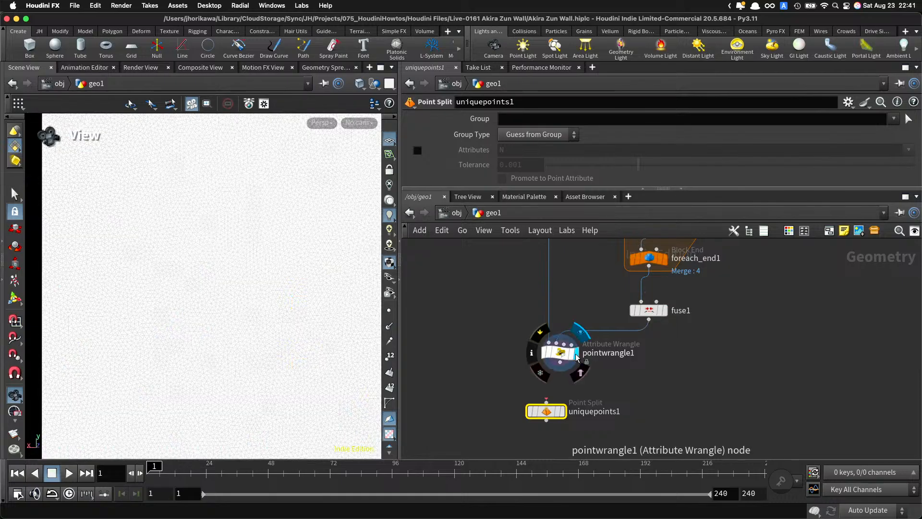
Step: Start the VEX code of pointwrangle1 with the distance to the second input: float d = xyzdist(1, @P);
left_click(560, 352)
left_click_drag(532, 188, 532, 292)
left_click(526, 236)
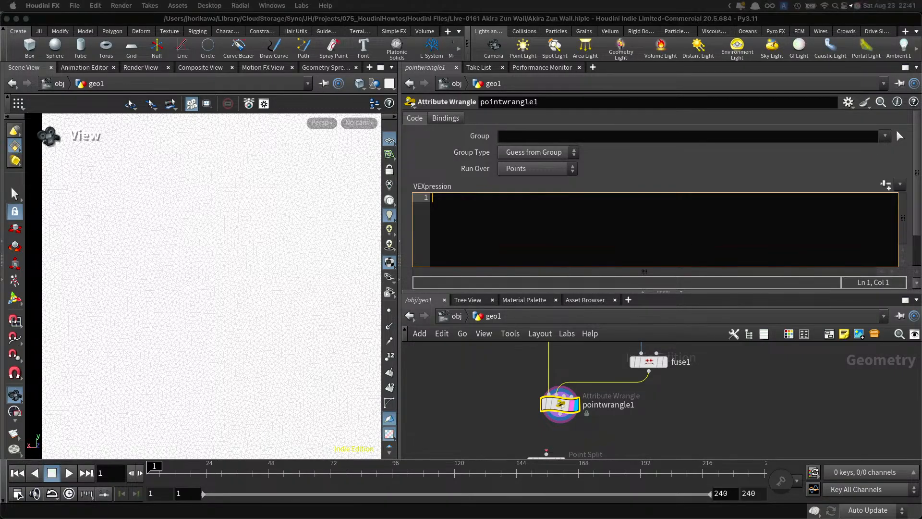
left_click(593, 243)
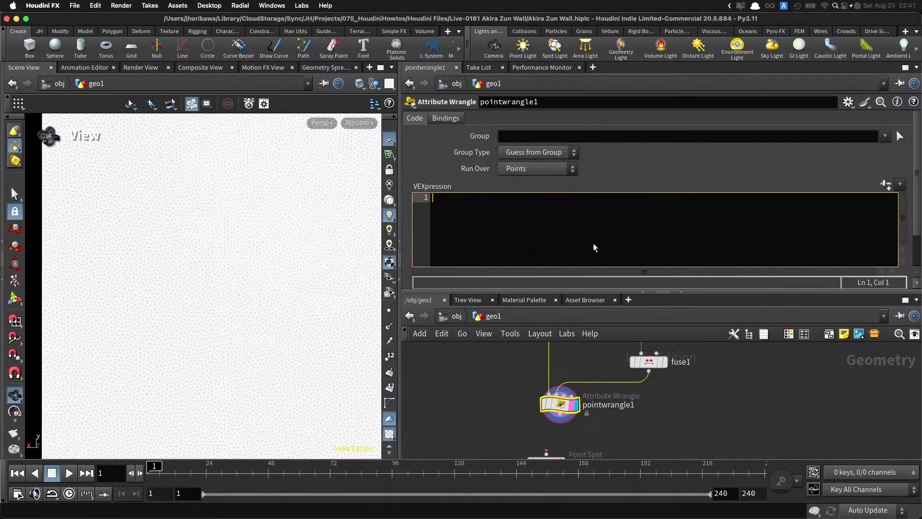
type("float ")
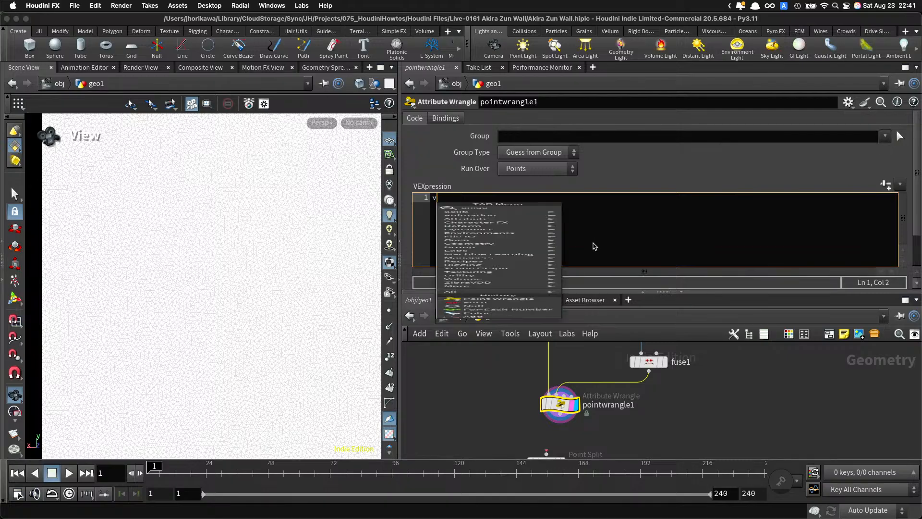
type("d = d")
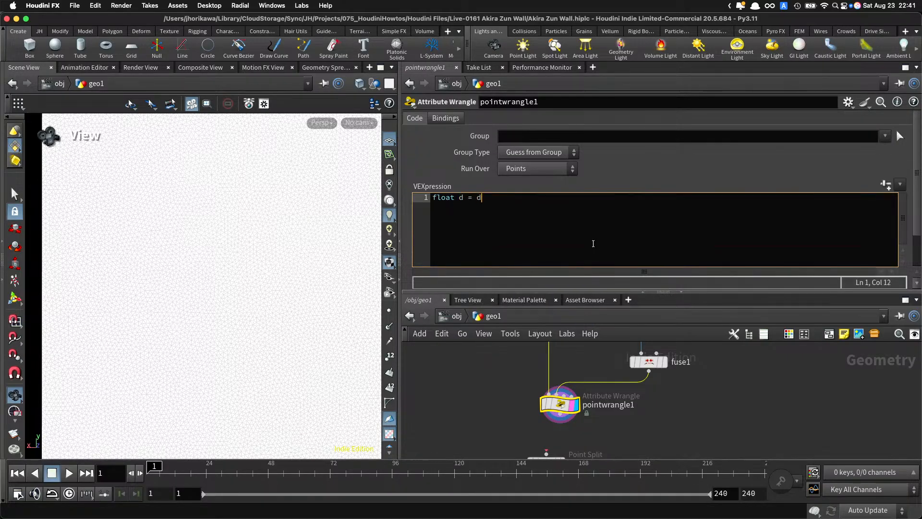
key("BackSpace")
type("xyzdist")
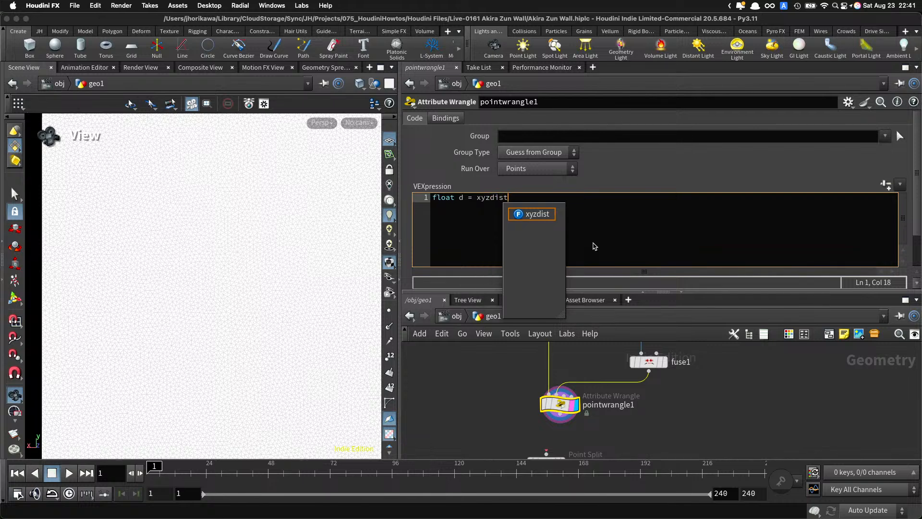
type("(1, @P);")
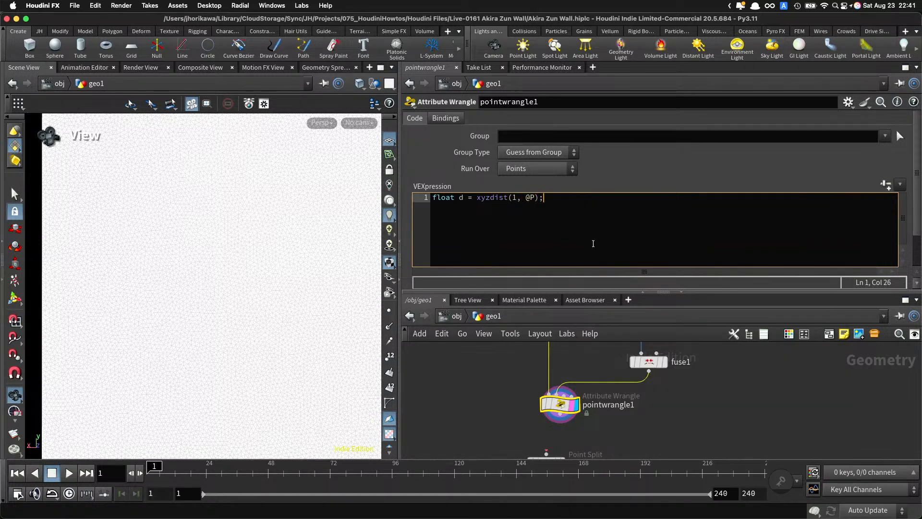
key("Return")
key("Return")
type("if(d < 0.0001){")
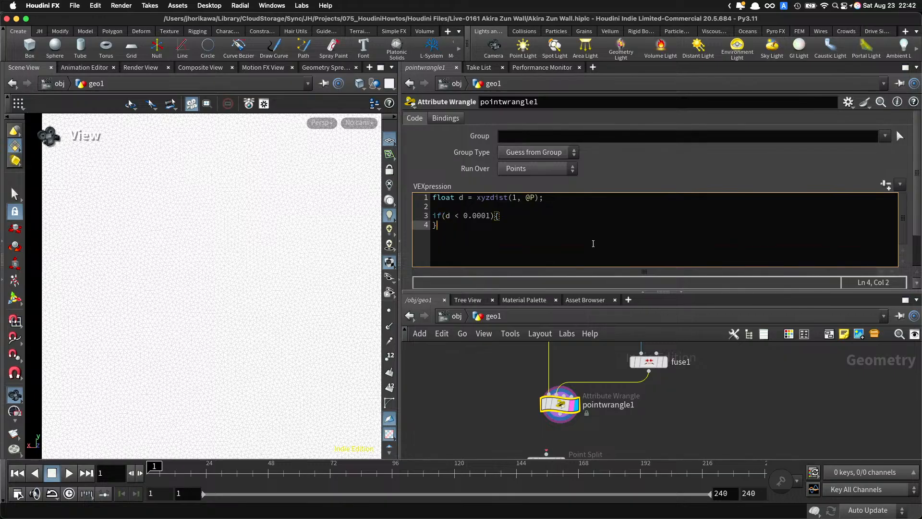
key("Return")
type("setpointgroup(0")
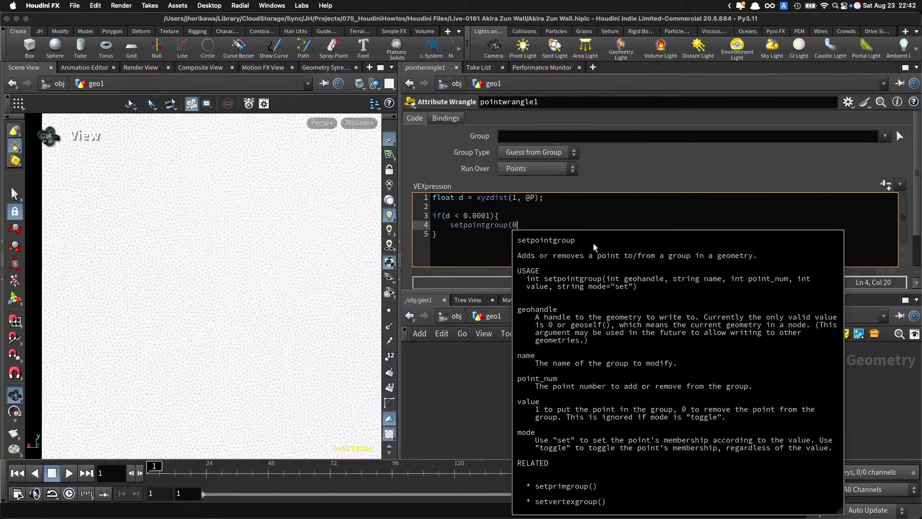
type(", \"split\", @ptnum, 1);")
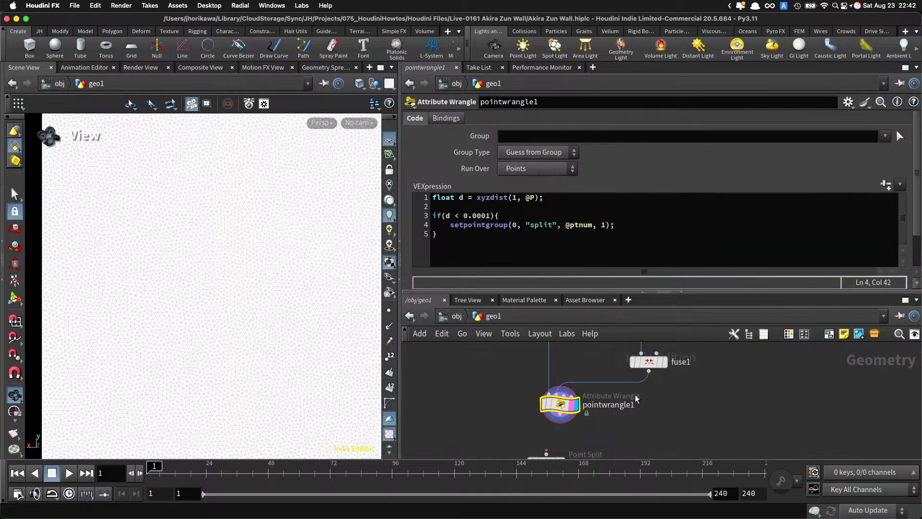
Step: Rename pointwrangle1 as mark_split and save the scene
double_click(607, 405)
type("mark_split")
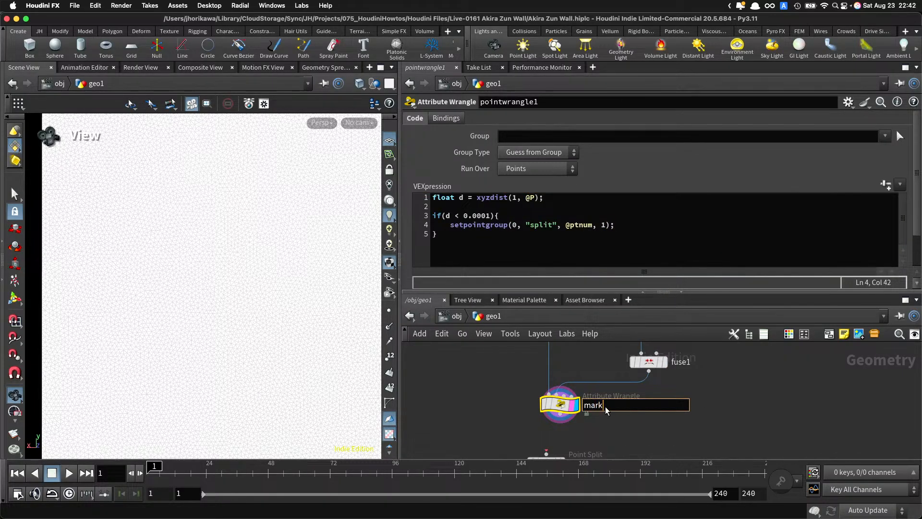
key("Return")
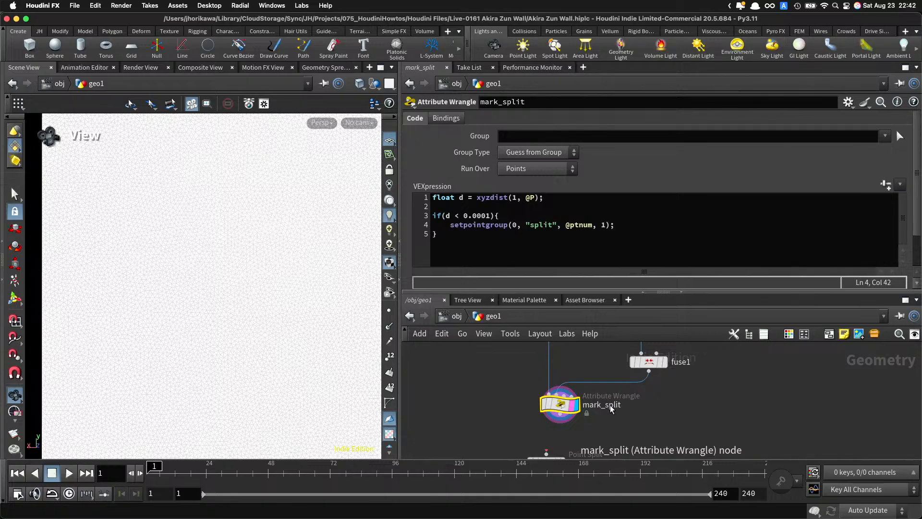
key("super+s")
Step: Add a Color node beside mark_split, feed it from the wrangle's output and display it
scroll(610, 406, "down", 2)
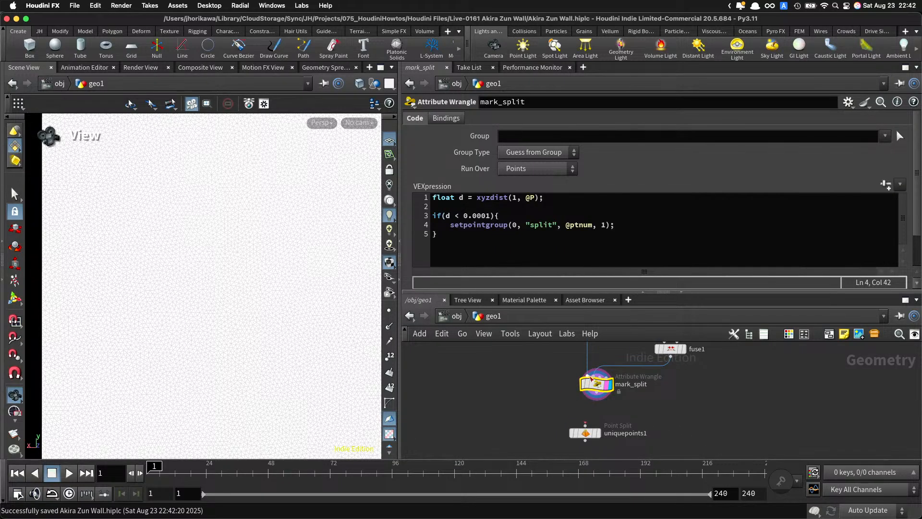
key("Tab")
type("colo")
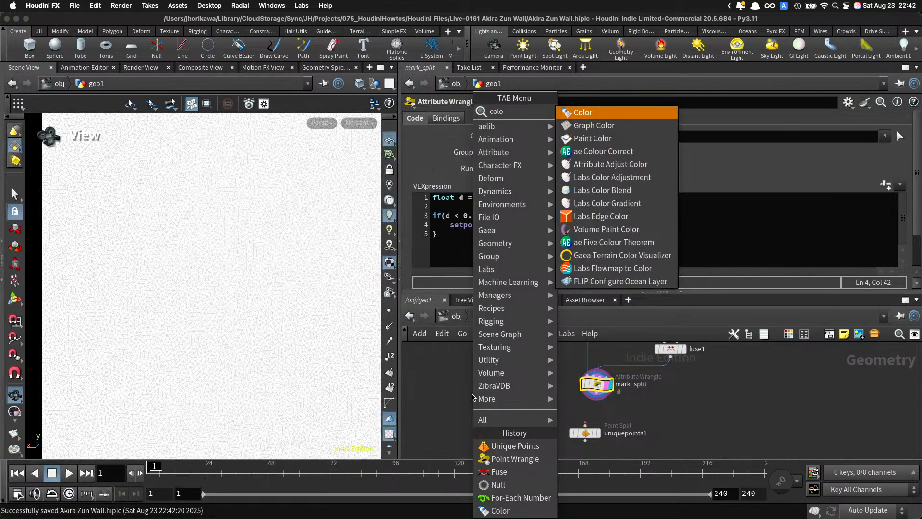
key("Return")
left_click(539, 395)
left_click_drag(597, 393, 540, 386)
left_click(553, 394)
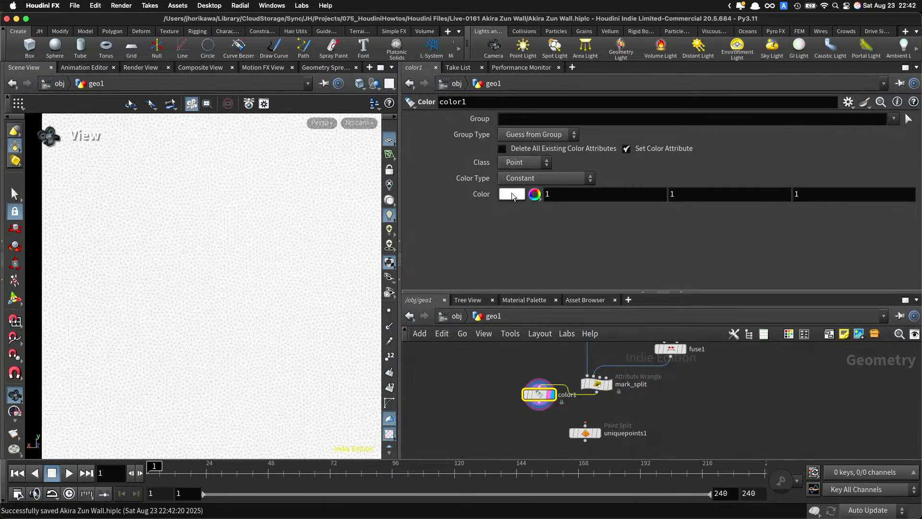
Step: Preview the split point group in red (1, 0, 0) across the whole wall, and delete the color1 node
left_click(535, 194)
left_click(641, 104)
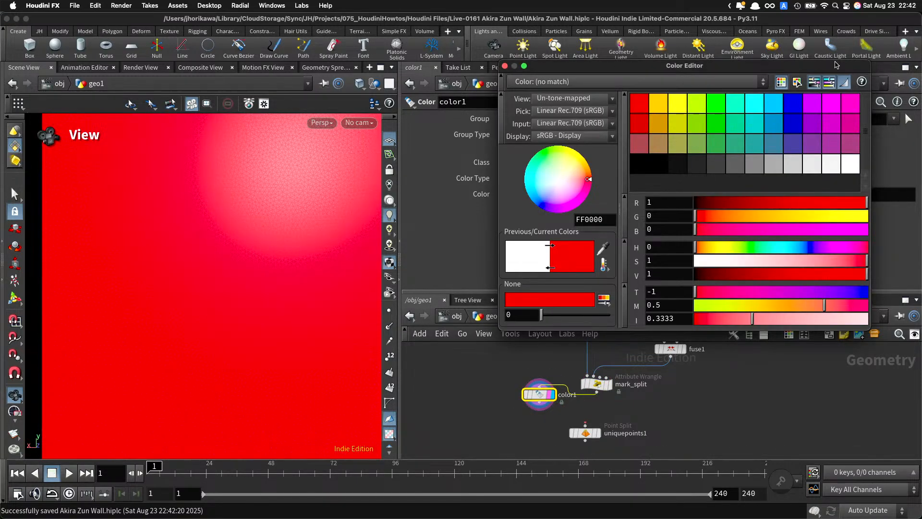
left_click(504, 67)
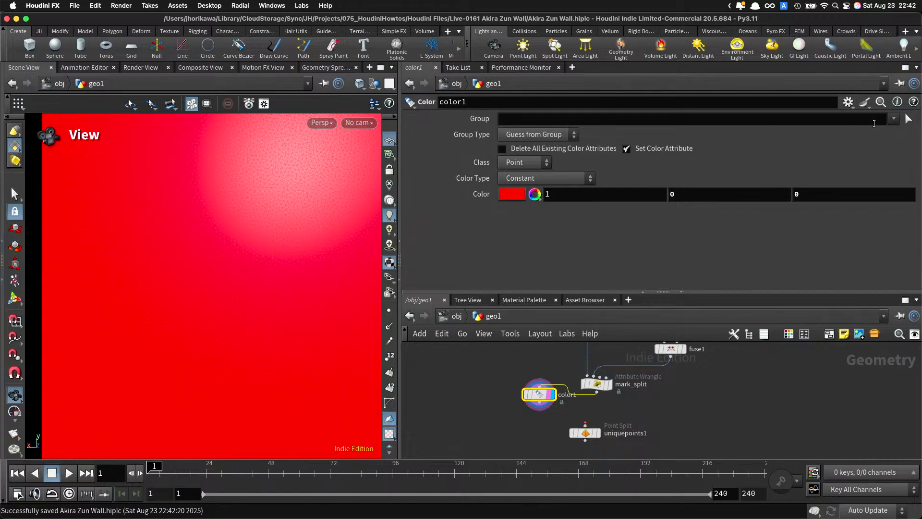
left_click(894, 121)
left_click(902, 144)
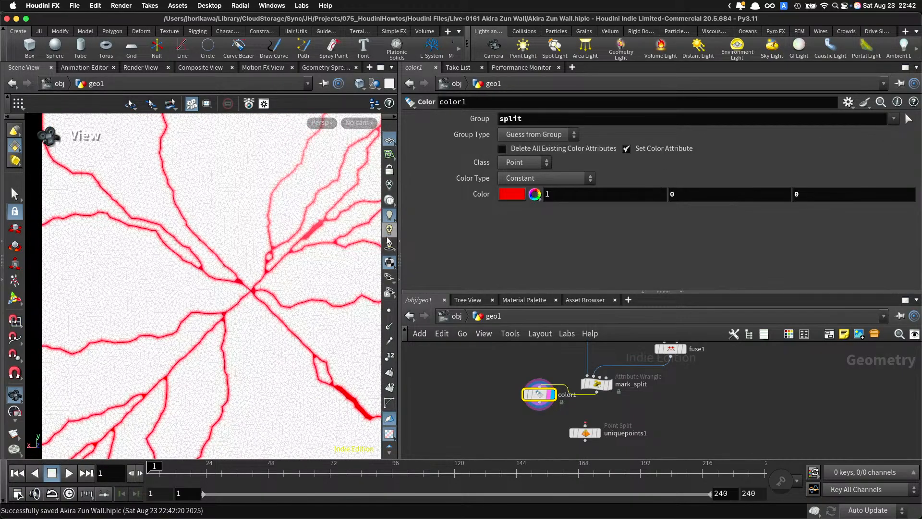
scroll(247, 261, "down", 8)
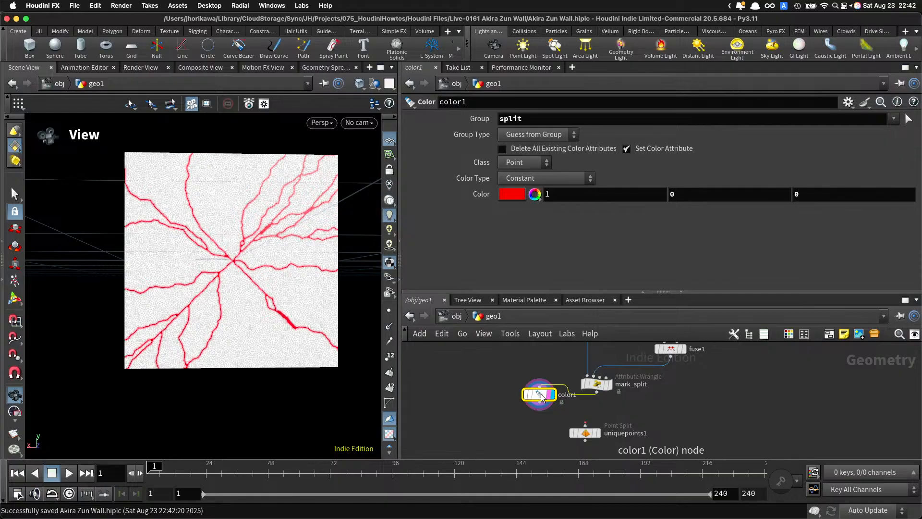
key("Delete")
Step: Connect mark_split to uniquepoints1, display the Unique Points node and restrict its Group to split
scroll(596, 408, "up", 2)
left_click_drag(597, 389, 604, 417)
left_click(606, 417)
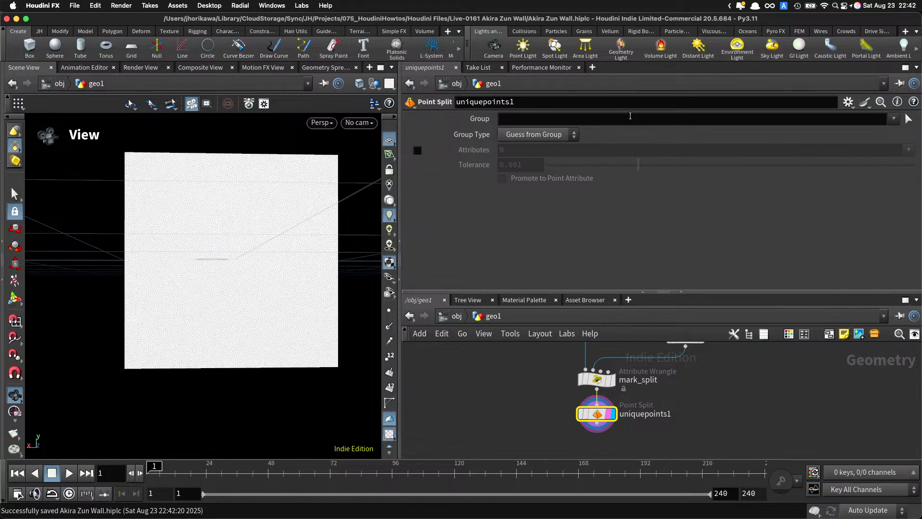
left_click(893, 118)
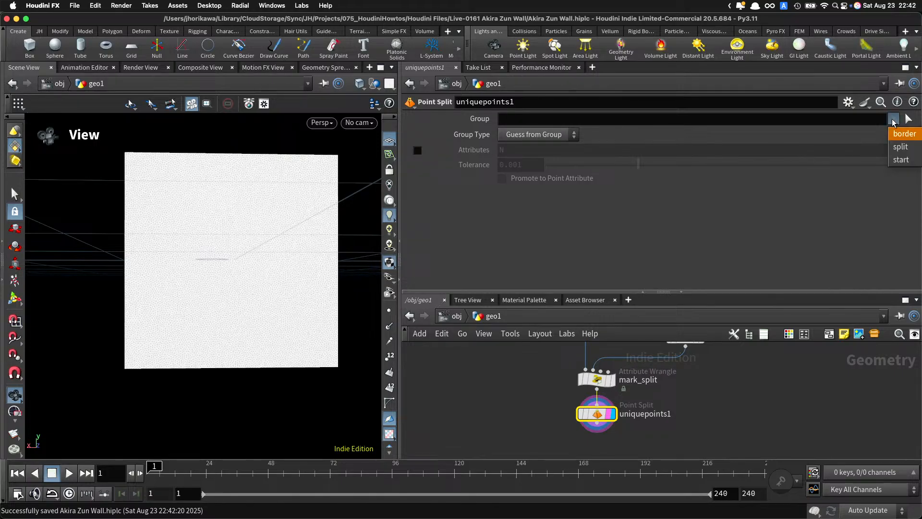
left_click(901, 147)
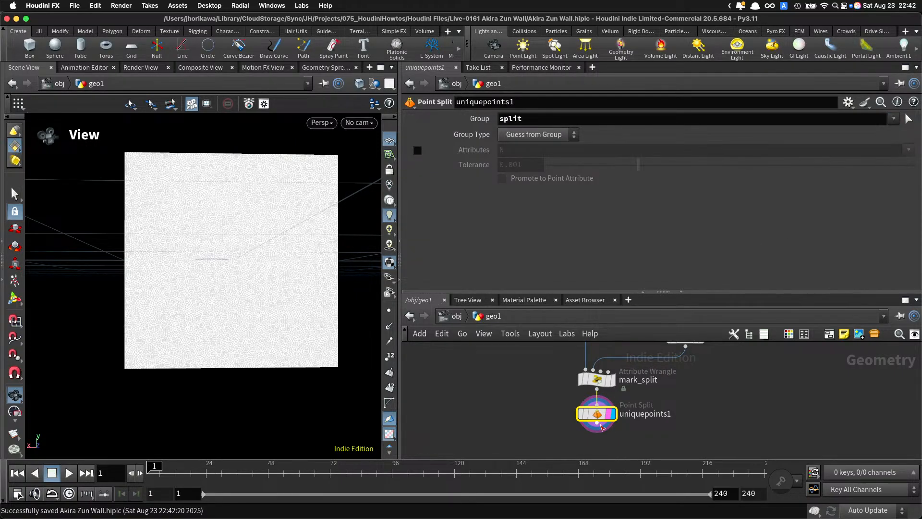
Step: Examine the wall mesh up close with the Select tool to check whether the points along the cracks are separated
scroll(278, 332, "up", 5)
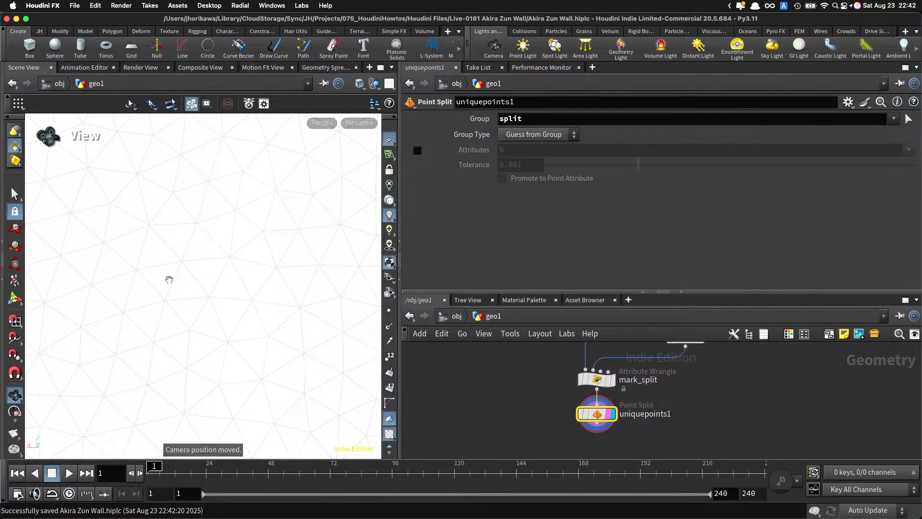
scroll(68, 306, "down", 5)
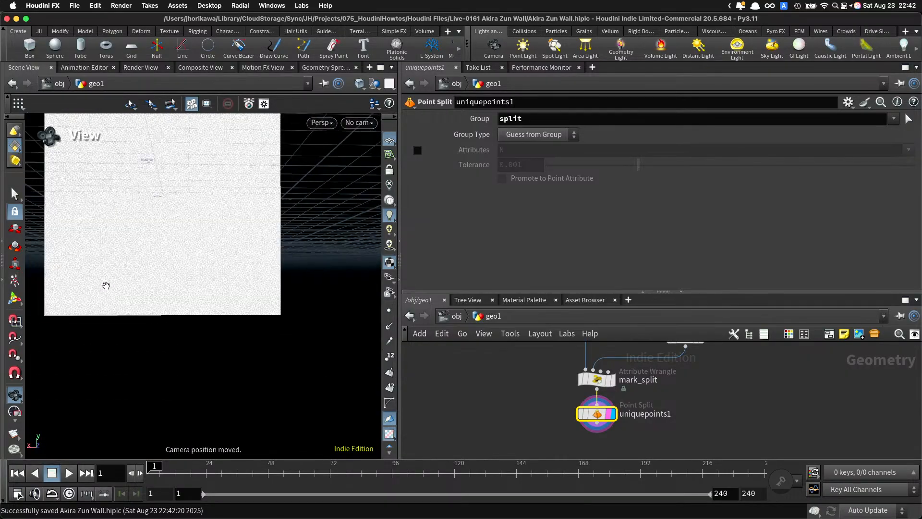
key("s")
left_click(182, 303)
left_click(191, 282)
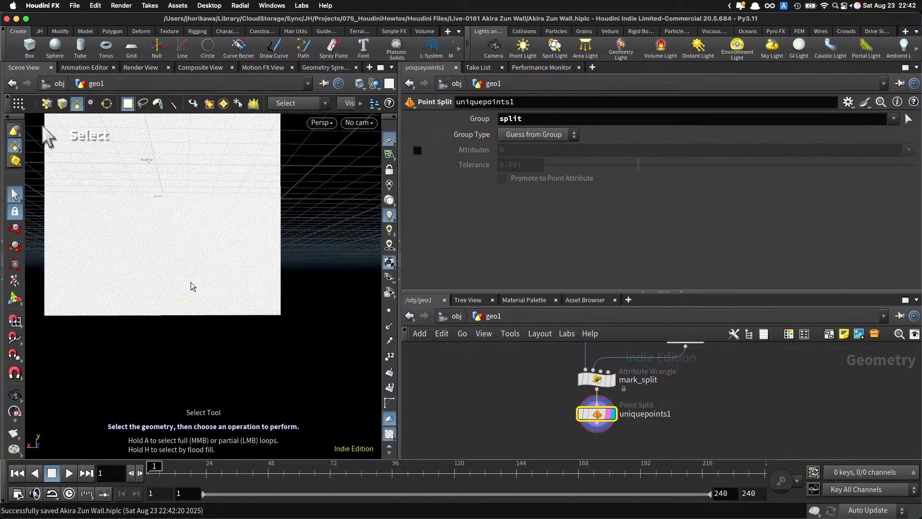
key("Escape")
scroll(232, 269, "up", 5)
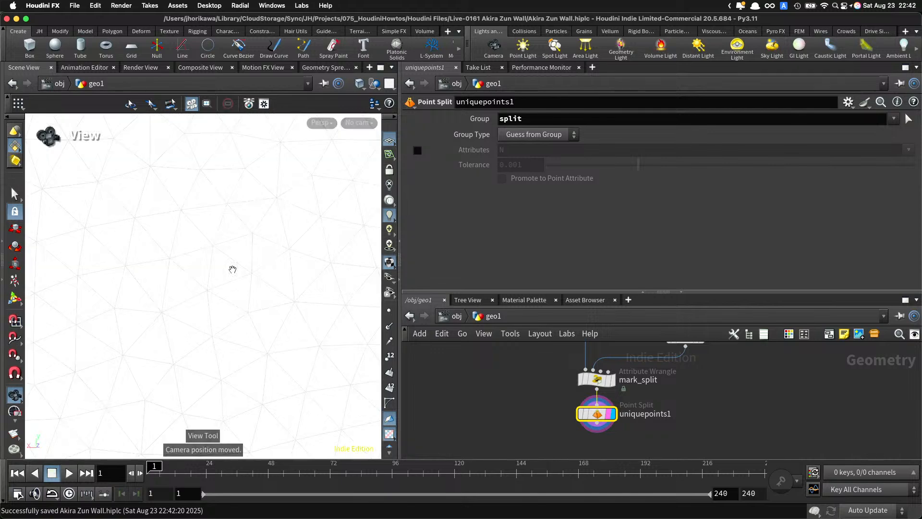
key("s")
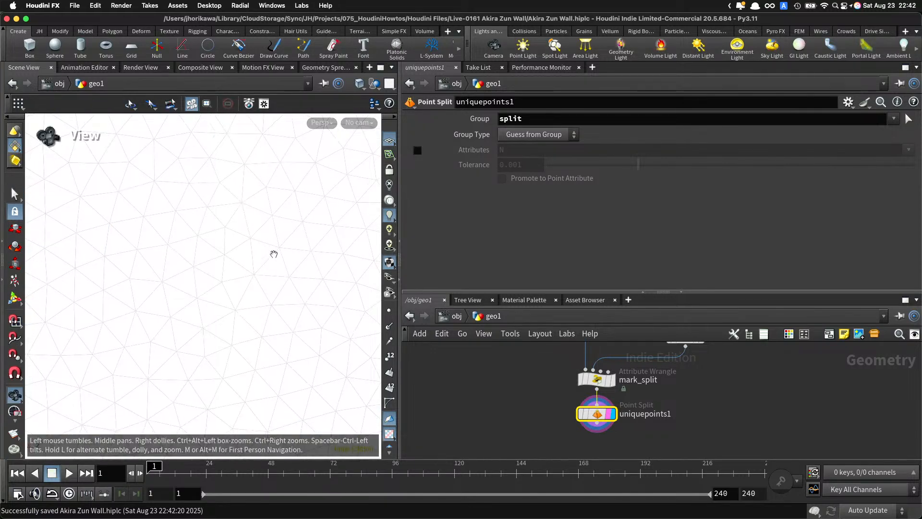
key("space")
scroll(216, 310, "down", 5)
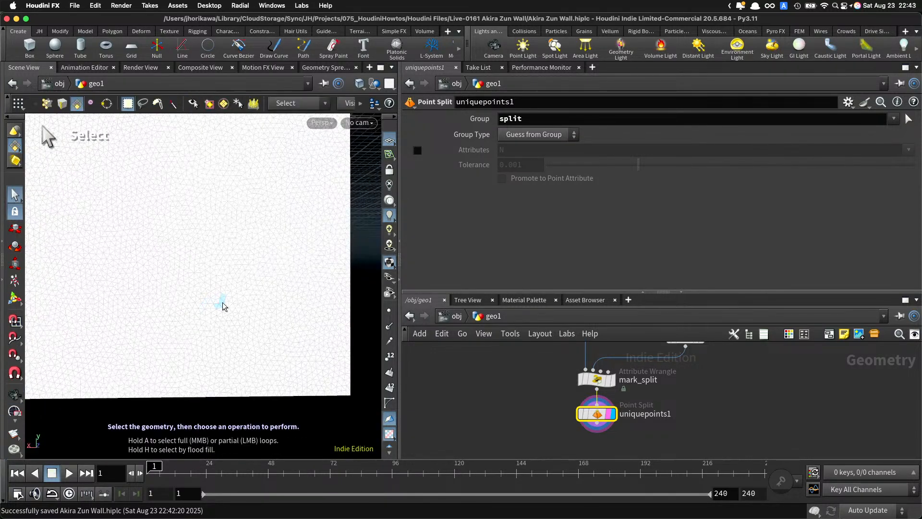
key("space")
scroll(253, 281, "up", 5)
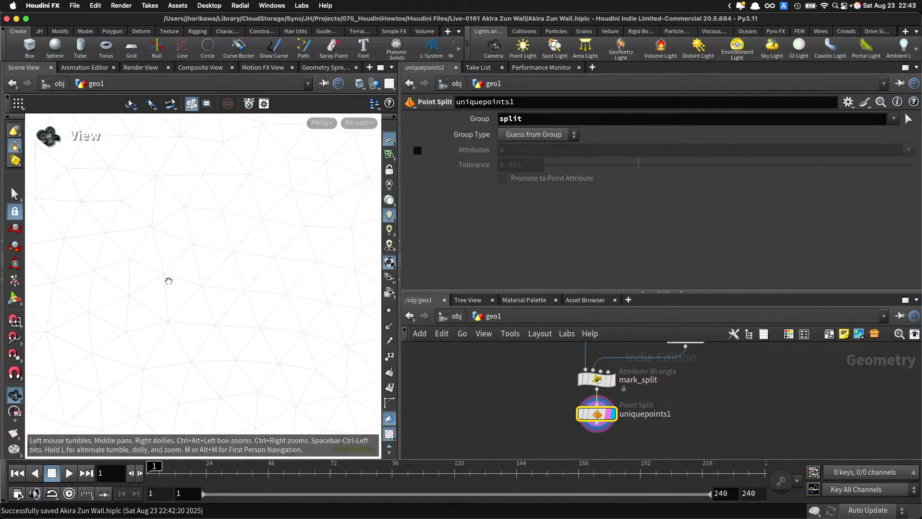
scroll(146, 292, "down", 5)
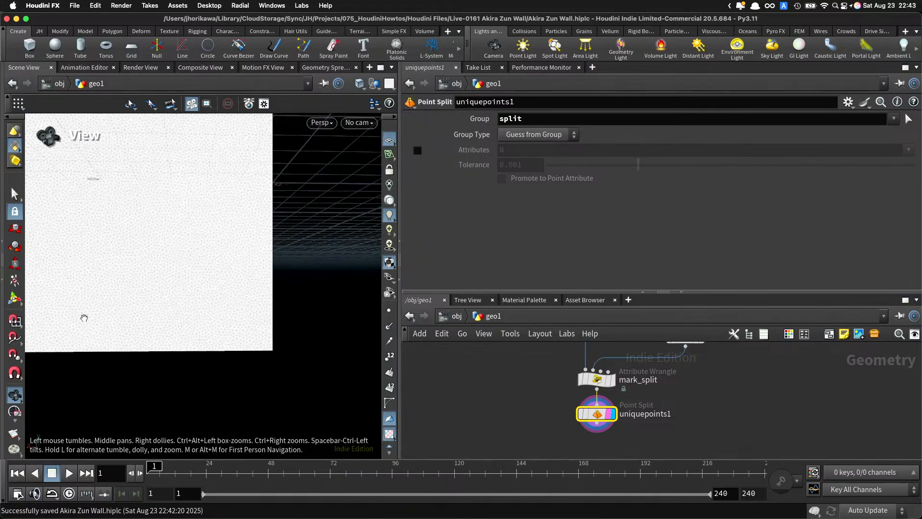
left_click(14, 194)
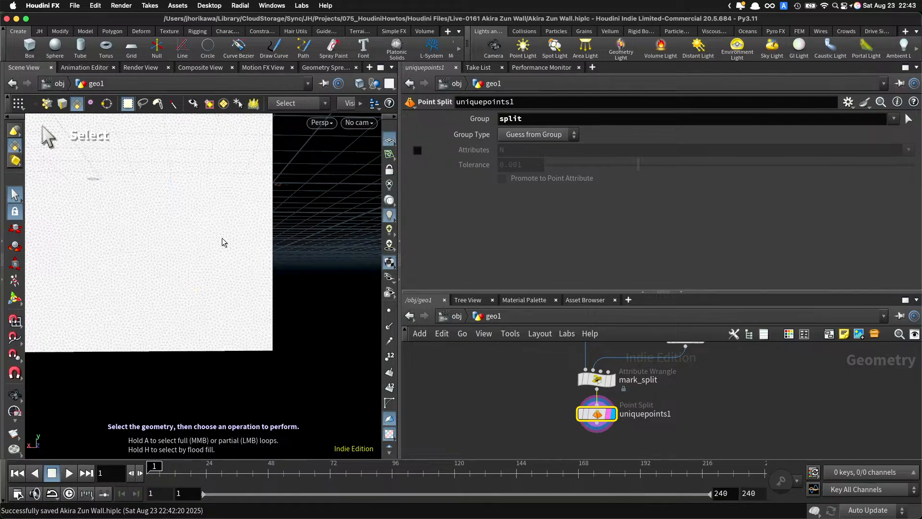
key("Escape")
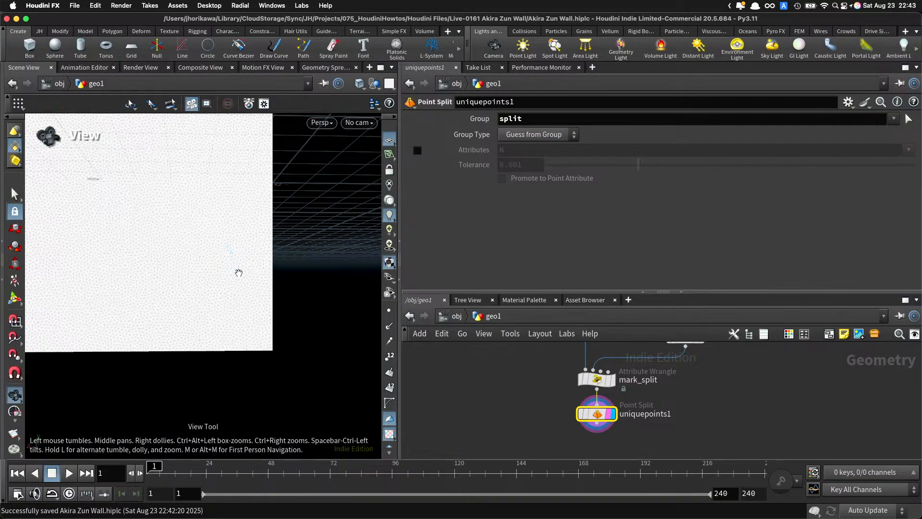
key("s")
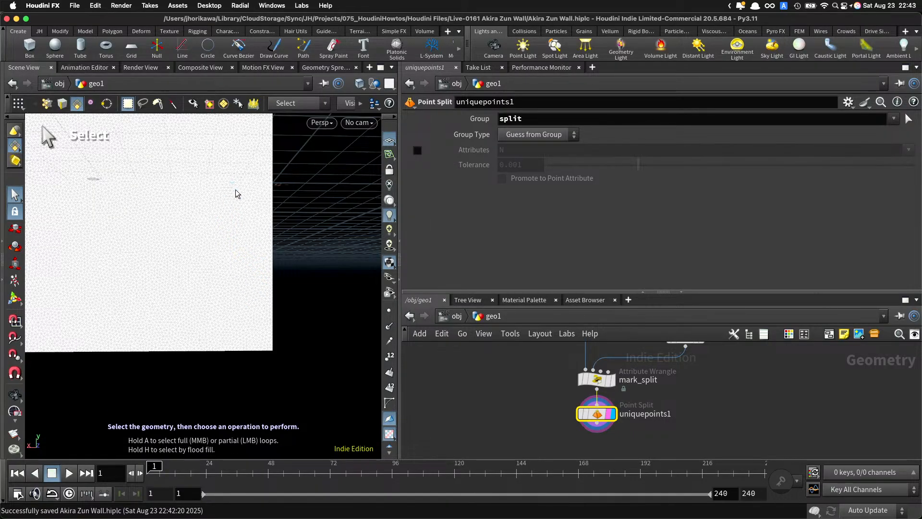
key("space")
Step: Save the scene and reload Akira Zun Wall.hiplc from the recent files, returning to the View tool
key("super+s")
left_click(75, 5)
mouse_move(93, 41)
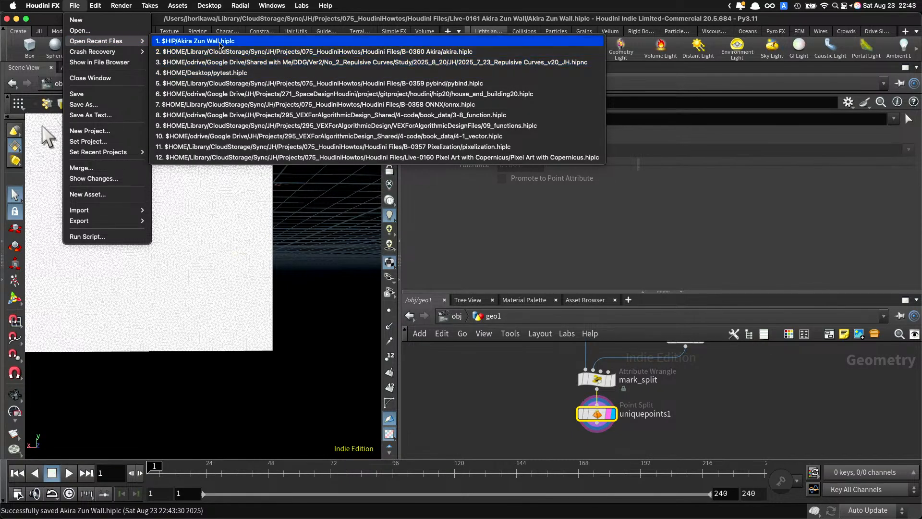
left_click(221, 42)
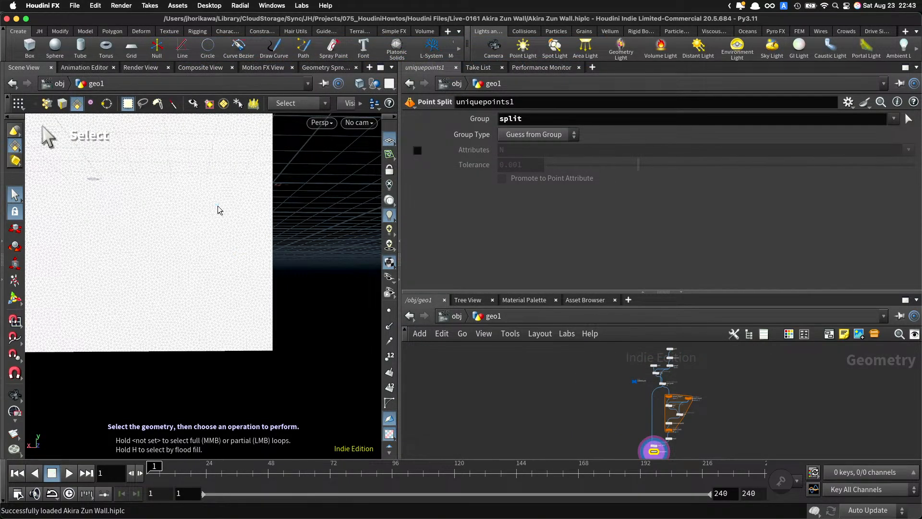
key("Escape")
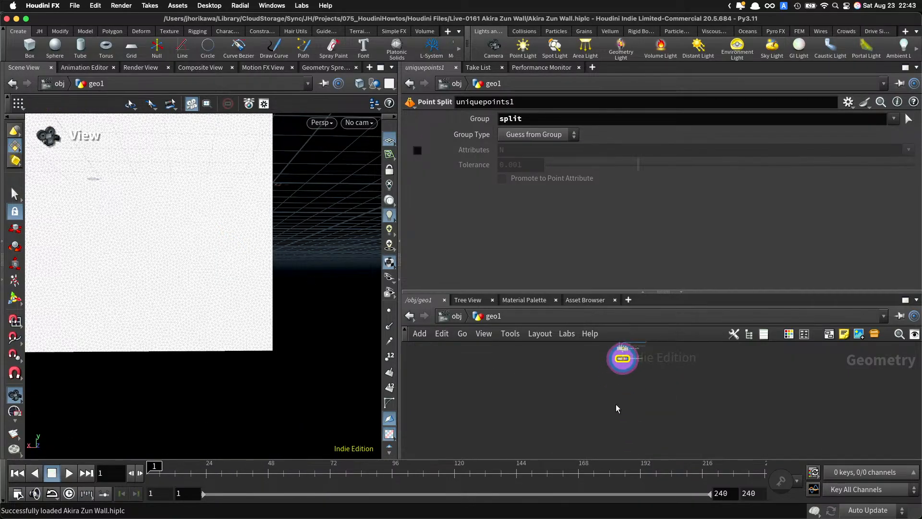
Step: Add a Connectivity node after uniquepoints1, display it and set its Connectivity Type to Primitive
key("Tab")
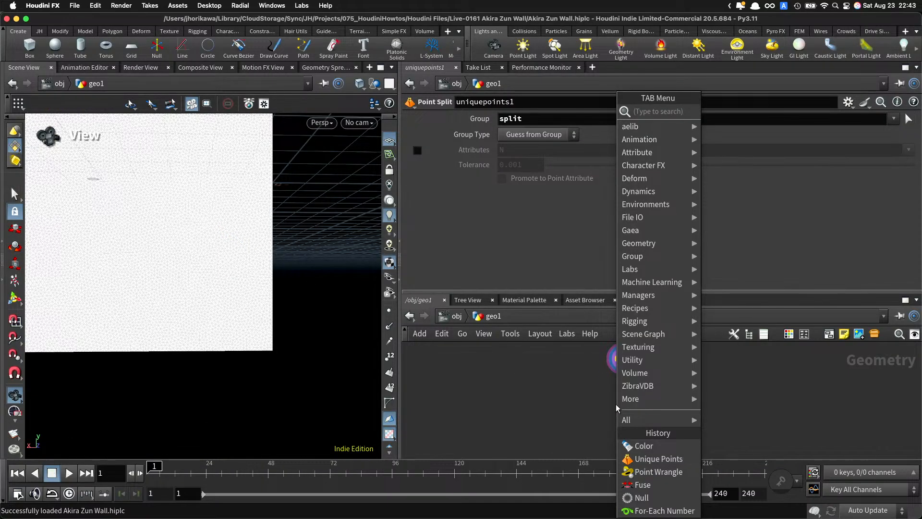
type("conne")
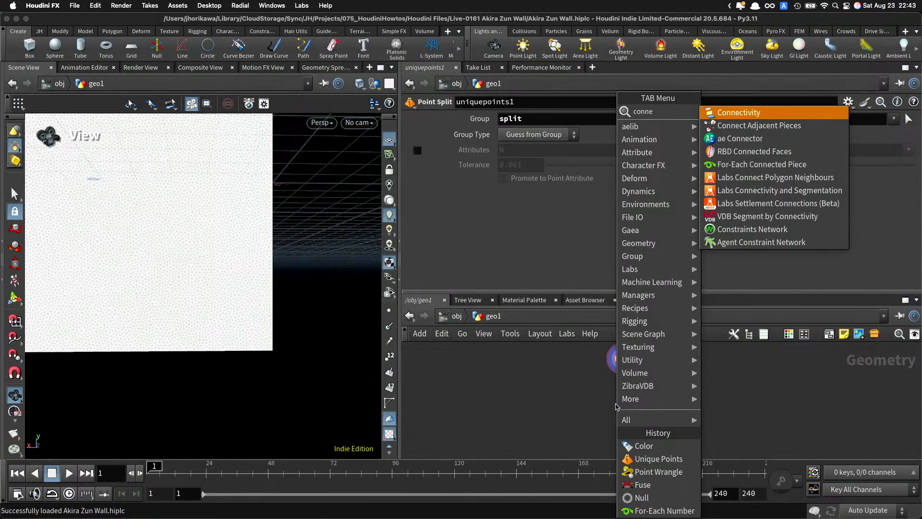
key("Return")
left_click(626, 389)
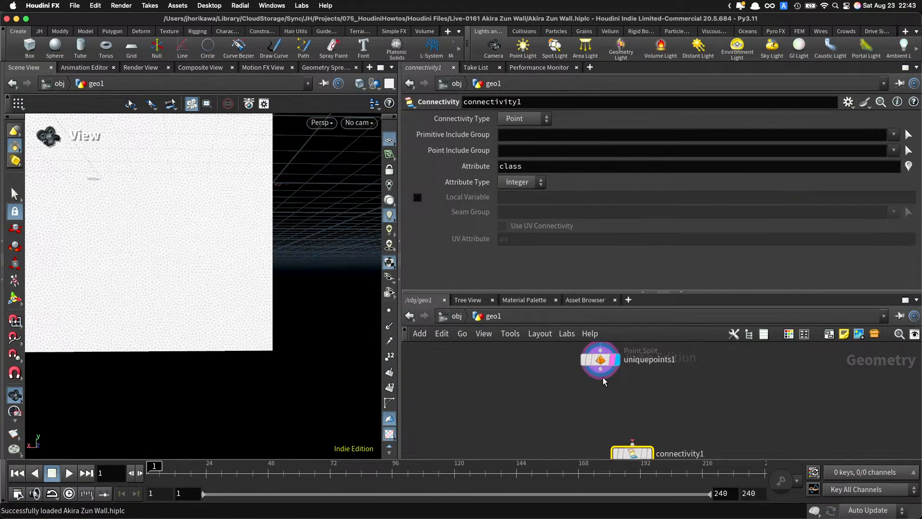
left_click(601, 381)
left_click(632, 450)
left_click_drag(632, 454, 601, 421)
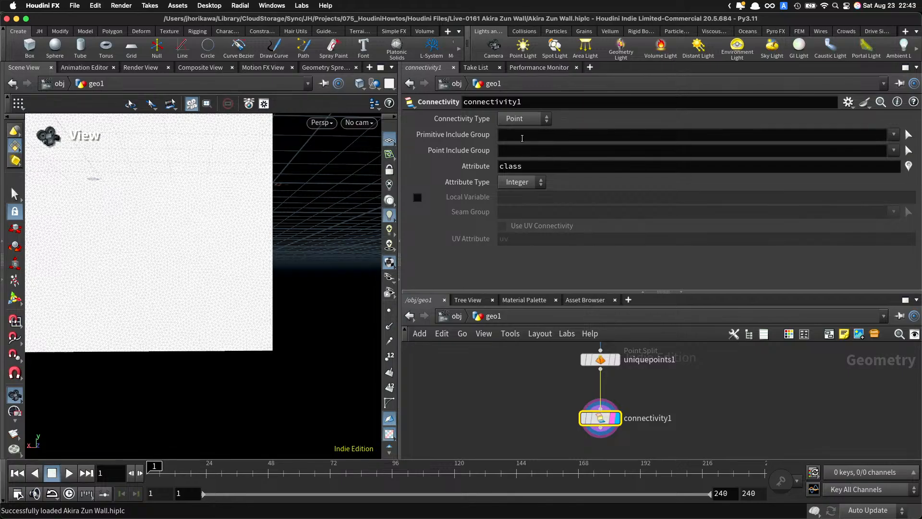
left_click(524, 123)
left_click(523, 137)
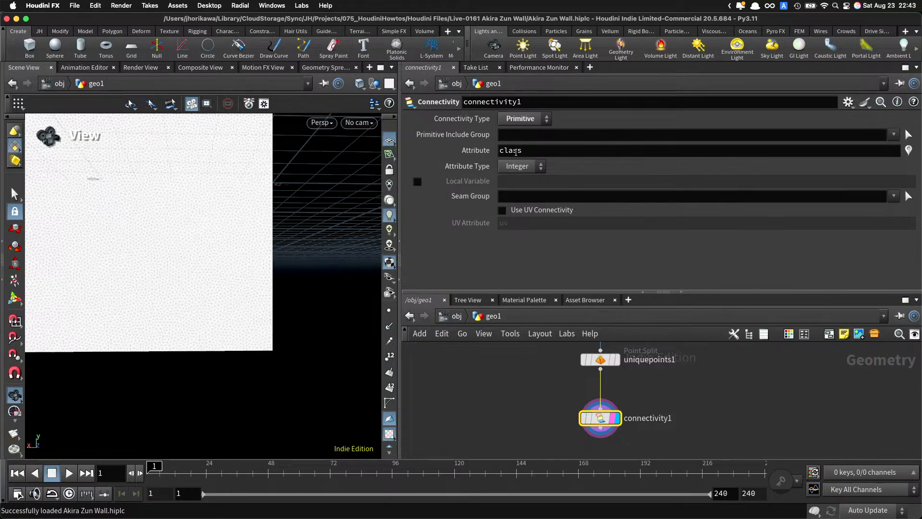
left_click_drag(524, 151, 492, 152)
Step: Add a Color node below connectivity1, wire it in and display it
scroll(511, 378, "down", 3)
middle_click_drag(514, 377, 518, 337)
key("Tab")
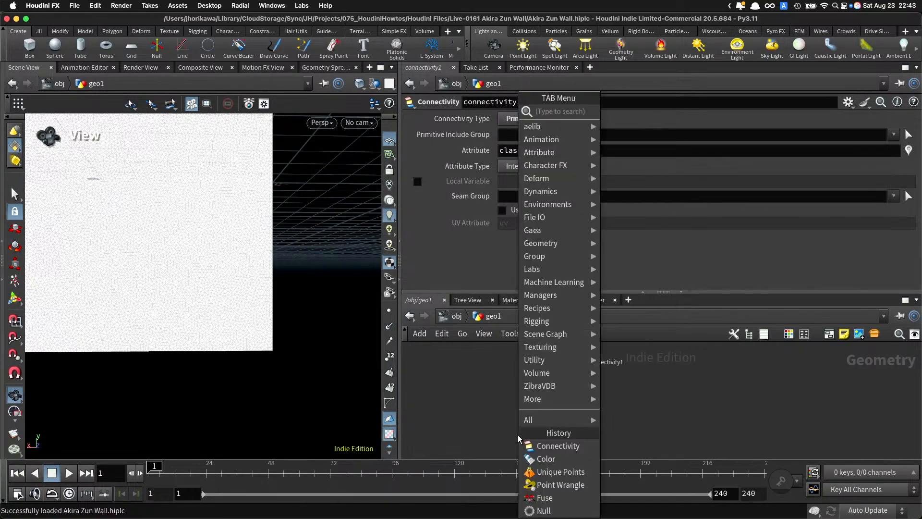
type("col")
key("Return")
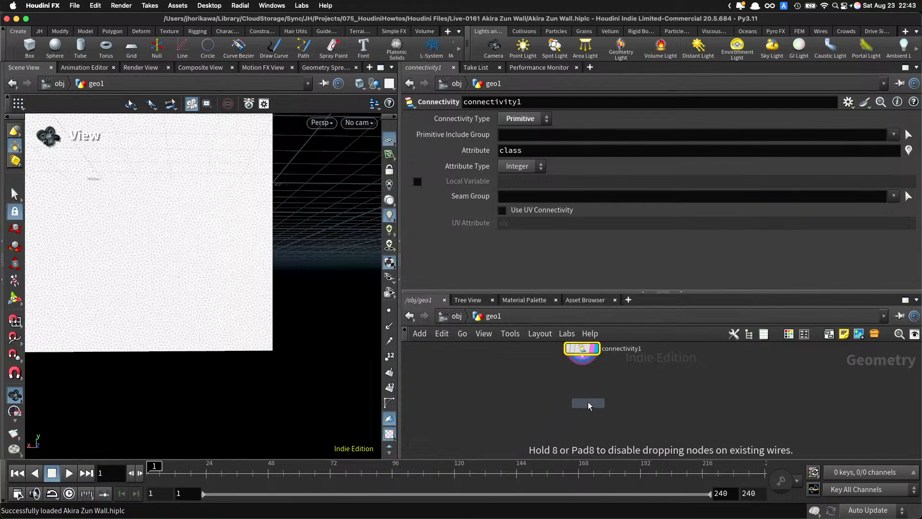
left_click(590, 400)
left_click_drag(590, 405, 582, 392)
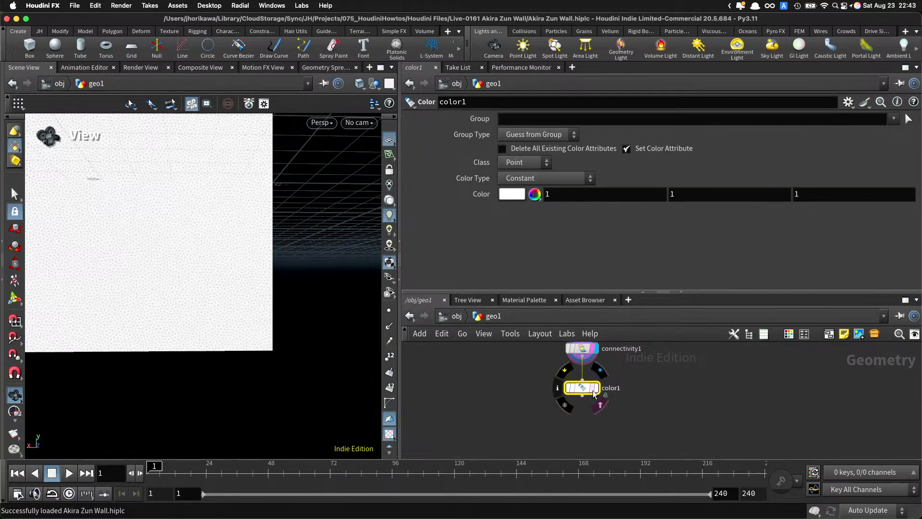
Step: Set color1's Class to Primitive and its Color Type to Random from Attribute, using the class attribute
left_click(527, 176)
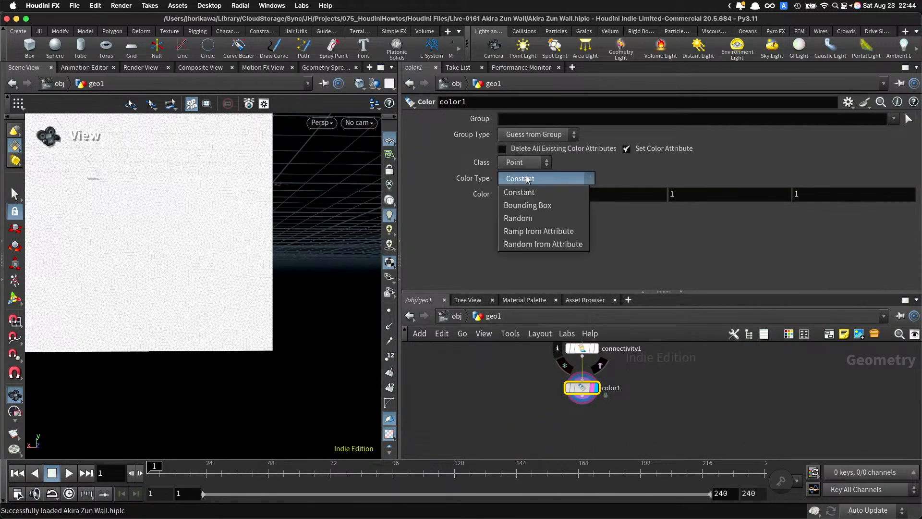
left_click(524, 163)
left_click(524, 163)
left_click(529, 187)
left_click(537, 183)
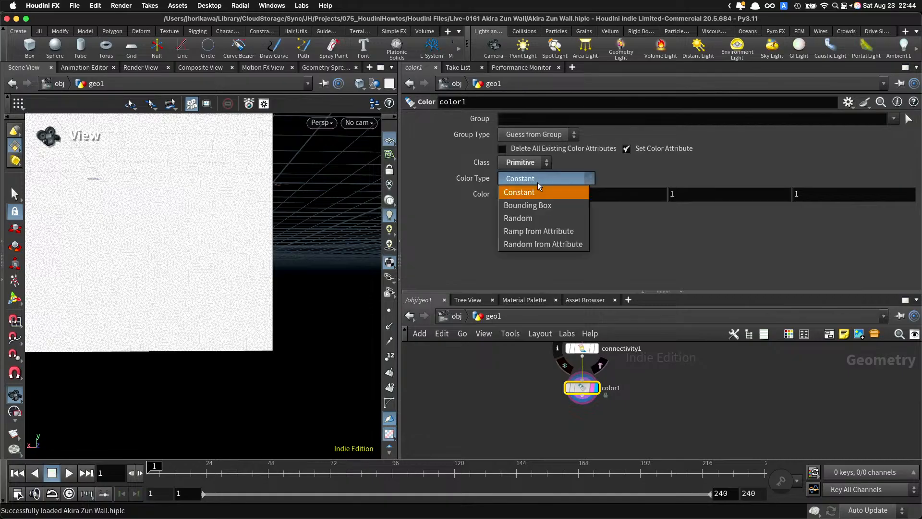
left_click(542, 243)
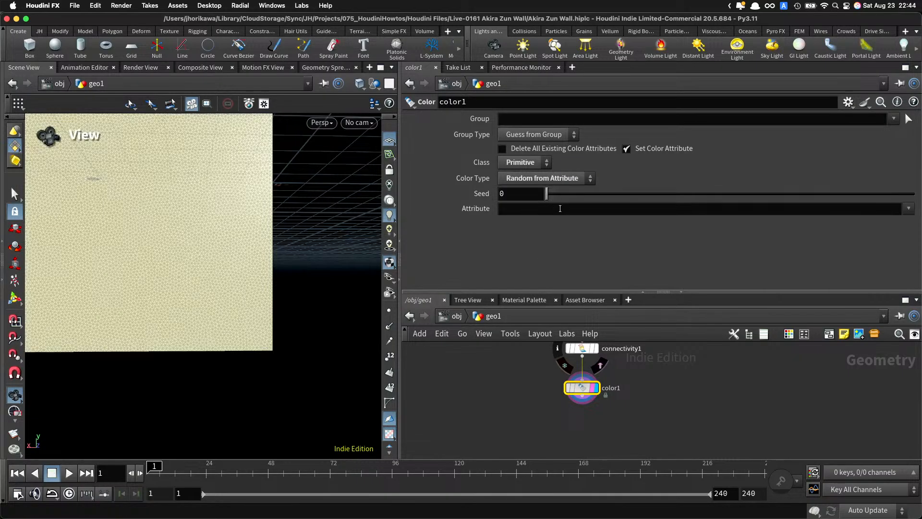
left_click(553, 212)
type("class")
key("Return")
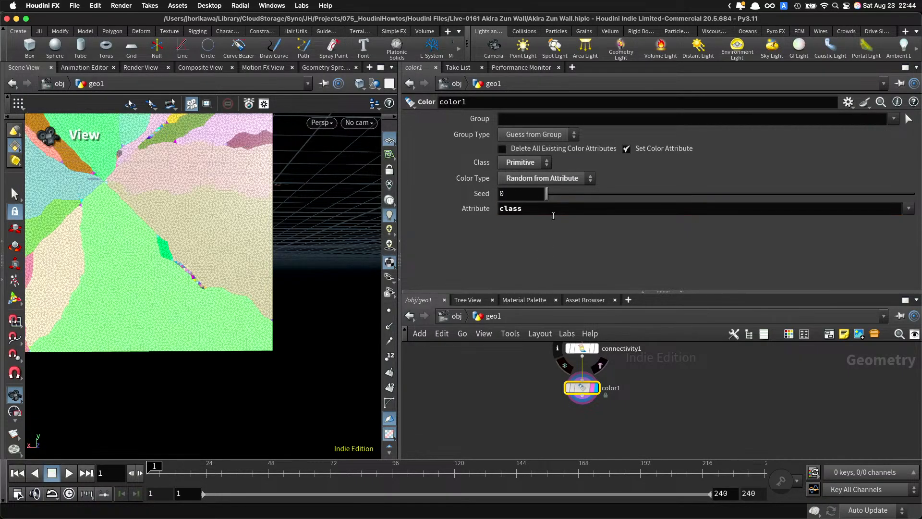
Step: Examine the colored pieces across the whole wall and make the network editor taller to see the node chain
right_click_drag(274, 245, 202, 258)
middle_click_drag(202, 258, 257, 352)
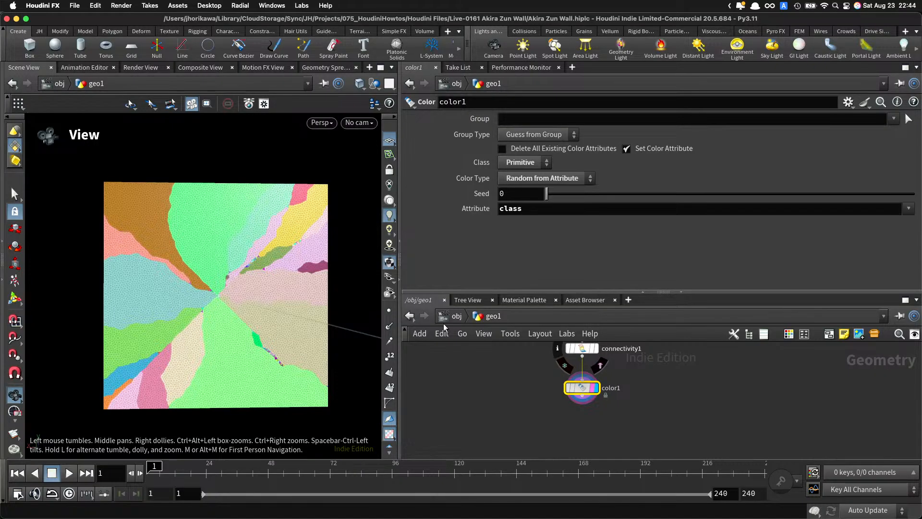
left_click_drag(586, 292, 582, 236)
middle_click_drag(630, 401, 621, 450)
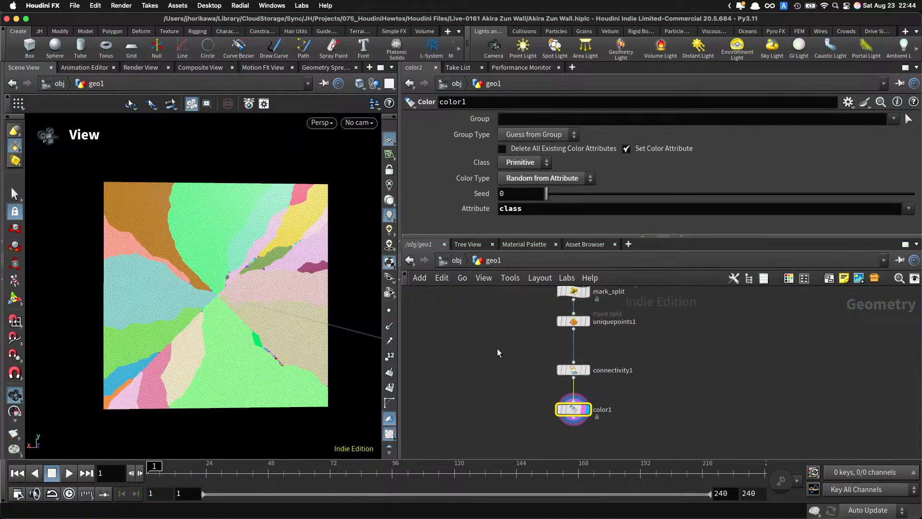
Step: Set the Select tool to box picking of primitives and widen the viewport around the colored wall
left_click(14, 194)
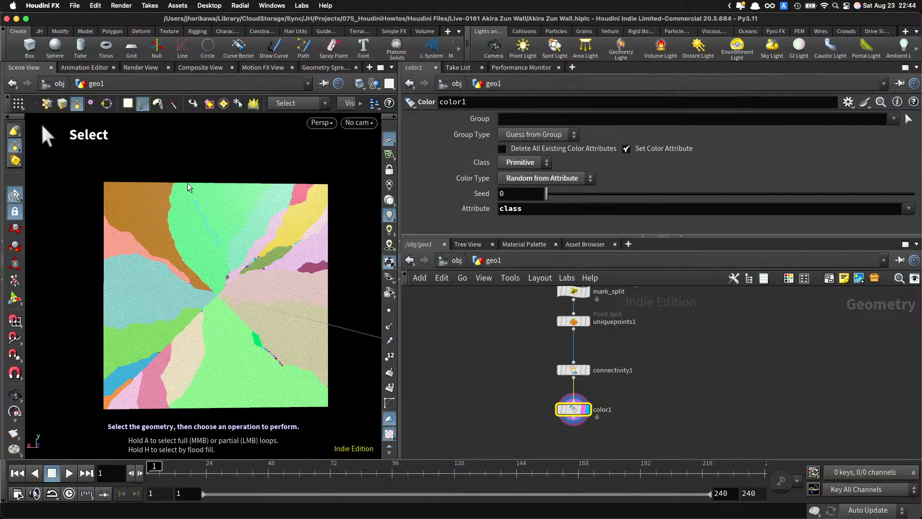
left_click(127, 103)
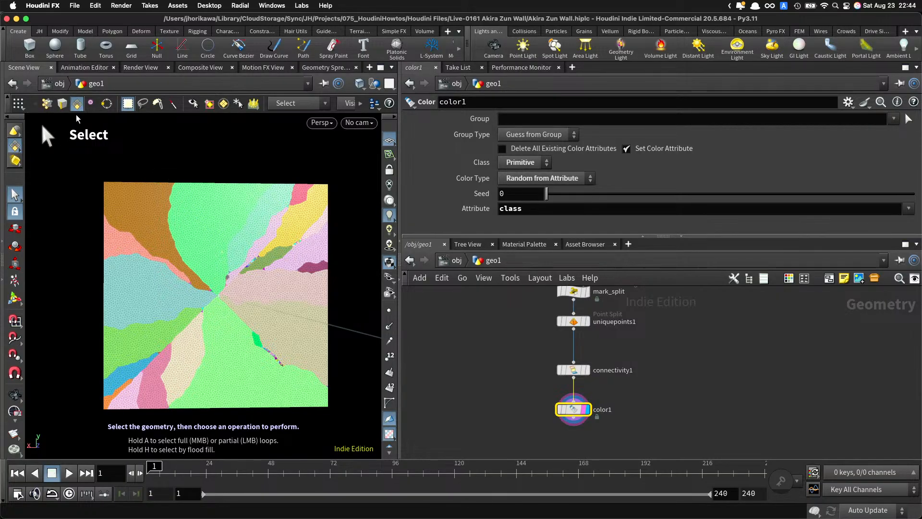
key("4")
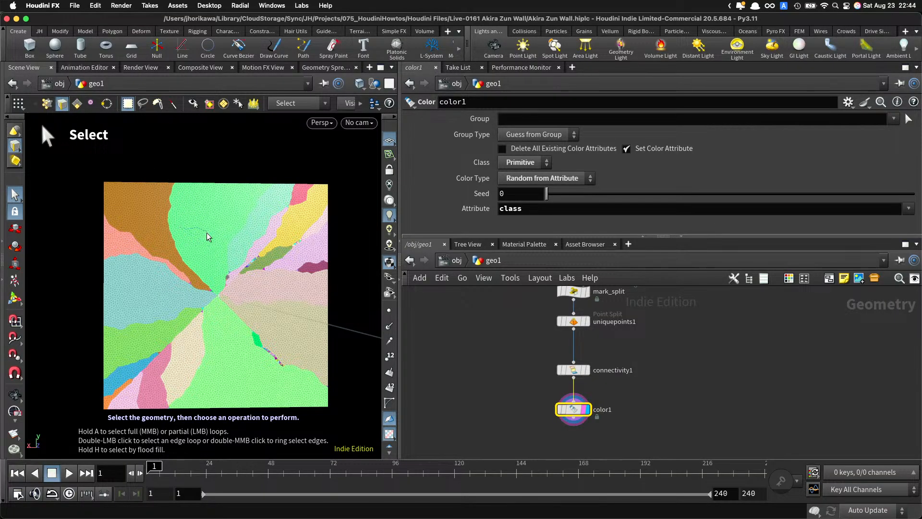
left_click(77, 104)
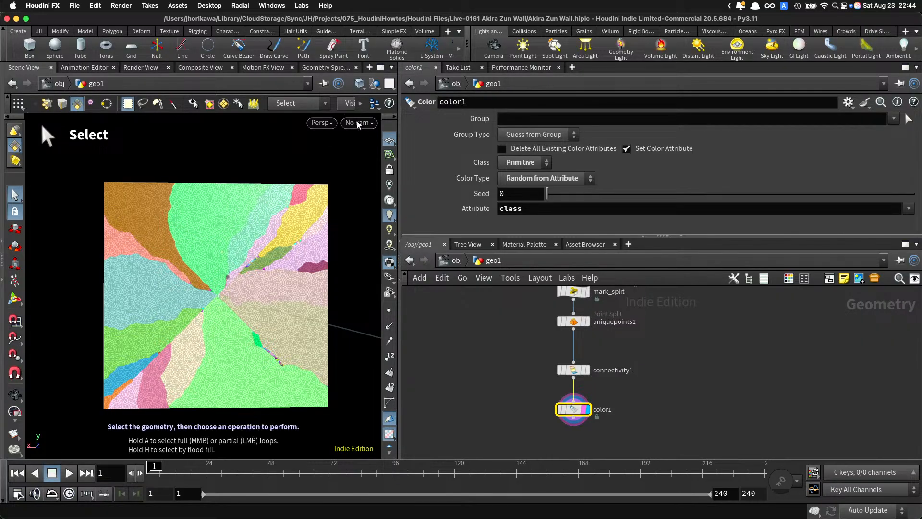
left_click_drag(401, 161, 496, 160)
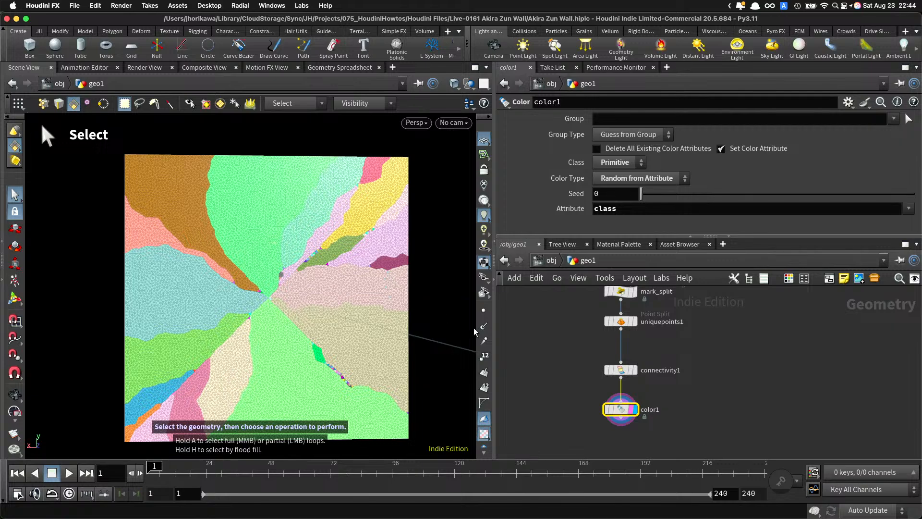
right_click_drag(240, 312, 367, 345, "alt")
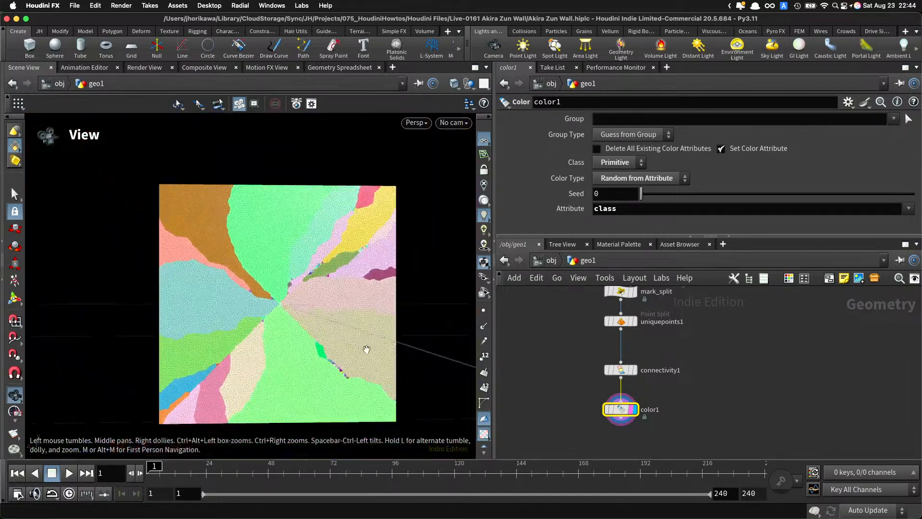
scroll(662, 403, "up", 1)
key("super+Tab")
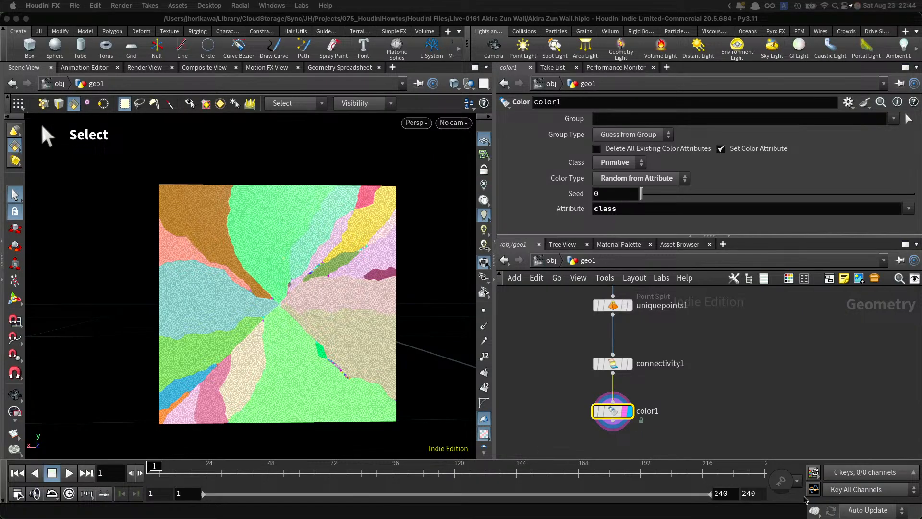
key("Escape")
Step: Examine up close the tiny separate triangles along the crack below the wall's center
scroll(328, 370, "up", 6)
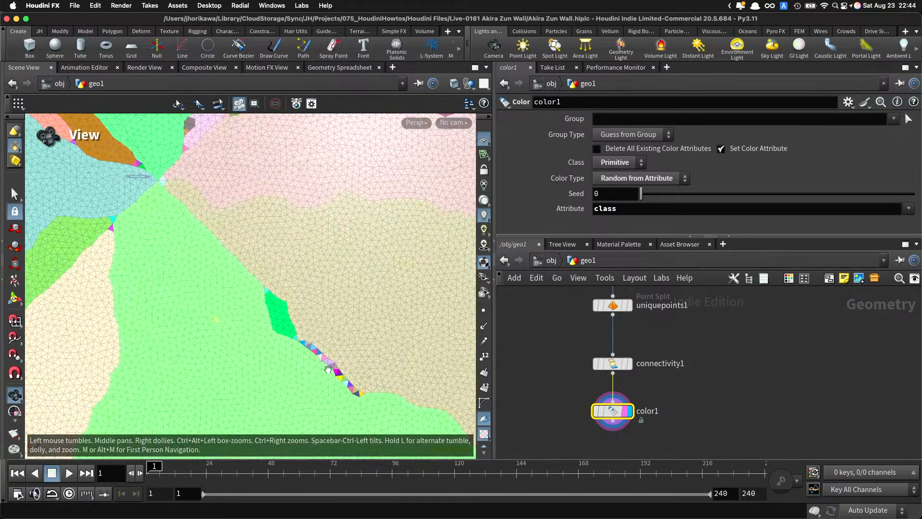
right_click_drag(328, 370, 395, 355)
middle_click_drag(395, 356, 298, 288)
right_click_drag(298, 288, 243, 306)
key("s")
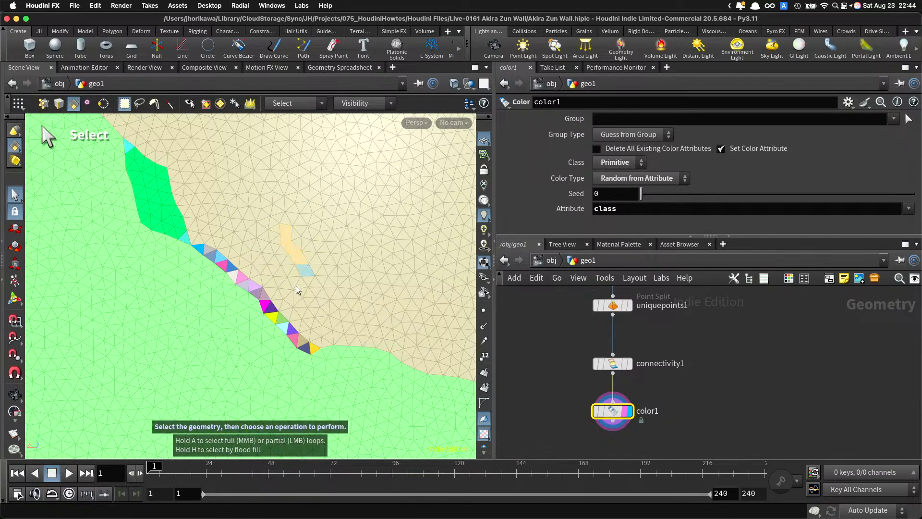
key("Escape")
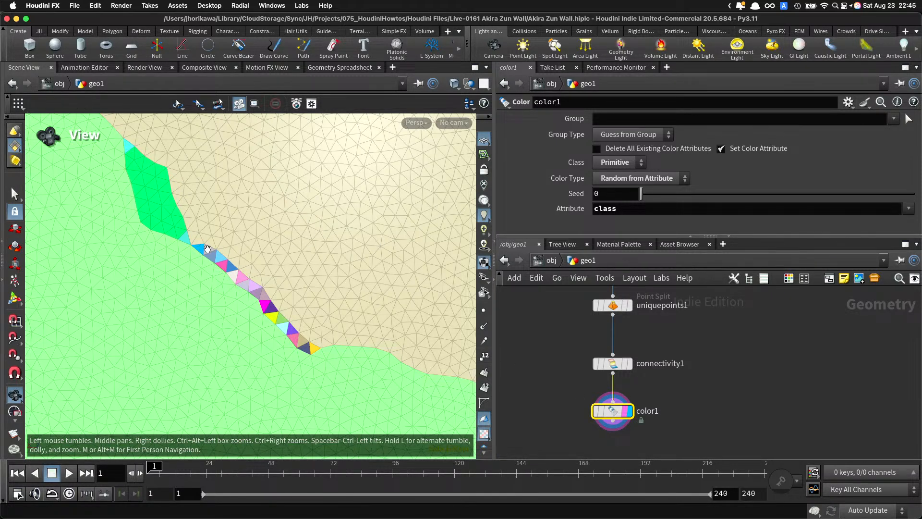
Step: Display fuse1 to compare the crack curves with the small pieces
scroll(673, 392, "down", 2)
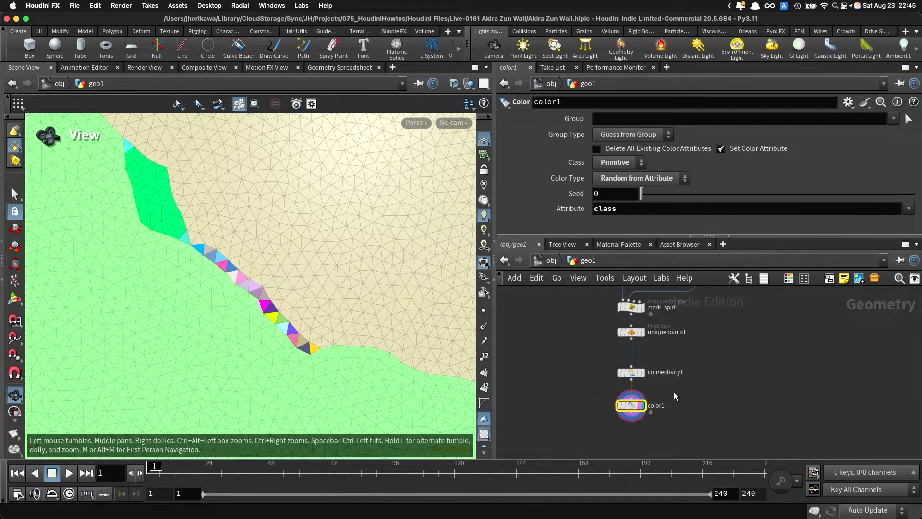
middle_click_drag(652, 338, 646, 379)
scroll(646, 378, "up", 3)
scroll(710, 325, "down", 2)
middle_click_drag(723, 298, 727, 335)
scroll(729, 335, "up", 2)
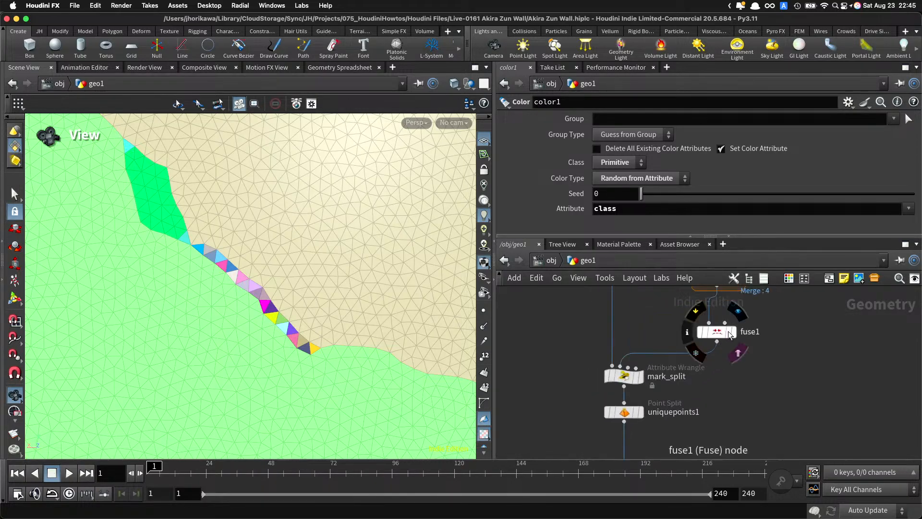
left_click(729, 335)
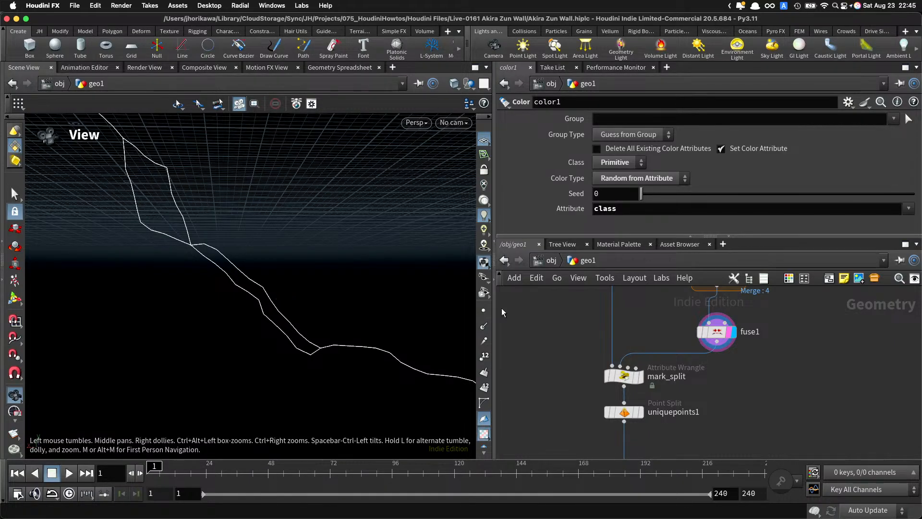
scroll(553, 313, "down", 5)
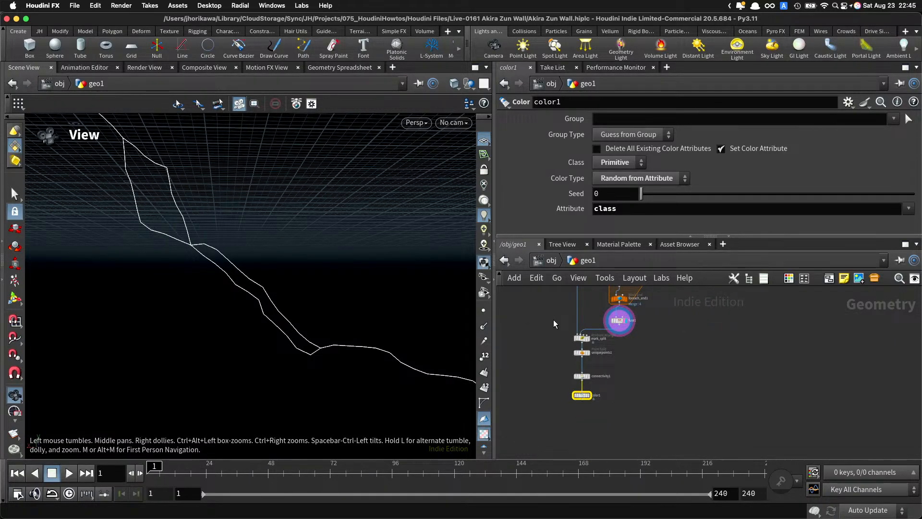
scroll(553, 318, "up", 2)
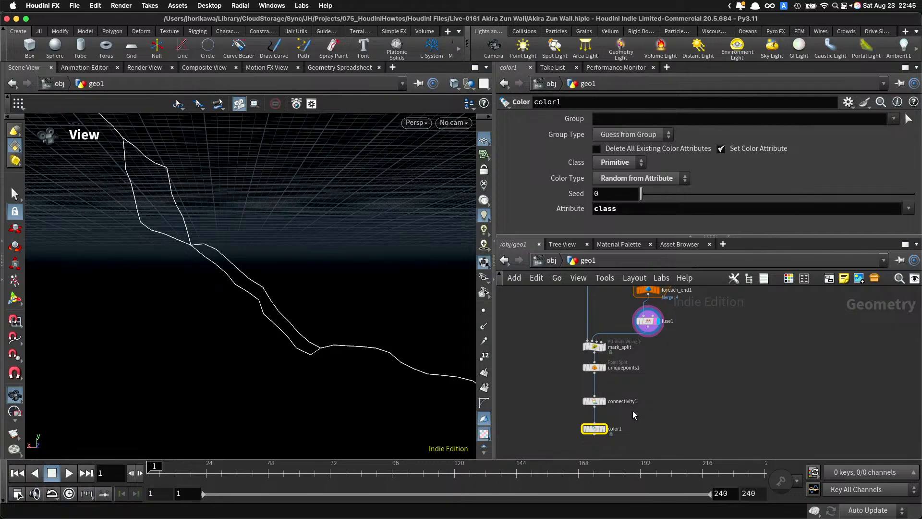
scroll(633, 411, "up", 2)
Step: Display connectivity1 and inspect its primitive class values in the Geometry Spreadsheet, sorted in descending order, then return to the scene view
left_click(574, 397)
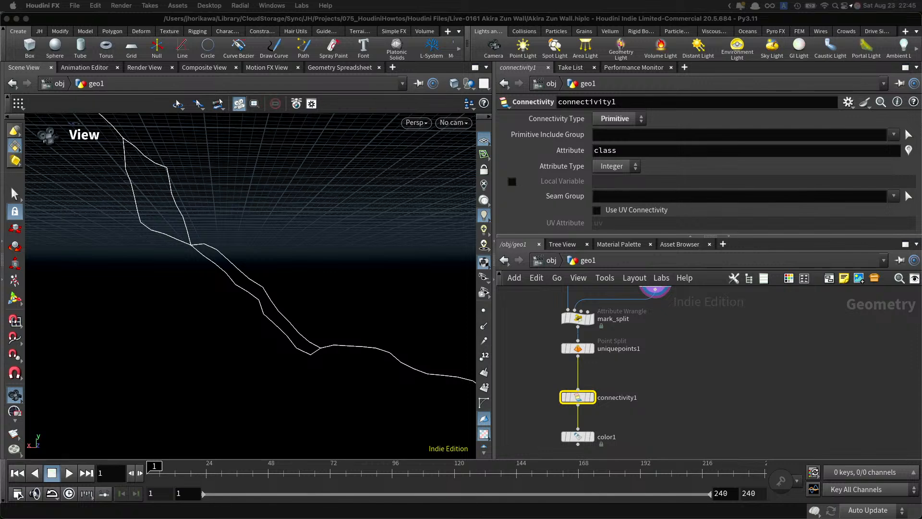
middle_click_drag(605, 385, 615, 353)
left_click(600, 365)
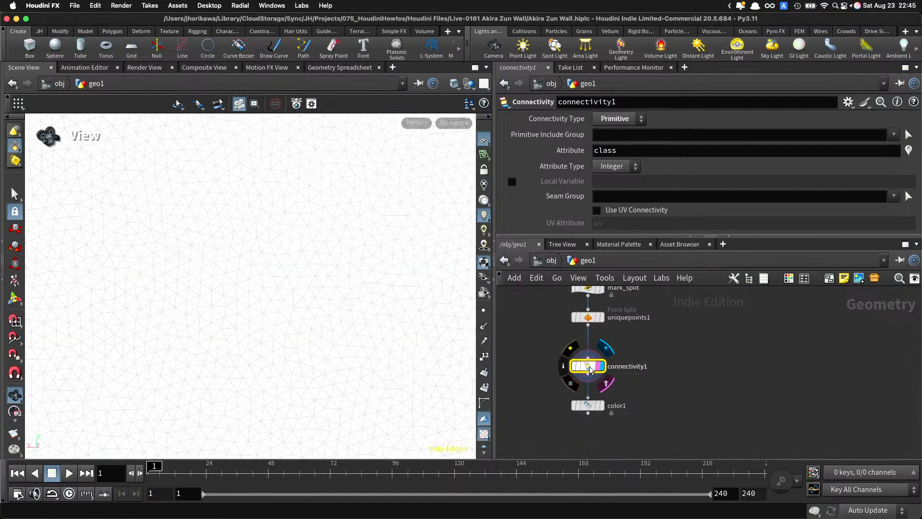
left_click(324, 68)
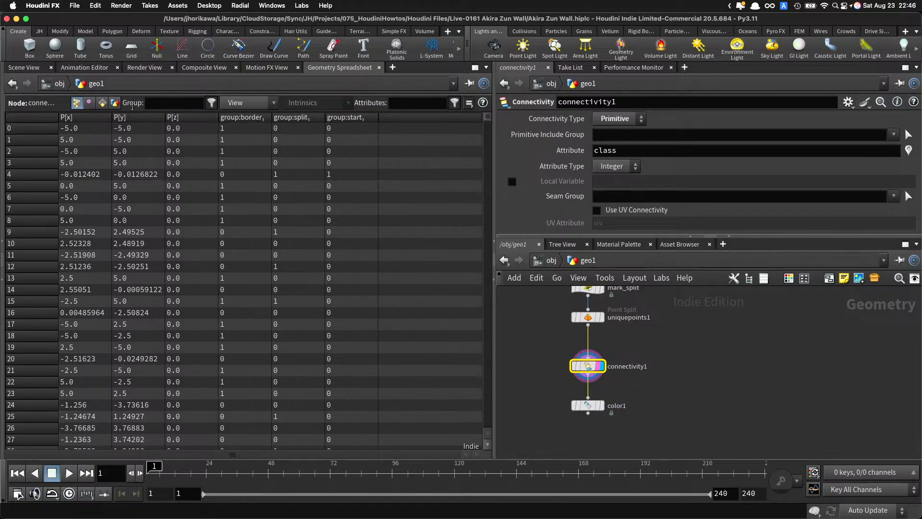
left_click(102, 102)
left_click(84, 117)
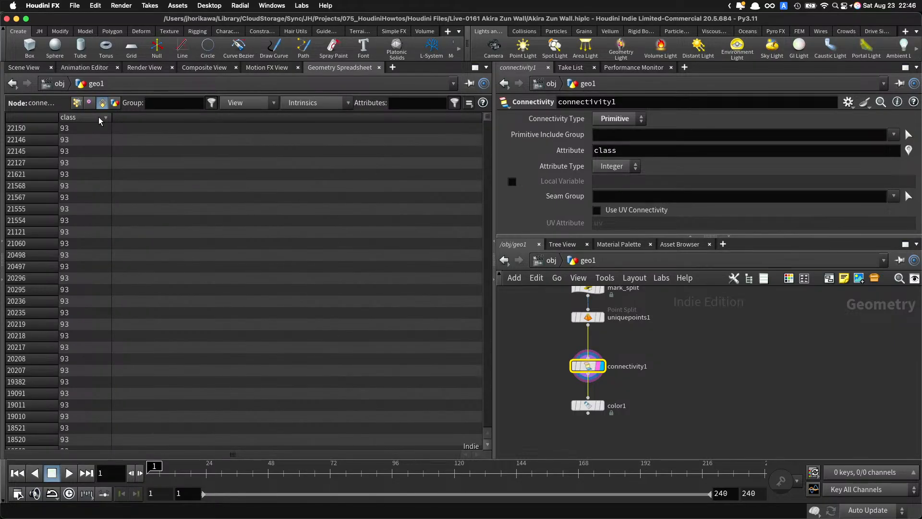
left_click_drag(488, 123, 518, 118)
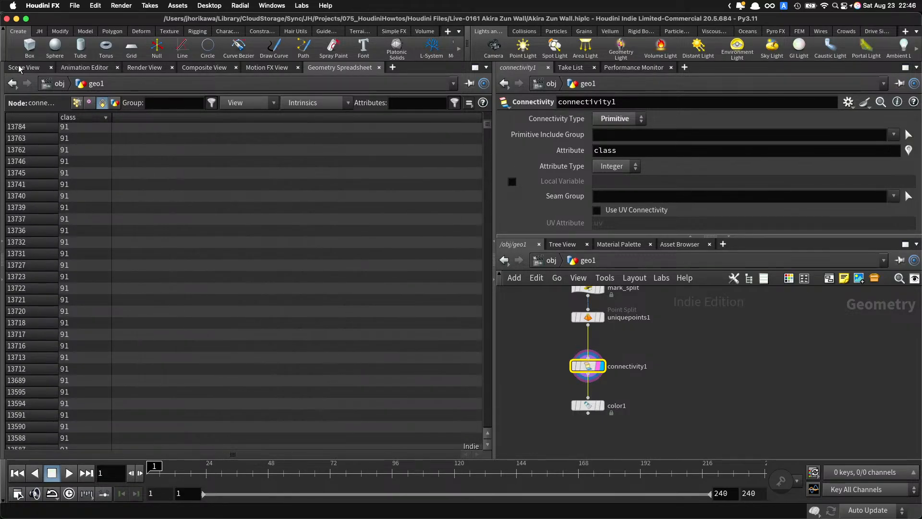
left_click(22, 68)
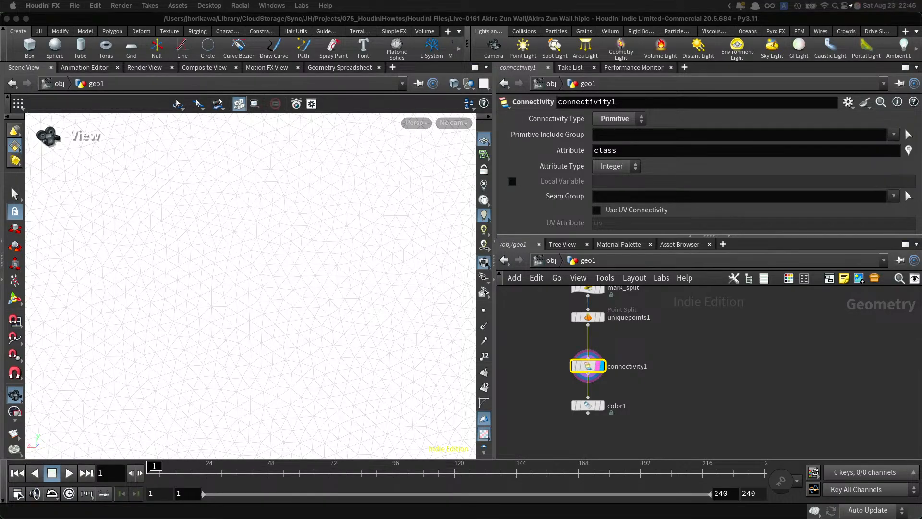
Step: Add a Primitive Wrangle and insert it between connectivity1 and color1
left_click(768, 406)
key("Tab")
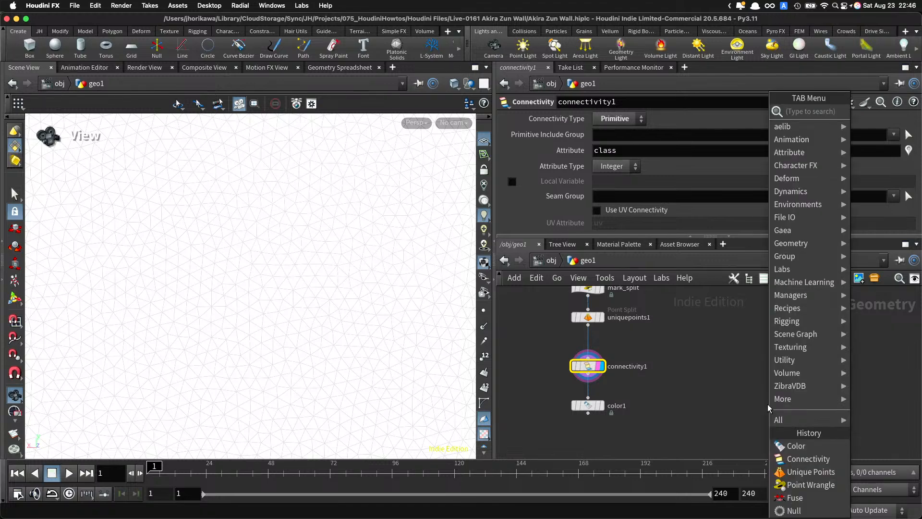
type("primiti")
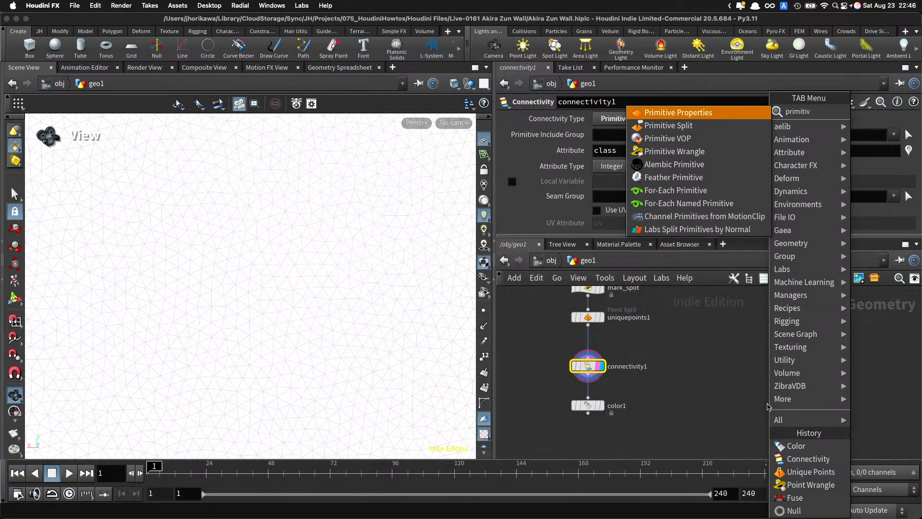
type("v")
key("Down")
key("Down")
key("Down")
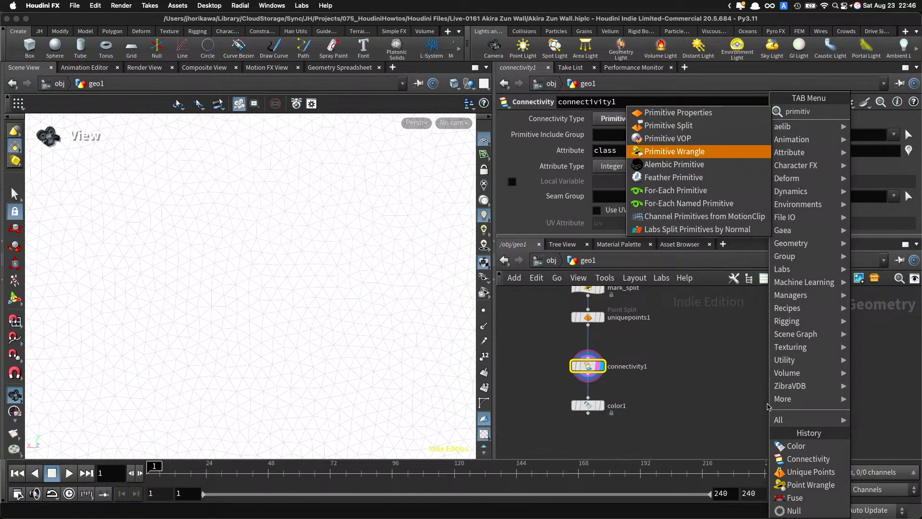
key("Return")
left_click(681, 393)
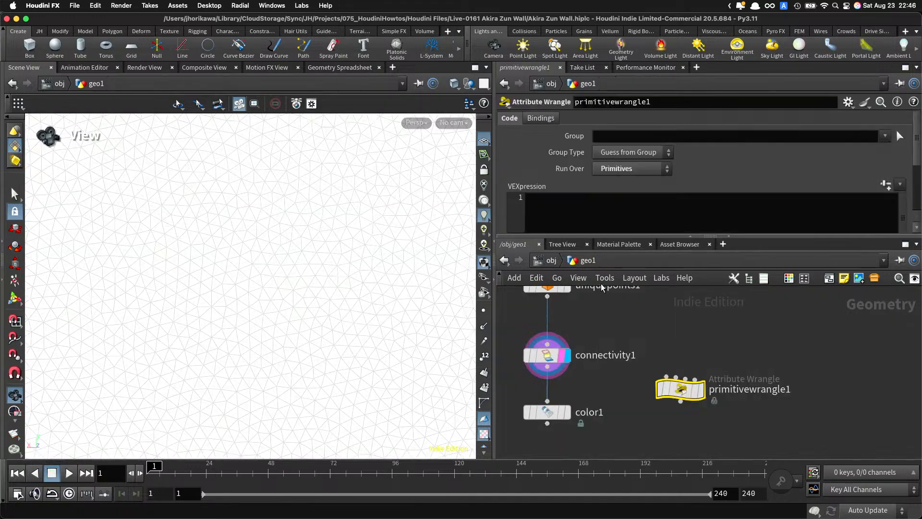
left_click_drag(681, 390, 547, 404)
Step: Rename the new wrangle merge_small_to_big, save the scene and display the node
double_click(617, 407)
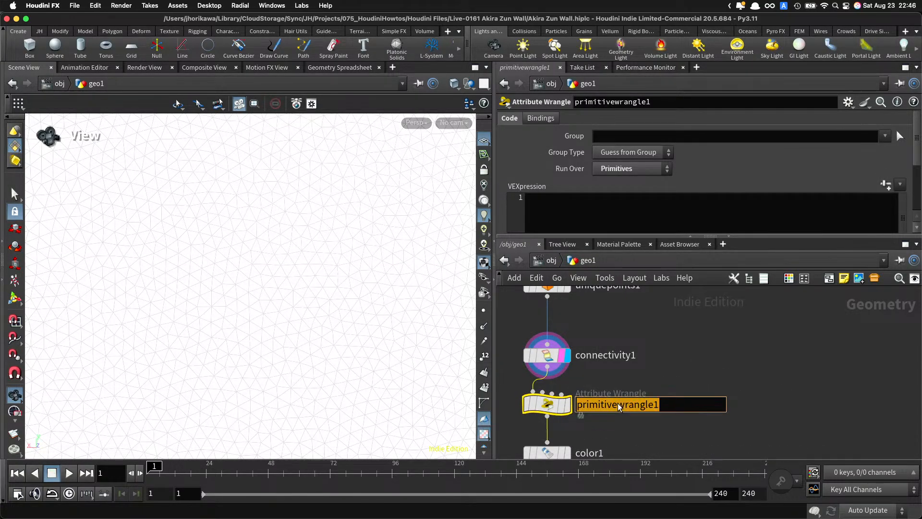
type("merge_small")
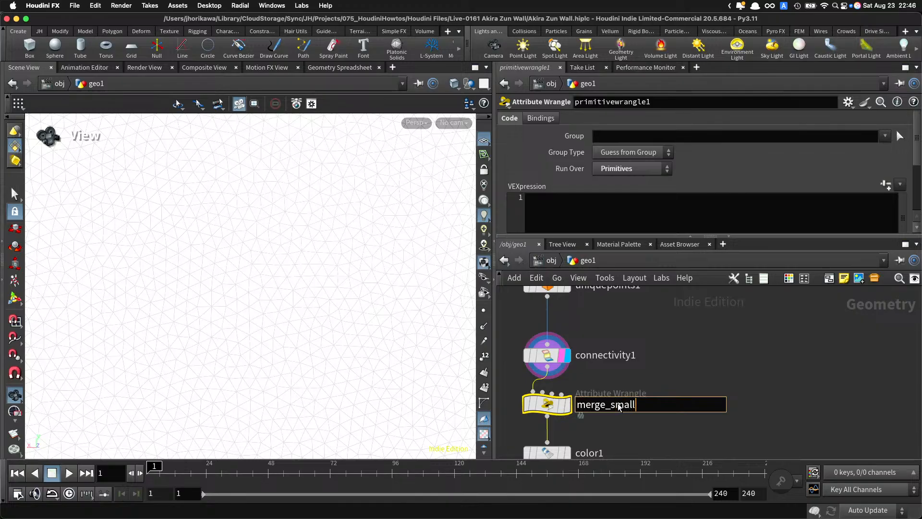
type("_to_big")
key("Return")
key("ctrl+s")
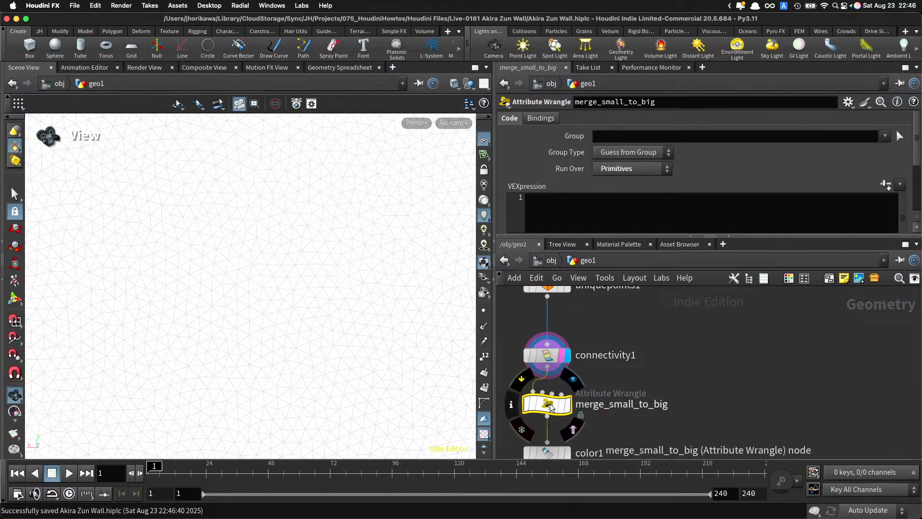
Step: Write the wrangle's first code line: int count = findattribvalcount(0, "prim", "class", i@class);
left_click(635, 204)
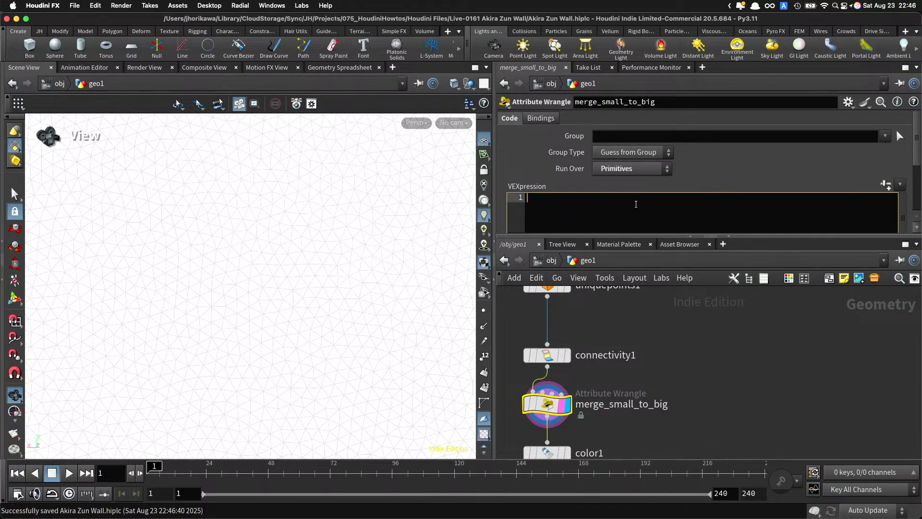
type("int count = fint")
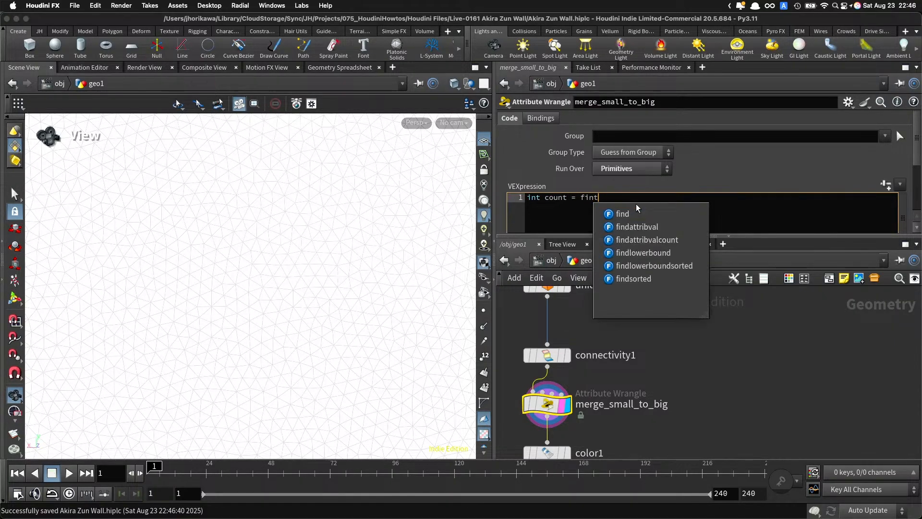
key("BackSpace")
type("da")
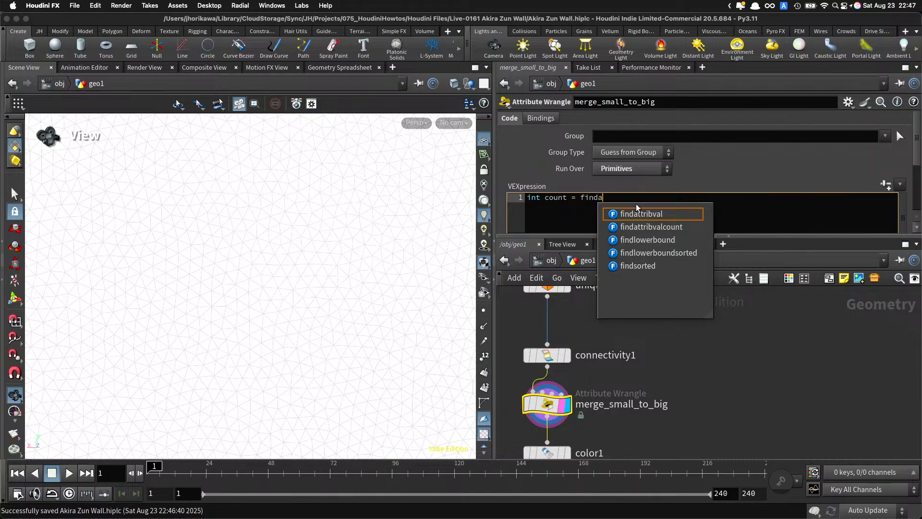
type("ttrib")
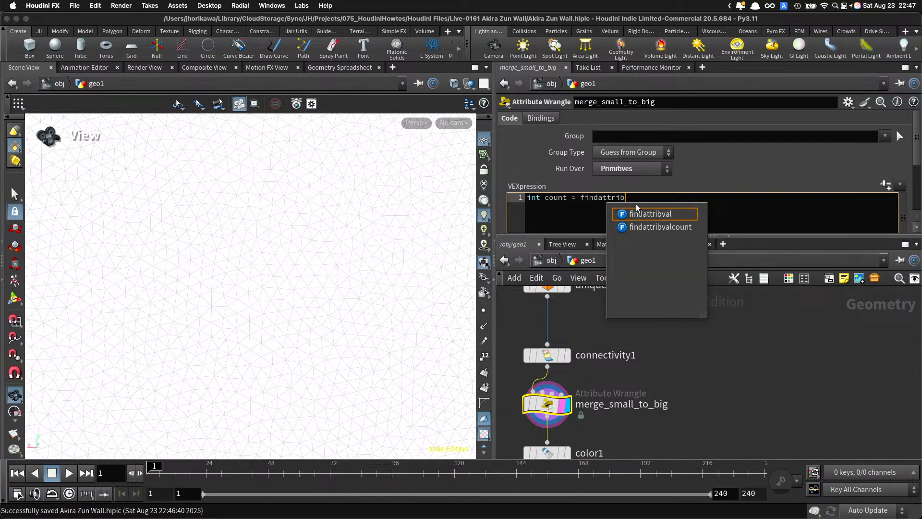
key("Down")
key("Return")
type("(0, ")
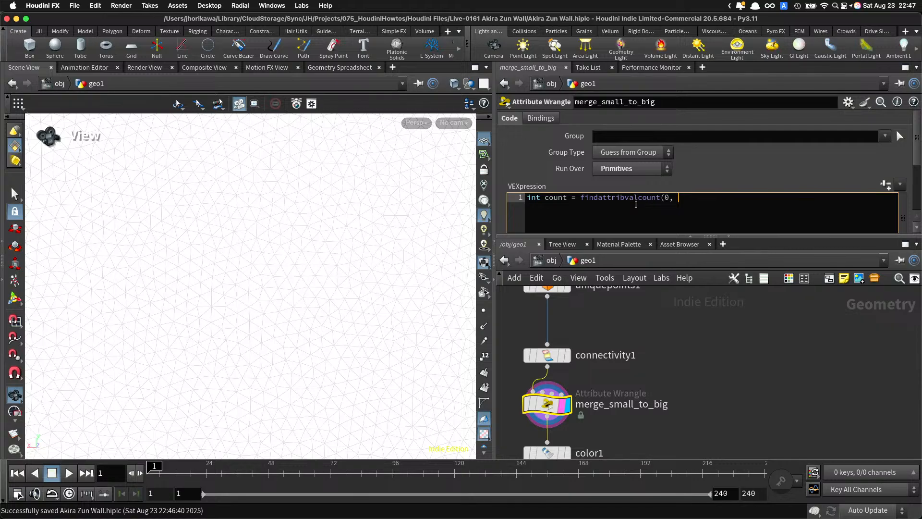
type("\"prim\", \"class\", @")
key("Left")
type("i")
key("Right")
type("class);")
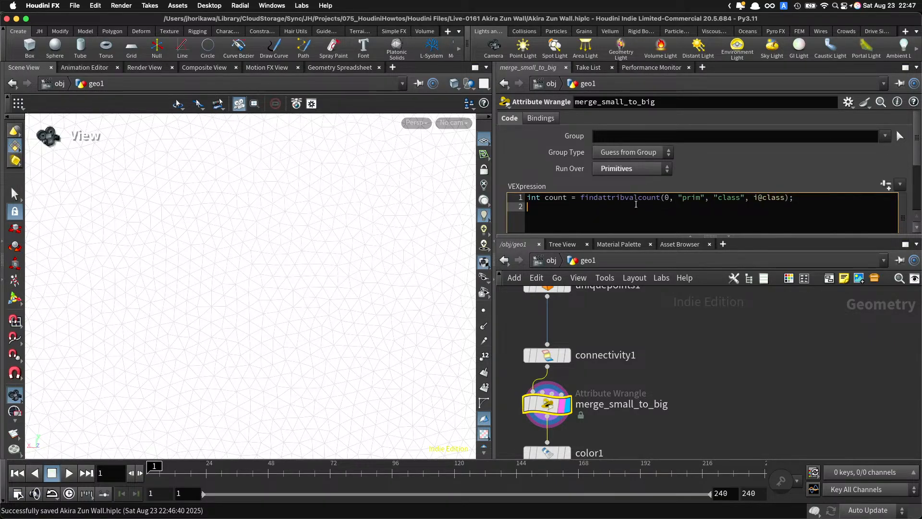
Step: Add an if block to the wrangle code with the condition count <= 3
key("Return")
type("if(count == ")
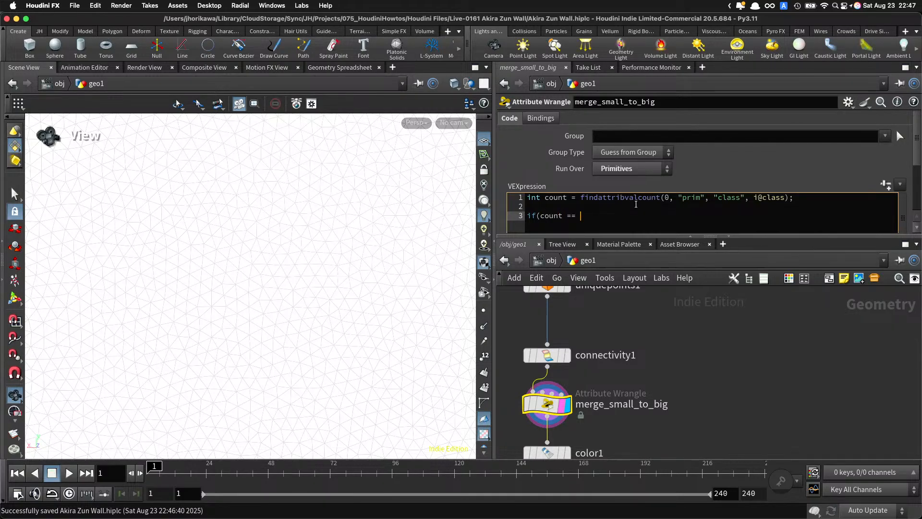
type("1")
key("BackSpace")
type("2){")
key("Return")
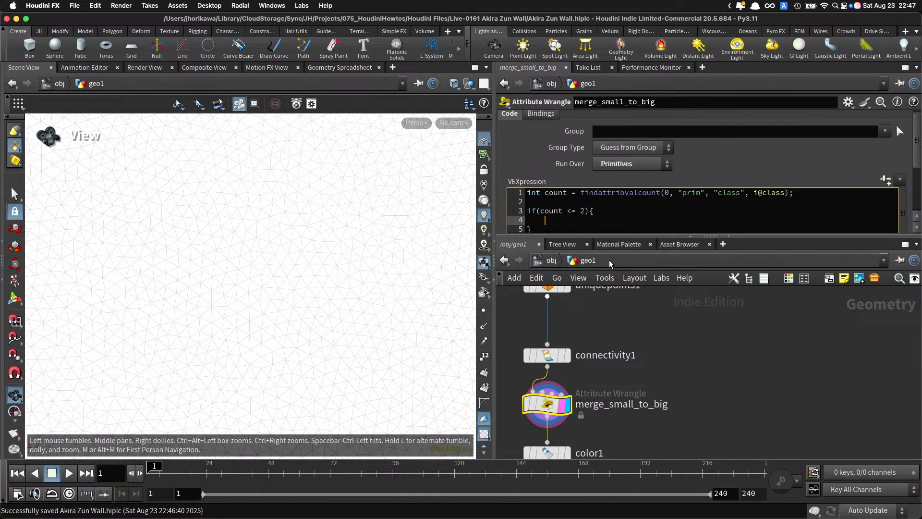
double_click(583, 211)
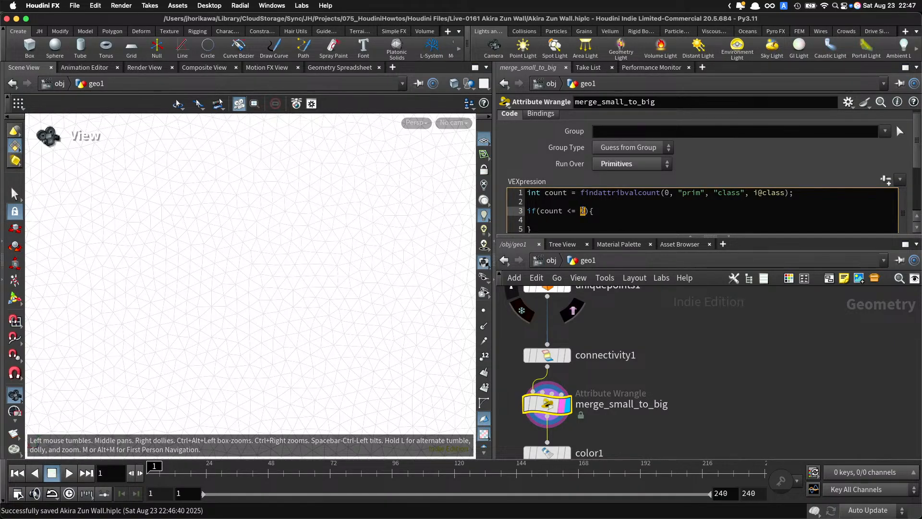
type("3")
Step: Inside the if block, set the class of small pieces with i@class = -1;
left_click(589, 221)
type("i@")
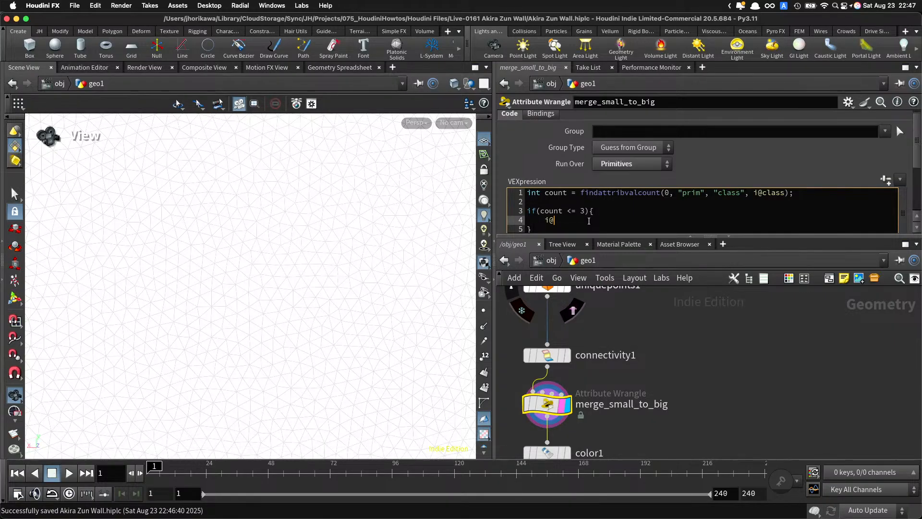
type("class")
left_click(583, 212)
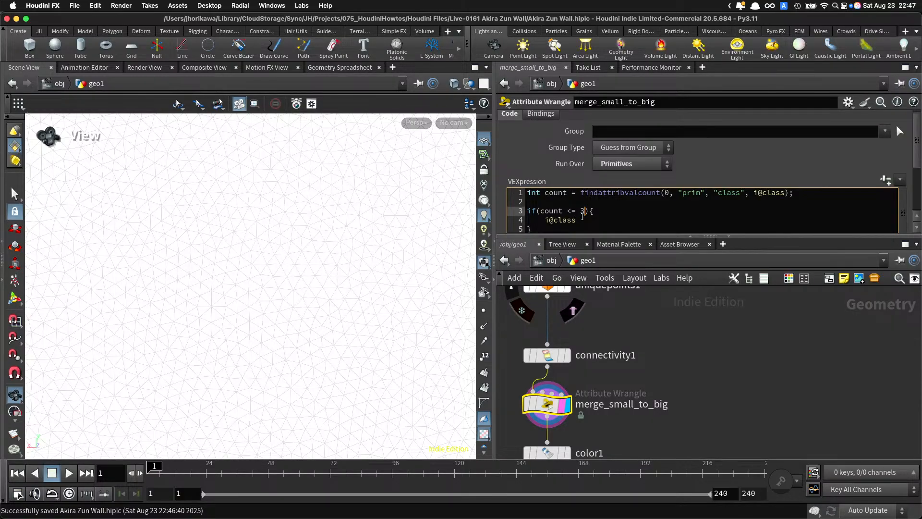
left_click(585, 221)
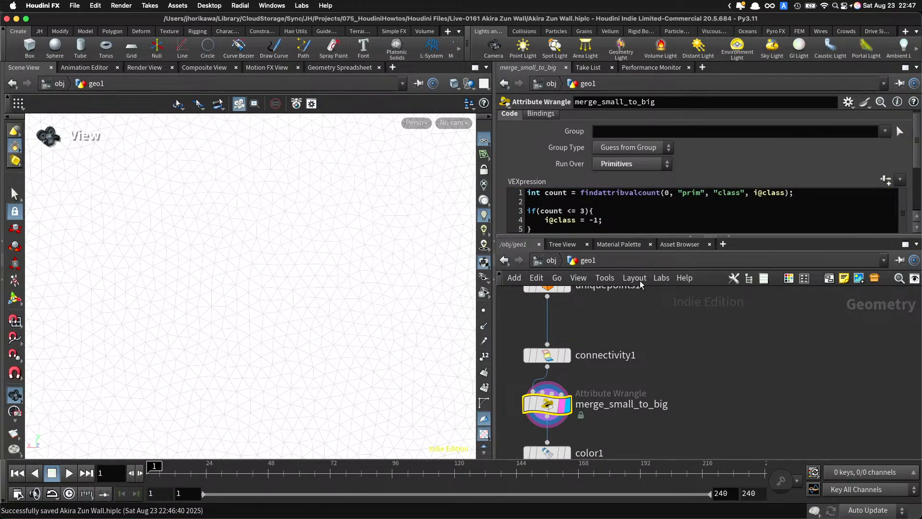
left_click(611, 222)
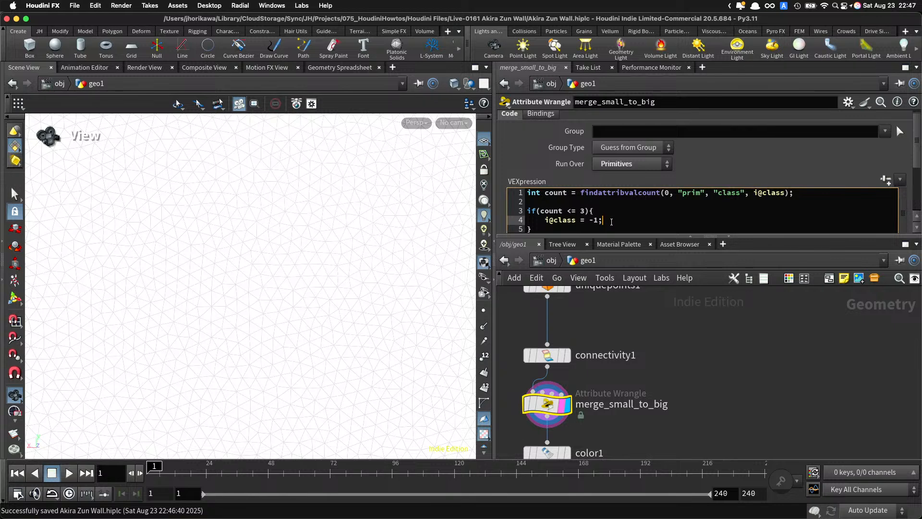
key("Return")
type("setpo")
key("BackSpace")
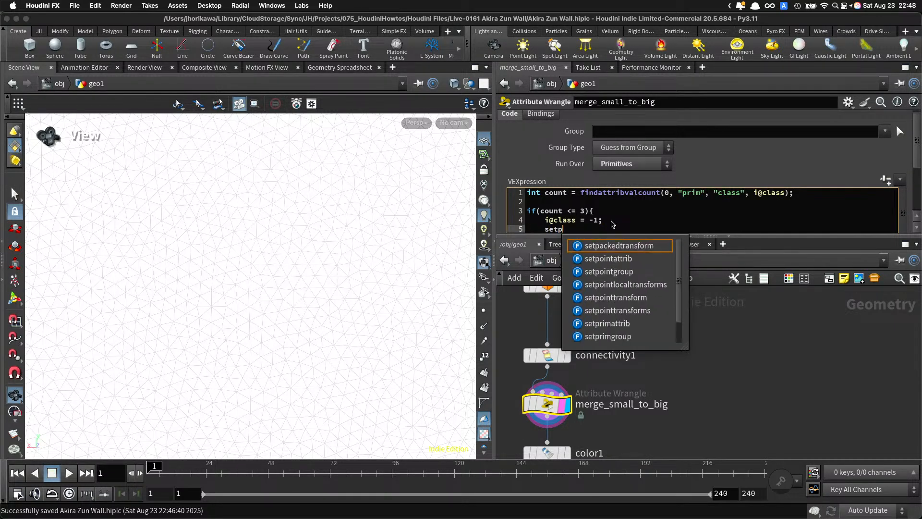
type("rimgro")
key("Return")
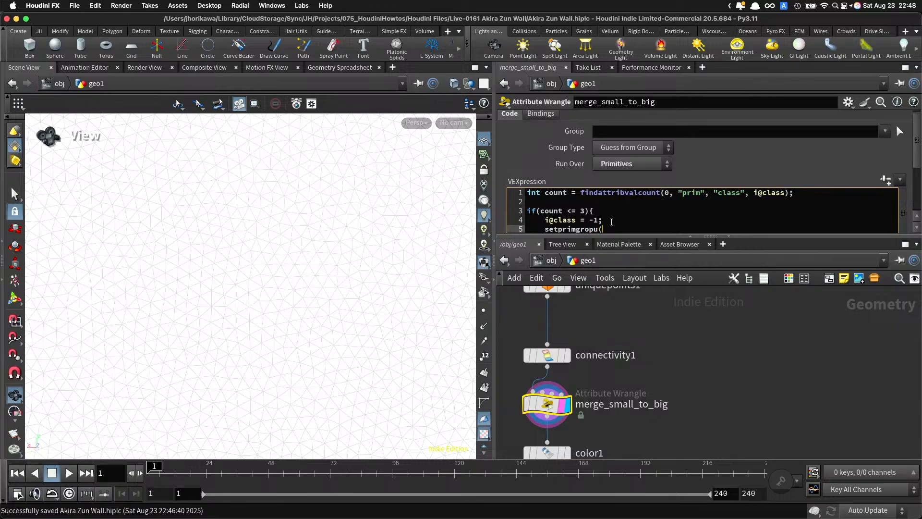
type("(0, \"small\", @primnum, 1);")
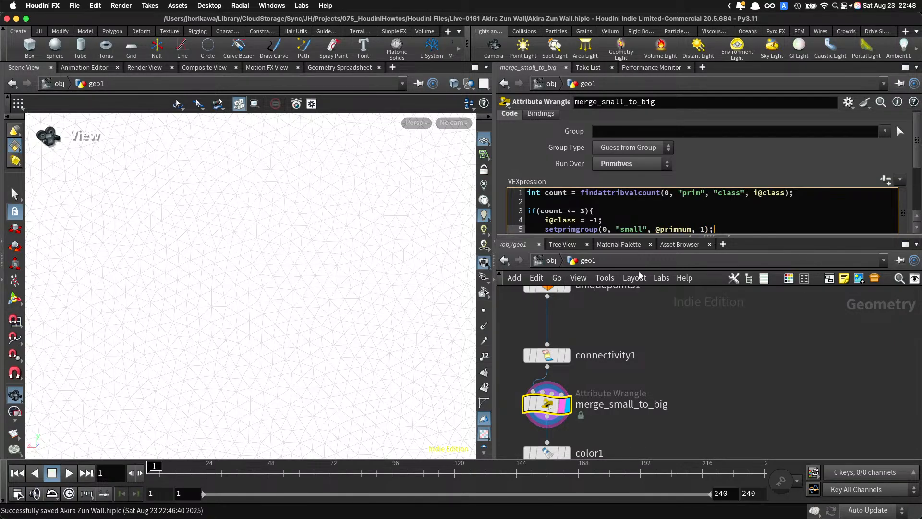
Step: Make the wrangle's code area taller and display color1 to show the class colors
scroll(663, 319, "down", 3)
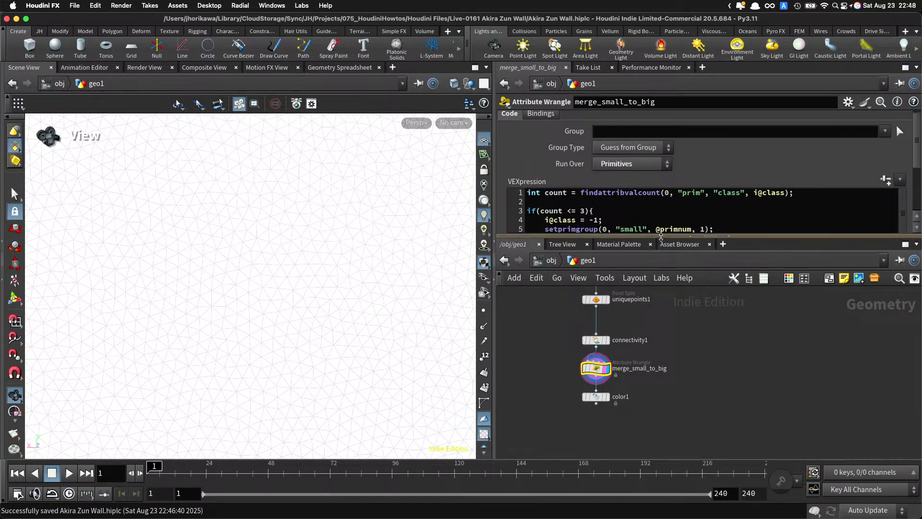
left_click_drag(661, 237, 661, 252)
left_click(601, 403)
left_click(601, 403)
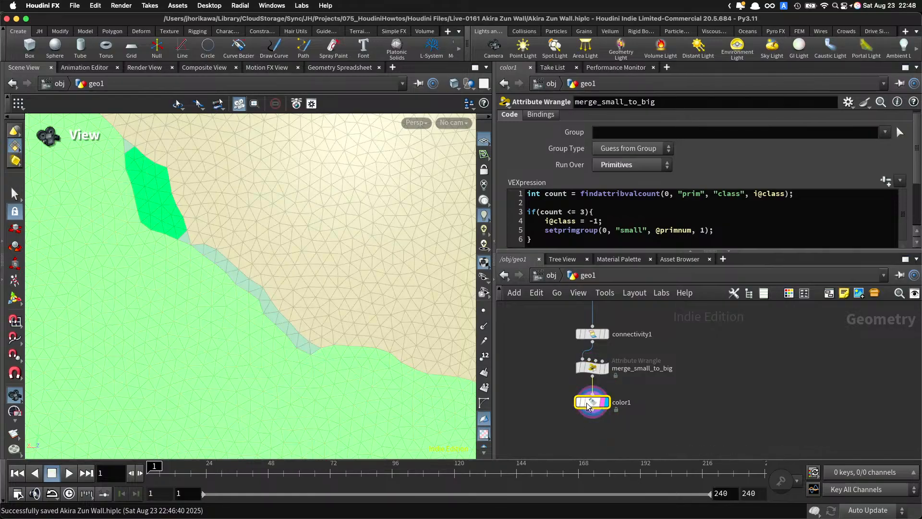
Step: Examine the recolored small pieces along the cracks below the wall's center and around the green pieces near it
scroll(222, 301, "down", 5)
scroll(228, 301, "down", 2)
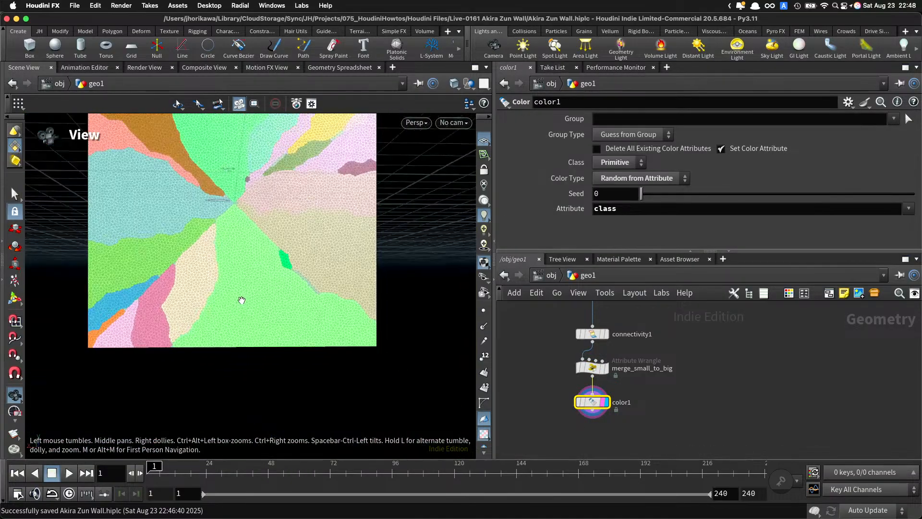
scroll(240, 303, "up", 3)
scroll(305, 325, "up", 4)
scroll(288, 305, "up", 4)
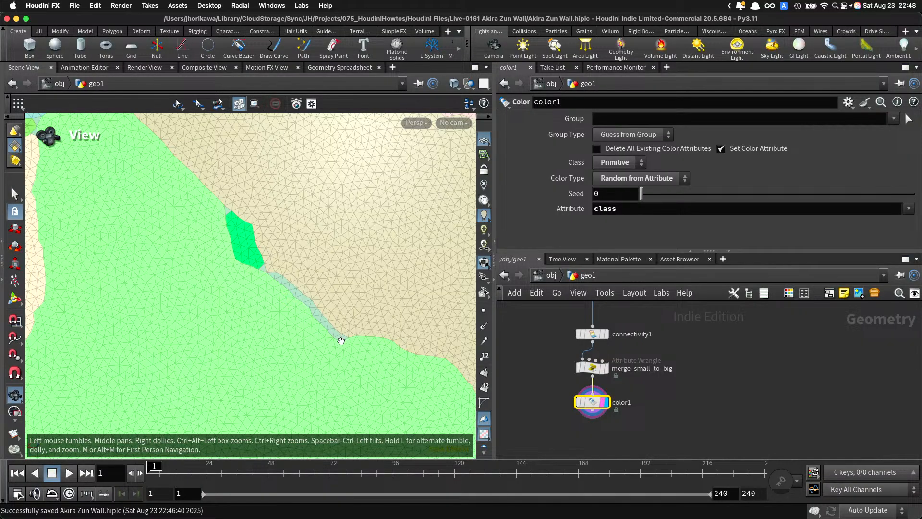
scroll(326, 307, "down", 6)
scroll(285, 360, "down", 3)
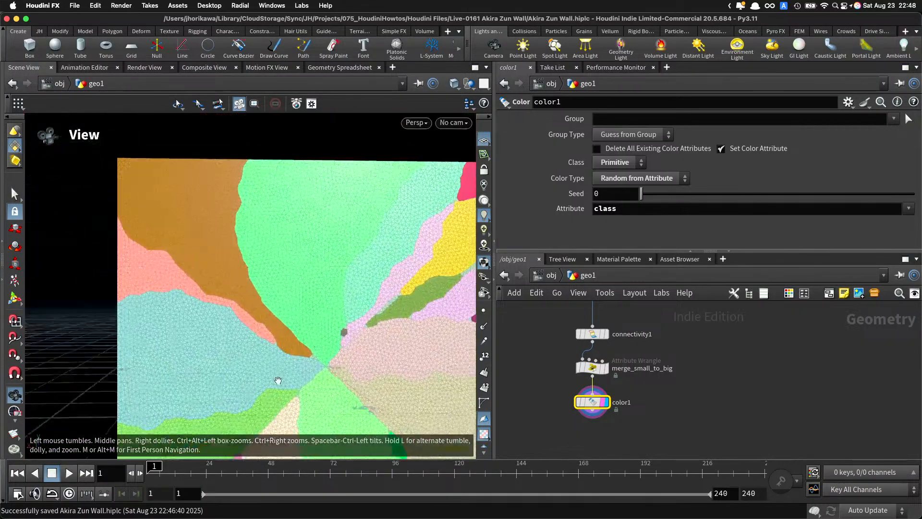
scroll(350, 330, "up", 5)
scroll(339, 360, "down", 2)
scroll(267, 257, "up", 8)
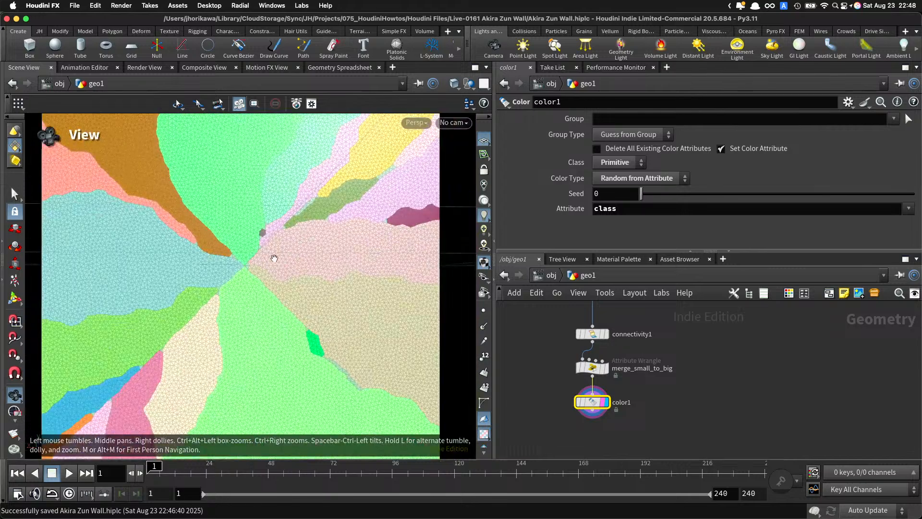
scroll(329, 215, "up", 6)
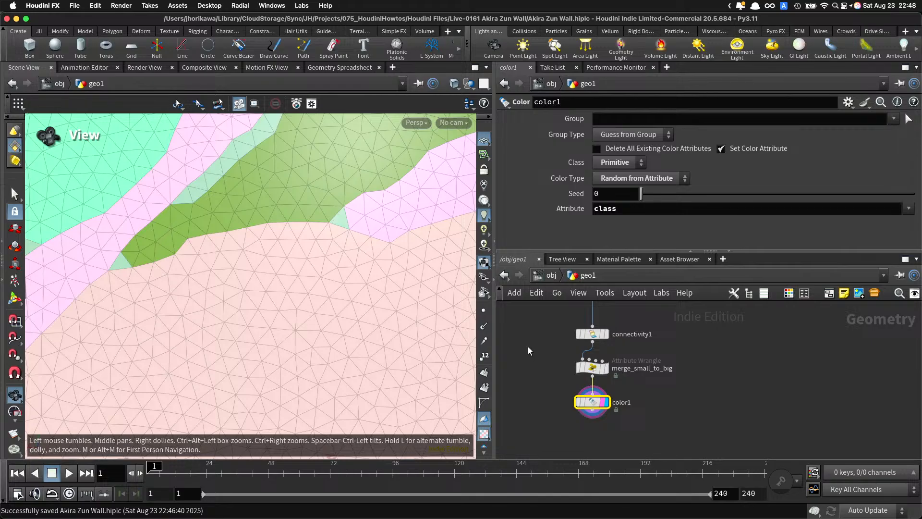
Step: Display merge_small_to_big briefly, return the display to color1 and activate the Select tool over the small pieces
left_click(603, 369)
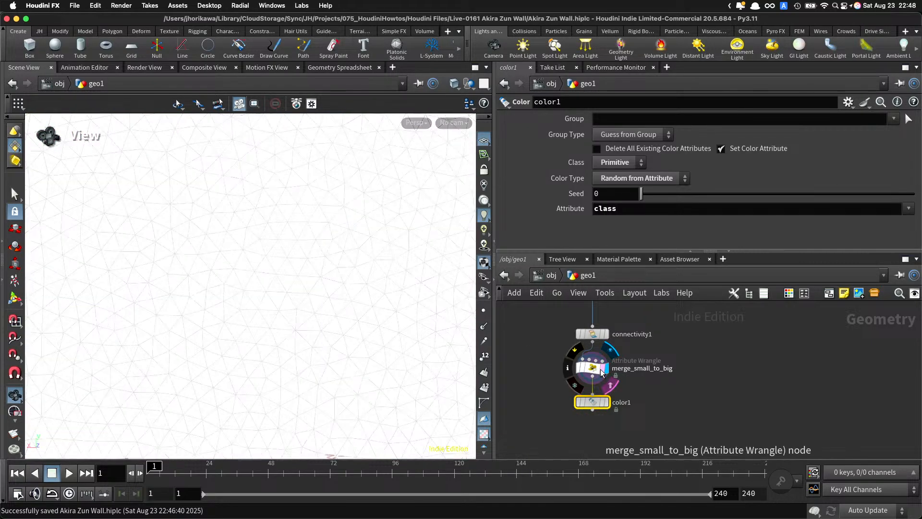
left_click(603, 403)
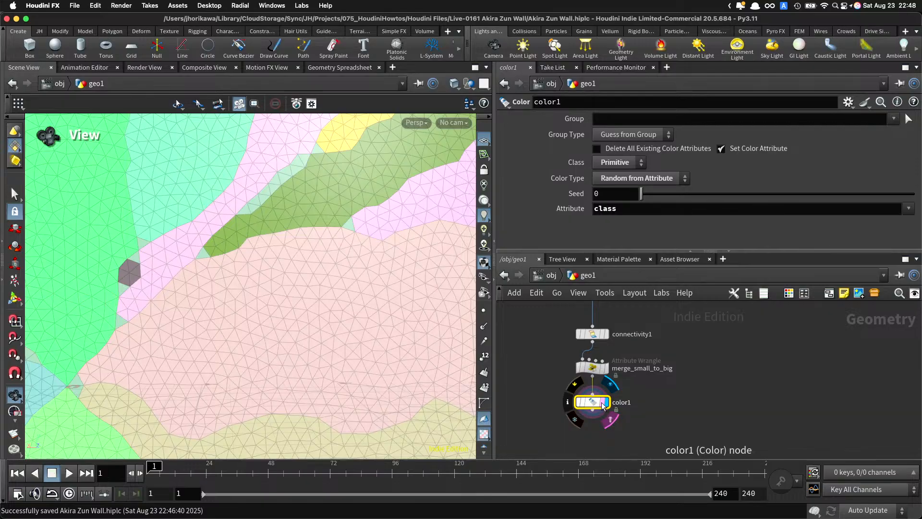
scroll(600, 406, "down", 2)
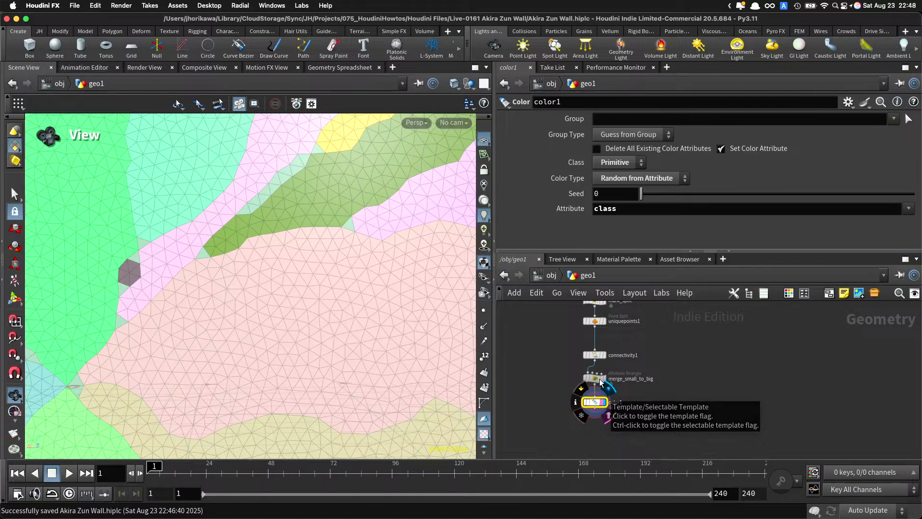
scroll(608, 357, "up", 2)
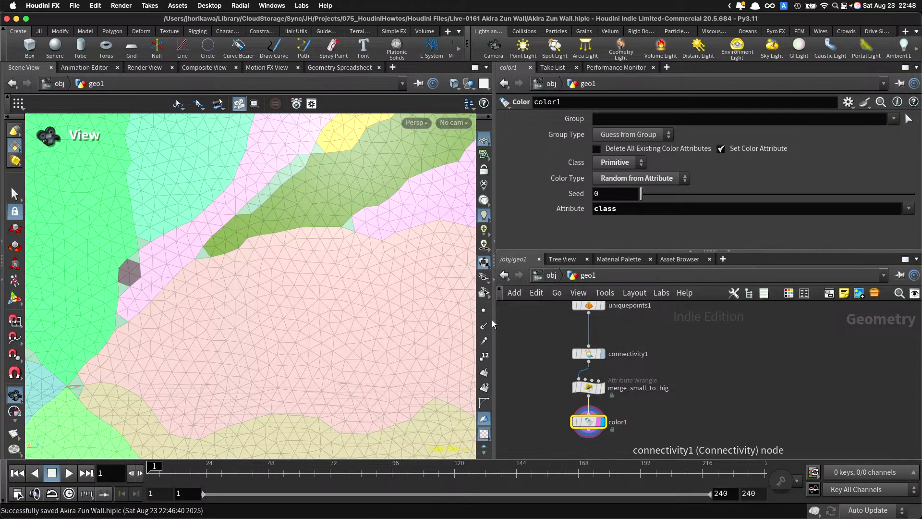
left_click(16, 192)
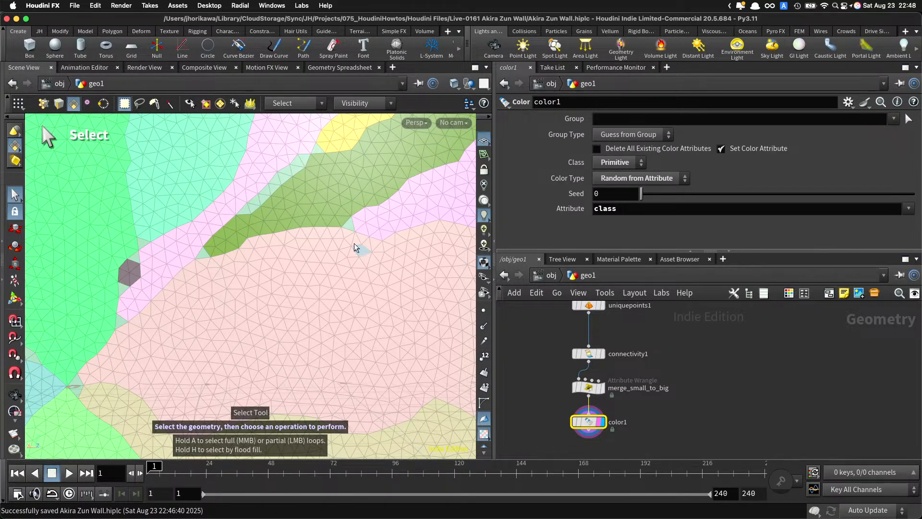
Step: Try to select the connected primitives of the large pink piece beside the crack center
left_click(260, 339)
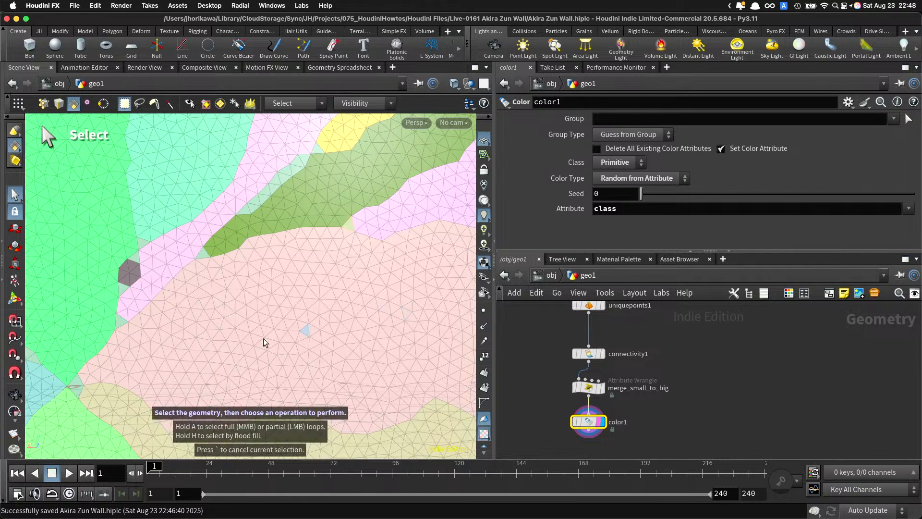
key("a")
key("Escape")
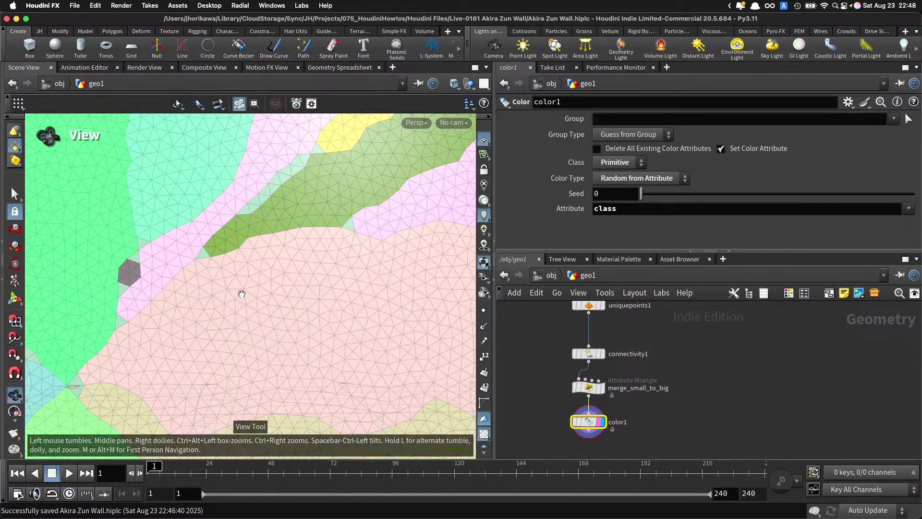
left_click(15, 194)
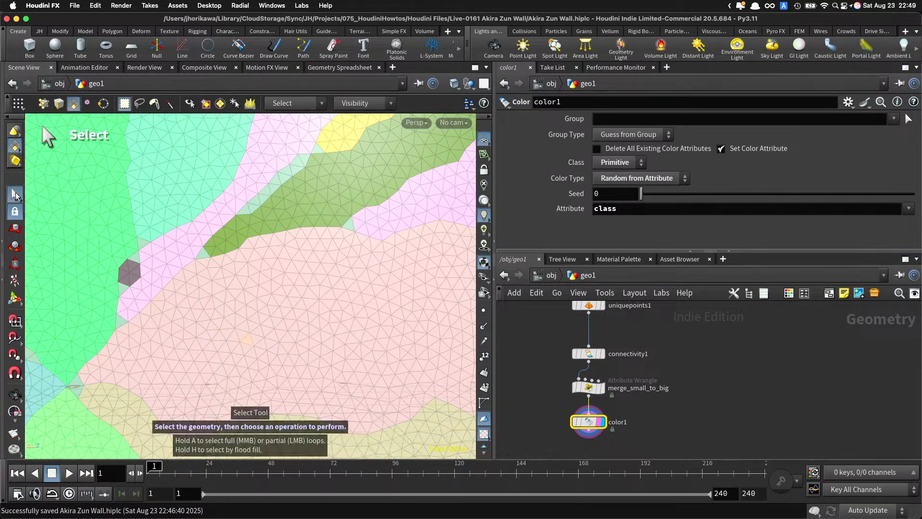
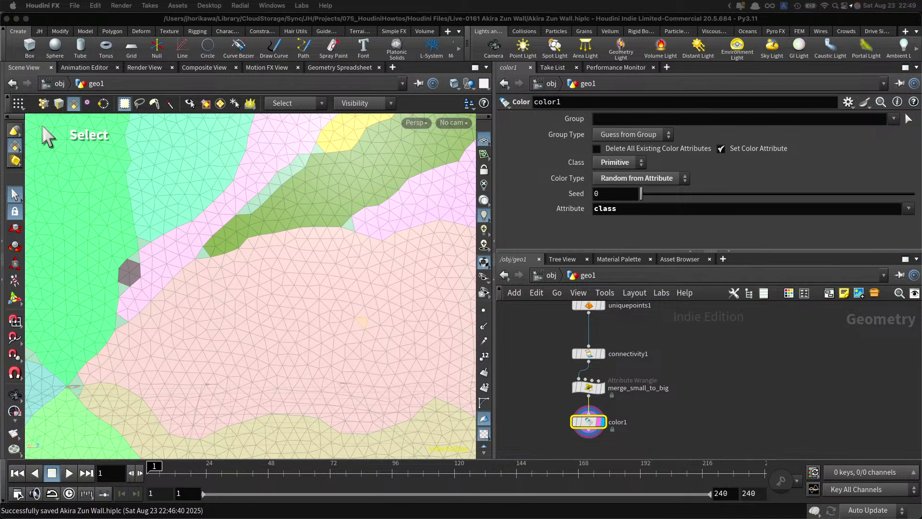
left_click(648, 429)
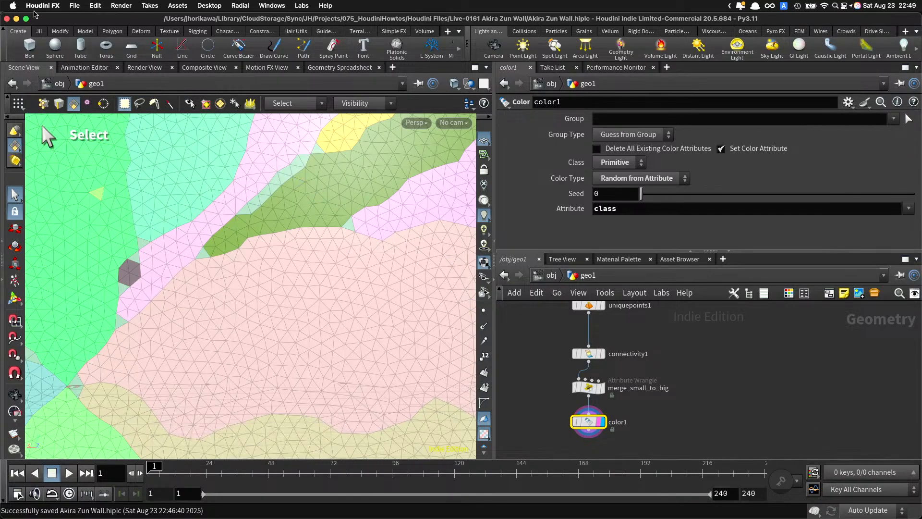
Step: Quit Houdini with the scene changes saved and relaunch Houdini 20.5.684 from the Houdini Launcher
left_click(7, 20)
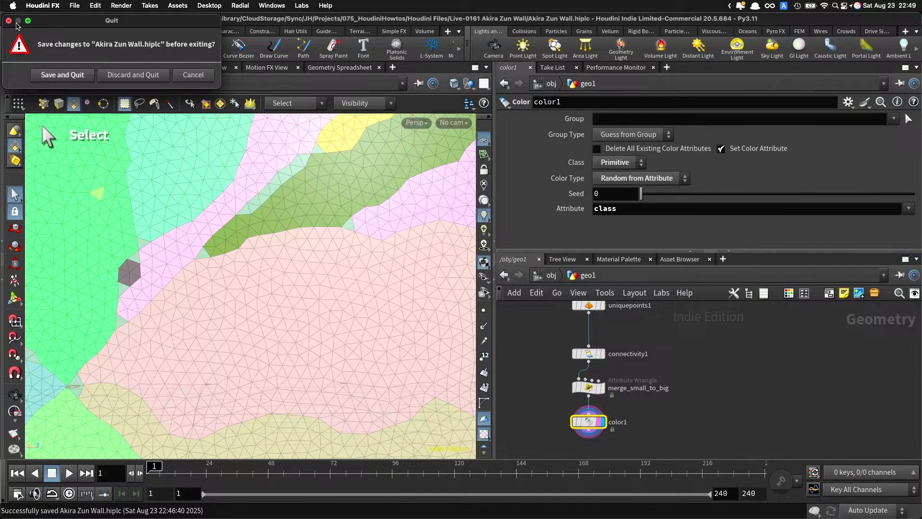
left_click(79, 74)
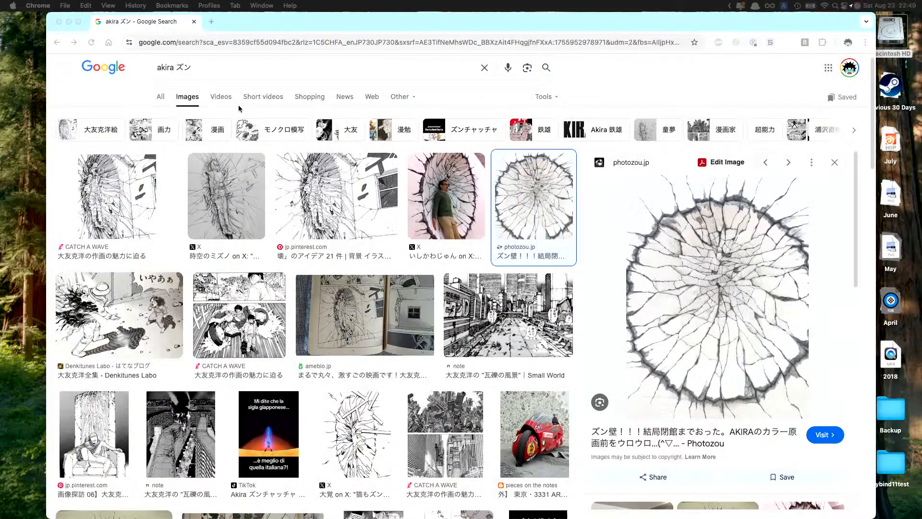
key("alt+space")
type("HOU")
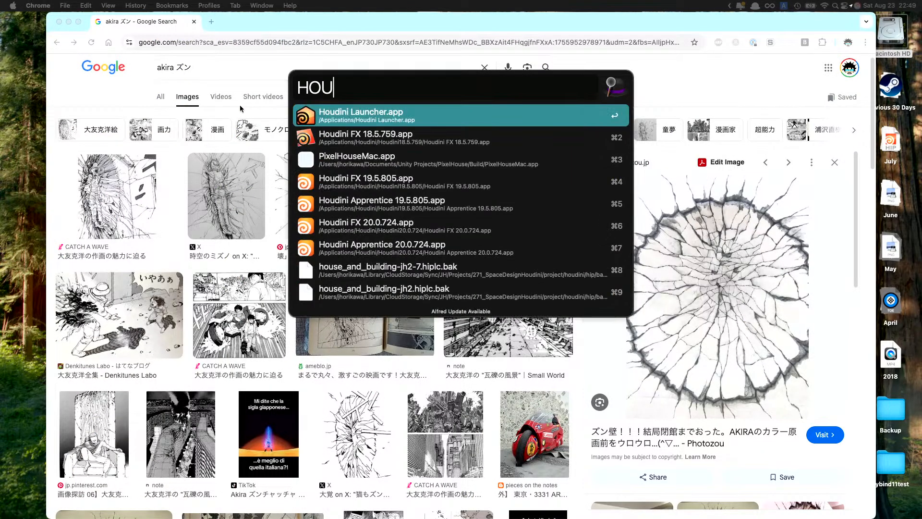
key("Return")
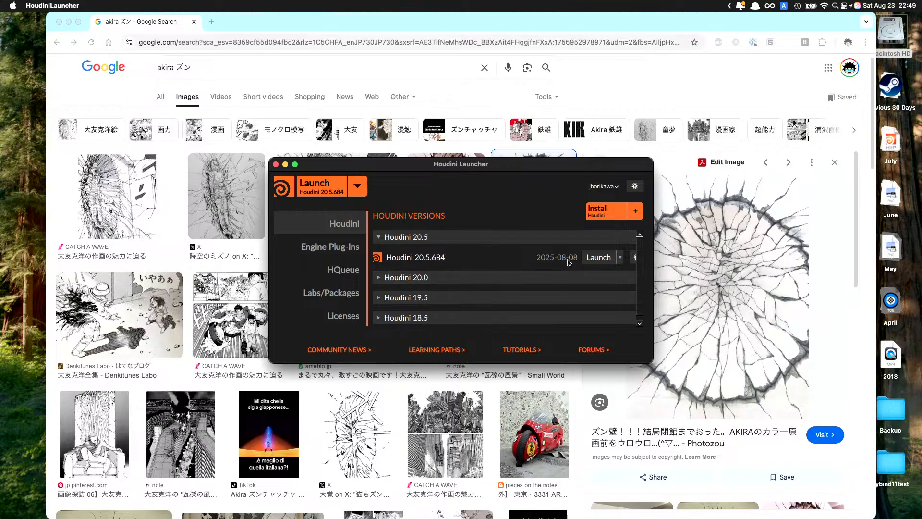
left_click(596, 258)
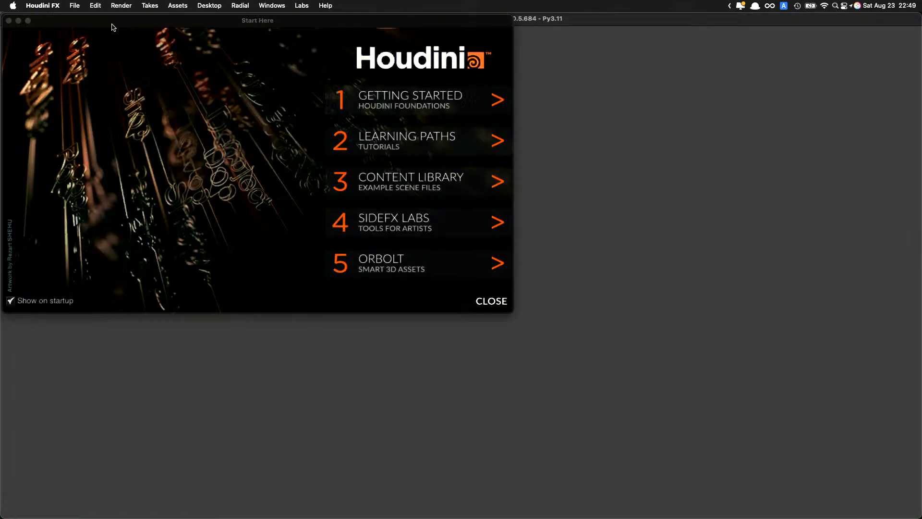
Step: Dismiss the start window and reopen the recent scene Akira Zun Wall.hiplc
left_click(491, 301)
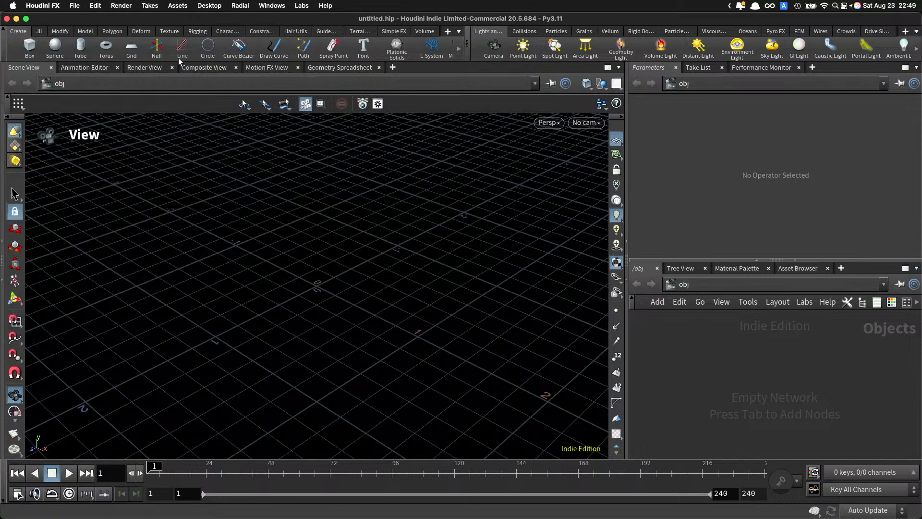
left_click(74, 6)
mouse_move(101, 41)
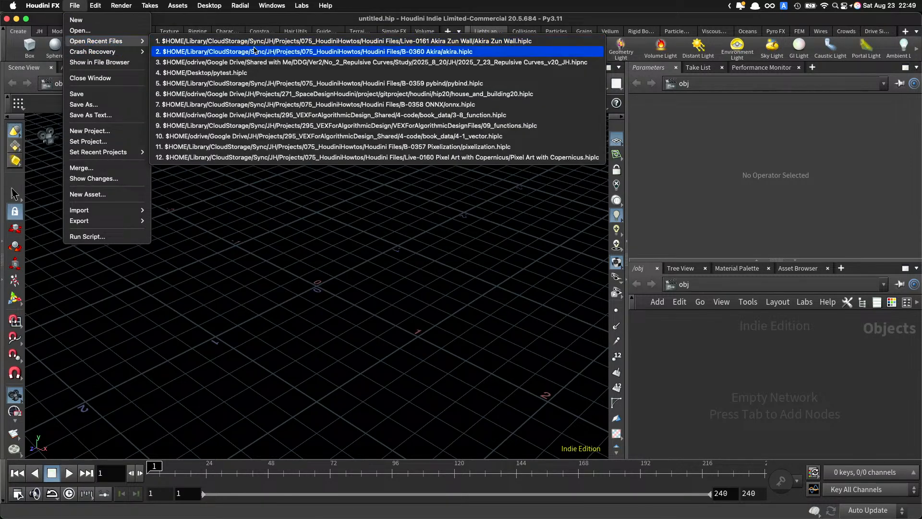
left_click(294, 42)
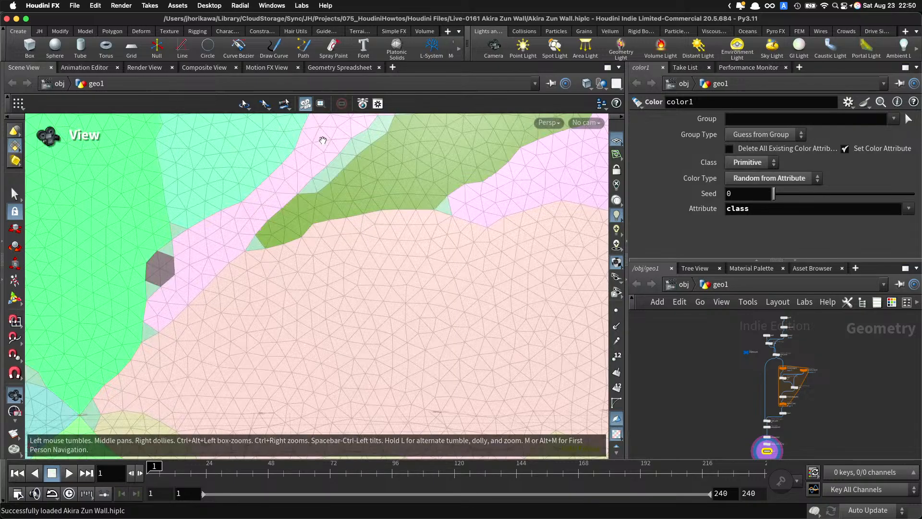
Step: Inspect the large pink piece and the small pieces along its border with the Select tool
left_click(12, 197)
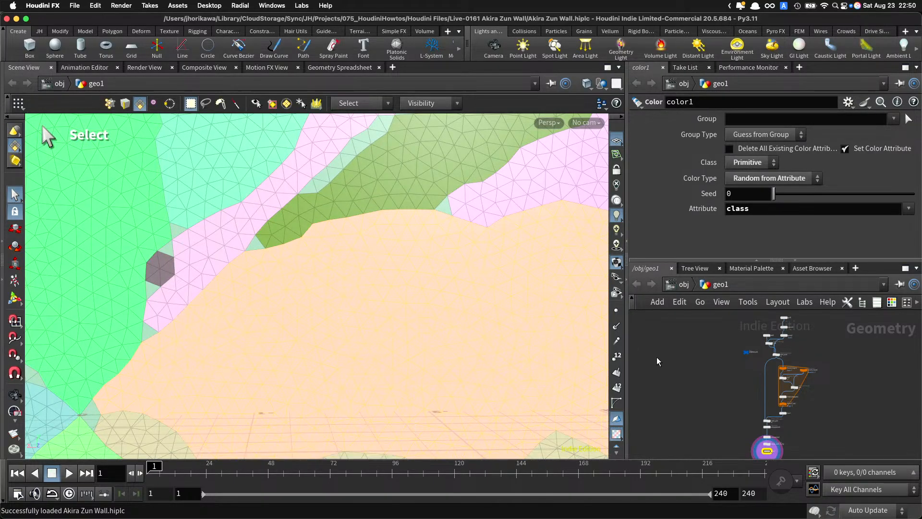
key("Escape")
key("s")
key("Escape")
scroll(403, 281, "down", 10)
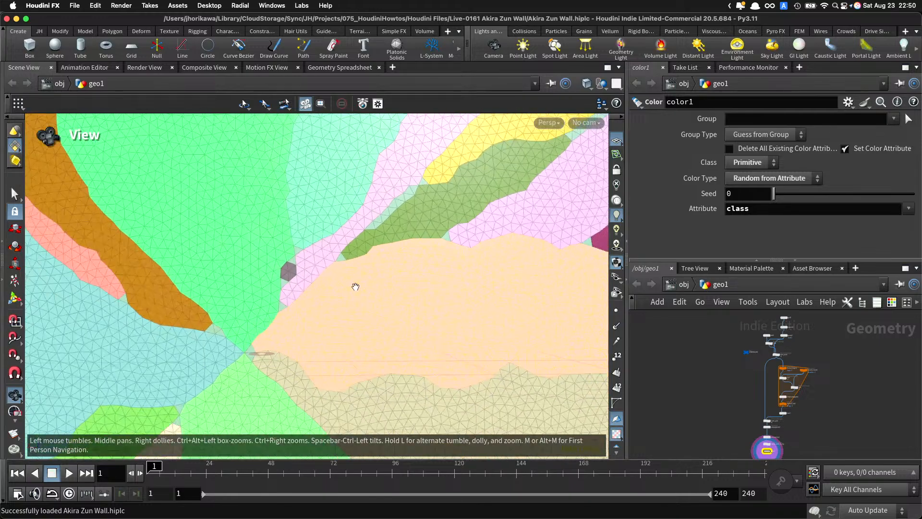
key("s")
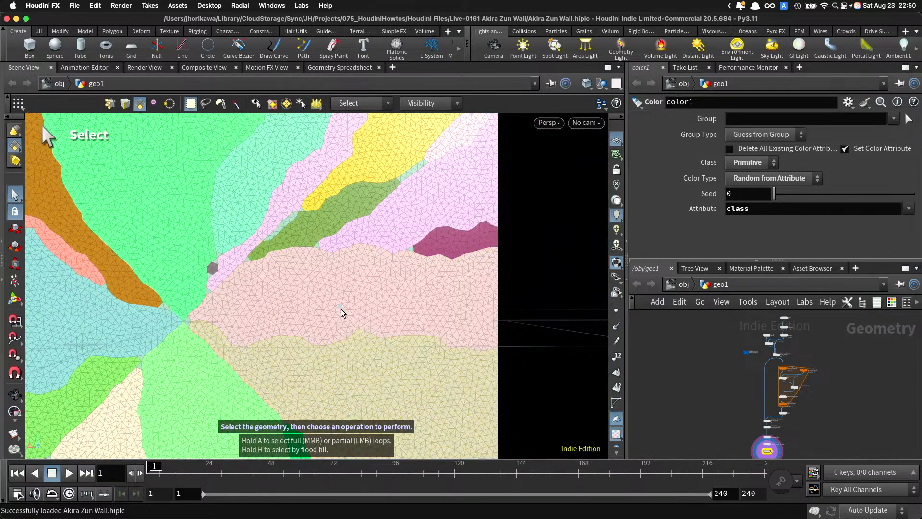
key("Escape")
right_click_drag(407, 286, 262, 311)
right_click_drag(331, 299, 488, 258)
key("s")
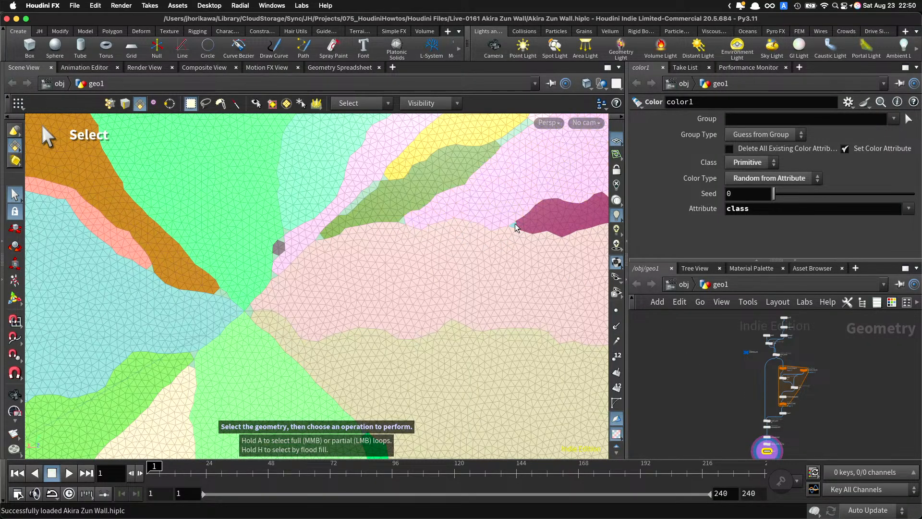
Step: Examine the class colors of the pieces across the whole wall
key("space")
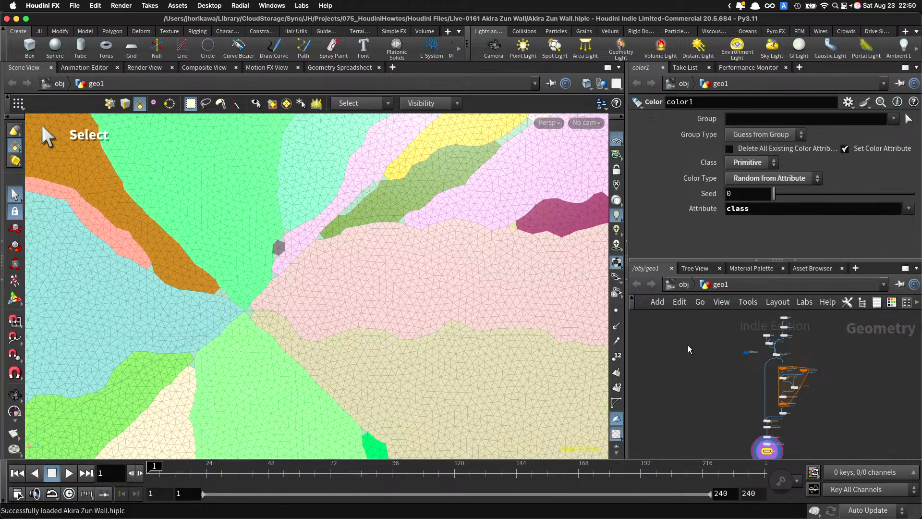
key("space")
scroll(474, 268, "down", 10)
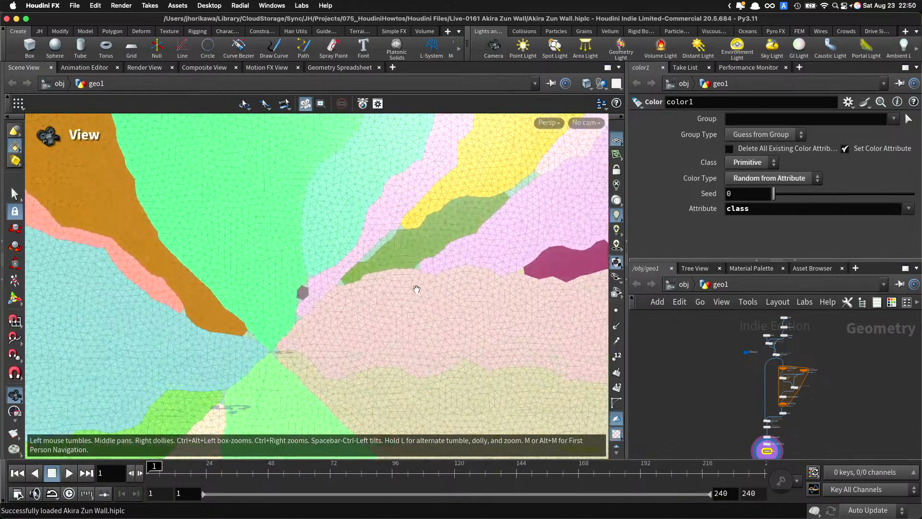
right_click_drag(381, 292, 309, 291)
middle_click_drag(309, 291, 300, 233)
mouse_move(330, 256)
right_mouse_down()
mouse_move(350, 256)
mouse_move(342, 261)
right_mouse_up()
key("s")
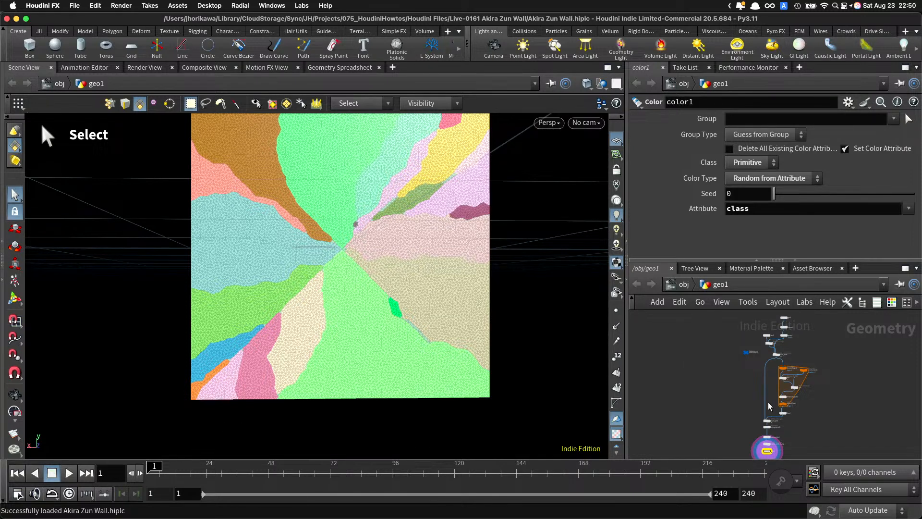
Step: Set path creation ite to 10 on the CONTROLLER null
scroll(788, 441, "up", 5)
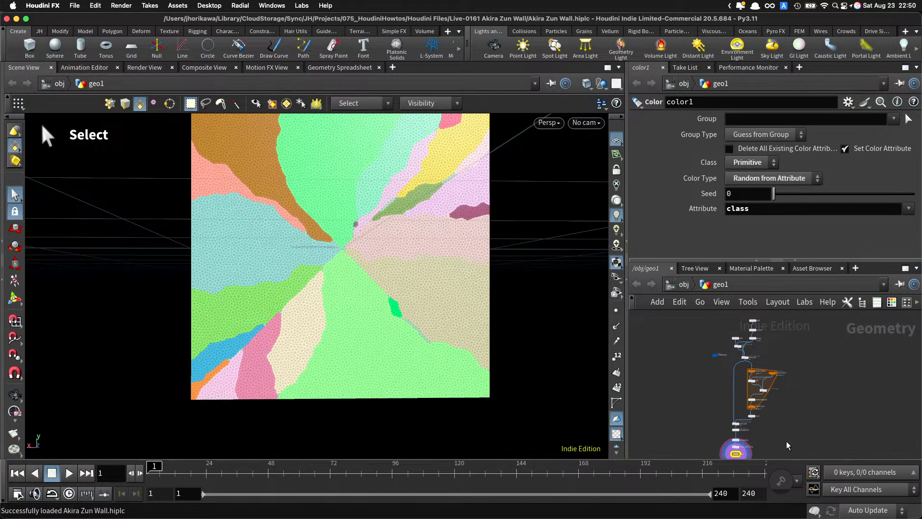
scroll(752, 400, "up", 2)
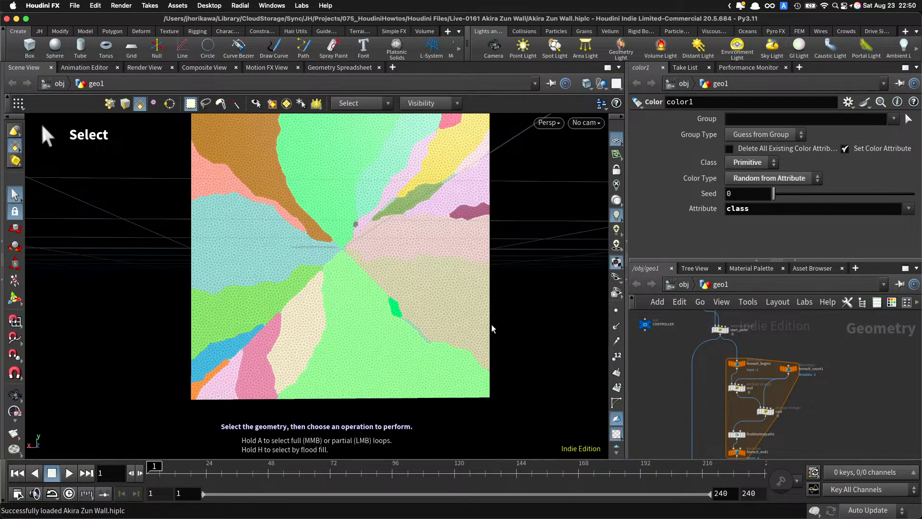
middle_click_drag(667, 344, 675, 374)
scroll(675, 374, "up", 3)
left_click_drag(663, 382, 644, 326)
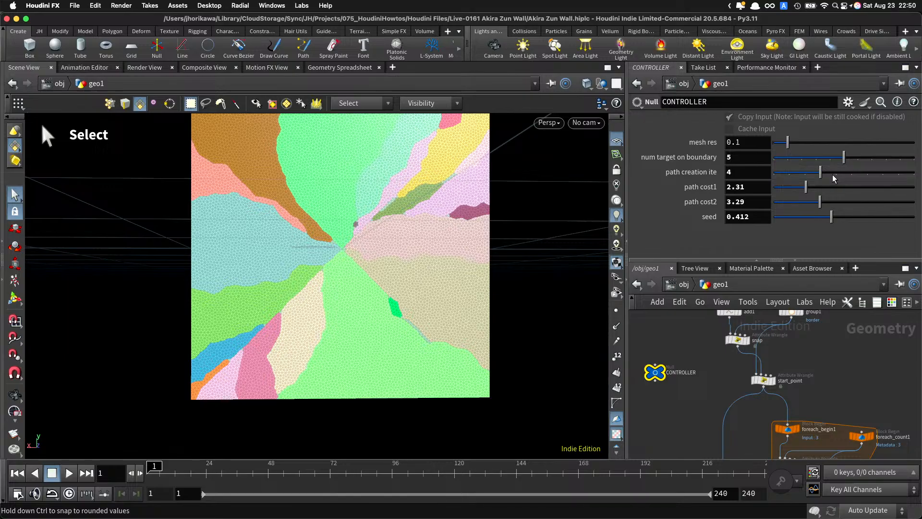
left_click_drag(831, 174, 914, 172)
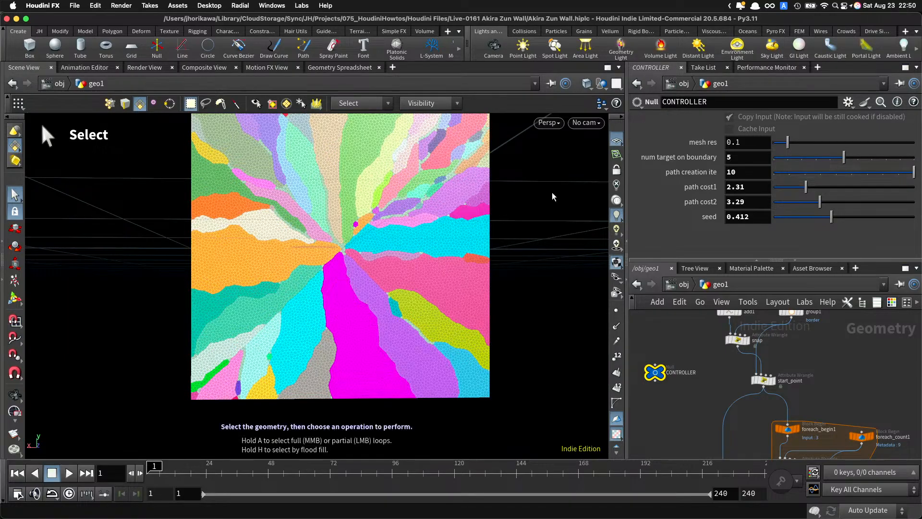
Step: Examine the denser pieces and small slivers around the crack center
key("Escape")
left_click_drag(350, 223, 320, 264)
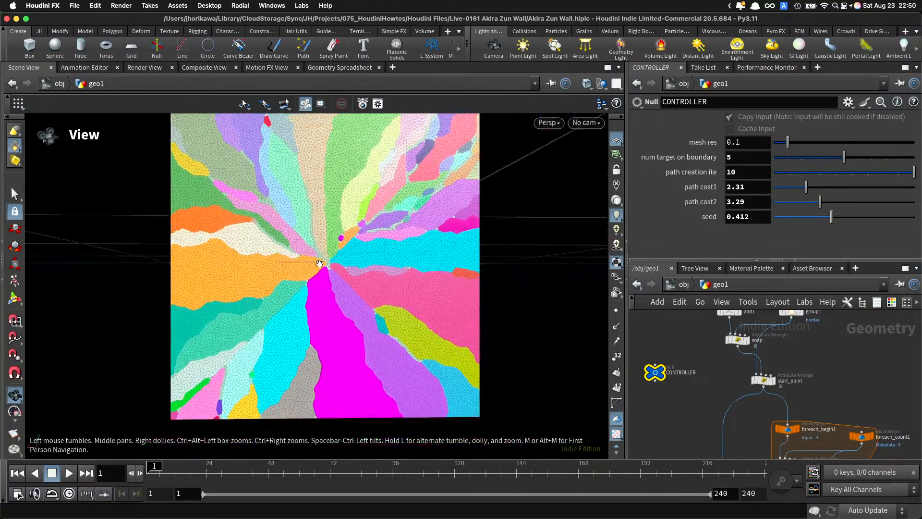
right_click_drag(319, 263, 386, 239)
Step: Review the node chain from mark_split down to merge_small_to_big and select color1
scroll(737, 341, "down", 8)
scroll(727, 366, "up", 3)
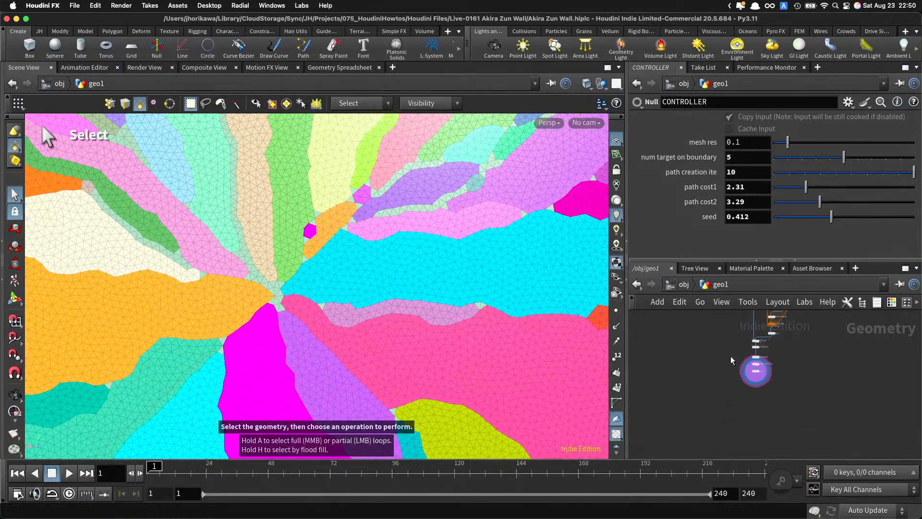
scroll(730, 356, "up", 10)
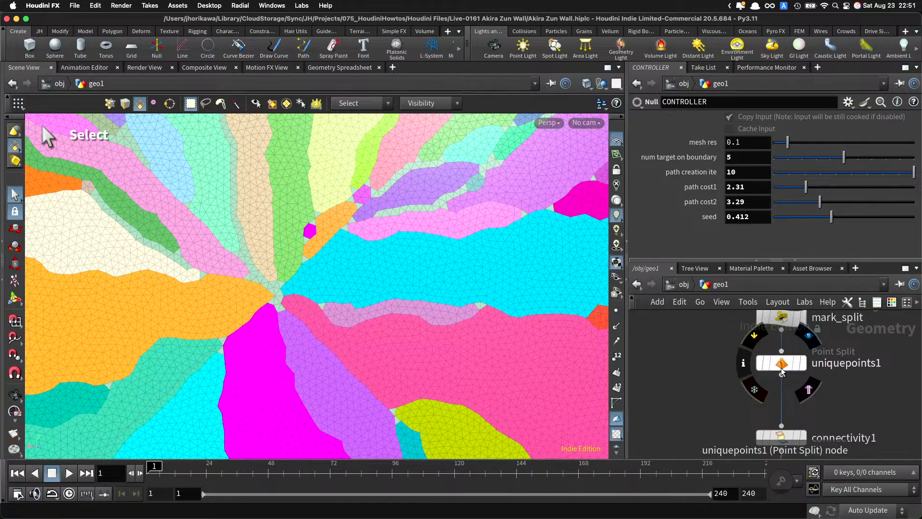
scroll(782, 368, "down", 2)
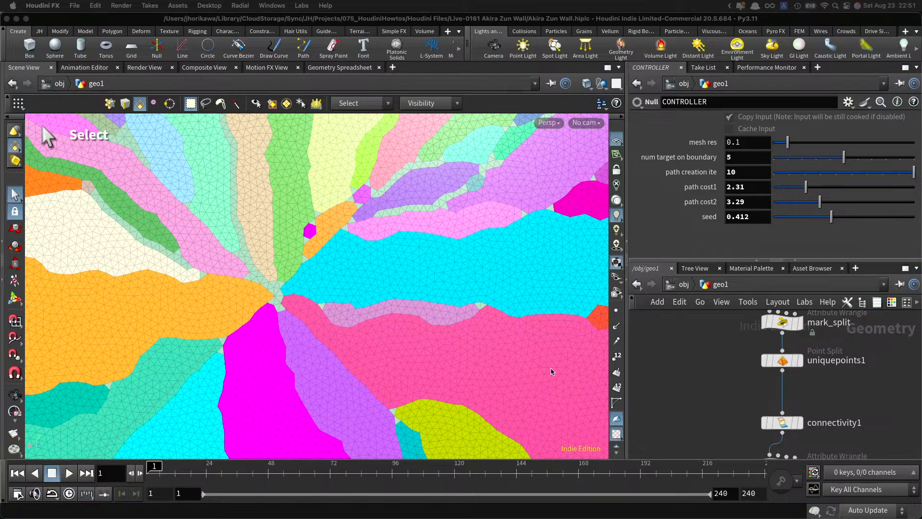
scroll(736, 376, "down", 1)
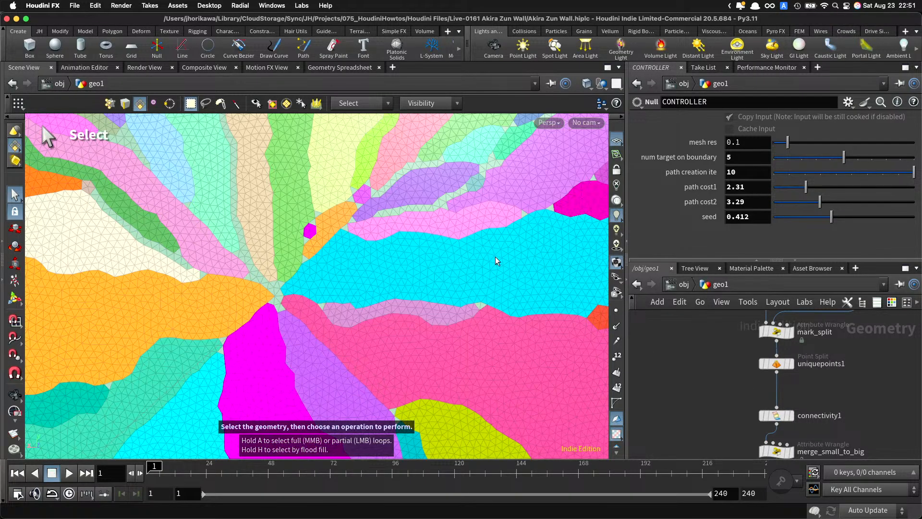
scroll(728, 376, "down", 4)
middle_click_drag(777, 441, 754, 387)
scroll(754, 387, "up", 3)
left_click(713, 354)
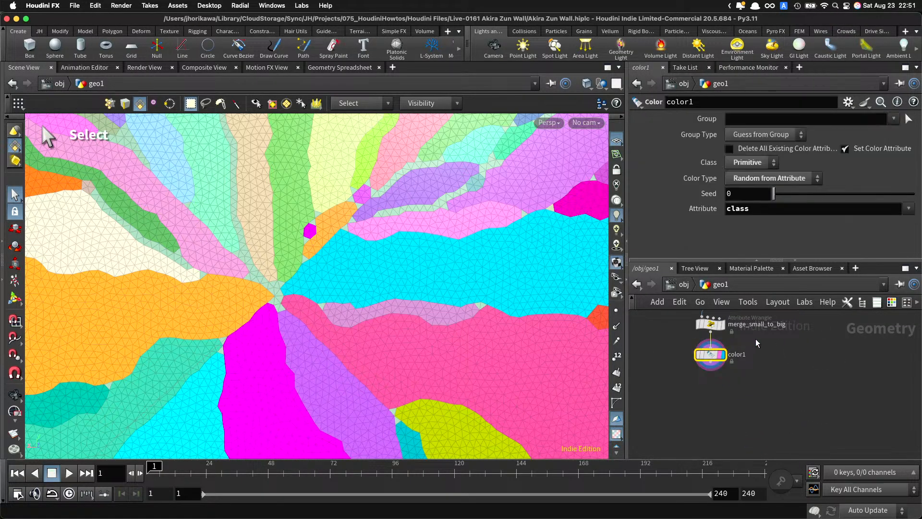
middle_click_drag(756, 338, 756, 379)
scroll(756, 378, "up", 1)
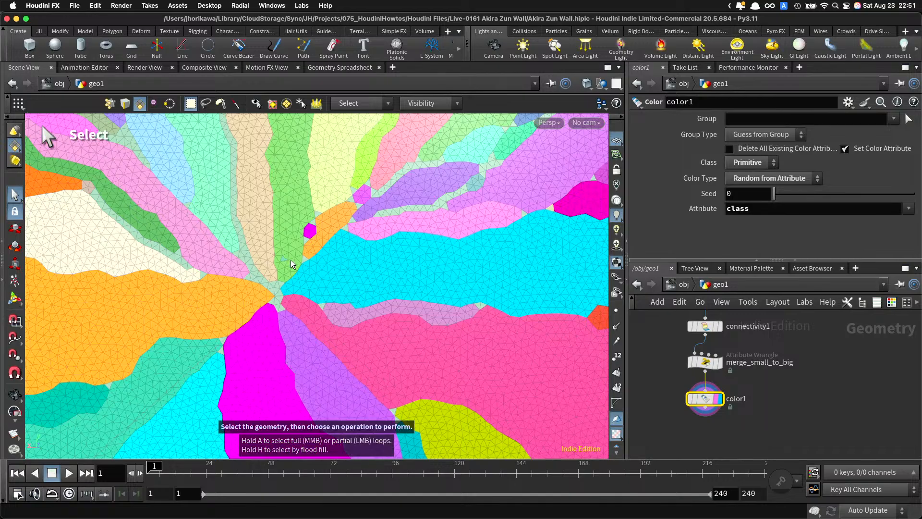
Step: Examine the tiny triangles left between the purple, pink, magenta and cyan pieces, and check the splitting nodes above connectivity1
key("Escape")
left_click_drag(413, 274, 372, 284)
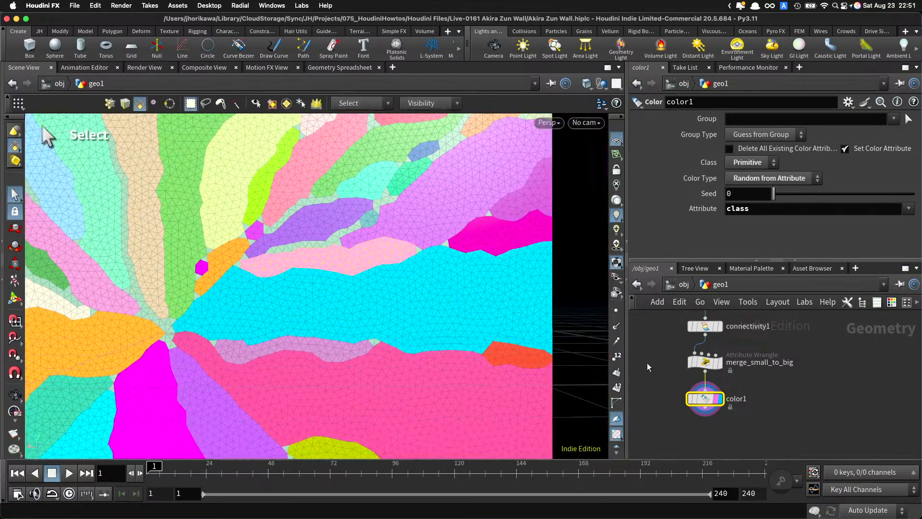
middle_click_drag(770, 366, 778, 413)
middle_click_drag(755, 384, 756, 430)
left_click_drag(717, 385, 717, 386)
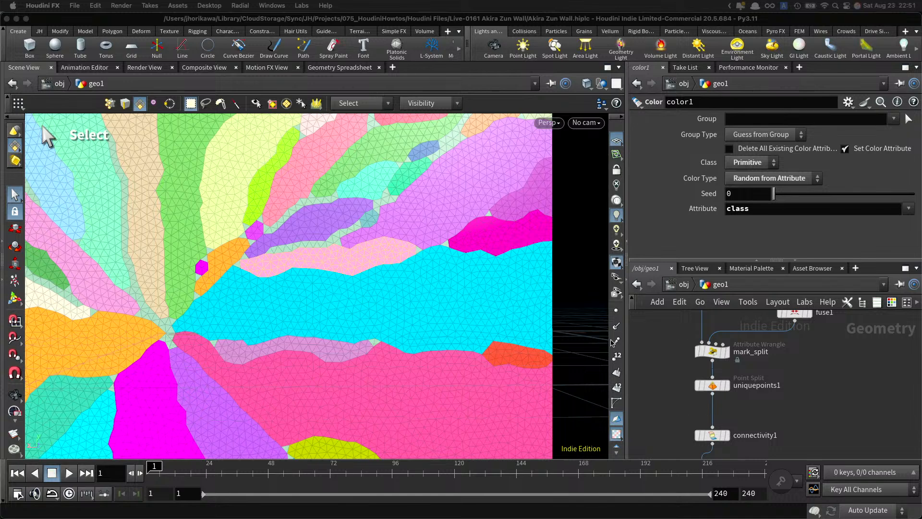
left_click(579, 302)
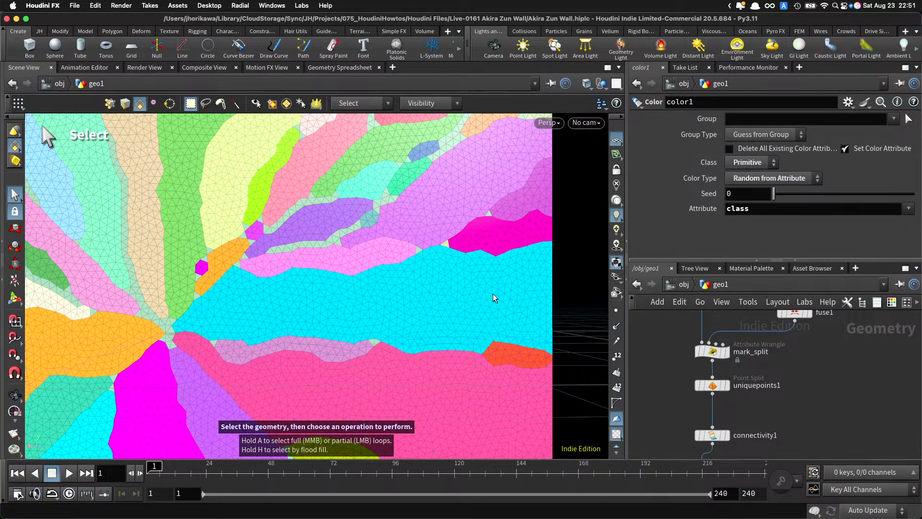
key("space")
right_click_drag(445, 266, 479, 259)
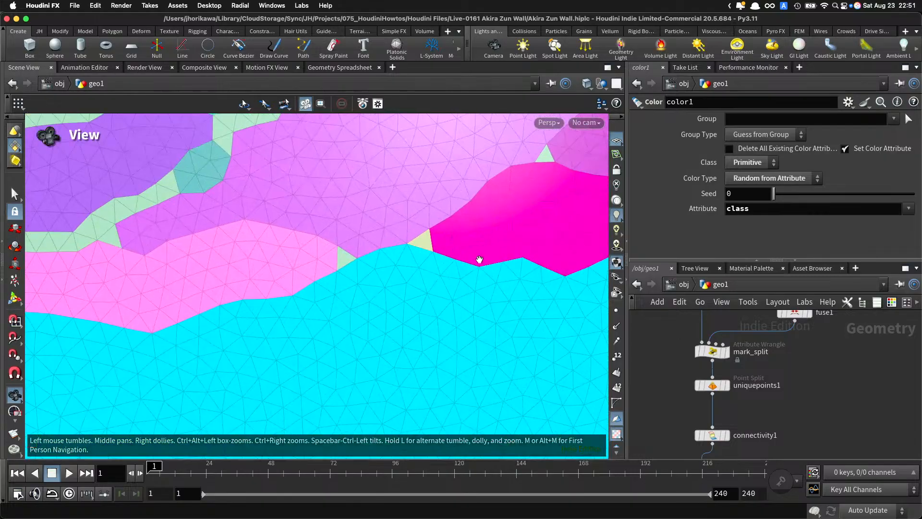
Step: Examine the leftover sliver triangles between the pink, purple, magenta and cyan pieces
left_click(424, 243)
key("space")
right_click_drag(461, 247, 475, 232)
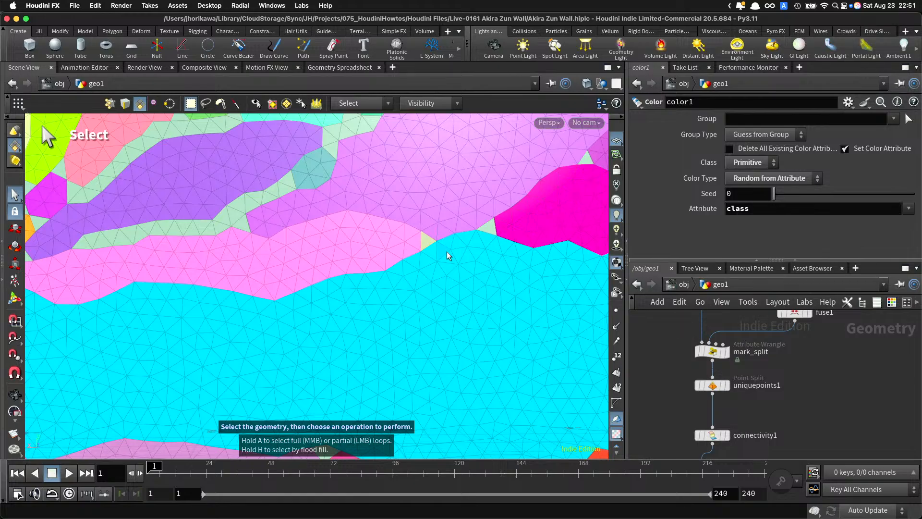
scroll(704, 423, "down", 3)
scroll(703, 386, "up", 2)
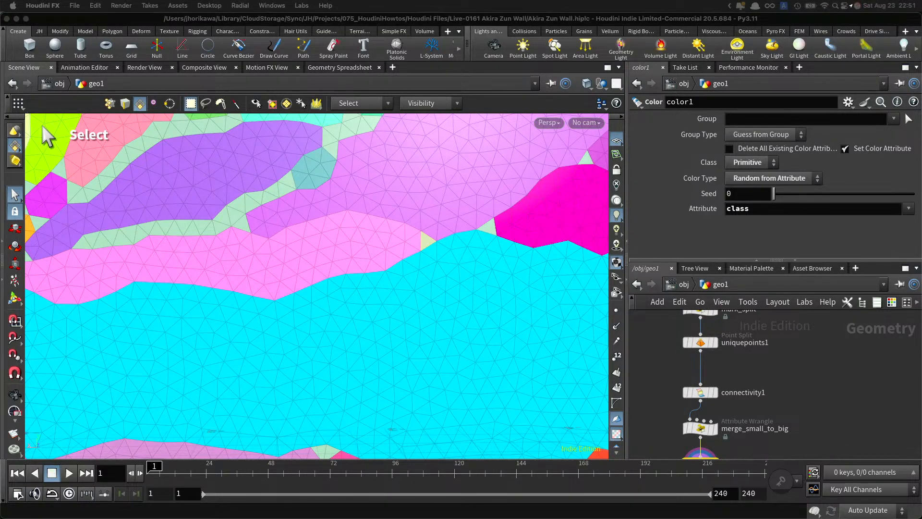
Step: Display the uniquepoints1 output and check its split group, and display connectivity1 to compare
left_click(782, 408)
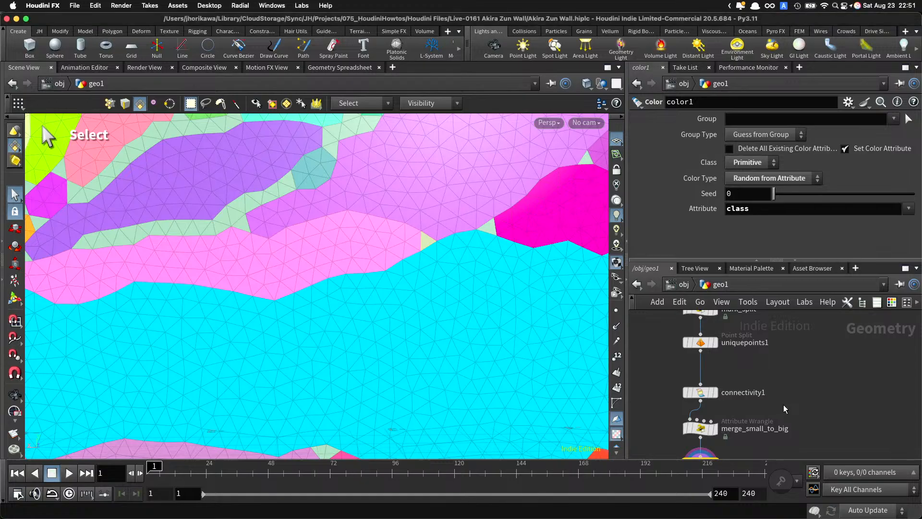
left_click(714, 341)
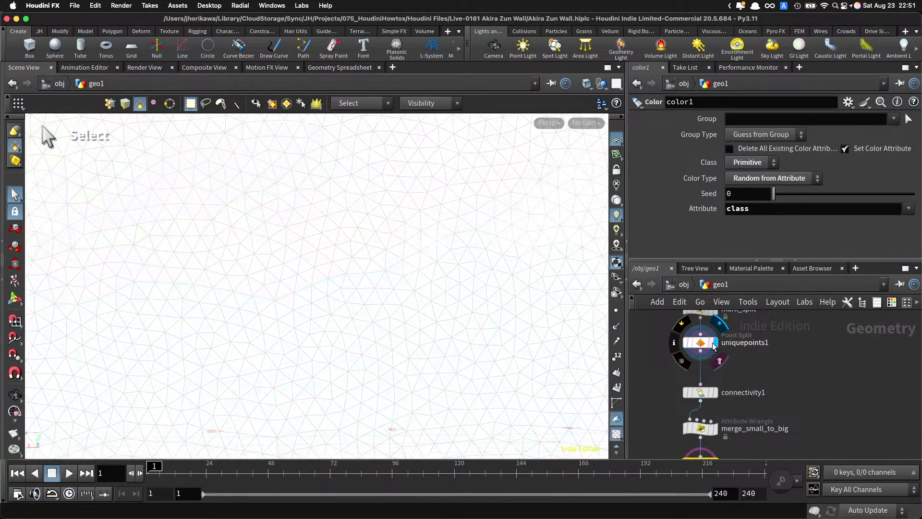
scroll(731, 400, "down", 4)
scroll(738, 426, "up", 4)
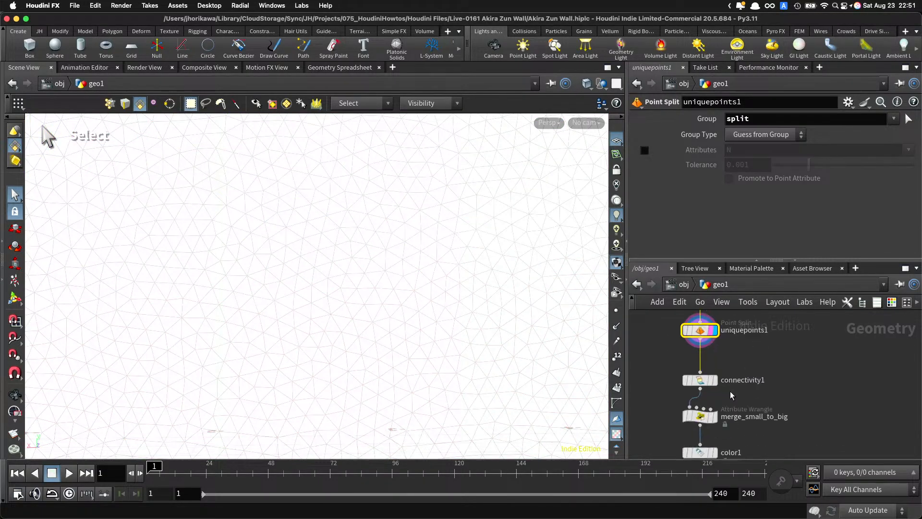
mouse_move(706, 384)
left_click_drag(706, 384, 704, 372)
scroll(703, 373, "down", 3)
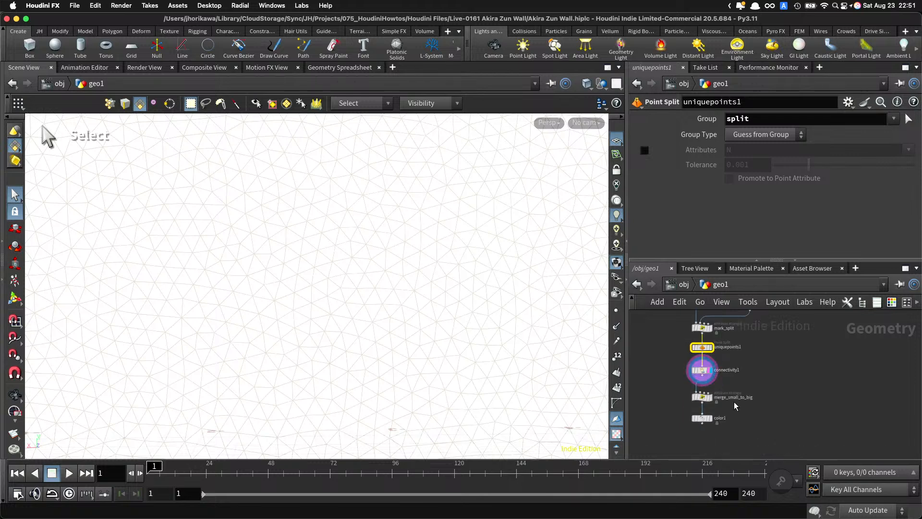
Step: Move color1 between connectivity1 and merge_small_to_big, and display it to show the unmerged classes in random colors
middle_click_drag(734, 404, 729, 367)
scroll(729, 367, "up", 3)
left_click_drag(680, 394, 684, 355)
left_click(687, 355)
left_click(683, 356)
key("Escape")
left_click_drag(509, 330, 371, 318)
right_click_drag(371, 317, 410, 303)
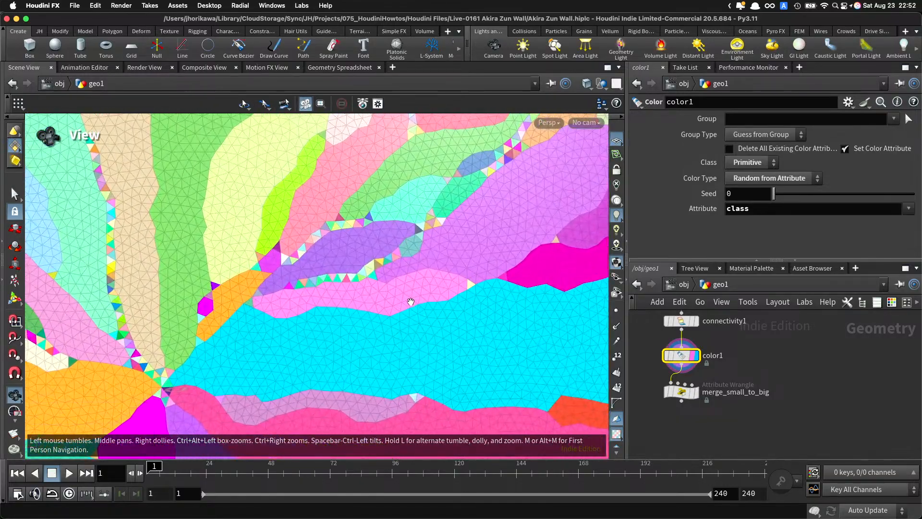
key("s")
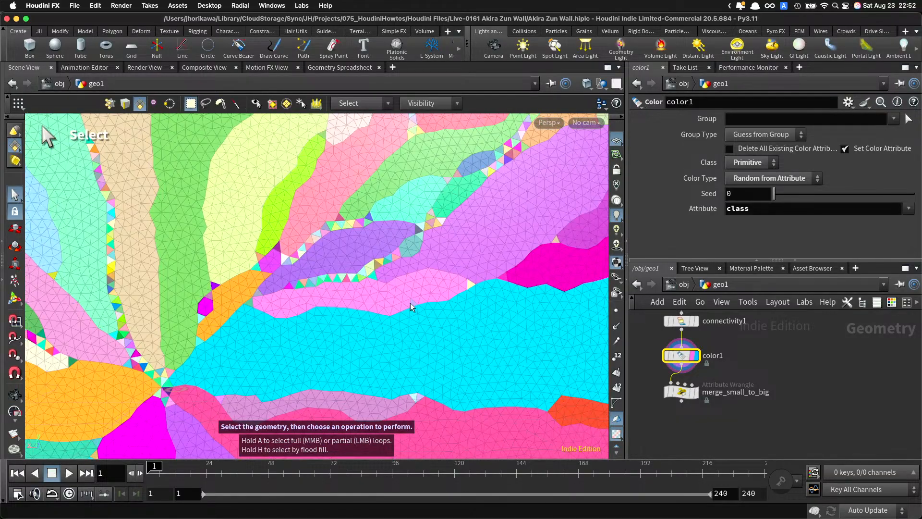
Step: Review the i@class = -1 line in merge_small_to_big and inspect the tiny triangles around the purple piece
left_click(685, 394)
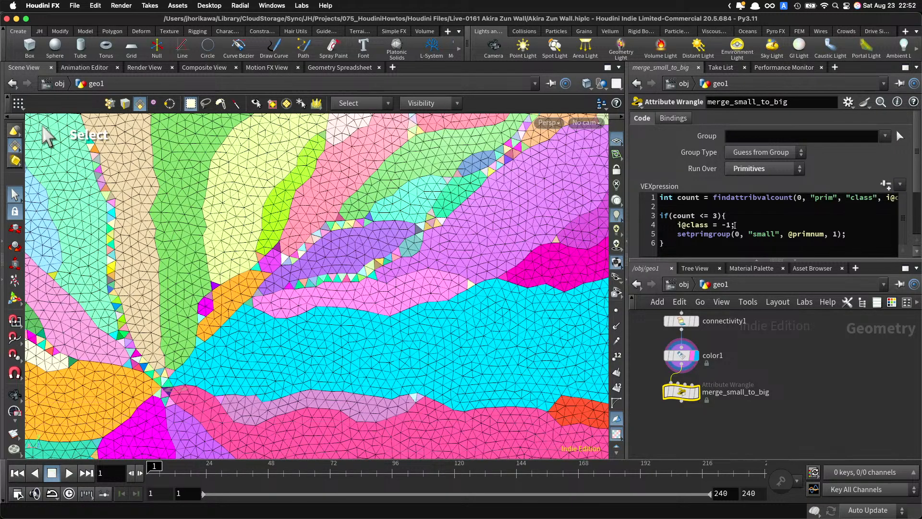
left_click_drag(734, 225, 678, 225)
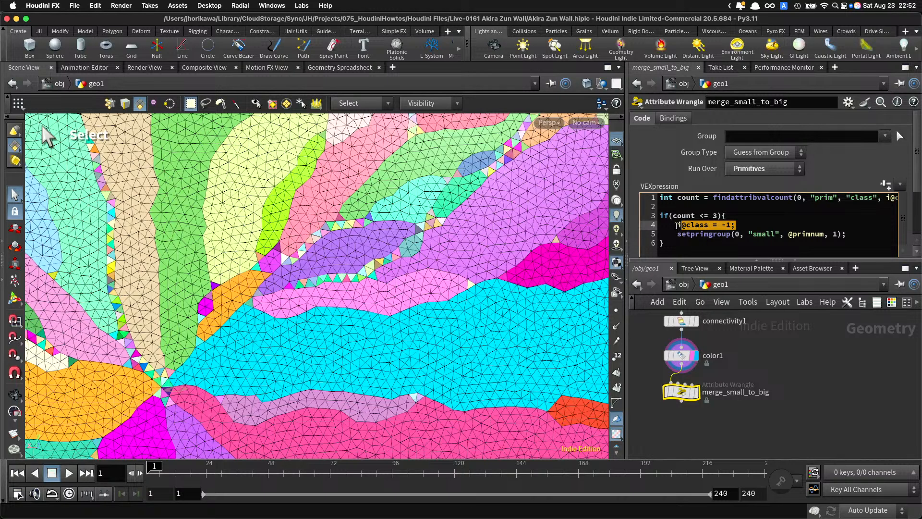
left_click(677, 225)
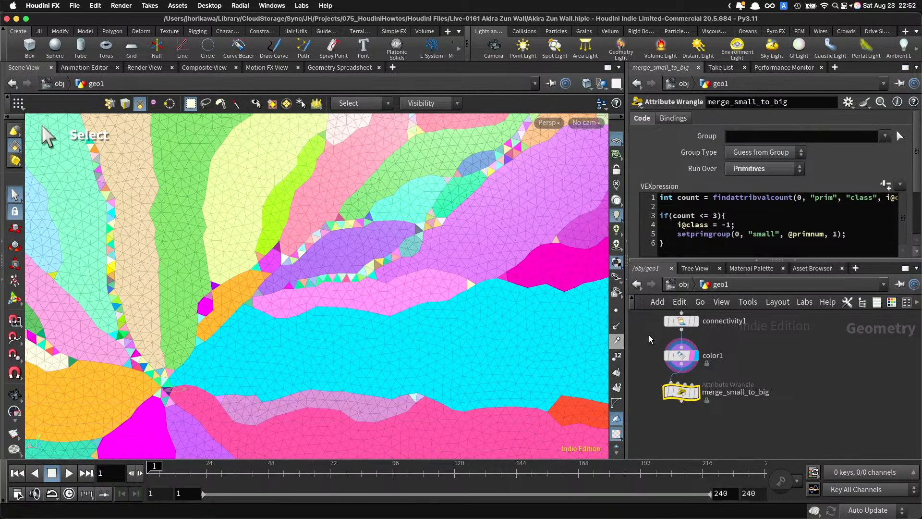
right_click_drag(383, 250, 407, 272, "alt")
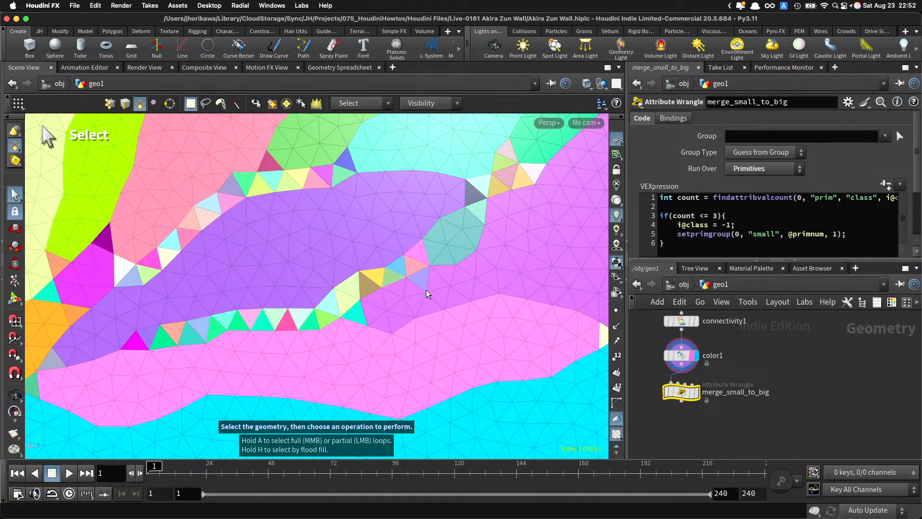
Step: Move the merge_small_to_big wrangle away from the main node chain to free the space below color1
left_click_drag(682, 396, 811, 409)
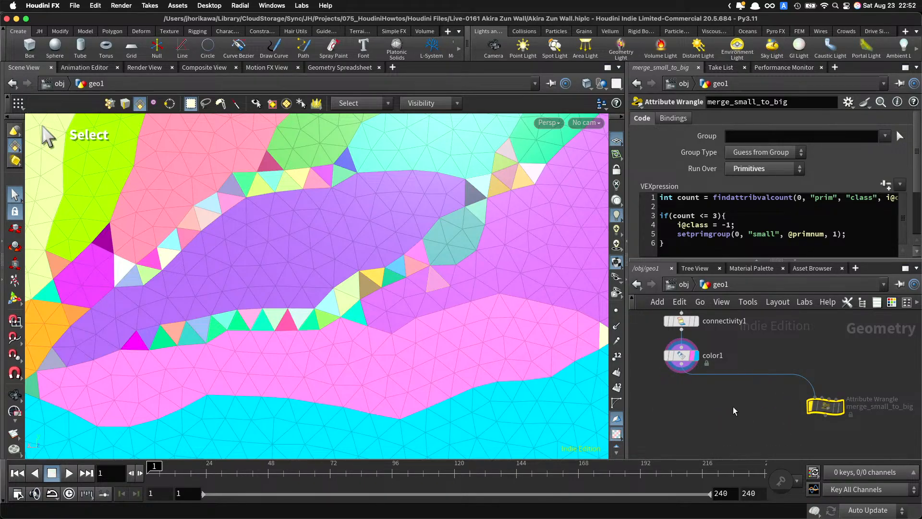
middle_click_drag(733, 407, 756, 416)
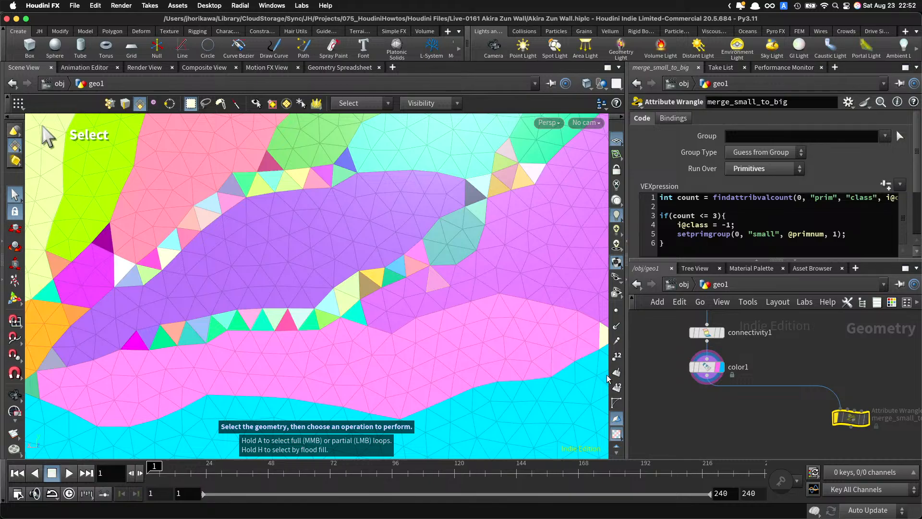
scroll(693, 409, "down", 2)
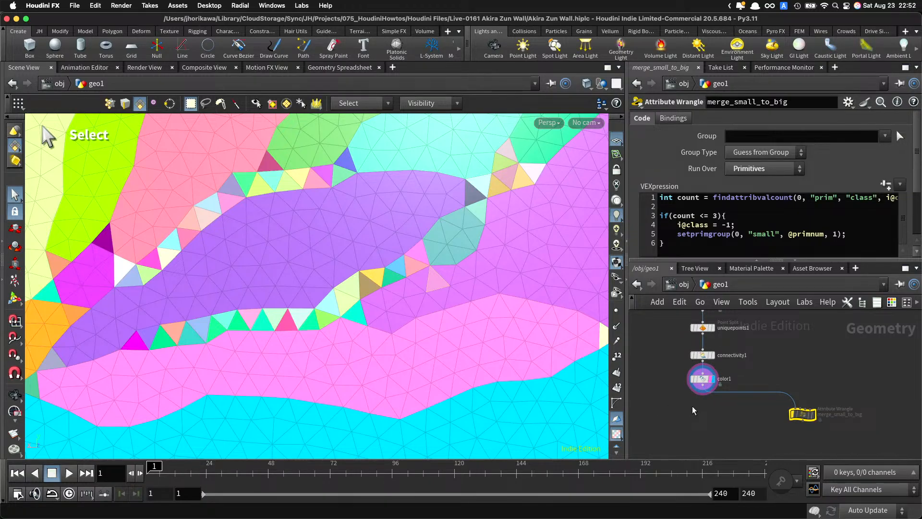
scroll(692, 404, "up", 2)
middle_click_drag(742, 338, 729, 379)
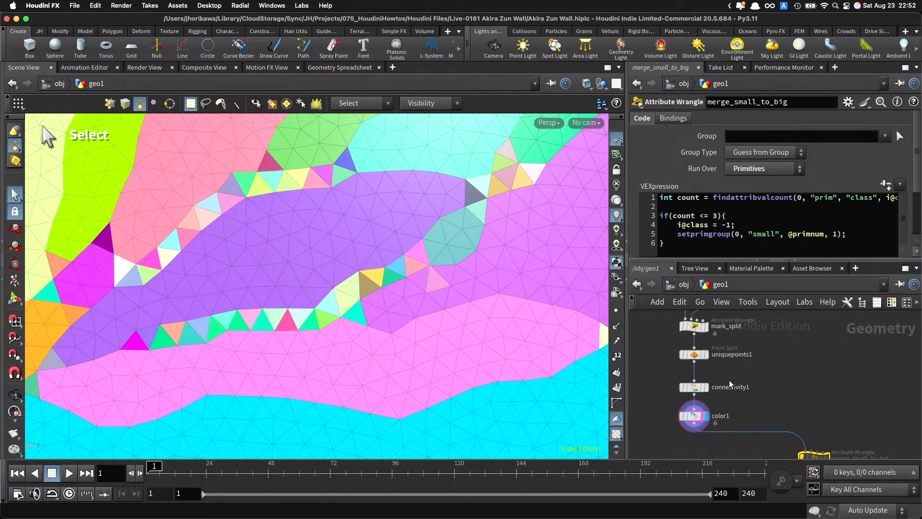
Step: Check the primitive numbers on mark_split and color1, and leave color1 displayed with the numbers hidden
left_click(702, 327)
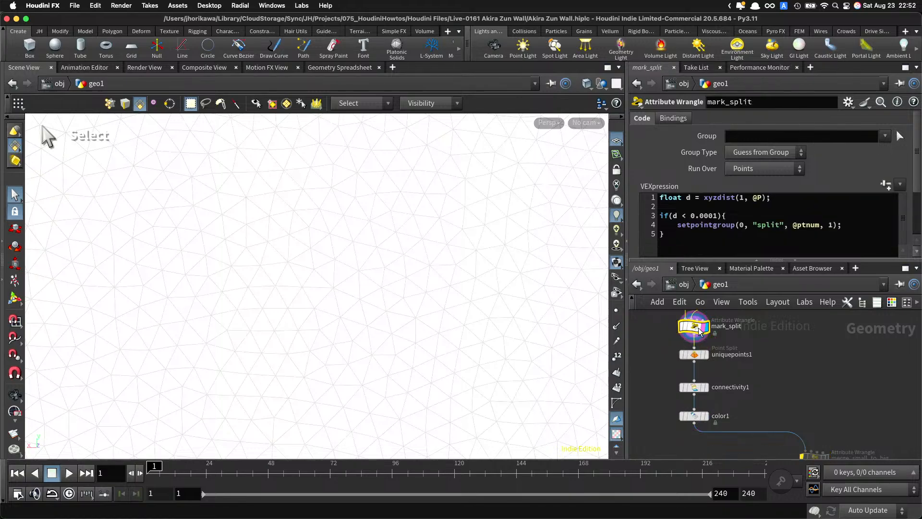
left_click(617, 388)
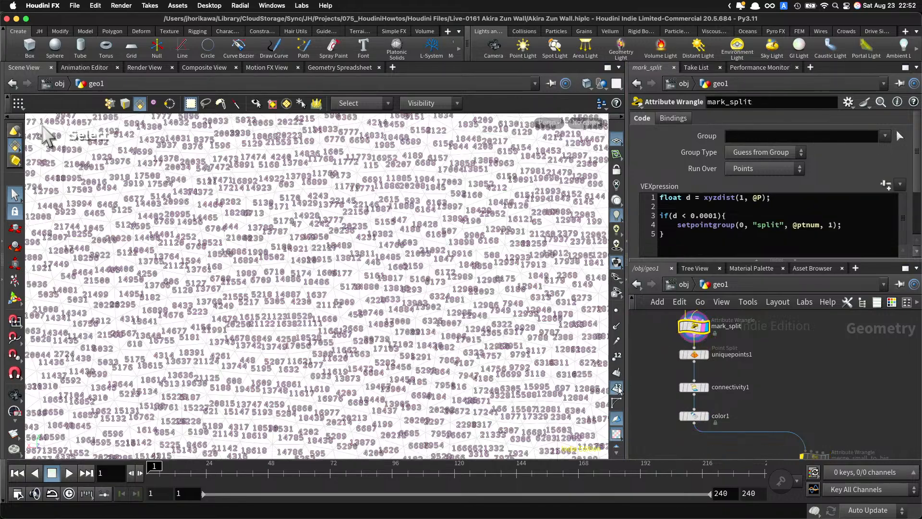
left_click(705, 416)
left_click(698, 416)
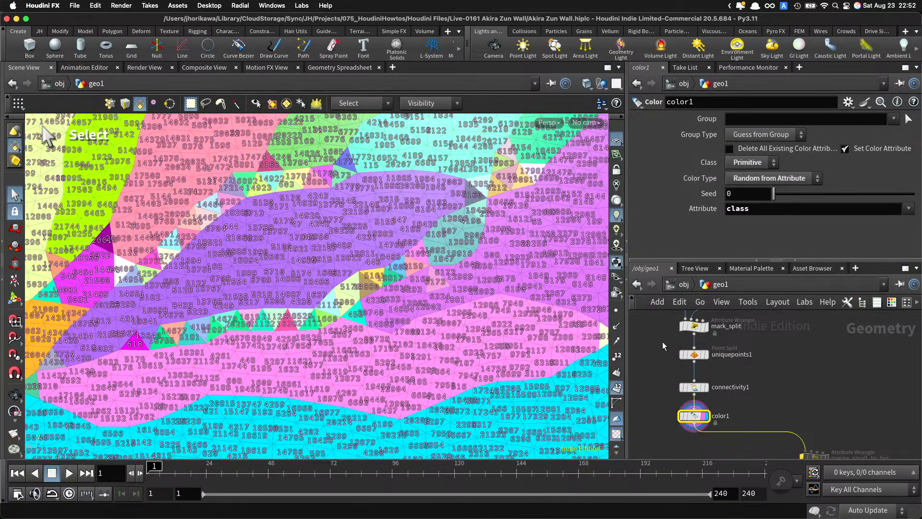
left_click(617, 388)
scroll(685, 396, "down", 3)
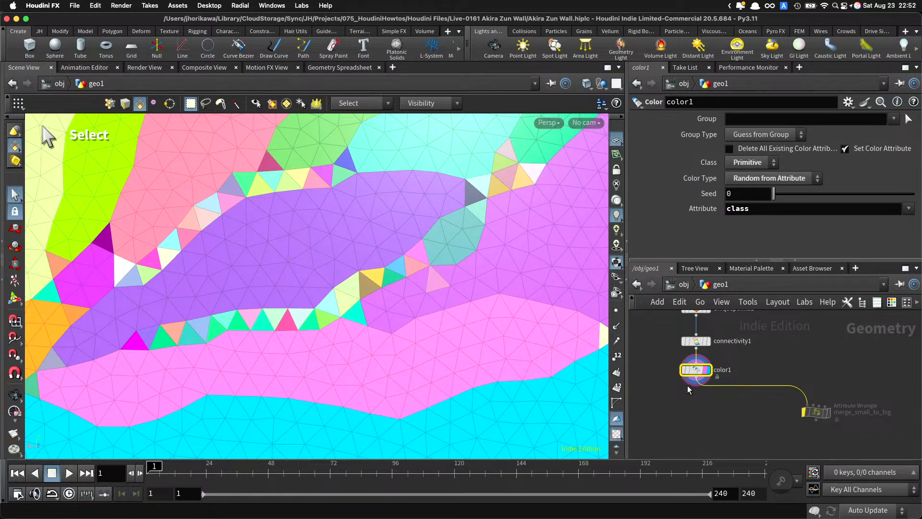
Step: Offset connectivity1 and color1 sideways from uniquepoints1 and select connectivity1
scroll(668, 385, "up", 2)
left_click_drag(661, 359, 685, 375)
left_click(684, 378)
key("Escape")
scroll(539, 326, "down", 2)
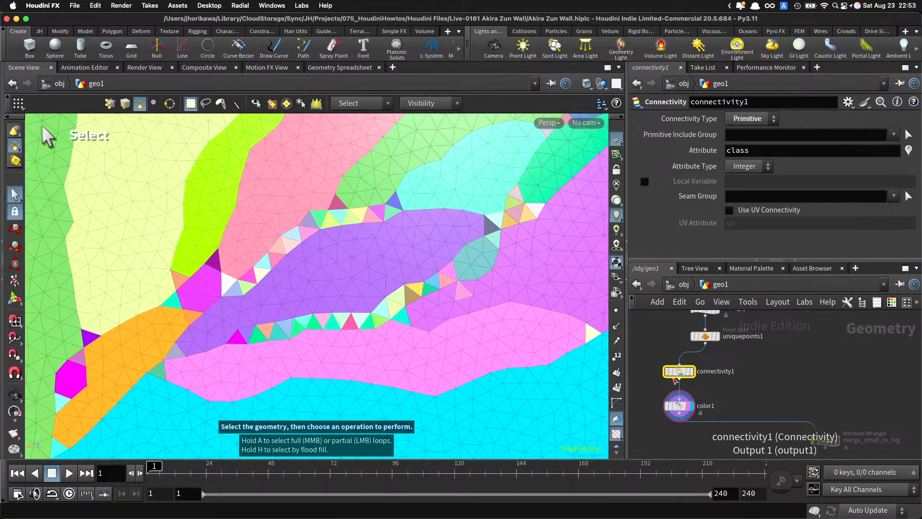
Step: Search the available nodes for a primitive node to add to the network
middle_click_drag(710, 436, 700, 408)
key("Tab")
type("primitie")
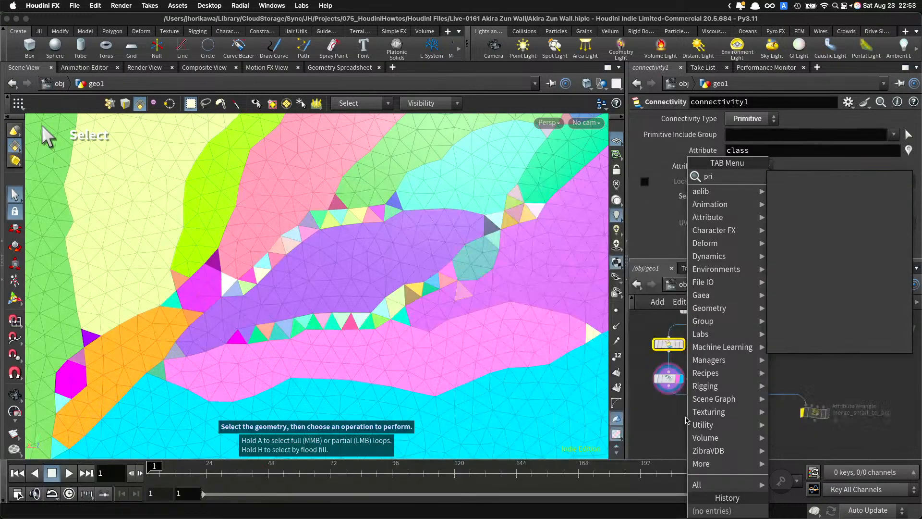
key("BackSpace")
key("BackSpace")
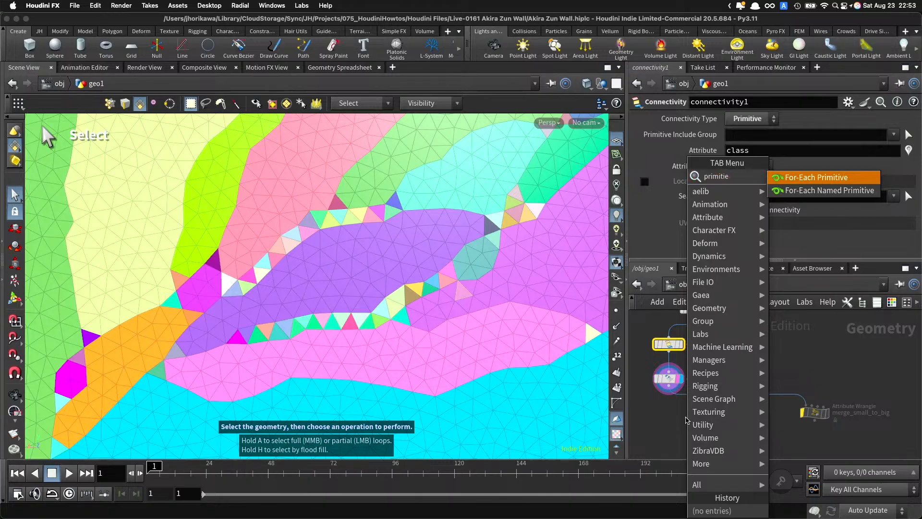
key("Escape")
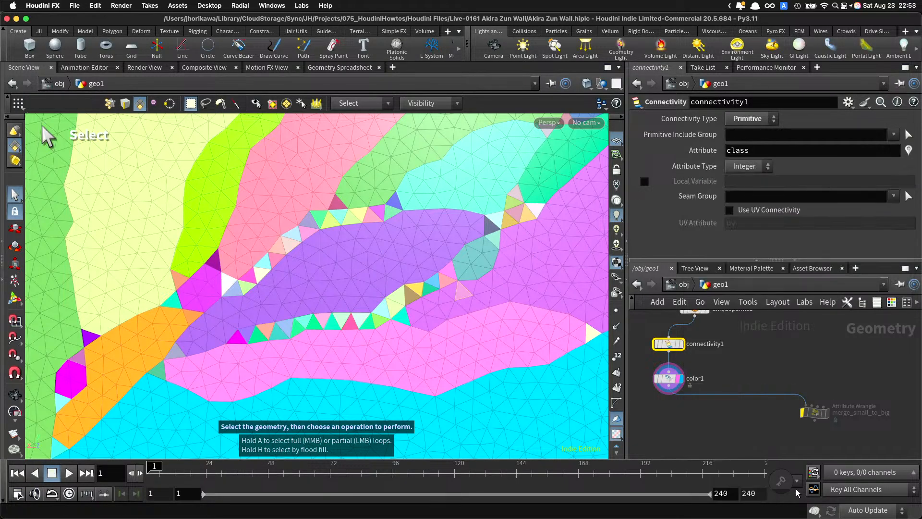
Step: Duplicate the merge_small_to_big wrangle below color1, keeping its input connection, and align uniquepoints1 above connectivity1
left_click_drag(815, 415, 701, 423, "alt")
scroll(680, 402, "up", 3)
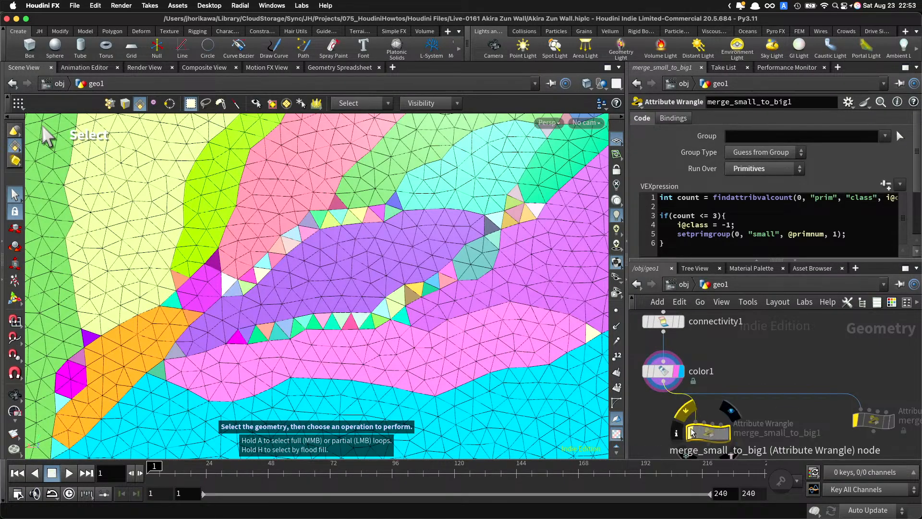
scroll(691, 365, "down", 5)
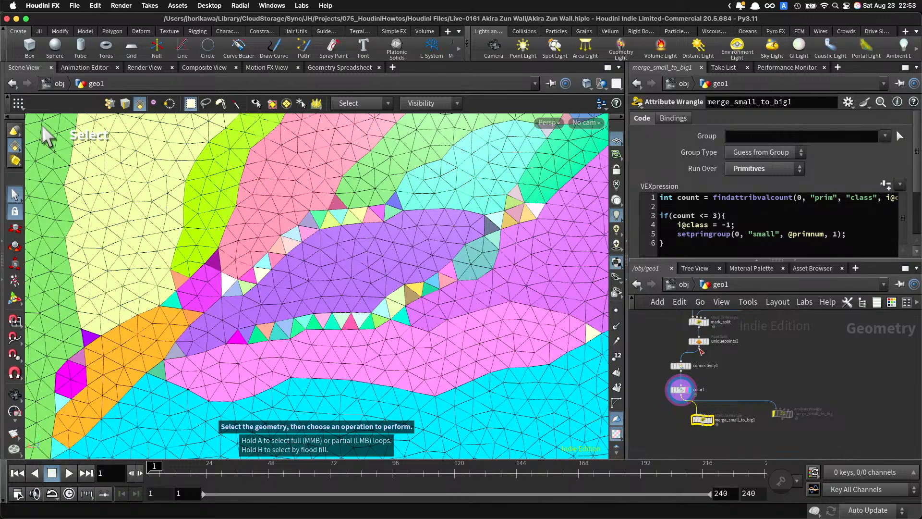
left_click_drag(700, 342, 682, 341)
scroll(703, 333, "up", 3)
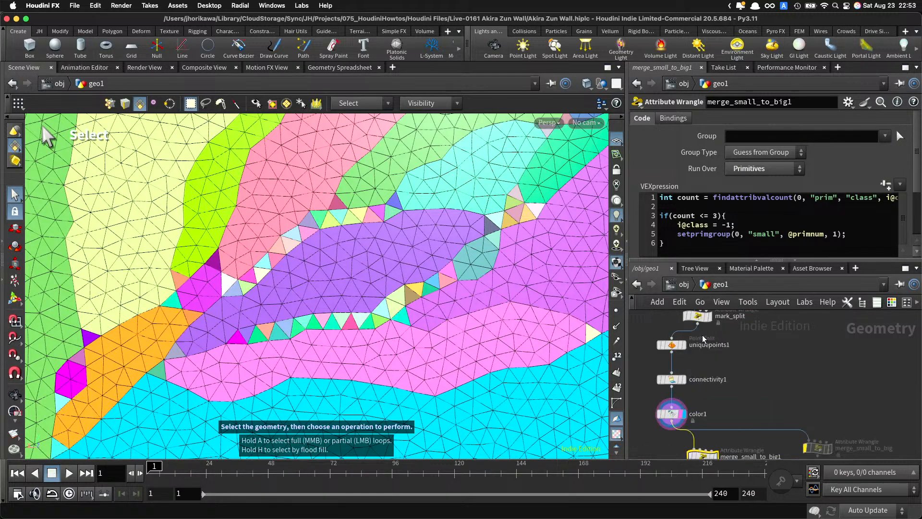
Step: Wire the output of mark_split into the second input of merge_small_to_big1 and display that wrangle
left_click(699, 322)
scroll(707, 339, "down", 5)
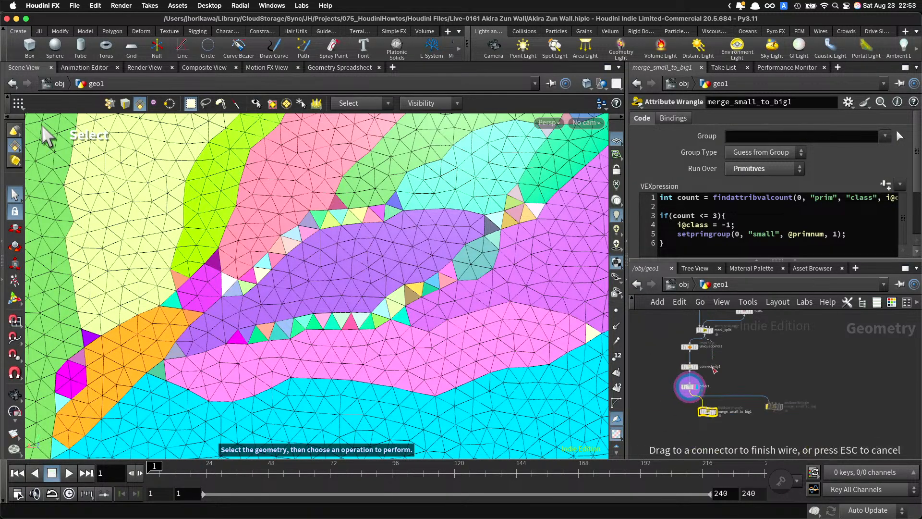
scroll(708, 389, "up", 3)
scroll(704, 413, "up", 3)
left_click(709, 426)
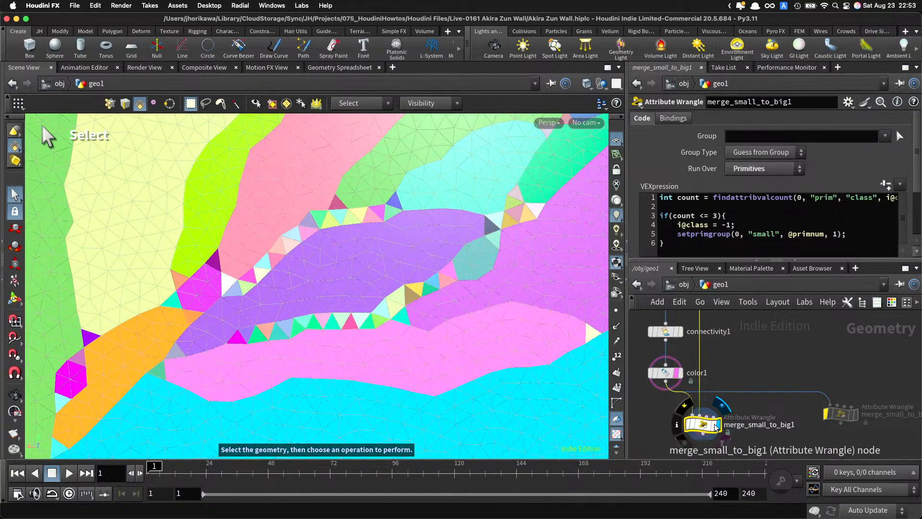
Step: Inspect the mark_split wrangle's geometry and code, and return to displaying and editing merge_small_to_big1
scroll(706, 384, "up", 3)
scroll(710, 336, "up", 3)
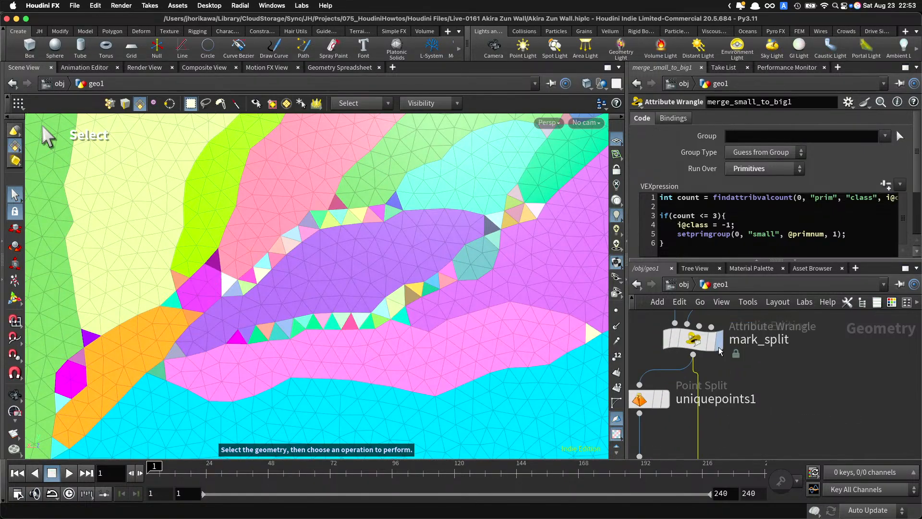
left_click(719, 340)
left_click(716, 344)
scroll(706, 374, "down", 3)
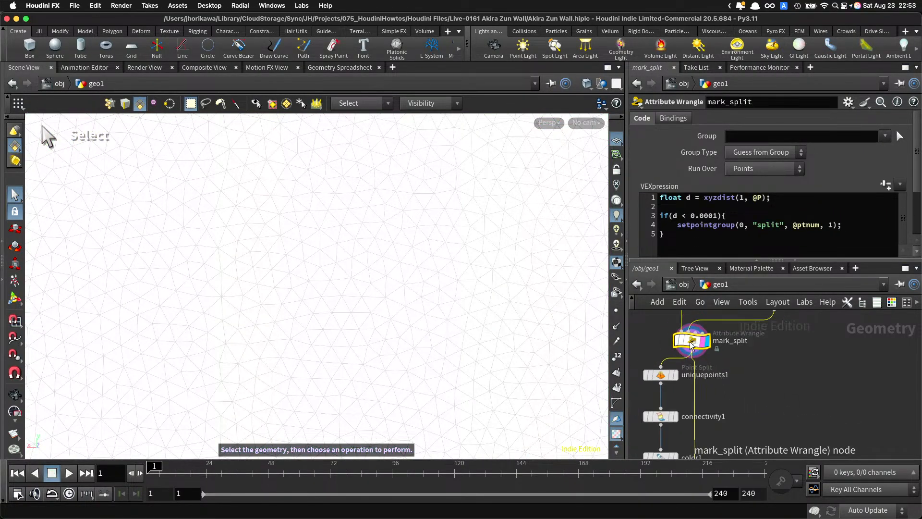
scroll(699, 403, "up", 2)
scroll(699, 403, "down", 2)
scroll(702, 423, "up", 2)
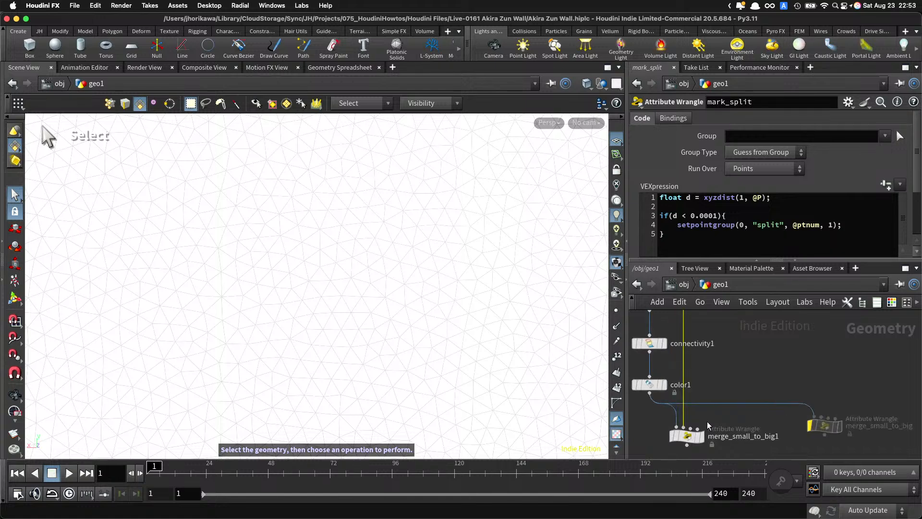
left_click(704, 439)
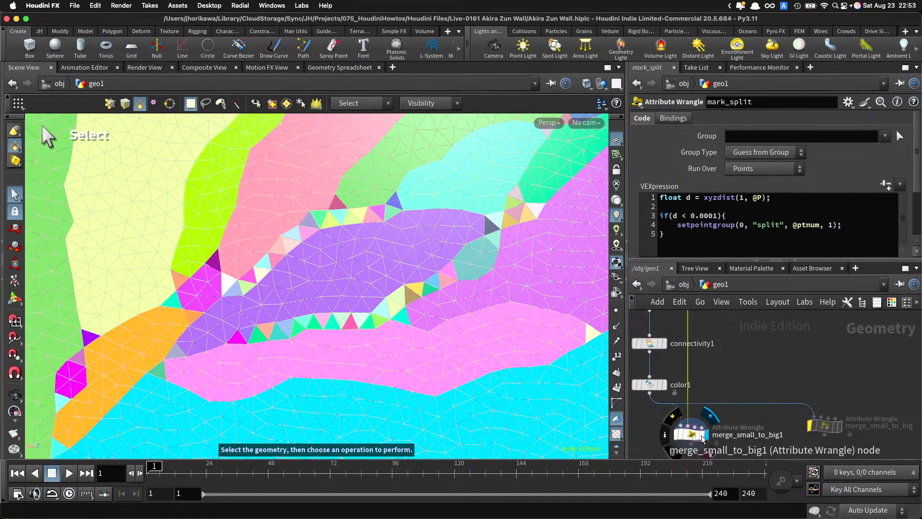
left_click(691, 439)
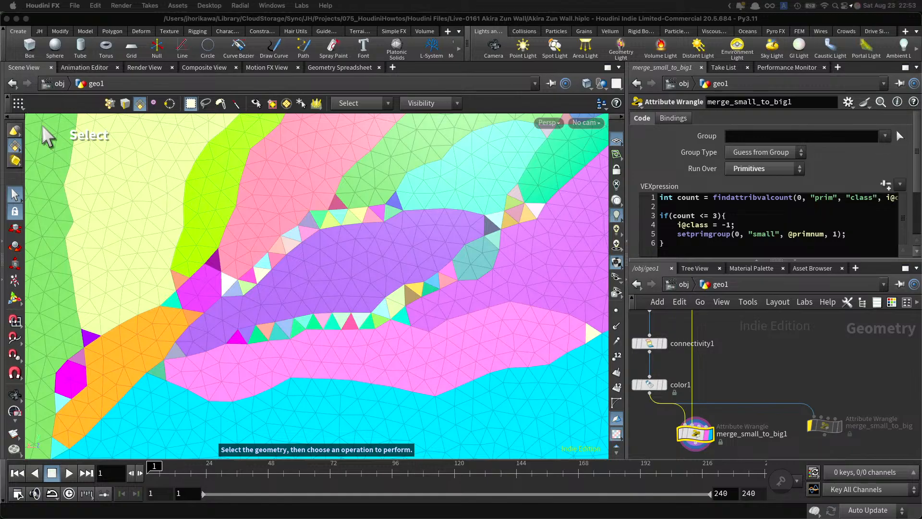
left_click(706, 432)
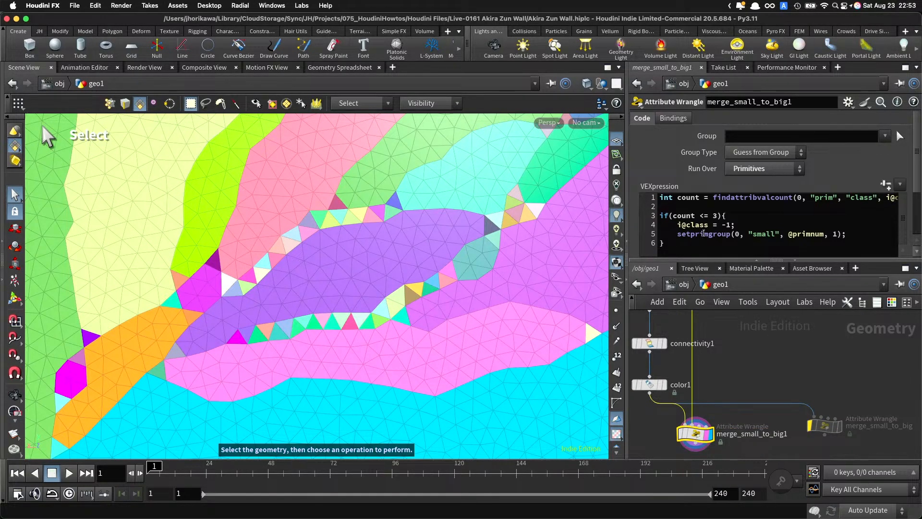
left_click(668, 208)
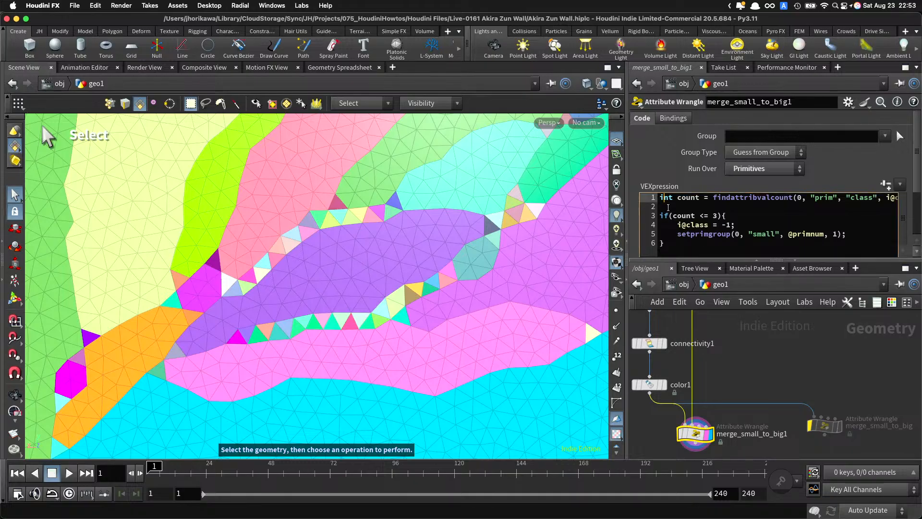
key("Return")
key("Return")
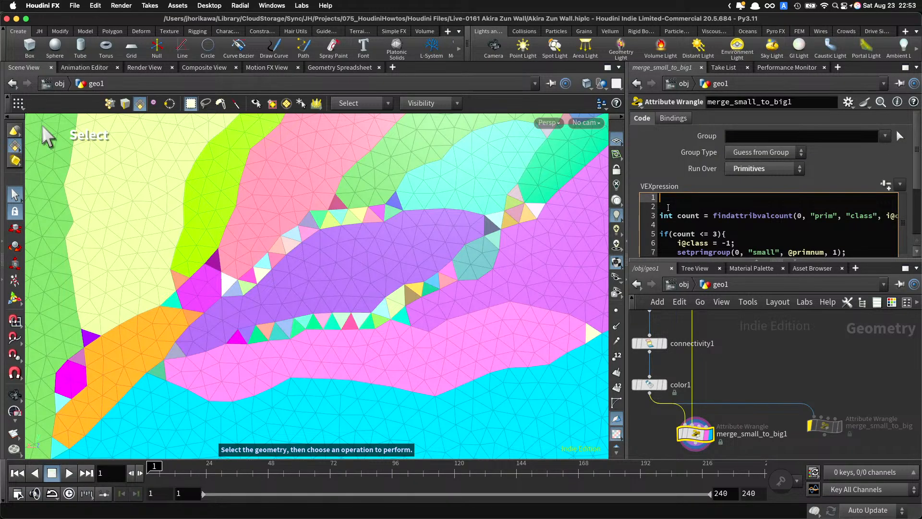
type("int polys = polyneighbos")
key("BackSpace")
key("BackSpace")
key("BackSpace")
key("BackSpace")
key("BackSpace")
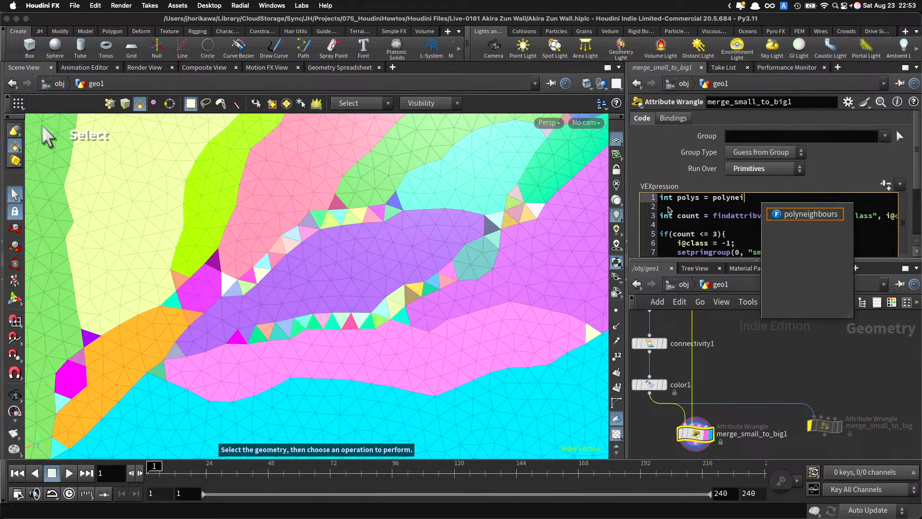
key("Return")
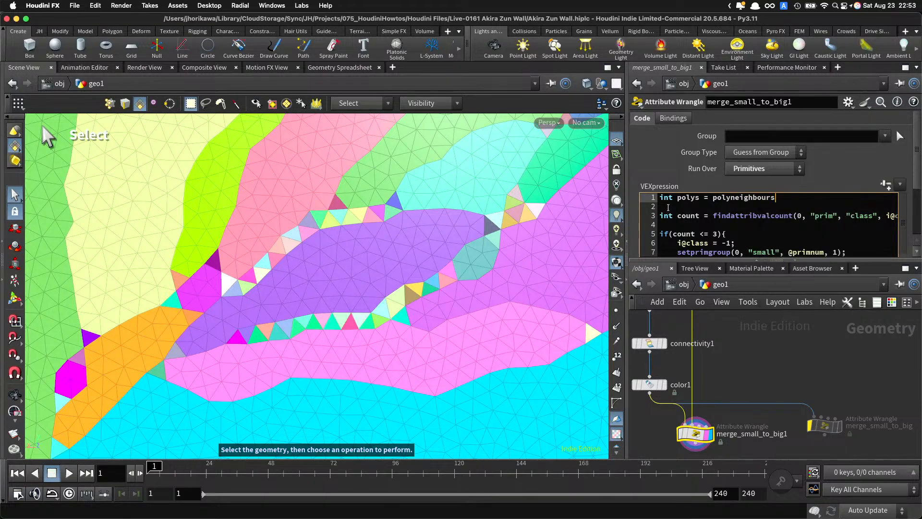
type("(1, @")
type("primnum);")
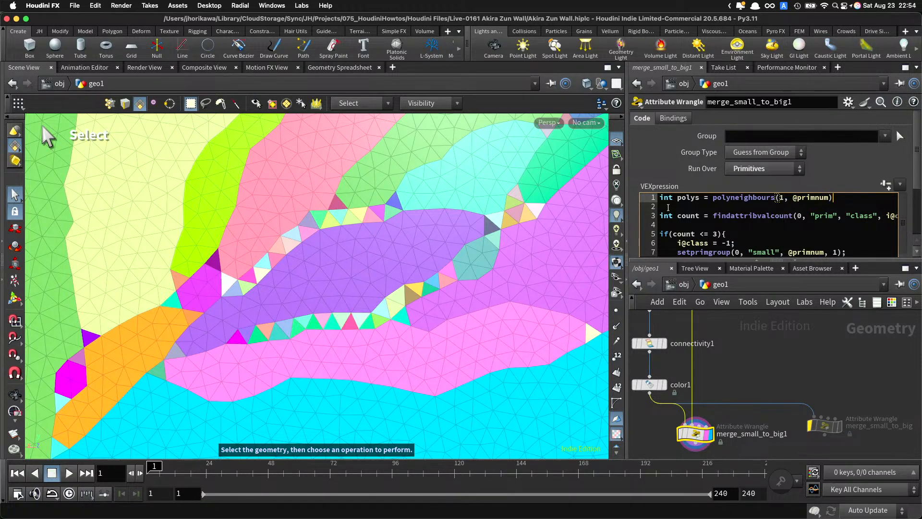
key("Return")
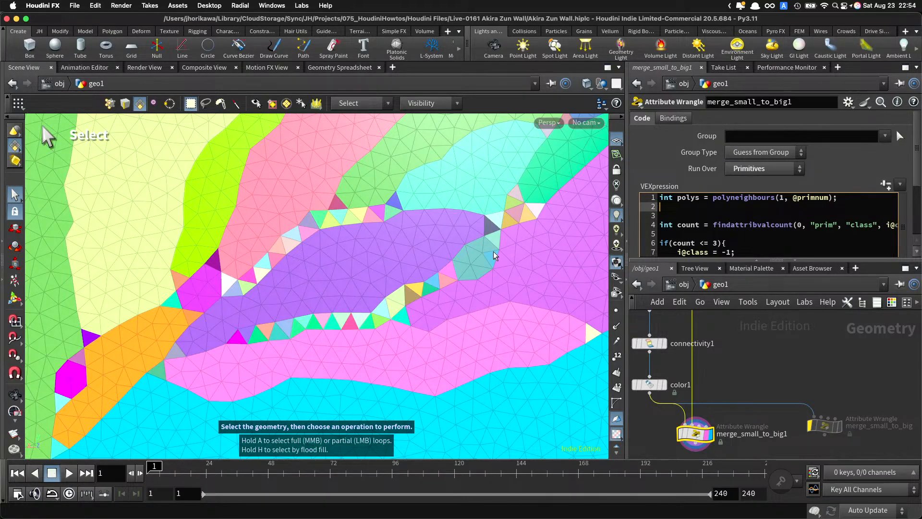
Step: Examine the upstream uniquepoints1 and mark_split nodes that feed merge_small_to_big1
scroll(763, 367, "down", 3)
middle_click_drag(702, 334, 705, 385)
scroll(703, 384, "up", 4)
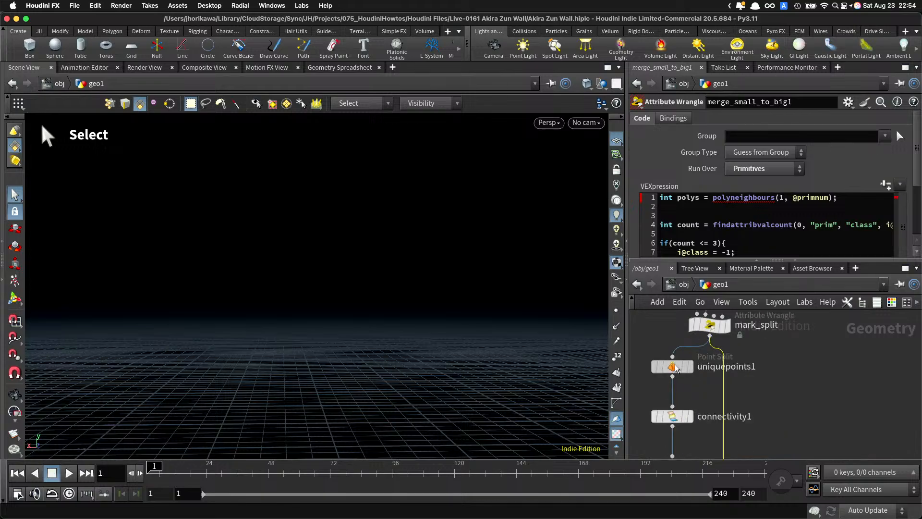
left_click(672, 367)
left_click(709, 326)
left_click_drag(709, 327, 706, 330)
scroll(745, 374, "down", 3)
middle_click_drag(758, 423, 749, 369)
scroll(743, 392, "up", 5)
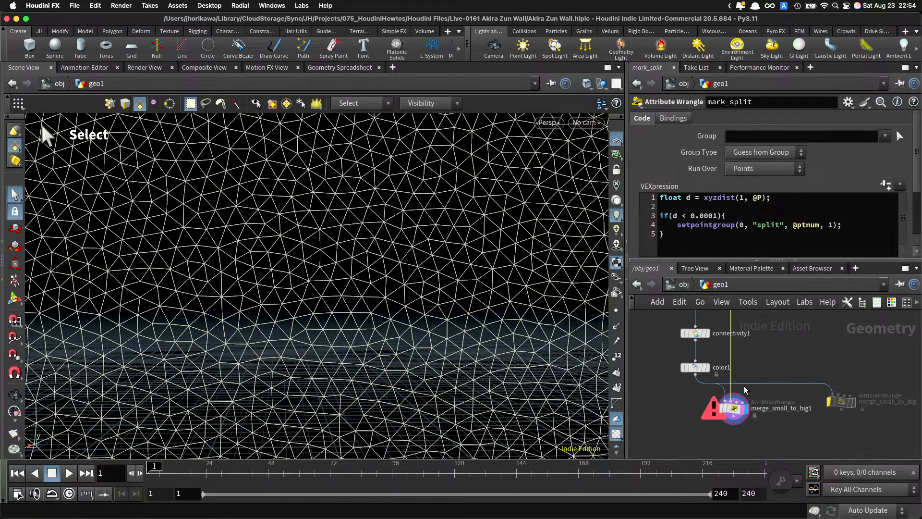
Step: Declare polys as an integer array by adding [] after its name in the merge_small_to_big1 code
left_click(731, 418)
left_click(769, 207)
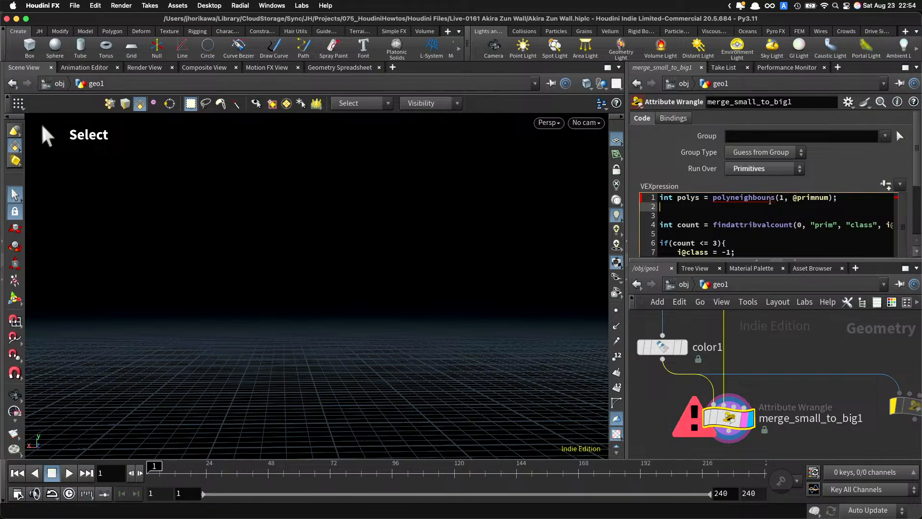
left_click(847, 198)
left_click(699, 197)
type("[]")
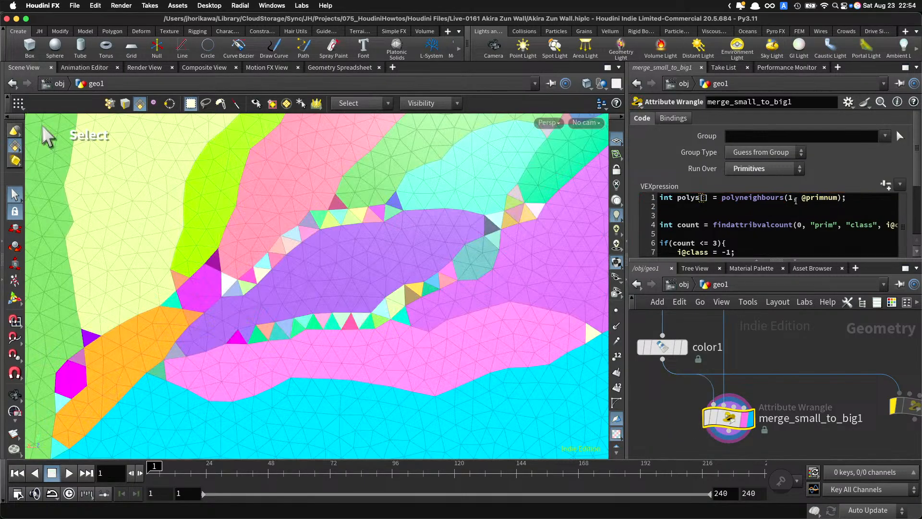
left_click(782, 206)
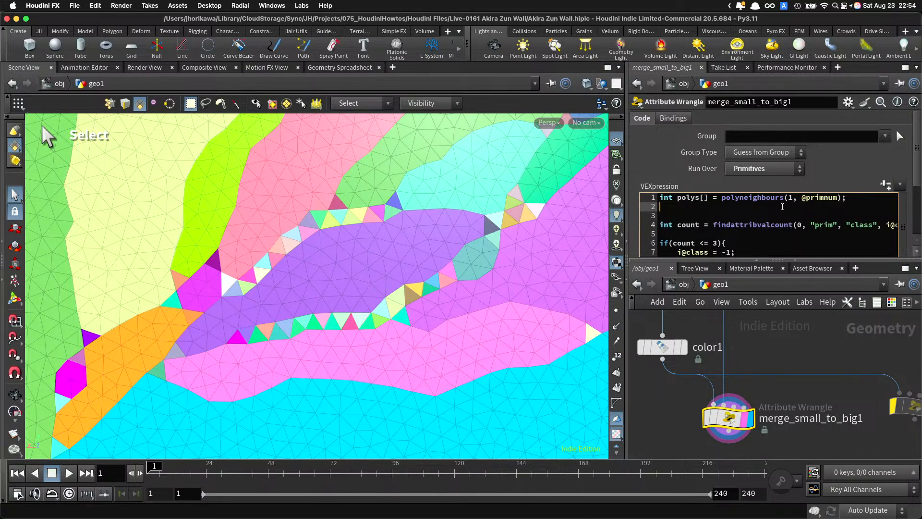
key("Return")
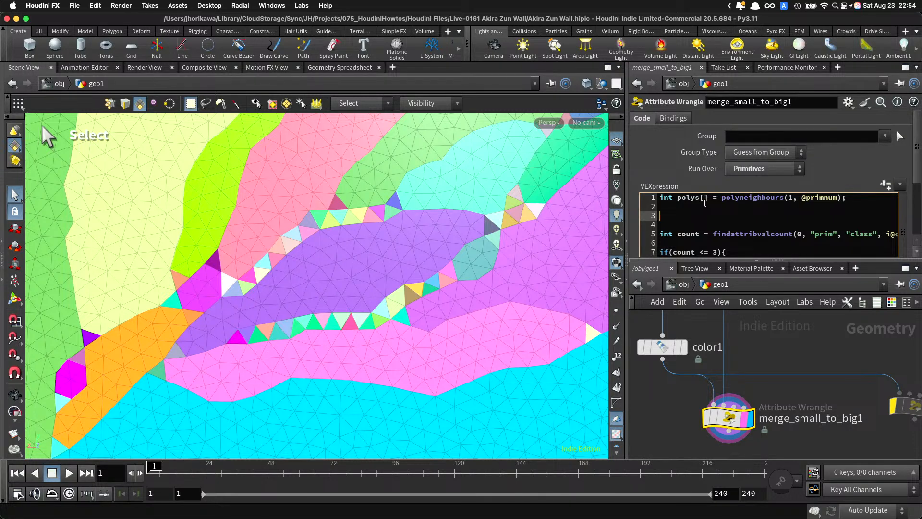
left_click(678, 224)
key("BackSpace")
Step: Comment out the i@class = -1 and setprimgroup lines inside the if(count <= 3) block
scroll(678, 224, "down", 2)
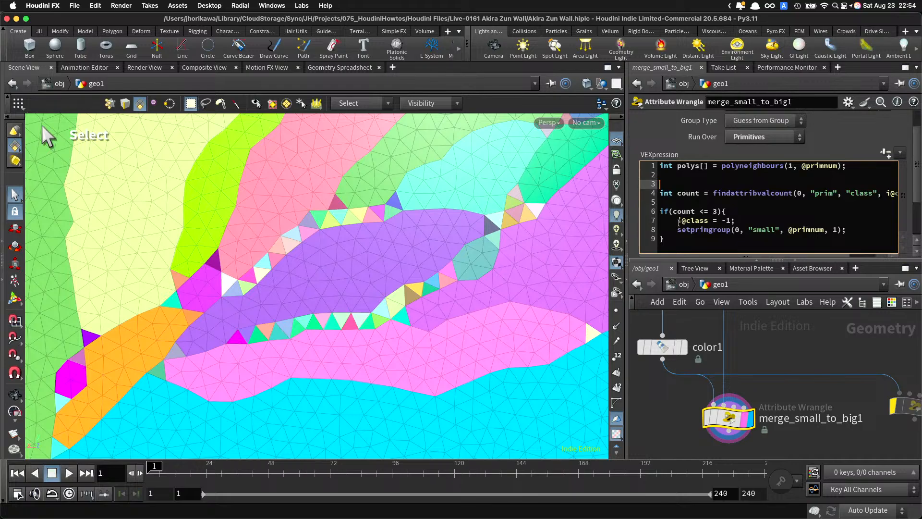
left_click_drag(719, 211, 697, 212)
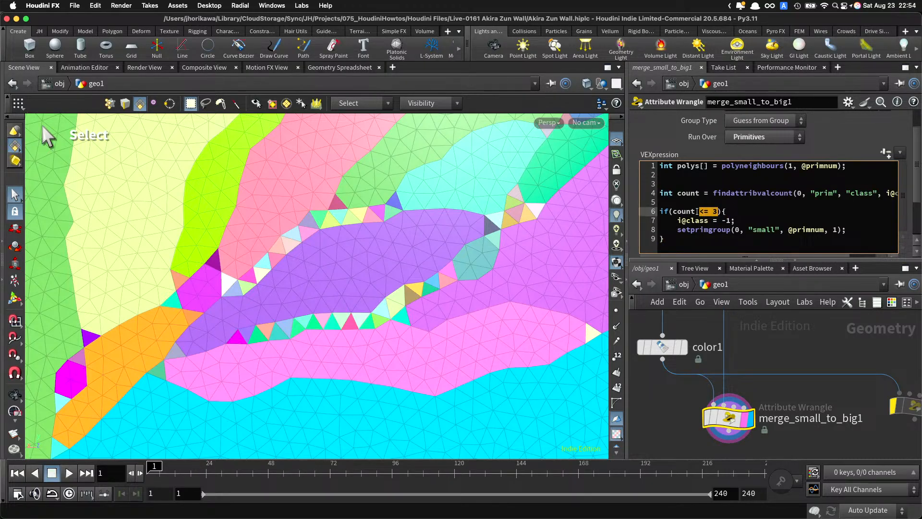
left_click(697, 212)
left_click(863, 230)
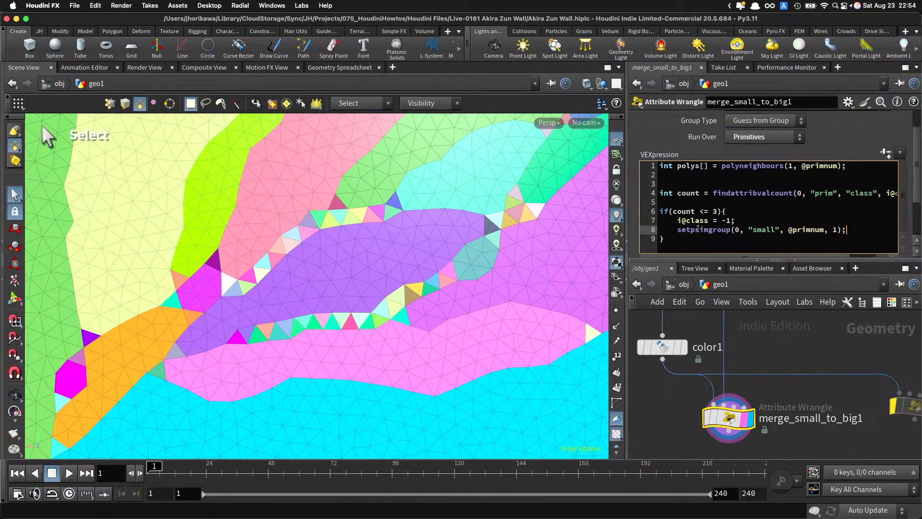
left_click(678, 220)
type("//")
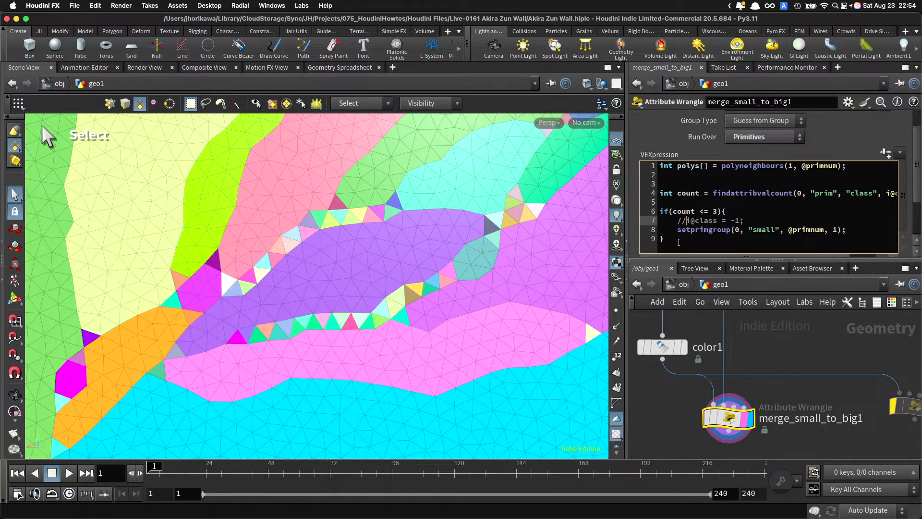
left_click(677, 230)
type("//")
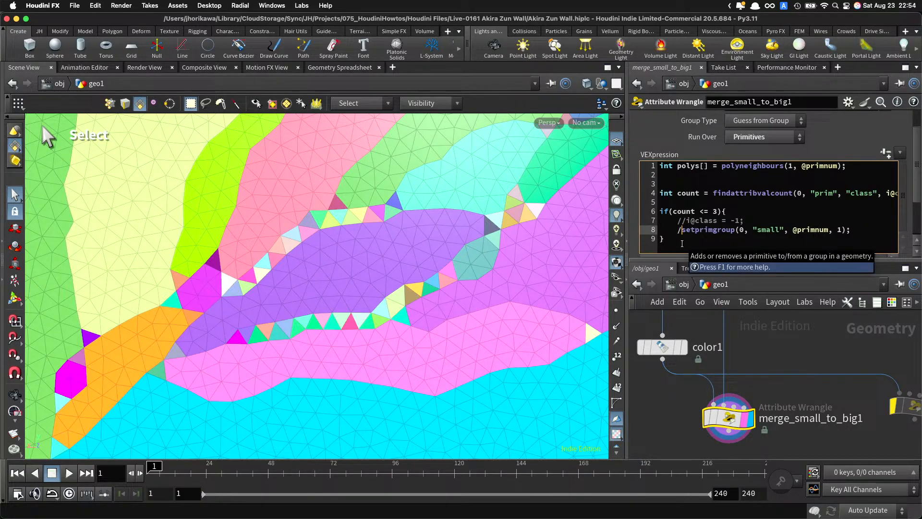
Step: Add the loop "for(int i=0; i<len(polys); i++)" below the commented lines, with "int poly = polys[i];" inside it
left_click(866, 230)
key("Return")
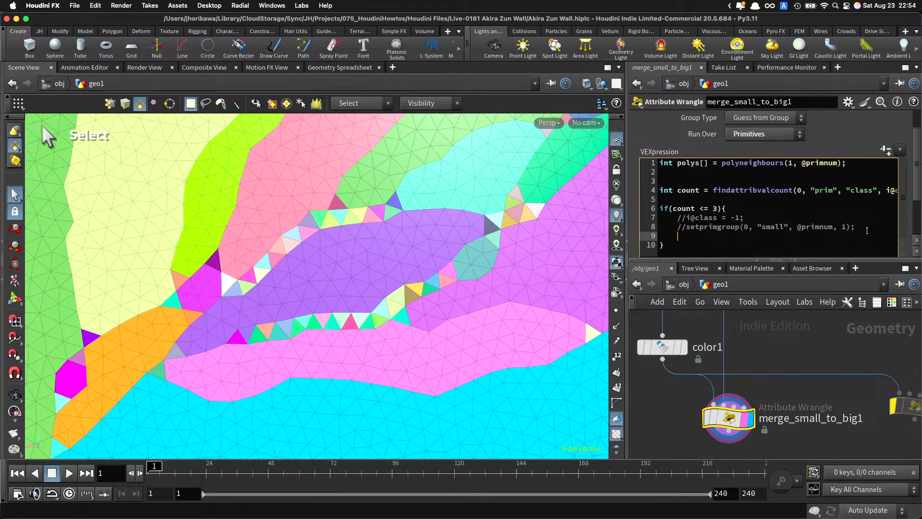
type("for(int i=0; i<len(po")
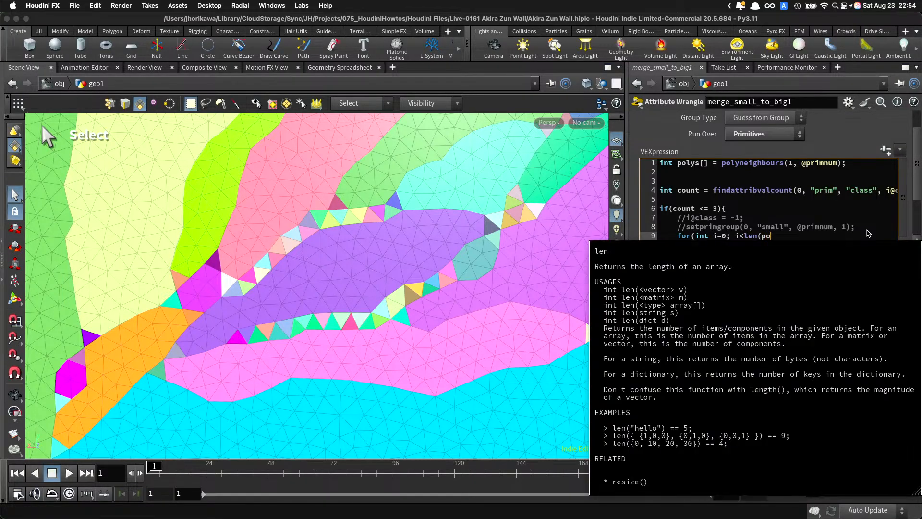
type("lys); i++)")
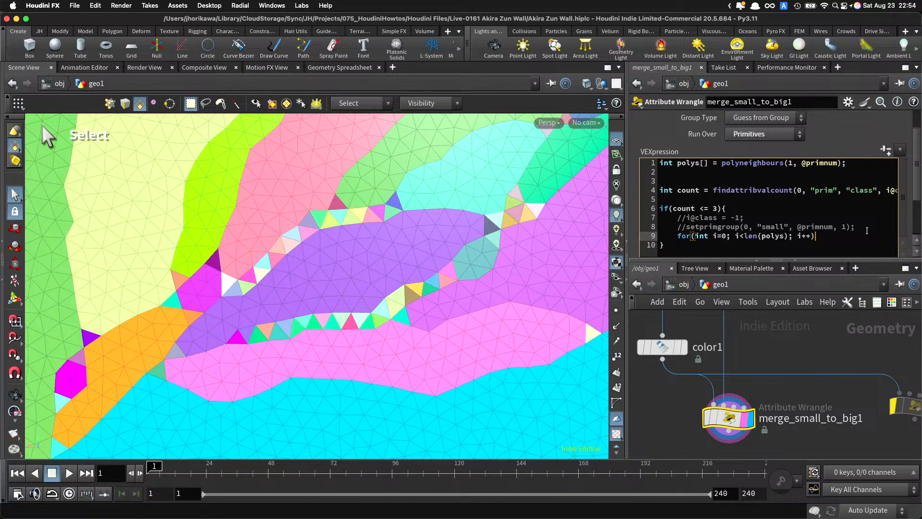
type("{")
key("Return")
type("int po")
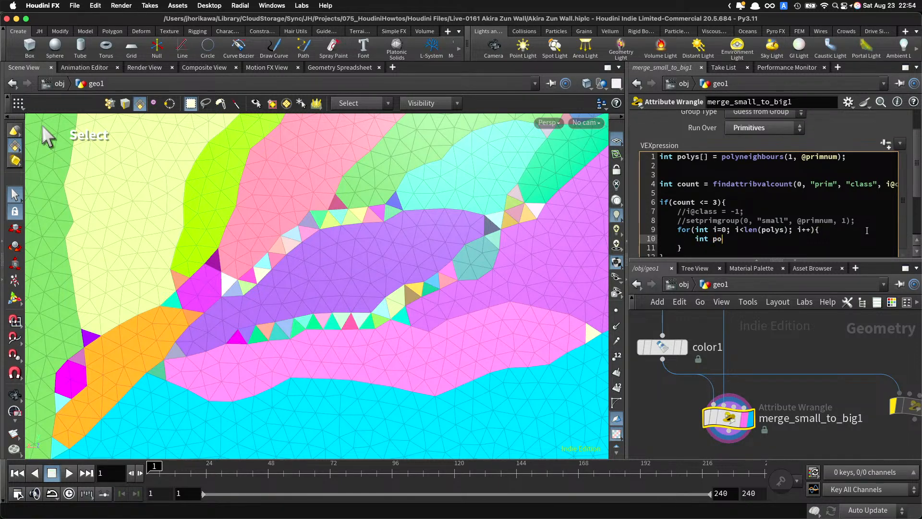
type("ly = polys[i];")
key("Return")
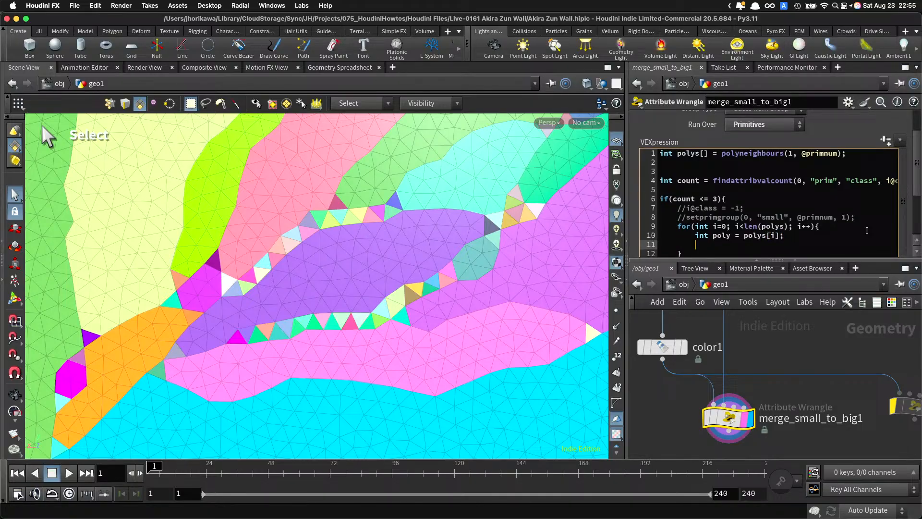
Step: Add the line int nclass-style lookup "int class = prim(0, "class", poly);" below the poly declaration inside the for loop
left_click(790, 236)
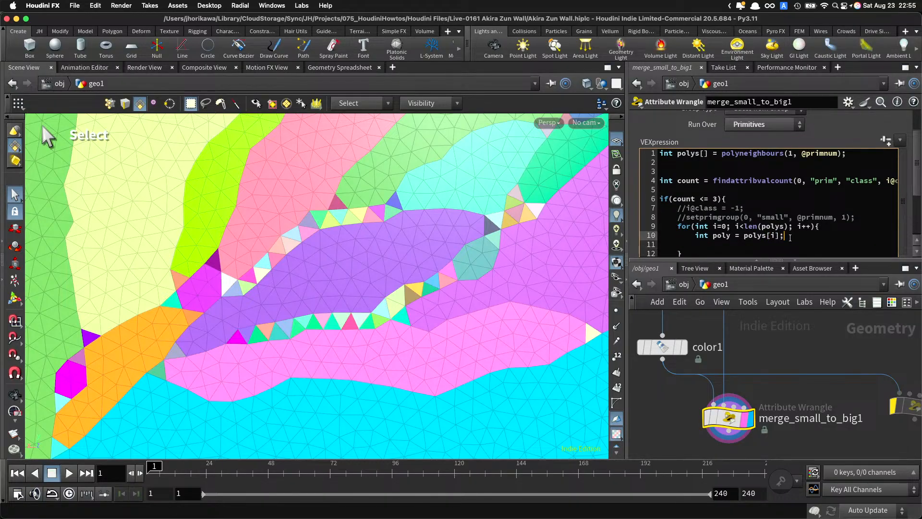
left_click(715, 236)
left_click(728, 241)
type("int po")
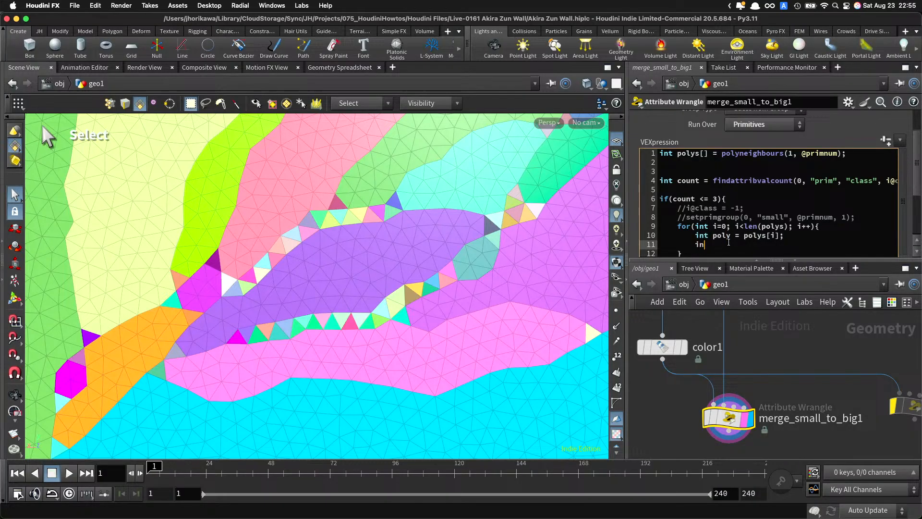
type("ly")
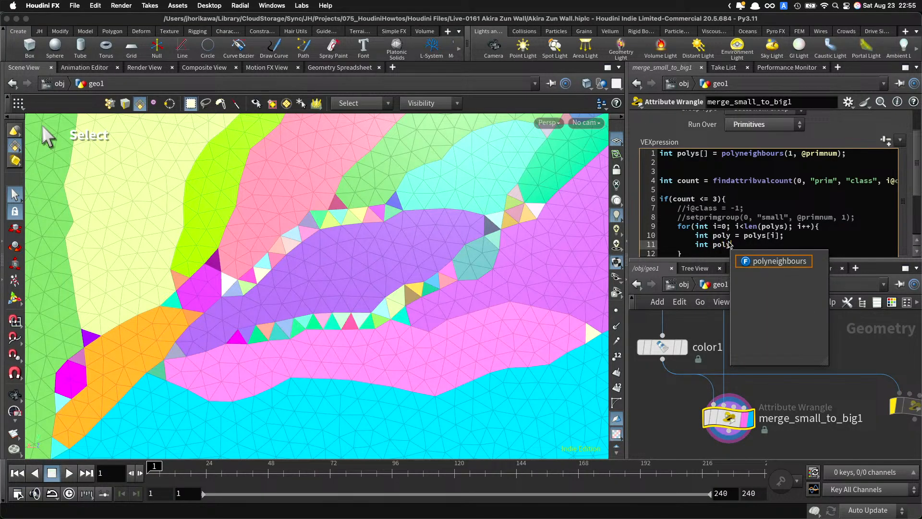
key("BackSpace")
key("BackSpace")
key("BackSpace")
key("BackSpace")
type("cl")
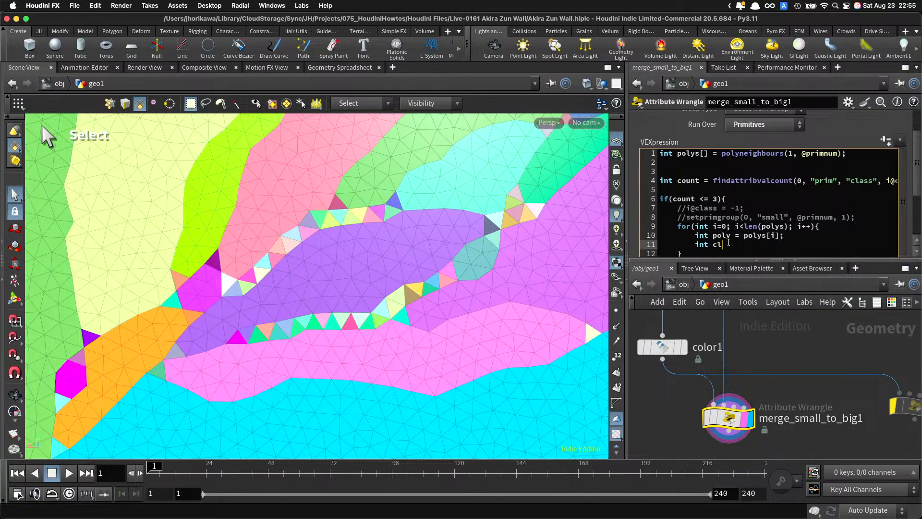
type("ass = p")
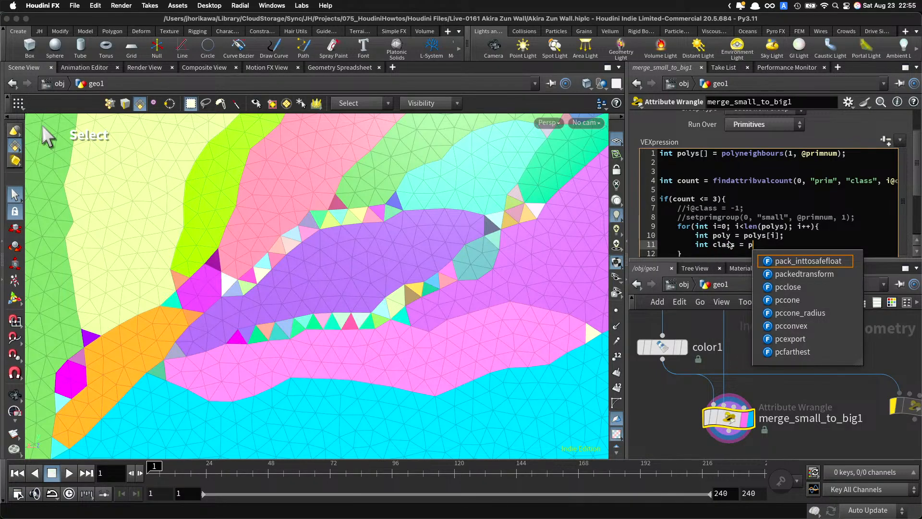
type("rim(1")
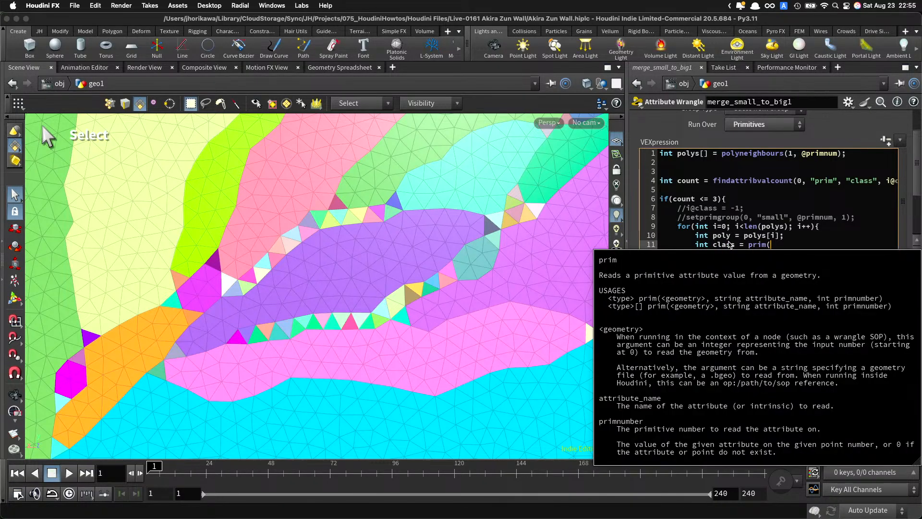
key("BackSpace")
key("BackSpace")
type("(0, \"cl")
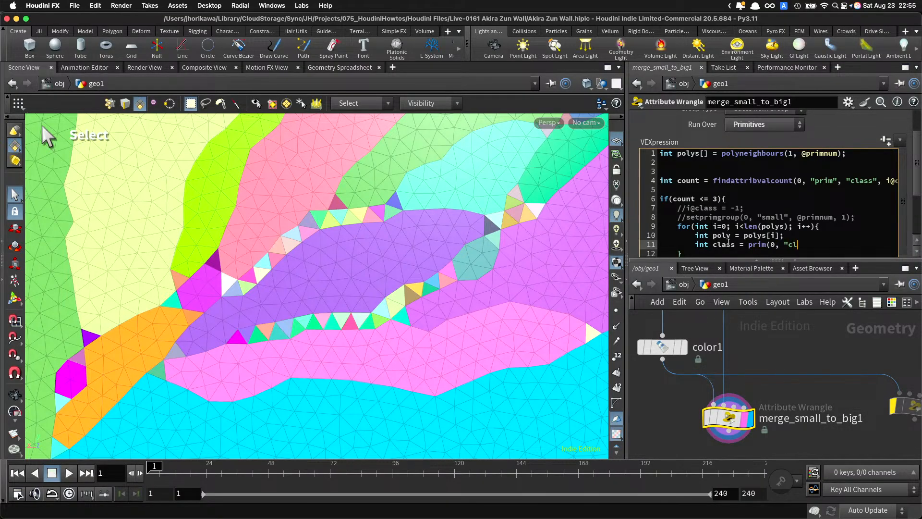
type("ass\", poly);")
scroll(795, 204, "down", 2)
key("Return")
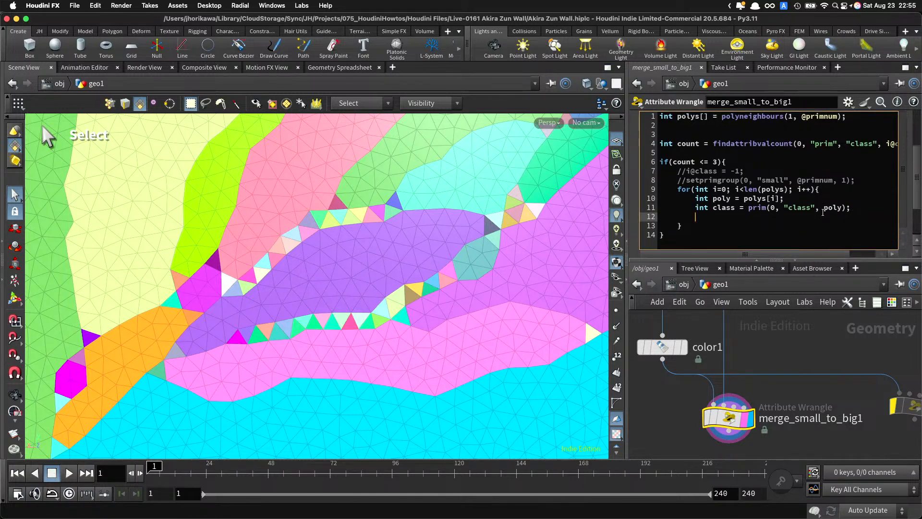
Step: Copy the findattribvalcount line into the for loop below the class lookup and rename the copied variable to ncount
left_click_drag(628, 155, 517, 155)
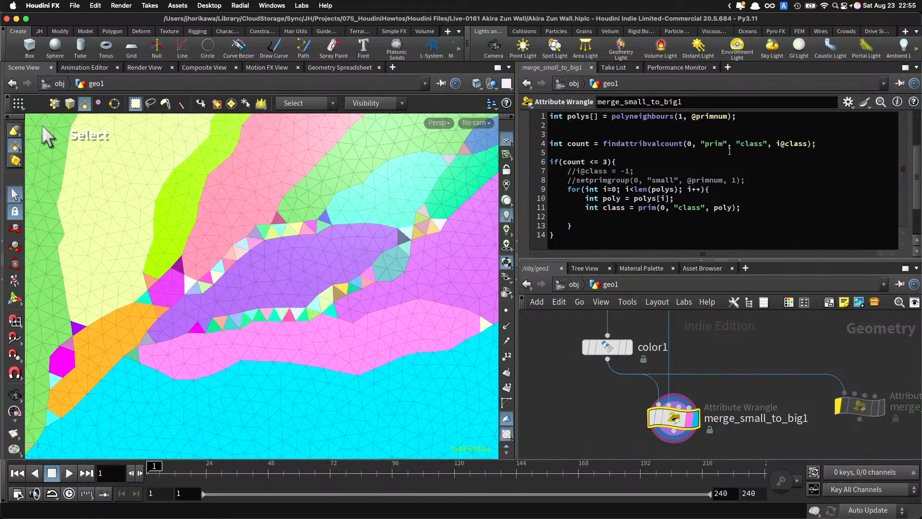
left_click_drag(816, 143, 544, 142)
key("super+c")
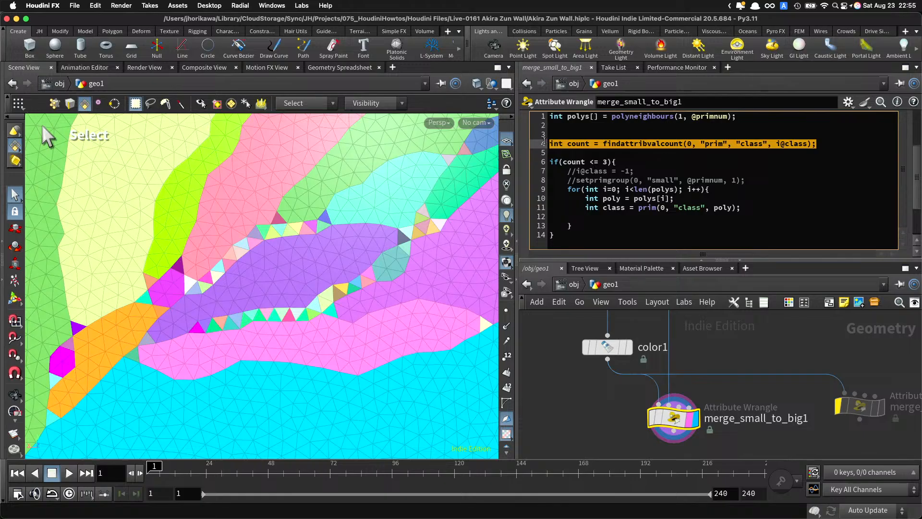
left_click(618, 219)
key("super+v")
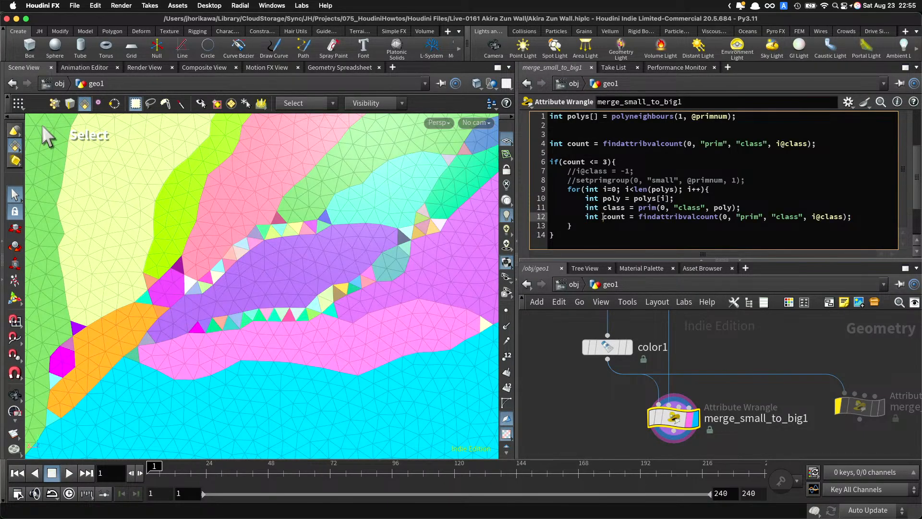
left_click(603, 216)
type("c")
key("BackSpace")
type("r")
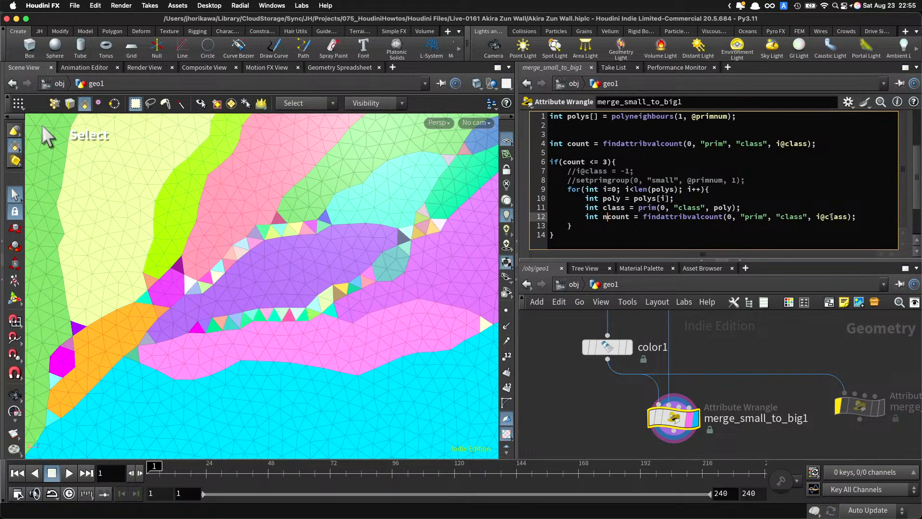
Step: Rename the loop's class variable to nclass and use nclass instead of i@class in the ncount line
left_click_drag(817, 217, 846, 217)
left_click(604, 207)
type("n")
double_click(607, 208)
key("super+c")
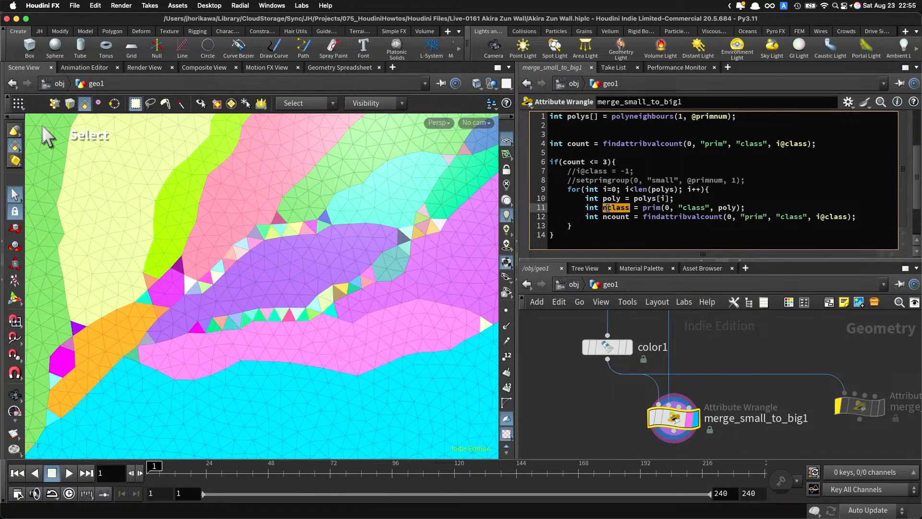
double_click(833, 217)
key("super+v")
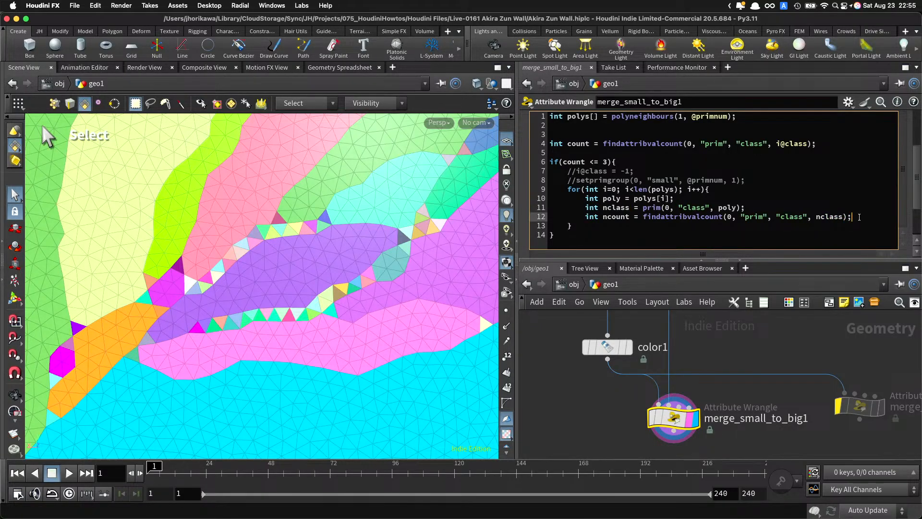
key("Return")
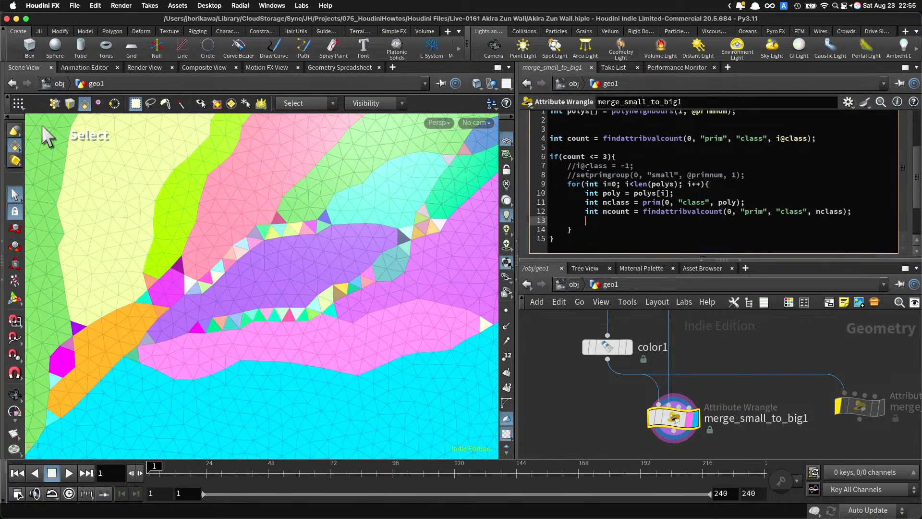
Step: Examine the if(count <= 3) condition and the ncount line inside the for loop
left_click_drag(589, 156, 612, 156)
type("<= 3)")
left_click(609, 220)
left_click_drag(614, 156, 589, 156)
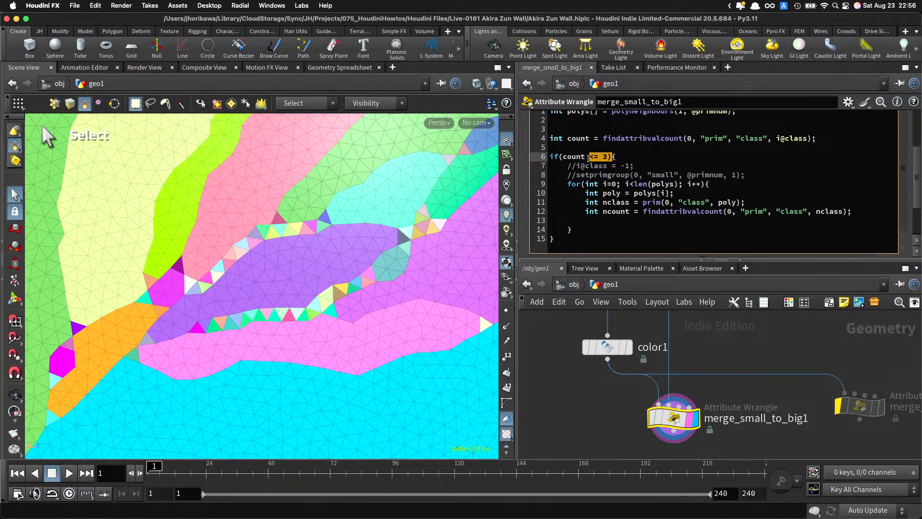
left_click(593, 220)
left_click_drag(587, 211, 696, 212)
left_click(696, 212)
left_click(669, 219)
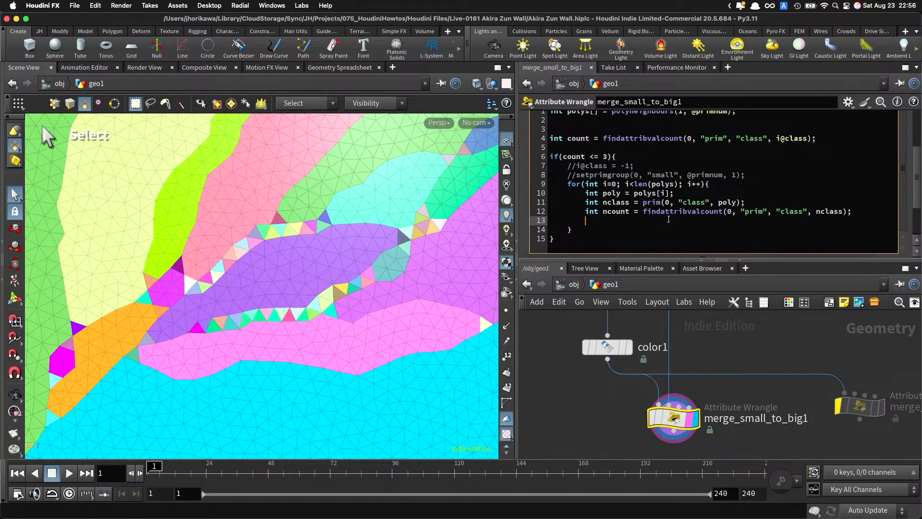
Step: Below the ncount line, add the assignment "i@class = nclass" enclosed in an "if(ncount > 3){ }" block
type("i@class = nc")
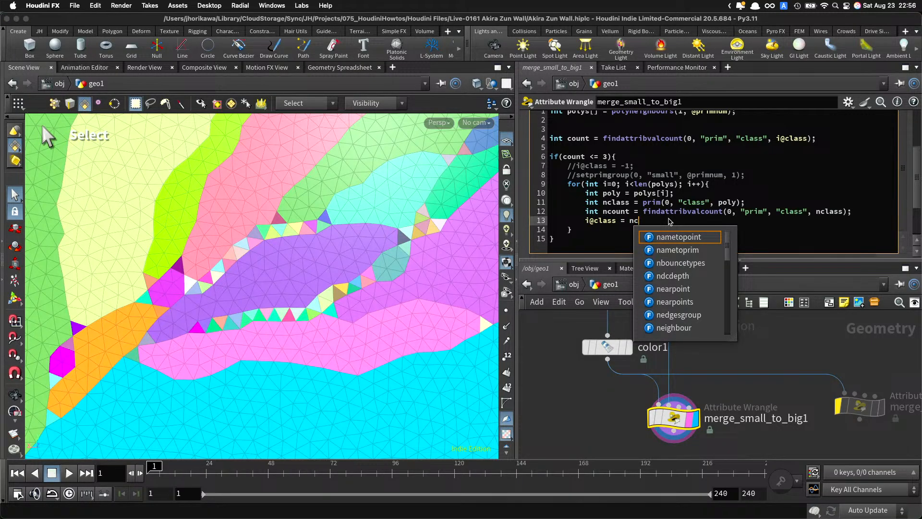
type("lass")
left_click(865, 213)
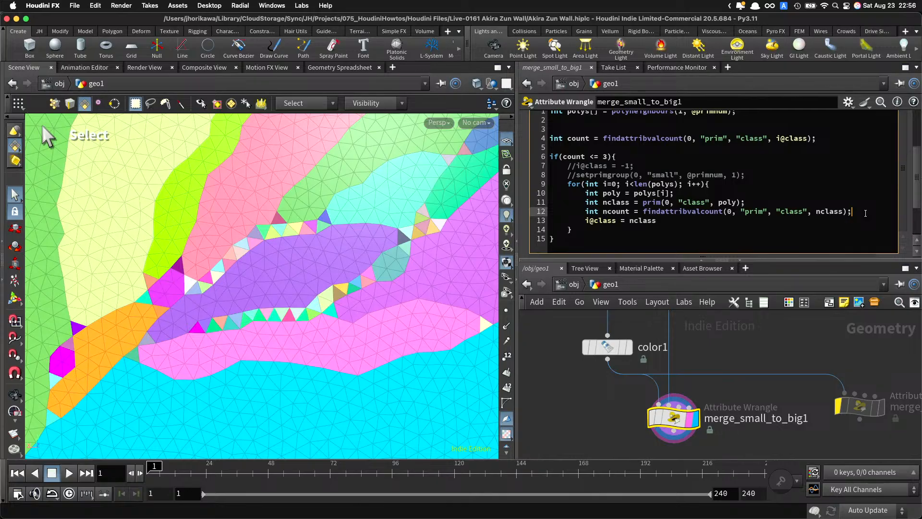
key("Return")
type("if(n")
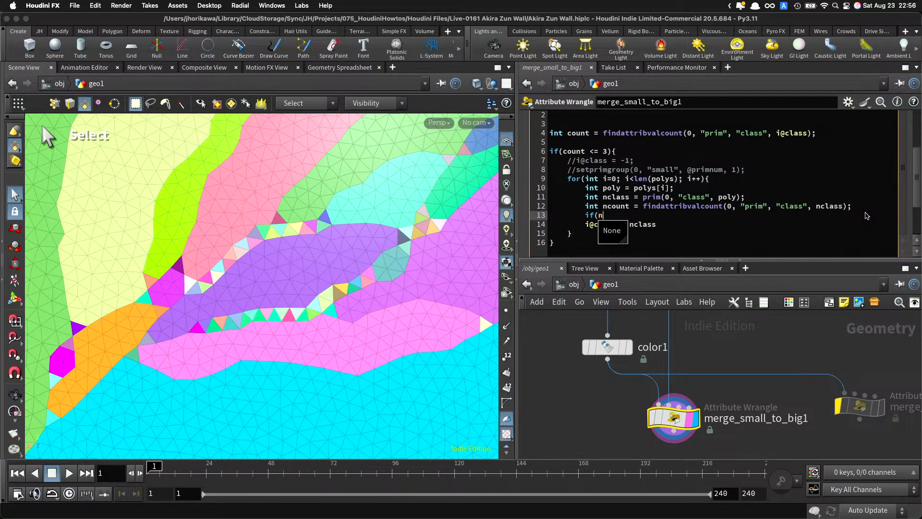
type("count > 3")
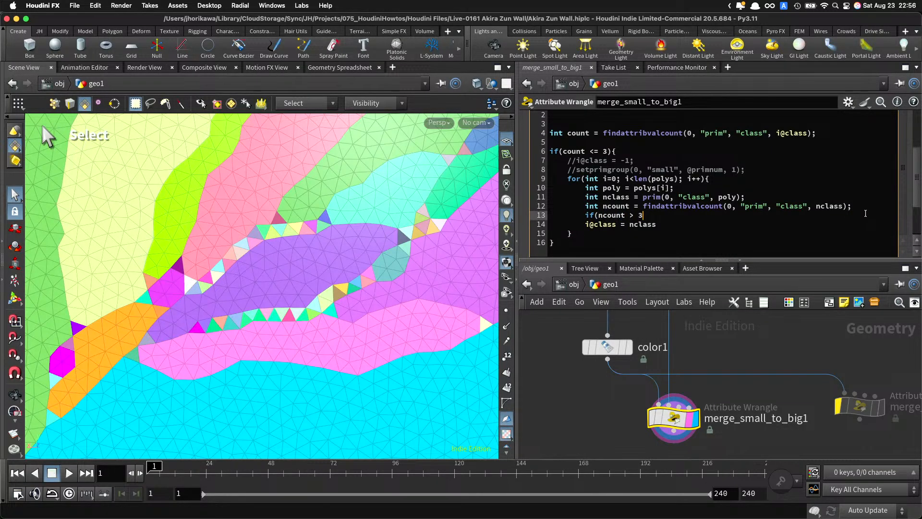
type("){")
key("Down")
key("Return")
type("}")
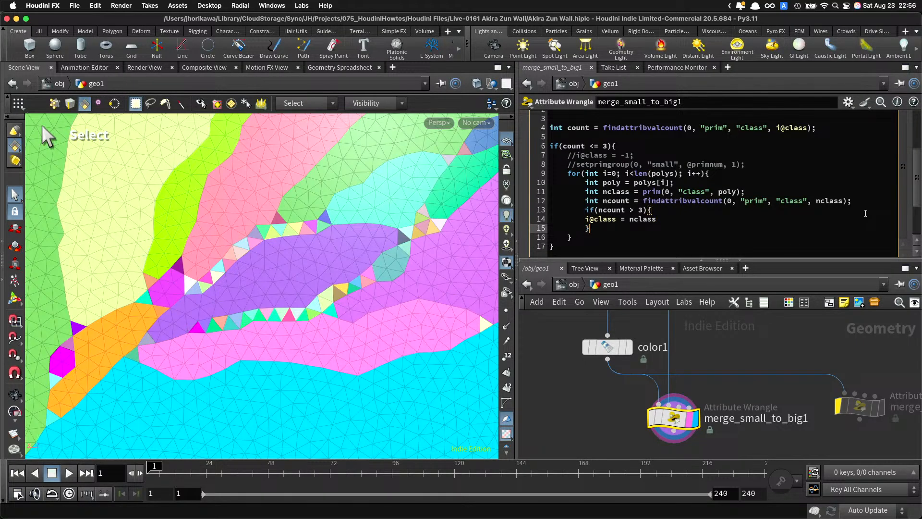
Step: Indent the i@class = nclass assignment, end it with a semicolon, and add "break;" below it
key("Up")
key("Tab")
key("Down")
key("Left")
key("Left")
type(";")
key("Return")
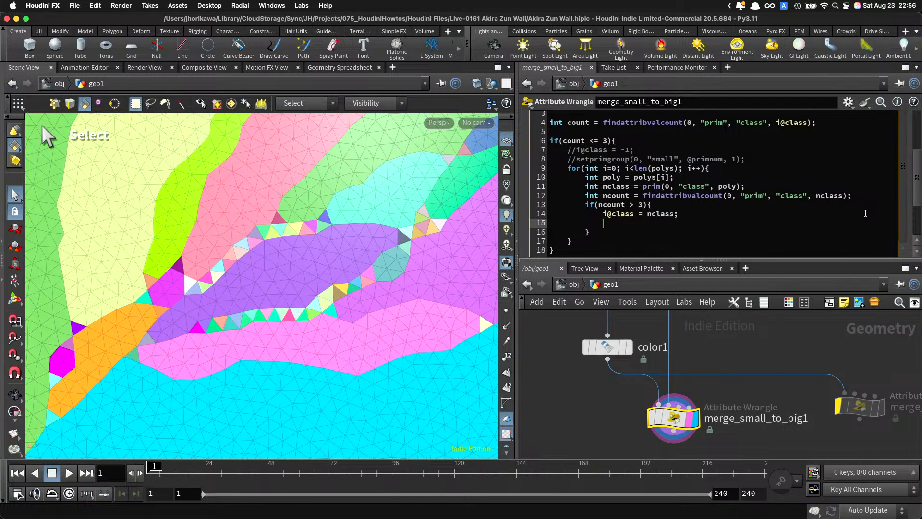
type("break;")
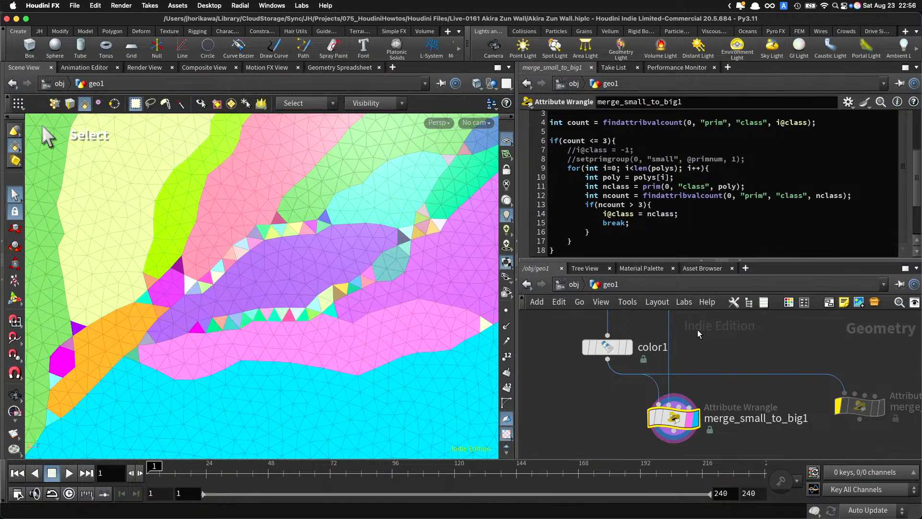
Step: Duplicate color1 below merge_small_to_big1, feed the copy from the wrangle's output and display it
scroll(717, 417, "down", 3)
left_click_drag(654, 379, 635, 409, "alt")
middle_click_drag(699, 363, 695, 314)
left_click_drag(631, 360, 677, 406)
scroll(686, 387, "up", 3)
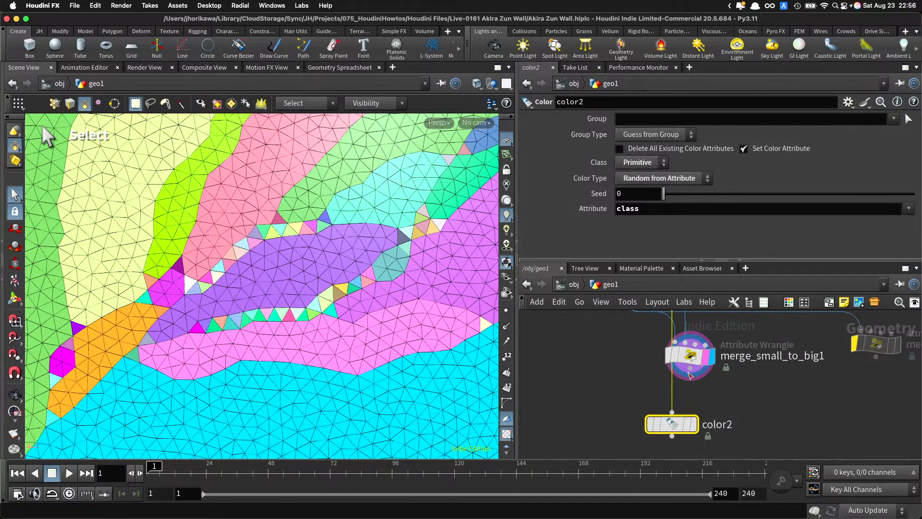
left_click_drag(690, 369, 672, 411)
left_click(693, 424)
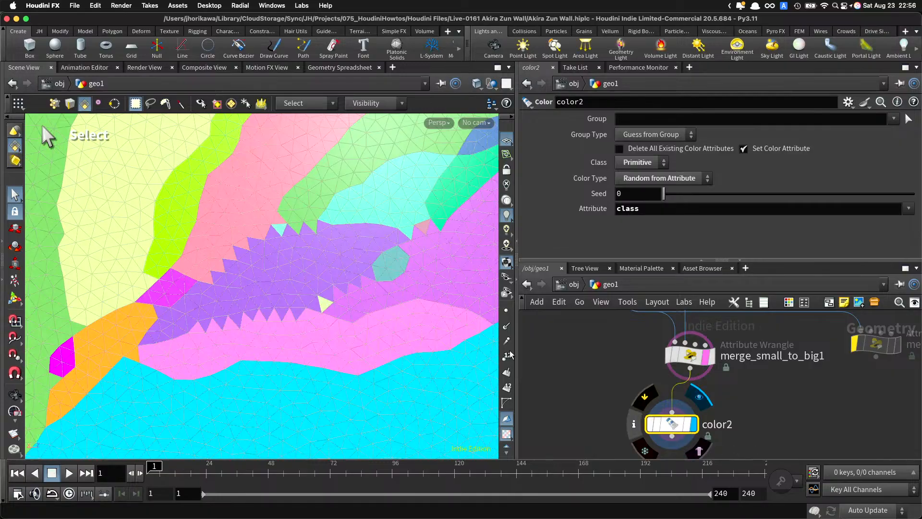
Step: Examine the recolored mesh close up and as a whole for small regions that are still unmerged
key("Escape")
left_click_drag(430, 327, 367, 304)
scroll(367, 305, "up", 2)
key("s")
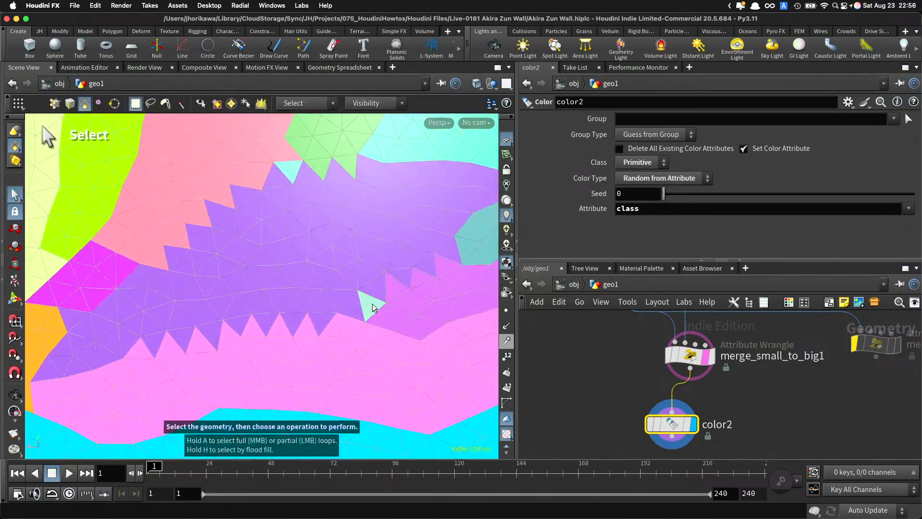
key("Escape")
scroll(336, 302, "down", 5)
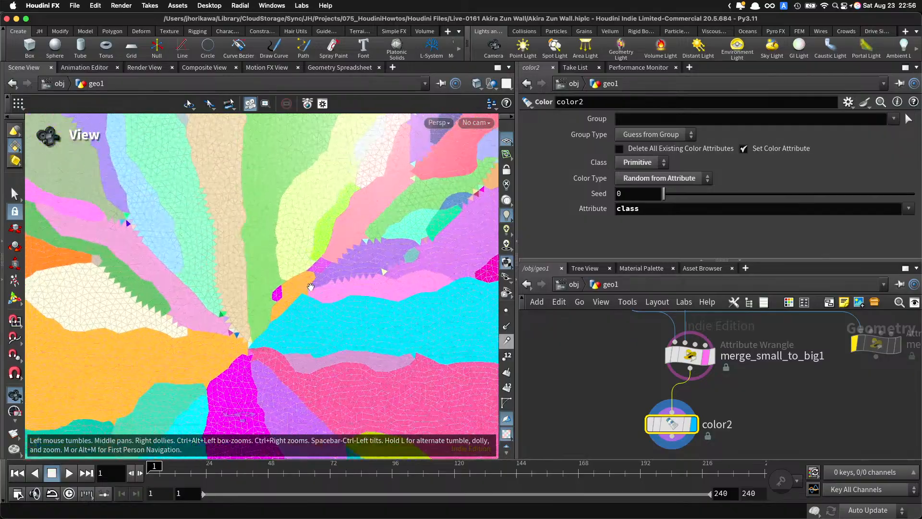
left_click_drag(298, 295, 237, 283)
key("s")
scroll(575, 362, "down", 3)
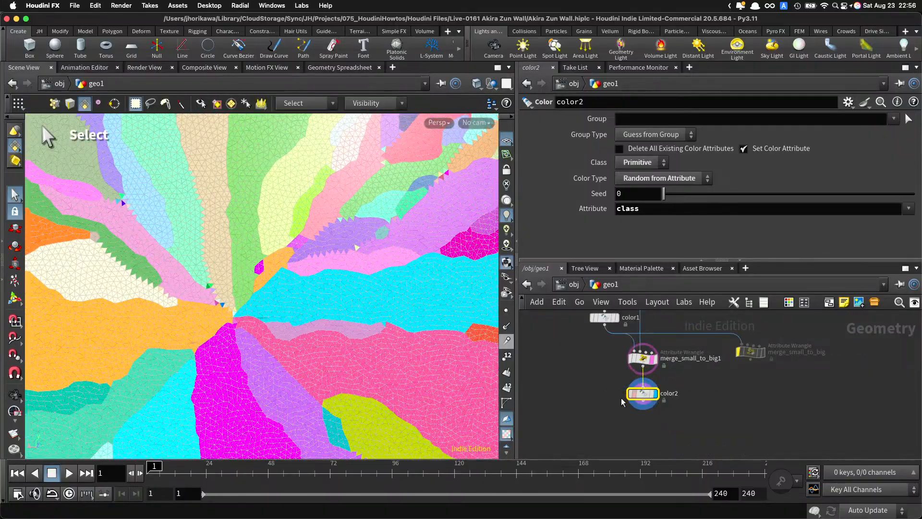
Step: Add a For-Each Number loop to the network beside the merge_small_to_big1 and color2 nodes
key("Tab")
type("foreach")
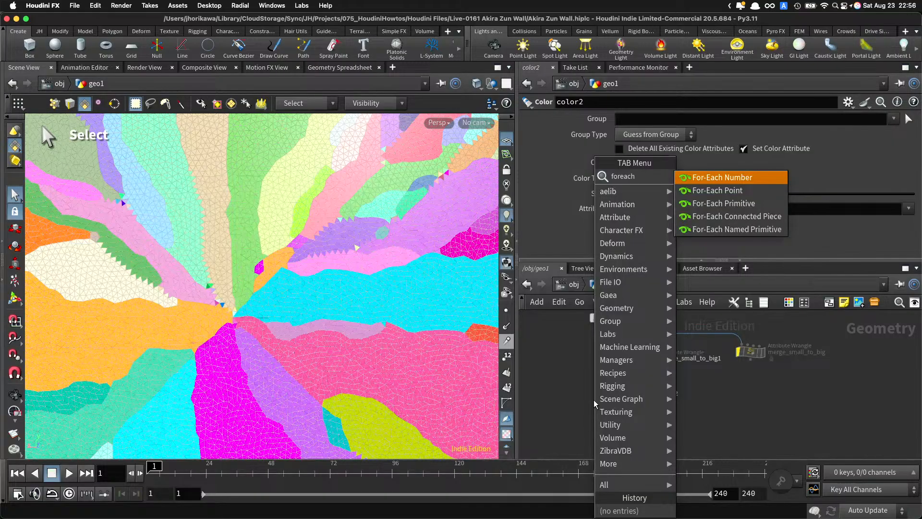
key("Return")
left_click(593, 400)
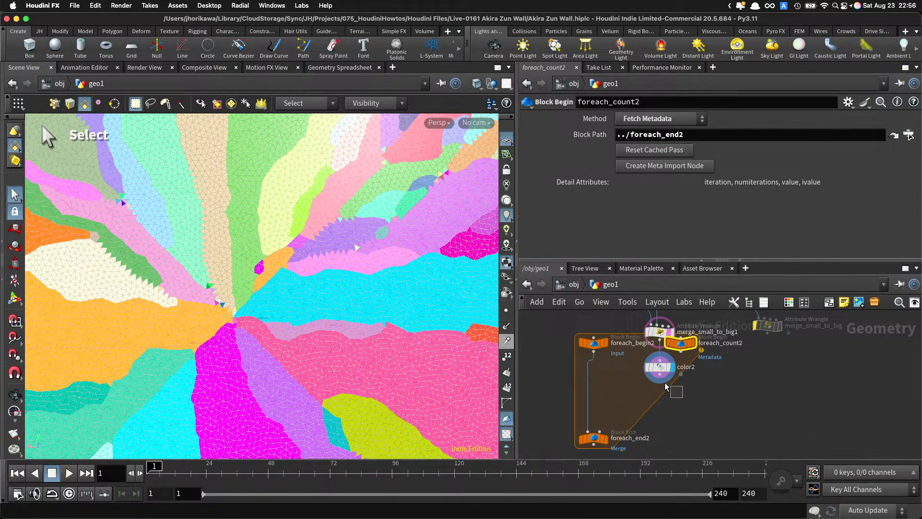
Step: Move merge_small_to_big1 and color2 into the loop block, wired between foreach_begin2 and foreach_end2
left_click_drag(652, 391, 642, 361)
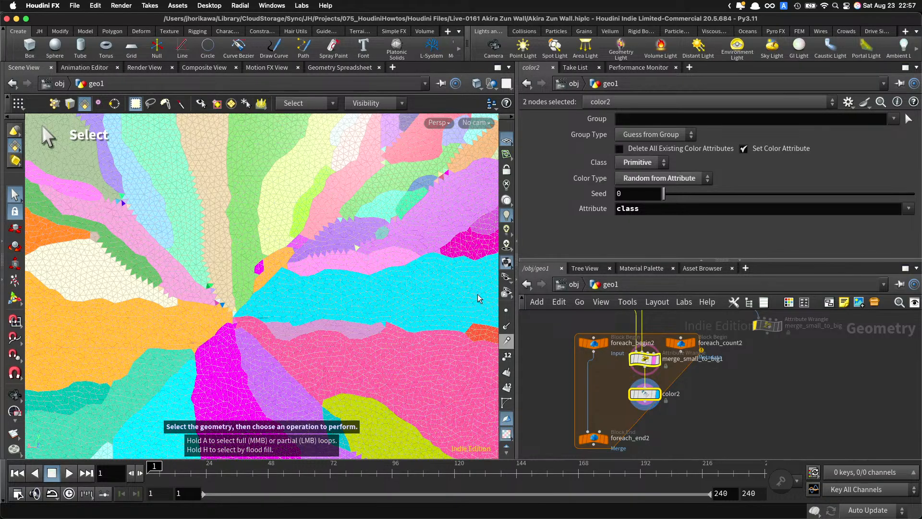
left_click_drag(638, 359, 622, 371)
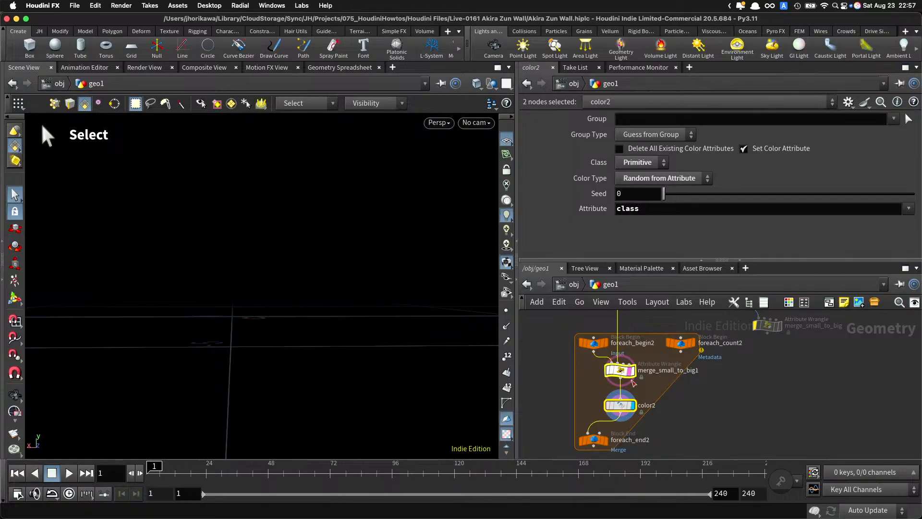
left_click(665, 393)
Step: Set the gather method of foreach_end2 to Feedback Each Iteration
left_click(594, 438)
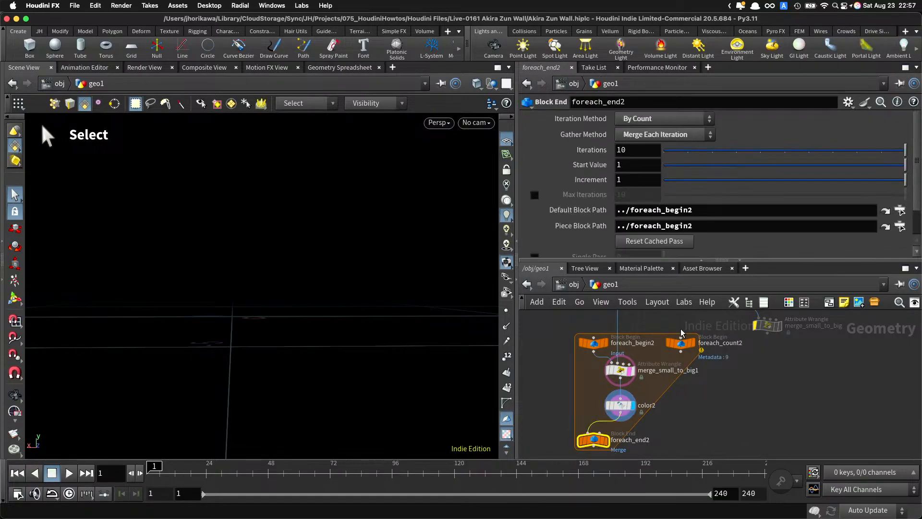
left_click(654, 135)
left_click(652, 148)
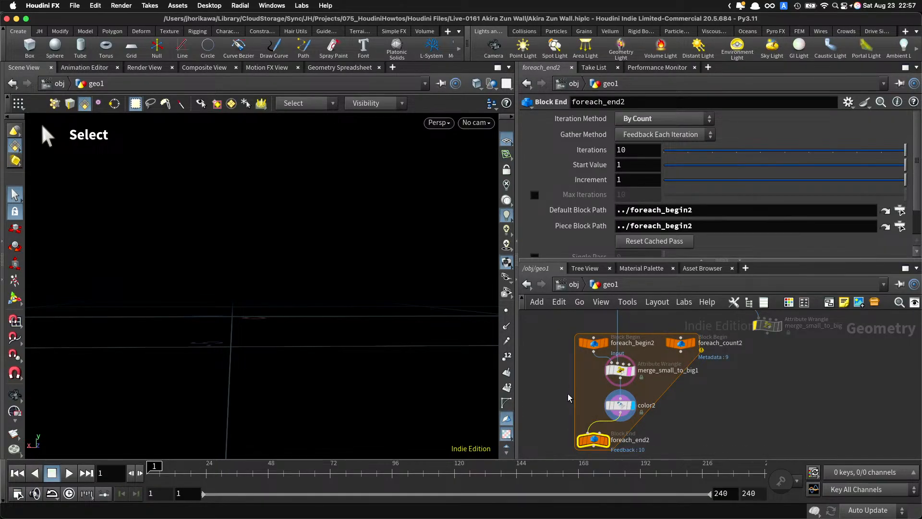
Step: Set the method of the foreach_begin2 block to Fetch Feedback
left_click(592, 341)
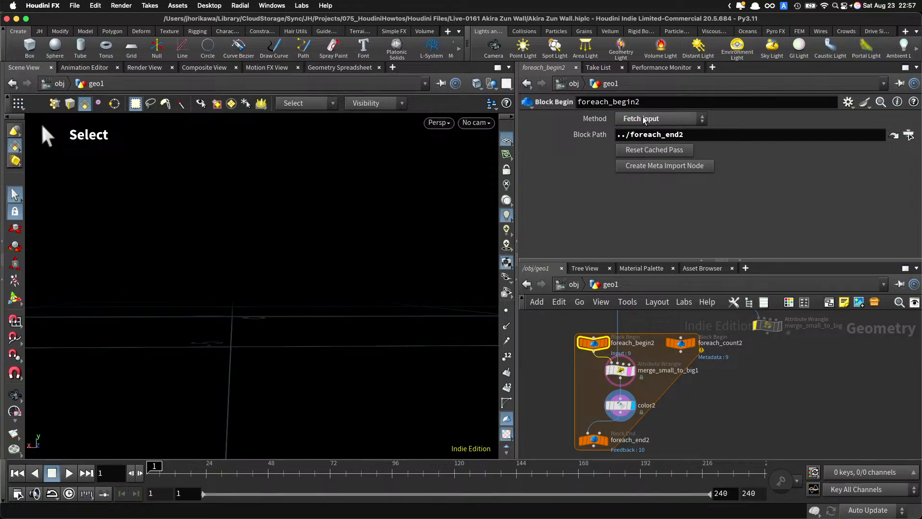
left_click(660, 119)
left_click(650, 132)
Step: Wire the output of color1 into foreach_begin2 and display the result of foreach_end2
middle_click_drag(686, 409, 698, 484)
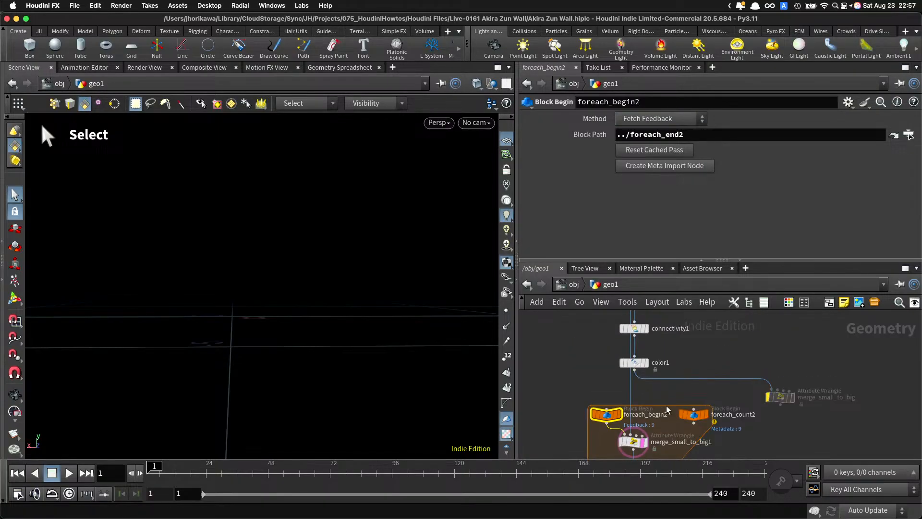
left_click(635, 370)
left_click_drag(610, 411, 608, 409)
middle_click_drag(657, 441, 663, 363)
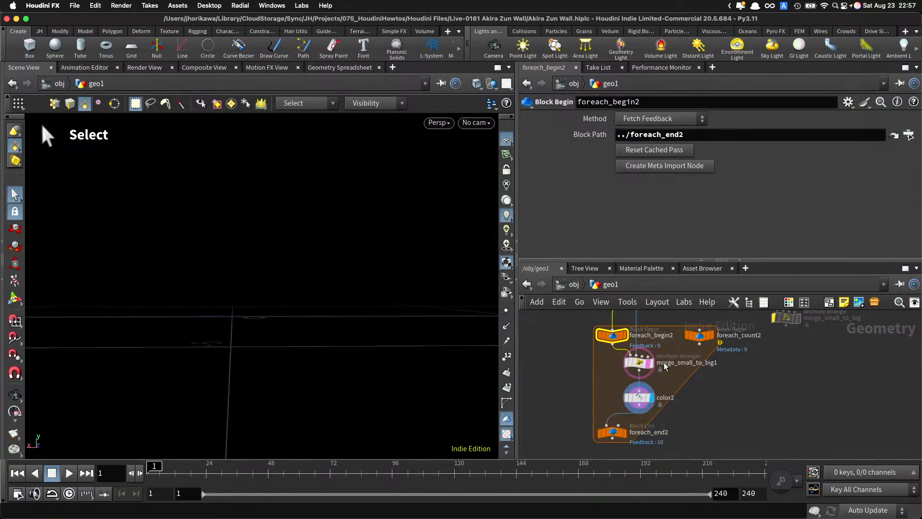
scroll(625, 429, "up", 2)
left_click(624, 432)
left_click(609, 435)
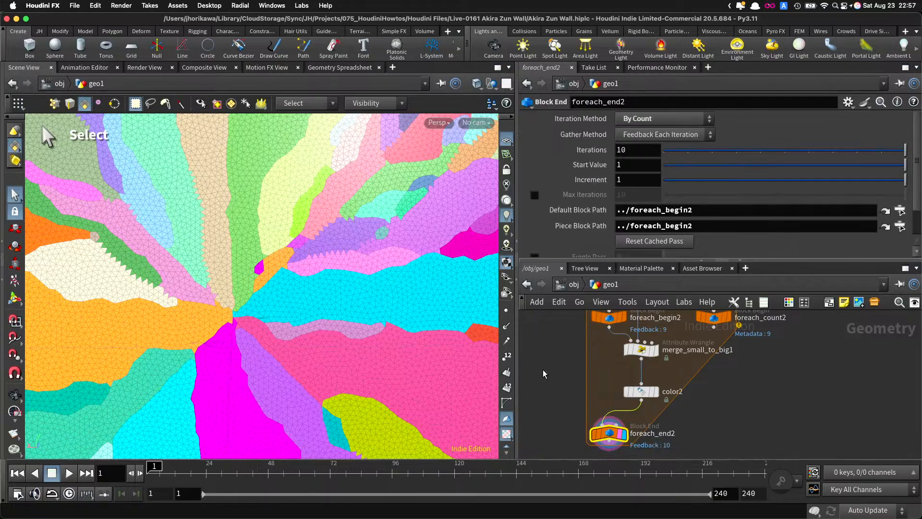
Step: Examine the looped merge result close up and as a whole for remaining small regions and jagged region borders
key("Escape")
scroll(361, 258, "up", 10)
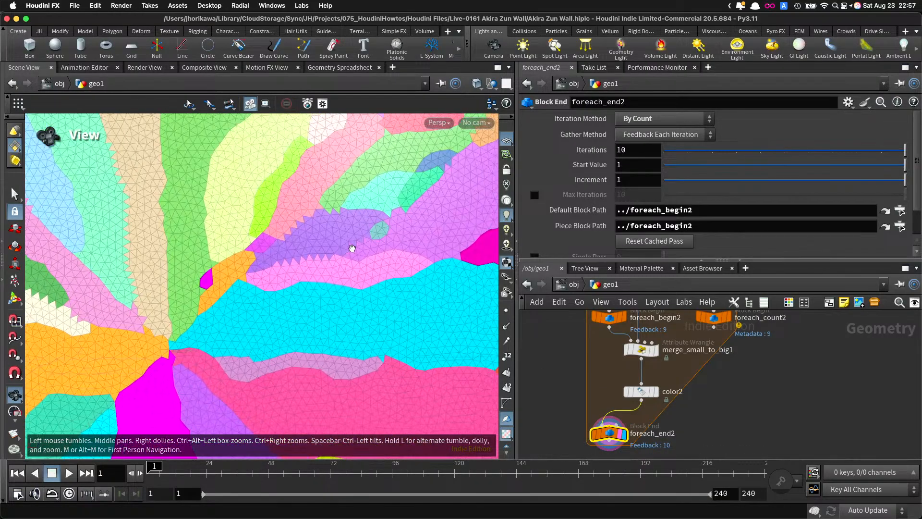
scroll(386, 256, "down", 8)
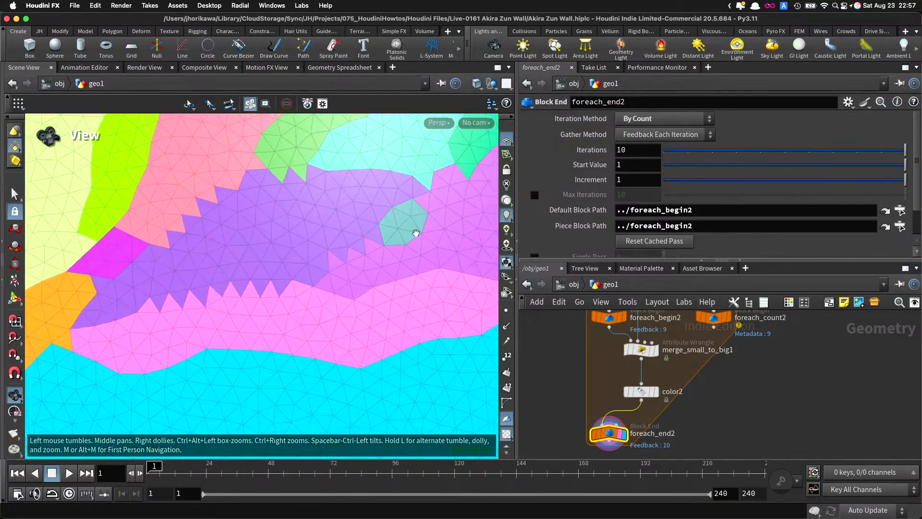
key("s")
left_click_drag(677, 150, 911, 154)
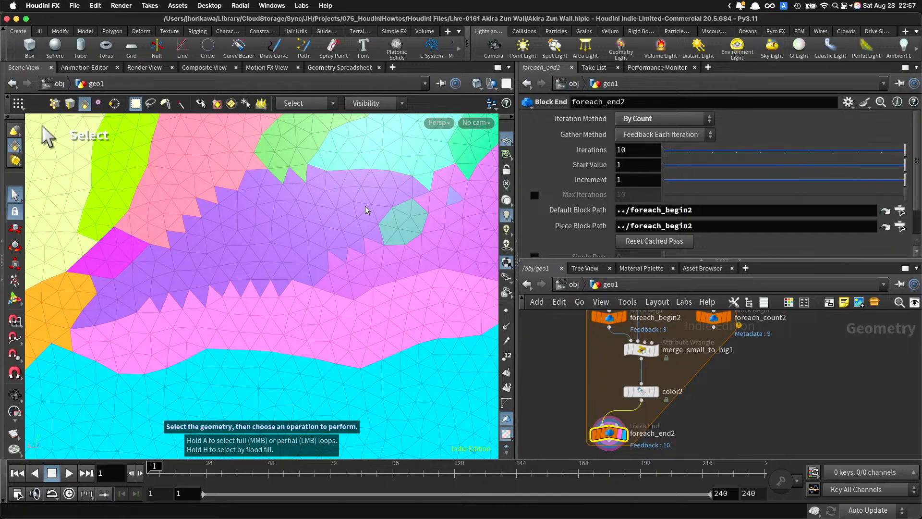
right_click_drag(365, 210, 200, 236, "alt")
right_click_drag(338, 239, 207, 271, "alt")
middle_click_drag(245, 267, 239, 298, "alt")
right_click_drag(207, 269, 327, 262, "alt")
middle_click_drag(204, 210, 235, 256, "alt")
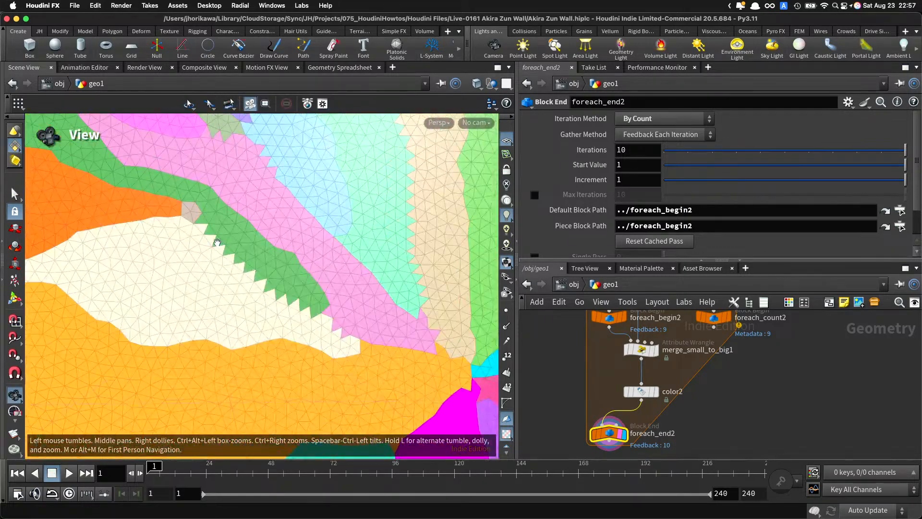
key("s")
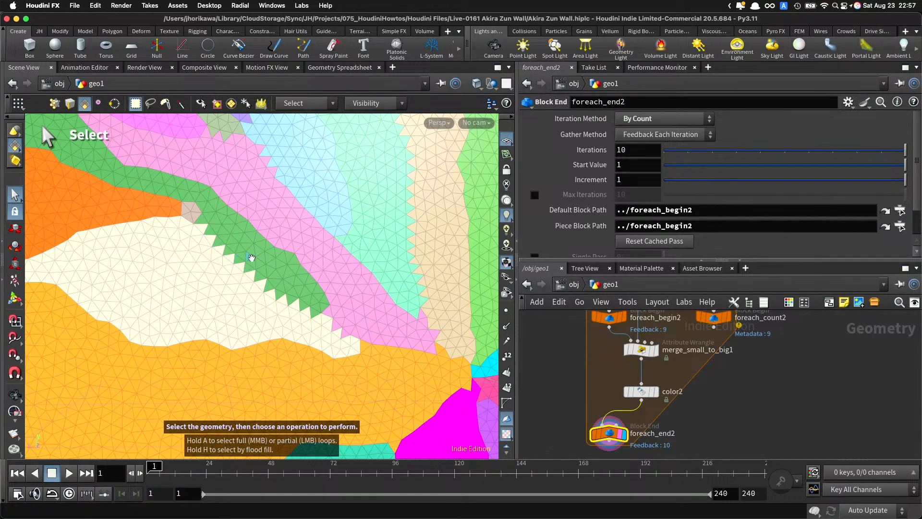
key("Escape")
scroll(242, 280, "down", 10)
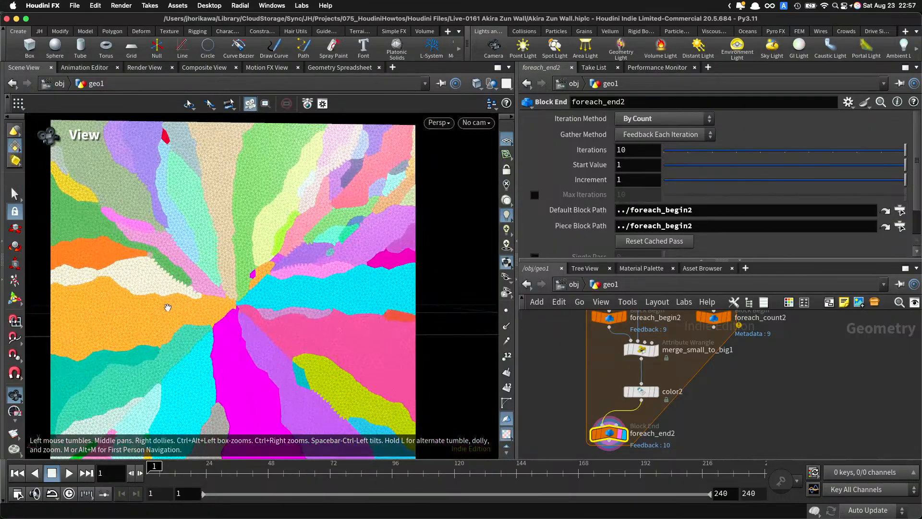
middle_click_drag(181, 315, 231, 328)
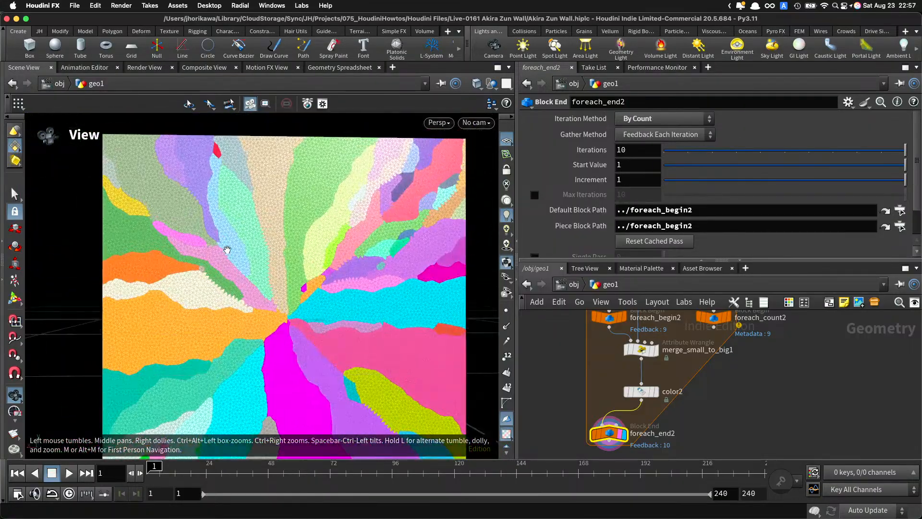
middle_click_drag(227, 250, 227, 297)
right_click_drag(315, 323, 373, 309)
middle_click_drag(338, 300, 293, 257)
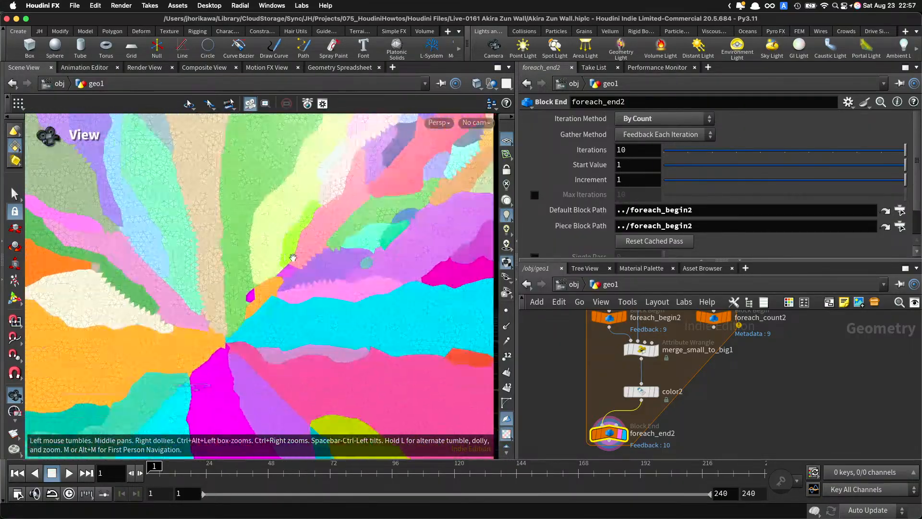
scroll(293, 258, "down", 6)
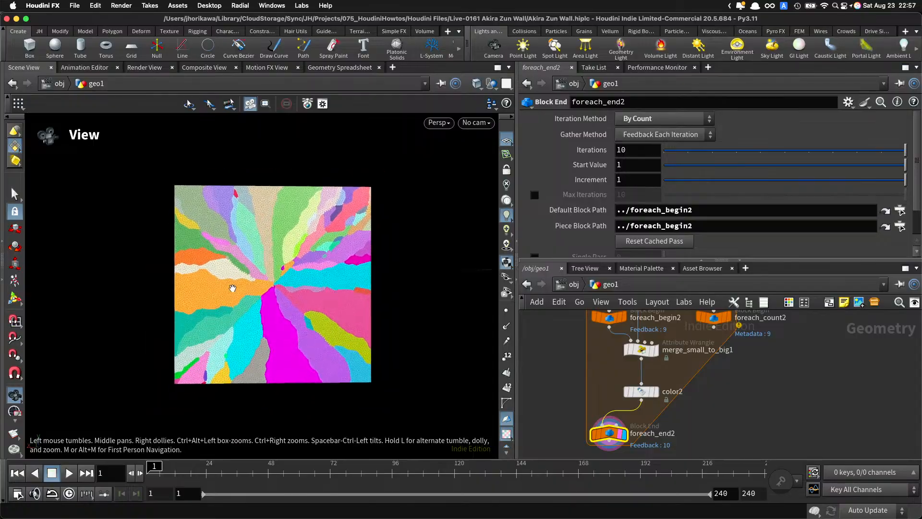
scroll(279, 280, "up", 8)
key("s")
Step: Move foreach_end2 closer beneath color2, frame the whole mesh in the viewport and save the scene file
scroll(643, 417, "down", 2)
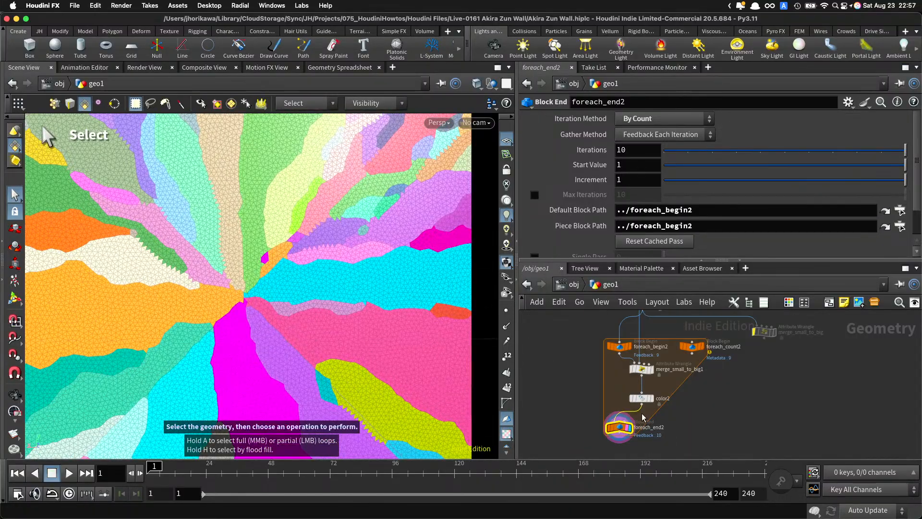
scroll(643, 417, "up", 2)
left_click_drag(606, 429, 637, 427)
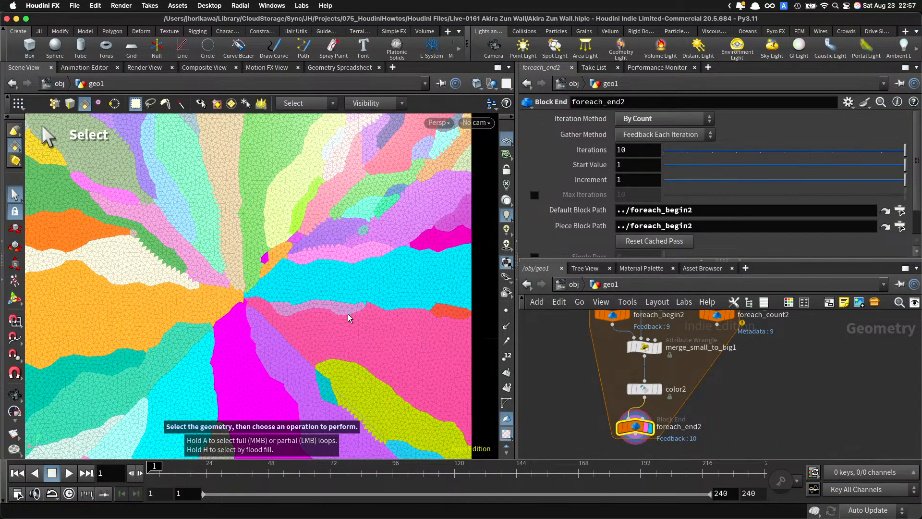
key("space")
right_click_drag(351, 317, 289, 309)
middle_click_drag(297, 306, 321, 272)
key("super+s")
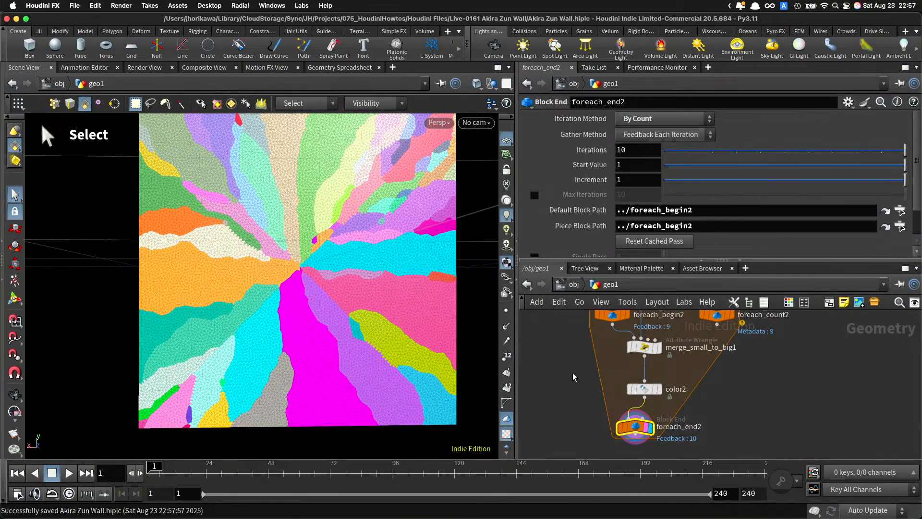
Step: Delete the unused merge_small_to_big wrangle branching off color1
scroll(572, 376, "down", 3)
scroll(659, 343, "up", 2)
scroll(660, 347, "down", 3)
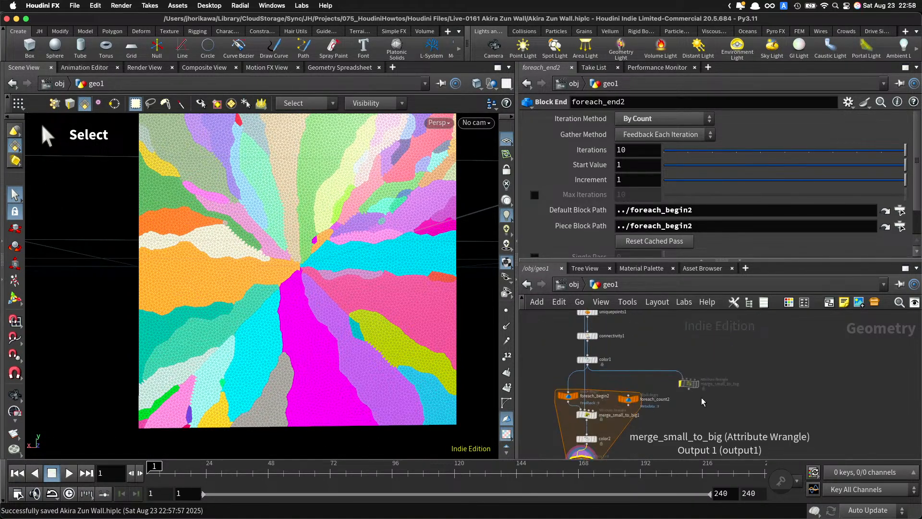
left_click(687, 382)
key("Delete")
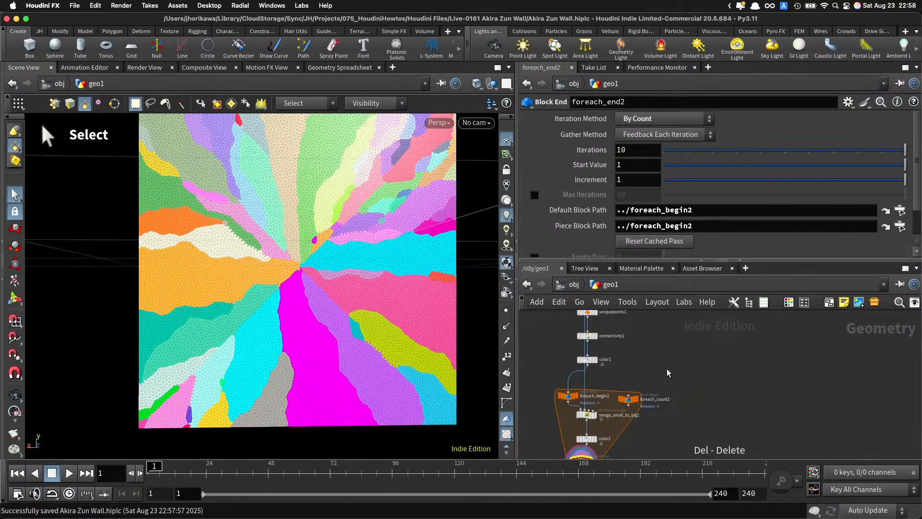
Step: Move the complete second for-each loop block aside from the color1 column in the network
scroll(667, 368, "down", 3)
left_click_drag(658, 444, 654, 383)
scroll(601, 382, "up", 2)
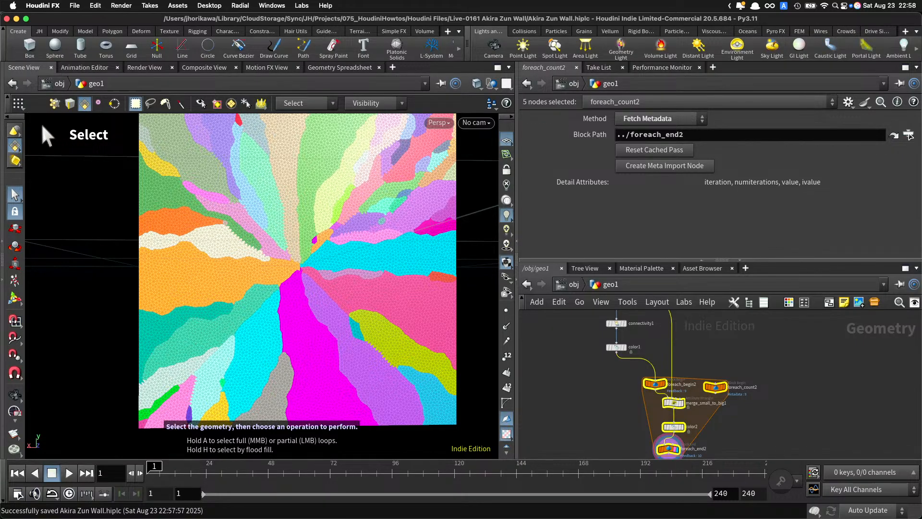
Step: Switch to Chrome to study the circular cracked-wall reference image, and return to Houdini
key("ctrl+Up")
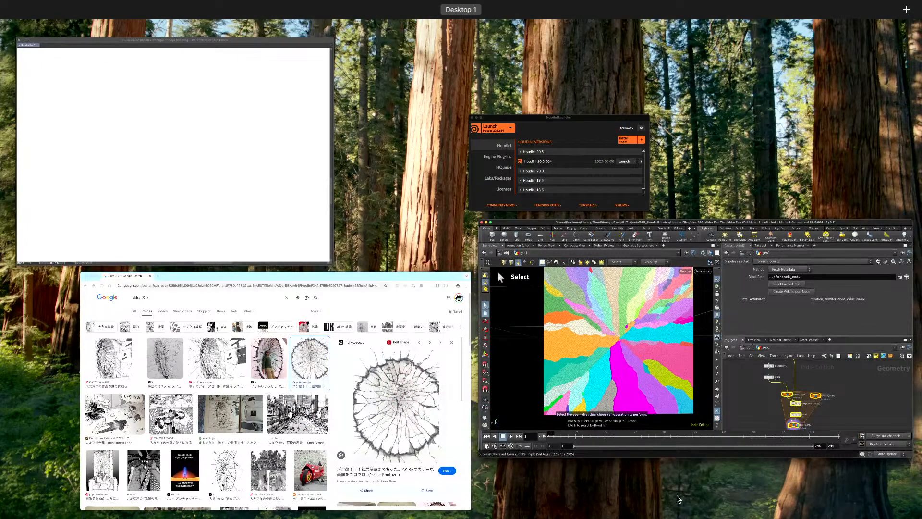
left_click(387, 402)
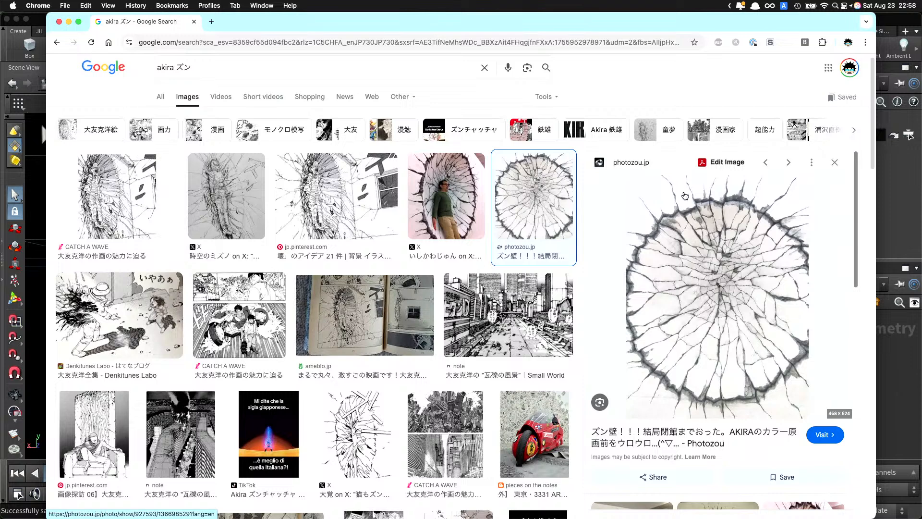
left_click(894, 354)
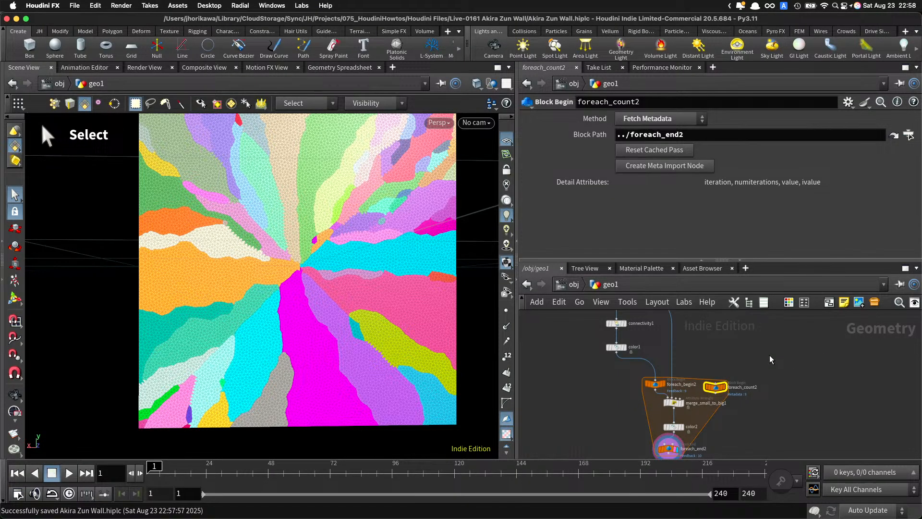
Step: Line up foreach_end2 under color2 in the moved loop block and save the scene
scroll(734, 387, "down", 2)
middle_click_drag(742, 388, 744, 362)
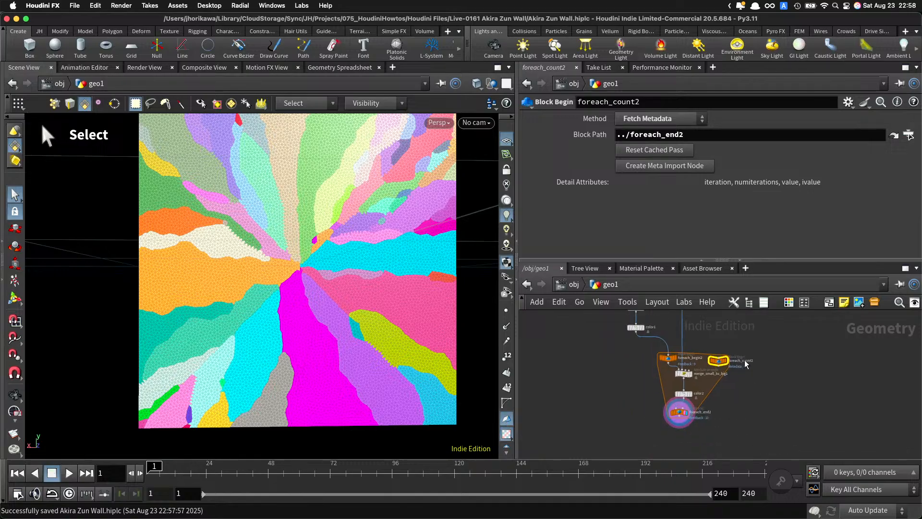
scroll(690, 410, "up", 3)
left_click_drag(672, 417, 684, 417)
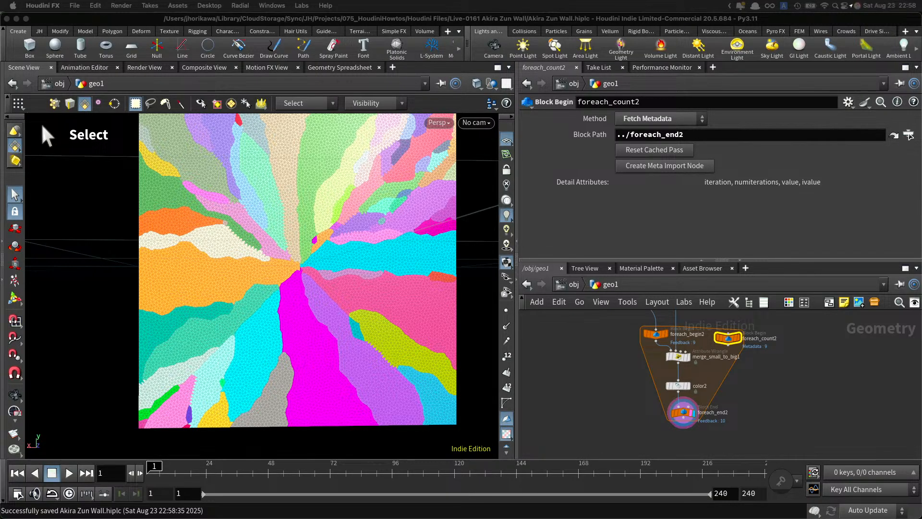
Step: Add a polygon Circle node beside the second loop block and display it
scroll(672, 433, "down", 3)
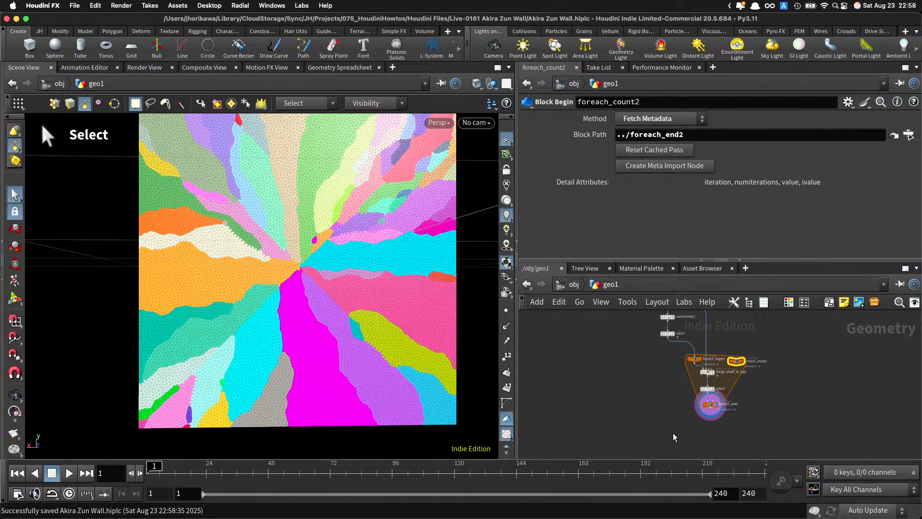
key("Tab")
type("cir")
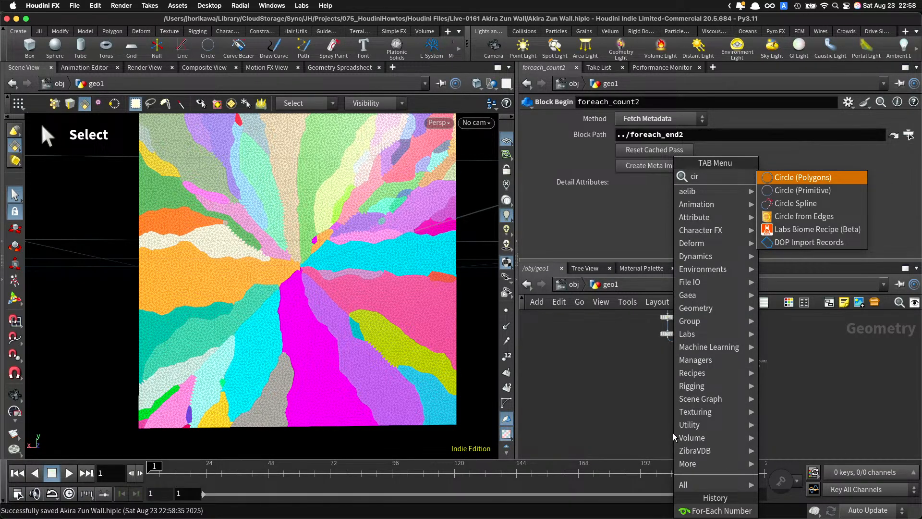
key("Return")
left_click(673, 434)
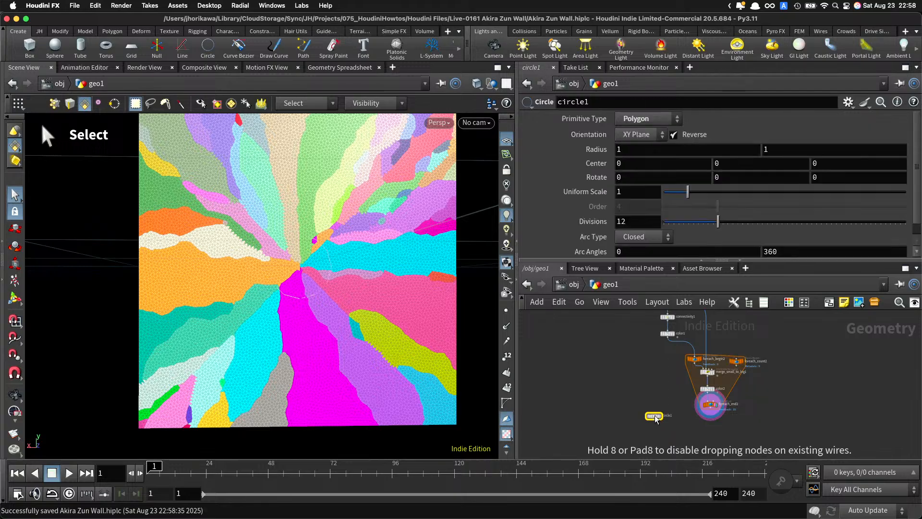
scroll(667, 425, "up", 3)
left_click(665, 418)
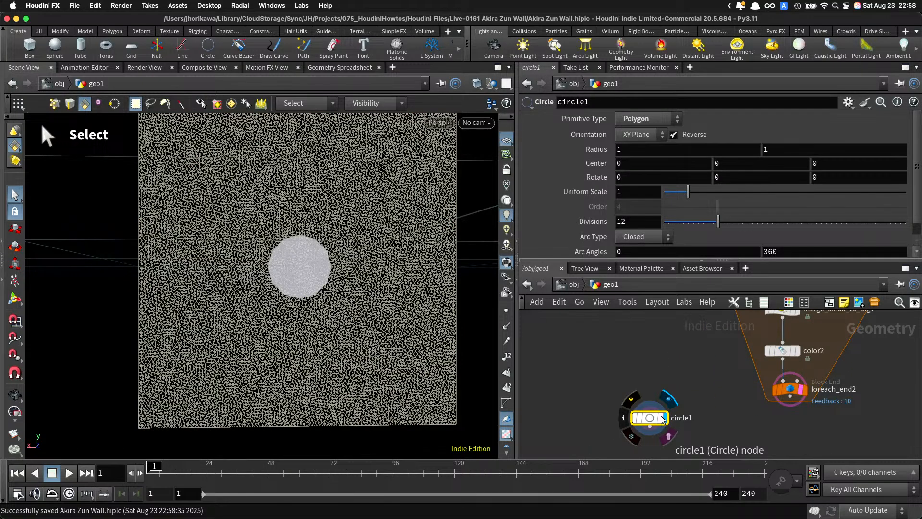
Step: Give circle1 100 divisions, an Open Arc type and a uniform scale of 3.16
left_click_drag(718, 221, 907, 221)
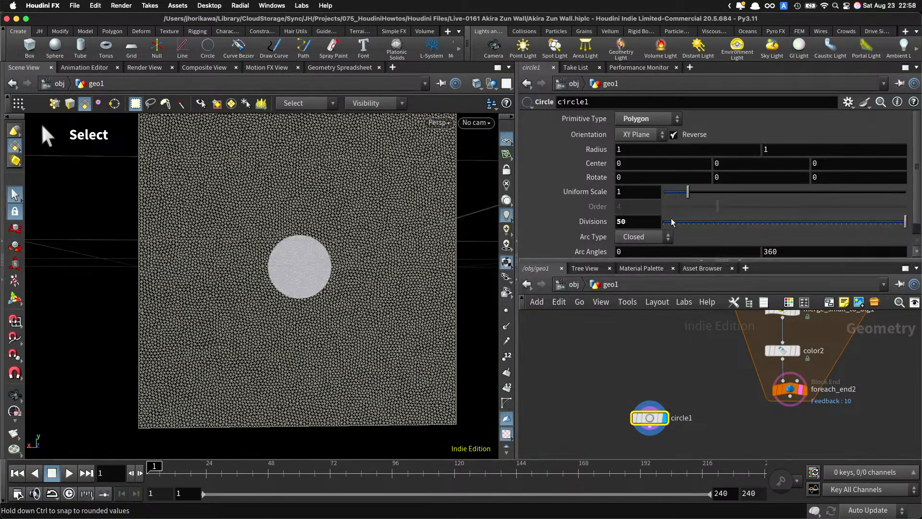
mouse_move(583, 221)
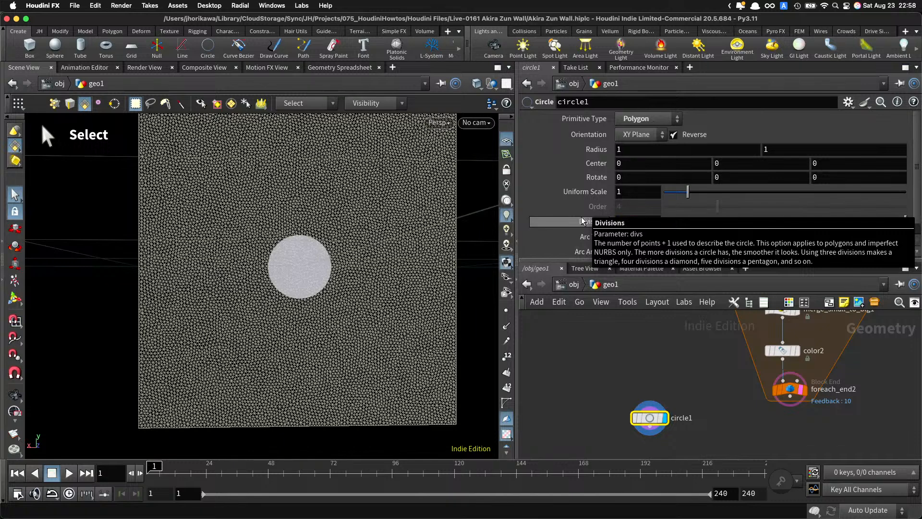
left_click(643, 236)
left_click(643, 261)
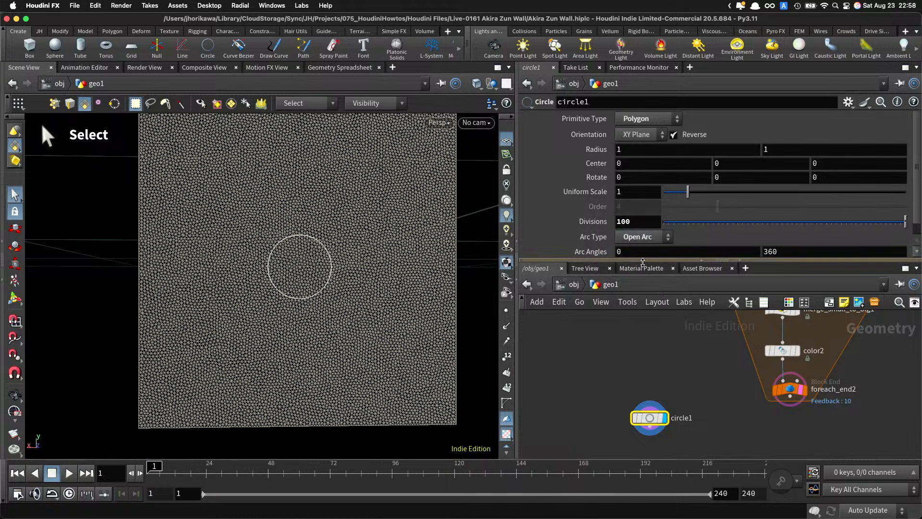
left_click_drag(688, 192, 740, 192)
Step: Select the CONTROLLER null and move it down the network, closer to the second loop block
scroll(632, 376, "down", 3)
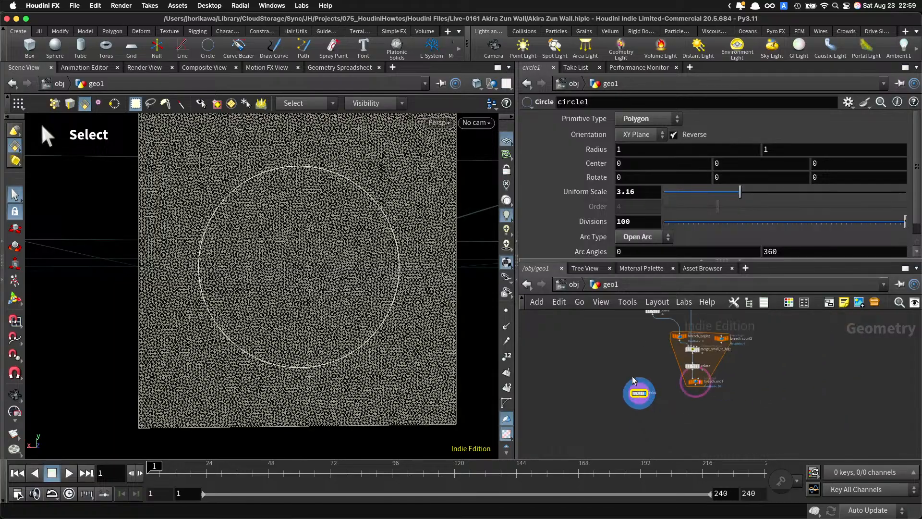
scroll(639, 394, "up", 8)
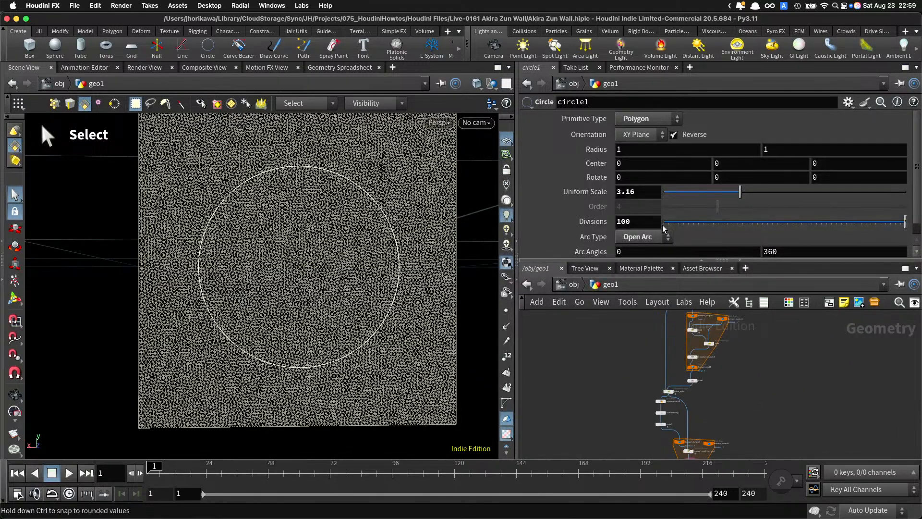
left_click(629, 191)
scroll(600, 361, "down", 3)
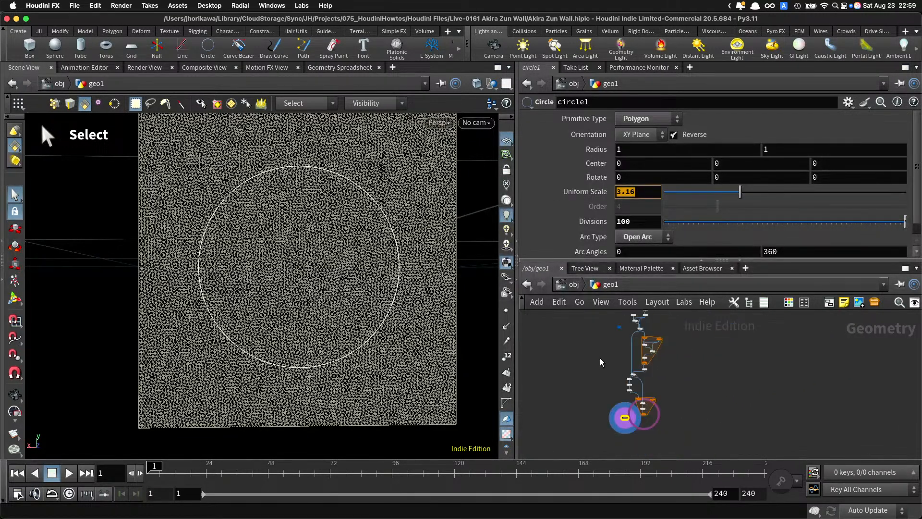
scroll(619, 350, "up", 3)
left_click(597, 320)
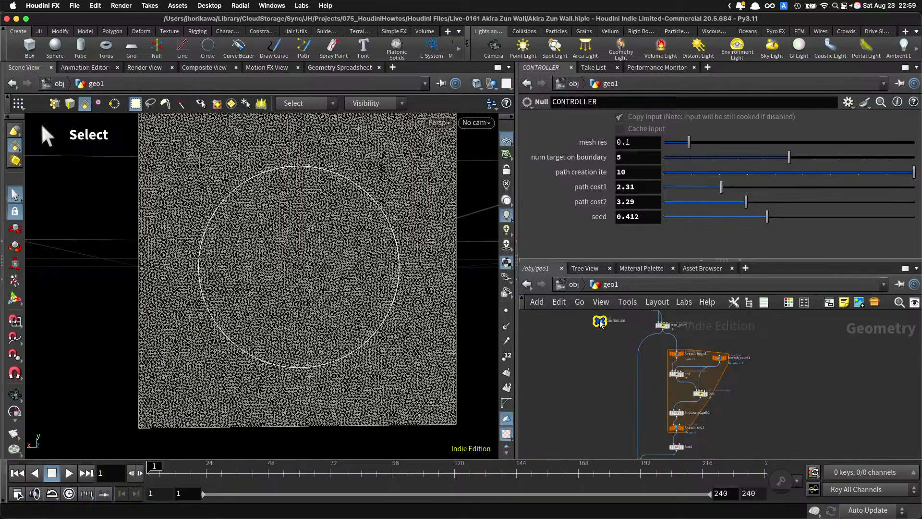
scroll(606, 338, "down", 4)
left_click_drag(600, 324, 580, 375)
scroll(581, 365, "up", 3)
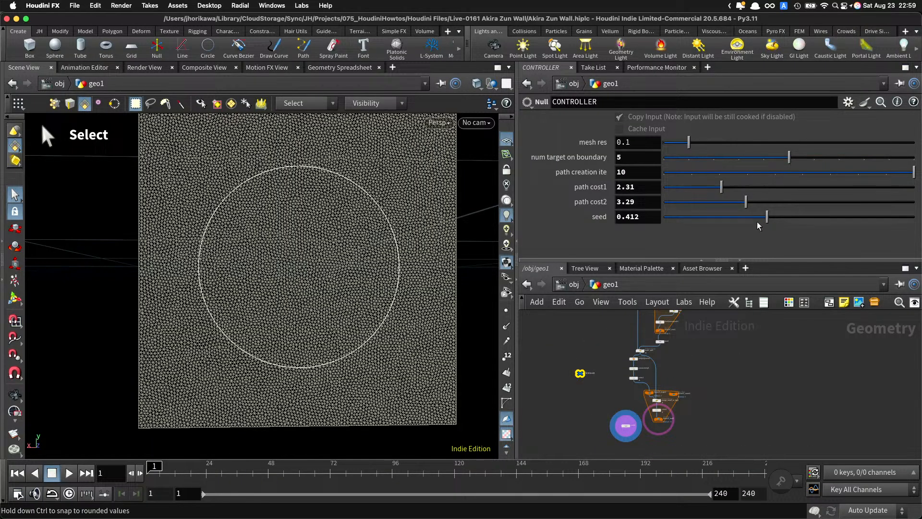
Step: Add circle1's Uniform Scale to CONTROLLER's parameter interface after seed, with the source parameter linked to the new one
left_click(848, 102)
left_click(768, 117)
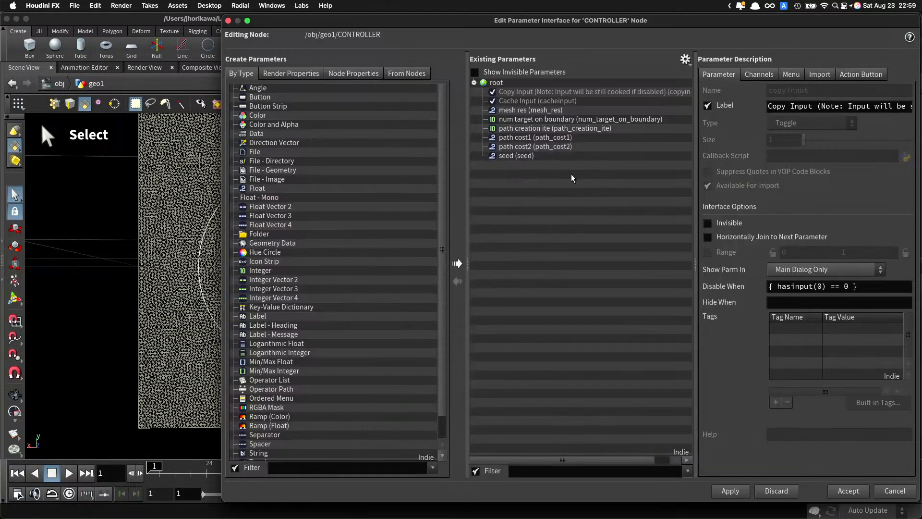
left_click_drag(723, 33, 365, 48)
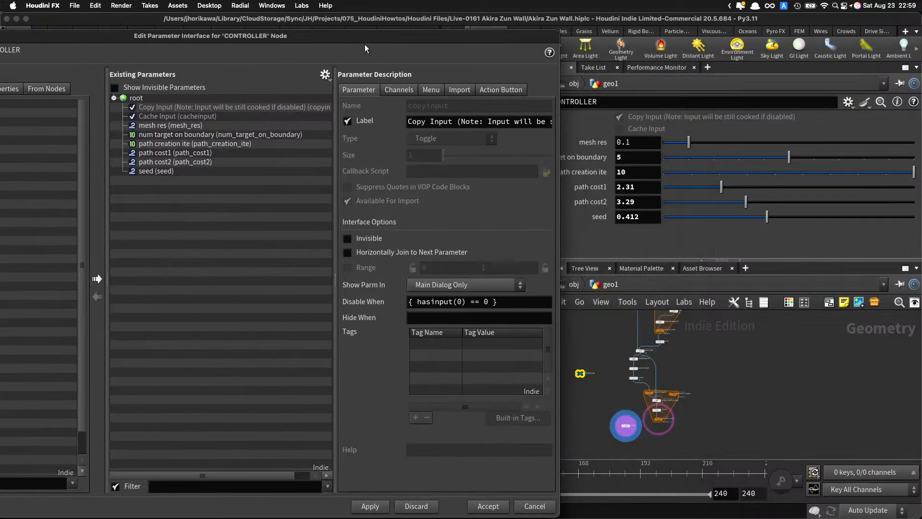
scroll(607, 417, "up", 5)
middle_click_drag(637, 440, 667, 404)
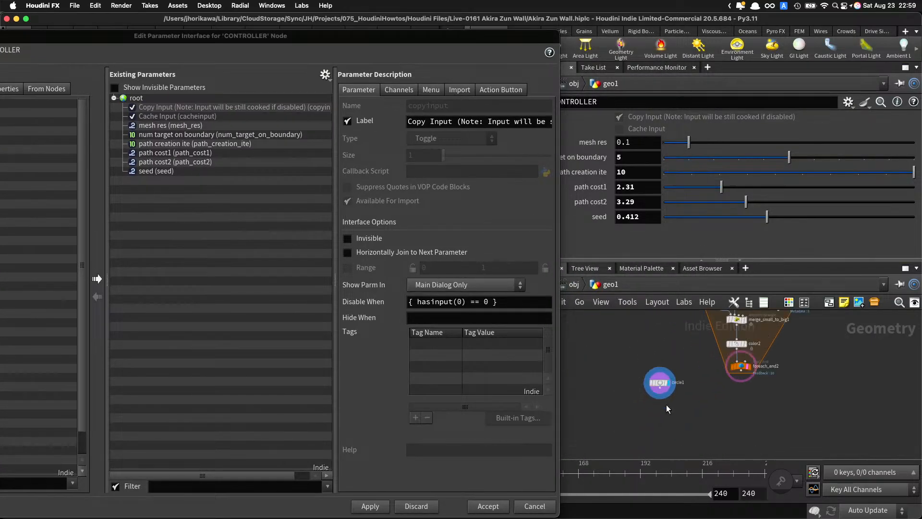
left_click(660, 382)
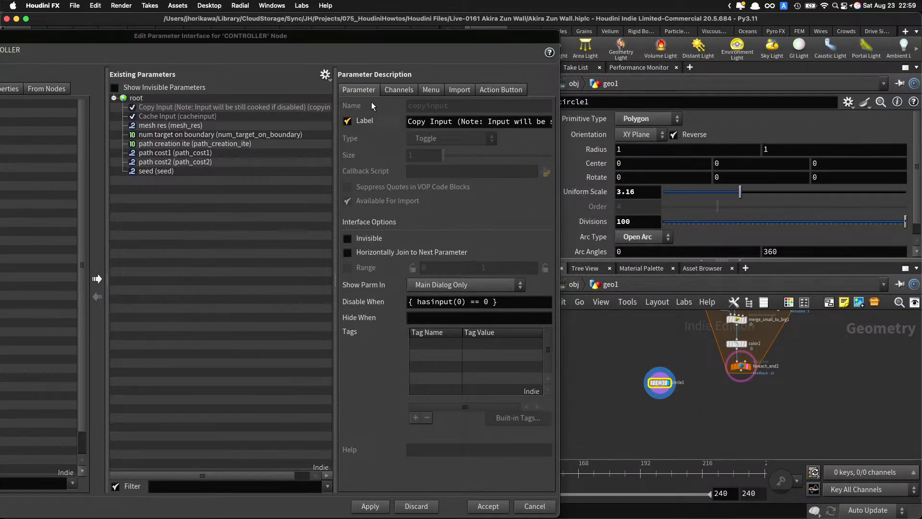
left_click(325, 75)
left_click(355, 162)
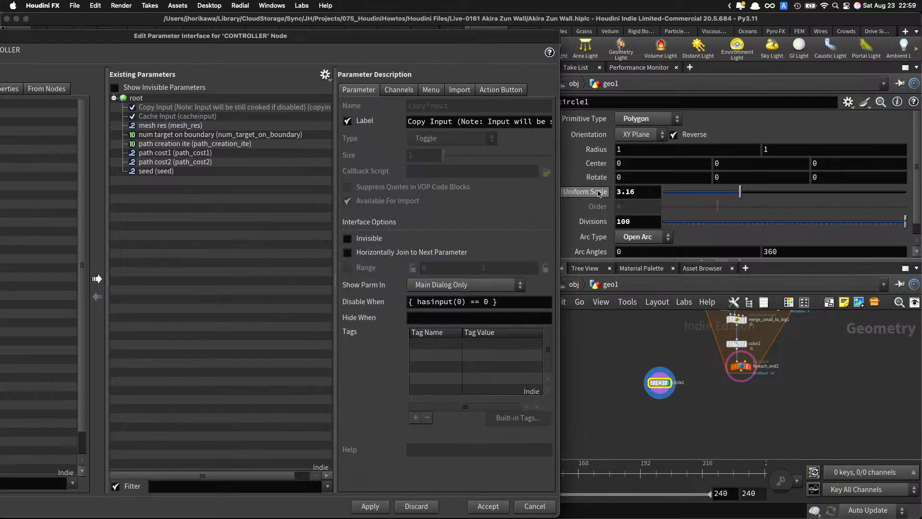
left_click_drag(165, 198, 166, 197)
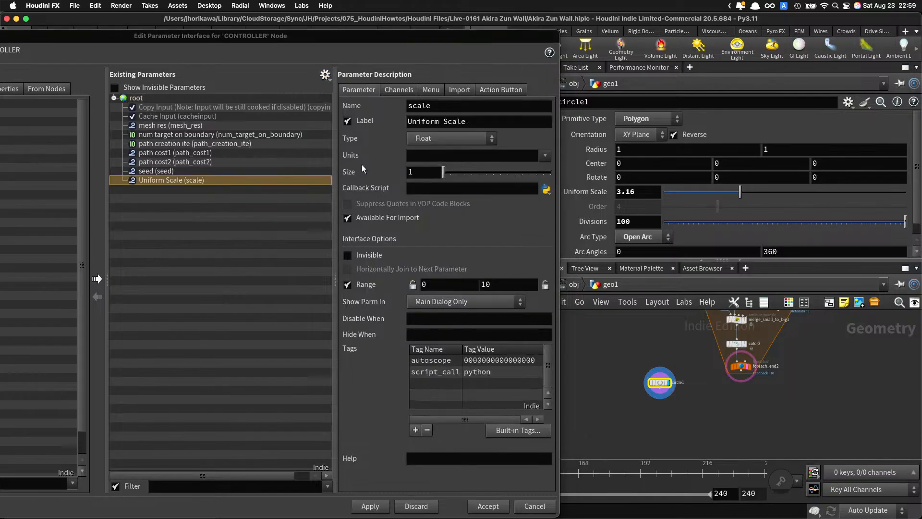
Step: Name the new CONTROLLER parameter crack_rad, label it "crack rad", and accept the interface changes
double_click(457, 105)
type("cra")
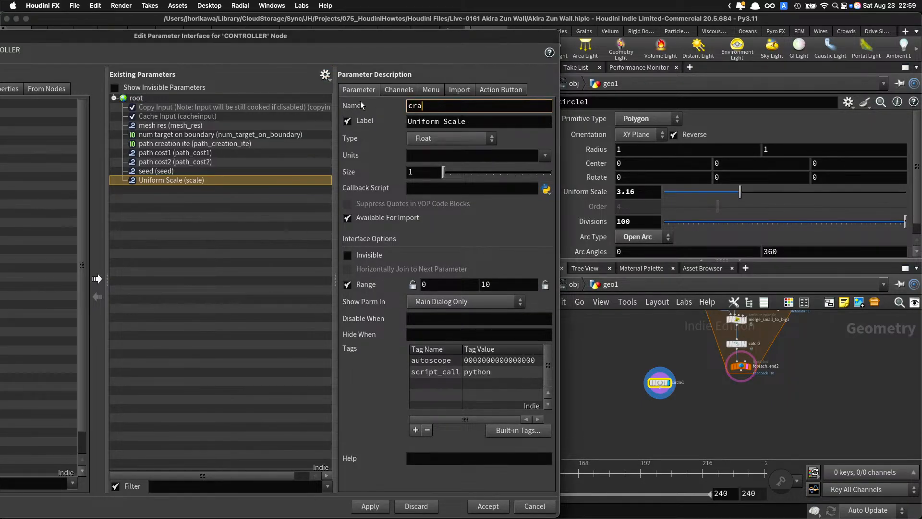
type("ck_rad")
key("Tab")
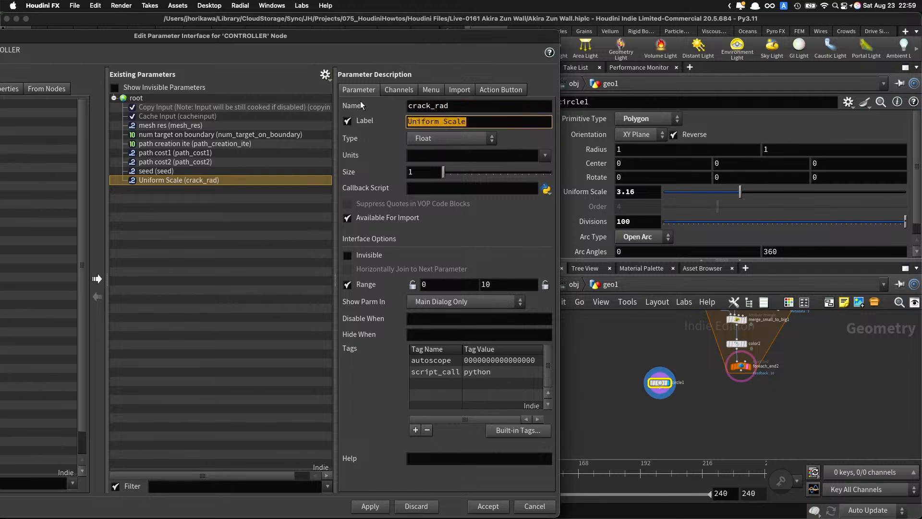
type("crack rad")
key("Return")
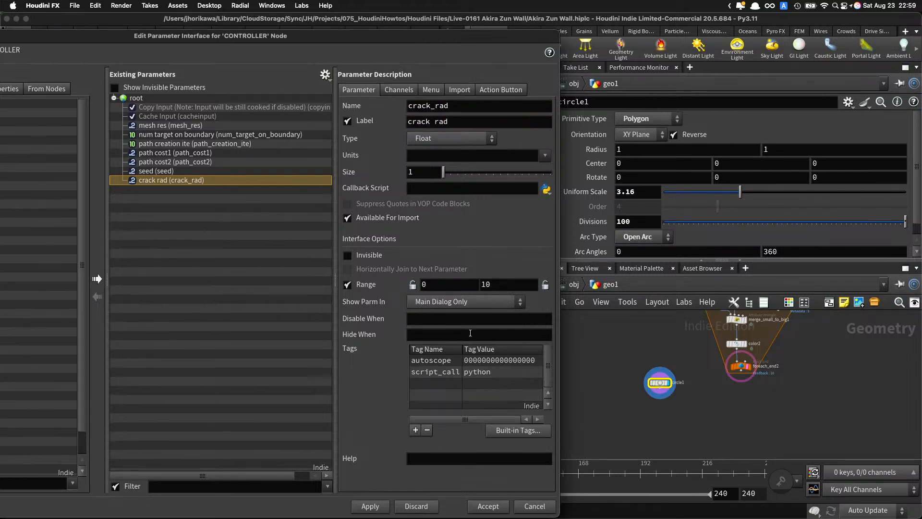
left_click(369, 506)
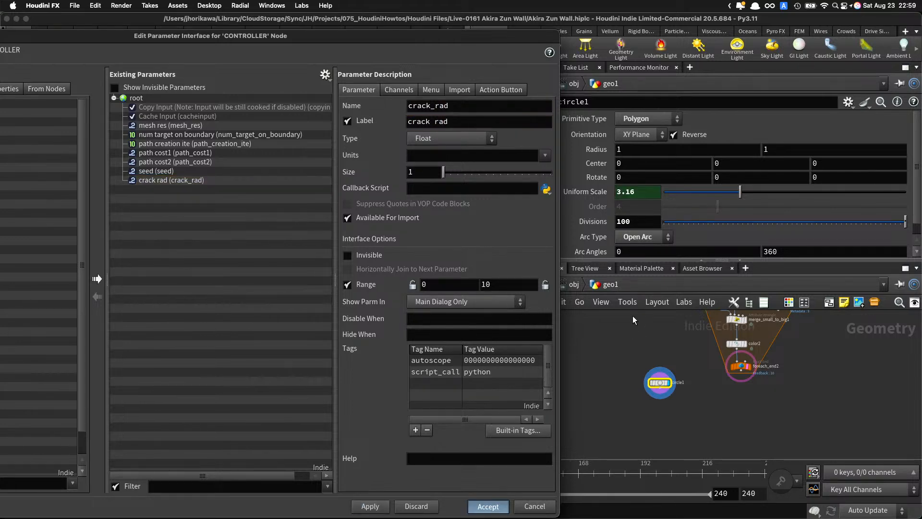
left_click(488, 506)
Step: Examine circle1's outline up close against the wireframe triangle mesh
scroll(654, 357, "down", 2)
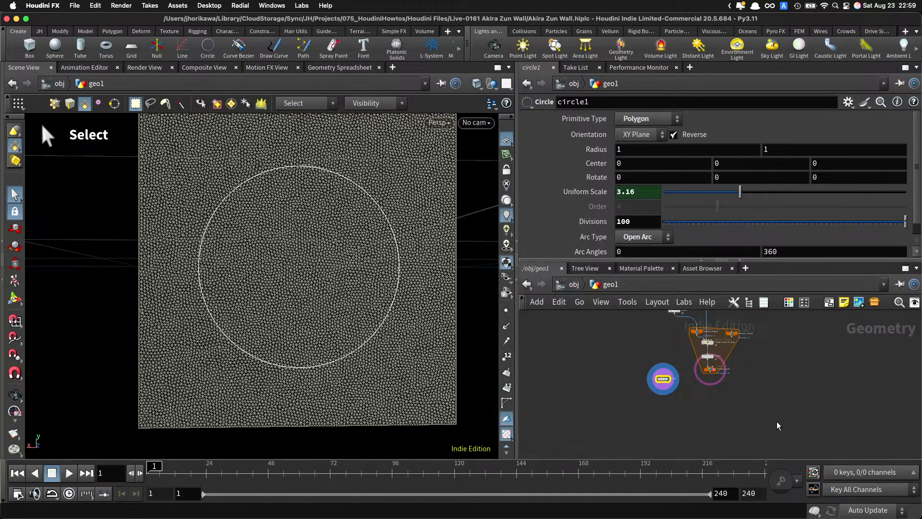
scroll(687, 364, "up", 4)
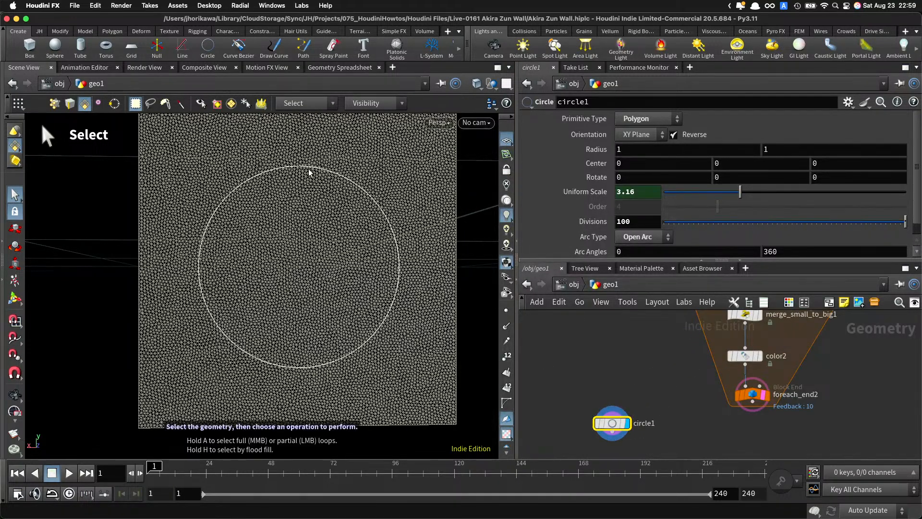
key("Escape")
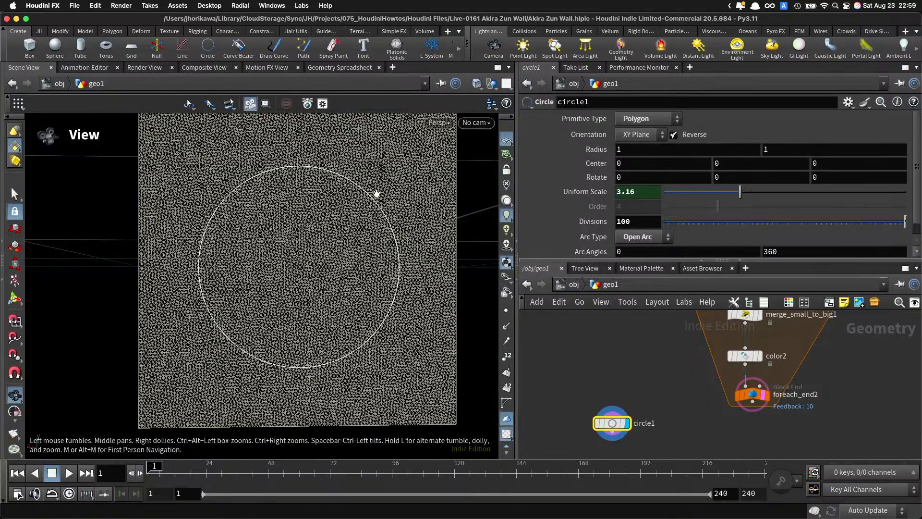
scroll(377, 194, "up", 3)
left_click_drag(336, 179, 350, 175)
key("s")
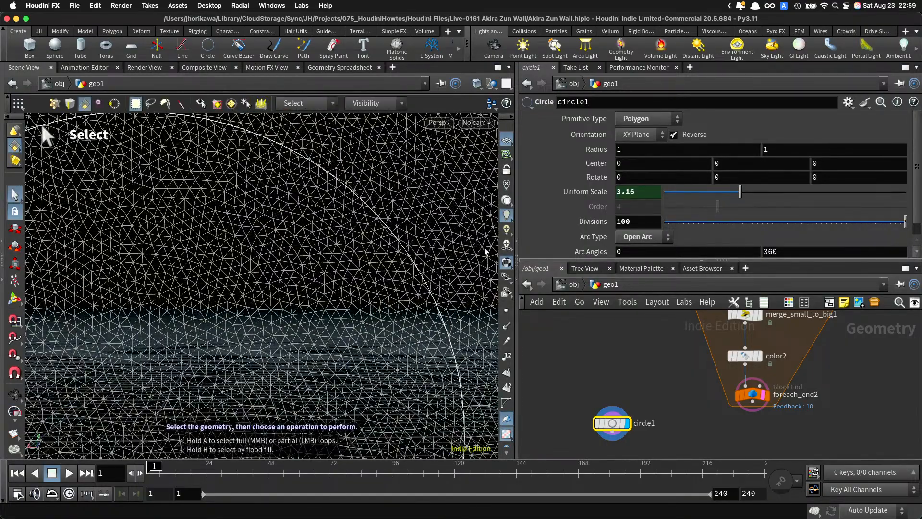
Step: Display foreach_end2 and examine the colored merged regions around the crack center
scroll(665, 382, "down", 4)
middle_click_drag(669, 399, 672, 361)
scroll(681, 427, "up", 2)
scroll(721, 391, "up", 3)
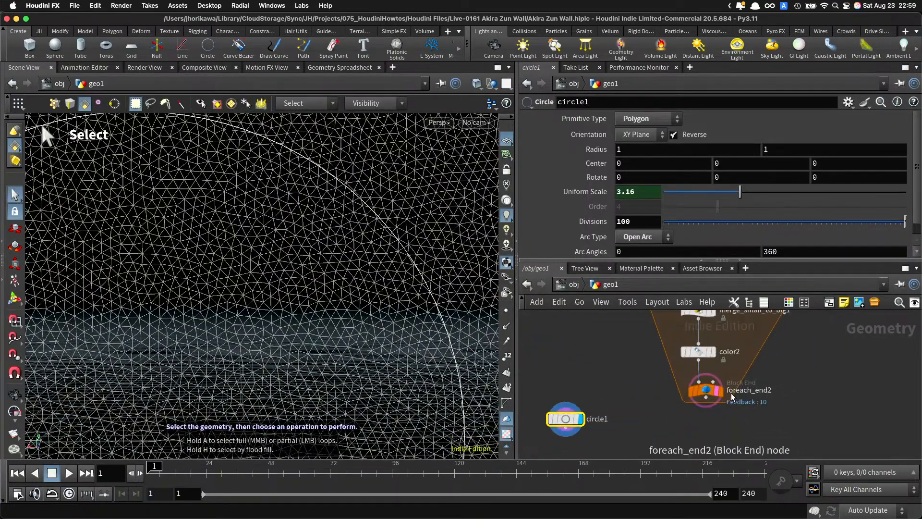
left_click(721, 390)
key("Escape")
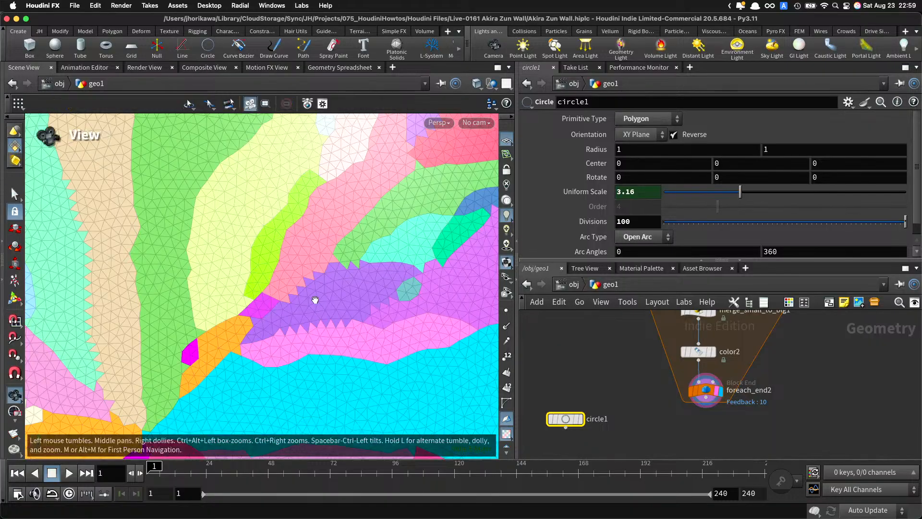
scroll(315, 300, "down", 4)
scroll(240, 284, "up", 2)
scroll(341, 253, "up", 3)
scroll(410, 234, "up", 2)
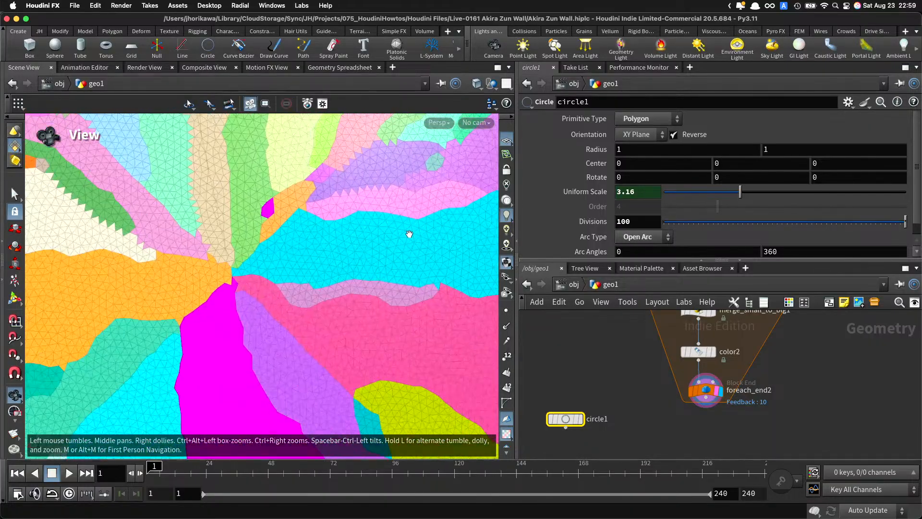
key("s")
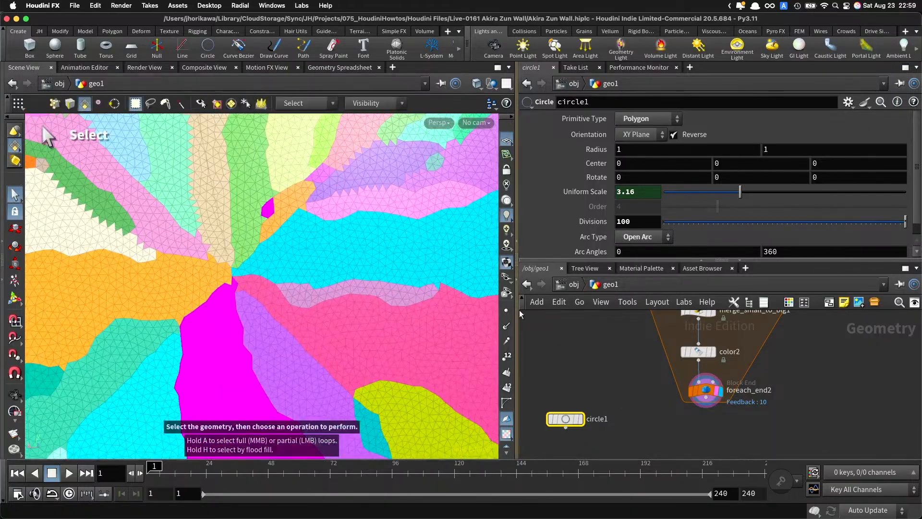
Step: Display circle1 on its own and inspect the full circle from an angle
left_click(579, 420)
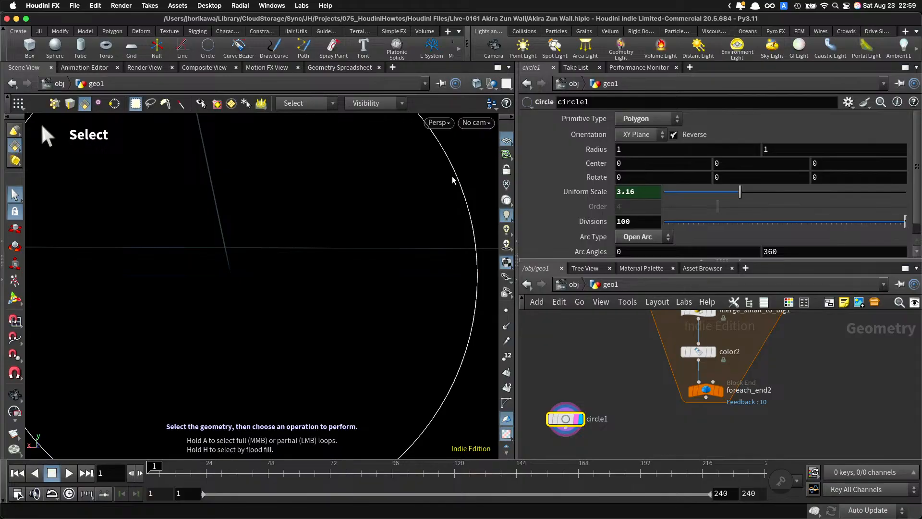
key("space")
right_click_drag(452, 180, 372, 195)
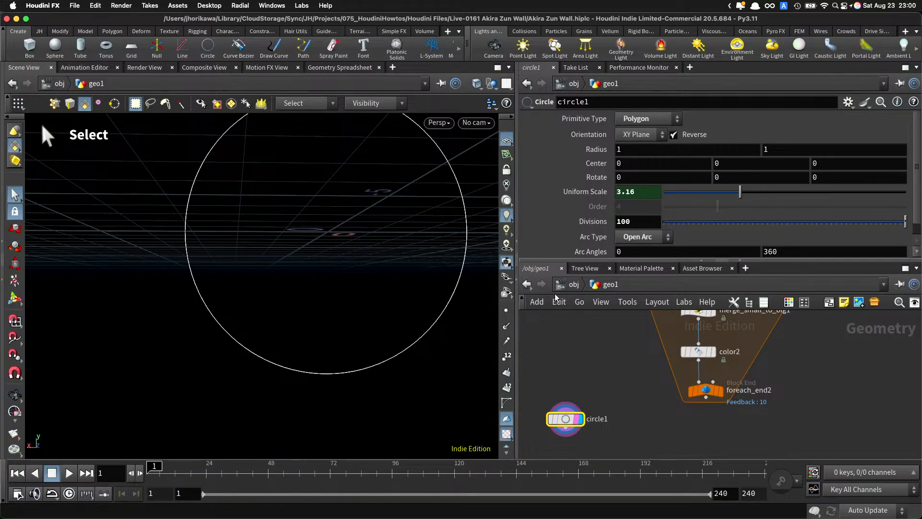
scroll(595, 347, "down", 3)
middle_click_drag(595, 347, 669, 371)
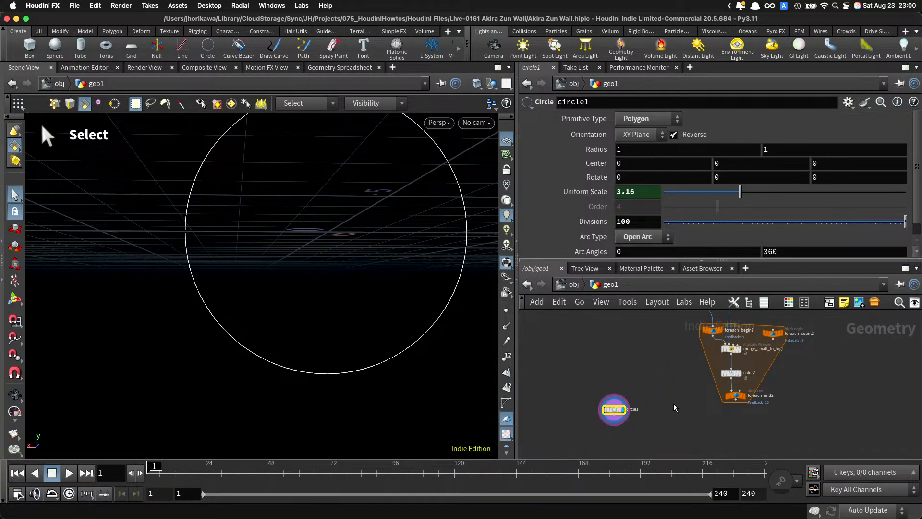
key("Tab")
type("foreach")
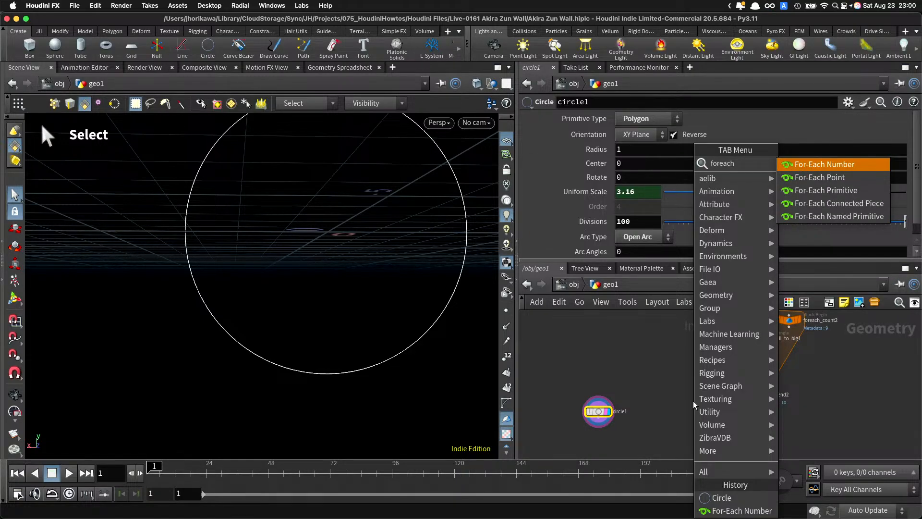
key("Escape")
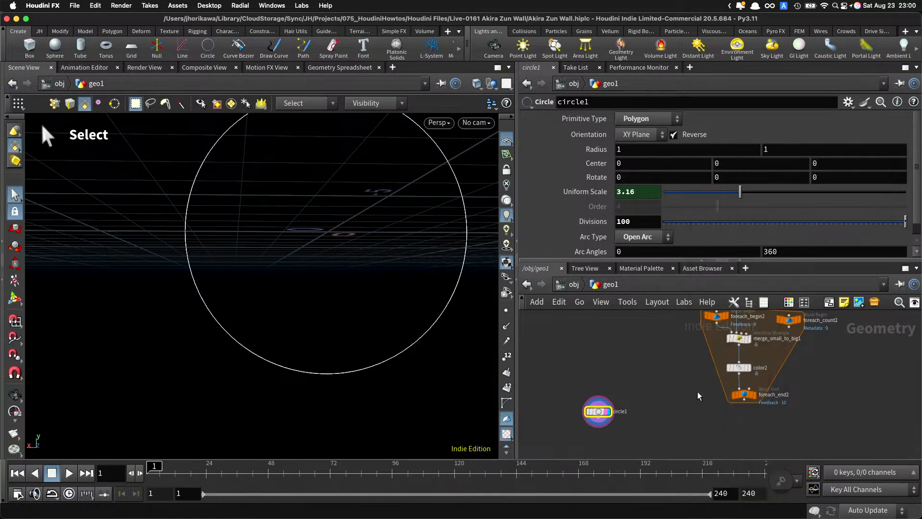
Step: Add a For-Each Named Primitive block below the second loop and connect foreach_end2 to its foreach_begin3 node
scroll(697, 391, "down", 1)
key("Tab")
type("foreach")
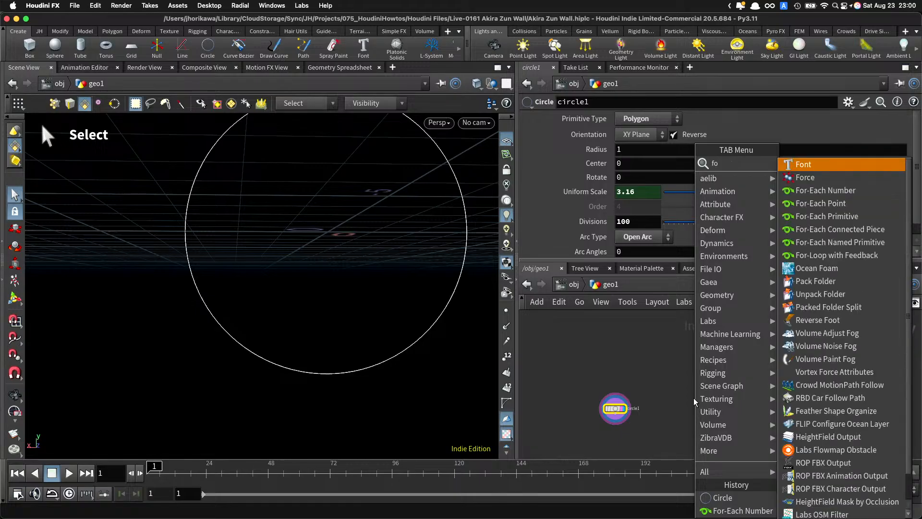
key("Down")
key("Down")
key("Down")
key("Down")
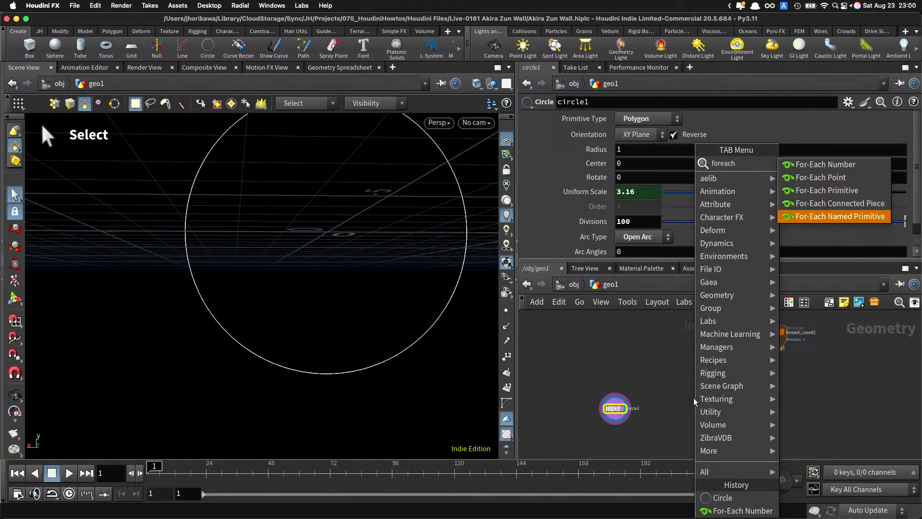
key("Return")
left_click(715, 423)
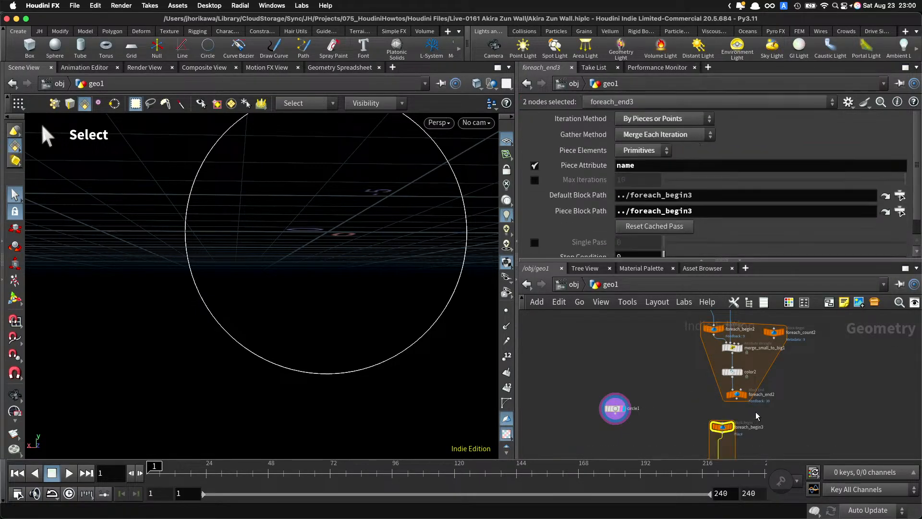
left_click(728, 360)
left_click_drag(724, 340, 706, 368)
Step: Move foreach_end3 slightly lower to lengthen the new loop block, and display it
scroll(720, 430, "up", 3)
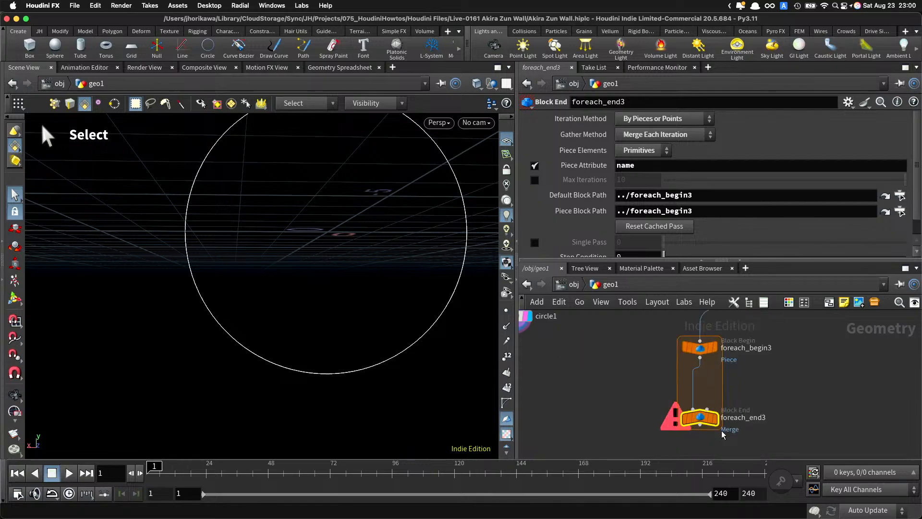
left_click(714, 421)
left_click(719, 435)
left_click_drag(706, 419, 706, 434)
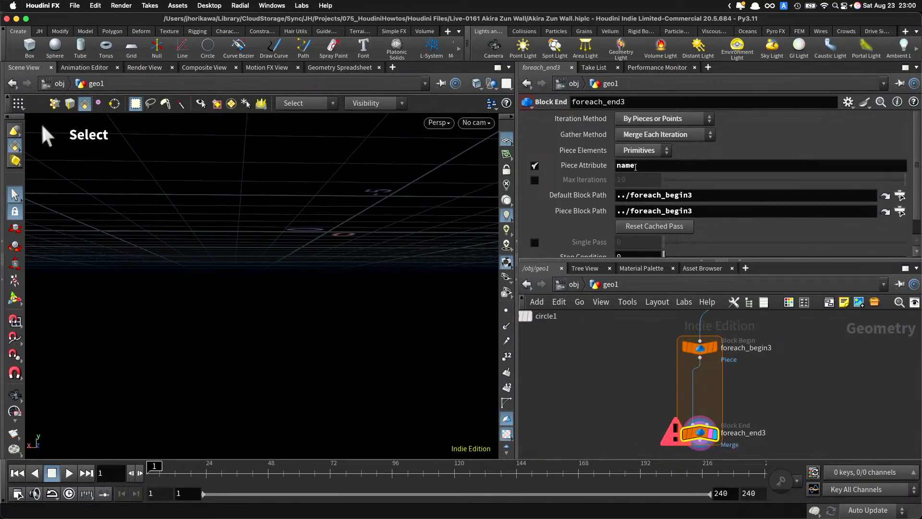
Step: Set foreach_end3's Piece Attribute to clss
left_click_drag(637, 166, 563, 166)
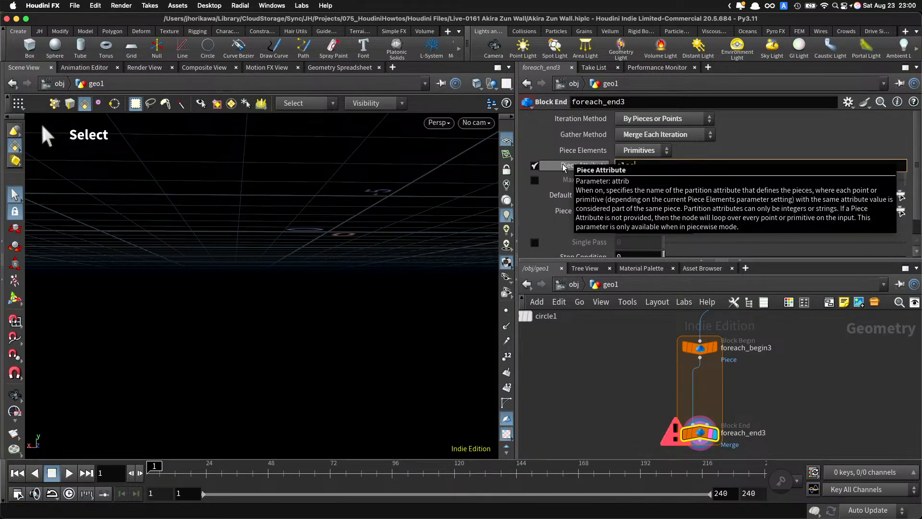
key("Return")
scroll(649, 382, "down", 4)
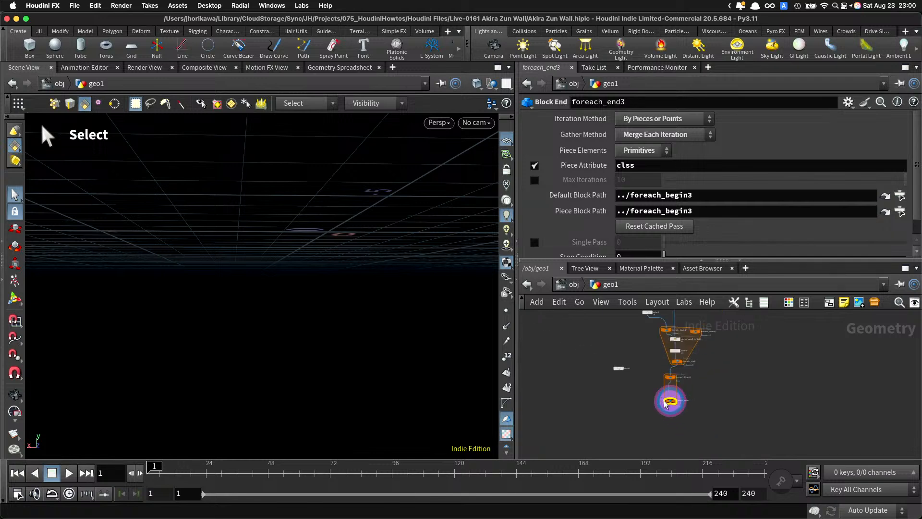
Step: Move foreach_end3 further down to lengthen the third loop, and place circle1 closer beside the loop's upper part
left_click_drag(674, 404, 670, 438)
scroll(669, 439, "up", 2)
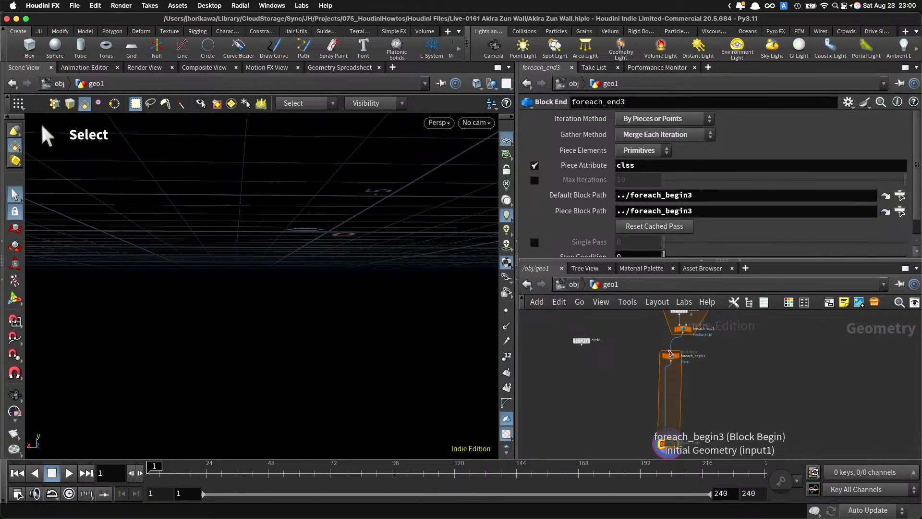
scroll(671, 357, "up", 5)
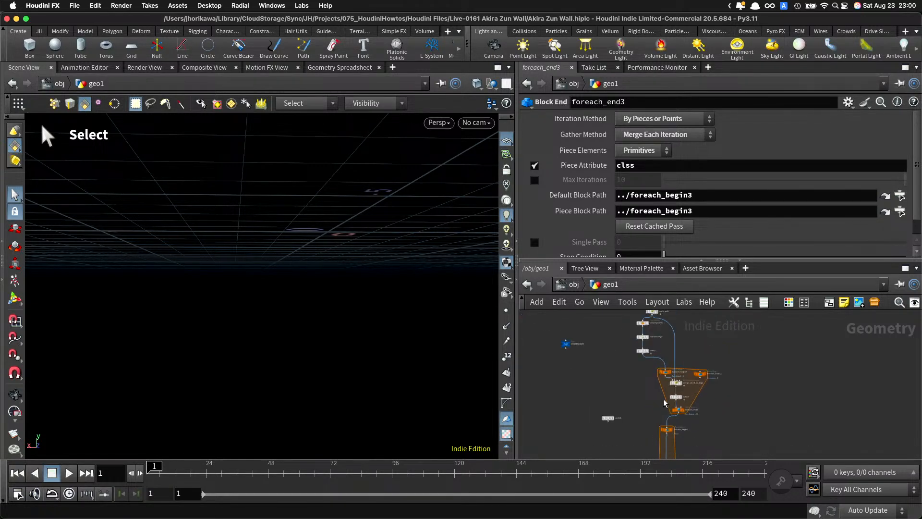
scroll(691, 418, "up", 5)
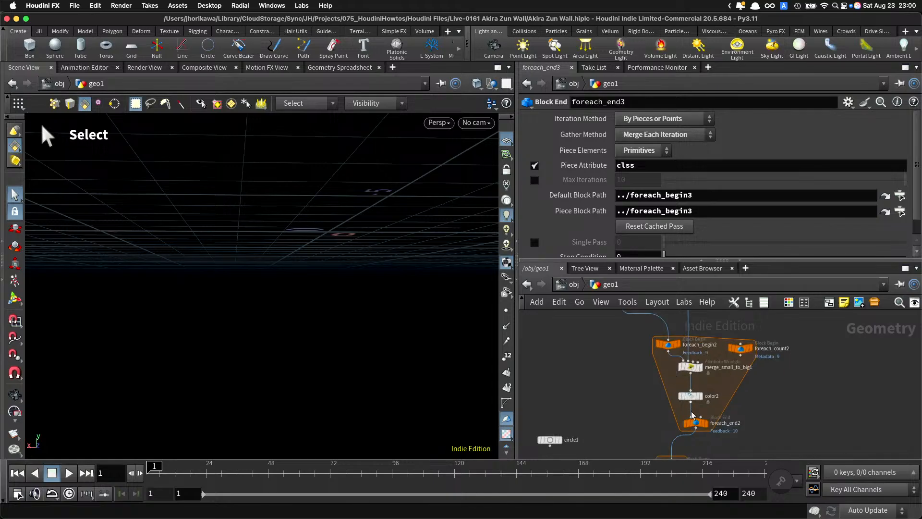
scroll(685, 398, "down", 3)
middle_click_drag(712, 427, 726, 332)
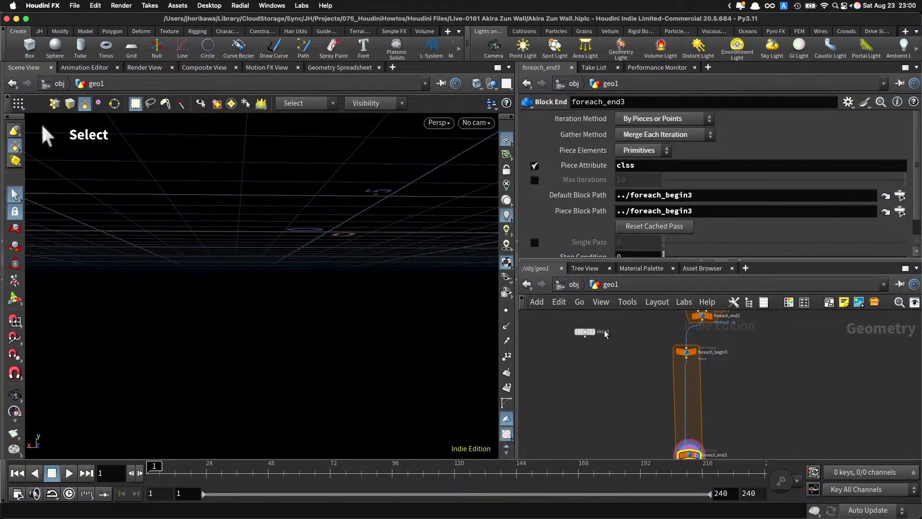
left_click_drag(583, 334, 633, 376)
scroll(675, 360, "up", 2)
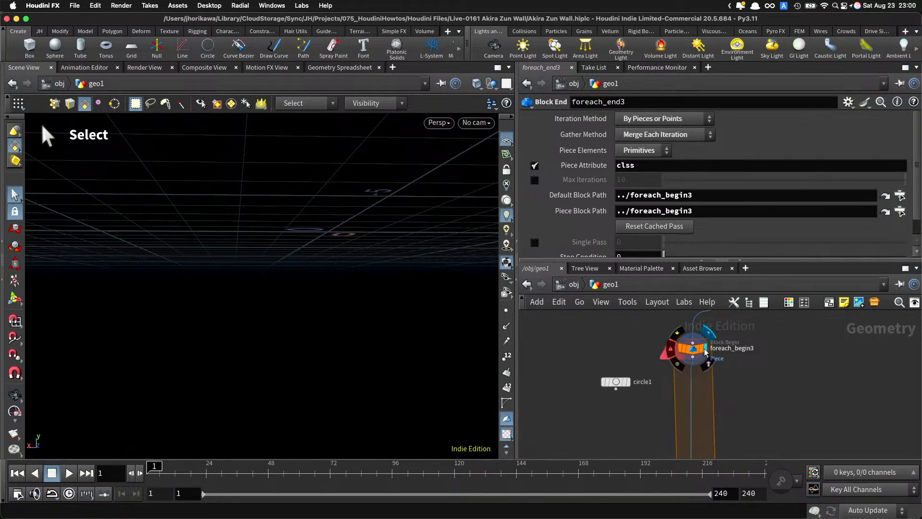
Step: Correct foreach_end3's Piece Attribute to class
left_click(700, 352)
scroll(699, 358, "down", 3)
scroll(706, 428, "down", 3)
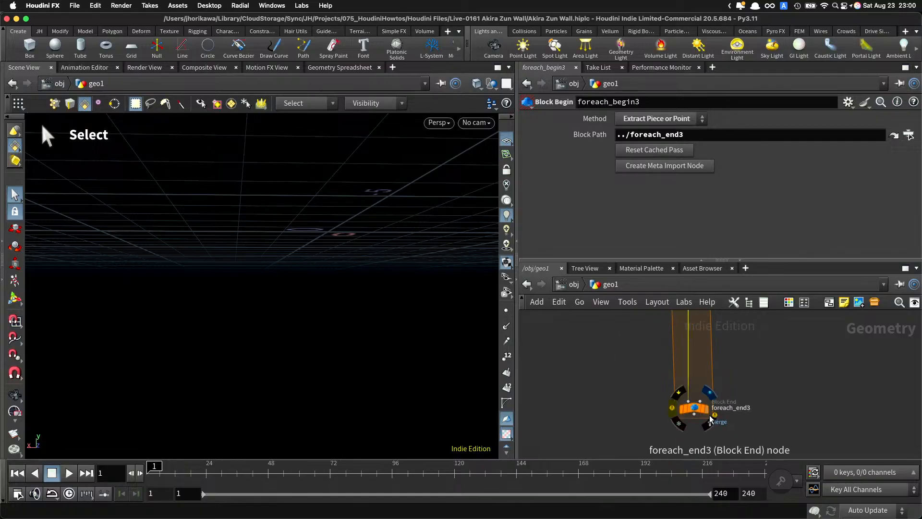
left_click(697, 411)
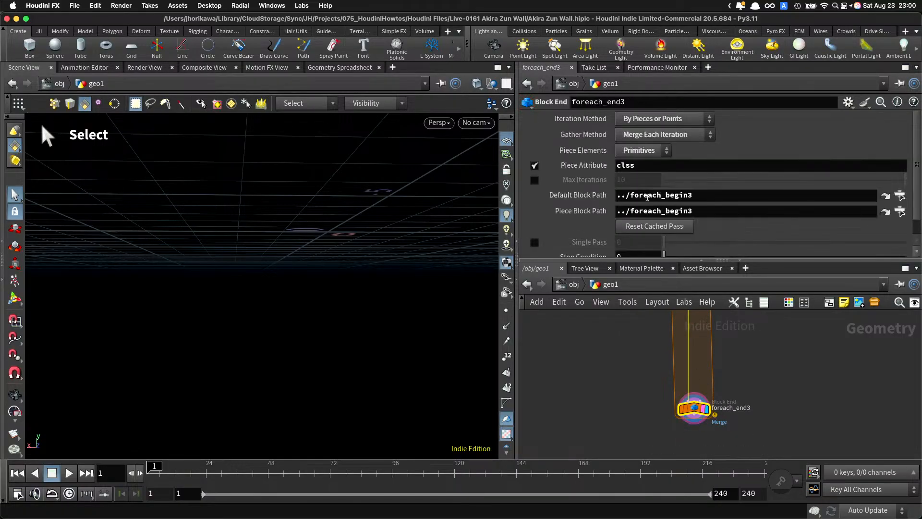
left_click(652, 169)
type("ss")
key("Return")
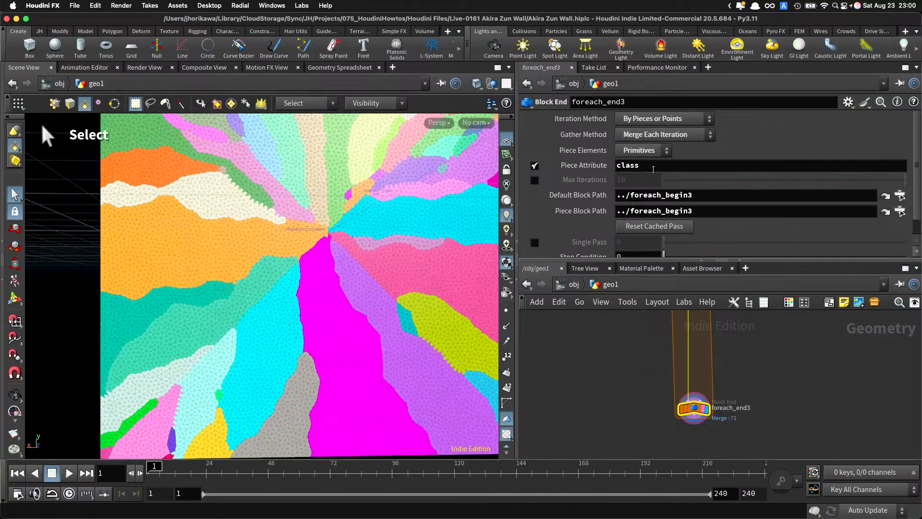
Step: Display foreach_begin3 and zoom the 3D view out to show the whole extracted piece
scroll(674, 370, "down", 3)
scroll(699, 362, "up", 3)
middle_click_drag(671, 317, 677, 375)
left_click(690, 339)
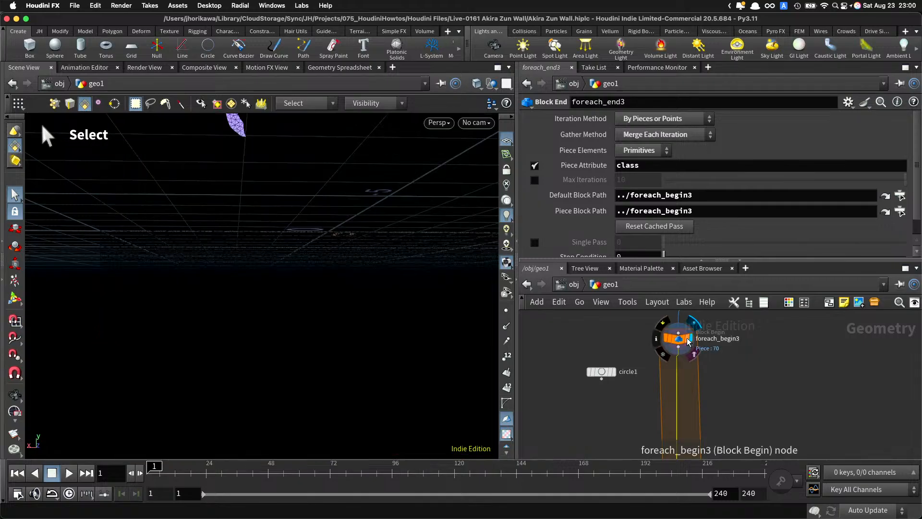
left_click(676, 342)
right_click_drag(353, 243, 173, 274, "alt")
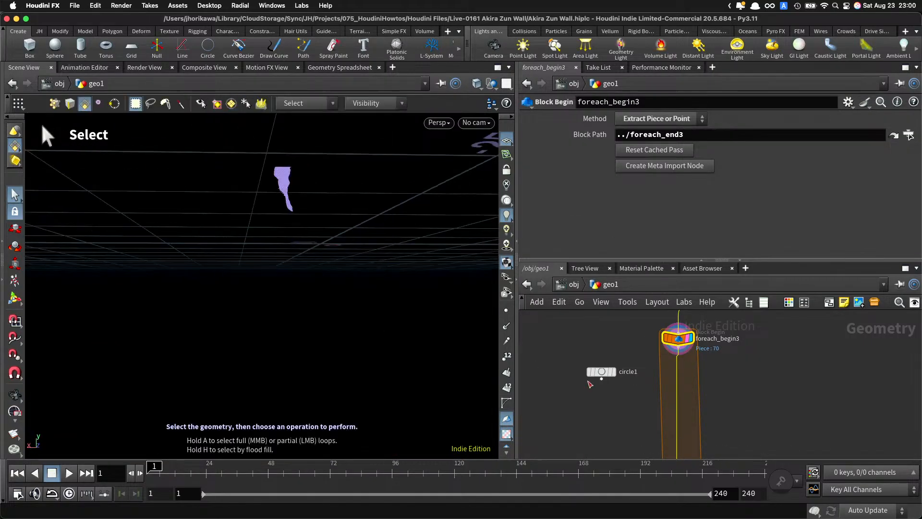
Step: Turn on circle1's template display to overlay the circle on the extracted piece
right_click_drag(589, 382, 601, 400)
middle_click_drag(603, 401, 605, 371)
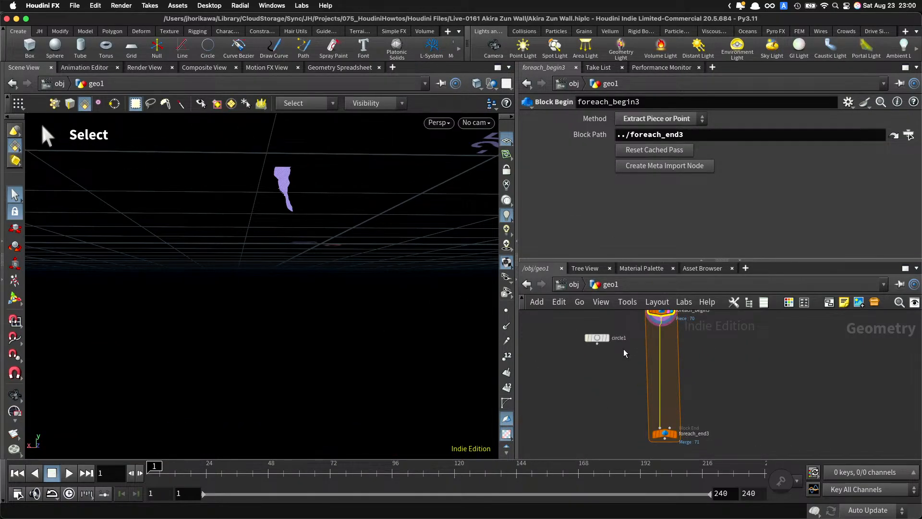
scroll(613, 339, "up", 2)
left_click(600, 335)
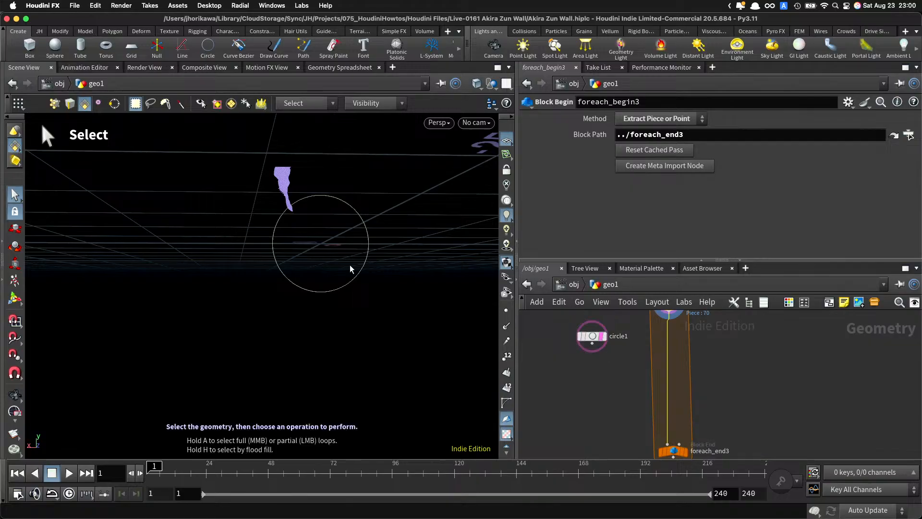
scroll(601, 371, "down", 3)
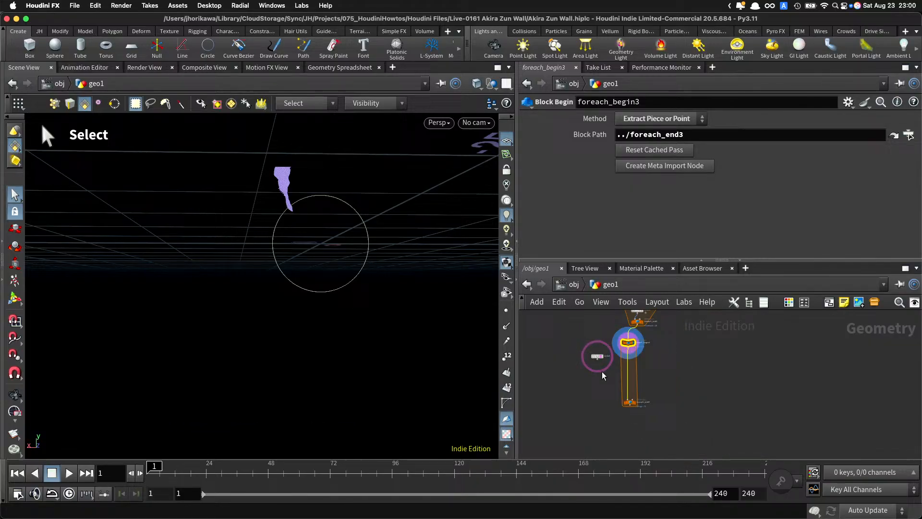
Step: Enable Single Pass on foreach_end3 and set it to 9
left_click(629, 400)
scroll(683, 250, "down", 1)
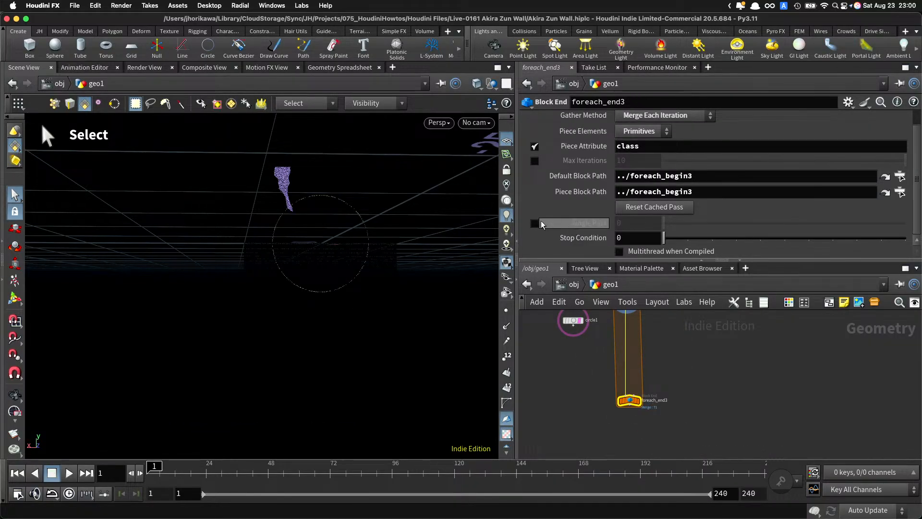
left_click(535, 223)
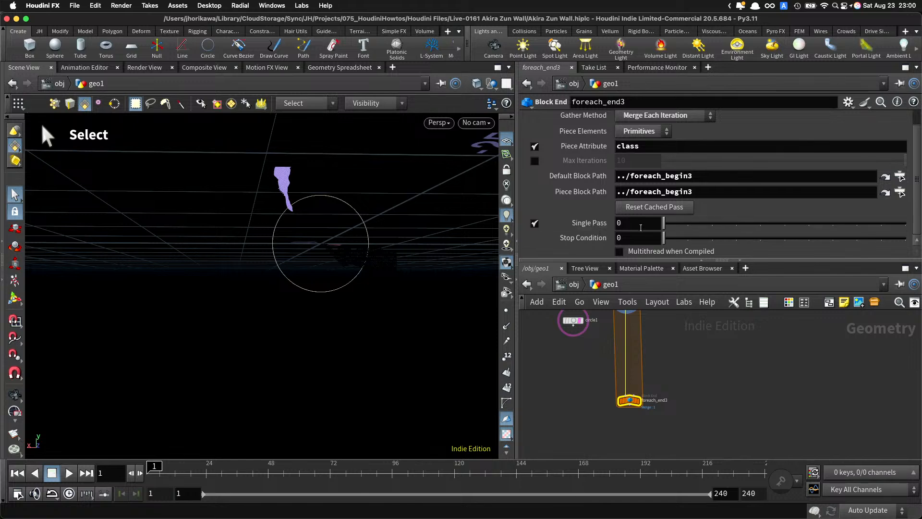
left_click_drag(664, 223, 890, 219)
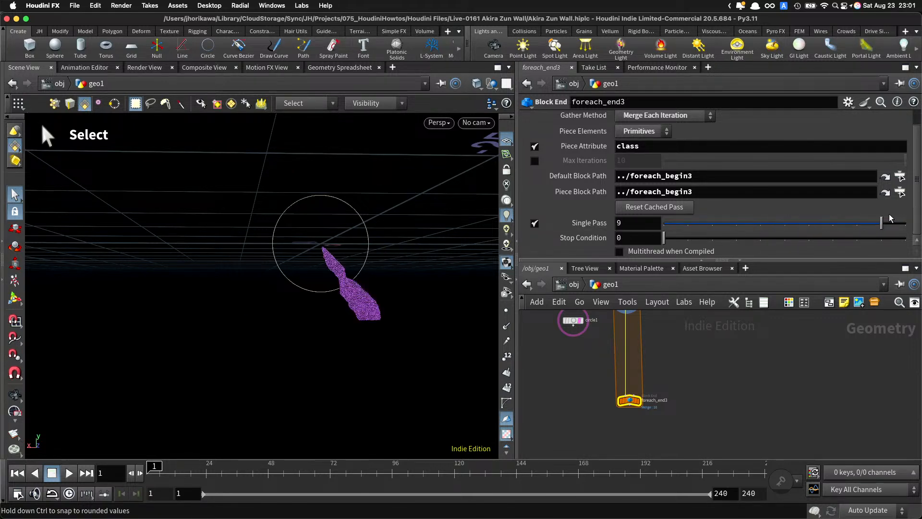
Step: Display circle1 alone for comparison, and switch the display to foreach_end3 with the circle still templated
middle_click_drag(671, 344, 689, 383)
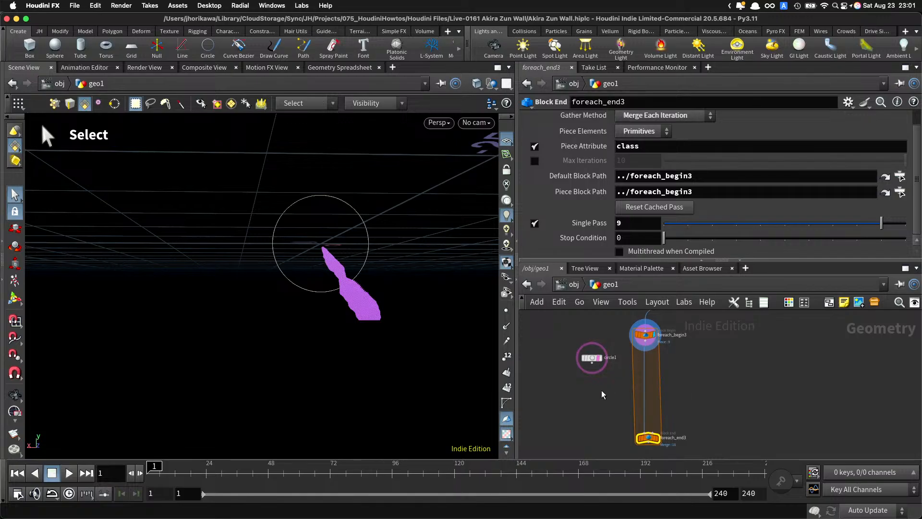
scroll(322, 286, "up", 10)
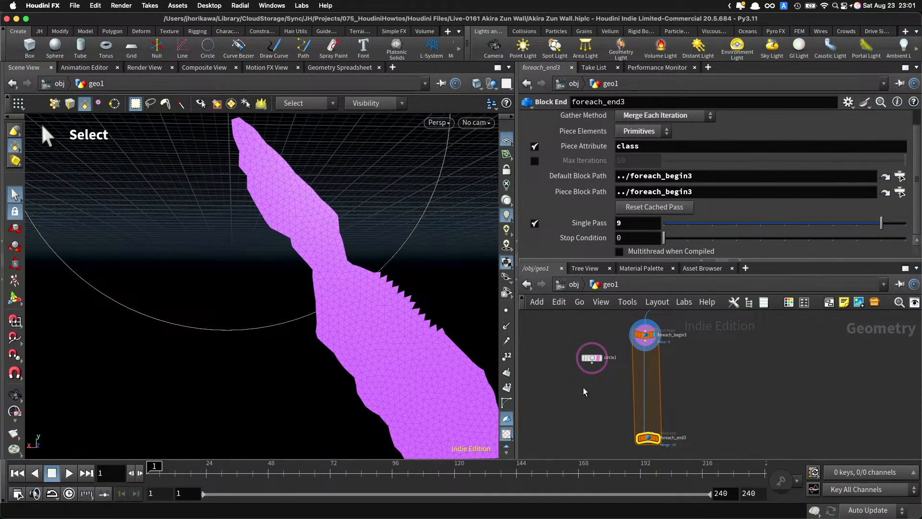
scroll(602, 366, "up", 2)
left_click(600, 357)
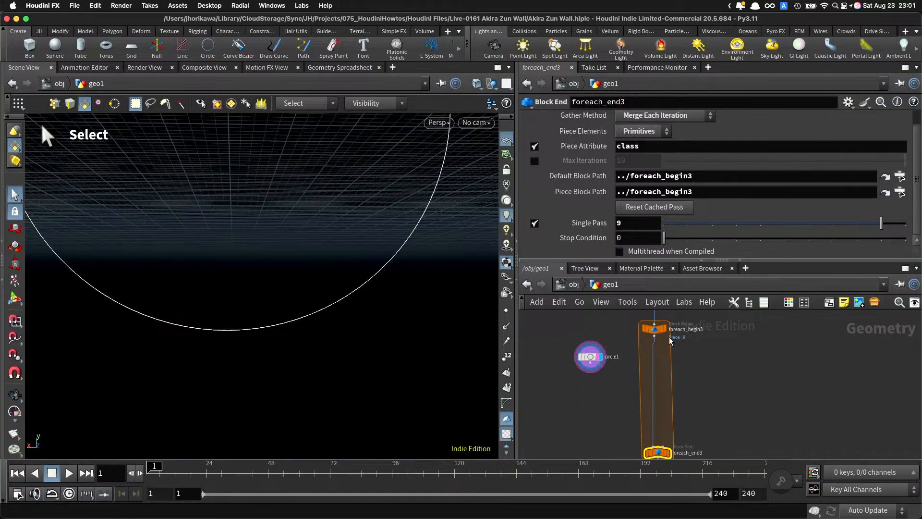
left_click(667, 453)
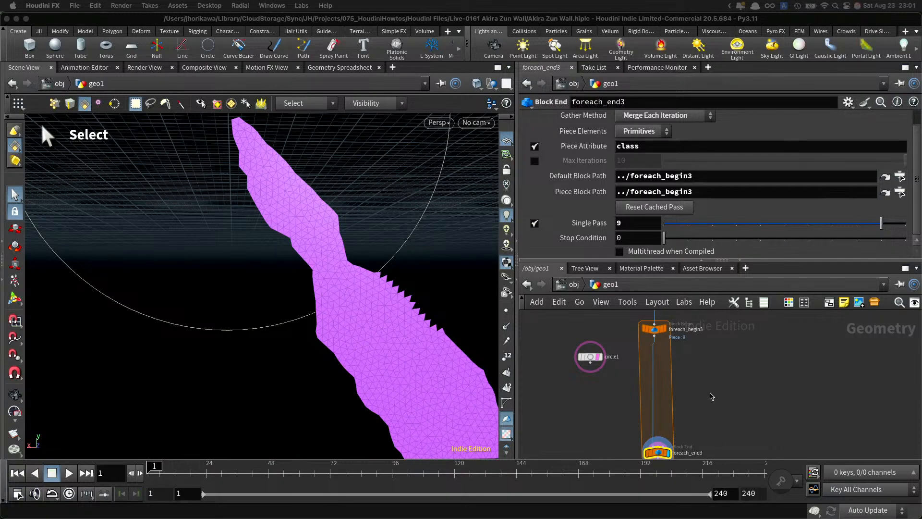
Step: Select findshortestpath1 in the first loop and review its path cost settings
scroll(715, 390, "down", 6)
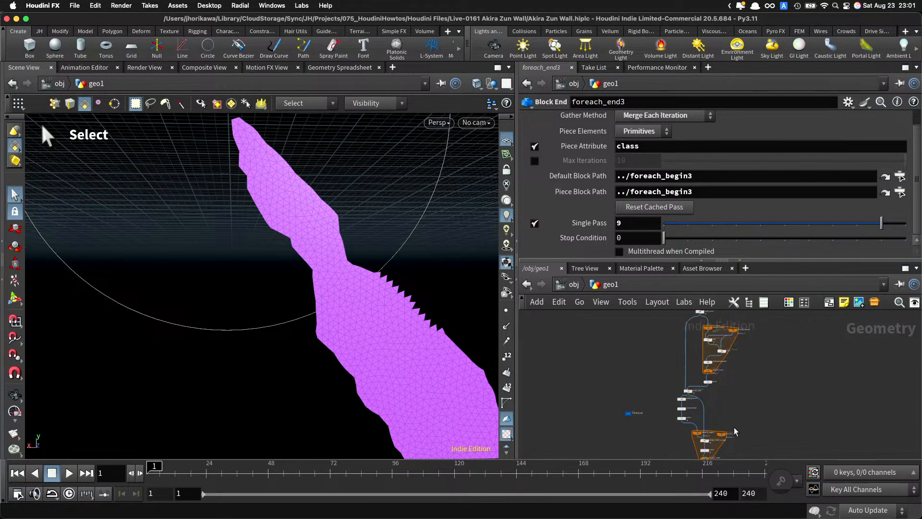
scroll(721, 394, "up", 6)
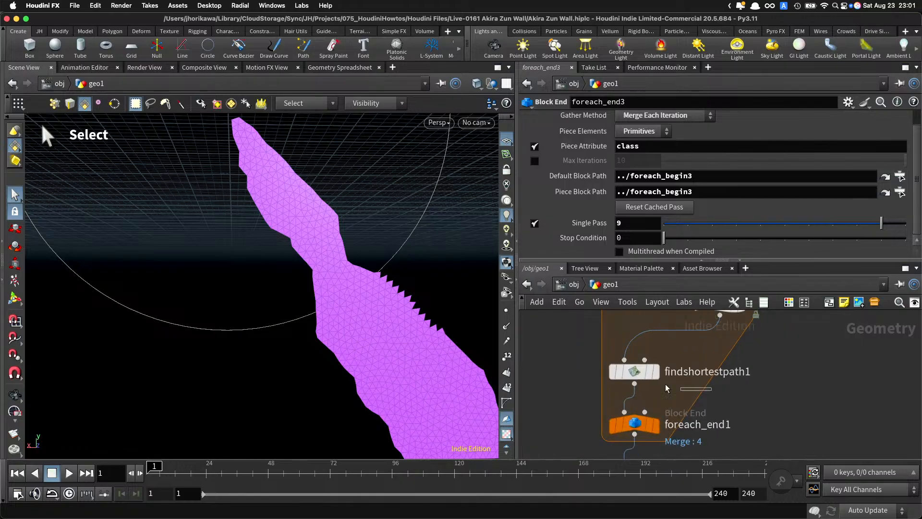
left_click(627, 369)
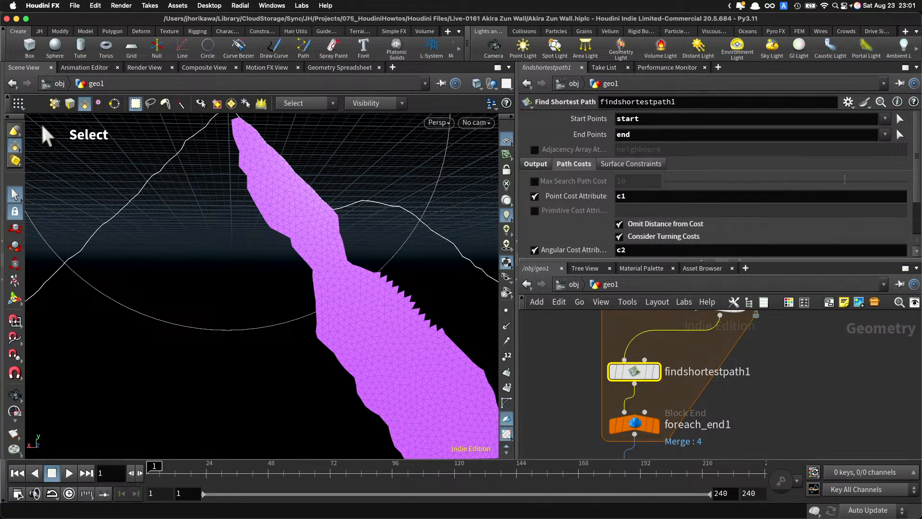
left_click(741, 389)
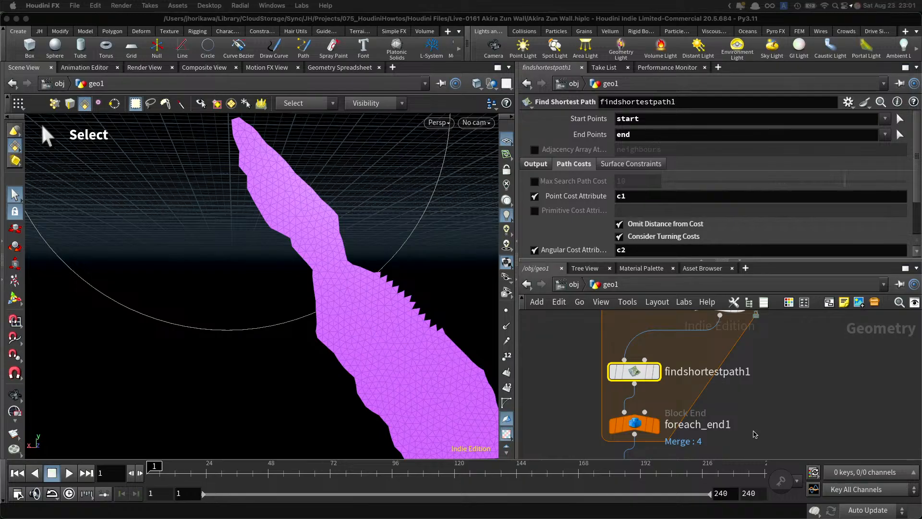
left_click(755, 434)
Step: Return to the third loop and examine where the circle crosses both edges of the displayed piece
scroll(755, 381, "down", 5)
middle_click_drag(773, 426, 780, 262)
scroll(730, 396, "up", 5)
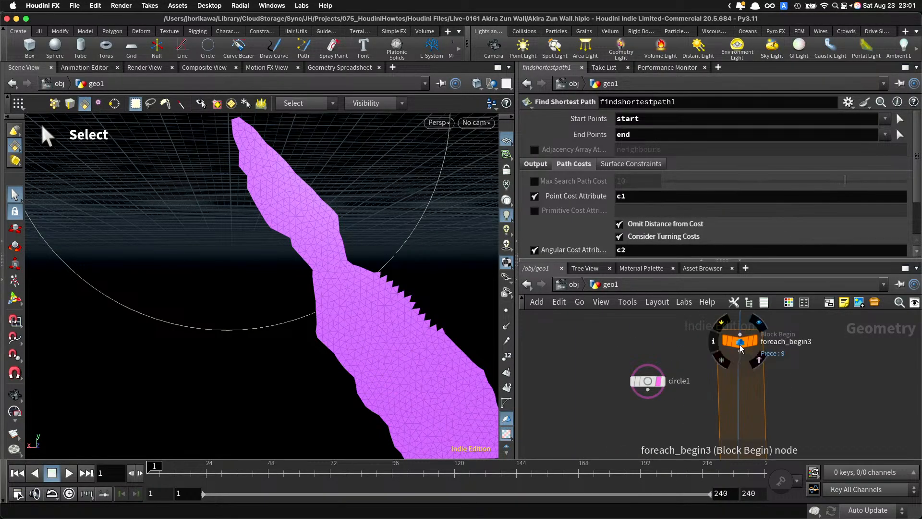
scroll(318, 307, "up", 10)
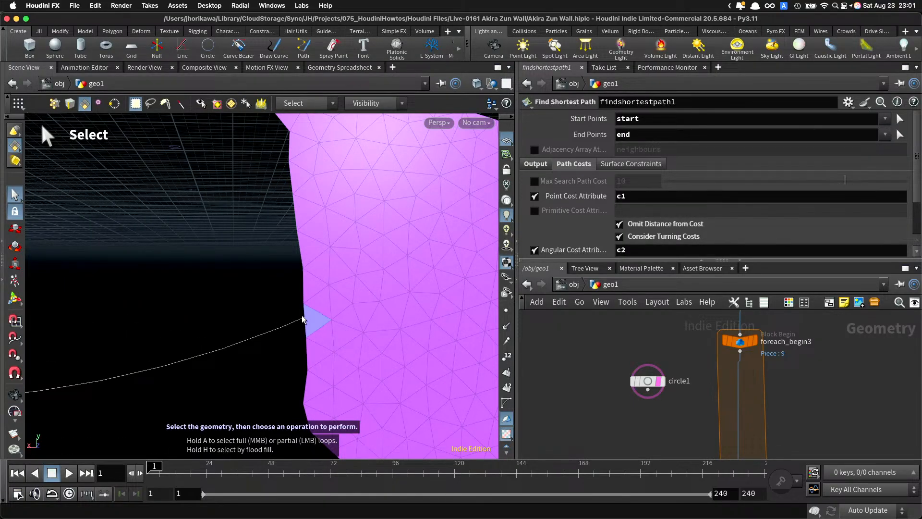
left_click_drag(305, 317, 418, 273, "alt")
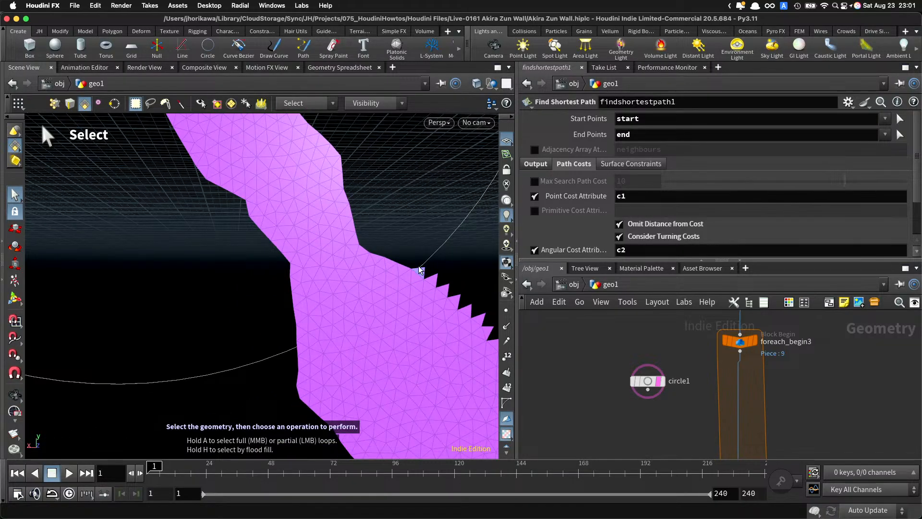
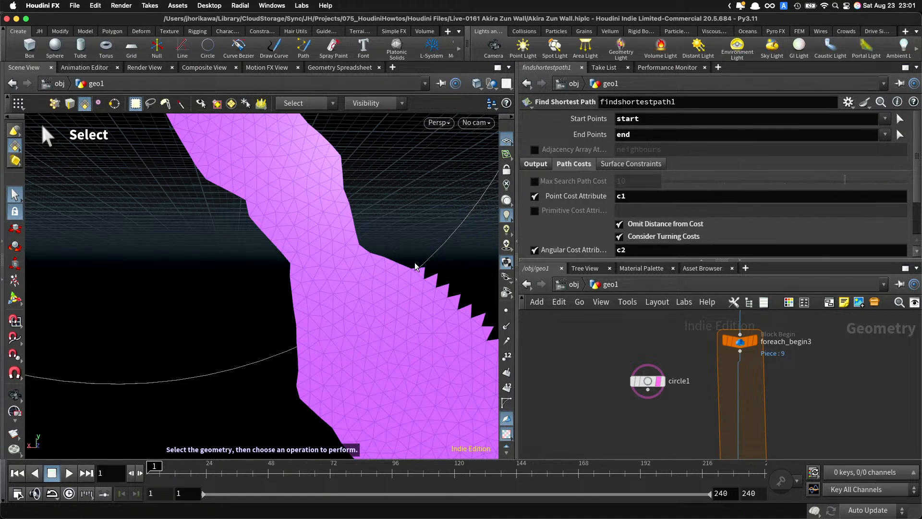
Step: Shift circle1 slightly away from foreach_begin3 to make room beside the third loop
scroll(693, 359, "down", 3)
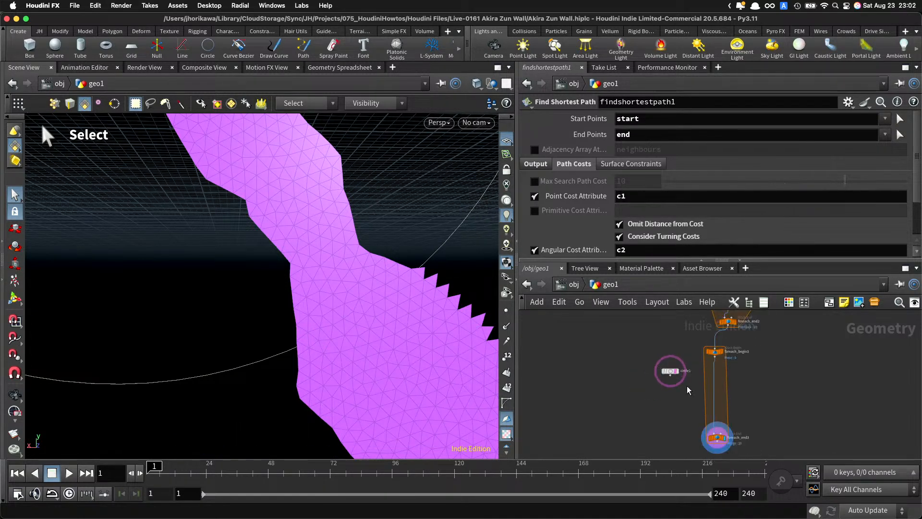
scroll(686, 386, "up", 2)
middle_click_drag(727, 440, 712, 396)
scroll(720, 421, "down", 3)
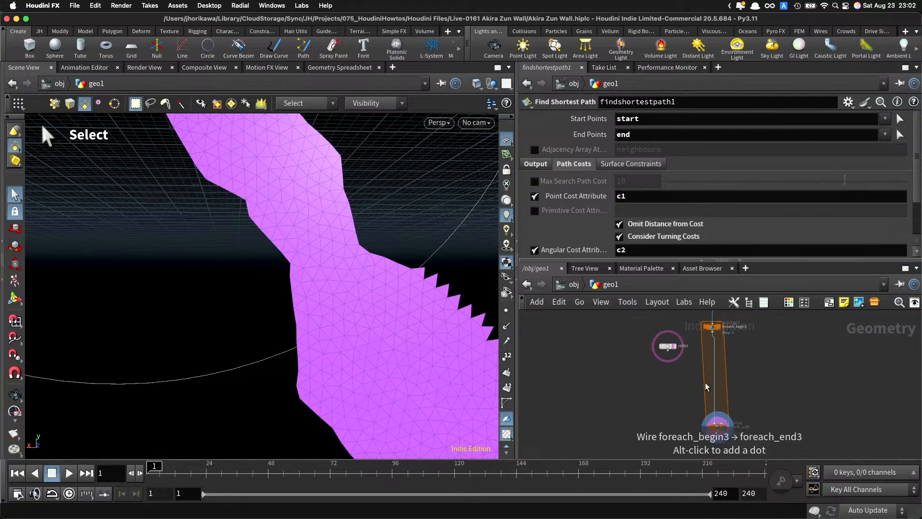
middle_click_drag(704, 365, 709, 413)
scroll(706, 403, "up", 4)
left_click_drag(648, 386, 638, 372)
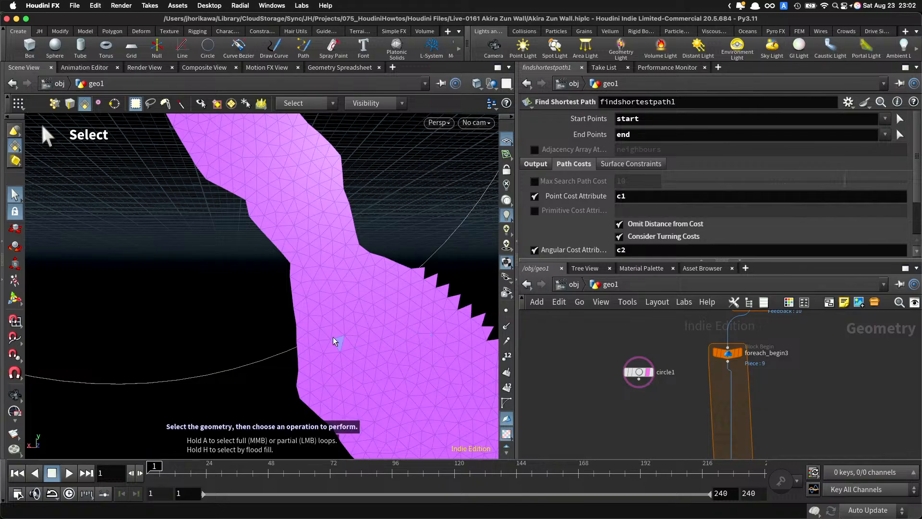
middle_click_drag(688, 421, 655, 391)
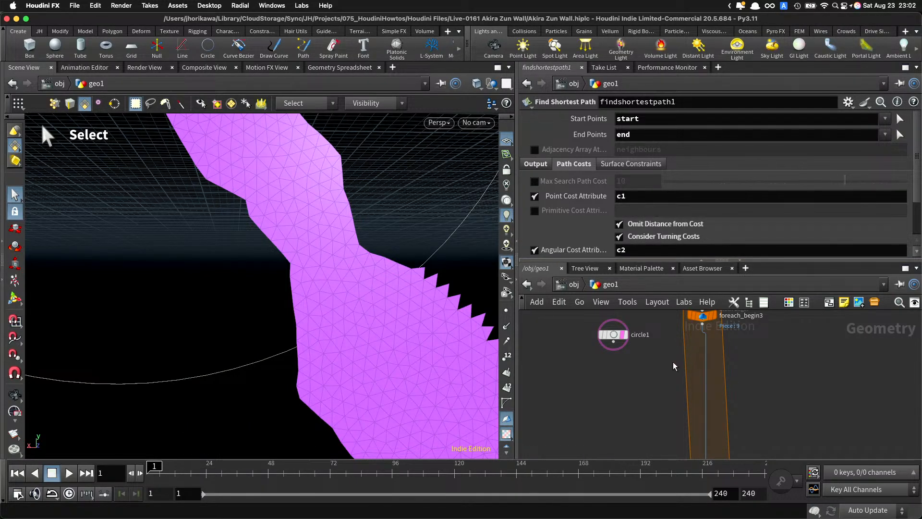
Step: Add a Divide node inside the third loop, inserted on the wire between foreach_begin3 and foreach_end3
key("Tab")
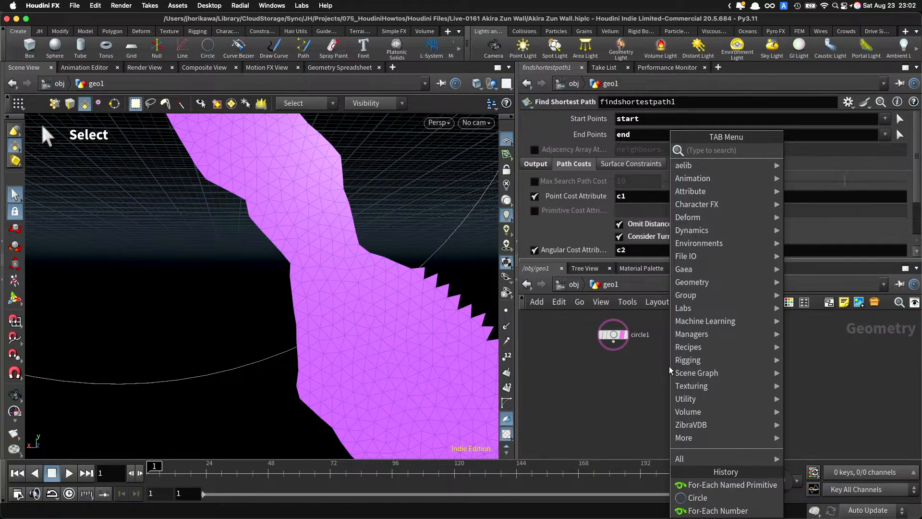
type("di")
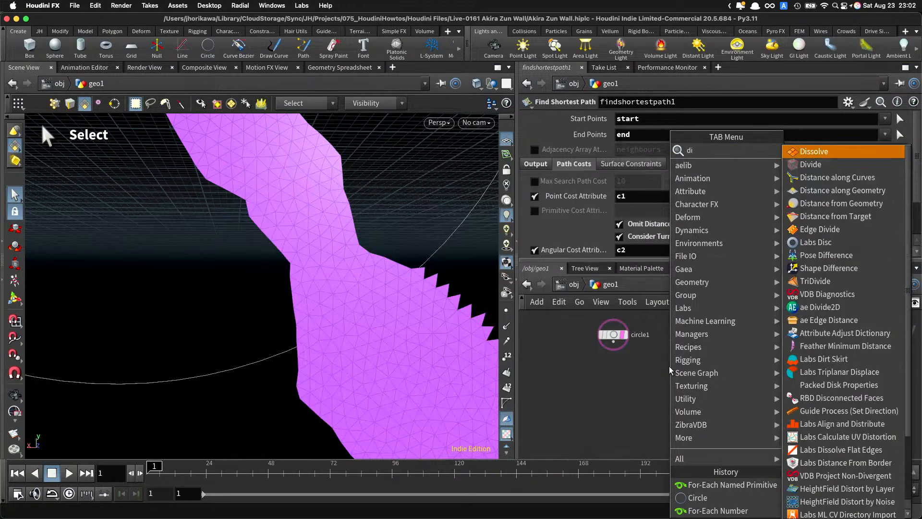
type("v")
key("Return")
left_click(712, 349)
scroll(710, 348, "up", 3)
left_click_drag(714, 349, 697, 360)
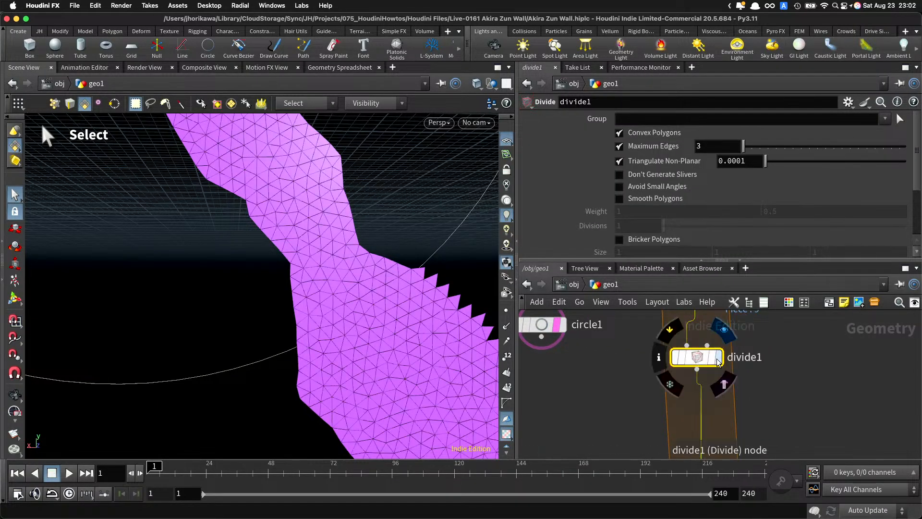
Step: Display divide1, enable its Remove Shared Edges option, and inspect the triangles along the piece's jagged border
left_click(718, 361)
scroll(677, 192, "down", 3)
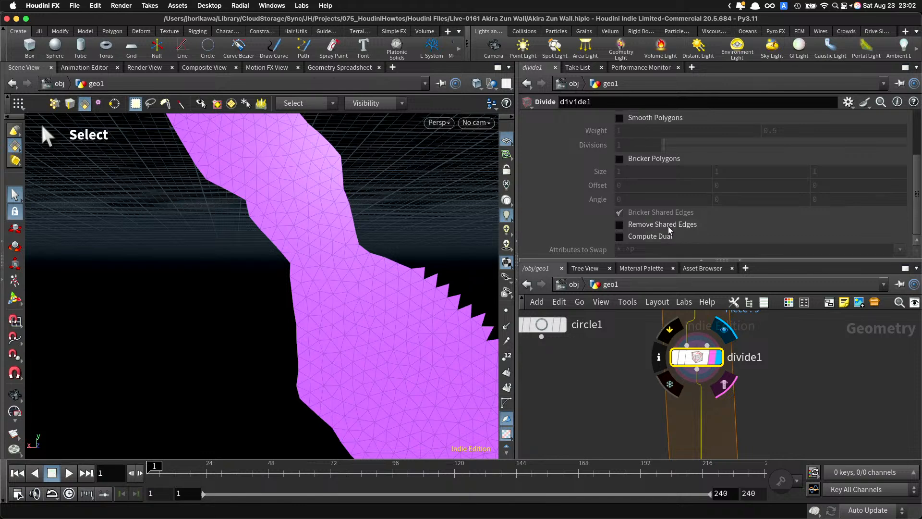
left_click(667, 225)
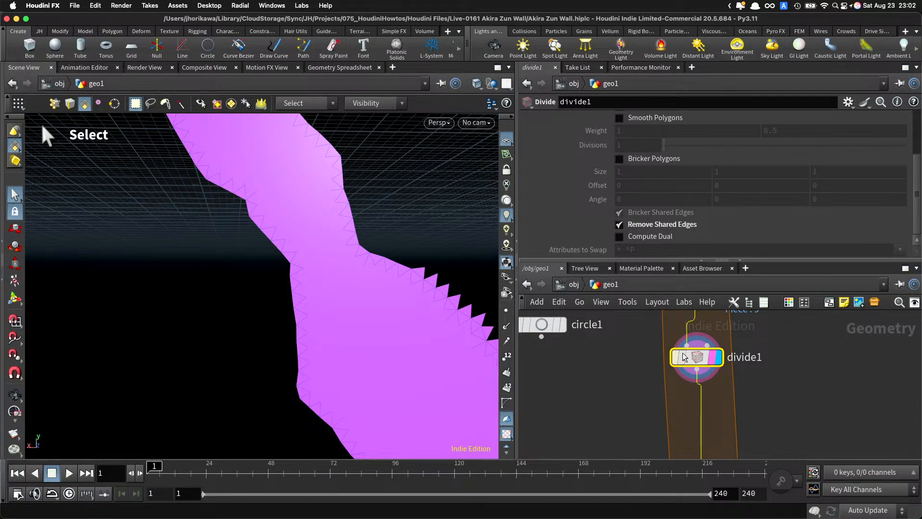
right_click_drag(449, 305, 473, 293, "alt")
right_click_drag(395, 244, 418, 243, "alt")
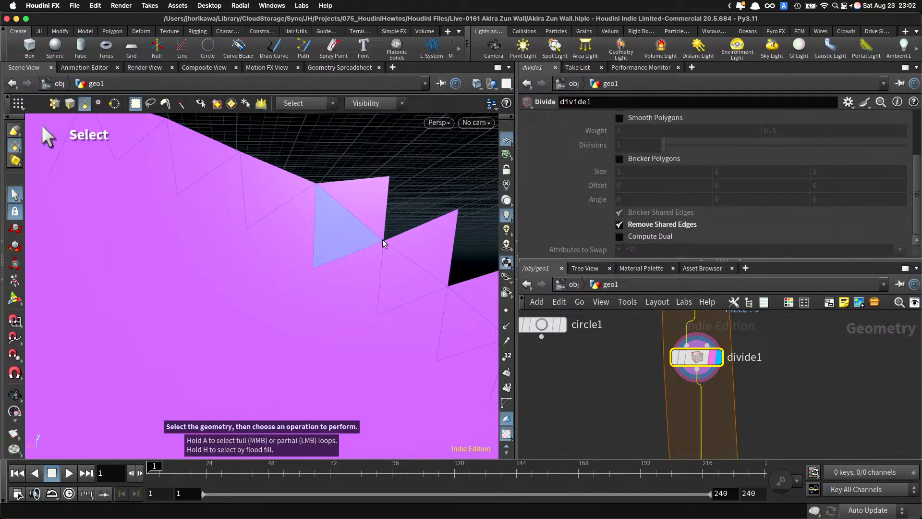
scroll(683, 376, "down", 2)
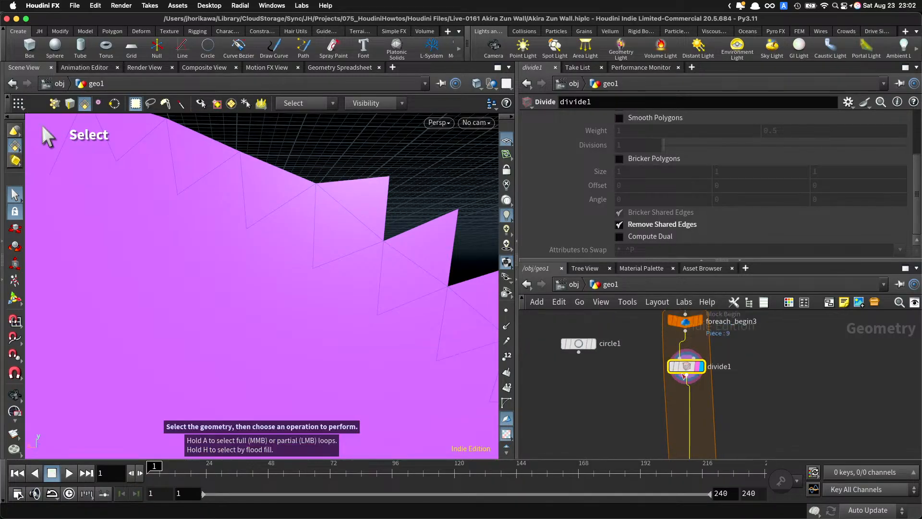
key("Tab")
type("fi")
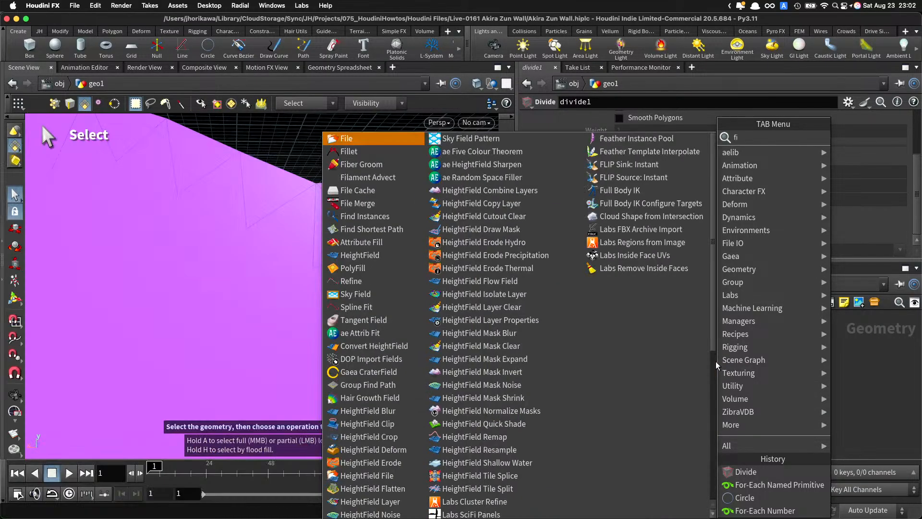
key("Return")
key("Escape")
Step: Insert a Fuse node between foreach_begin3 and divide1, and display divide1's result for the whole piece
key("Tab")
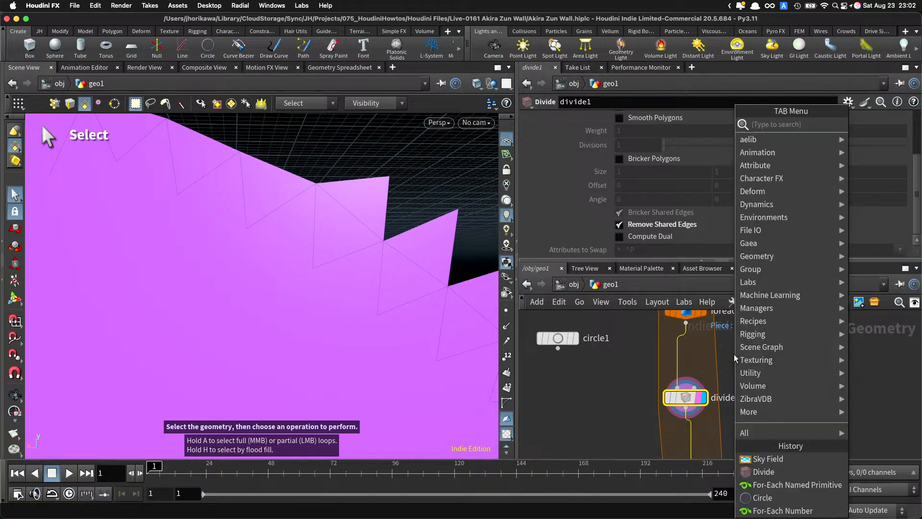
type("fuse")
key("Return")
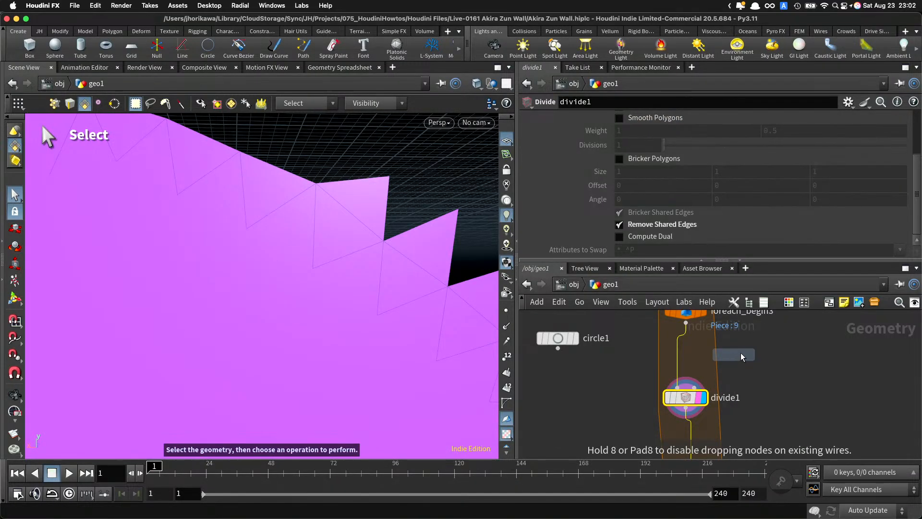
left_click(738, 357)
scroll(704, 322, "up", 2)
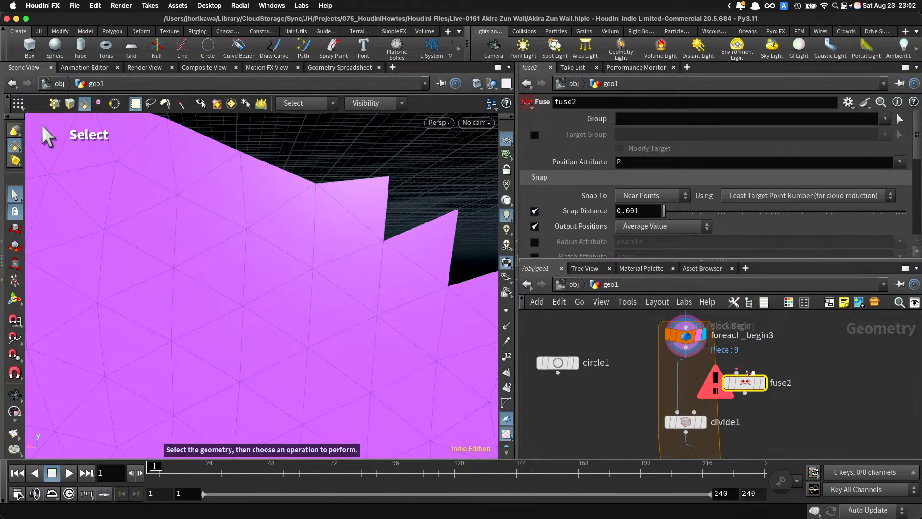
left_click_drag(731, 384, 672, 380)
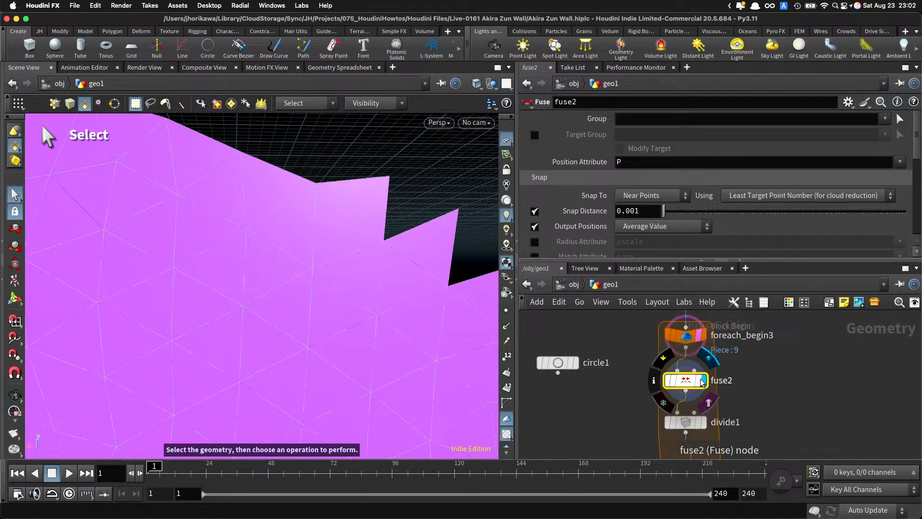
middle_click_drag(734, 404, 735, 381)
left_click(705, 398)
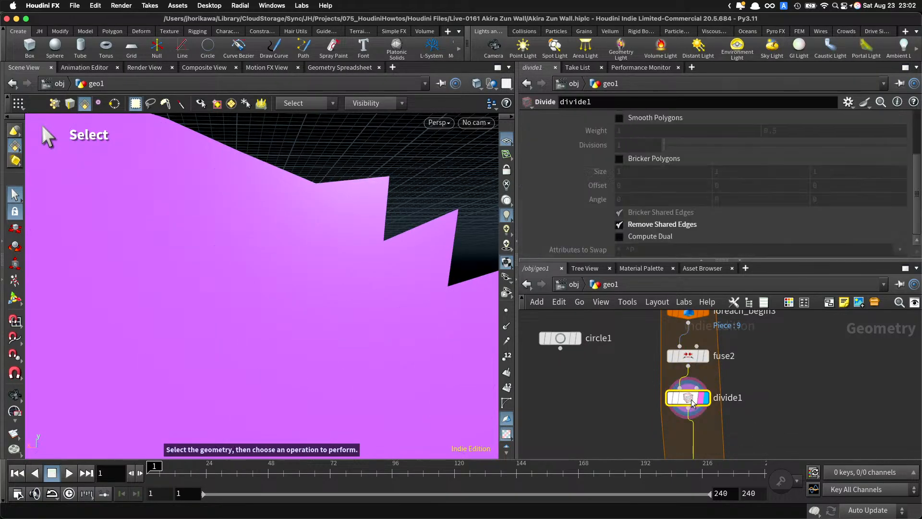
key("space")
left_click_drag(398, 218, 376, 246)
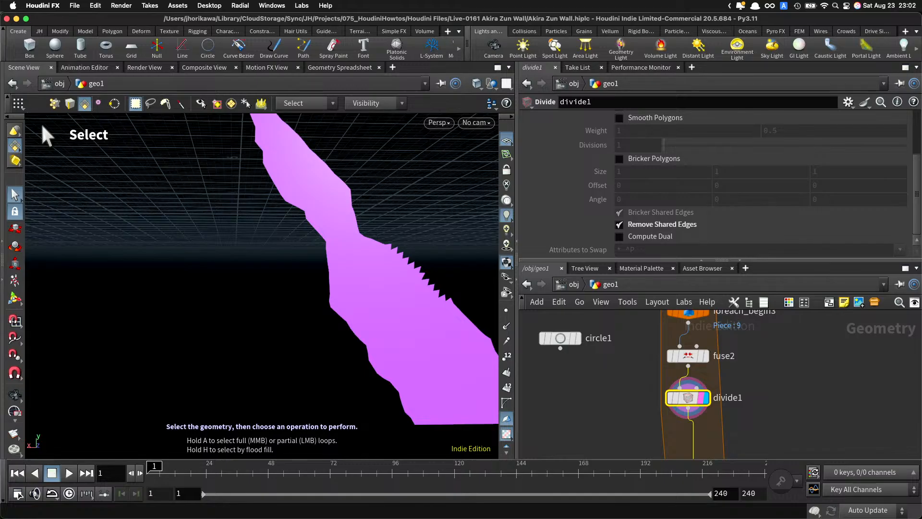
Step: Add a PolyPath node after divide1 inside the third loop and display the piece's outline as a curve
key("Tab")
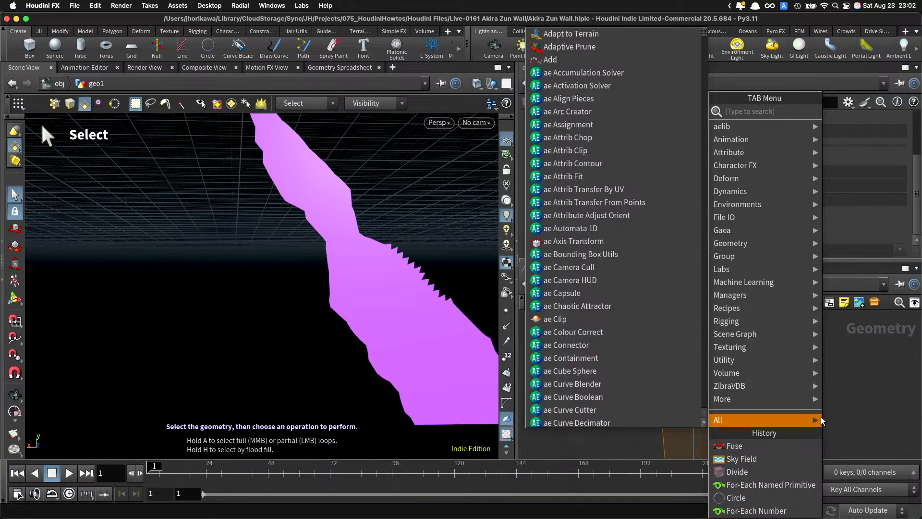
type("polypath")
key("Return")
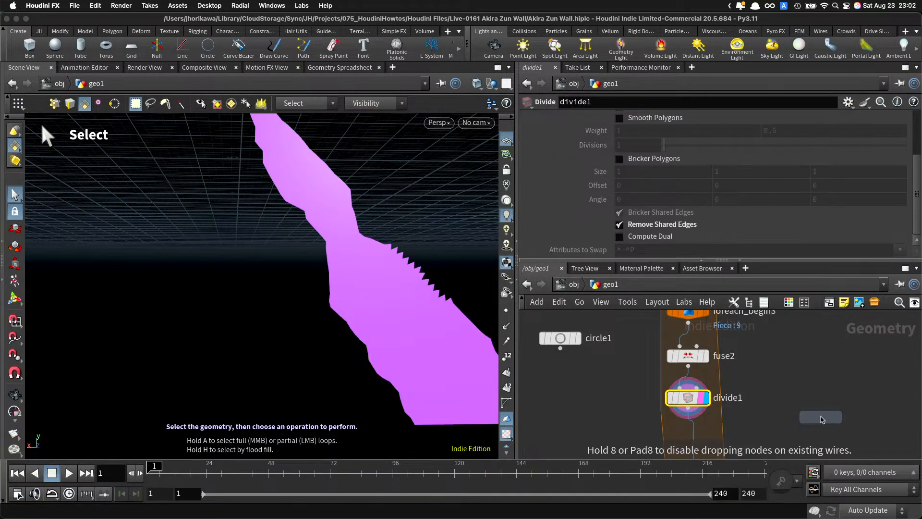
left_click(773, 377)
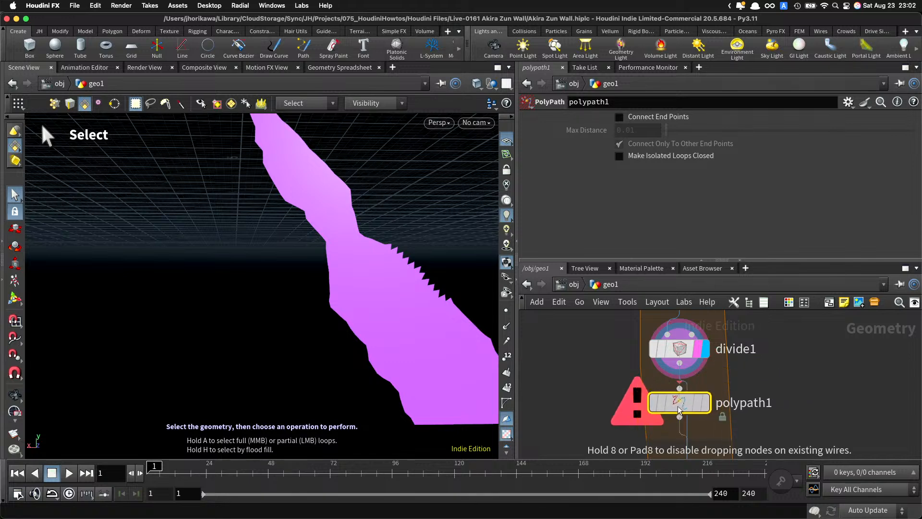
mouse_move(706, 409)
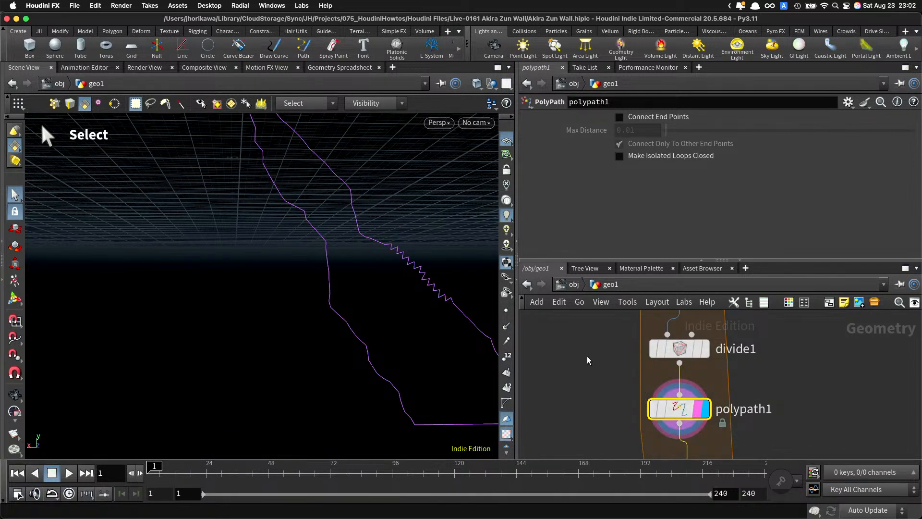
Step: Move circle1 down beside the loop nodes and overlay it in the viewport with the polypath1 outline
scroll(631, 401, "down", 3)
scroll(597, 372, "up", 2)
left_click_drag(588, 360, 589, 414)
middle_click(589, 414)
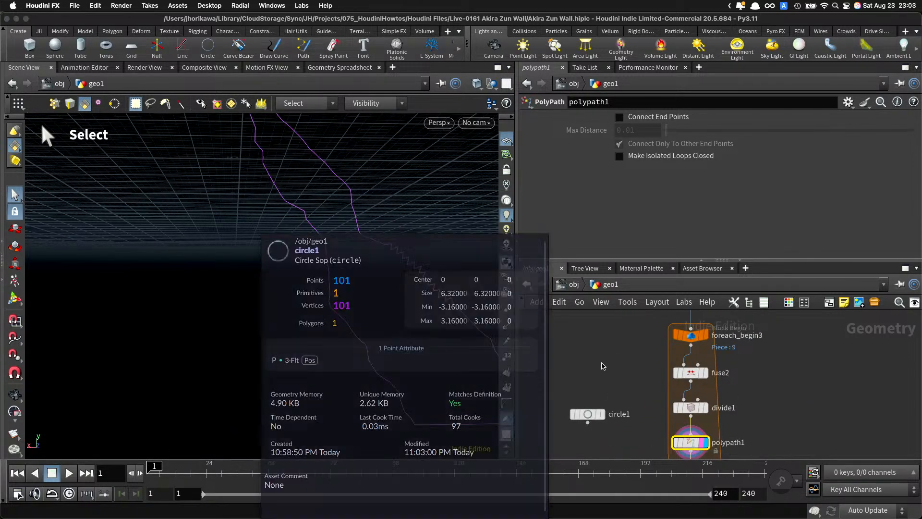
scroll(597, 361, "up", 2)
left_click(598, 423)
middle_click_drag(638, 412, 618, 335)
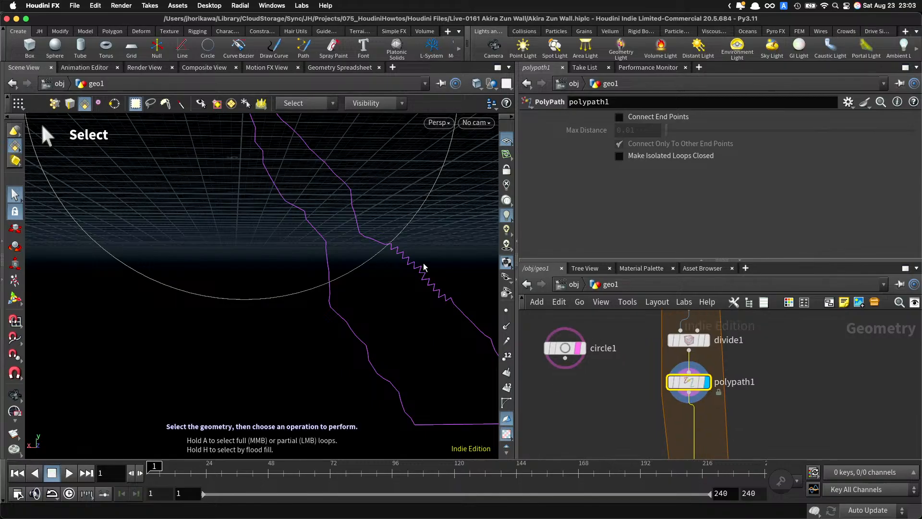
right_click_drag(422, 268, 429, 235, "alt")
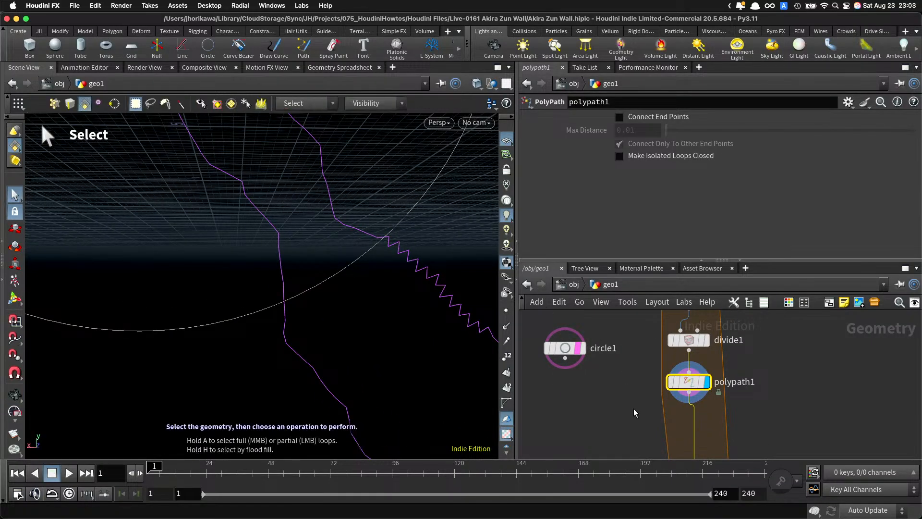
Step: Add an Intersection Analysis node below circle1, beside the third loop's wire
key("Tab")
type("intersect")
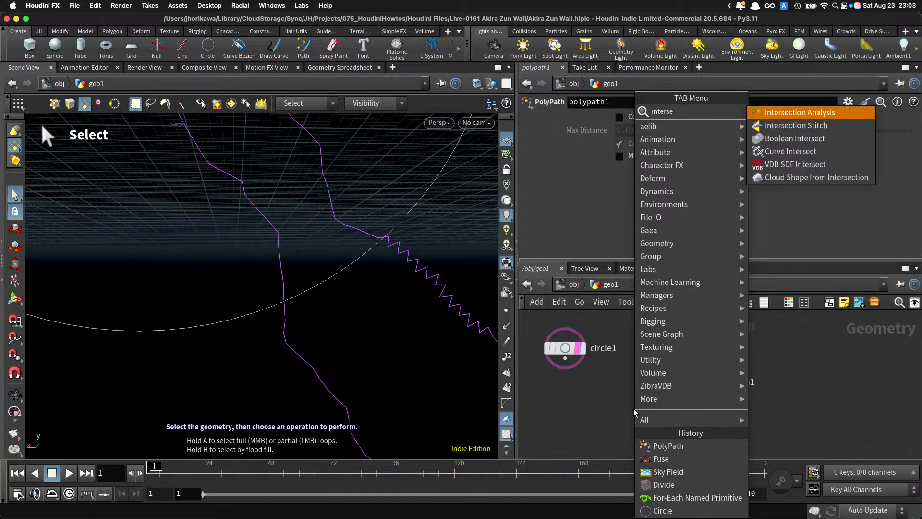
key("Return")
left_click(613, 413)
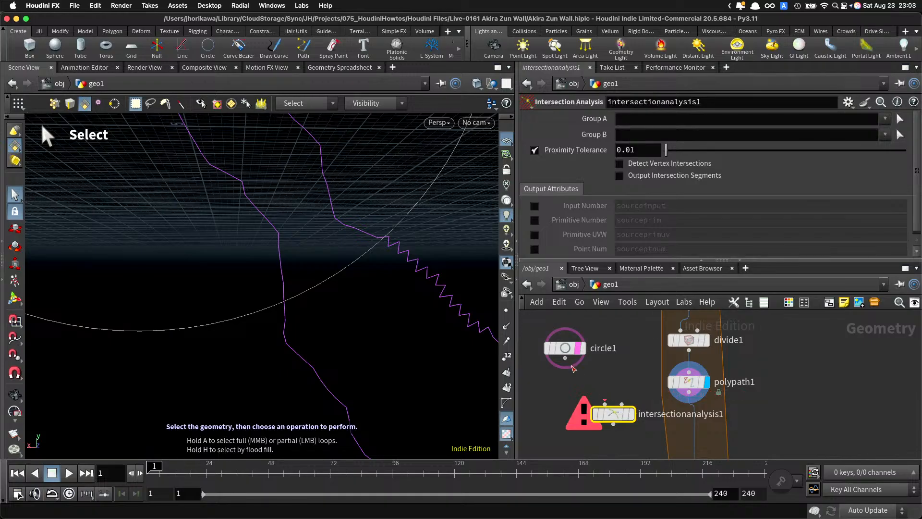
Step: Connect circle1 to the first input and polypath1 to the second input of intersectionanalysis1, and display its result
left_click_drag(565, 358, 604, 402)
middle_click_drag(618, 422, 626, 383)
left_click_drag(627, 380, 626, 401)
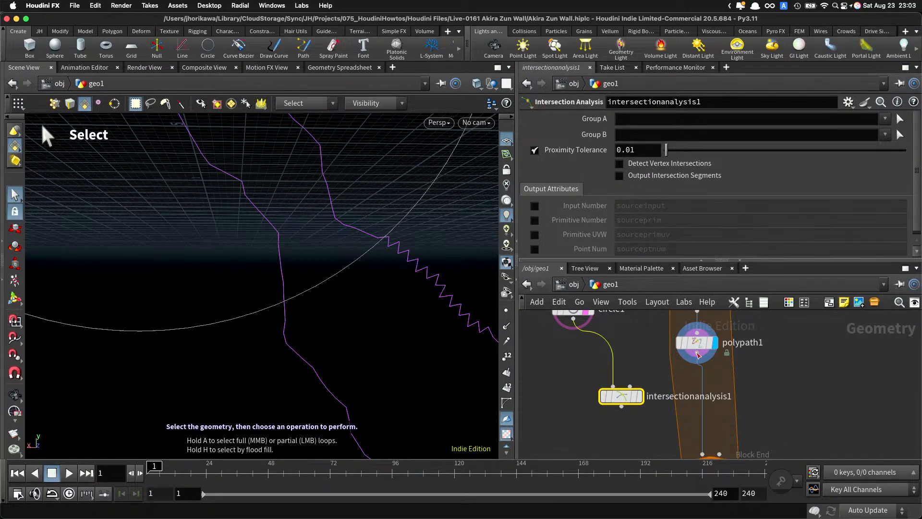
left_click_drag(697, 353, 629, 386)
left_click(638, 396)
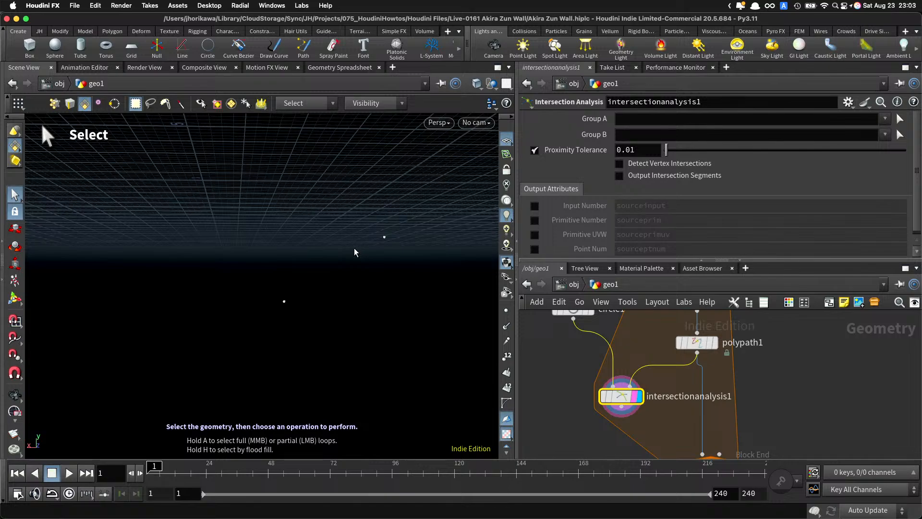
Step: Set the Proximity Tolerance of intersectionanalysis1 to 0.001 and check the number of intersection points it outputs
left_click(630, 150)
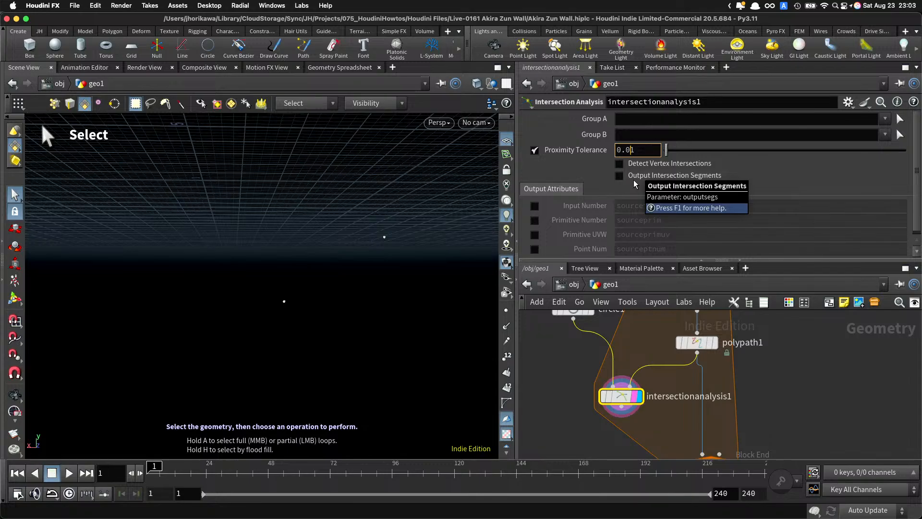
type("0")
key("Return")
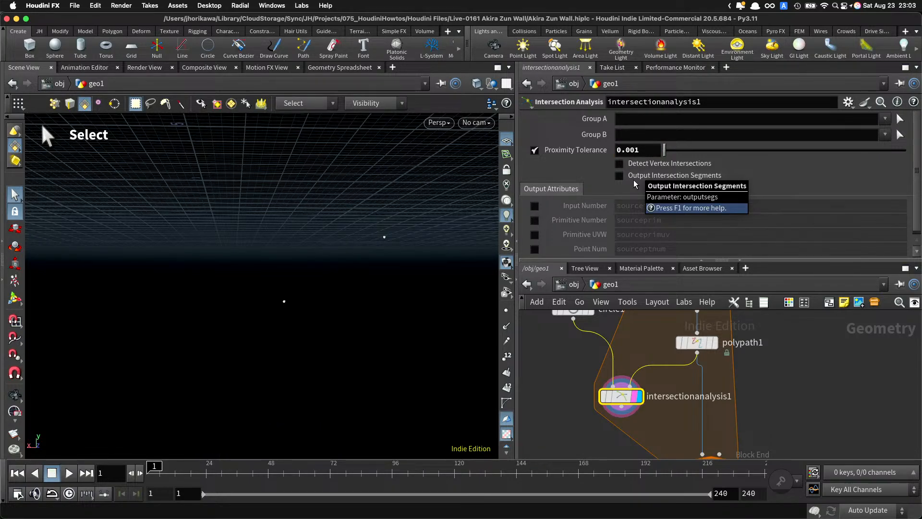
left_click(634, 150)
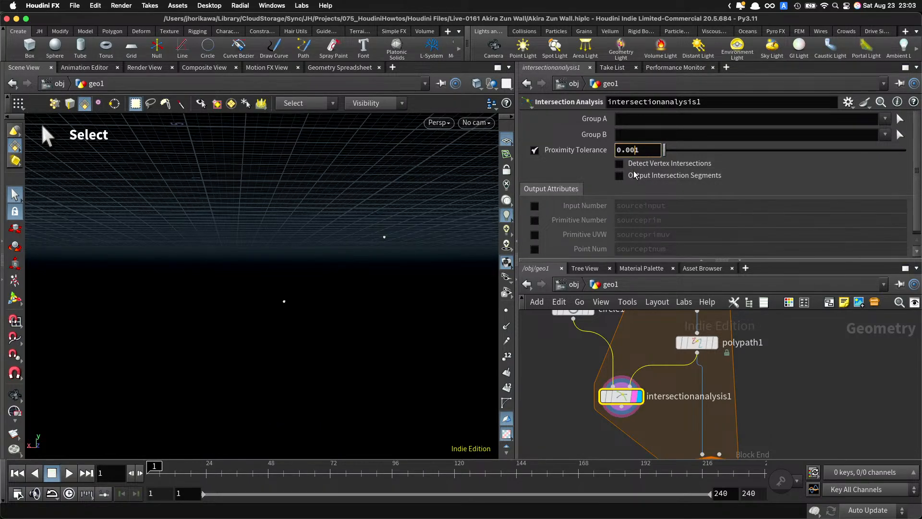
key("Escape")
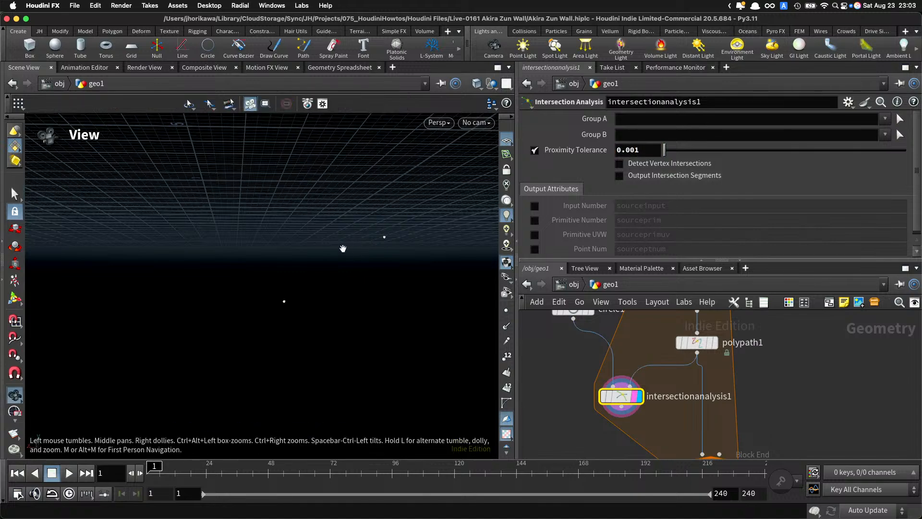
left_click_drag(403, 226, 358, 249)
key("s")
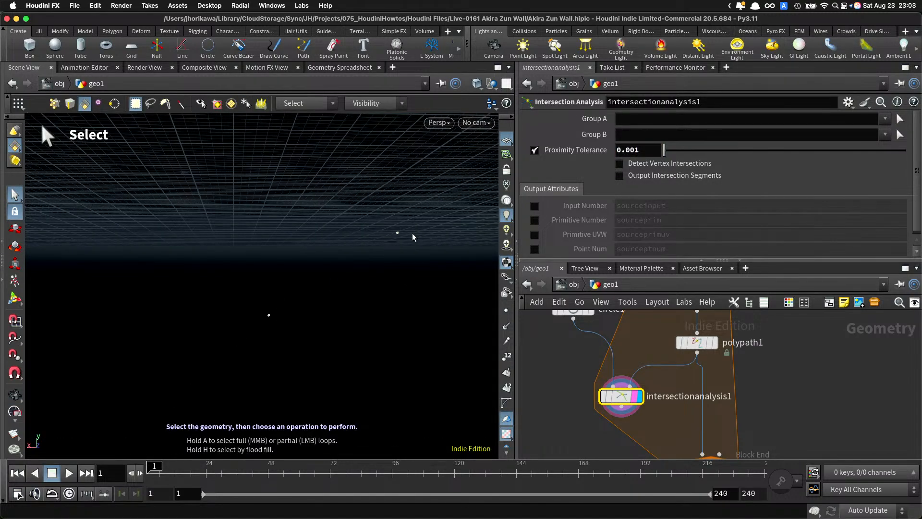
scroll(621, 413, "up", 2)
middle_click(621, 393)
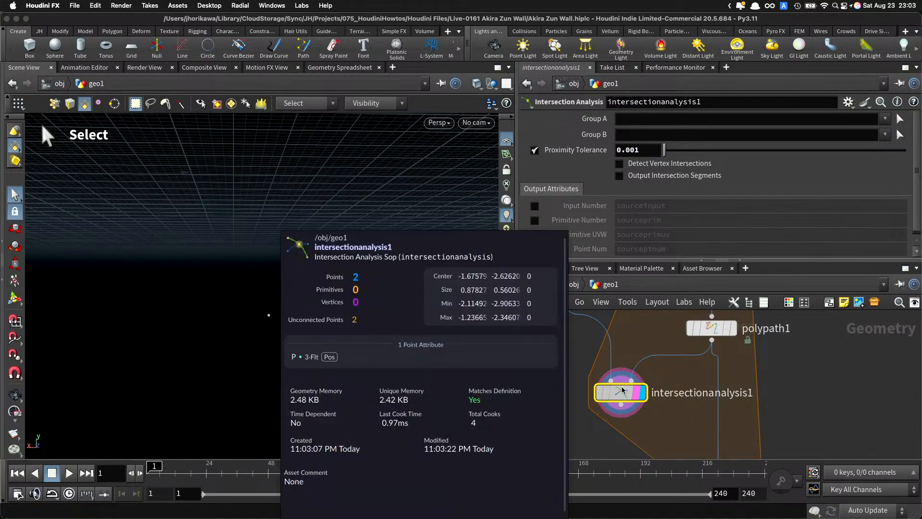
Step: Move foreach_end3 further below intersectionanalysis1 to make room for more nodes in the loop
scroll(663, 371, "down", 3)
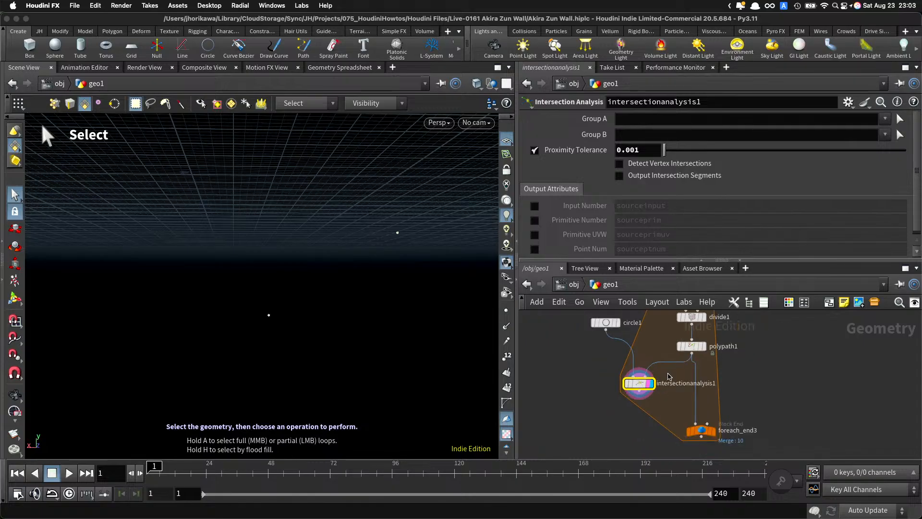
scroll(675, 399, "up", 2)
middle_click_drag(675, 399, 675, 354)
left_click_drag(693, 391, 700, 420)
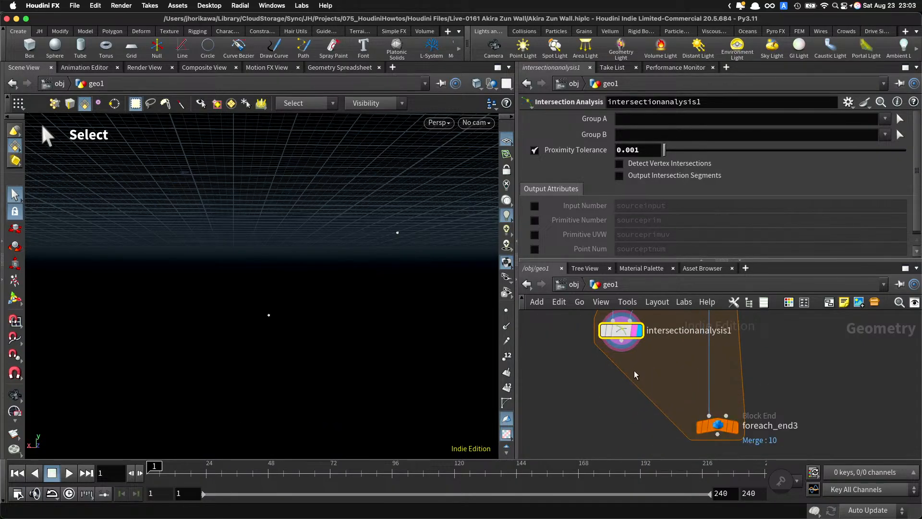
left_click_drag(646, 372, 612, 333)
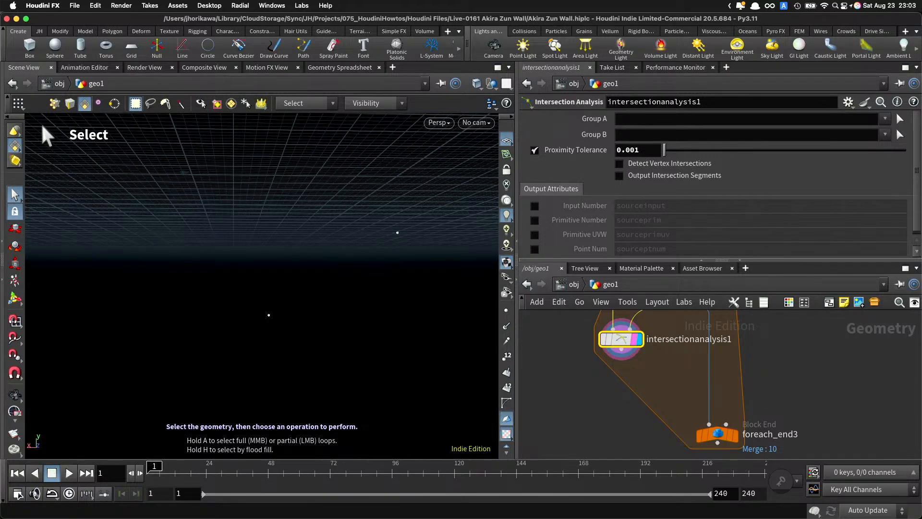
Step: Overlay the fuse2 mesh as a wireframe behind the displayed intersection points
scroll(746, 372, "down", 3)
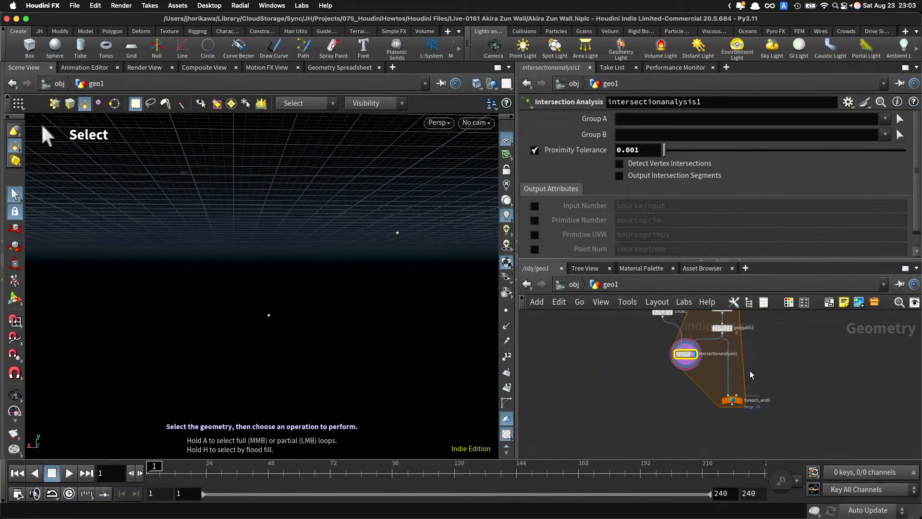
middle_click_drag(751, 375, 725, 445)
scroll(719, 400, "up", 2)
left_click(698, 342)
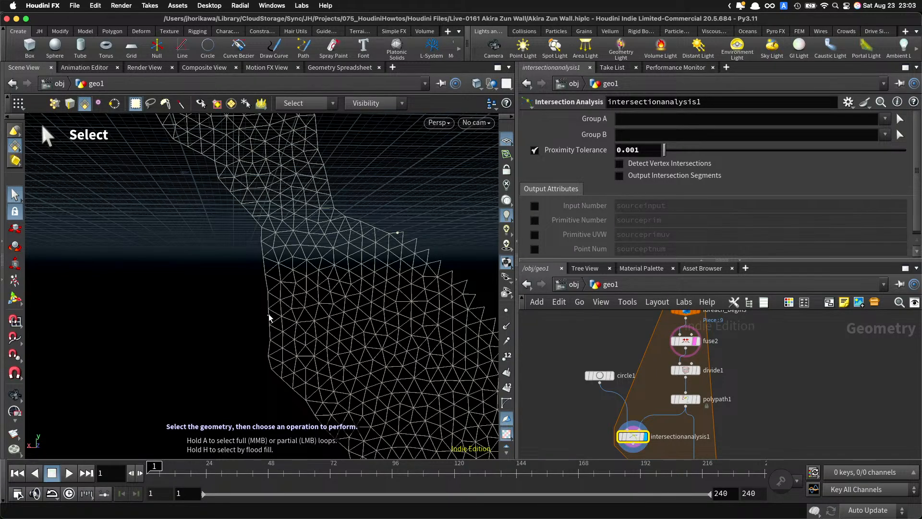
Step: Examine where the intersection points on both sides of the piece lie relative to the fuse2 mesh's points and edges
key("Escape")
left_click_drag(315, 273, 253, 325)
key("s")
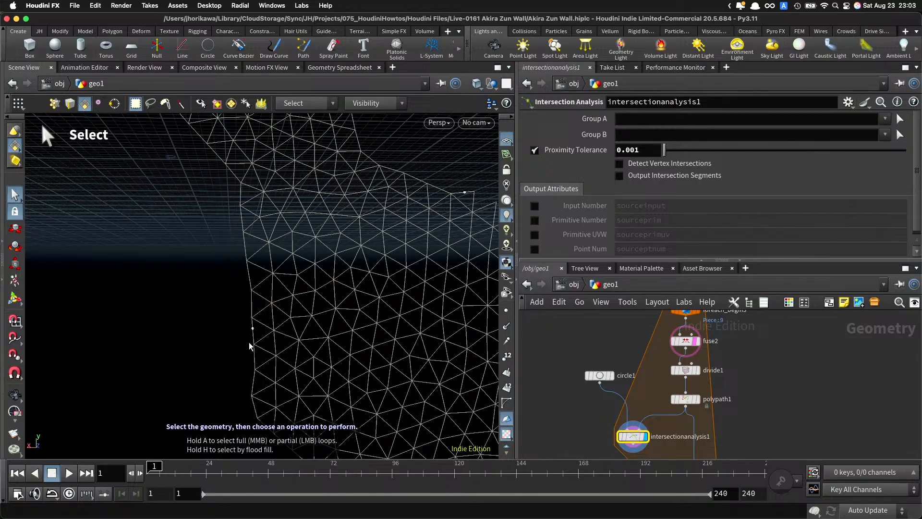
key("Escape")
key("s")
key("Escape")
left_click_drag(273, 311, 398, 243)
key("s")
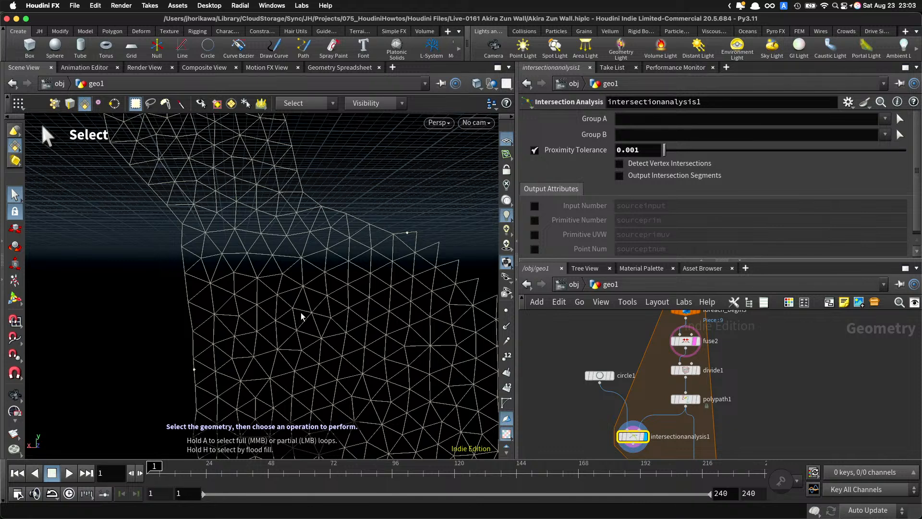
Step: Duplicate the existing snap and start_point attribute wrangles and place the copies below intersectionanalysis1
scroll(612, 408, "down", 3)
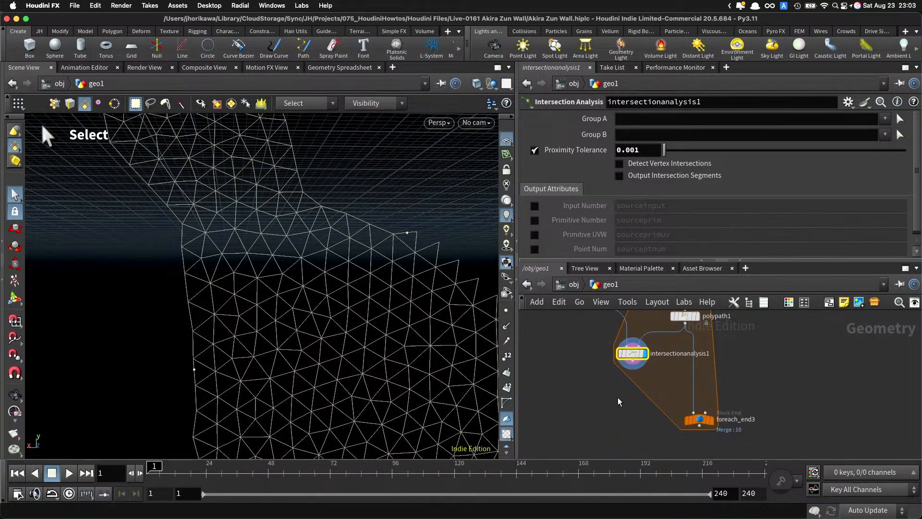
key("Tab")
key("Escape")
scroll(610, 406, "down", 3)
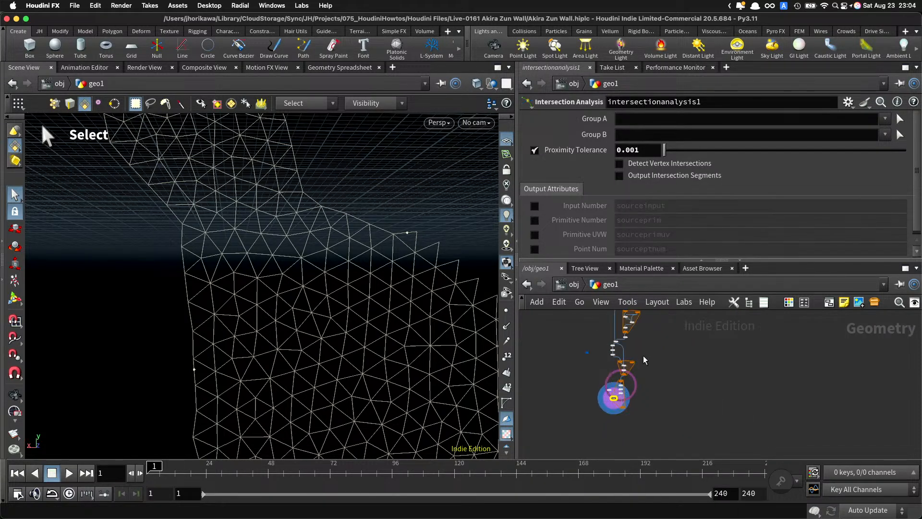
middle_click_drag(643, 355, 653, 450)
scroll(665, 419, "up", 5)
middle_click_drag(542, 388, 640, 409)
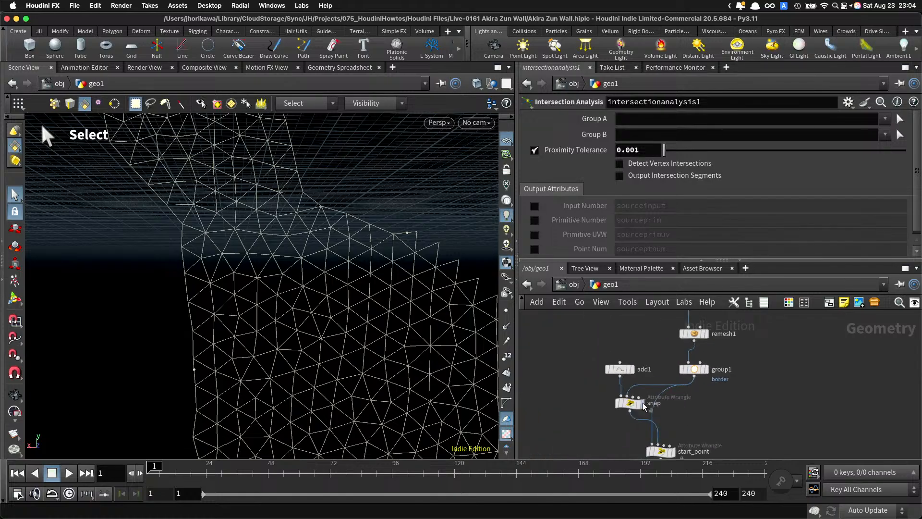
scroll(640, 411, "up", 4)
left_click_drag(624, 404, 623, 399)
middle_click_drag(722, 420, 692, 356)
left_click_drag(751, 434, 695, 361)
scroll(620, 365, "down", 3)
scroll(694, 322, "down", 8)
scroll(694, 361, "up", 10)
middle_click_drag(698, 341, 700, 381)
left_click(700, 382)
left_click_drag(692, 416, 691, 389)
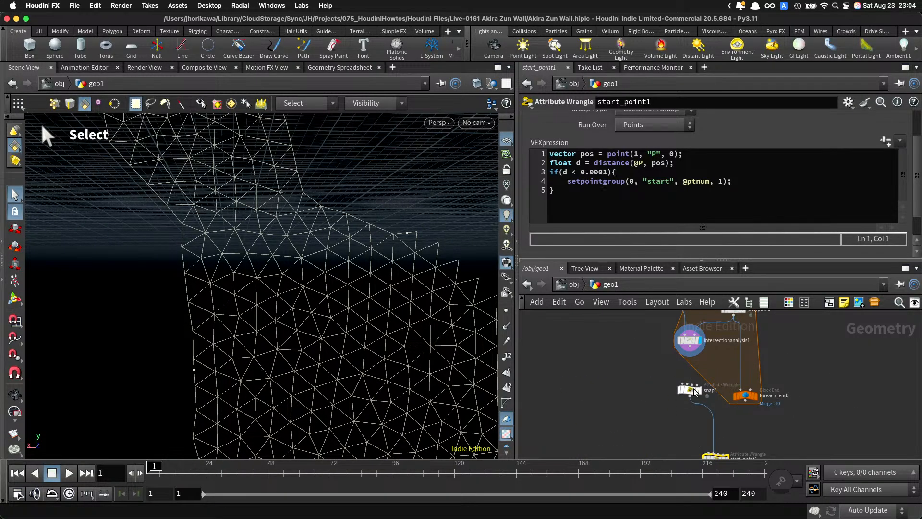
Step: Wire intersectionanalysis1 into the first input of snap1 and place snap1 just beneath it
left_click(692, 389)
scroll(713, 365, "up", 2)
middle_click_drag(696, 358, 691, 405)
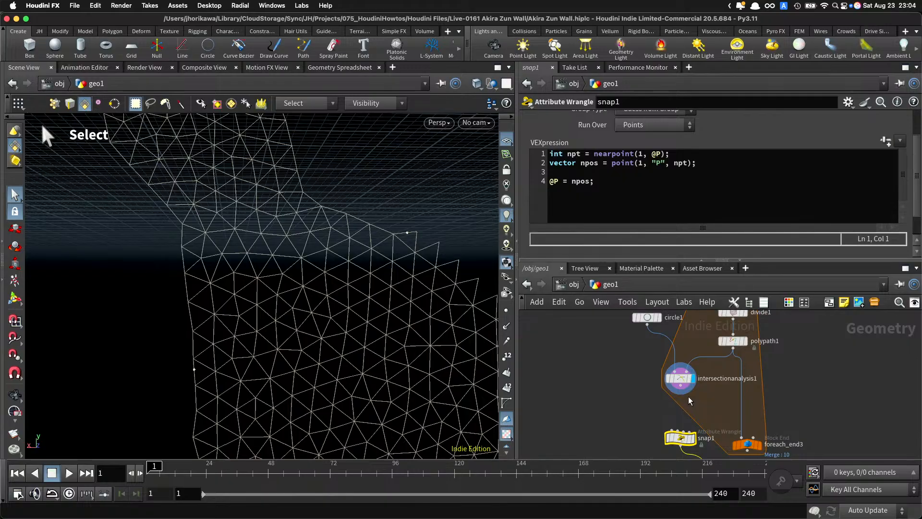
left_click(679, 392)
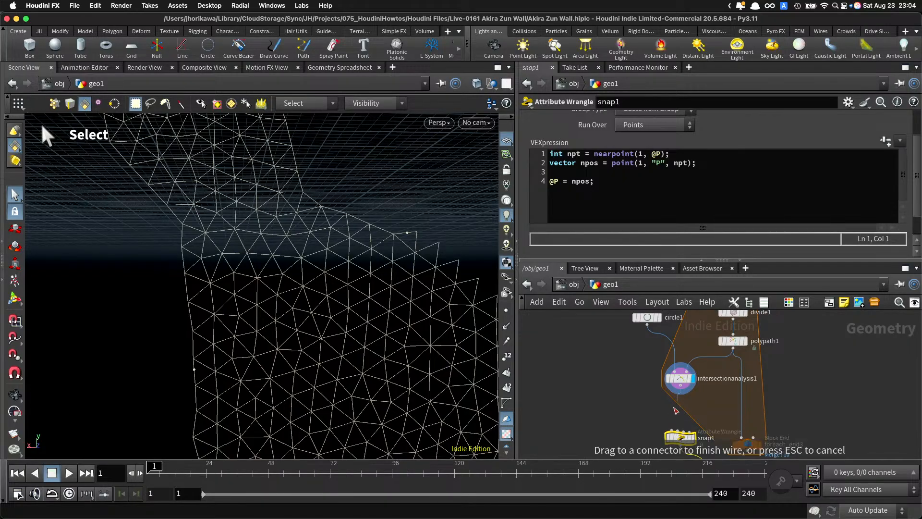
left_click(671, 429)
left_click_drag(686, 437, 694, 418)
scroll(747, 404, "down", 2)
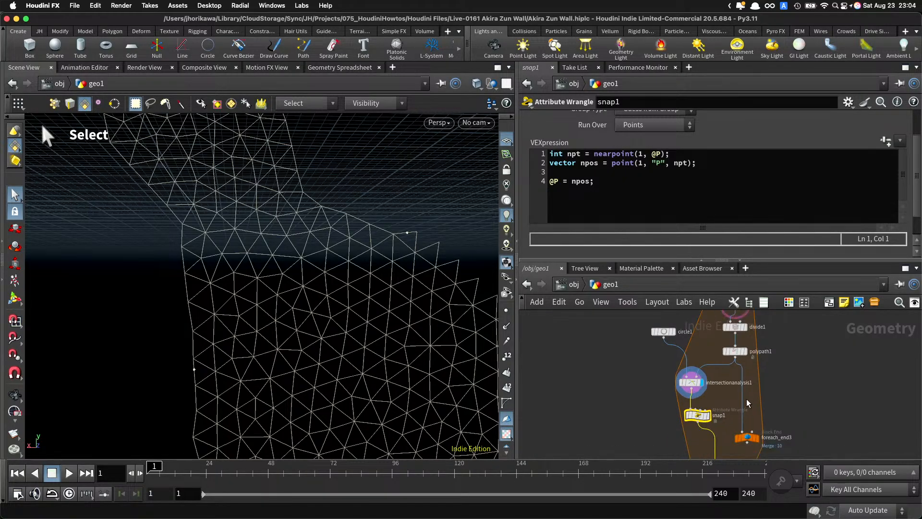
Step: Move foreach_end3 aside and wire polypath1 into the second input of snap1
middle_click_drag(747, 400, 715, 368)
left_click_drag(725, 410, 762, 414)
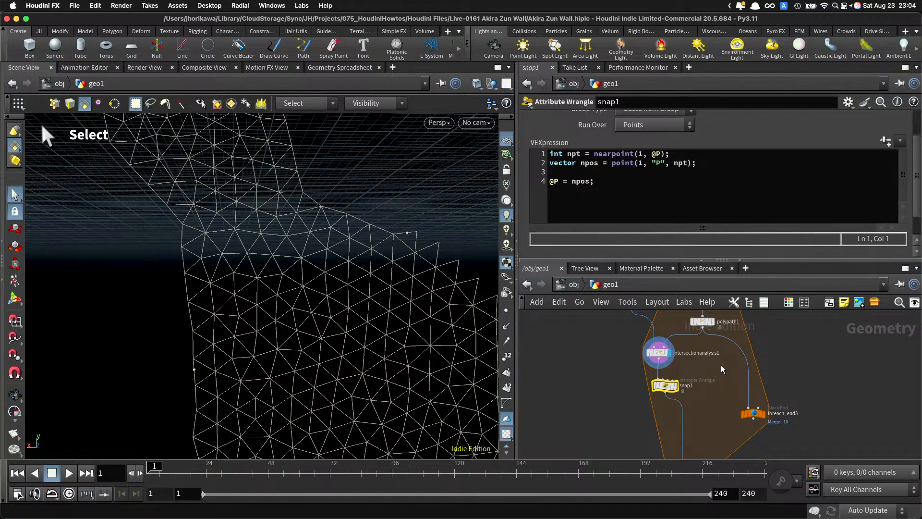
middle_click_drag(721, 363, 704, 377)
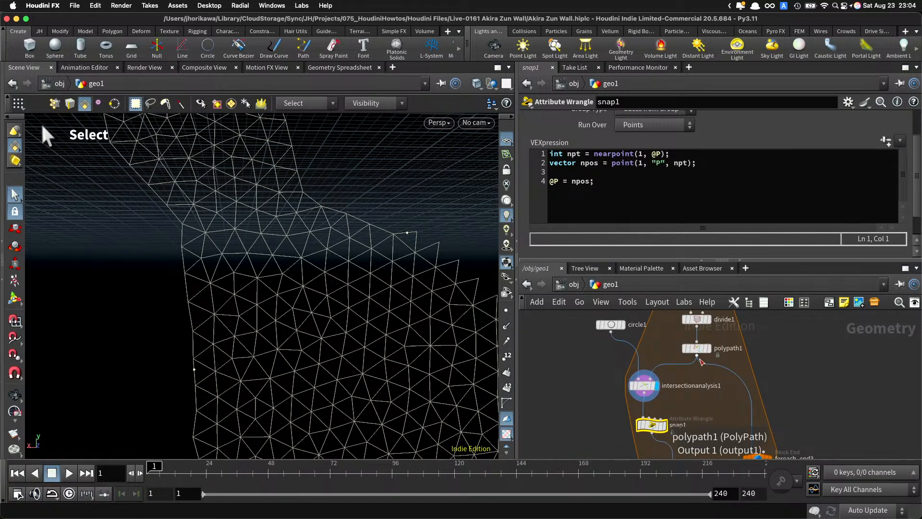
left_click_drag(698, 358, 683, 423)
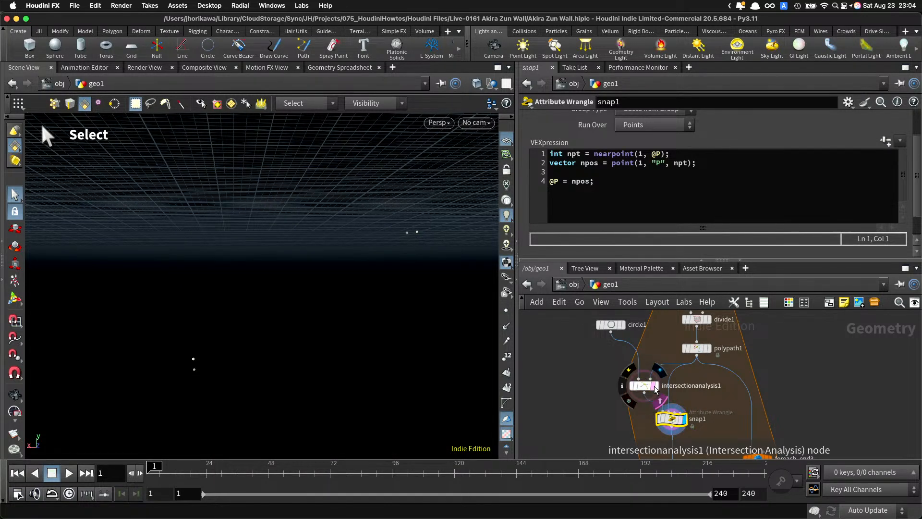
Step: Compare the snapped points of snap1 with the polypath1 outline and the fuse2 mesh as template overlays
left_click(706, 348)
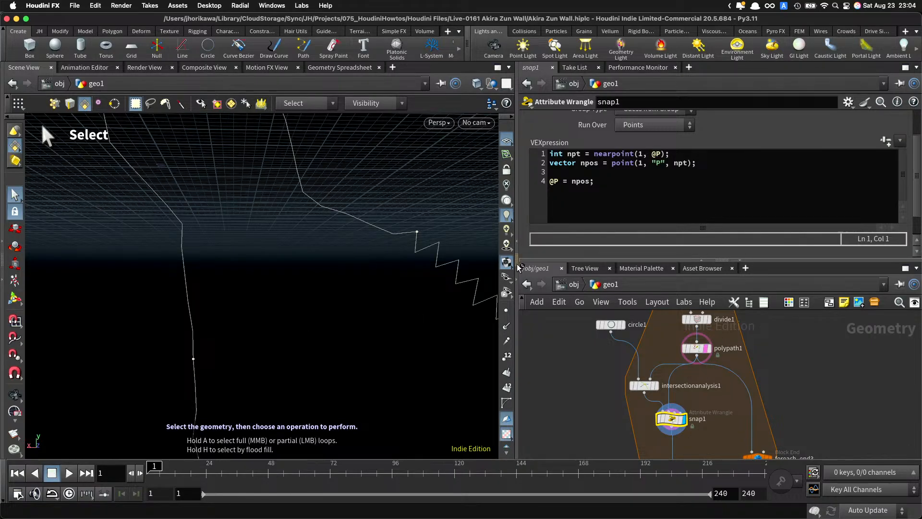
scroll(690, 392, "down", 3)
scroll(702, 350, "up", 3)
left_click(685, 358)
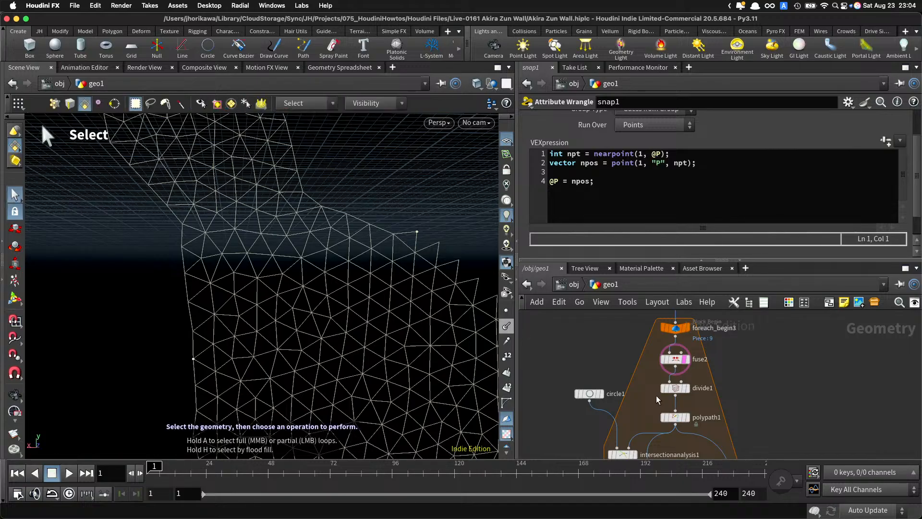
Step: Wire fuse2 into the first input of start_point1, position it beside foreach_end3, and display and select start_point1
scroll(661, 395, "down", 5)
scroll(662, 395, "up", 2)
left_click_drag(646, 442, 732, 397)
middle_click_drag(722, 368, 723, 415)
scroll(681, 348, "up", 3)
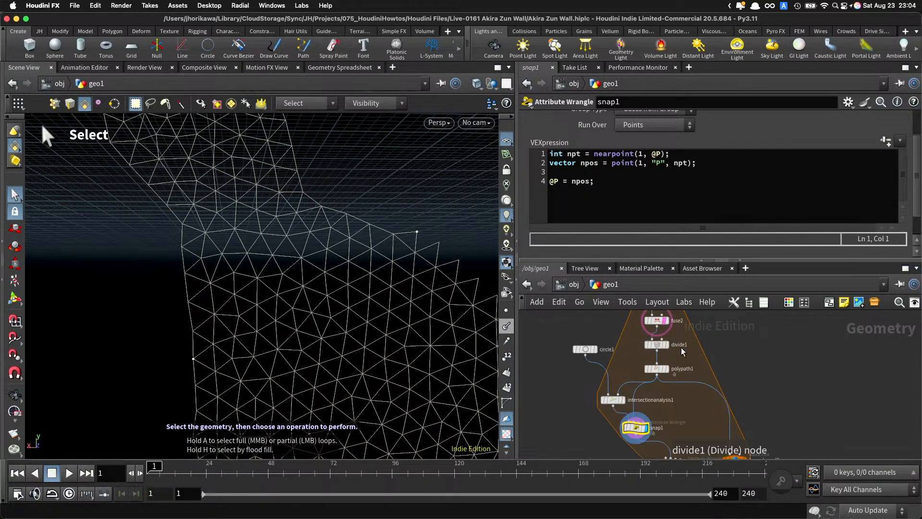
left_click(655, 325)
scroll(688, 414, "down", 2)
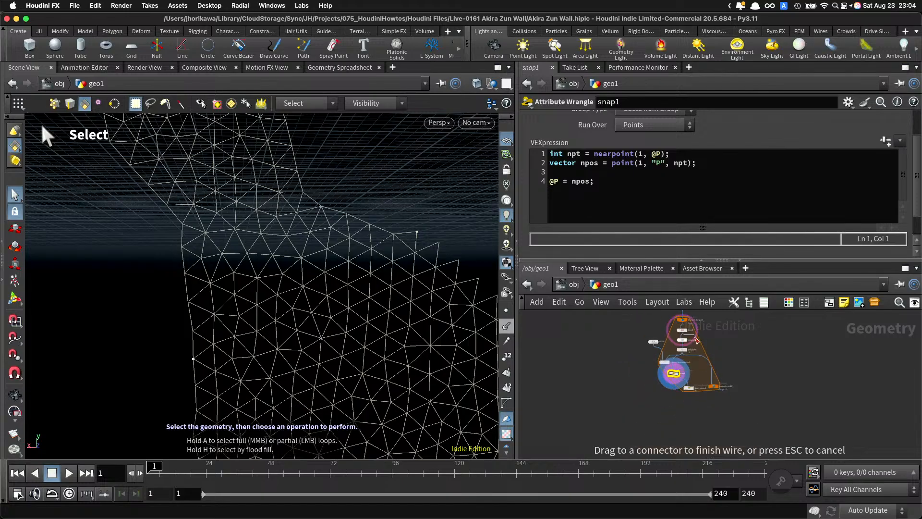
left_click(687, 415)
left_click_drag(701, 424, 715, 419)
left_click(717, 421)
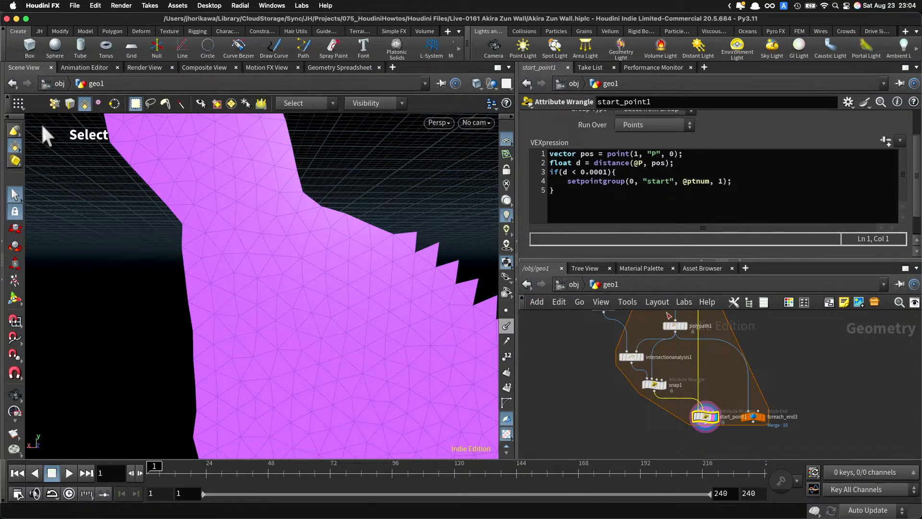
left_click_drag(655, 384, 660, 384)
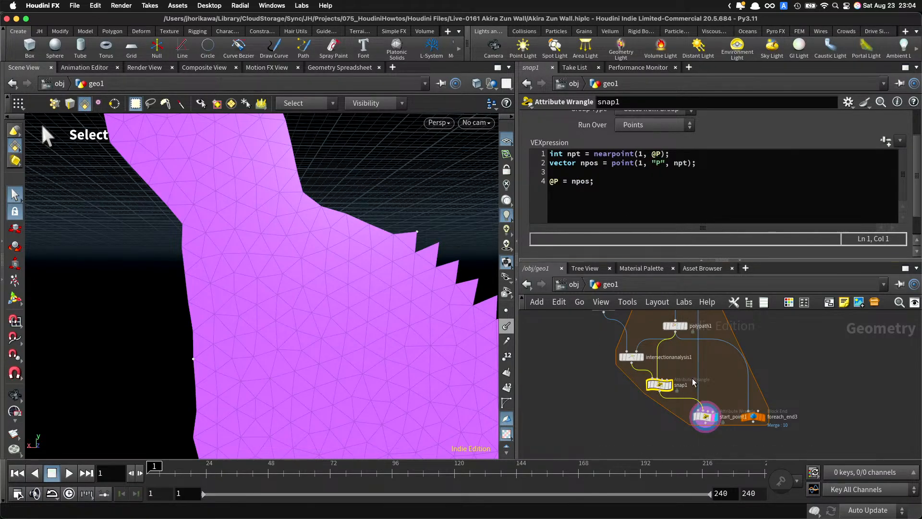
left_click(704, 416)
left_click(624, 200)
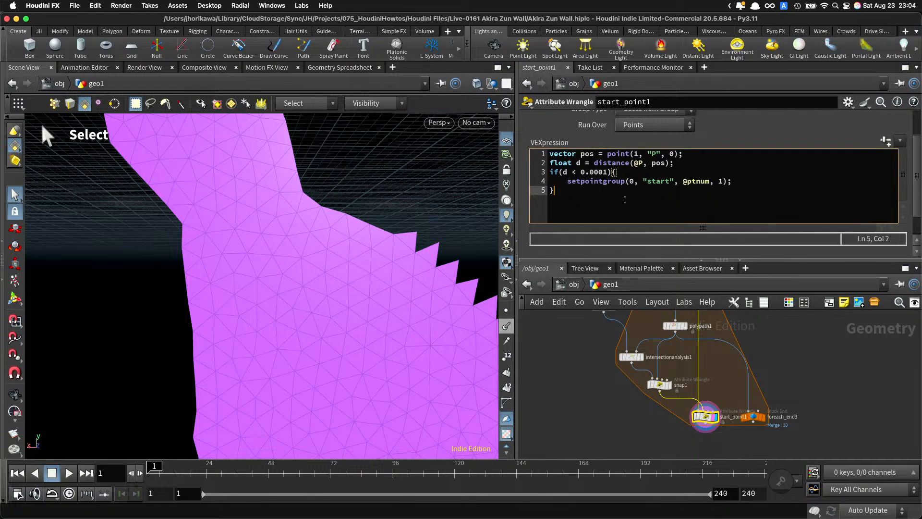
scroll(624, 183, "up", 2)
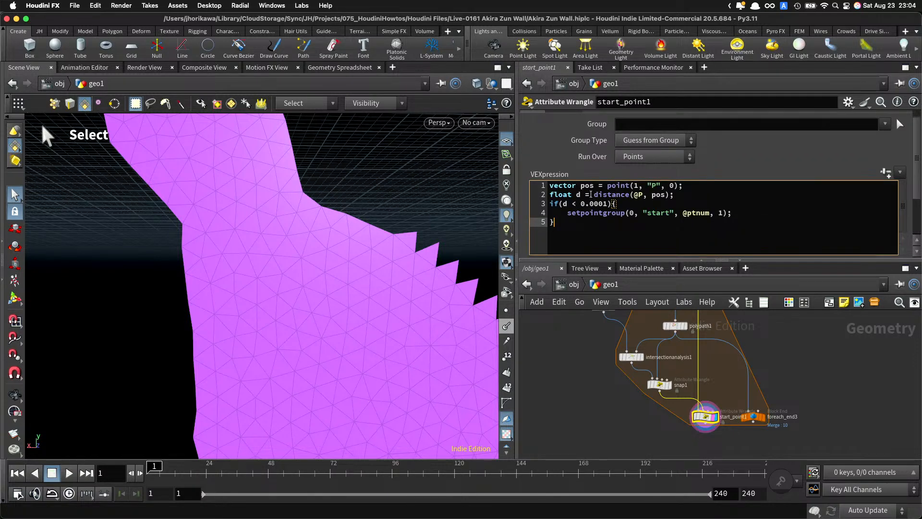
left_click(550, 186)
key("Return")
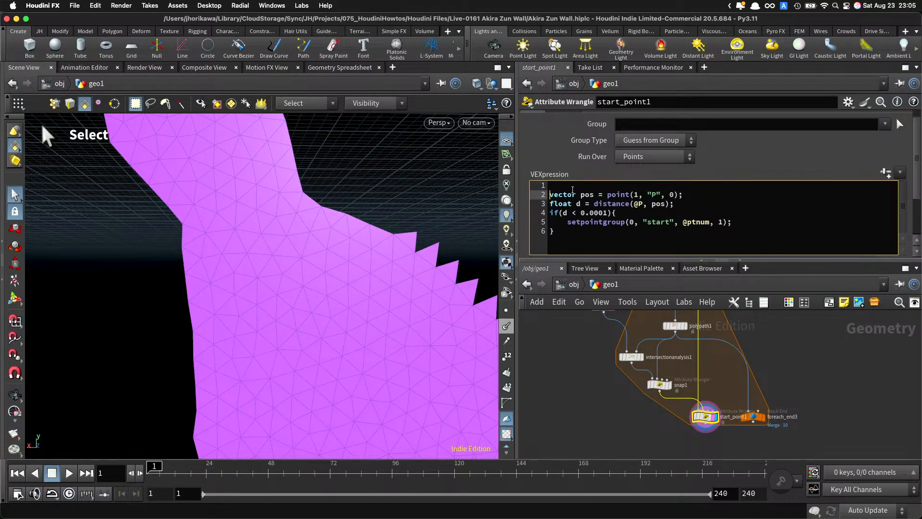
key("Up")
key("Down")
key("BackSpace")
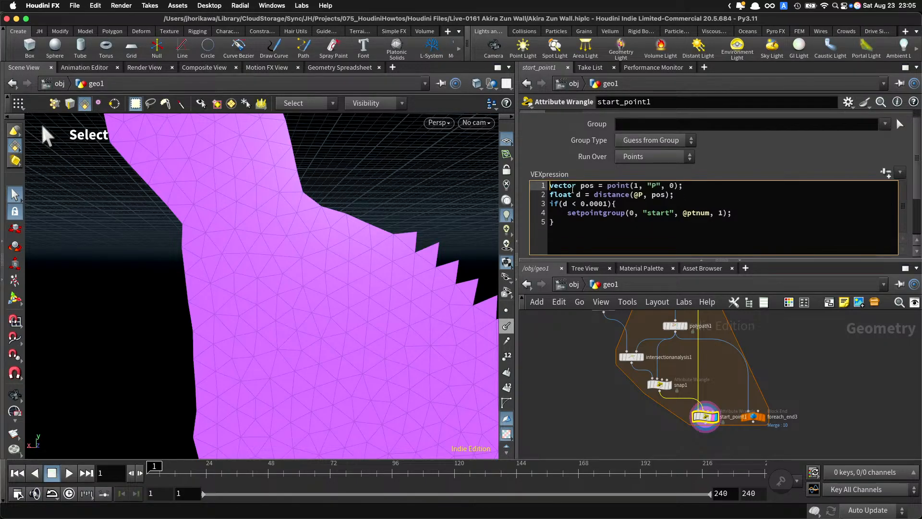
left_click(608, 204)
key("Return")
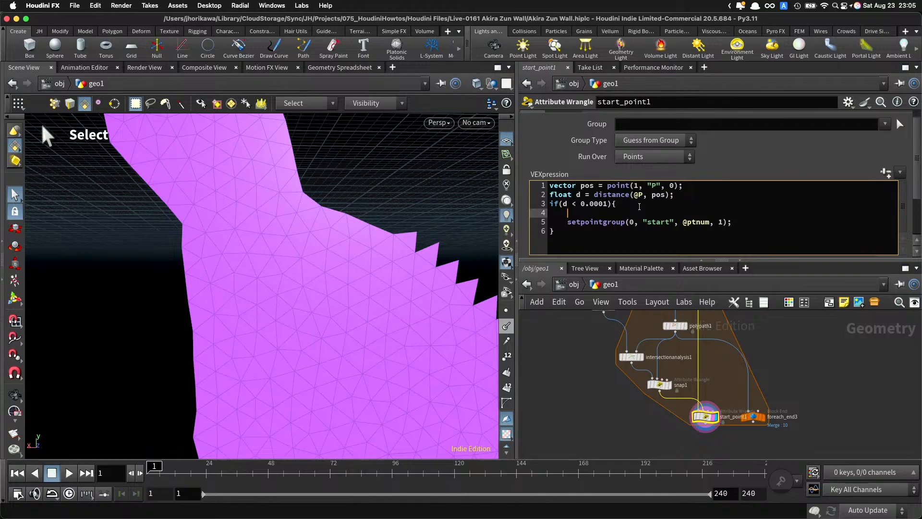
type("if(@")
key("BackSpace")
key("BackSpace")
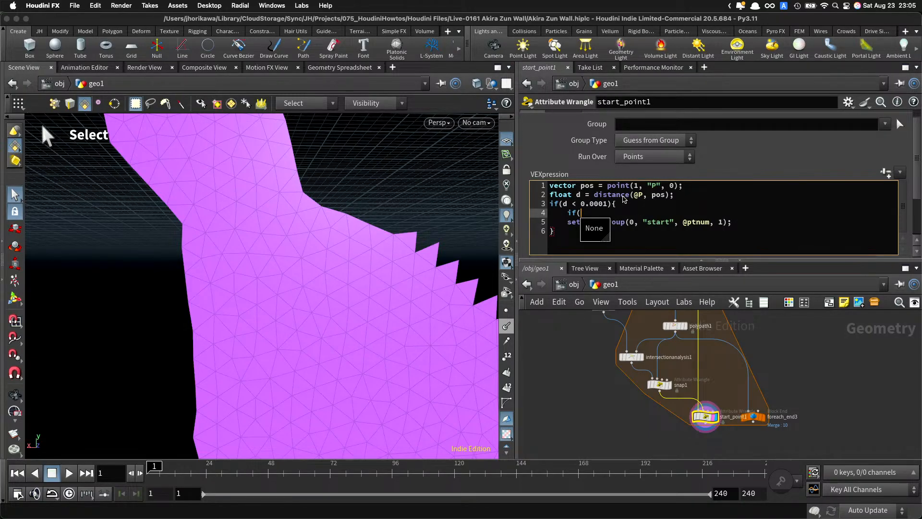
Step: In the start_point1 VEX code, rename the pos variable to pos1 and add the line vector pos2 = point(1, "P", 1);
left_click(596, 186)
type("1")
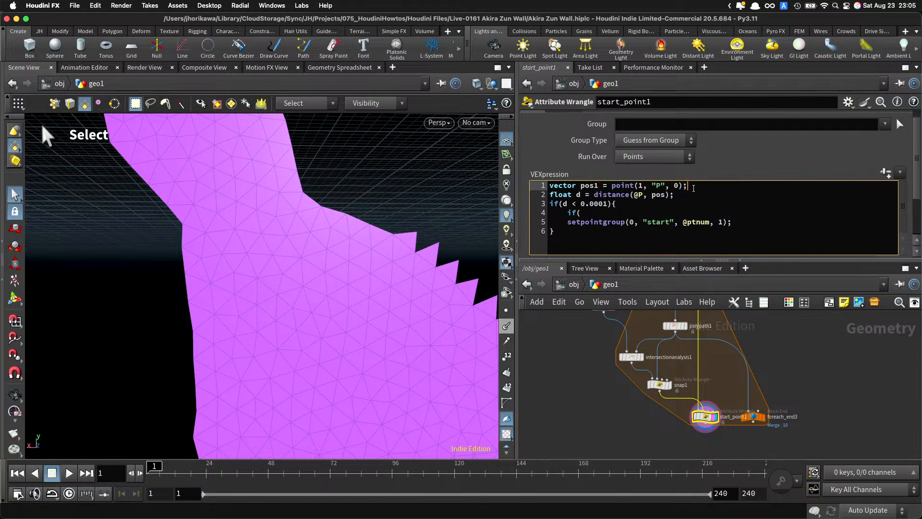
key("Return")
type("vector ")
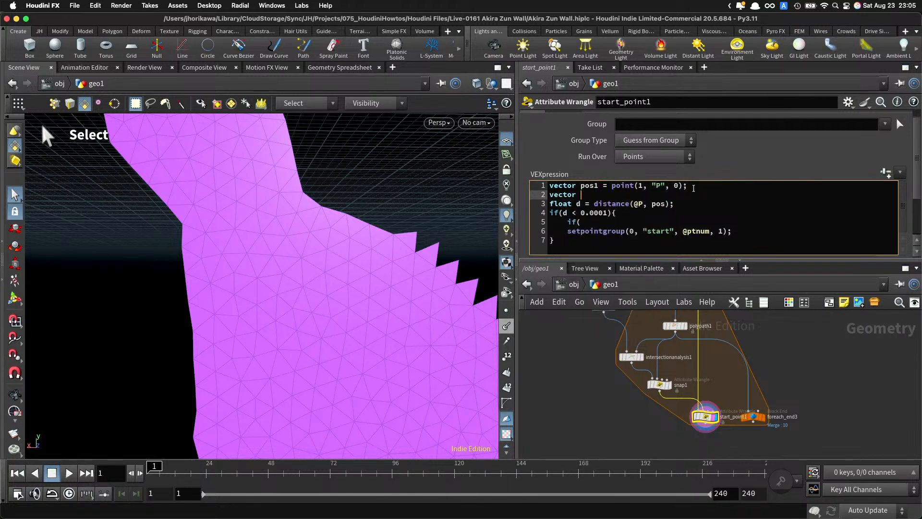
type("pos2 = point(1, \"P\", 1);")
Step: Rename d to d1 and measure it against pos1, and add the line float d2 = distance(@P, pos2);
left_click(582, 204)
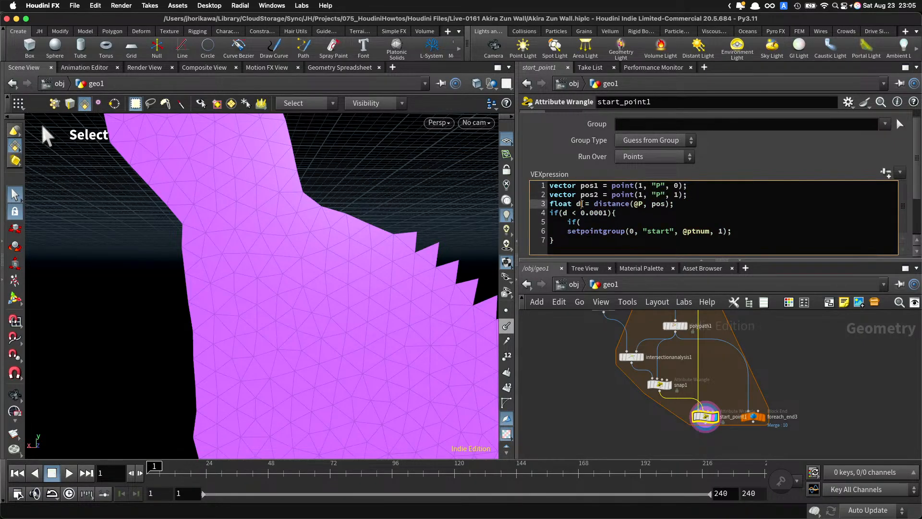
type("1")
left_click(668, 203)
type("1")
key("Return")
type("f")
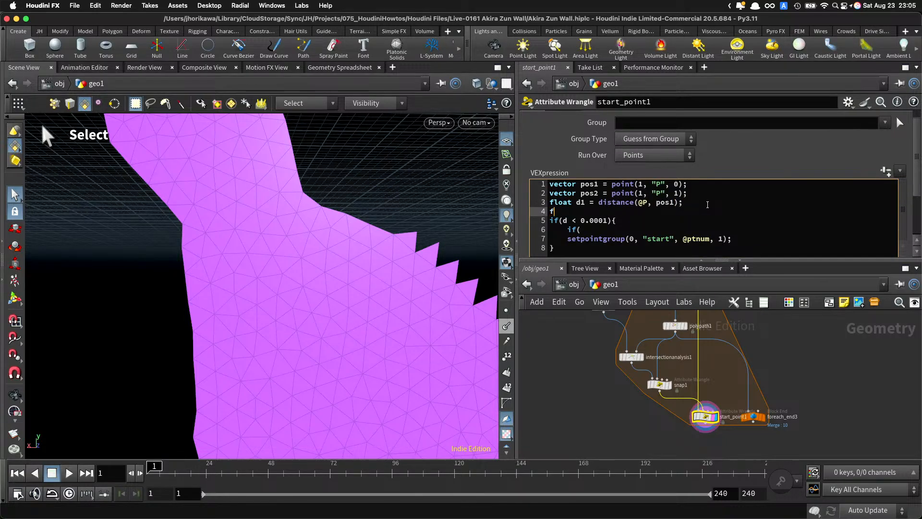
type("loat d2 = distance(@P, pos2);")
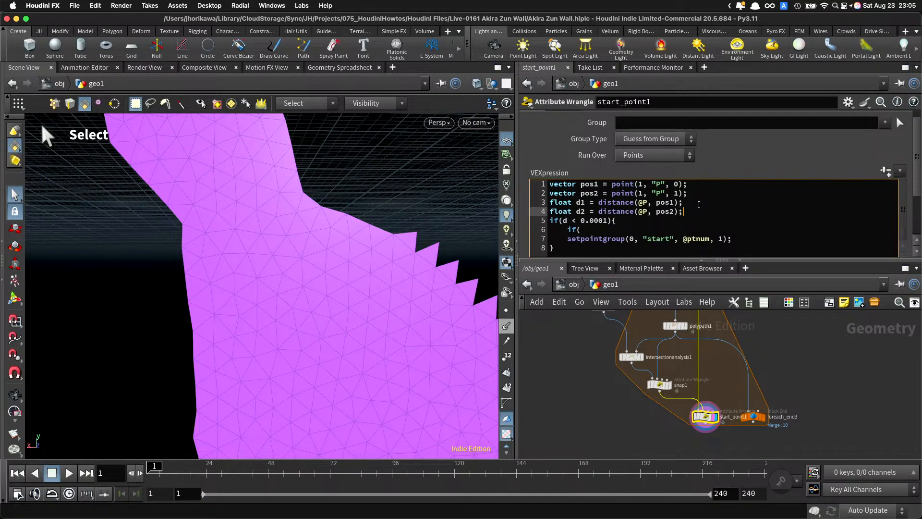
Step: Make the if condition test d1 and remove the unfinished nested if line below it
left_click(569, 220)
type("1")
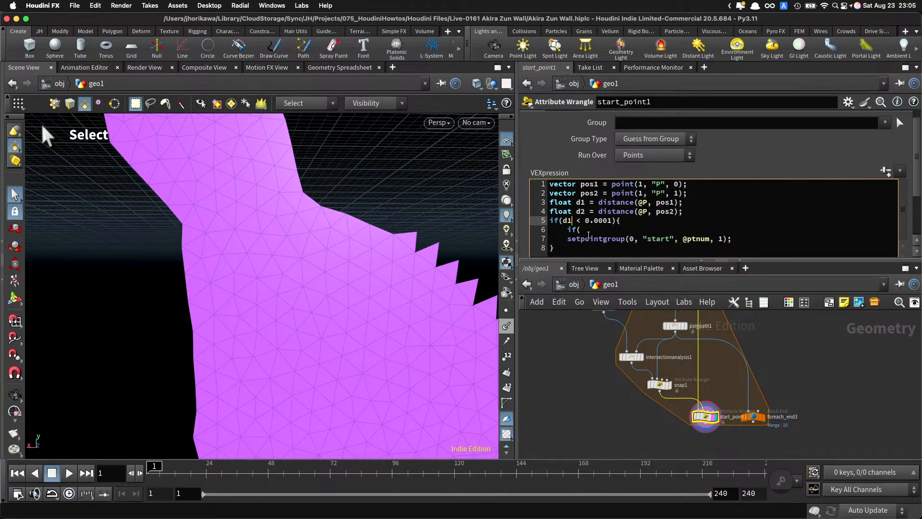
left_click(539, 229)
key("BackSpace")
key("BackSpace")
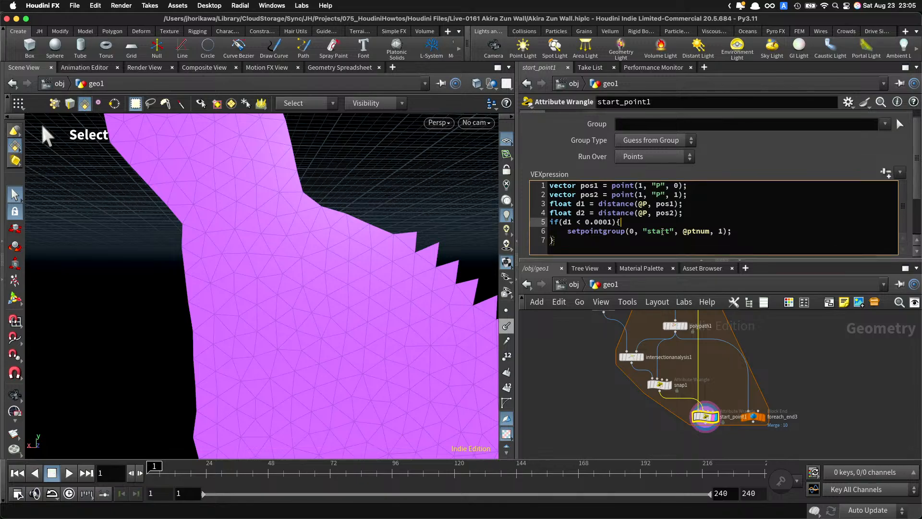
Step: Duplicate the whole d1 if block below itself, separated by a blank line
left_click_drag(634, 243, 542, 221)
key("super+c")
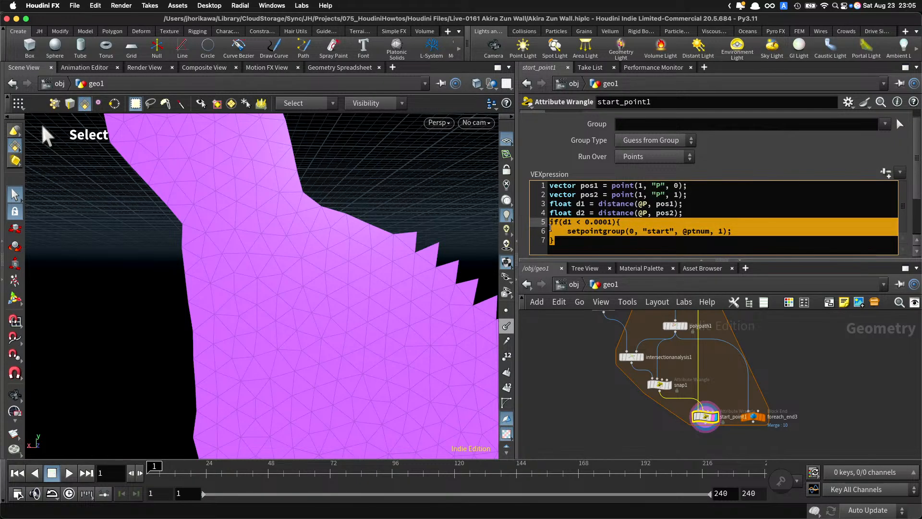
left_click(564, 241)
key("Return")
key("Return")
key("super+v")
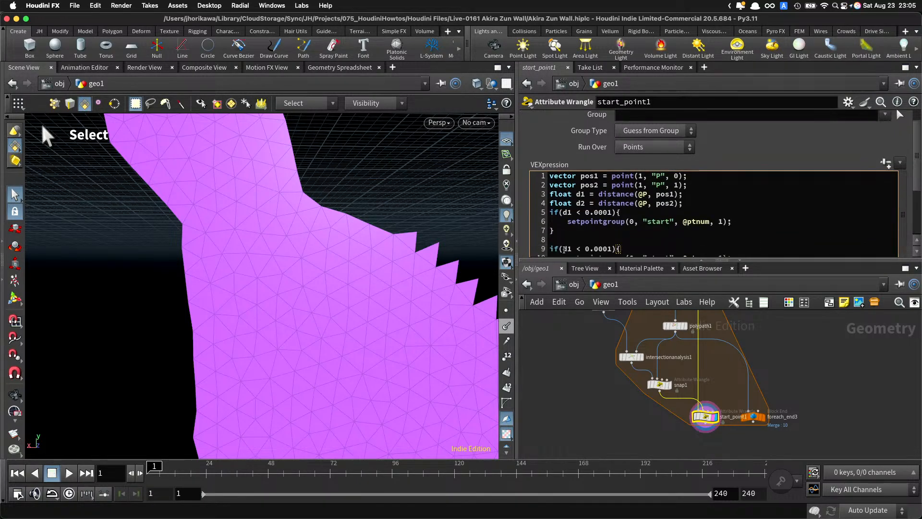
Step: Change the second if block to test d2 and assign matching points to the group "end"
left_click(566, 249)
type("2")
left_click(603, 239)
scroll(605, 239, "down", 2)
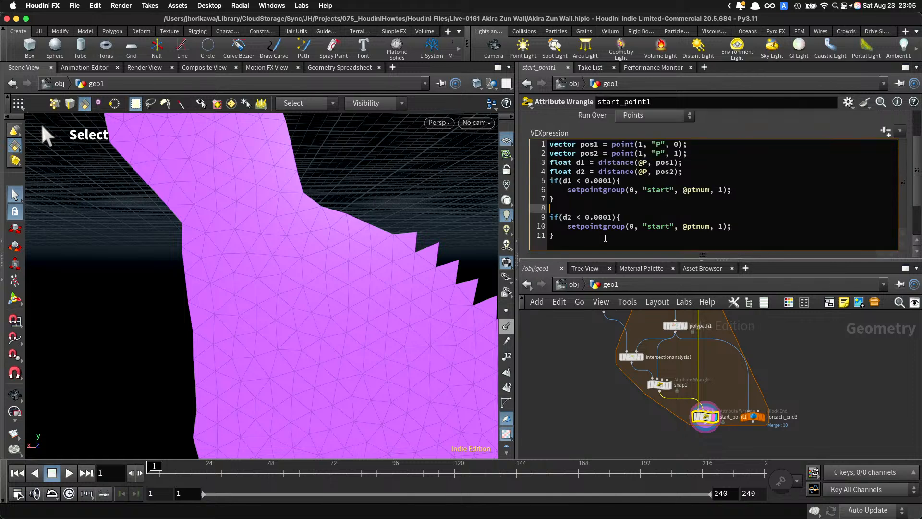
left_click(667, 228)
double_click(668, 228)
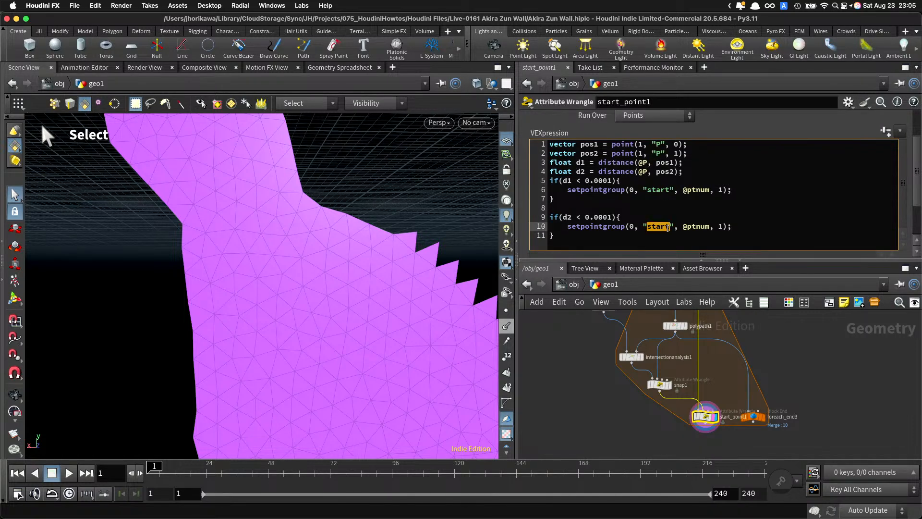
type("end")
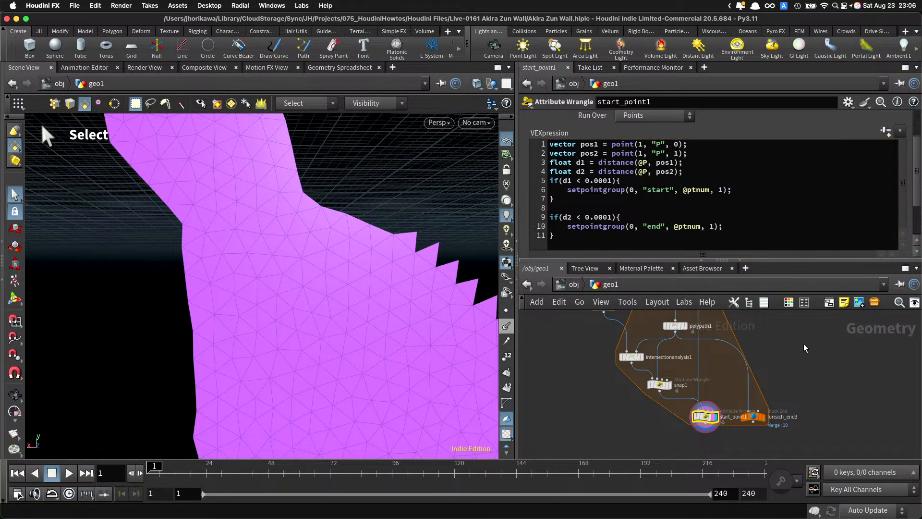
Step: Save the scene and spread start_point1 and foreach_end3 apart to free up space in the loop
key("super+s")
scroll(762, 398, "down", 3)
left_click_drag(746, 387, 788, 412)
scroll(702, 388, "up", 3)
left_click_drag(692, 384, 671, 373)
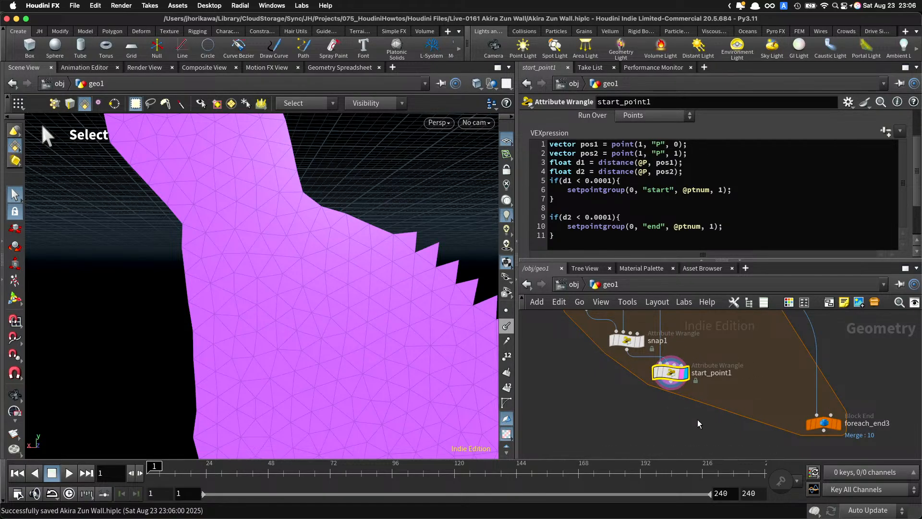
Step: Add a Find Shortest Path node to the network just below start_point1
key("Tab")
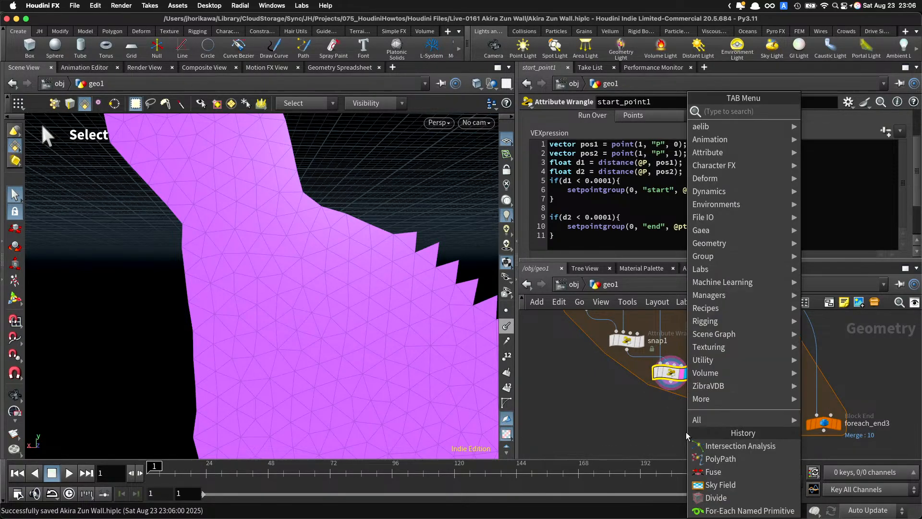
type("shof")
key("BackSpace")
key("BackSpace")
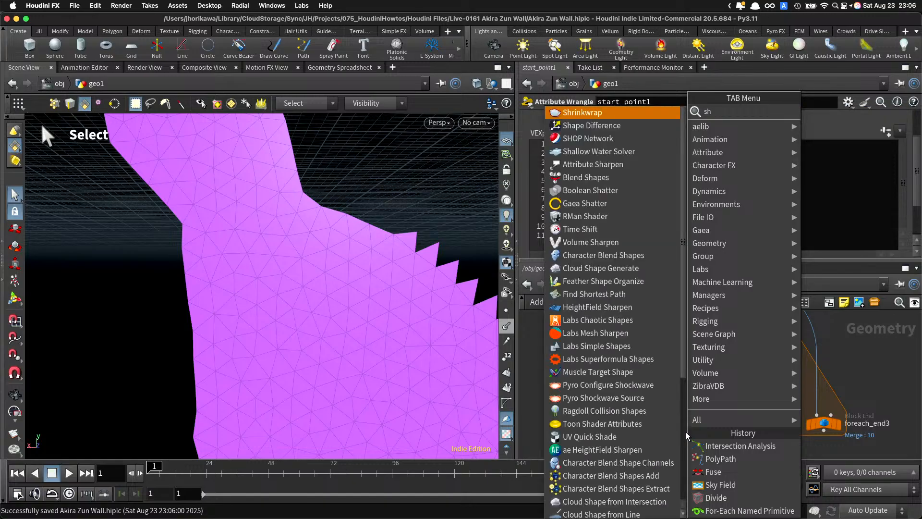
key("BackSpace")
key("BackSpace")
type("find")
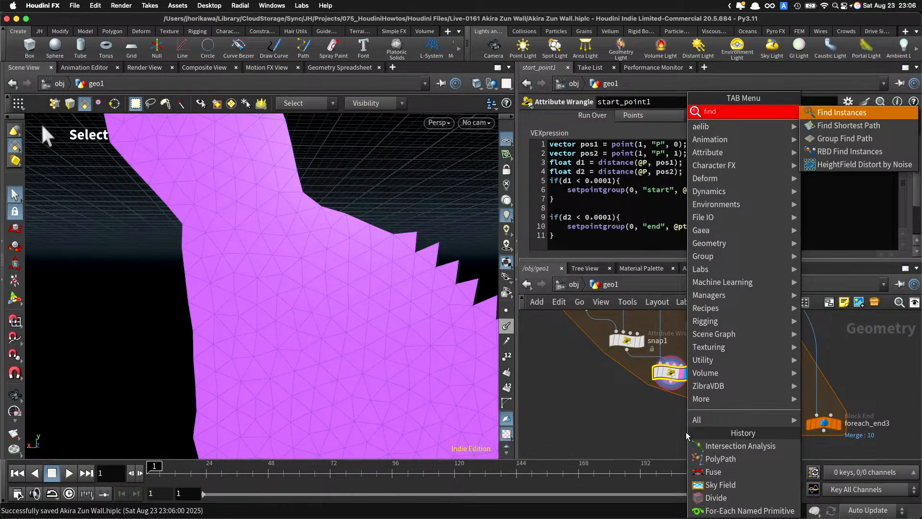
type("sho")
key("Return")
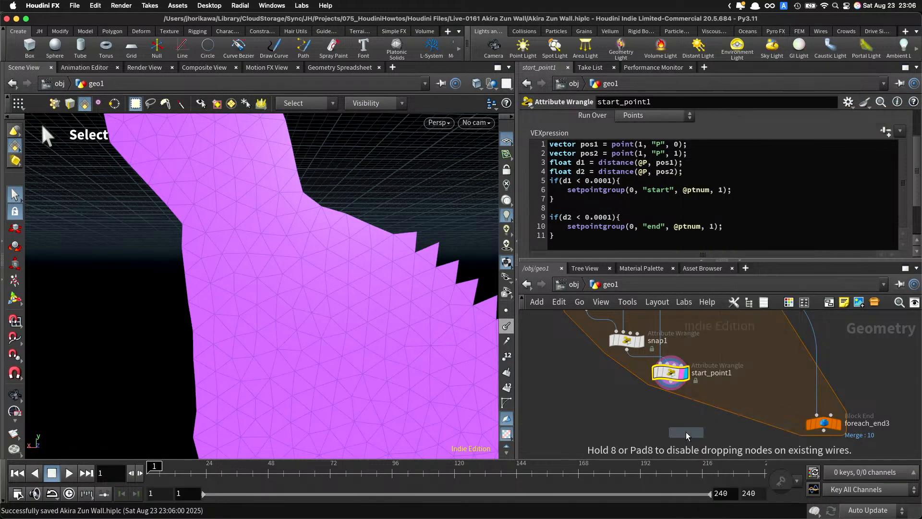
left_click(686, 431)
scroll(678, 442, "down", 3)
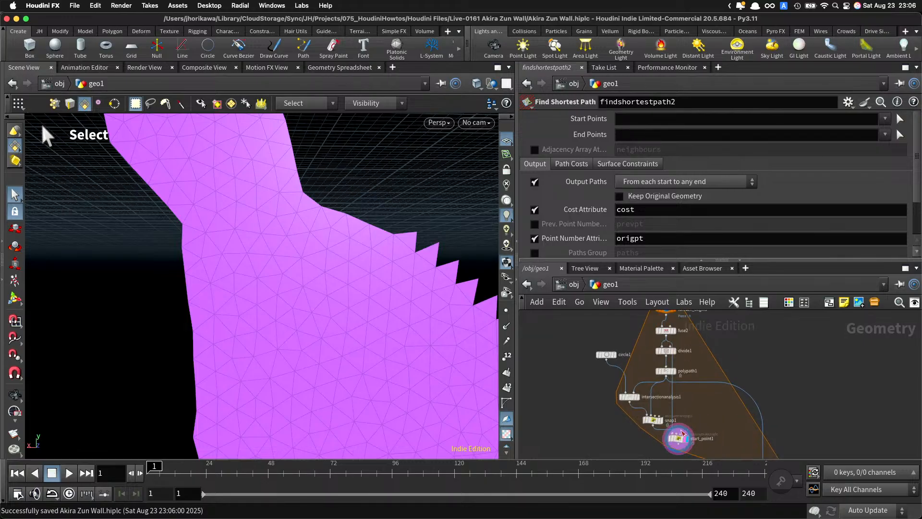
scroll(696, 414, "down", 2)
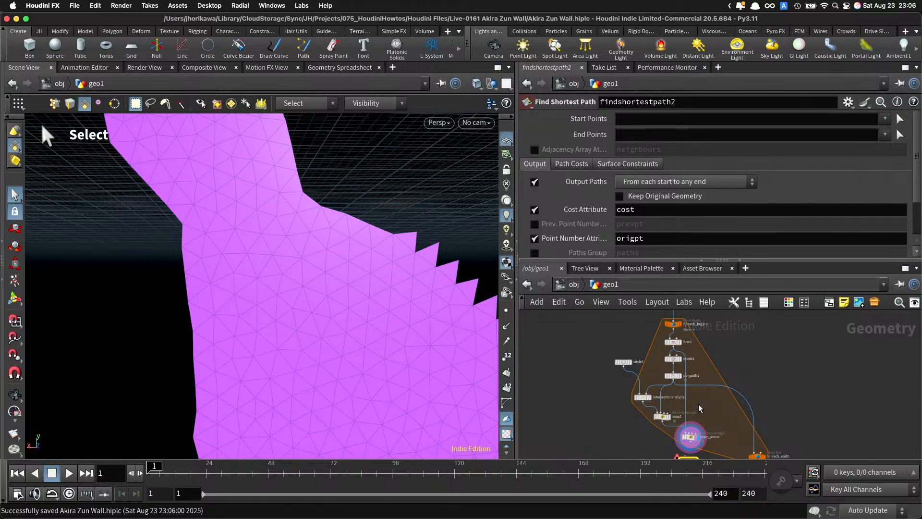
Step: Insert a Group Delete node on the wire between snap1 and start_point1 and align it under snap1
scroll(699, 405, "up", 4)
key("Tab")
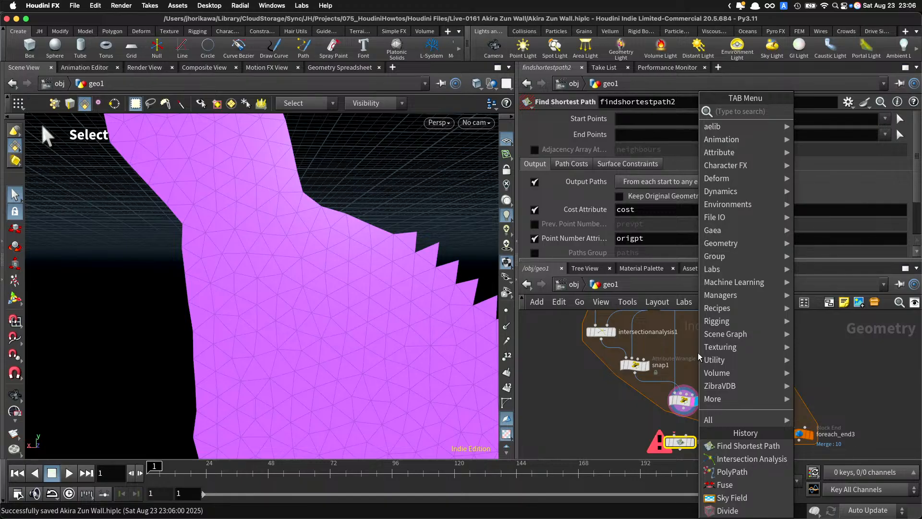
type("group")
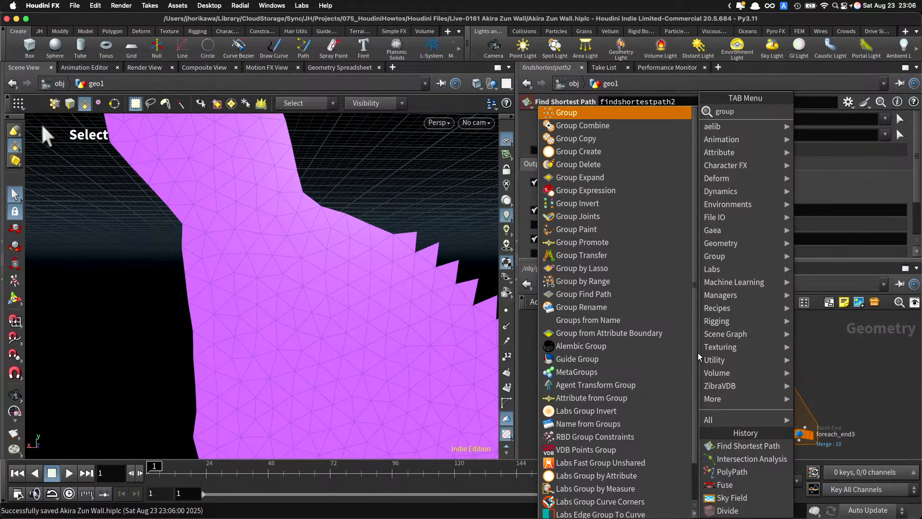
key("Return")
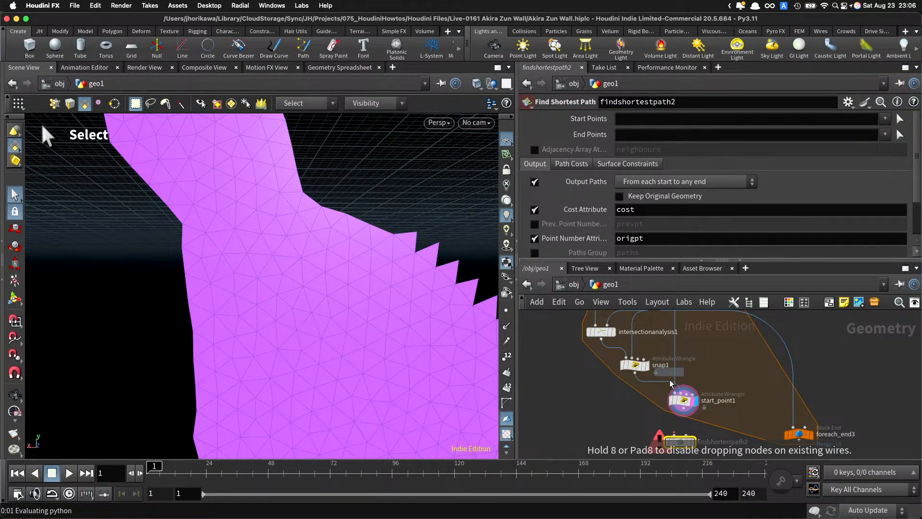
scroll(669, 379, "up", 3)
left_click(653, 387)
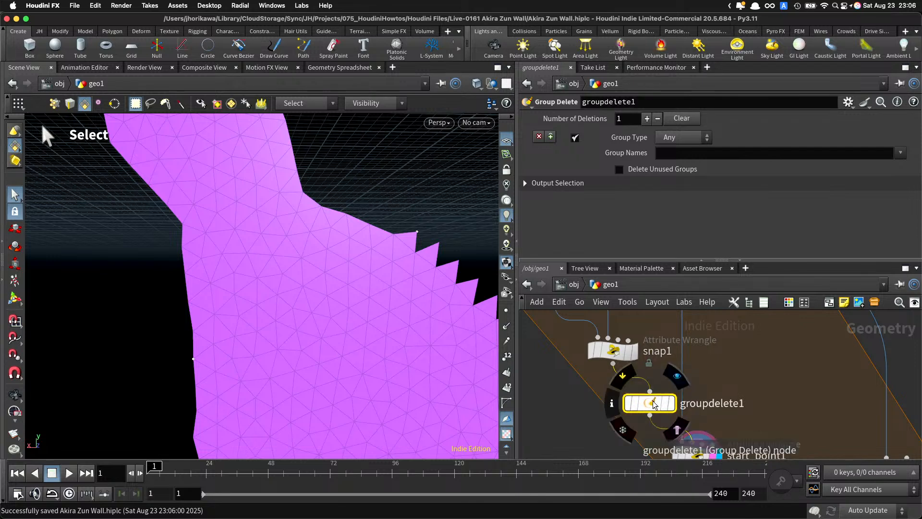
left_click_drag(651, 403, 614, 394)
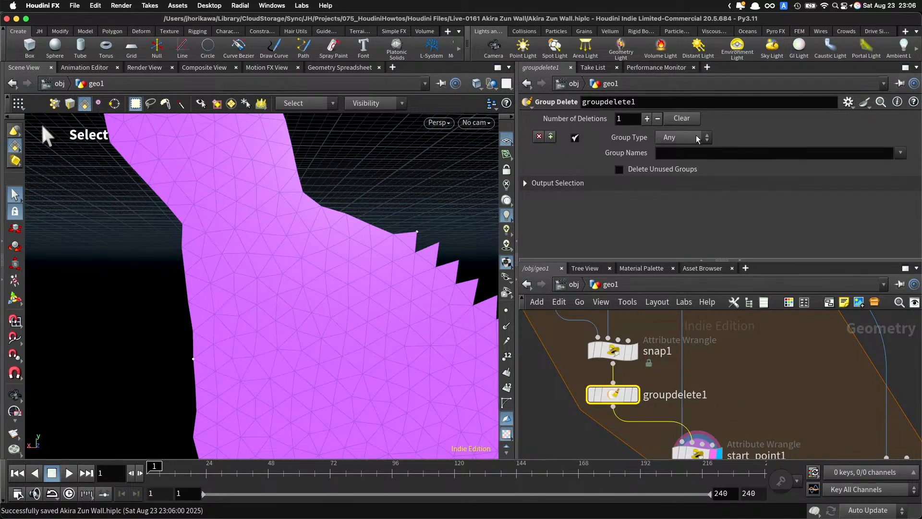
Step: Set the Group Delete node to remove the point group named start
left_click(900, 153)
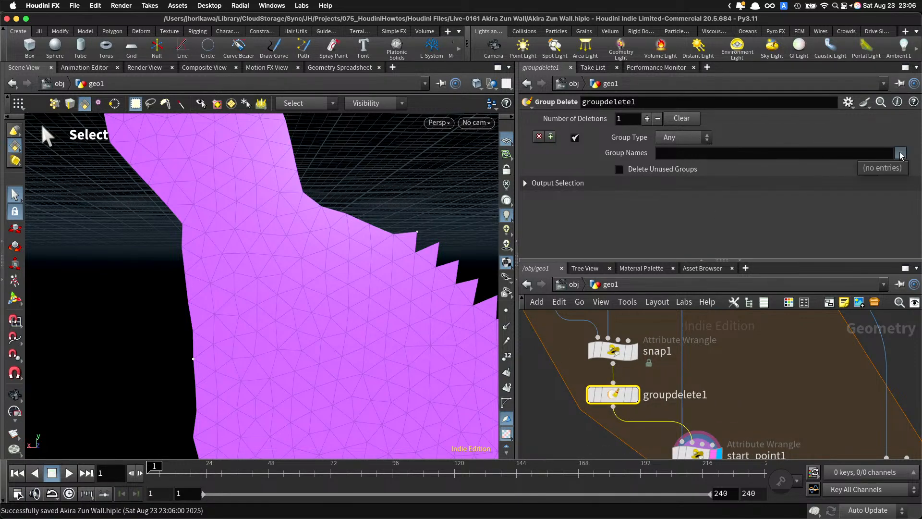
left_click(707, 140)
left_click(672, 161)
left_click(857, 153)
type("star")
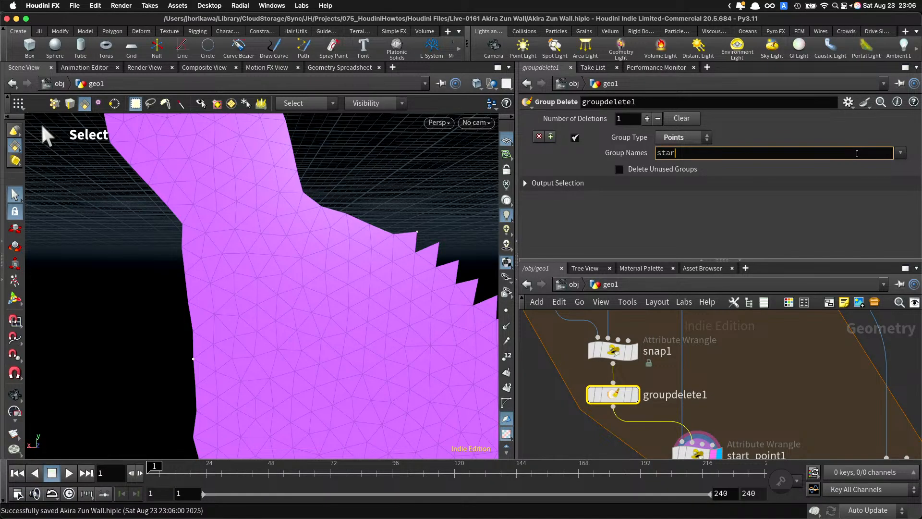
type("t")
key("Return")
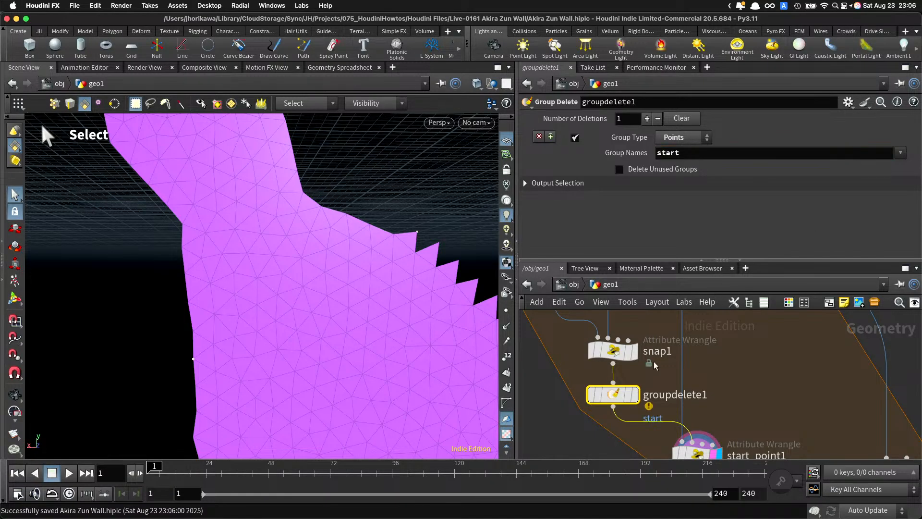
Step: Add a second deletion entry to the Group Delete node for the point group named end
left_click(550, 136)
left_click(680, 152)
type("end")
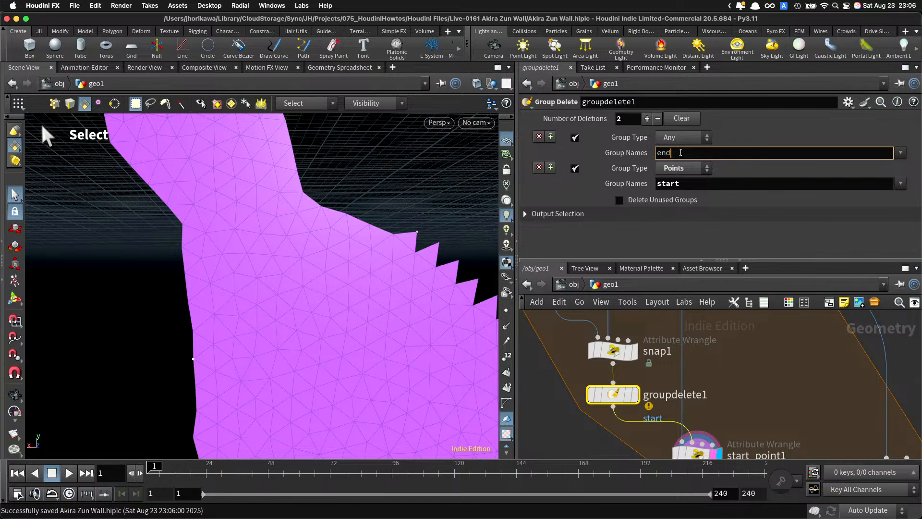
left_click(687, 140)
left_click(691, 168)
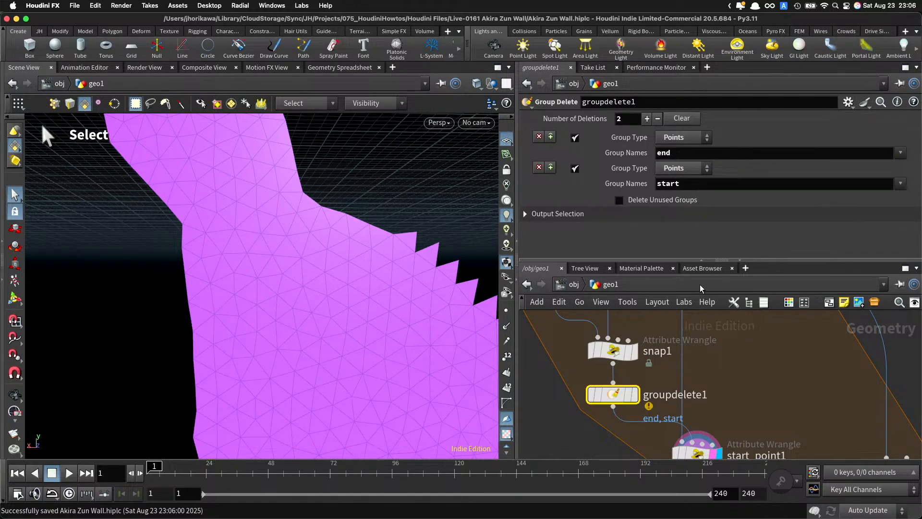
Step: Connect start_point1 to the first input of findshortestpath2 and display the path node's result
scroll(717, 348, "down", 5)
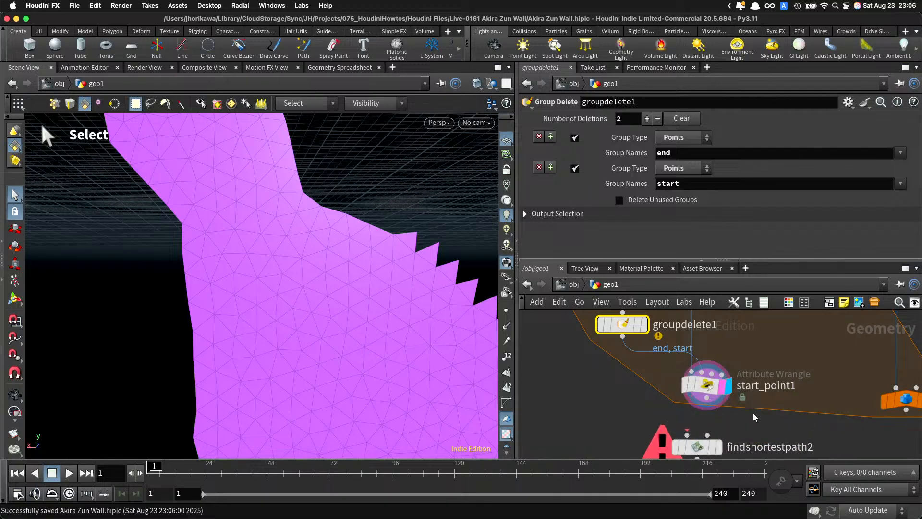
scroll(754, 418, "down", 3)
left_click_drag(699, 365, 707, 402)
left_click(722, 398)
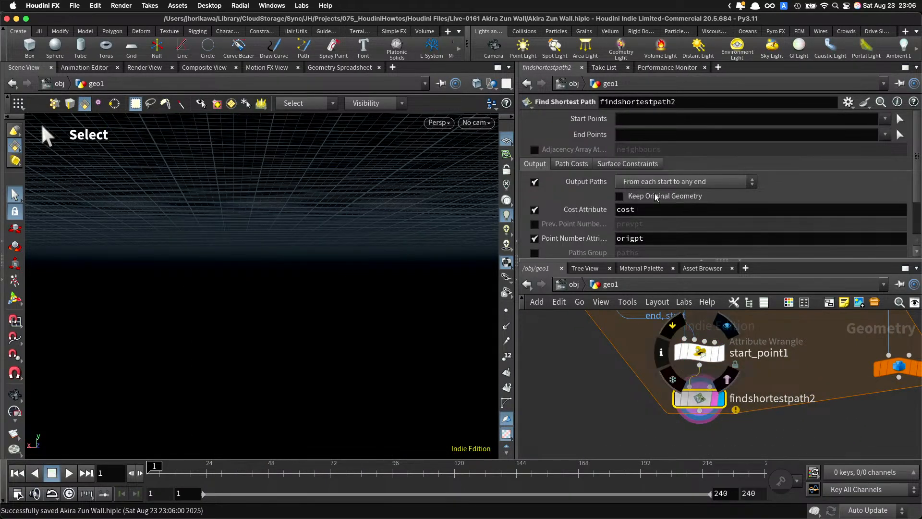
Step: Set the Find Shortest Path node's start points to the group start and its end points to the group end
left_click(573, 165)
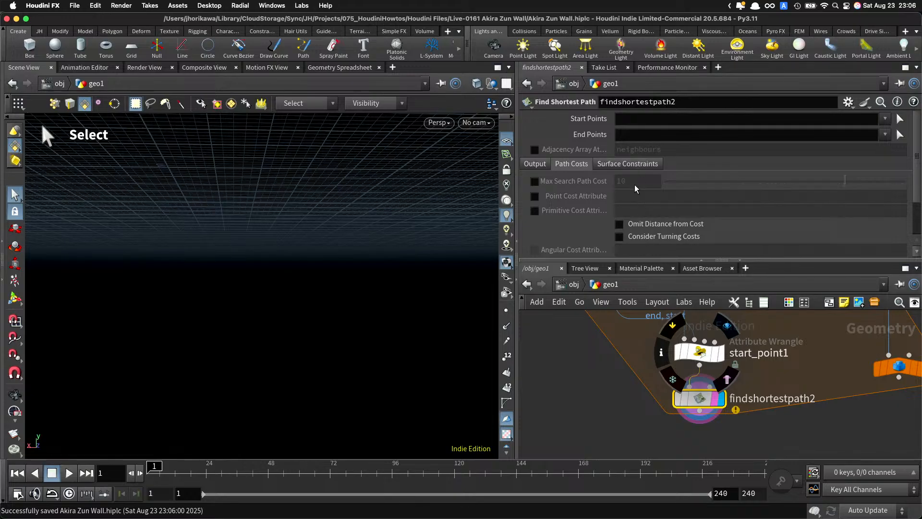
scroll(629, 177, "down", 3)
scroll(574, 149, "up", 3)
left_click(537, 160)
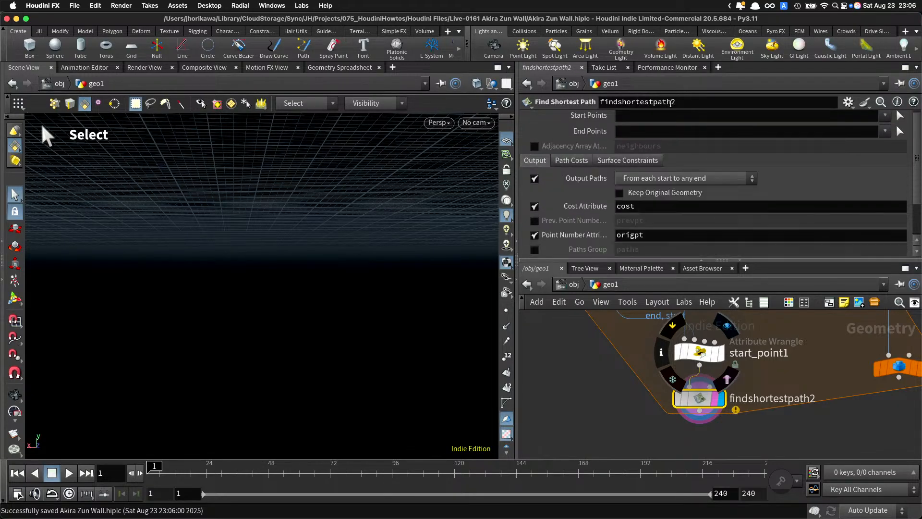
left_click(655, 121)
type("start")
left_click(655, 133)
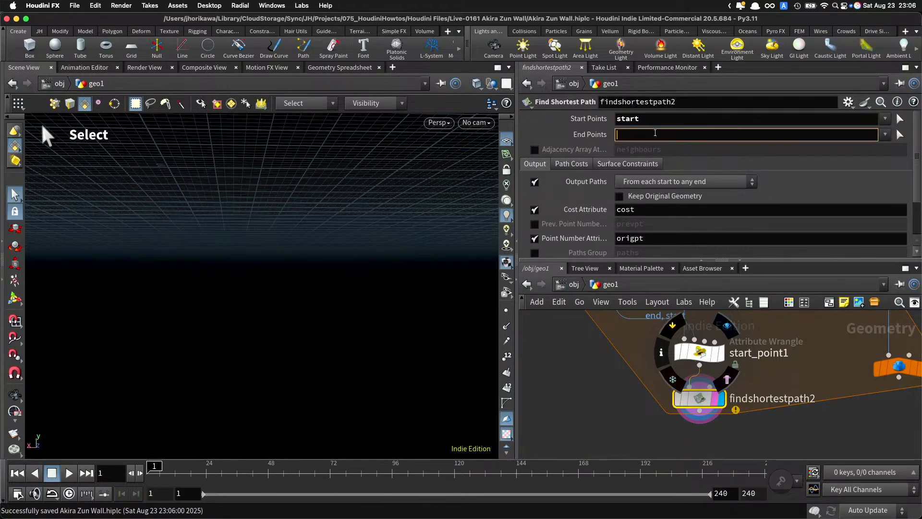
type("end")
key("Return")
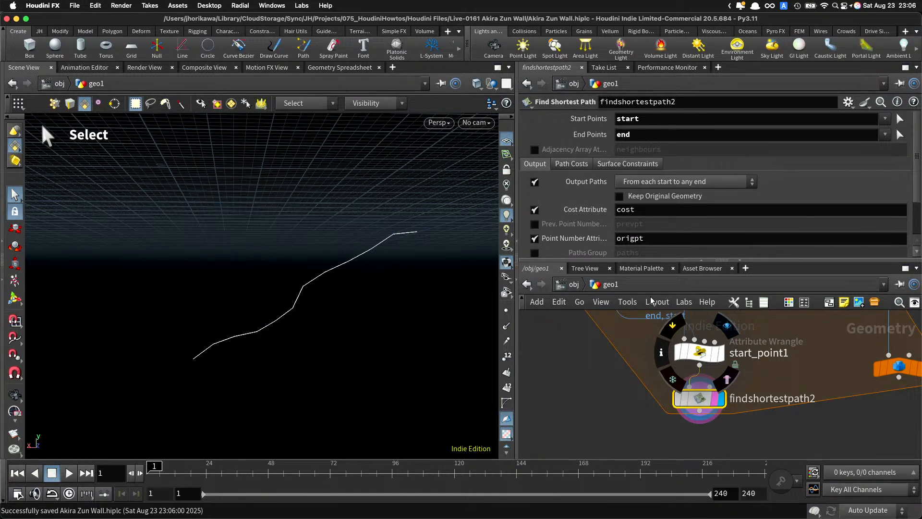
left_click(570, 164)
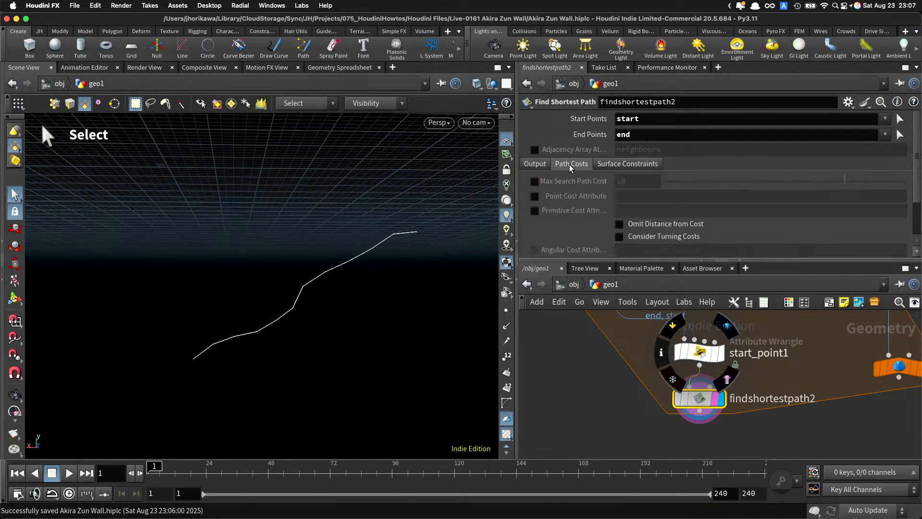
left_click(535, 196)
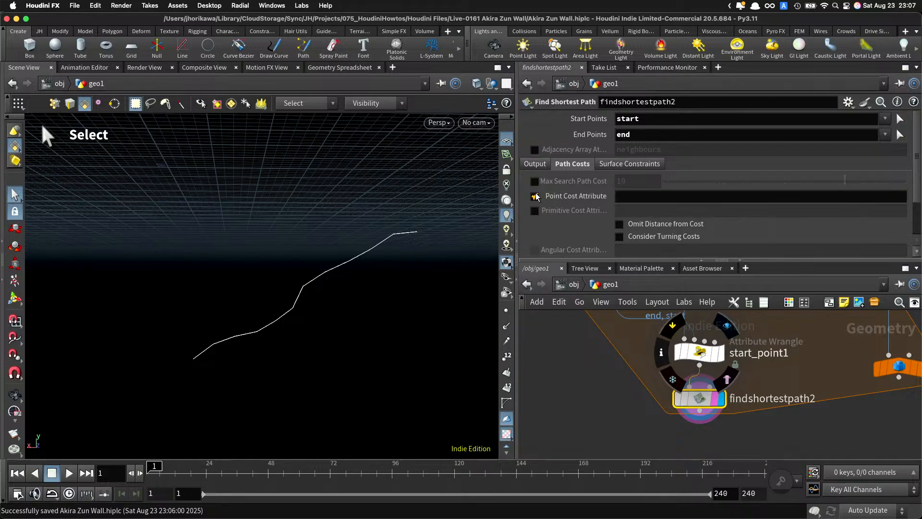
left_click(535, 196)
Step: Wire findshortestpath2 into foreach_end3, place the loop end below it, and display the loop's output
scroll(700, 347, "down", 3)
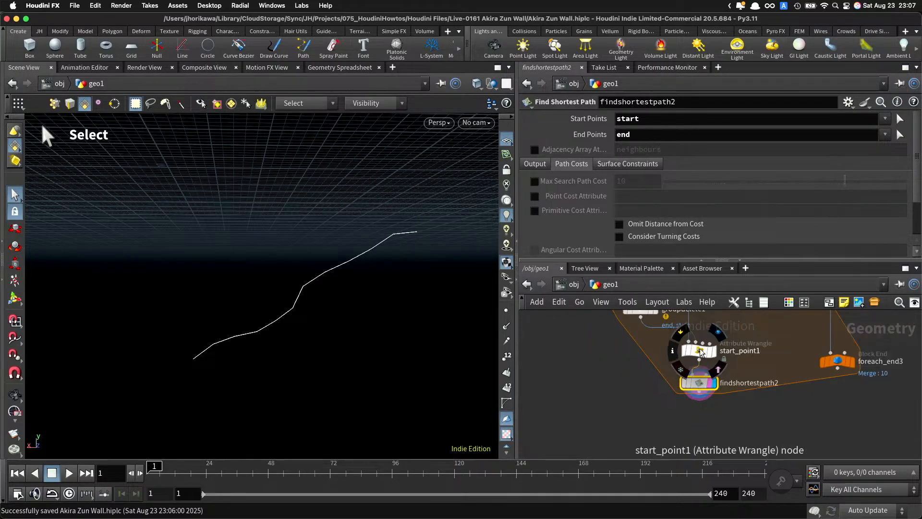
left_click_drag(827, 361, 827, 421)
scroll(758, 411, "up", 2)
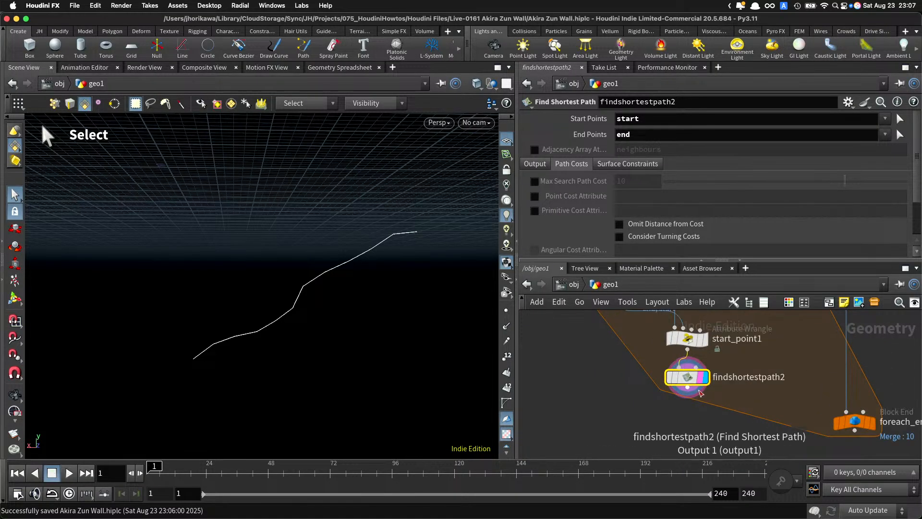
left_click_drag(687, 388, 739, 428)
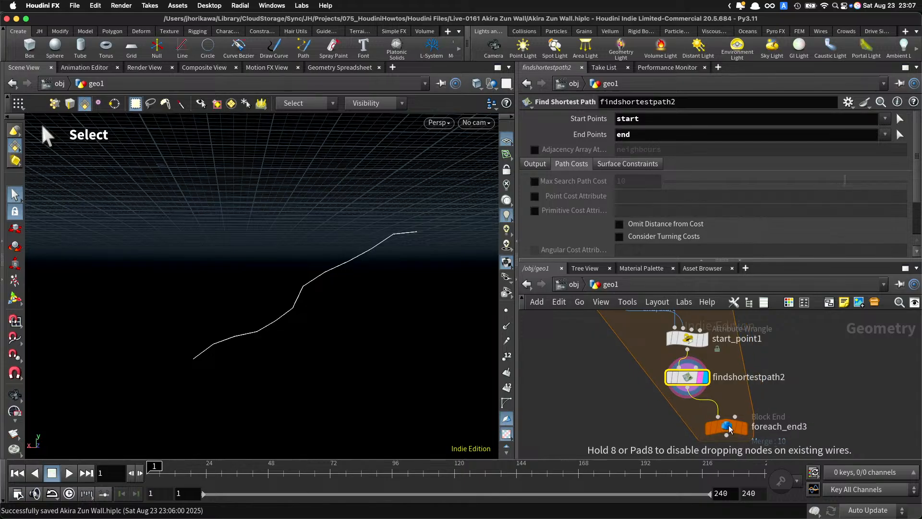
left_click(739, 429)
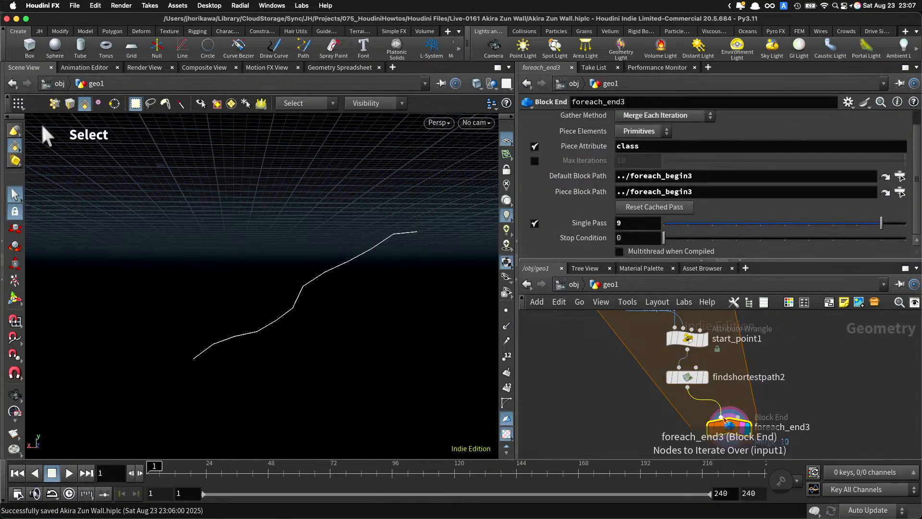
Step: Turn off Single Pass on foreach_end3 so all pieces are processed, and view the complete set of paths
scroll(730, 425, "down", 2)
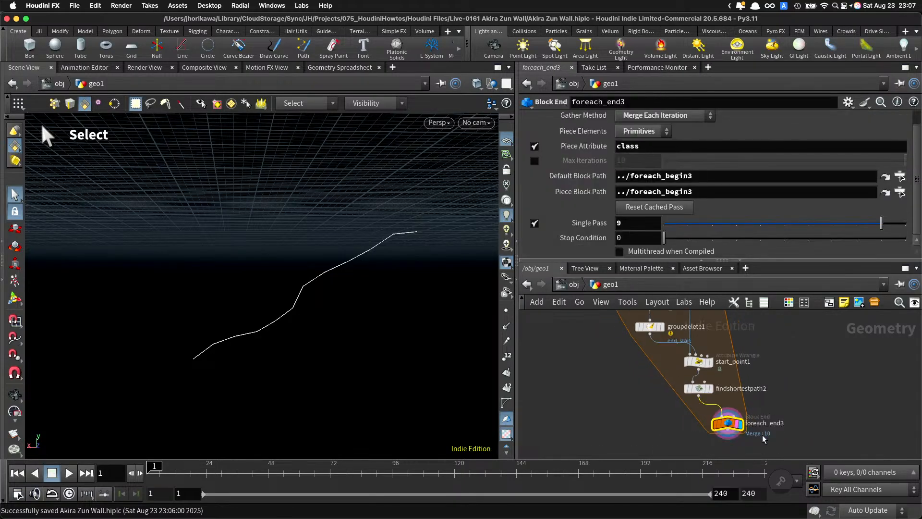
left_click(534, 223)
scroll(365, 257, "down", 5)
mouse_move(374, 265)
left_mouse_down()
mouse_move(268, 274)
mouse_move(282, 296)
mouse_move(379, 255)
mouse_move(379, 280)
mouse_move(377, 264)
left_mouse_up()
key("s")
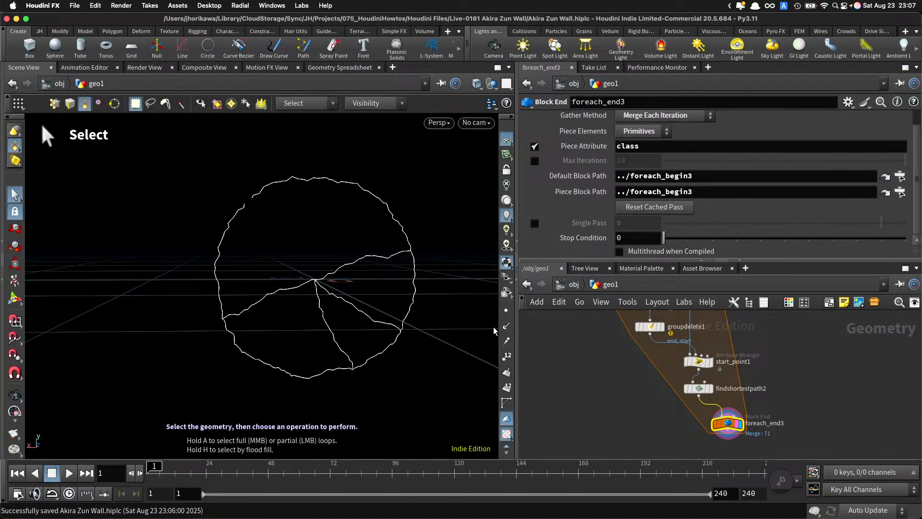
Step: Display the coloured pieces from foreach_end2, then the paths from foreach_end3, to compare the two results
scroll(694, 374, "down", 5)
scroll(666, 339, "up", 6)
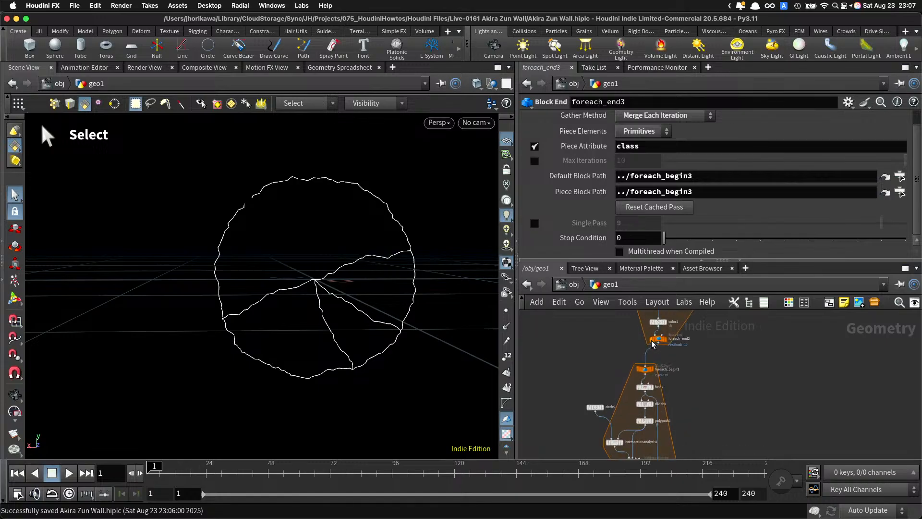
left_click(669, 339)
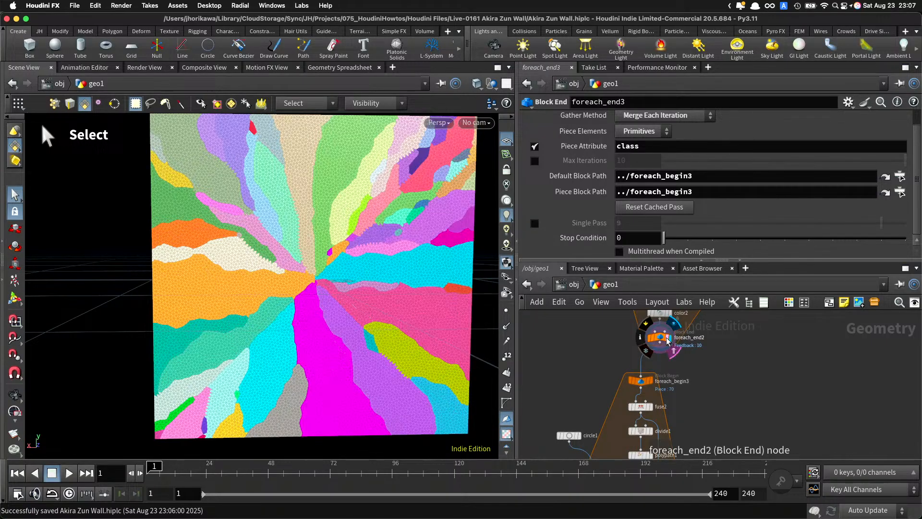
scroll(691, 385, "down", 4)
middle_click_drag(695, 390, 689, 360)
middle_click_drag(695, 432, 682, 346)
scroll(680, 354, "up", 5)
left_click(674, 364)
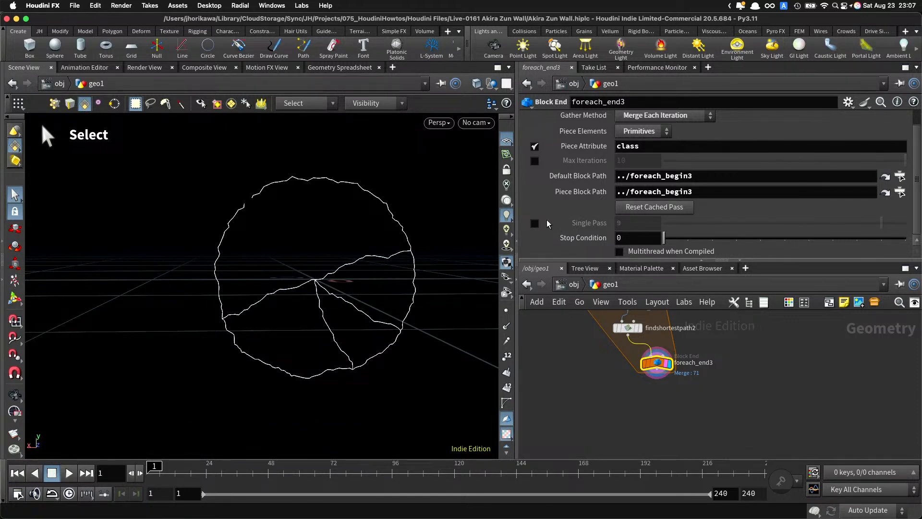
Step: Turn on Single Pass for foreach_end3 and set it to 0 to isolate the first piece
left_click(535, 223)
mouse_move(657, 228)
left_mouse_down()
mouse_move(745, 223)
mouse_move(664, 230)
left_mouse_up()
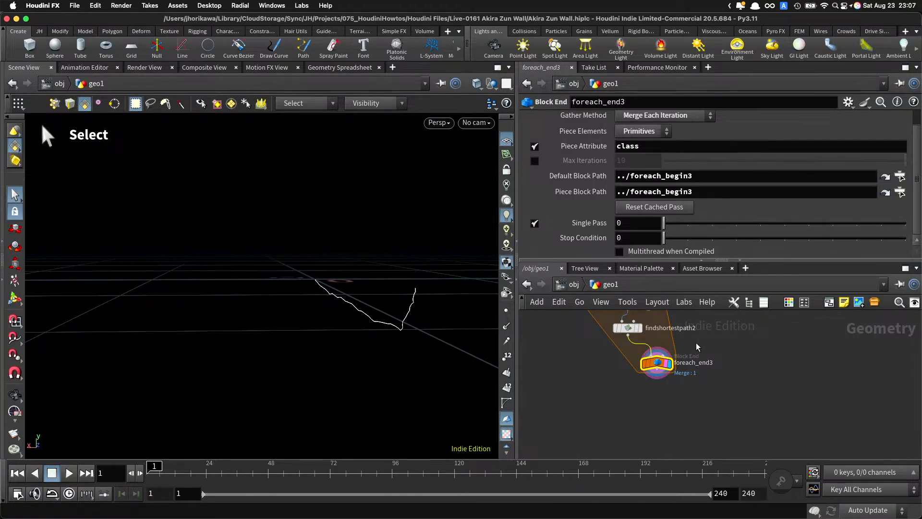
scroll(696, 342, "up", 5)
middle_click_drag(684, 371, 697, 418)
scroll(623, 361, "up", 3)
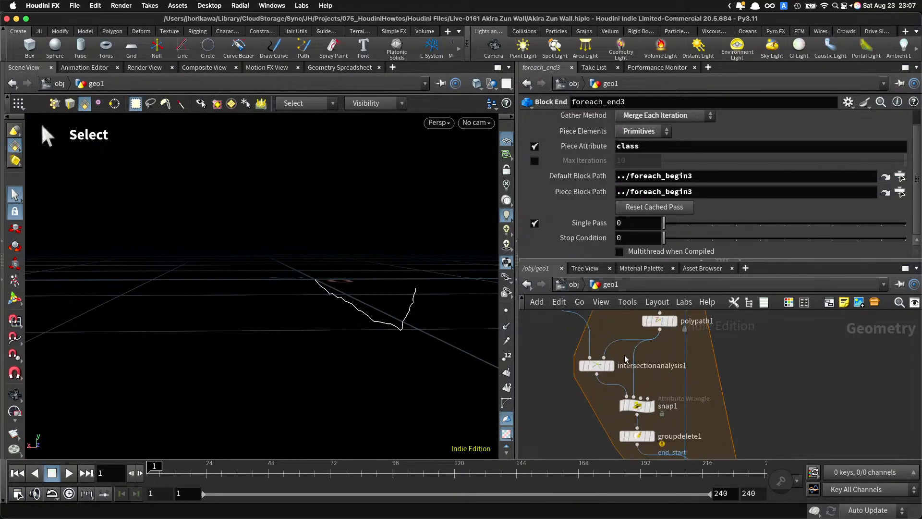
Step: Display intersectionanalysis1, snap1 and start_point1 in turn to check the intersection points on the first piece
left_click(614, 344)
left_click(613, 390)
left_click(597, 372)
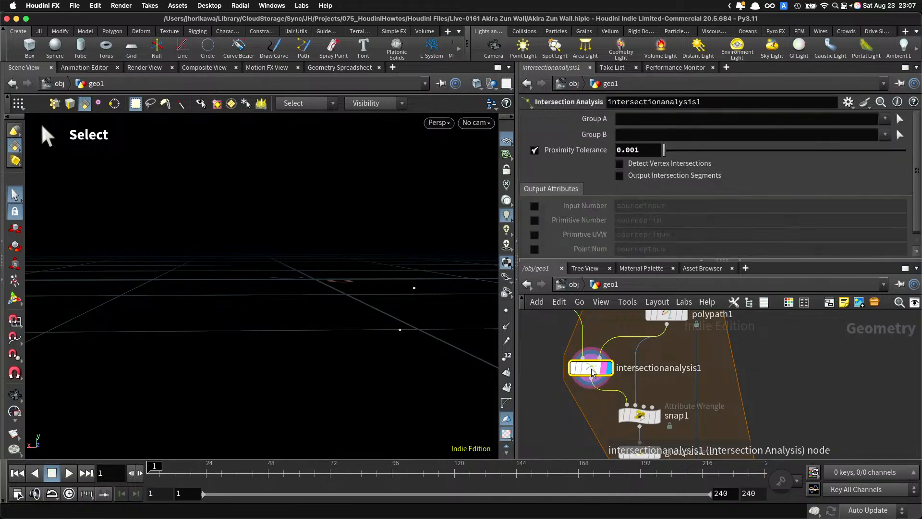
scroll(653, 384, "down", 2)
left_click(659, 398)
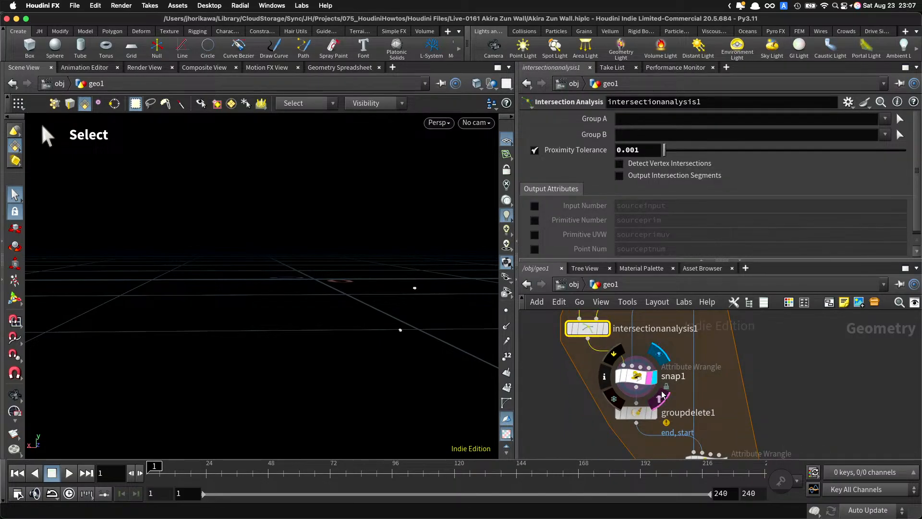
middle_click_drag(656, 416, 654, 377)
scroll(655, 384, "down", 3)
middle_click_drag(692, 348, 713, 362)
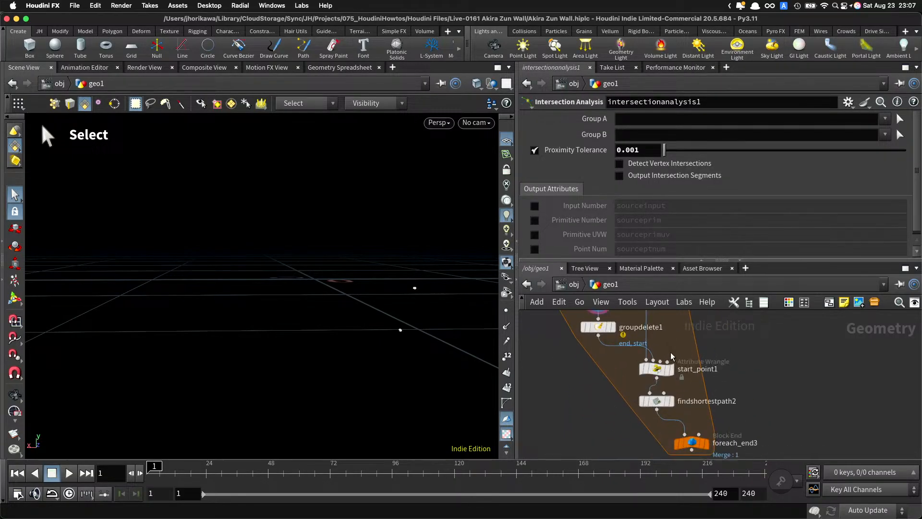
scroll(667, 374, "up", 3)
left_click(669, 377)
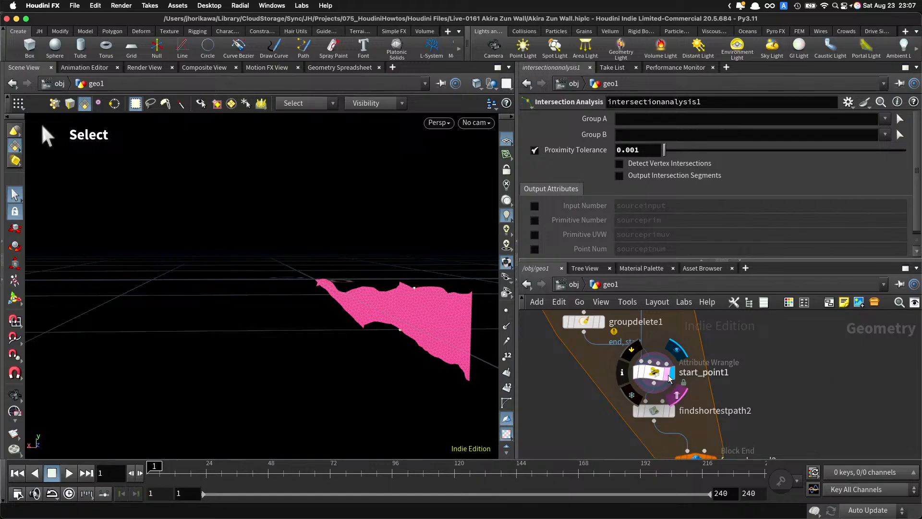
Step: Compare the findshortestpath2 path with the start_point1 mesh up close around the two intersection points
key("Escape")
right_click_drag(384, 317, 502, 307)
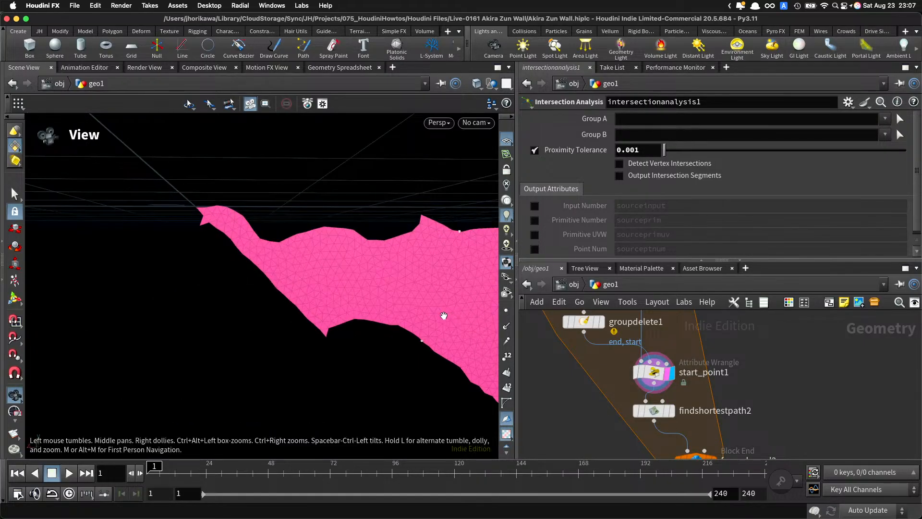
middle_click_drag(442, 316, 367, 295)
right_click_drag(368, 295, 403, 305)
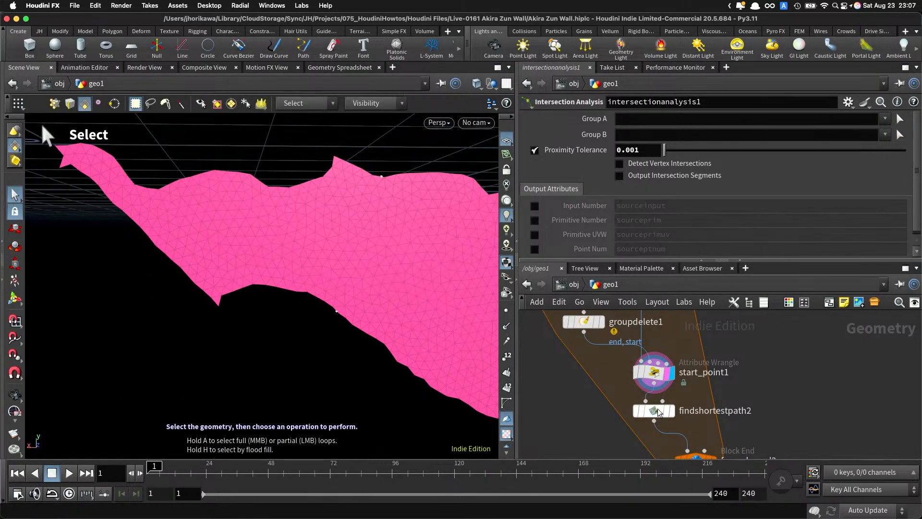
left_click(672, 410)
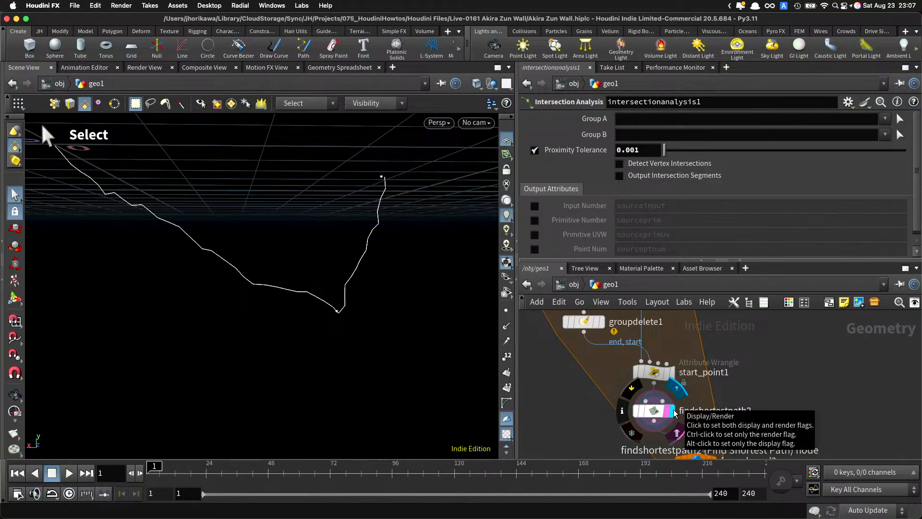
right_click_drag(340, 306, 317, 307)
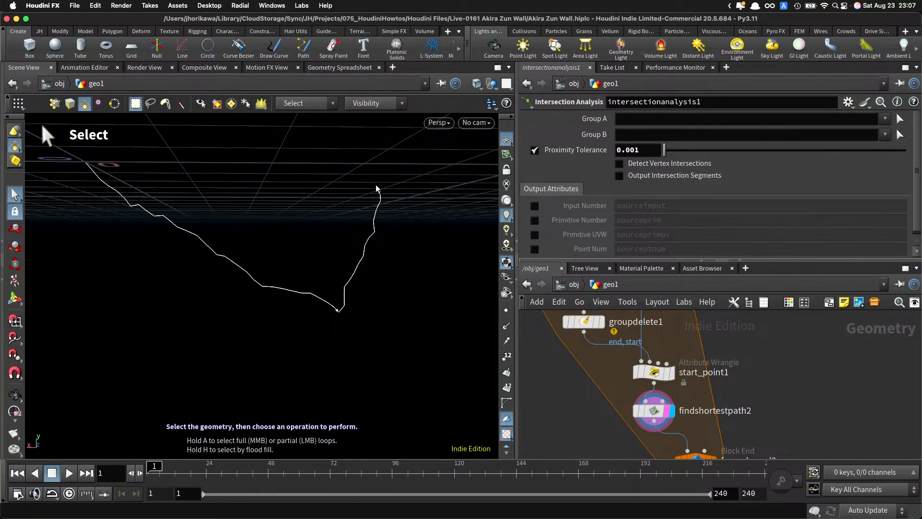
left_click(671, 376)
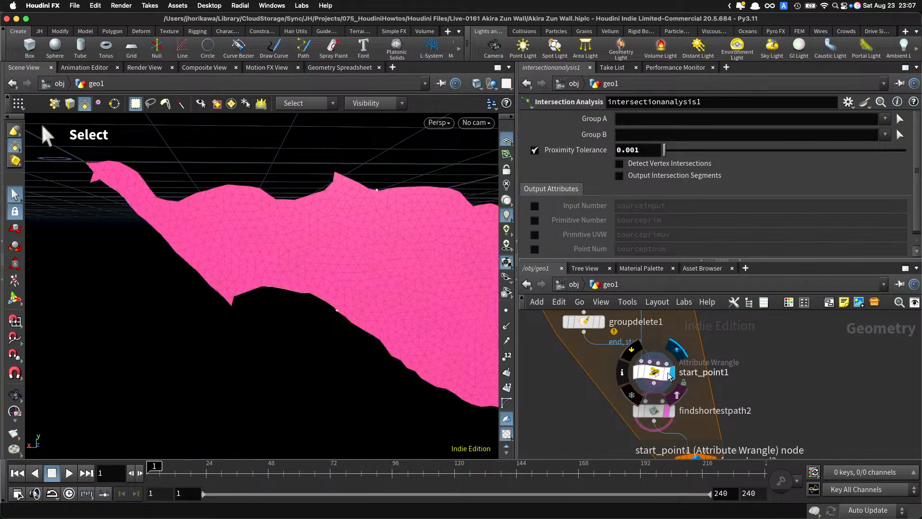
Step: Review the snap1 wrangle code and compare its snapped points with the fuse2 mesh
middle_click_drag(671, 331, 700, 400)
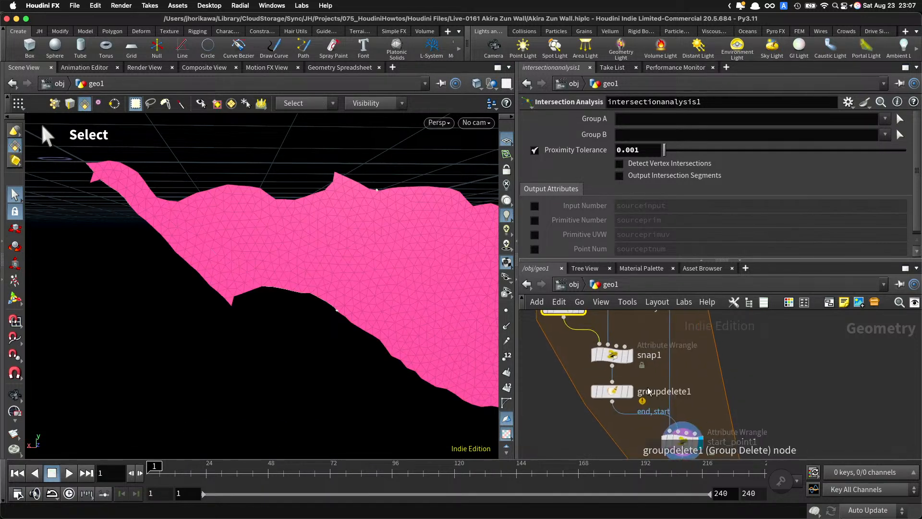
middle_click_drag(562, 342, 579, 383)
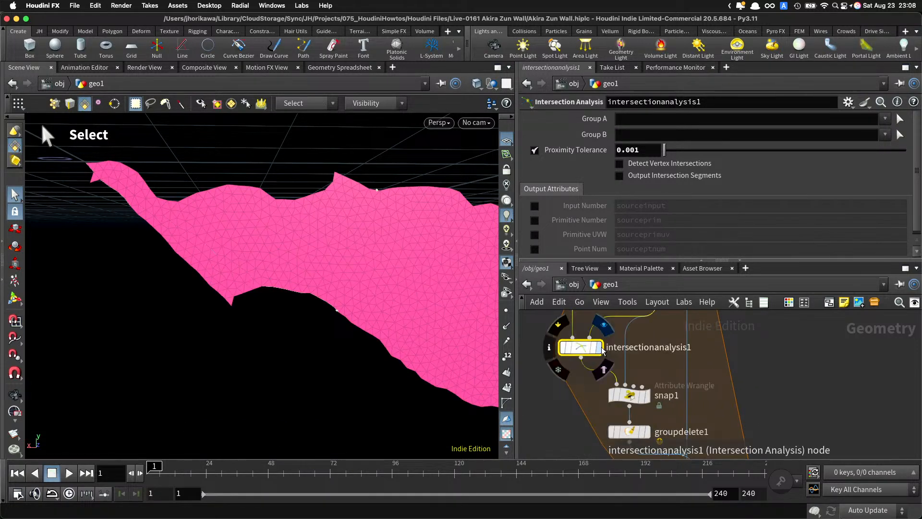
left_click(644, 395)
left_click(630, 395)
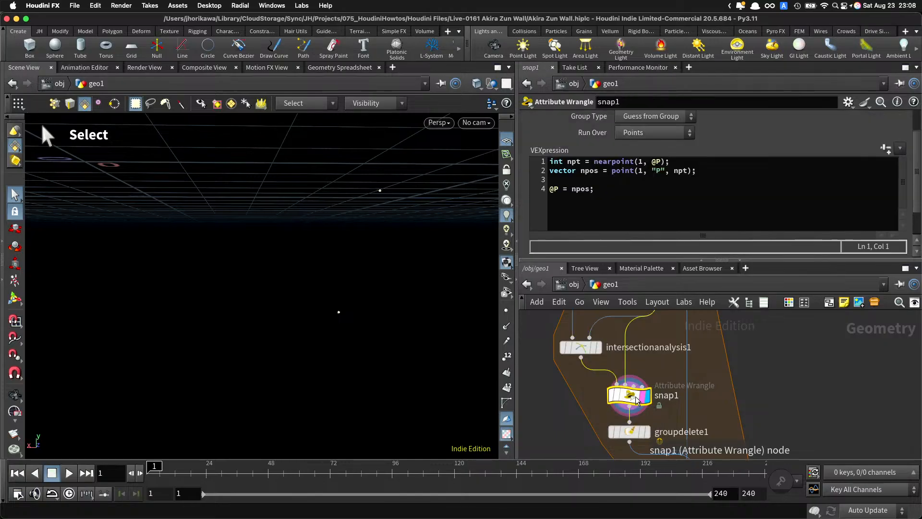
scroll(672, 385, "down", 4)
middle_click_drag(678, 317, 665, 371)
scroll(671, 355, "up", 2)
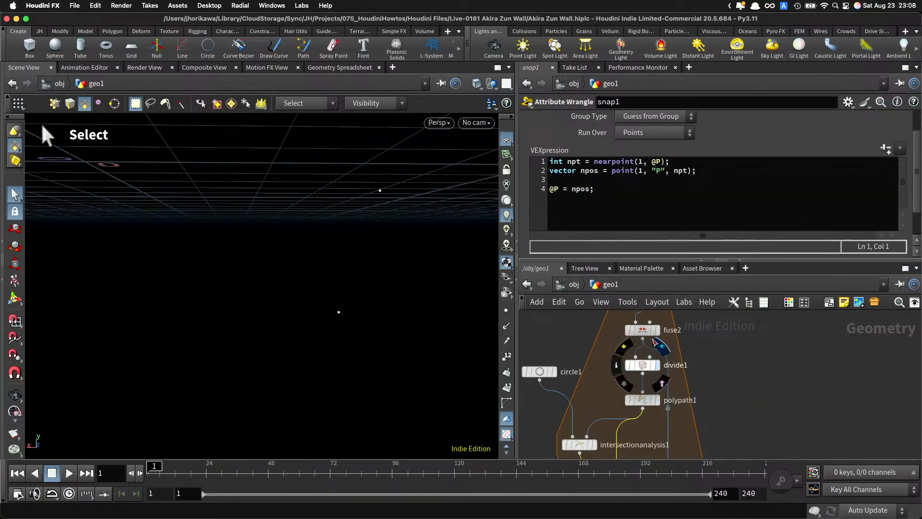
left_click(653, 332)
right_click_drag(383, 272, 434, 251, "alt")
right_click_drag(367, 306, 389, 306, "alt")
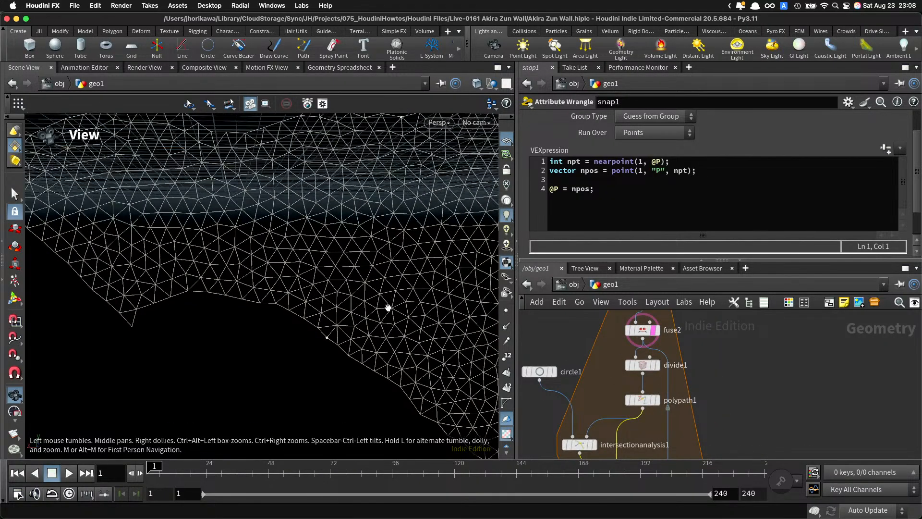
Step: Check the node info of snap1, groupdelete1 and start_point1 for point counts and groups, and view start_point1's code
scroll(646, 406, "down", 5)
middle_click(603, 390)
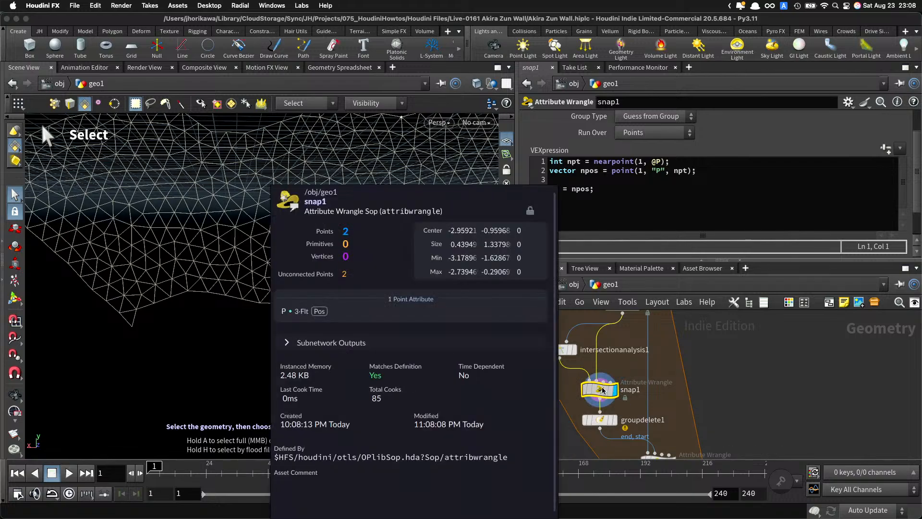
scroll(605, 391, "down", 2)
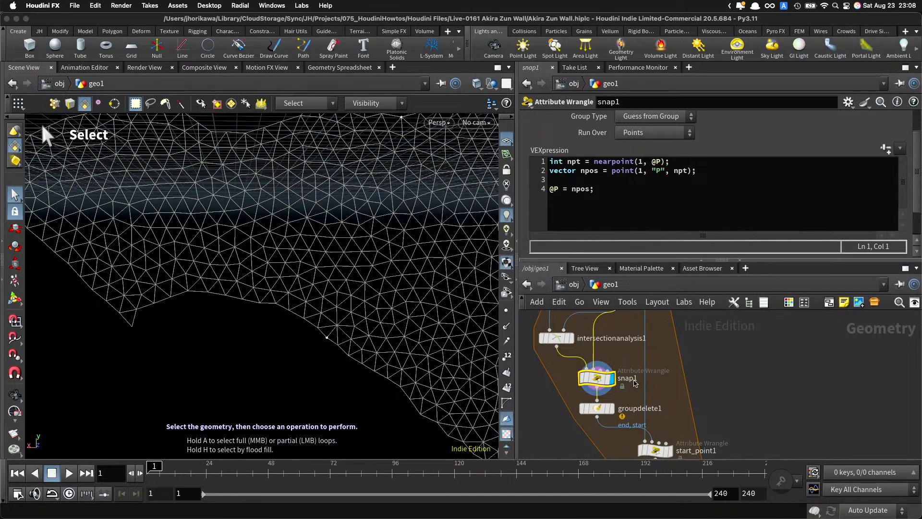
left_click(609, 384)
middle_click(598, 386)
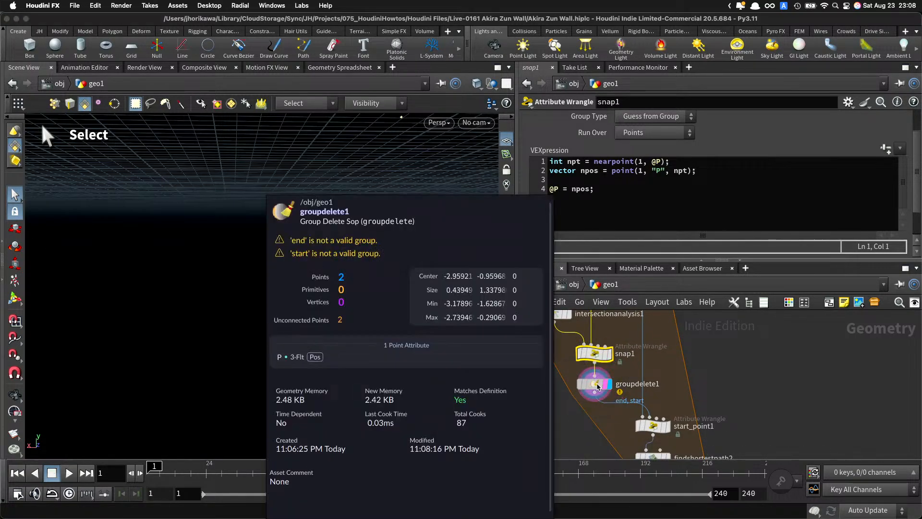
scroll(620, 389, "down", 2)
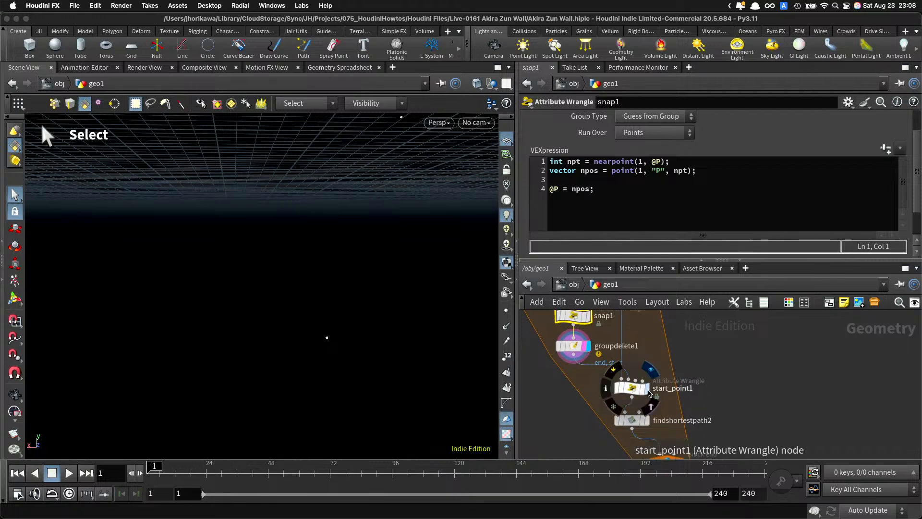
left_click(644, 390)
middle_click(631, 393)
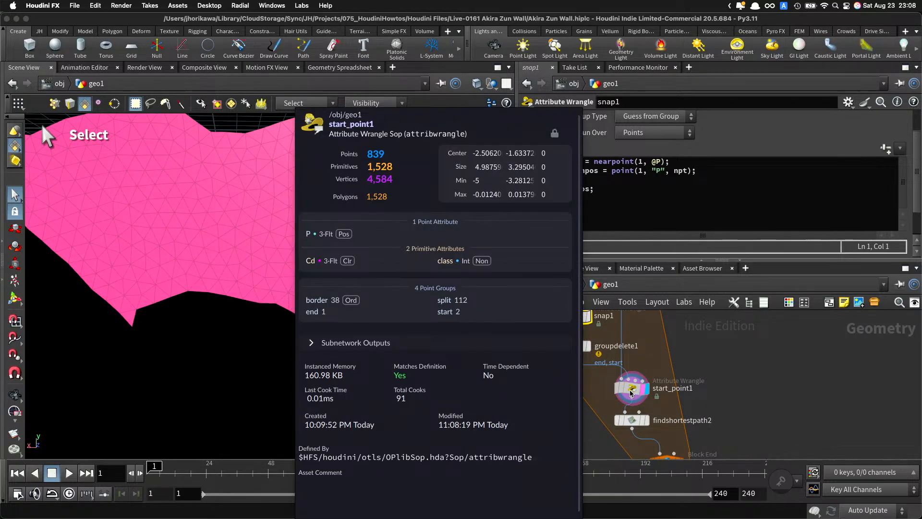
left_click(631, 393)
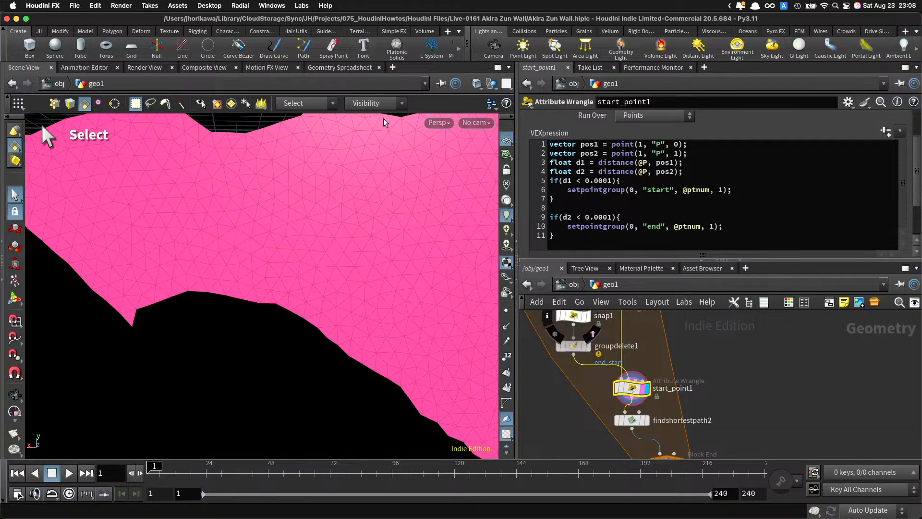
Step: Add a Color node beside findshortestpath2, wire start_point1 into it, and display it
key("Tab")
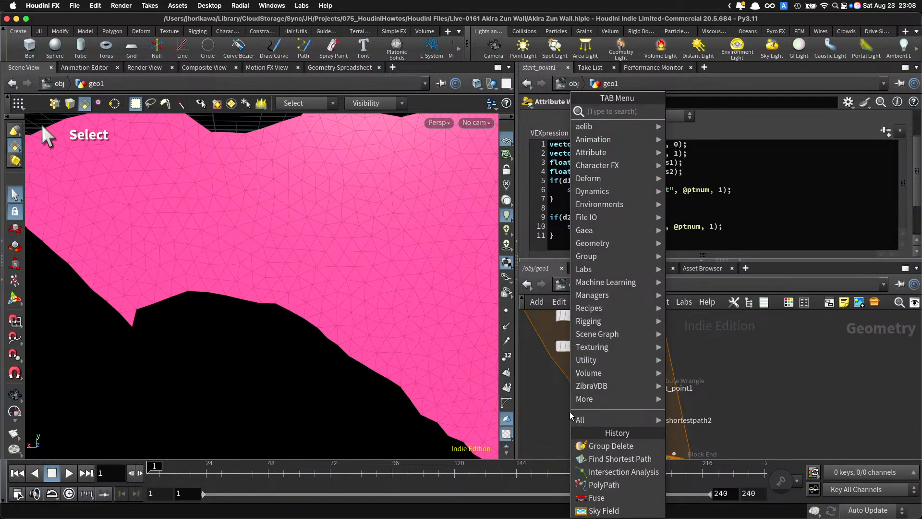
type("col")
key("Return")
left_click(569, 411)
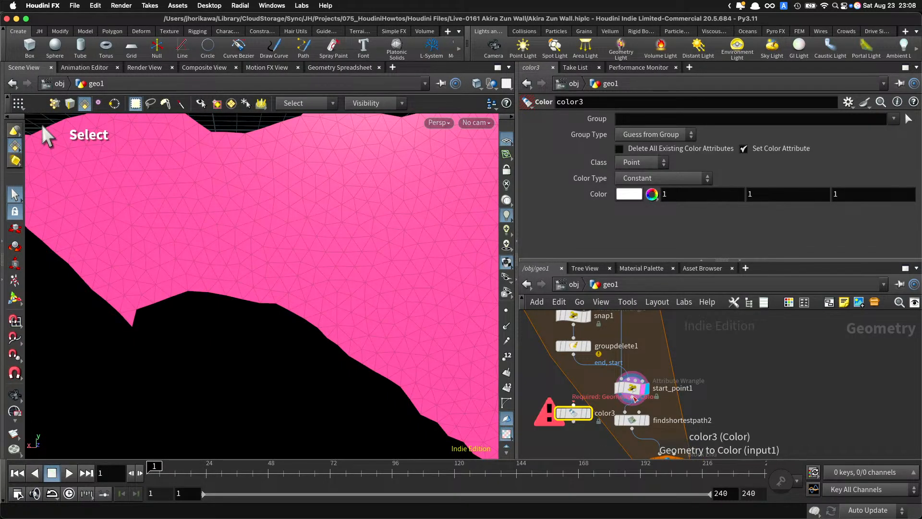
left_click_drag(573, 406, 574, 399)
left_click(632, 399)
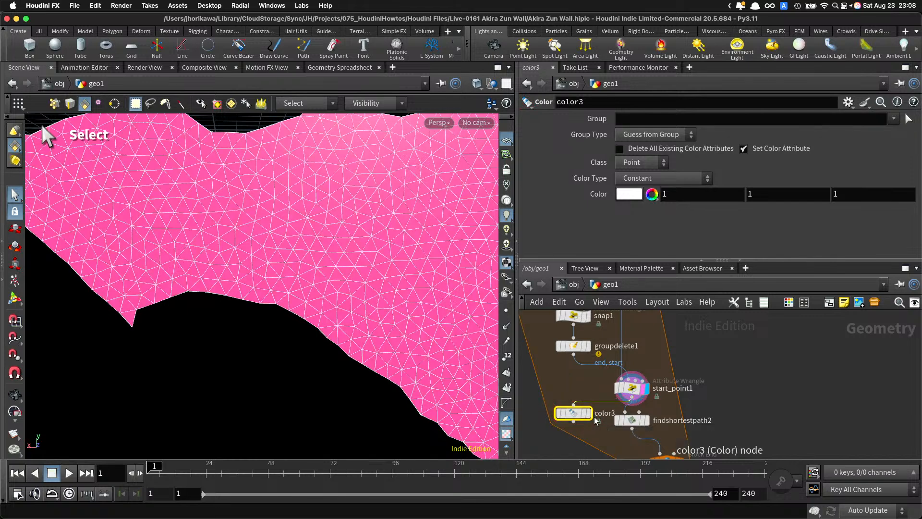
left_click(587, 414)
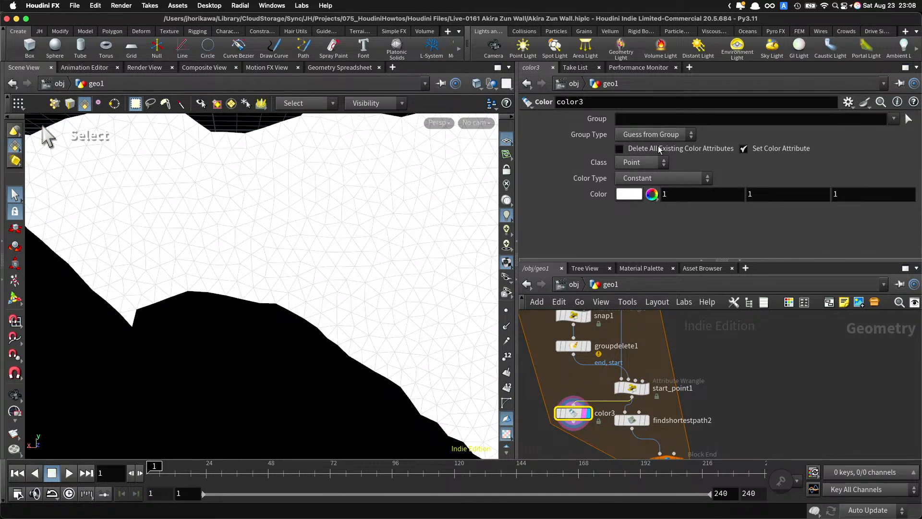
Step: Limit the Color node to the start group and set its colour to red (1, 0, 0)
left_click(702, 121)
key("Return")
left_click(629, 193)
left_click(580, 105)
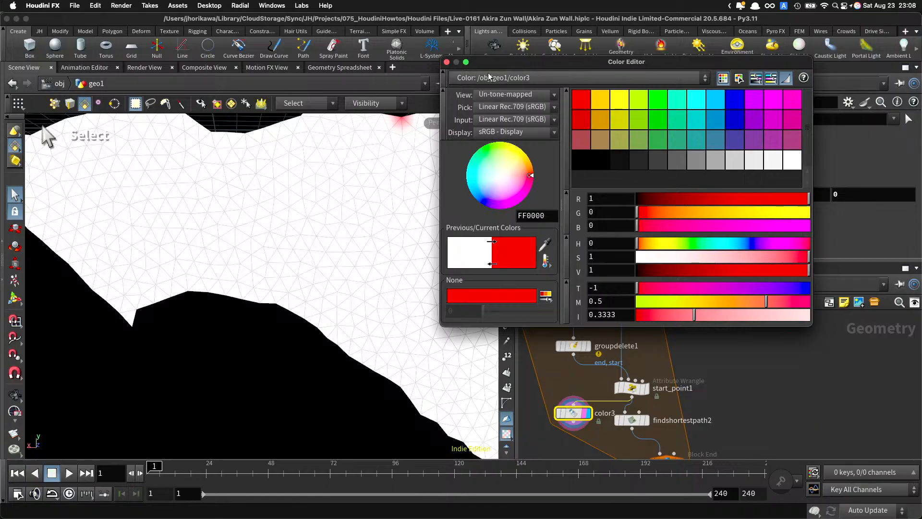
left_click(447, 63)
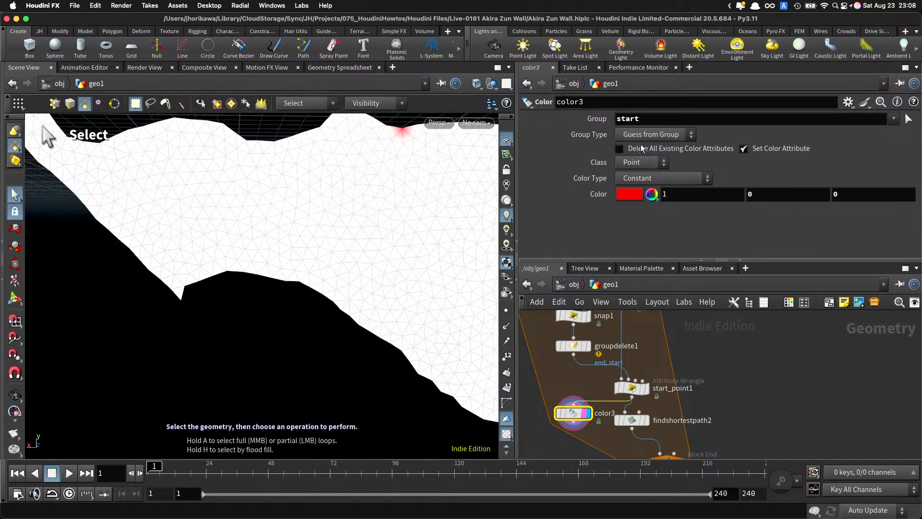
Step: Change the Color node's group to end to highlight the end point in red
left_click_drag(643, 122, 561, 116)
type("end")
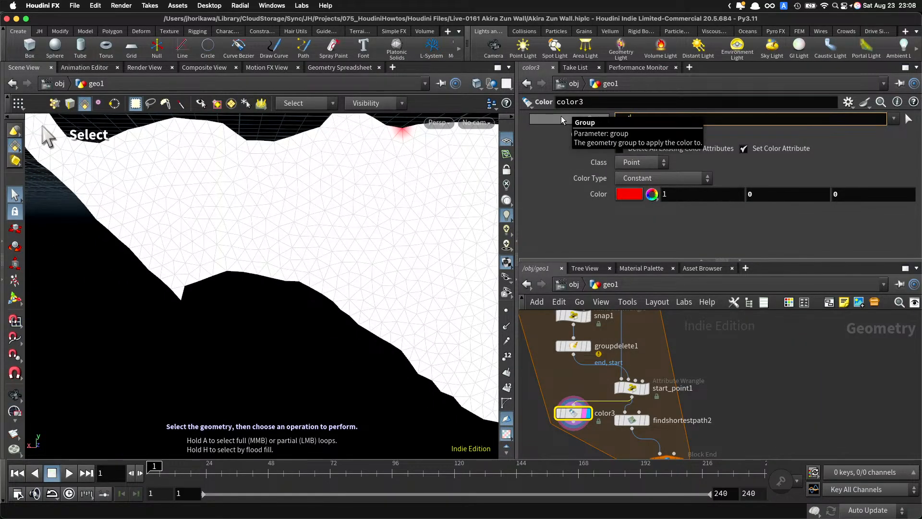
key("Return")
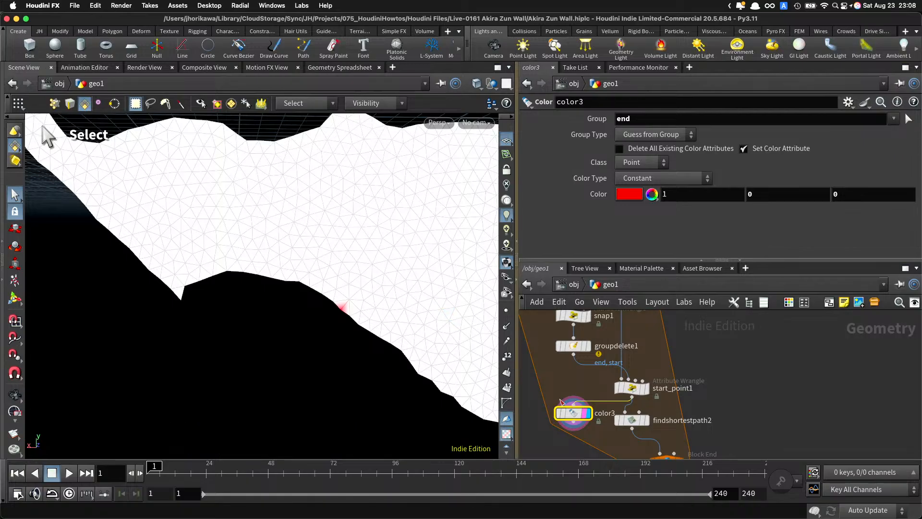
Step: Display findshortestpath2 and set its Output Paths to From any start to any end
scroll(633, 427, "up", 1)
left_click(646, 421)
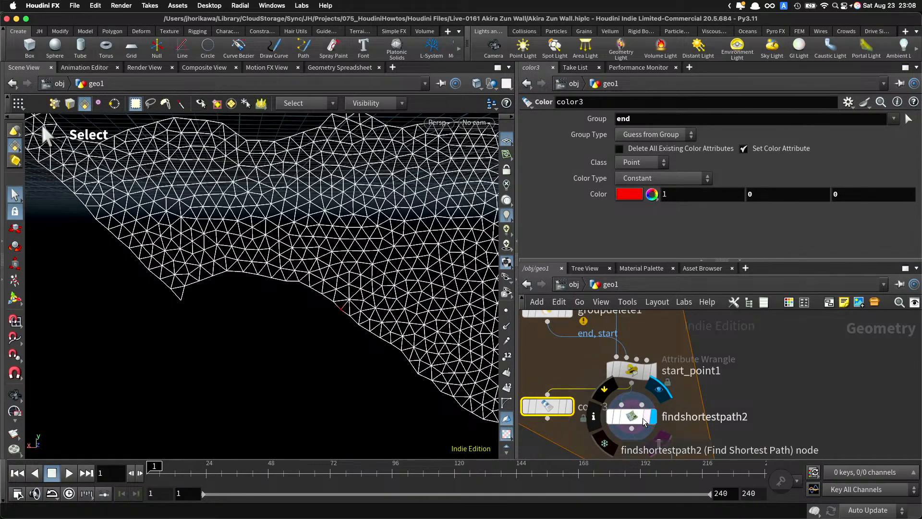
left_click(641, 419)
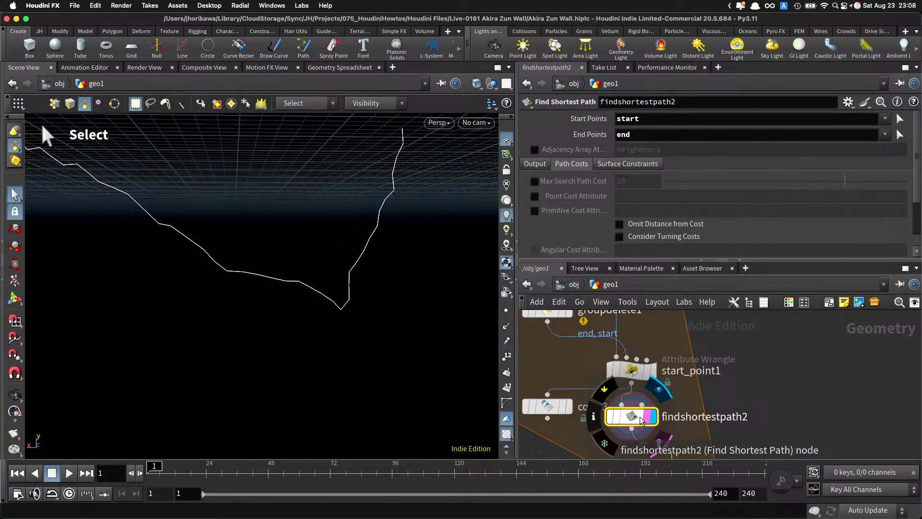
left_click(536, 162)
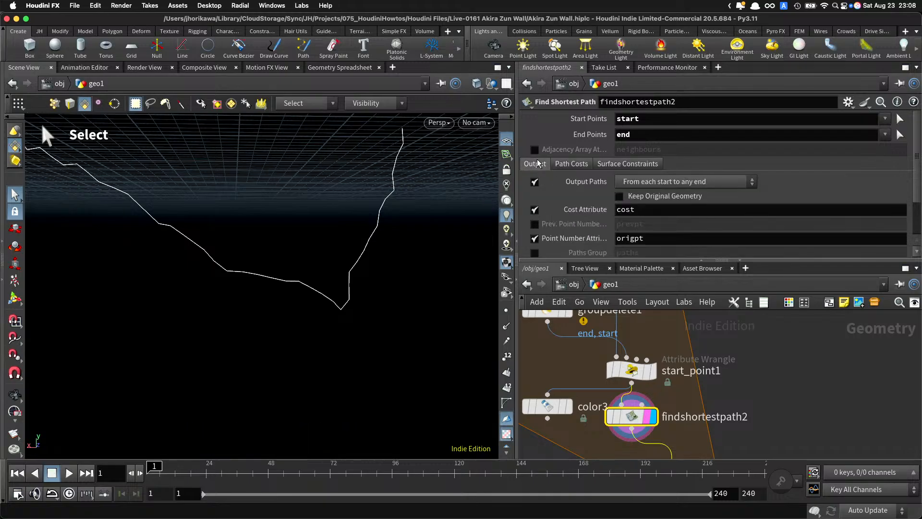
left_click(642, 183)
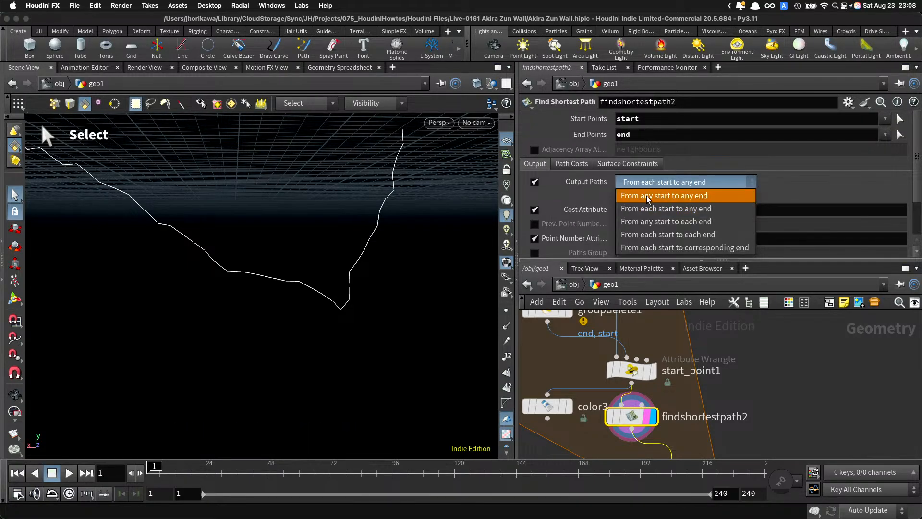
left_click(646, 195)
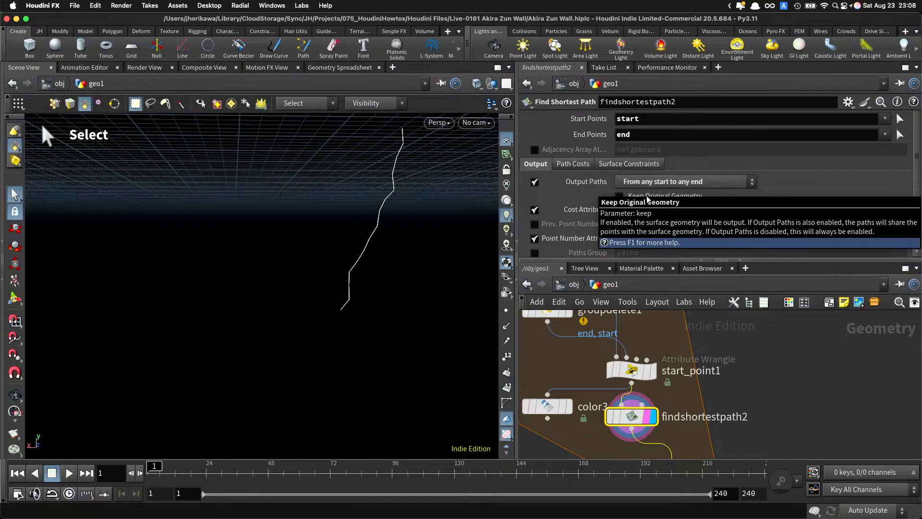
Step: Display start_point1 and sort its points by start group membership in the geometry spreadsheet
scroll(668, 345, "down", 3)
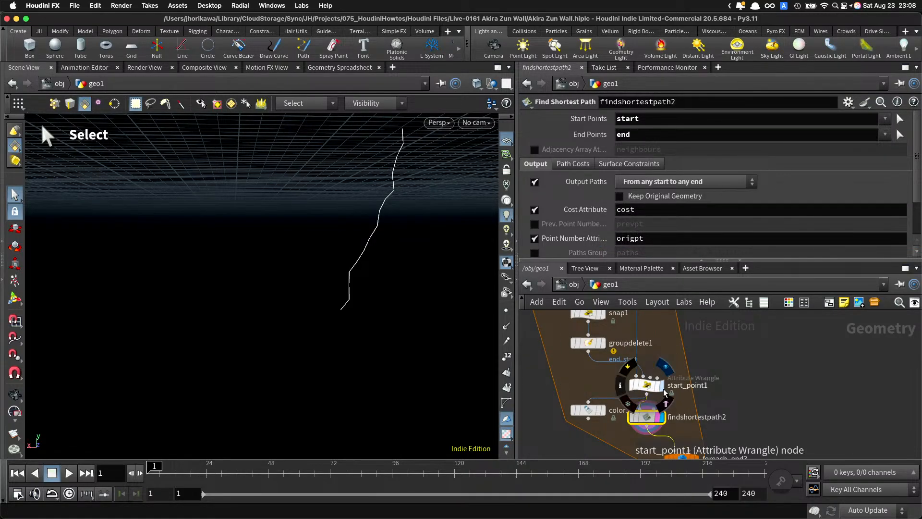
left_click(663, 390)
left_click(646, 385)
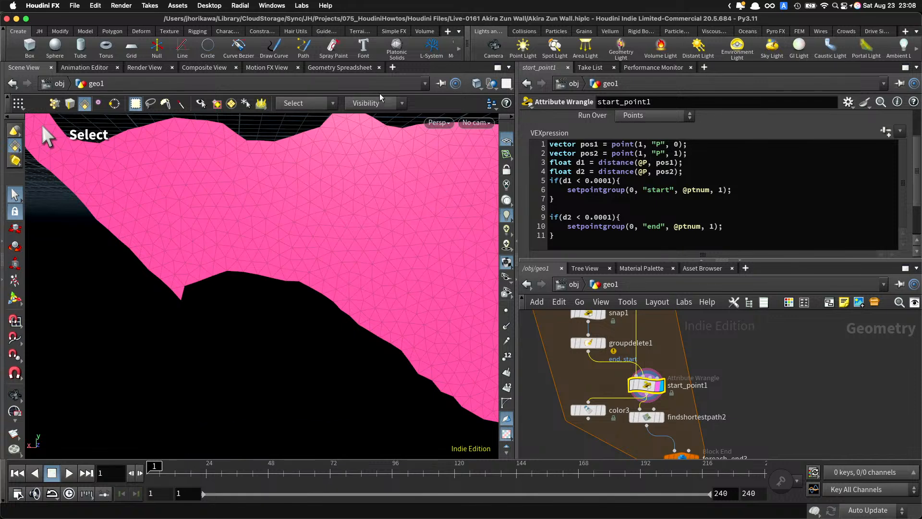
left_click(359, 67)
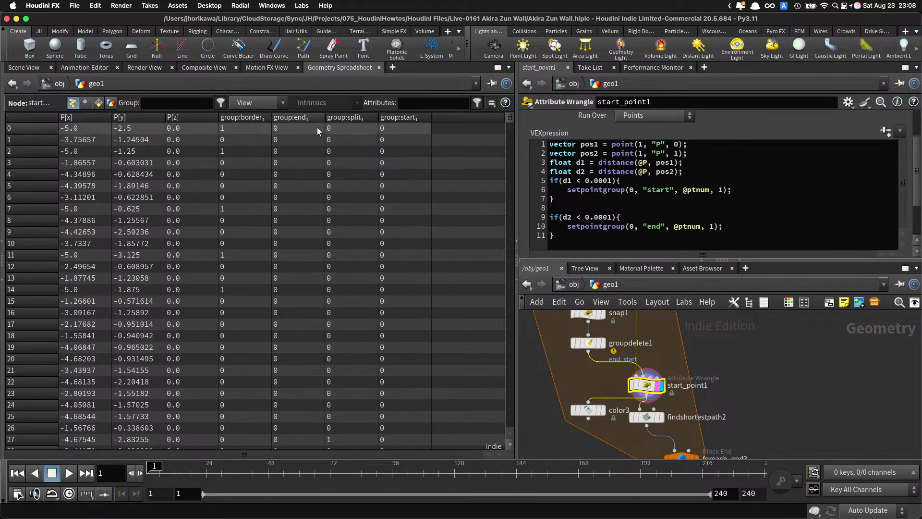
left_click(403, 118)
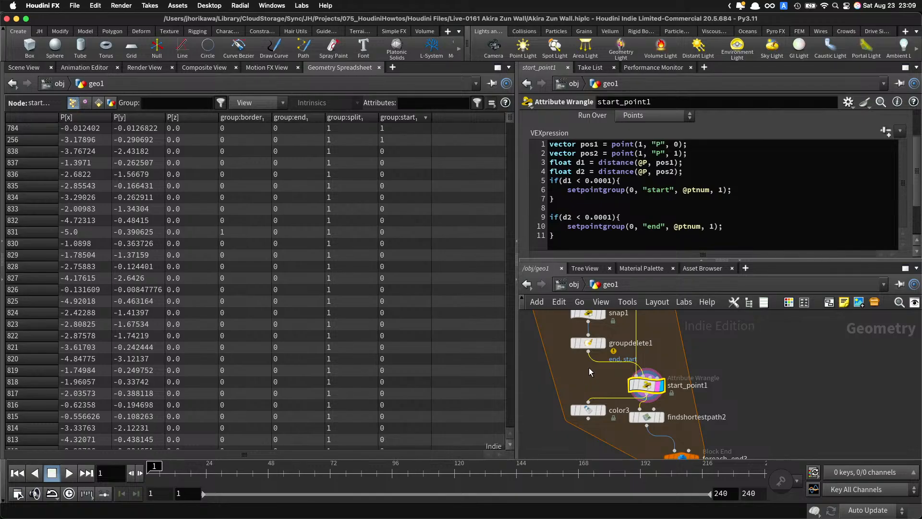
Step: Check groupdelete1's point positions against the d1 distance line in start_point1's code
left_click(591, 343)
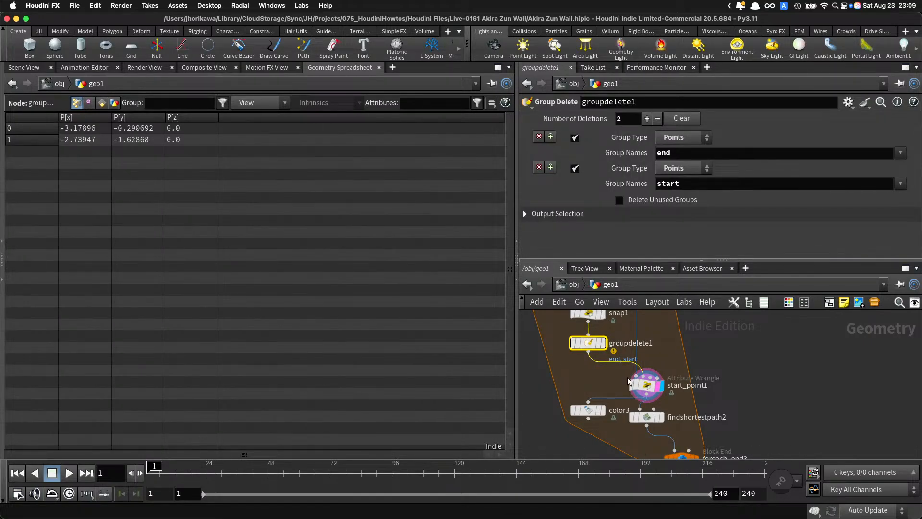
left_click(645, 386)
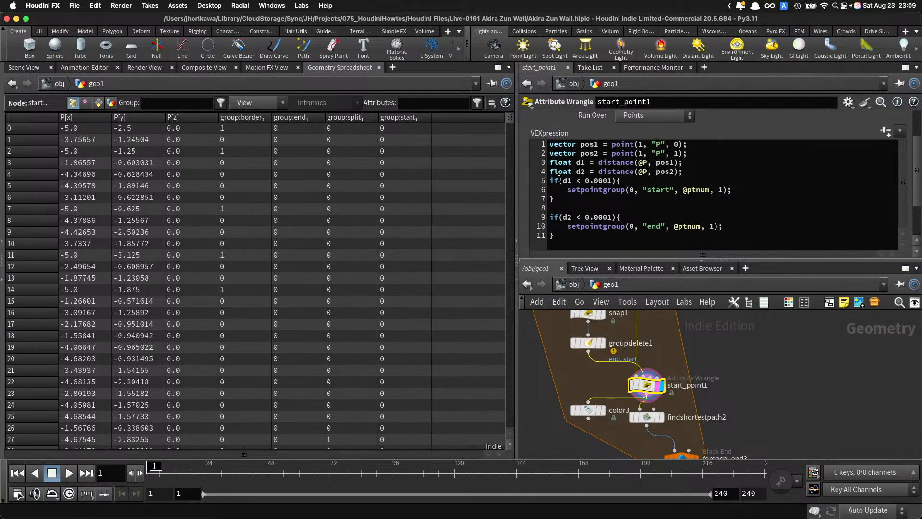
left_click_drag(690, 163, 547, 163)
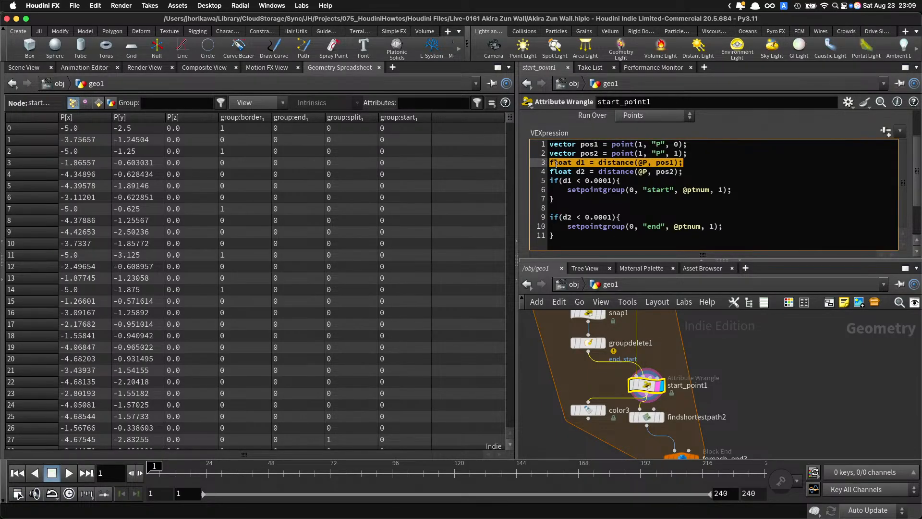
left_click(604, 344)
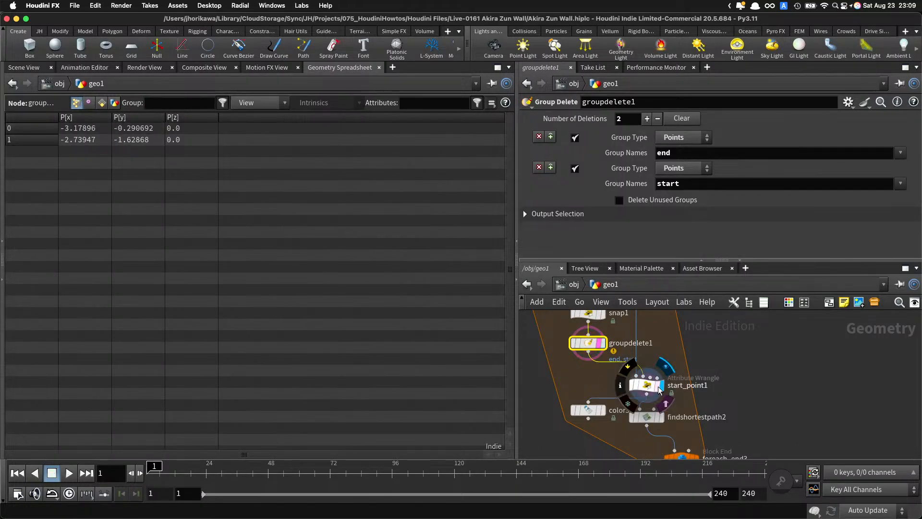
Step: Sort start_point1's point data by the end and start groups and compare it with the d1 distance line
left_click(646, 386)
left_click(402, 119)
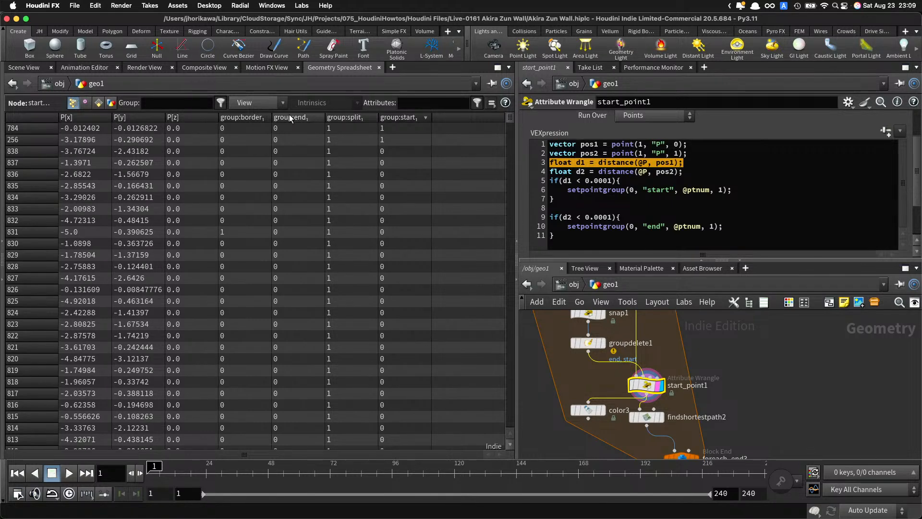
left_click(290, 119)
left_click(387, 118)
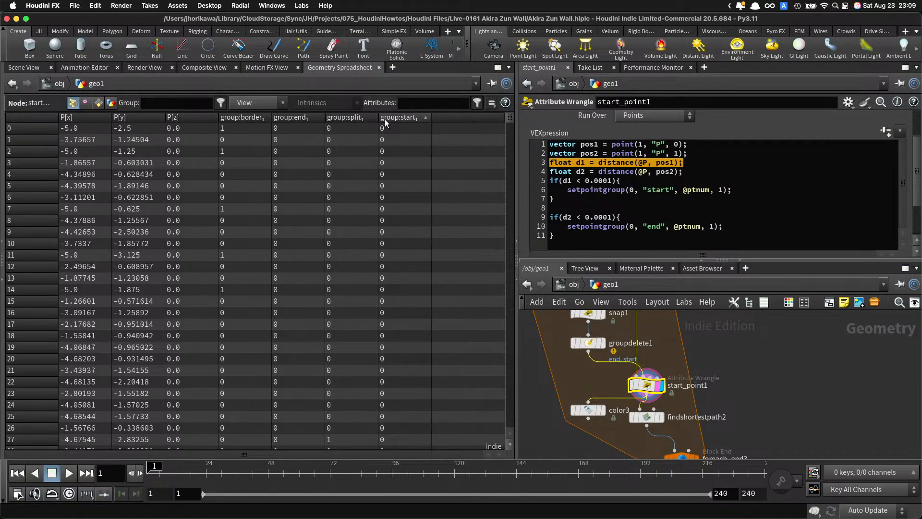
left_click(663, 180)
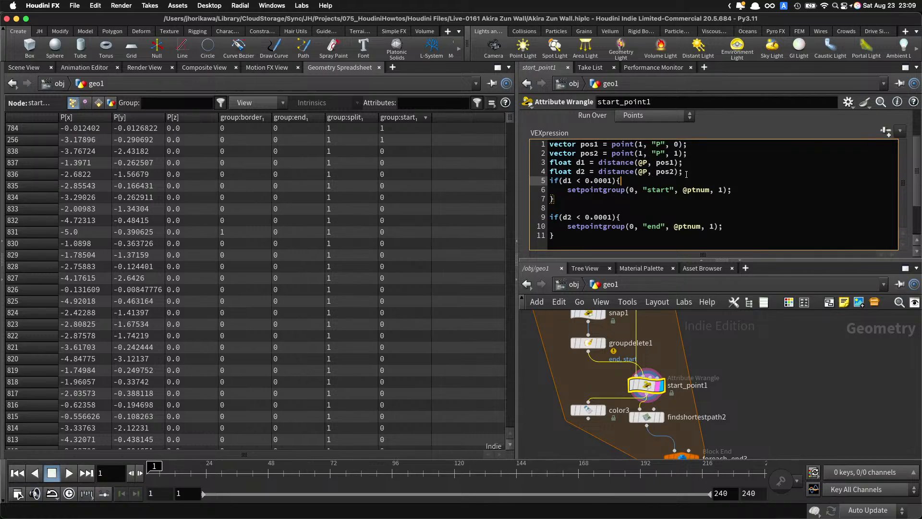
left_click_drag(696, 163, 528, 163)
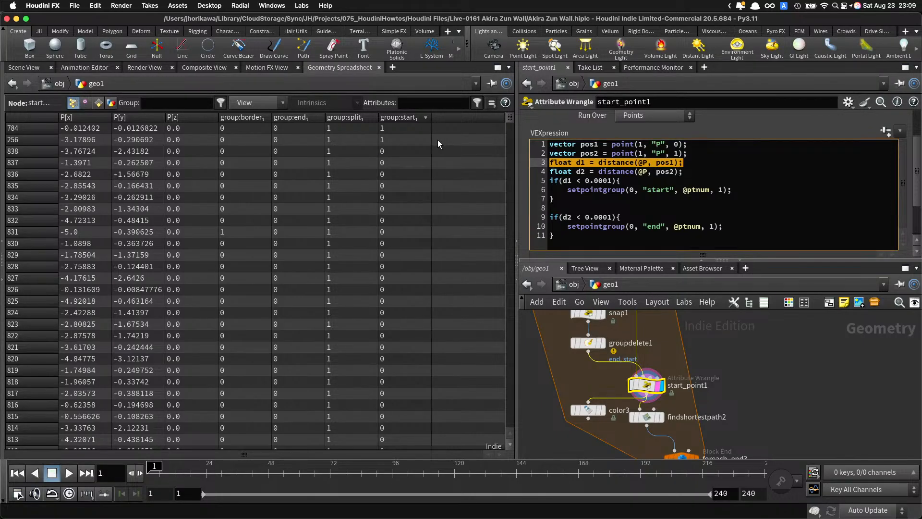
Step: Display color3 in the scene view and set its group to start to highlight the start points in red
left_click(587, 409)
left_click(22, 67)
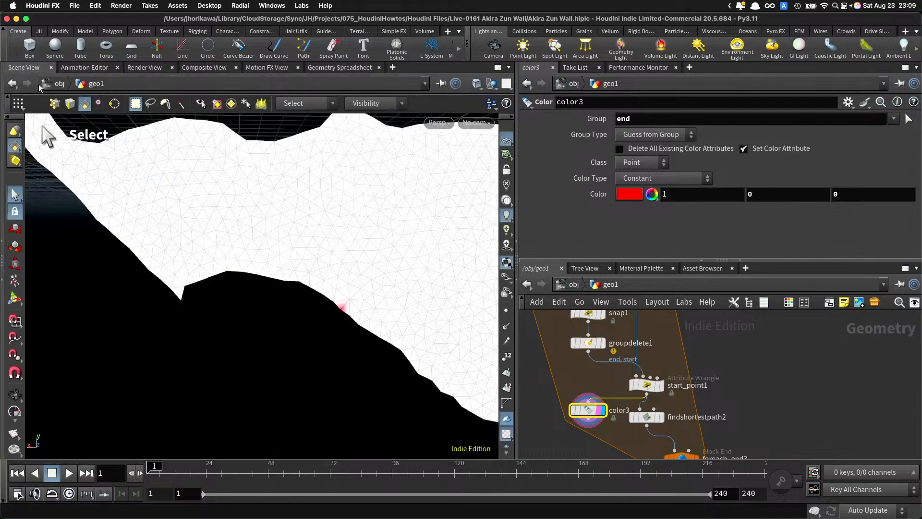
key("space")
mouse_move(230, 222)
right_mouse_down()
mouse_move(115, 238)
mouse_move(228, 227)
right_mouse_up()
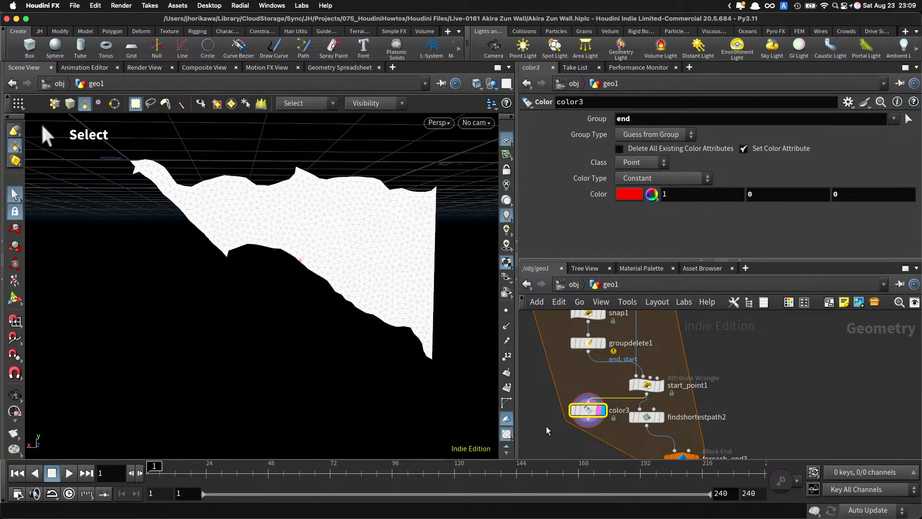
double_click(640, 115)
type("start")
key("Return")
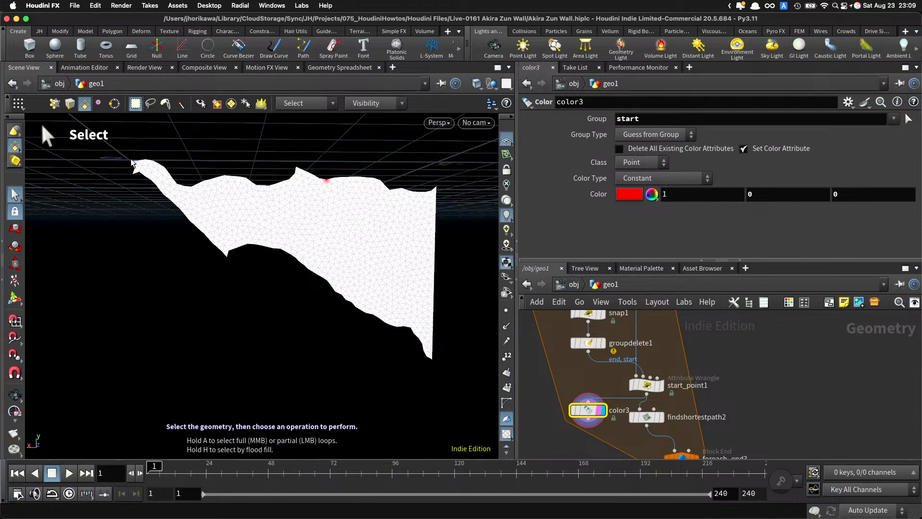
key("Escape")
left_click_drag(131, 158, 228, 146)
key("s")
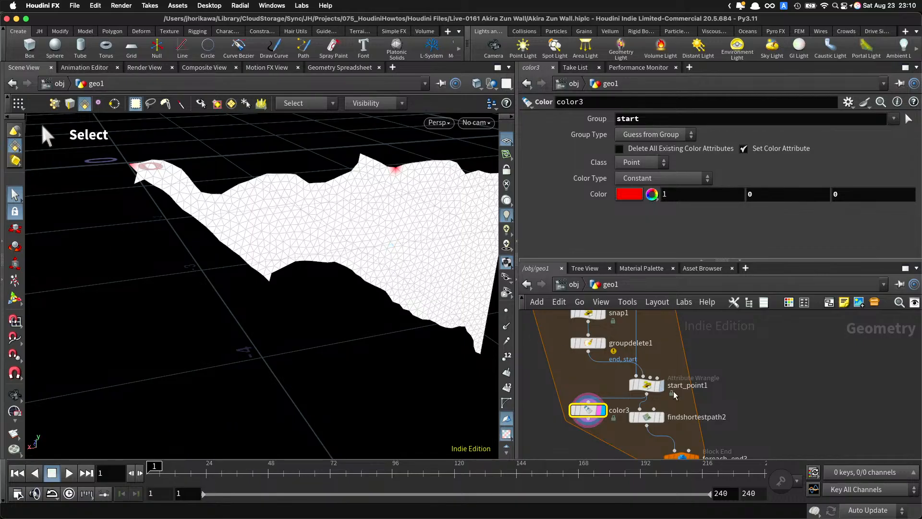
Step: Add the line f@d = d1; after the d2 distance line in start_point1's VEX code
left_click(647, 385)
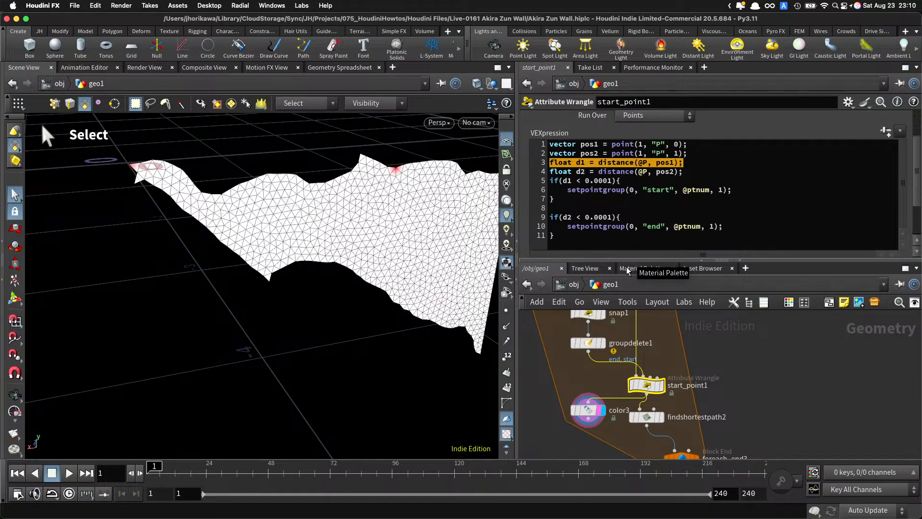
left_click(701, 166)
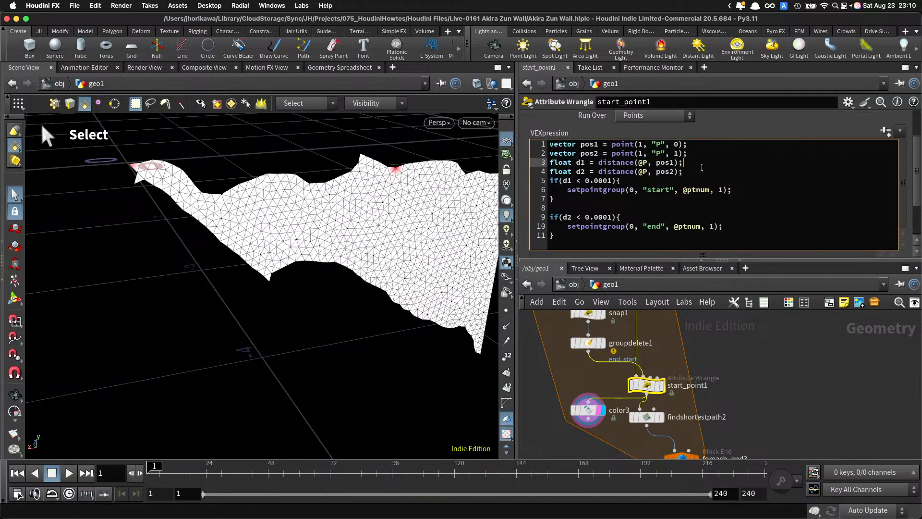
left_click(696, 171)
key("Return")
type("f@d =")
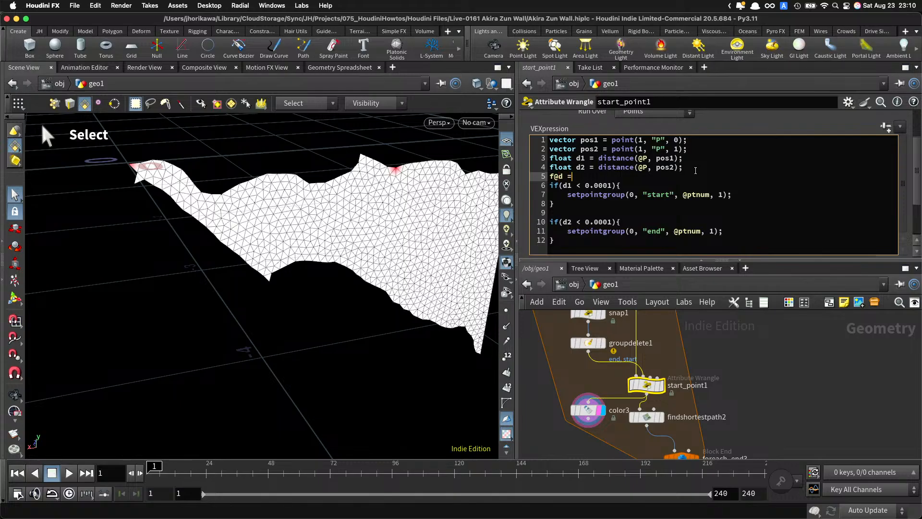
type(" d1;")
left_click(753, 371)
Step: Compare groupdelete1's points with start_point1's output, and sort start_point1's points by the d attribute in the geometry spreadsheet
left_click(661, 387)
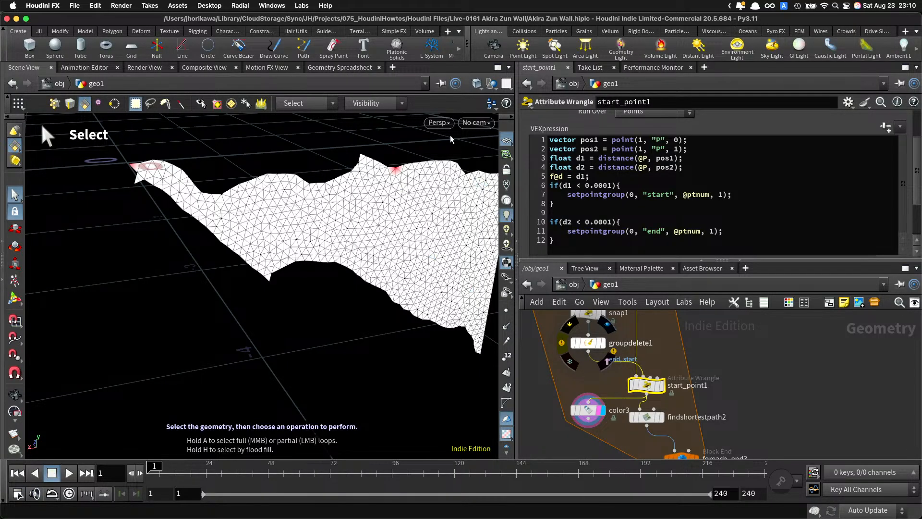
left_click(603, 344)
left_click(590, 343)
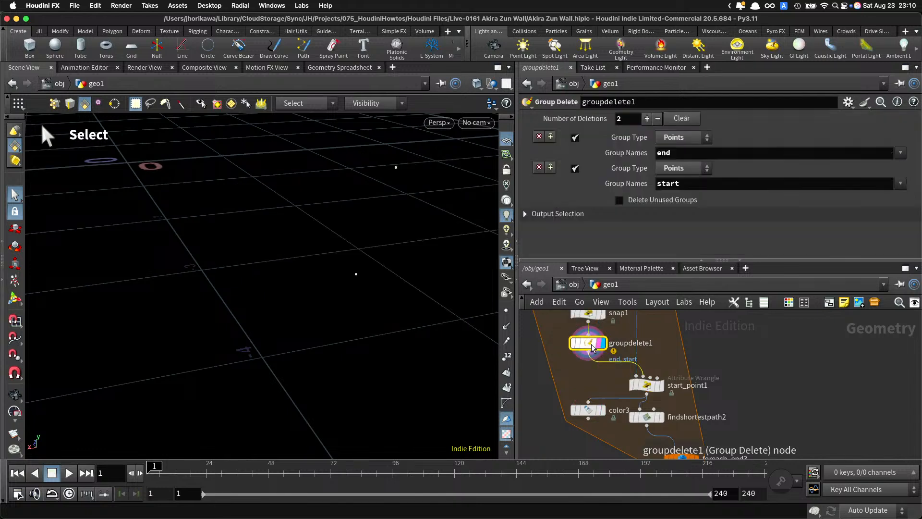
left_click(647, 385)
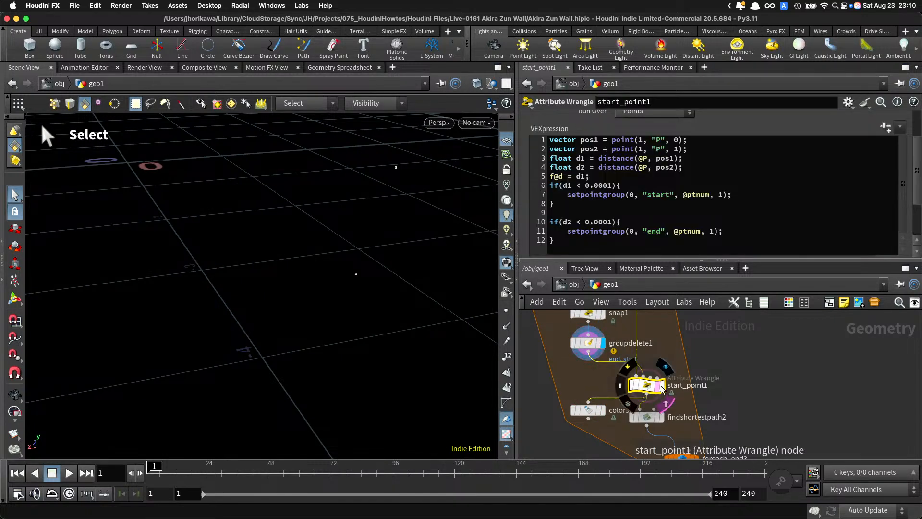
left_click(660, 384)
left_click(344, 67)
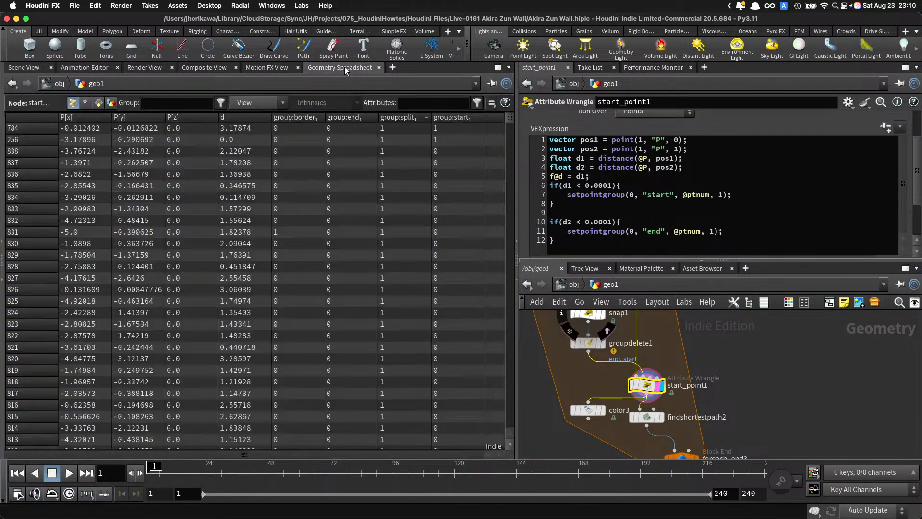
left_click(241, 116)
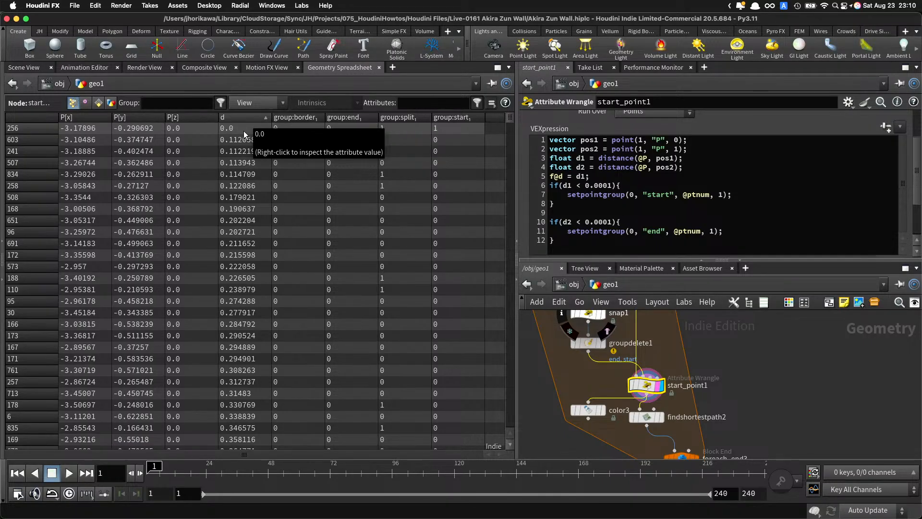
Step: Examine the d1 distance expression and groupdelete1's point positions, both as data and in the scene view
left_click(604, 160)
left_click_drag(684, 162, 601, 163)
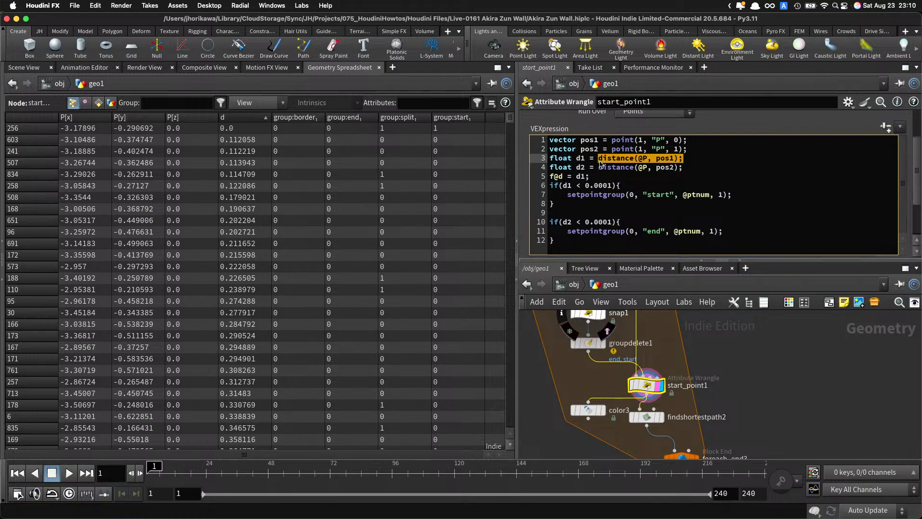
left_click(600, 163)
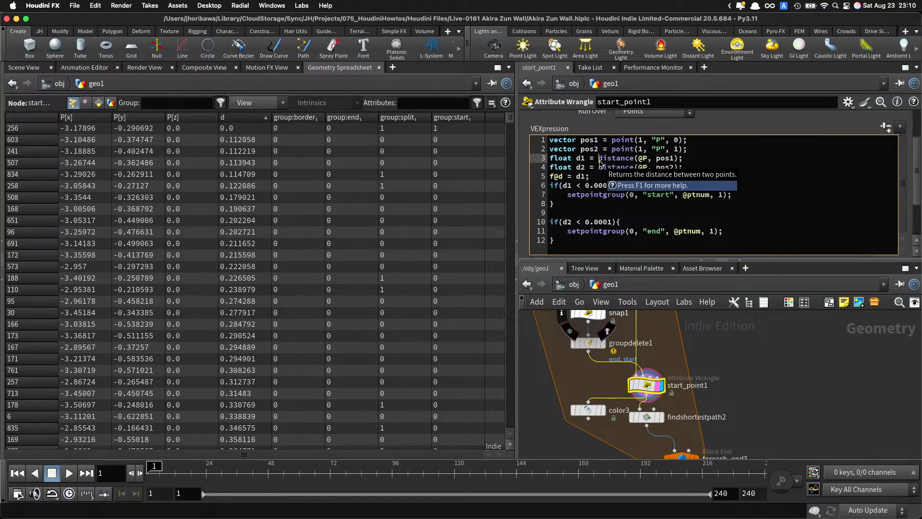
left_click(592, 342)
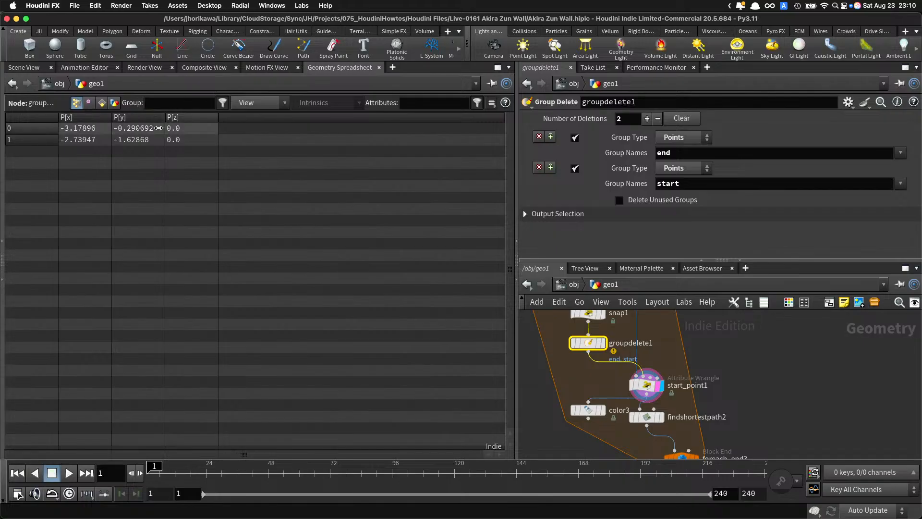
left_click(24, 67)
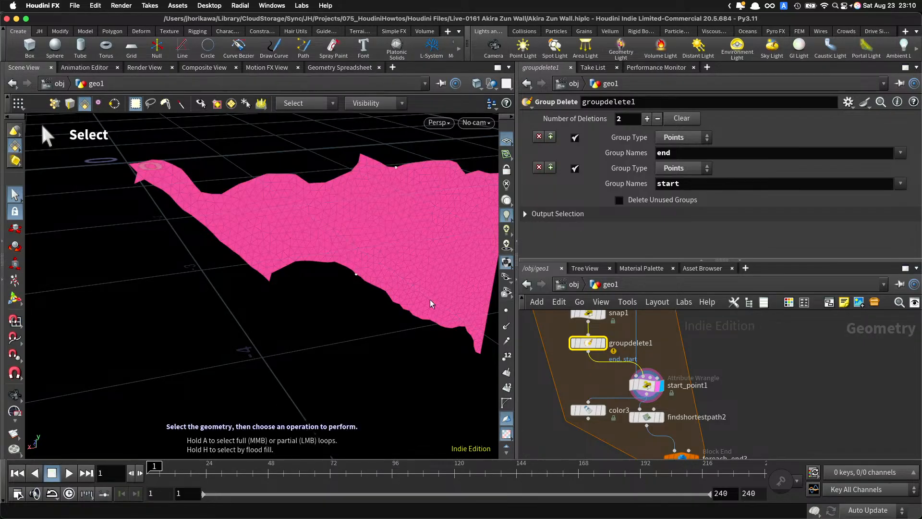
Step: Delete the f@d = d1; line from start_point1's VEX code, leaving a blank line before the first if block
left_click(648, 385)
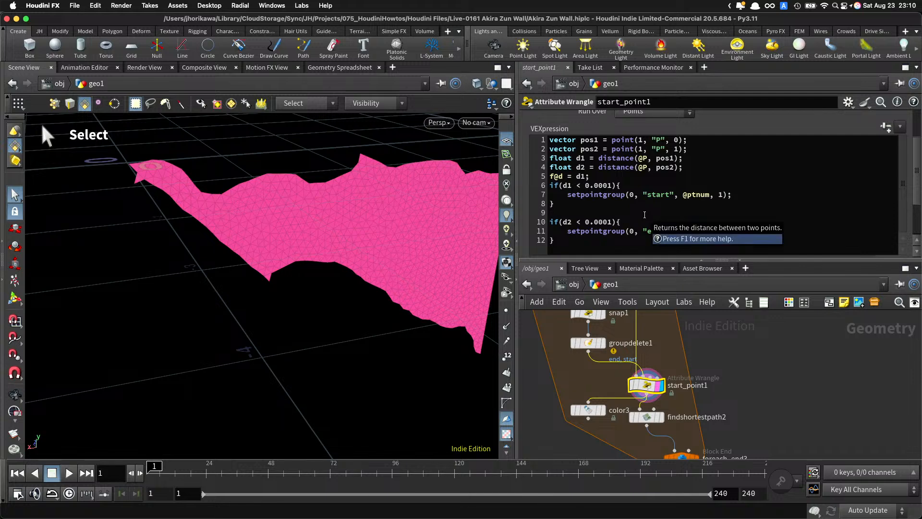
scroll(645, 214, "up", 3)
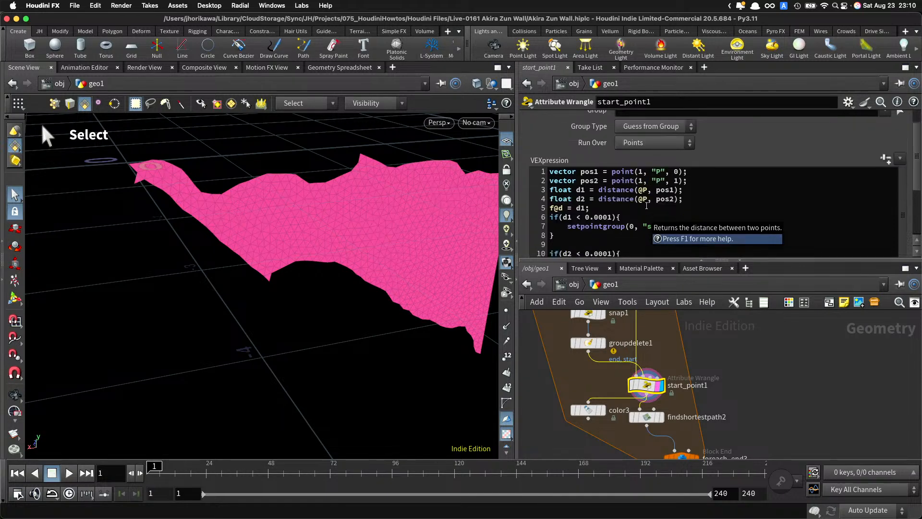
scroll(658, 198, "down", 4)
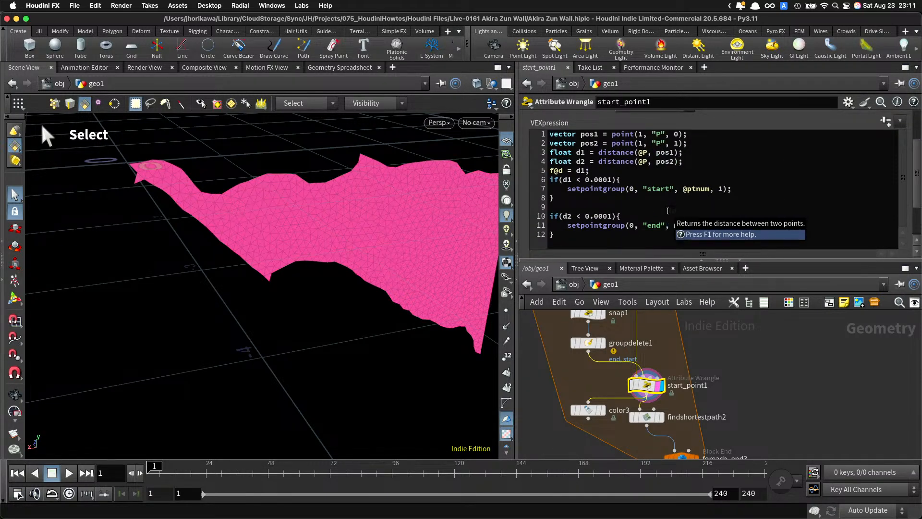
left_click_drag(592, 171, 519, 170)
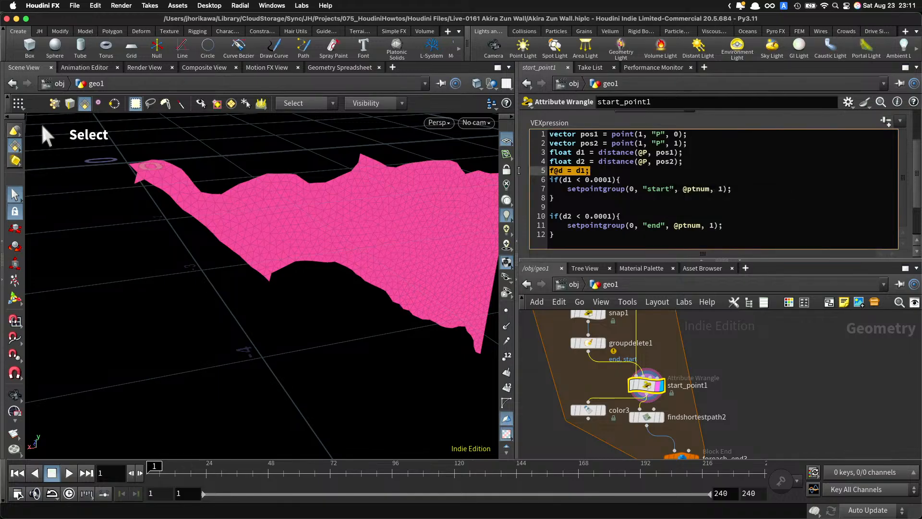
key("BackSpace")
key("BackSpace")
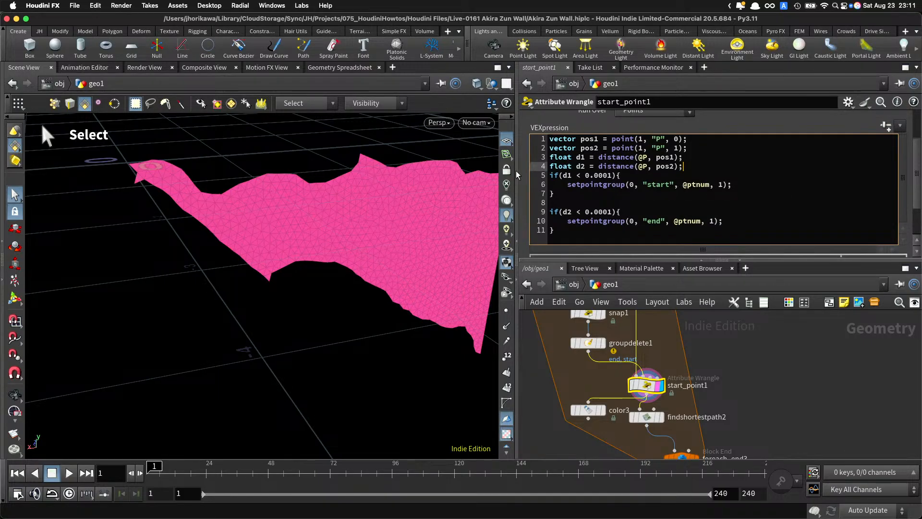
key("Return")
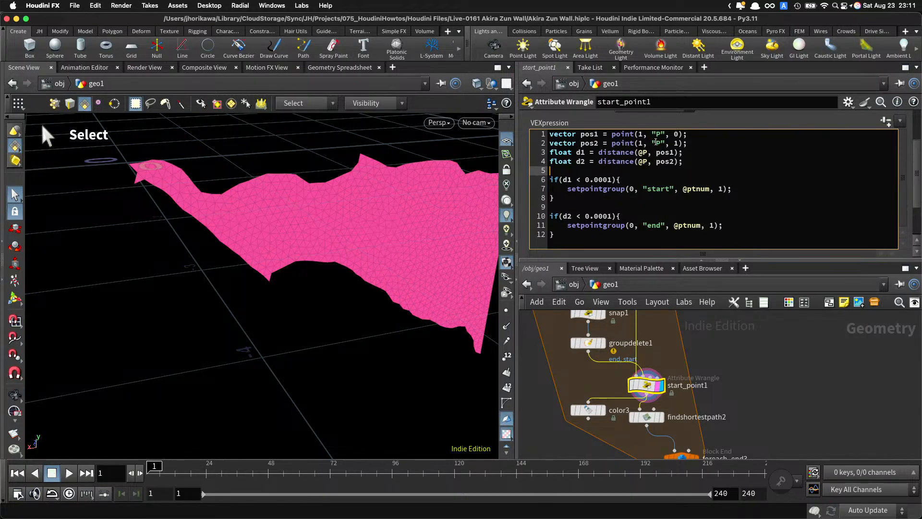
left_click_drag(697, 134, 622, 134)
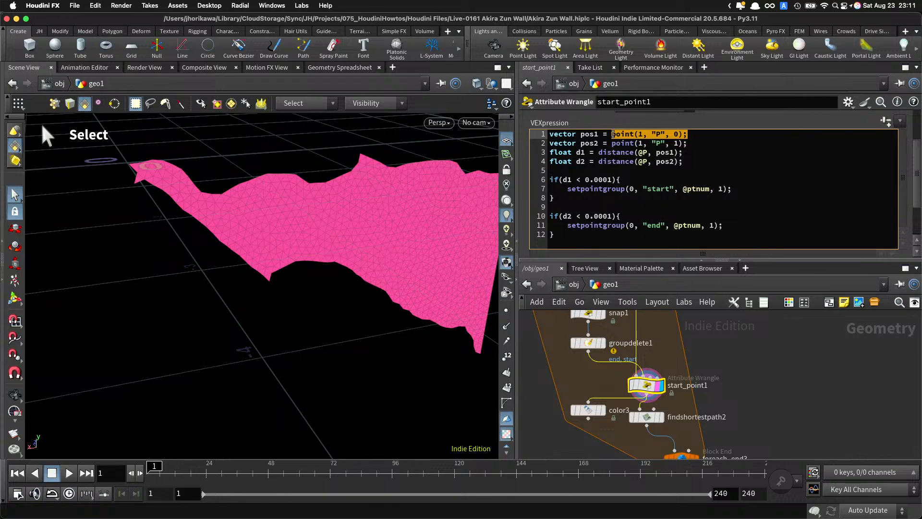
Step: Add the lines v@pos1 = pos1; and f@d = d1; below the d2 distance line, and sort start_point1's points by d in the geometry spreadsheet
left_click(618, 172)
type("v@")
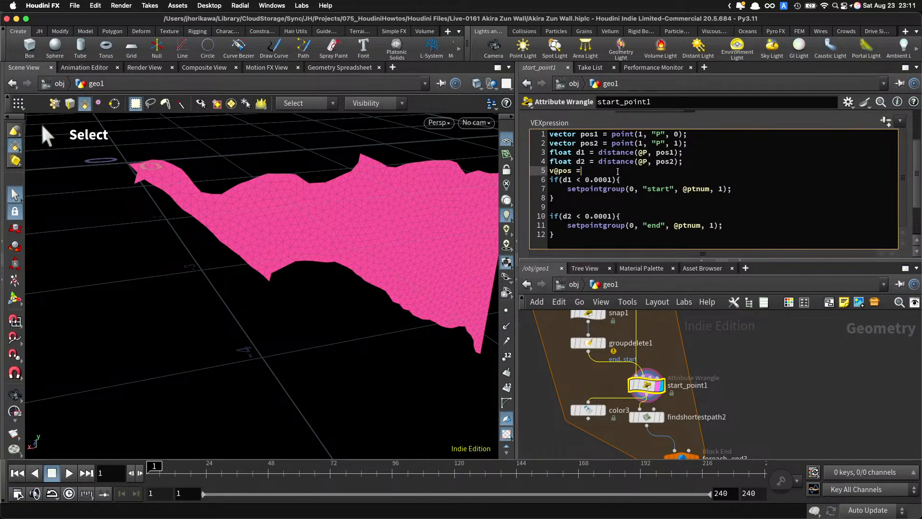
type("pos1 = pos1;")
key("Return")
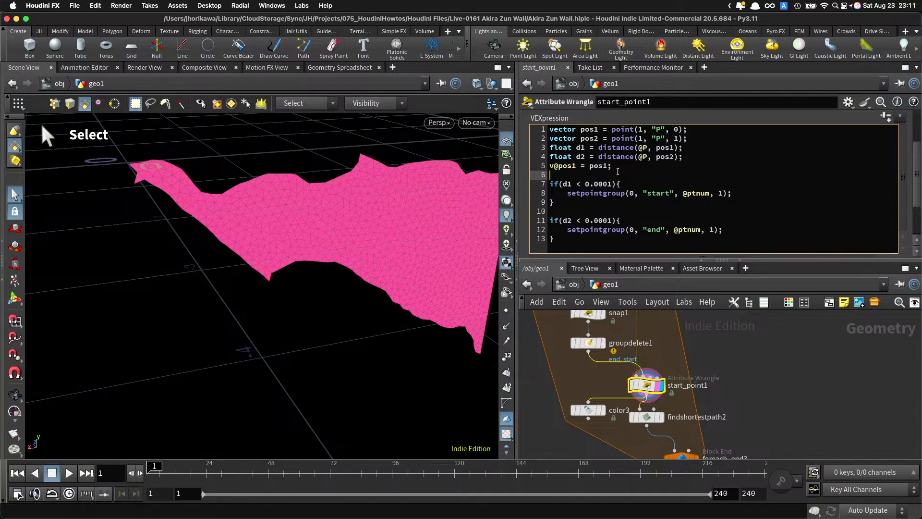
type("f")
type("!@")
left_click(342, 68)
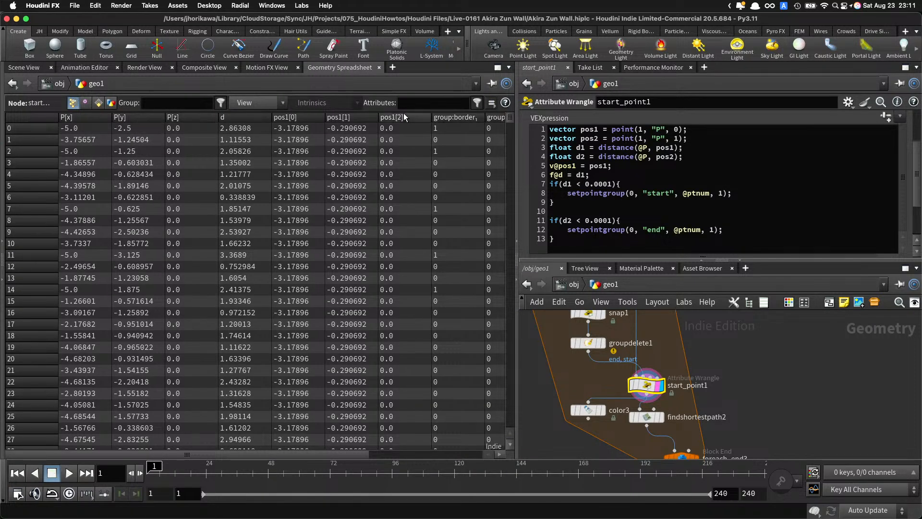
left_click(249, 117)
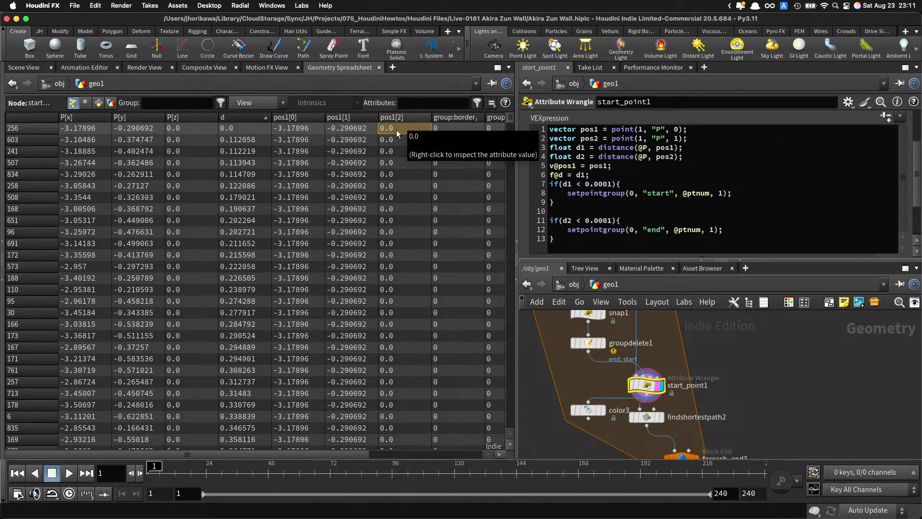
Step: Add the line v@pos2 = @P; below f@d = d1; in start_point1's VEX code
left_click(631, 175)
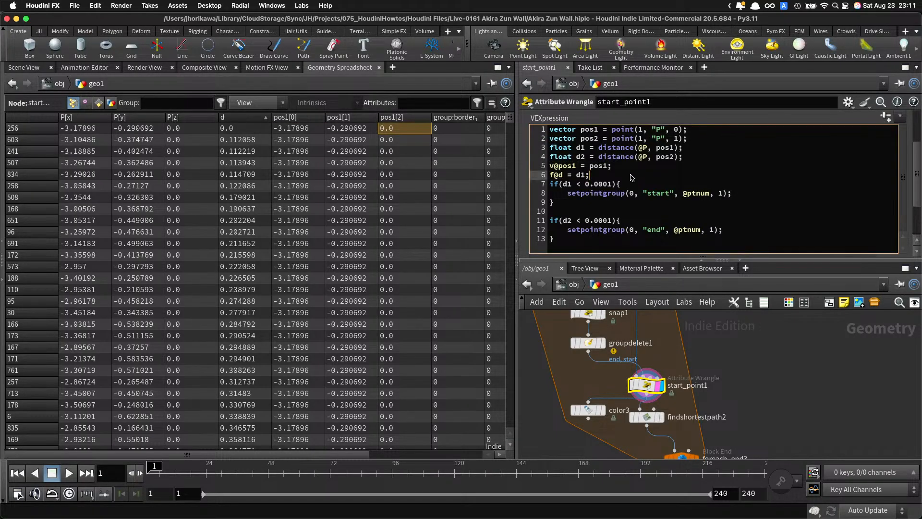
key("Return")
type("v@pos2 = @P;")
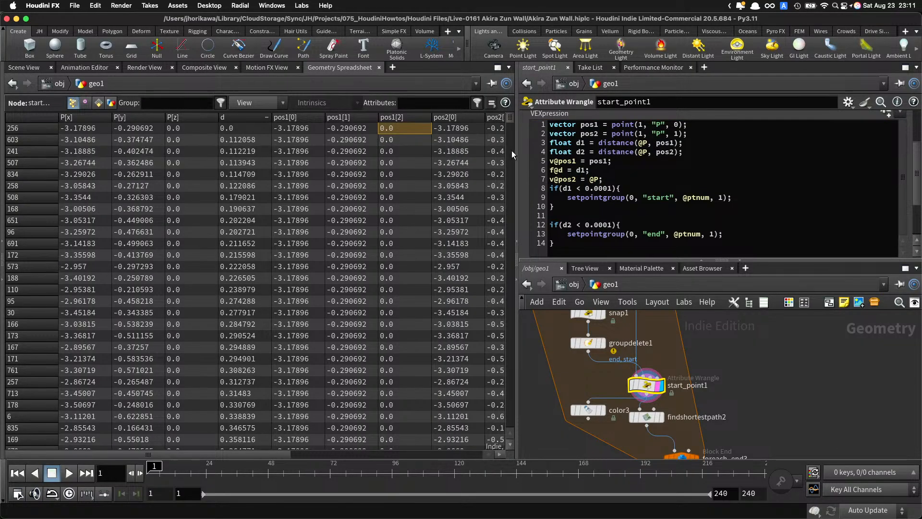
Step: Sort the points by start group membership and compare their d, pos1 and pos2 values with the d1 condition in the code
left_click_drag(515, 150, 595, 147)
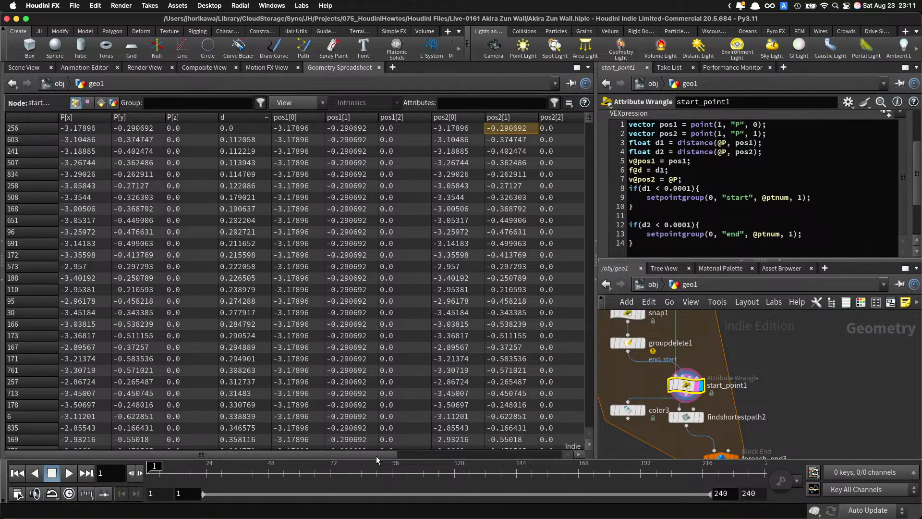
left_click_drag(376, 457, 546, 454)
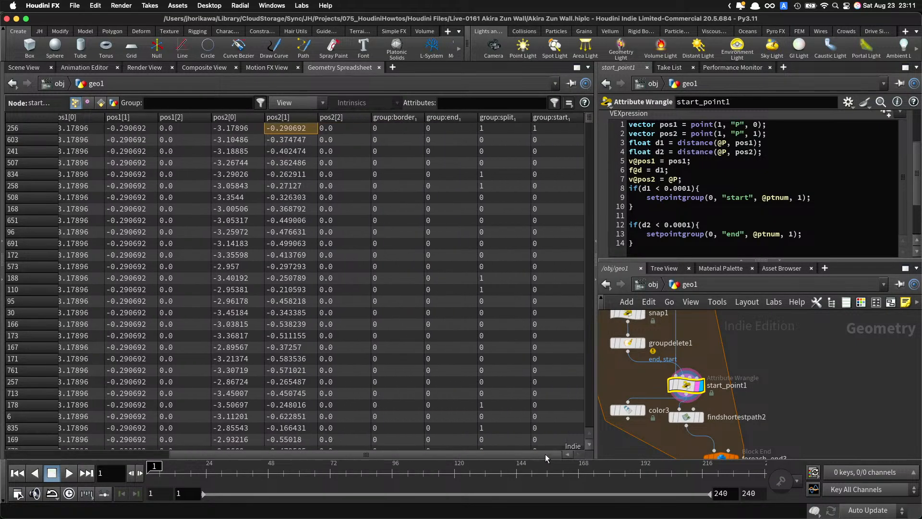
left_click(551, 119)
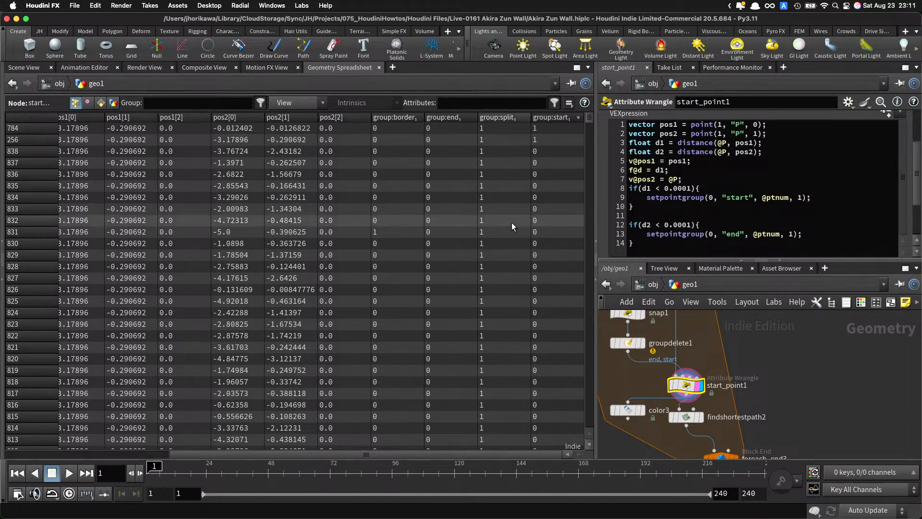
left_click_drag(520, 454, 355, 454)
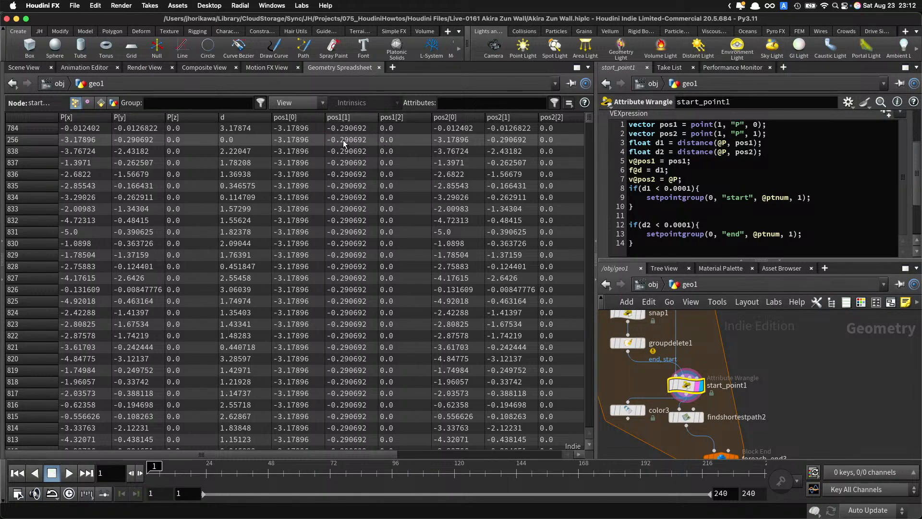
left_click(252, 128)
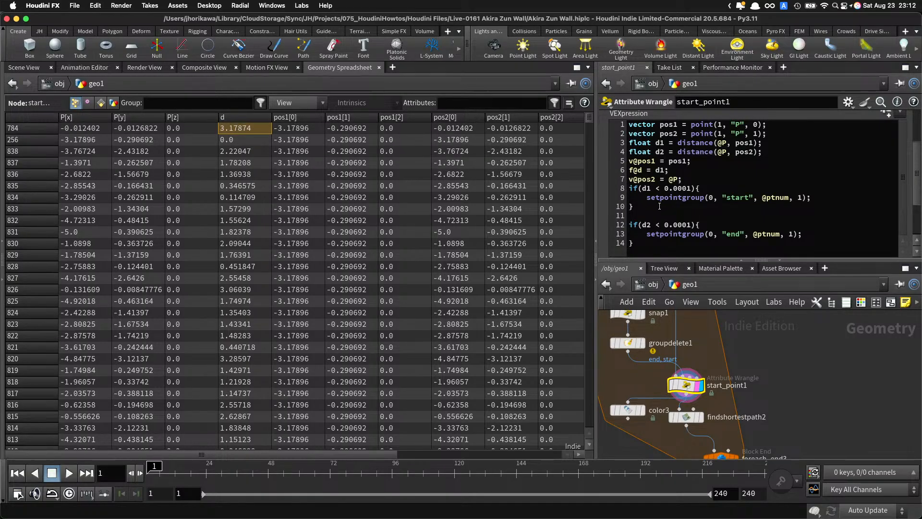
left_click_drag(659, 206, 594, 196)
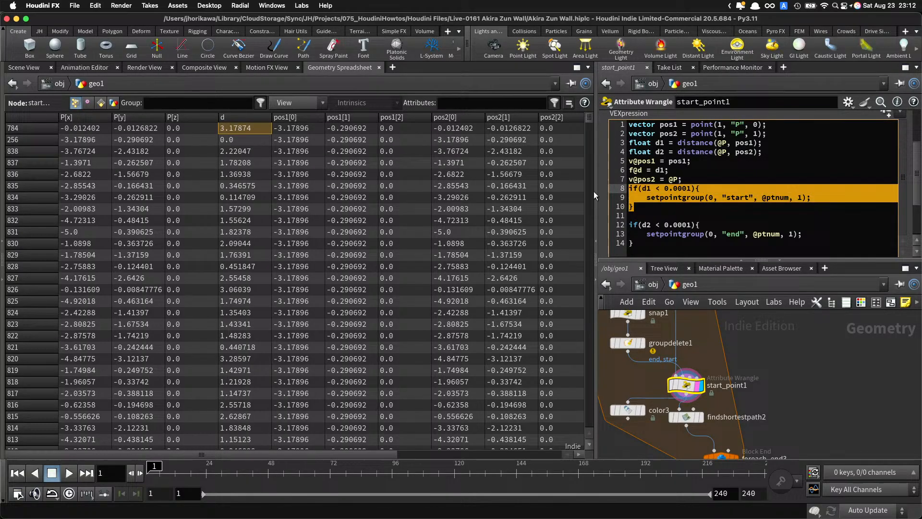
left_click(639, 202)
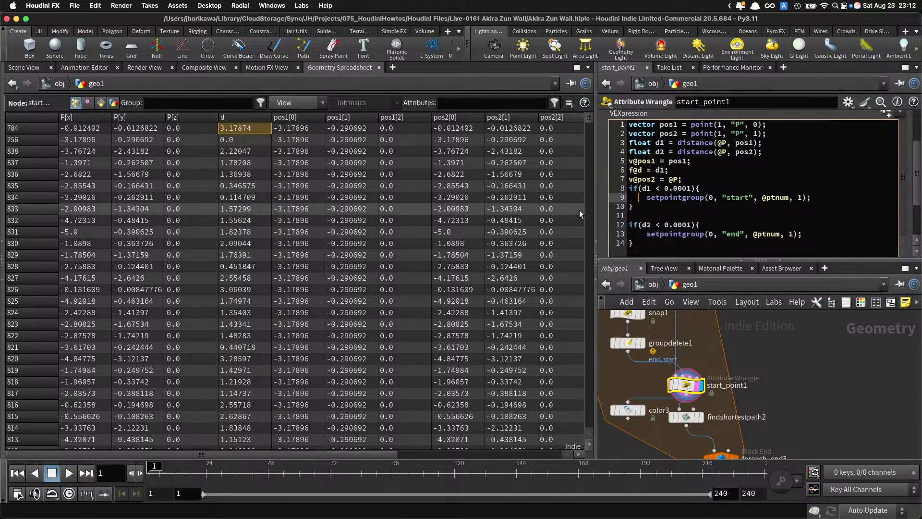
Step: Move groupdelete1 out of the shortest-path loop and wire it directly before foreach_begin3
scroll(702, 369, "up", 3)
left_click_drag(635, 385, 669, 345)
scroll(713, 400, "down", 4)
scroll(696, 342, "up", 4)
left_click(668, 345)
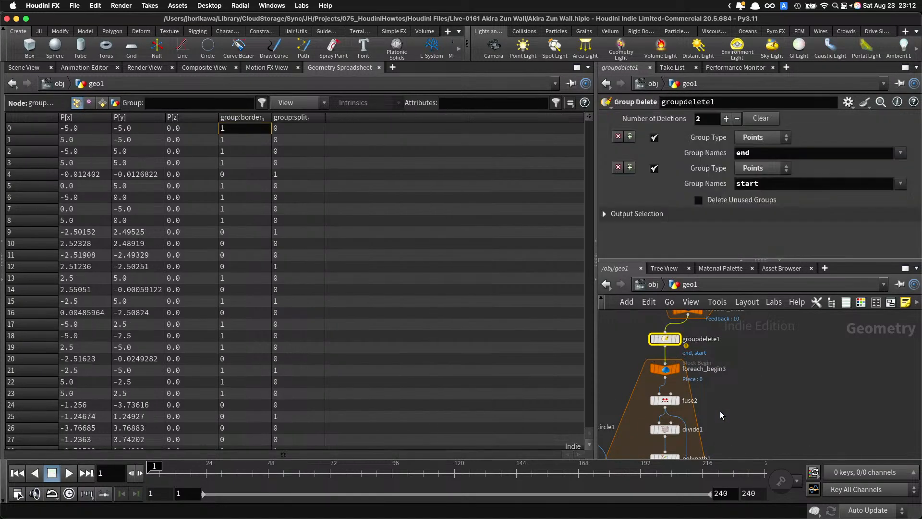
Step: Display foreach_end3's output, check start_point1's point data in the spreadsheet, and view the resulting path in the scene
scroll(719, 410, "down", 10)
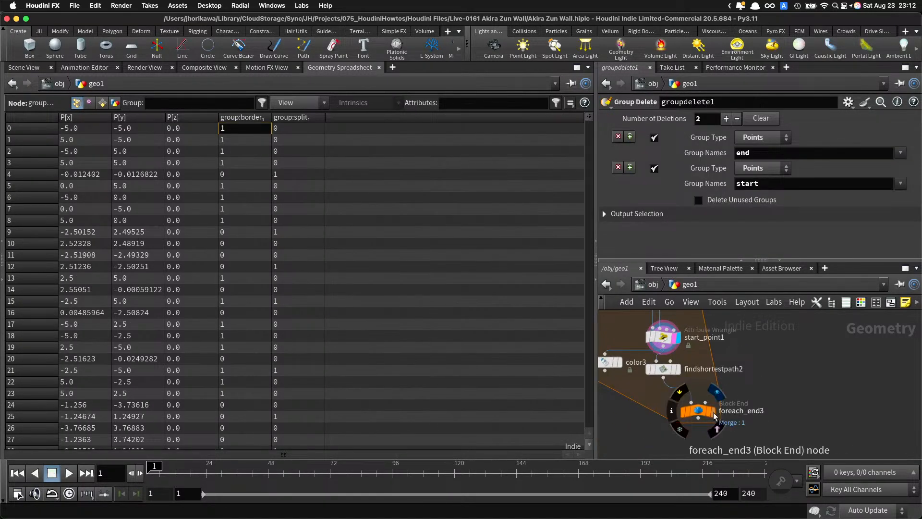
left_click(698, 411)
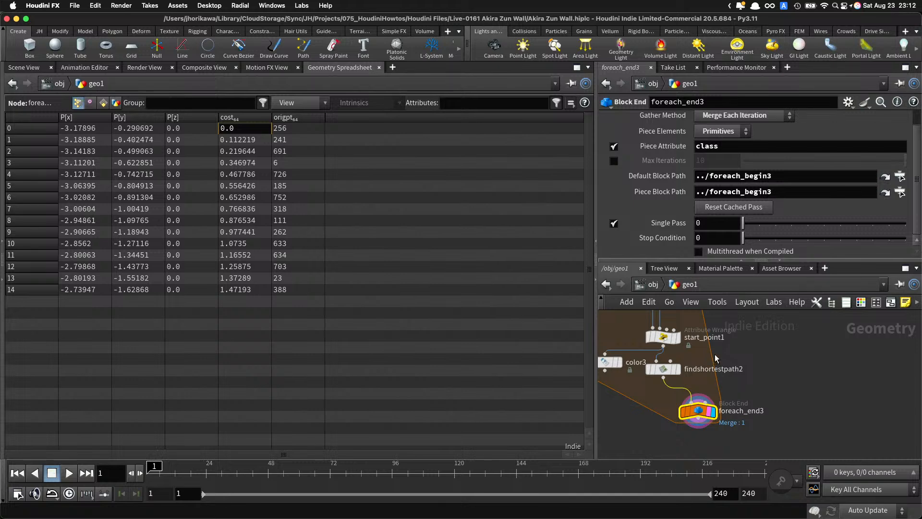
left_click(663, 336)
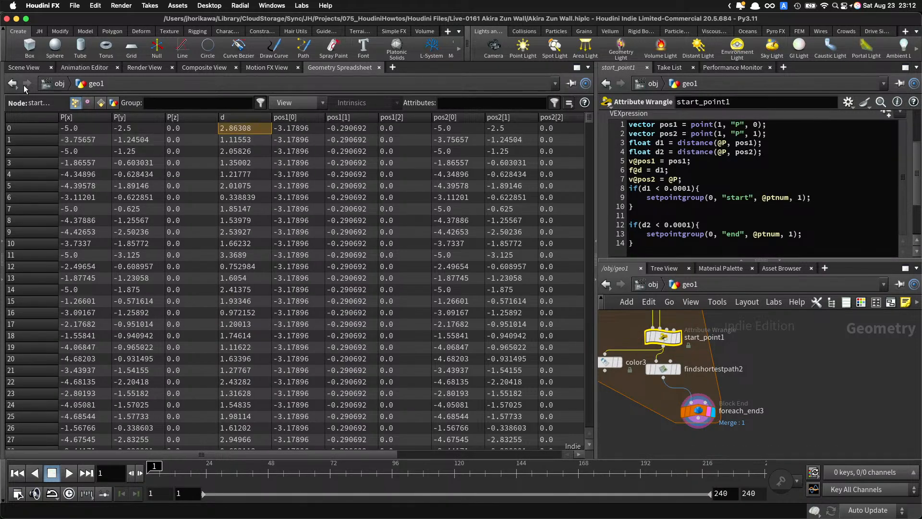
left_click(23, 67)
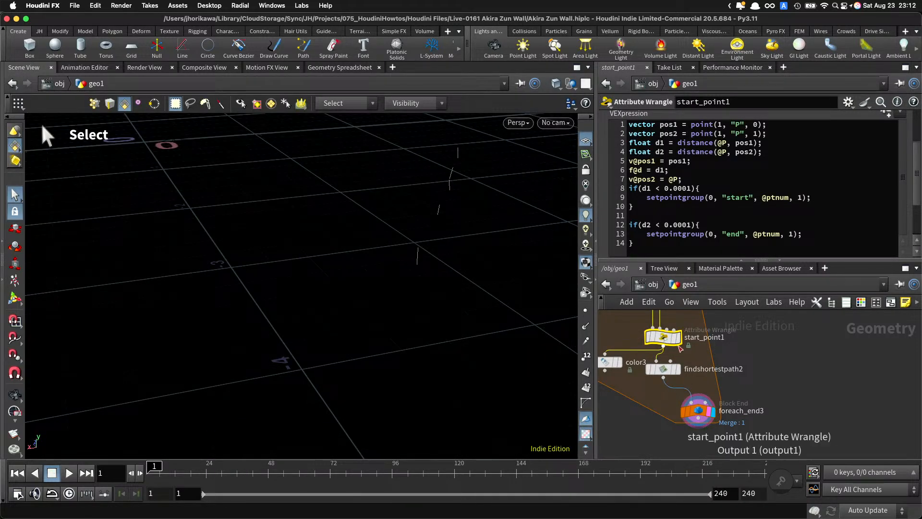
Step: Display the findshortestpath2 node's output and inspect its path in the viewport
scroll(659, 378, "down", 2)
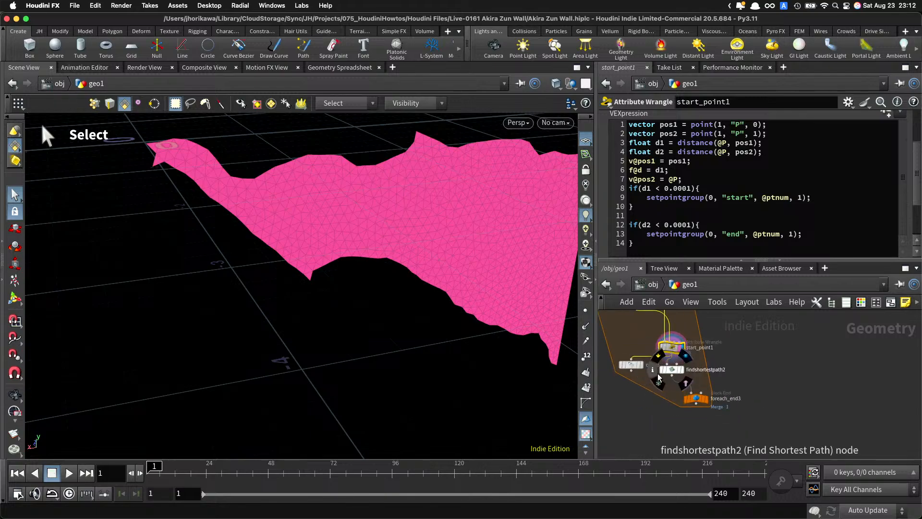
scroll(658, 377, "up", 1)
left_click(689, 355)
left_click_drag(555, 332, 554, 241, "alt")
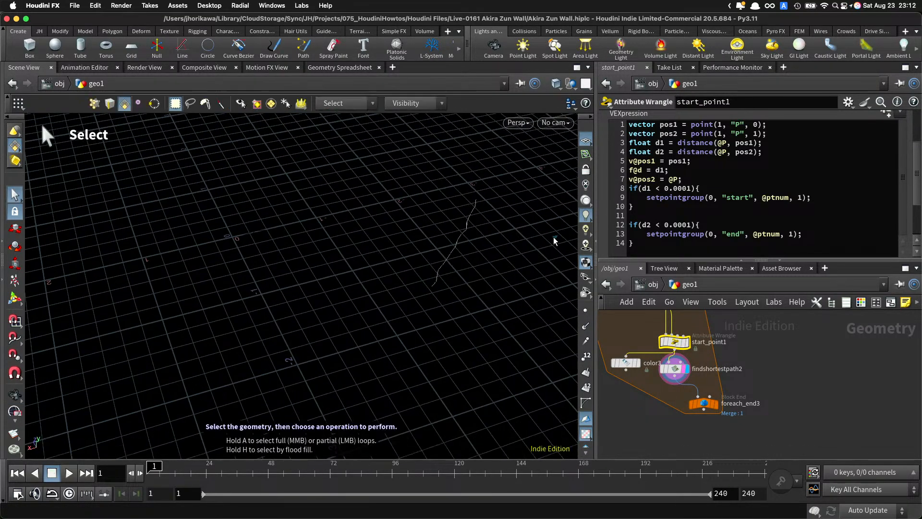
left_click(675, 369)
mouse_move(462, 268)
left_mouse_down("alt")
mouse_move(471, 229)
mouse_move(468, 259)
left_mouse_up("alt")
scroll(649, 367, "up", 1)
Step: Display and template color3, and review the network nodes from foreach_end2 down to foreach_end3
left_click(630, 364)
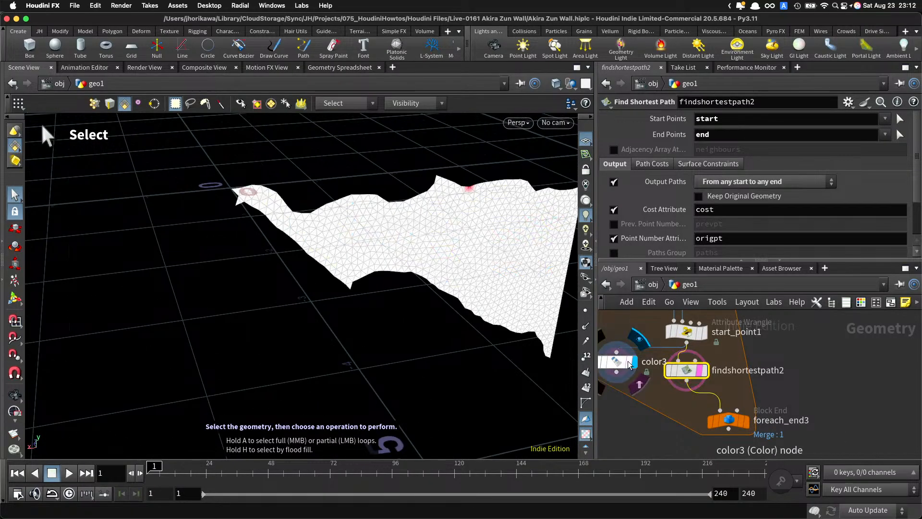
left_click(639, 384)
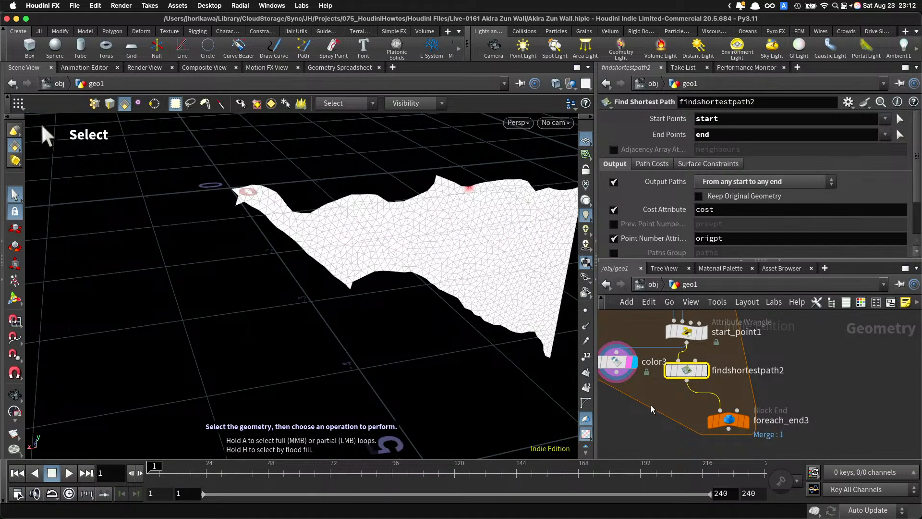
scroll(721, 380, "down", 5)
scroll(688, 342, "up", 4)
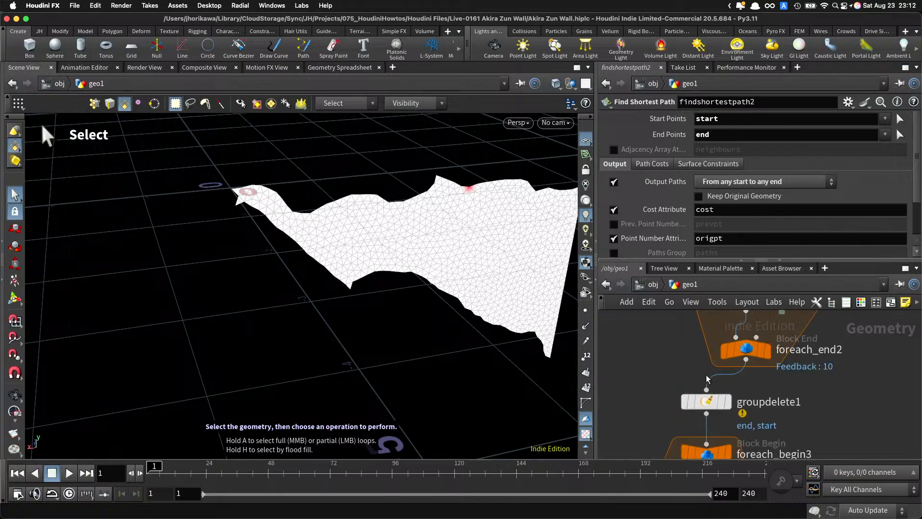
middle_click_drag(749, 399, 729, 349)
scroll(710, 345, "down", 2)
scroll(723, 372, "down", 2)
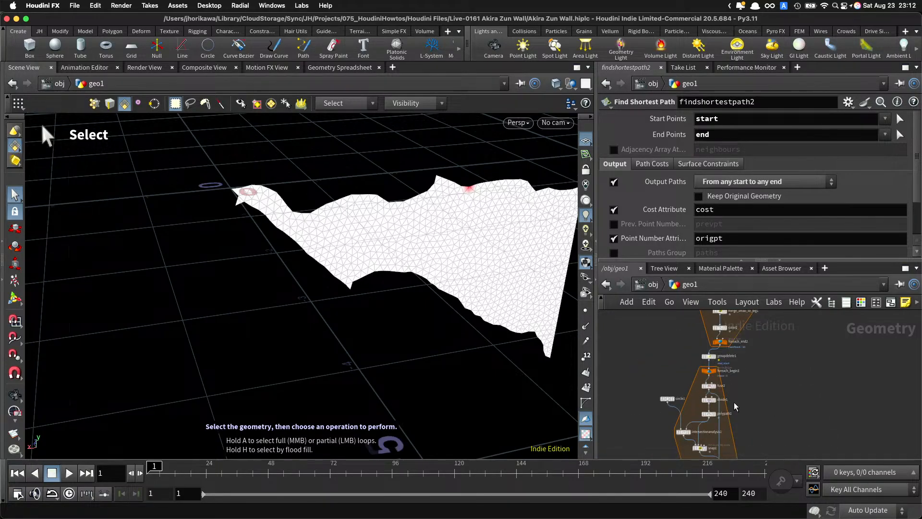
middle_click_drag(737, 432, 723, 369)
scroll(722, 372, "up", 4)
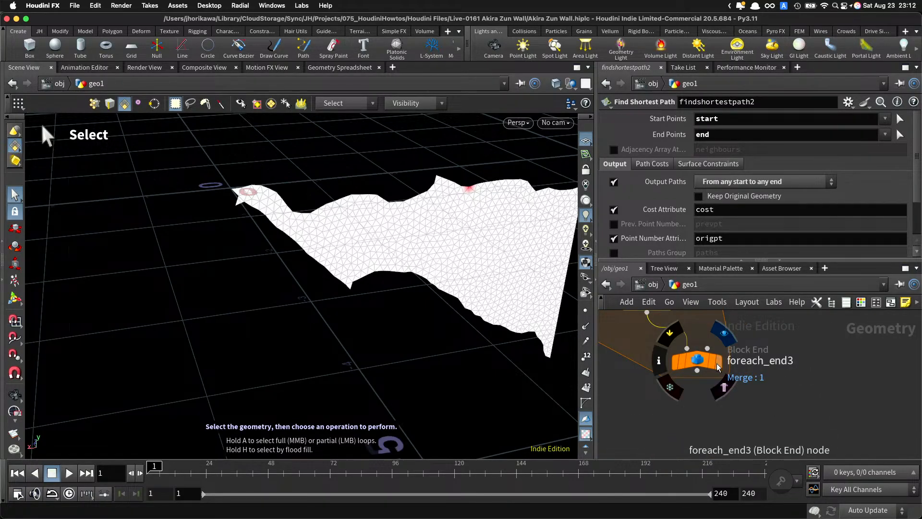
Step: Bypass the color3 node while its output is displayed
middle_click_drag(699, 401, 780, 444)
scroll(712, 420, "down", 3)
scroll(706, 405, "up", 3)
left_click(678, 369)
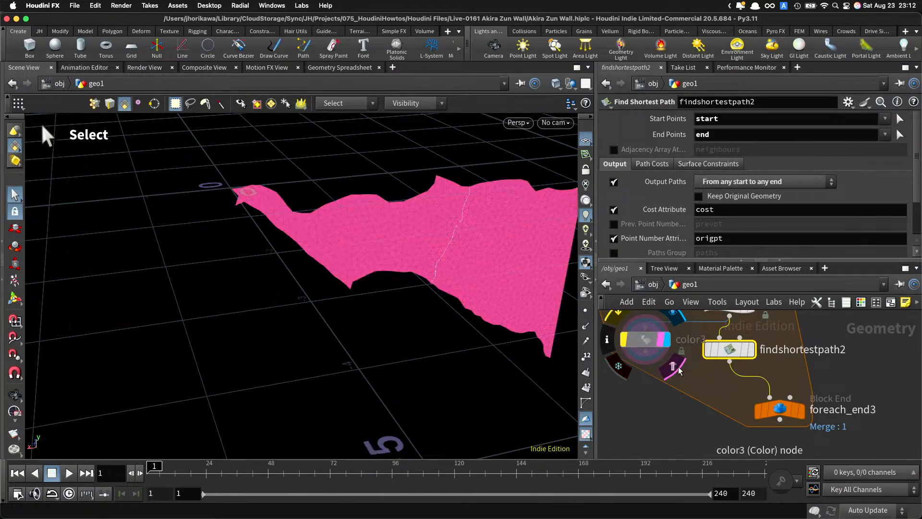
scroll(720, 394, "down", 2)
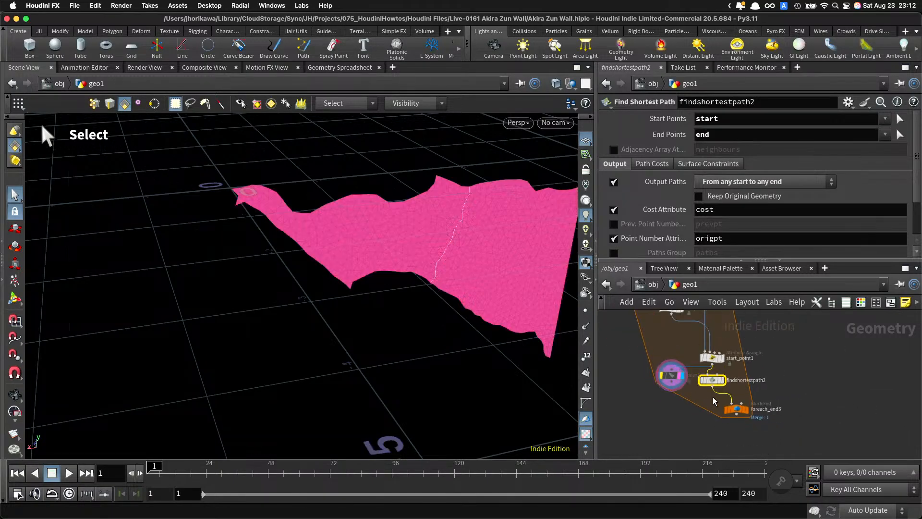
Step: Display foreach_end3 with Single Pass turned off and inspect the merged path outline
left_click(752, 412)
left_click(739, 412)
left_click(615, 224)
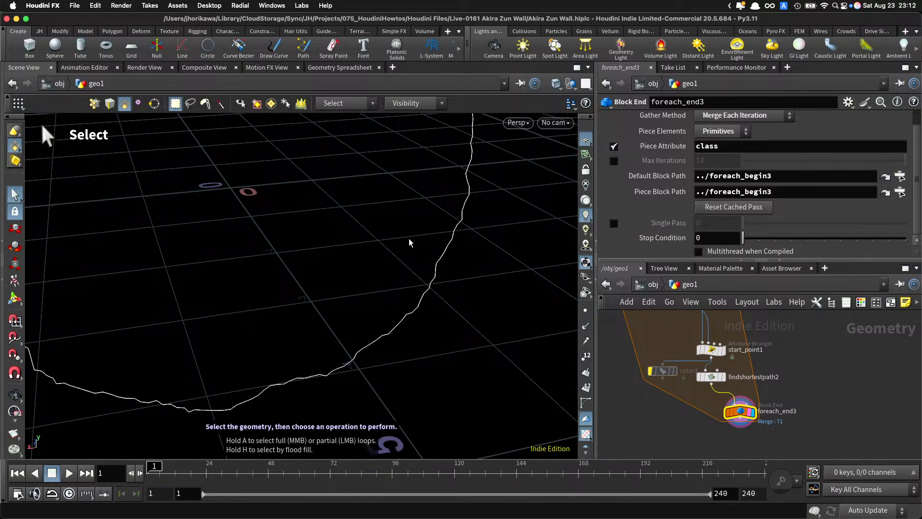
right_click_drag(409, 243, 379, 238, "alt")
left_click_drag(379, 237, 368, 226)
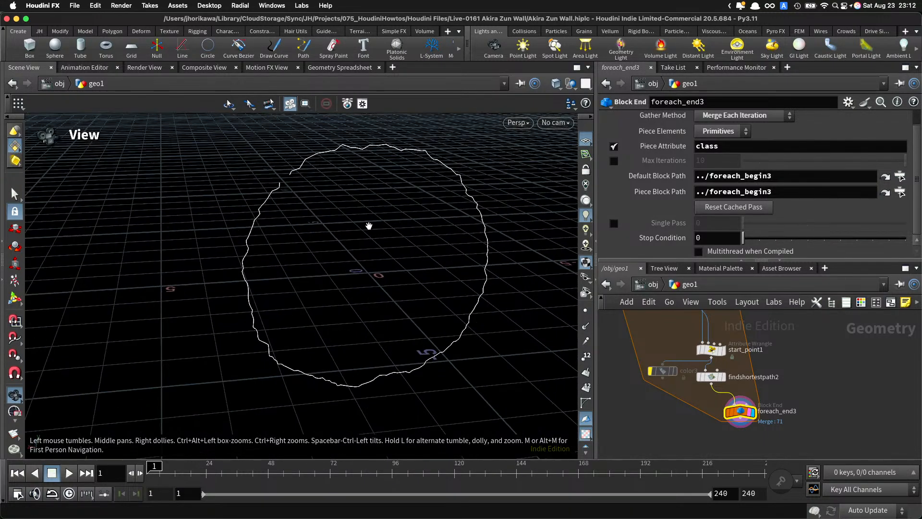
key("s")
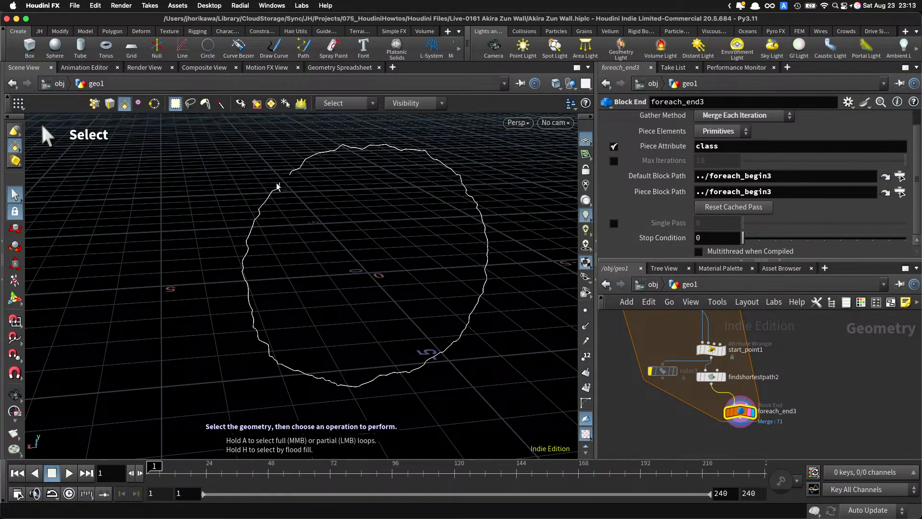
Step: Enable Single Pass on foreach_end3 and set it to 7
mouse_move(277, 182)
right_mouse_down("alt")
mouse_move(360, 162)
mouse_move(288, 191)
right_mouse_up("alt")
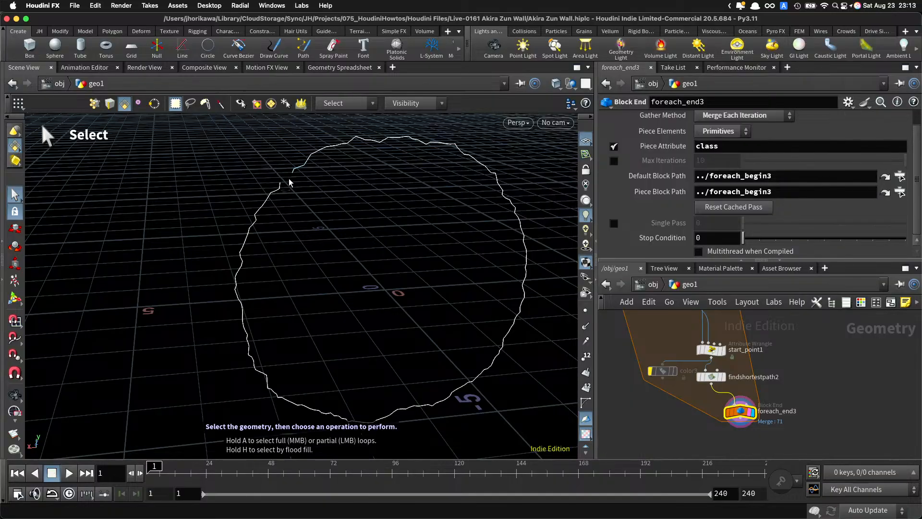
scroll(721, 414, "up", 2)
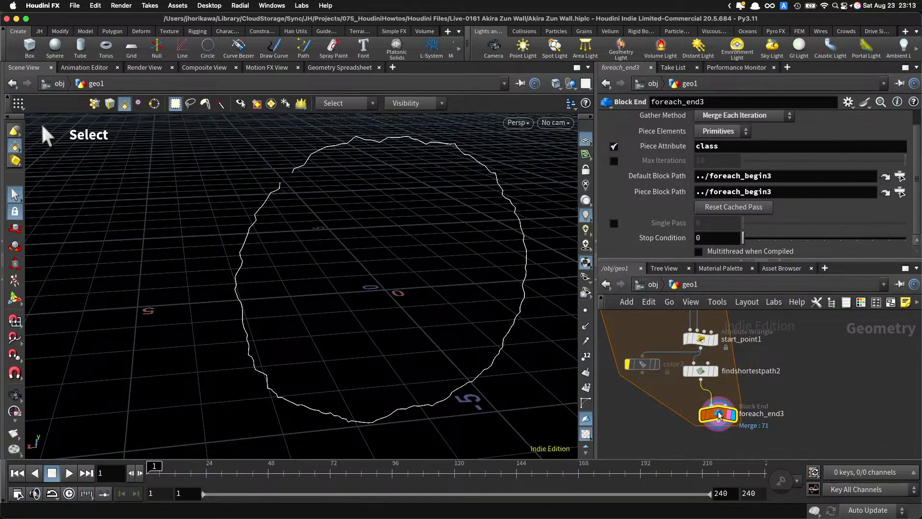
left_click(614, 223)
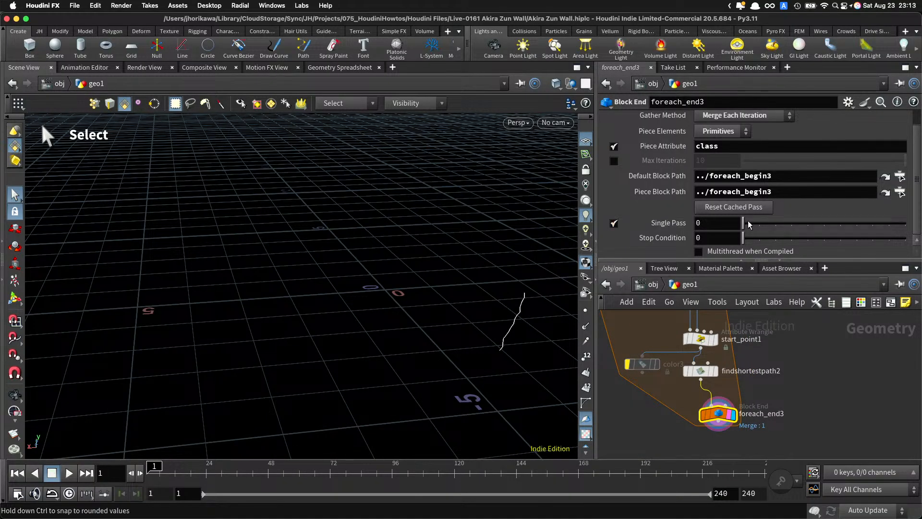
left_click_drag(753, 228, 764, 228)
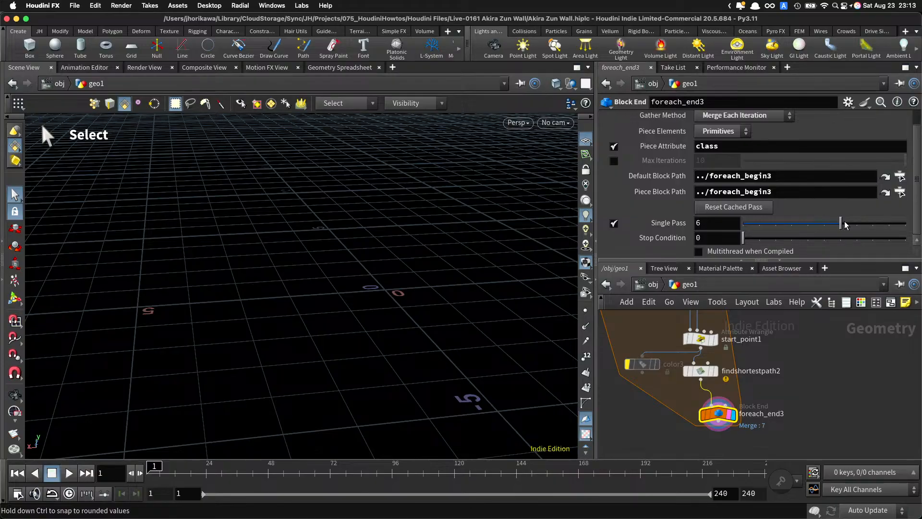
Step: Bypass the nine nodes feeding the loop between foreach_begin3 and foreach_end3, including circle1, and reselect foreach_end3
scroll(723, 408, "down", 4)
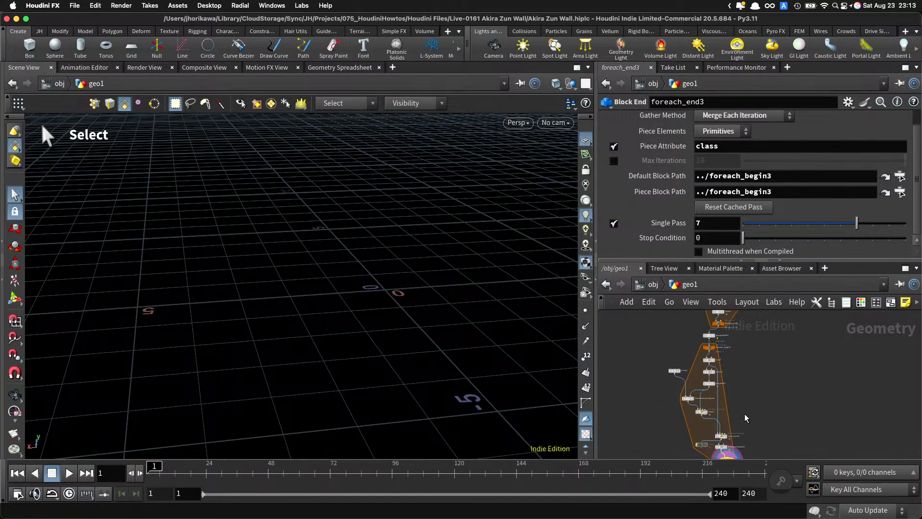
scroll(739, 417, "down", 3)
mouse_move(764, 414)
left_mouse_down()
mouse_move(654, 333)
mouse_move(653, 320)
mouse_move(739, 369)
mouse_move(765, 421)
left_mouse_up()
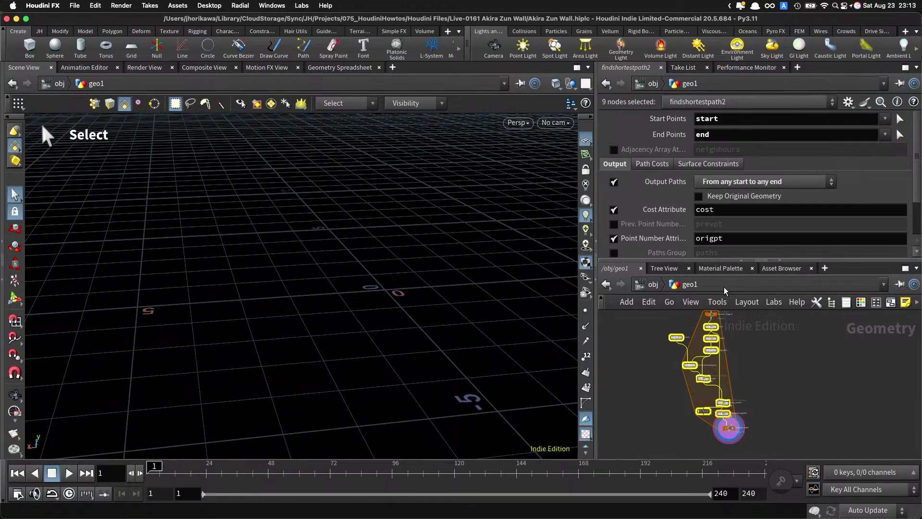
scroll(710, 335, "up", 3)
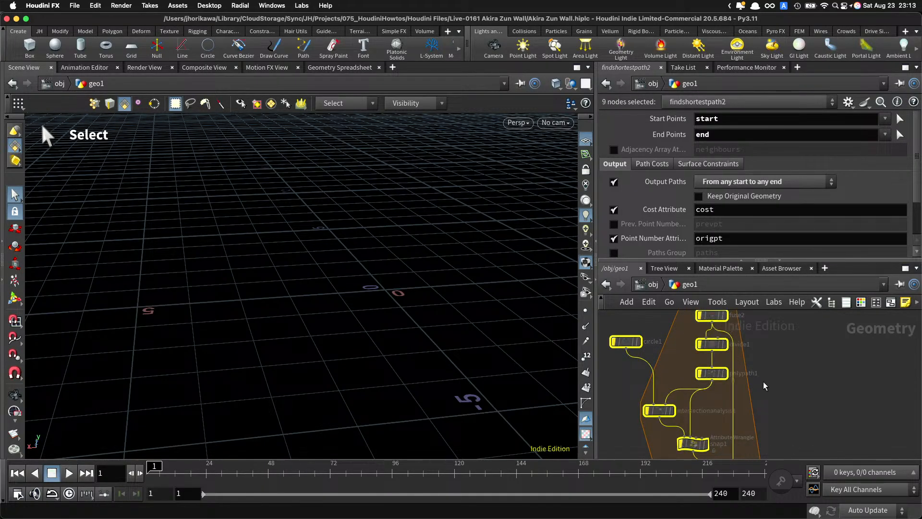
scroll(772, 388, "down", 3)
left_click(778, 405)
middle_click_drag(779, 407, 762, 339)
scroll(762, 395, "up", 2)
left_click(737, 409)
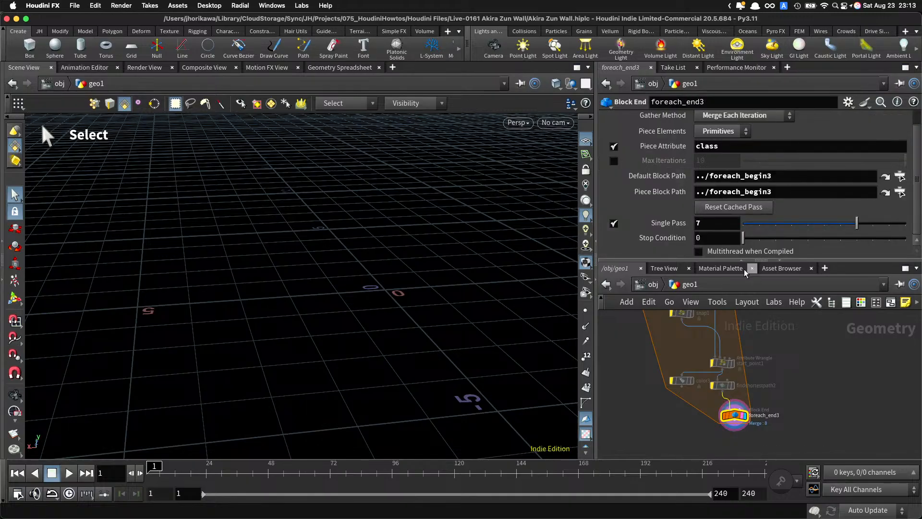
Step: Set foreach_end3's Single Pass to 4 to isolate another wall piece
left_click_drag(745, 225, 811, 227)
right_click_drag(449, 251, 434, 276, "alt")
scroll(736, 420, "down", 4)
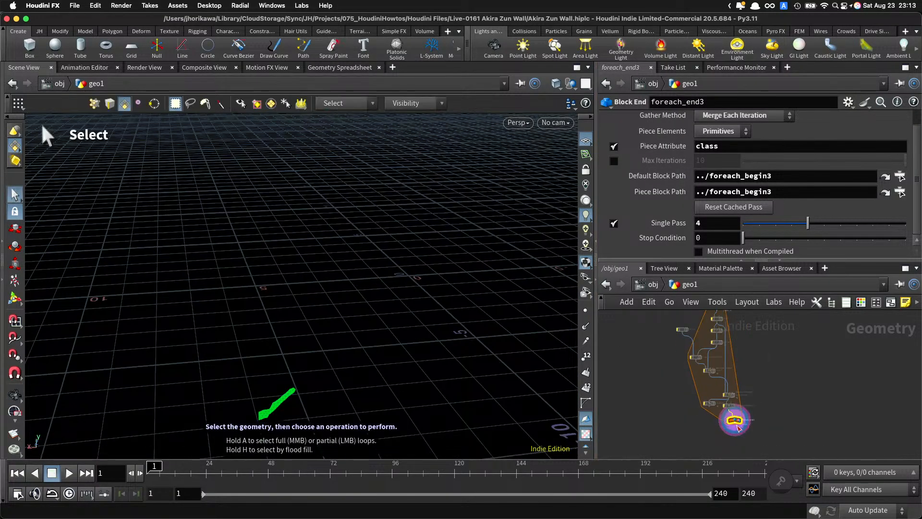
Step: Show groupdelete1 and the re-enabled circle1 as template references in the viewport
middle_click_drag(764, 365, 751, 413)
scroll(742, 342, "up", 5)
left_click(697, 387)
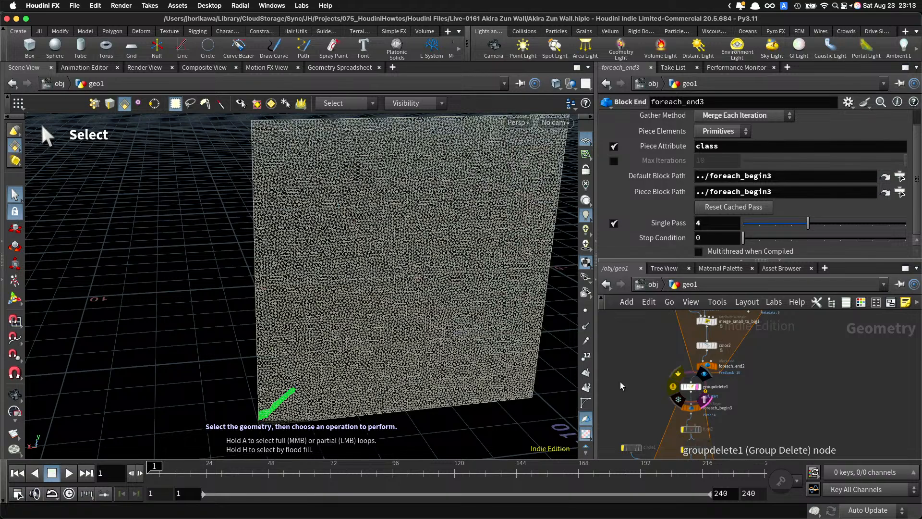
key("space")
right_click_drag(489, 323, 461, 336)
scroll(672, 398, "up", 2)
middle_click_drag(696, 365, 668, 396)
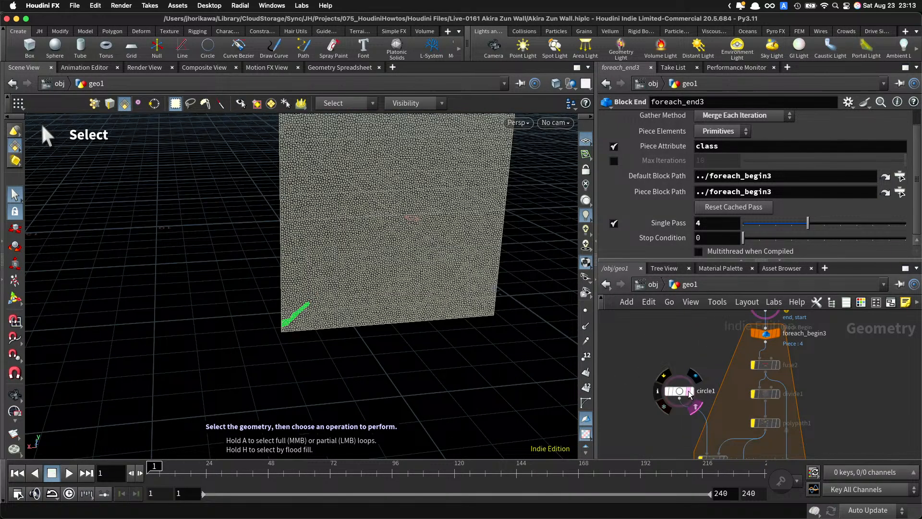
scroll(696, 399, "down", 4)
scroll(752, 446, "up", 2)
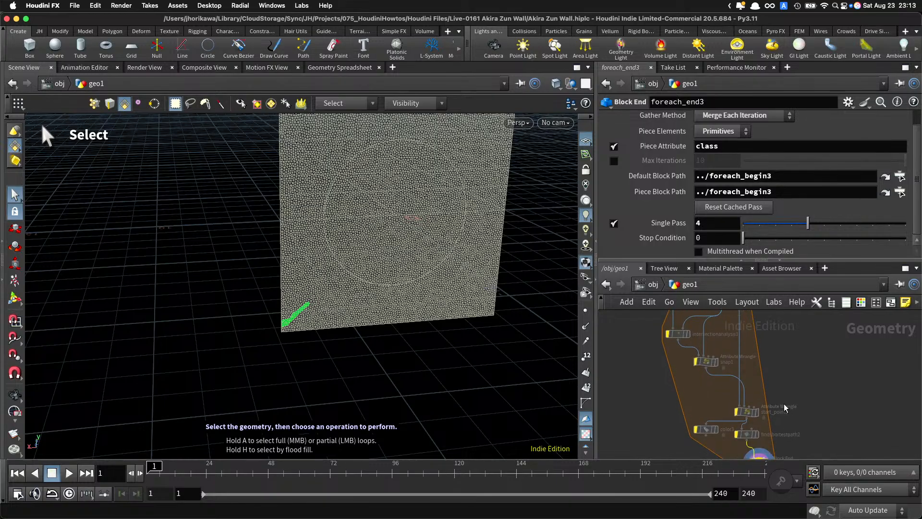
Step: Set foreach_end3's Single Pass to 40 to isolate the piece near the gap in the outline
middle_click_drag(753, 446, 767, 412)
left_click_drag(808, 223, 903, 224)
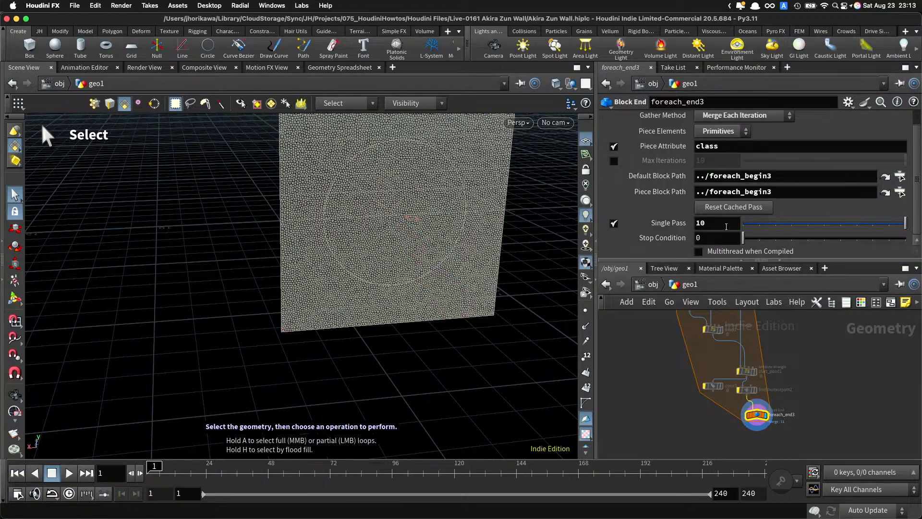
middle_click_drag(717, 223, 899, 222)
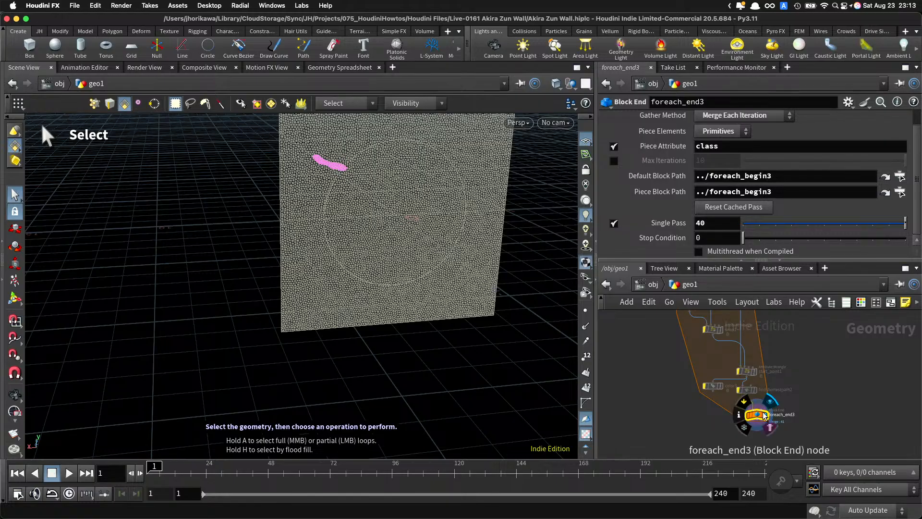
Step: Turn off the bypass on the eight nodes inside the foreach_begin3 loop and reselect foreach_end3
scroll(768, 395, "down", 2)
middle_click_drag(792, 383, 776, 407)
left_click_drag(772, 419, 699, 357)
scroll(697, 403, "up", 3)
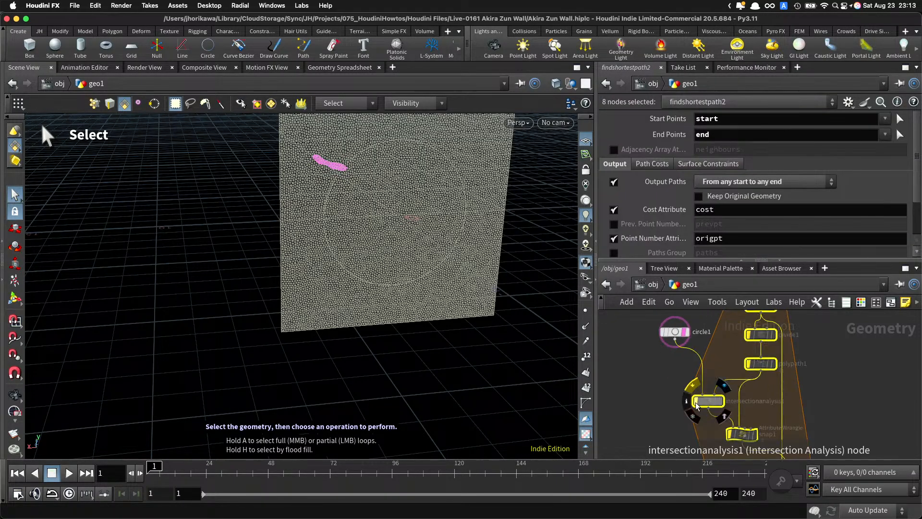
left_click(646, 356)
scroll(672, 414, "down", 3)
middle_click_drag(673, 414, 645, 337)
scroll(698, 391, "up", 3)
left_click(733, 437)
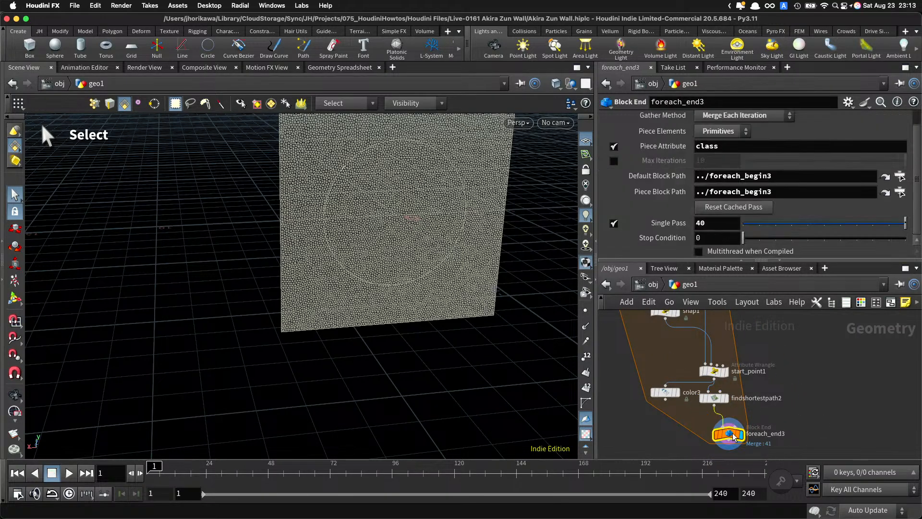
Step: Remove the template references and toggle foreach_end3's Single Pass to compare piece 40's path with the full outline
key("e")
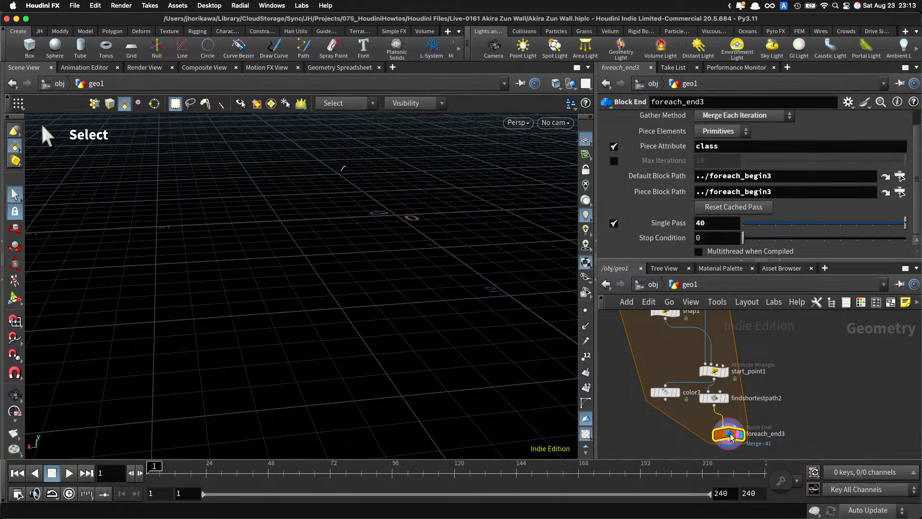
left_click(699, 252)
left_click(699, 251)
left_click(614, 223)
left_click(614, 223)
left_click(614, 224)
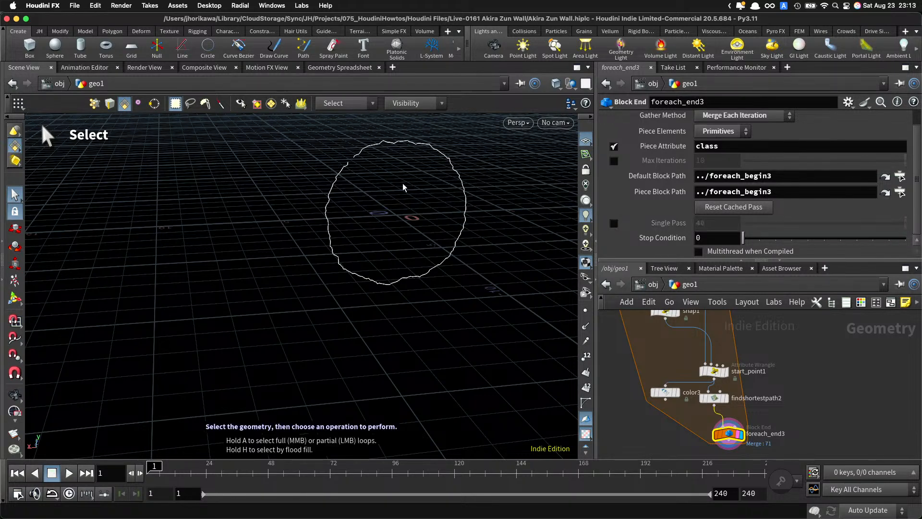
left_click(615, 224)
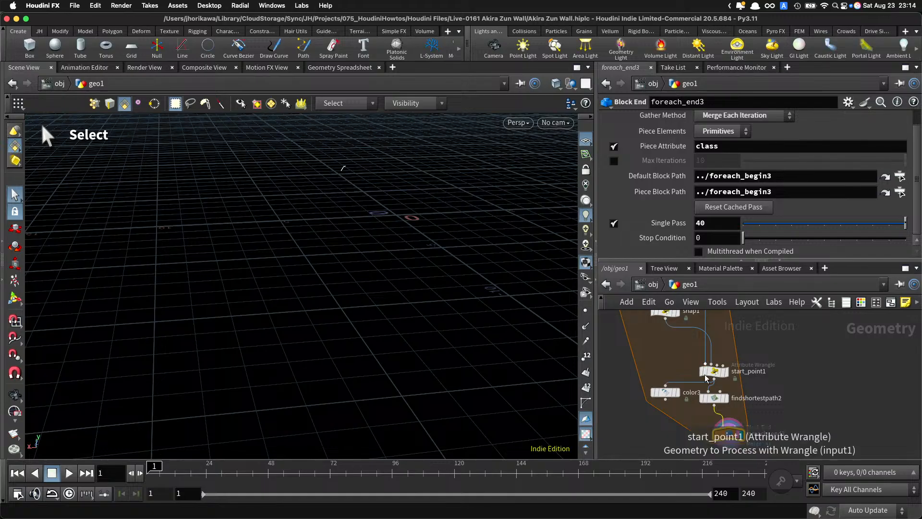
Step: Show the loop's input piece as a reference and compare it with the merged outline by toggling Single Pass off and on
scroll(686, 353, "up", 5)
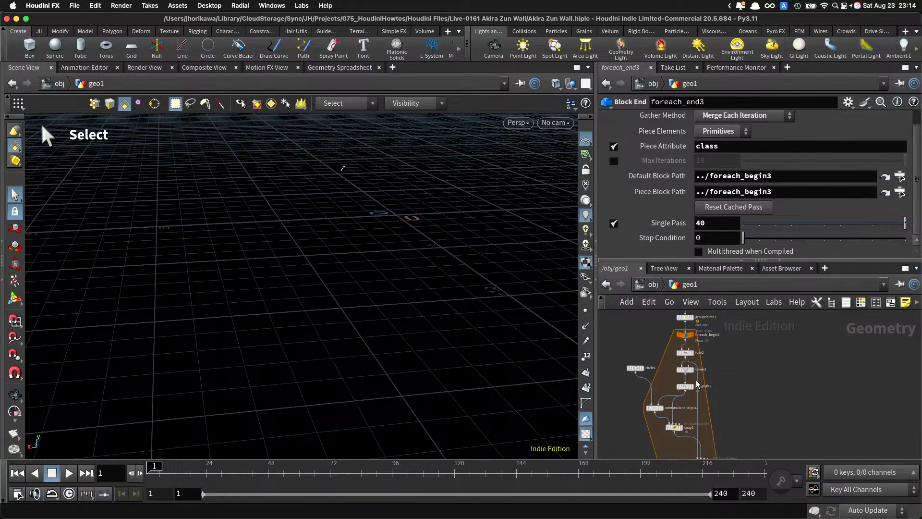
scroll(696, 408, "down", 10)
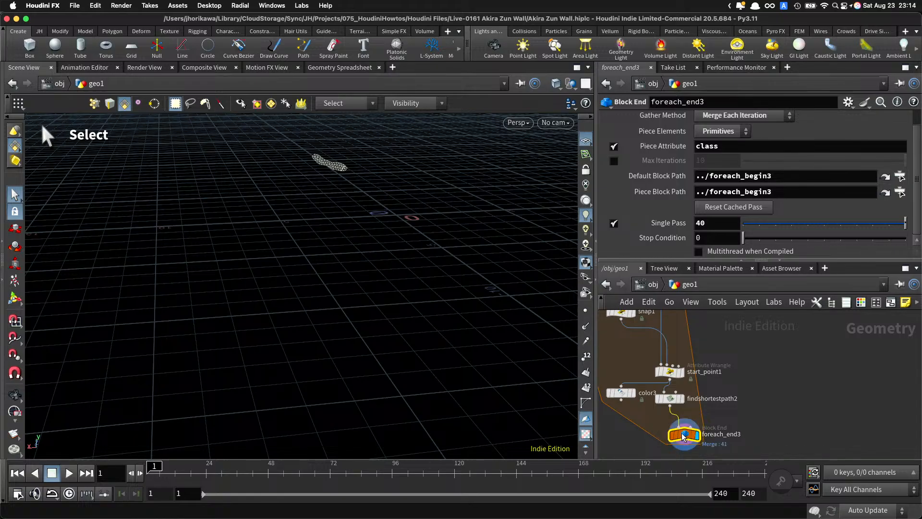
left_click(614, 224)
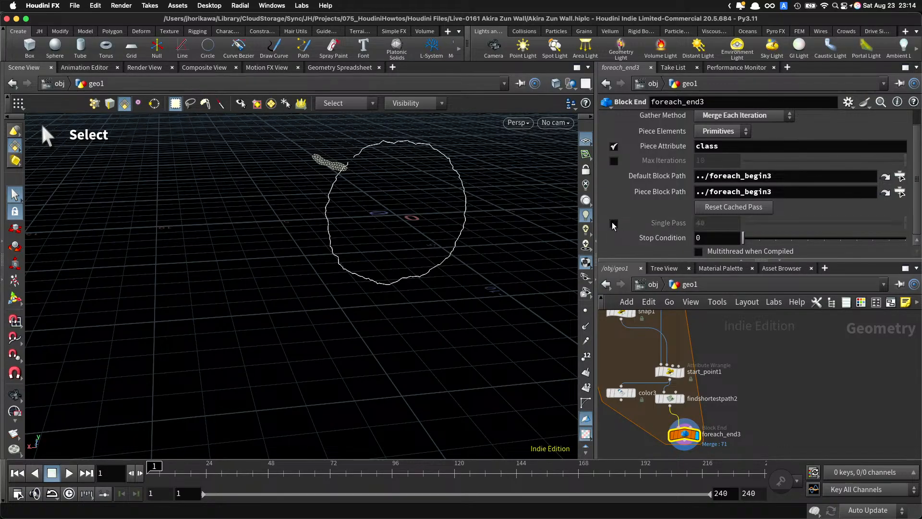
left_click(614, 223)
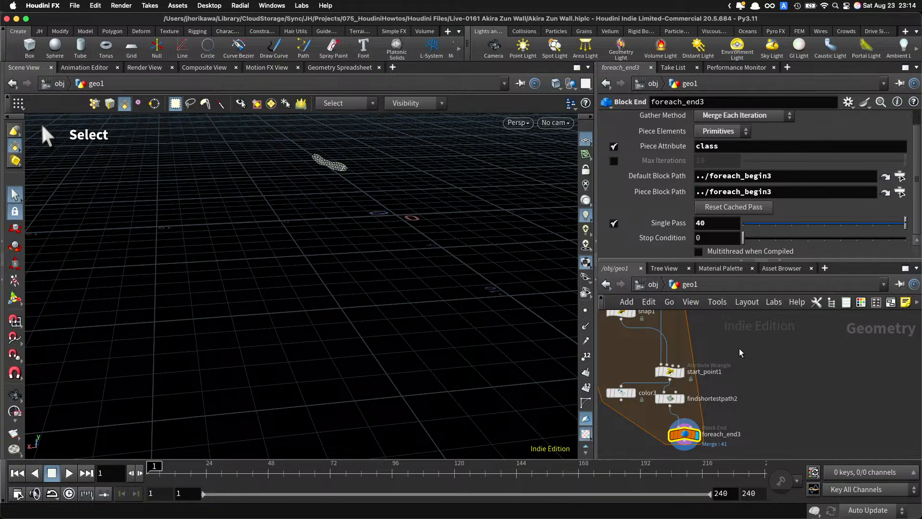
Step: Set foreach_end3's Single Pass to 66 and toggle it off and on to compare that piece with the merged outline
middle_click_drag(724, 224, 879, 221)
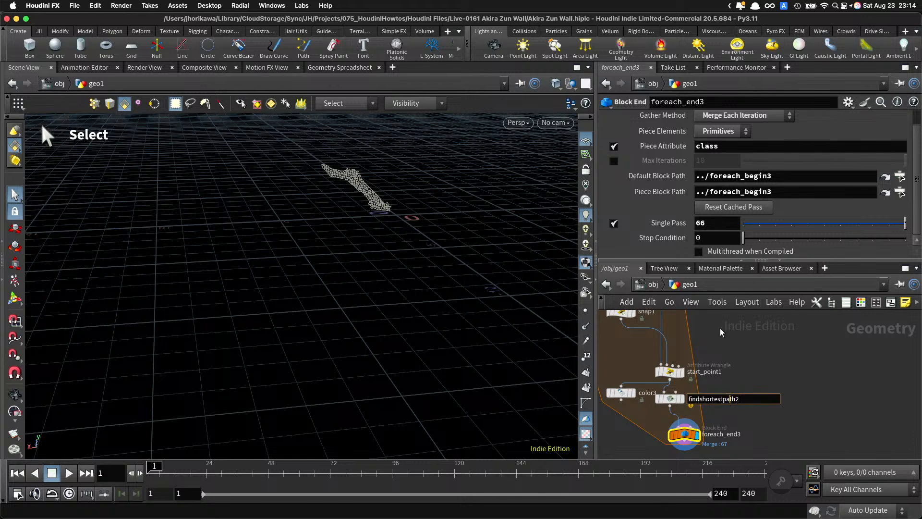
left_click(614, 223)
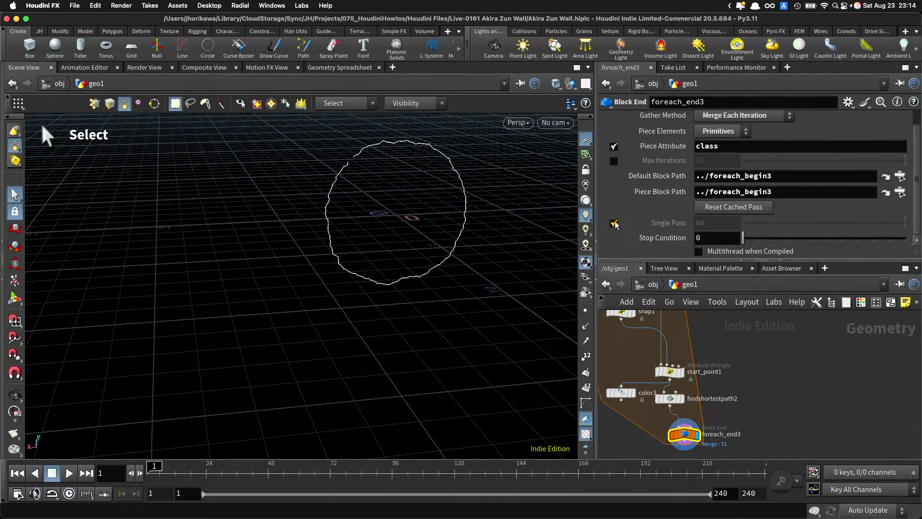
left_click(614, 224)
left_click(614, 223)
key("space")
scroll(382, 226, "down", 3)
middle_click_drag(389, 227, 381, 272)
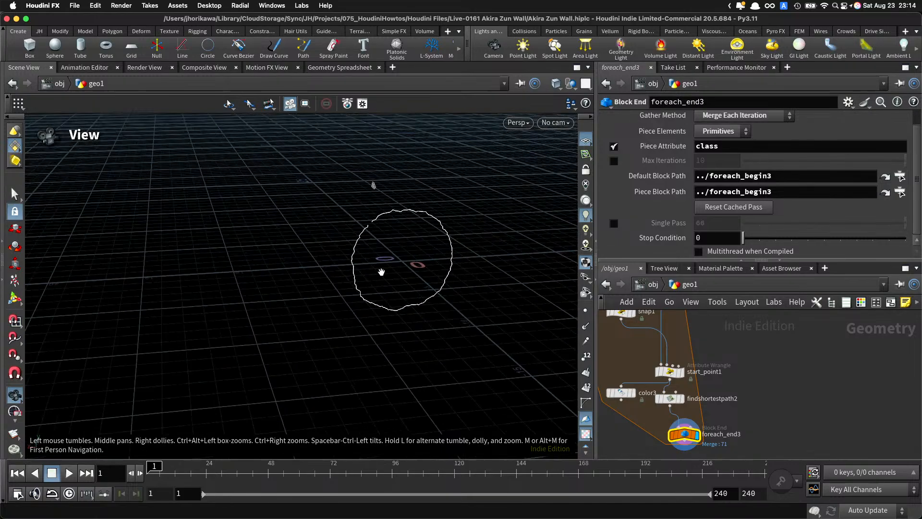
left_click_drag(381, 272, 422, 282)
left_click_drag(685, 432, 671, 432)
left_click(614, 223)
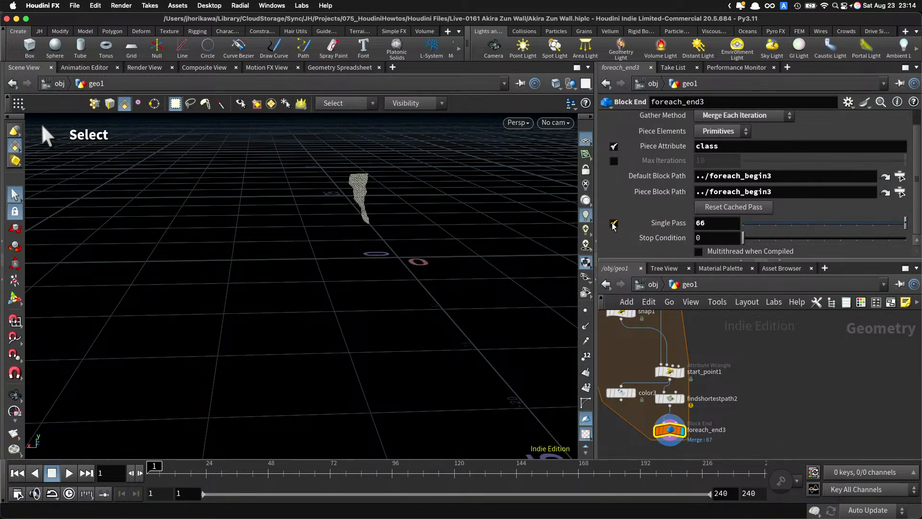
Step: Hide the input piece reference, check findshortestpath2's parameters for piece 66, and reselect foreach_end3
scroll(709, 417, "up", 2)
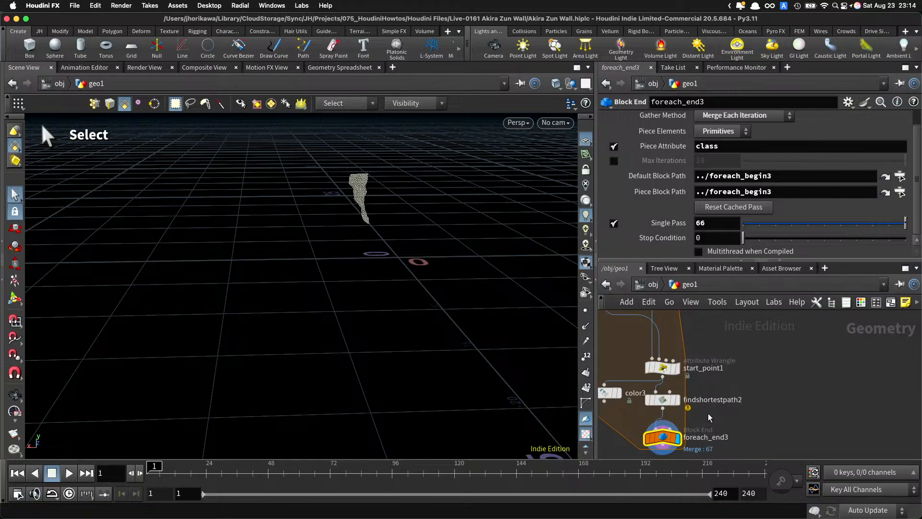
left_click_drag(664, 442, 663, 439)
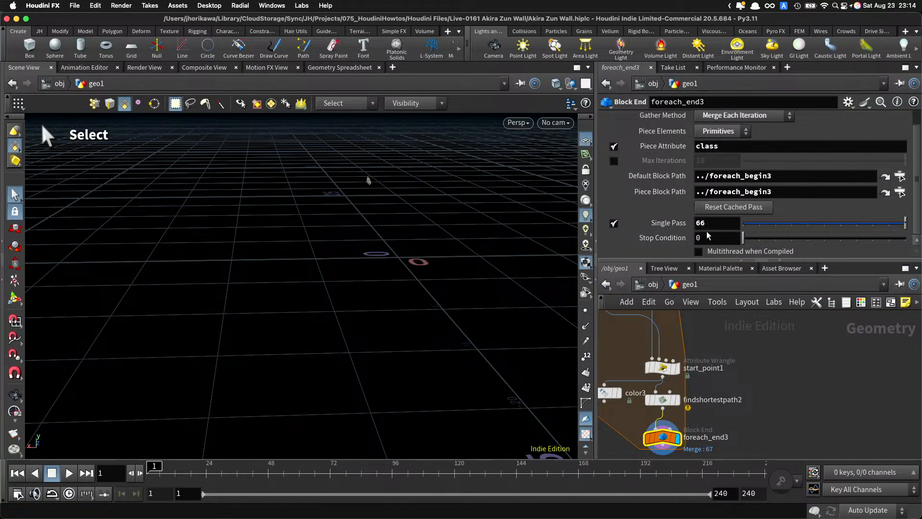
left_click(672, 400)
scroll(711, 417, "down", 2)
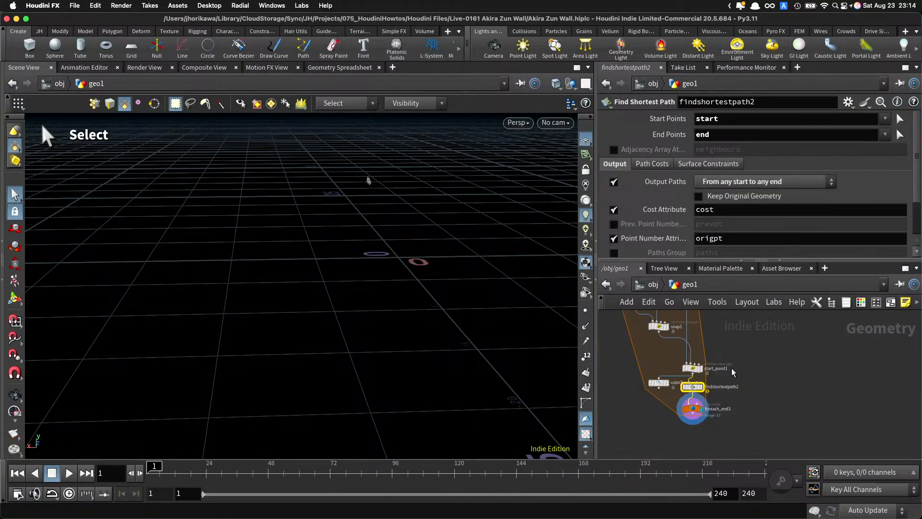
left_click_drag(724, 434, 680, 407)
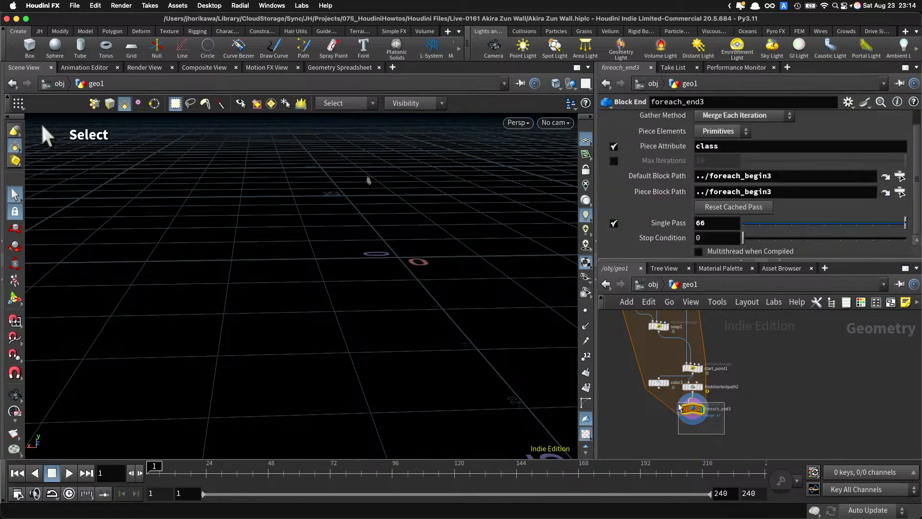
Step: Display groupdelete1 and mark it as the reference to examine the coloured wall pieces entering the loop
scroll(740, 401, "down", 3)
middle_click_drag(707, 317, 731, 402)
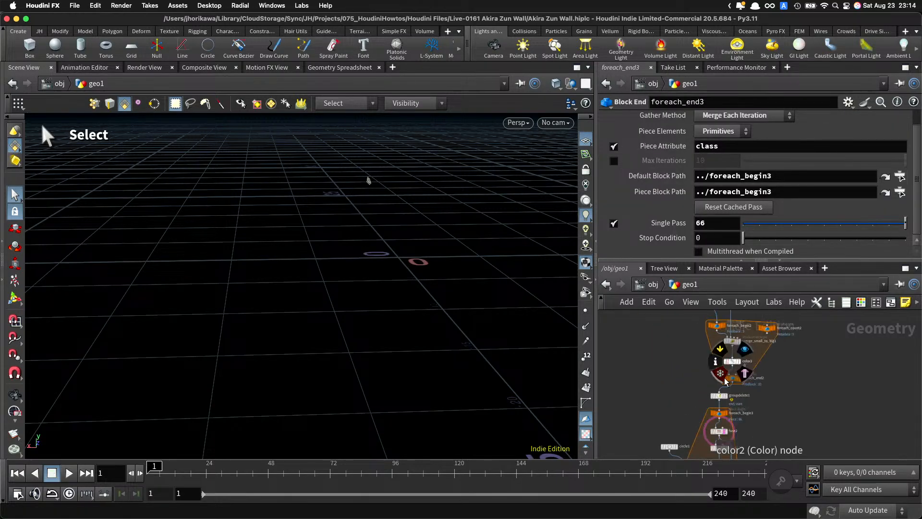
scroll(727, 385, "up", 4)
left_click(722, 400)
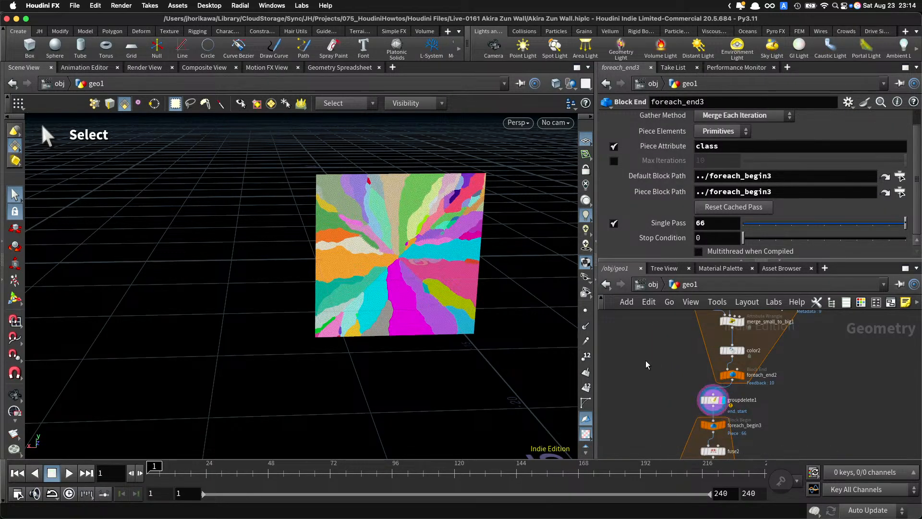
key("space")
right_click_drag(399, 218, 543, 188)
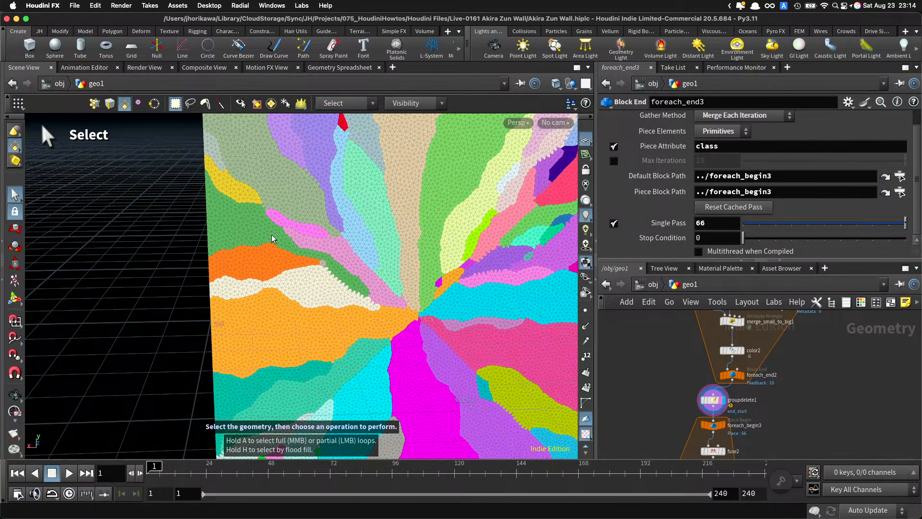
Step: Display foreach_end3 over the wall reference and turn off Single Pass to merge all pieces
scroll(697, 327, "down", 4)
middle_click_drag(710, 451, 704, 384)
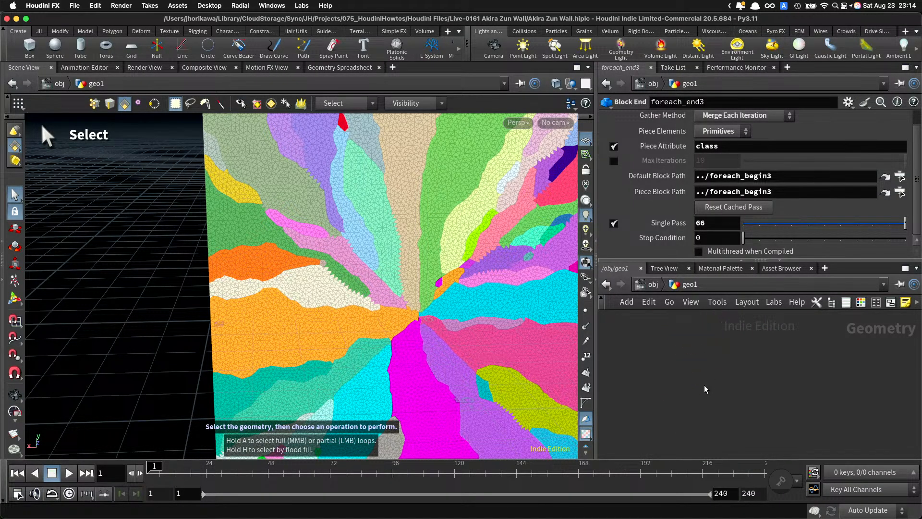
middle_click_drag(701, 322, 733, 445)
scroll(723, 411, "up", 4)
left_click(714, 408)
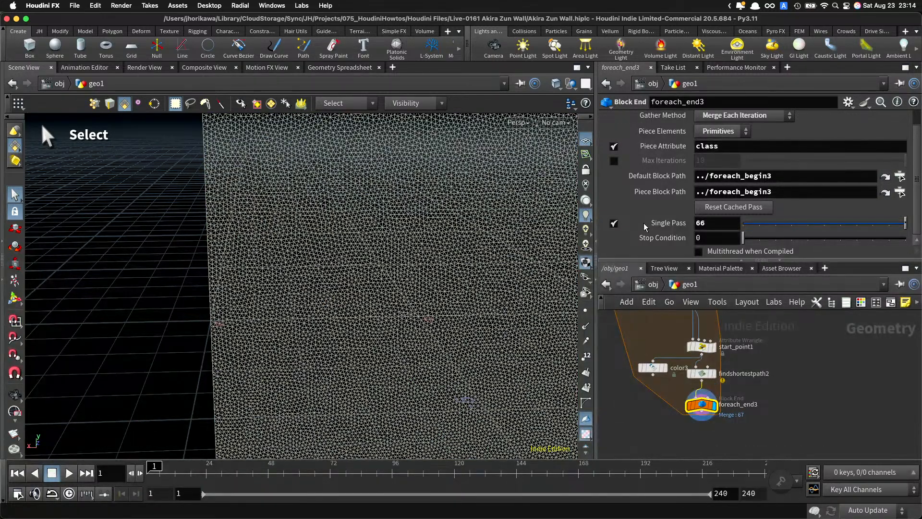
left_click(623, 226)
Step: Alternate the display between groupdelete1 and foreach_end3 to match the gap in the outline with a coloured wall piece
scroll(697, 380, "down", 4)
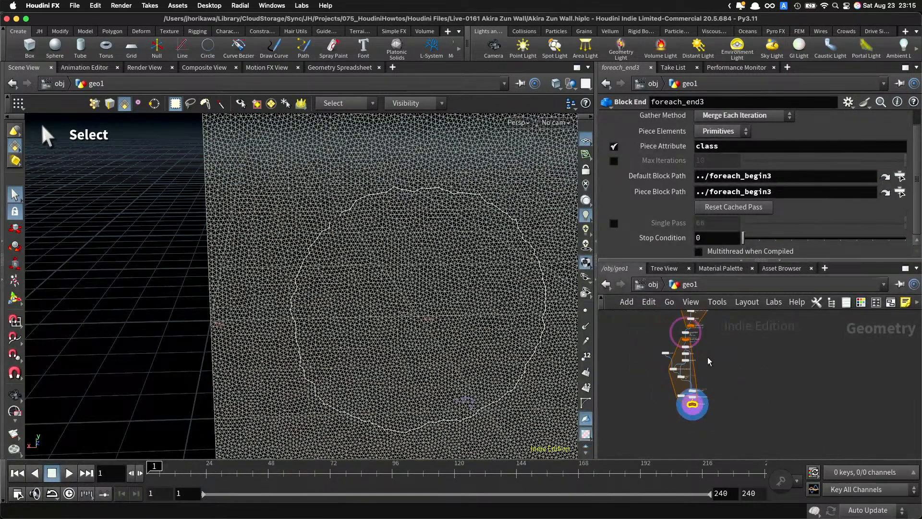
scroll(697, 382, "up", 3)
left_click(701, 401)
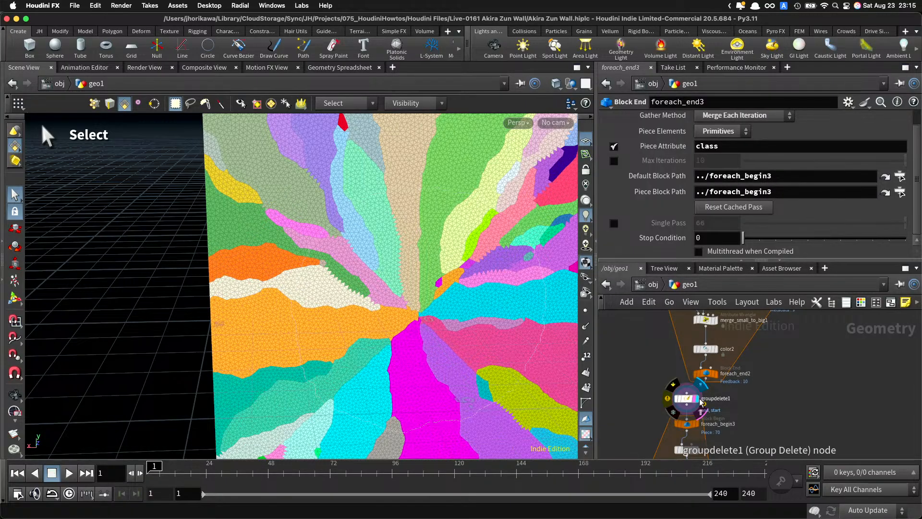
scroll(701, 401, "down", 6)
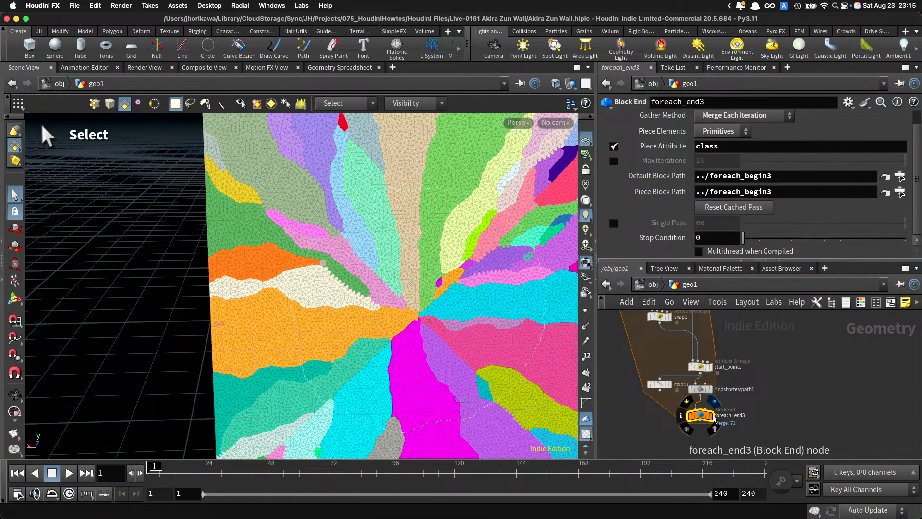
left_click(714, 402)
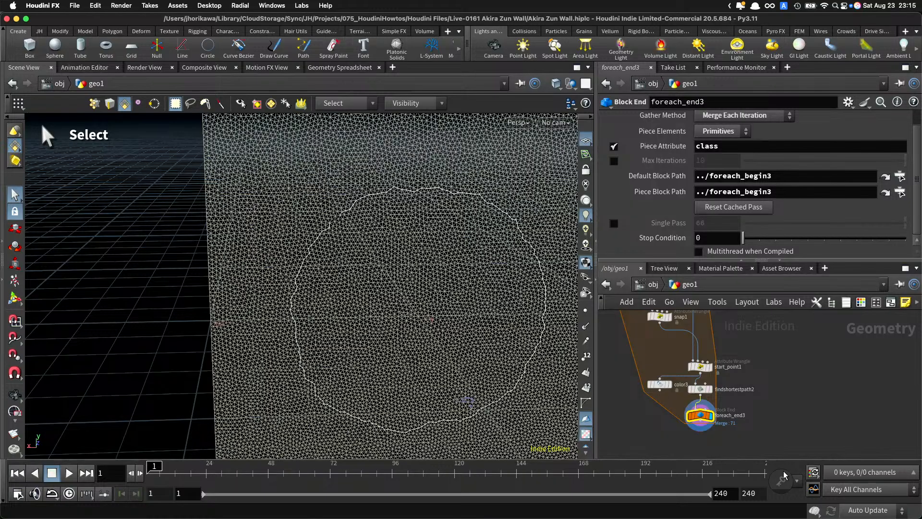
scroll(762, 454, "up", 5)
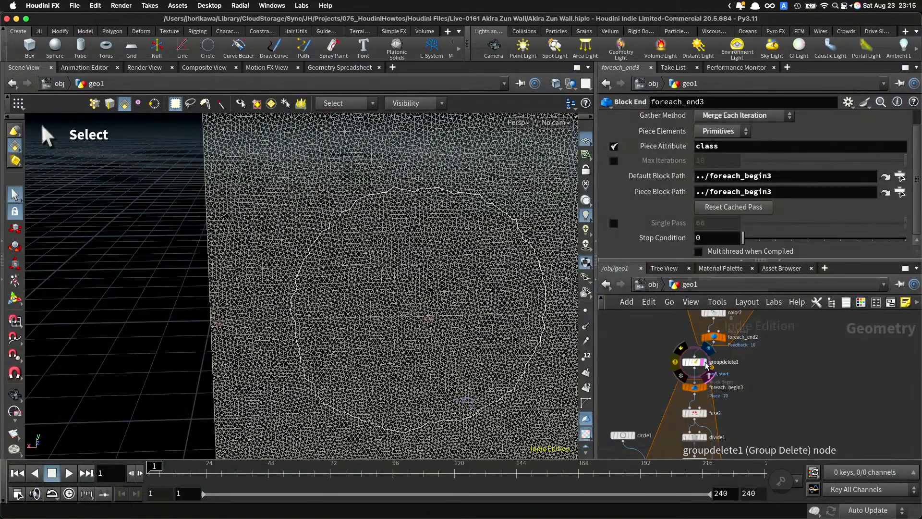
left_click(705, 363)
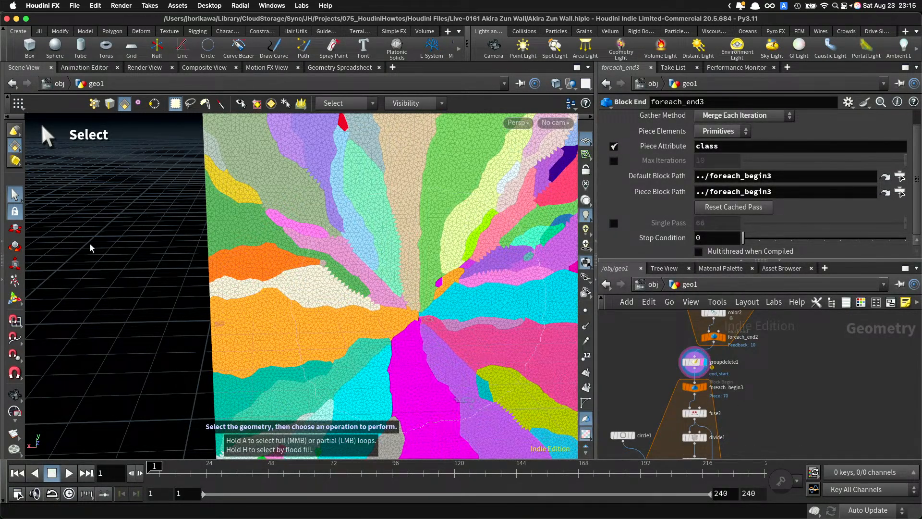
Step: Add a Blast after groupdelete1 for the tapering piece at the outline's gap, with Delete Non Selected enabled
left_click(694, 362)
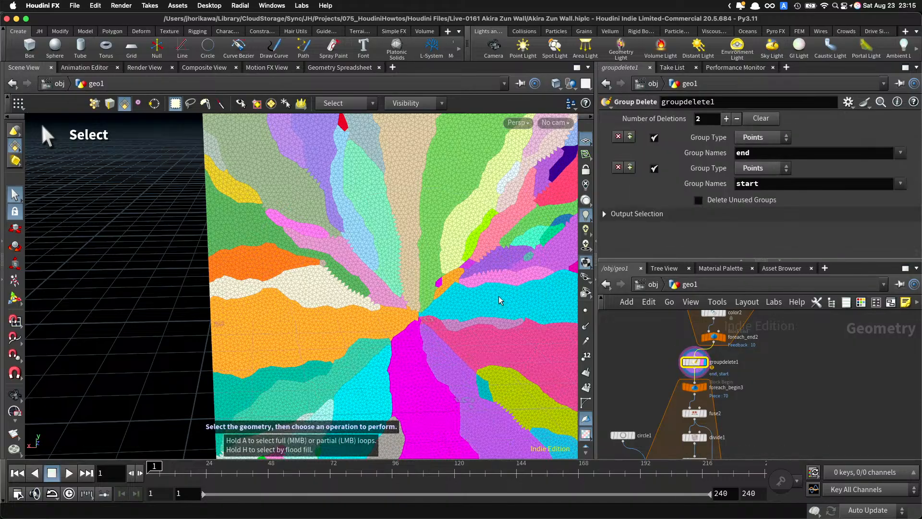
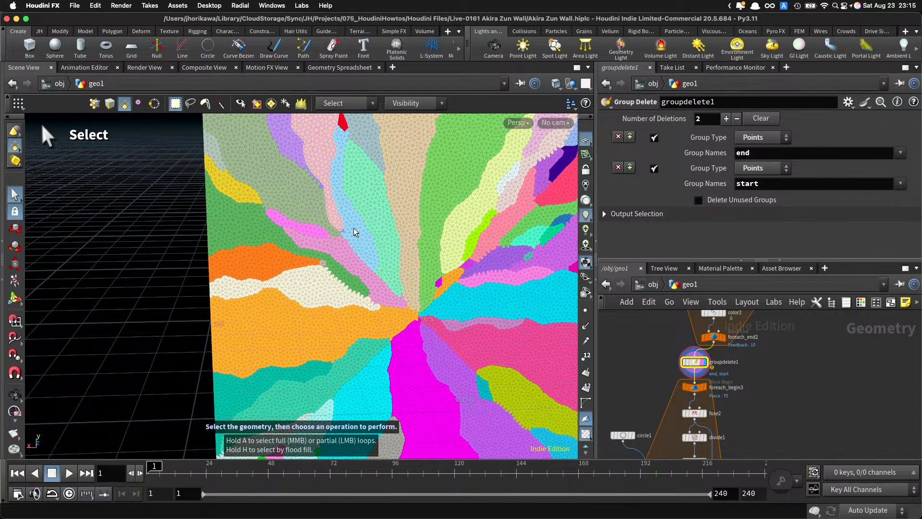
scroll(354, 233, "up", 6)
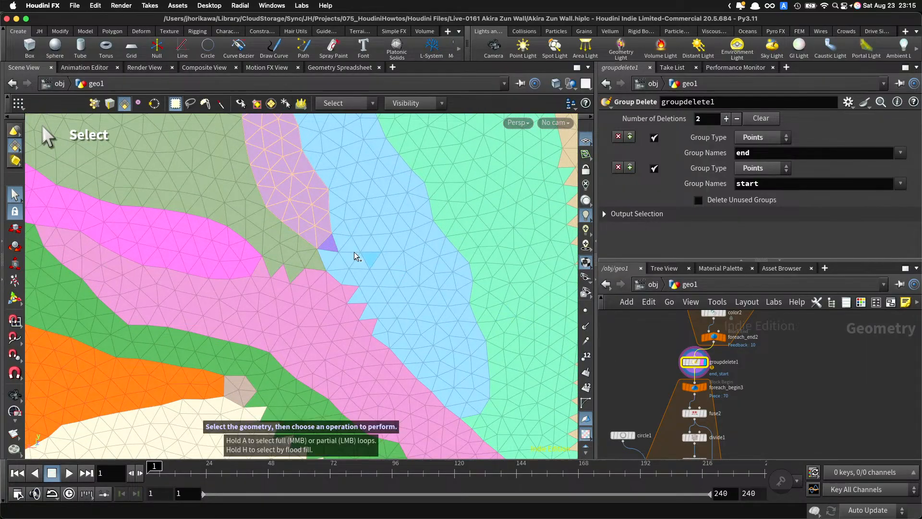
scroll(421, 319, "down", 6)
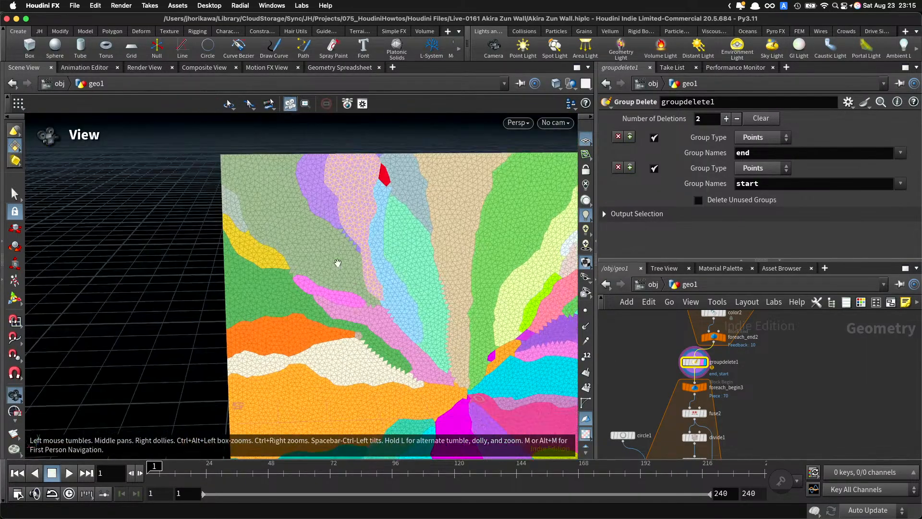
key("Delete")
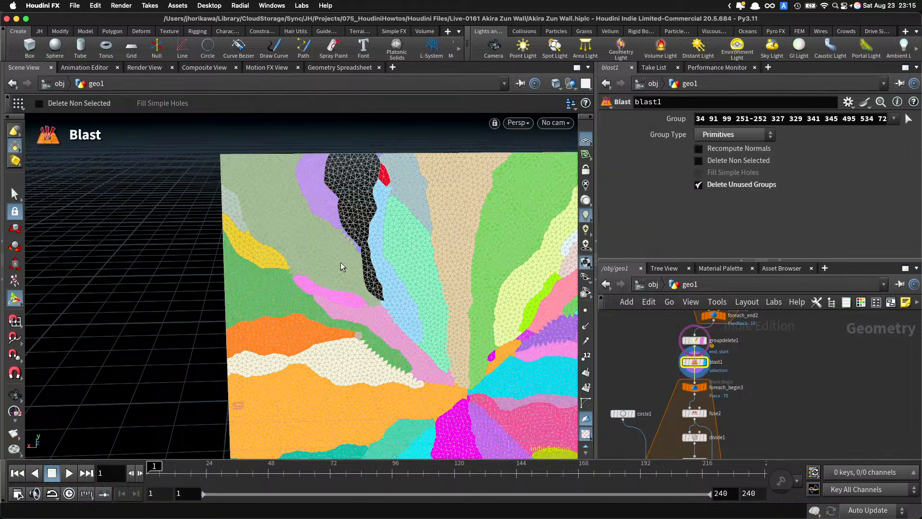
left_click(724, 162)
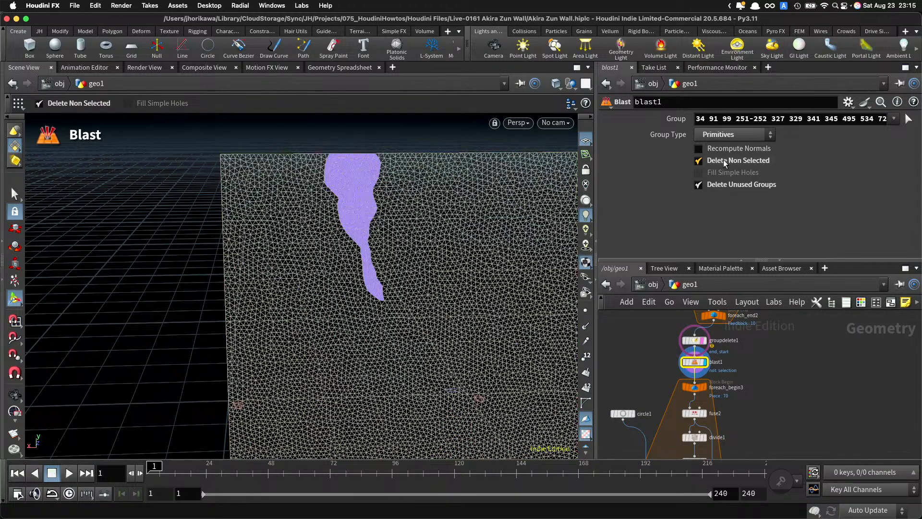
Step: Display foreach_end3 without the wall reference and enable Single Pass at 0 for the isolated piece
left_click(707, 371)
scroll(744, 398, "up", 2)
middle_click_drag(745, 401, 728, 259)
scroll(749, 382, "down", 5)
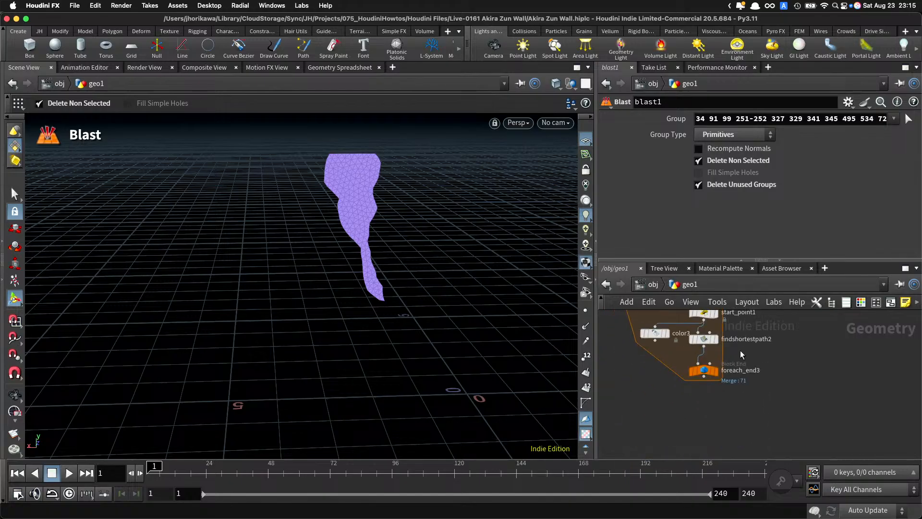
left_click(698, 370)
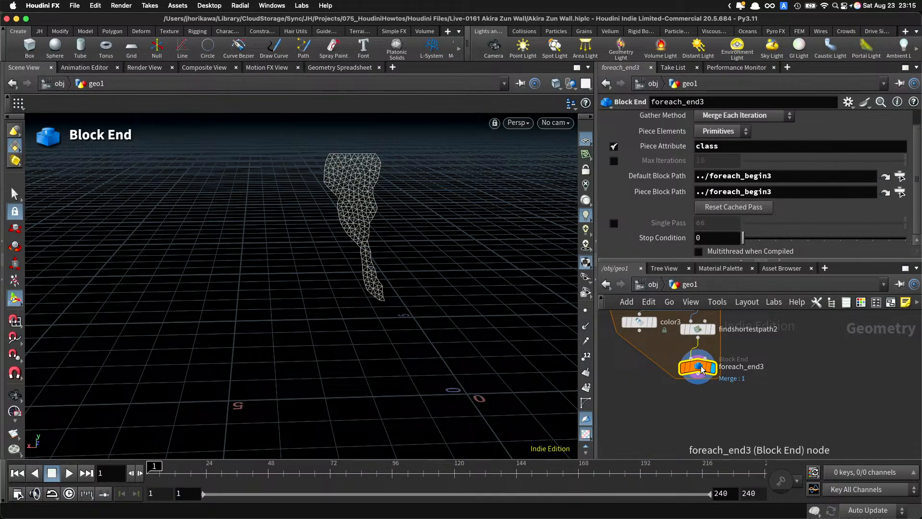
left_click(714, 383)
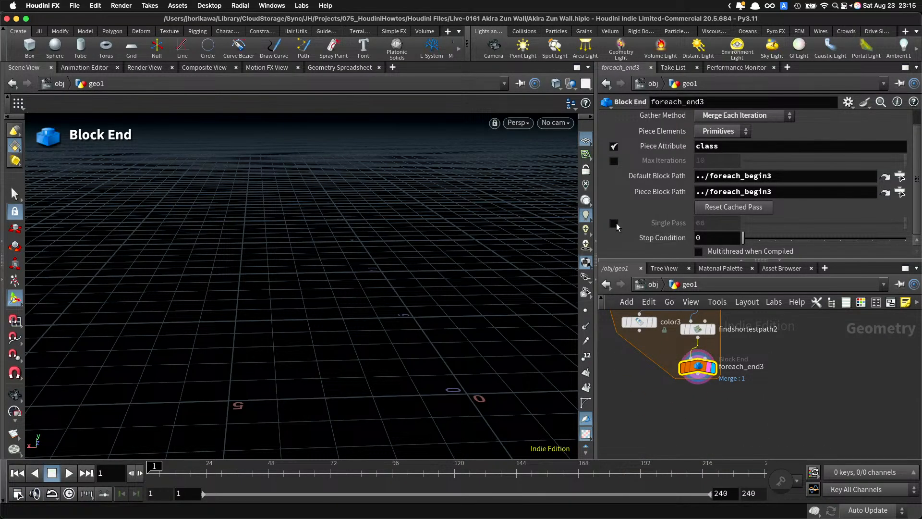
left_click(614, 223)
key("h")
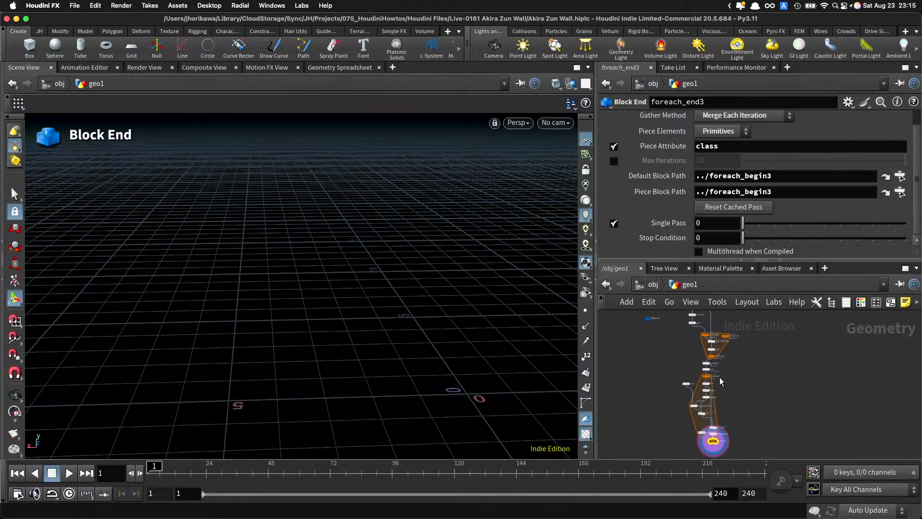
Step: Trace the isolated piece through the loop by displaying fuse2, polypath1, intersectionanalysis1, snap1 and start_point1 in turn
scroll(720, 380, "up", 8)
left_click(688, 360)
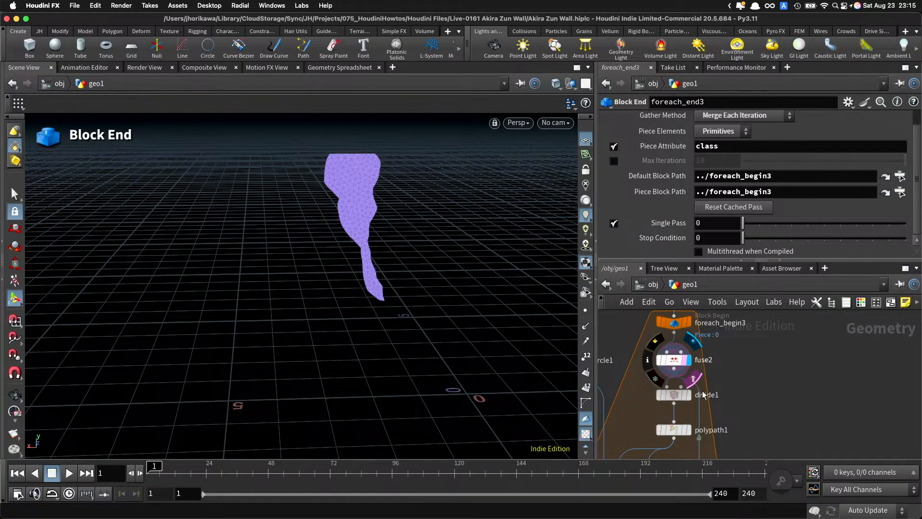
scroll(750, 365, "down", 2)
middle_click_drag(702, 394, 743, 331)
scroll(735, 403, "up", 2)
left_click(737, 383)
left_click(721, 386)
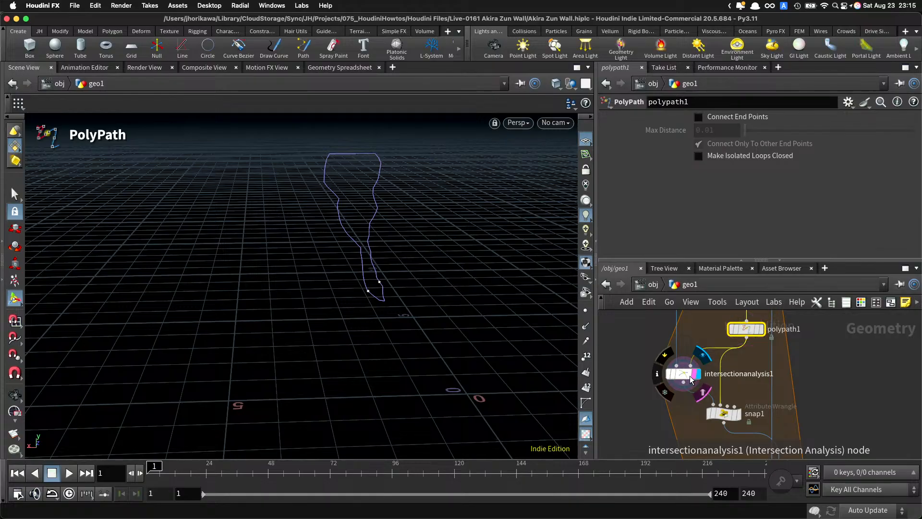
middle_click_drag(695, 407, 679, 300)
left_click(736, 350)
left_click(720, 370)
left_click(750, 369)
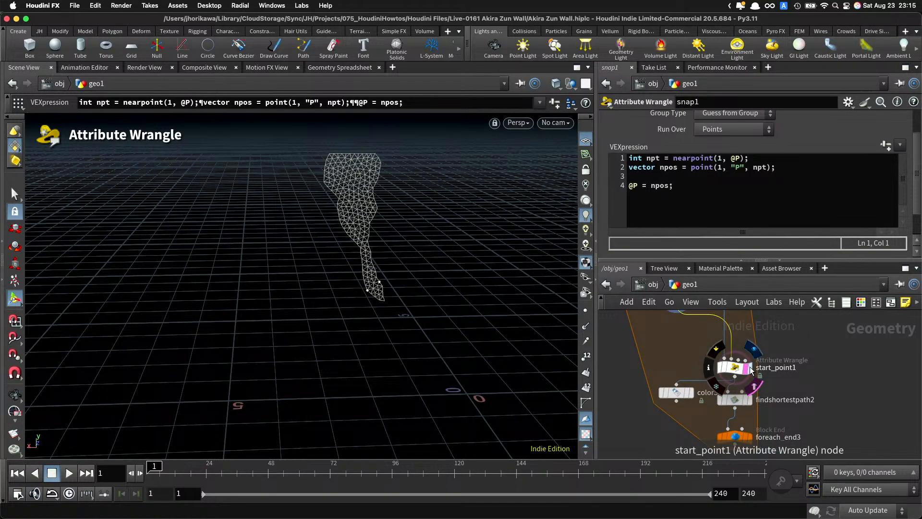
left_click_drag(739, 368, 736, 354)
left_click(744, 352)
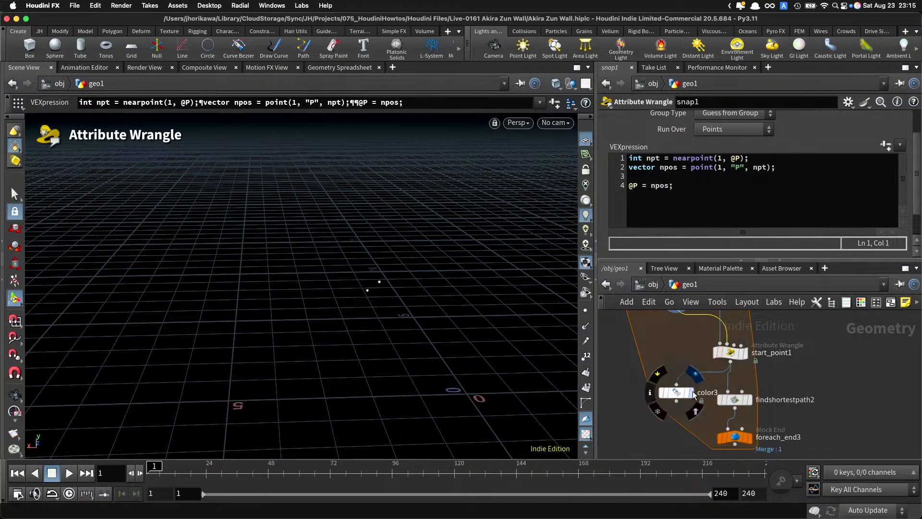
Step: Display color3 and set its Group to end to colour the piece's end point
left_click(690, 392)
left_click(678, 394)
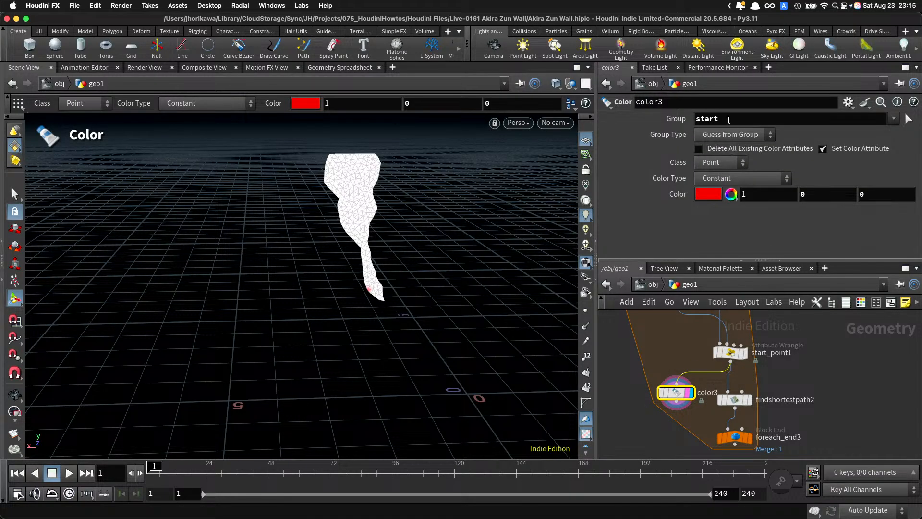
double_click(728, 120)
type("end")
key("Return")
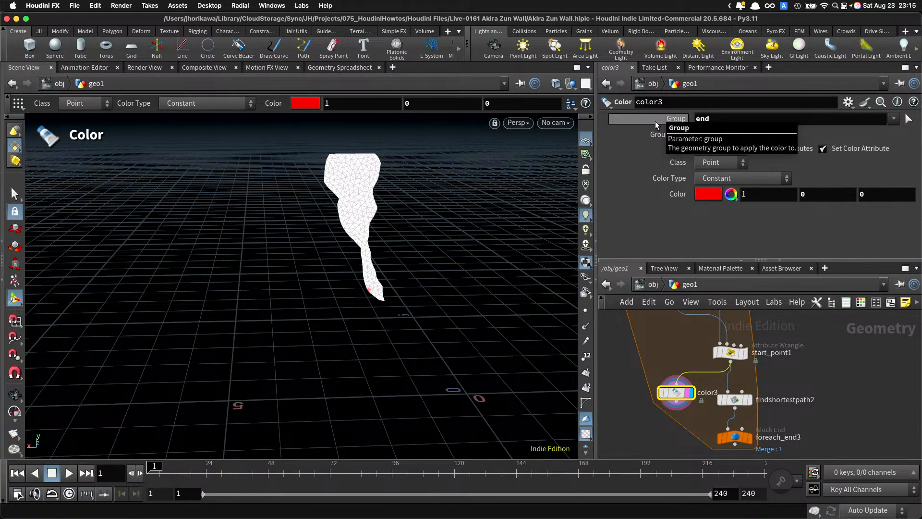
Step: Check intersectionanalysis1's point information and examine the red end point near the tip of the isolated piece
left_click_drag(678, 393, 672, 394)
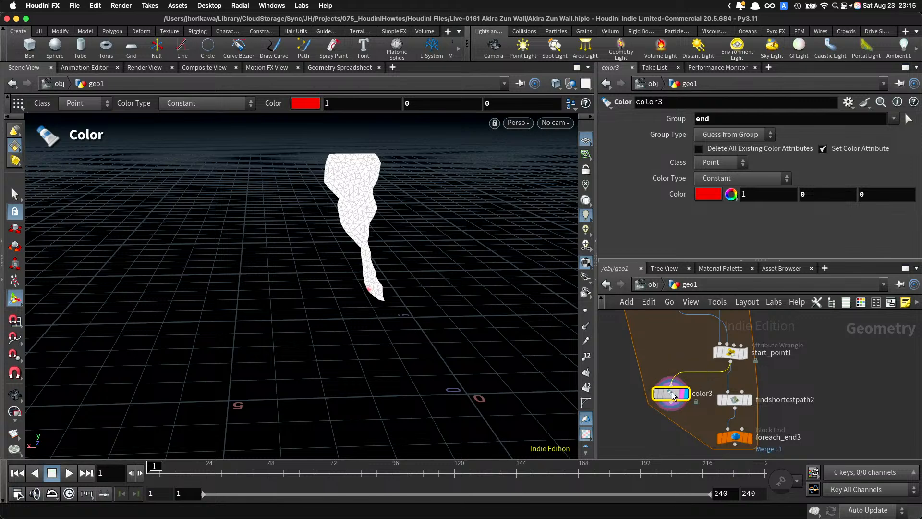
scroll(661, 384, "up", 5)
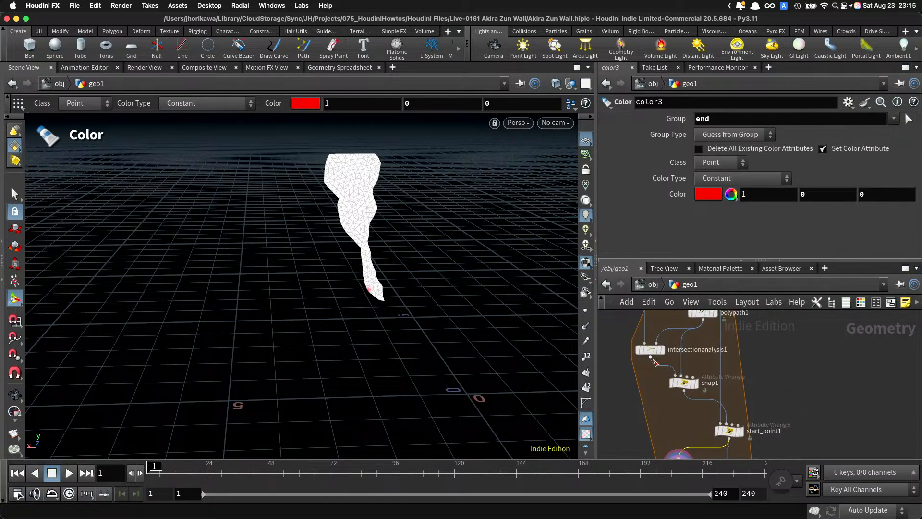
scroll(656, 364, "up", 1)
middle_click(651, 355)
middle_click(654, 347)
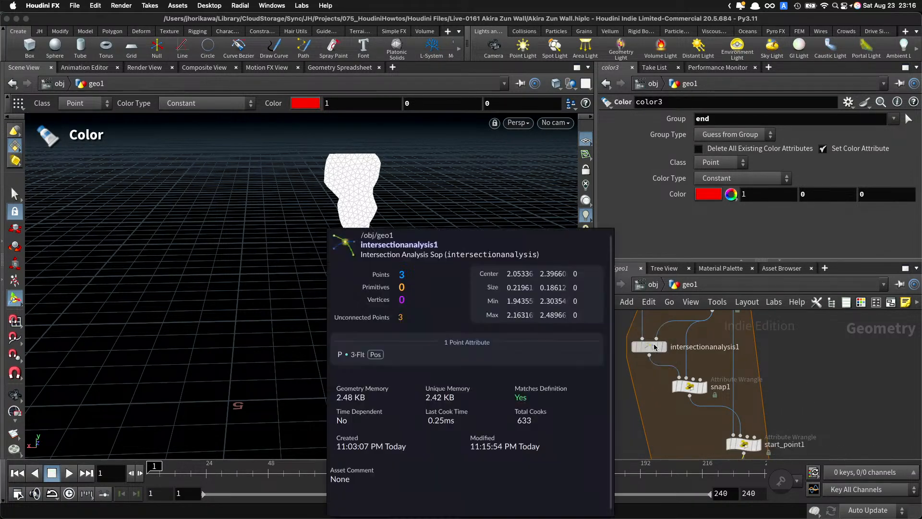
scroll(403, 271, "up", 6)
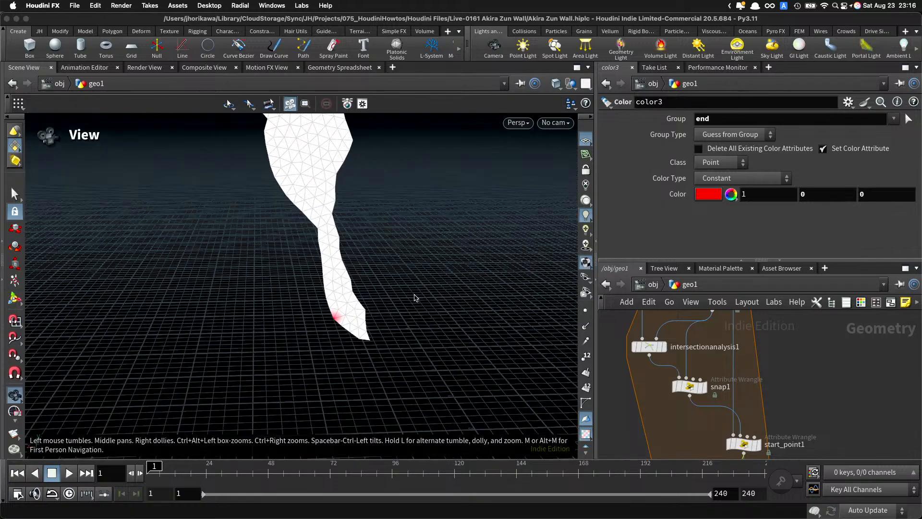
scroll(686, 384, "up", 2)
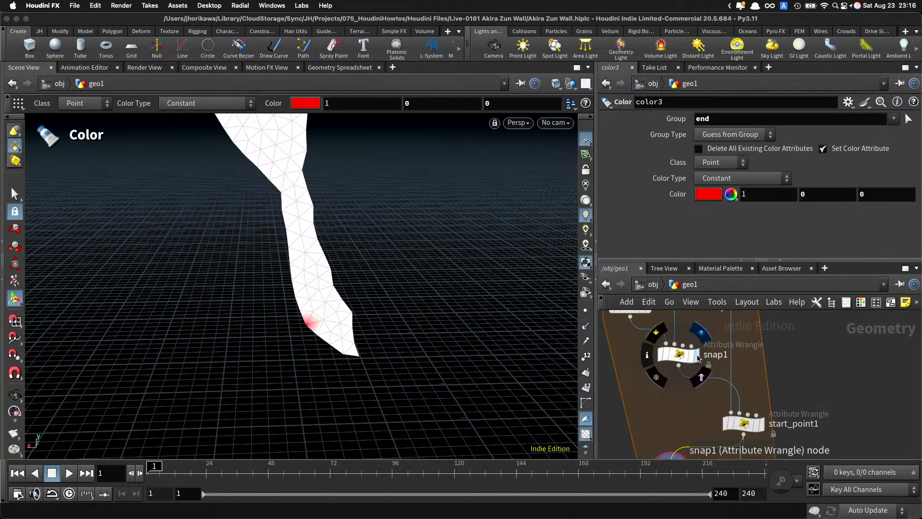
Step: Insert a Fuse node between snap1 and start_point1, display it, and check its point information
left_click(686, 353)
key("Tab")
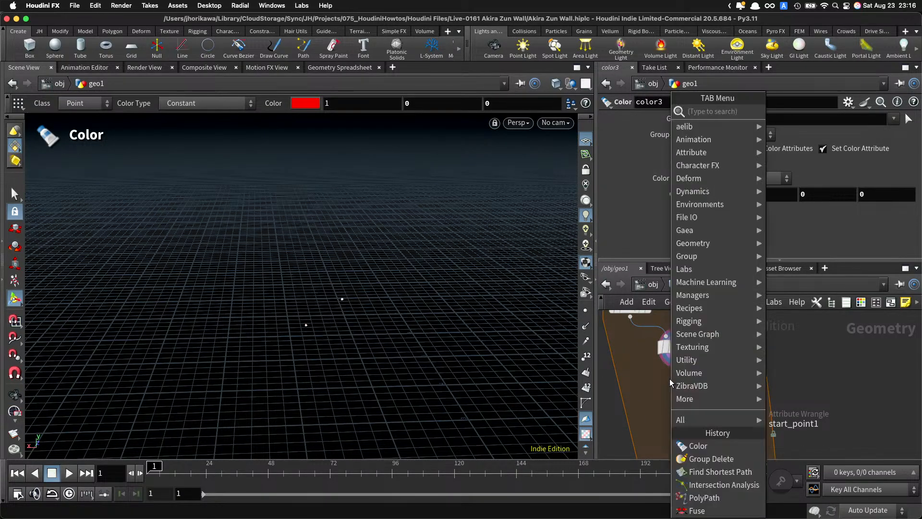
type("fuse")
key("Return")
left_click(687, 373)
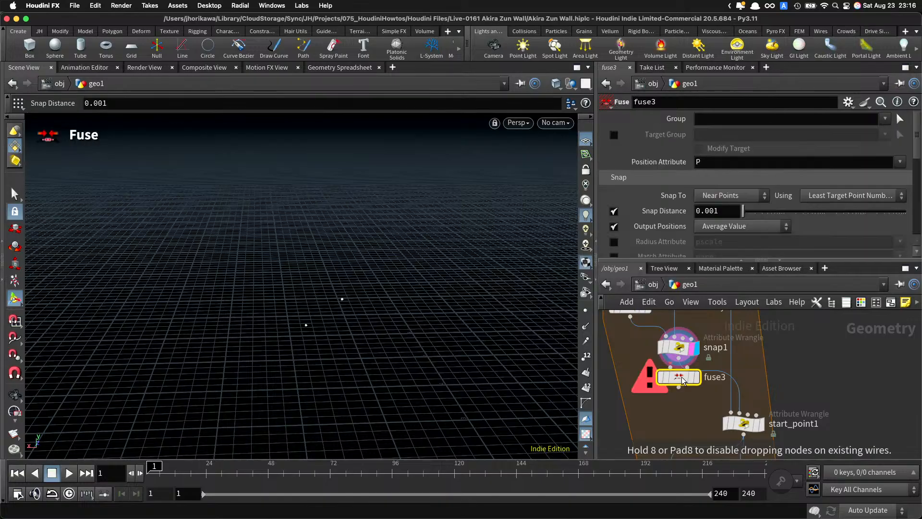
mouse_move(691, 374)
left_mouse_down()
mouse_move(687, 403)
mouse_move(686, 383)
left_mouse_up()
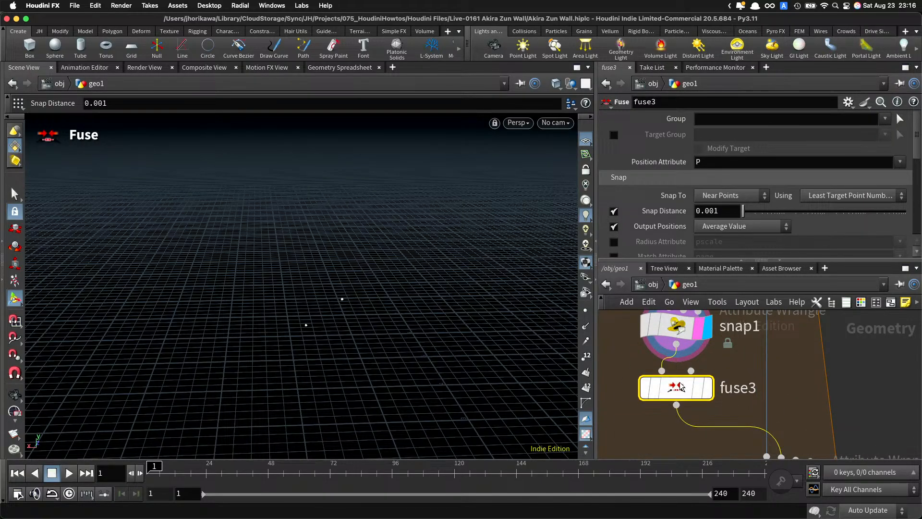
left_click(716, 349)
middle_click(692, 384)
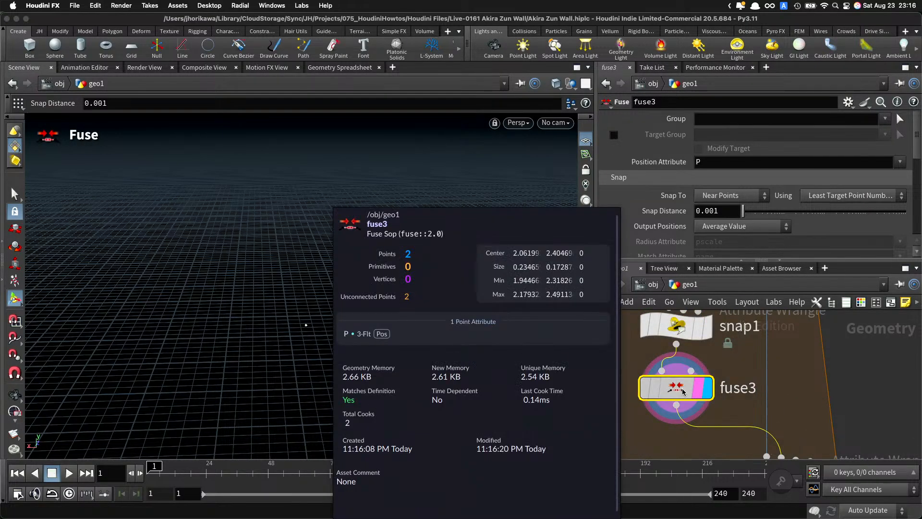
Step: Display color3 to check the end point, and display foreach_end3 to check the isolated piece's path
scroll(698, 368, "down", 5)
middle_click_drag(694, 449, 692, 391)
scroll(692, 391, "up", 3)
left_click(699, 376)
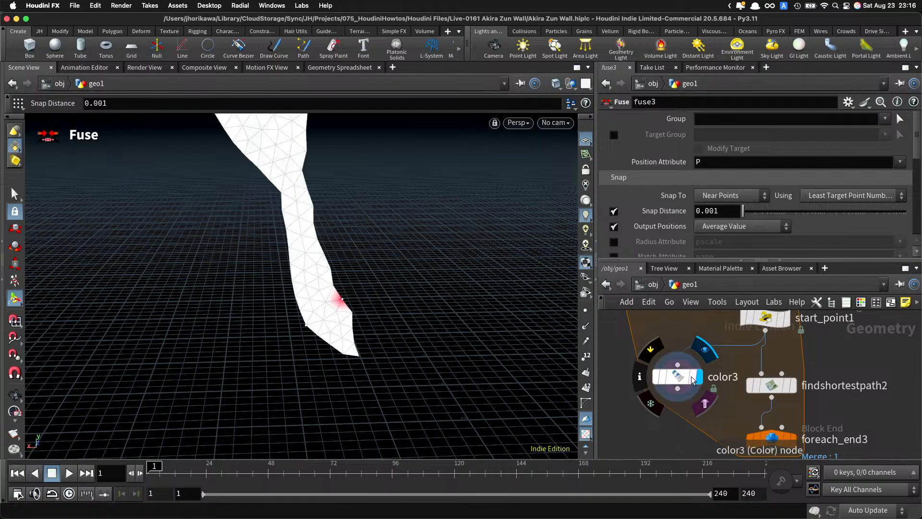
scroll(688, 379, "down", 4)
middle_click_drag(747, 421, 766, 401)
scroll(764, 400, "up", 3)
left_click(767, 396)
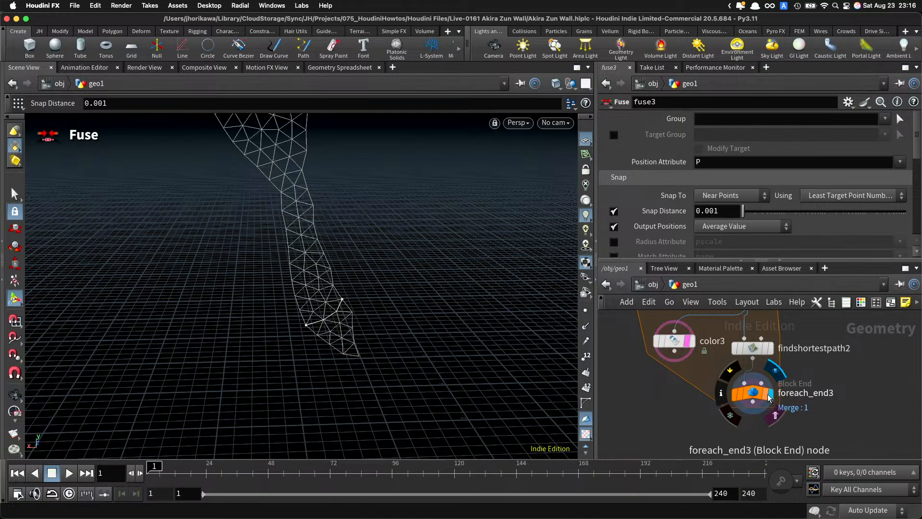
scroll(762, 398, "down", 4)
scroll(748, 395, "up", 3)
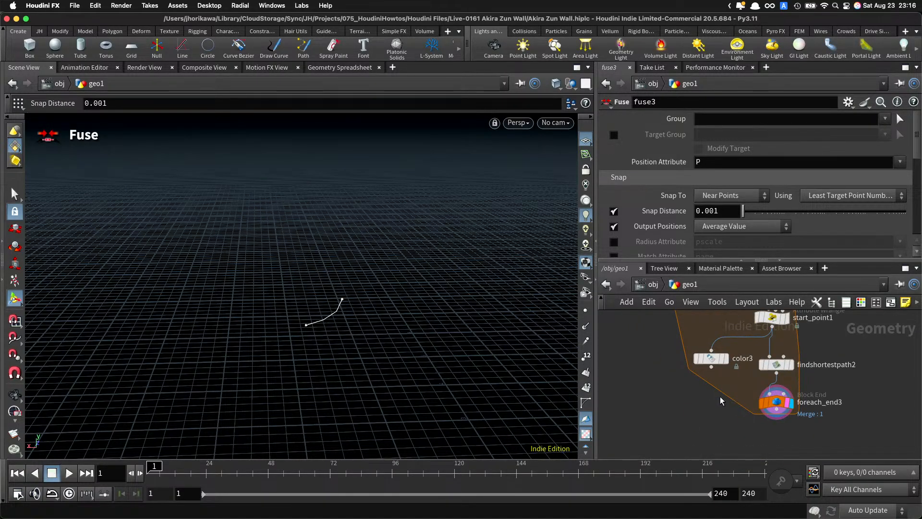
Step: Delete the color3 node and disable Single Pass on foreach_end3
left_click_drag(720, 399, 690, 347)
key("Delete")
scroll(714, 393, "down", 5)
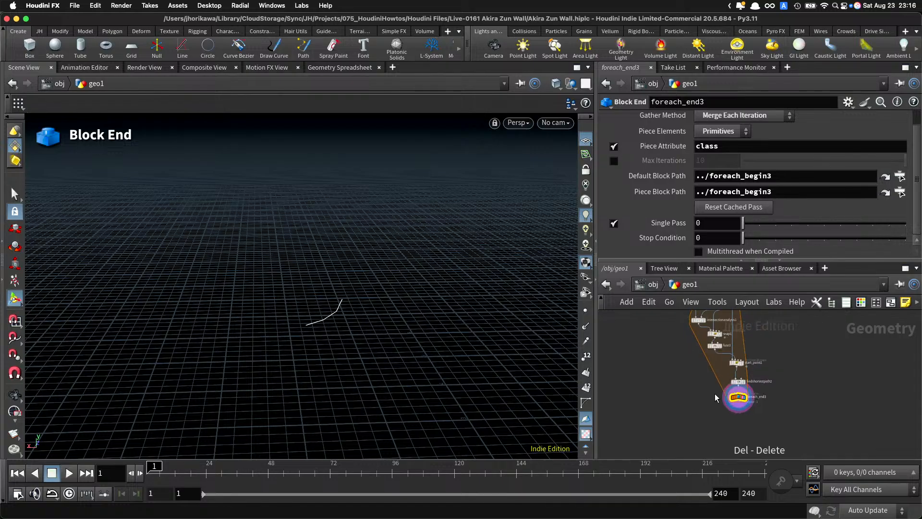
scroll(738, 423, "up", 3)
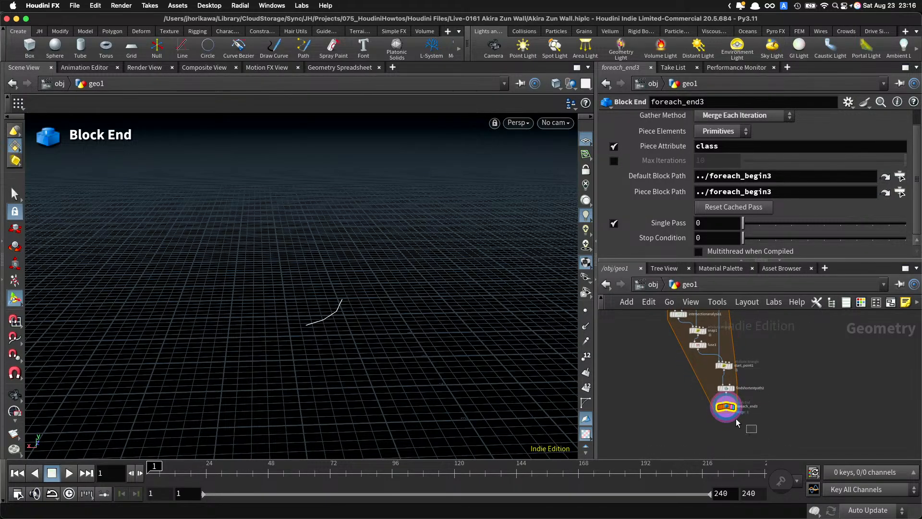
left_click(613, 222)
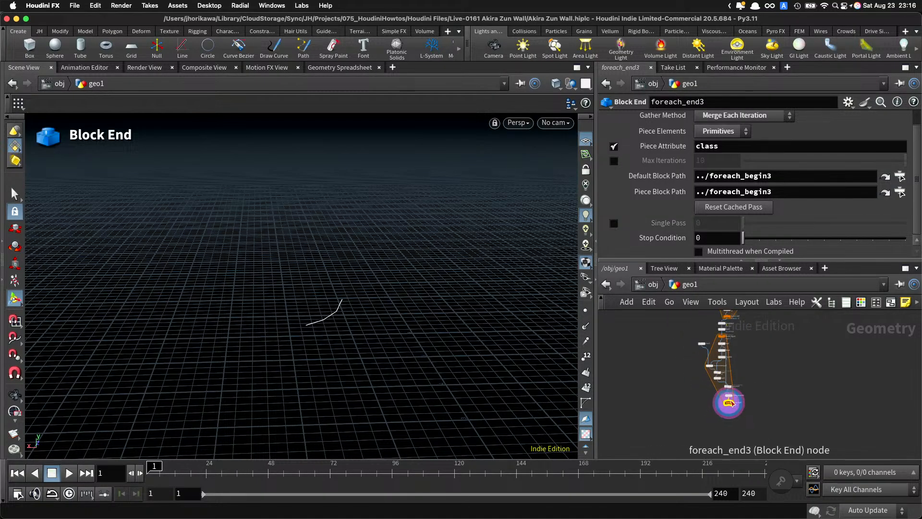
Step: Delete blast1 after groupdelete1 and inspect the full circular outline in the viewport
scroll(736, 397, "up", 3)
left_click(696, 398)
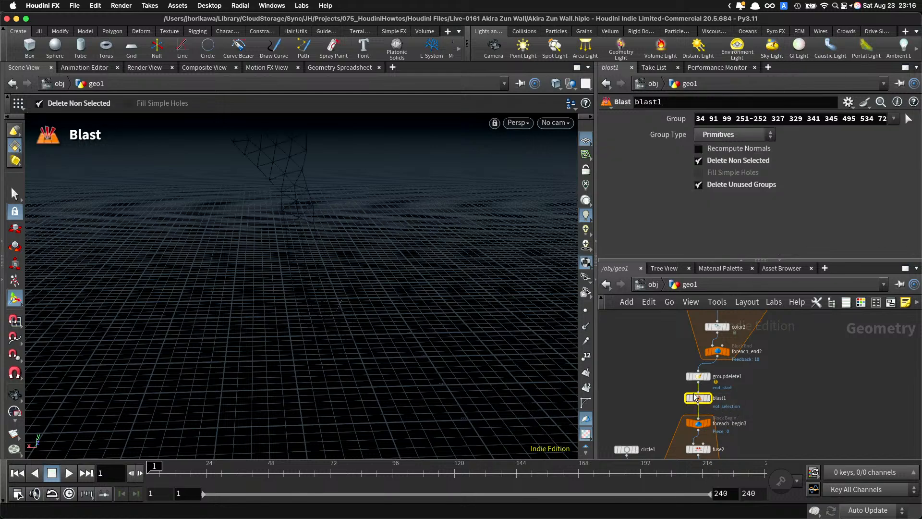
key("Delete")
right_click_drag(404, 304, 206, 332, "alt")
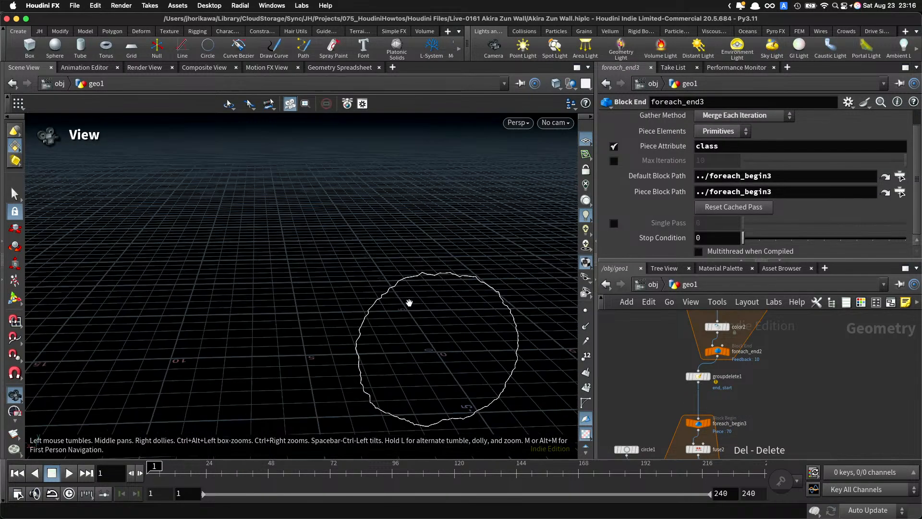
middle_click_drag(333, 285, 305, 245, "alt")
left_click_drag(305, 245, 387, 268, "alt")
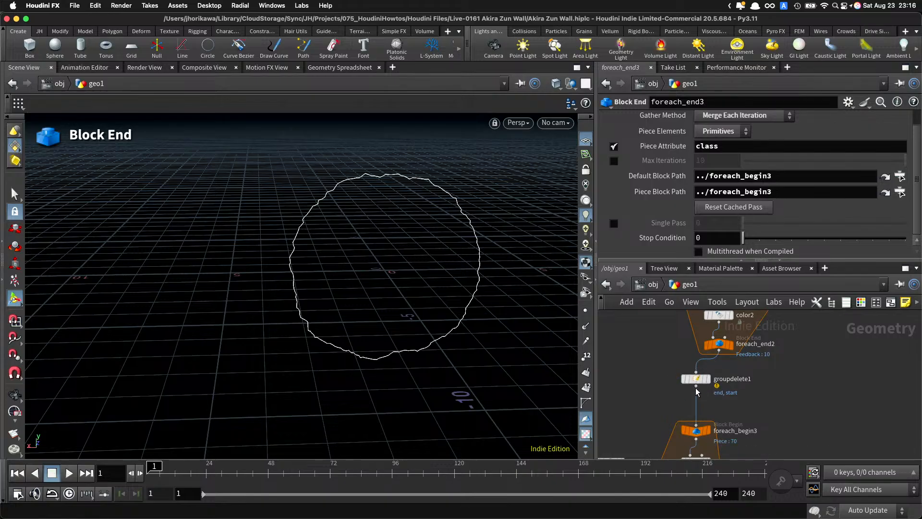
Step: Review the outline loop's node chain from foreach_begin3 through divide1, polypath1 and fuse3 to foreach_end3
scroll(726, 376, "down", 5)
scroll(733, 395, "up", 3)
middle_click_drag(720, 446, 730, 373)
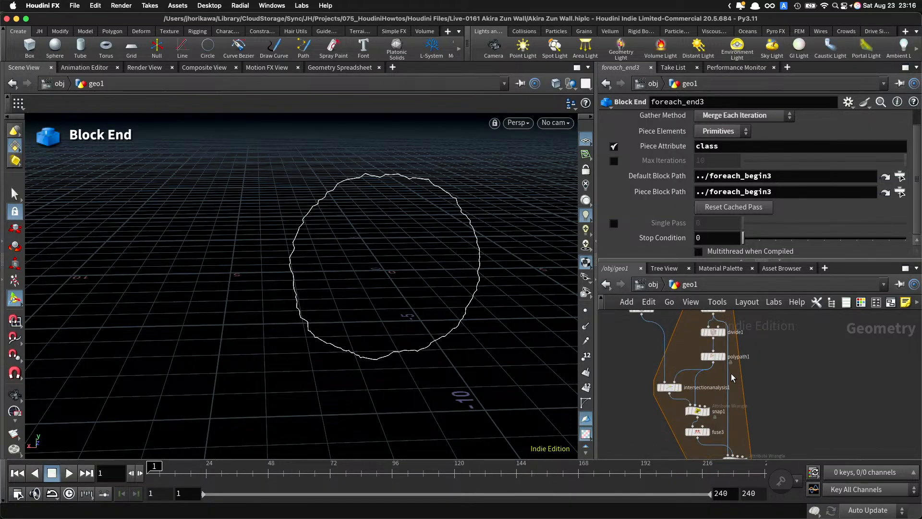
left_click_drag(712, 335, 710, 336)
scroll(690, 345, "up", 3)
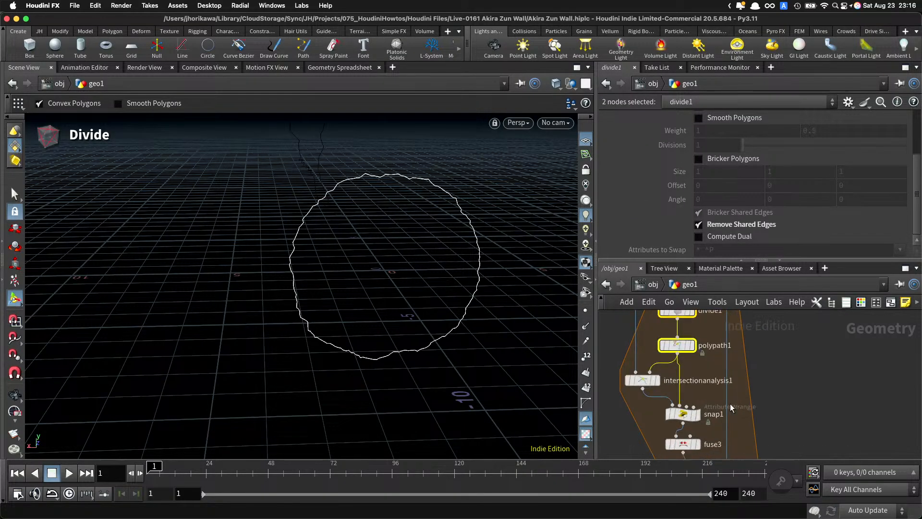
scroll(717, 334, "down", 5)
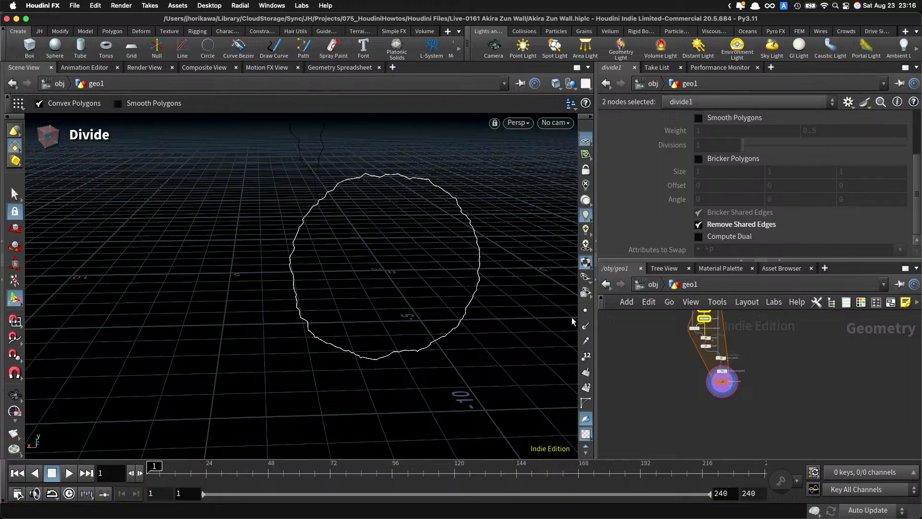
middle_click_drag(705, 378, 708, 407)
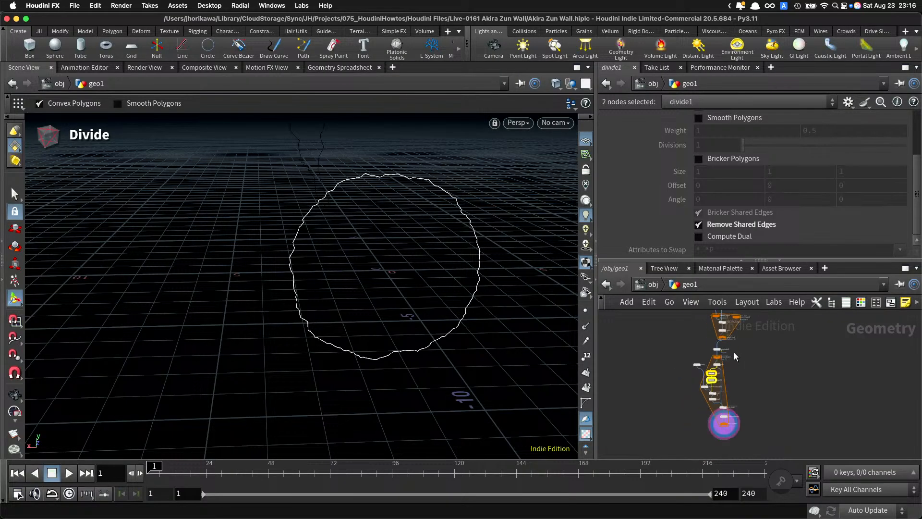
scroll(735, 381, "down", 2)
scroll(735, 378, "up", 3)
left_click_drag(741, 426, 694, 365)
scroll(730, 333, "down", 1)
left_click(730, 334)
middle_click_drag(730, 333, 740, 442)
scroll(705, 365, "up", 4)
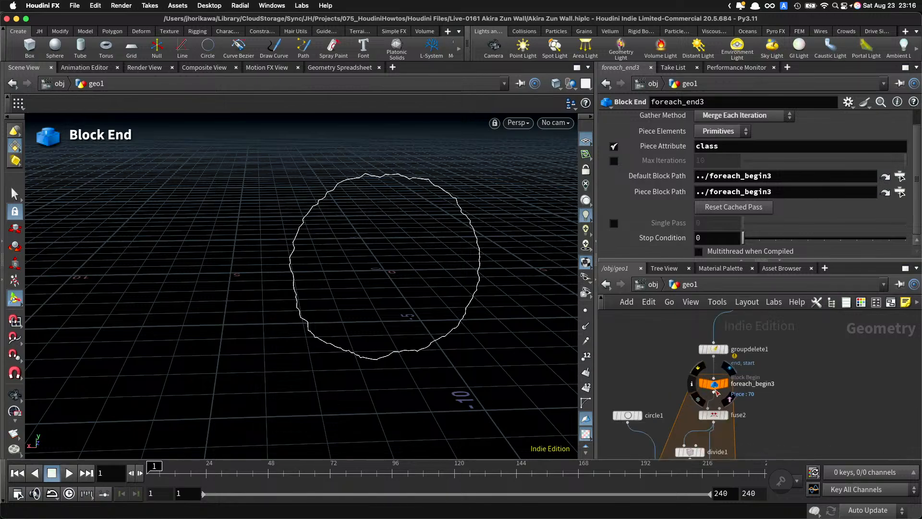
Step: Display groupdelete1 to view the coloured wall pieces, and display foreach_end3 again for the circular outline
scroll(714, 357, "down", 2)
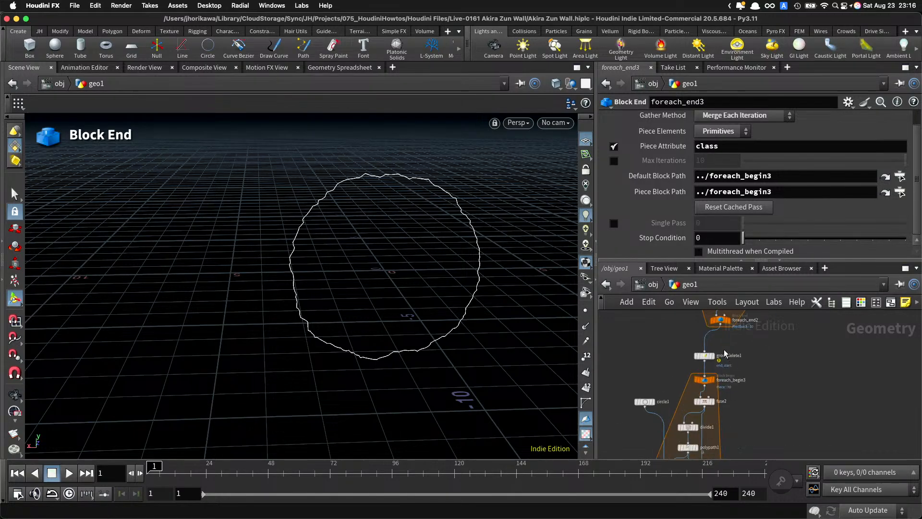
scroll(723, 355, "up", 2)
left_click(710, 356)
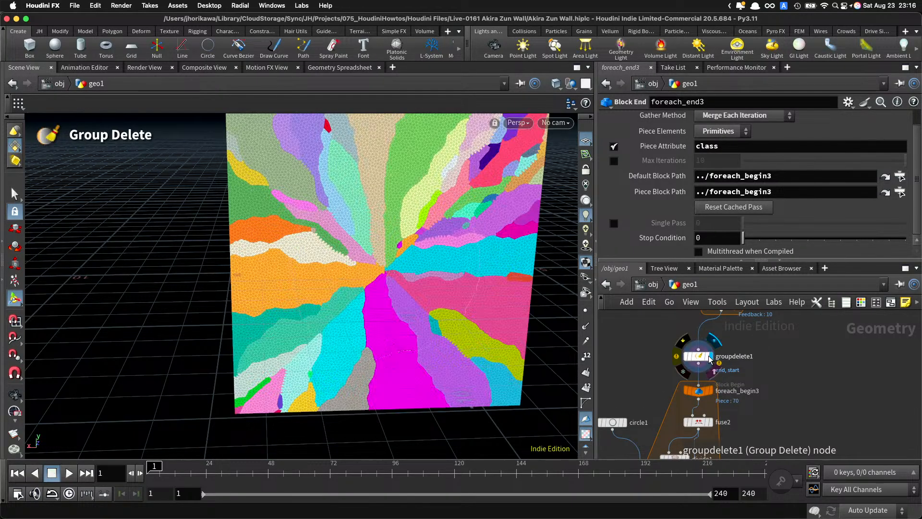
mouse_move(704, 358)
left_mouse_down()
mouse_move(711, 342)
mouse_move(700, 357)
left_mouse_up()
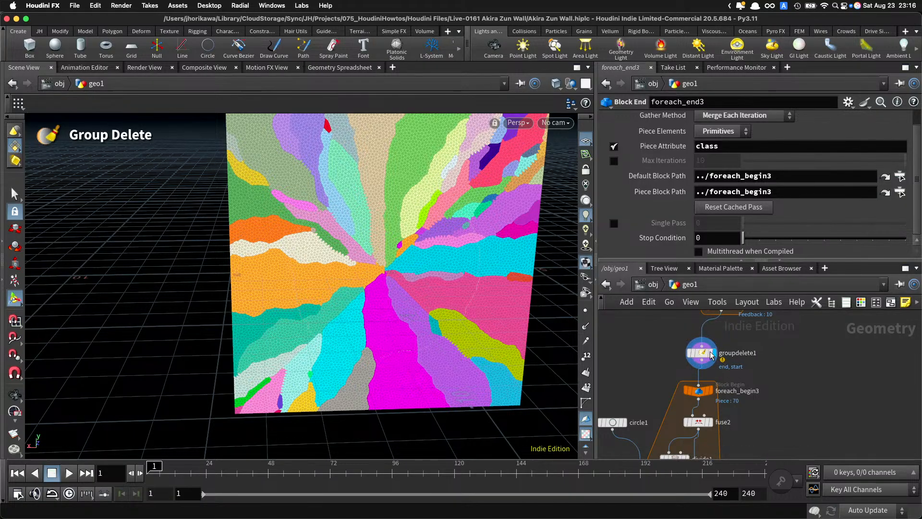
scroll(741, 416, "down", 3)
middle_click_drag(741, 416, 720, 327)
scroll(728, 372, "up", 2)
left_click(699, 425)
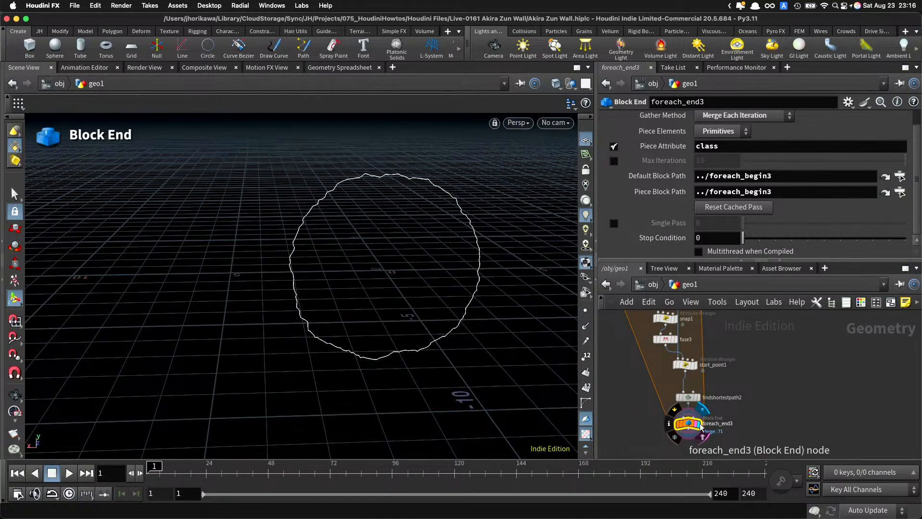
Step: Switch to Chrome to study the circular crack reference image in the Akira search, and return to Houdini
scroll(663, 410, "down", 4)
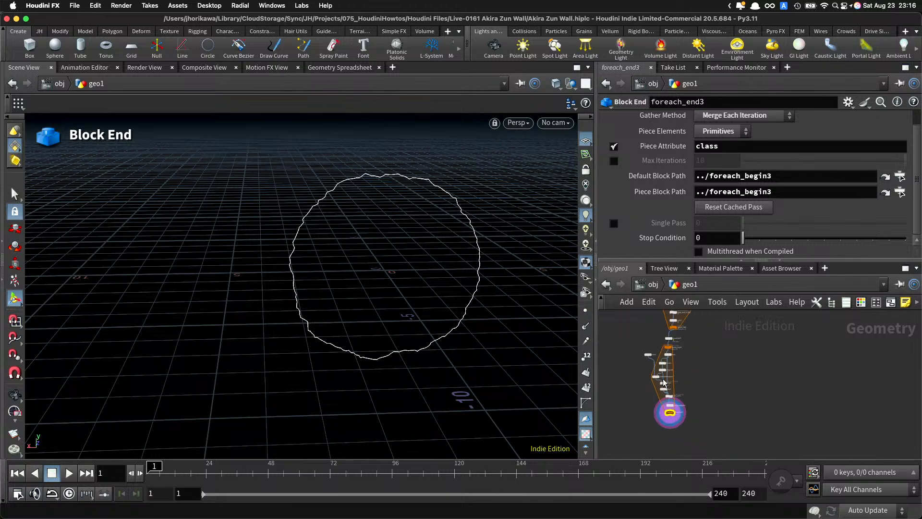
scroll(684, 349, "up", 3)
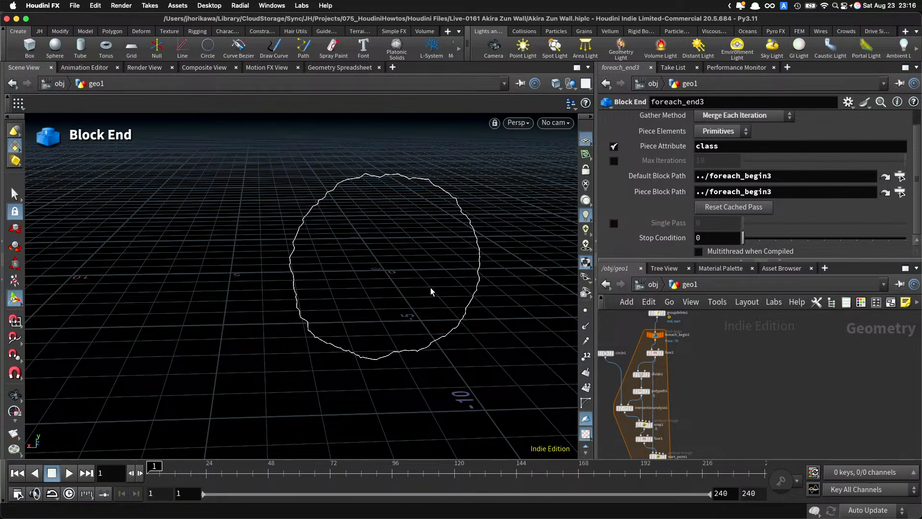
scroll(673, 380, "down", 3)
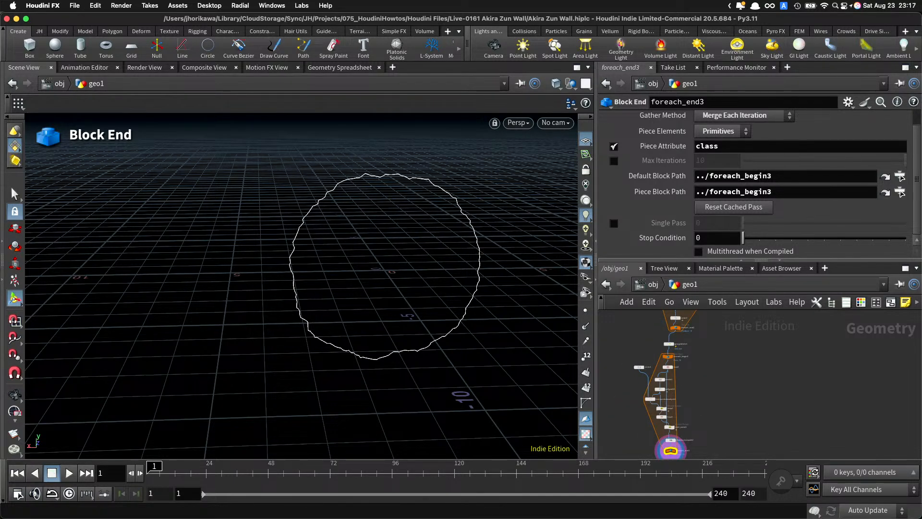
mouse_move(921, 518)
left_click(447, 365)
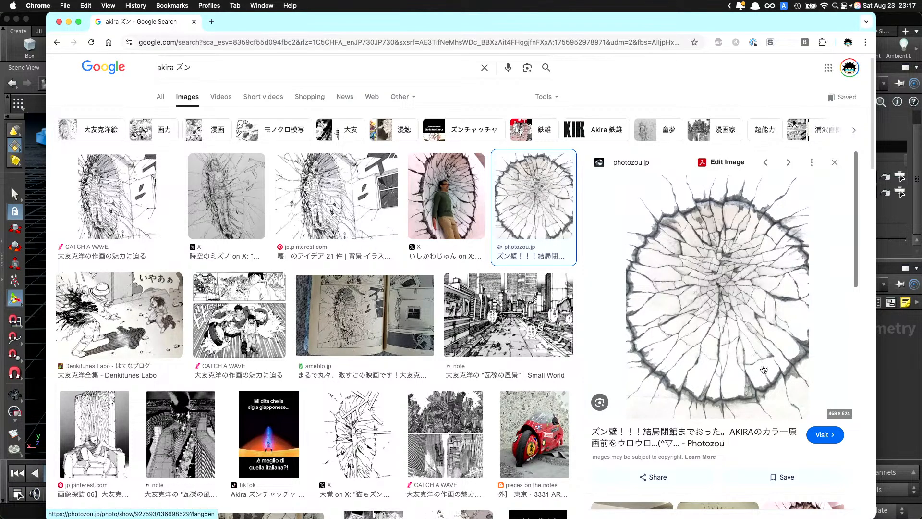
left_click(899, 381)
scroll(692, 376, "up", 5)
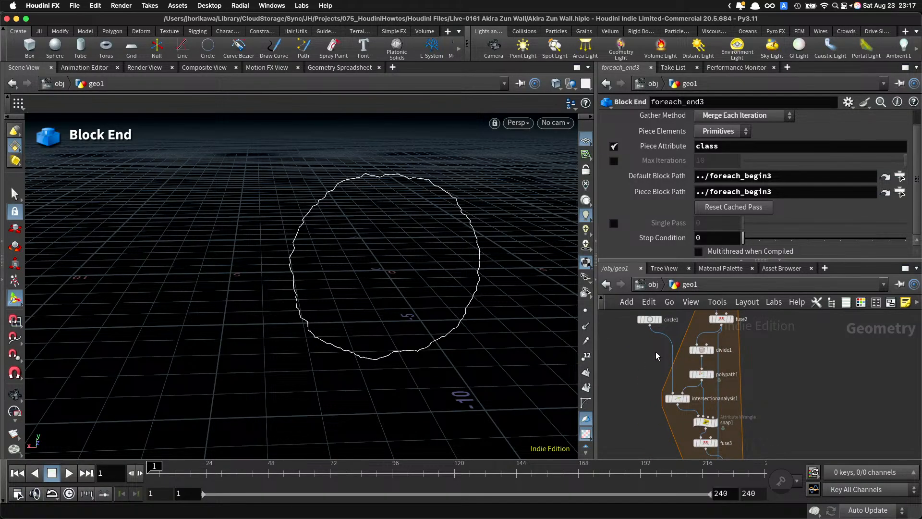
scroll(650, 344, "down", 6)
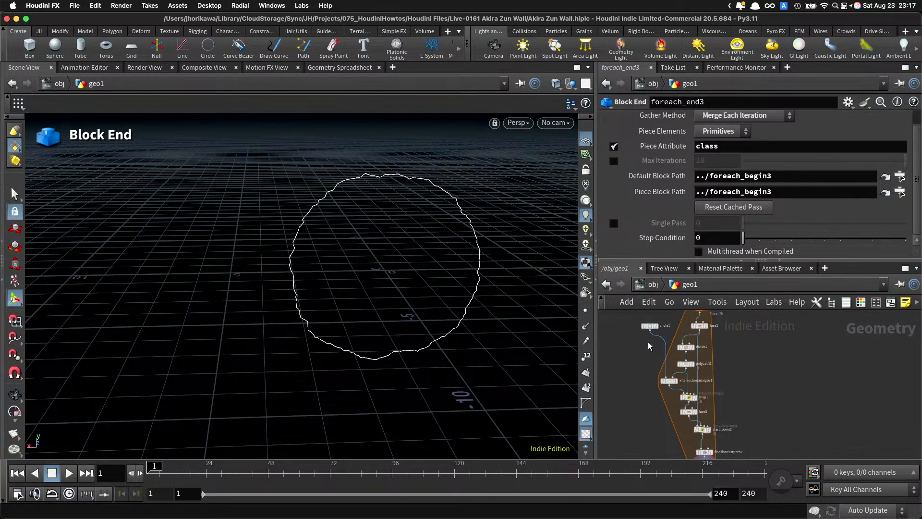
left_click_drag(650, 341, 729, 432)
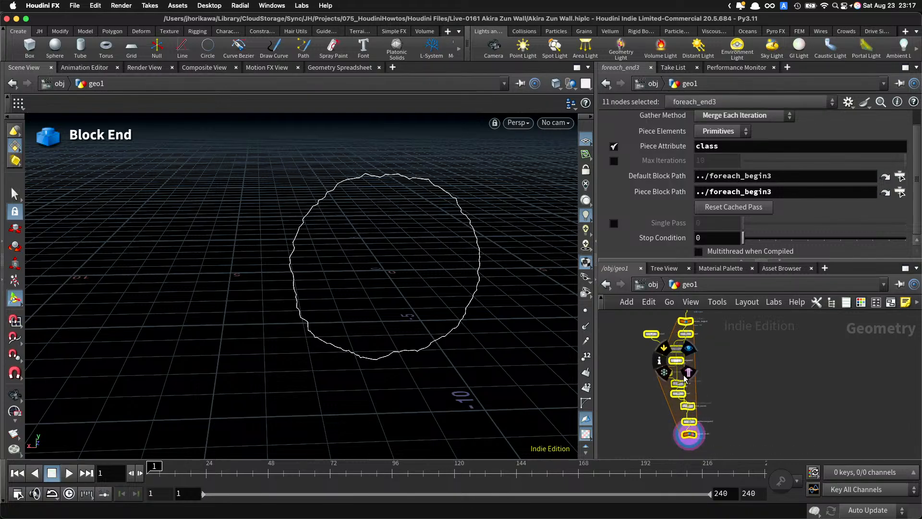
left_click(716, 364)
scroll(663, 340, "up", 5)
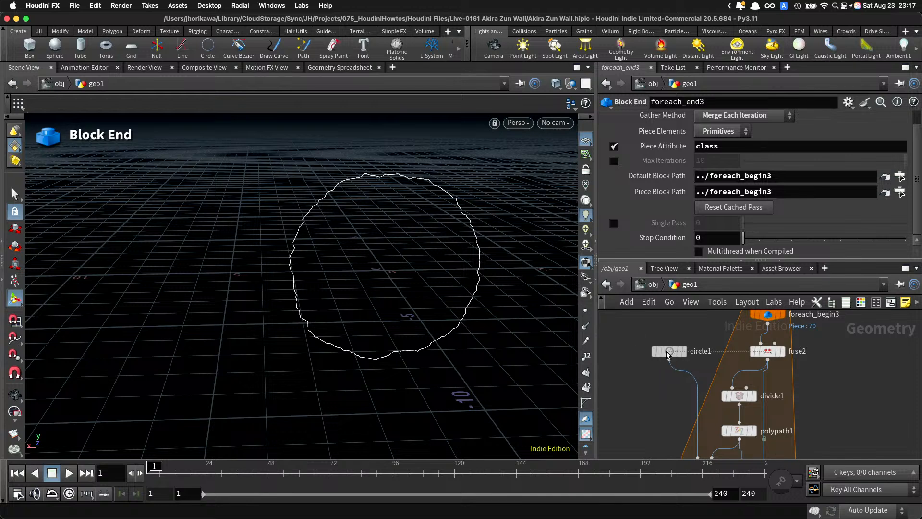
Step: Reposition circle1 beside divide1 in the network, outside the foreach_begin3 loop
left_click_drag(664, 352, 650, 353)
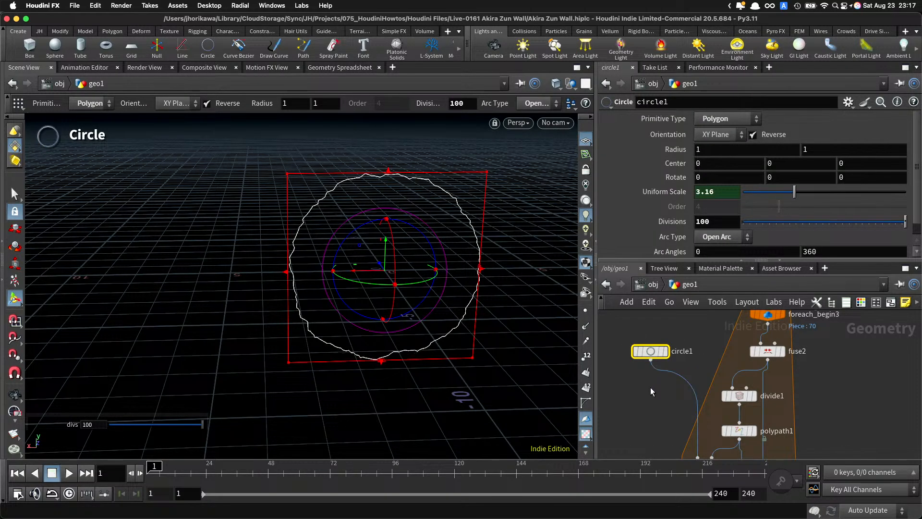
scroll(650, 388, "down", 3)
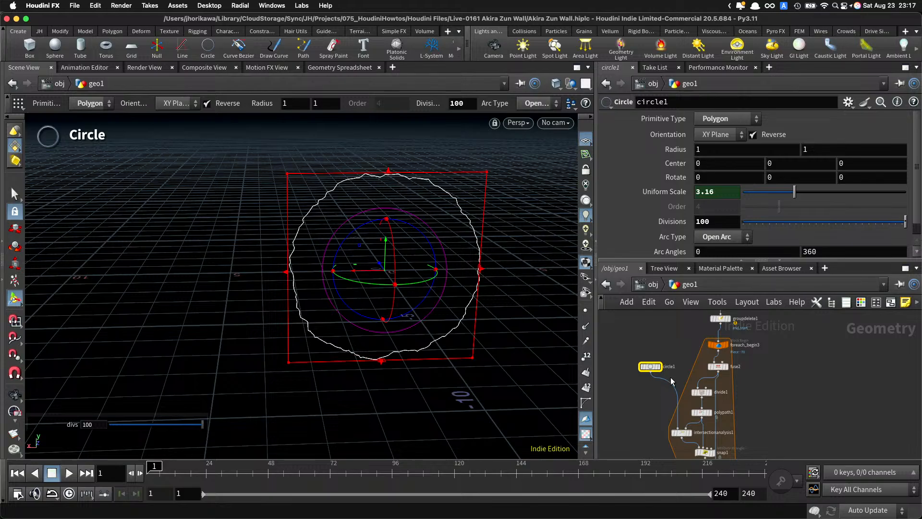
scroll(684, 369, "down", 3)
scroll(716, 403, "up", 4)
scroll(725, 379, "down", 2)
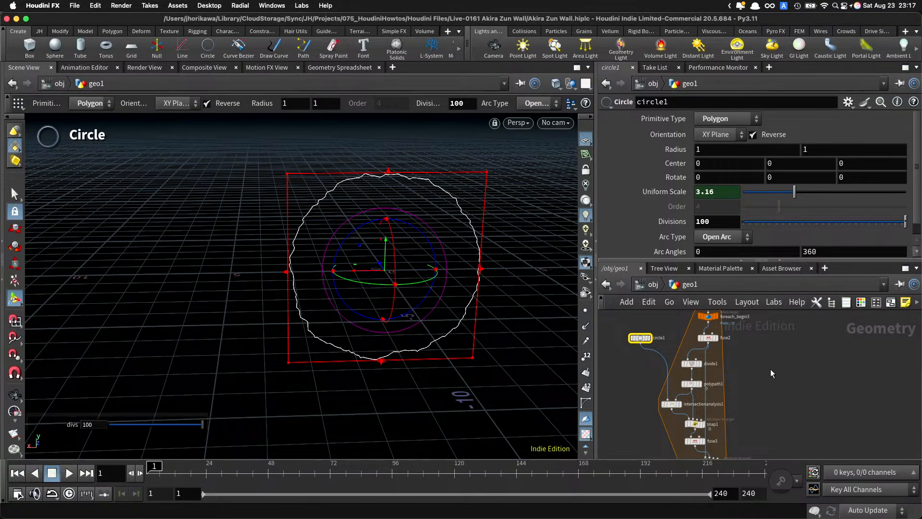
scroll(725, 379, "up", 3)
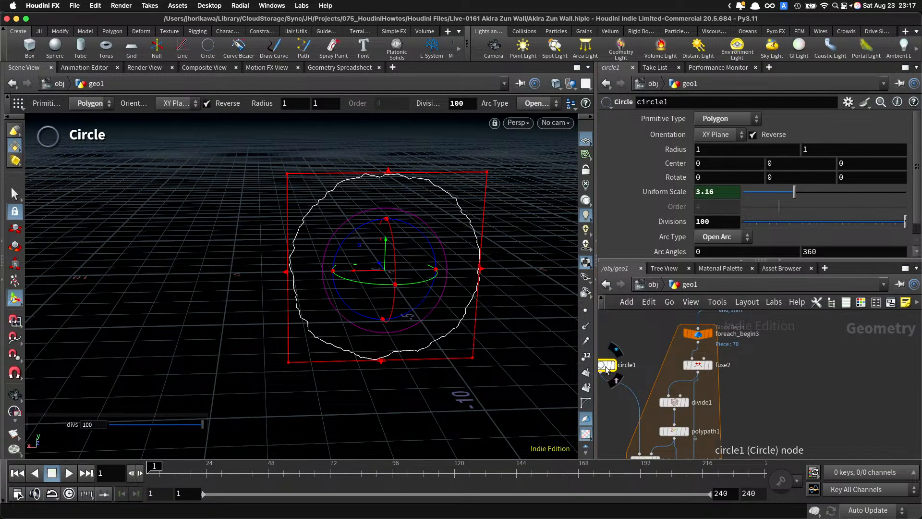
left_click_drag(606, 365, 614, 398)
left_click_drag(702, 339, 702, 331)
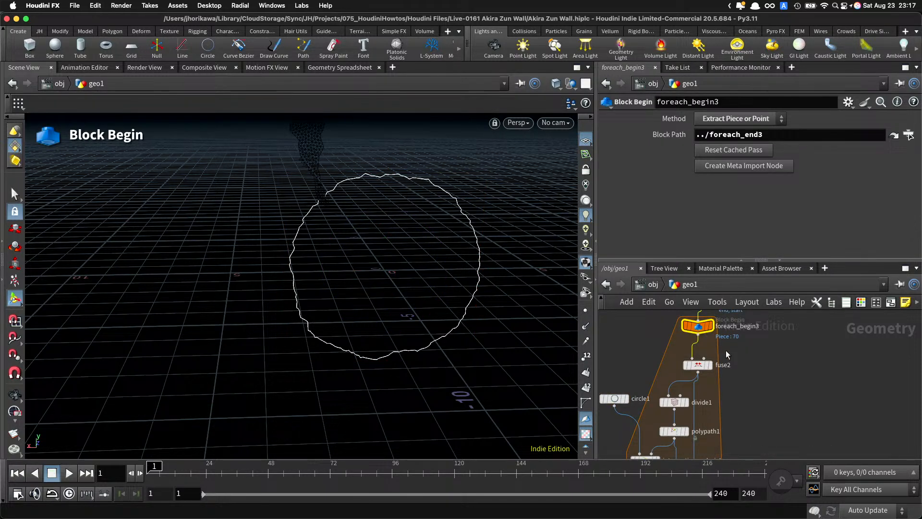
middle_click_drag(627, 390, 664, 346)
scroll(659, 358, "up", 2)
left_click_drag(652, 358, 649, 359)
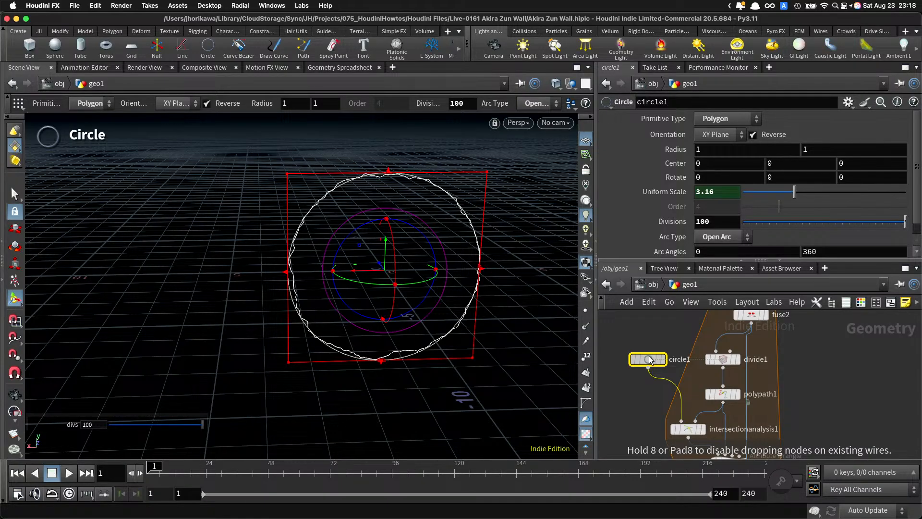
left_click_drag(649, 359, 649, 359)
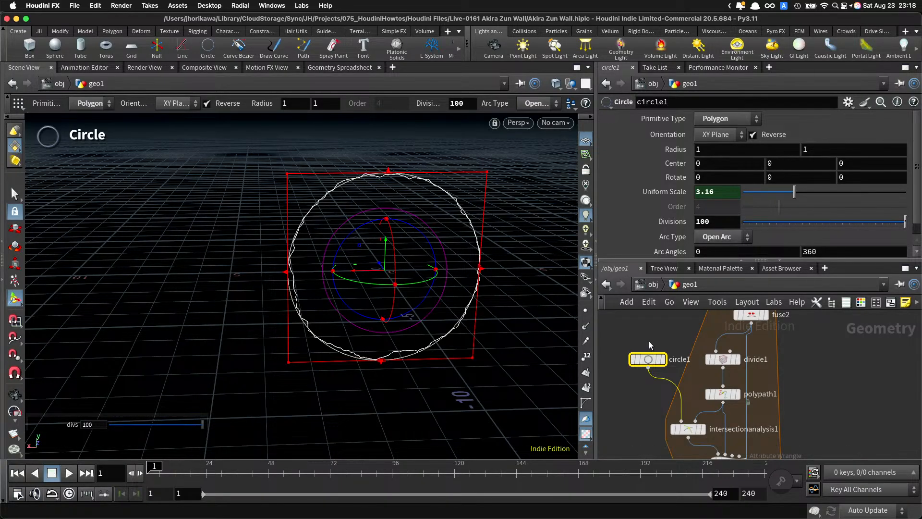
key("h")
key("Tab")
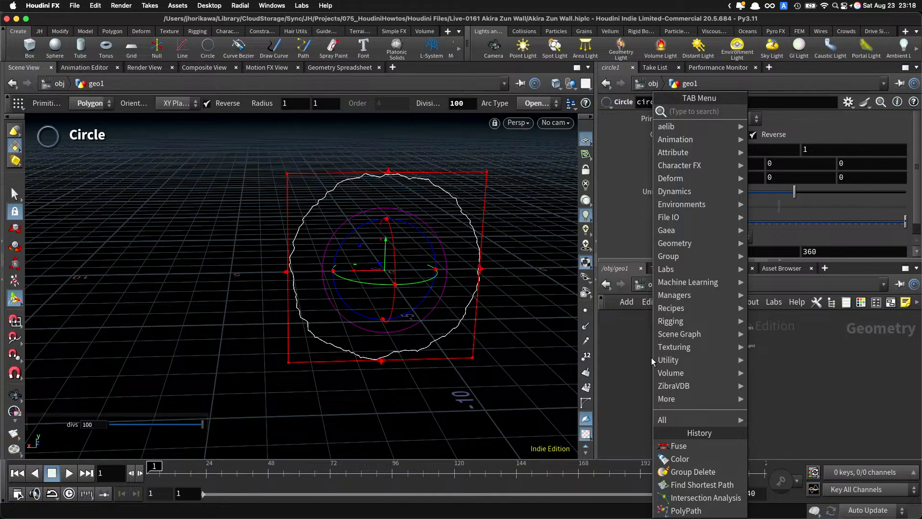
key("Escape")
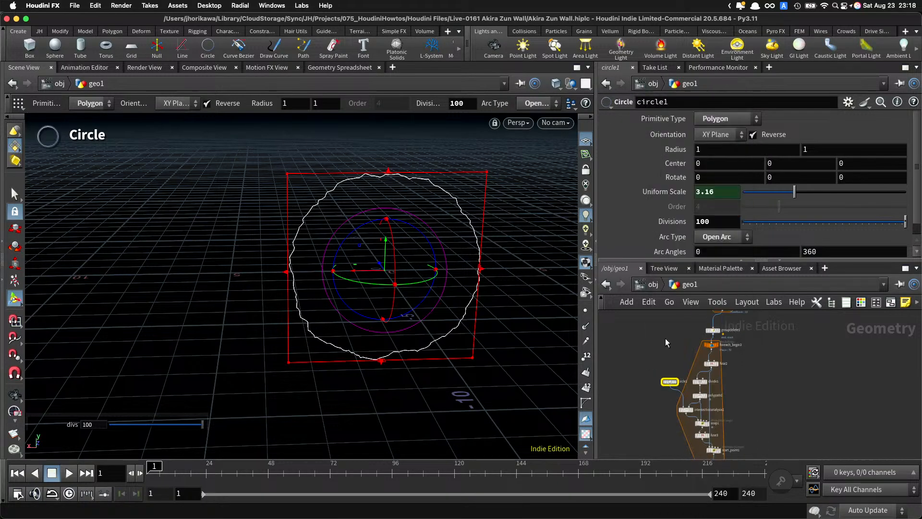
Step: Examine foreach_end3's outline and circle1's scale, divisions and arc settings alongside circle1's link into intersectionanalysis1
scroll(683, 411, "up", 5)
left_click(693, 379)
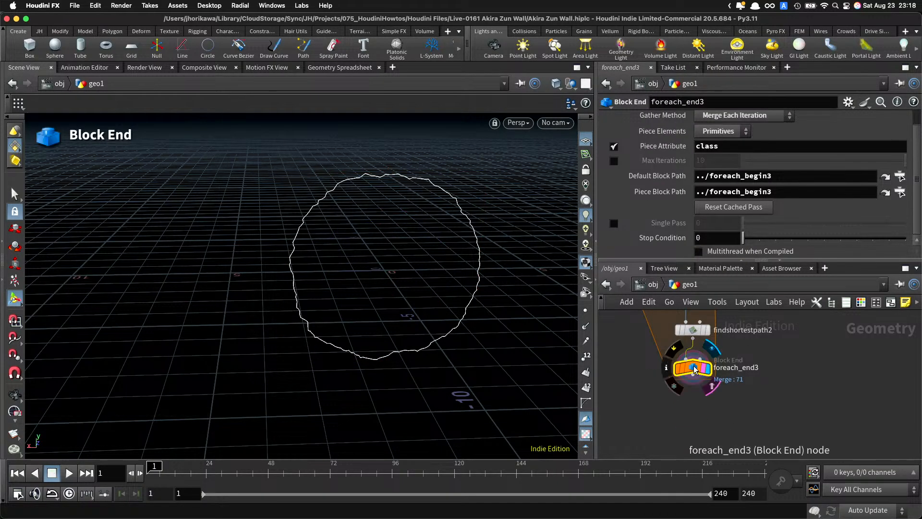
scroll(738, 418, "down", 3)
middle_click_drag(696, 344, 703, 390)
scroll(702, 390, "down", 3)
scroll(684, 355, "up", 4)
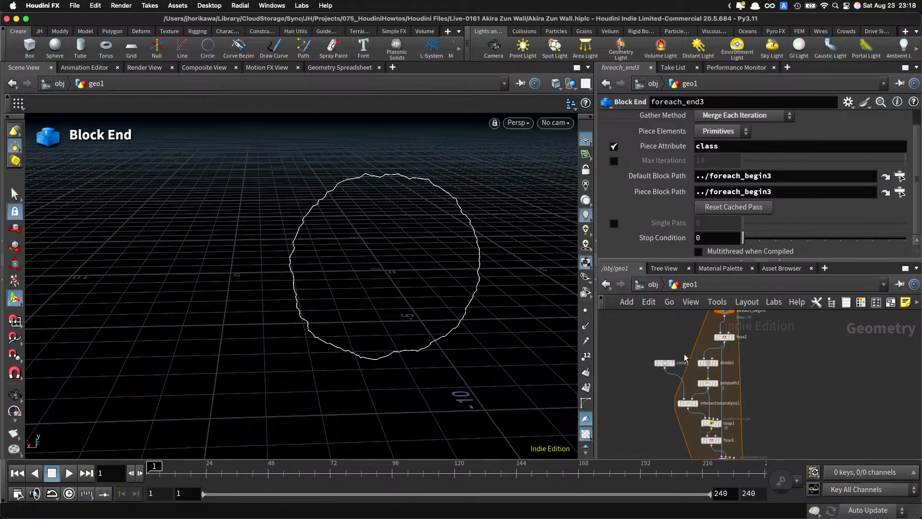
scroll(684, 348, "up", 3)
left_click(658, 369)
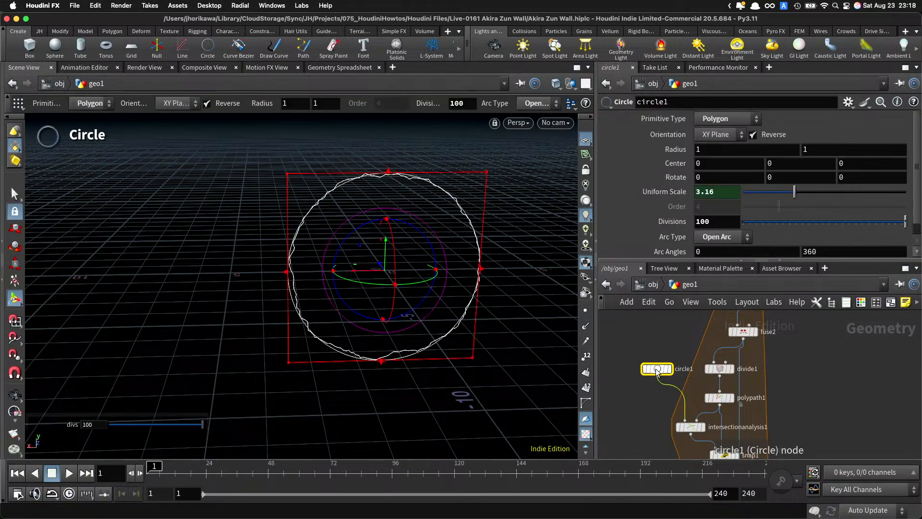
left_click_drag(657, 371, 665, 373)
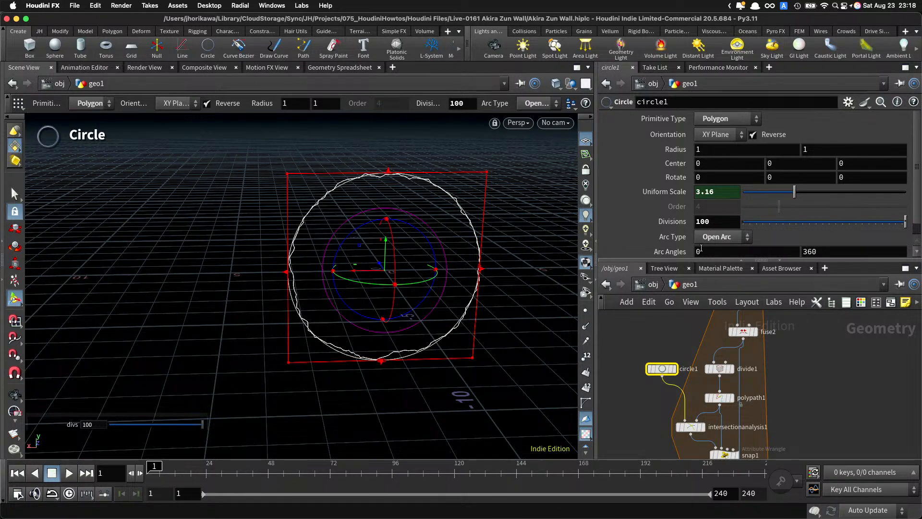
left_click_drag(663, 368, 659, 372)
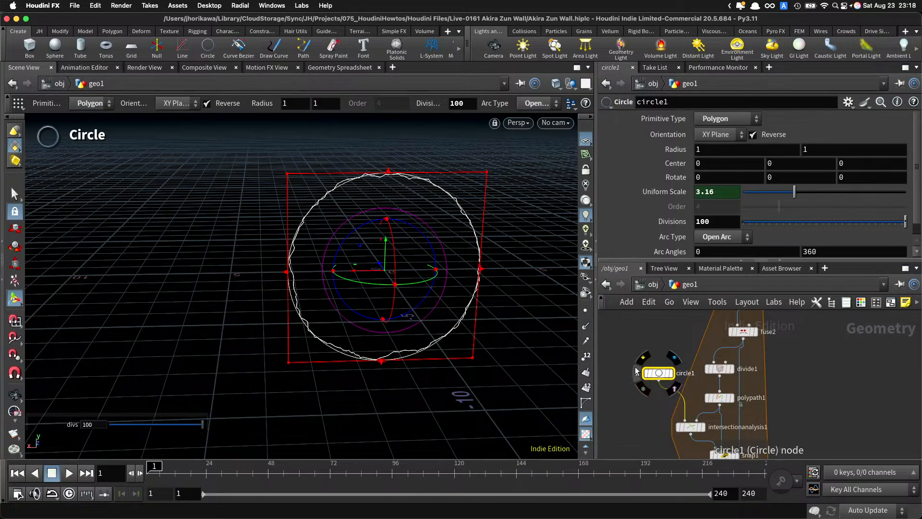
scroll(660, 392, "down", 3)
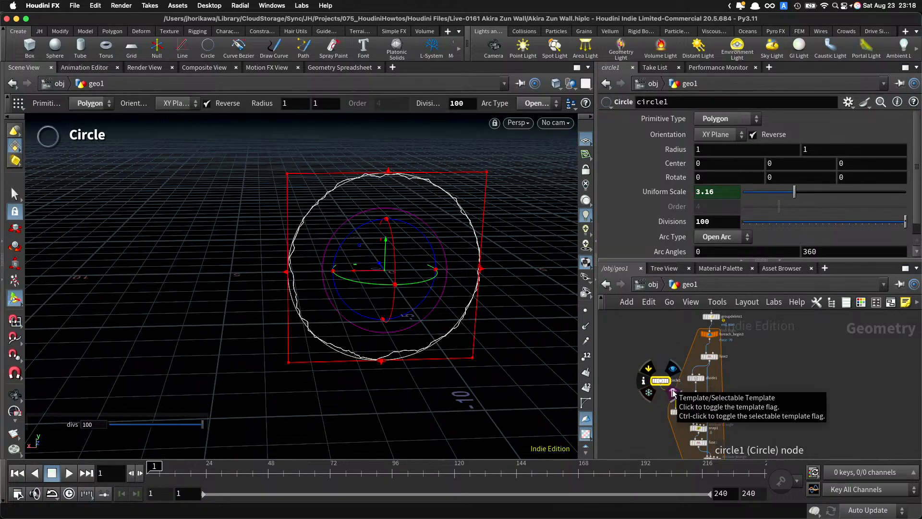
Step: Add a For-Each Number loop beside the foreach_begin3 block in the network
key("Tab")
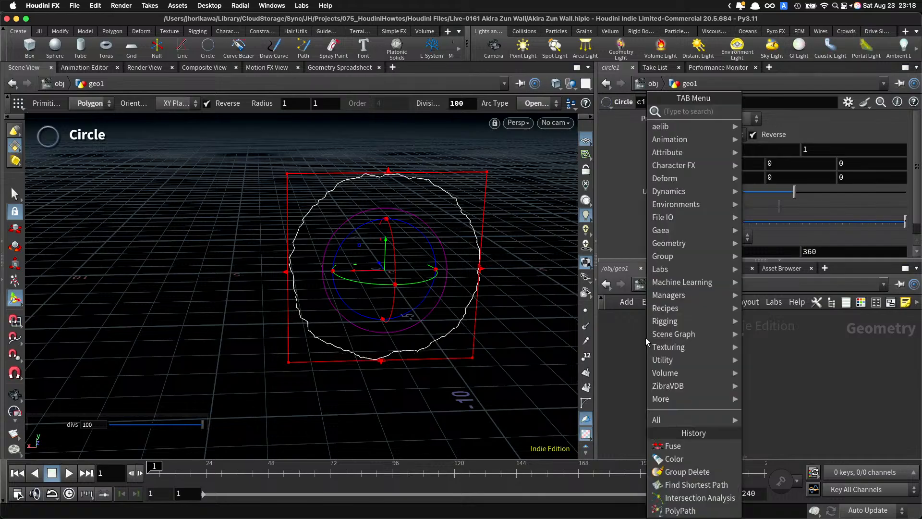
type("foreach")
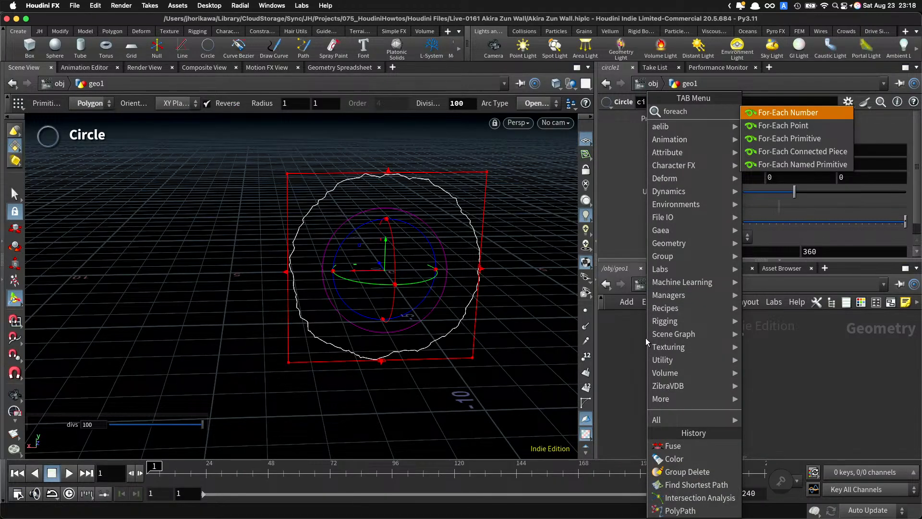
left_click(803, 117)
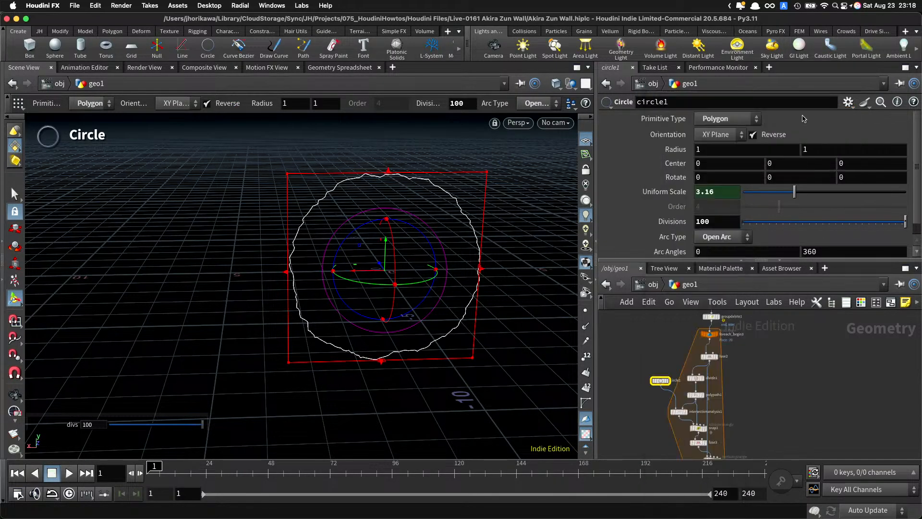
left_click(747, 361)
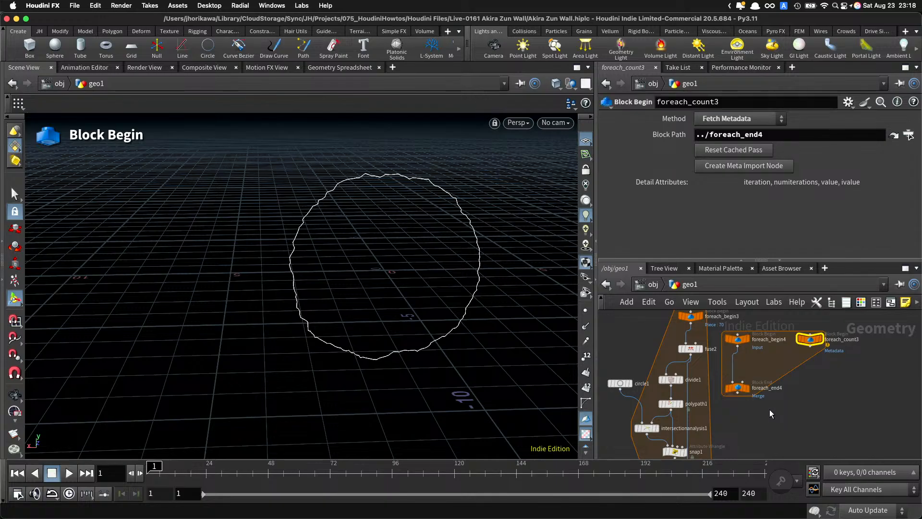
Step: Set the new number loop's end block to the Feedback Each Iteration gather method
left_click(738, 387)
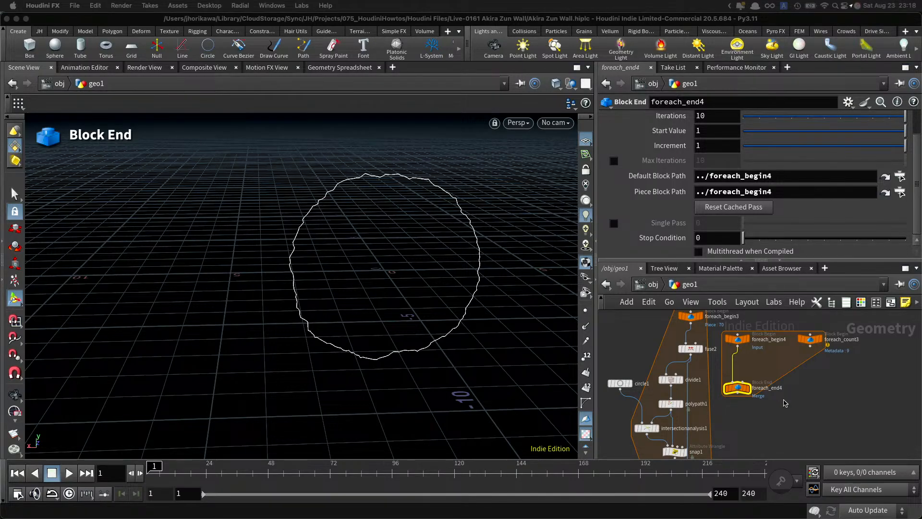
left_click_drag(787, 419, 738, 372)
scroll(721, 129, "up", 3)
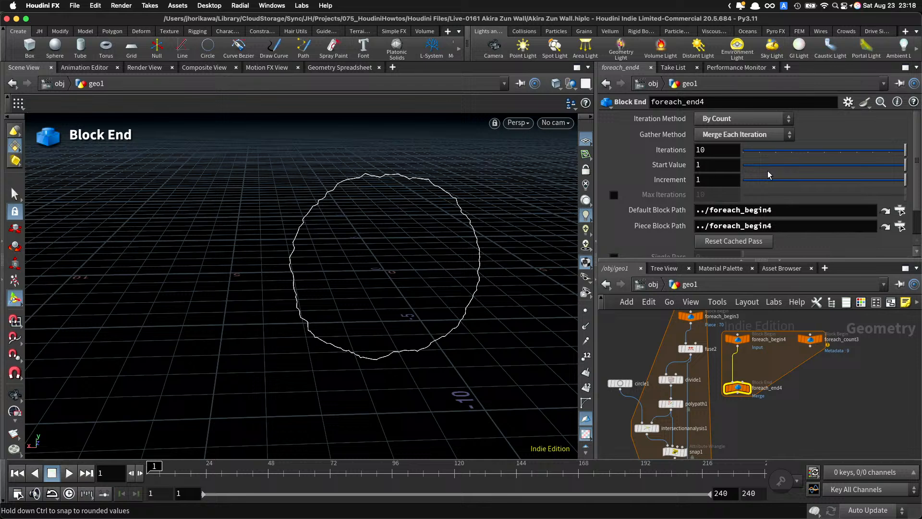
left_click(747, 135)
left_click(748, 148)
Step: Set the method of foreach_begin4 to Fetch Feedback
scroll(762, 399, "down", 4)
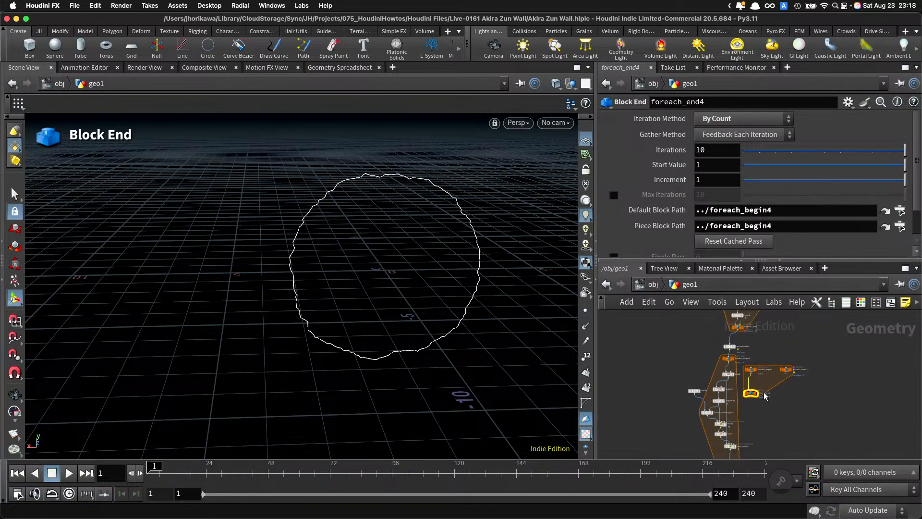
scroll(764, 370, "up", 5)
left_click(740, 375)
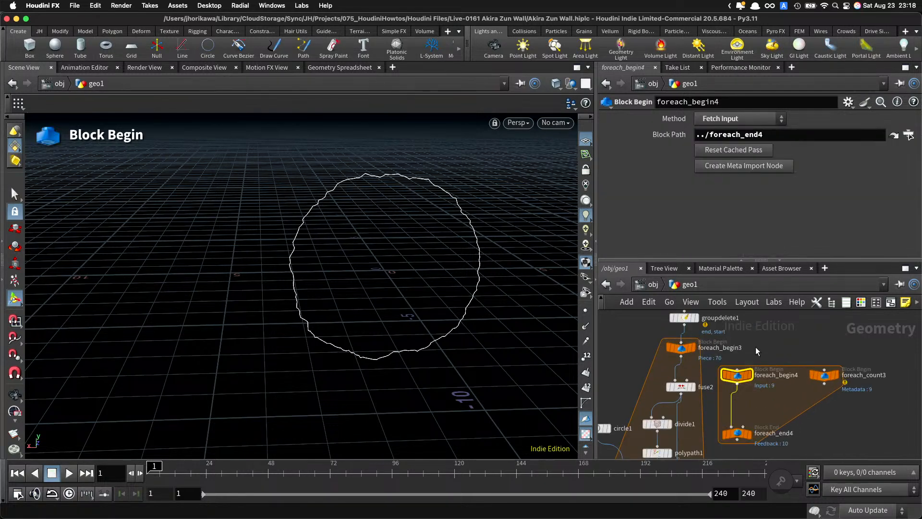
left_click(730, 118)
left_click(731, 135)
Step: Set the iterations of foreach_end4 to 2
scroll(756, 384, "down", 3)
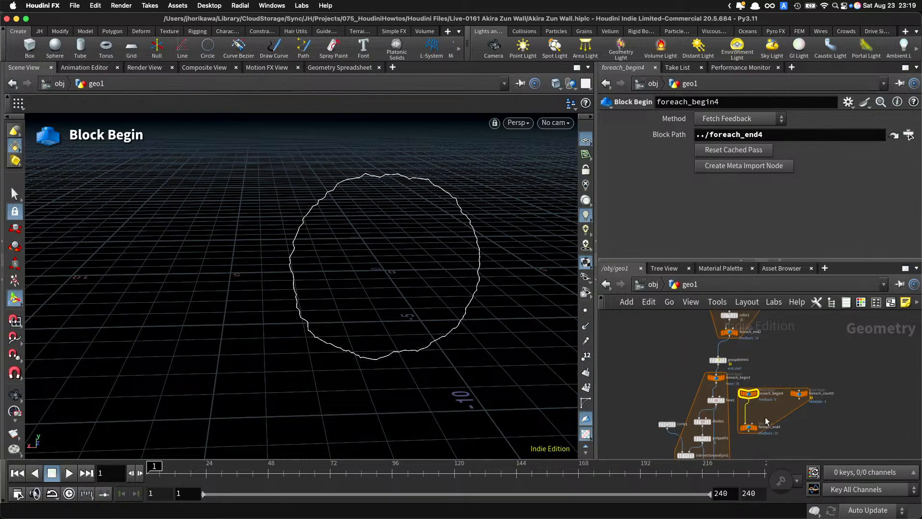
left_click(748, 427)
left_click(759, 150)
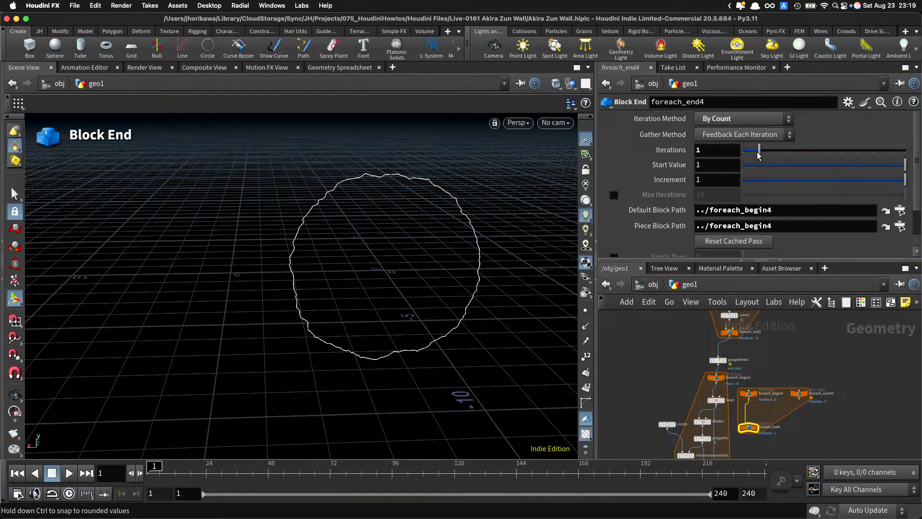
left_click_drag(765, 156, 774, 155)
scroll(760, 414, "up", 2)
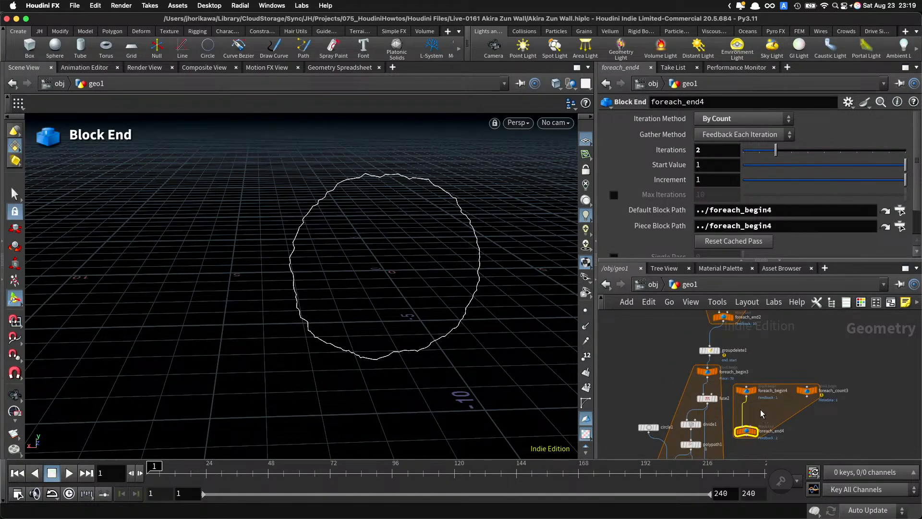
Step: Insert foreach_begin4 between foreach_begin3 and fuse2, bringing foreach_count3 along beside it
middle_click_drag(762, 411, 754, 376)
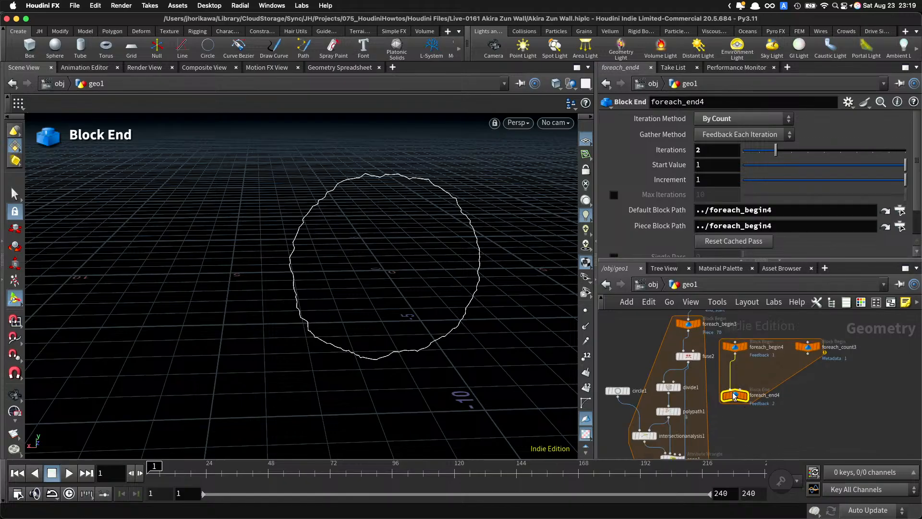
scroll(754, 375, "down", 1)
scroll(762, 358, "up", 3)
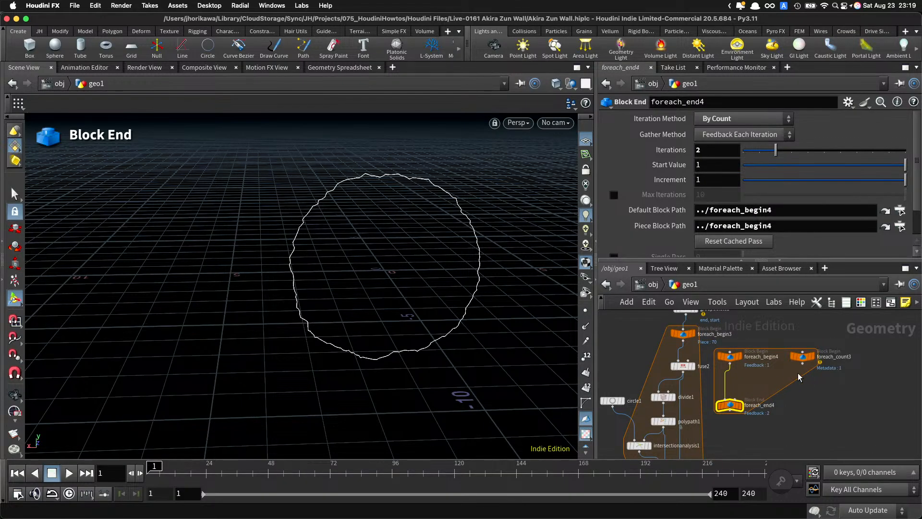
scroll(703, 363, "up", 1)
left_click_drag(824, 389, 684, 349)
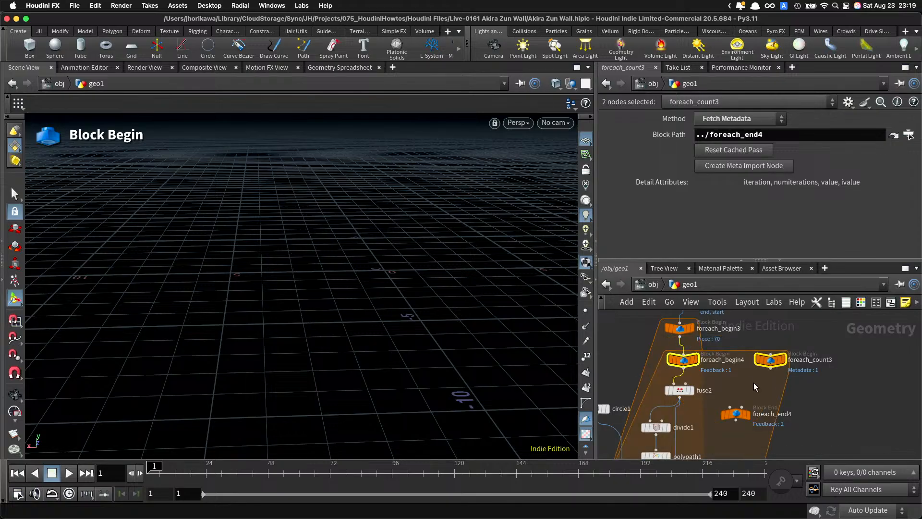
left_click(752, 383)
Step: Insert foreach_end4 between findshortestpath2 and foreach_end3 to close the nested loop, and select foreach_end3
middle_click_drag(752, 383, 744, 307)
left_click_drag(732, 341, 694, 416)
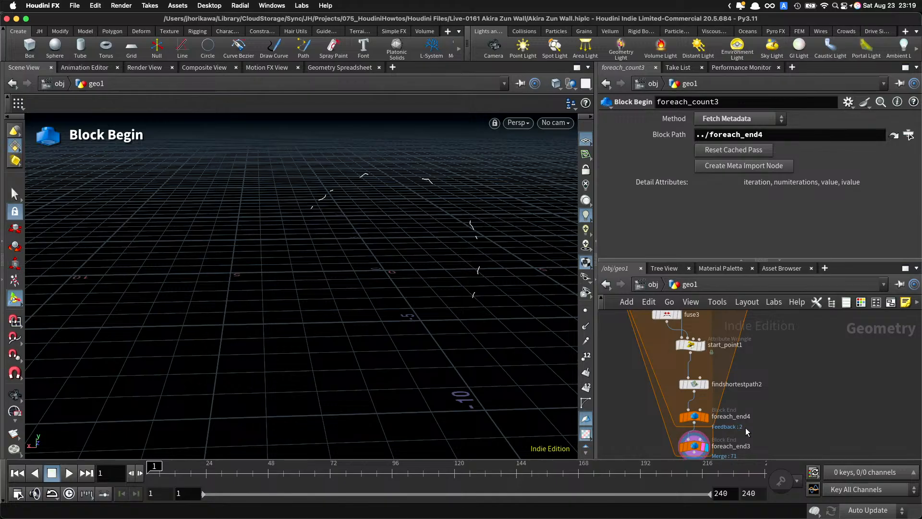
scroll(745, 427, "up", 2)
left_click(703, 437)
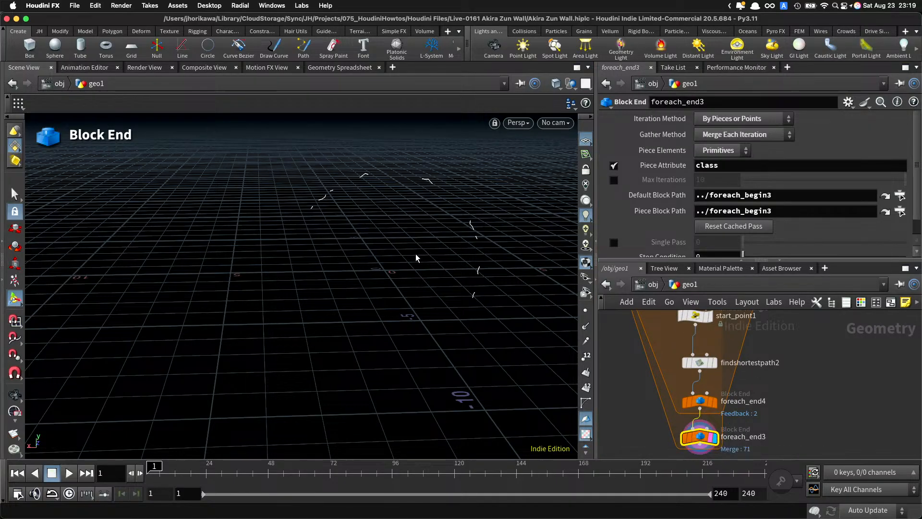
Step: Move circle1, divide1, polypath1, intersectionanalysis1 and snap1 aside to make room in the nested loop's layout
scroll(683, 425, "down", 4)
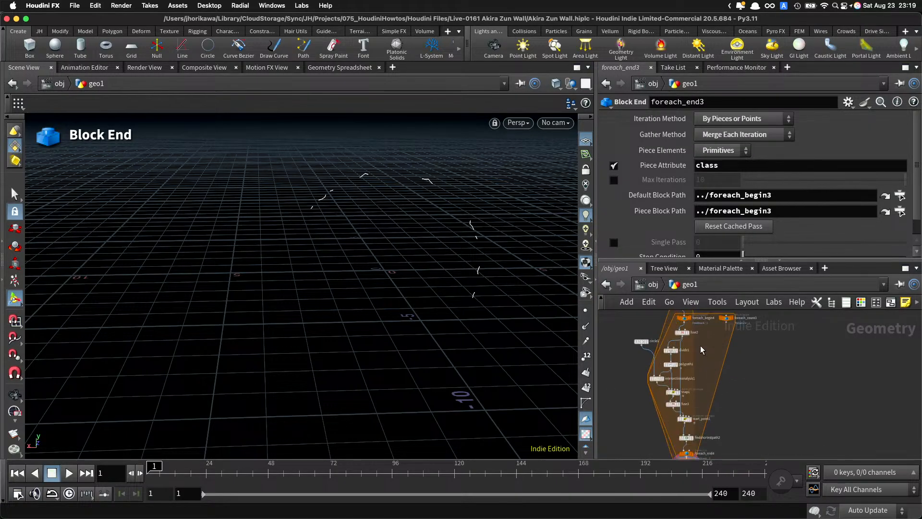
middle_click_drag(704, 347, 739, 328)
middle_click_drag(667, 346, 674, 390)
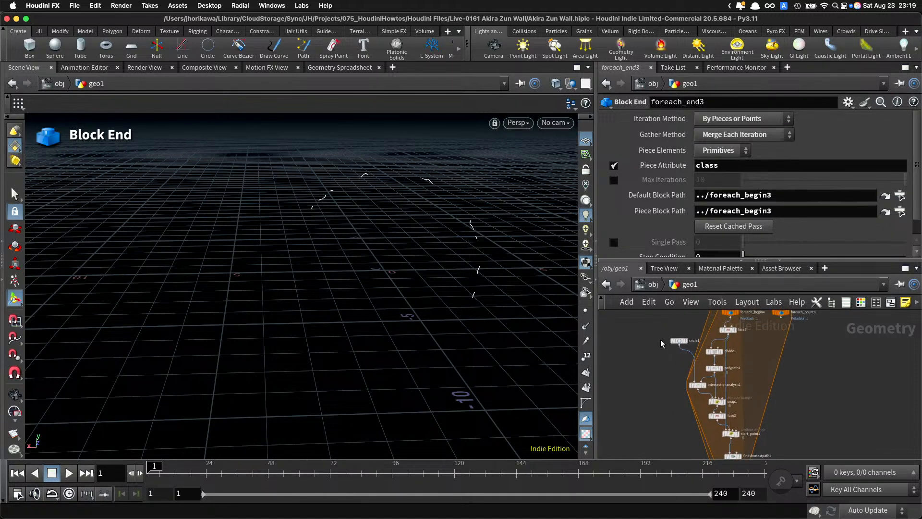
left_click_drag(657, 331, 686, 366)
scroll(713, 375, "up", 3)
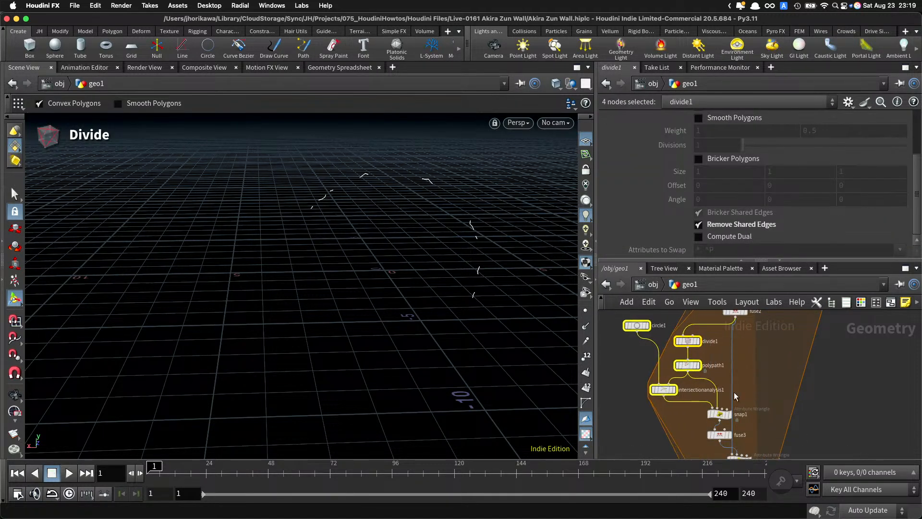
left_click(761, 393)
left_click_drag(721, 411, 698, 409)
middle_click_drag(699, 413, 684, 358)
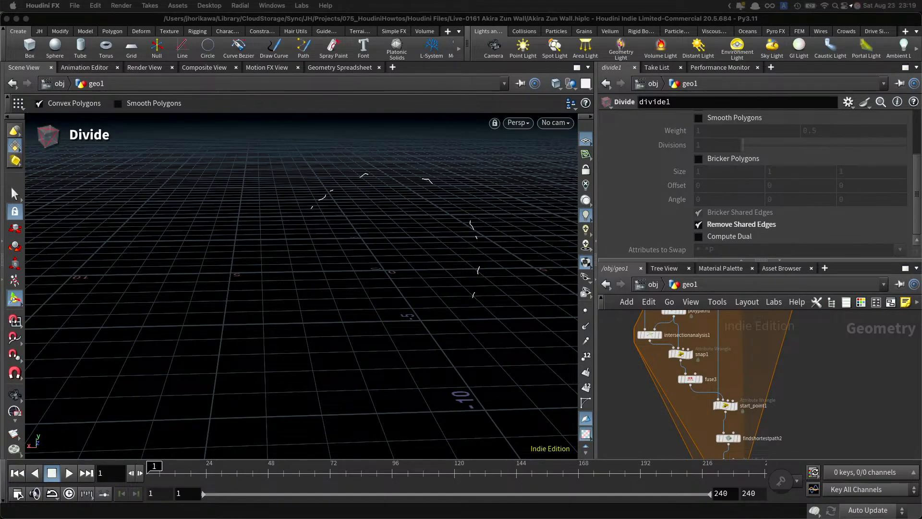
Step: Set the iterations of foreach_end4 to 1
left_click(805, 419)
middle_click_drag(762, 452, 759, 377)
scroll(759, 377, "up", 2)
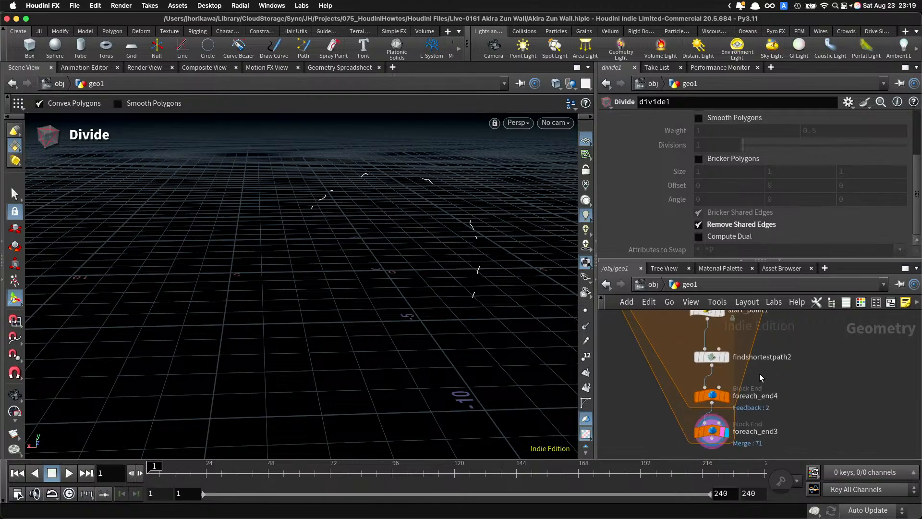
left_click(707, 392)
left_click(758, 151)
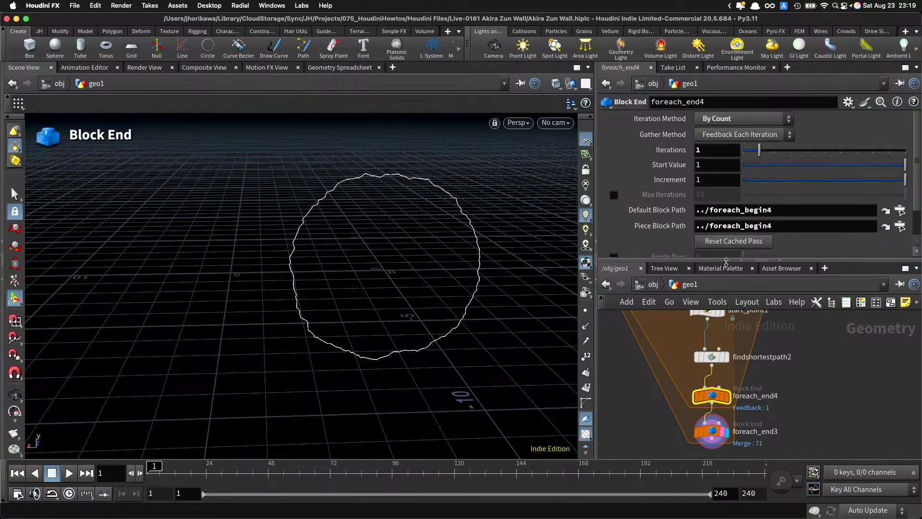
Step: Move foreach_end4 and foreach_end3 down to open space in the loop, and nudge findshortestpath2 closer to start_point1
scroll(790, 395, "down", 1)
middle_click_drag(763, 413, 759, 366)
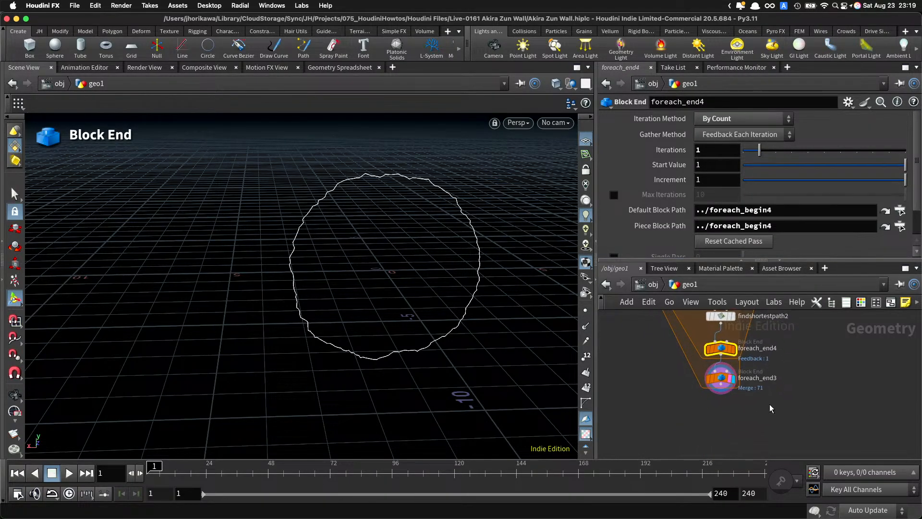
left_click_drag(770, 408, 713, 345)
left_click_drag(716, 348, 714, 395)
left_click(714, 396)
middle_click_drag(729, 341, 738, 385)
scroll(739, 385, "up", 2)
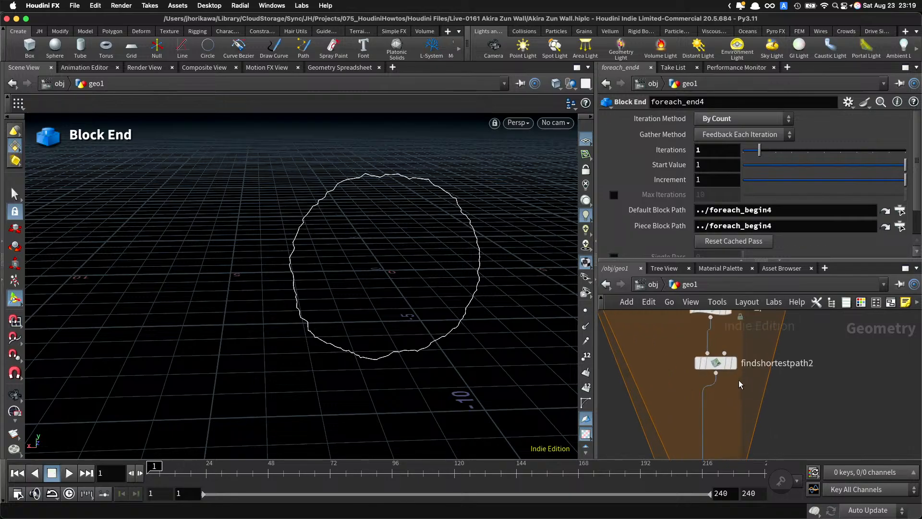
left_click_drag(720, 367, 714, 353)
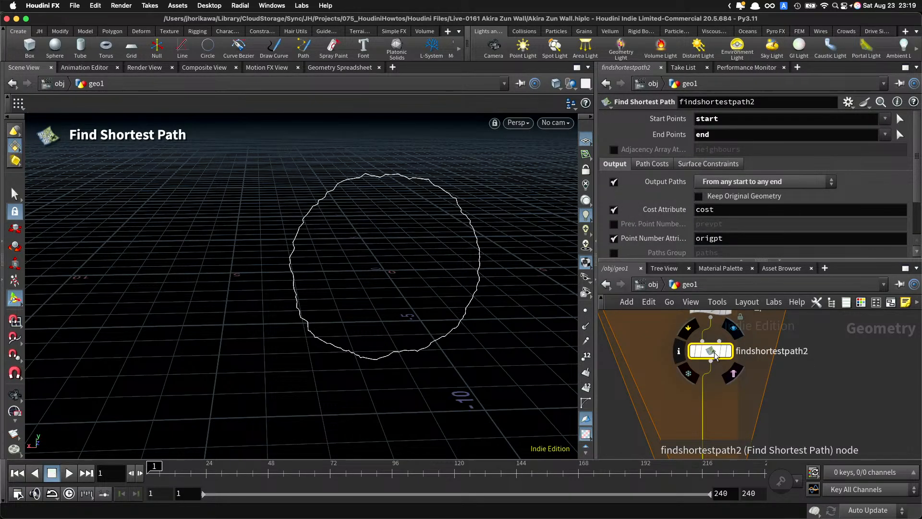
Step: Display groupdelete1's output and align the node directly below foreach_end2
scroll(749, 376, "down", 6)
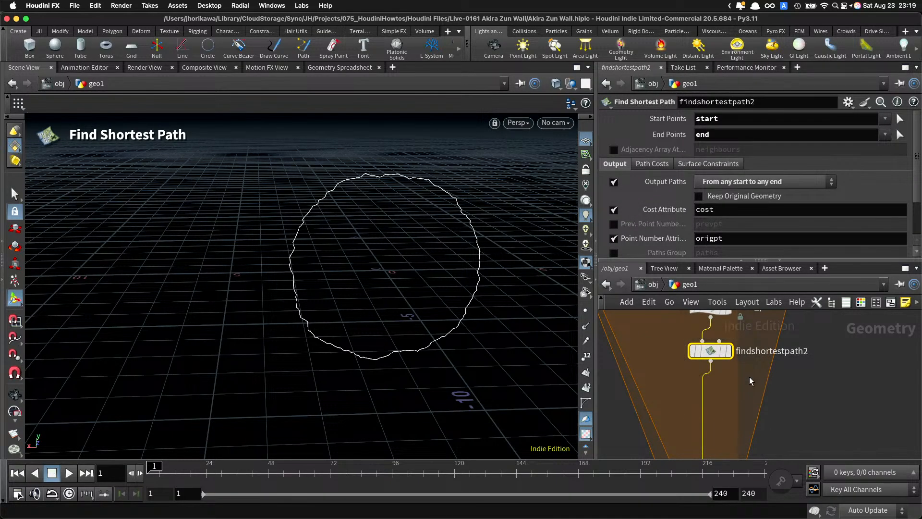
scroll(749, 398, "up", 5)
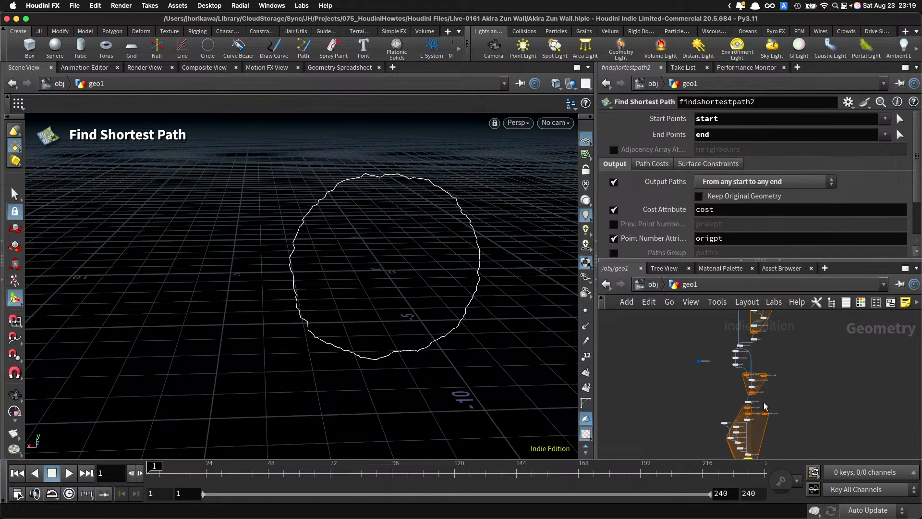
middle_click_drag(737, 440, 747, 382)
scroll(747, 382, "up", 2)
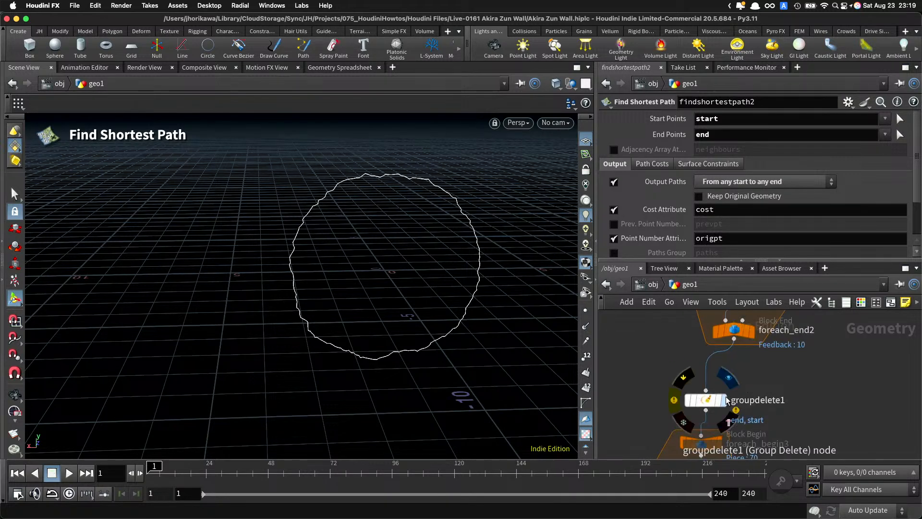
left_click(722, 399)
left_click_drag(710, 404, 738, 387)
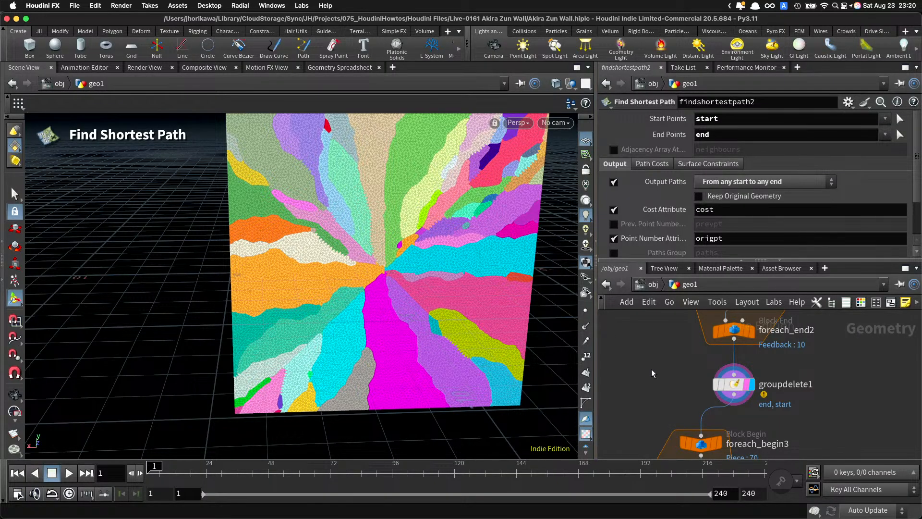
Step: Preview the outputs of findshortestpath2 and foreach_end3, and move foreach_end3 further below foreach_end4
key("f")
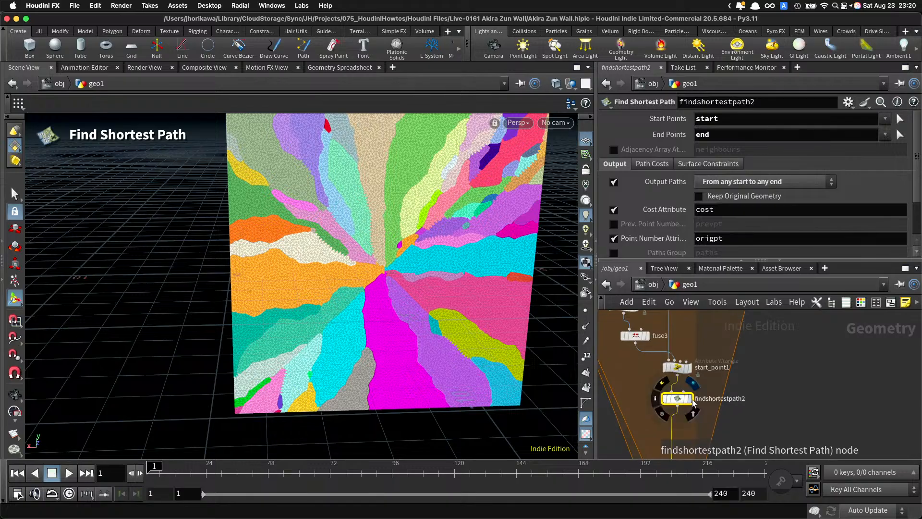
left_click(686, 398)
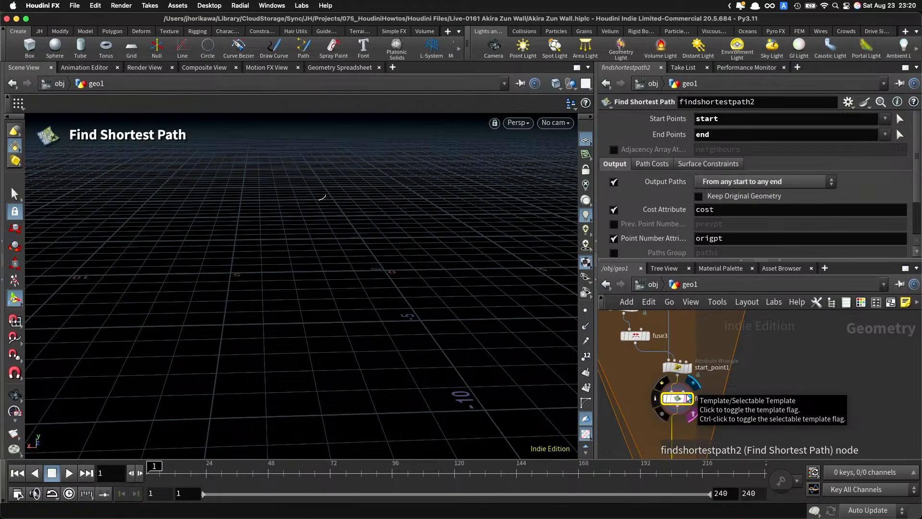
left_click(689, 398)
scroll(695, 382, "down", 10)
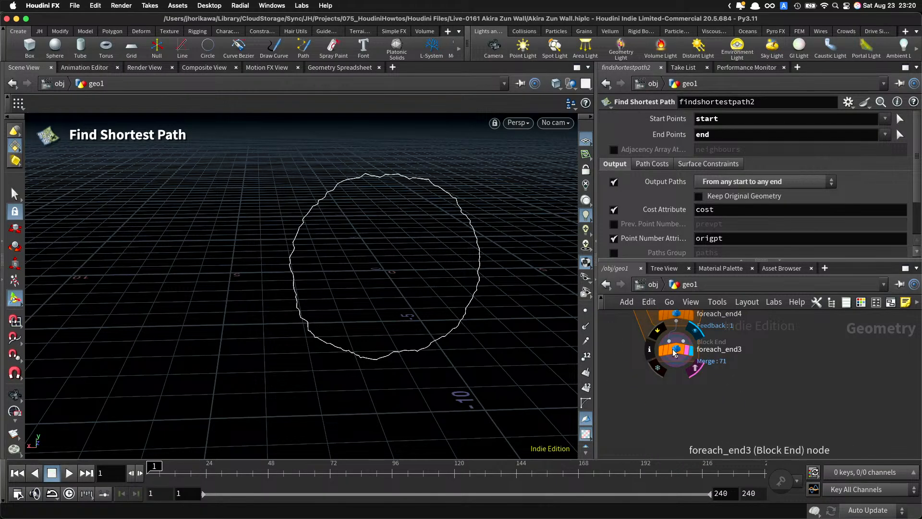
left_click_drag(672, 350, 673, 366)
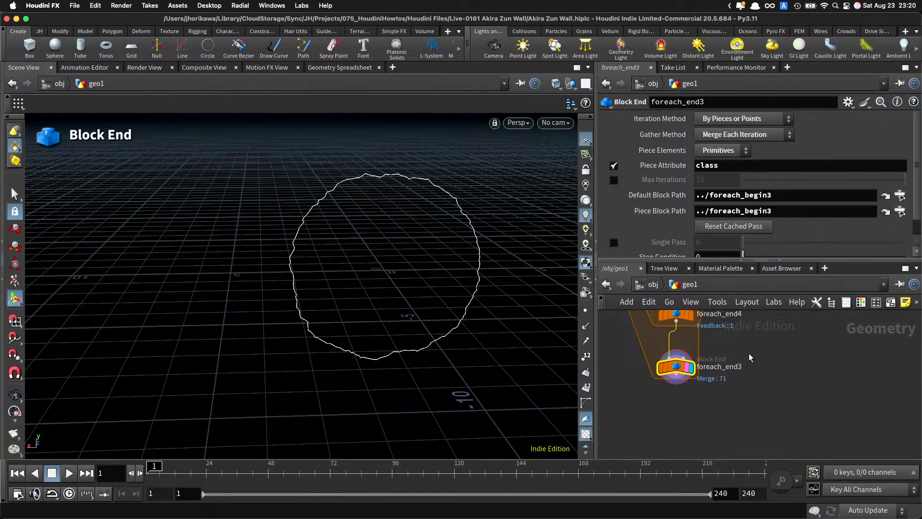
Step: Display findshortestpath2's path and fuse2's wall piece in turn to compare the loop's output with its input geometry
scroll(751, 357, "up", 5)
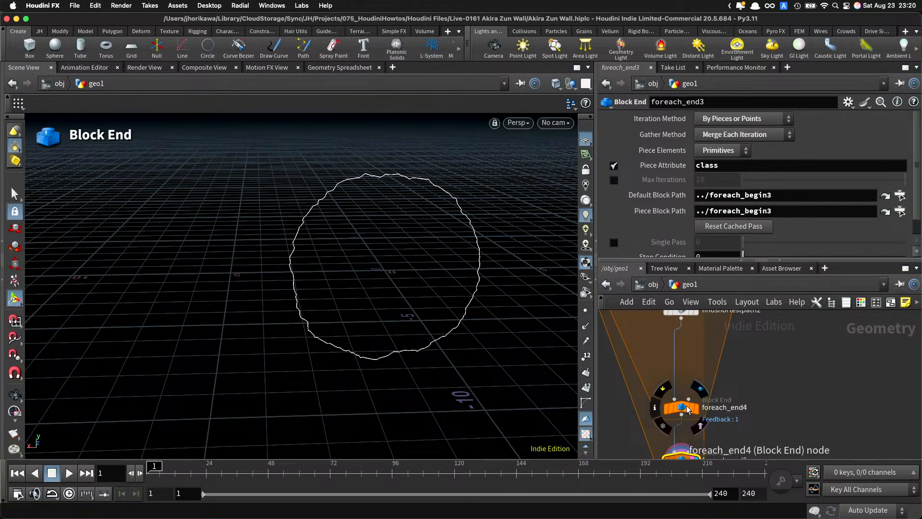
middle_click_drag(682, 349, 696, 395)
left_click(710, 383)
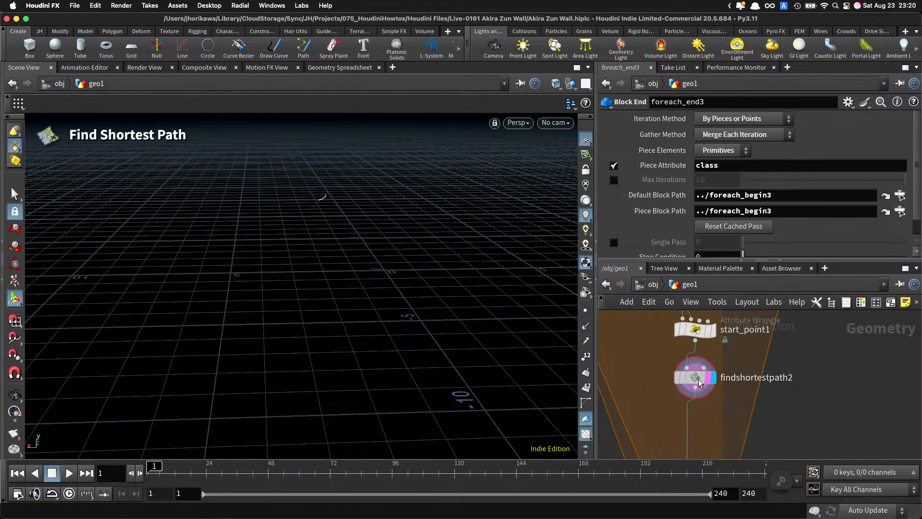
scroll(713, 399, "down", 3)
scroll(713, 399, "down", 3)
middle_click_drag(723, 332, 716, 415)
scroll(696, 377, "up", 4)
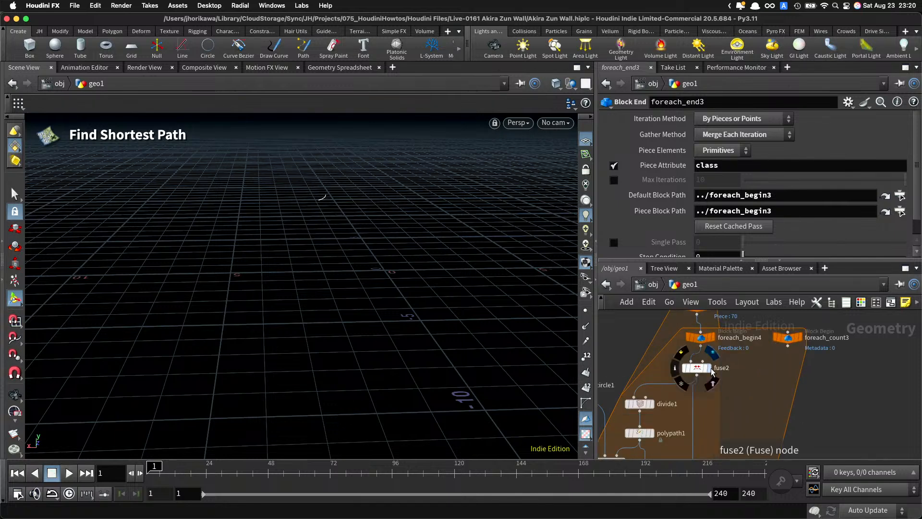
left_click(710, 369)
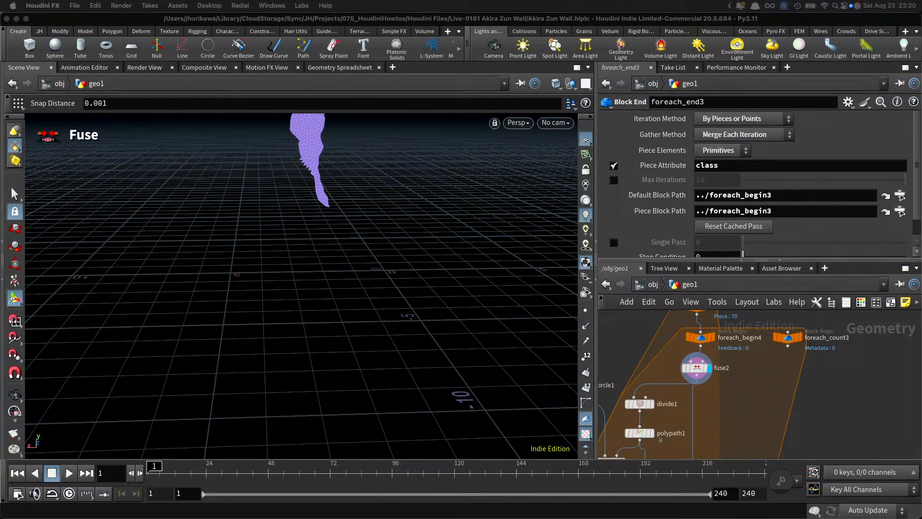
left_click(771, 426)
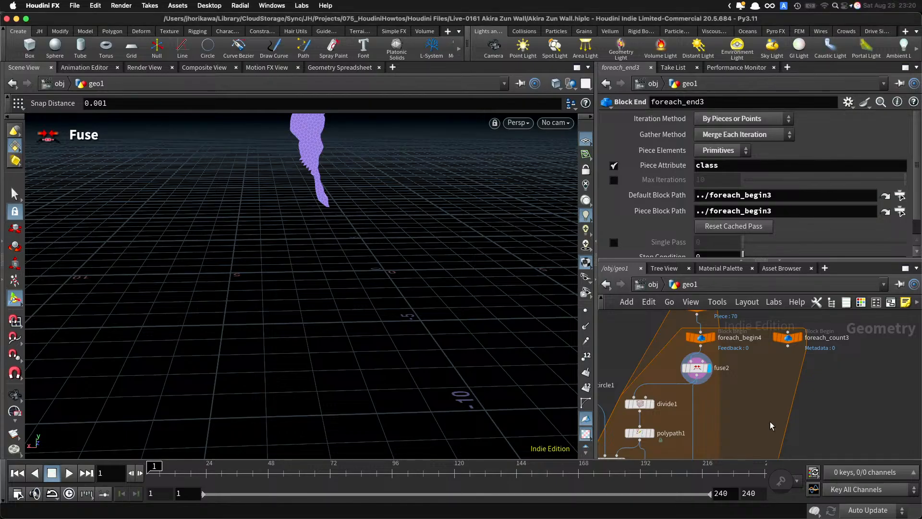
Step: Duplicate the mark_split and uniquepoints1 nodes and place the copies beside findshortestpath2 near the end of the nested loop
scroll(772, 424, "down", 5)
middle_click_drag(786, 380, 790, 454)
scroll(736, 394, "up", 4)
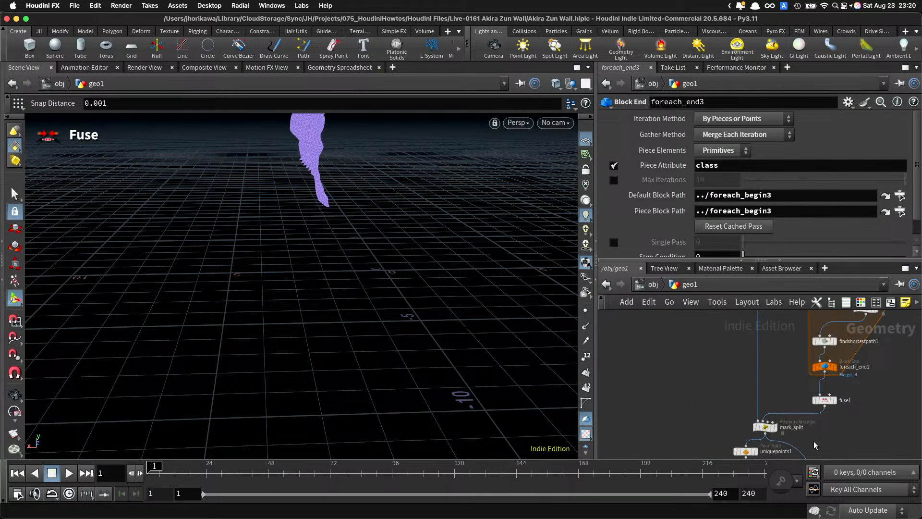
middle_click_drag(820, 423, 798, 394)
scroll(762, 410, "up", 2)
left_click_drag(865, 423, 665, 339)
left_click_drag(671, 344, 672, 345)
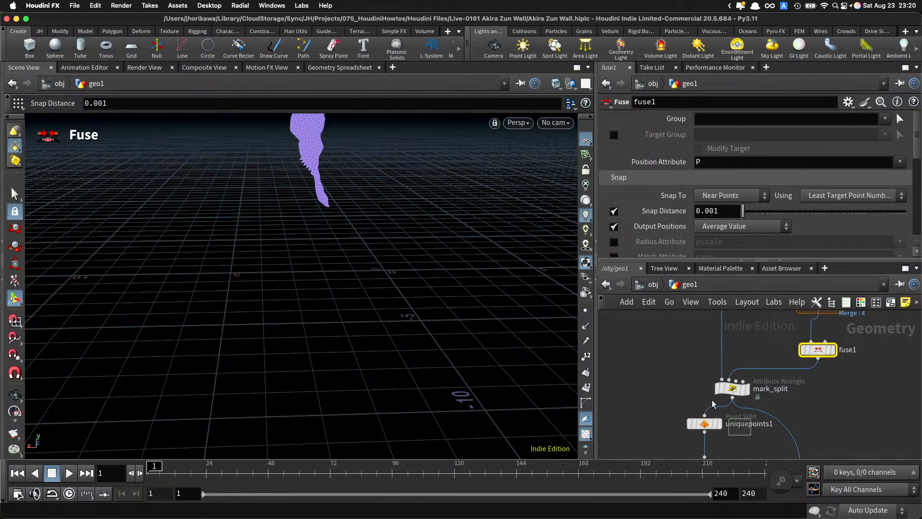
left_click_drag(713, 400, 687, 379)
middle_click_drag(815, 416, 753, 367)
left_click_drag(682, 343, 824, 362, "alt")
scroll(773, 326, "down", 8)
scroll(780, 418, "up", 3)
scroll(778, 399, "down", 4)
scroll(780, 387, "up", 7)
left_click(849, 350)
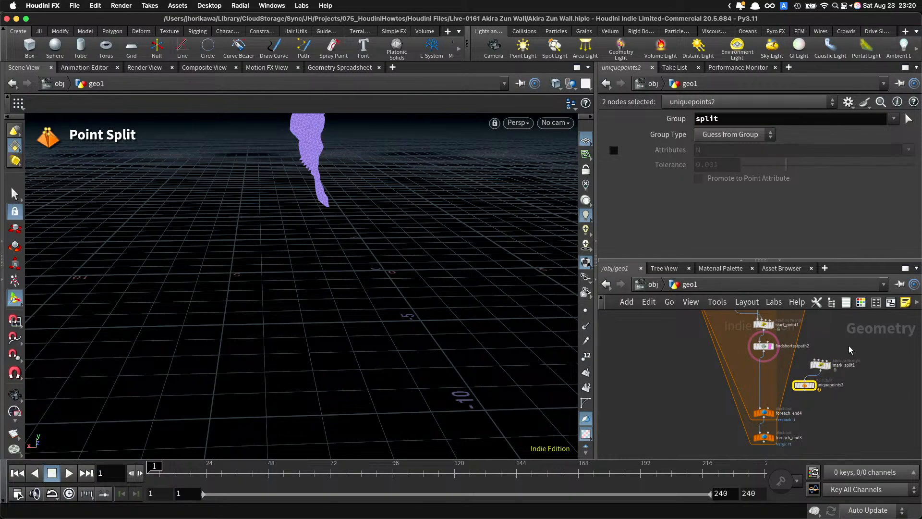
Step: Connect fuse2's output to the first input of mark_split1, and tidy the positions of mark_split1 and uniquepoints2
middle_click_drag(849, 350, 827, 409)
scroll(823, 409, "up", 2)
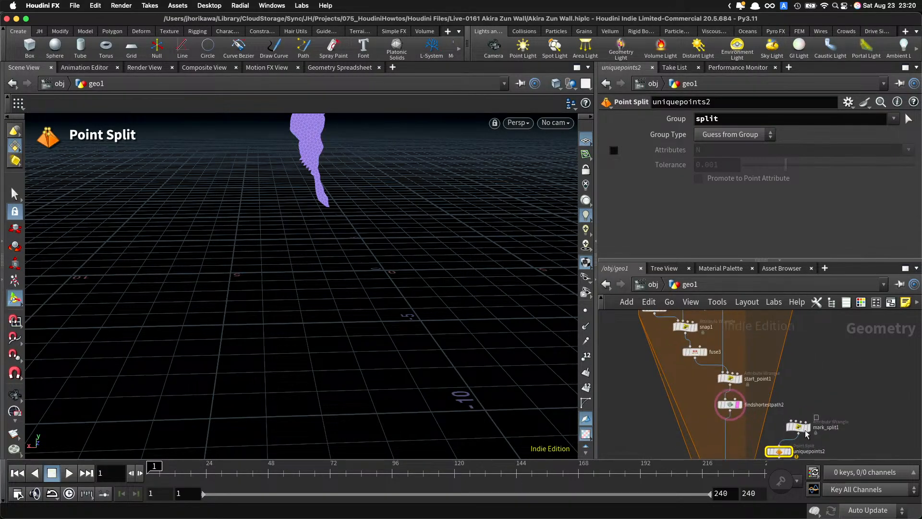
left_click(802, 429)
scroll(834, 372, "down", 5)
middle_click_drag(812, 319, 783, 355)
scroll(781, 356, "up", 5)
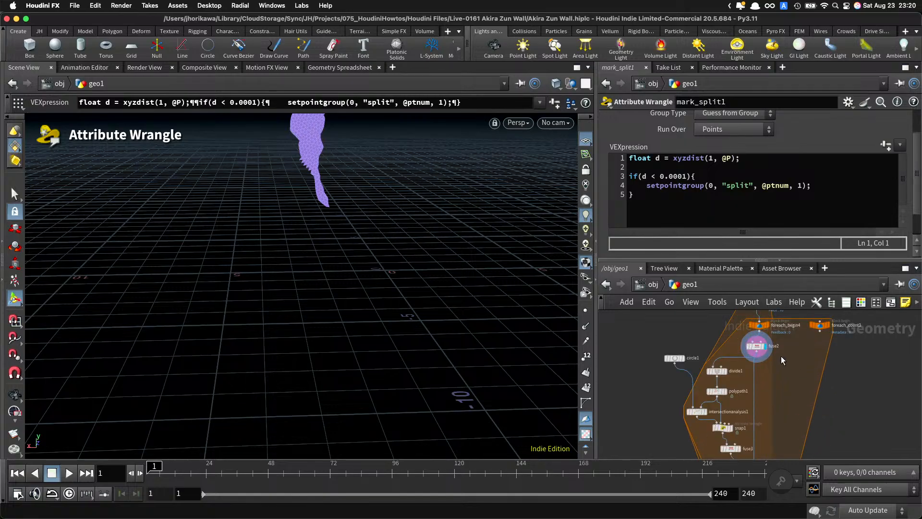
left_click(755, 355)
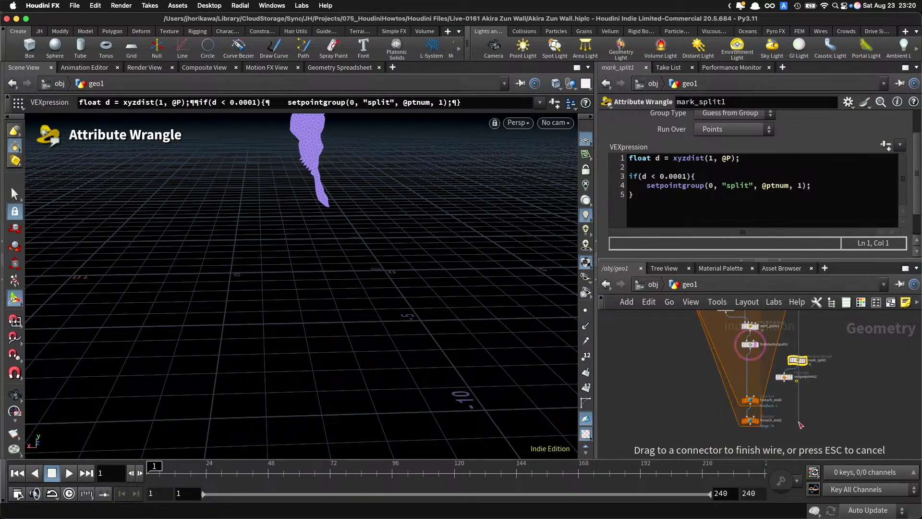
left_click(792, 348)
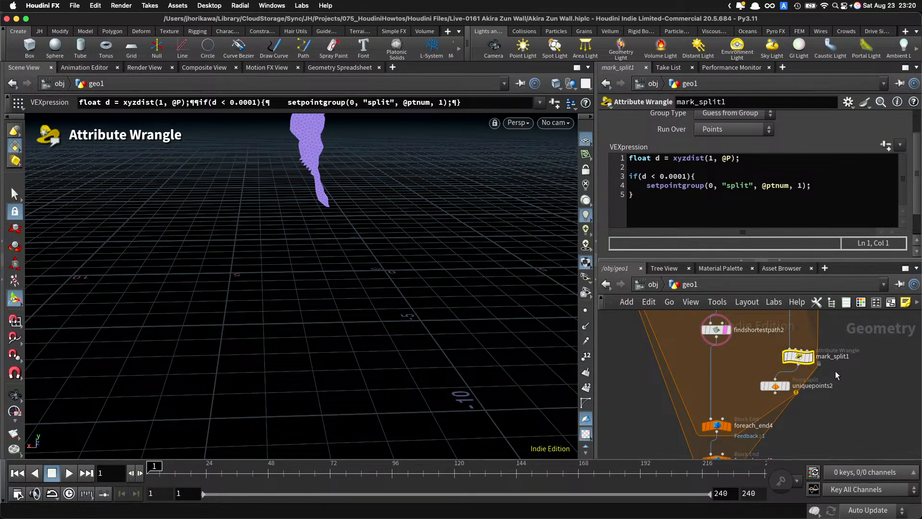
left_click_drag(801, 380, 790, 379)
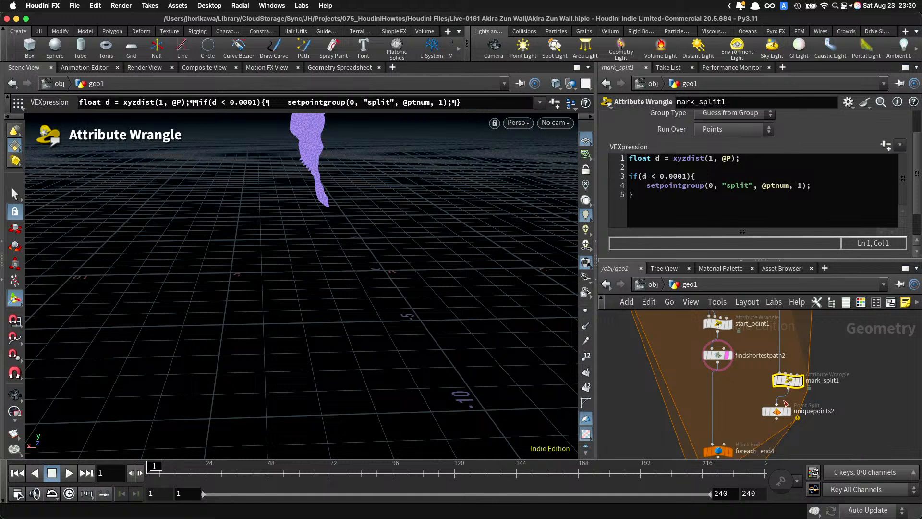
left_click_drag(778, 410, 763, 412)
scroll(793, 384, "up", 1)
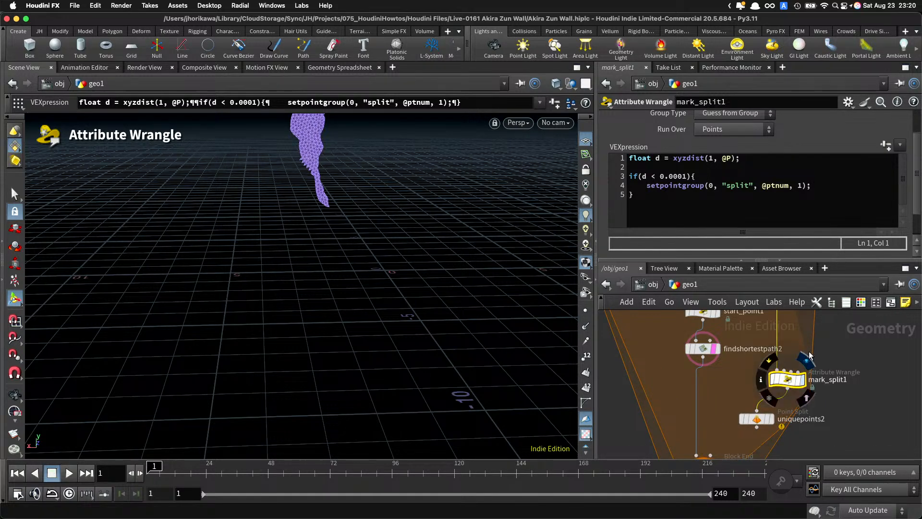
Step: Connect findshortestpath2 to mark_split1's second input, move mark_split1 closer, and display uniquepoints2
middle_click_drag(739, 365, 734, 405)
left_click(696, 399)
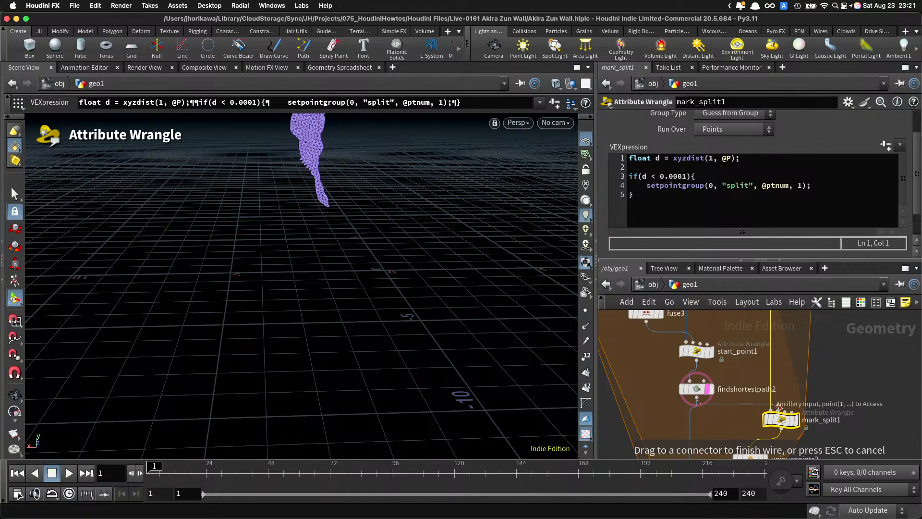
left_click(779, 407)
left_click_drag(787, 420, 756, 425)
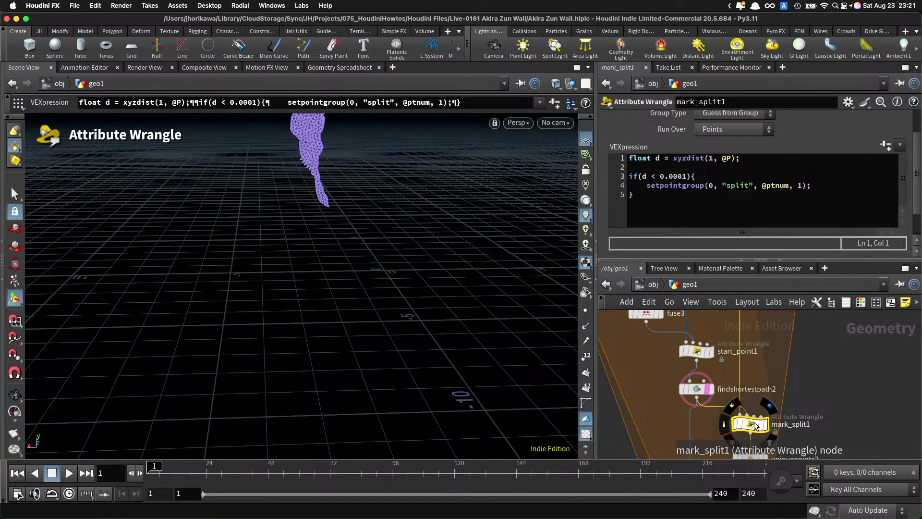
left_click(751, 426)
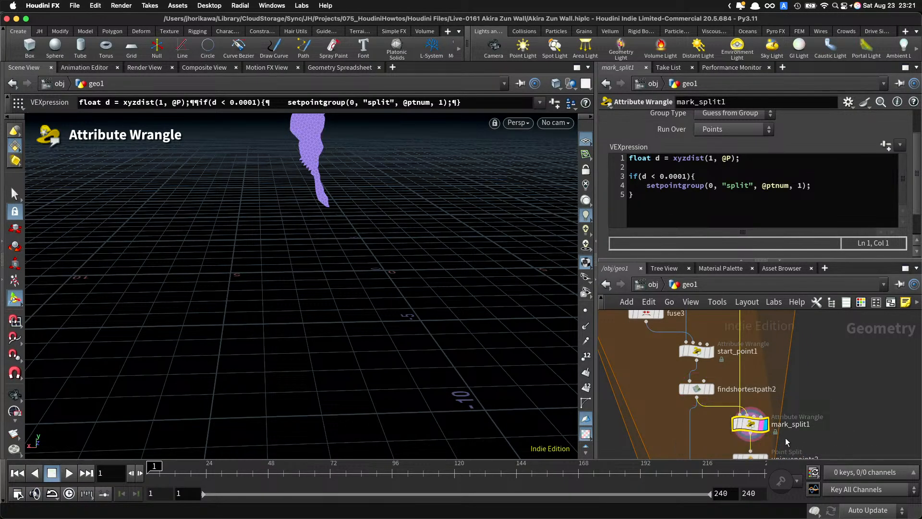
scroll(763, 420, "down", 3)
left_click(763, 403)
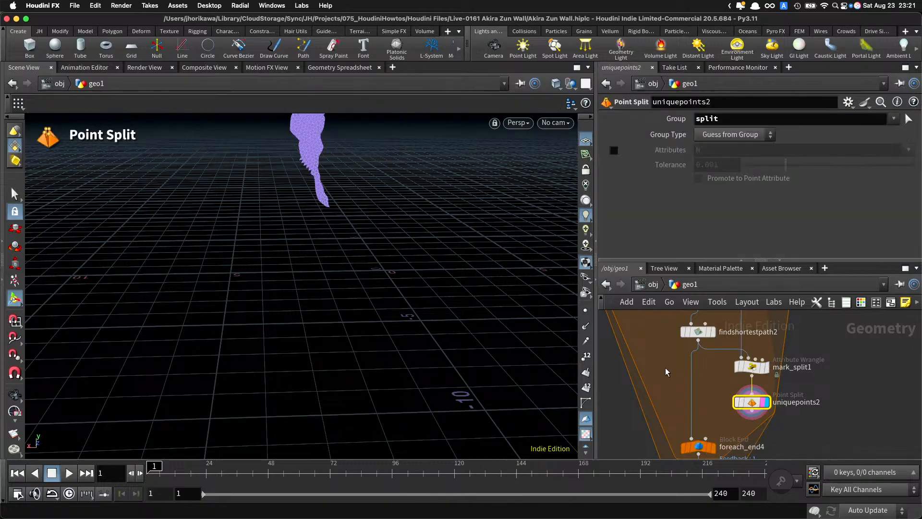
Step: Select connected regions and edge triangles of the wall piece in the viewport to check where the point split separates it
key("Escape")
left_click_drag(425, 243, 168, 238)
key("s")
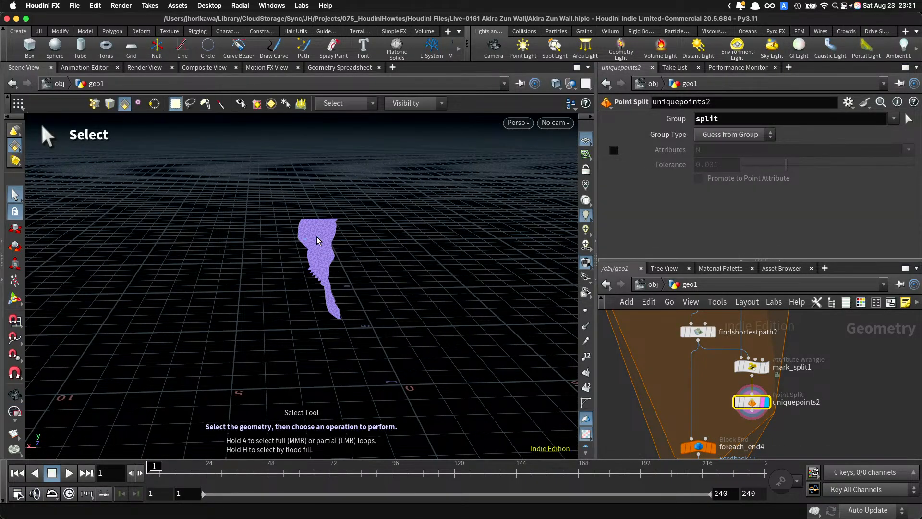
double_click(316, 240)
right_click_drag(324, 283, 399, 250)
left_click(343, 336)
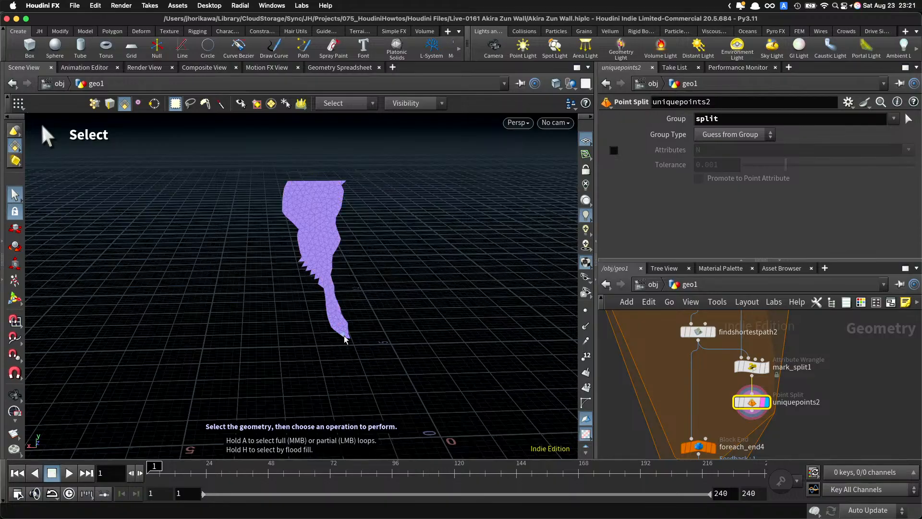
double_click(328, 213)
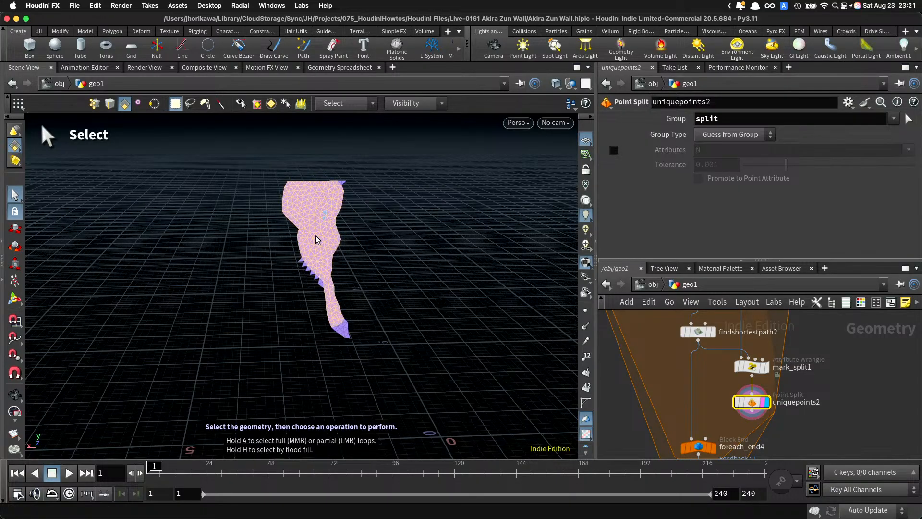
right_click_drag(319, 237, 305, 262)
left_click(296, 237)
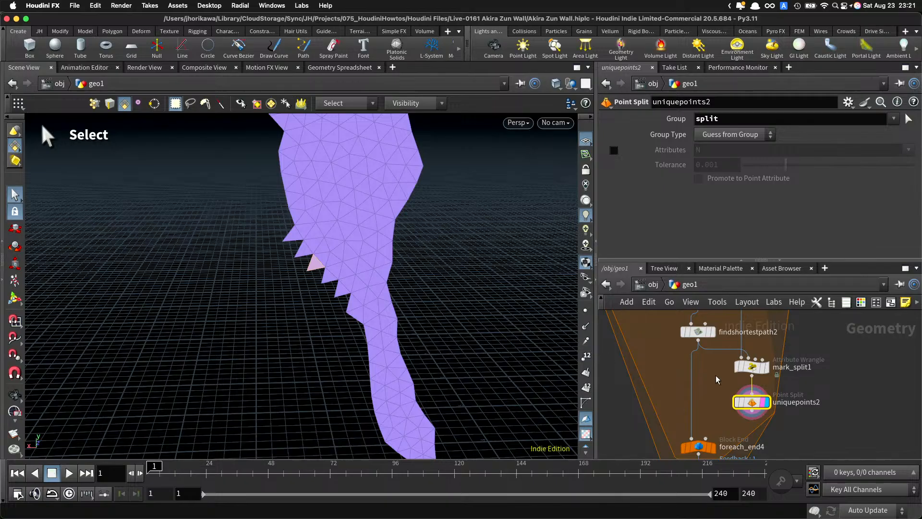
Step: Compare the wall piece at mark_split1 and uniquepoints2, examining how its surface and the jagged edge triangles are connected
left_click(762, 367)
left_click(753, 369)
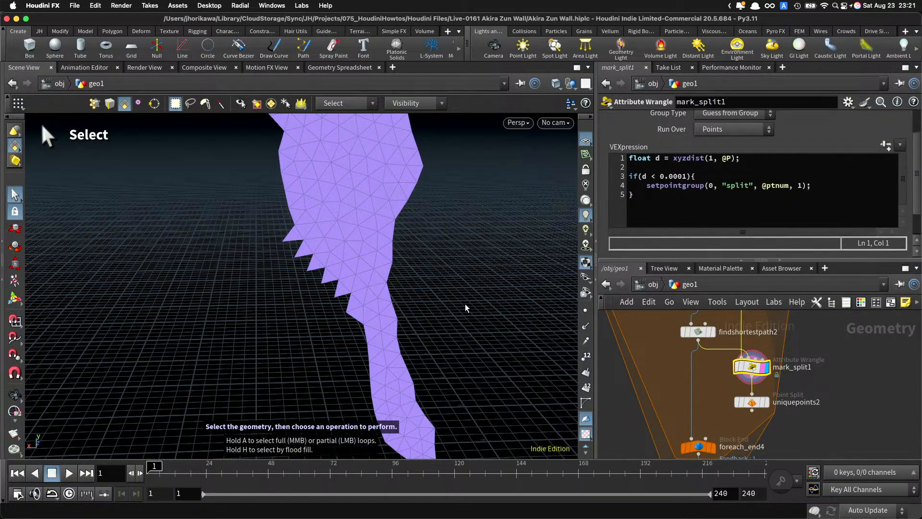
double_click(349, 215)
left_click_drag(330, 286, 330, 261, "alt")
right_click_drag(330, 262, 488, 336, "alt")
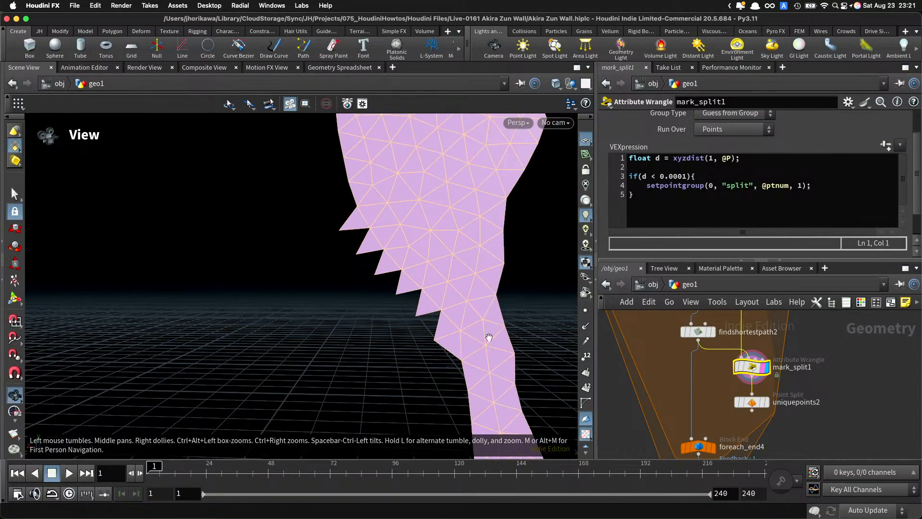
left_click(764, 403)
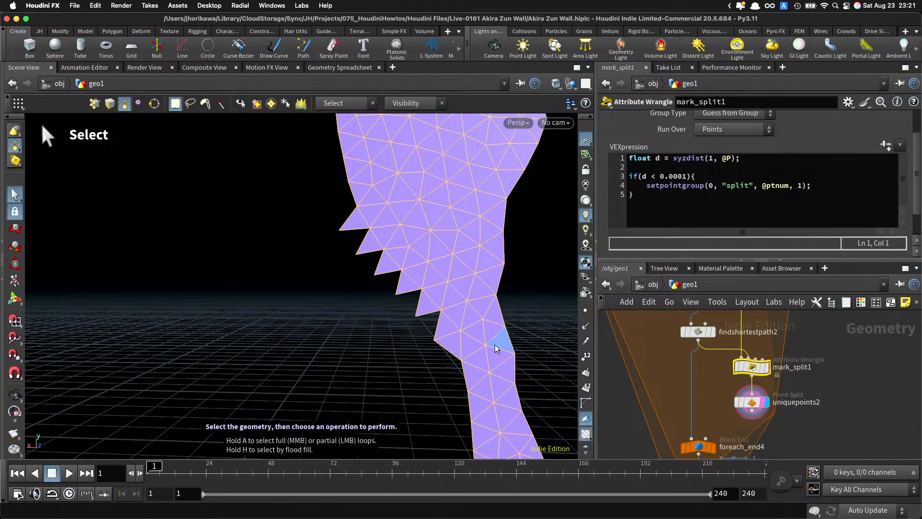
right_click_drag(422, 306, 573, 337, "alt")
left_click(767, 407)
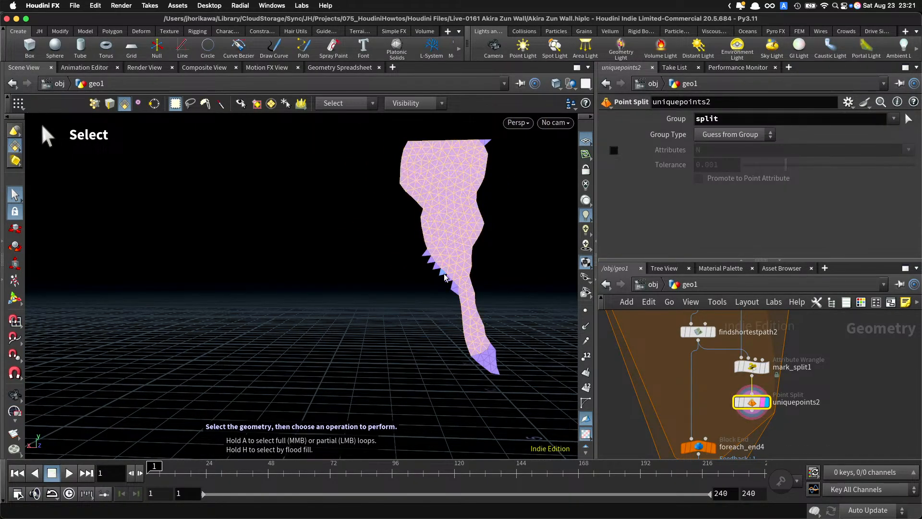
key("Escape")
scroll(435, 269, "up", 3)
left_click_drag(435, 267, 471, 263)
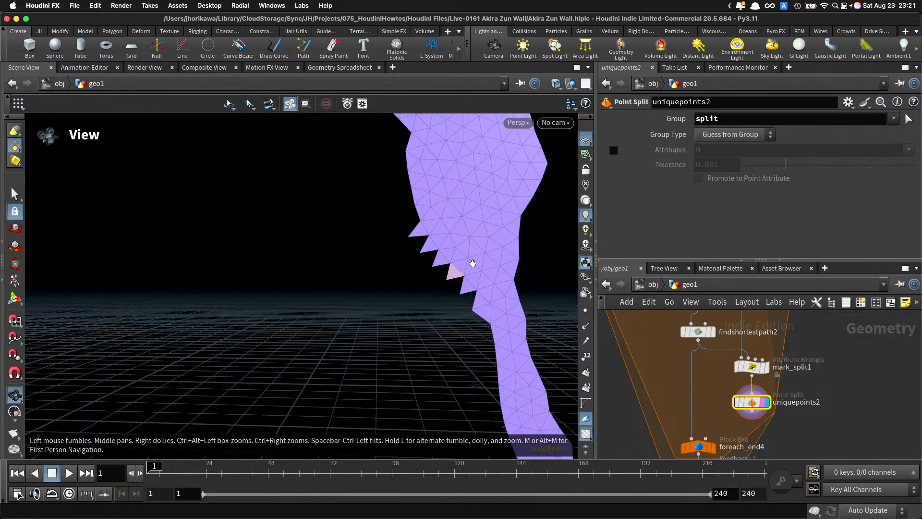
key("s")
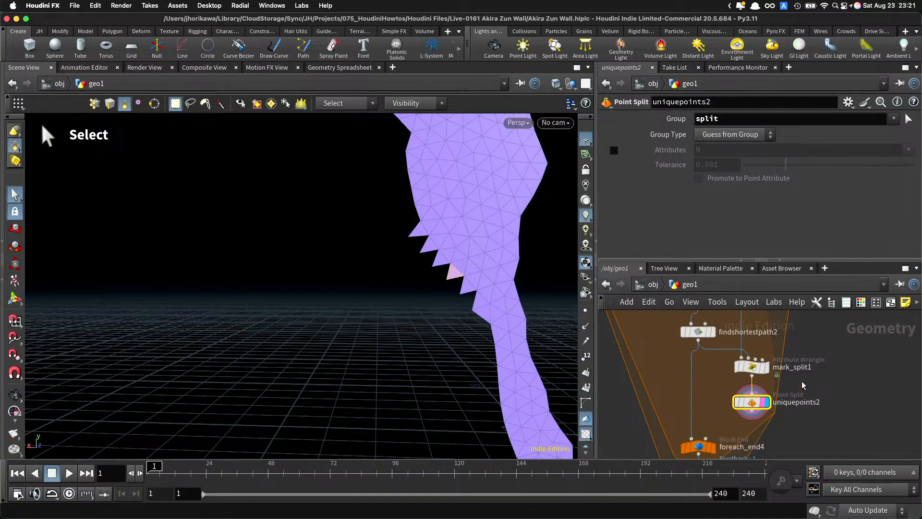
Step: Move mark_split1 and uniquepoints2 together away from findshortestpath2 to make room for another node
middle_click_drag(795, 385, 792, 400)
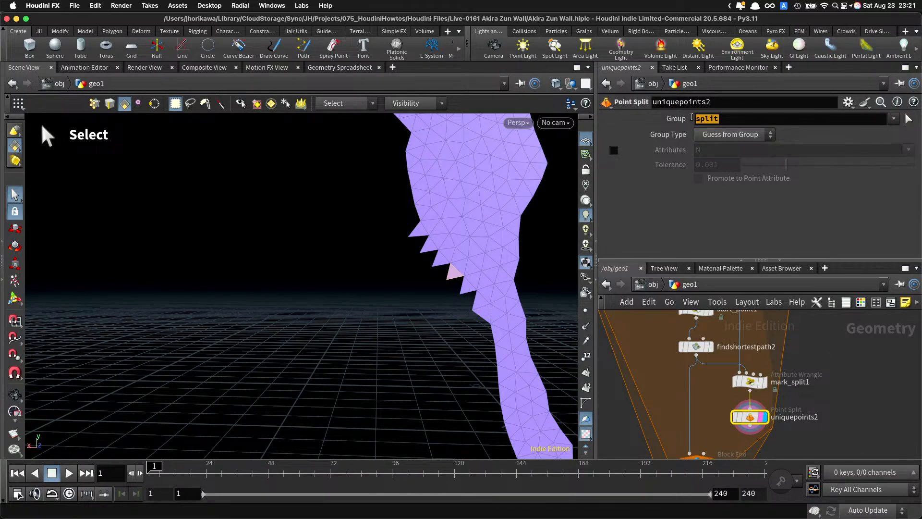
left_click_drag(806, 417, 763, 396)
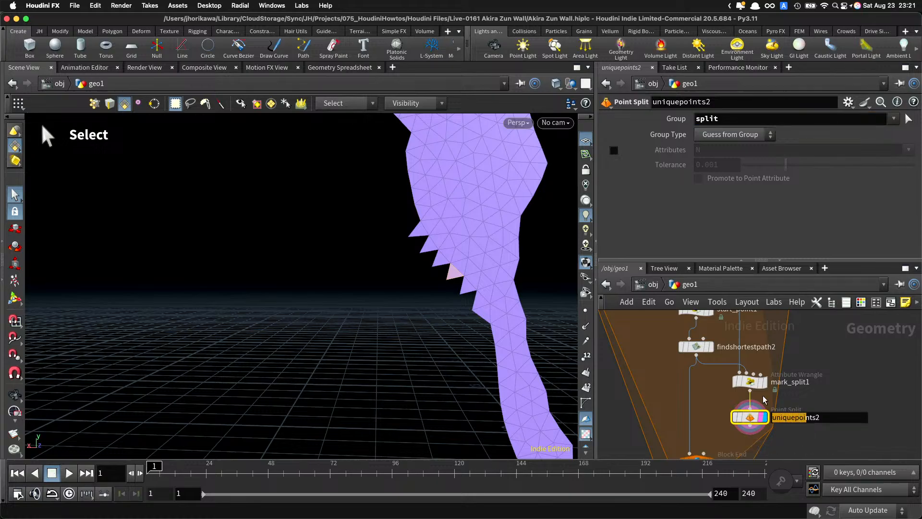
left_click_drag(816, 432, 794, 405)
scroll(731, 395, "down", 5)
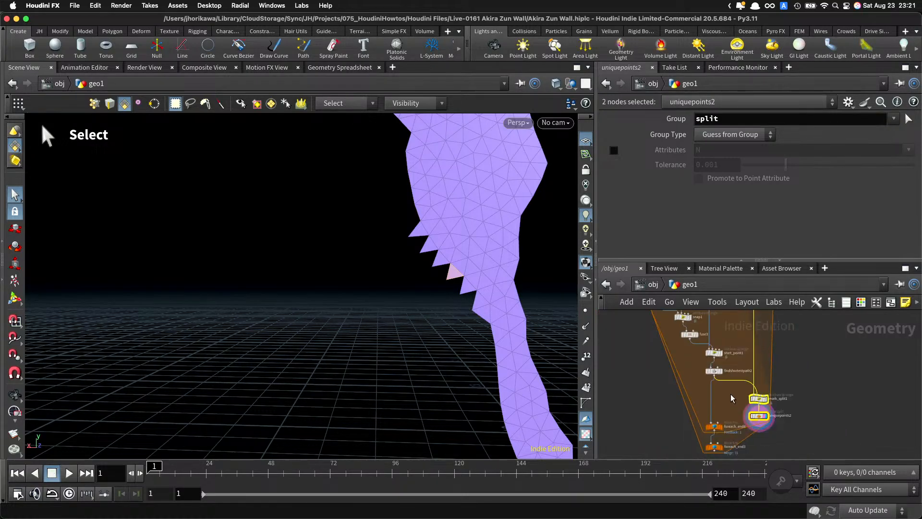
scroll(727, 389, "up", 5)
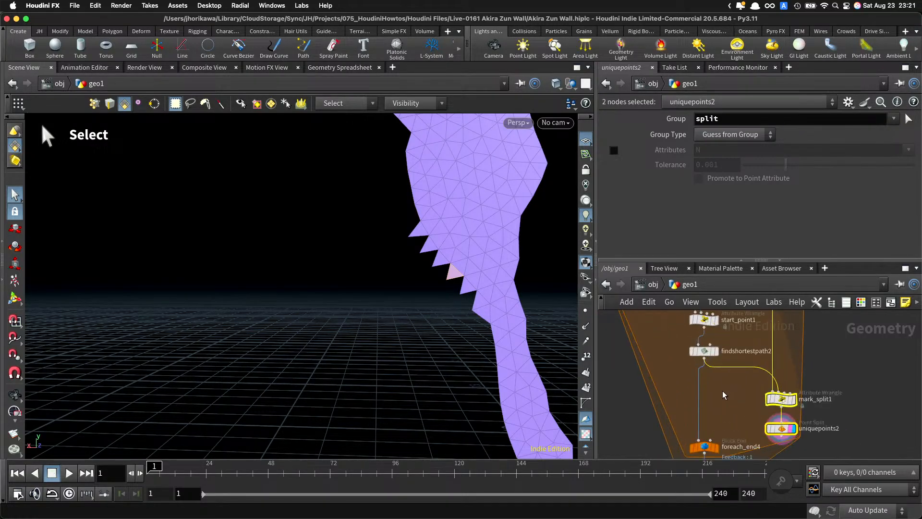
Step: Insert a Group Delete node into the connection from findshortestpath2 to mark_split1's second input
key("Tab")
type("group")
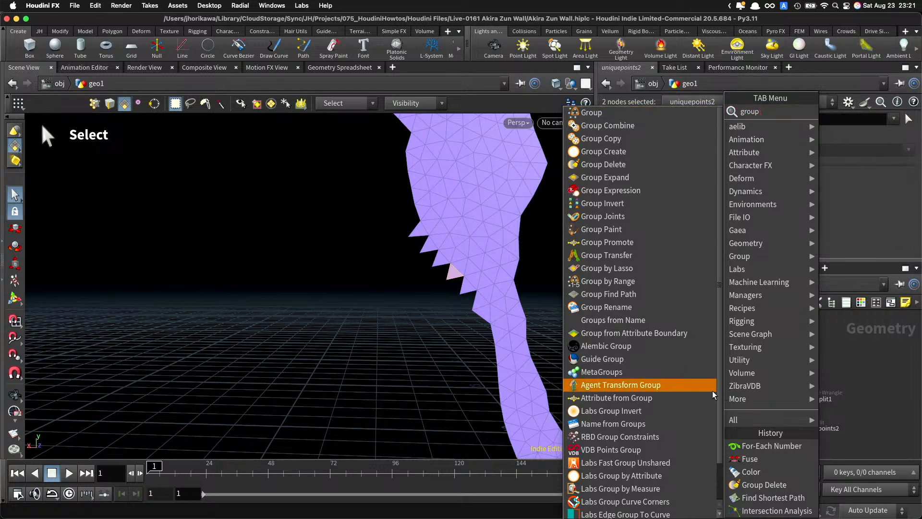
key("Escape")
key("Tab")
type("g")
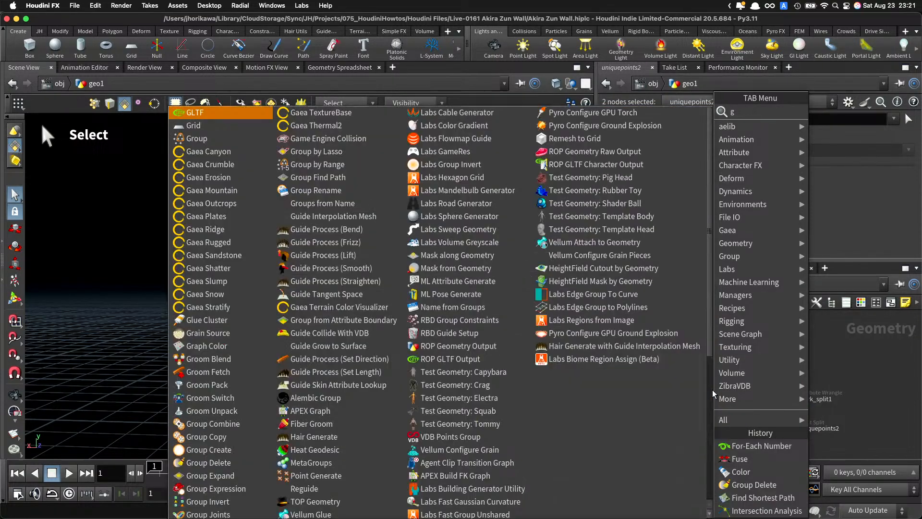
type("roup delet")
key("Return")
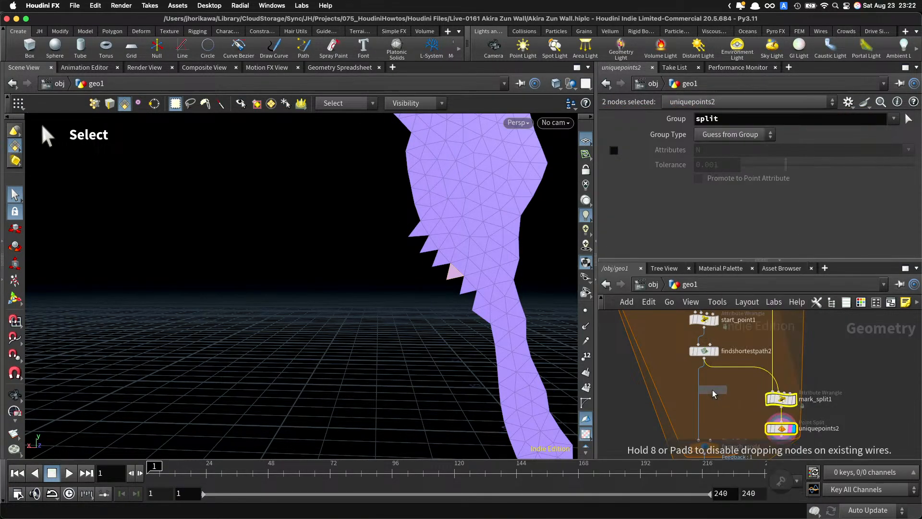
left_click(735, 375)
scroll(735, 376, "up", 3)
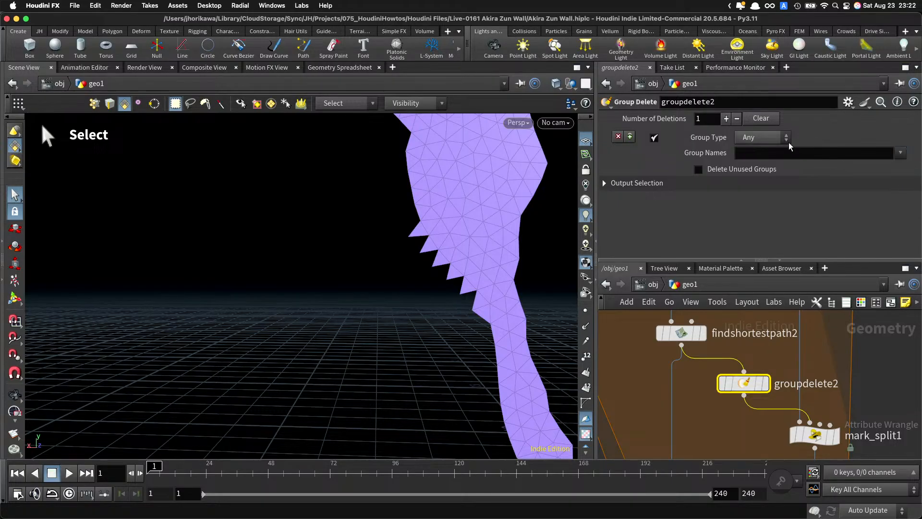
Step: Configure groupdelete2 to remove the point group split, with the group type set to Points
left_click(774, 138)
left_click(767, 166)
scroll(832, 370, "down", 3)
middle_click_drag(830, 423, 815, 385)
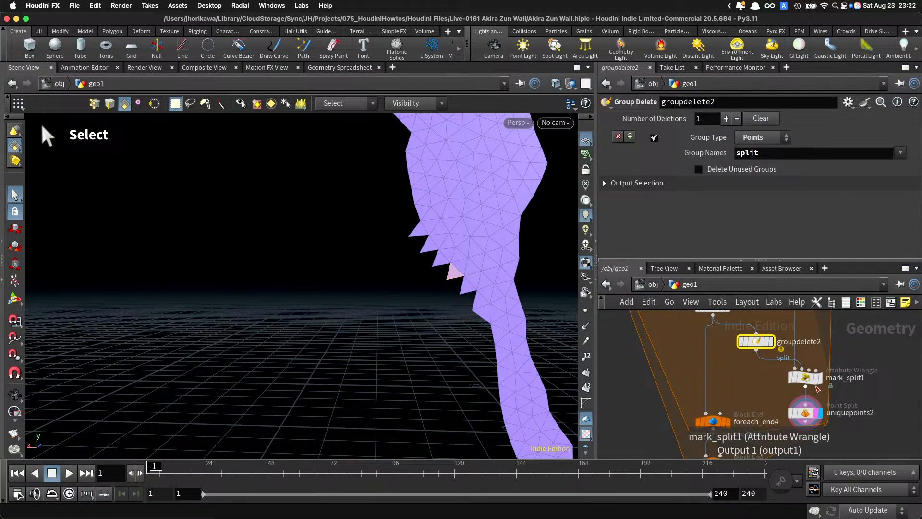
Step: Connect uniquepoints2's output to the first input of foreach_end4, and display the result of foreach_end3
left_click(810, 415)
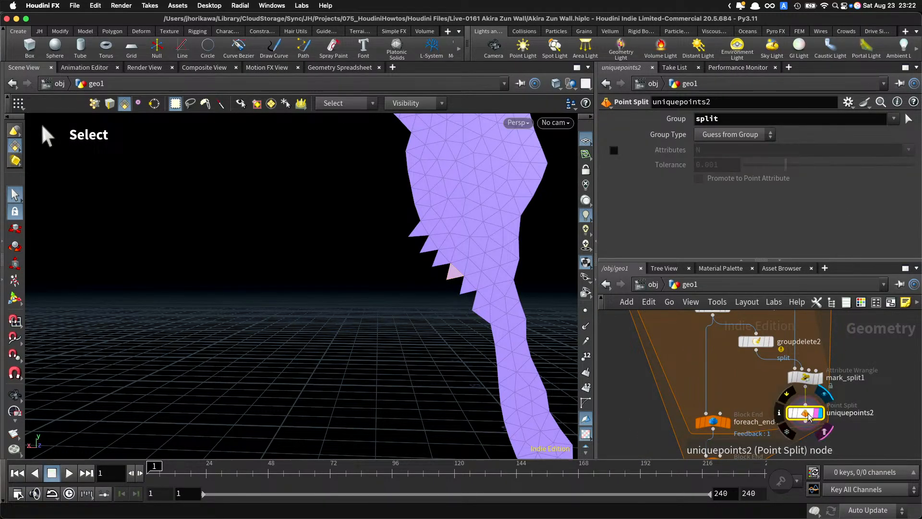
left_click_drag(805, 423, 737, 416)
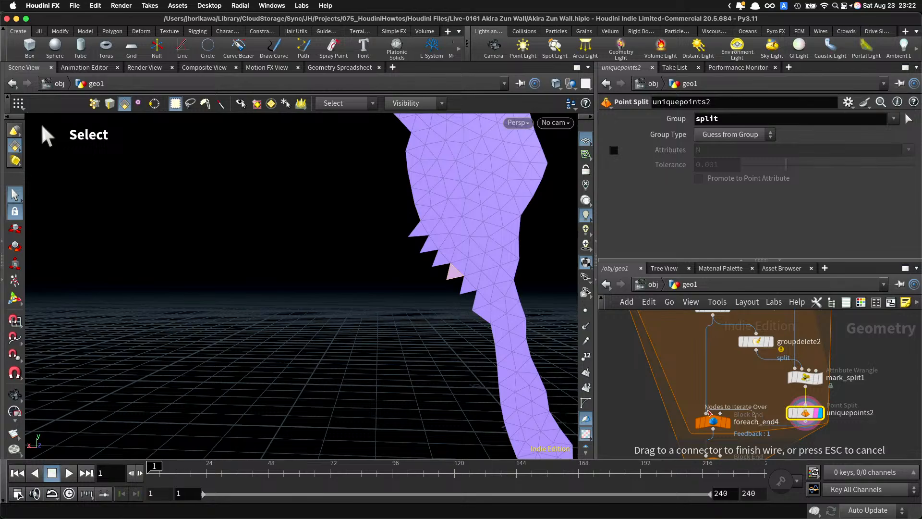
middle_click_drag(710, 412, 716, 338)
left_click(721, 395)
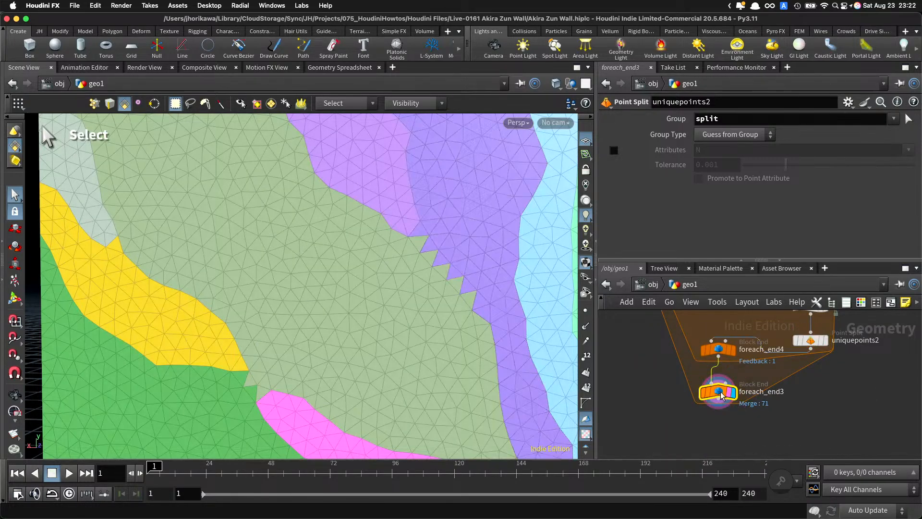
Step: Take groupdelete2 out of the findshortestpath2 connection and insert it into the wire feeding mark_split1's first input
middle_click_drag(771, 377, 763, 412)
left_click(816, 379)
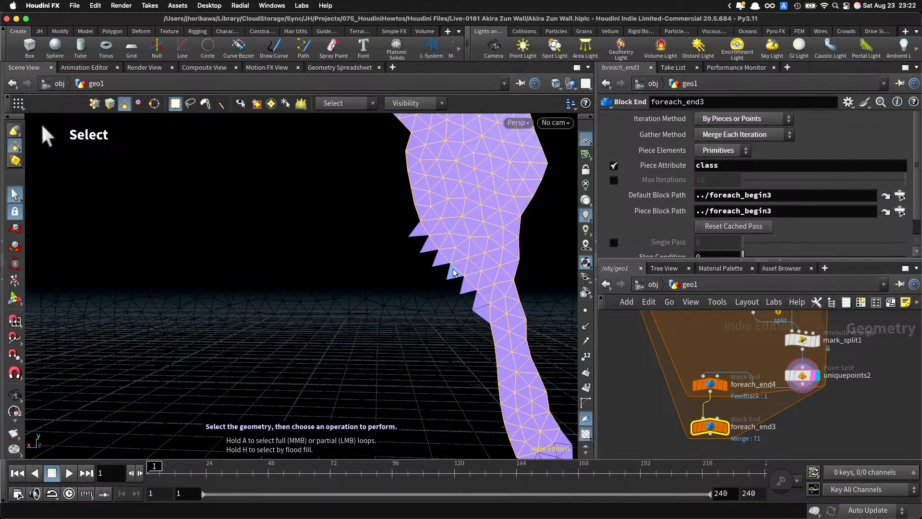
middle_click_drag(733, 338, 722, 414)
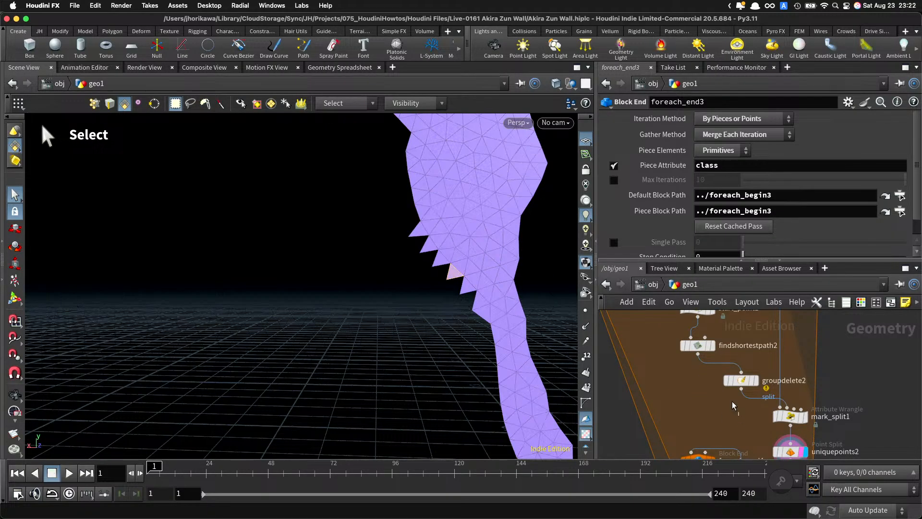
left_click(740, 381)
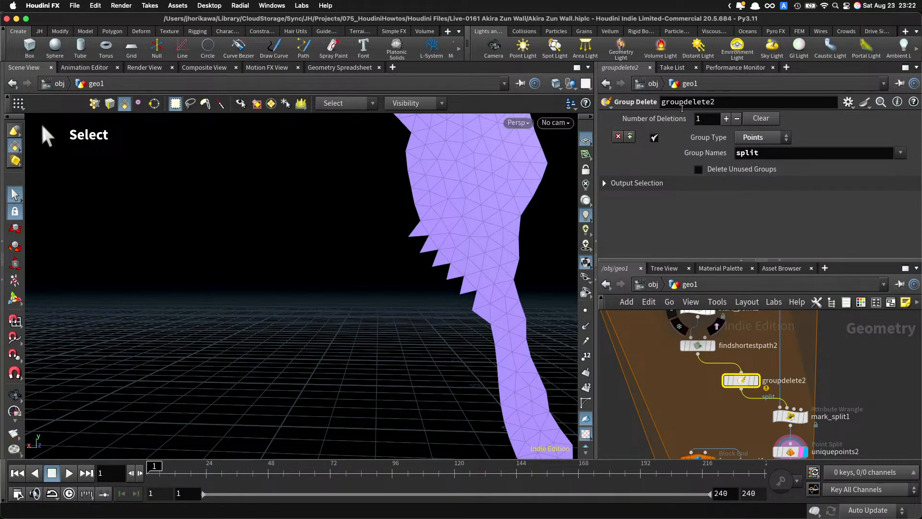
left_click_drag(745, 380, 712, 380)
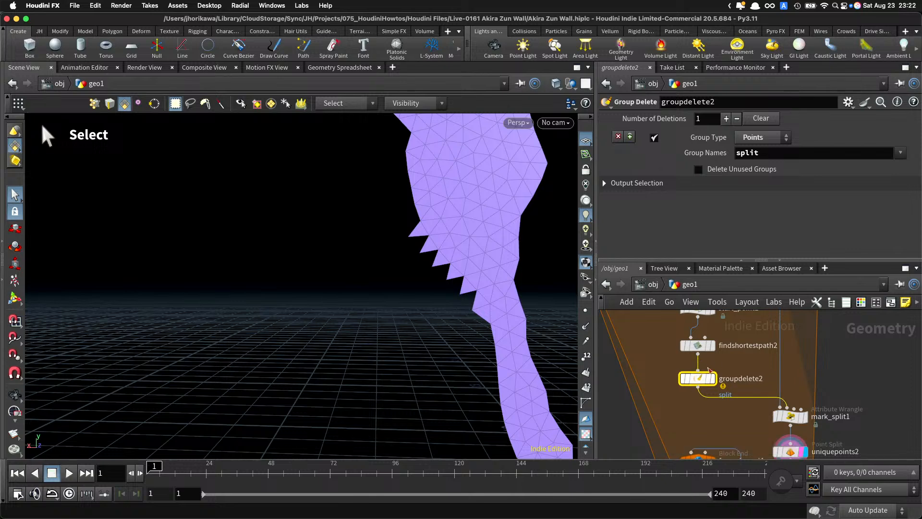
left_click(713, 379)
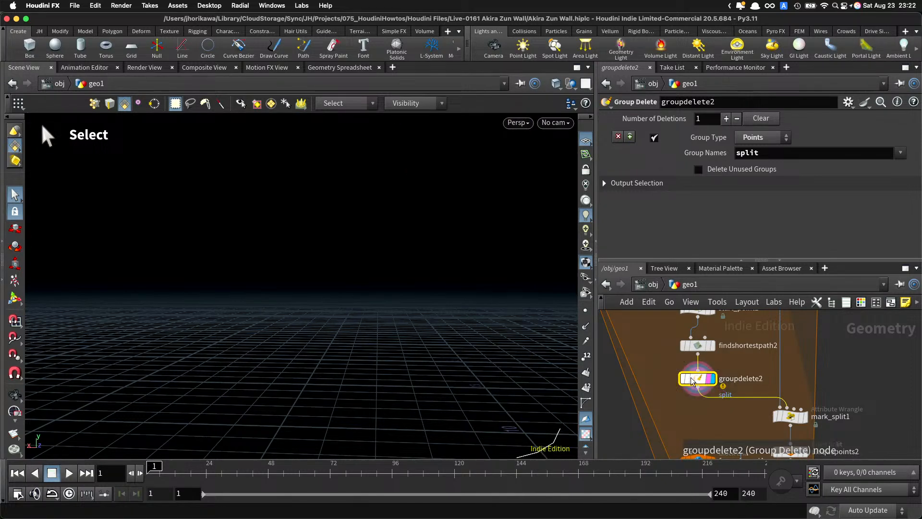
left_click_drag(692, 381, 790, 349)
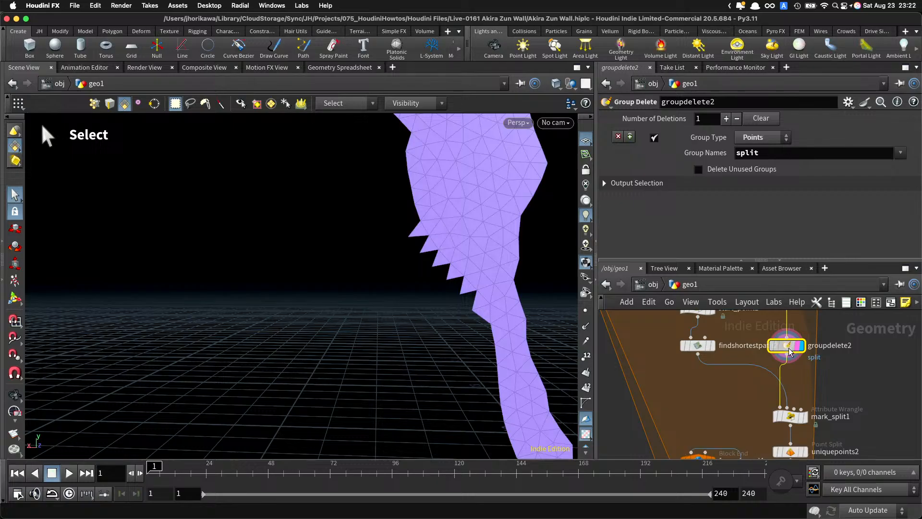
Step: Display uniquepoints2 and select the wall piece's connected regions, including its narrow tip, to check the point split
scroll(810, 394, "down", 3)
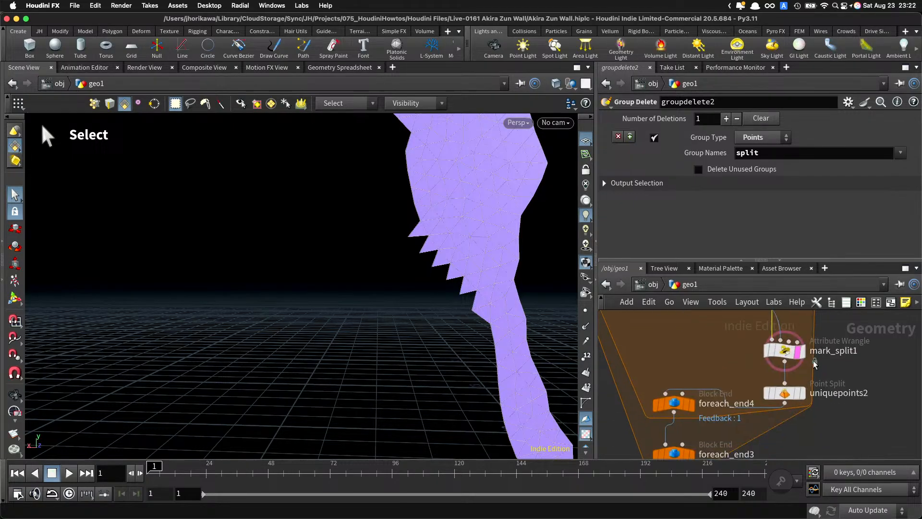
left_click(803, 395)
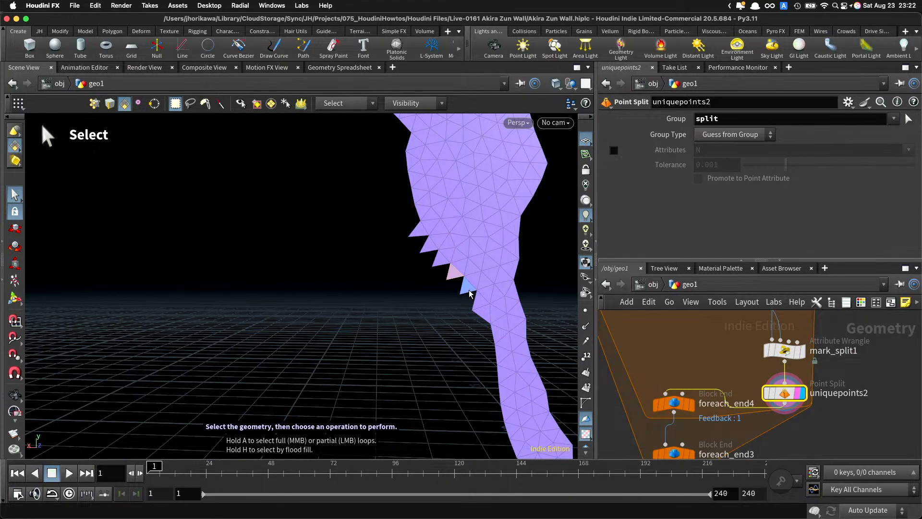
key("Escape")
left_click_drag(469, 288, 451, 246)
key("s")
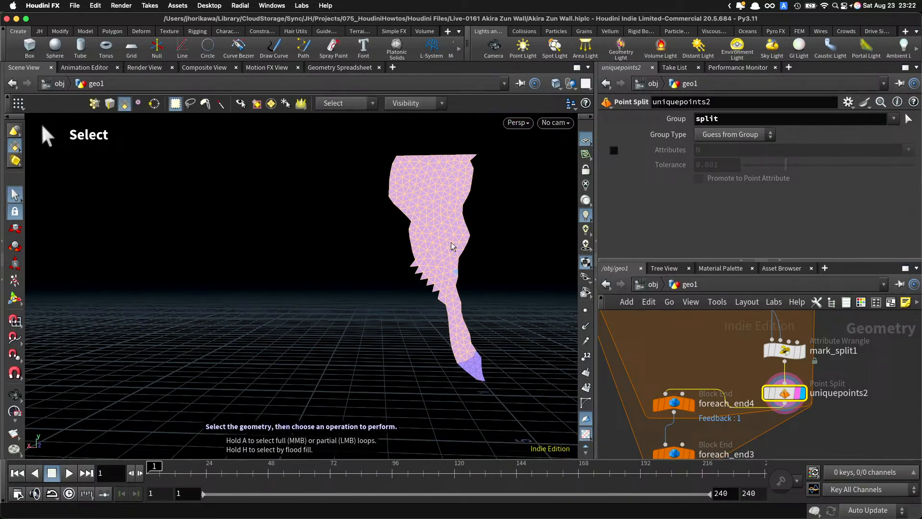
left_click(475, 369)
double_click(467, 347)
double_click(474, 371)
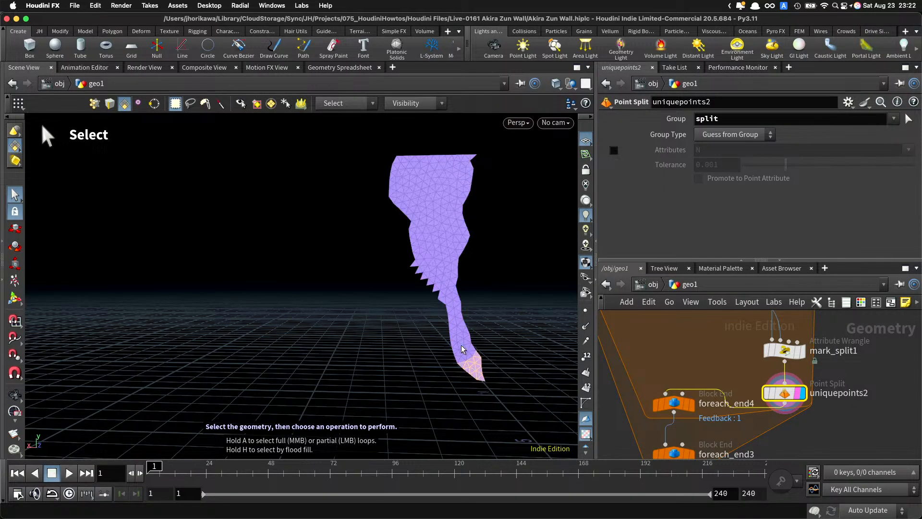
Step: Review the node chain of the nested loop from its beginning through mark_split1 to the foreach_end nodes
scroll(638, 397, "down", 5)
scroll(711, 346, "up", 5)
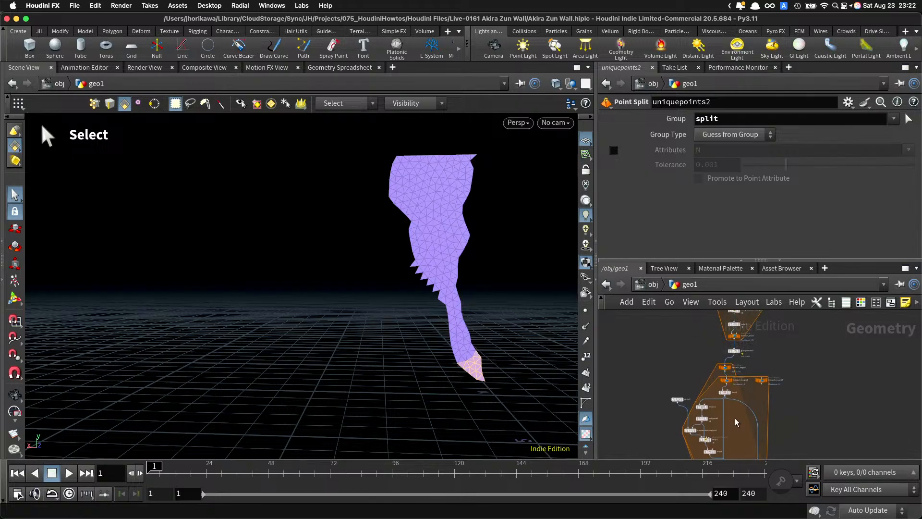
left_click_drag(725, 344, 695, 334)
scroll(718, 341, "down", 5)
scroll(717, 393, "up", 5)
scroll(718, 393, "up", 5)
scroll(724, 330, "down", 5)
scroll(726, 359, "up", 5)
scroll(713, 348, "down", 5)
scroll(709, 338, "up", 5)
scroll(735, 347, "down", 8)
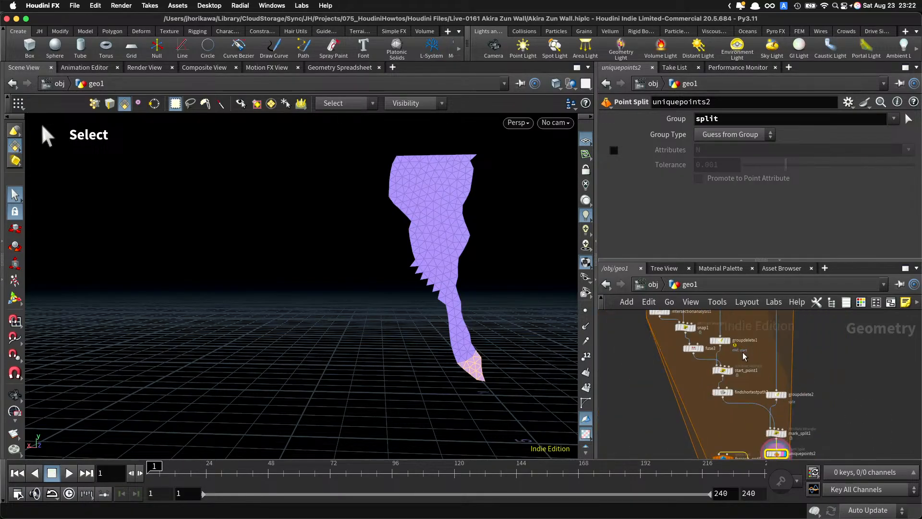
scroll(751, 421, "up", 5)
scroll(724, 426, "up", 5)
middle_click_drag(735, 442, 734, 416)
scroll(735, 416, "up", 2)
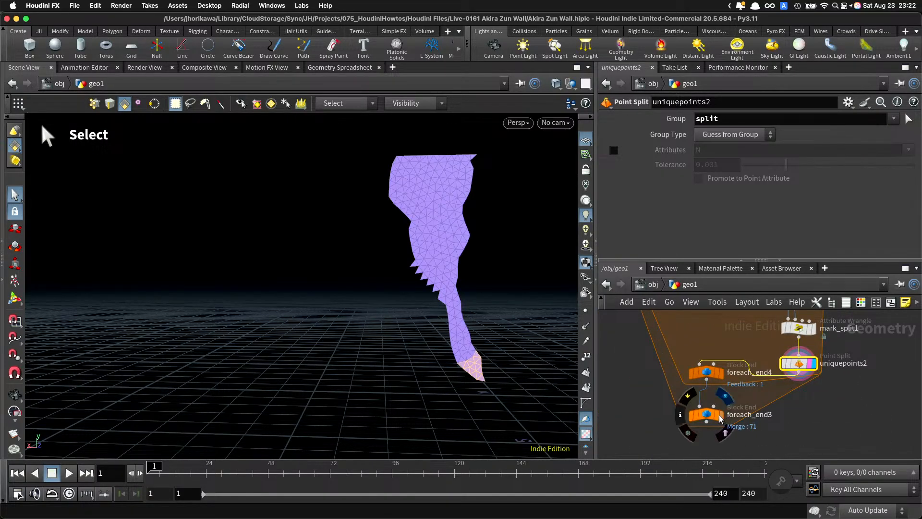
Step: Display foreach_end3 and inspect the merged, split pieces across the whole wall
left_click(721, 415)
left_click(705, 415)
right_click_drag(498, 305, 415, 319, "alt")
middle_click_drag(414, 319, 350, 233, "alt")
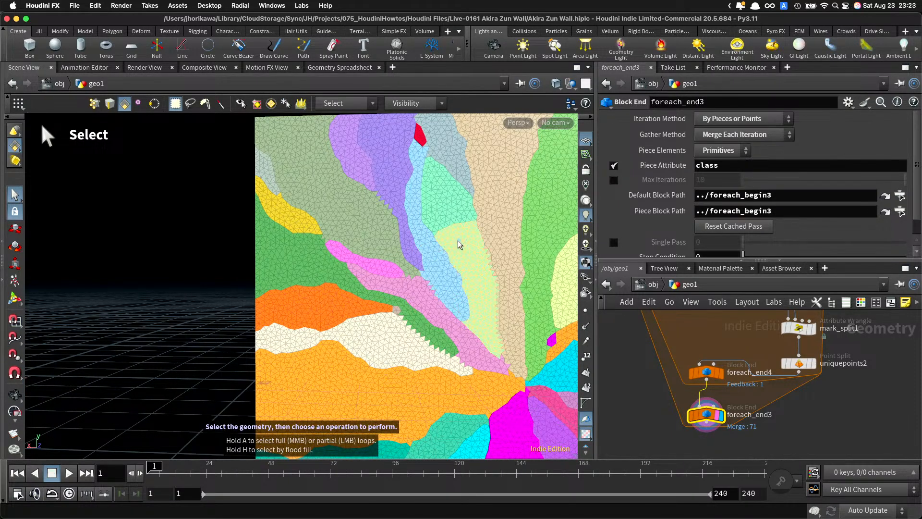
middle_click_drag(543, 292, 412, 249, "alt")
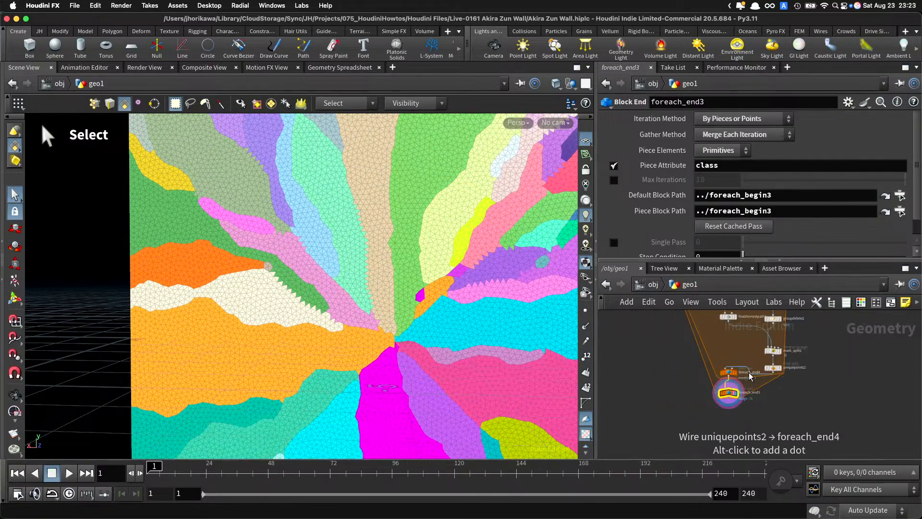
Step: Move foreach_end4 and foreach_end3 further down to free space below uniquepoints2
scroll(732, 377, "down", 5)
left_click(726, 363, "shift")
left_click_drag(724, 365, 724, 394)
left_click(768, 388)
scroll(769, 387, "up", 3)
Step: Add a Connectivity node after foreach_end3, display it, and set its connectivity type to Primitive
left_click(783, 340)
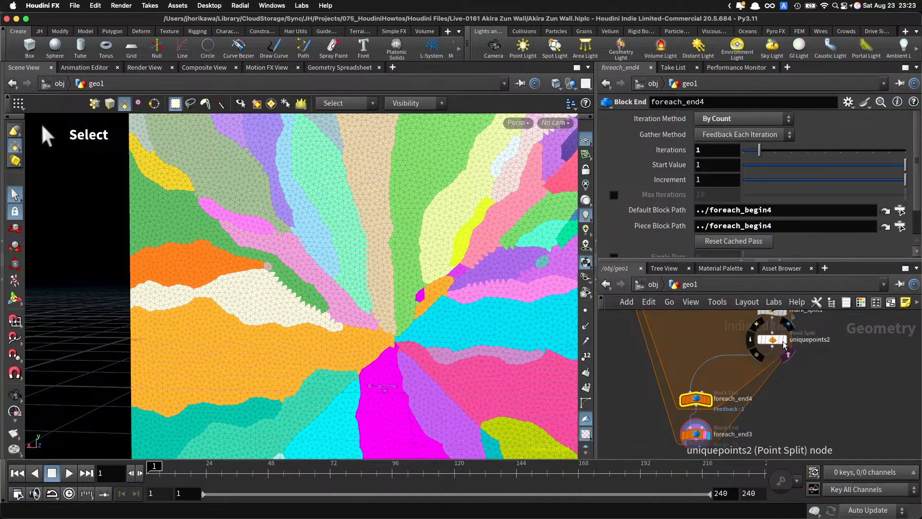
key("Tab")
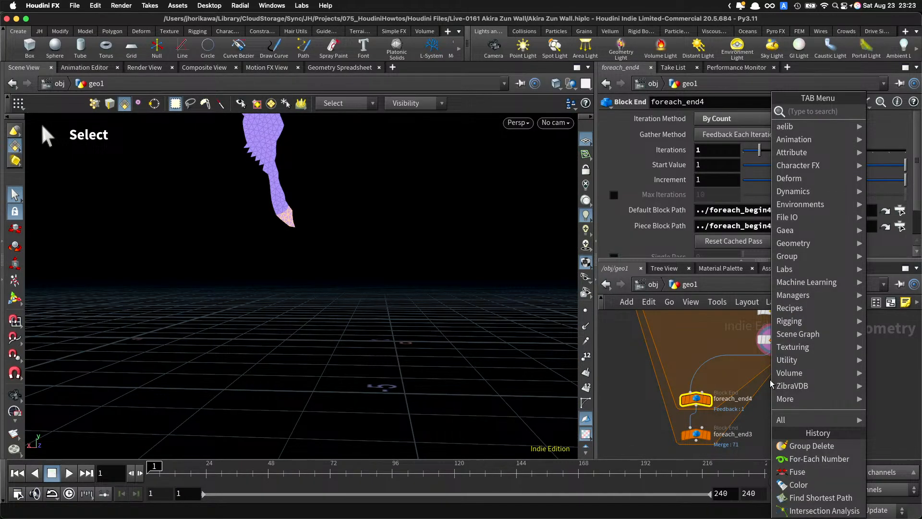
type("conn")
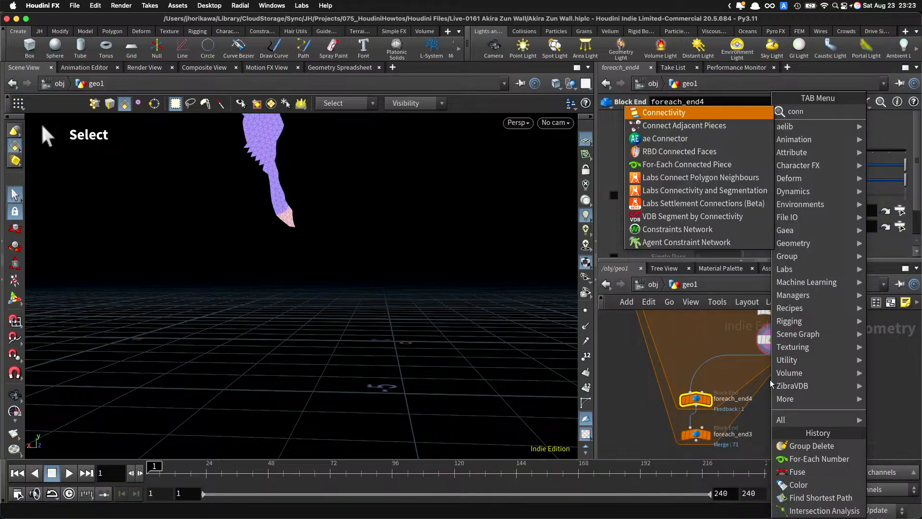
key("Return")
left_click(759, 380)
scroll(739, 355, "up", 3)
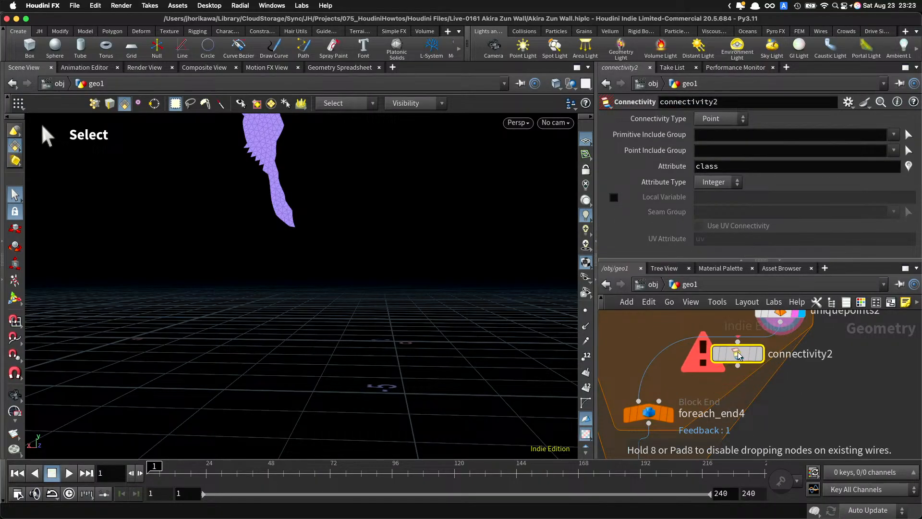
left_click_drag(738, 356, 696, 432)
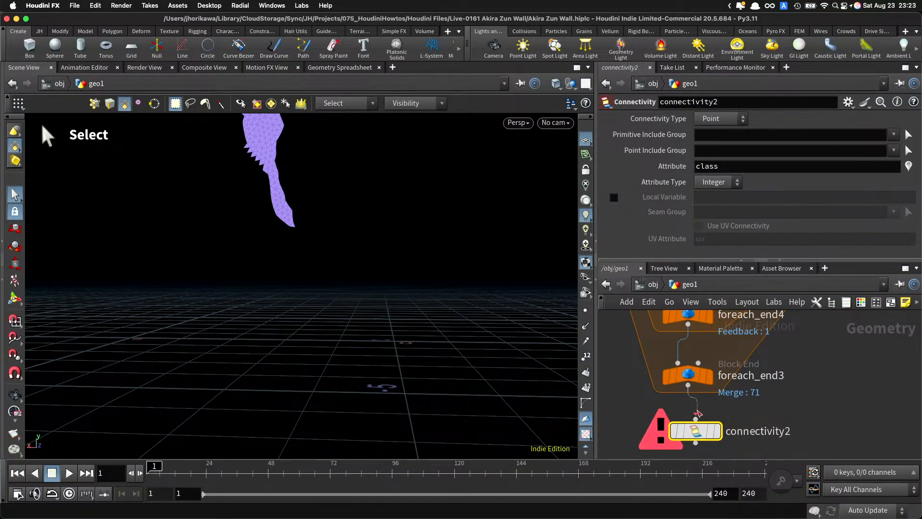
left_click(715, 430)
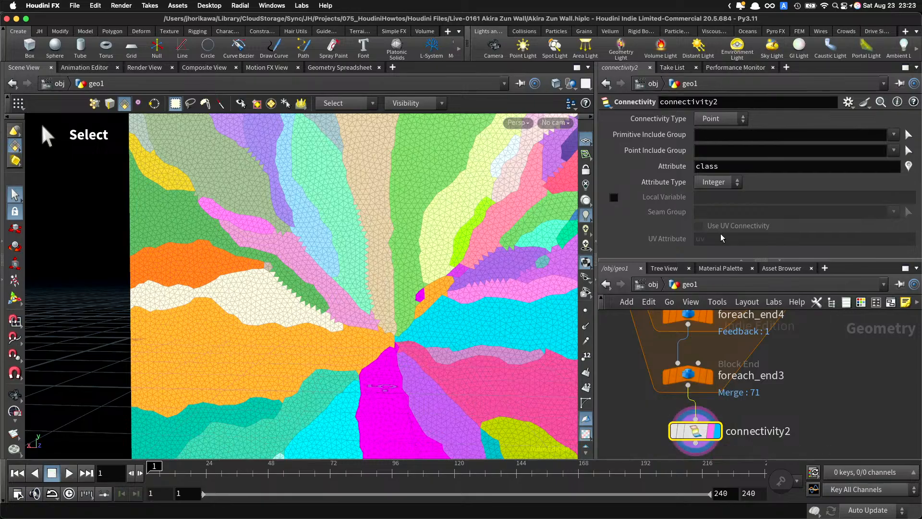
left_click(716, 120)
left_click(716, 145)
Step: Add a Color node after connectivity2 and display its result
scroll(750, 408, "down", 3)
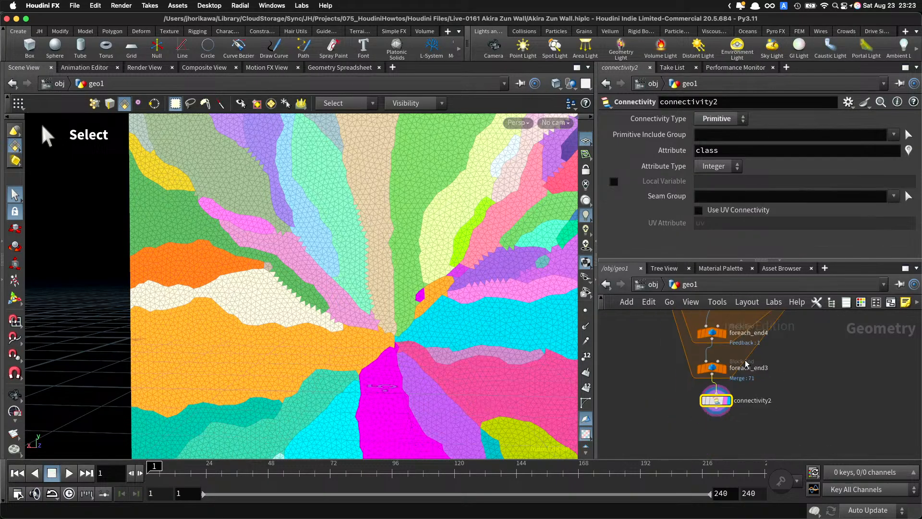
key("Tab")
left_click(773, 447)
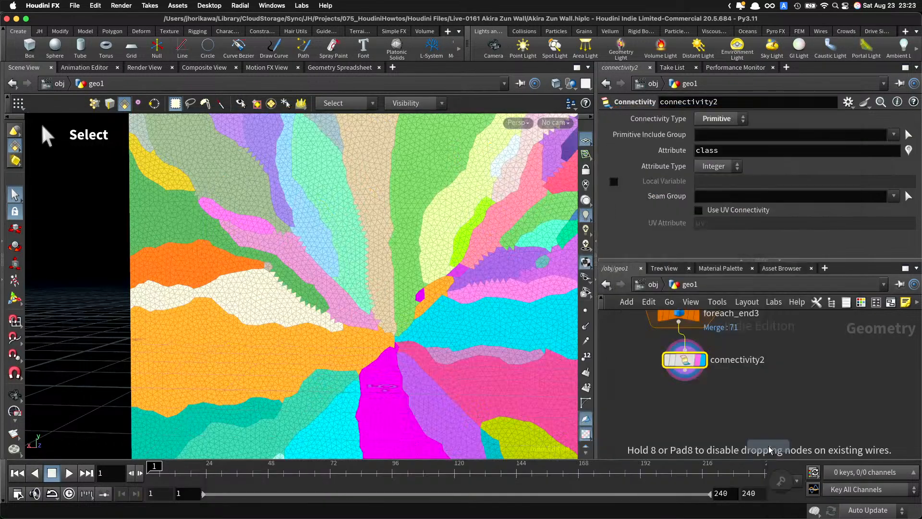
left_click(719, 432)
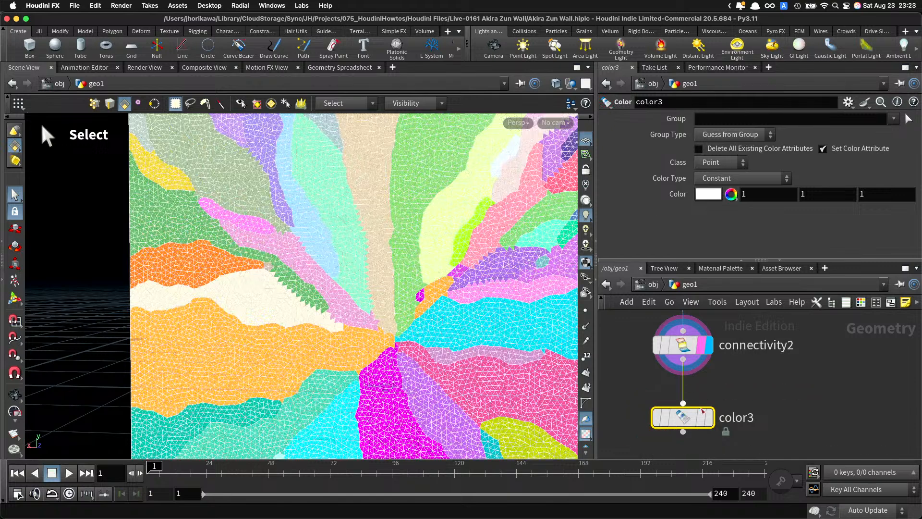
left_click(702, 419)
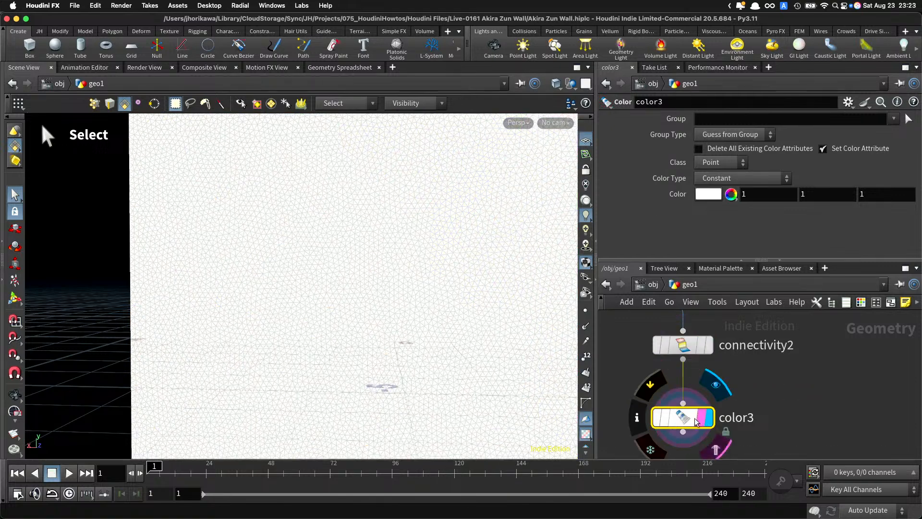
Step: Set the Color node to the Primitive class with Random from Attribute using class, and inspect the coloured pieces across the wall
left_click(713, 164)
left_click(714, 183)
left_click(719, 178)
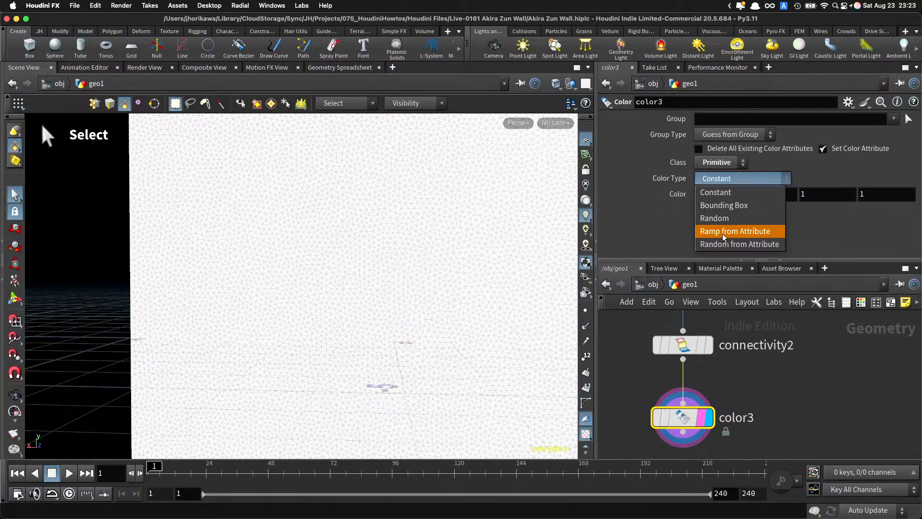
left_click(727, 242)
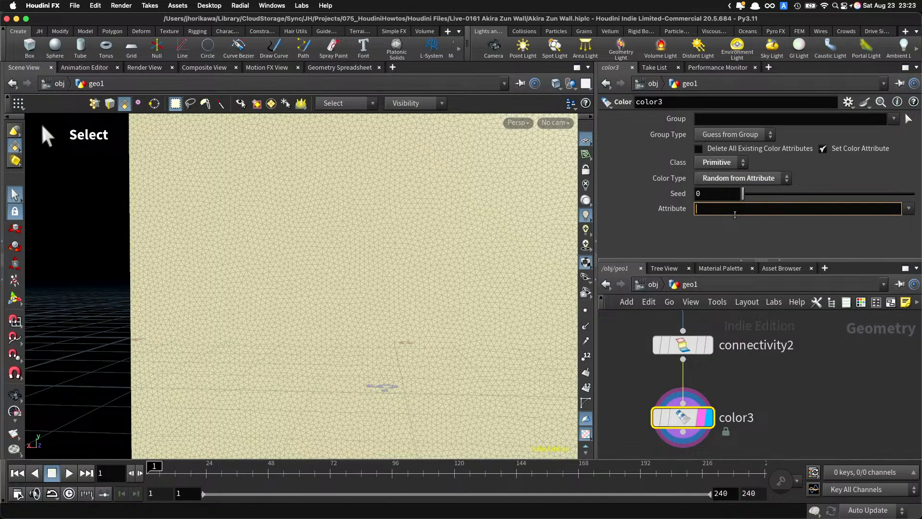
left_click(735, 214)
type("class")
key("Return")
right_click_drag(452, 245, 322, 229, "alt")
middle_click_drag(323, 228, 298, 200, "alt")
right_click_drag(299, 200, 239, 216, "alt")
middle_click_drag(299, 216, 314, 272, "alt")
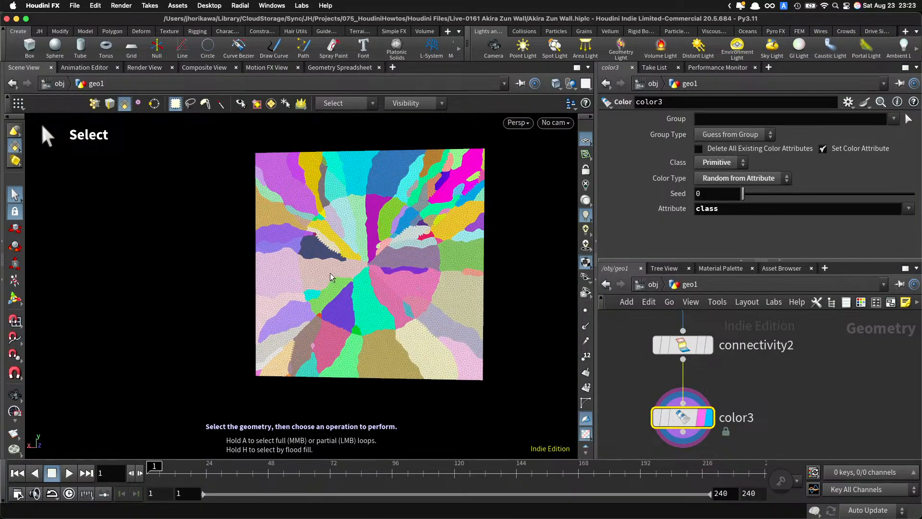
right_click_drag(429, 299, 381, 264, "alt")
Step: Set the iterations of foreach_end4 to 2
scroll(735, 392, "down", 5)
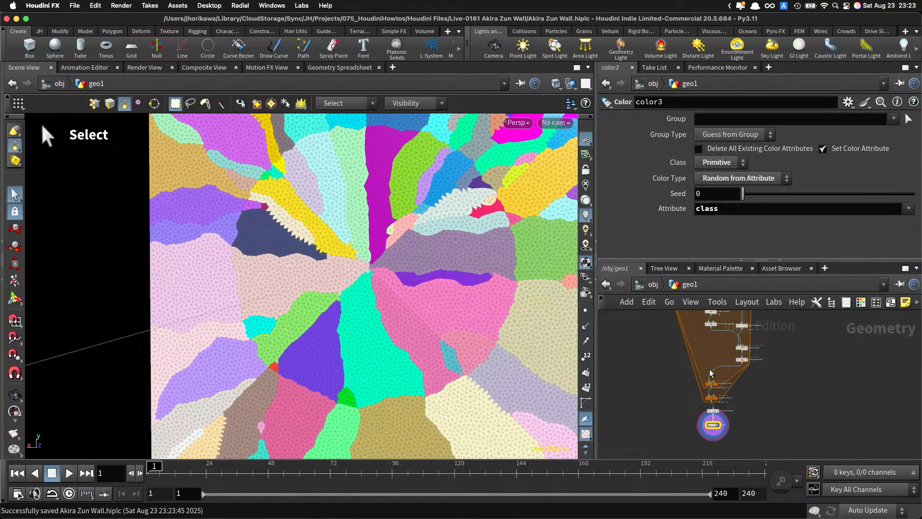
scroll(721, 379, "up", 5)
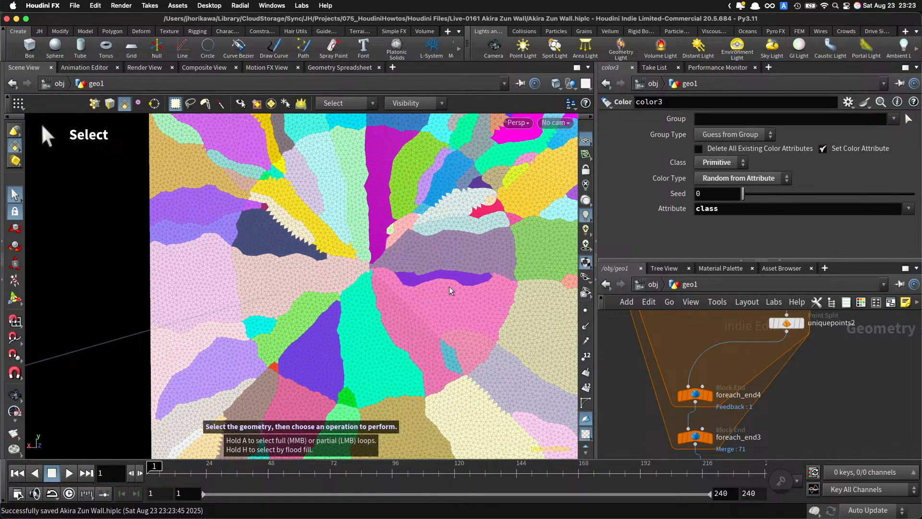
left_click_drag(661, 366, 667, 374)
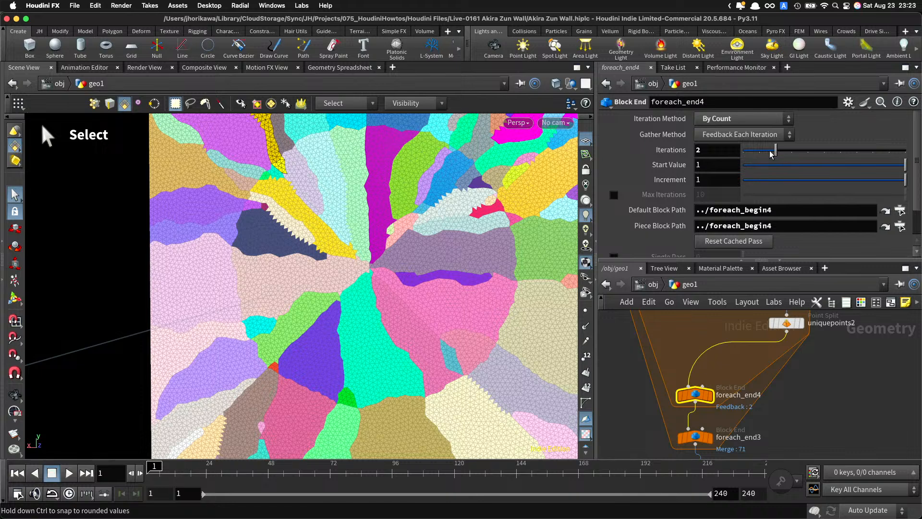
left_click_drag(789, 153, 769, 155)
Step: Insert a Point Wrangle between circle1 and intersectionanalysis1
scroll(738, 395, "down", 5)
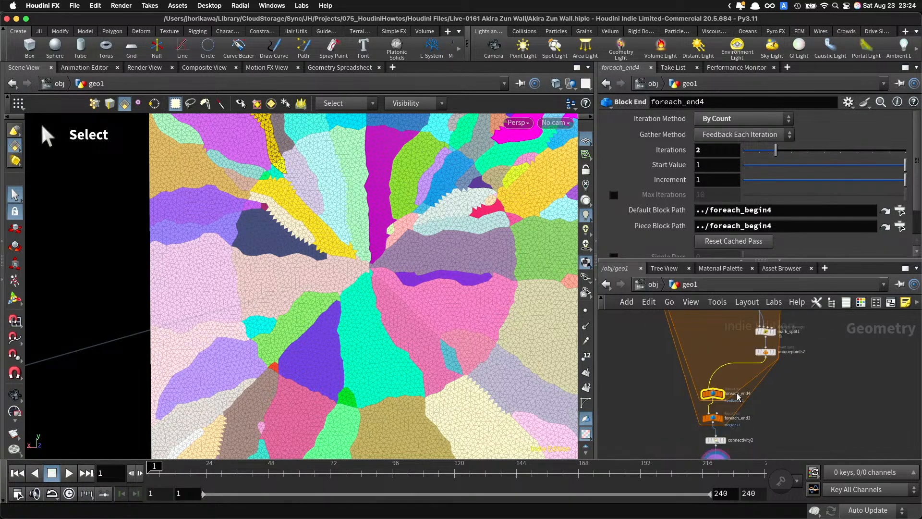
scroll(702, 377, "up", 6)
left_click_drag(681, 353, 673, 372)
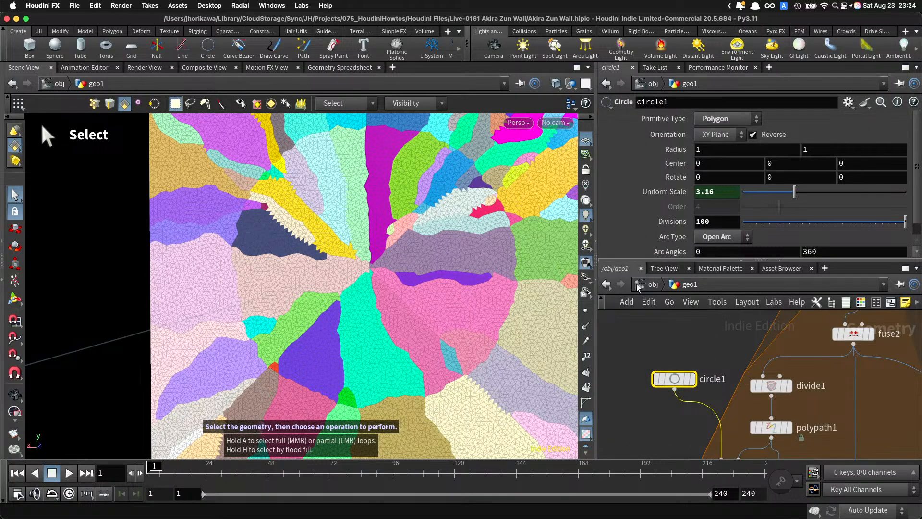
scroll(684, 385, "down", 2)
scroll(682, 383, "up", 2)
middle_click_drag(677, 417, 673, 379)
key("Tab")
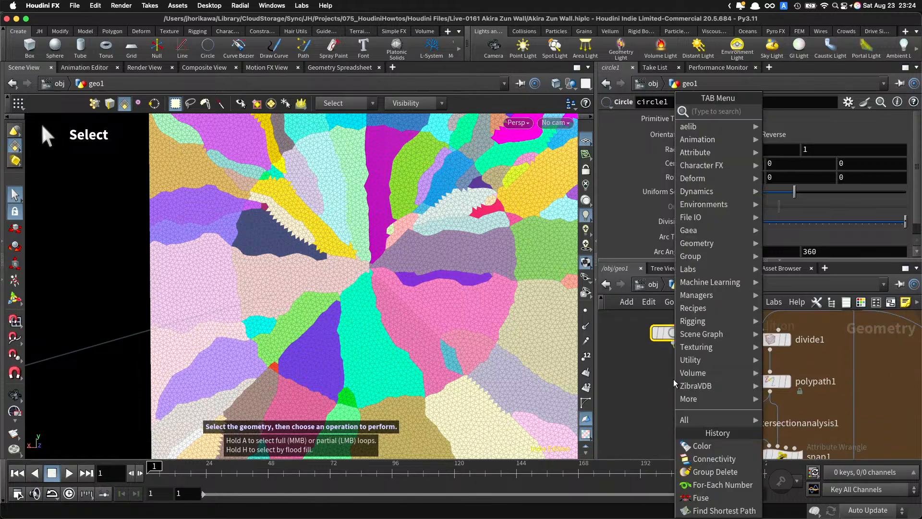
type("poit")
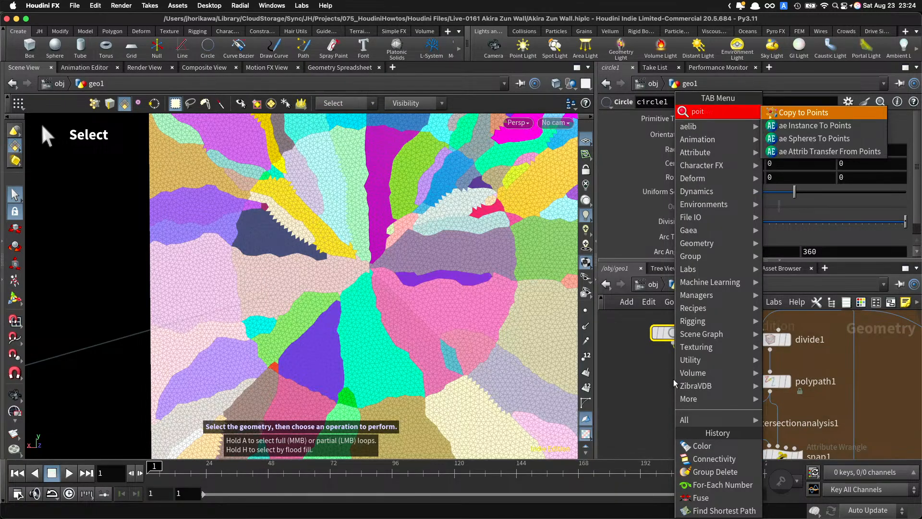
type("in")
key("BackSpace")
key("BackSpace")
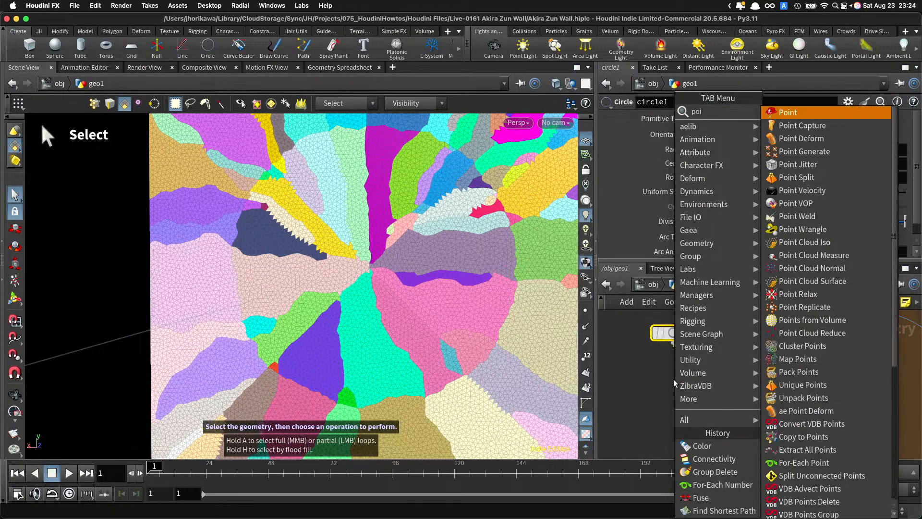
type("n t")
key("BackSpace")
key("BackSpace")
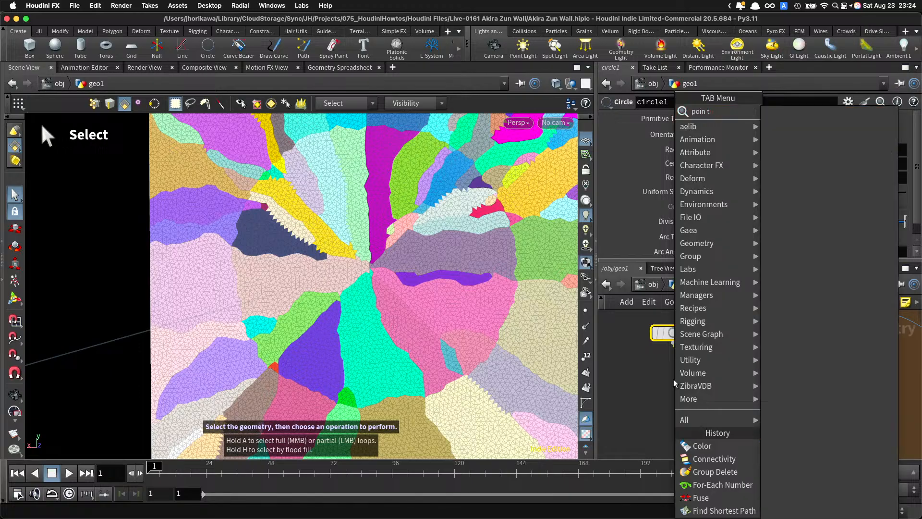
type("n")
key("BackSpace")
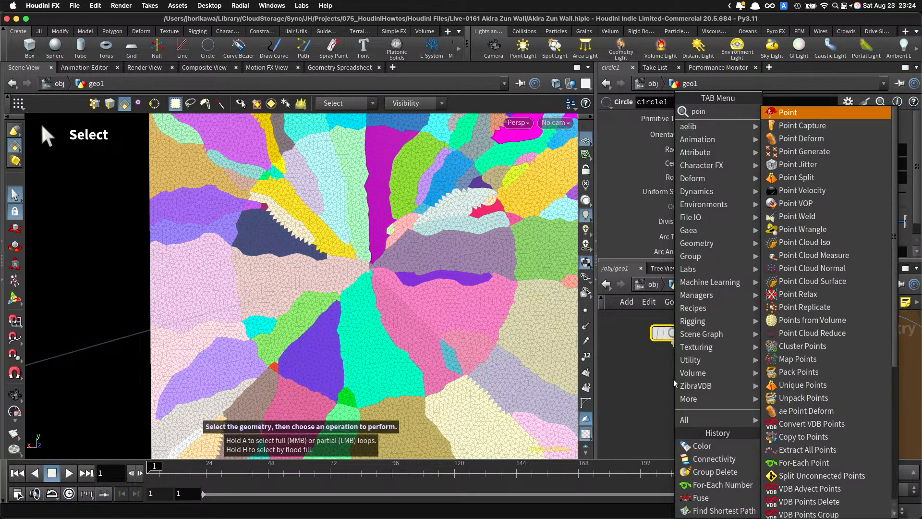
type("twr")
key("Return")
left_click(700, 374)
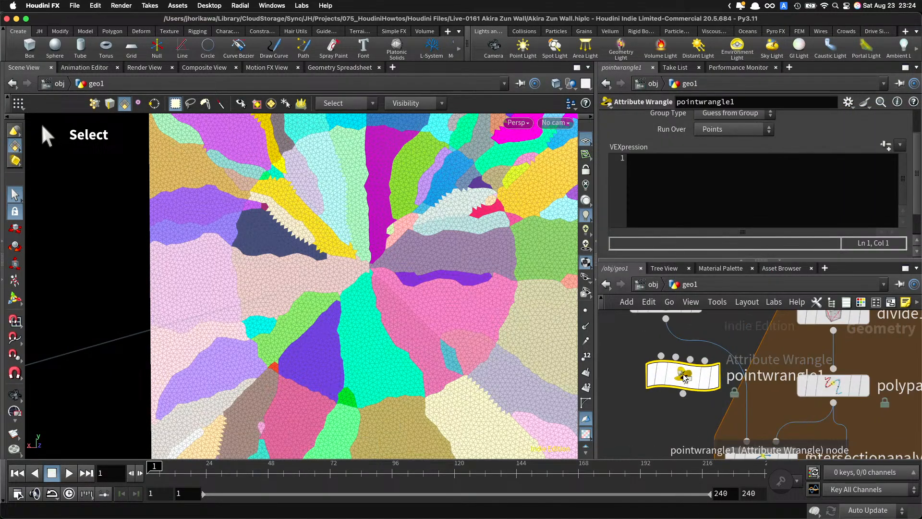
left_click(703, 362)
left_click_drag(695, 373, 676, 381)
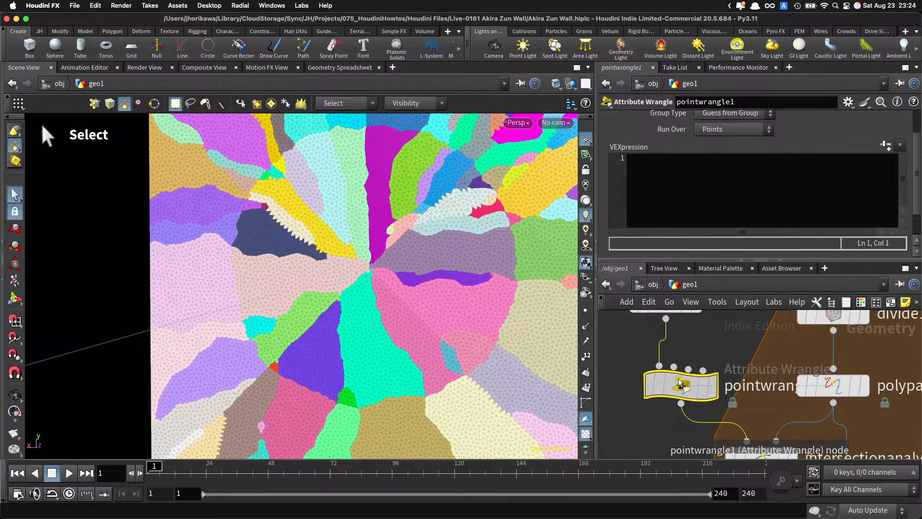
Step: Rearrange circle1 and pointwrangle1 so both sit clear beside the loop's node chain
scroll(675, 381, "down", 3)
middle_click_drag(699, 353, 700, 386)
scroll(694, 385, "up", 2)
left_click_drag(670, 374, 679, 358)
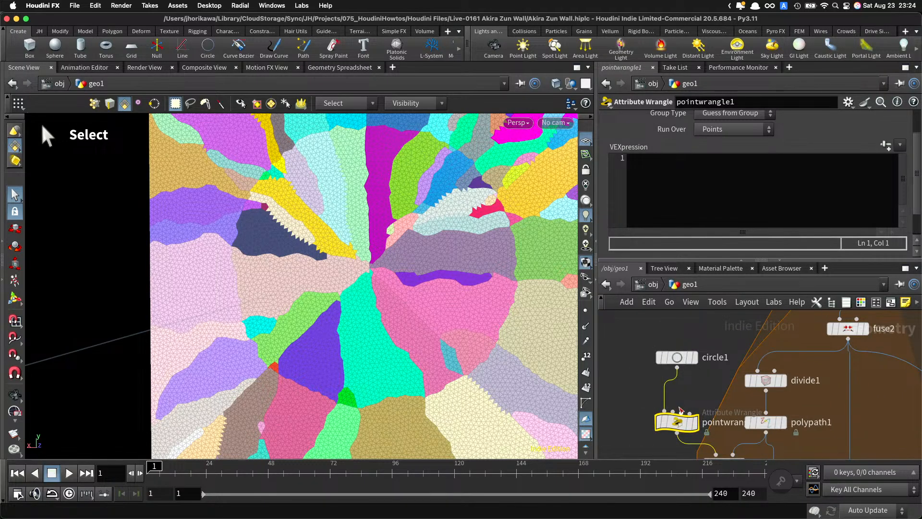
left_click_drag(677, 423, 679, 414)
left_click_drag(677, 360, 645, 347)
Step: Move foreach_count3 closer to foreach_begin4 and foreach_begin3 slightly higher, then select foreach_begin3
scroll(676, 355, "down", 3)
middle_click_drag(694, 348, 694, 358)
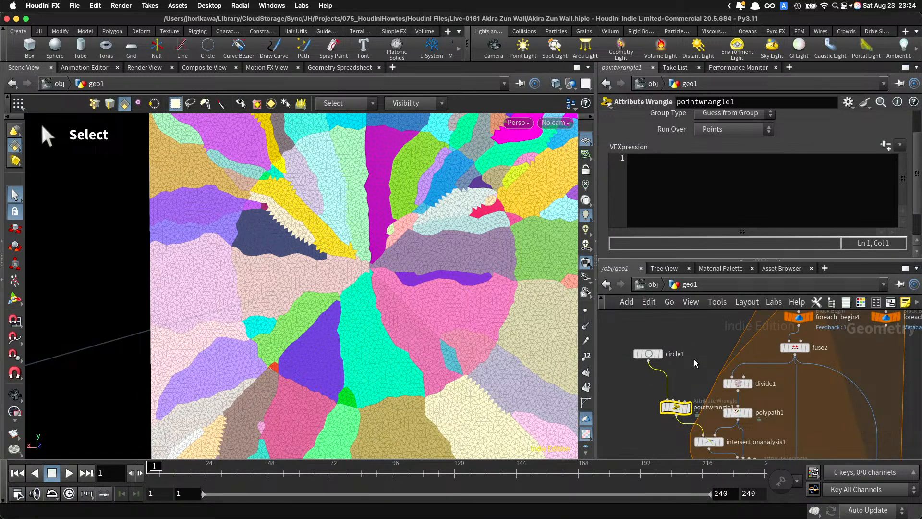
scroll(743, 337, "down", 3)
scroll(832, 322, "up", 3)
left_click_drag(840, 359, 812, 358)
scroll(768, 365, "up", 3)
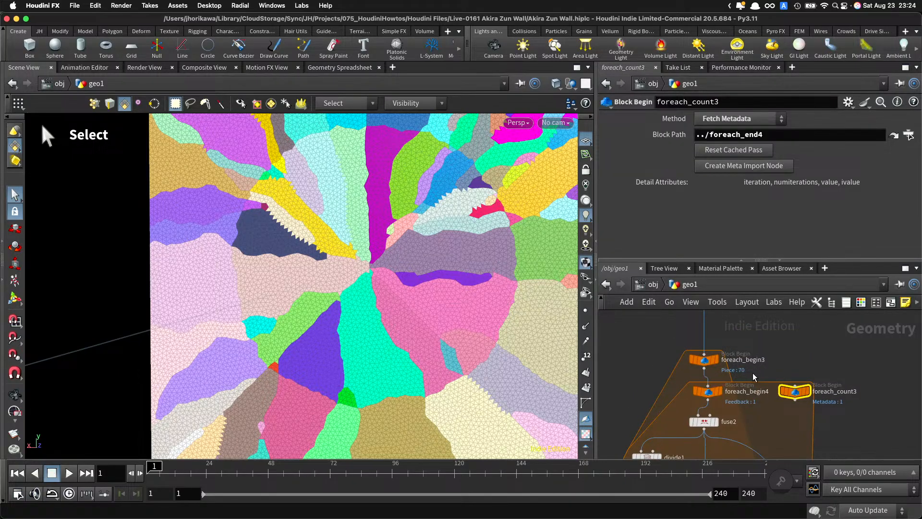
left_click_drag(706, 360, 705, 352)
left_click_drag(857, 414, 726, 386)
left_click_drag(839, 407, 684, 386)
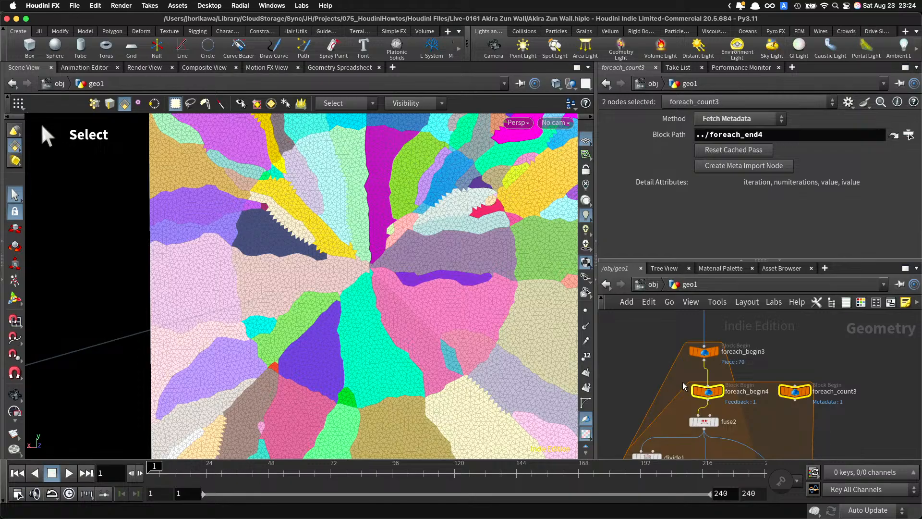
left_click(690, 352)
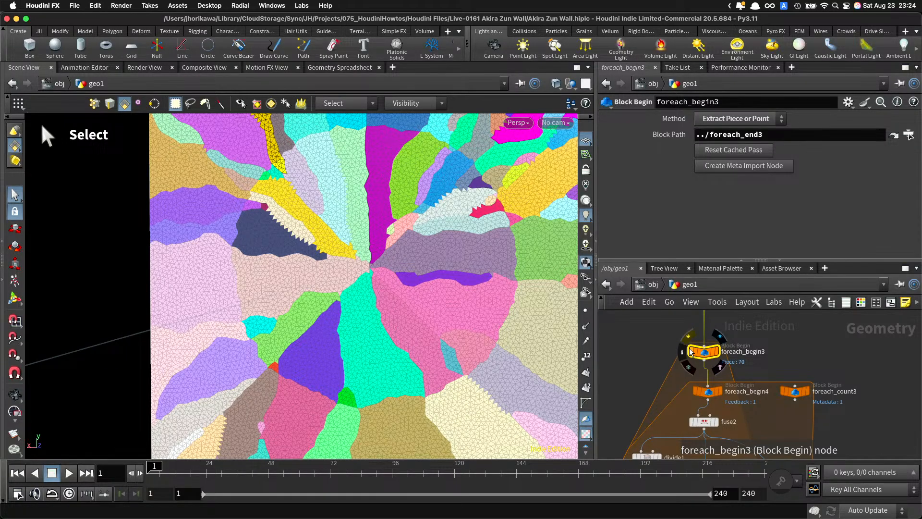
Step: Create a meta import node for the foreach_begin3 block
scroll(690, 348, "down", 5)
scroll(653, 384, "up", 6)
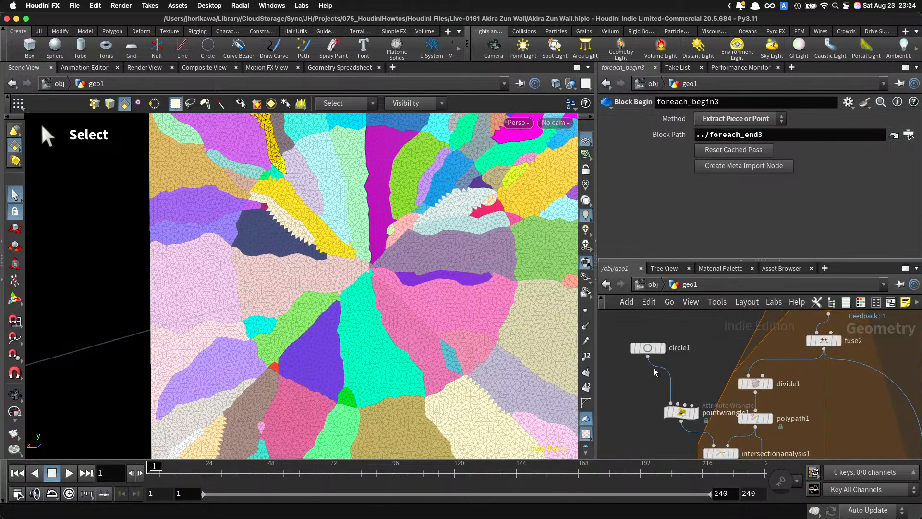
left_click_drag(661, 349, 672, 364)
scroll(672, 363, "down", 6)
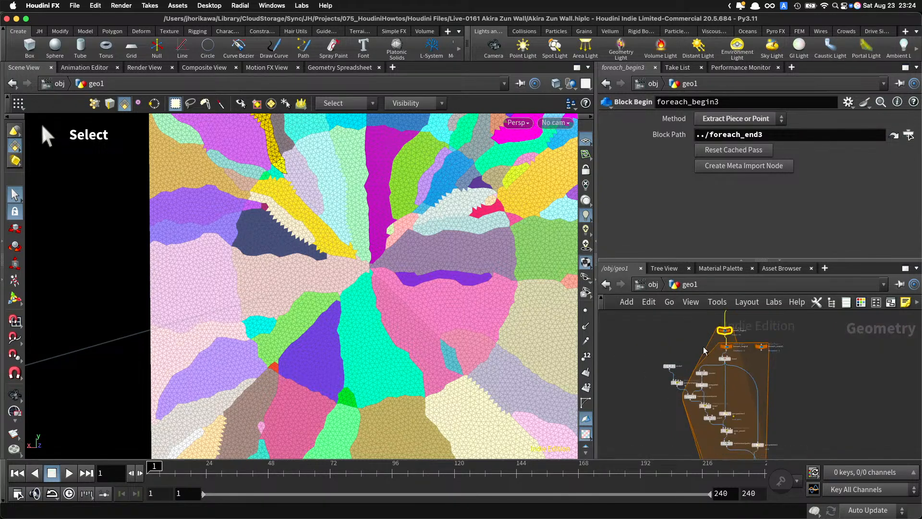
scroll(710, 346, "up", 3)
scroll(713, 343, "up", 8)
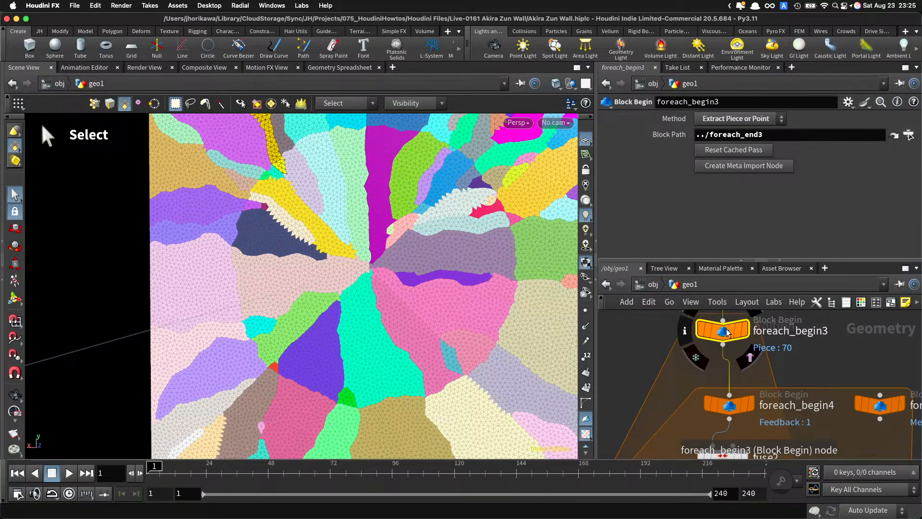
left_click(728, 169)
Step: Wire foreach_begin3_metadata1 and foreach_count3 into the second and third inputs of pointwrangle1, and select the wrangle
scroll(800, 338, "down", 5)
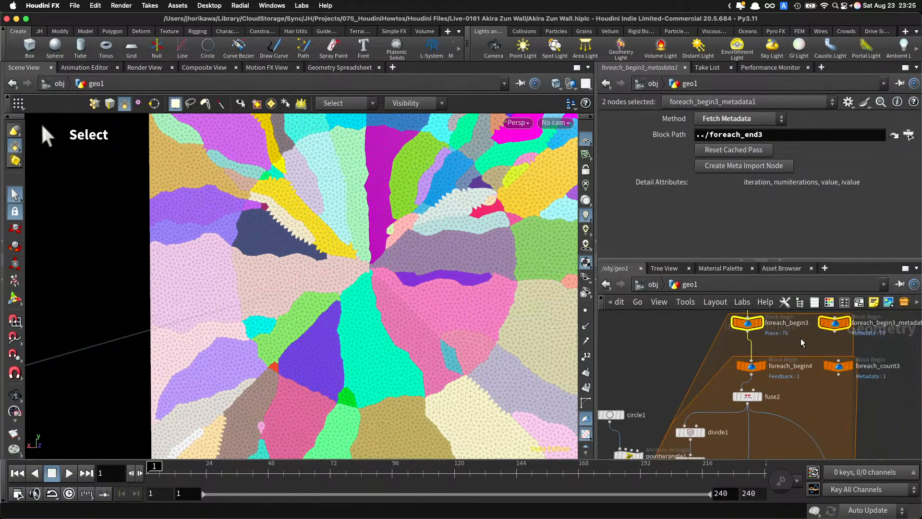
left_click_drag(832, 335, 657, 432)
left_click_drag(835, 370, 663, 431)
middle_click_drag(676, 437, 693, 397)
scroll(695, 396, "up", 3)
left_click(687, 398)
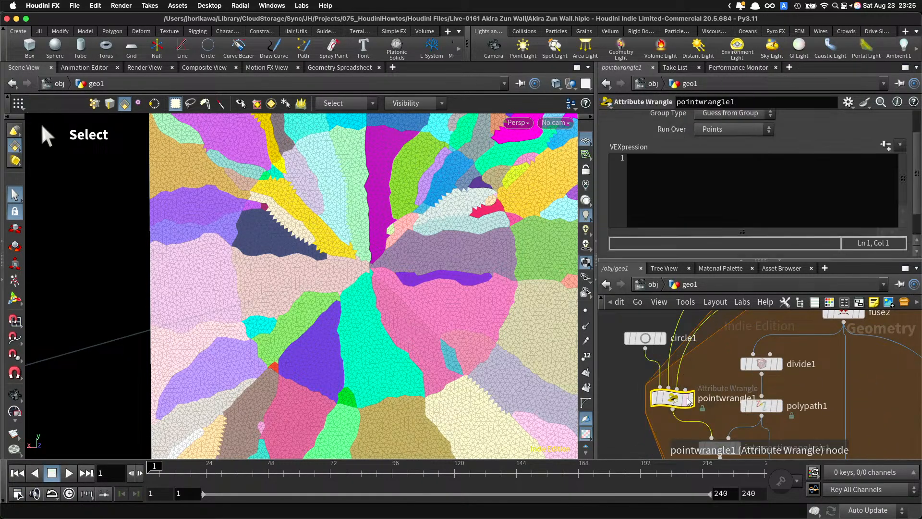
Step: Rename pointwrangle1 as scale_circle and save the scene file
double_click(720, 398)
type("scale_circle")
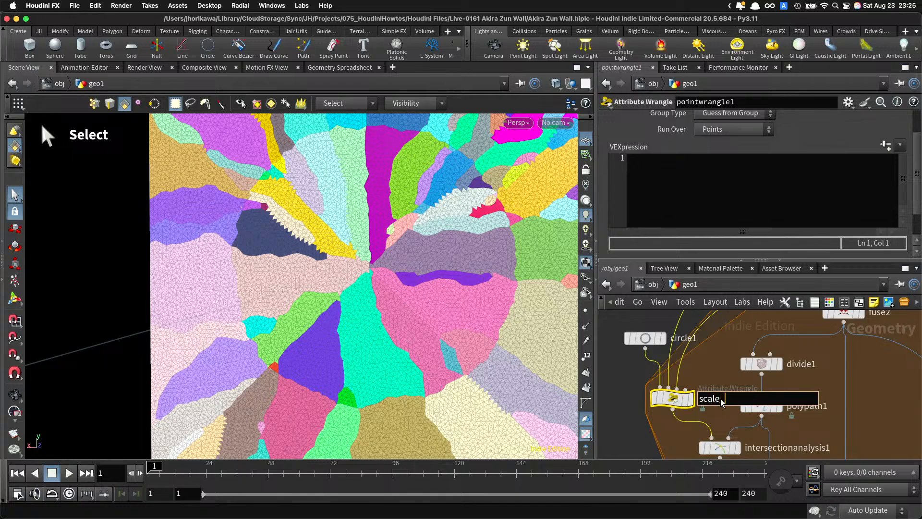
key("Return")
key("super+s")
Step: Move scale_circle and circle1 farther away from the loop's main node chain
left_click_drag(672, 399, 656, 399)
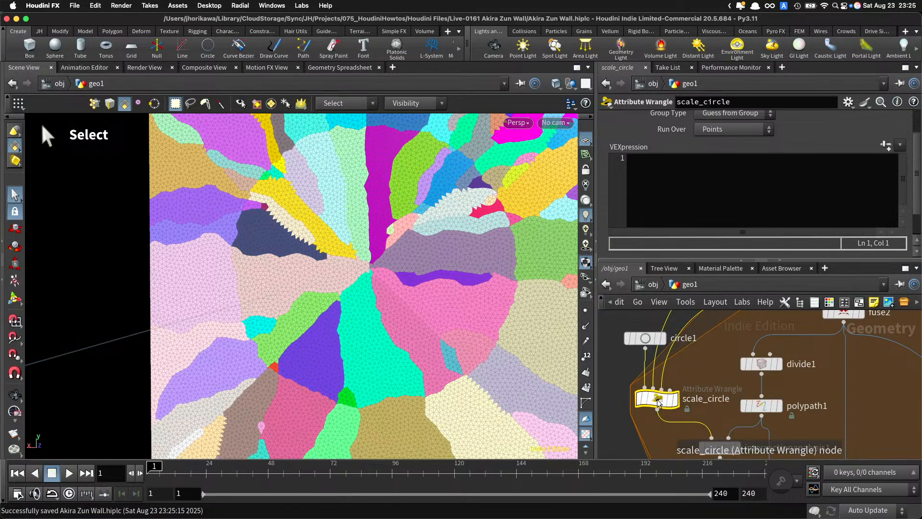
left_click_drag(645, 338, 621, 338)
Step: In scale_circle's VEXpression, declare int ite1 = detail(1, "iteration"); and int ite2 = detail(2, "iteration");
left_click(665, 204)
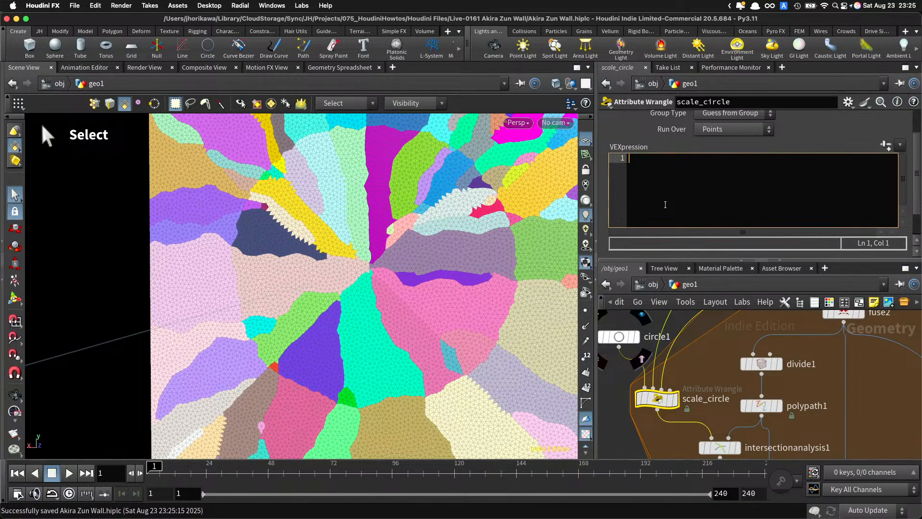
type("int ite")
type("1 = et")
type("etail(")
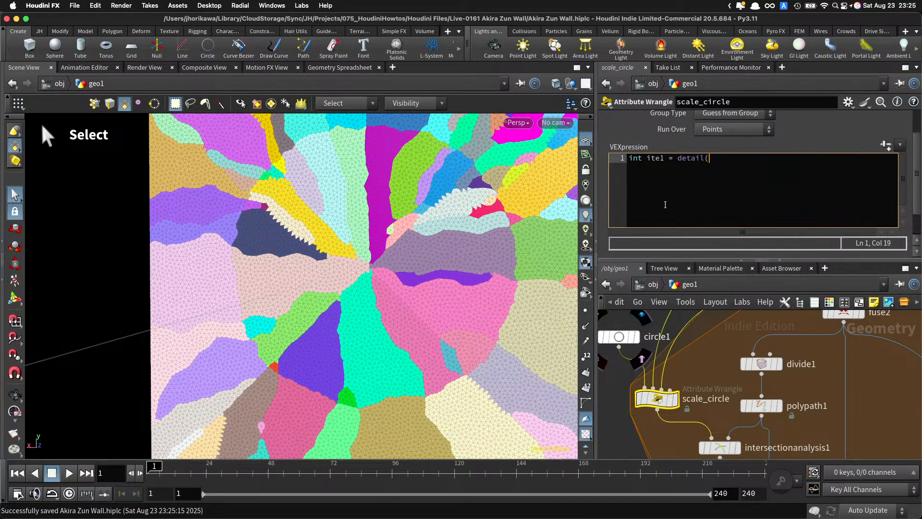
type("1, \"iteration\");")
key("Return")
type("int ite")
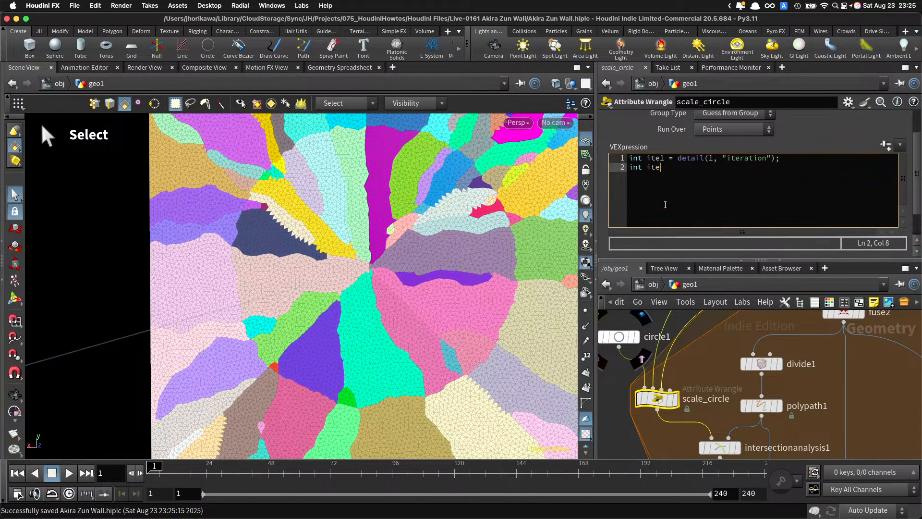
type("2 = detail(2, \"iteration\");")
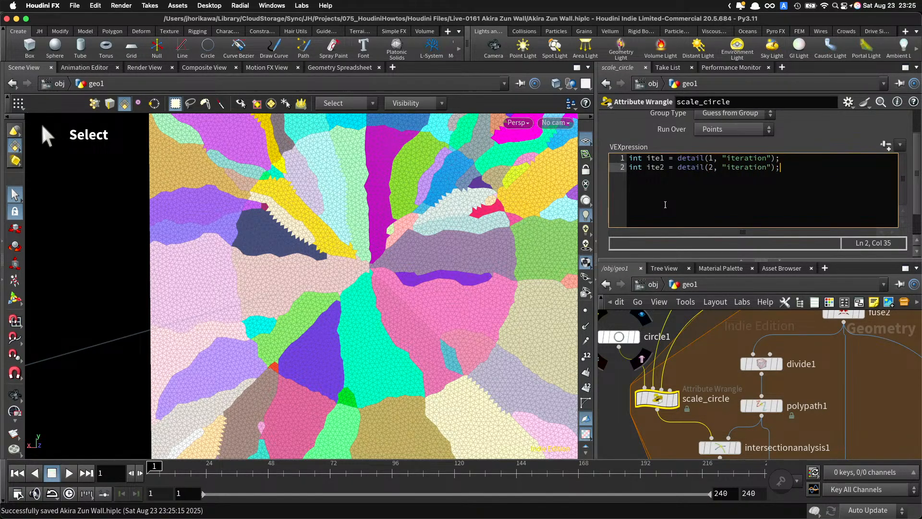
Step: Add an empty if(ite2 == 0){ } block below the two iteration variables
key("Return")
key("Return")
type("if(ite2")
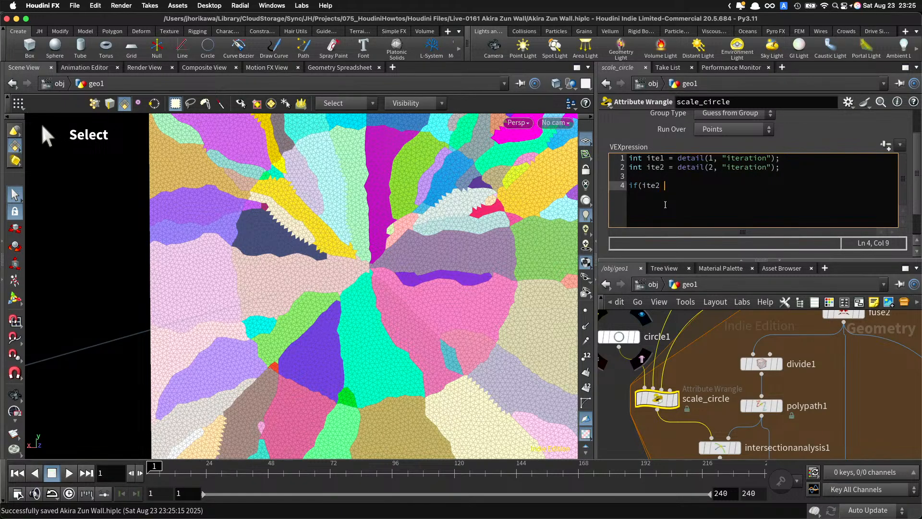
type(" = =")
type("0)")
type("{")
key("Return")
type("}")
key("Return")
key("Tab")
key("BackSpace")
key("Up")
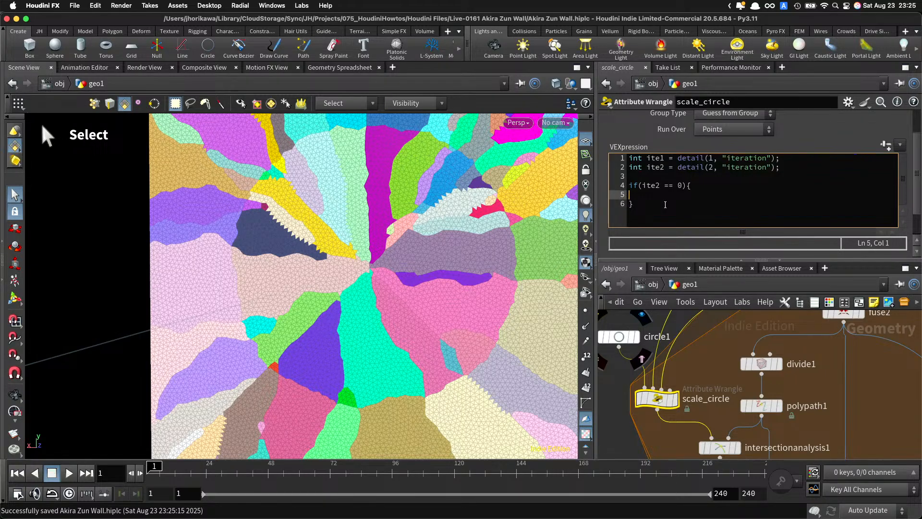
key("Tab")
Step: Declare float sc = 1.0; above the condition and assign sc = 1.0; inside the if block
left_click(668, 178)
key("Return")
type("float s")
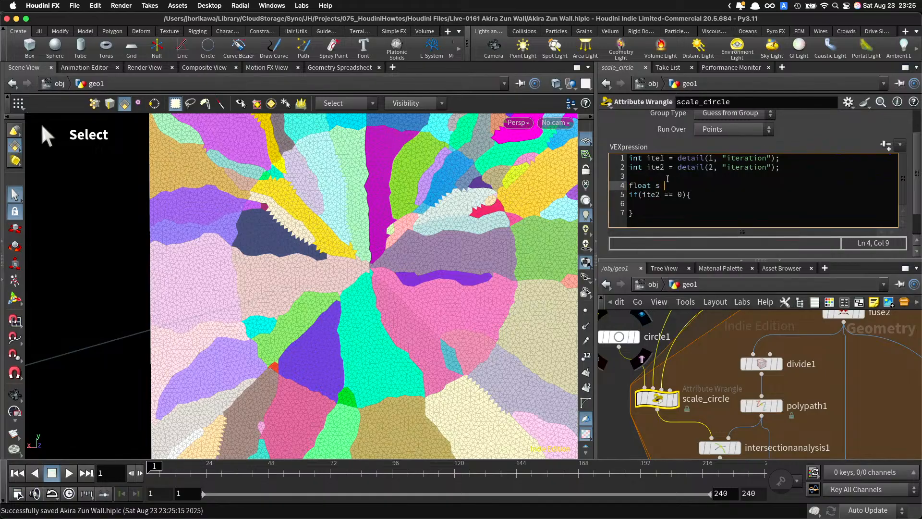
key("BackSpace")
type("c = 1.0;")
left_click(666, 202)
type("sc = 1.0;")
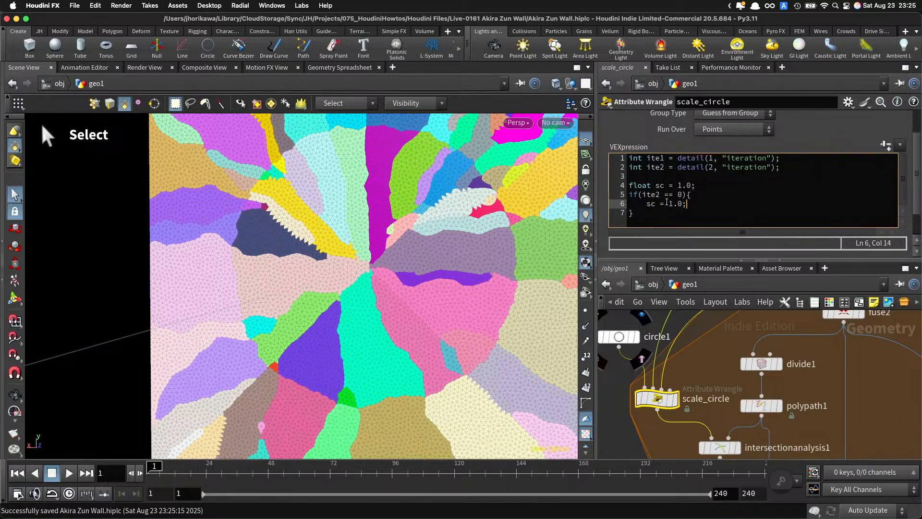
Step: Add an else block to the ite2 condition with an indented line inside it
key("Down")
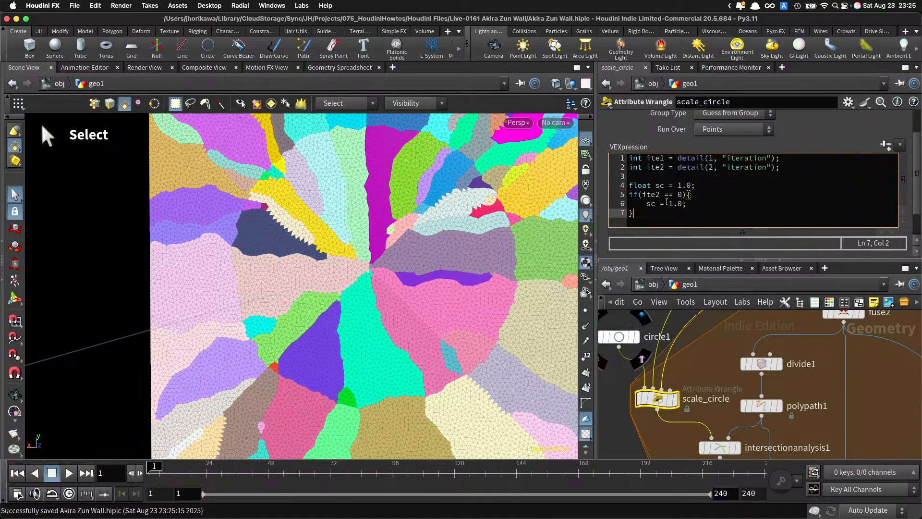
type("else{")
key("Return")
key("Return")
key("Up")
key("Tab")
Step: Inside the else block, declare float rnd = rand(ite1 * 33.234 + ite2 * 62.23 + chf("seed"));
type("f")
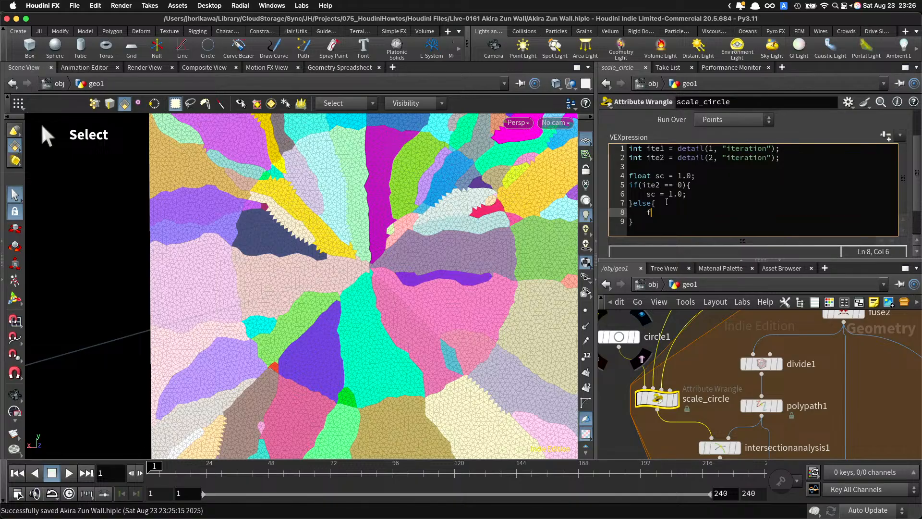
type("loat rnd = rand(ite1 *")
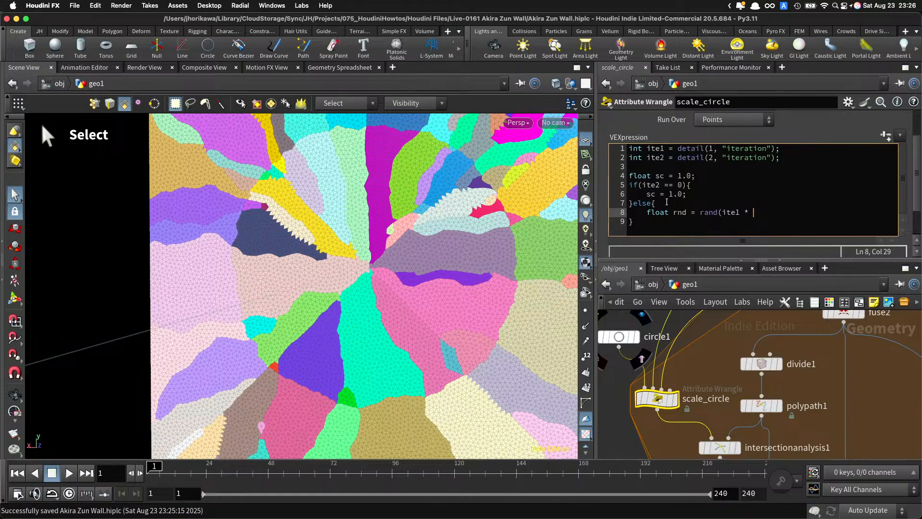
type(" 3.234 + ite ")
type(" * 62.23 +")
left_click(757, 211)
type("3")
left_click(862, 214)
type("chf(\"seed\"));")
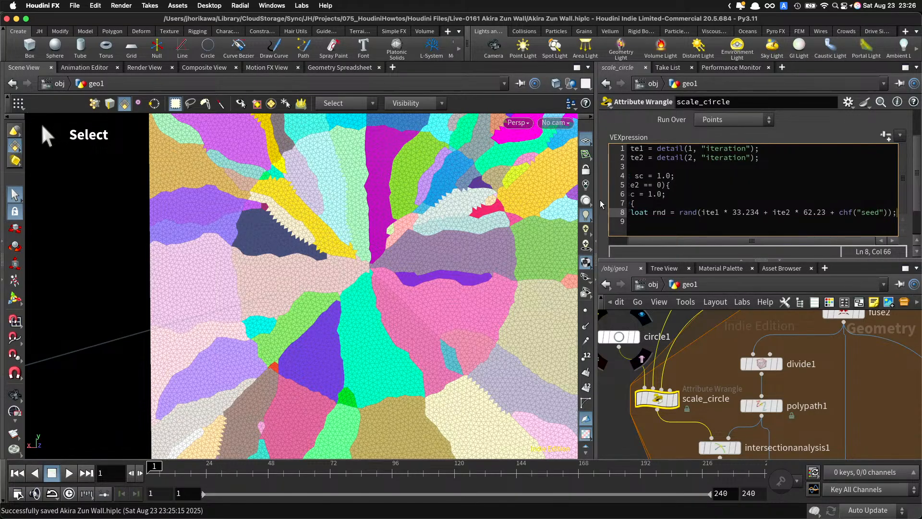
Step: Widen the code area, and complete the else block with rnd = fit01(rnd, 0.1, 0.9); and sc = rnd;
left_click_drag(600, 188, 500, 187)
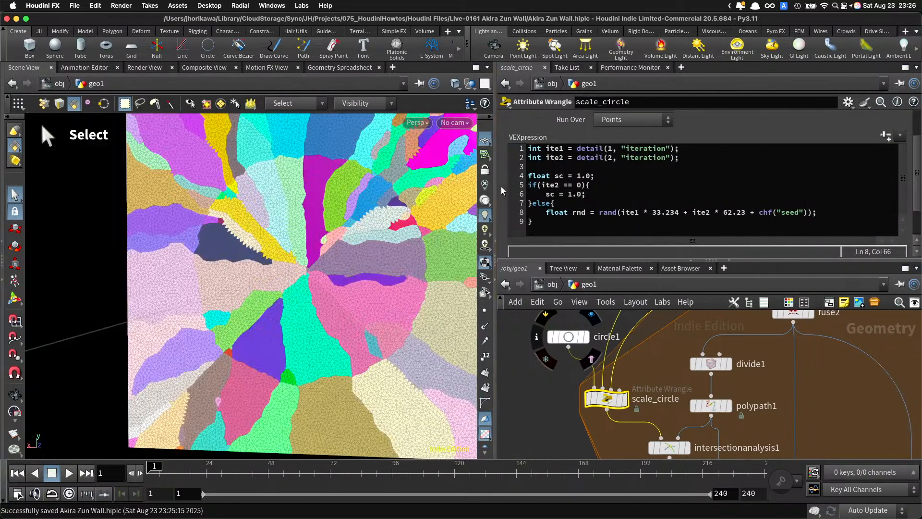
left_click(565, 214)
left_click(834, 213)
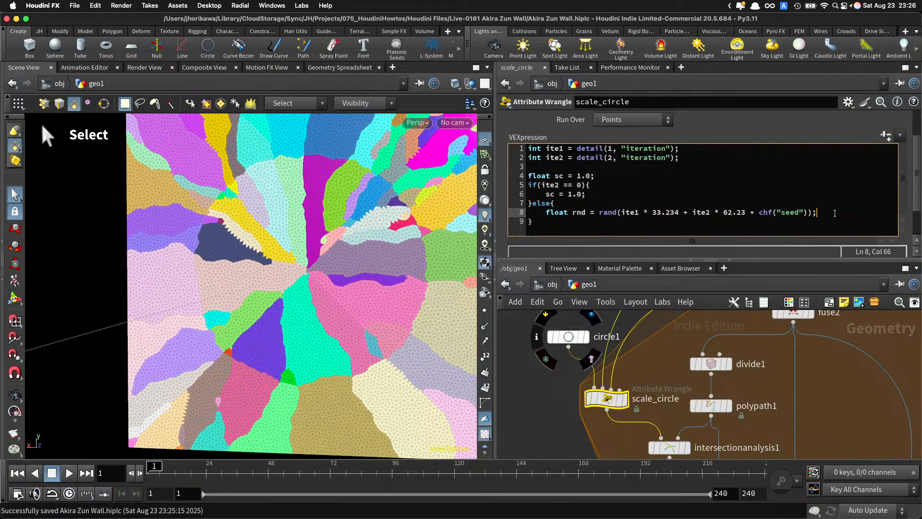
key("Return")
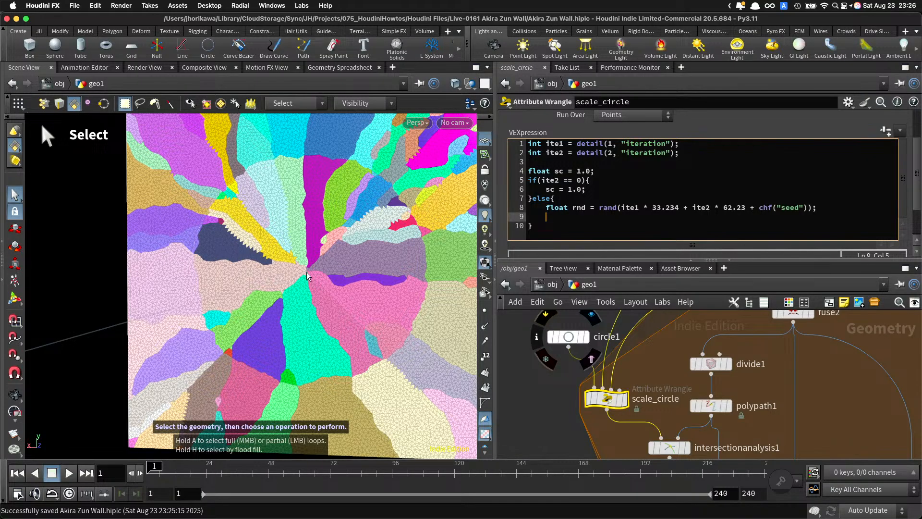
type("r")
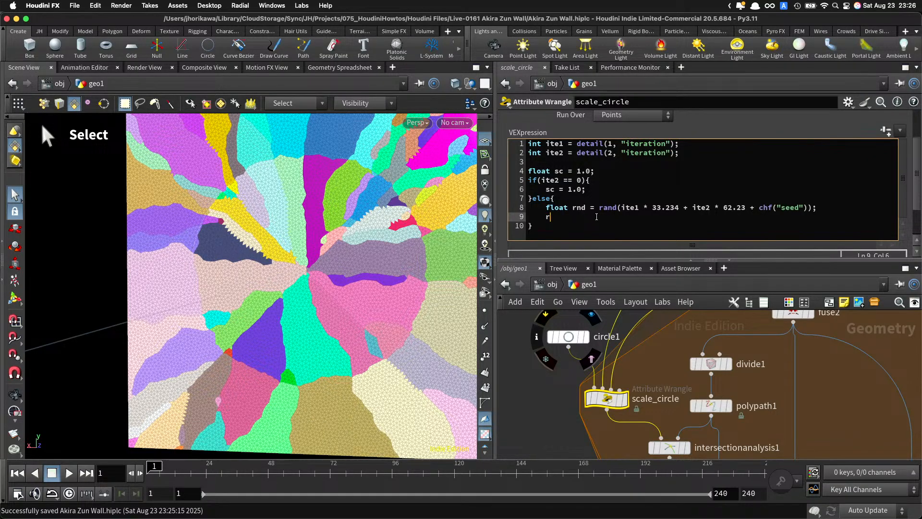
type("nd = fit01(rnd, 0.1, 0.9);")
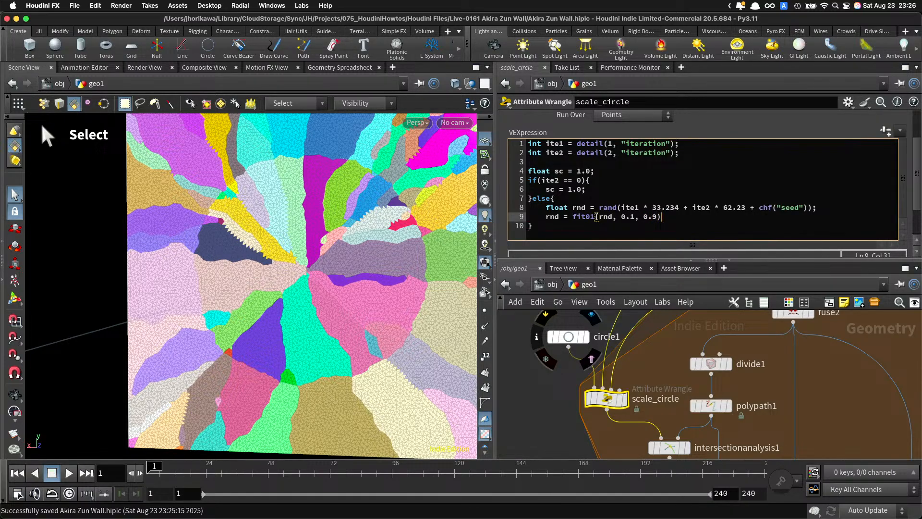
key("Return")
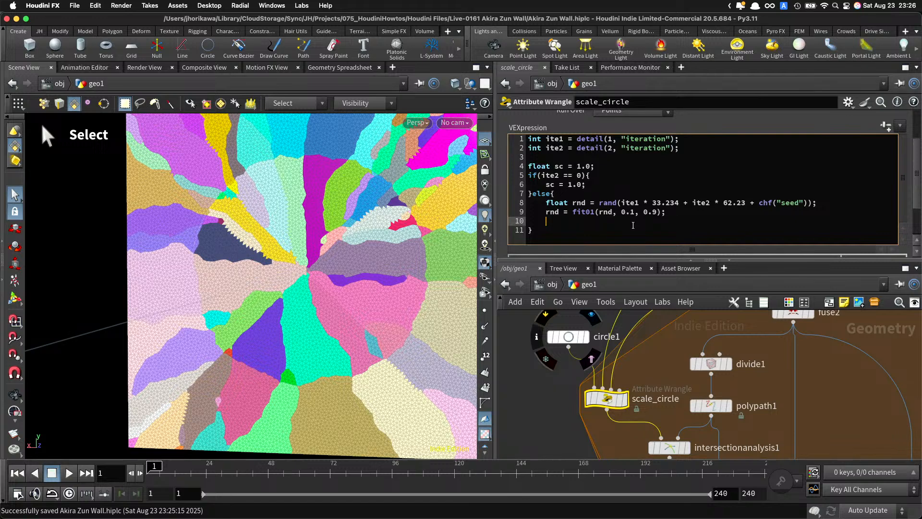
type("sc = rnd;")
Step: Scale the circle's points by ending the code with @P *= sc; after the closing brace
key("Down")
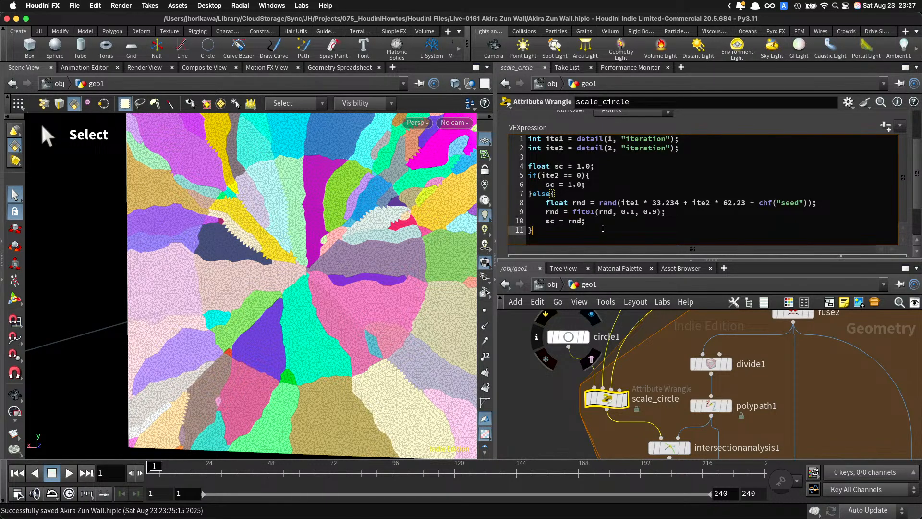
key("Return")
key("Return")
type("@P *+")
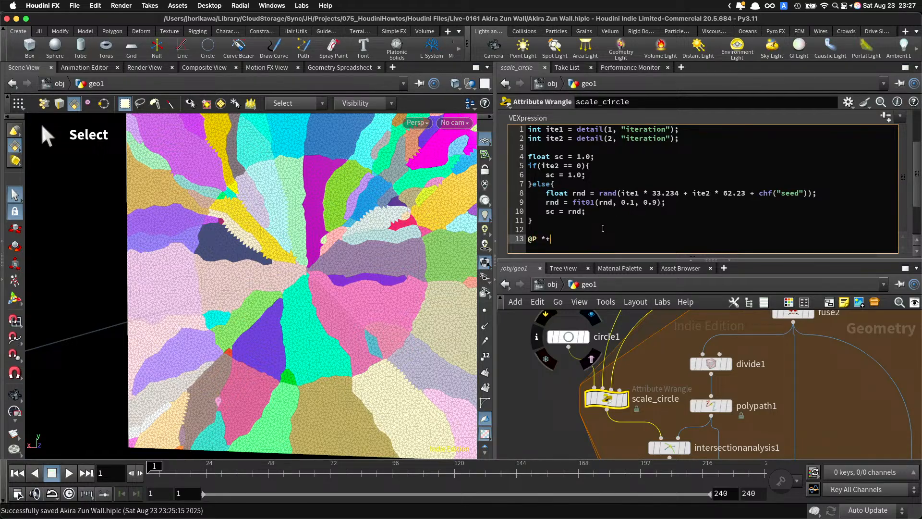
key("BackSpace")
type("= sc;")
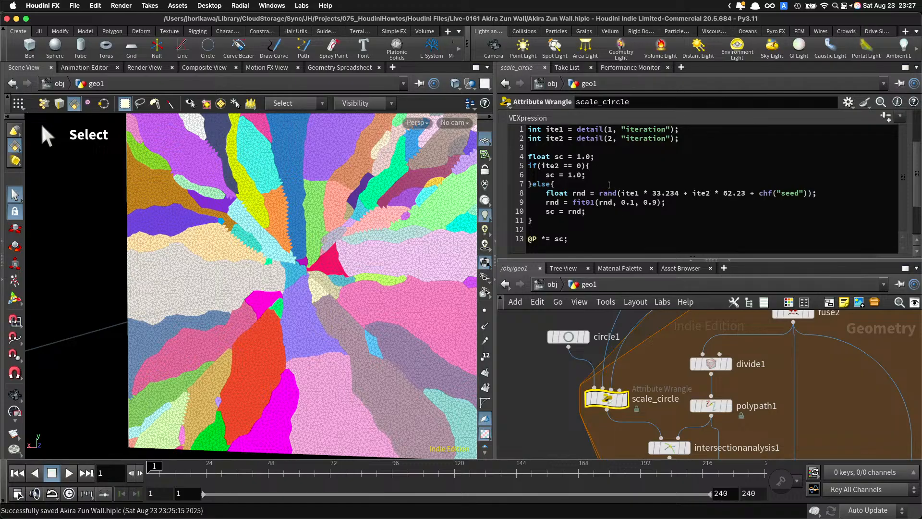
Step: Inspect the split wall pieces around the center and set scale_circle's Seed to 0.526
key("space")
scroll(405, 247, "down", 3)
scroll(406, 246, "up", 4)
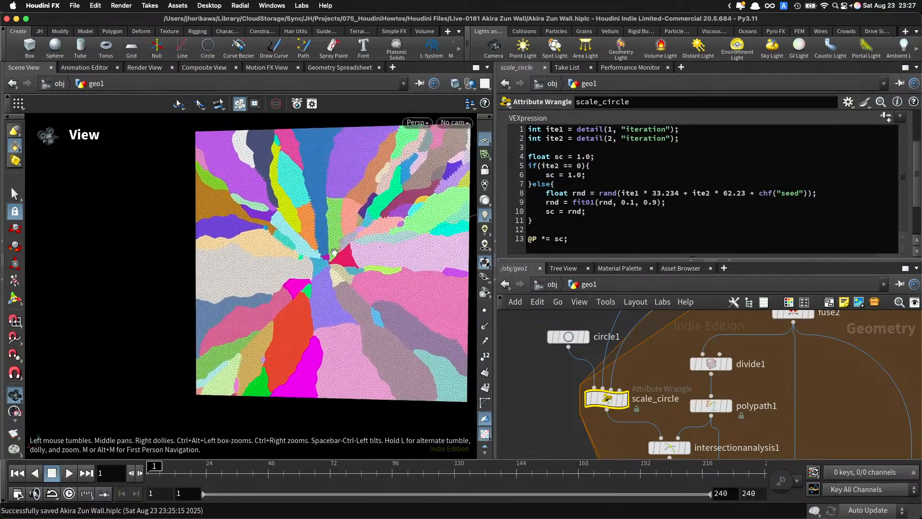
scroll(408, 245, "up", 2)
left_click_drag(422, 242, 416, 242)
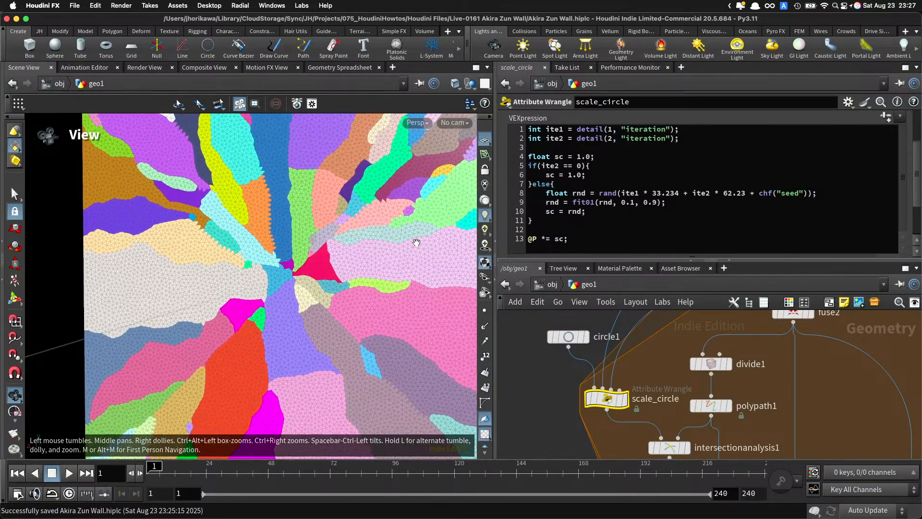
key("s")
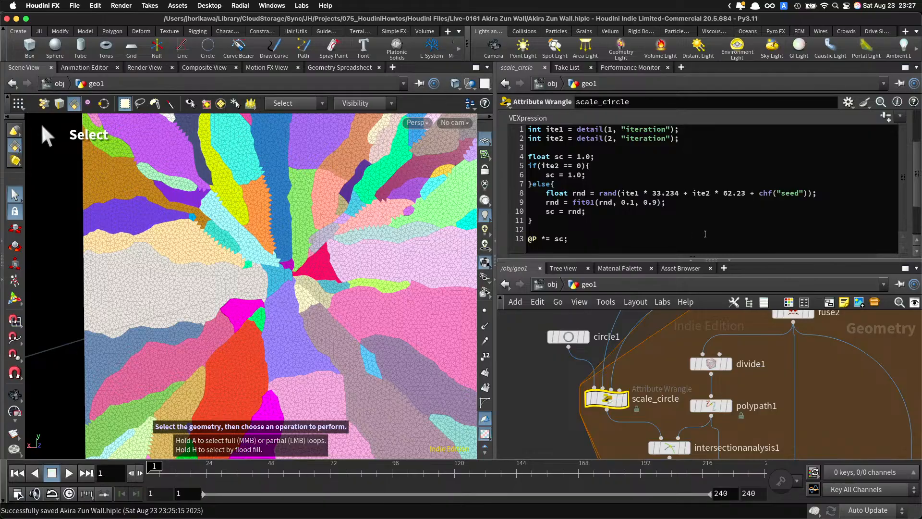
scroll(869, 154, "up", 5)
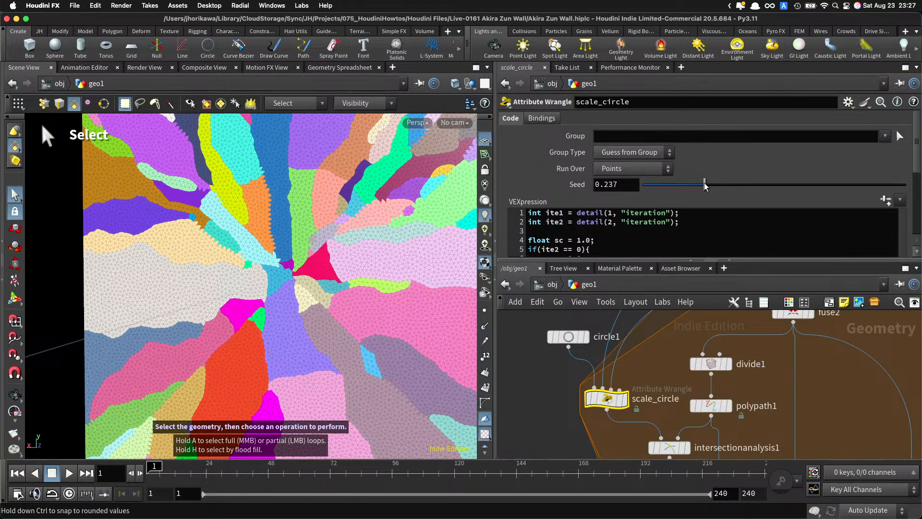
left_click_drag(704, 186, 779, 195)
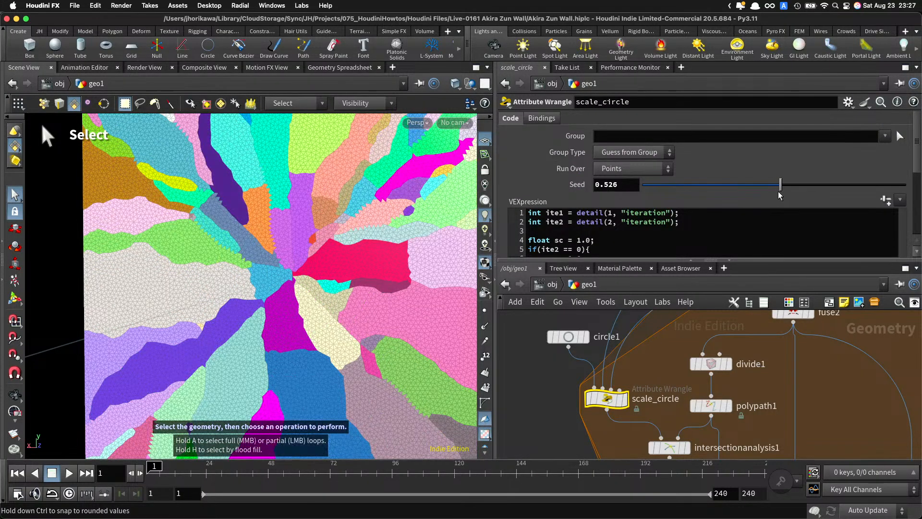
Step: Try foreach_end4 with Iterations at 1, then return it to 2 to compare the wall splits
scroll(685, 356, "down", 5)
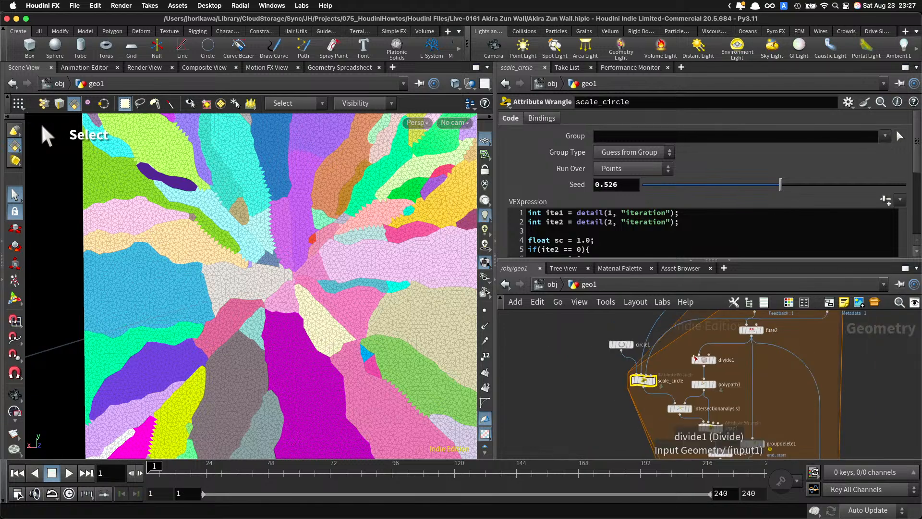
scroll(409, 262, "down", 5)
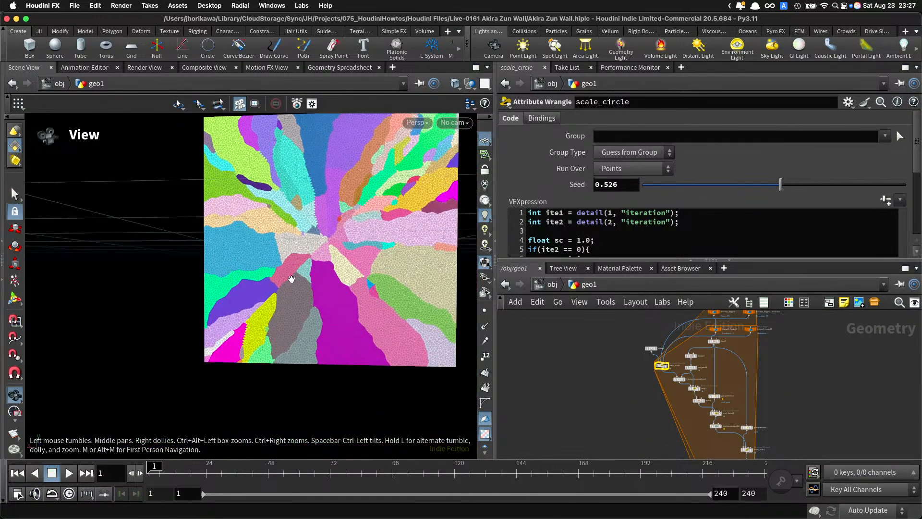
scroll(684, 385, "up", 5)
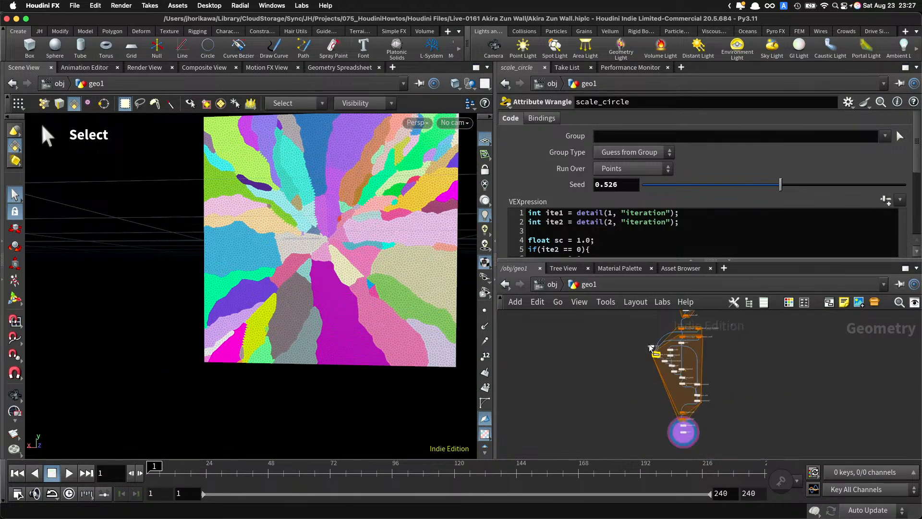
scroll(684, 385, "up", 2)
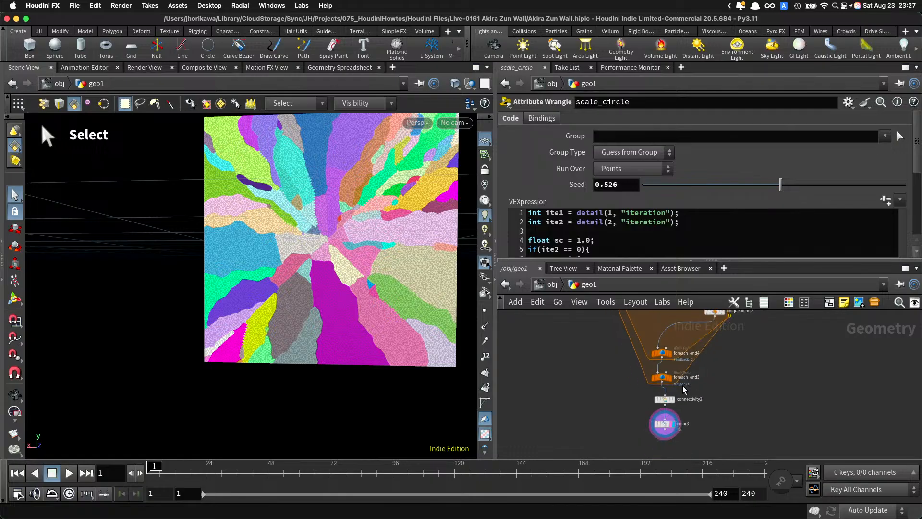
left_click(655, 350)
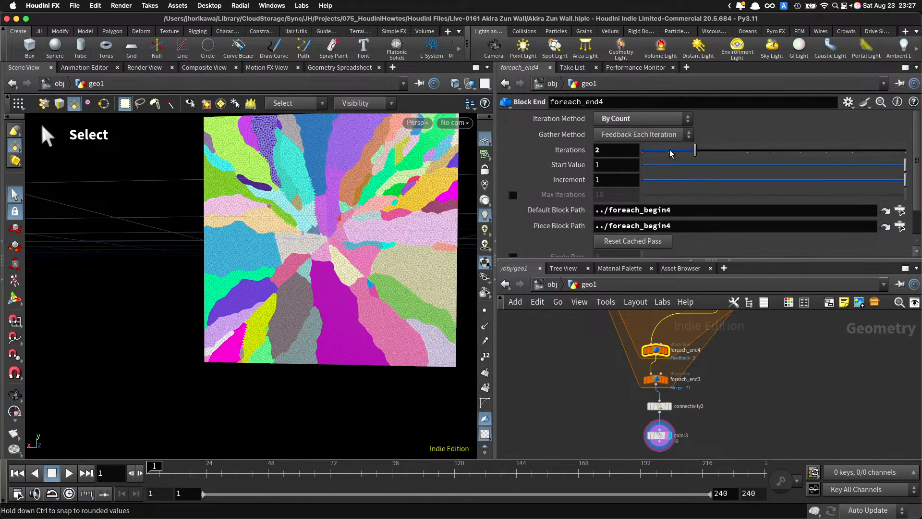
left_click_drag(671, 153, 668, 152)
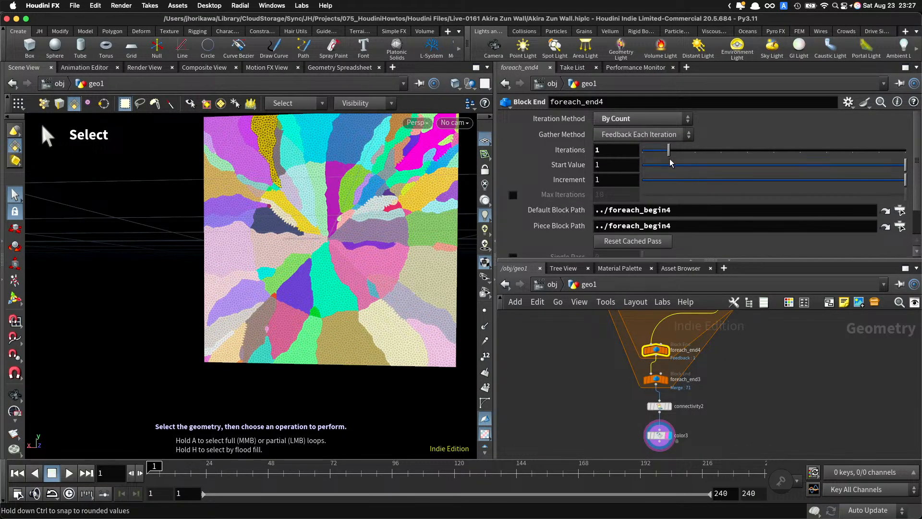
left_click_drag(694, 156, 697, 155)
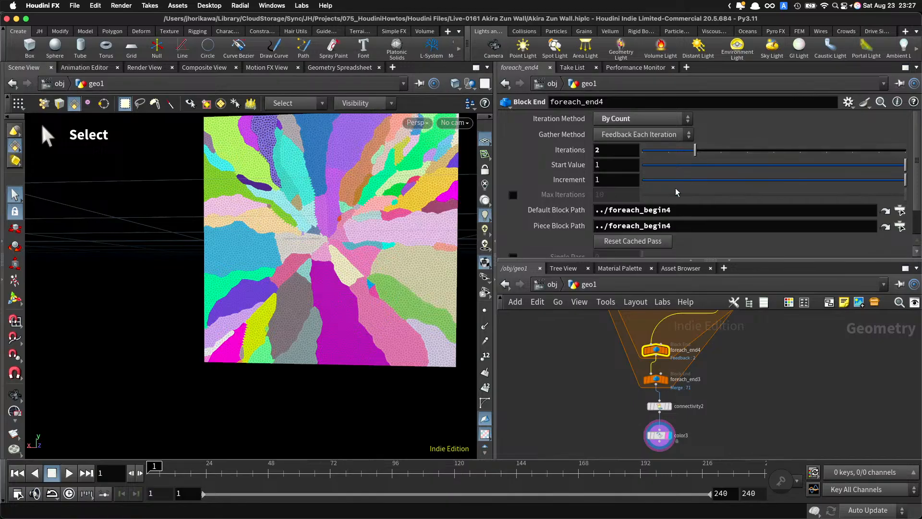
Step: Display foreach_end3 and enable its Single Pass at 0 to isolate one wall piece
scroll(659, 408, "down", 5)
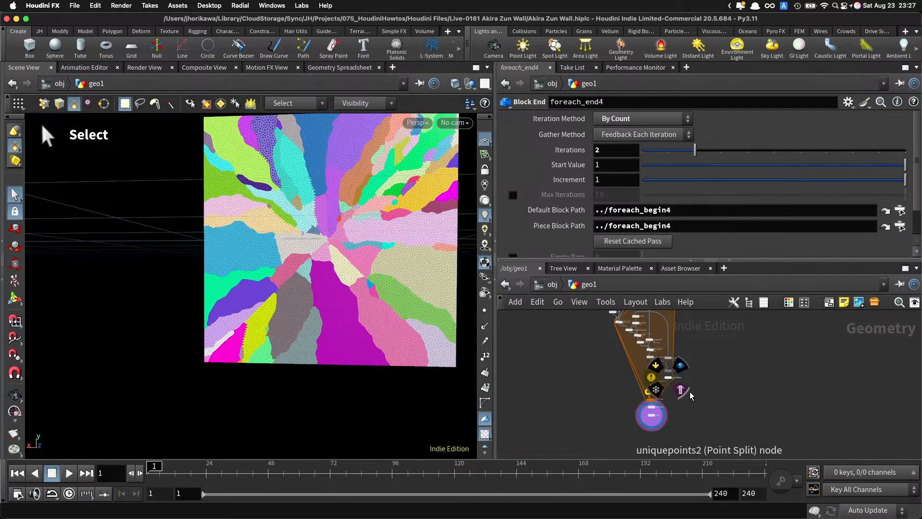
scroll(687, 379, "up", 3)
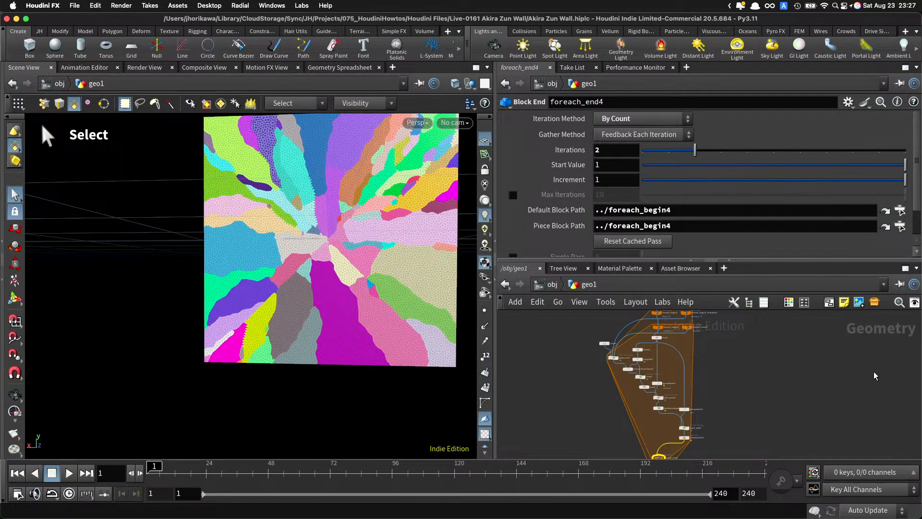
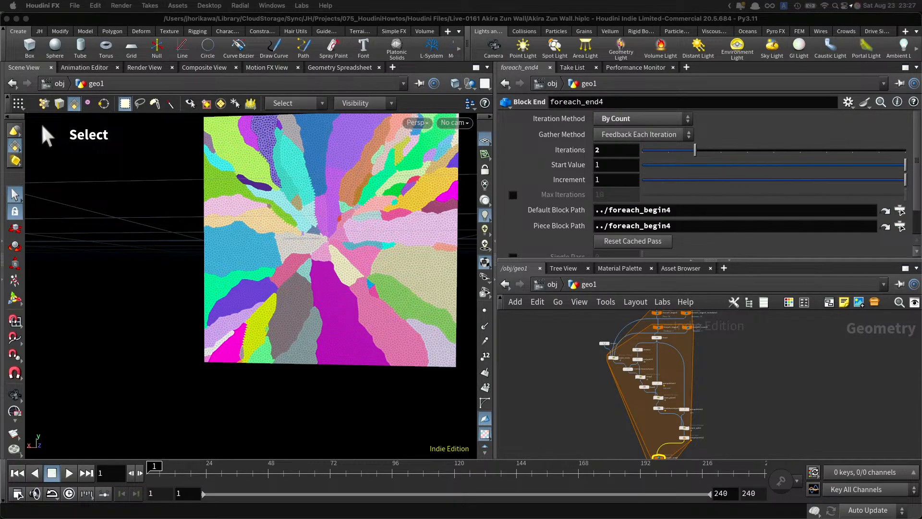
middle_click_drag(698, 395, 702, 340)
scroll(665, 401, "up", 5)
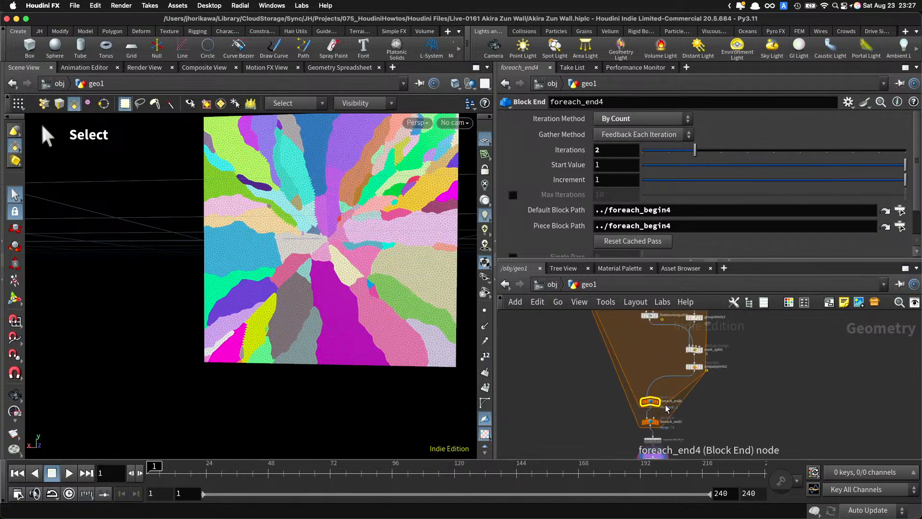
scroll(663, 191, "down", 3)
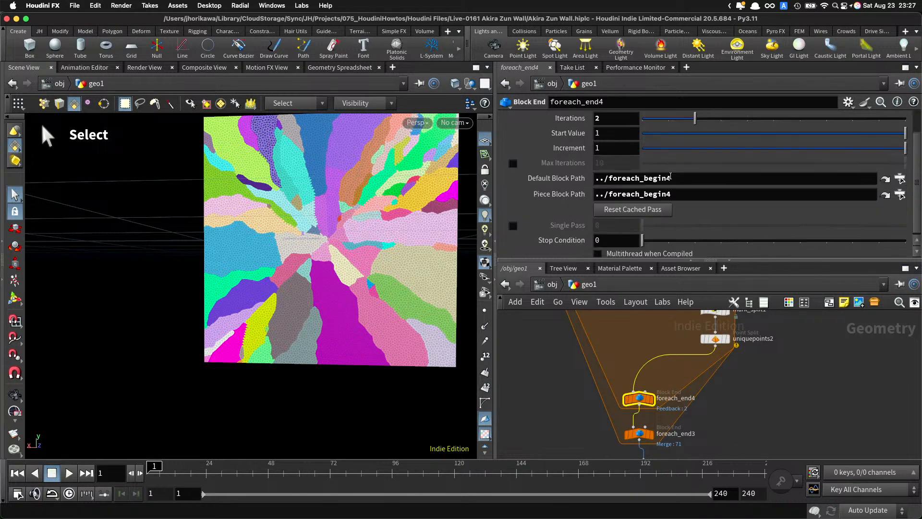
left_click(651, 434)
left_click(642, 434)
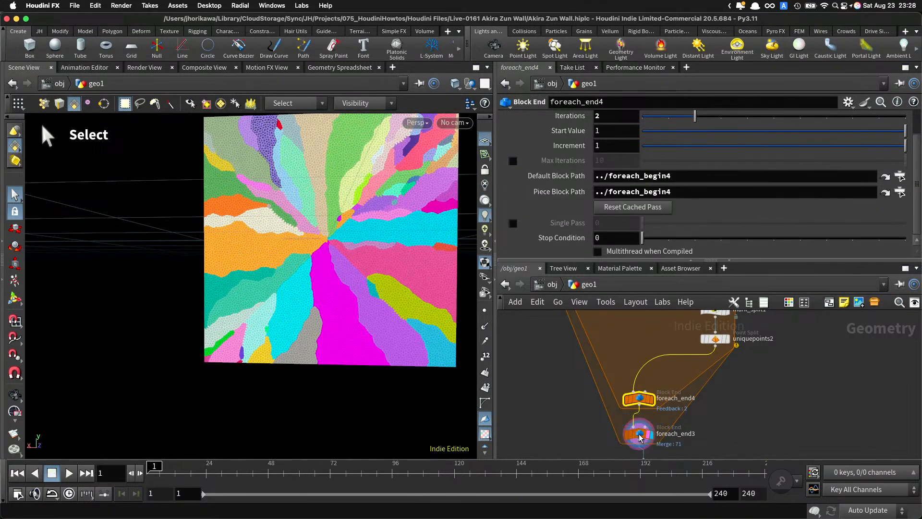
left_click(513, 224)
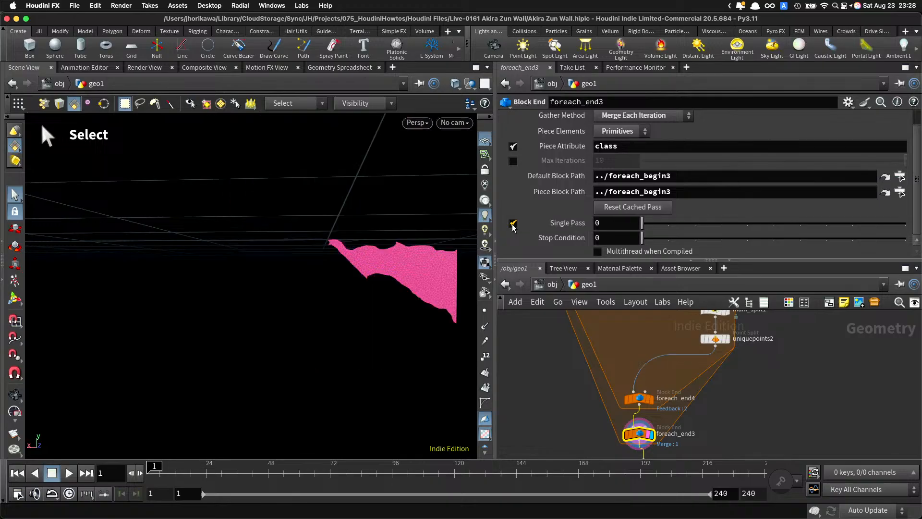
Step: Display color3 to view how the isolated wall piece is split
scroll(596, 342, "down", 3)
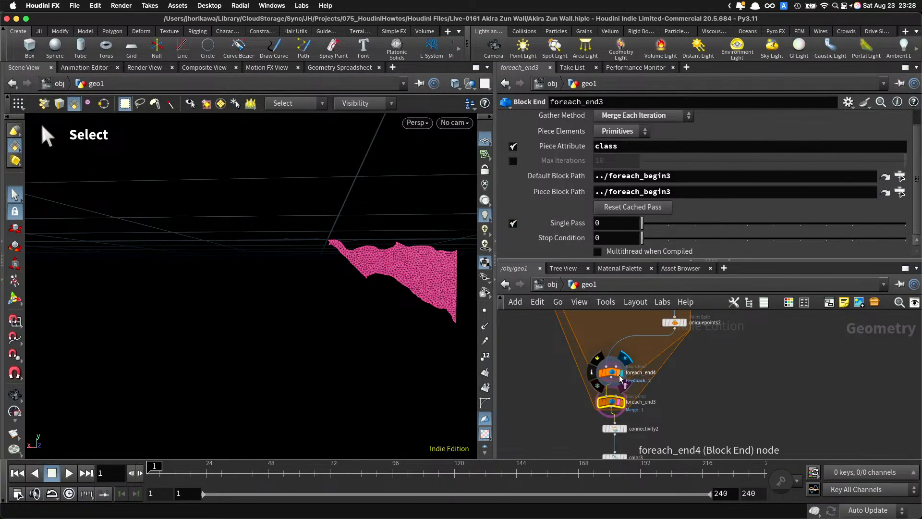
scroll(617, 418, "down", 2)
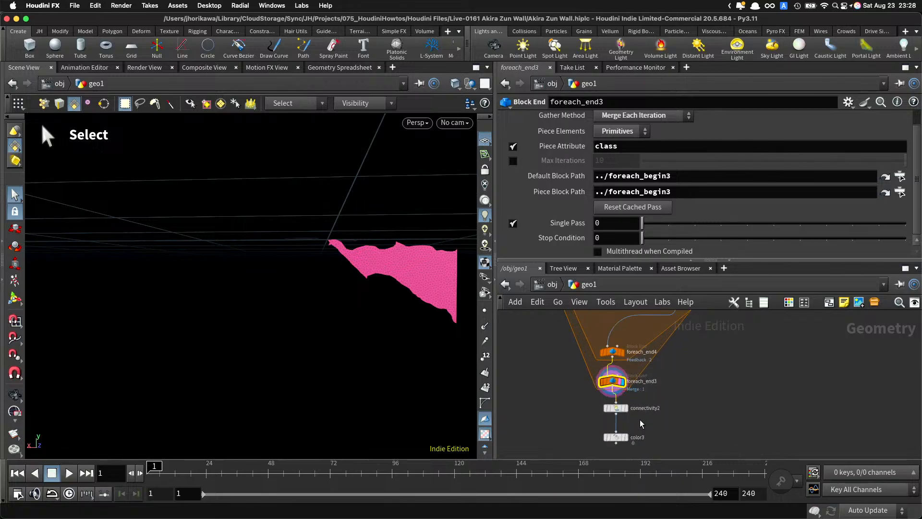
left_click(622, 440)
scroll(617, 432, "down", 5)
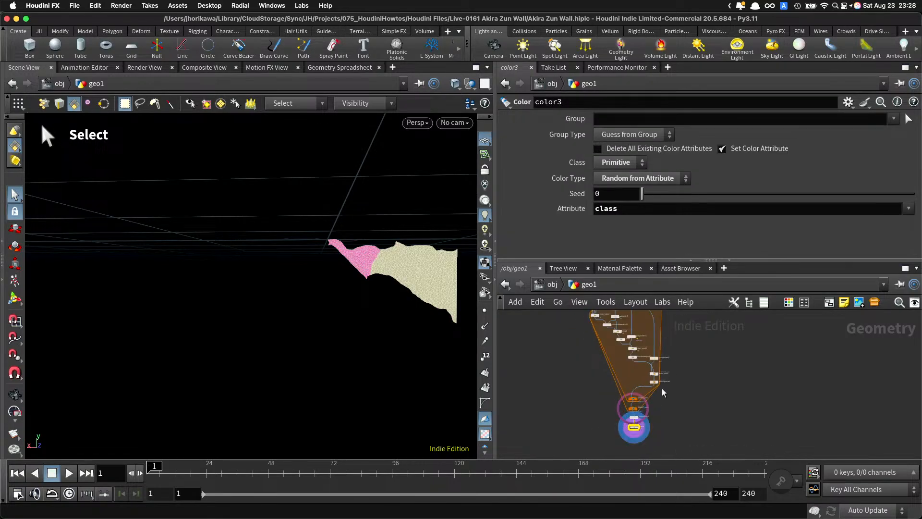
scroll(634, 426, "up", 5)
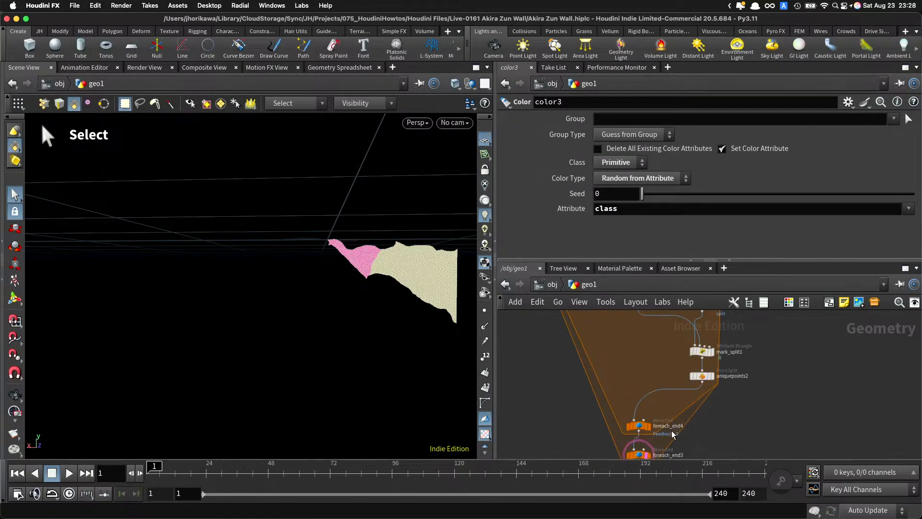
Step: Enable Single Pass at 0 on foreach_end4 and display color3 to view only the first feedback iteration
left_click(638, 425)
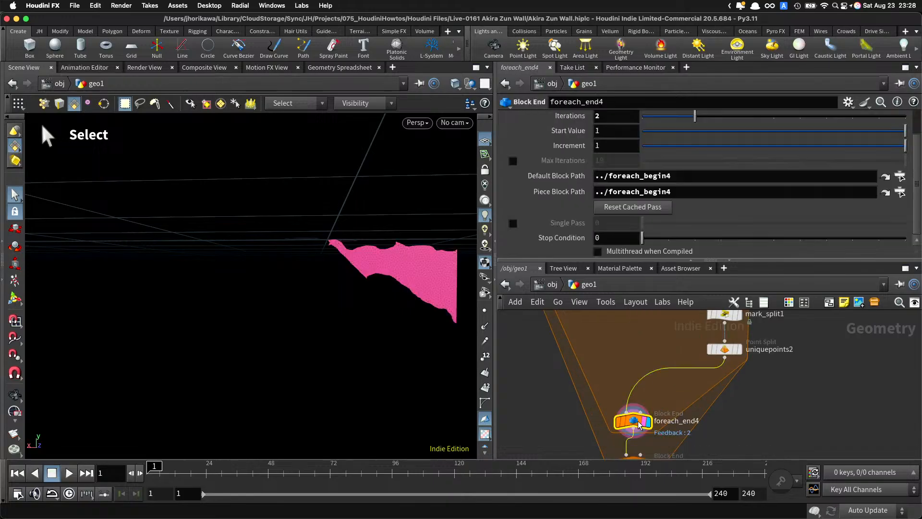
left_click(513, 224)
scroll(607, 372, "down", 5)
scroll(613, 403, "up", 3)
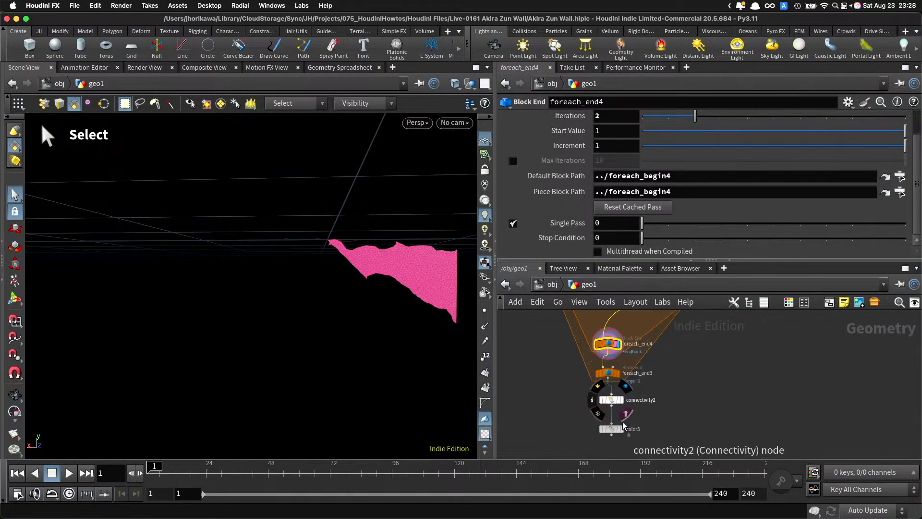
left_click(621, 430)
Step: Overlay circle1 in the viewport and compare its outline with the split on the isolated piece
scroll(598, 412, "down", 5)
middle_click_drag(580, 318, 588, 365)
scroll(587, 358, "up", 5)
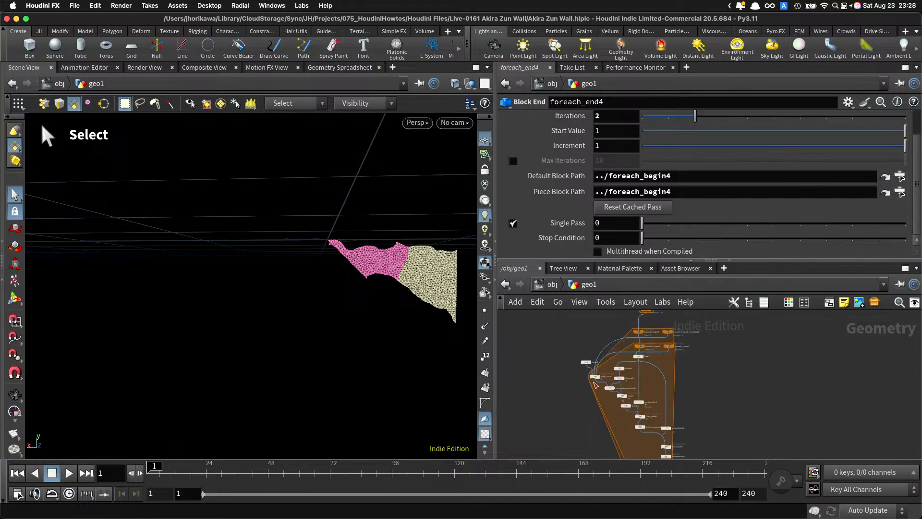
left_click(587, 346)
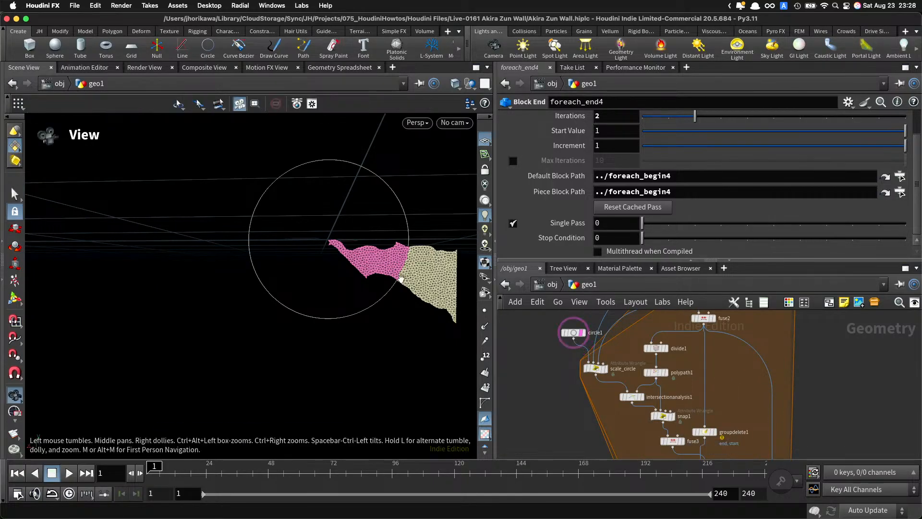
left_click_drag(468, 309, 465, 302, "alt")
Step: Turn off Single Pass on foreach_end4 to view the split after both iterations
scroll(579, 355, "down", 5)
middle_click_drag(651, 457, 661, 384)
scroll(660, 388, "up", 5)
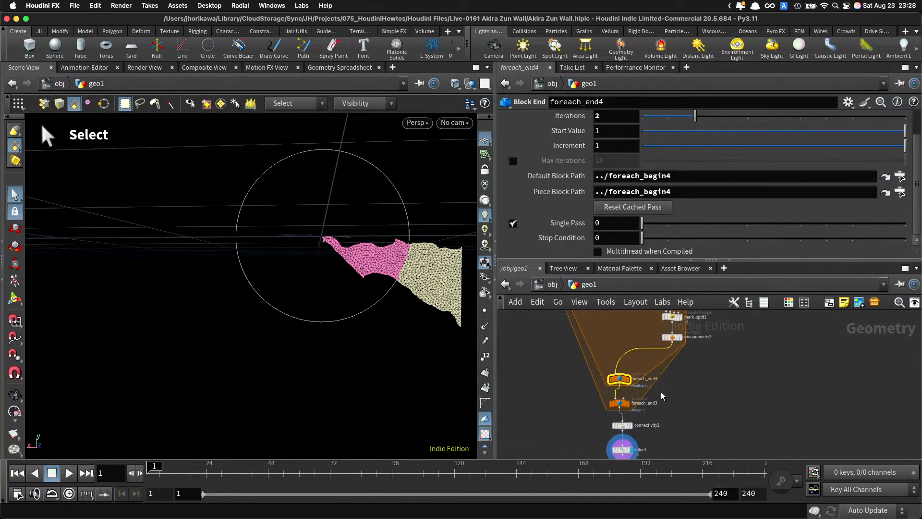
left_click(512, 224)
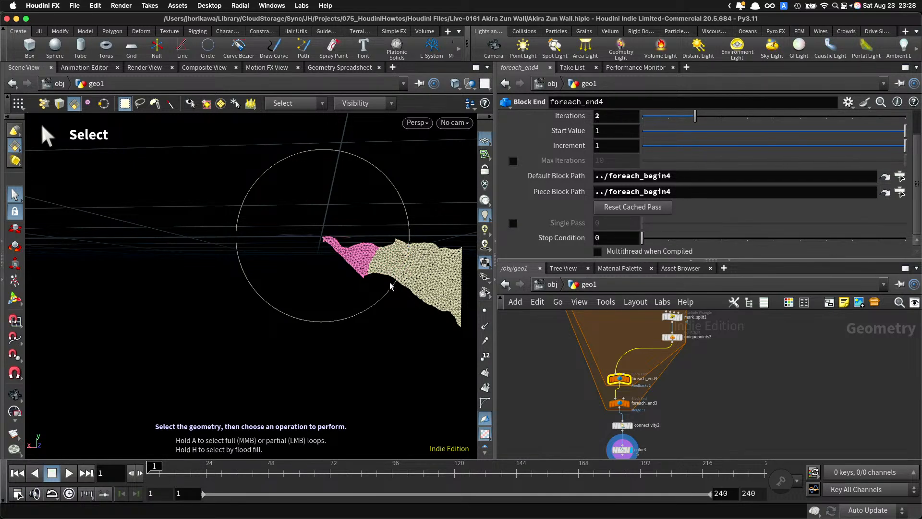
scroll(608, 379, "down", 5)
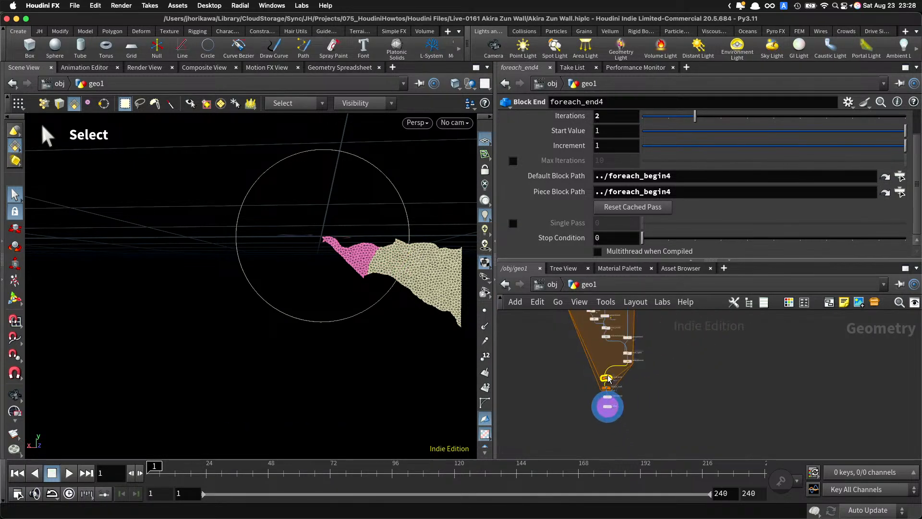
scroll(609, 378, "up", 5)
scroll(621, 180, "up", 3)
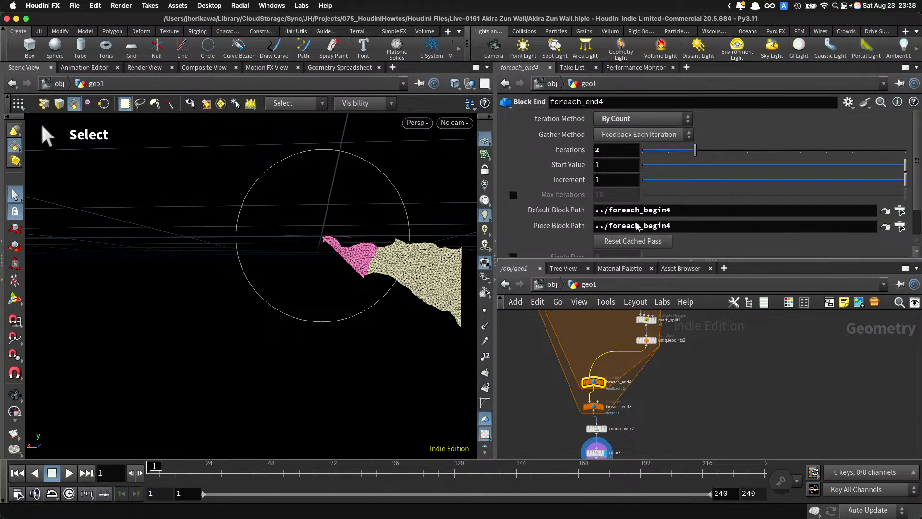
Step: Display foreach_begin4 to view the geometry fed back into the inner loop
scroll(643, 398, "down", 8)
scroll(664, 356, "up", 2)
middle_click_drag(665, 356, 663, 386)
scroll(635, 360, "up", 4)
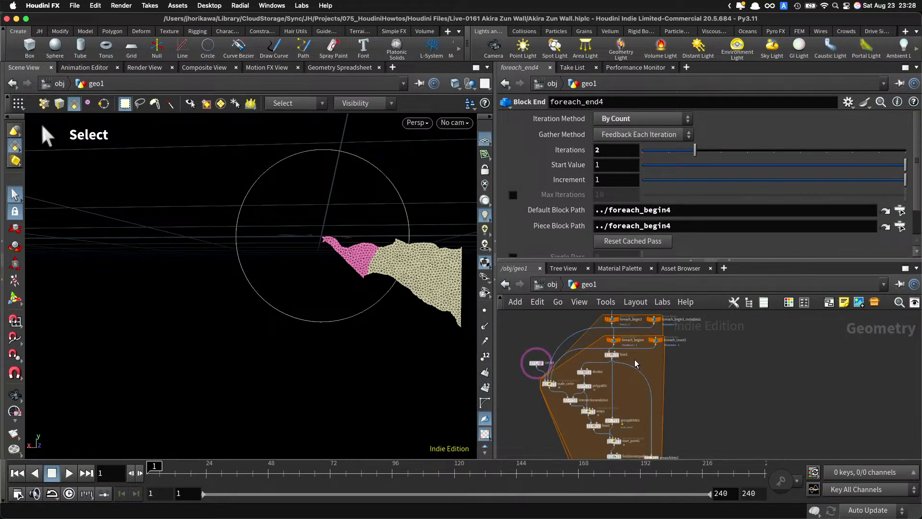
scroll(623, 350, "up", 3)
left_click(604, 332)
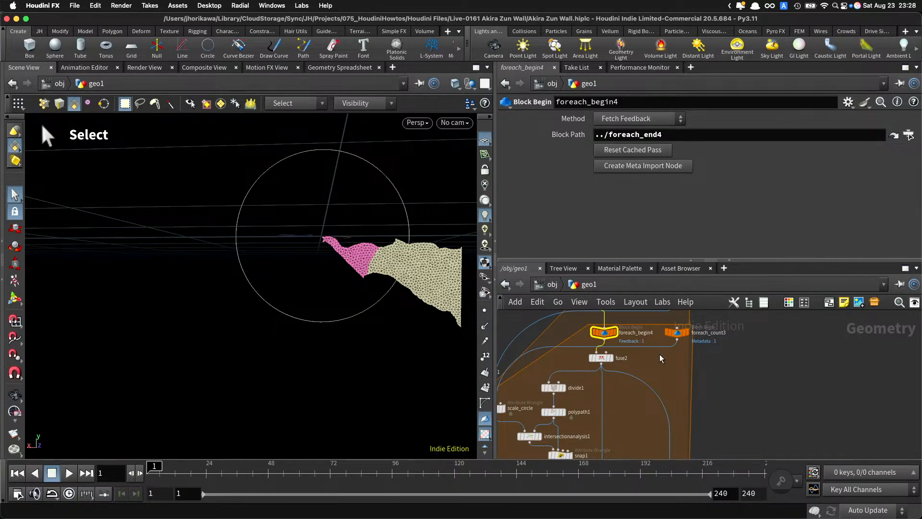
middle_click_drag(658, 373, 722, 400)
scroll(703, 380, "up", 2)
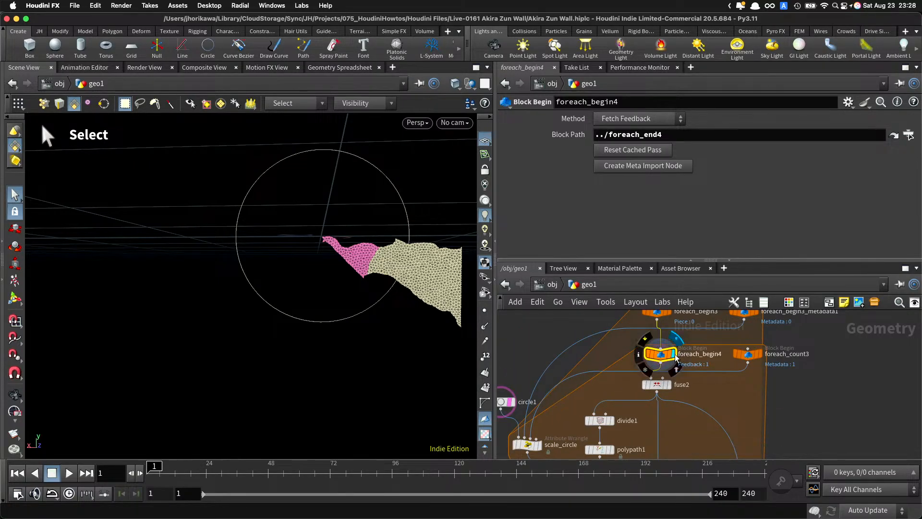
left_click(675, 355)
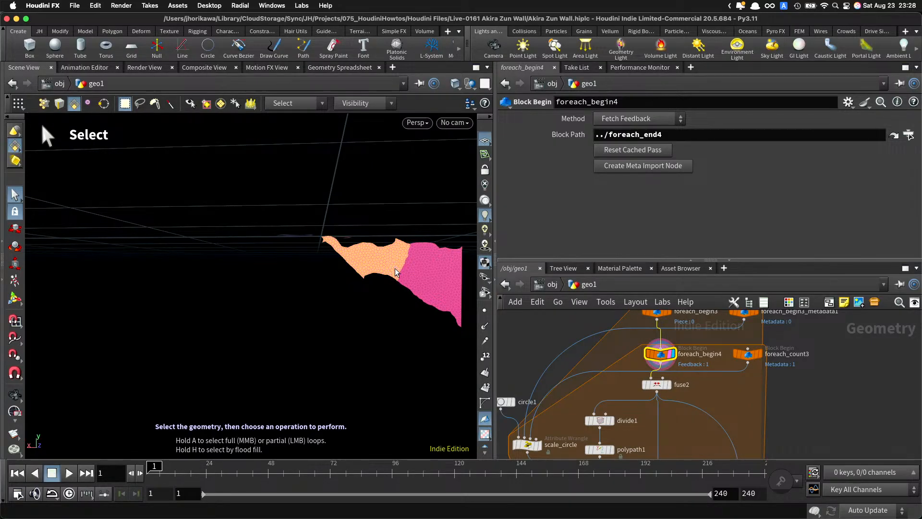
Step: Examine the fuse2 node and the branches it feeds at the start of the inner feedback loop
left_click_drag(655, 389, 667, 391)
scroll(659, 388, "up", 3)
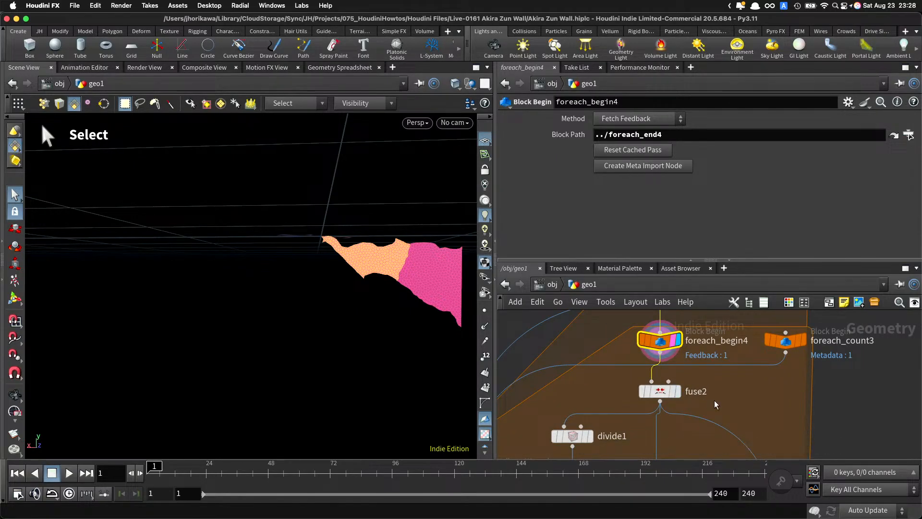
scroll(681, 402, "up", 3)
mouse_move(656, 390)
scroll(654, 389, "down", 4)
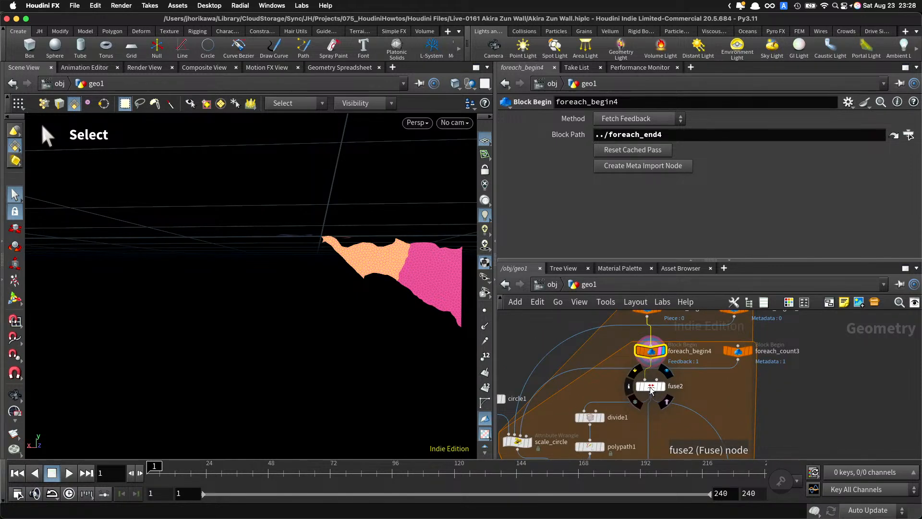
mouse_move(651, 390)
left_mouse_down()
mouse_move(665, 386)
mouse_move(641, 385)
left_mouse_up()
scroll(642, 386, "up", 3)
scroll(655, 388, "down", 5)
middle_click_drag(670, 418, 674, 393)
scroll(655, 379, "up", 2)
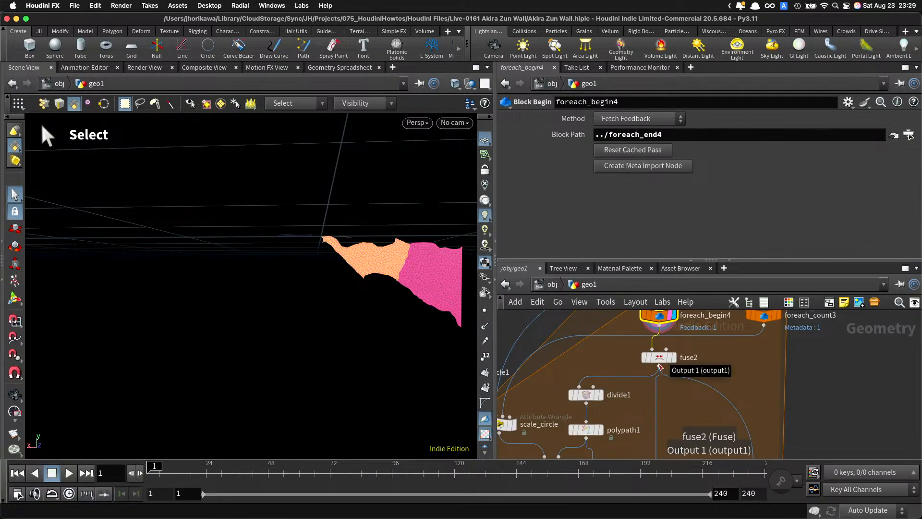
Step: Detach fuse2 from the chain below foreach_begin4 and set it aside, leaving foreach_begin4 wired directly to divide1
mouse_move(587, 398)
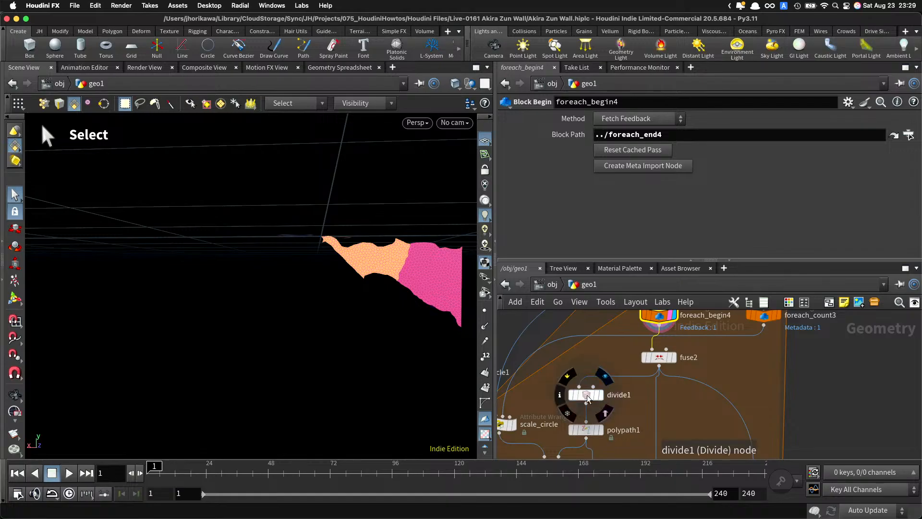
left_click(587, 398)
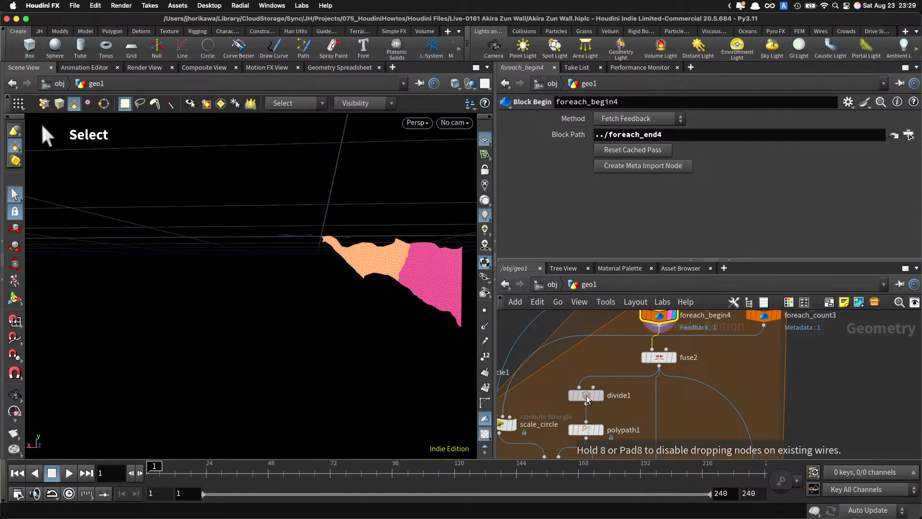
scroll(658, 416, "down", 2)
middle_click_drag(665, 416, 669, 444)
scroll(669, 427, "up", 2)
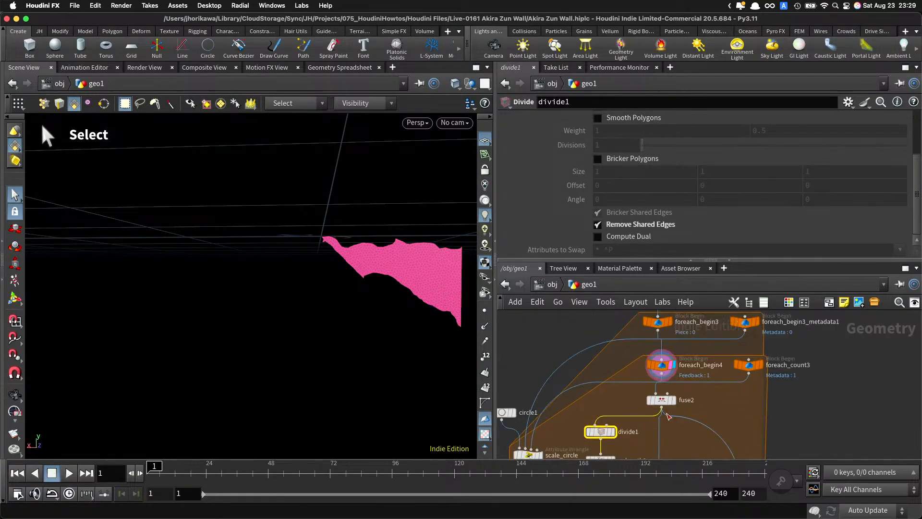
left_click_drag(658, 400, 773, 407)
Step: Display foreach_end2 and examine the jagged borders between neighboring wall pieces up close
scroll(687, 431, "down", 4)
scroll(754, 408, "up", 2)
scroll(723, 354, "up", 3)
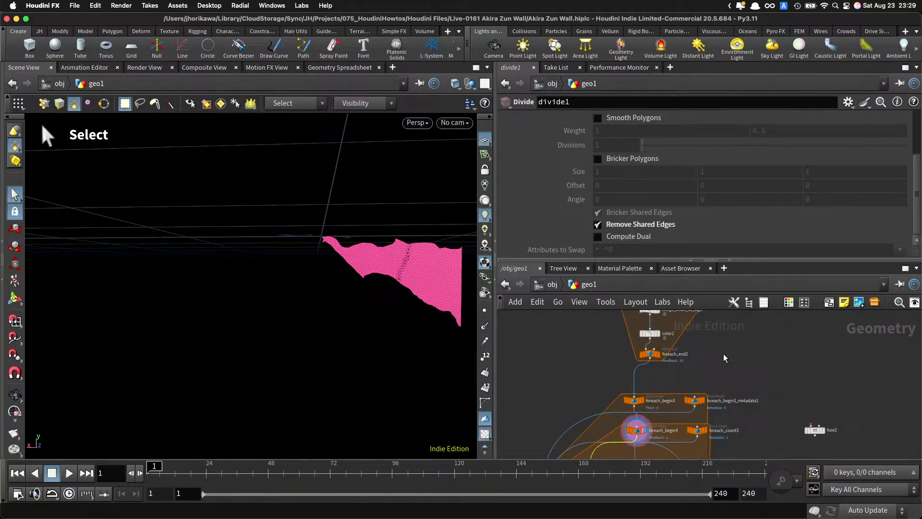
left_click(646, 355)
left_click(643, 354)
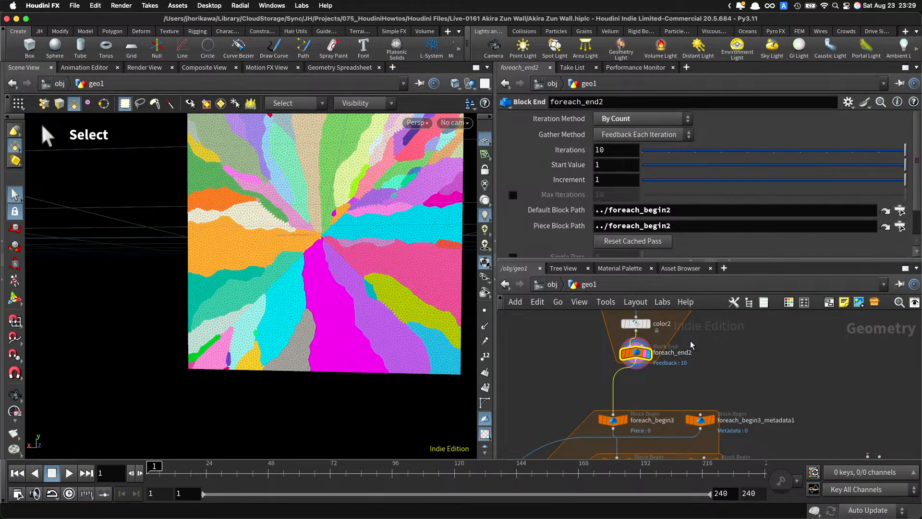
double_click(399, 260)
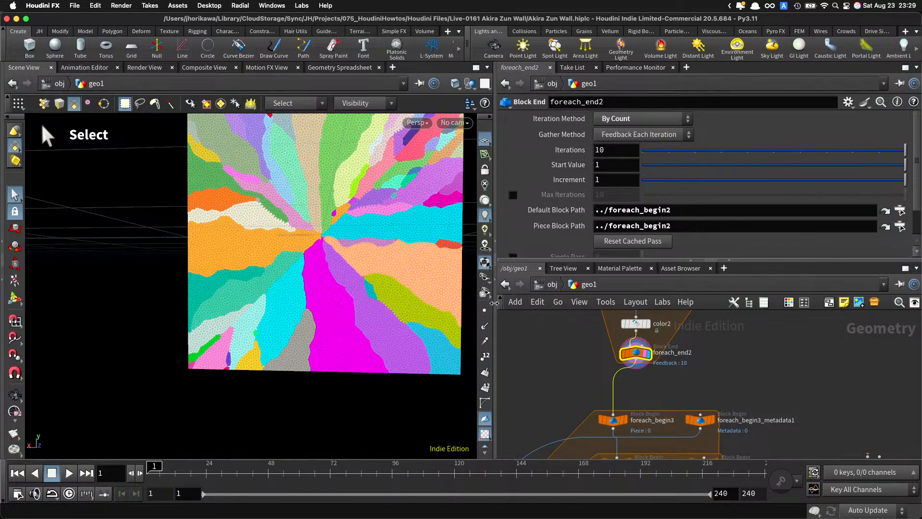
key("Escape")
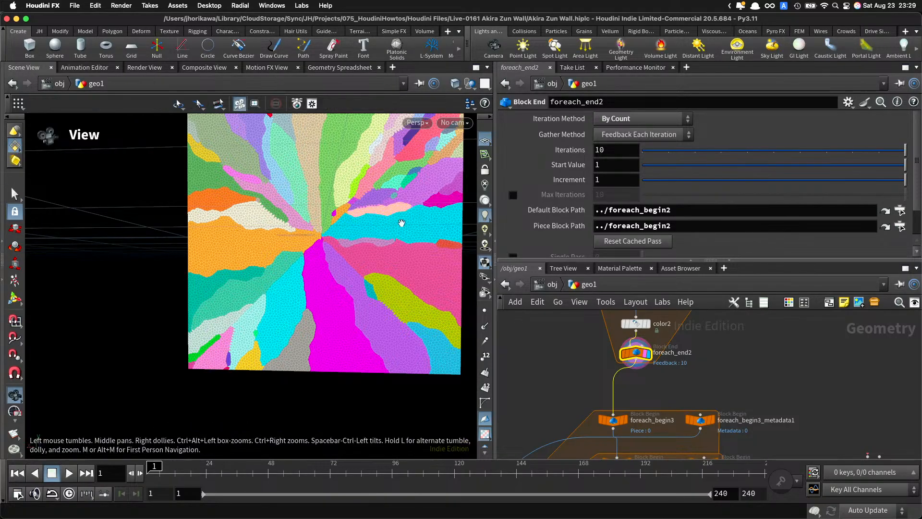
left_click_drag(379, 204, 380, 197)
scroll(381, 197, "up", 10)
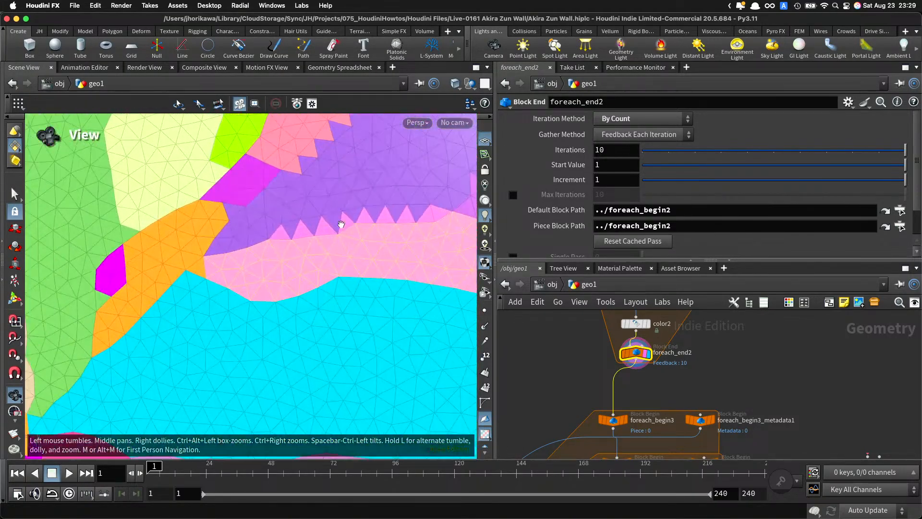
key("s")
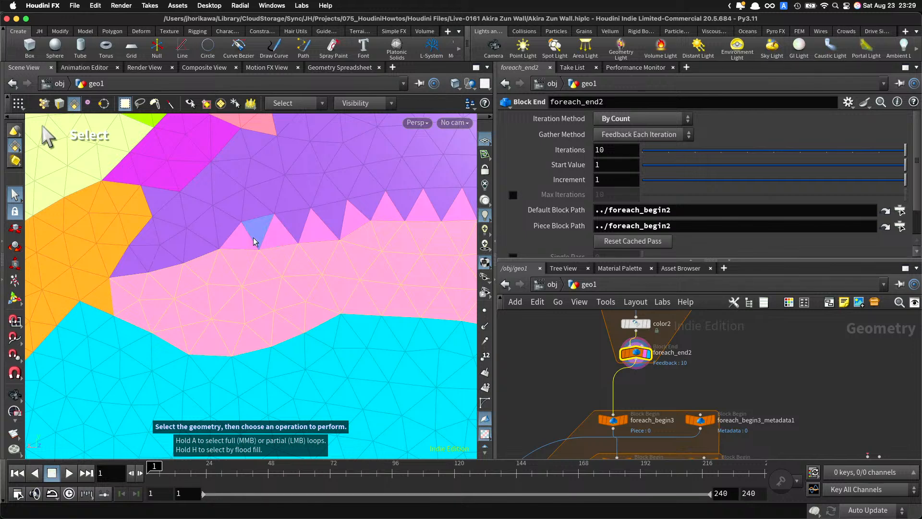
Step: Flood-select the pink piece to check which triangles along its jagged border are connected to it
left_click(248, 241)
left_click(273, 242)
left_click(284, 263)
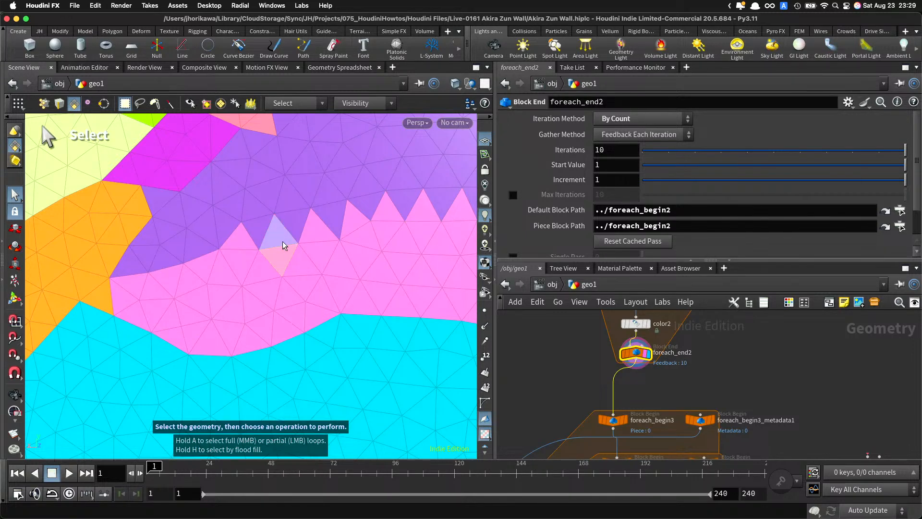
double_click(308, 268)
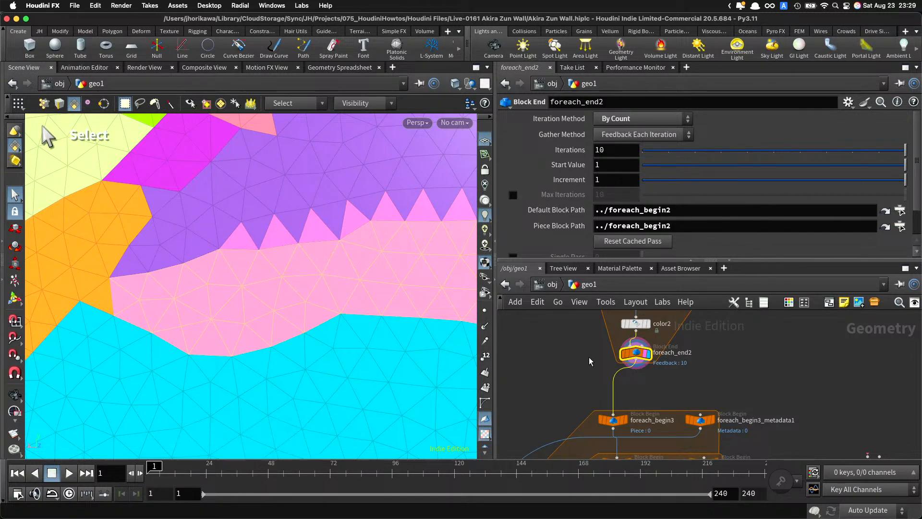
Step: Move the nested loop nodes from foreach_begin3 downward to open up space beneath foreach_end2
scroll(691, 393, "down", 4)
scroll(691, 393, "up", 4)
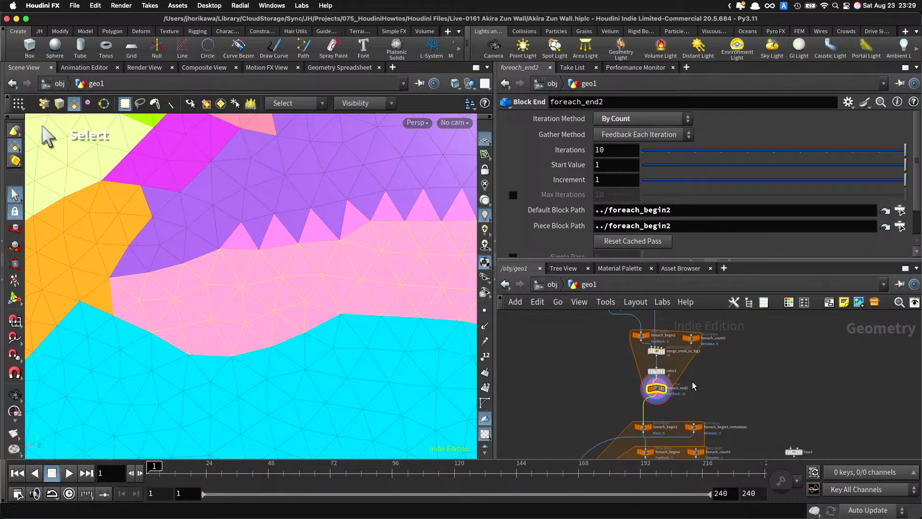
scroll(697, 347, "down", 3)
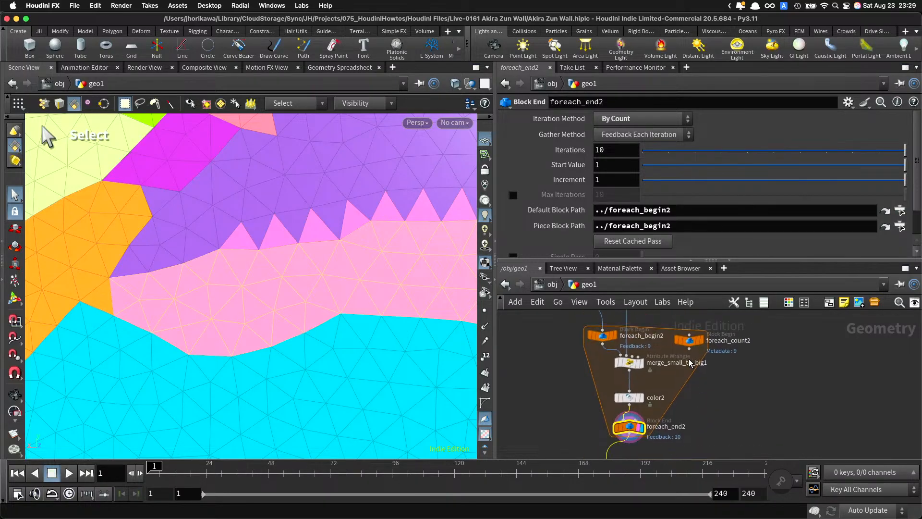
scroll(685, 397, "down", 4)
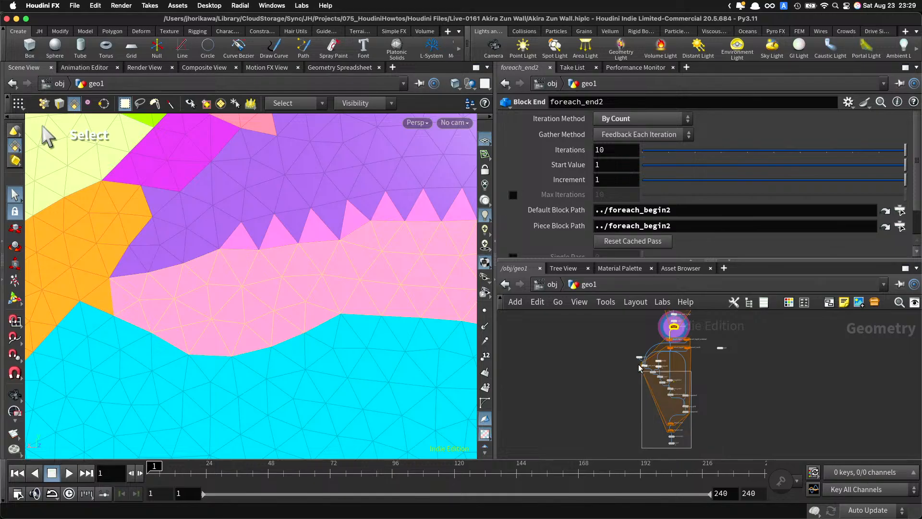
scroll(687, 344, "up", 5)
left_click_drag(635, 338, 683, 413)
key("Escape")
left_click(713, 375)
middle_click_drag(713, 375, 724, 418)
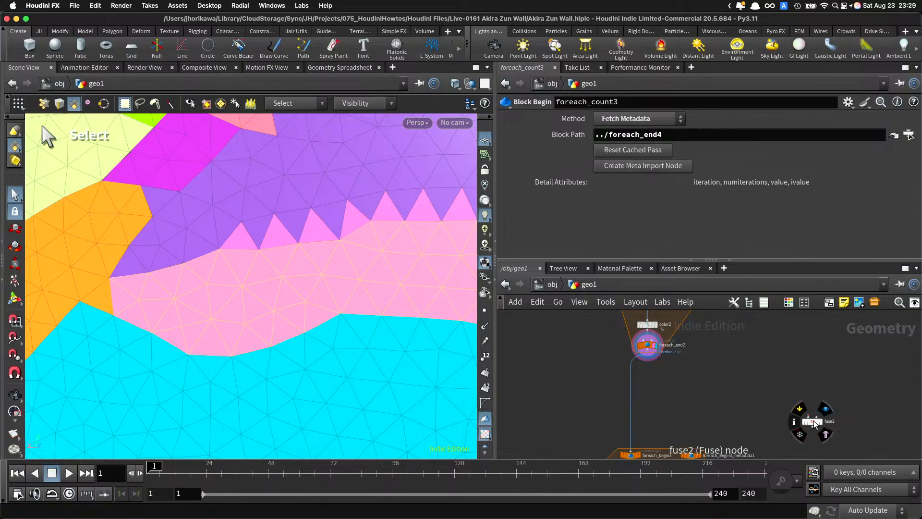
Step: Bring the detached fuse2 node closer to the gap beneath foreach_end2
left_click_drag(815, 423, 739, 406)
scroll(681, 364, "up", 3)
scroll(654, 392, "down", 5)
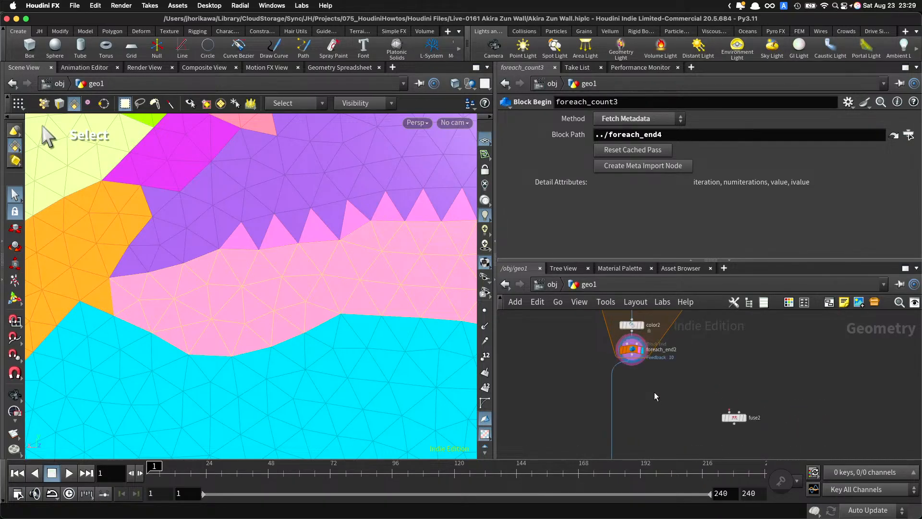
middle_click_drag(658, 387, 640, 402)
scroll(634, 363, "up", 2)
scroll(634, 363, "up", 2)
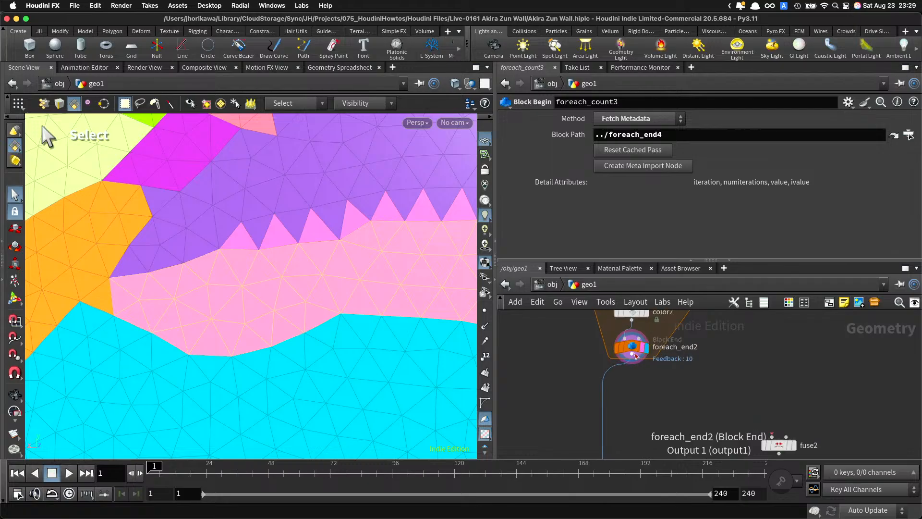
Step: Insert an Attribute Promote node between foreach_end2 and foreach_begin3
key("Tab")
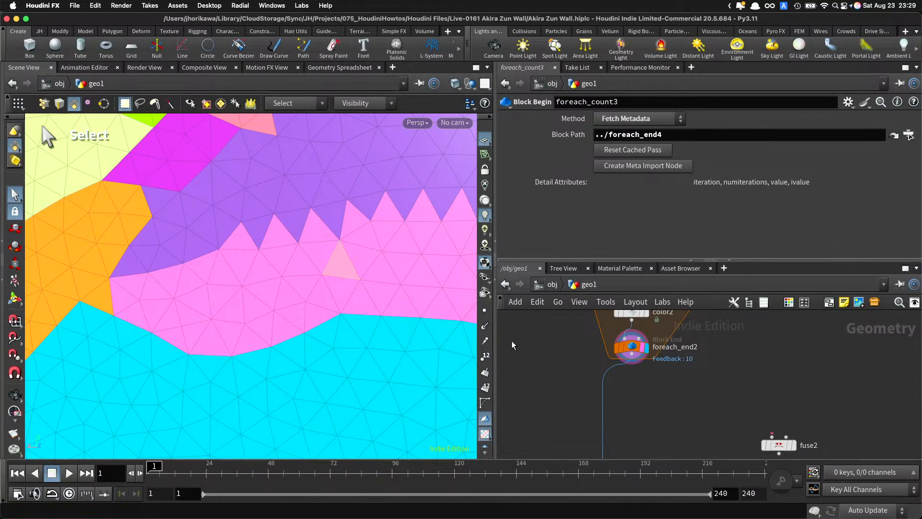
key("Tab")
type("i")
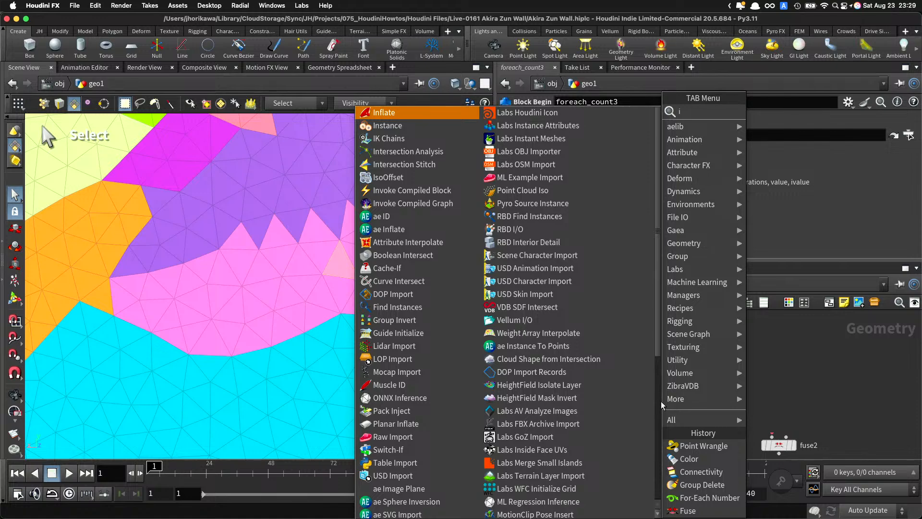
key("BackSpace")
type("atter")
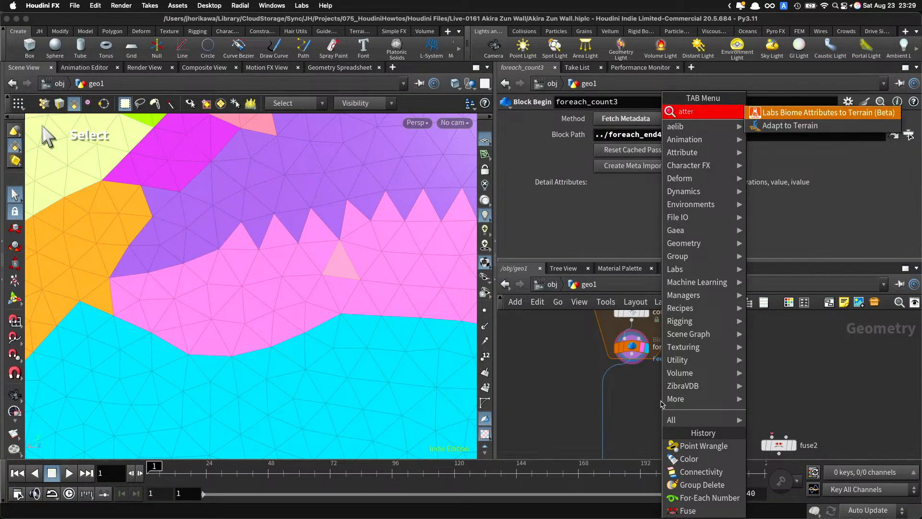
key("BackSpace")
key("BackSpace")
type("ribute prom")
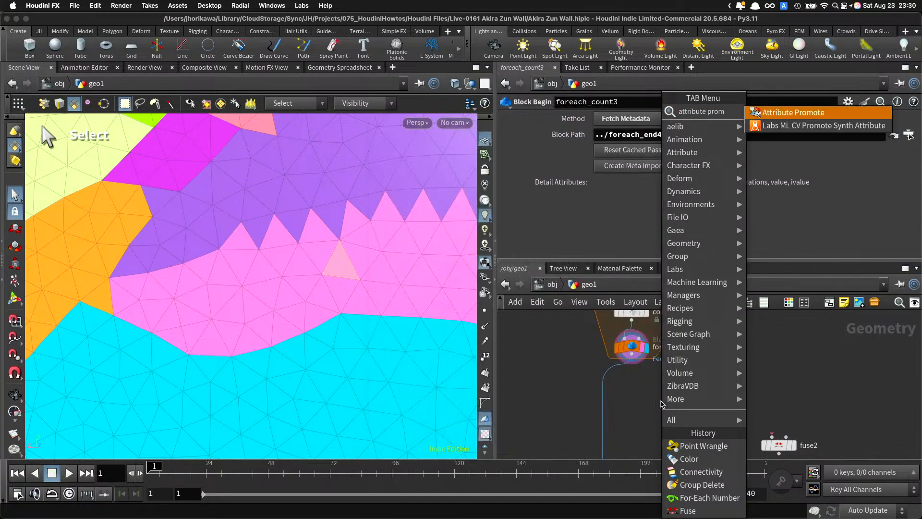
key("Return")
left_click(591, 379)
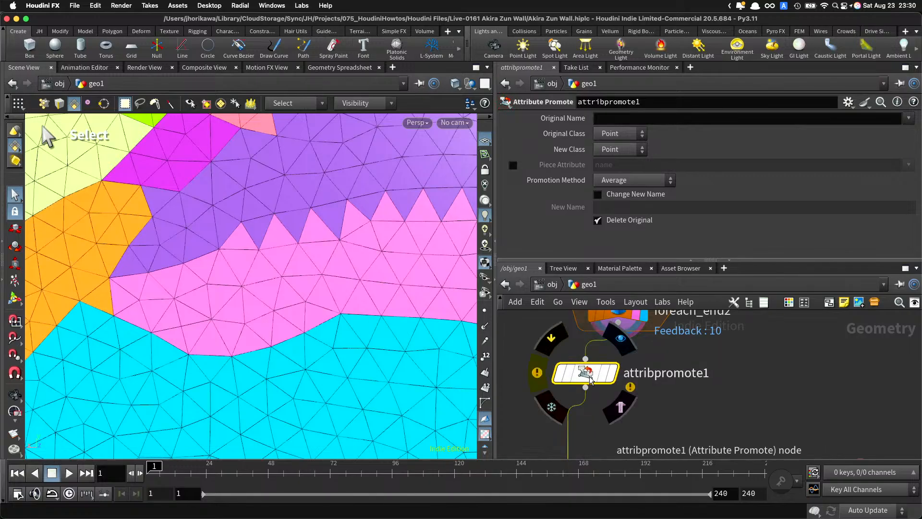
Step: Promote the class attribute from Primitive to Point on attribpromote1, with Delete Original turned off
left_click(618, 135)
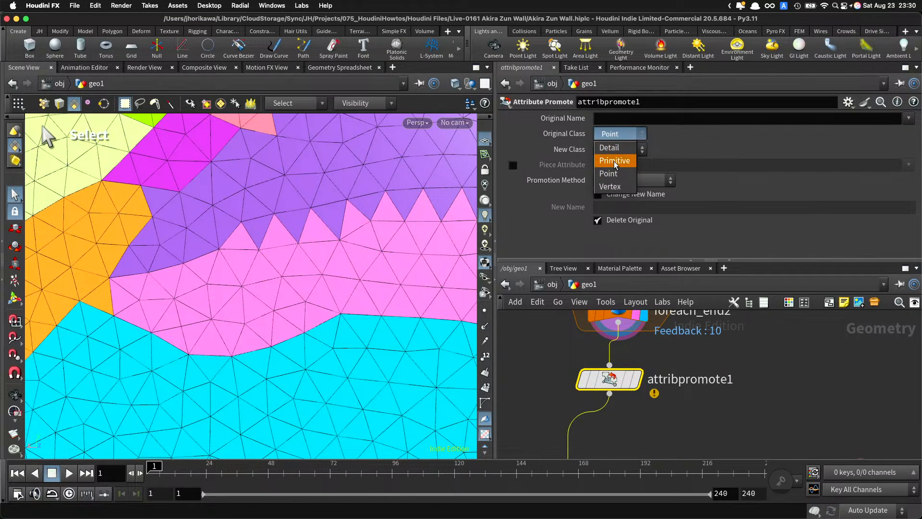
left_click(615, 161)
left_click(618, 117)
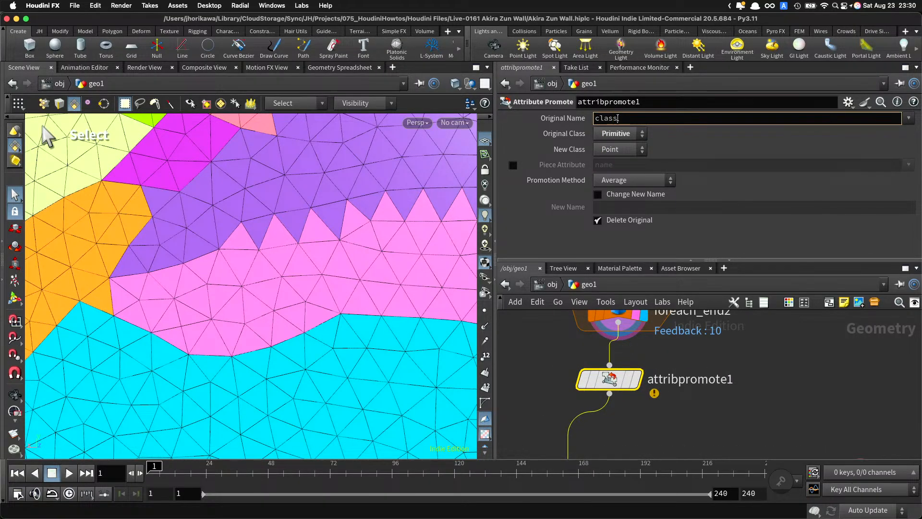
type("class")
key("Return")
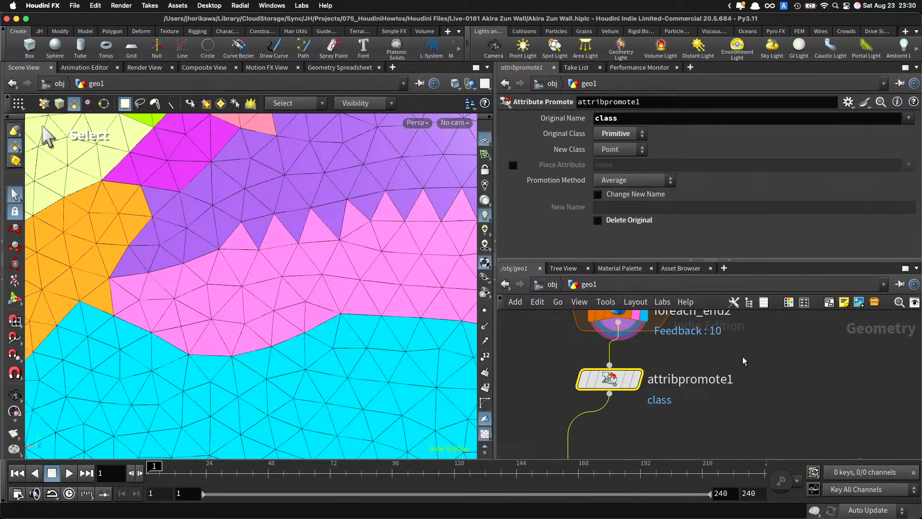
Step: Insert fuse2 into the chain directly below attribpromote1 and display its result
scroll(745, 363, "down", 5)
left_click_drag(796, 395, 666, 376)
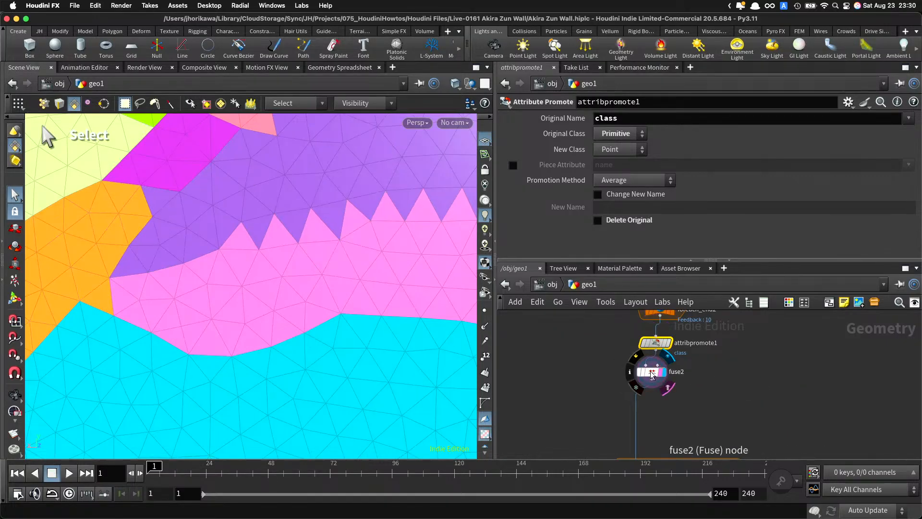
left_click(665, 375)
Step: Enable Match Attribute on fuse2 and set it to class so only points of the same piece fuse
scroll(600, 197, "down", 3)
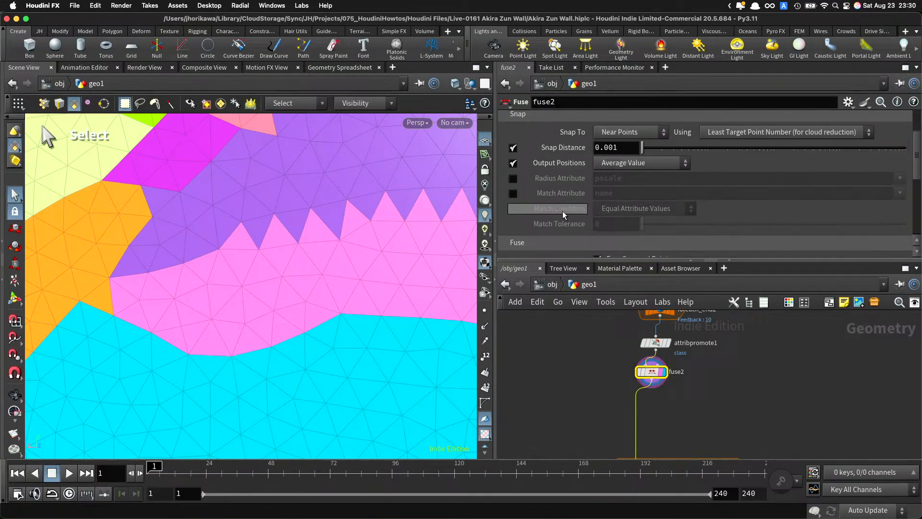
left_click(512, 193)
type("class")
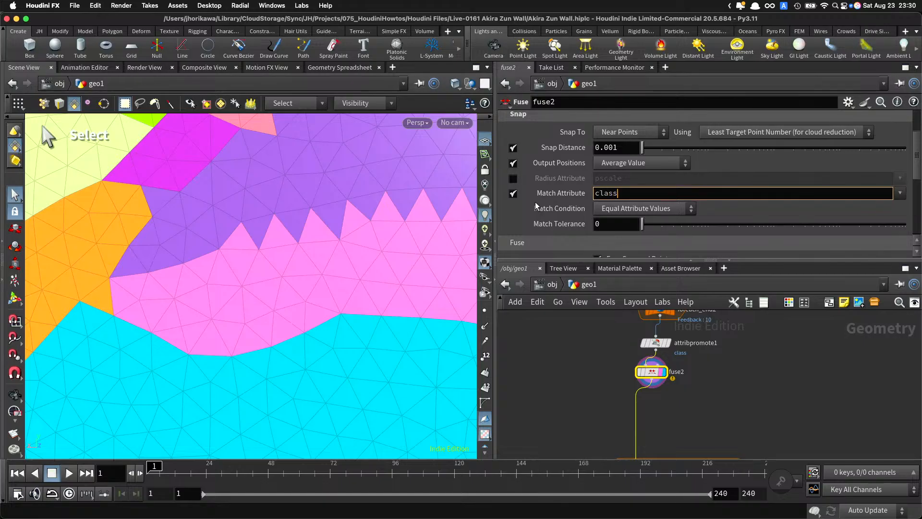
key("Return")
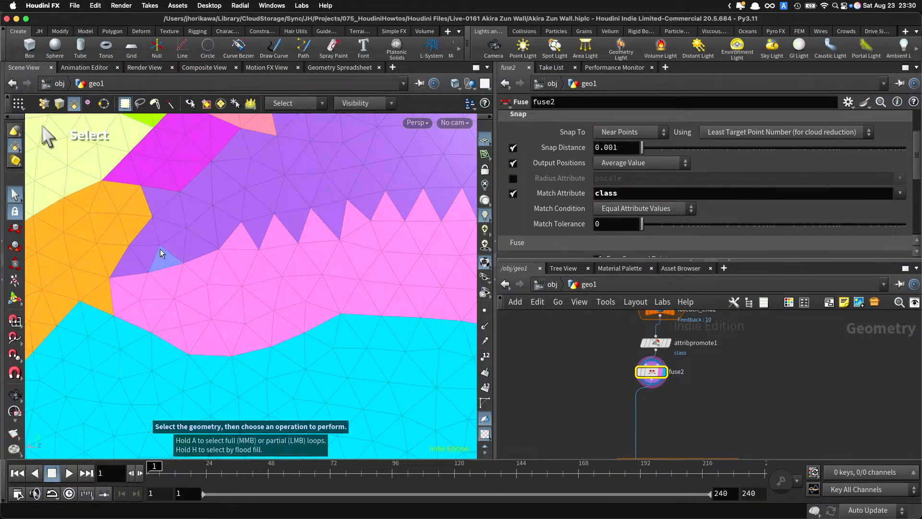
Step: Select the pink piece to check its connectivity after fuse2, and inspect the jagged borders across the wall
double_click(221, 301)
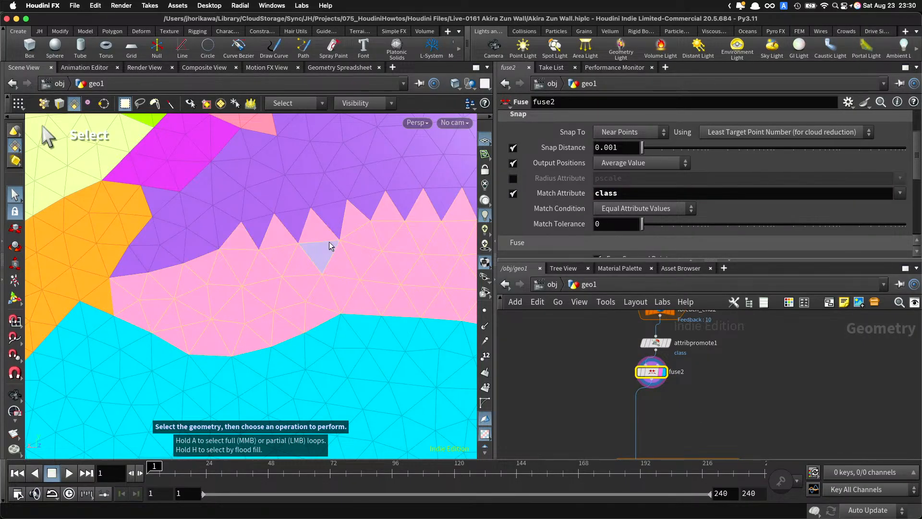
key("Escape")
left_click_drag(329, 245, 297, 267)
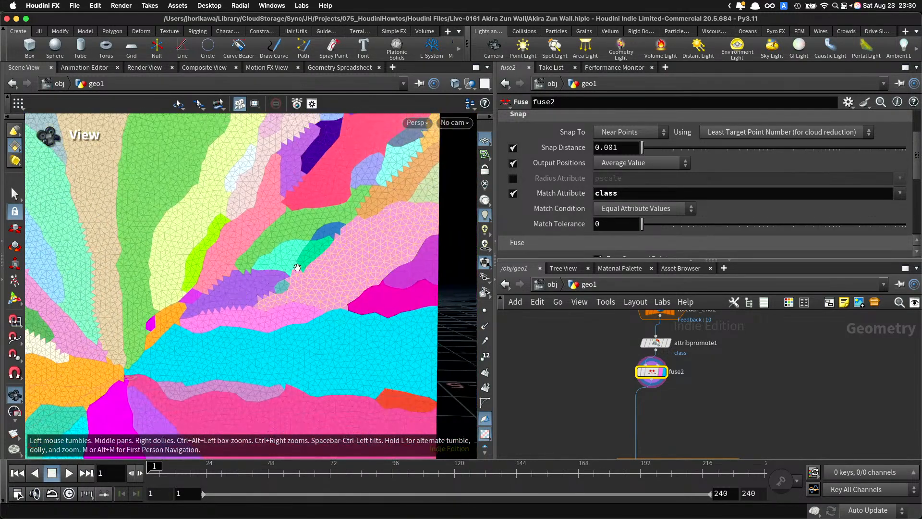
middle_click_drag(297, 267, 223, 311)
scroll(296, 247, "up", 5)
double_click(287, 245)
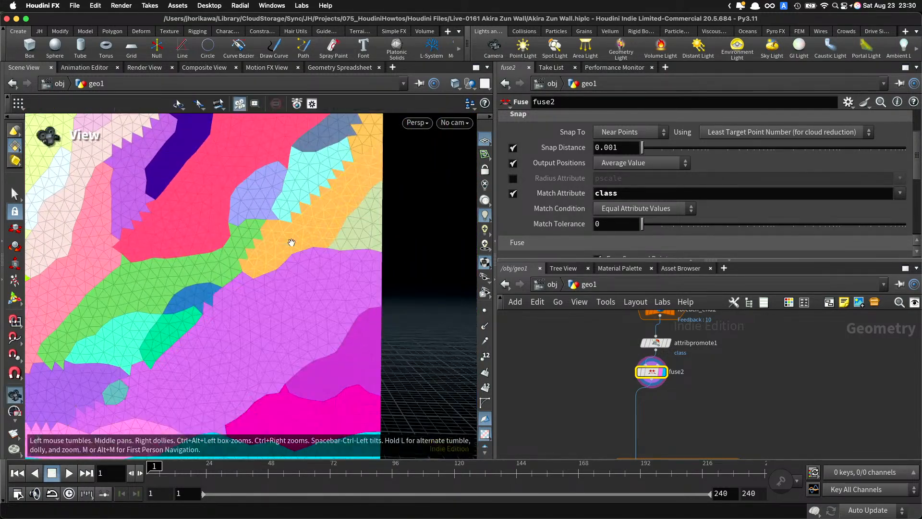
right_click_drag(292, 242, 292, 333)
scroll(647, 372, "up", 2)
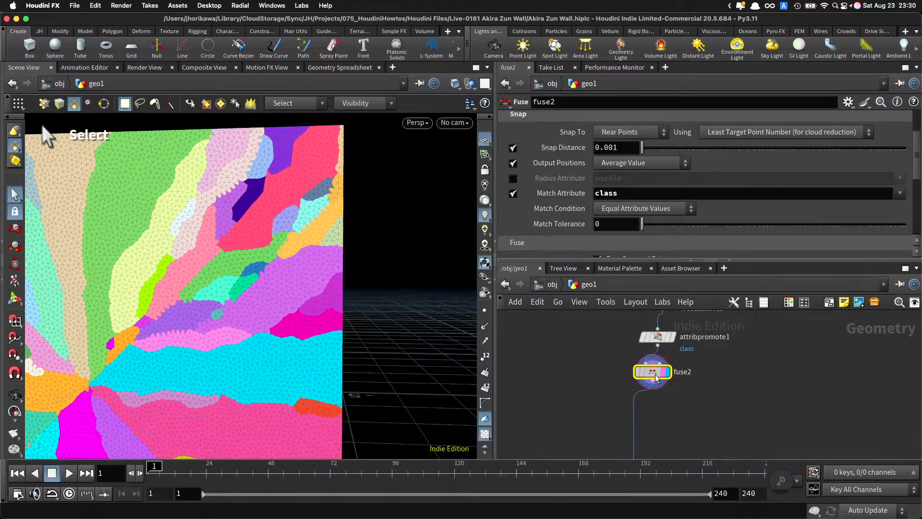
Step: Display foreach_end3 and examine the split result of the single isolated piece
scroll(686, 326, "down", 6)
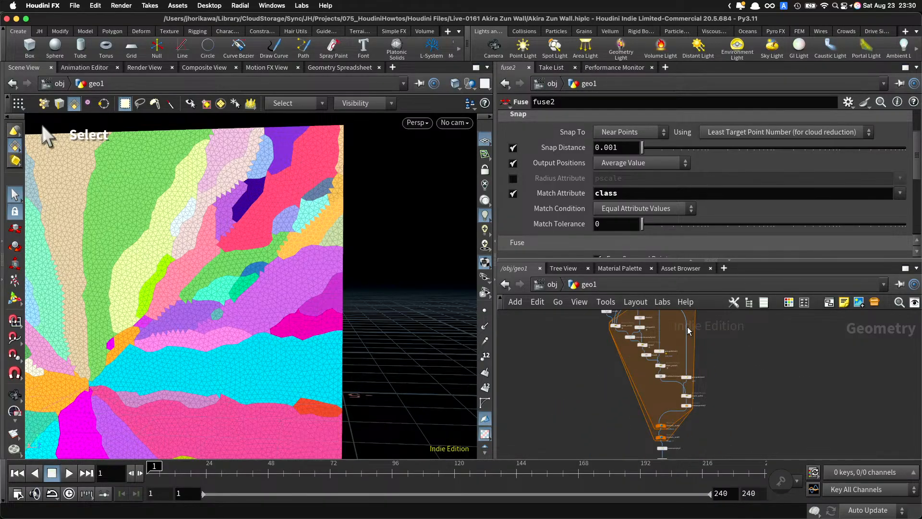
scroll(687, 327, "up", 5)
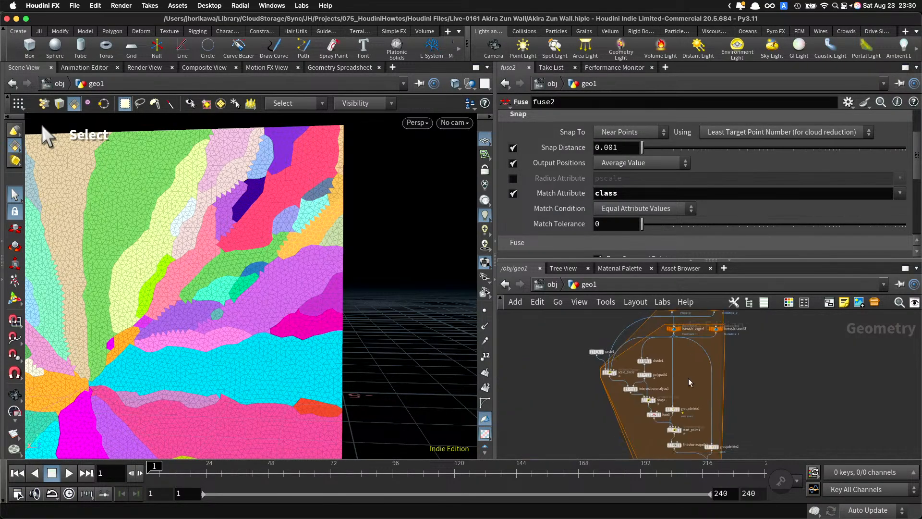
scroll(690, 382, "up", 5)
left_click(668, 394)
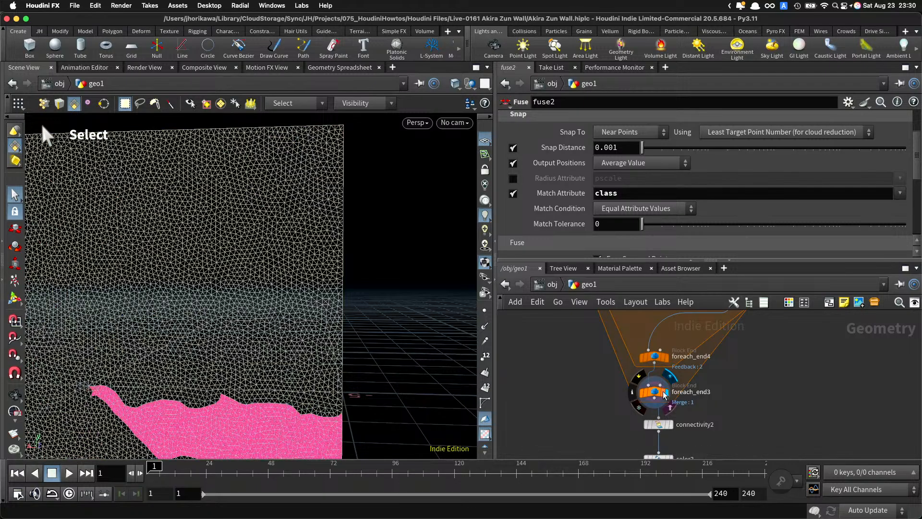
left_click(659, 392)
key("space")
scroll(327, 290, "down", 3)
middle_click_drag(294, 301, 311, 226)
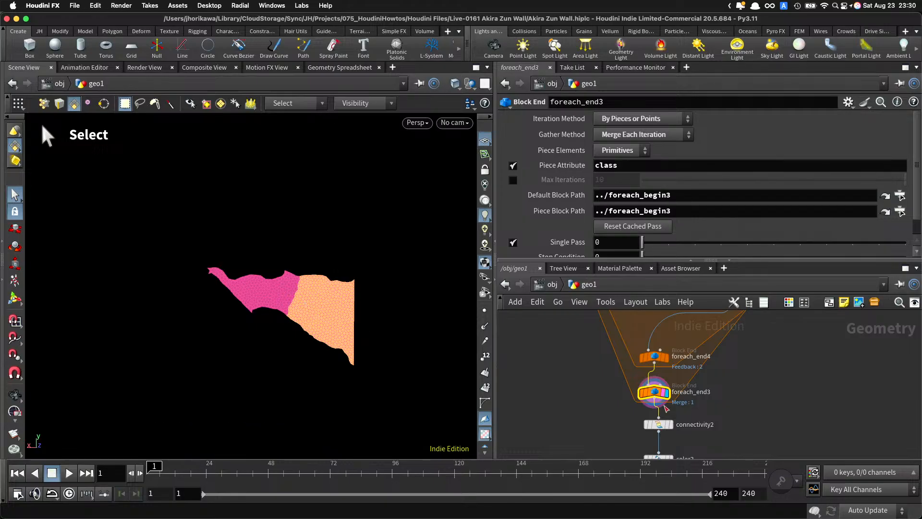
Step: Display the color3 node to view the separated pieces in random colors
scroll(673, 380, "down", 5)
left_click(664, 374)
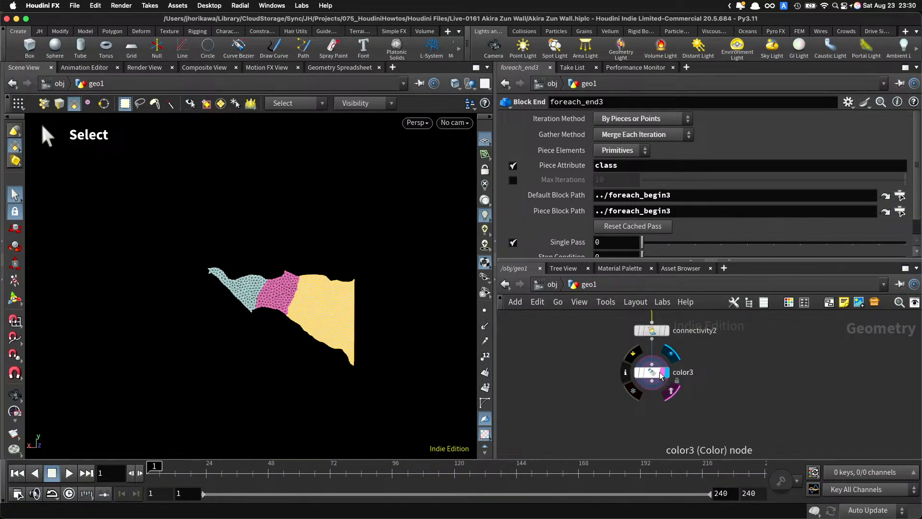
left_click(652, 373)
scroll(624, 379, "up", 5)
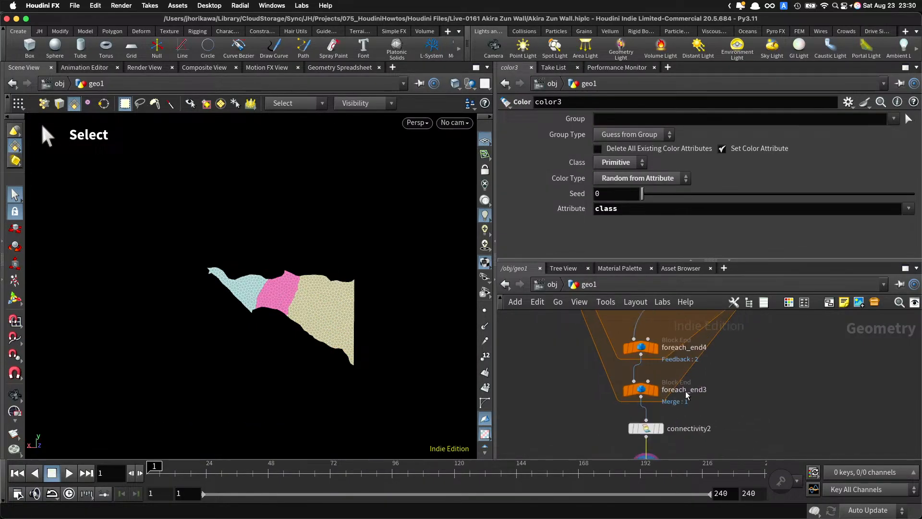
Step: Turn off Single Pass on foreach_end3 to process all wall pieces, and inspect the full colored wall
left_click(623, 386)
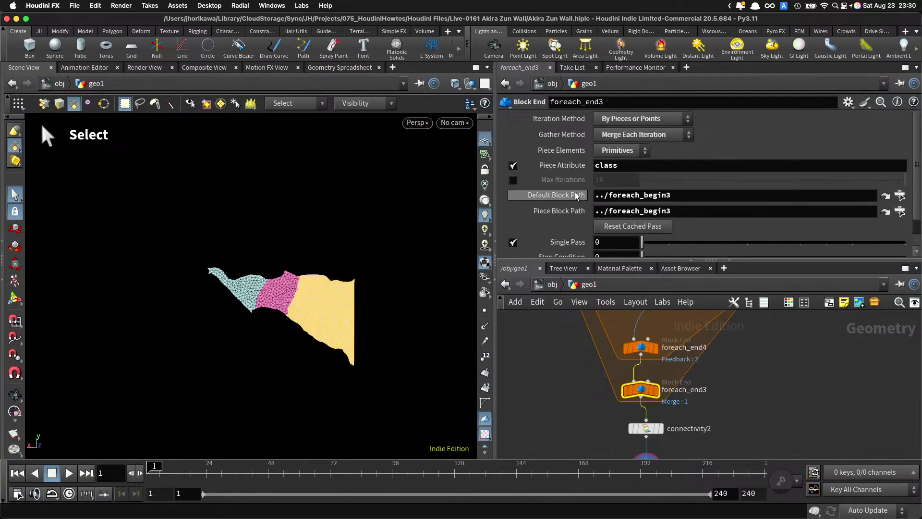
left_click(513, 244)
key("Escape")
scroll(340, 268, "up", 6)
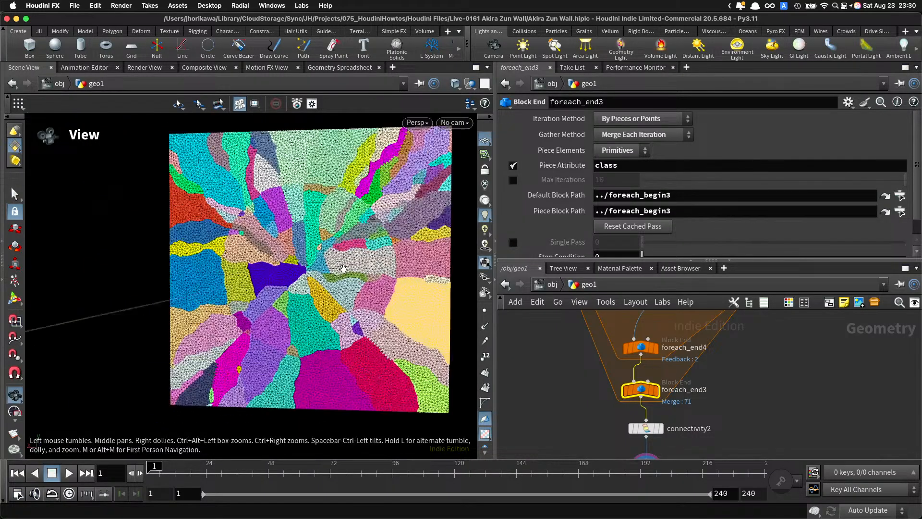
key("s")
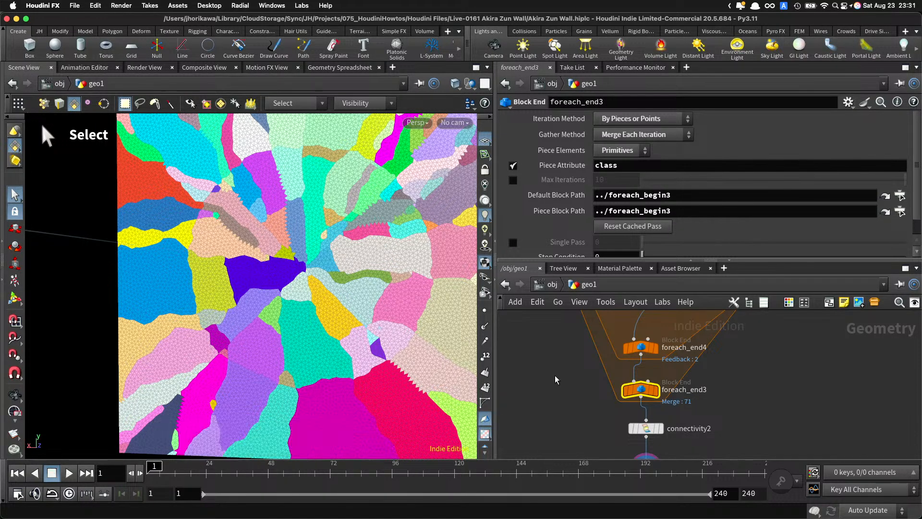
Step: Try 7 and 6 iterations on the foreach_end4 feedback loop and inspect the resulting wall pieces up close
scroll(577, 394, "down", 5)
scroll(570, 422, "up", 3)
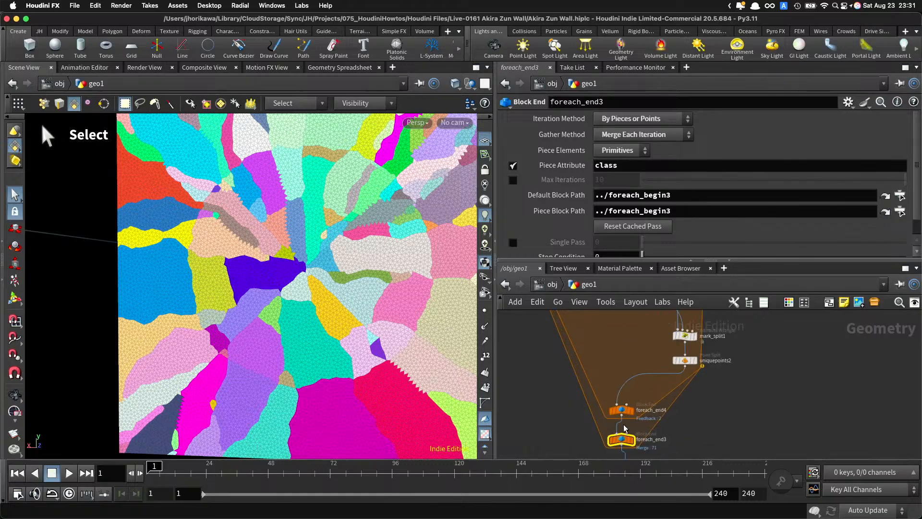
left_click(621, 410)
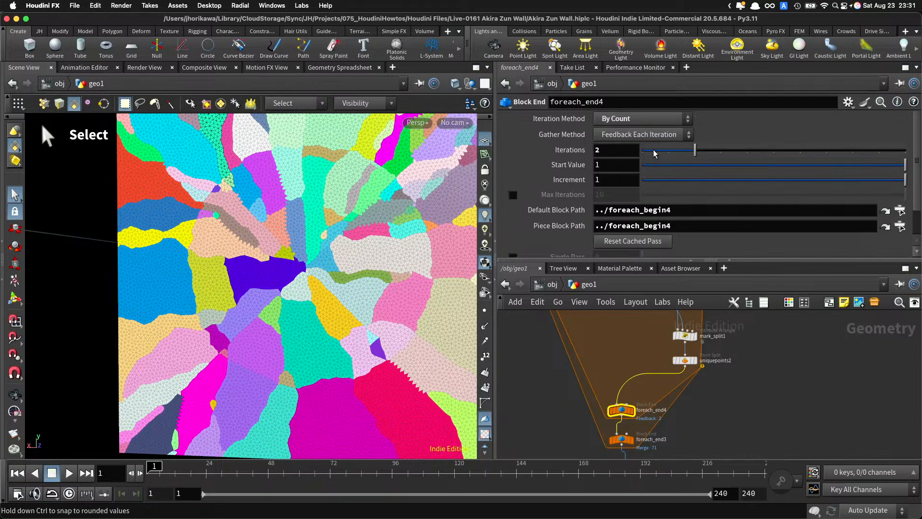
left_click_drag(719, 153, 824, 157)
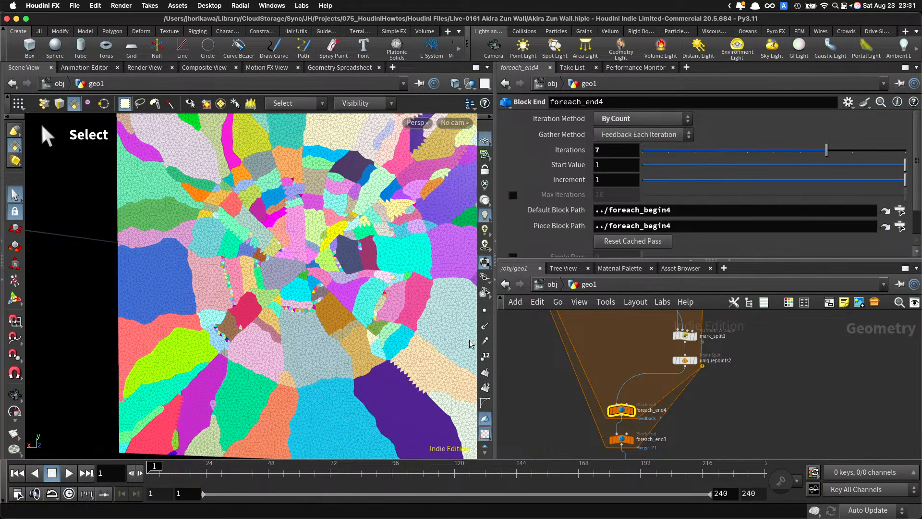
key("space")
scroll(349, 283, "up", 3)
scroll(348, 284, "down", 1)
scroll(349, 284, "up", 1)
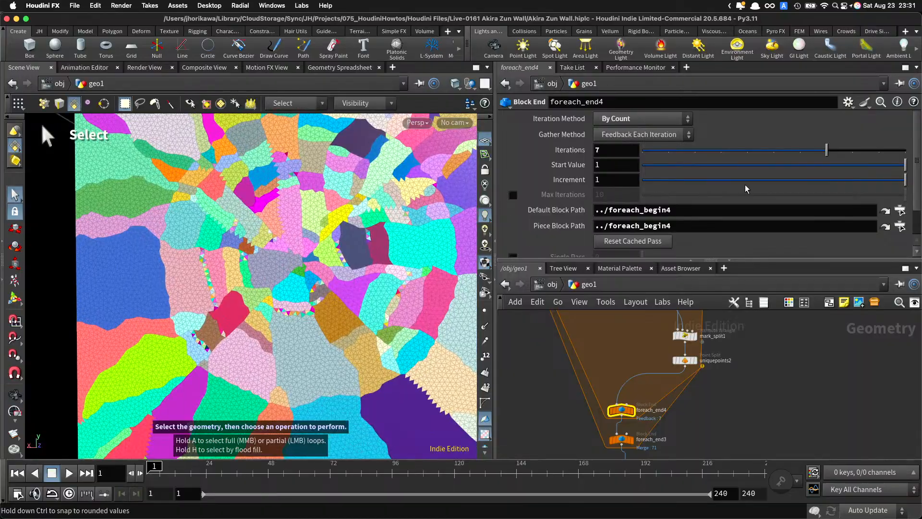
mouse_move(819, 157)
left_mouse_down()
mouse_move(747, 154)
mouse_move(811, 152)
left_mouse_up()
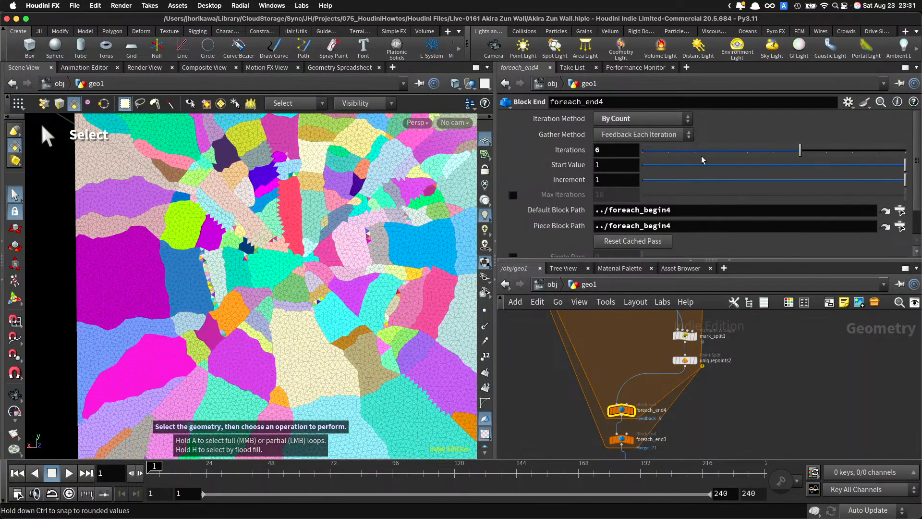
Step: Examine the path cost and output settings of findshortestpath2 inside the feedback loop
scroll(644, 413, "down", 4)
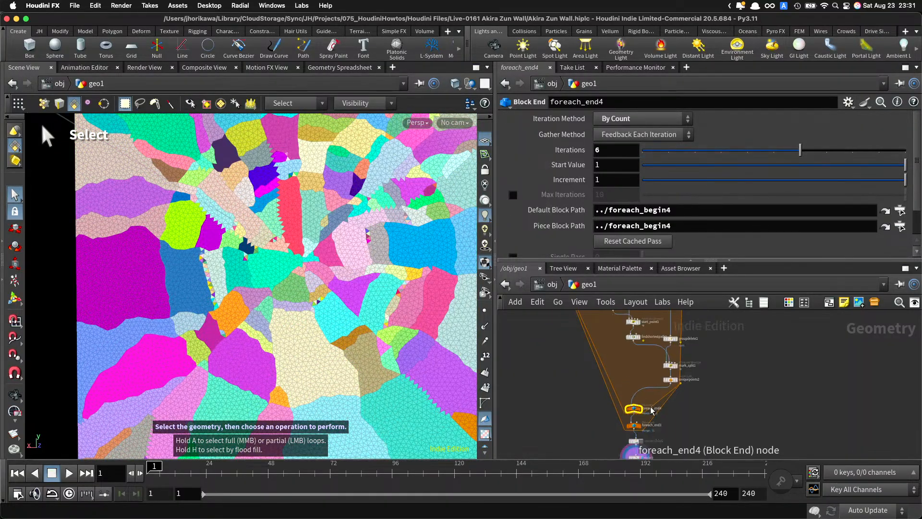
scroll(641, 381, "up", 4)
left_click(635, 380)
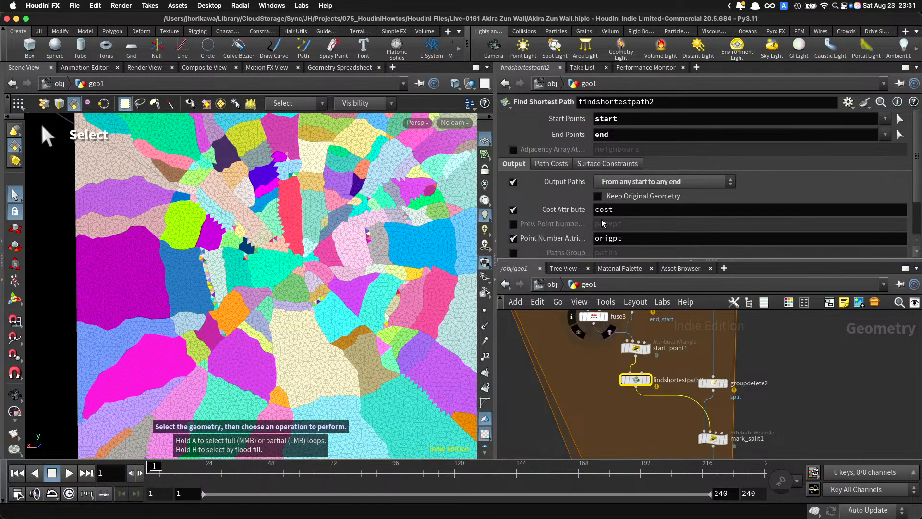
left_click(551, 164)
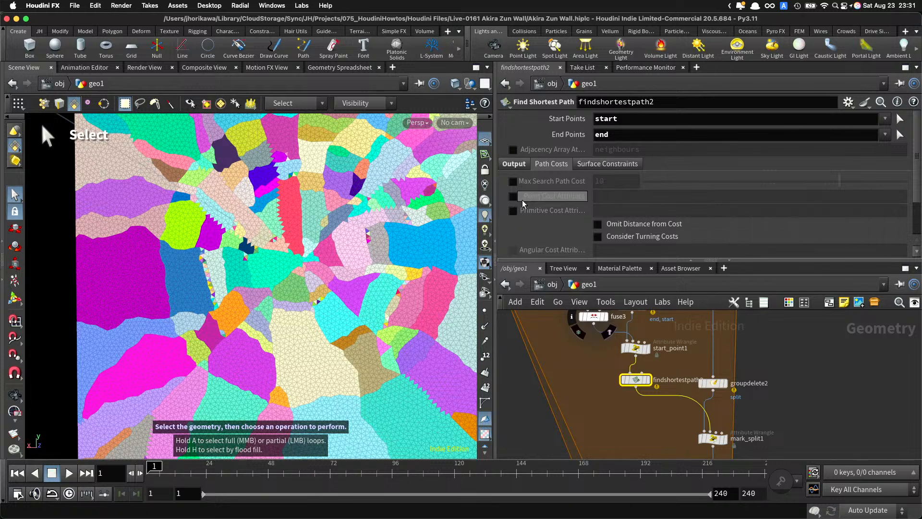
scroll(554, 369, "down", 5)
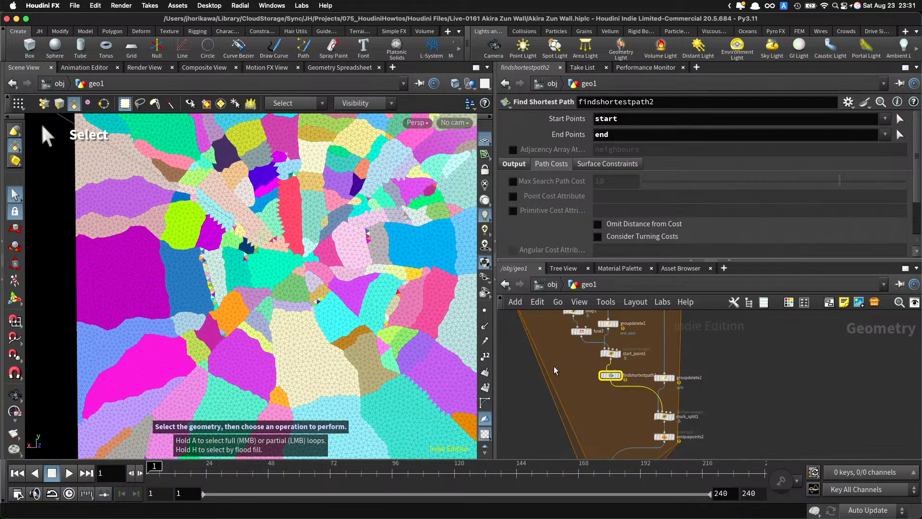
middle_click_drag(564, 390, 592, 358)
scroll(616, 350, "up", 5)
scroll(625, 341, "down", 3)
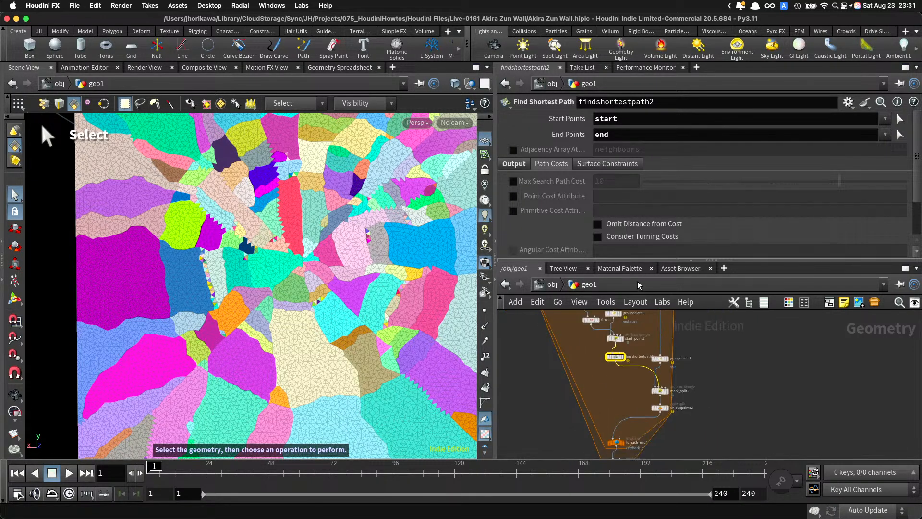
left_click(510, 164)
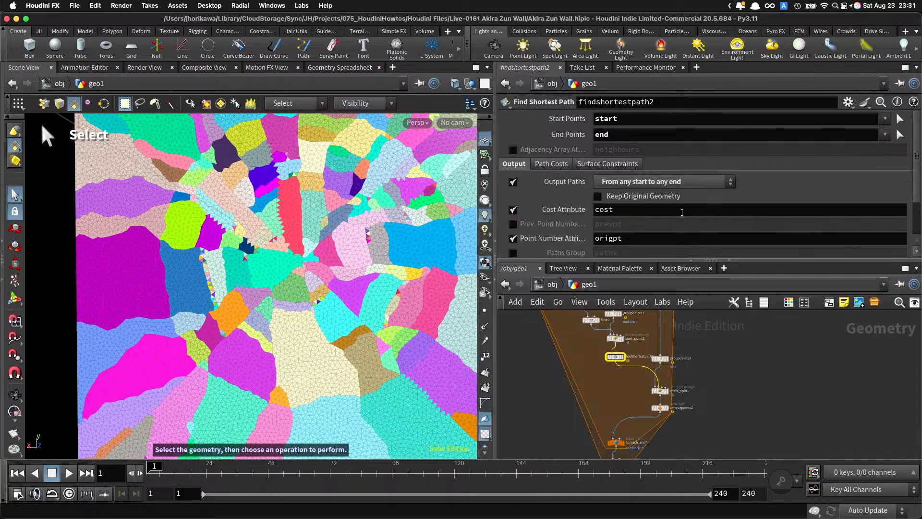
Step: Set the iterations of the foreach_end4 feedback loop to 3
scroll(643, 340, "down", 3)
scroll(637, 396, "up", 6)
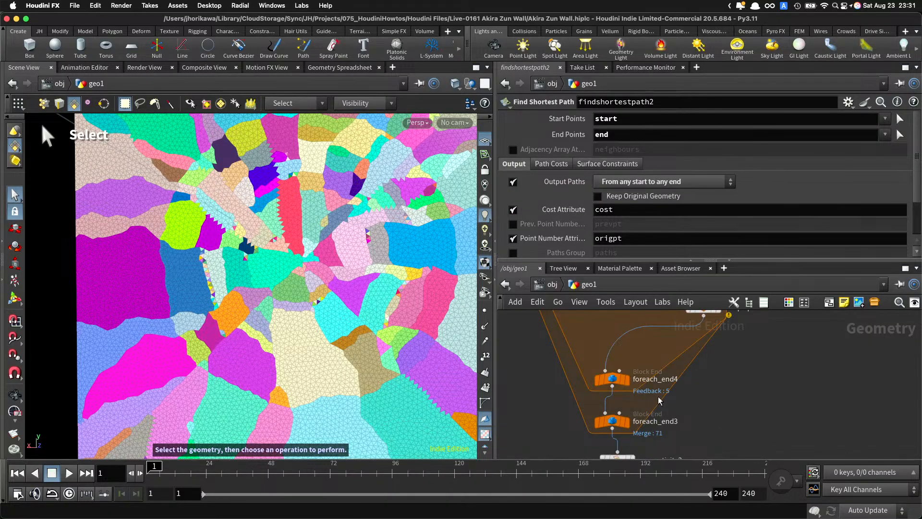
left_click(620, 379)
left_click_drag(676, 152, 692, 153)
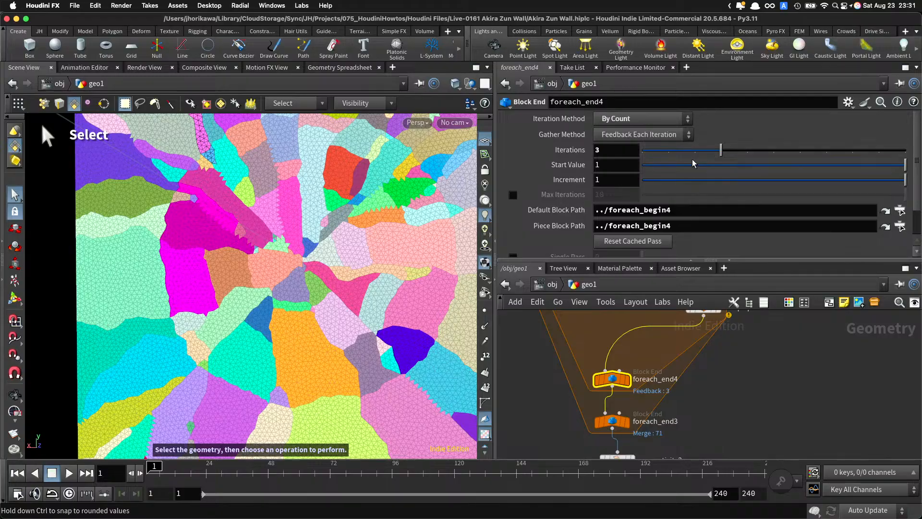
Step: Select the CONTROLLER null to show its parameters and reposition it beside the node chain
scroll(658, 390, "down", 6)
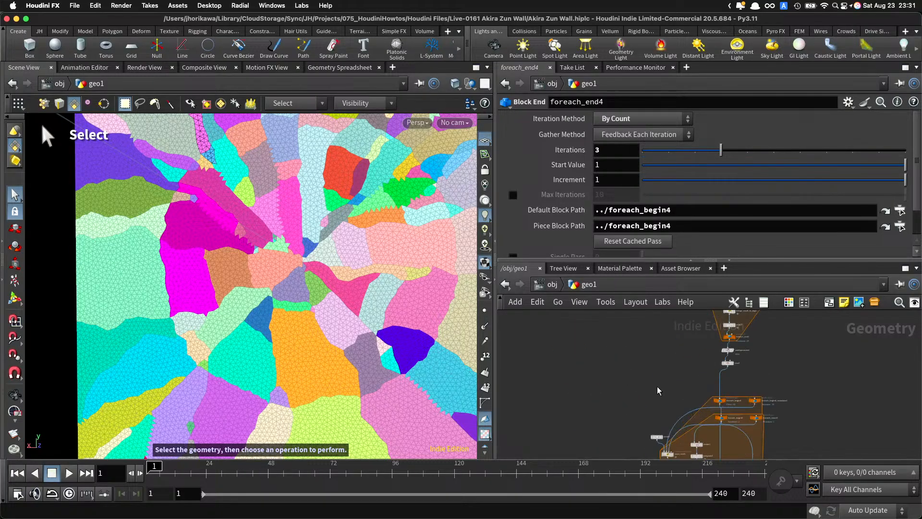
middle_click_drag(636, 338, 635, 398)
left_click(618, 342)
scroll(619, 339, "up", 3)
scroll(619, 333, "down", 8)
left_click_drag(619, 333, 620, 329)
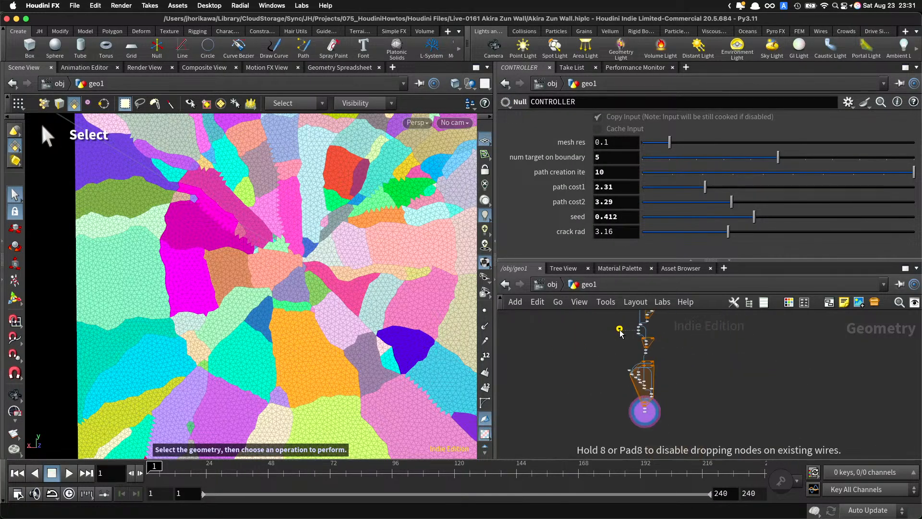
Step: Open the CONTROLLER null's parameter interface for editing and turn off Forbid Linking Parameters from Outside this Subnet
scroll(637, 408, "up", 4)
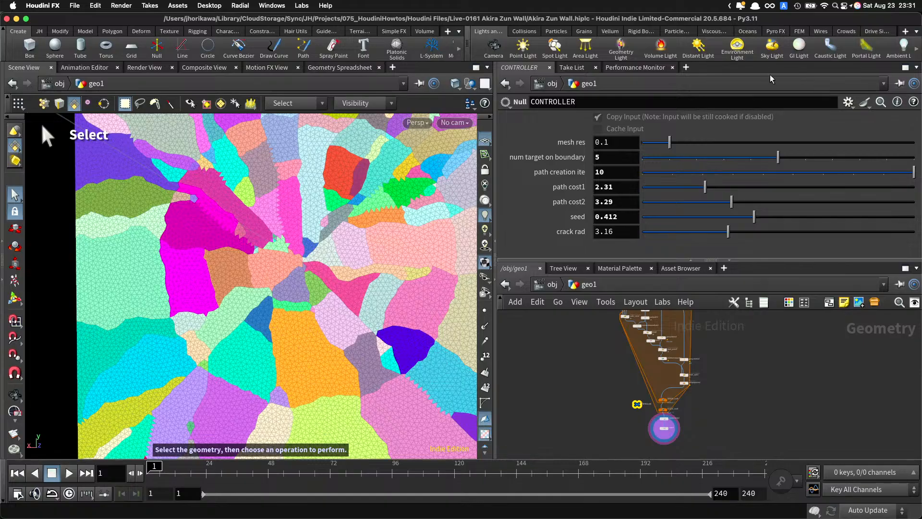
left_click(848, 102)
left_click(845, 115)
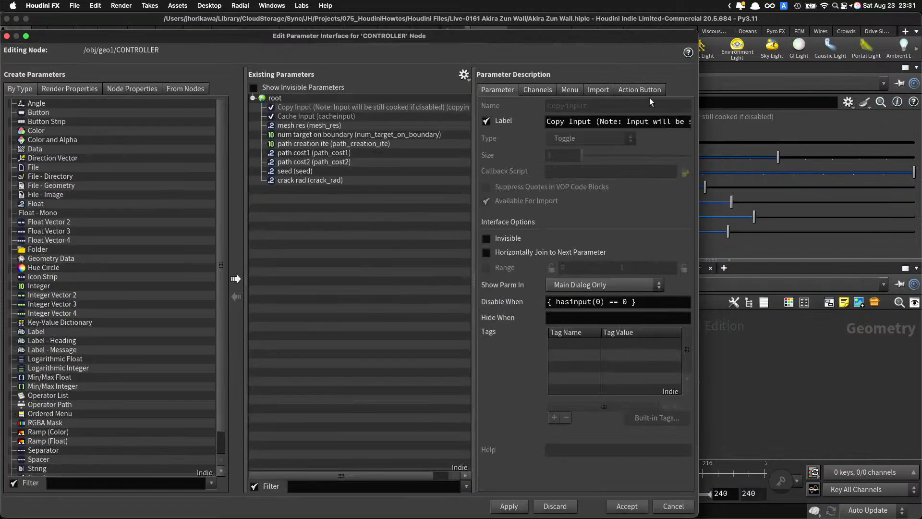
left_click(464, 76)
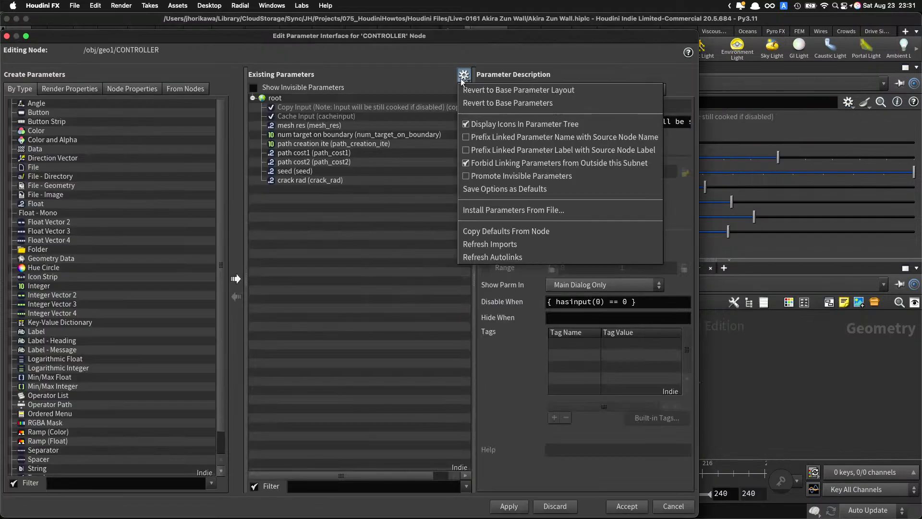
left_click(474, 163)
Step: Add the Iterations parameter of foreach_end4 to the CONTROLLER's existing parameters, below crack rad
left_click_drag(529, 42, 307, 62)
scroll(703, 409, "up", 6)
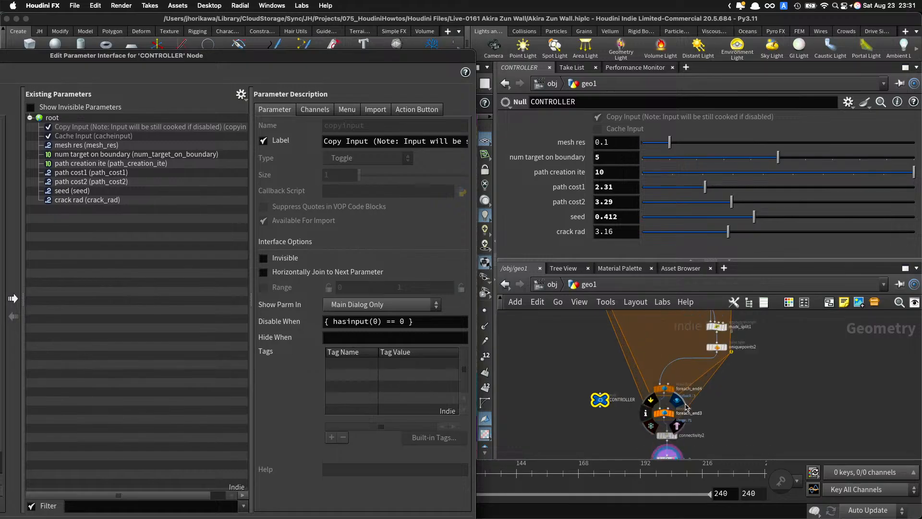
left_click(622, 391)
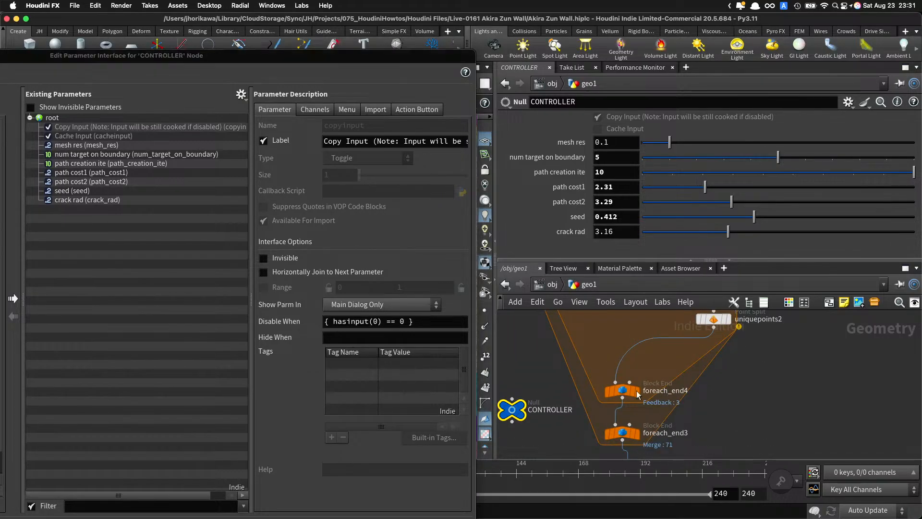
left_click_drag(339, 175, 126, 221)
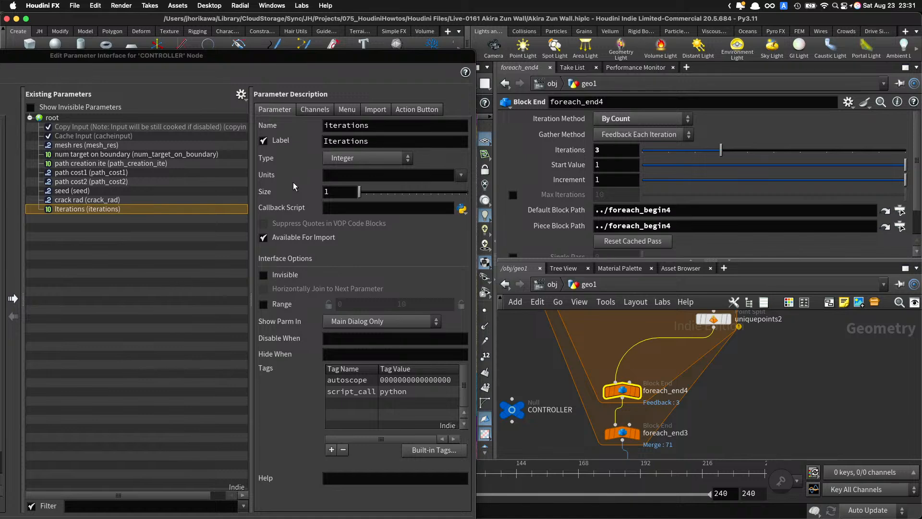
Step: Name the added Iterations parameter circular_cuts_num and label it "circular cuts num"
double_click(389, 127)
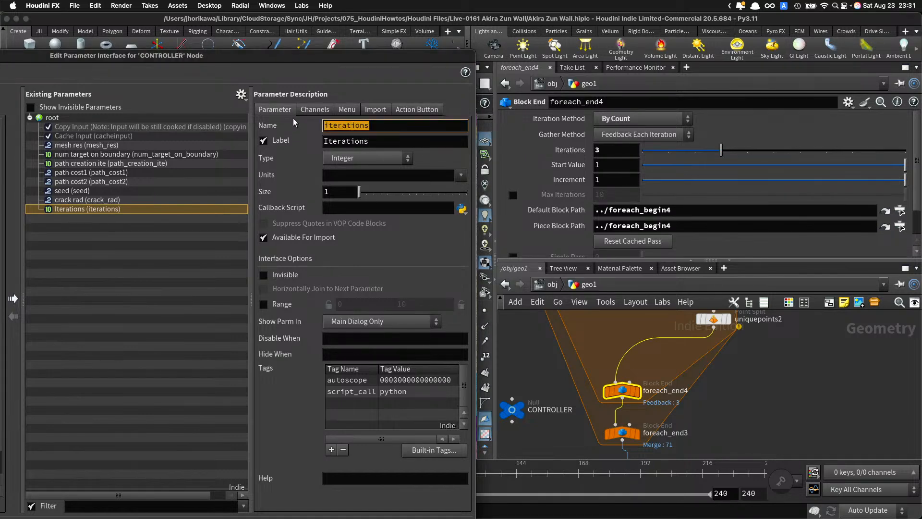
type("cir")
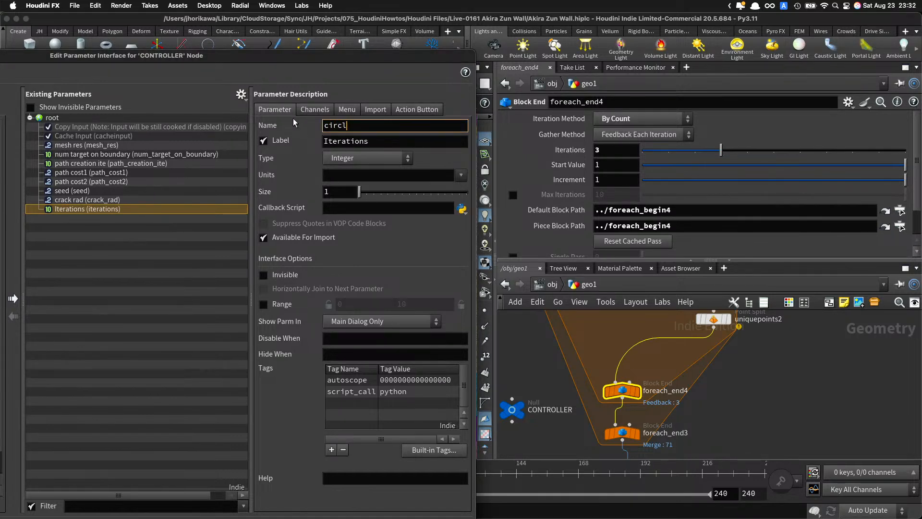
type("cular")
key("BackSpace")
type("lar_cuts_num")
key("Tab")
type("circu")
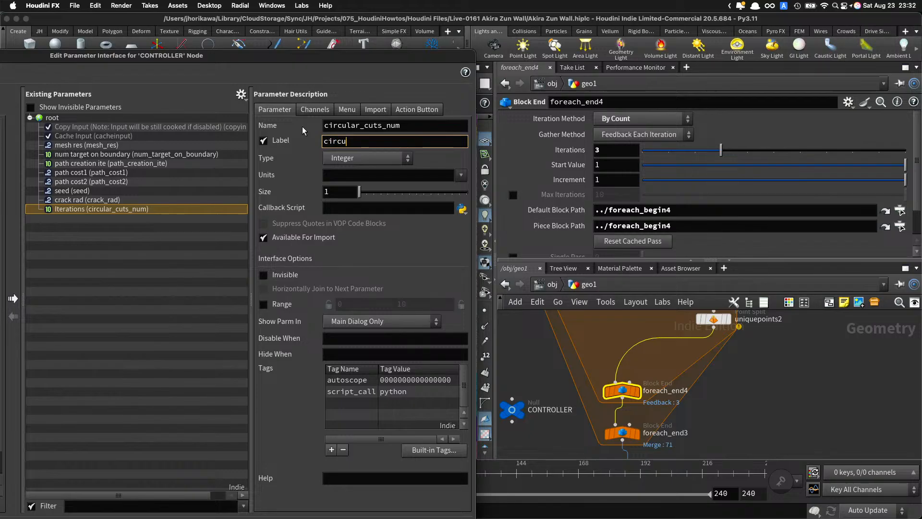
type("lar cuts num")
key("Return")
Step: Enable a range of 1 to 10 for the circular cuts num parameter and apply the interface changes
left_click(263, 304)
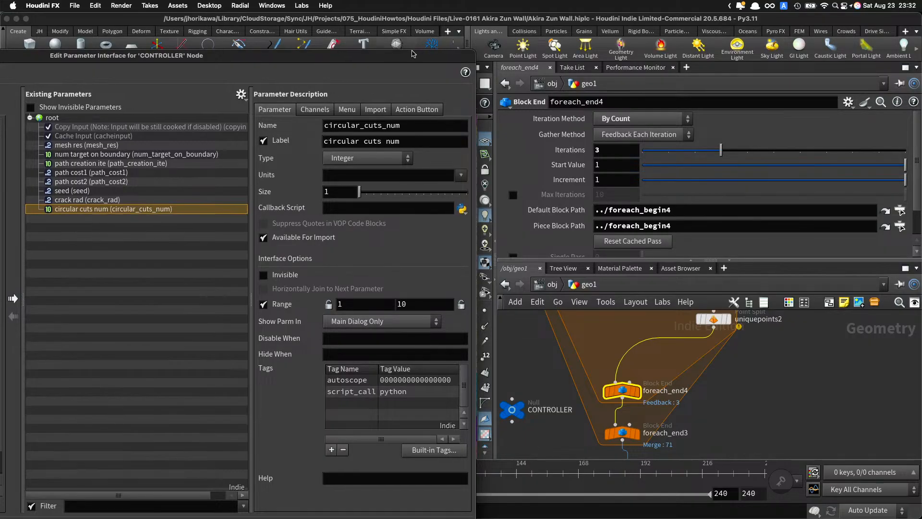
left_click_drag(411, 54, 428, 29)
left_click(308, 454)
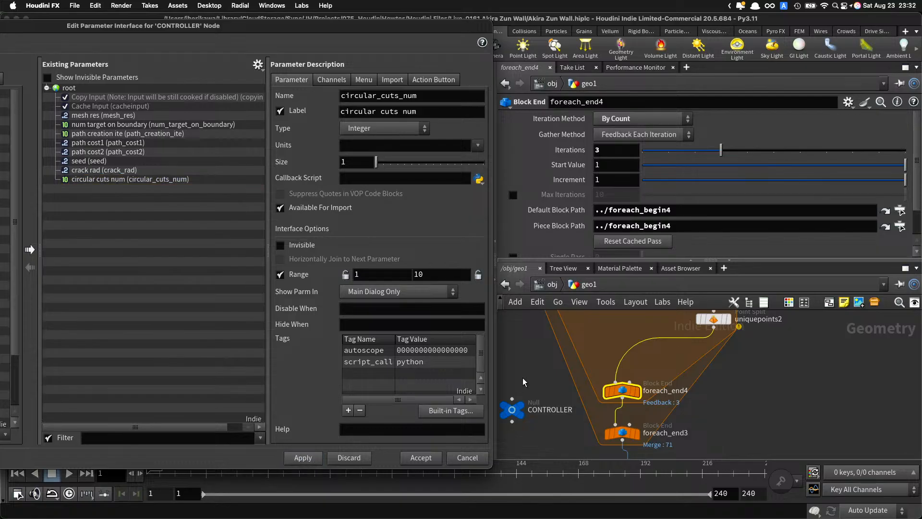
Step: Inspect the settings of foreach_end3, mark_split1, start_point1, snap1 and scale_circle inside the circular cut loop
scroll(564, 379, "down", 3)
scroll(605, 404, "up", 3)
left_click_drag(646, 421, 605, 411)
left_click(605, 414)
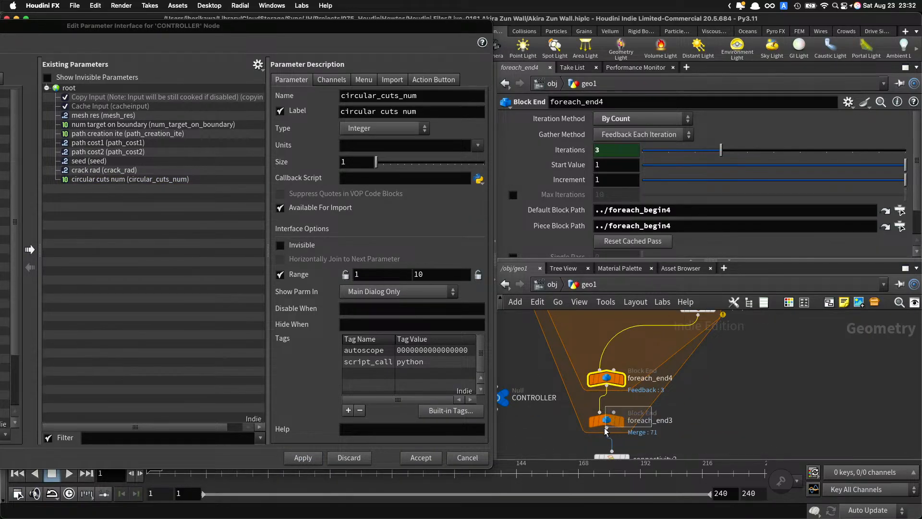
scroll(668, 399, "down", 4)
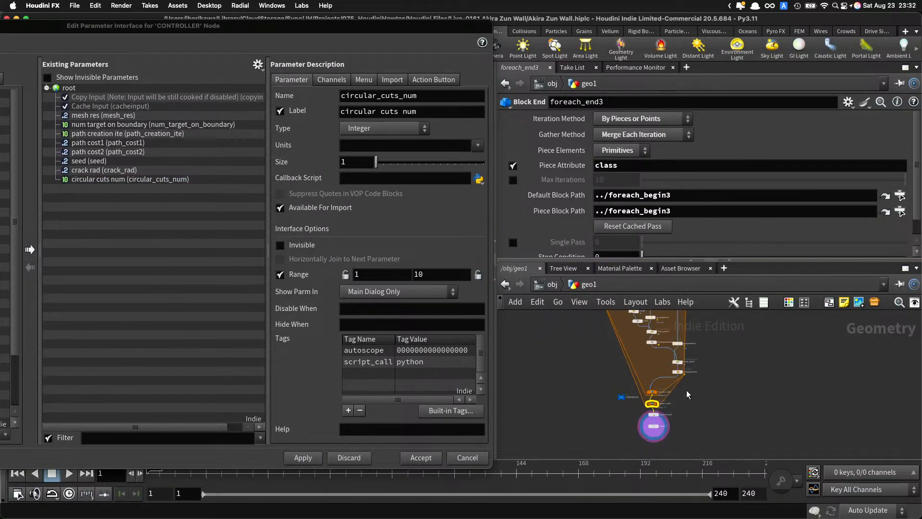
middle_click_drag(699, 410, 707, 457)
scroll(710, 406, "up", 2)
left_click(695, 427)
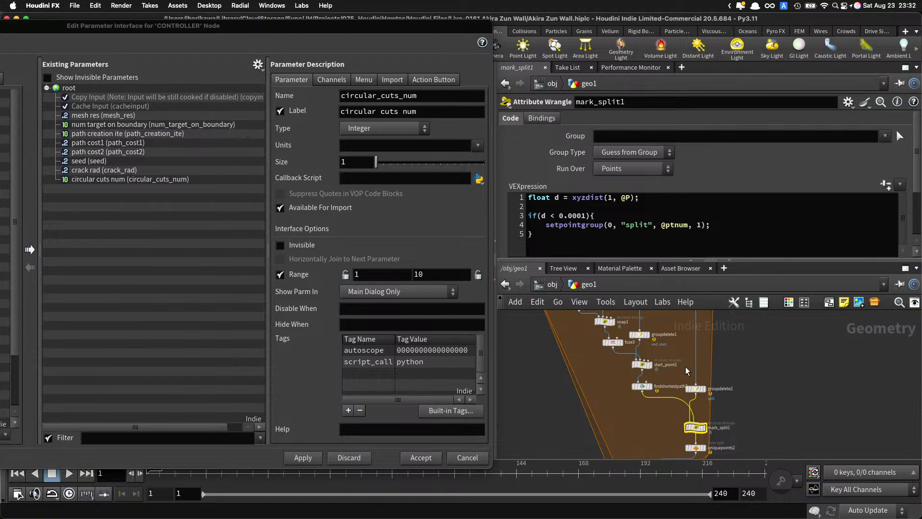
scroll(658, 389, "up", 2)
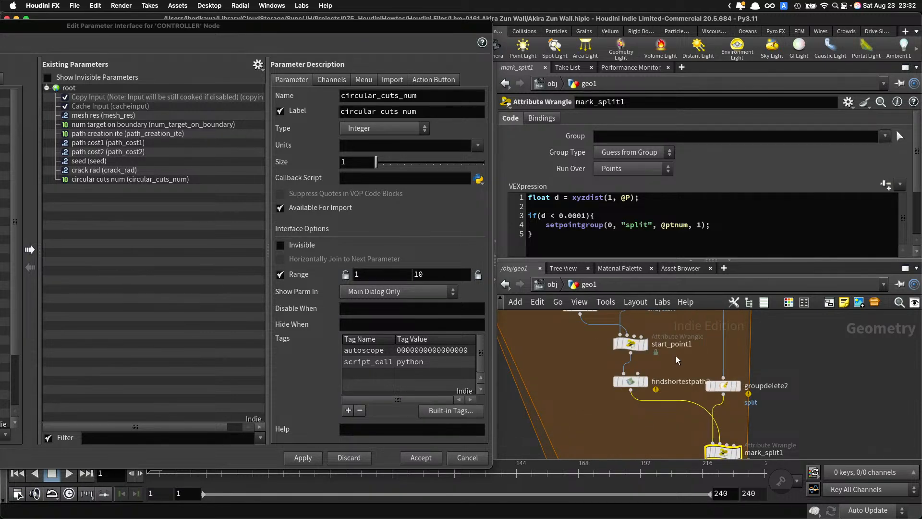
middle_click_drag(676, 356, 712, 393)
left_click(667, 381)
middle_click_drag(699, 345, 719, 418)
left_click_drag(655, 352, 631, 389)
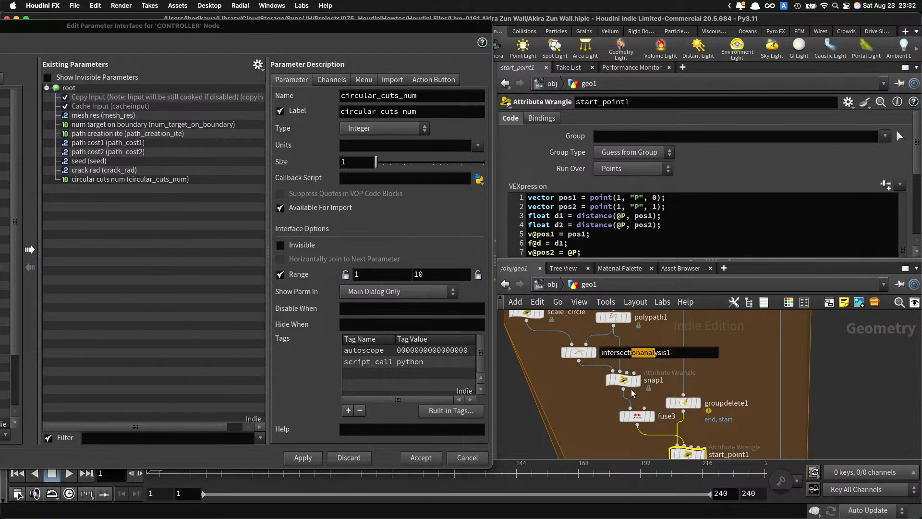
left_click(624, 381)
middle_click_drag(532, 325, 591, 398)
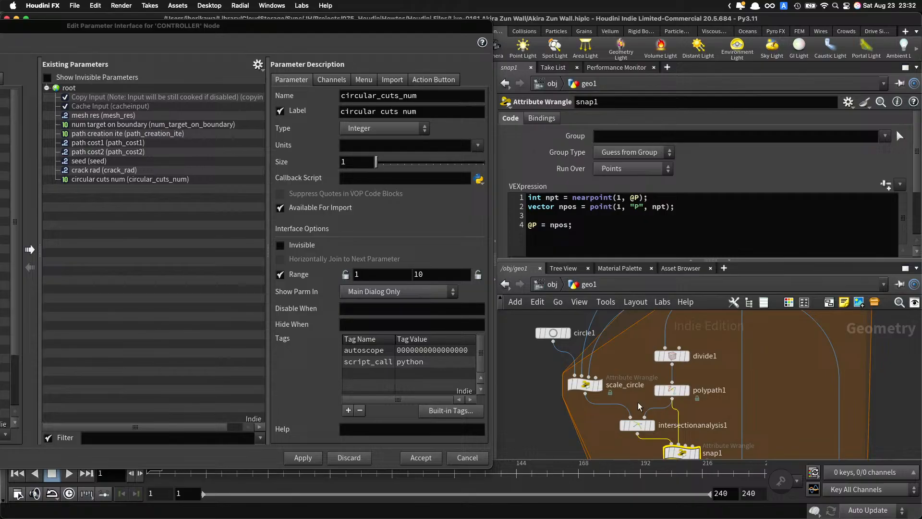
left_click(585, 384)
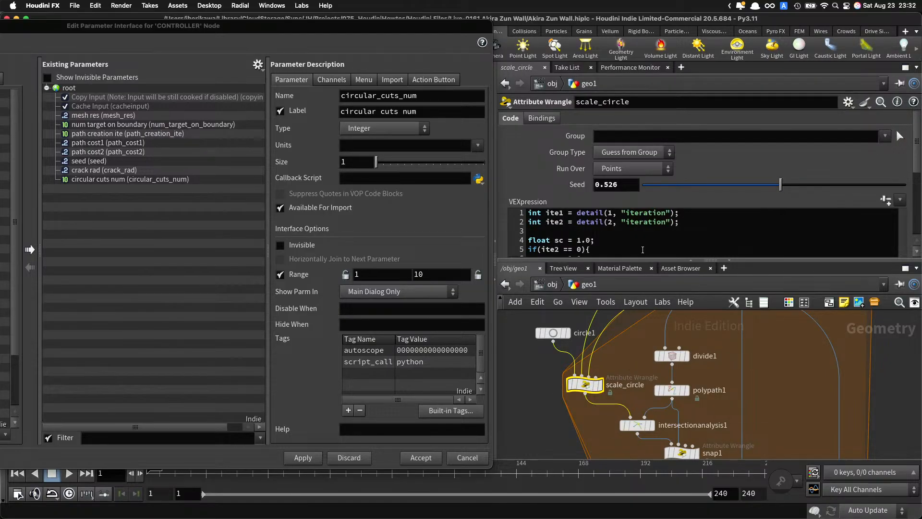
Step: Accept the CONTROLLER's edited parameter interface and close its editor
left_click_drag(332, 31, 465, 329)
left_click_drag(169, 322, 337, 290)
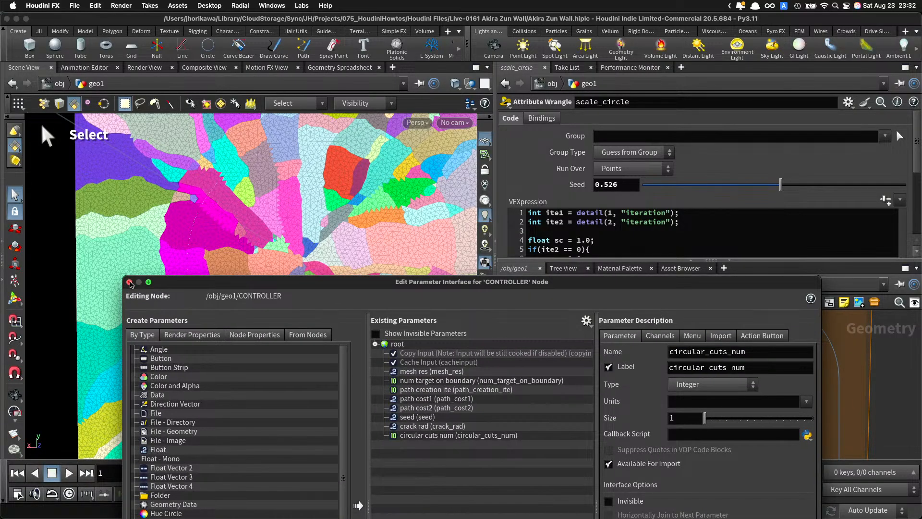
left_click_drag(242, 282, 201, 87)
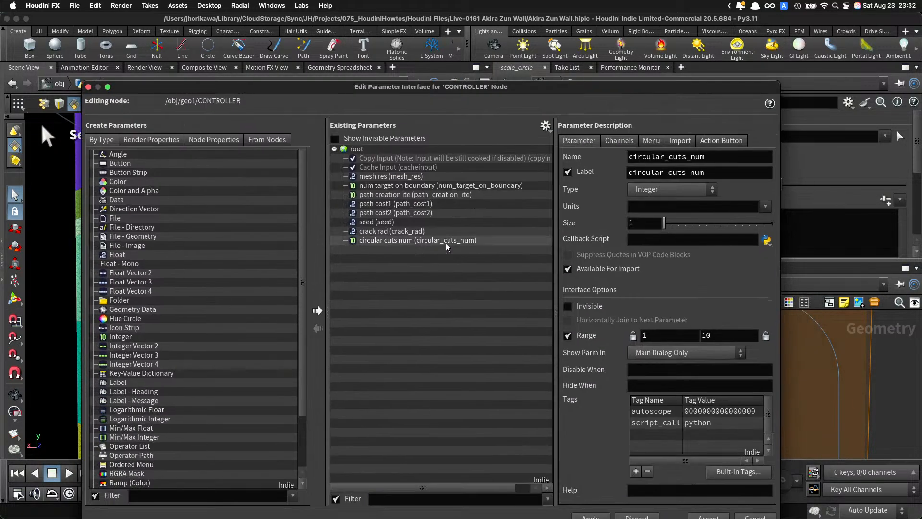
left_click_drag(618, 88, 600, 31)
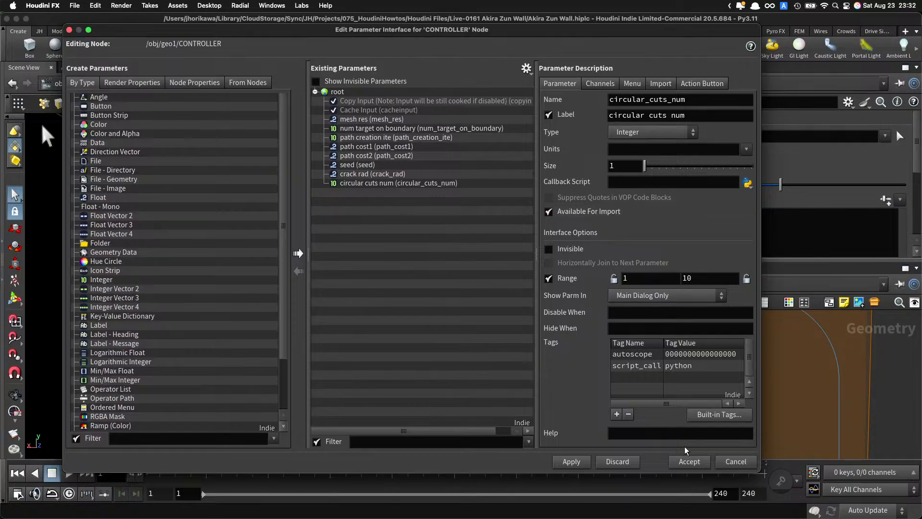
left_click(689, 461)
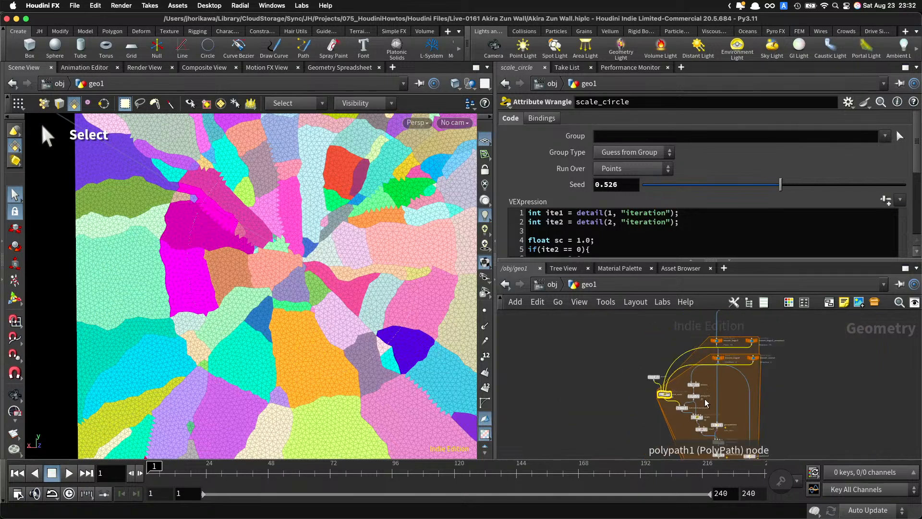
Step: On the CONTROLLER null, set circular cuts num to 4, crack rad to 3.04 and seed to 0.431
scroll(713, 375, "up", 3)
scroll(682, 373, "down", 8)
middle_click_drag(661, 438, 655, 383)
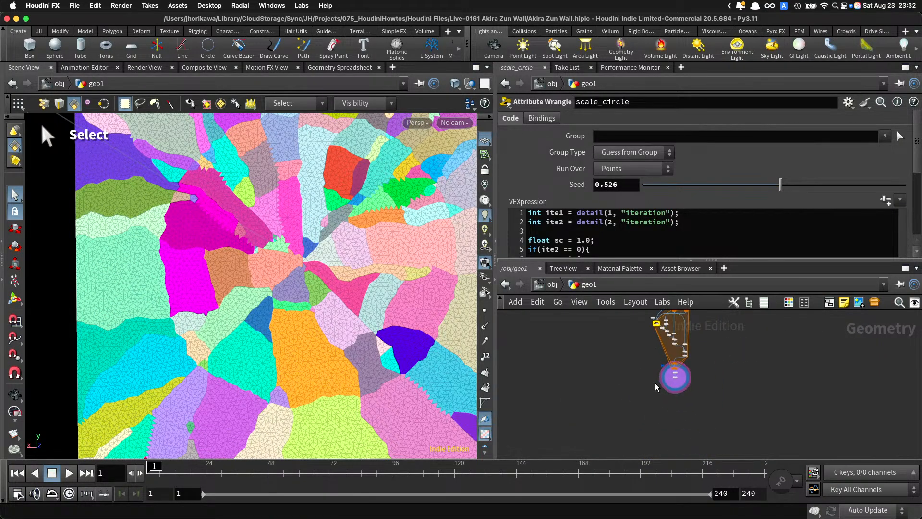
scroll(658, 365, "up", 5)
left_click(653, 363)
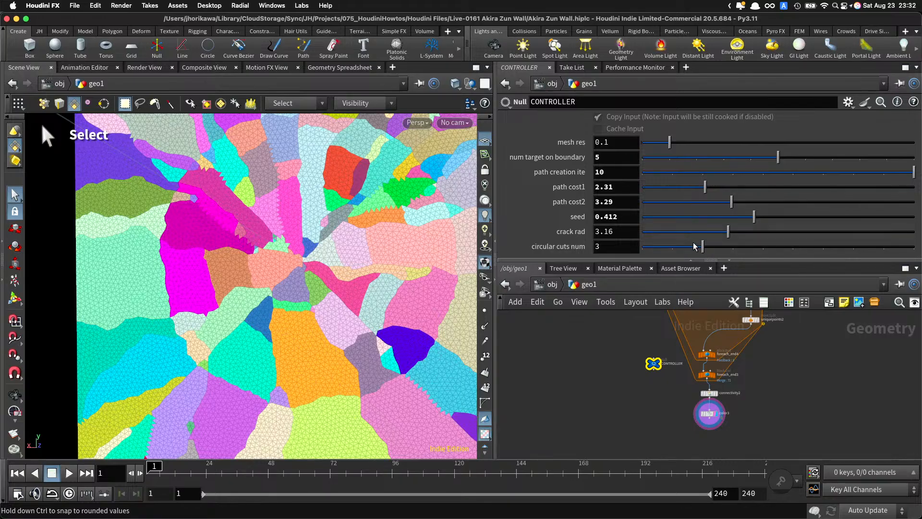
left_click_drag(693, 246, 759, 220)
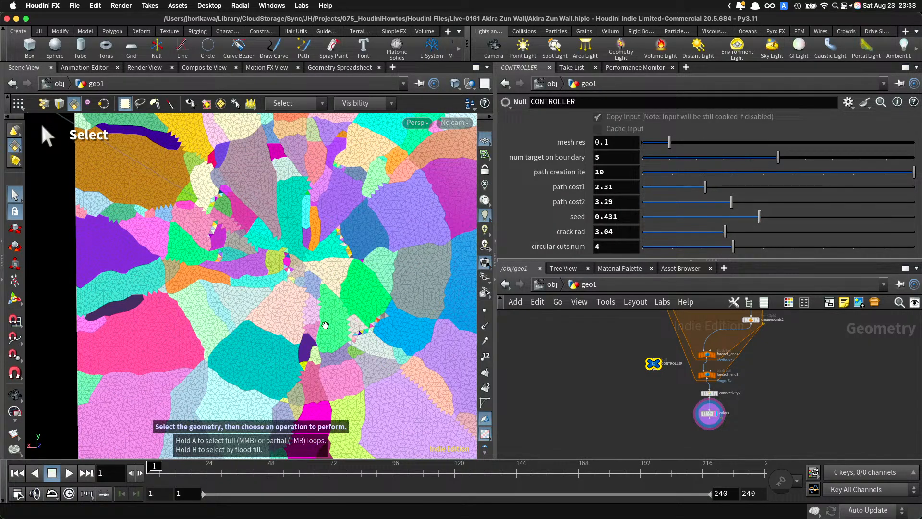
Step: Examine the tiny fragments along the crack edges and the earlier loop containing merge_small_to_big1, including the nodes feeding it
right_click_drag(354, 328, 433, 311, "alt")
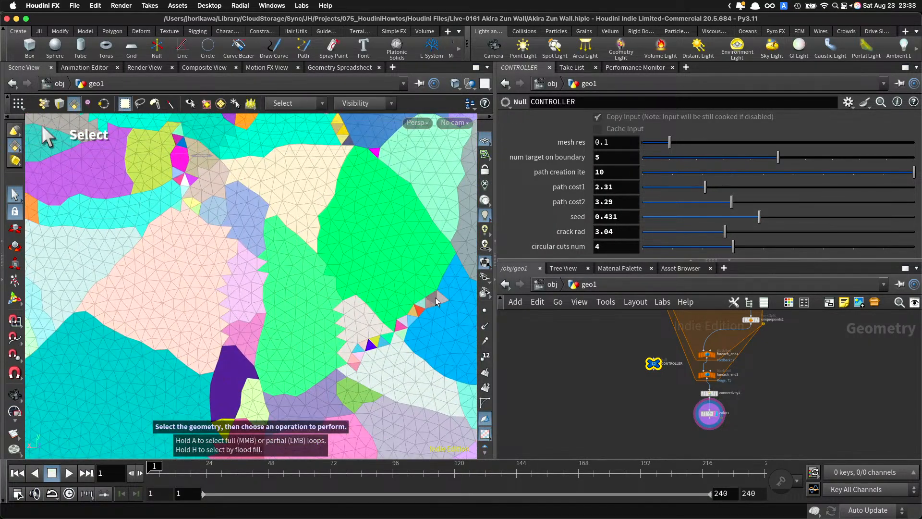
scroll(649, 409, "down", 8)
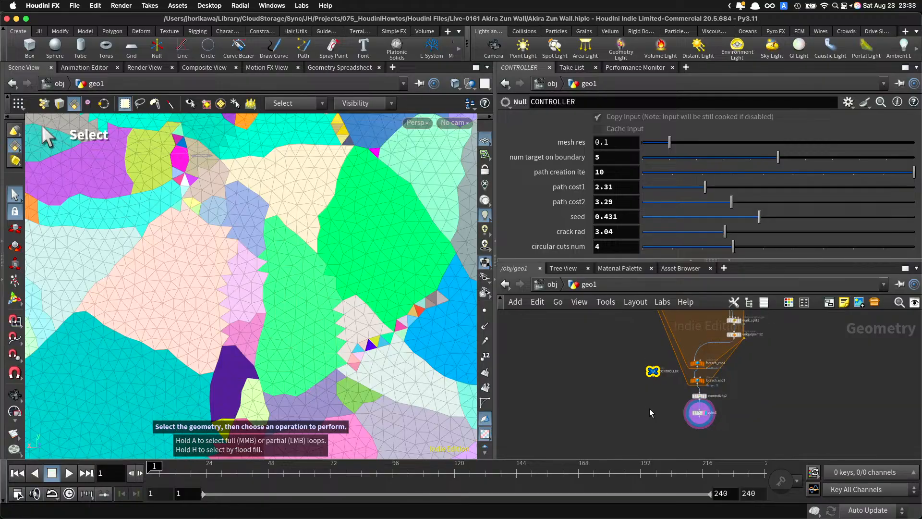
scroll(684, 324, "up", 8)
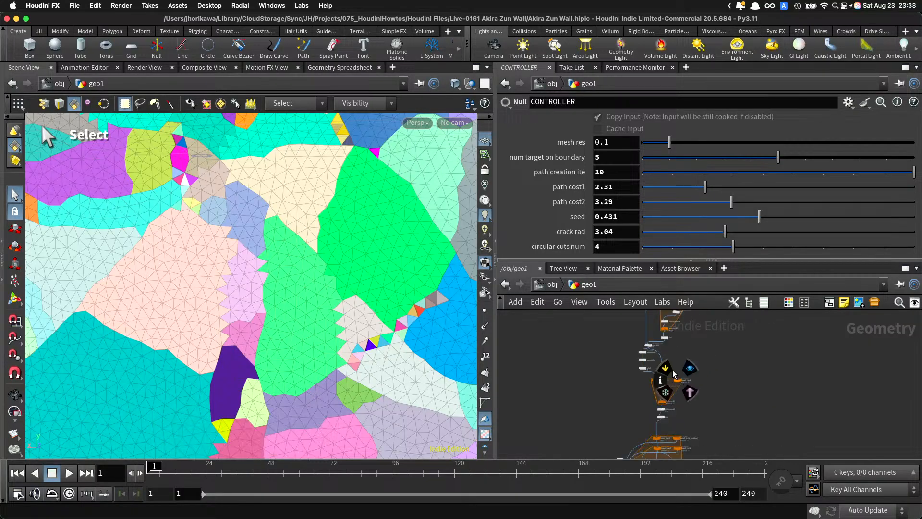
scroll(702, 363, "down", 5)
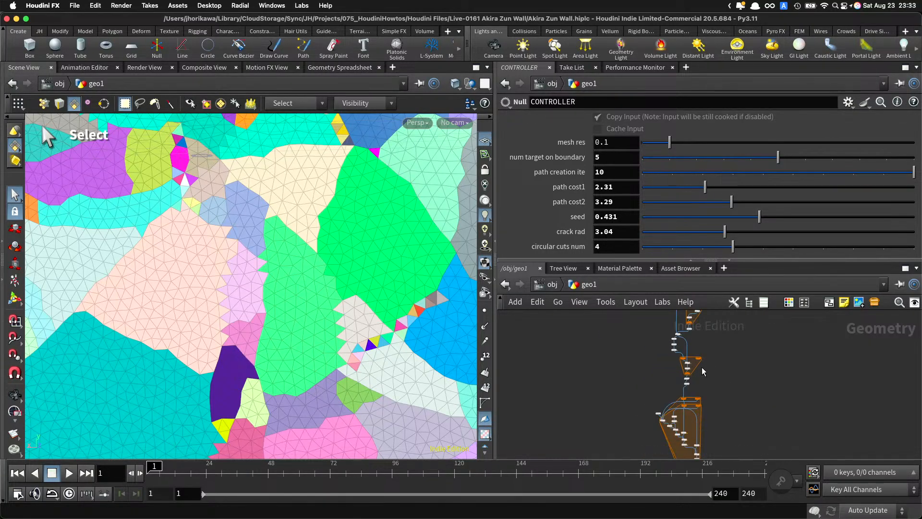
scroll(700, 371, "down", 1)
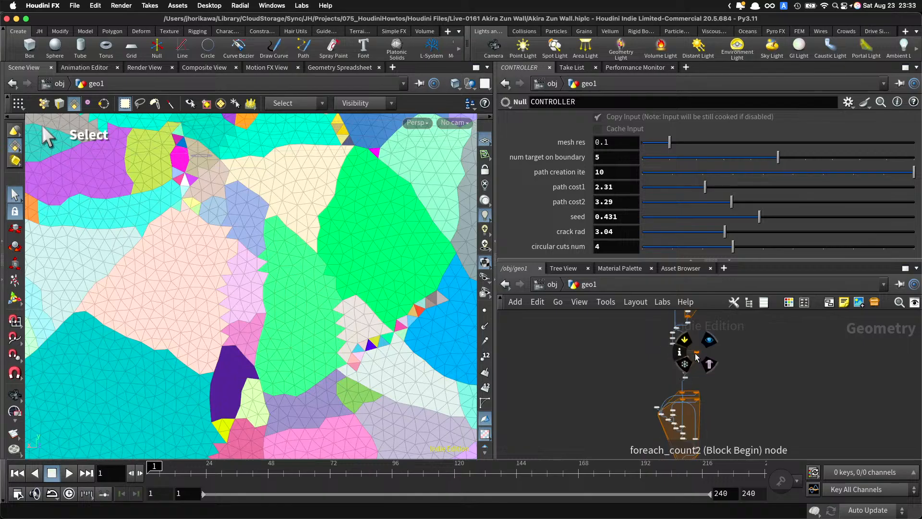
mouse_move(694, 360)
scroll(694, 361, "up", 6)
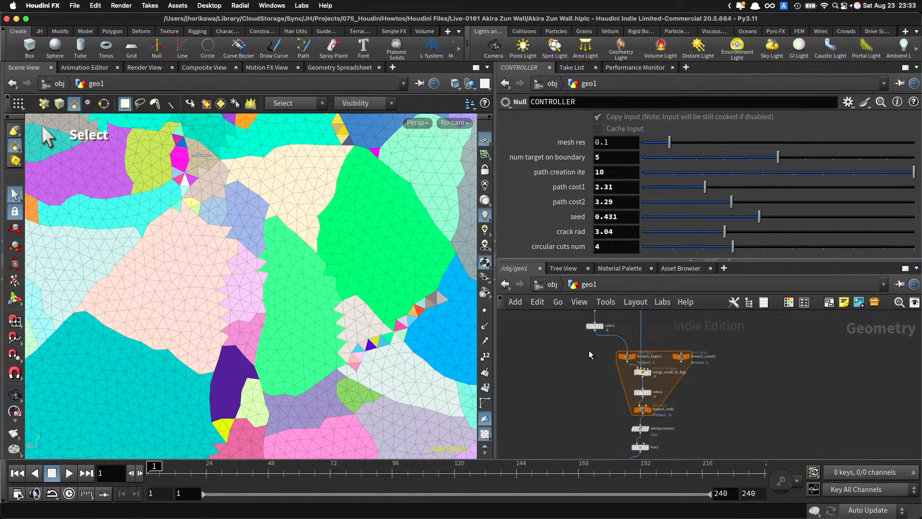
scroll(586, 382, "down", 2)
scroll(615, 400, "up", 2)
scroll(635, 363, "up", 2)
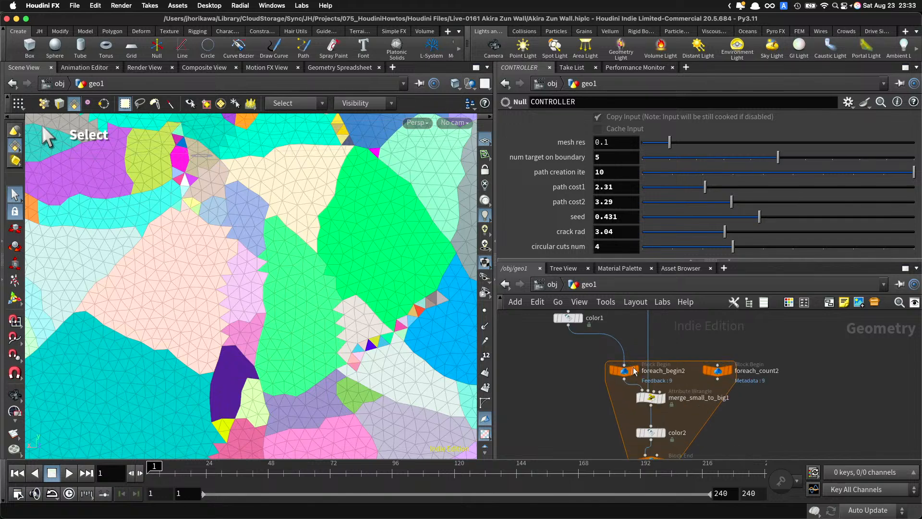
mouse_move(624, 369)
scroll(624, 368, "down", 2)
scroll(624, 368, "up", 2)
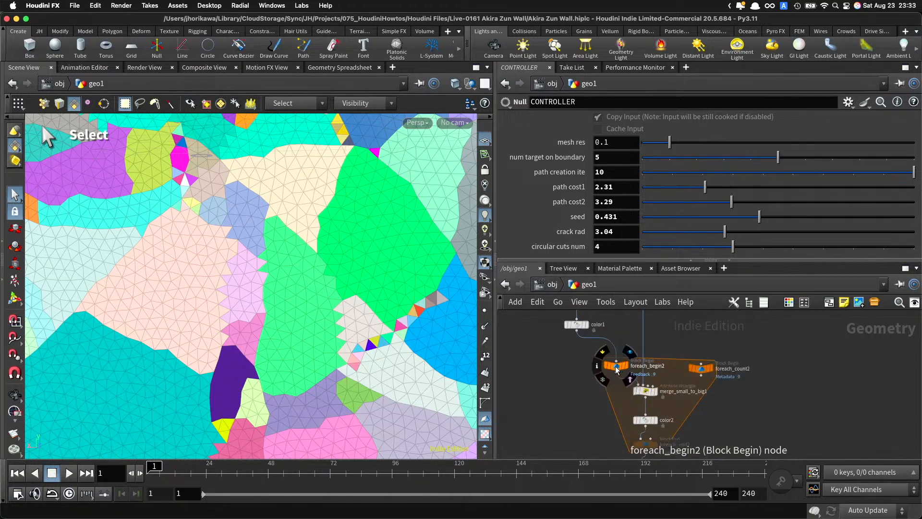
scroll(648, 365, "down", 3)
scroll(658, 363, "up", 2)
mouse_move(678, 376)
left_click_drag(678, 373, 667, 373)
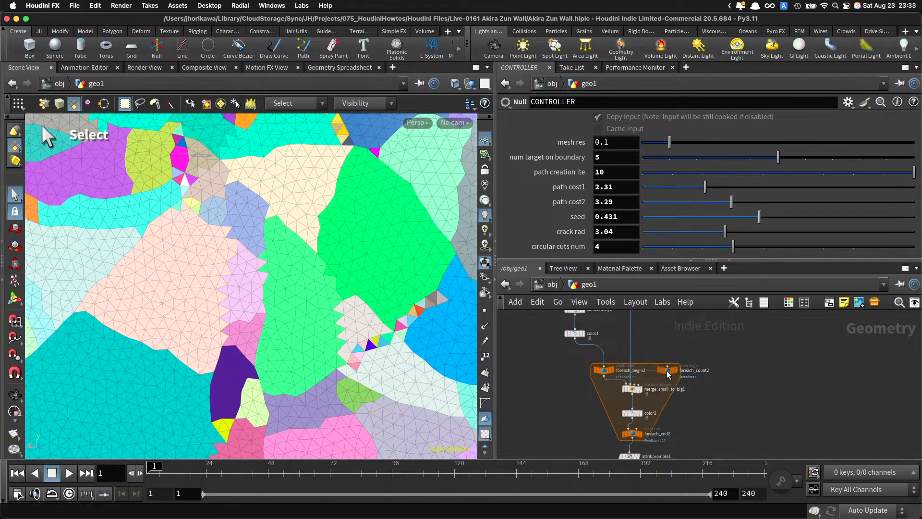
middle_click_drag(591, 316, 637, 366)
scroll(624, 363, "up", 2)
scroll(632, 362, "up", 4)
scroll(629, 419, "down", 2)
scroll(613, 383, "down", 2)
middle_click_drag(613, 418, 615, 364)
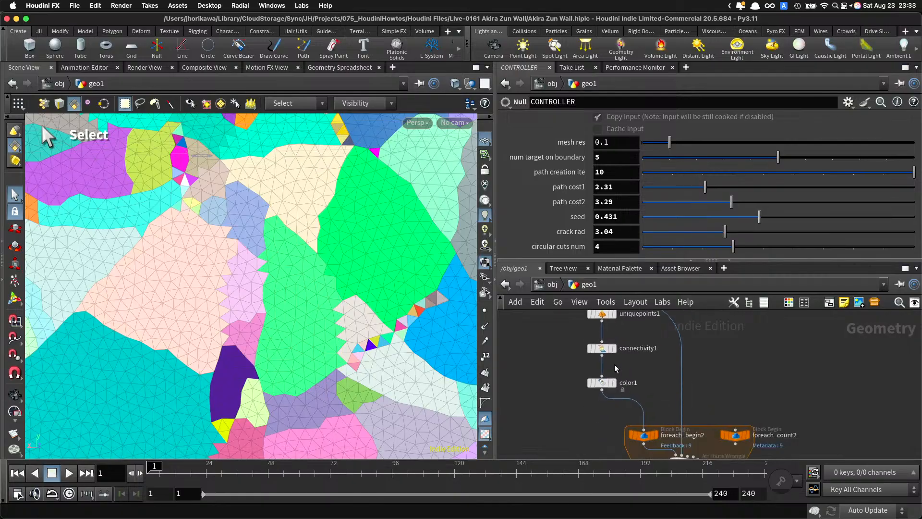
Step: Display color1's result and examine the small fragments along the crack edges before the merge loop
scroll(614, 366, "up", 2)
scroll(617, 383, "down", 2)
scroll(615, 404, "up", 1)
left_click(618, 383)
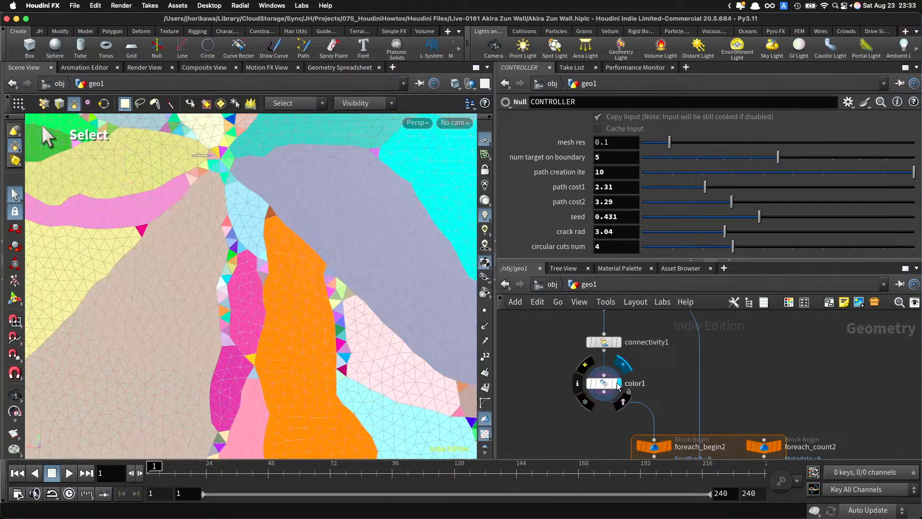
scroll(604, 410, "down", 3)
scroll(600, 348, "up", 2)
scroll(642, 366, "up", 2)
scroll(668, 358, "down", 2)
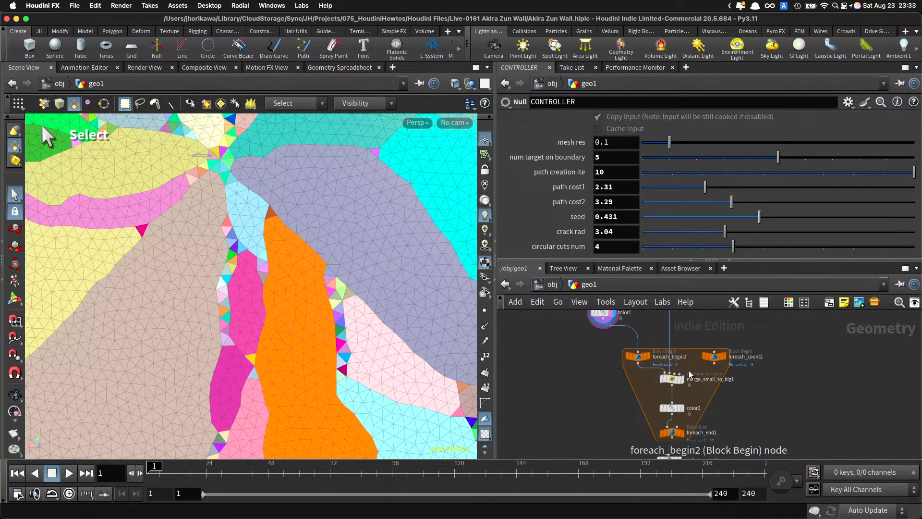
Step: Display foreach_begin2 in the loop containing merge_small_to_big1 and compare its pieces with the unmerged fragments
left_click_drag(754, 432, 625, 341)
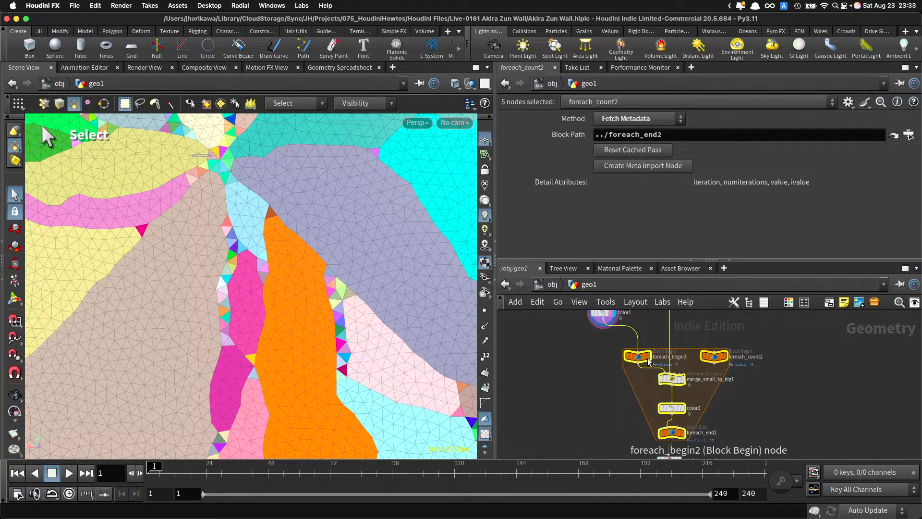
left_click(651, 357)
left_click(709, 391)
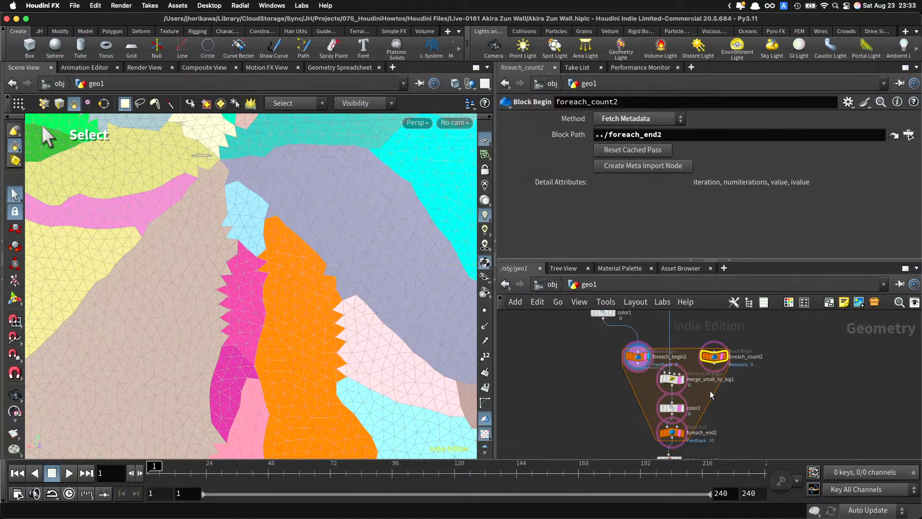
scroll(671, 377, "up", 2)
left_click(632, 348)
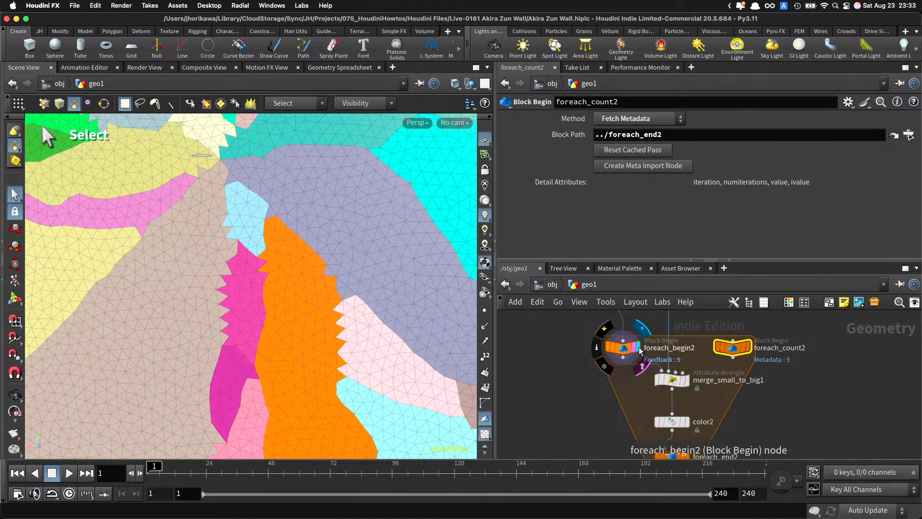
scroll(639, 355, "down", 3)
scroll(691, 381, "up", 2)
scroll(690, 382, "down", 5)
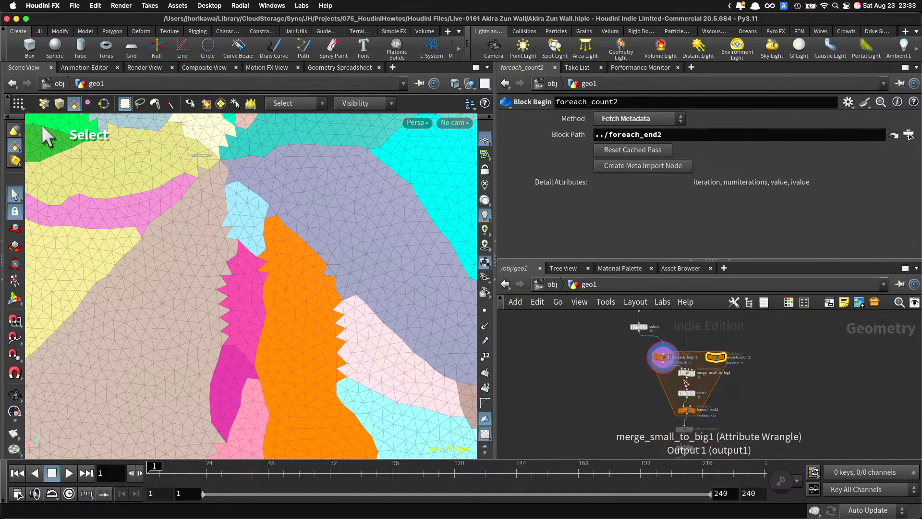
Step: Display the mark_split wrangle and review its code that groups the split points
middle_click_drag(698, 348, 695, 406)
scroll(667, 383, "up", 6)
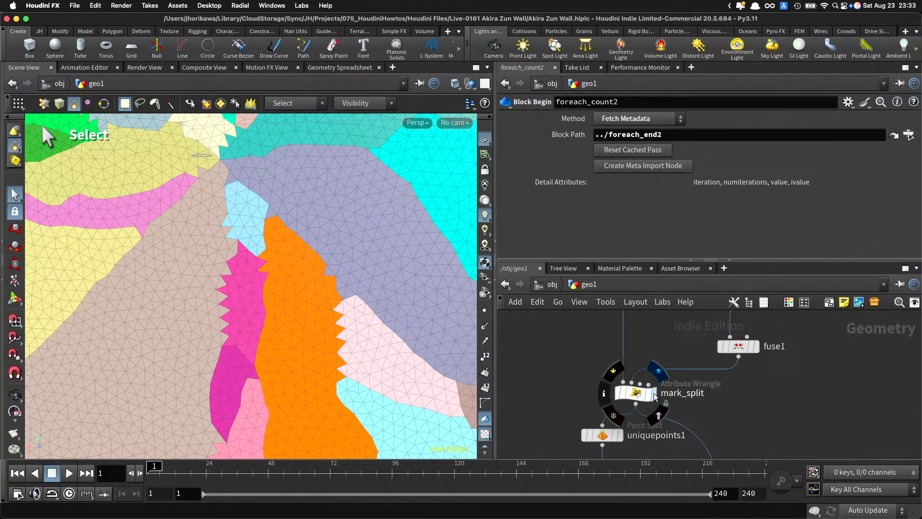
left_click(654, 393)
left_click(638, 395)
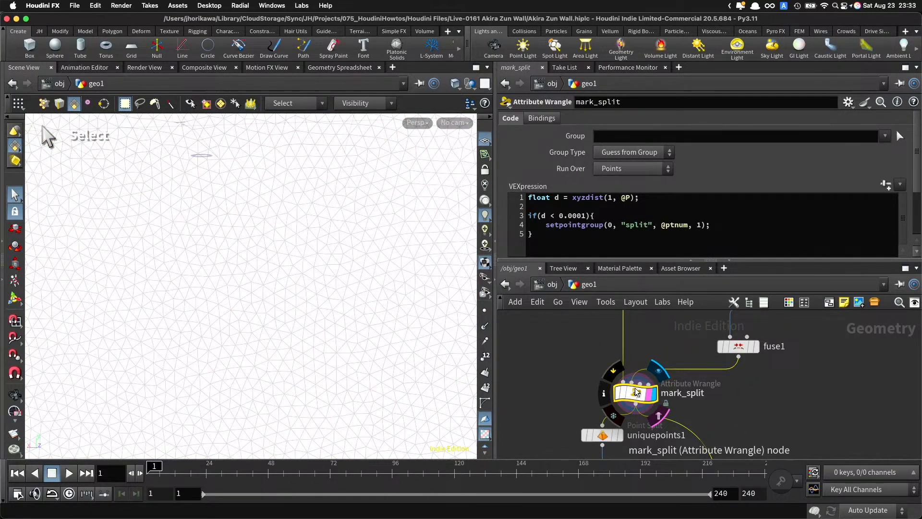
scroll(636, 388, "down", 5)
scroll(664, 424, "up", 2)
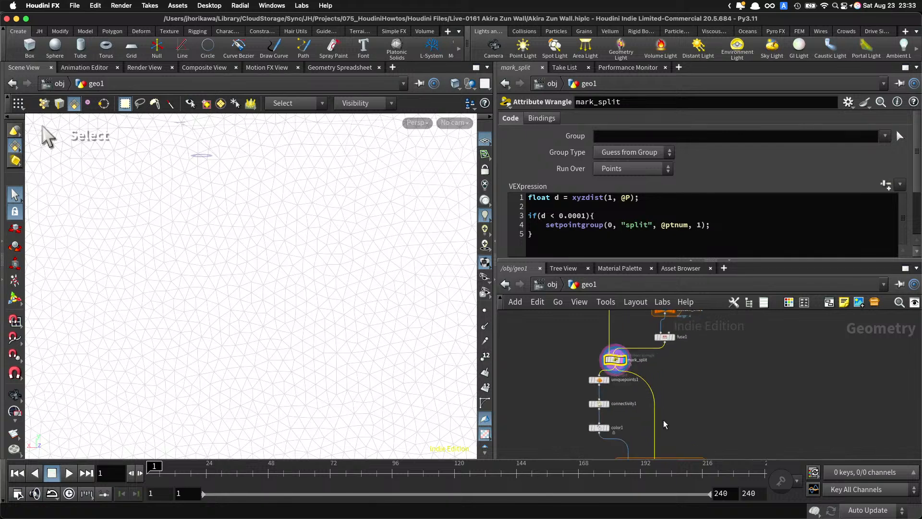
Step: Display fuse2 after the merge loop and inspect its settings and node information
middle_click_drag(664, 424, 665, 359)
scroll(656, 415, "up", 2)
middle_click_drag(708, 429, 703, 370)
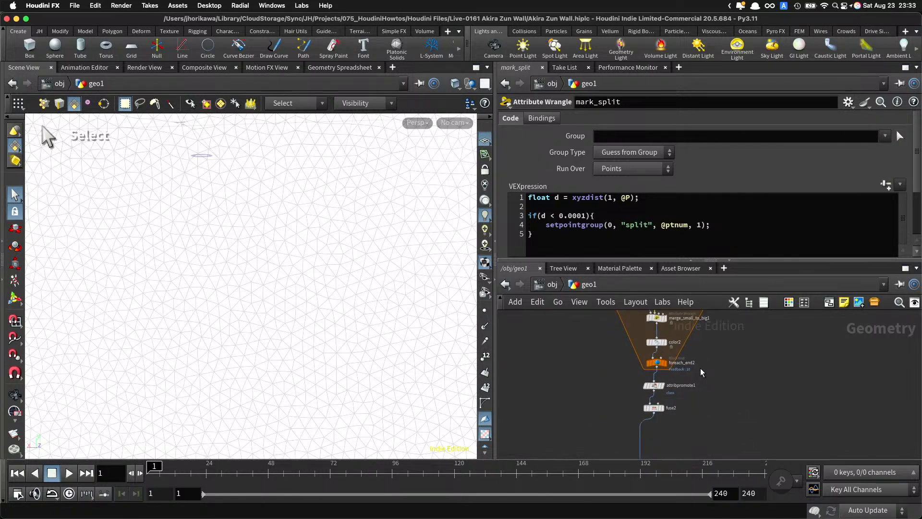
scroll(662, 387, "up", 3)
left_click_drag(641, 386, 647, 388)
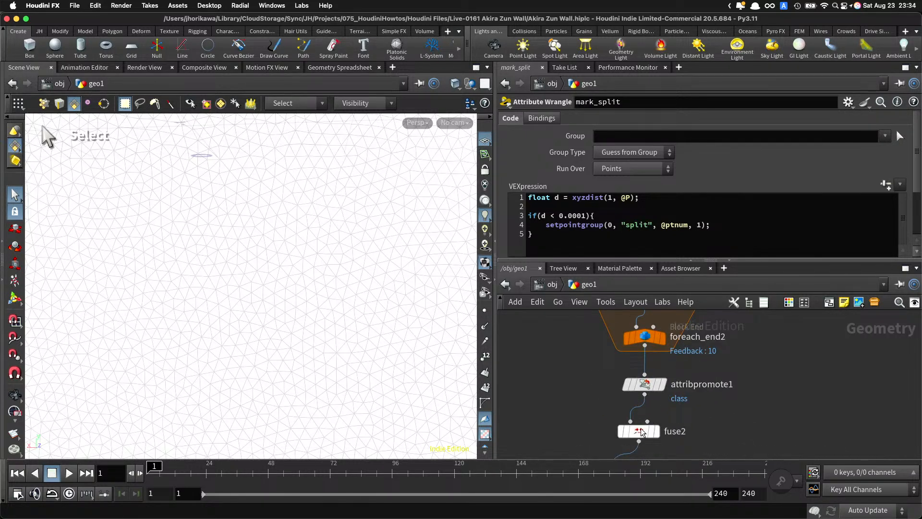
left_click(665, 427)
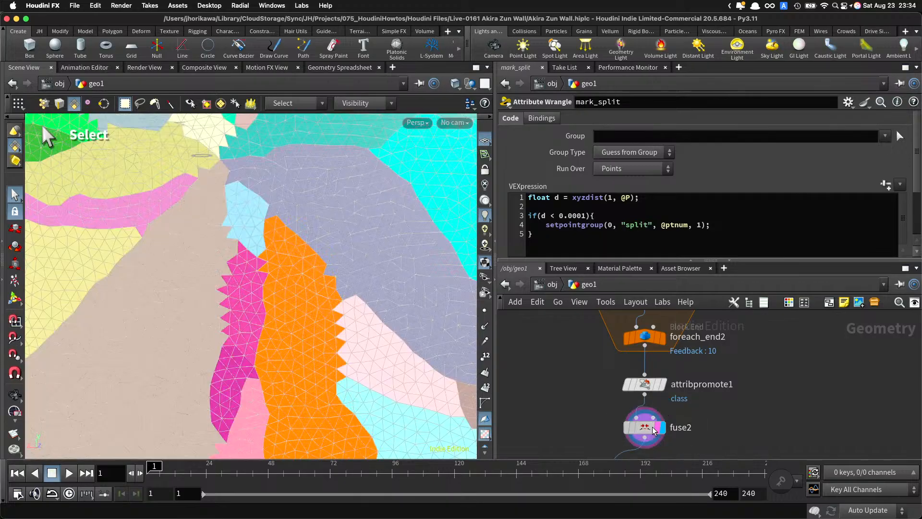
left_click(653, 428)
middle_click(653, 428)
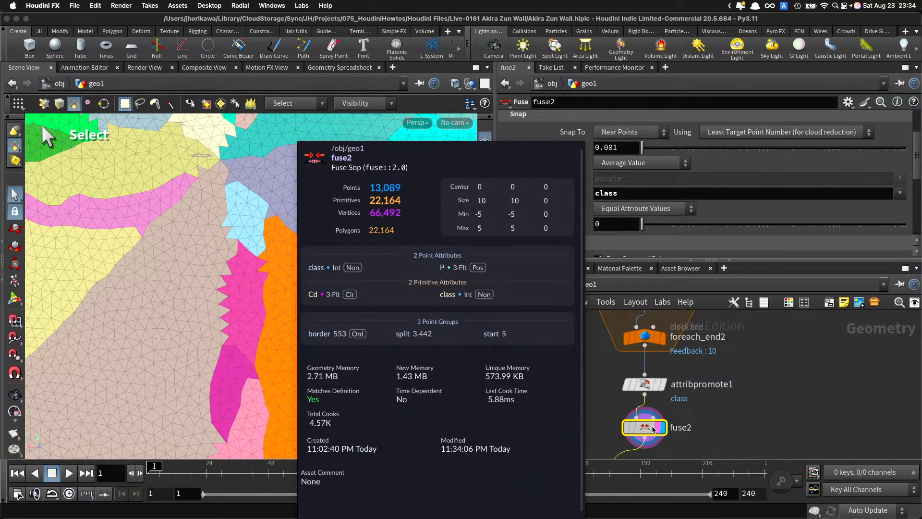
Step: Collapse the merge_small_to_big1 loop together with attribpromote1 and fuse2 into a subnetwork and reposition it
scroll(654, 425, "down", 5)
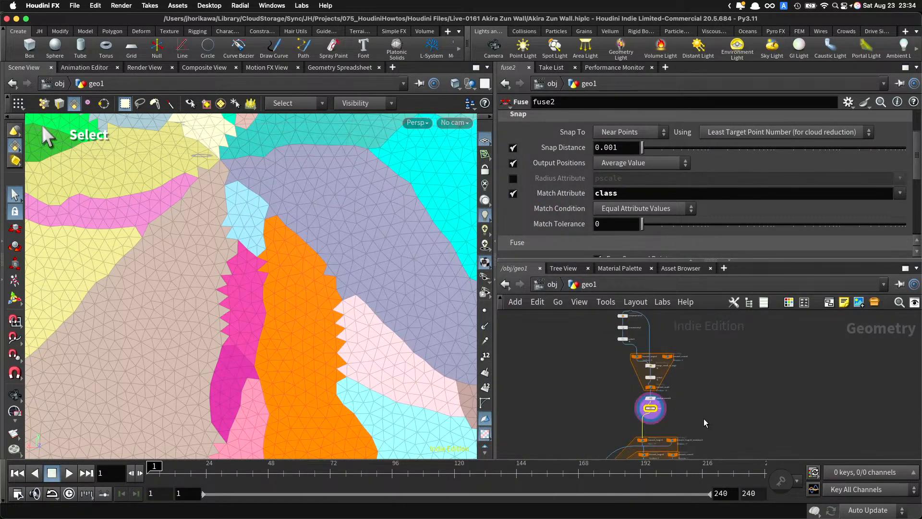
left_click_drag(704, 419, 624, 349)
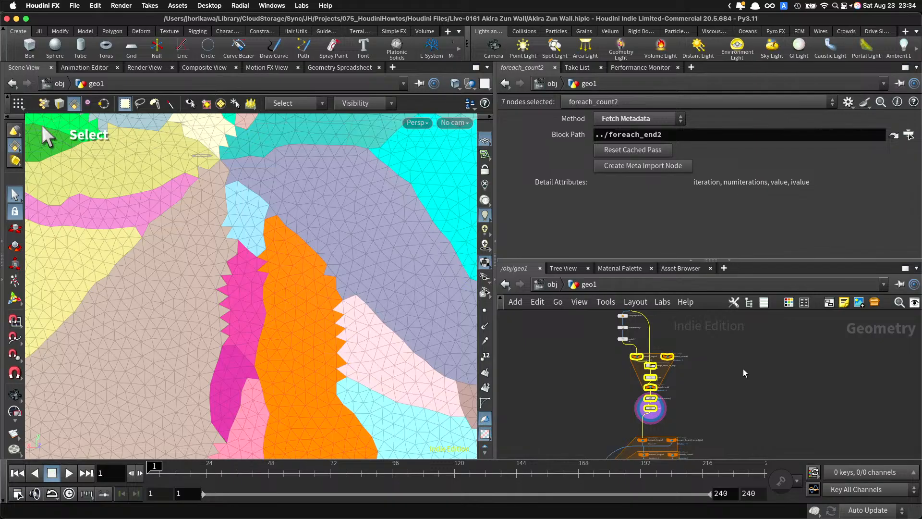
key("shift+c")
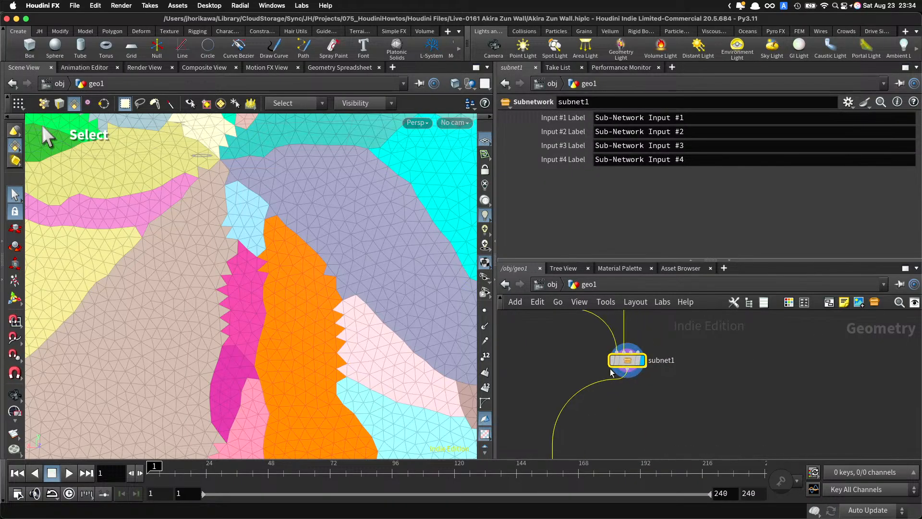
left_click_drag(611, 373, 560, 388)
Step: Rename the new subnetwork to merge_small_parts
double_click(615, 376)
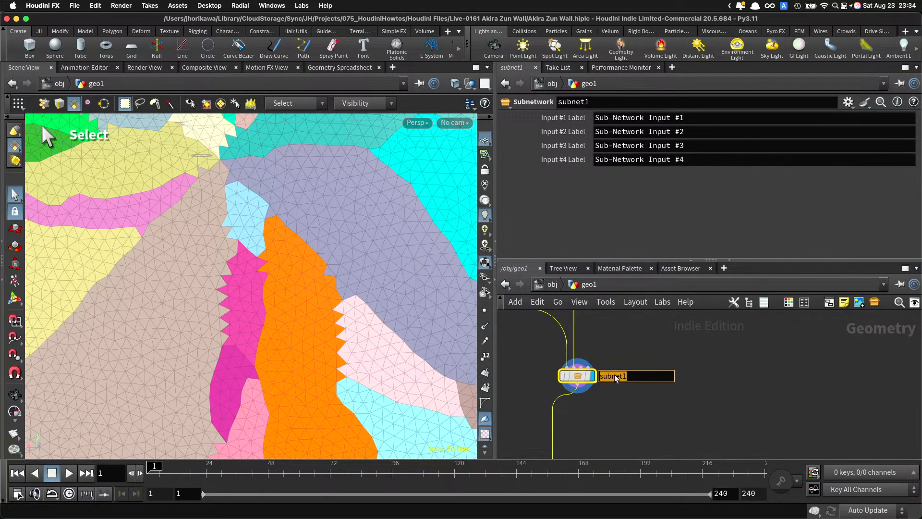
type("remove_")
key("BackSpace")
key("BackSpace")
key("BackSpace")
key("BackSpace")
key("BackSpace")
key("BackSpace")
key("BackSpace")
type("merge_small_parts")
key("Return")
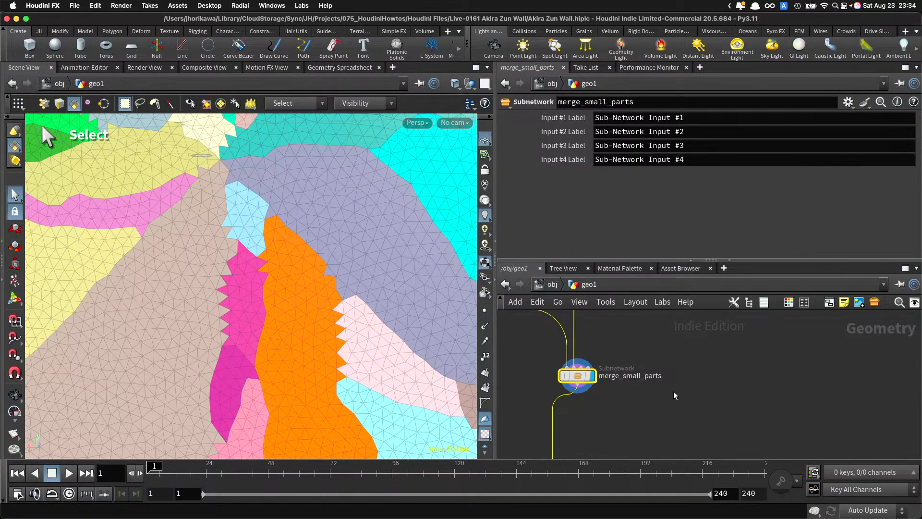
Step: Duplicate the merge_small_parts subnetwork below color3, display color3, and wire color3 into the copy's first input
left_click_drag(570, 378, 728, 425)
scroll(715, 394, "down", 3)
scroll(718, 384, "up", 10)
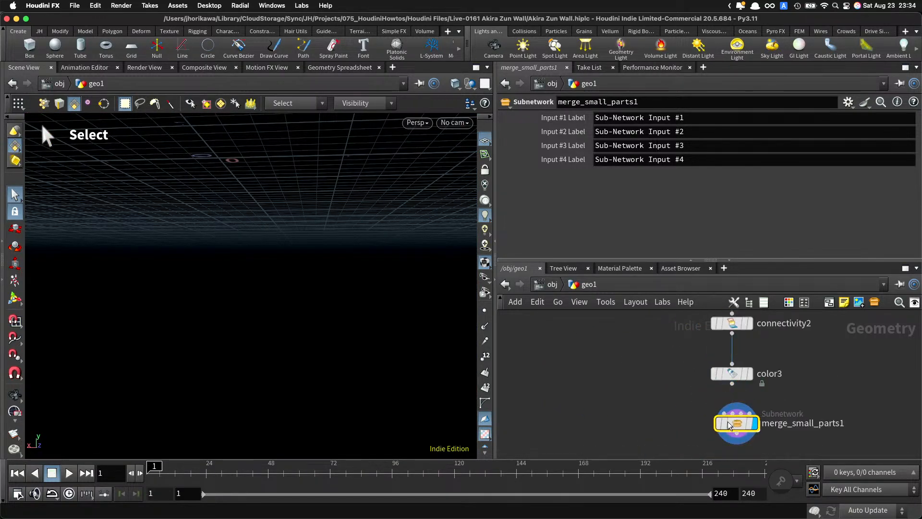
left_click(750, 365)
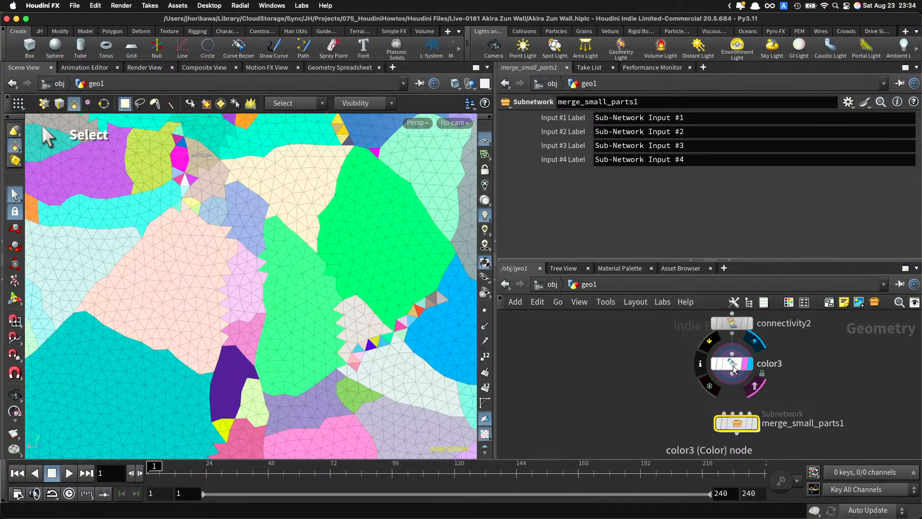
left_click_drag(732, 373, 735, 449)
middle_click_drag(753, 401, 732, 391)
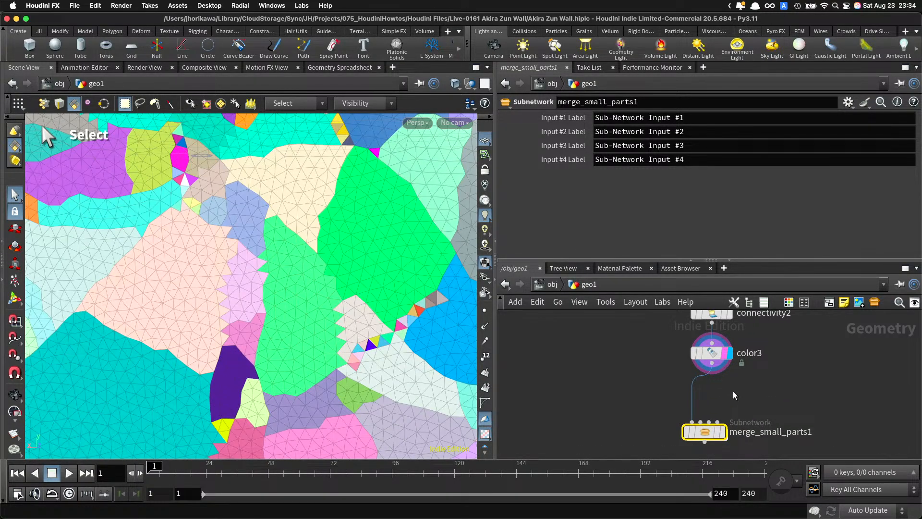
Step: Add a Fuse node fed by color3 beside the merge_small_parts1 connection and display its result
key("Tab")
type("fuse")
key("Return")
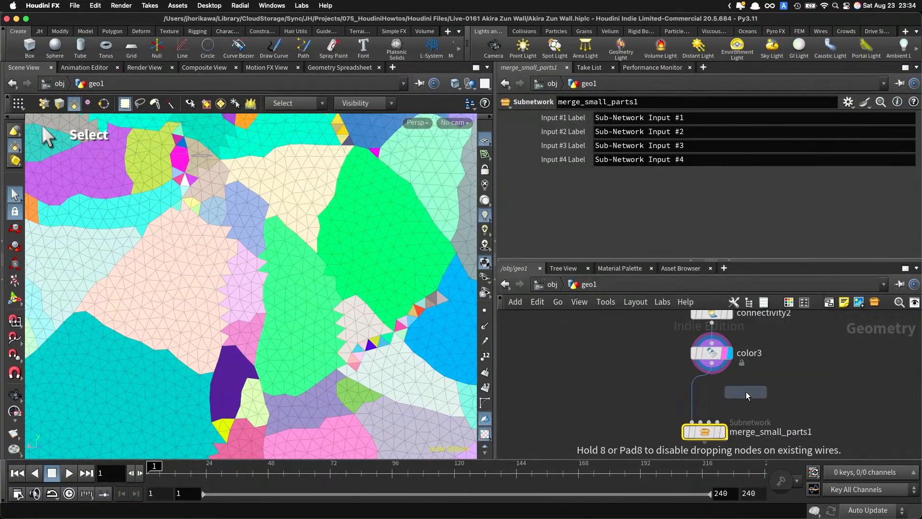
left_click(745, 392)
left_click_drag(712, 363, 737, 382)
left_click(763, 392)
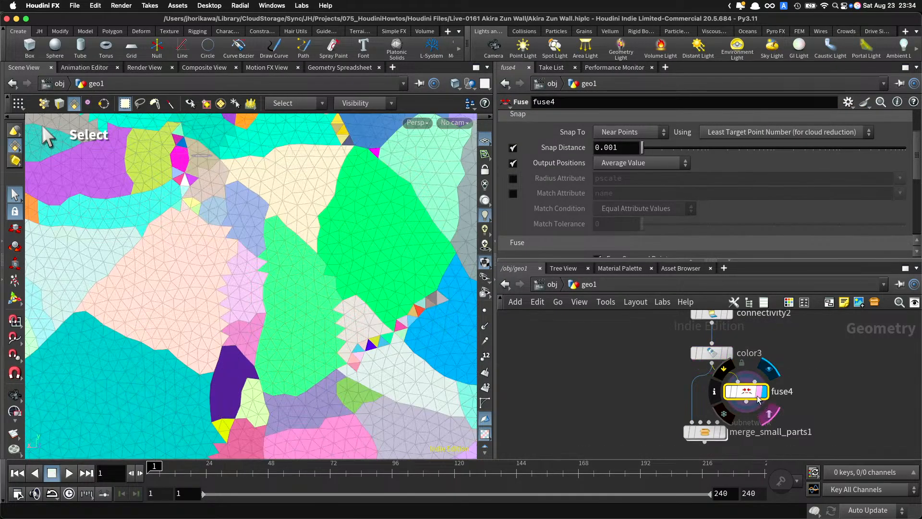
Step: Wire fuse4 into the second input of merge_small_parts1 and display the subnetwork's result
middle_click_drag(758, 399, 762, 367)
left_click_drag(709, 400, 716, 417)
left_click_drag(749, 373, 716, 407)
left_click(725, 416)
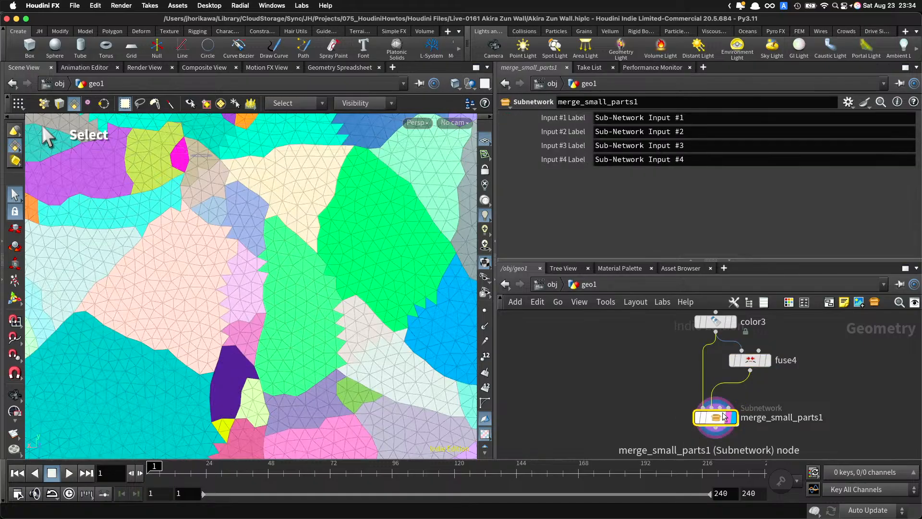
Step: Examine the merged pieces across the whole wall and up close along their jagged edges
key("Escape")
scroll(347, 279, "down", 3)
left_click_drag(260, 302, 270, 300)
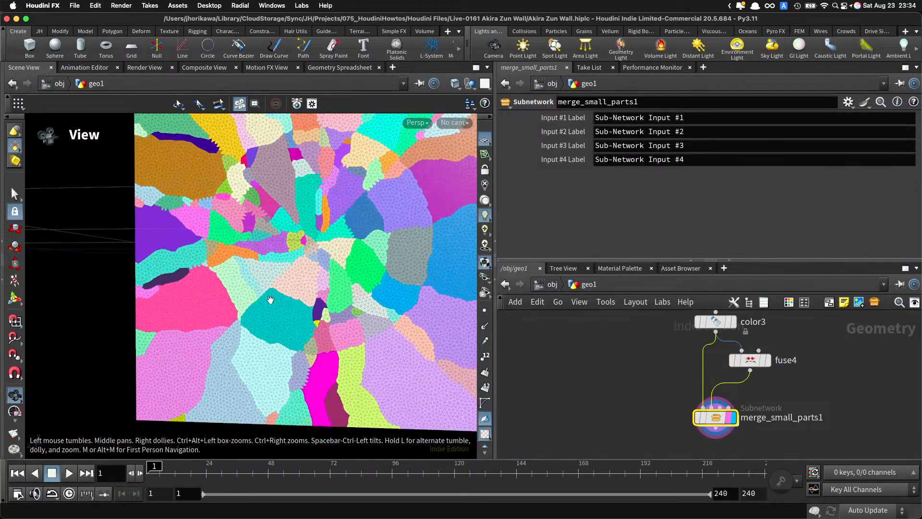
scroll(260, 291, "down", 3)
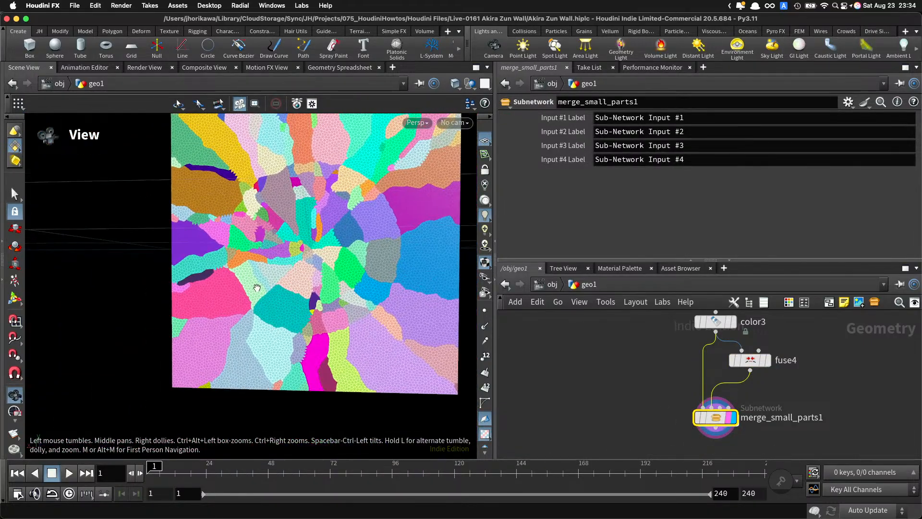
right_click_drag(251, 229, 328, 257)
key("s")
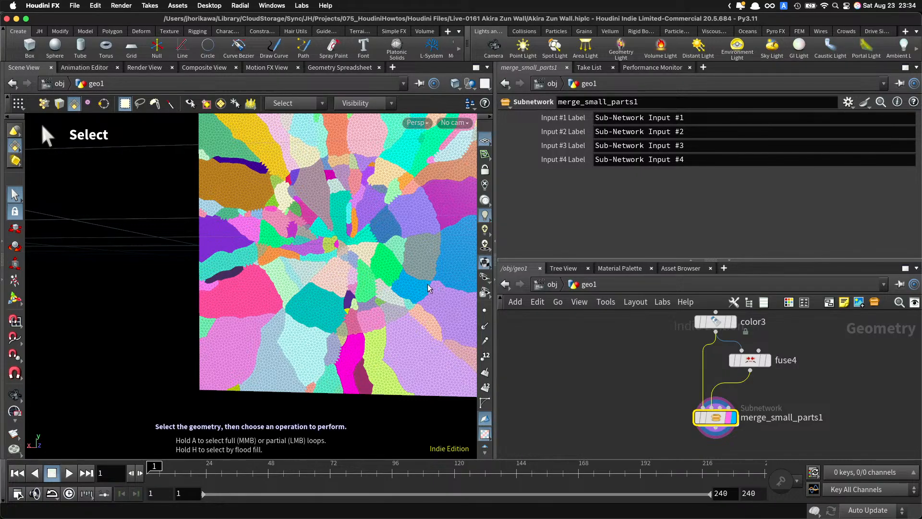
key("space")
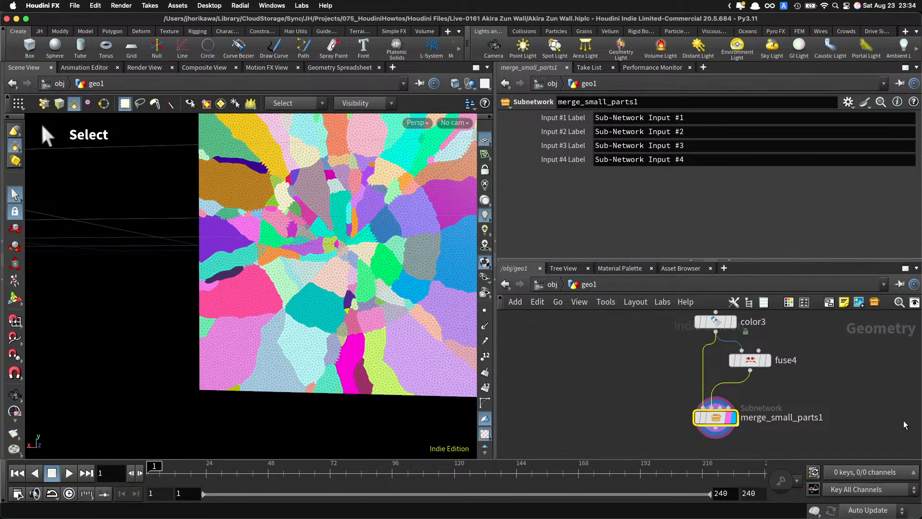
key("space")
right_click_drag(388, 269, 387, 292)
middle_click_drag(387, 292, 337, 290)
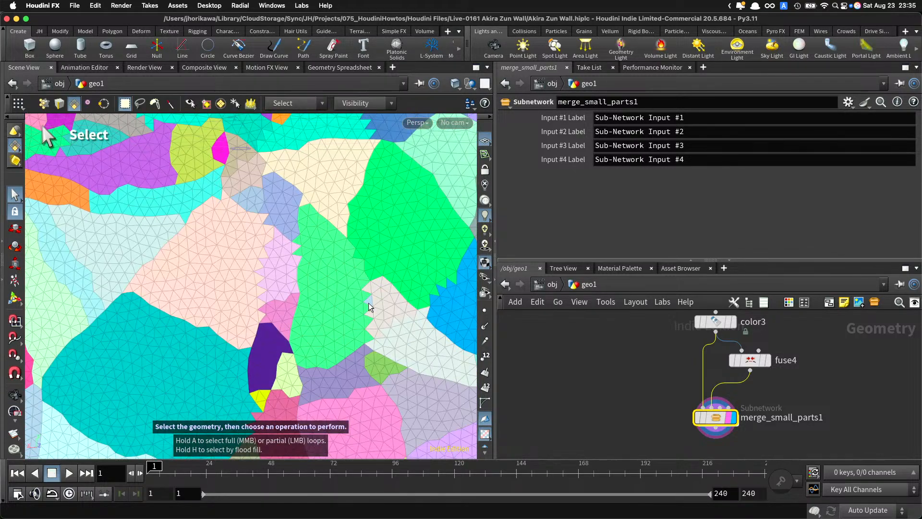
left_click(363, 318)
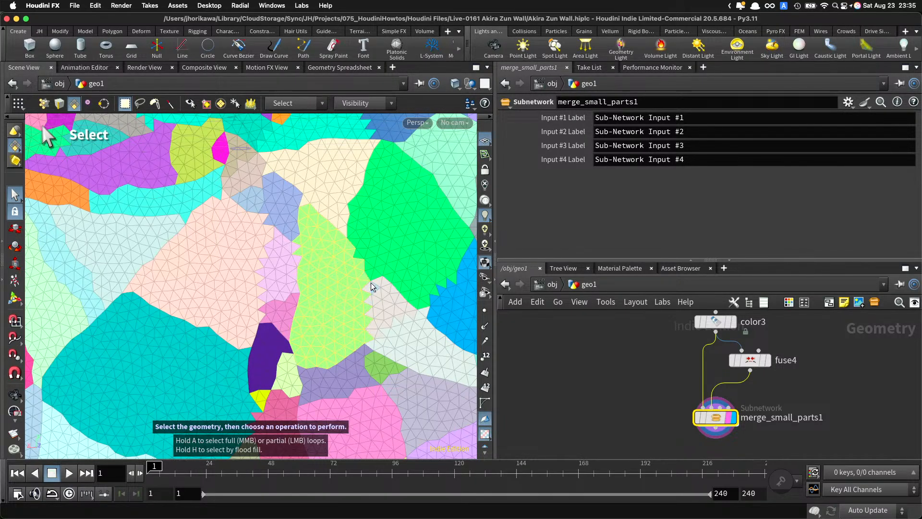
right_click_drag(374, 291, 10, 186, "alt")
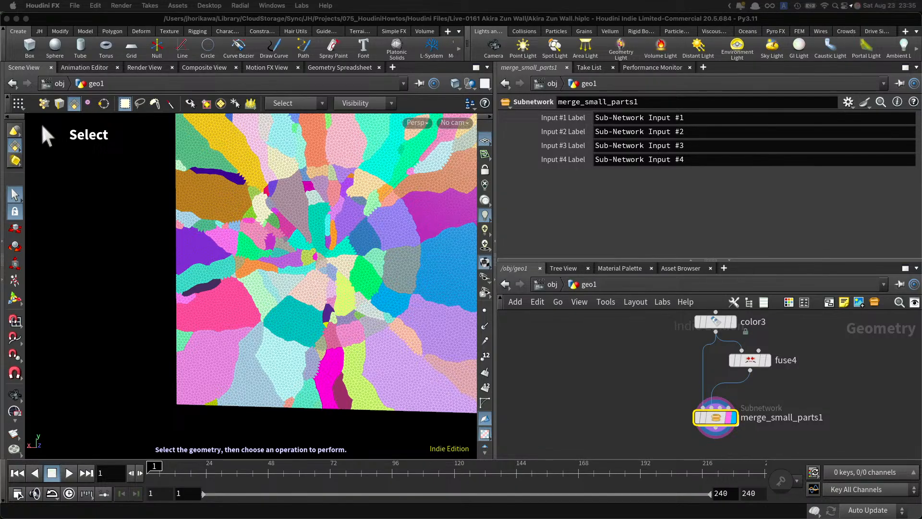
left_click(226, 266)
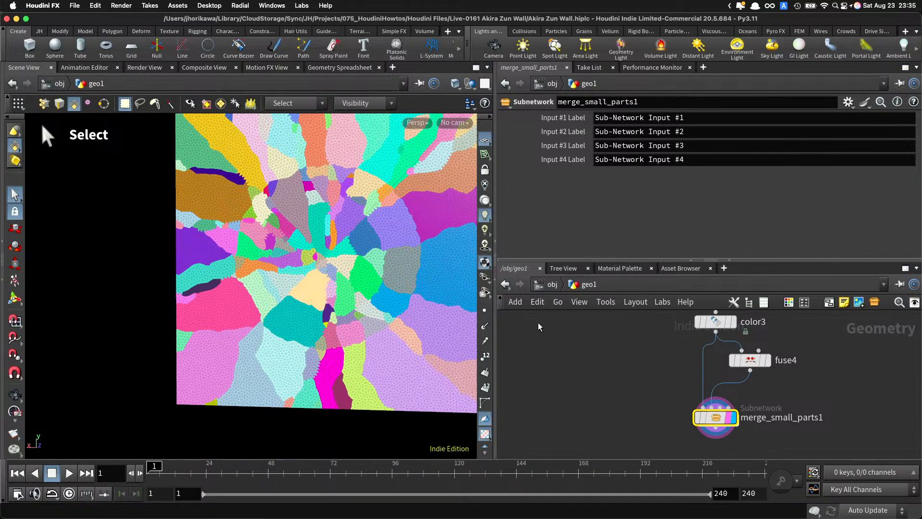
Step: Add a Divide node below merge_small_parts1, wire the subnetwork's output into its first input and display it
scroll(649, 367, "down", 3)
scroll(696, 401, "up", 1)
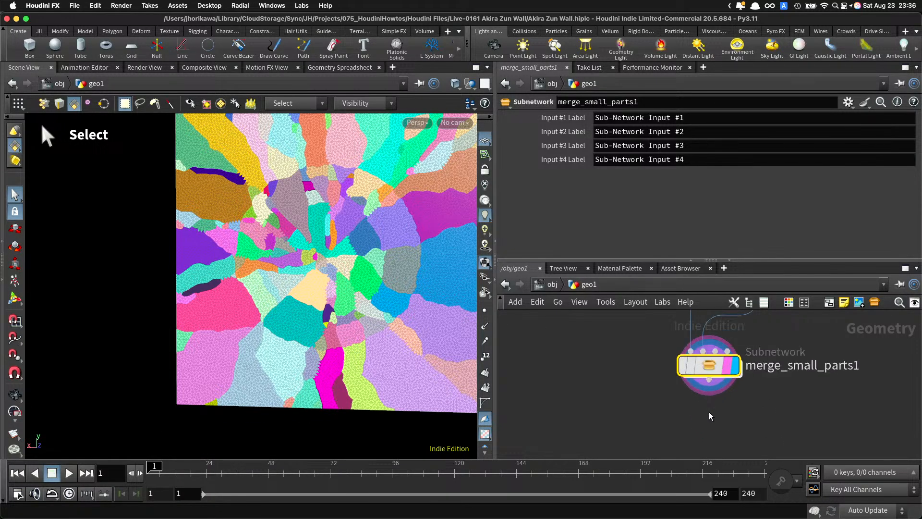
key("Tab")
type("di")
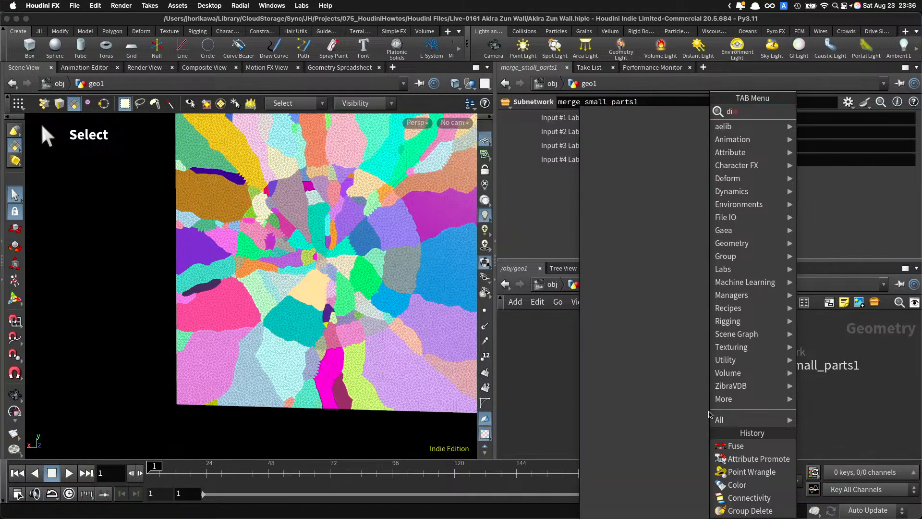
type("vide")
key("Return")
scroll(708, 416, "down", 3)
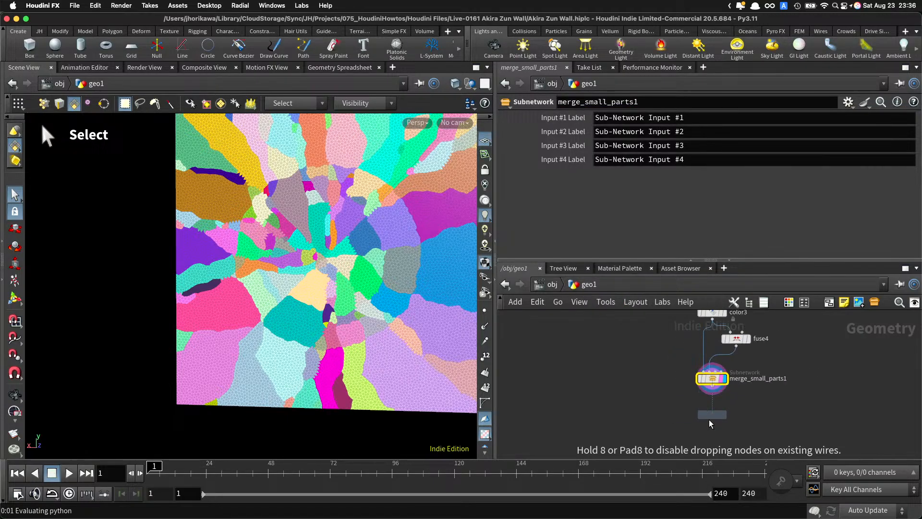
scroll(708, 419, "up", 3)
left_click(709, 420)
left_click_drag(718, 342, 697, 406)
middle_click_drag(763, 428, 766, 396)
left_click(738, 388)
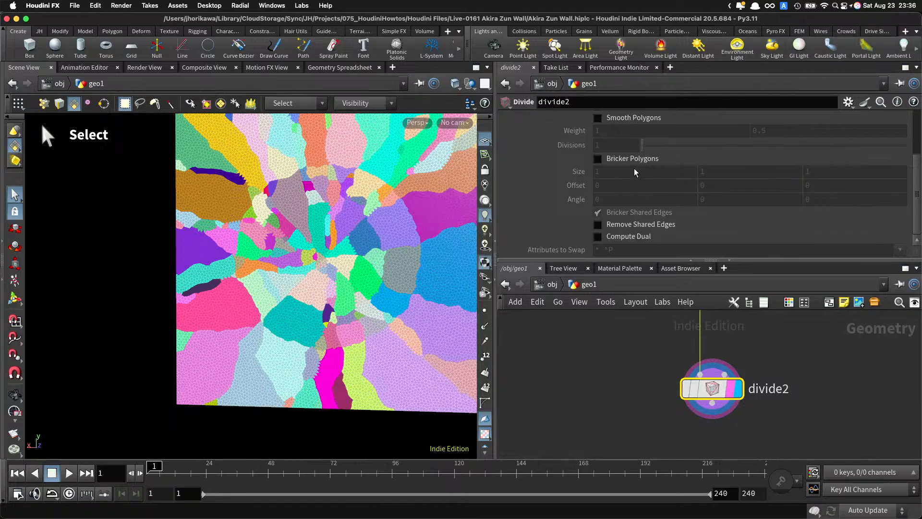
Step: Turn on Remove Shared Edges for divide2 and inspect the piece outlines up close
left_click(639, 224)
key("Escape")
scroll(406, 252, "up", 3)
scroll(406, 252, "up", 5)
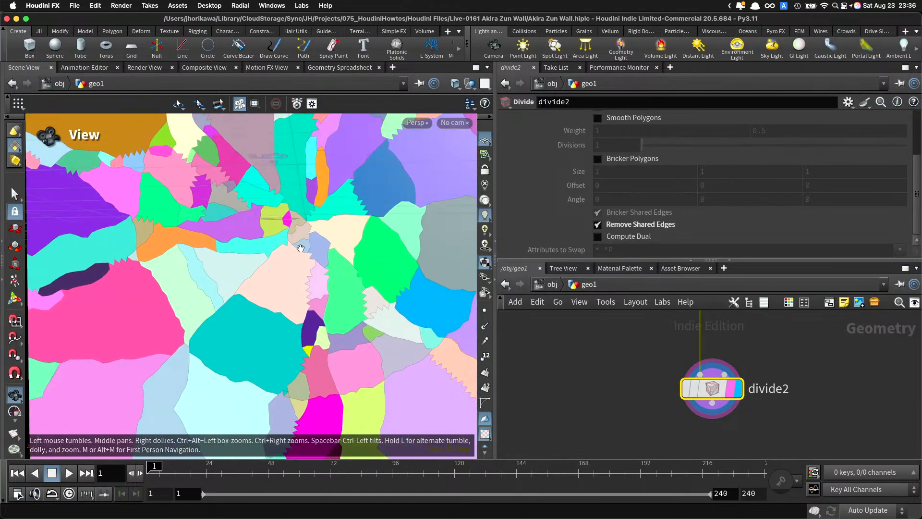
left_click_drag(361, 222, 335, 222)
key("s")
right_click(336, 222)
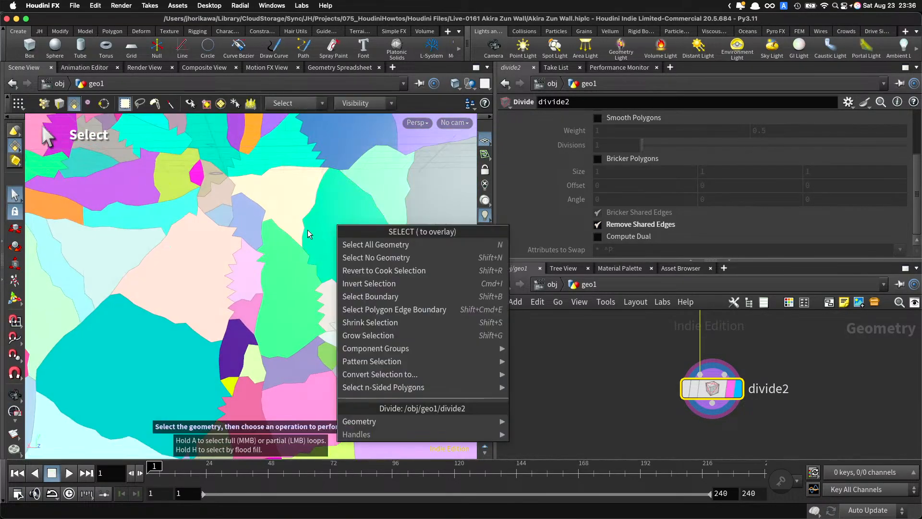
left_click(315, 228)
Step: Add a Fuse node below divide2, wire divide2 into its first input and display the fused result
key("Tab")
type("fuse")
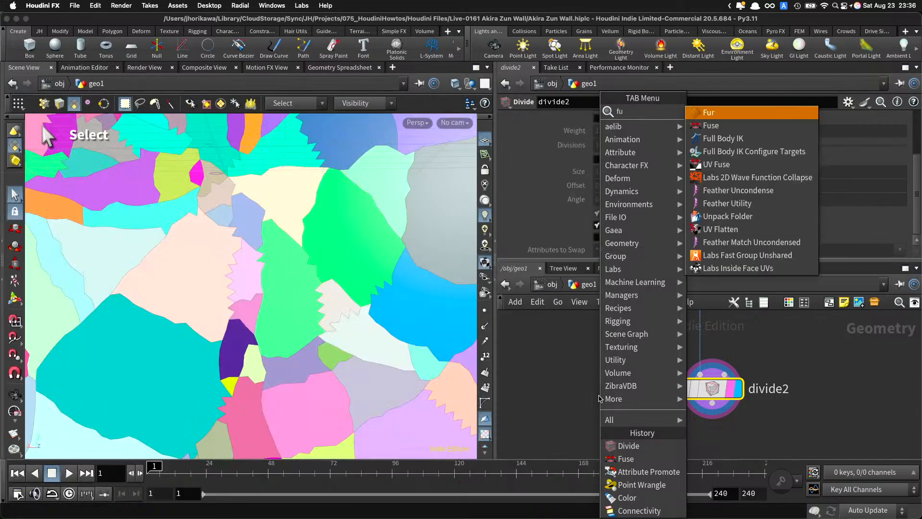
key("Return")
scroll(609, 365, "down", 3)
scroll(680, 421, "up", 3)
left_click(670, 419)
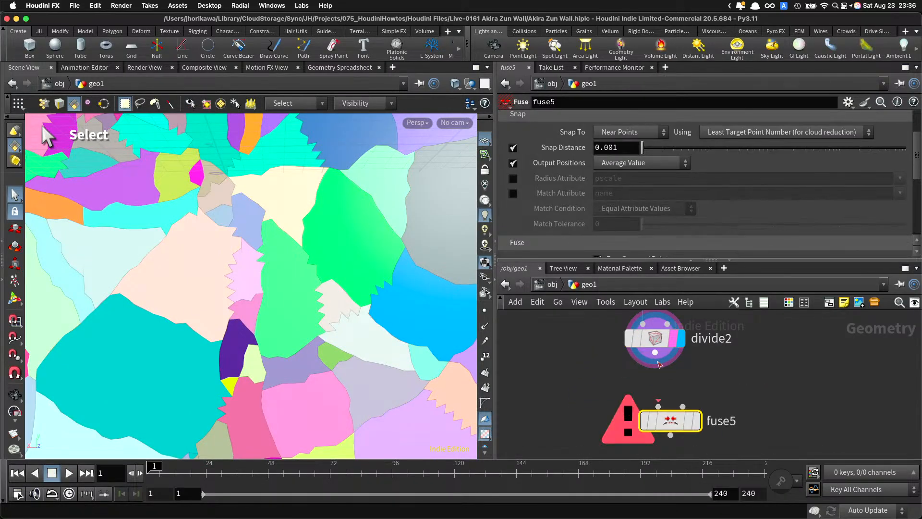
left_click(655, 352)
left_click(642, 395)
scroll(675, 412, "down", 3)
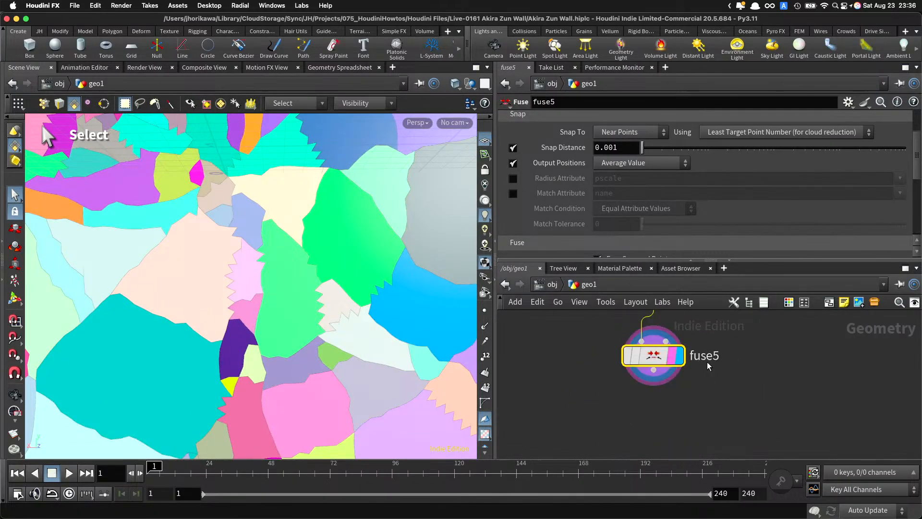
Step: Add a Smooth node below fuse5, connect it to fuse5 and display the smoothed pieces
key("Tab")
type("smooth")
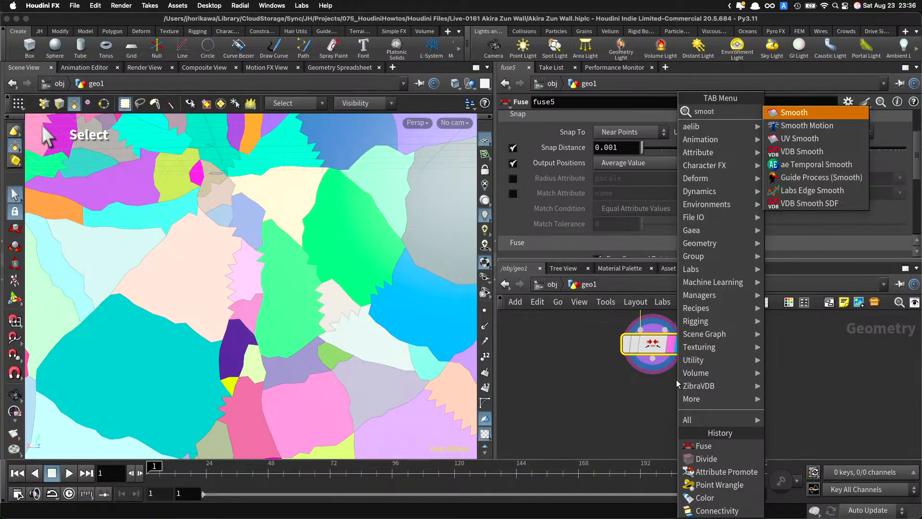
key("Return")
left_click(660, 399)
left_click(652, 358)
left_click(652, 392)
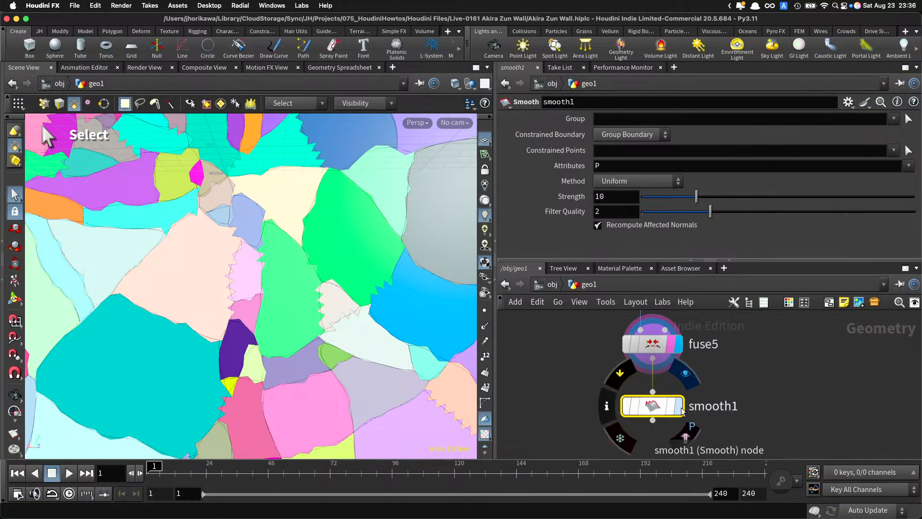
key("Escape")
right_click_drag(407, 266, 288, 283)
middle_click_drag(288, 283, 231, 303)
right_click_drag(280, 284, 410, 235)
key("s")
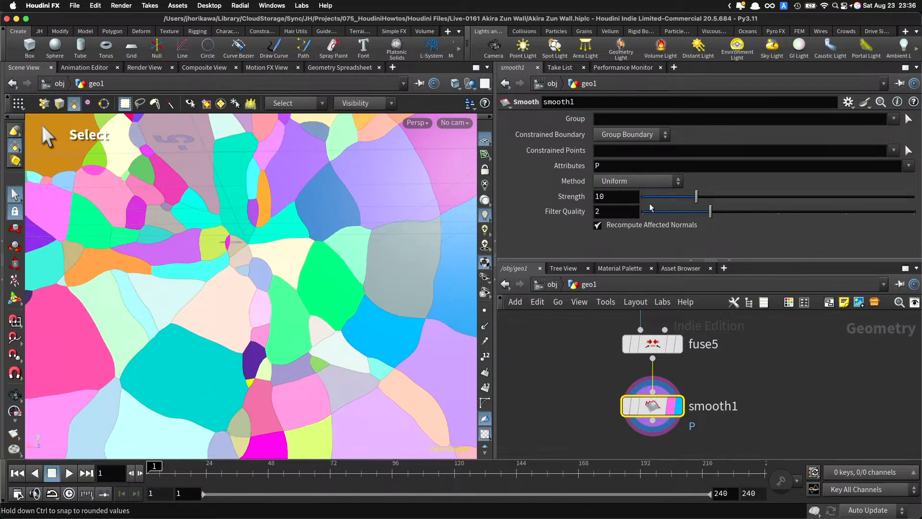
Step: Set the smoothing strength of smooth1 to 2
mouse_move(694, 197)
left_mouse_down()
mouse_move(643, 199)
mouse_move(651, 199)
left_mouse_up()
scroll(341, 213, "up", 3)
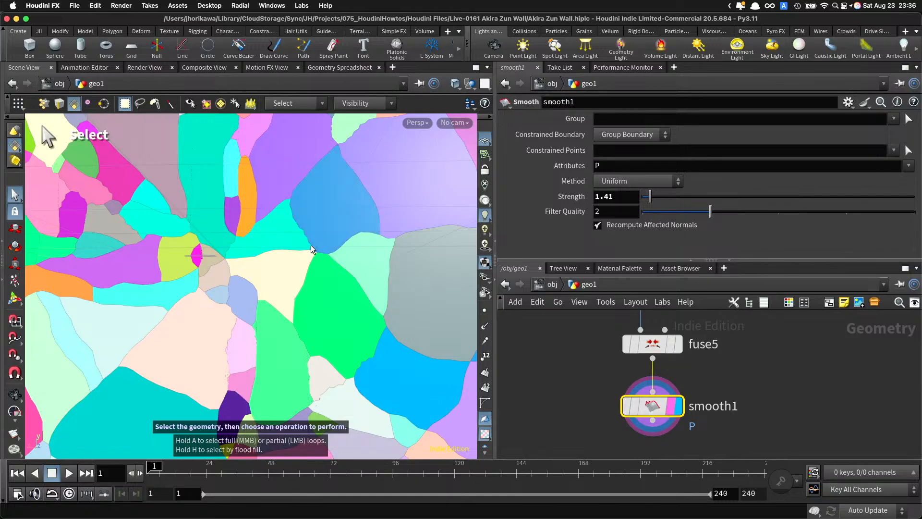
left_click_drag(614, 196, 544, 195)
type("2")
key("Return")
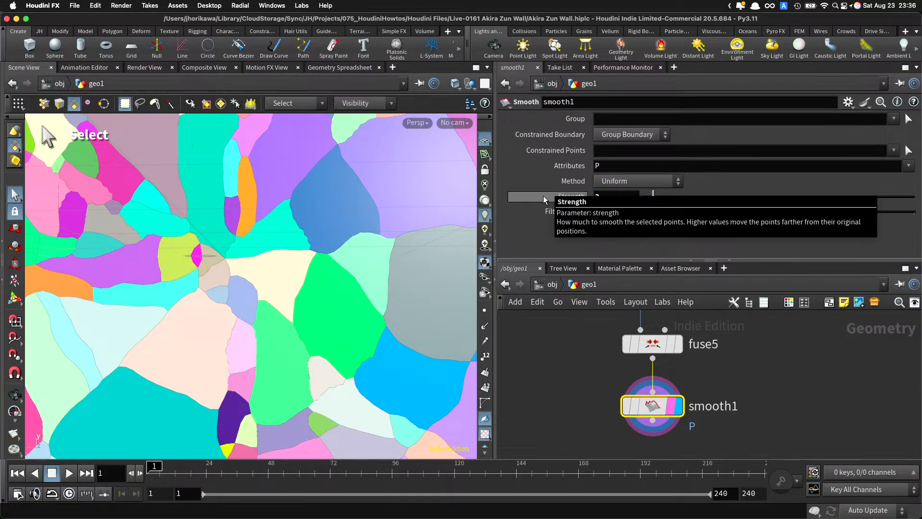
Step: Examine the smoothed piece edges across the whole wall and near its center
right_click_drag(307, 256, 229, 260)
middle_click_drag(229, 260, 244, 294)
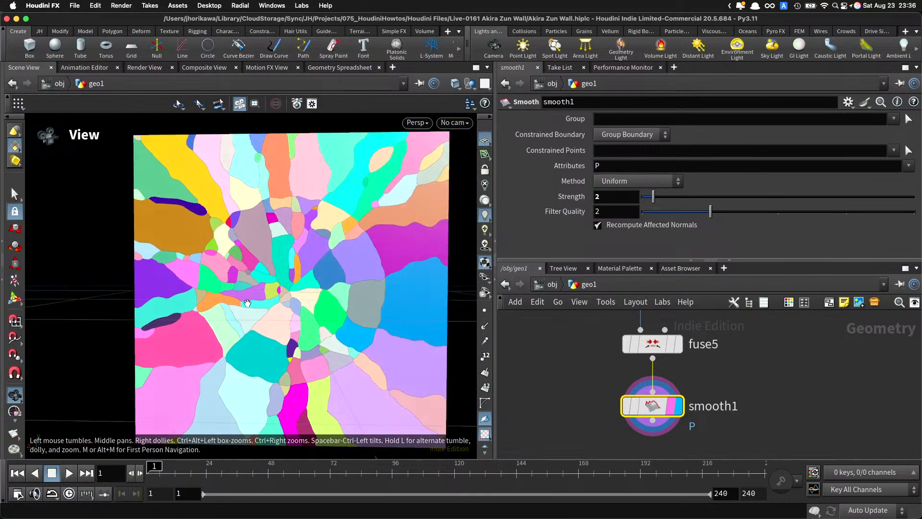
mouse_move(243, 294)
left_mouse_down()
mouse_move(280, 298)
mouse_move(249, 292)
left_mouse_up()
right_click_drag(249, 292, 342, 278)
middle_click_drag(343, 279, 315, 242)
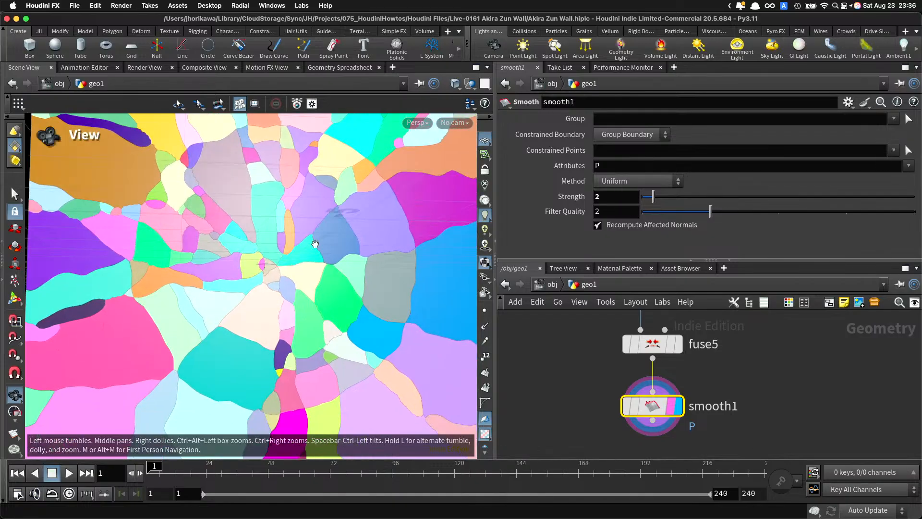
right_click_drag(315, 242, 294, 245)
left_click_drag(293, 245, 297, 264)
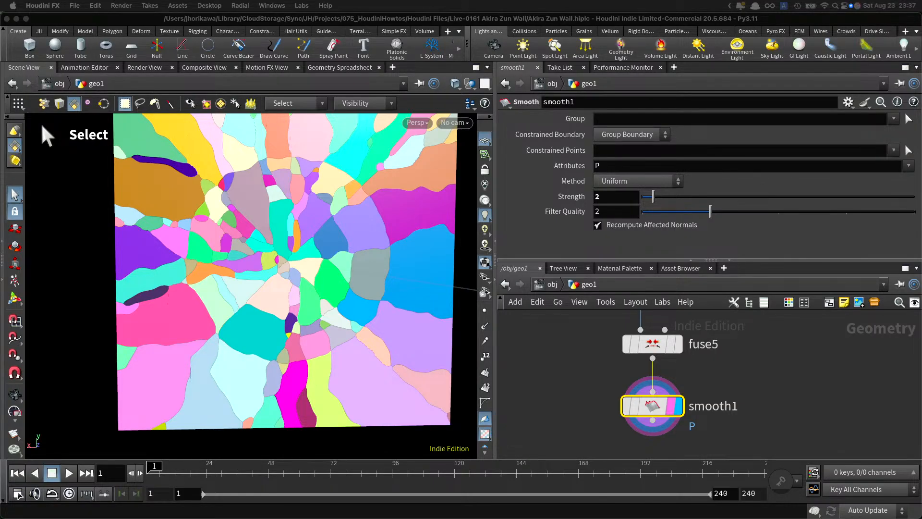
Step: Add a Point Wrangle below smooth1, wire smooth1 into its first input and display it
scroll(776, 384, "down", 3)
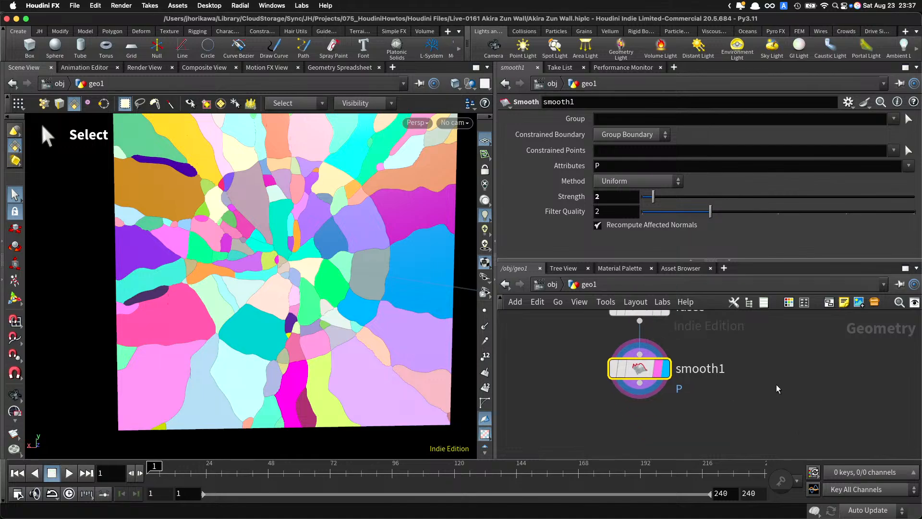
key("Tab")
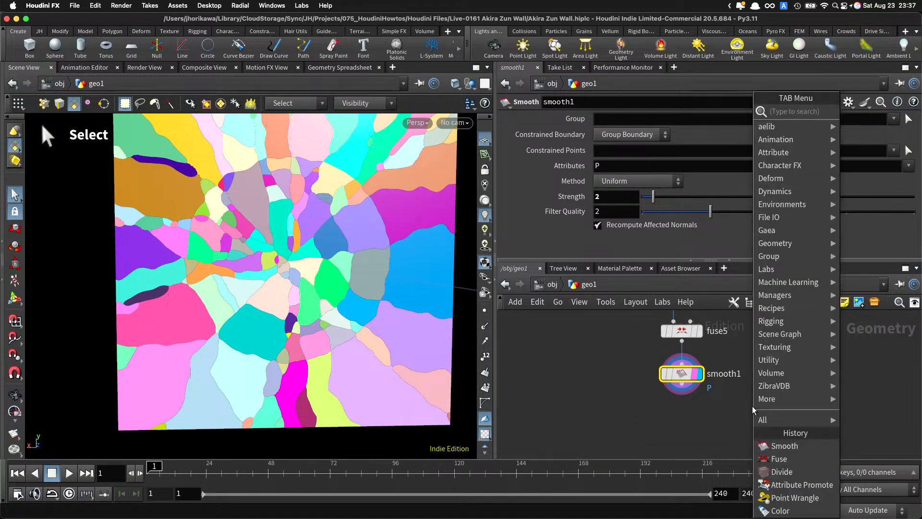
type("pointwra")
key("Return")
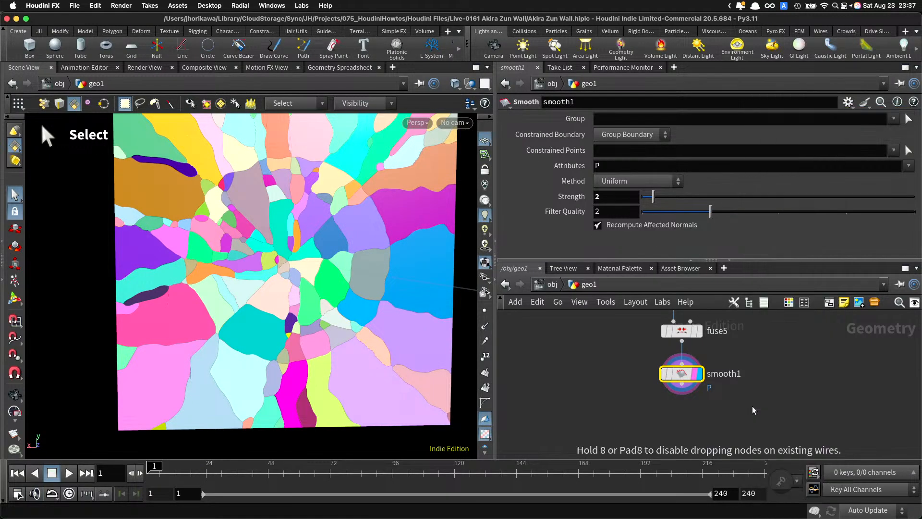
left_click(693, 427)
left_click_drag(693, 427, 679, 425)
left_click_drag(679, 377, 664, 412)
left_click(699, 428)
Step: Rename the new wrangle to noise_on_the_edge and save the scene
double_click(727, 424)
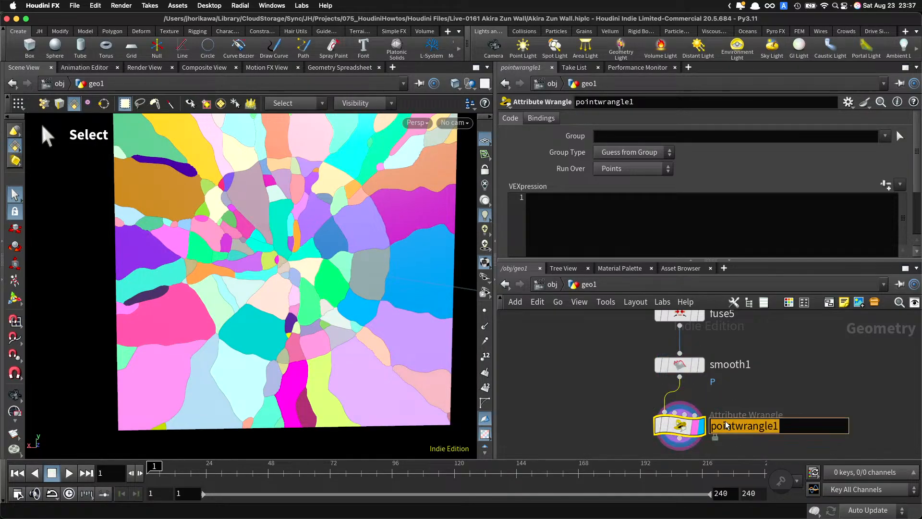
type("noise_on")
type("_the_edge")
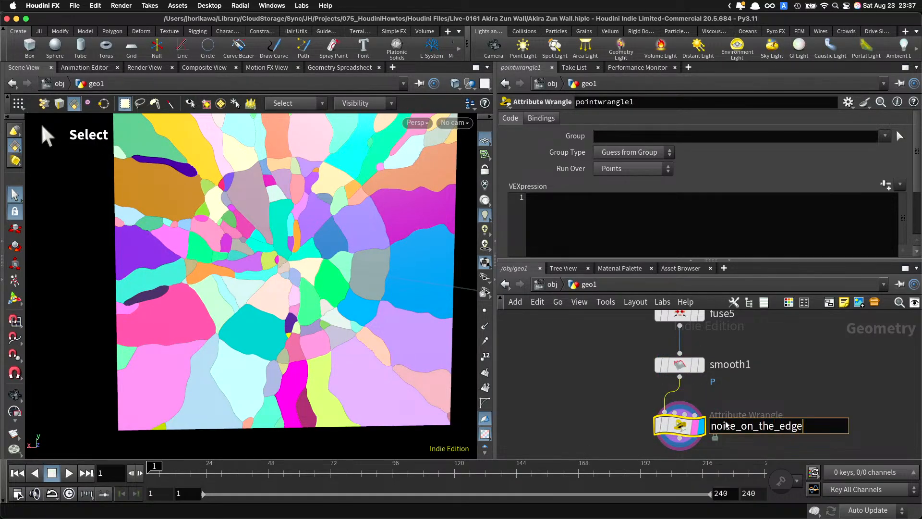
key("Return")
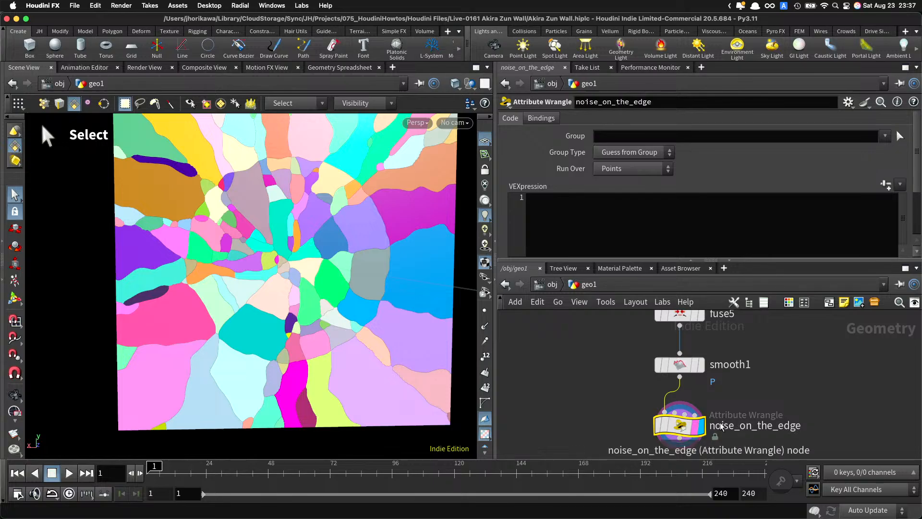
key("super+s")
Step: Write the wrangle's first VEX line: vector offset = noise(@P * chf("smooth")) - set(0.5, 0.5, 0.5);
left_click(693, 227)
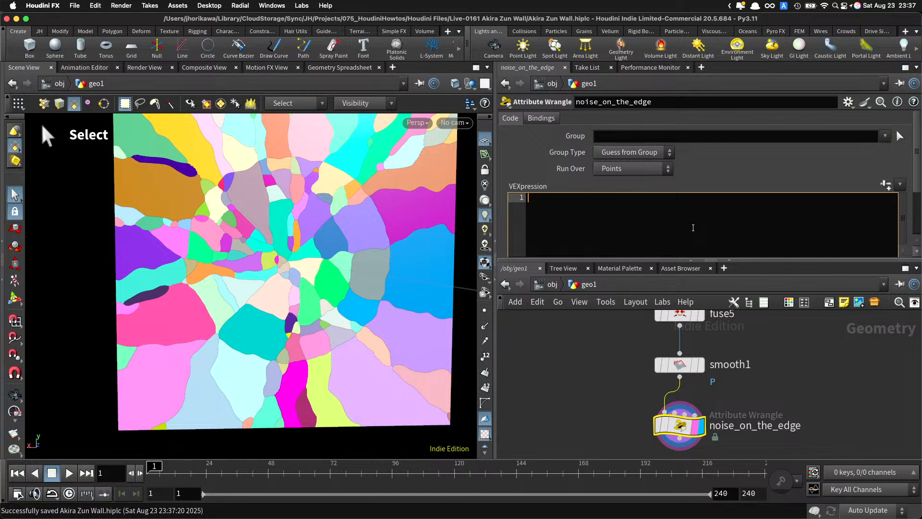
type("vector offset = noise(")
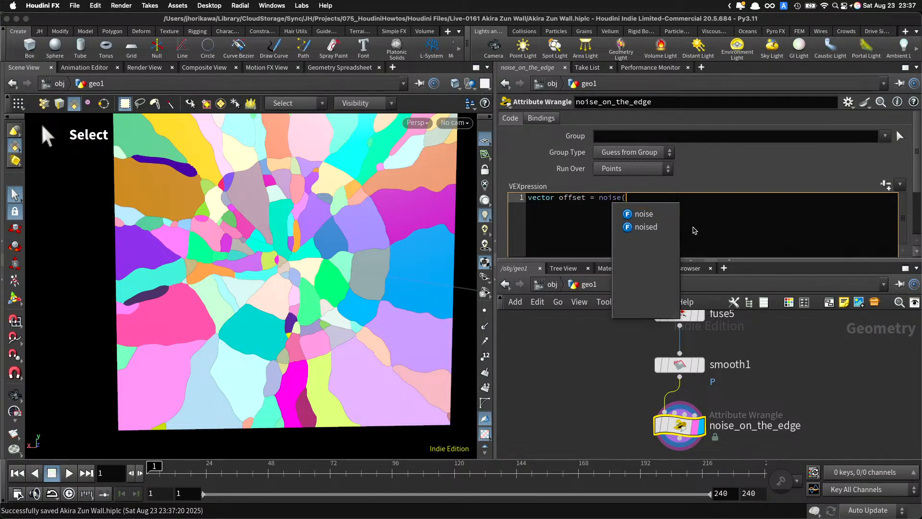
type("@P * chf")
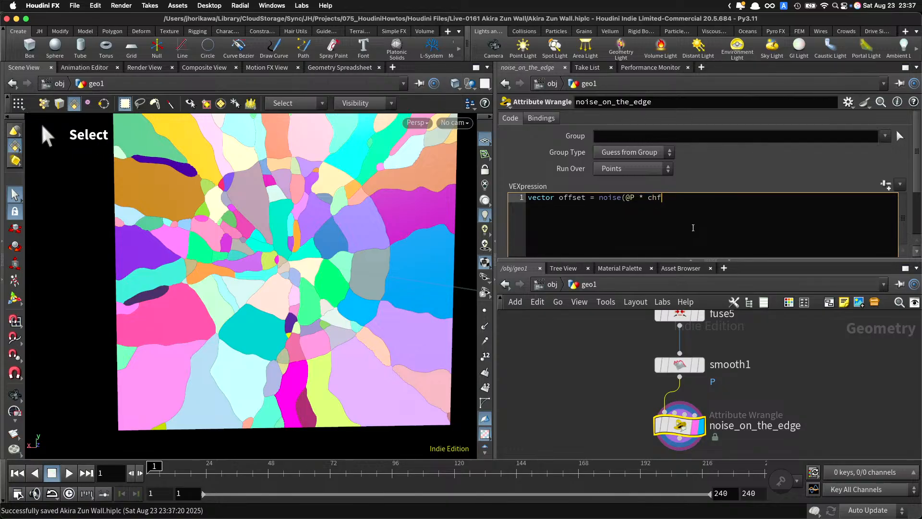
type("(\"smooth\"))")
type(")")
type(" - sdt")
key("BackSpace")
key("BackSpace")
type("et(0")
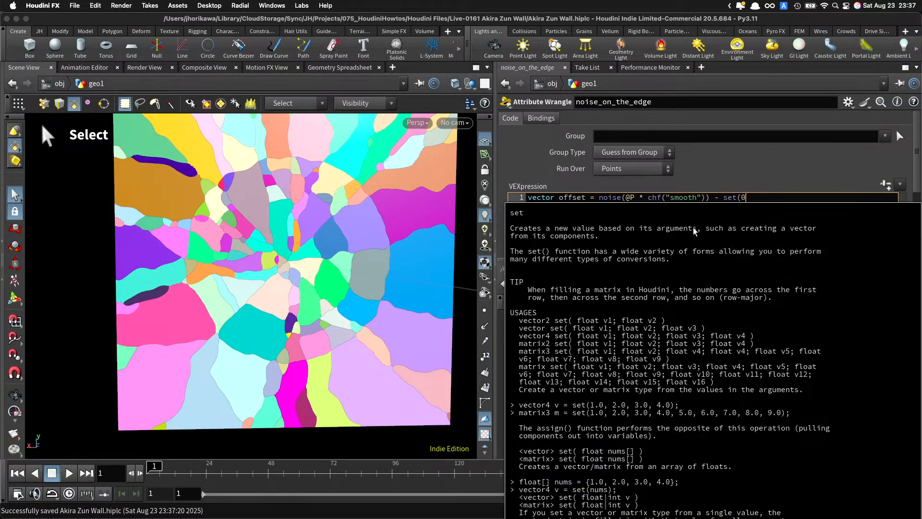
type(".5, 0.5, 0.5")
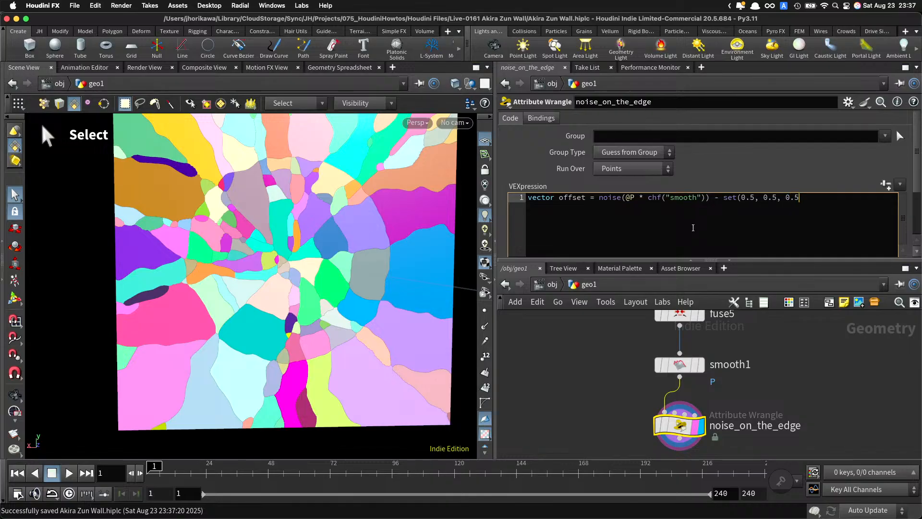
type(");")
key("Return")
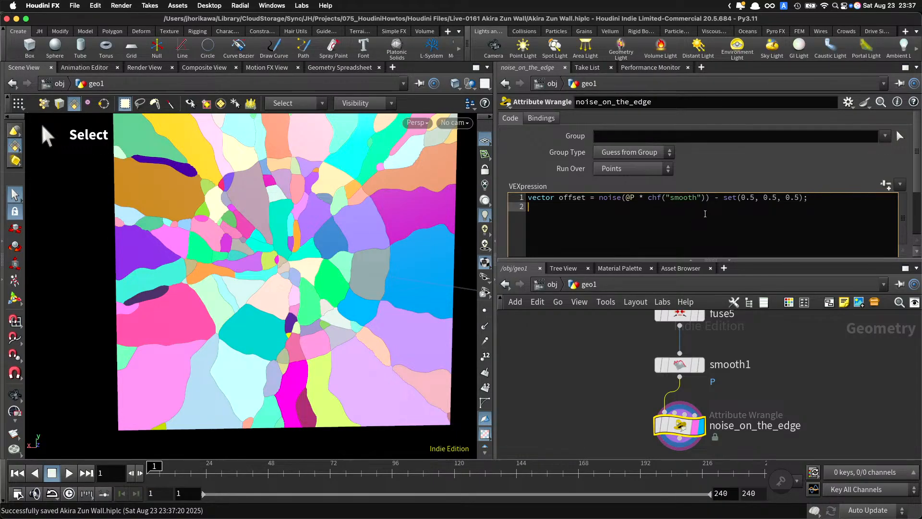
Step: Add the VEX lines offset.z = 0.0; and offset *= chf("offset"); to flatten and scale the noise
type("off.")
type("se.z = 0.0;")
key("Return")
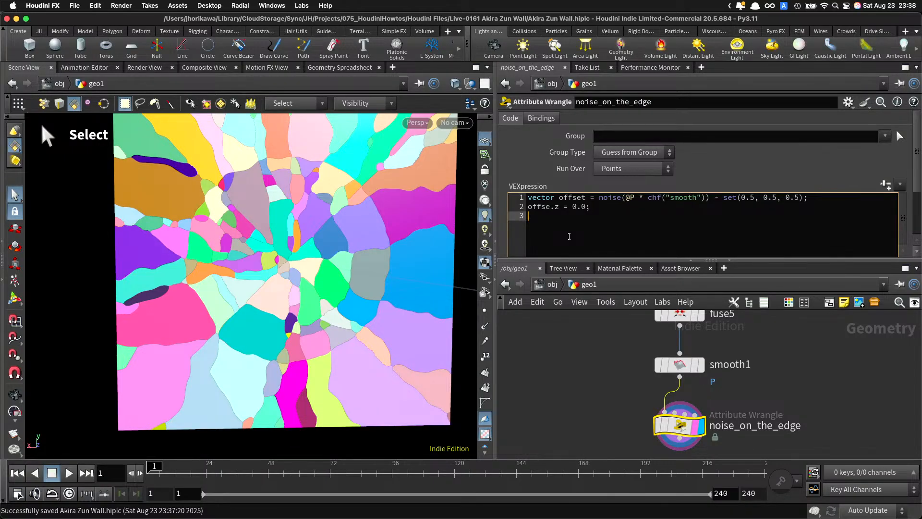
type("offset")
left_click(550, 207)
type("t")
left_click(576, 216)
type("*= chf(")
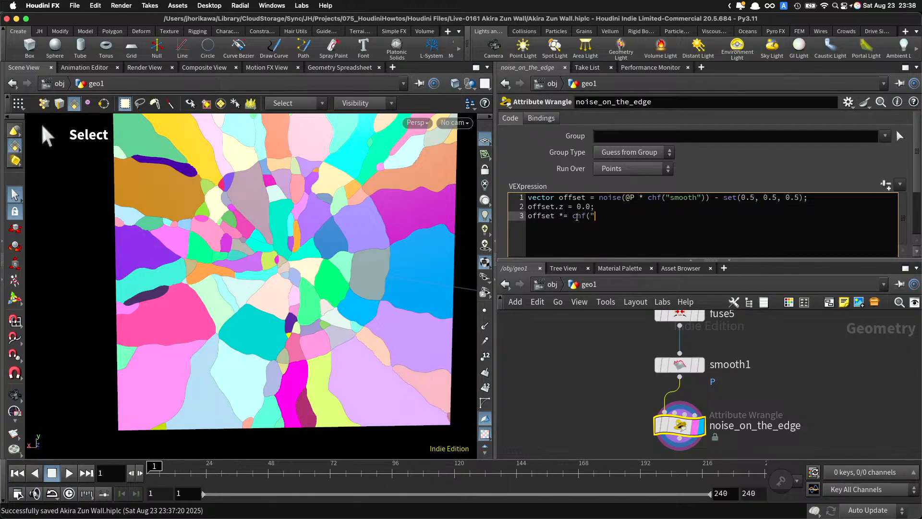
type("\"offset\");")
Step: Create the wrangle's channel parameters from the code, setting Smooth to 0.381 and Offset to 0.425
left_click(885, 184)
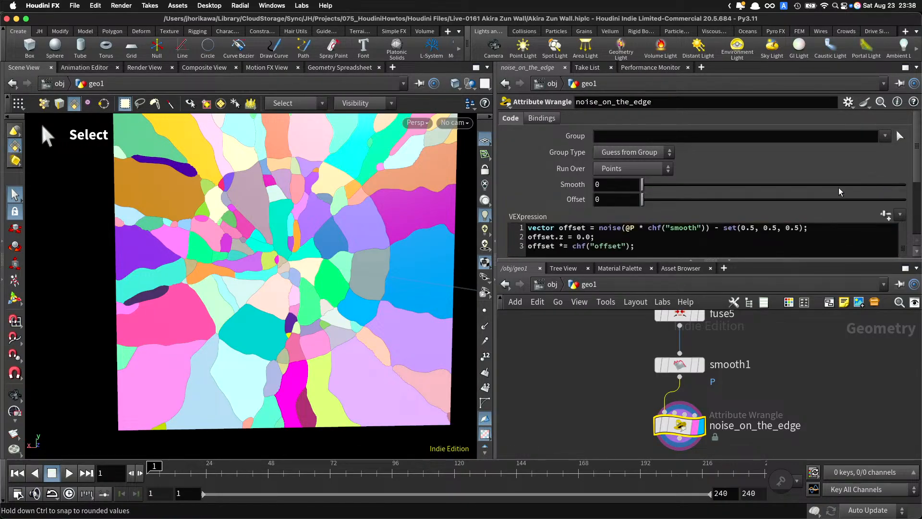
left_click_drag(665, 184, 742, 185)
left_click_drag(702, 199, 754, 201)
key("space")
left_click_drag(432, 243, 480, 229)
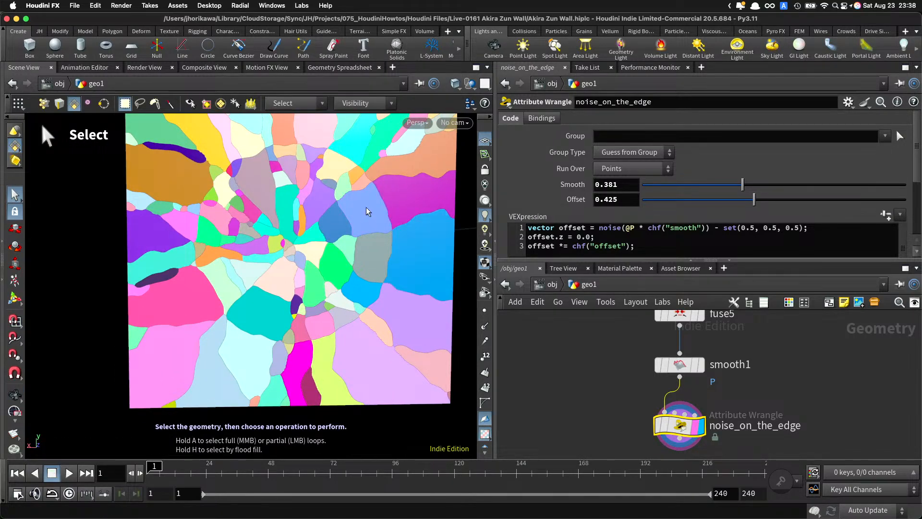
scroll(549, 240, "down", 1)
Step: Append the VEX line @P += offset; after a blank line and apply the code to the wall
left_click(549, 240)
key("Return")
key("Return")
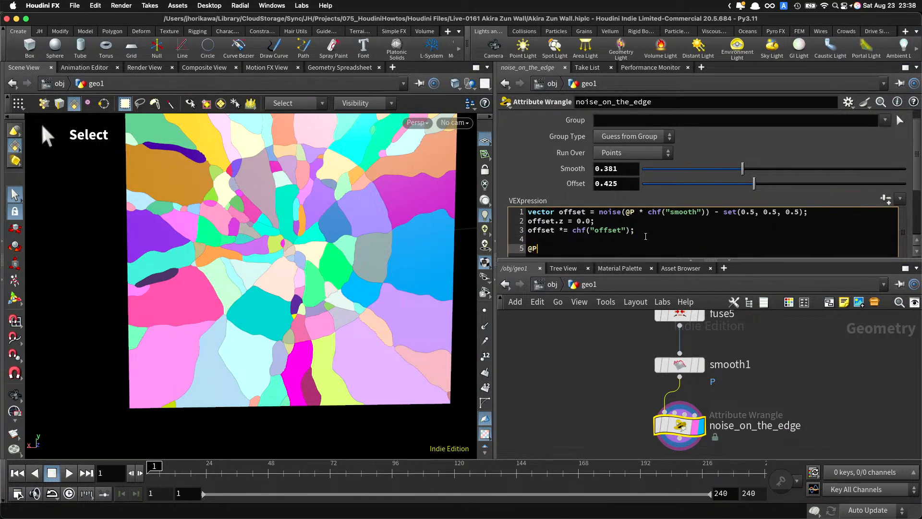
type("@P +=")
type(" no")
key("BackSpace")
key("BackSpace")
type("offse")
left_click(579, 379)
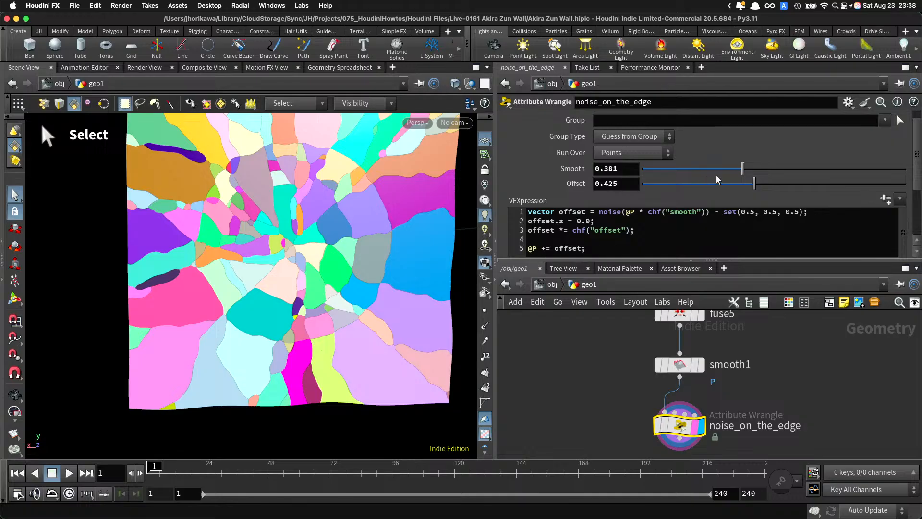
Step: Set the noise_on_the_edge wrangle's Smooth to 5.1 and Offset to 0.259 for finer, jagged piece edges
left_click_drag(743, 168, 906, 187)
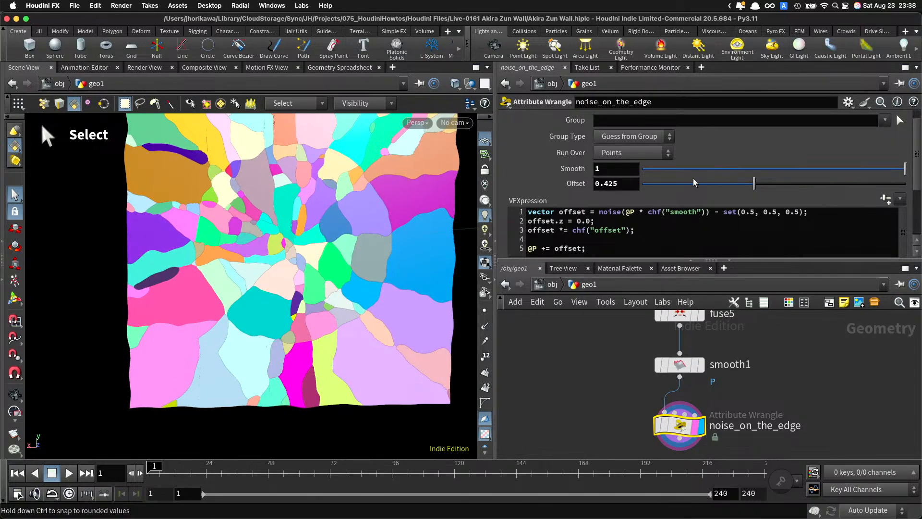
middle_click_drag(624, 168, 893, 176)
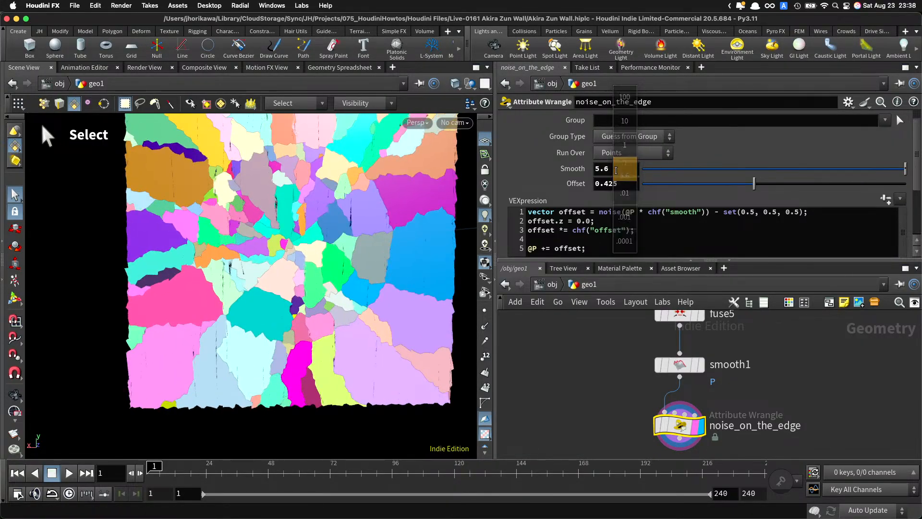
left_click_drag(747, 186, 702, 187)
right_click_drag(346, 255, 451, 231, "alt")
left_click_drag(451, 231, 326, 300)
middle_click_drag(325, 301, 325, 283, "alt")
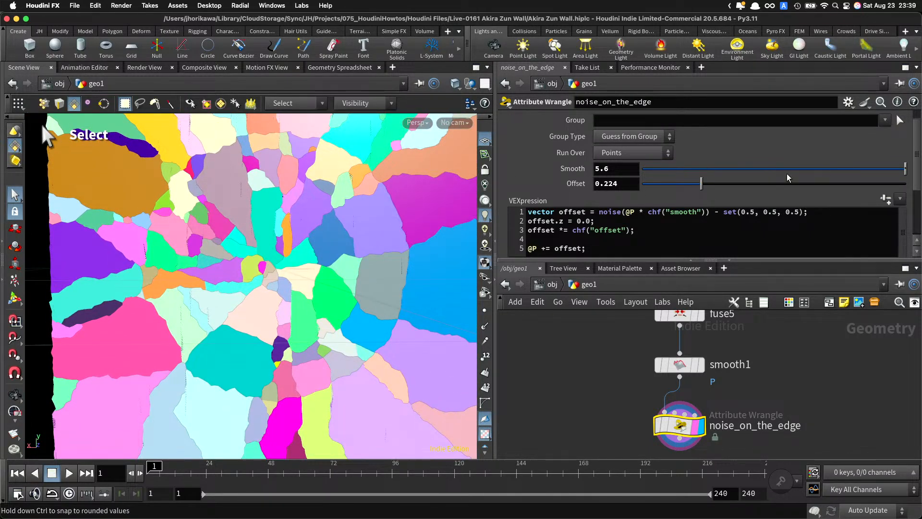
middle_click_drag(624, 172, 588, 180)
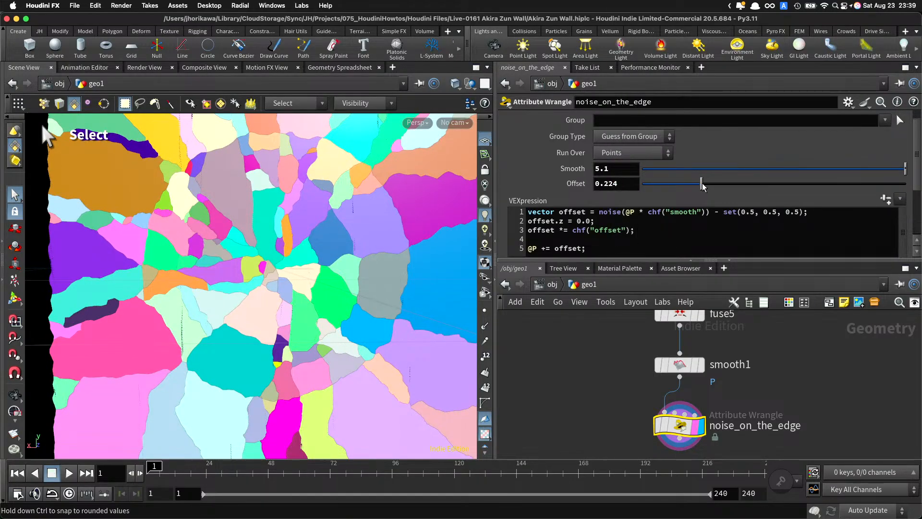
mouse_move(702, 186)
left_mouse_down()
mouse_move(687, 185)
mouse_move(905, 186)
mouse_move(660, 186)
mouse_move(711, 191)
left_mouse_up()
right_click_drag(376, 229, 281, 248, "alt")
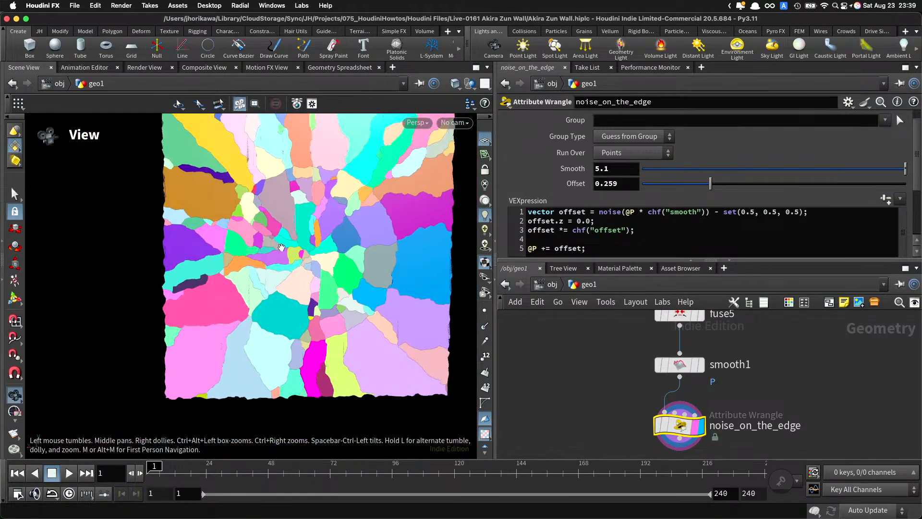
left_click_drag(282, 247, 303, 248, "alt")
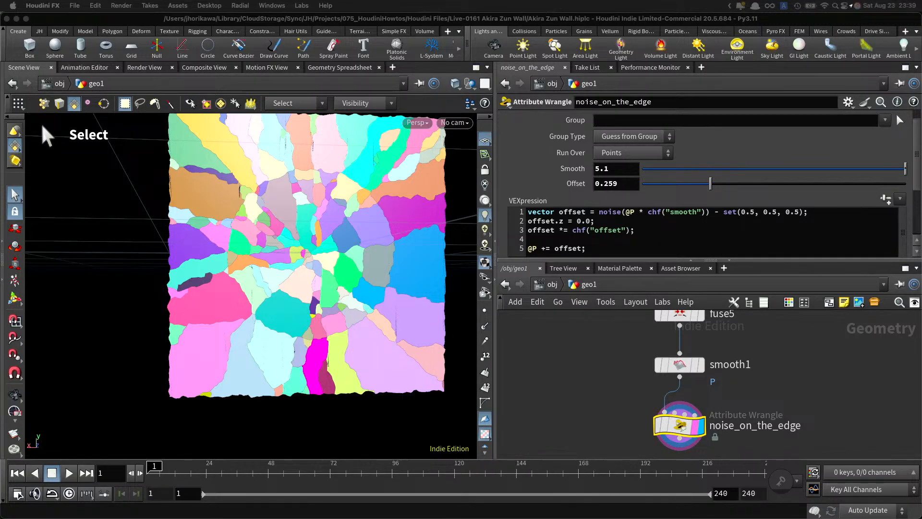
left_click(197, 230)
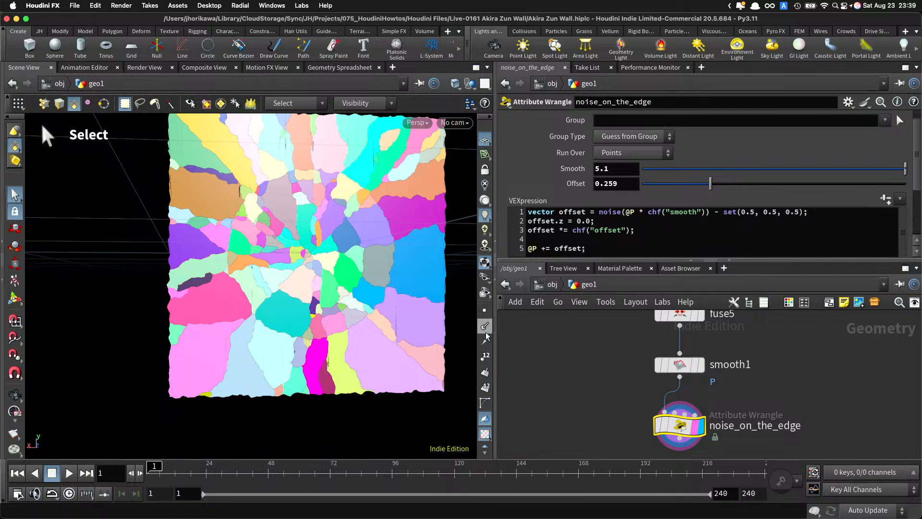
Step: Add a Unique Points node after noise_on_the_edge, connect it and display its output
scroll(538, 384, "down", 2)
middle_click_drag(580, 442, 586, 393)
middle_click_drag(640, 408, 631, 386)
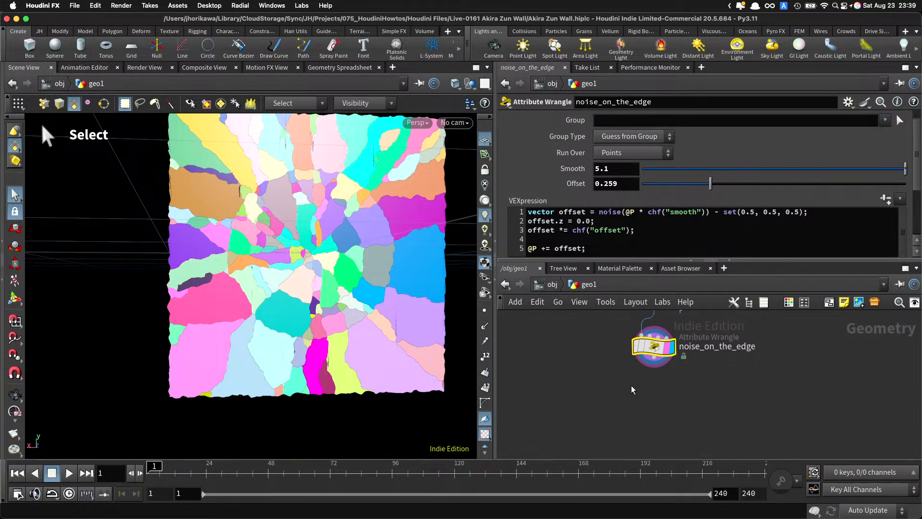
key("Tab")
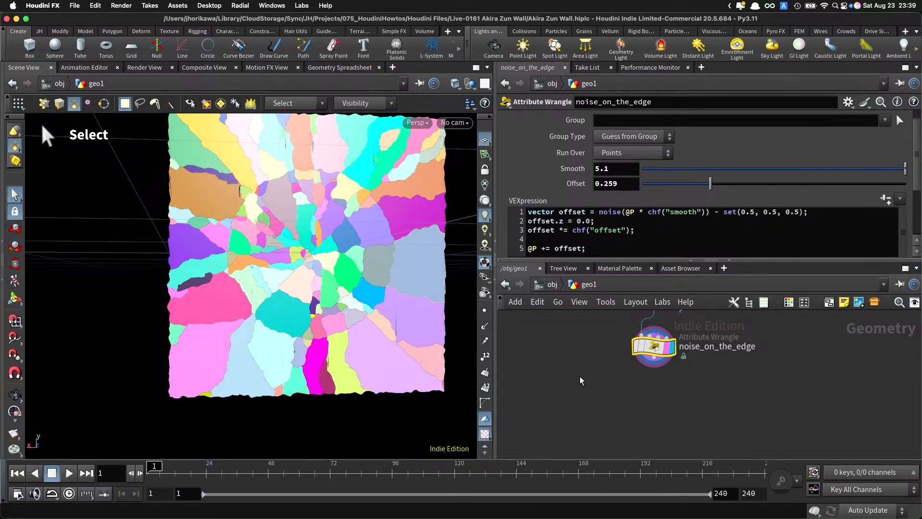
key("Tab")
type("uniq")
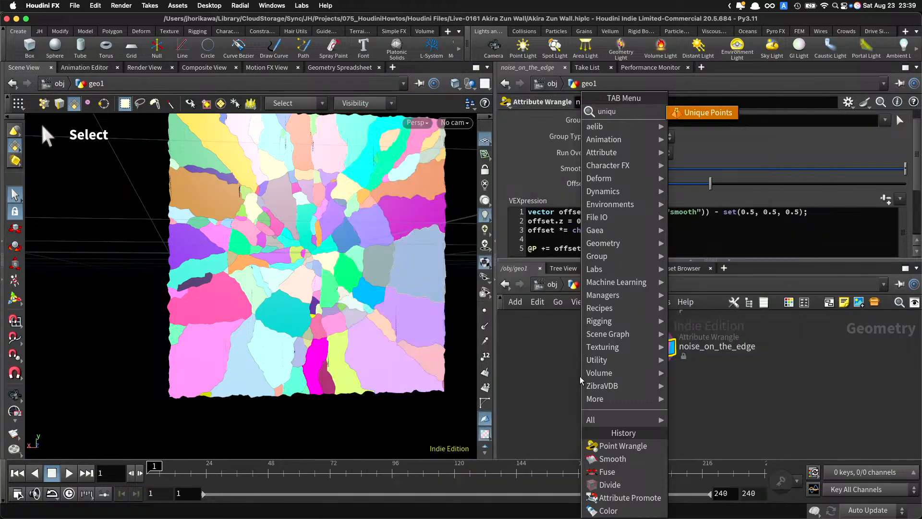
key("Return")
left_click(648, 397)
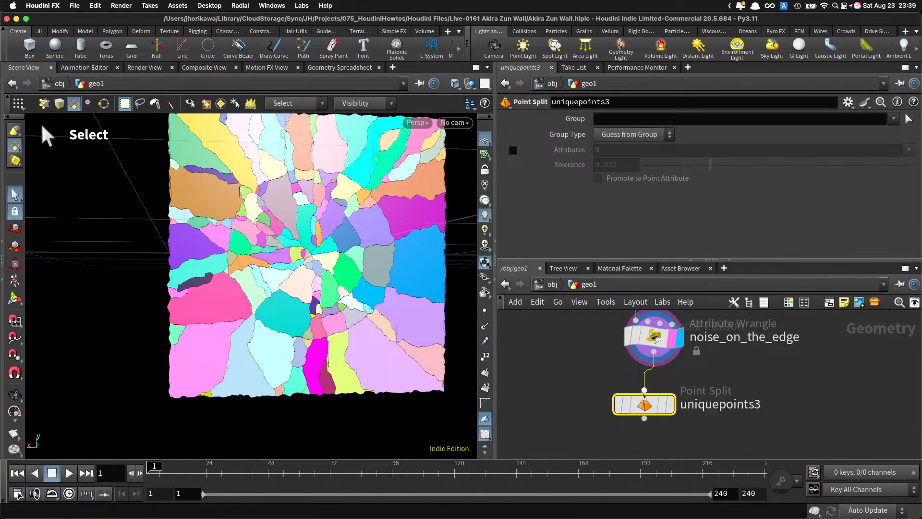
scroll(662, 408, "up", 2)
left_click_drag(661, 407, 668, 407)
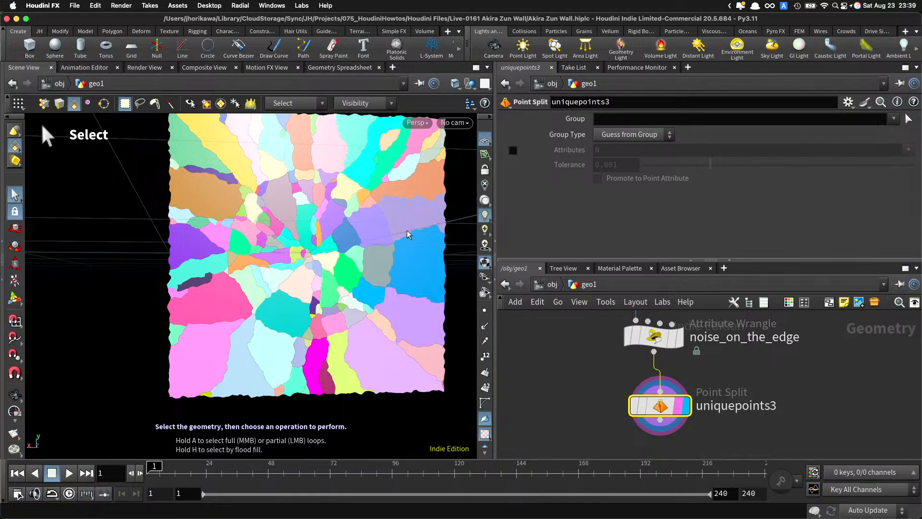
Step: Examine the split wall pieces from several angles and compare them with the Akira crack reference image in the browser
key("Escape")
left_click_drag(331, 283, 352, 290)
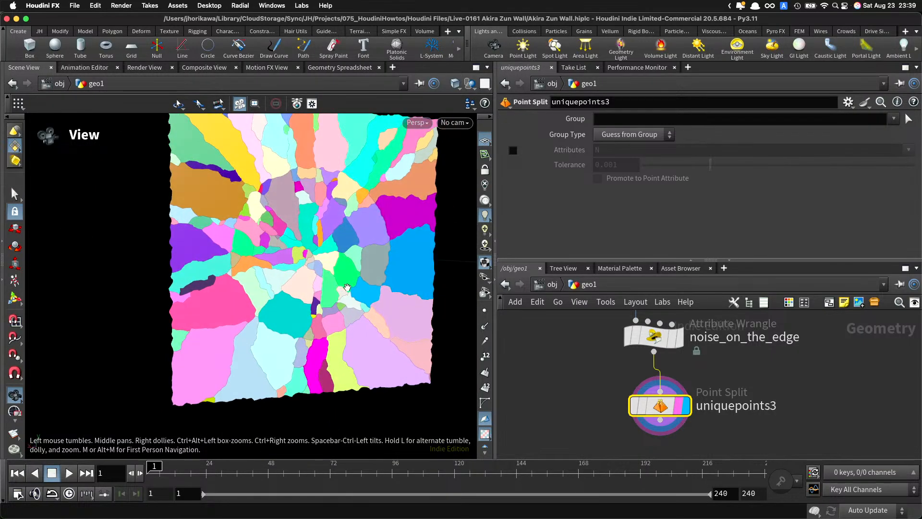
key("s")
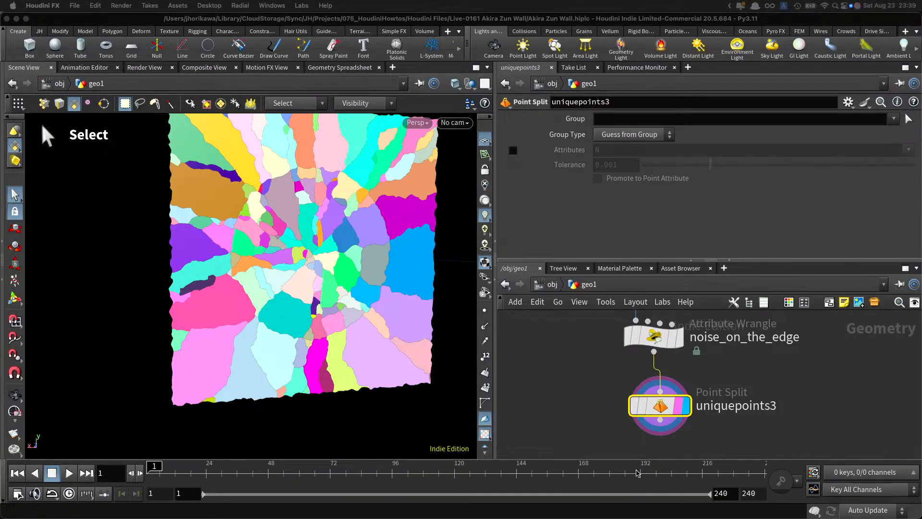
key("Escape")
left_click_drag(313, 304, 265, 287)
key("s")
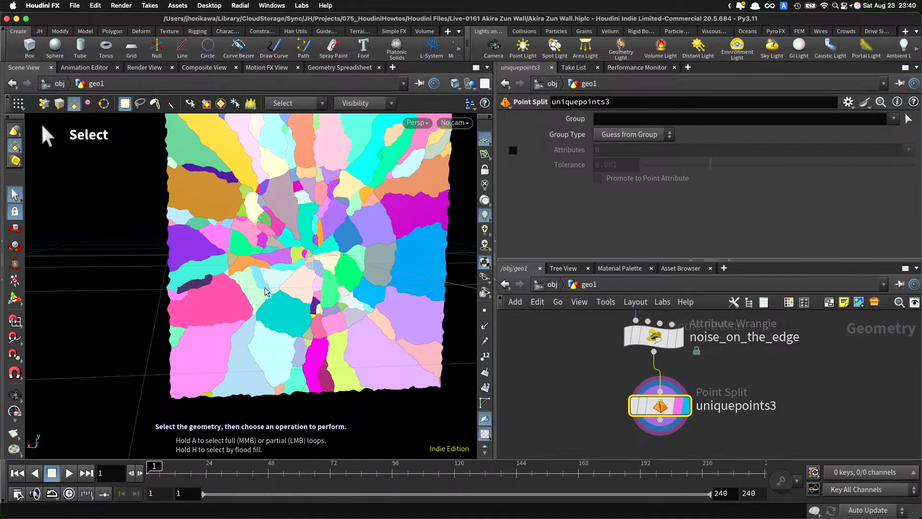
mouse_move(660, 406)
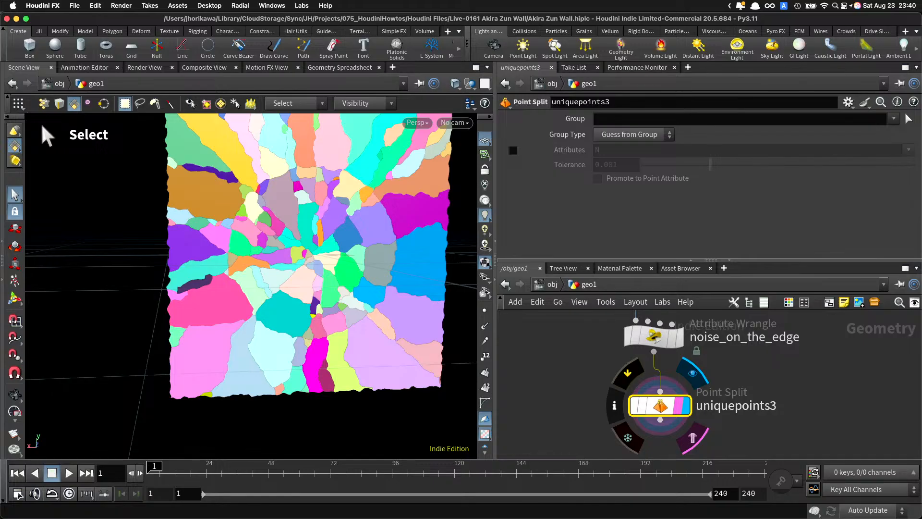
key("ctrl+Up")
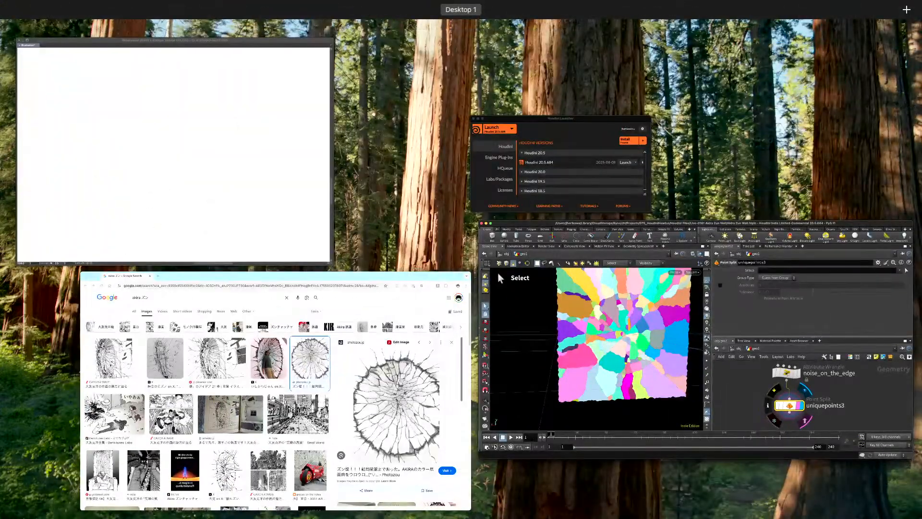
left_click(345, 387)
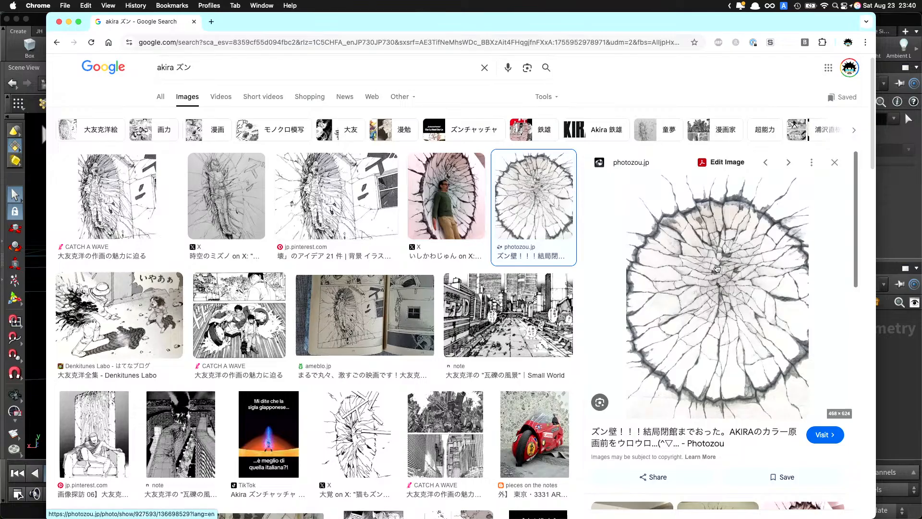
left_click(884, 368)
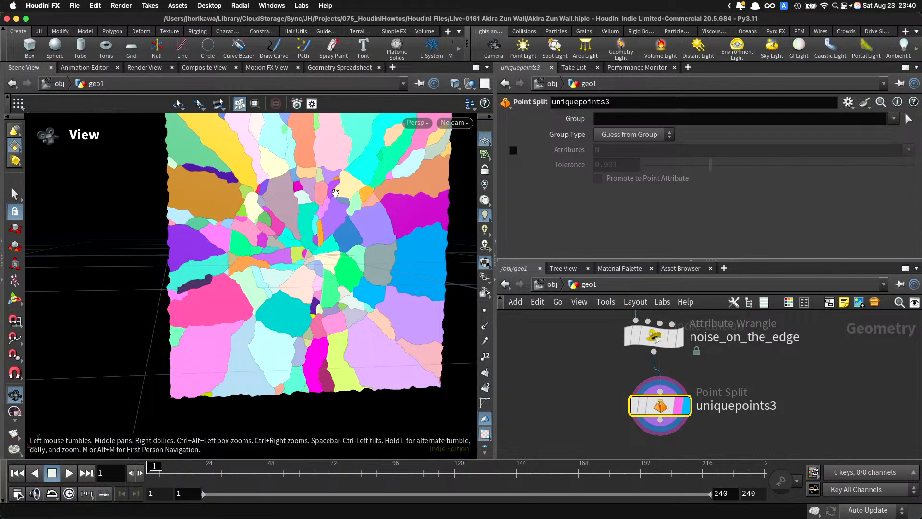
mouse_move(336, 196)
left_mouse_down("alt")
mouse_move(291, 201)
mouse_move(329, 196)
left_mouse_up("alt")
key("s")
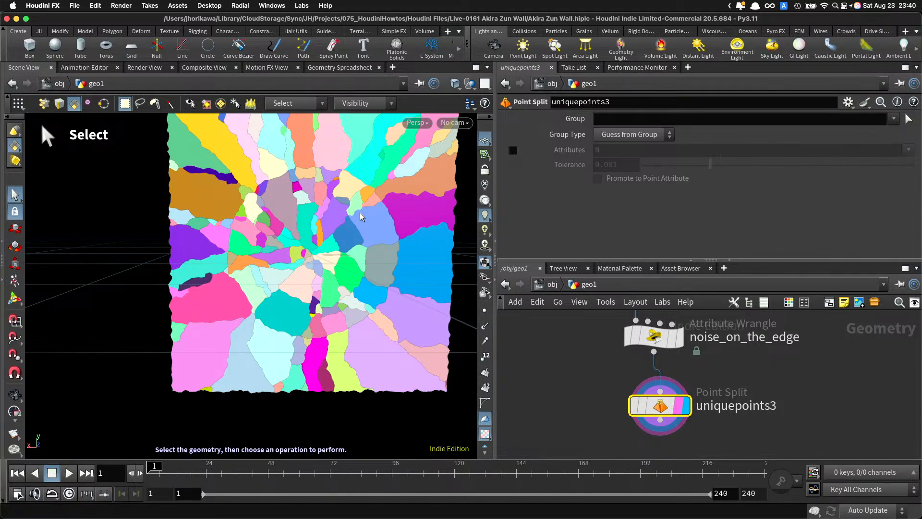
key("space")
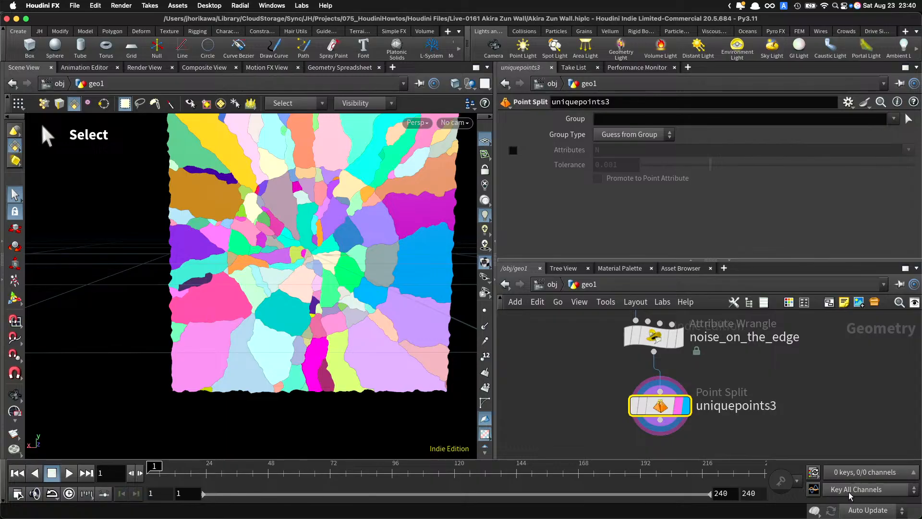
Step: Switch to Clip Studio Paint and sketch a wall cross-section in black with a semicircular dent and diagonal hatching behind it
key("ctrl+Up")
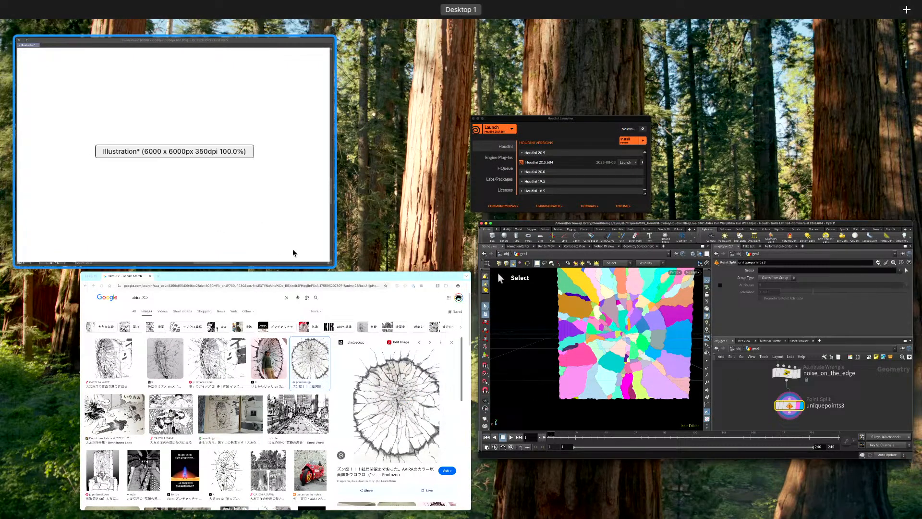
left_click(216, 210)
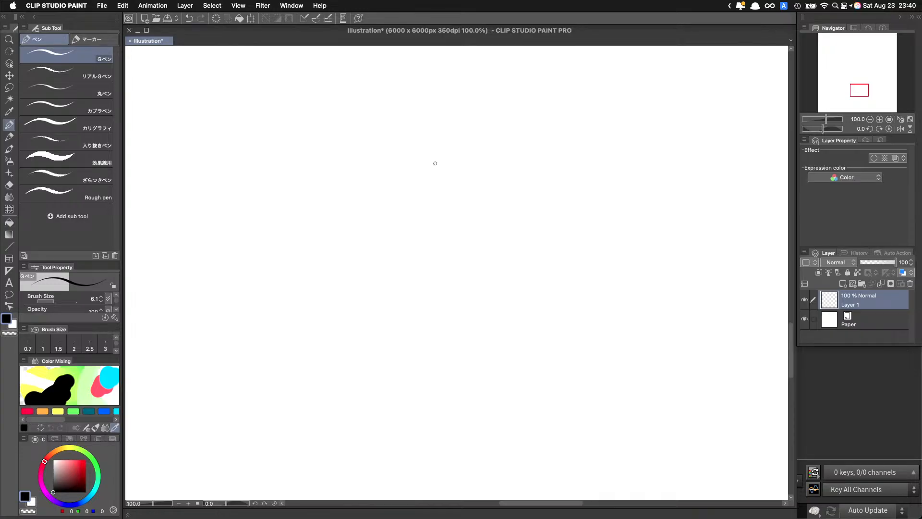
mouse_move(443, 95)
left_mouse_down()
mouse_move(440, 124)
mouse_move(396, 175)
mouse_move(427, 257)
mouse_move(439, 261)
mouse_move(444, 292)
left_mouse_up()
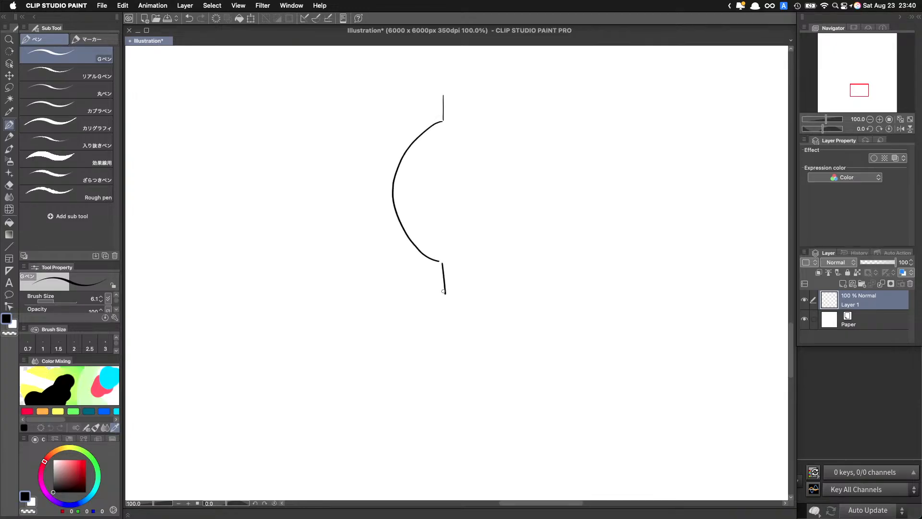
left_click_drag(413, 94, 351, 165)
mouse_move(443, 95)
left_mouse_down()
mouse_move(350, 186)
mouse_move(353, 230)
left_mouse_up()
left_click_drag(391, 224, 352, 270)
left_click_drag(394, 257, 362, 299)
left_click_drag(417, 277, 387, 315)
left_click_drag(433, 299, 401, 346)
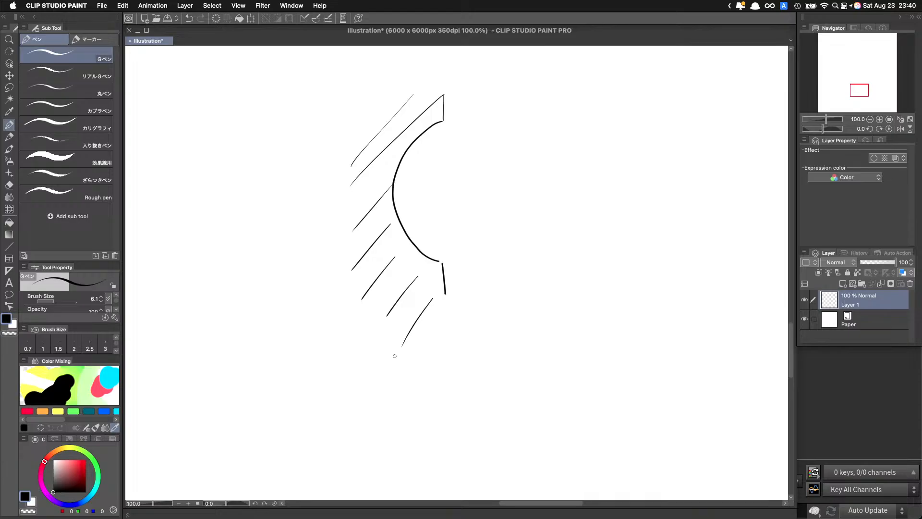
Step: Draw a vertical line in front of the dent with an arrow pointing into it, and trace a second curve along the dent
left_click_drag(513, 113, 511, 255)
mouse_move(485, 181)
left_mouse_down()
mouse_move(437, 183)
mouse_move(454, 190)
left_mouse_up()
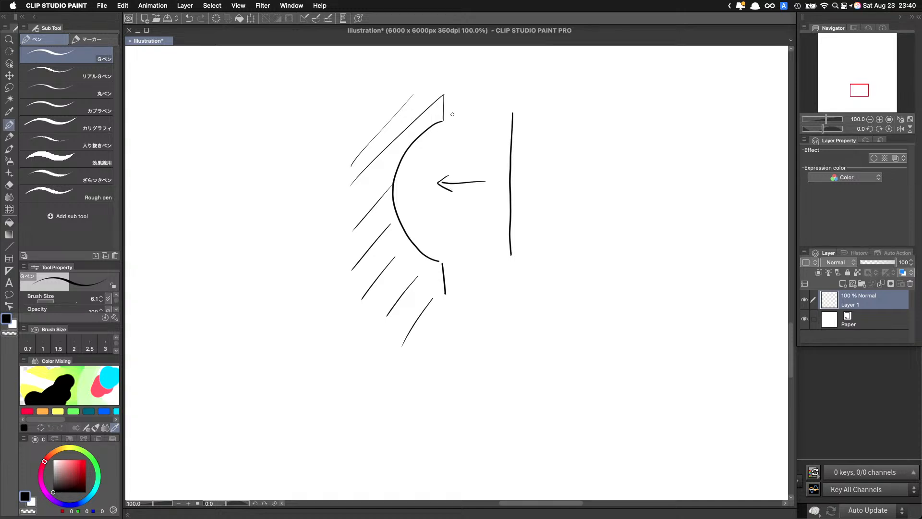
mouse_move(449, 116)
left_mouse_down()
mouse_move(418, 135)
mouse_move(398, 197)
mouse_move(419, 250)
mouse_move(438, 258)
left_mouse_up()
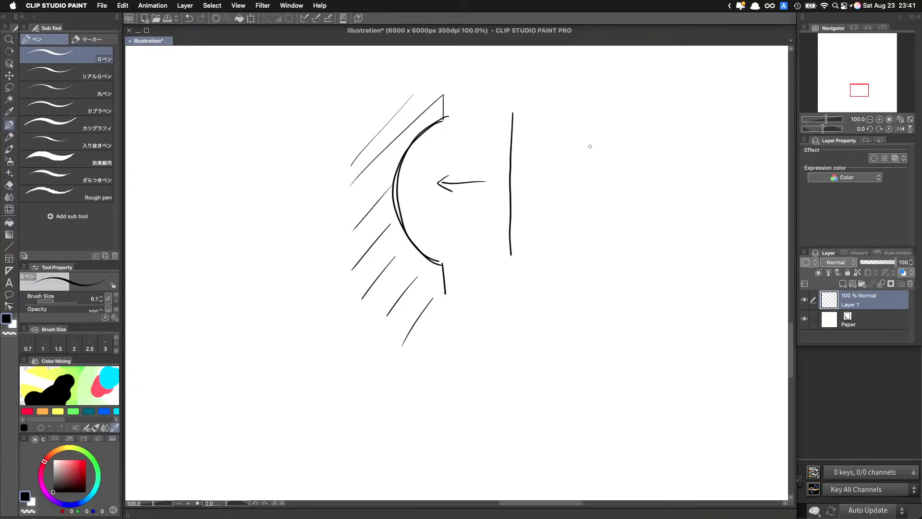
Step: Replace the solid vertical line in front of the dent with a line of five separate dashes
mouse_move(513, 116)
left_mouse_down()
mouse_move(515, 218)
mouse_move(500, 158)
left_mouse_up()
left_click_drag(510, 116, 512, 148)
left_click_drag(510, 154, 513, 260)
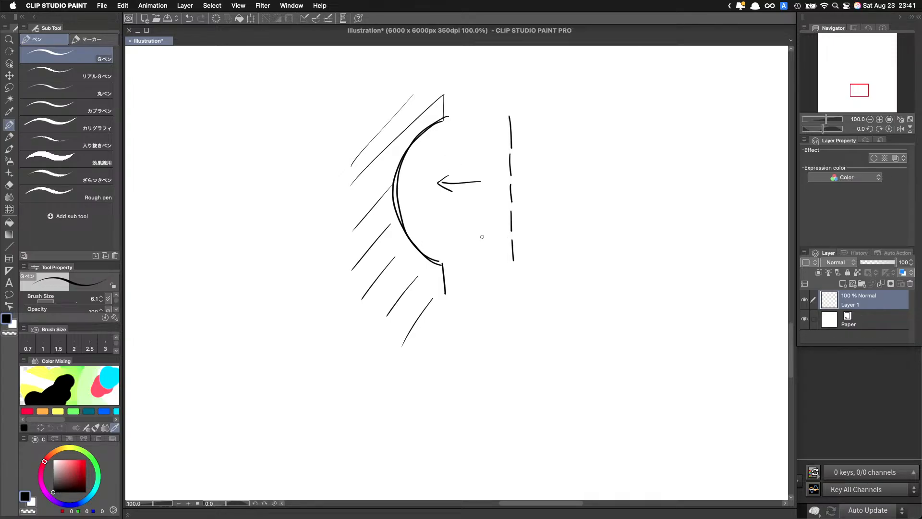
Step: Draw pink arrows from the five dashes to the dent and mark the matching straight segments along its curve
left_click(99, 384)
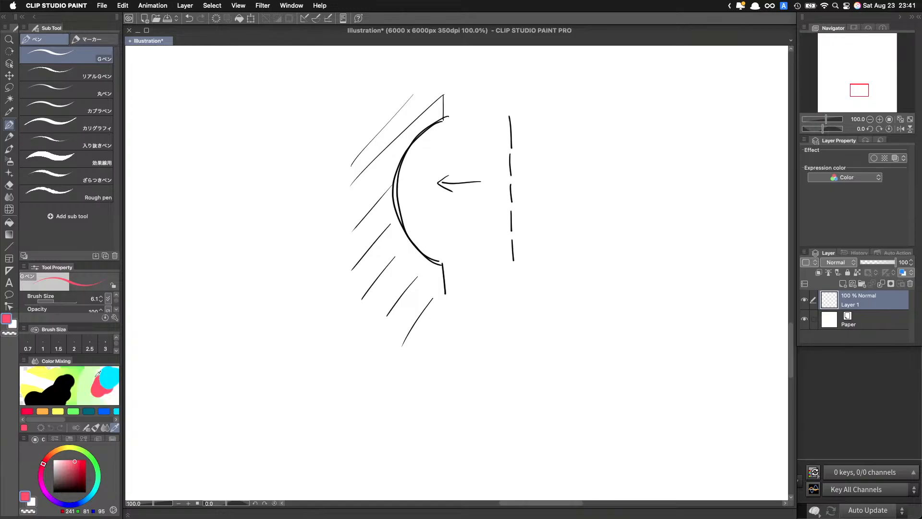
mouse_move(512, 240)
left_mouse_down()
mouse_move(514, 261)
mouse_move(448, 249)
mouse_move(439, 262)
mouse_move(419, 245)
mouse_move(436, 258)
left_mouse_up()
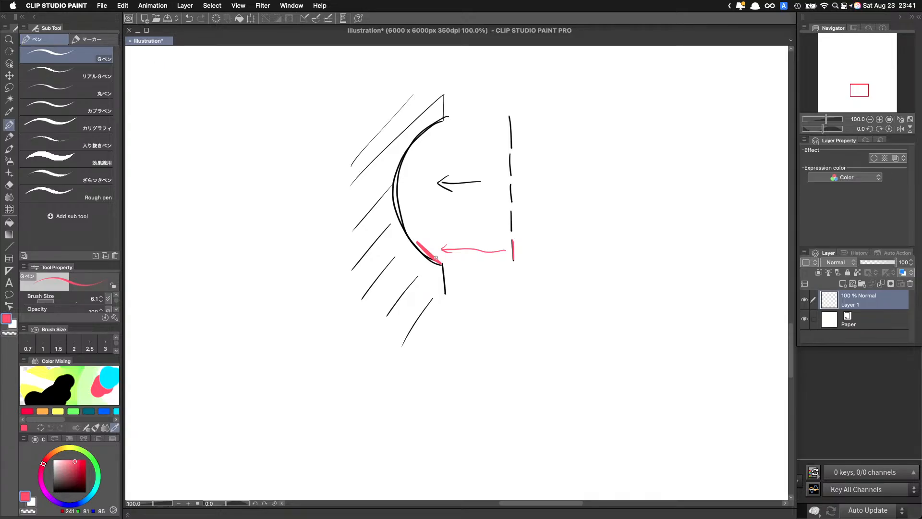
mouse_move(510, 211)
left_mouse_down()
mouse_move(512, 229)
mouse_move(410, 237)
left_mouse_up()
left_click_drag(506, 190, 402, 201)
left_click_drag(394, 187, 397, 218)
left_click_drag(505, 159, 403, 169)
left_click_drag(408, 166, 394, 177)
key("ctrl+z")
mouse_move(506, 128)
left_mouse_down()
mouse_move(427, 129)
mouse_move(409, 140)
left_mouse_up()
mouse_move(454, 115)
left_mouse_down()
mouse_move(414, 136)
mouse_move(392, 173)
left_mouse_up()
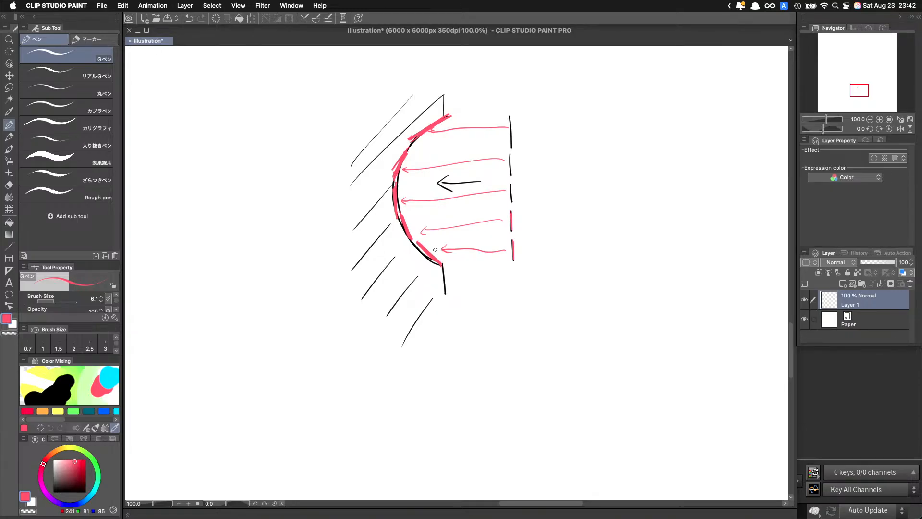
Step: Draw pink arrows from both ends of the uppermost dash to the dent and extend its projected segment
left_click(510, 113)
left_click_drag(510, 113, 464, 119)
mouse_move(509, 143)
left_mouse_down()
mouse_move(413, 142)
mouse_move(453, 110)
left_mouse_up()
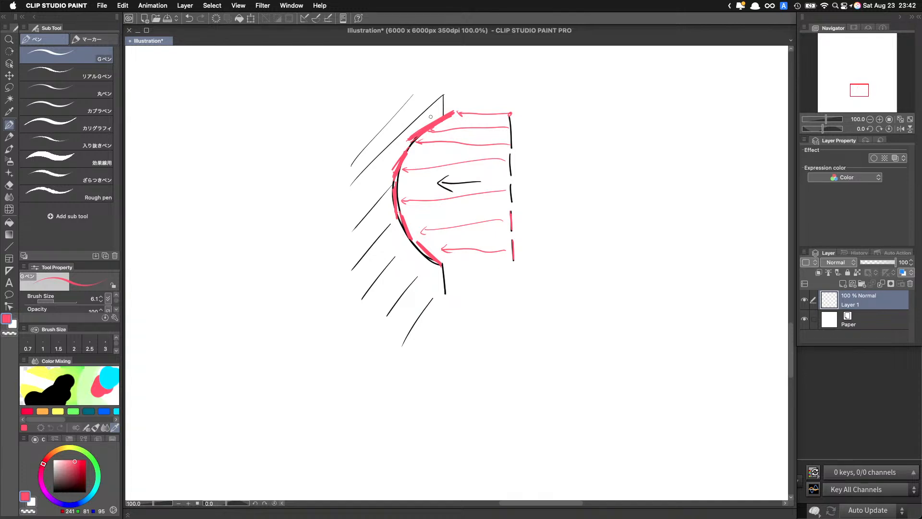
Step: Draw a second black dent profile beside the first, with a pink dash in front and its matching pink segment on the curve
left_click(62, 385)
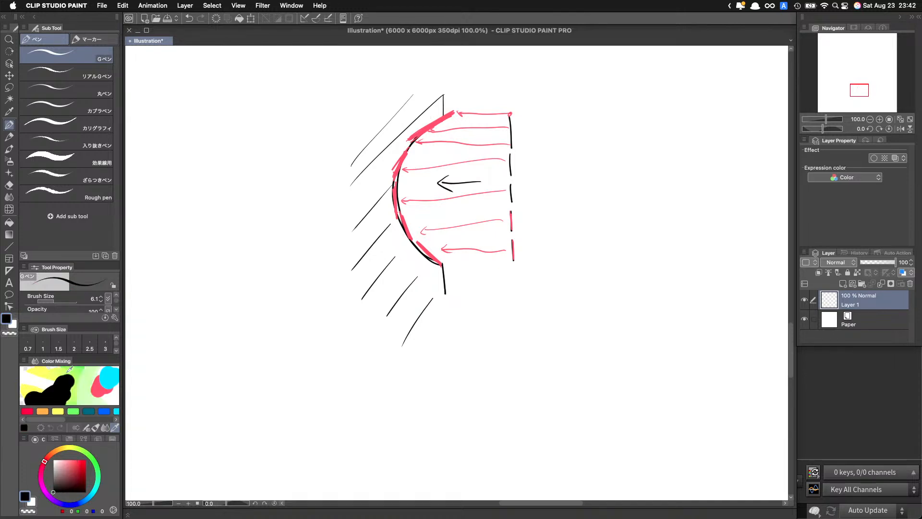
mouse_move(611, 156)
left_mouse_down()
mouse_move(617, 213)
mouse_move(563, 248)
mouse_move(631, 362)
mouse_move(641, 427)
left_mouse_up()
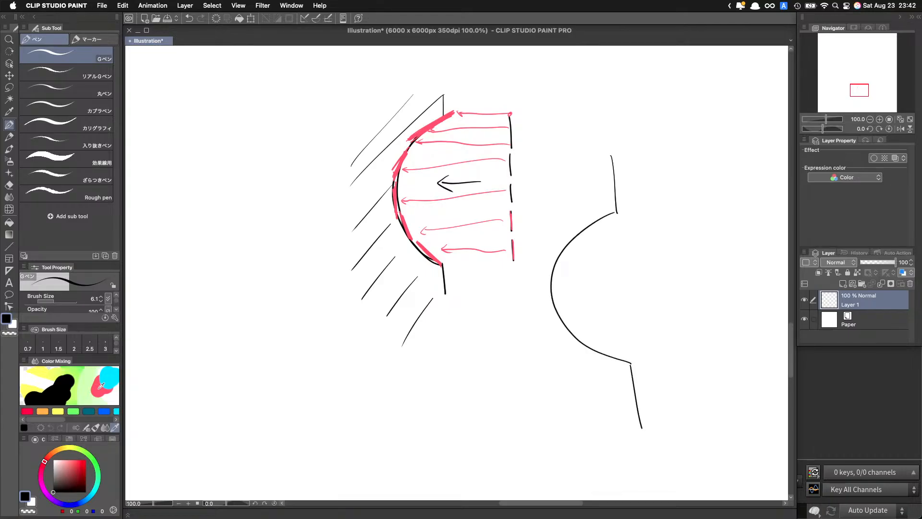
left_click(98, 384)
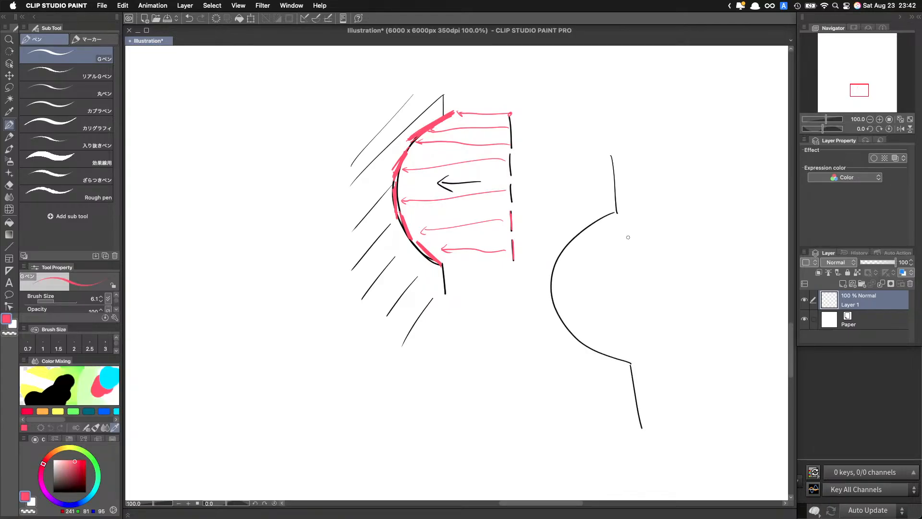
left_click_drag(605, 224, 609, 257)
left_click_drag(579, 229, 552, 256)
left_click_drag(578, 228, 552, 257)
Step: Mark the centres of the pink dash and its projected segment in cyan, and draw a cyan normal arrow from the projected centre
left_click(108, 379)
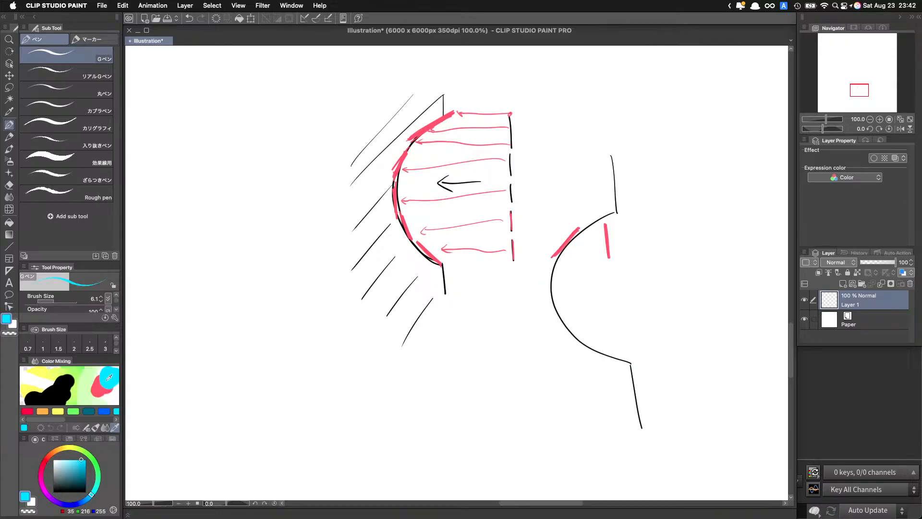
left_click(606, 240)
left_click(566, 245)
mouse_move(566, 244)
left_mouse_down()
mouse_move(583, 259)
mouse_move(584, 250)
mouse_move(579, 262)
mouse_move(589, 255)
left_mouse_up()
mouse_move(607, 240)
left_mouse_down()
mouse_move(626, 238)
mouse_move(627, 228)
mouse_move(625, 239)
left_mouse_up()
key("e")
Step: Trace over the front dash in cyan and green, and draw a parallel green line through the marked point on the dent curve
left_click(67, 382)
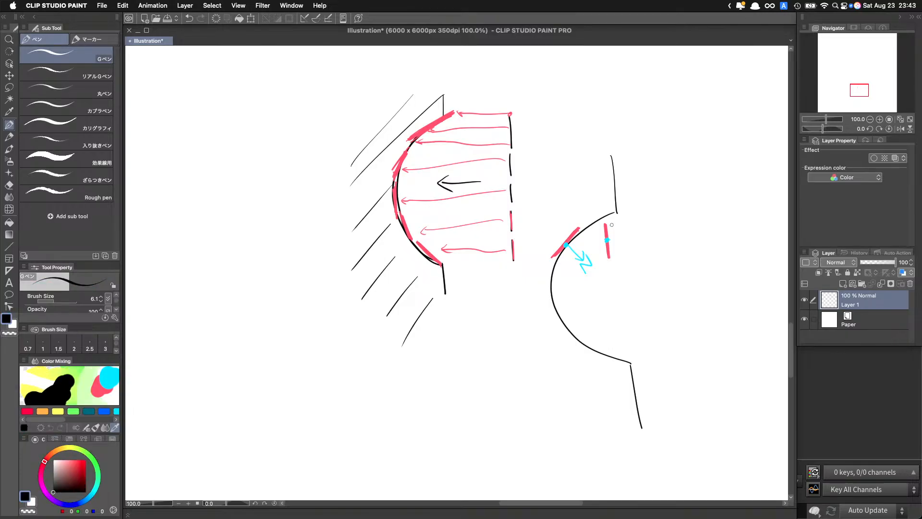
left_click(90, 377)
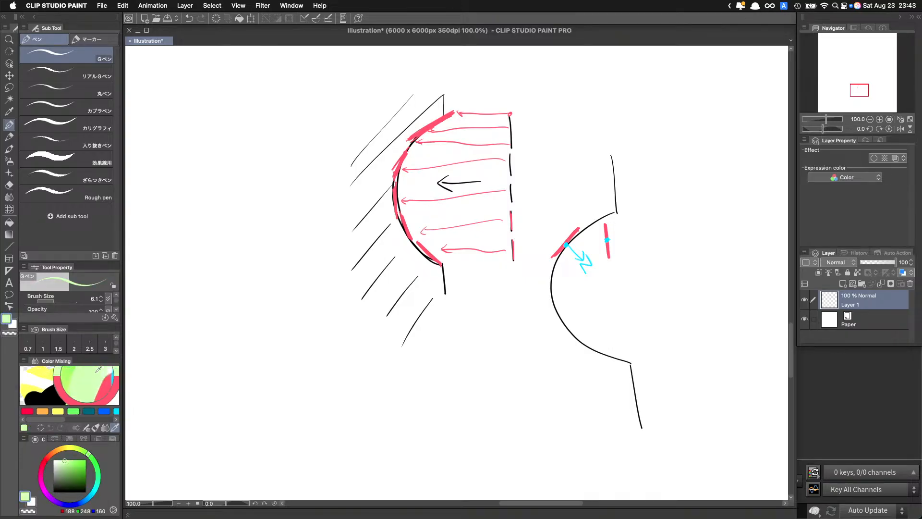
left_click(111, 375)
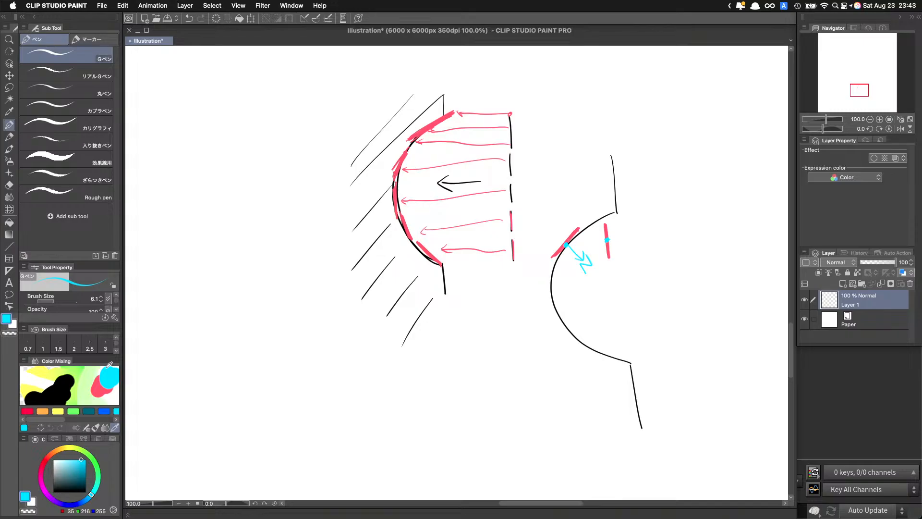
left_click_drag(606, 224, 609, 259)
left_click(82, 368)
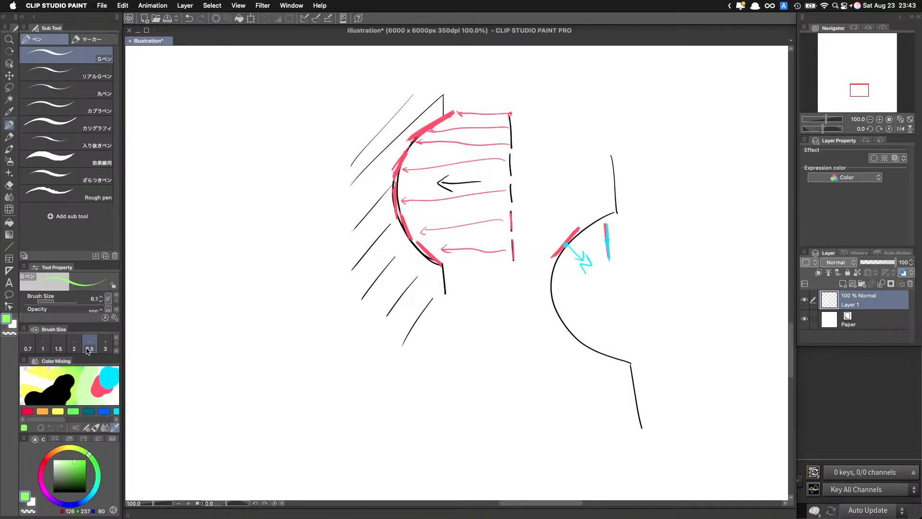
left_click_drag(606, 224, 609, 258)
left_click_drag(564, 224, 565, 266)
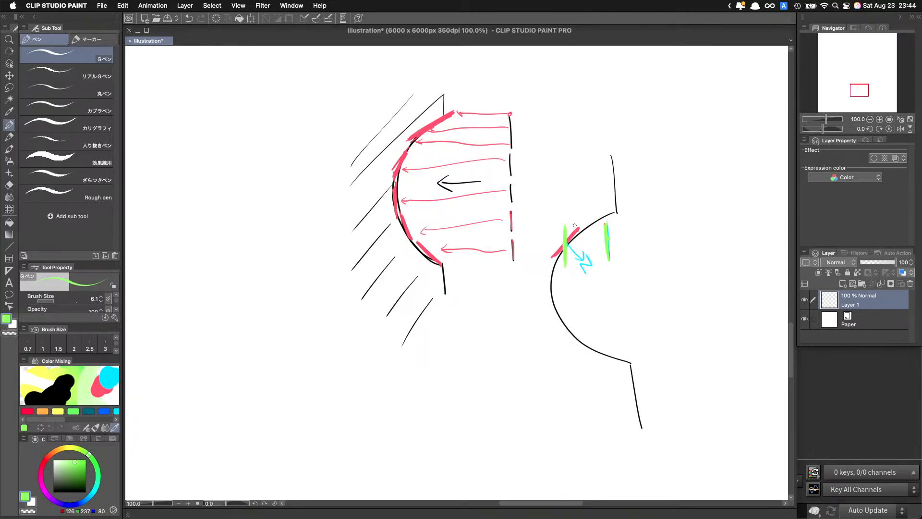
Step: Draw a black double-headed arrow along the green line on the curve and trace the cyan normal arrow in pink
left_click(54, 388)
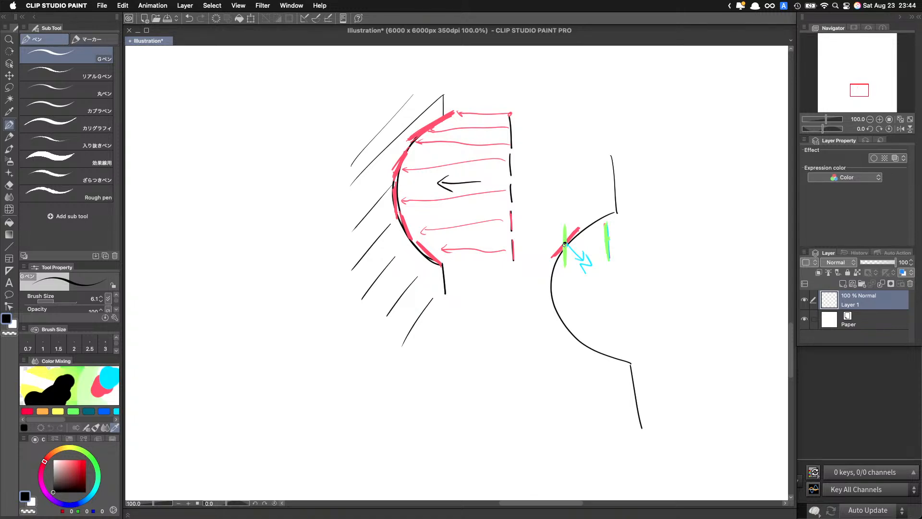
mouse_move(565, 243)
left_mouse_down()
mouse_move(565, 225)
mouse_move(567, 264)
left_mouse_up()
left_click(98, 389)
left_click_drag(570, 240, 590, 262)
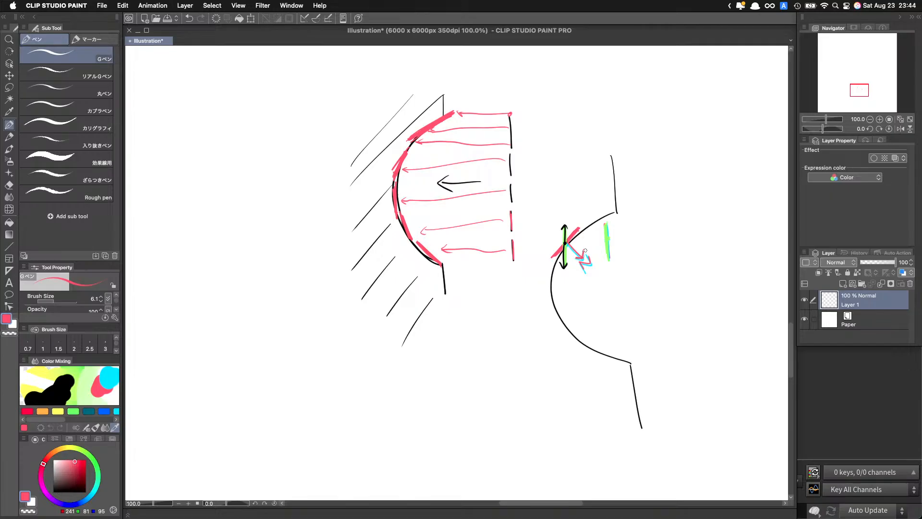
Step: Draw dark blue direction arrows around the projected point, showing the green line turning to match the tilted segment on the curve
left_click(71, 480)
left_click(72, 504)
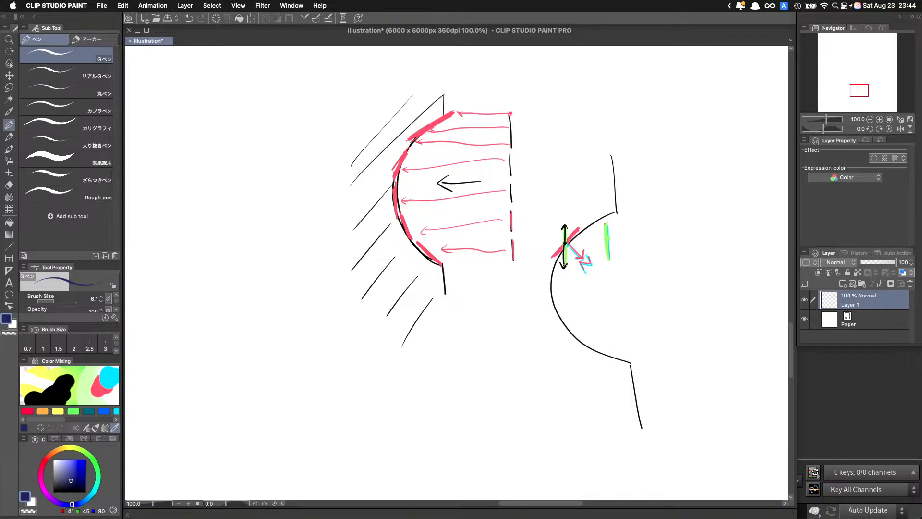
mouse_move(566, 258)
left_mouse_down()
mouse_move(579, 254)
mouse_move(574, 261)
left_mouse_up()
left_click_drag(565, 226, 562, 235)
mouse_move(556, 230)
left_mouse_down()
mouse_move(563, 226)
mouse_move(561, 246)
mouse_move(547, 244)
mouse_move(574, 264)
mouse_move(576, 250)
left_mouse_up()
left_click_drag(564, 226, 564, 227)
left_click_drag(566, 224, 579, 226)
left_click_drag(563, 264, 552, 267)
mouse_move(553, 254)
left_mouse_down()
mouse_move(580, 226)
mouse_move(547, 263)
mouse_move(571, 238)
left_mouse_up()
Step: Switch to Houdini and bring the end of the geo1 network around uniquepoints3 into view
key("ctrl+Up")
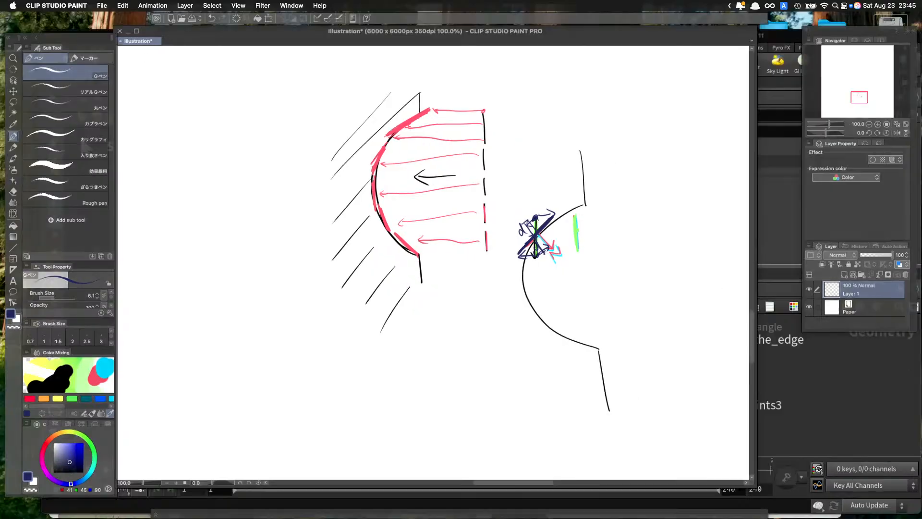
left_click(759, 404)
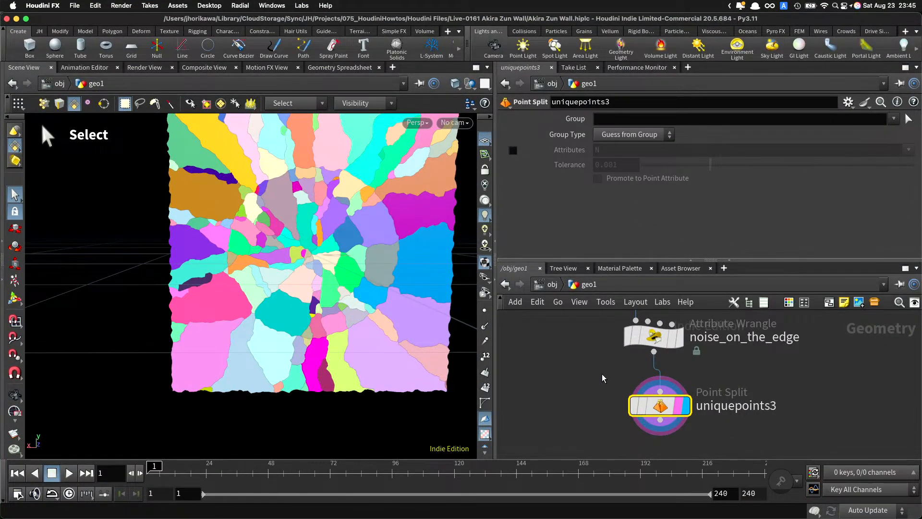
scroll(602, 370, "down", 3)
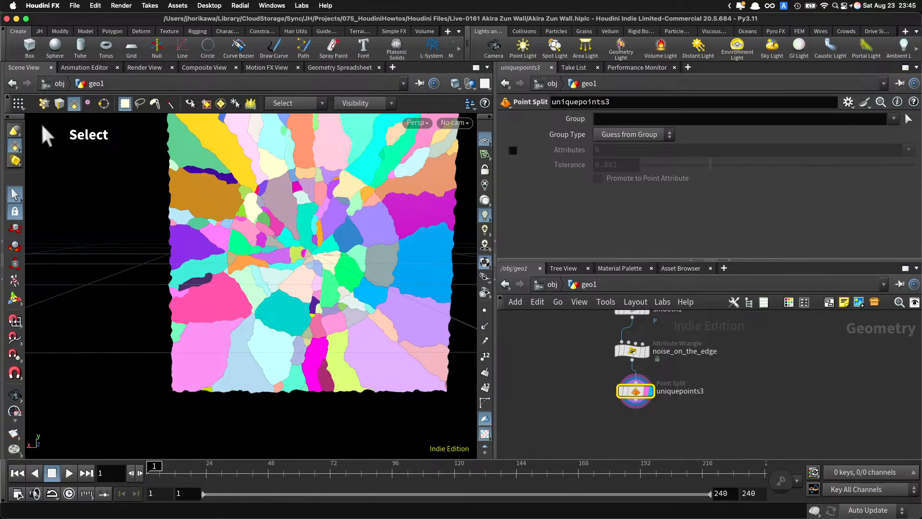
key("ctrl+Up")
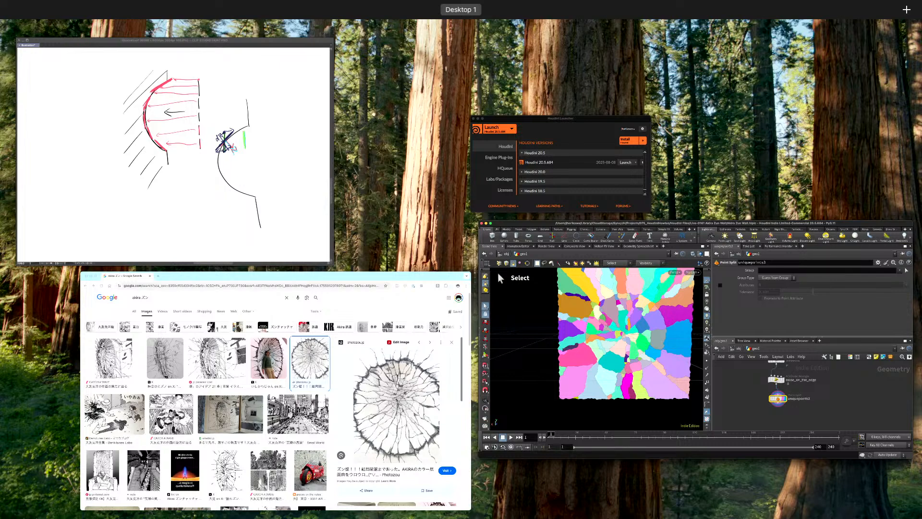
key("ctrl+Up")
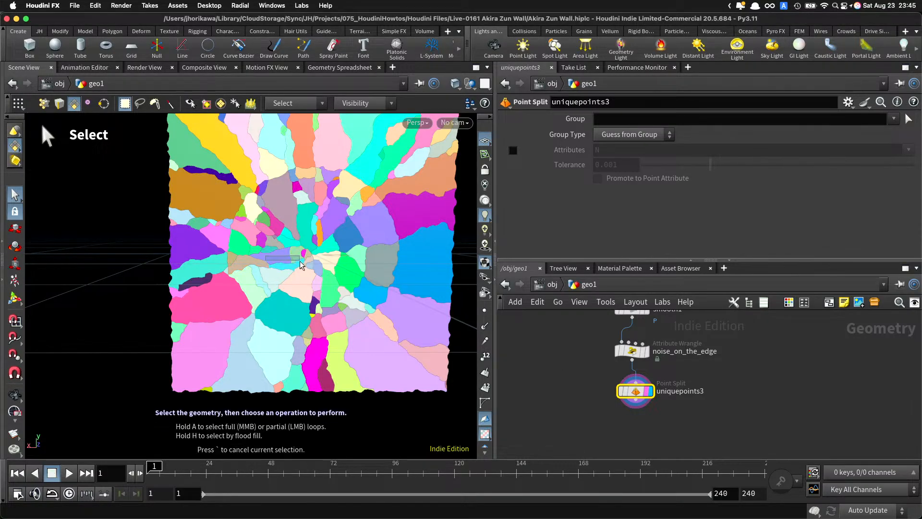
Step: Examine the coloured pieces around the crack centre of the wall
right_click(295, 248)
left_click(383, 228)
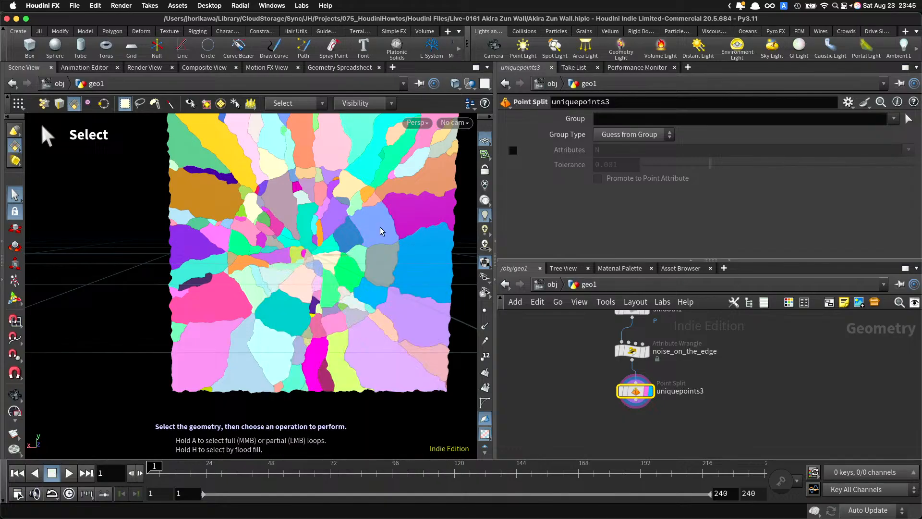
right_click(323, 223)
left_click(327, 215)
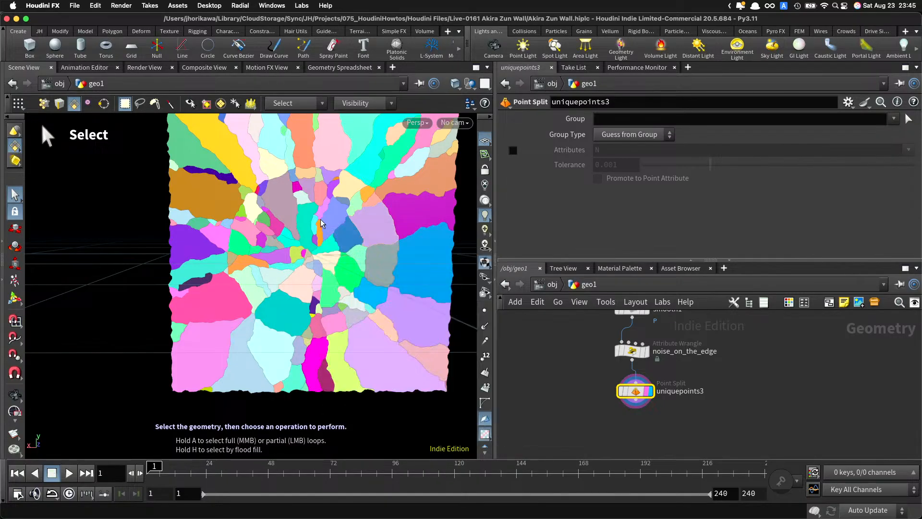
right_click(318, 218)
left_click(329, 217)
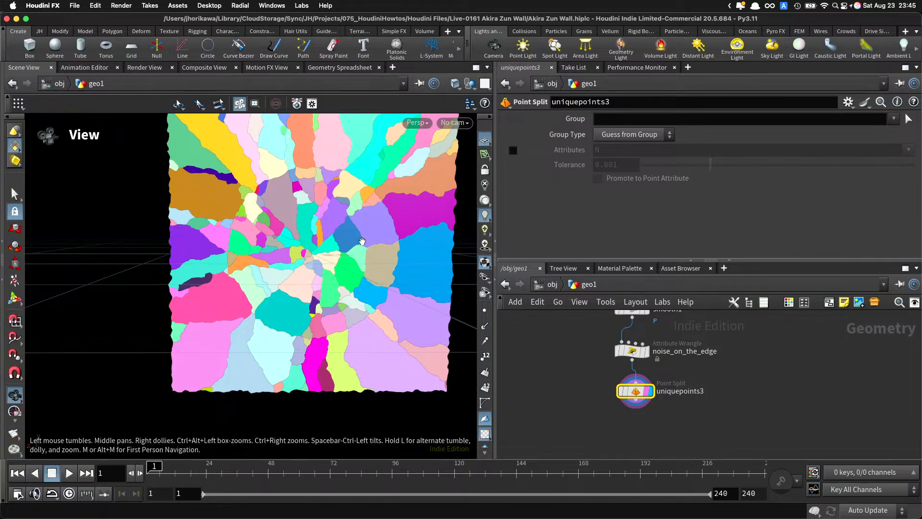
left_click_drag(379, 256, 408, 255, "alt")
scroll(407, 255, "up", 3)
scroll(580, 369, "down", 3)
scroll(581, 380, "down", 2)
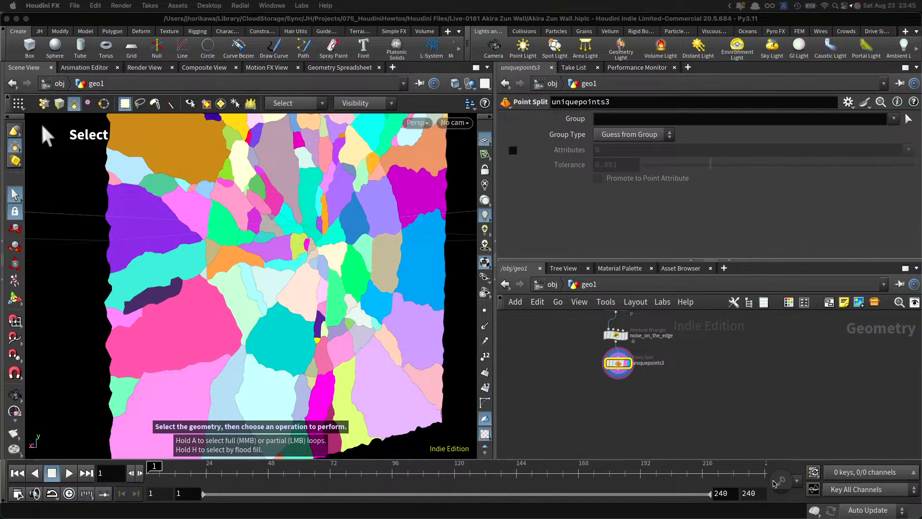
Step: Line up the uniquepoints3 node directly beneath noise_on_the_edge
left_click(623, 418)
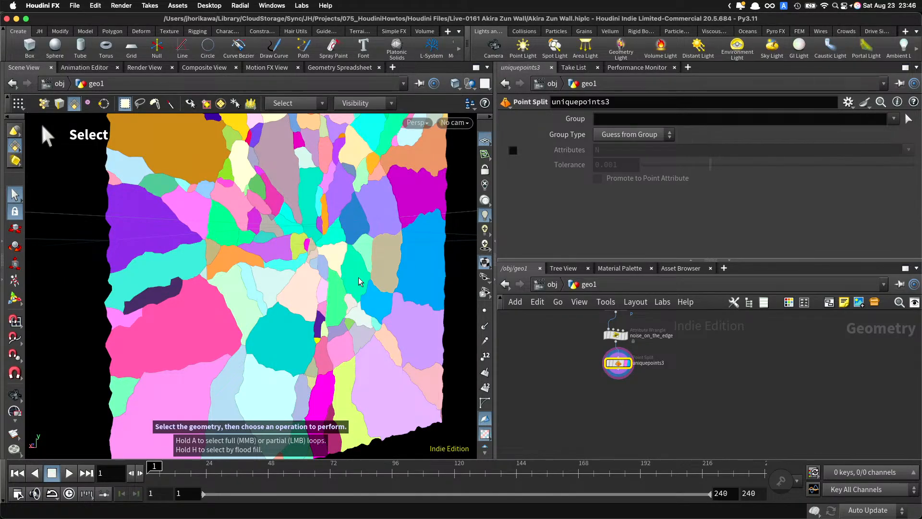
scroll(630, 370, "up", 2)
left_click_drag(617, 357, 613, 361)
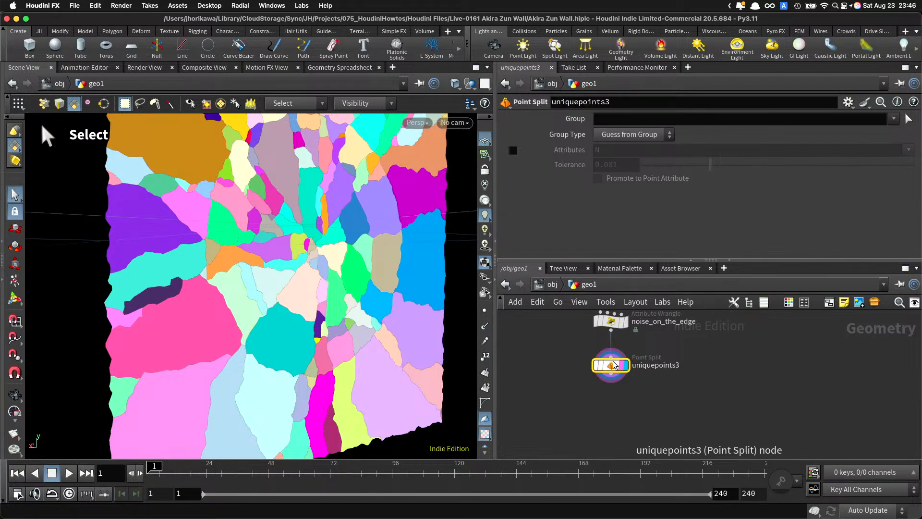
middle_click_drag(599, 402, 672, 414)
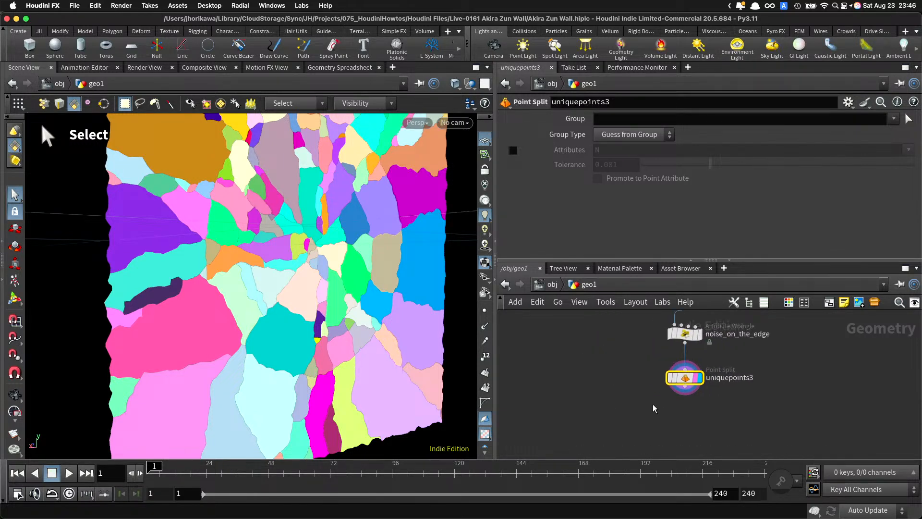
Step: Add a Sphere node beside uniquepoints3 and display it
right_click_drag(359, 306, 283, 271, "alt")
left_click_drag(283, 271, 331, 284, "alt")
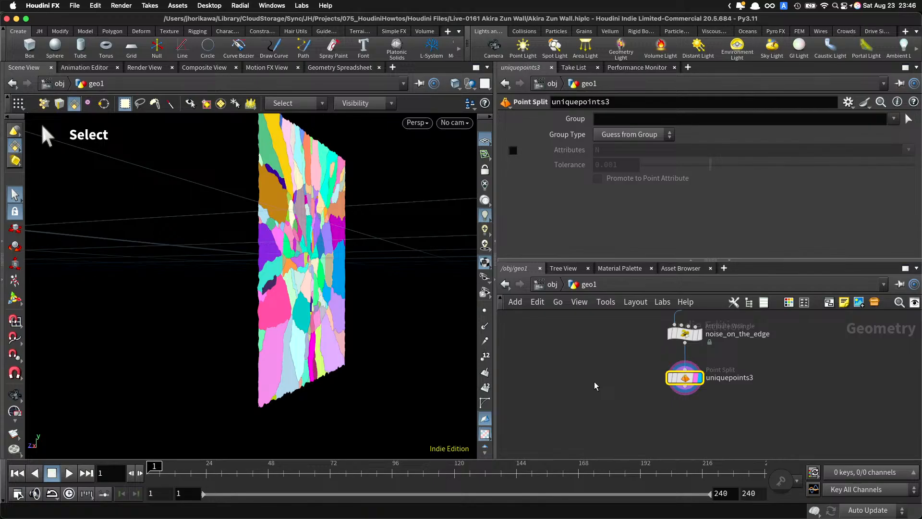
scroll(597, 367, "up", 1)
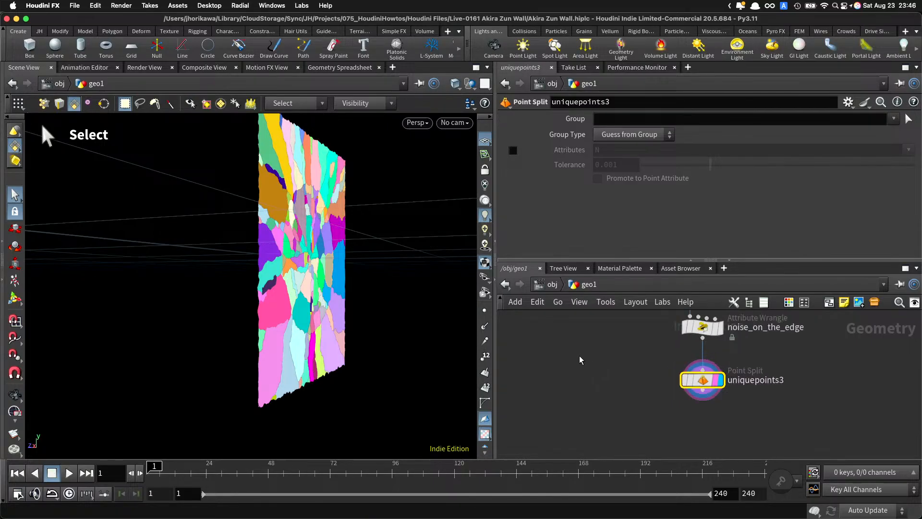
key("Tab")
type("sphere")
key("Return")
left_click(585, 352)
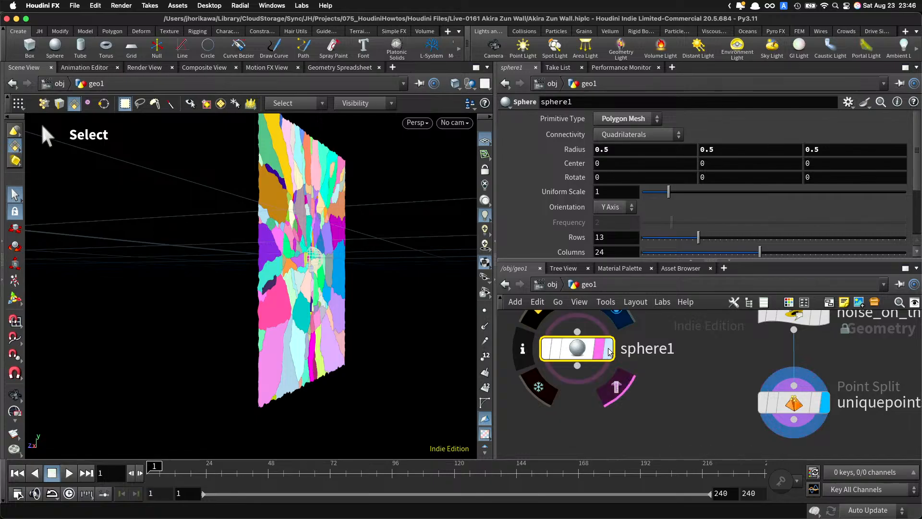
left_click(616, 386)
Step: Set the sphere's primitive type to Polygon
scroll(616, 391, "down", 5)
scroll(607, 361, "up", 3)
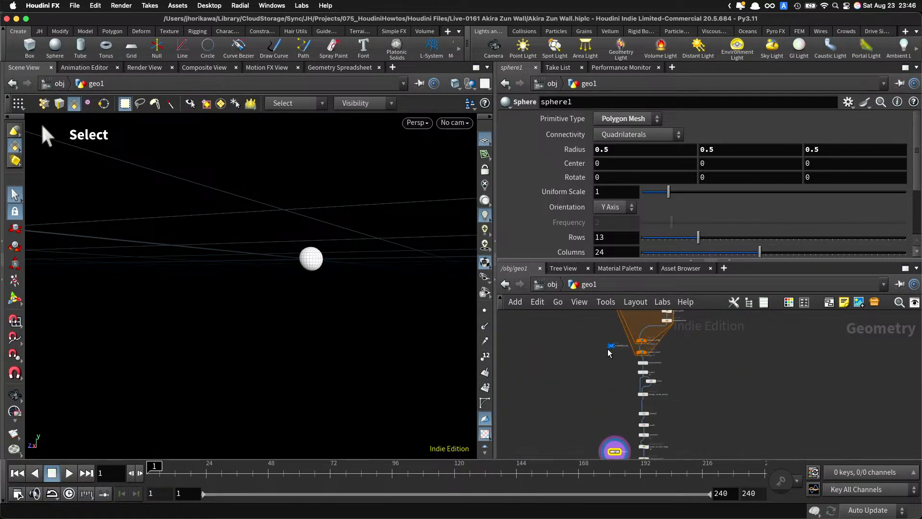
left_click(628, 120)
left_click(628, 146)
Step: Link the sphere's Uniform Scale to the CONTROLLER node's crack rad parameter with a relative reference
scroll(607, 361, "up", 4)
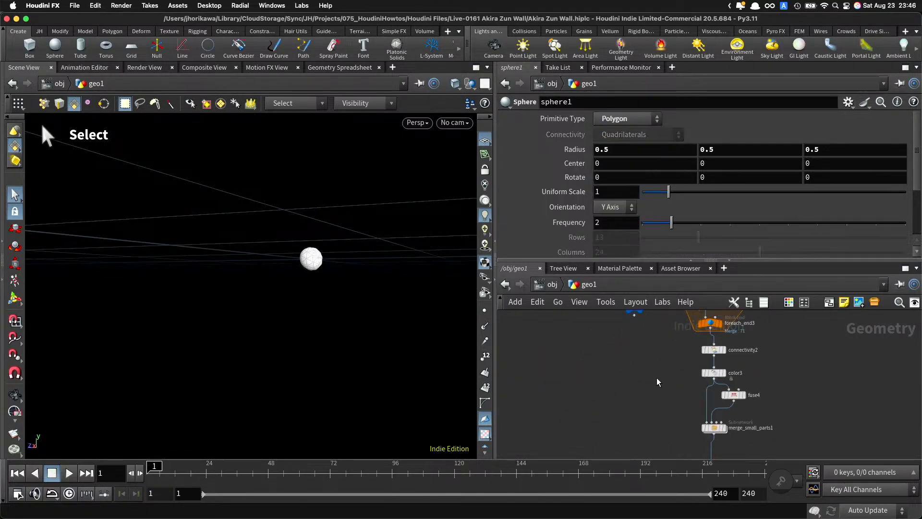
left_click(616, 392)
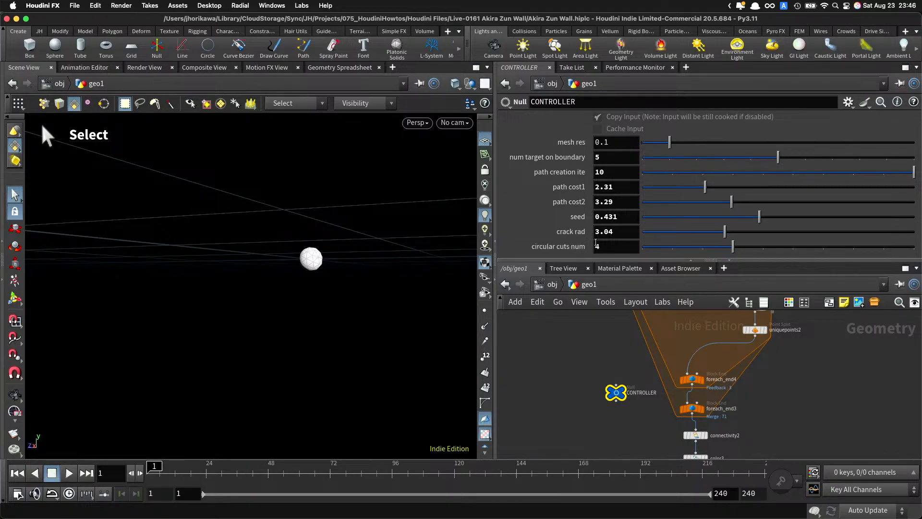
right_click(613, 234)
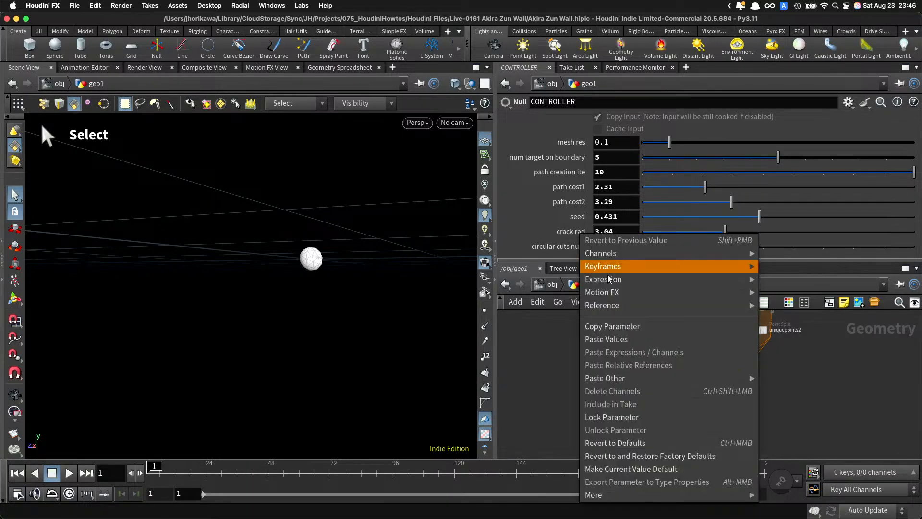
left_click(613, 319)
scroll(611, 350, "down", 1)
scroll(610, 351, "down", 5)
scroll(613, 406, "up", 4)
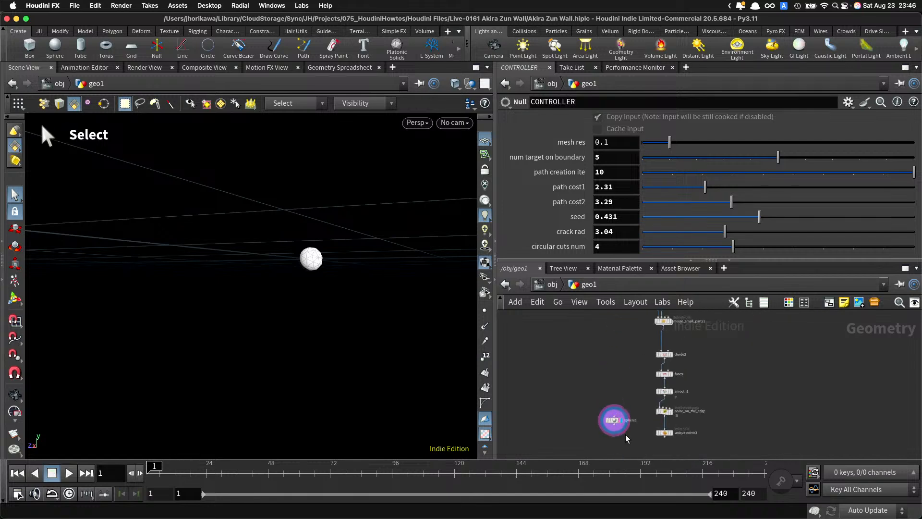
left_click_drag(626, 436, 591, 393)
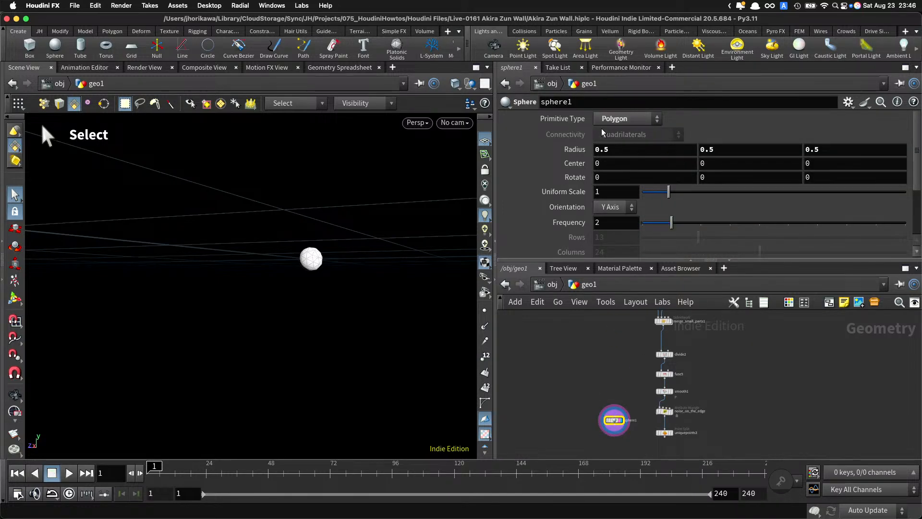
right_click(572, 191)
left_click(631, 323)
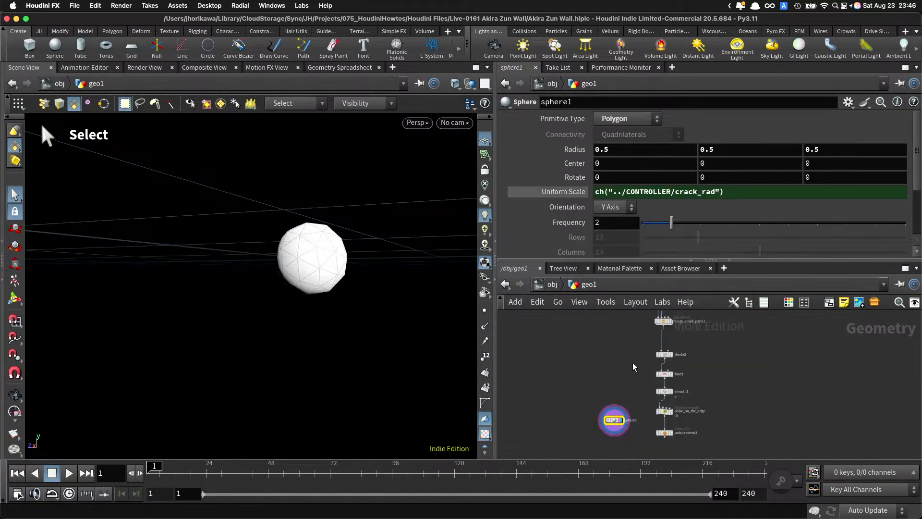
Step: Template uniquepoints3 to compare the wall's crack outlines with the displayed sphere
left_click(671, 429)
left_click_drag(399, 306, 350, 310, "alt")
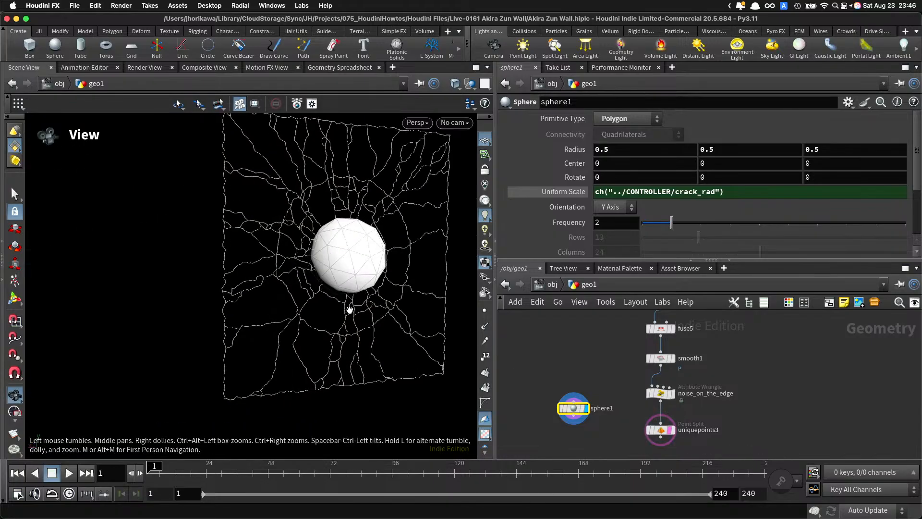
Step: Set the sphere's radius to 1 on all three axes and its frequency to 10
double_click(618, 149)
type("1")
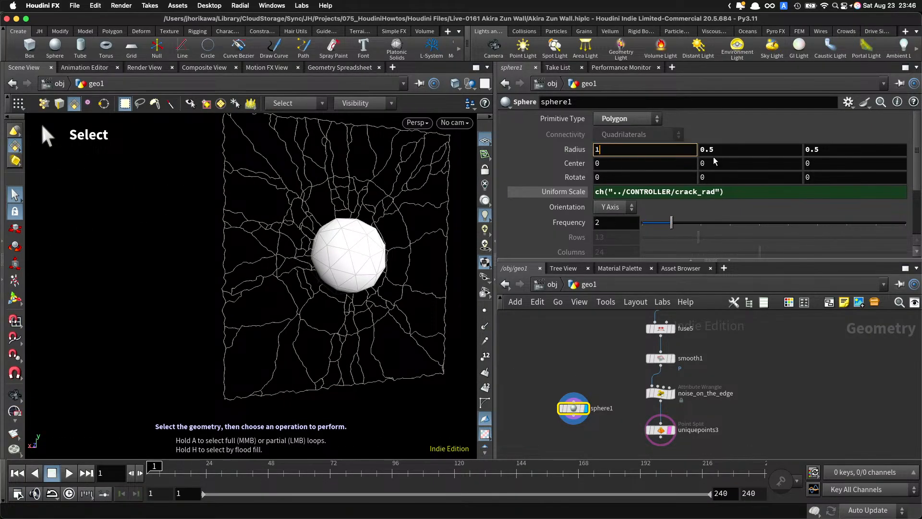
key("Tab")
type("1")
key("Tab")
type("1")
key("Return")
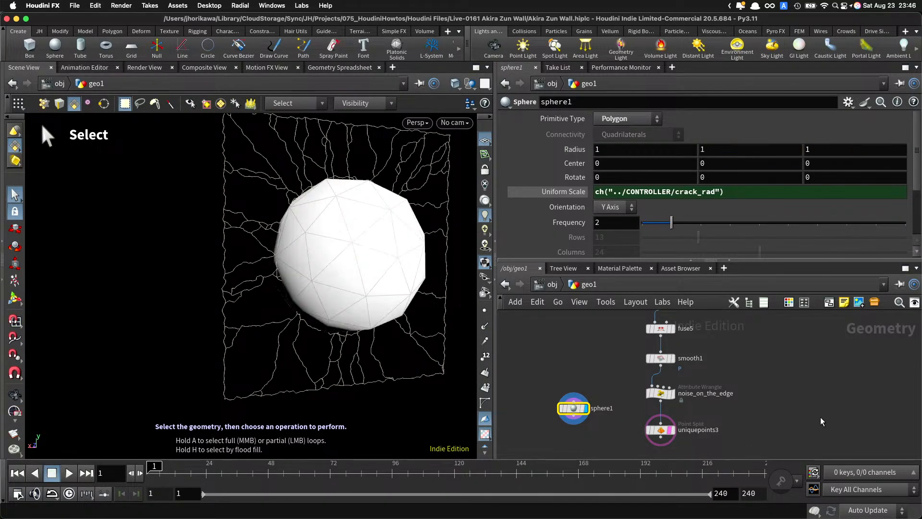
left_click_drag(671, 223, 905, 225)
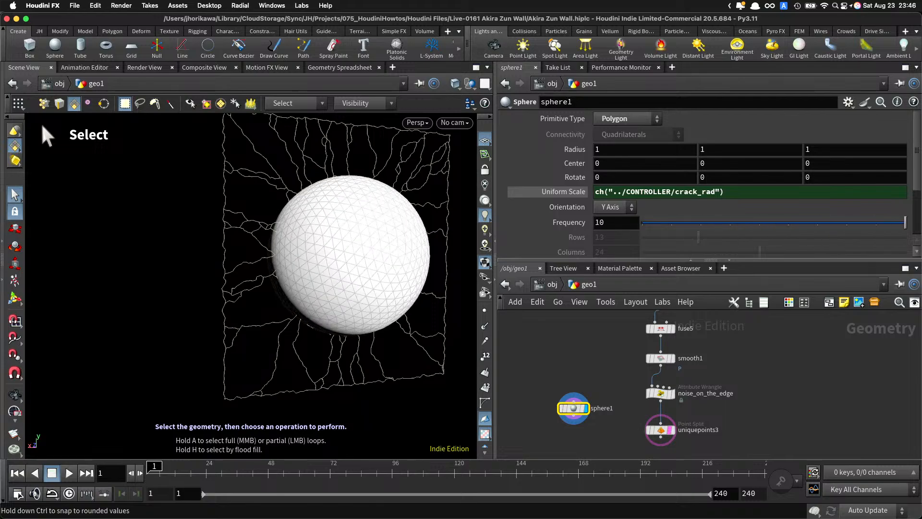
Step: Switch to the browser to examine the Akira cracked wall reference image, then return to Houdini
mouse_move(365, 212)
left_mouse_down("alt")
mouse_move(328, 207)
mouse_move(356, 206)
mouse_move(344, 205)
mouse_move(354, 214)
left_mouse_up("alt")
key("s")
key("ctrl+Up")
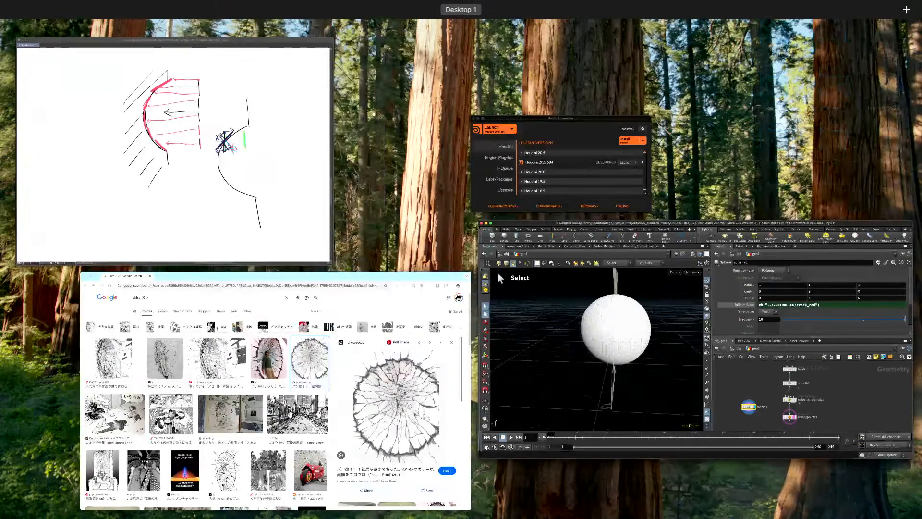
left_click(443, 429)
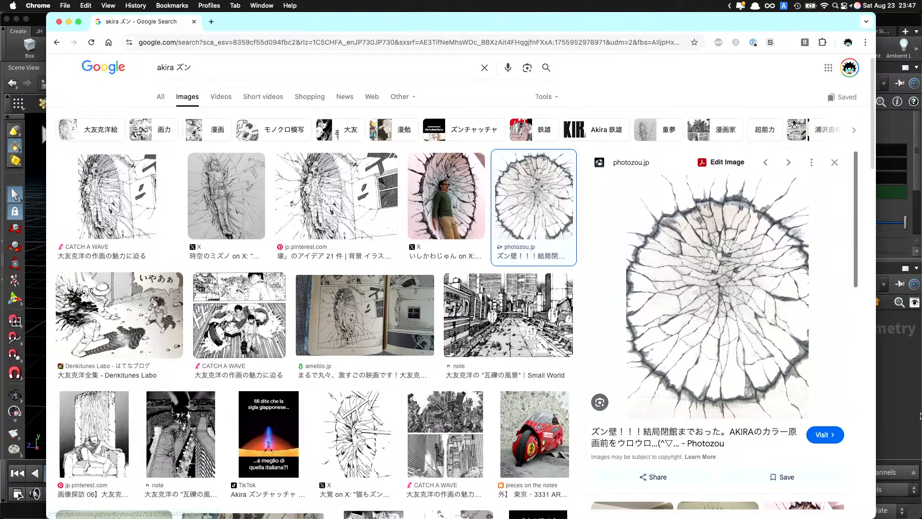
left_click(902, 405)
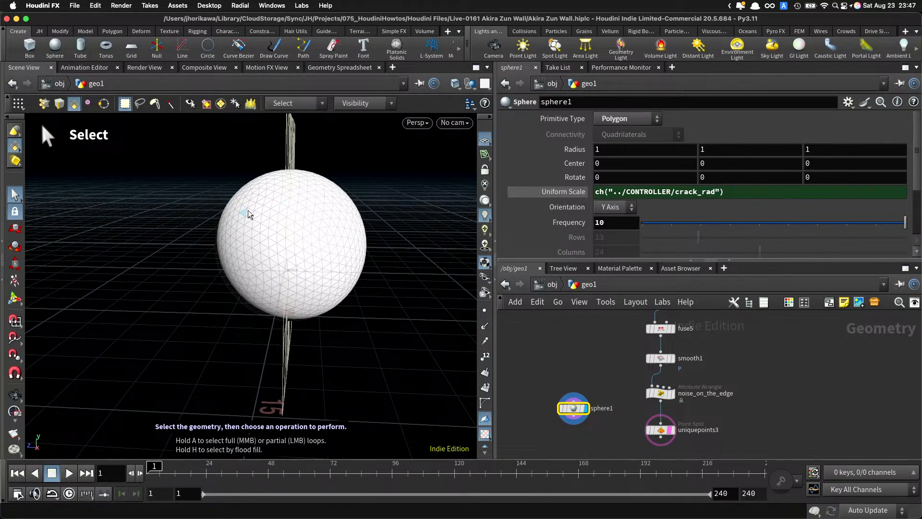
Step: Offset the sphere's Z center by its own uniform scale with the expression -ch("scale")
mouse_move(379, 238)
left_mouse_down("alt")
mouse_move(398, 240)
mouse_move(373, 229)
mouse_move(389, 235)
left_mouse_up("alt")
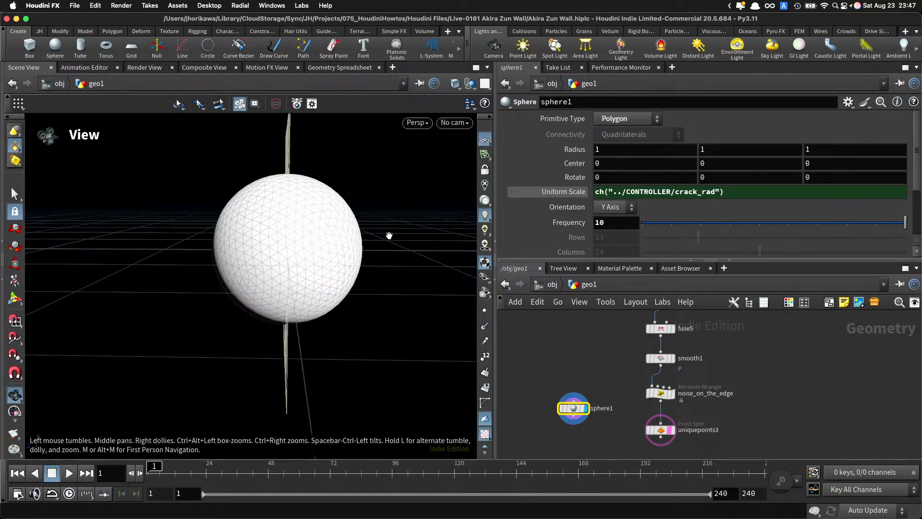
right_click(581, 195)
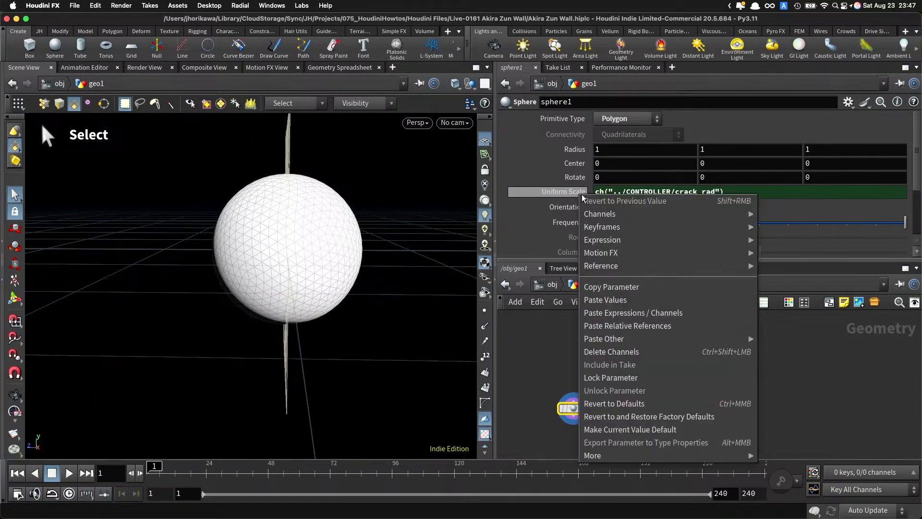
left_click(614, 285)
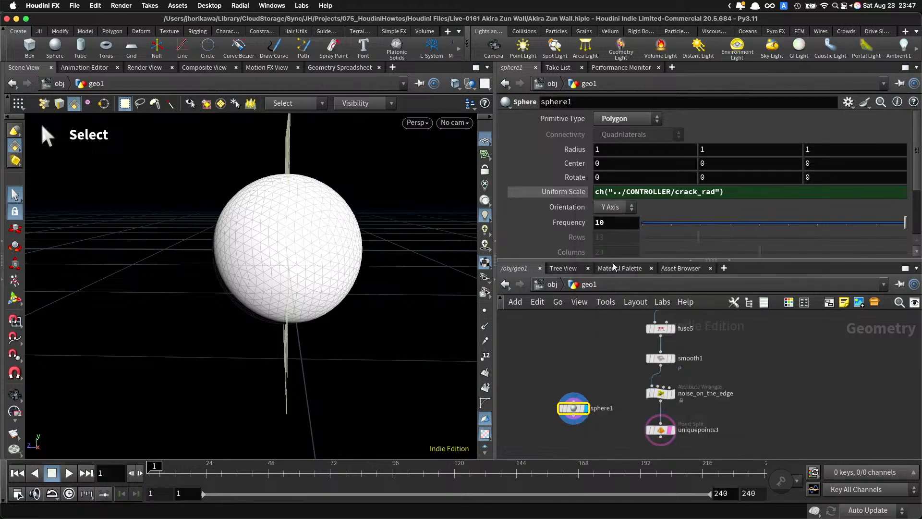
left_click(618, 154)
left_click(825, 165)
right_click(825, 162)
left_click(835, 299)
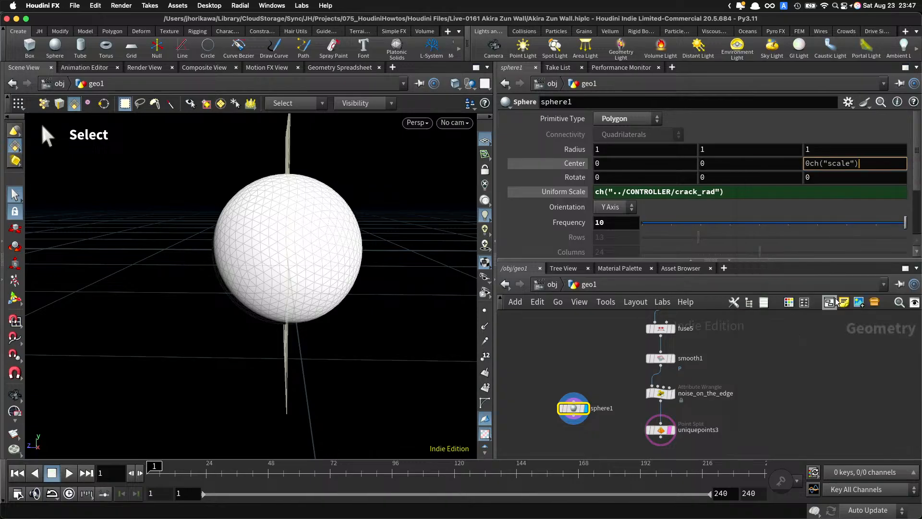
left_click_drag(810, 164, 792, 164)
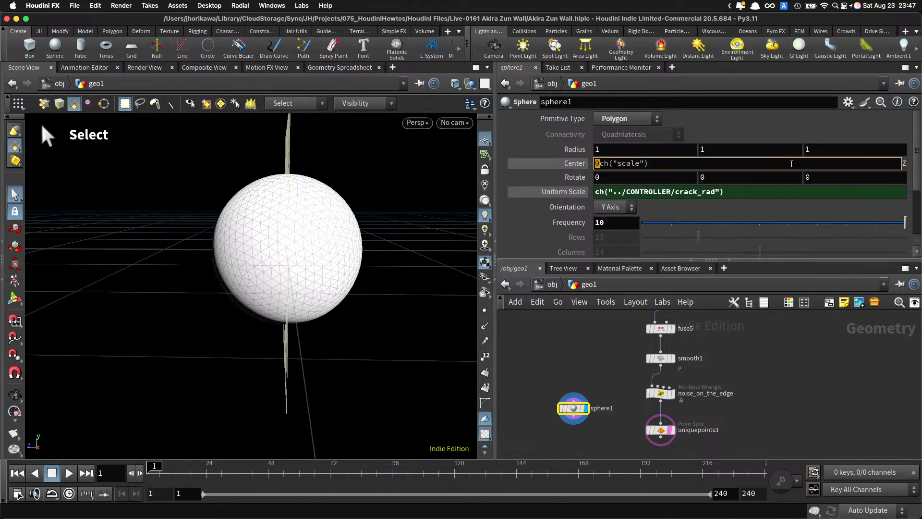
type("-")
key("Return")
Step: Multiply the sphere's Z center expression by 0.4, then change the factor to 0.5, giving -ch("scale")*0.5
left_click(871, 162)
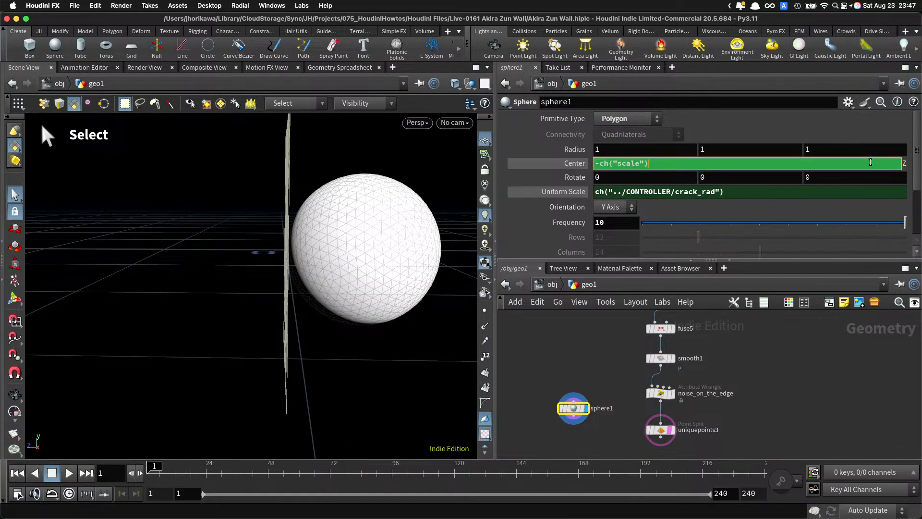
type("*0.4")
key("Return")
left_click(903, 165)
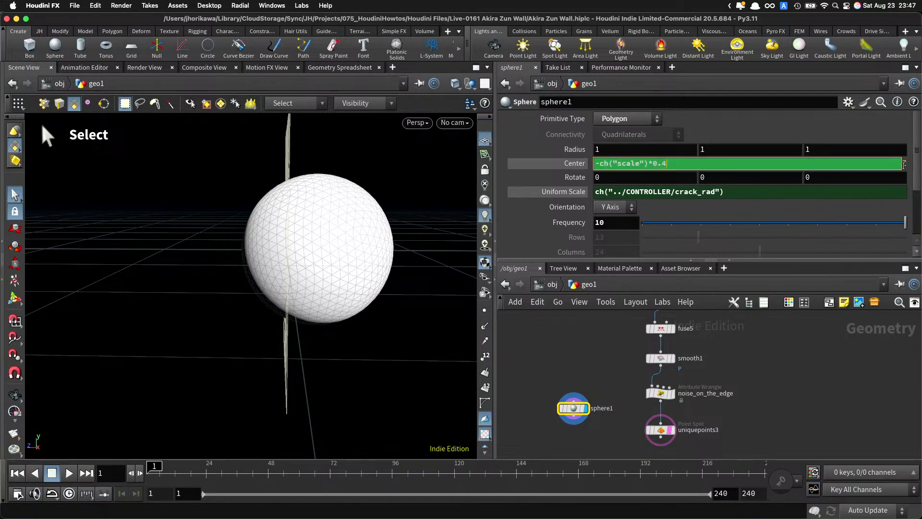
key("BackSpace")
type("5")
key("Return")
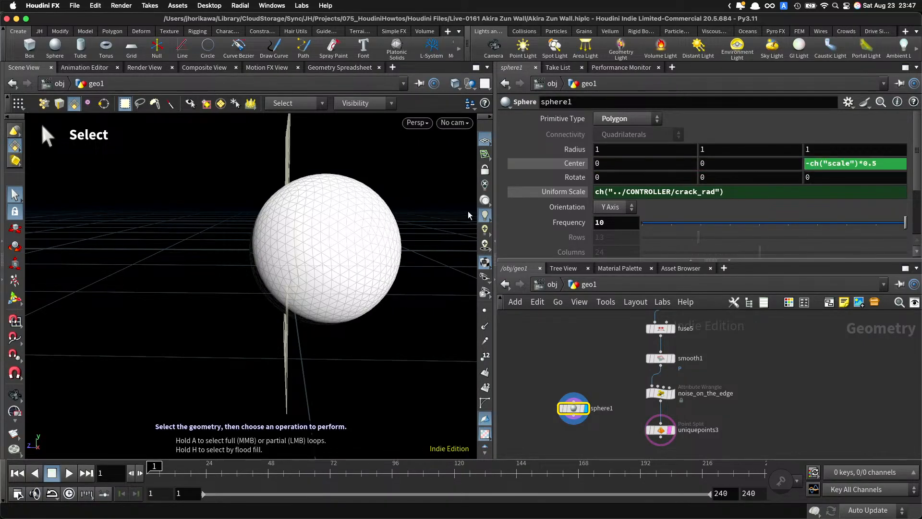
Step: Inspect where the sphere meets the wall's cracks and multiply its Uniform Scale expression by 1.2
key("Escape")
left_click_drag(408, 216, 350, 213)
key("s")
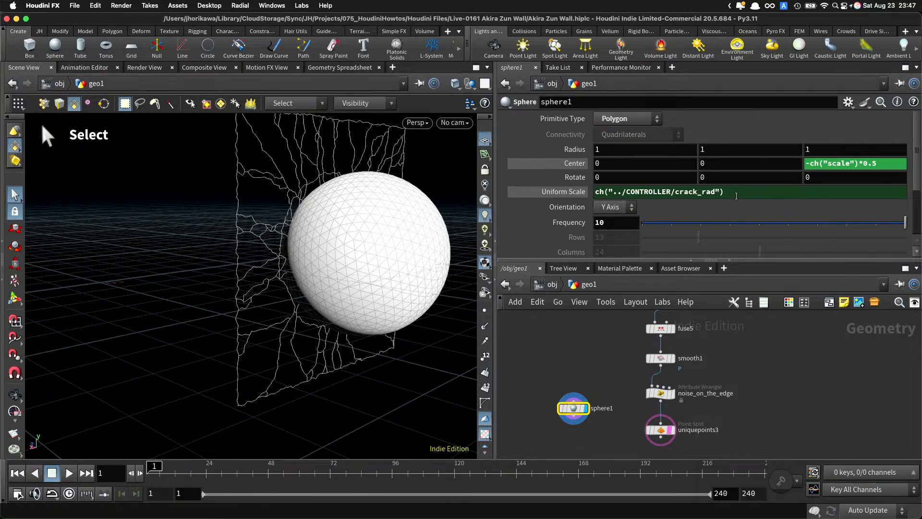
right_click(329, 204)
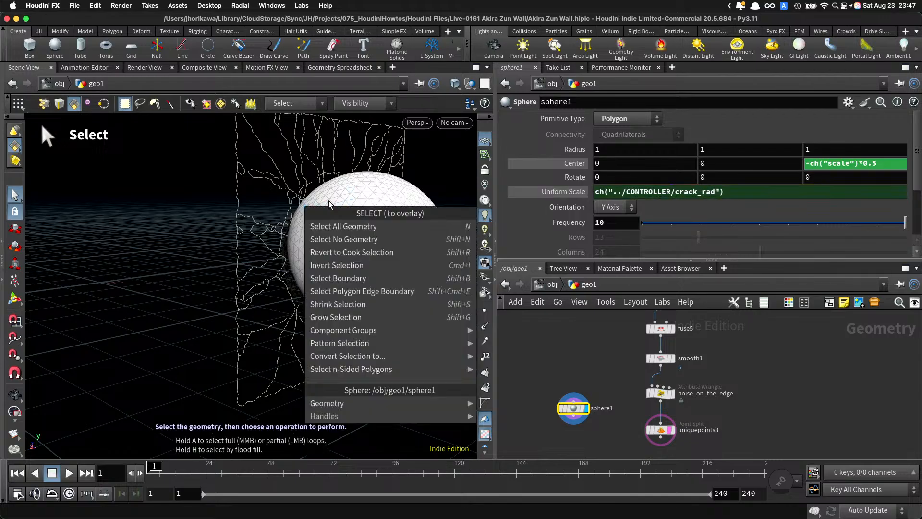
left_click(436, 180)
left_click_drag(347, 194, 397, 177, "alt")
scroll(365, 186, "up", 5)
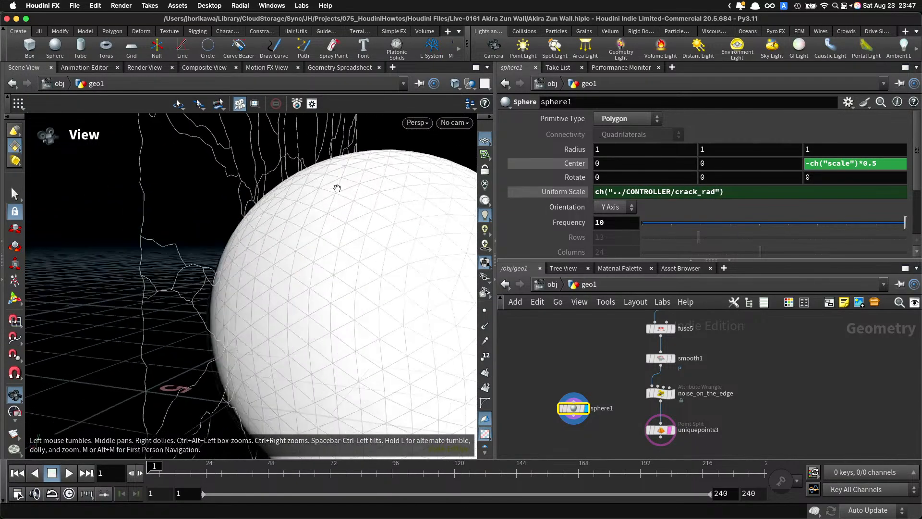
left_click_drag(337, 188, 278, 206)
key("s")
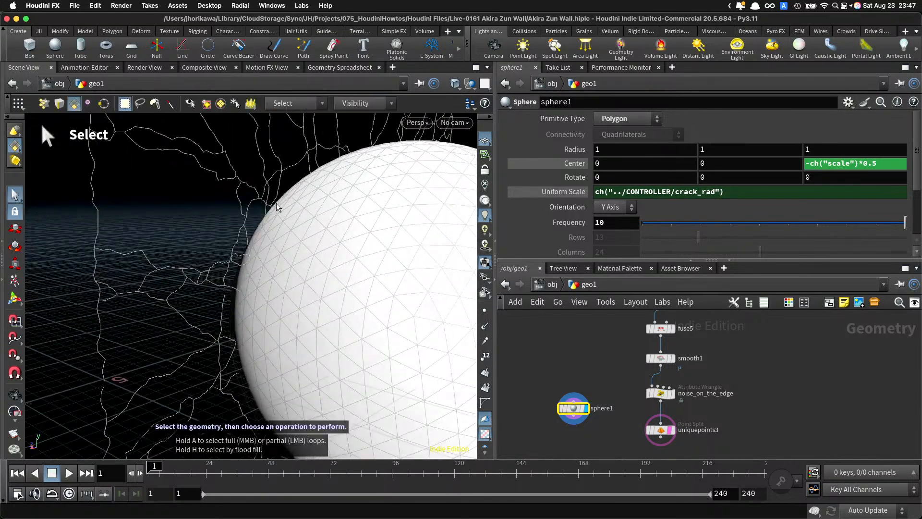
left_click(741, 194)
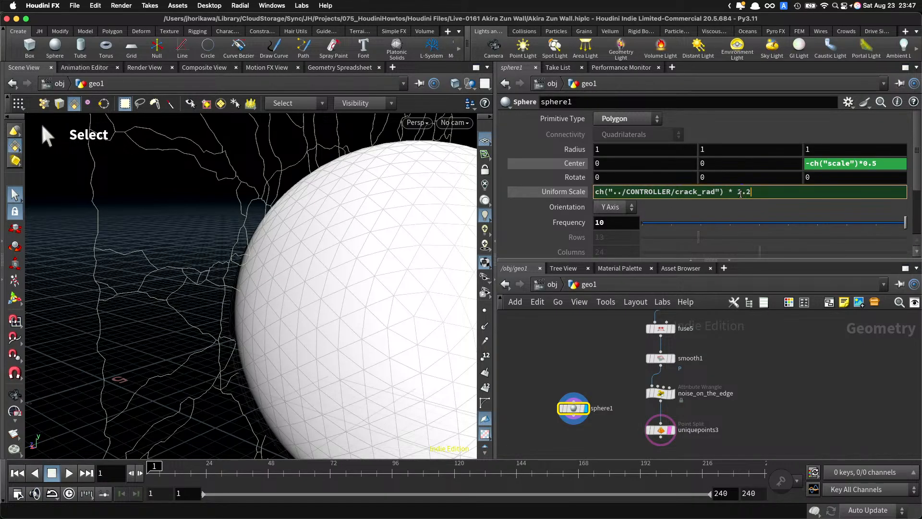
key("Return")
Step: Refine the sphere's Uniform Scale multiplier to match the crack boundary, trying 1.1 and 1.15 before setting 1.14
left_click_drag(348, 189, 398, 148, "alt")
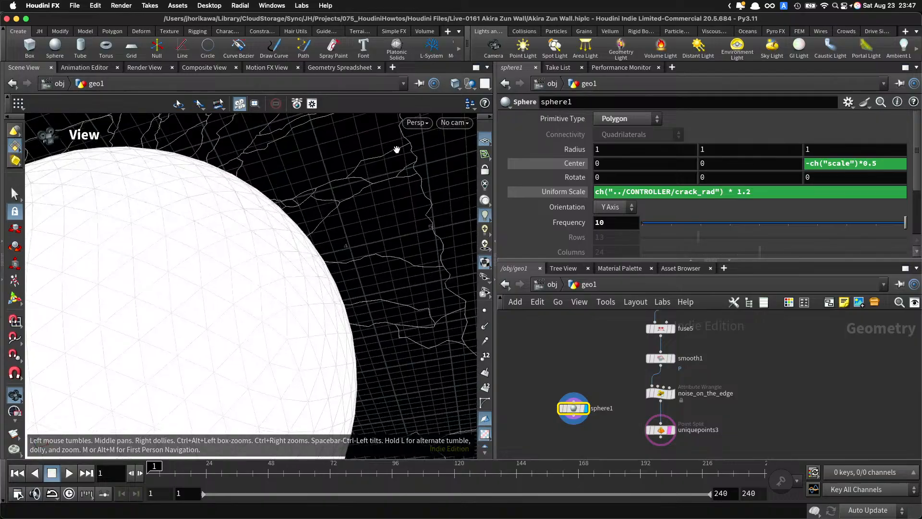
left_click(770, 191)
key("Return")
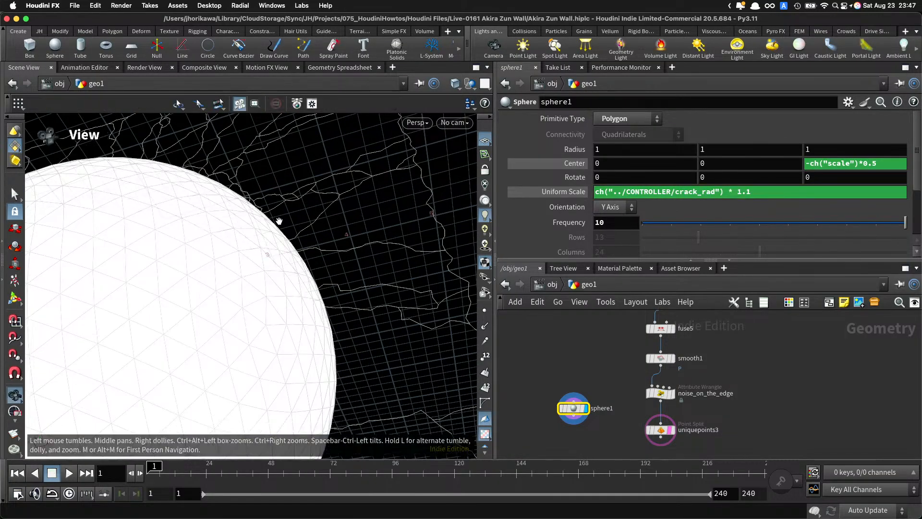
left_click_drag(278, 220, 338, 210, "alt")
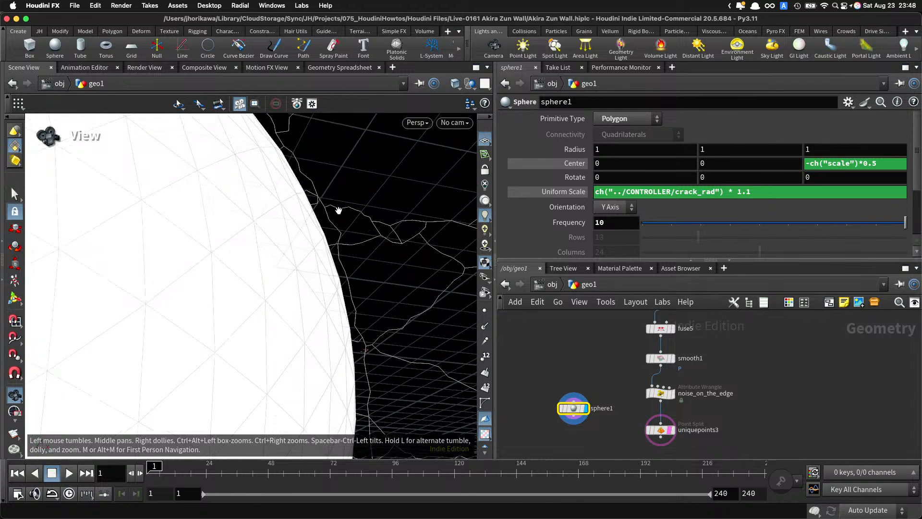
left_click(772, 195)
type("4")
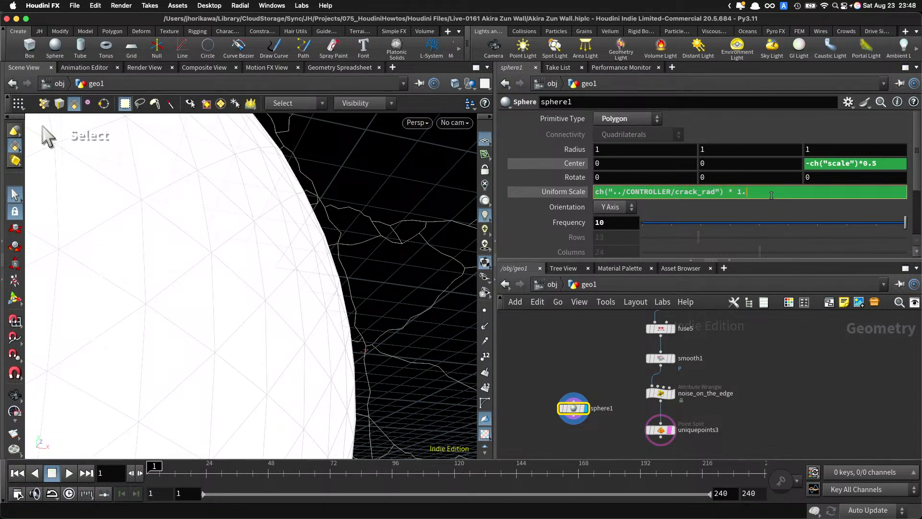
type("15")
key("Return")
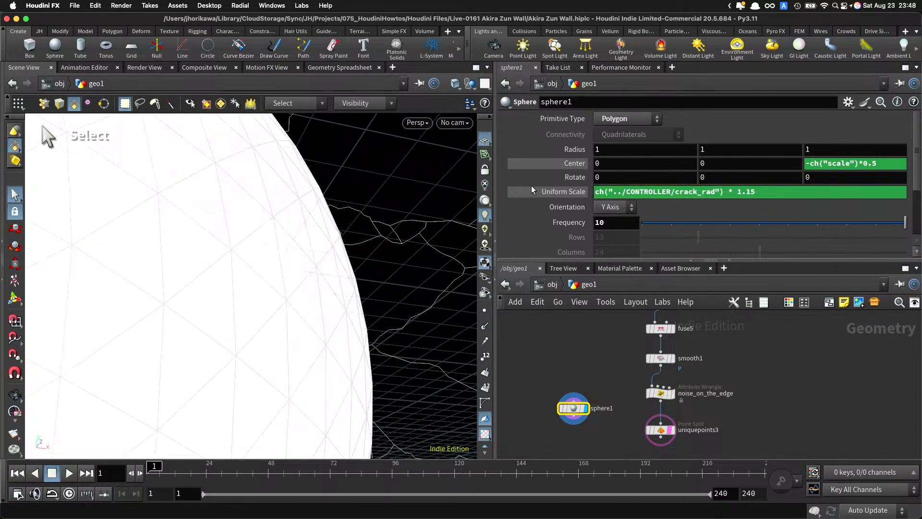
left_click(762, 192)
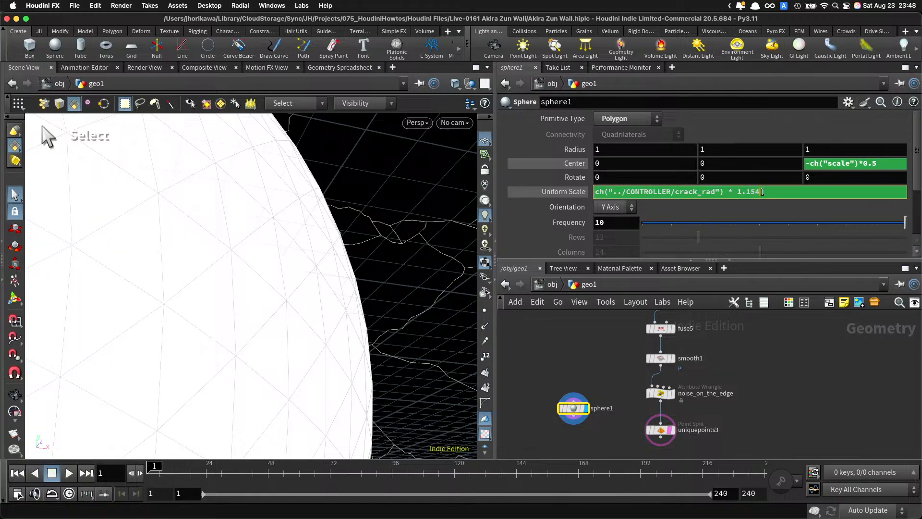
type("4")
key("Left")
key("BackSpace")
key("Return")
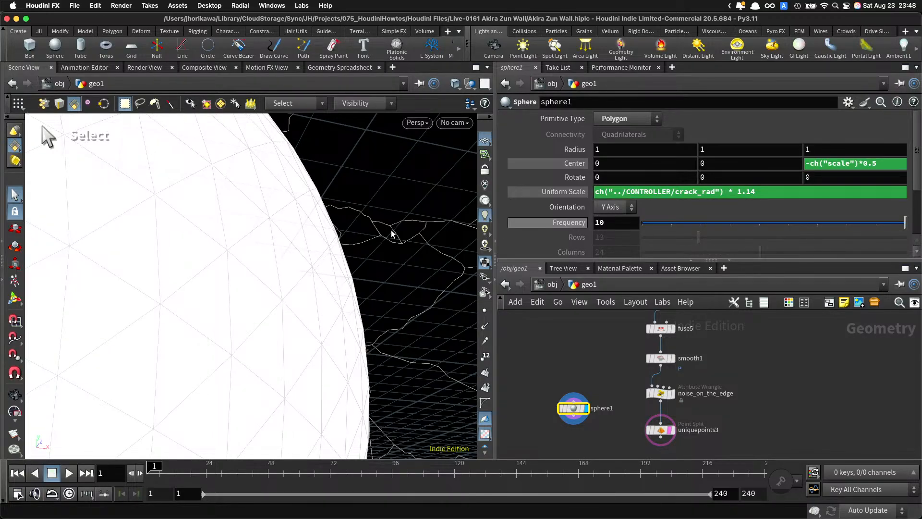
Step: Try a crack rad of 2.01 on the CONTROLLER node to test how the sphere follows the cracks
key("space")
right_click_drag(340, 214, 299, 247)
left_click_drag(299, 248, 171, 263)
right_click_drag(171, 262, 165, 252)
left_click_drag(166, 253, 226, 247)
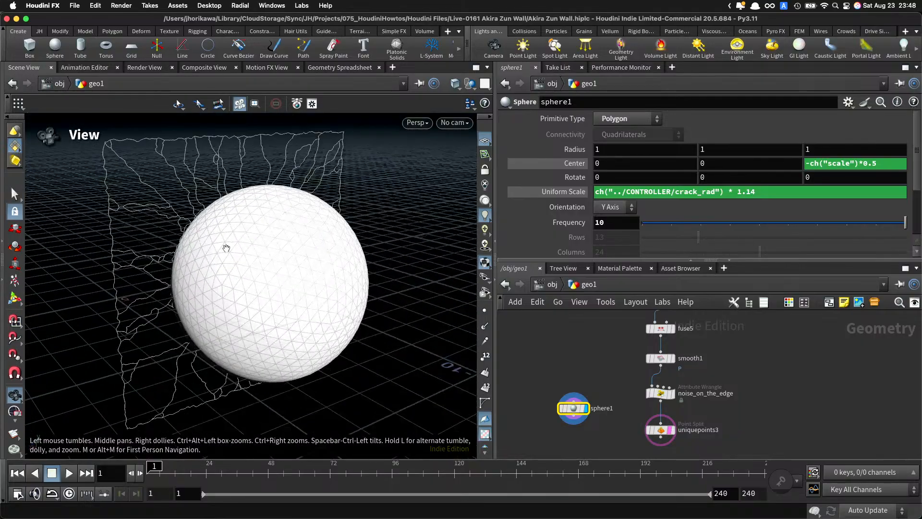
scroll(609, 313, "down", 5)
middle_click_drag(605, 317, 627, 362)
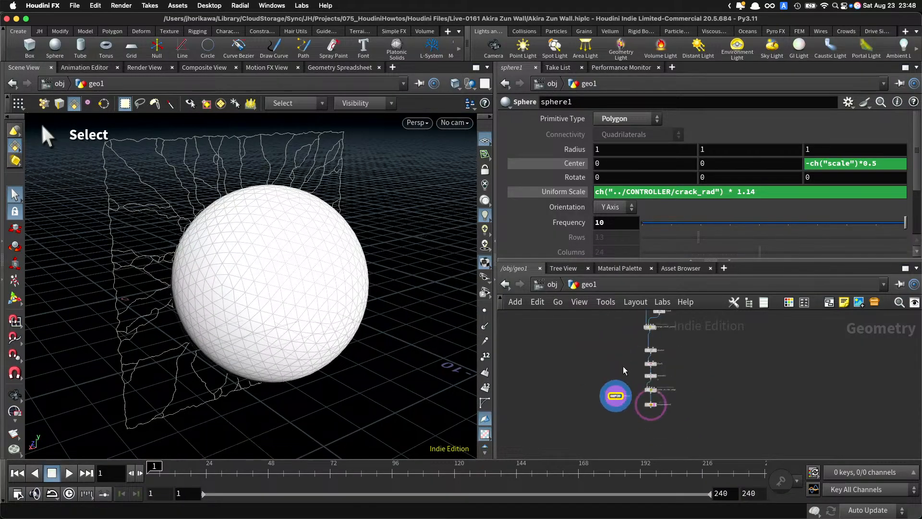
scroll(623, 365, "down", 3)
scroll(623, 382, "up", 5)
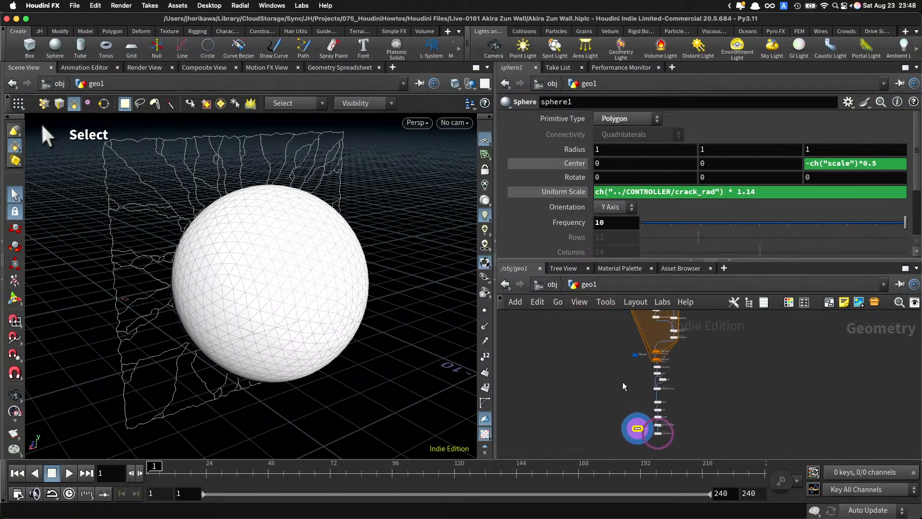
left_click(642, 330)
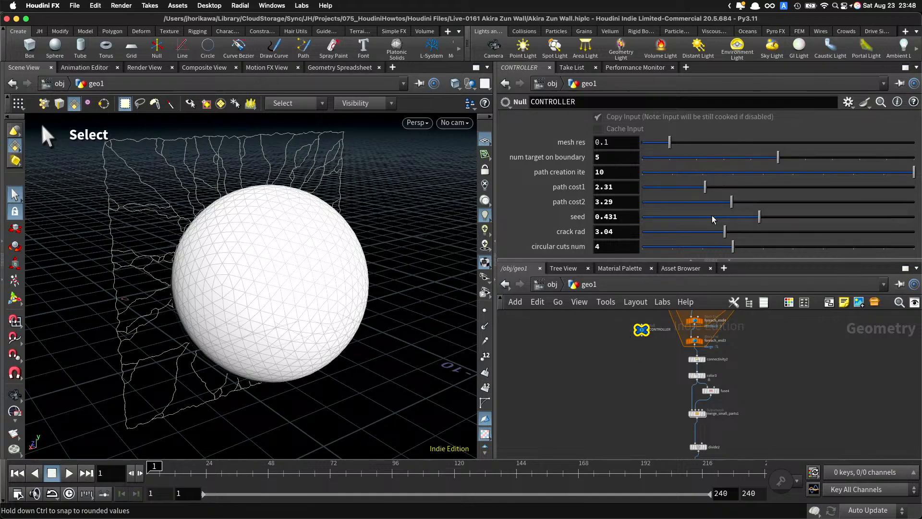
left_click_drag(732, 232, 696, 236)
key("Escape")
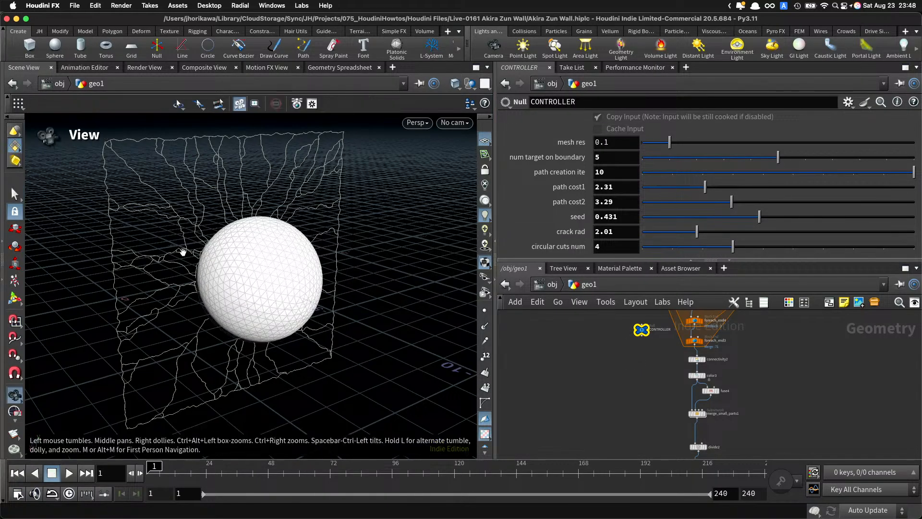
Step: Set the CONTROLLER's crack rad to 2.83 and inspect the sphere's fit against the crack outlines
right_click_drag(183, 252, 225, 268)
left_click_drag(224, 268, 307, 225)
key("s")
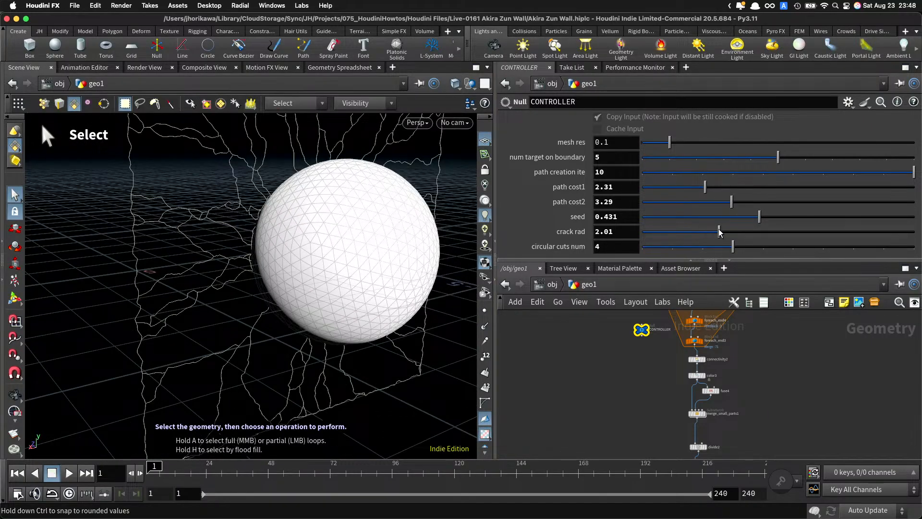
left_click_drag(719, 232, 726, 232)
key("Escape")
left_click_drag(367, 201, 312, 205)
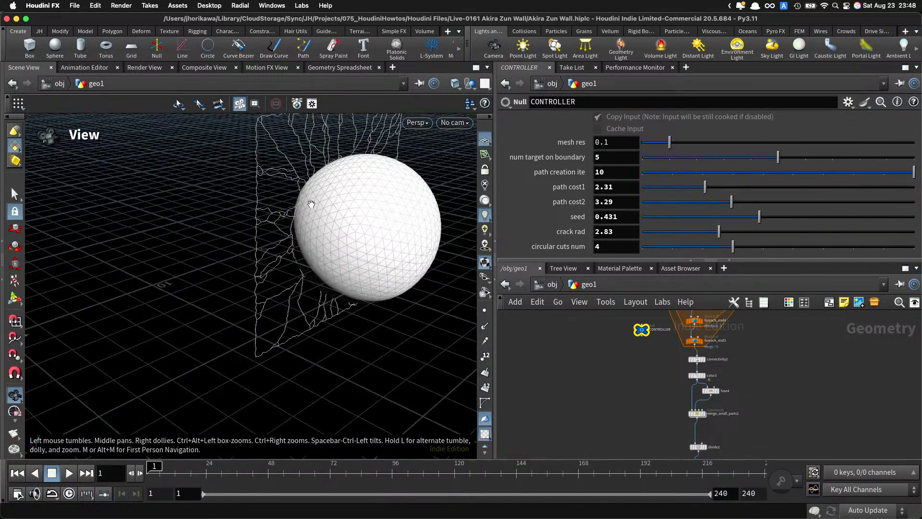
right_click_drag(312, 204, 461, 227)
key("s")
scroll(617, 317, "up", 3)
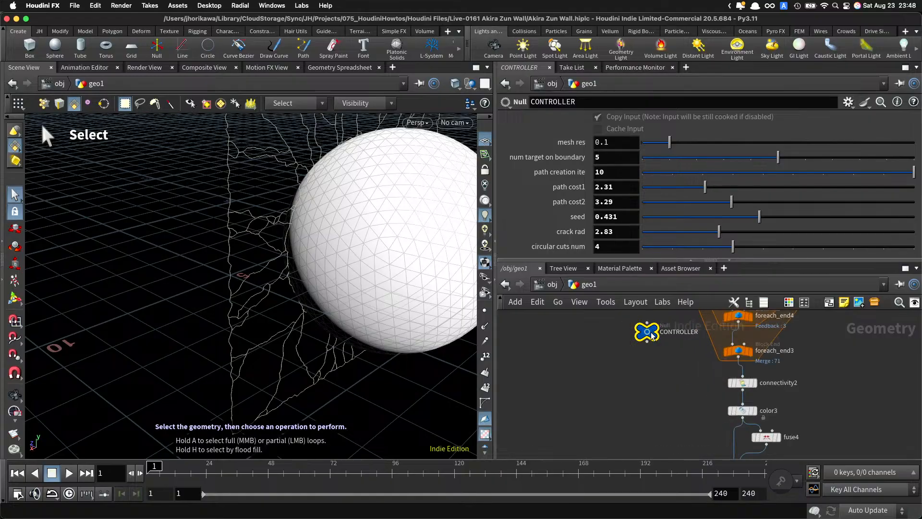
key("Tab")
key("Escape")
scroll(614, 361, "down", 5)
scroll(610, 406, "up", 4)
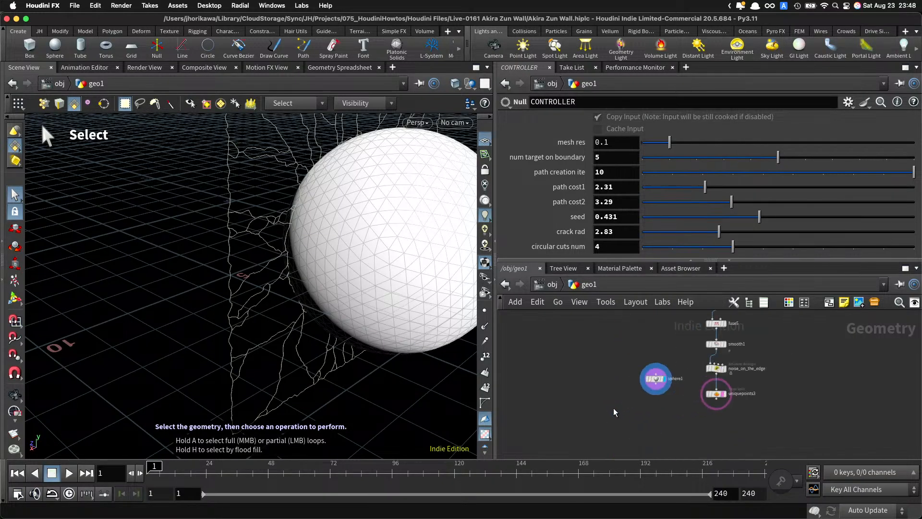
Step: Add a Normal node after the sphere, display its result, and set Add Normals to Points
scroll(600, 351, "up", 3)
key("space")
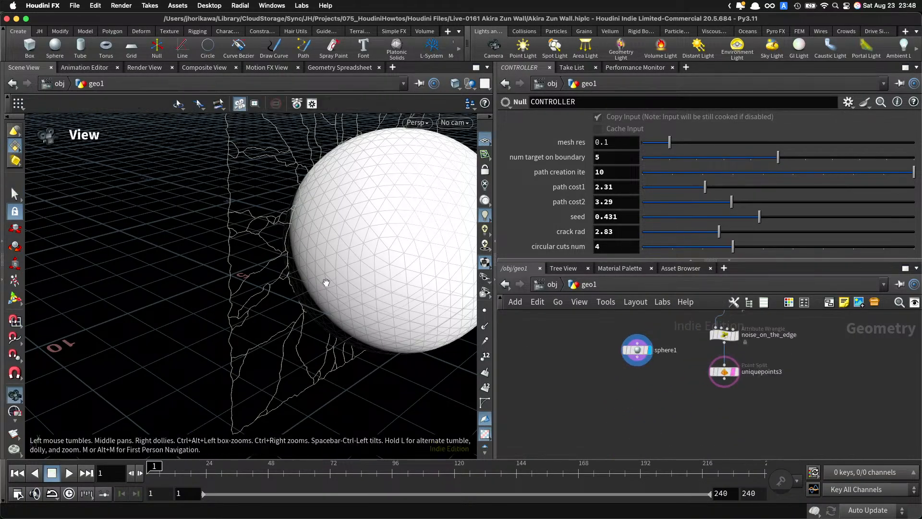
scroll(636, 382, "up", 2)
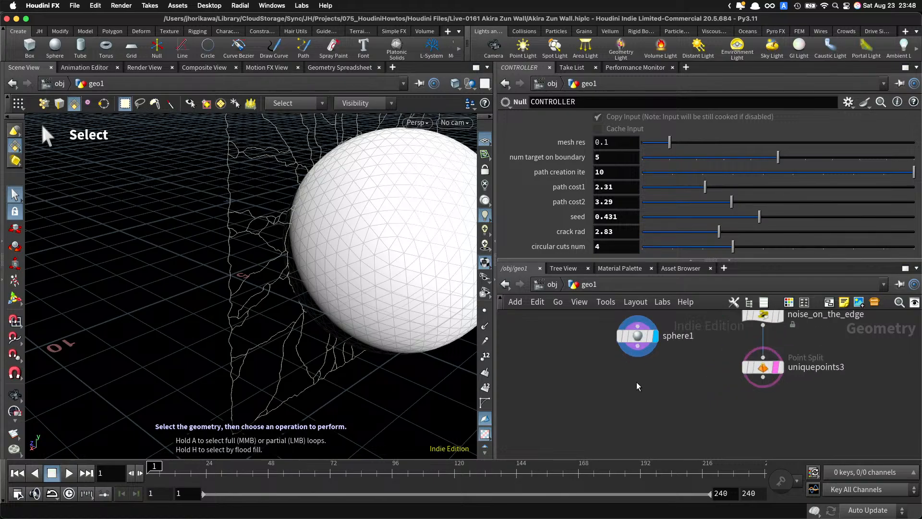
key("Tab")
type("normal")
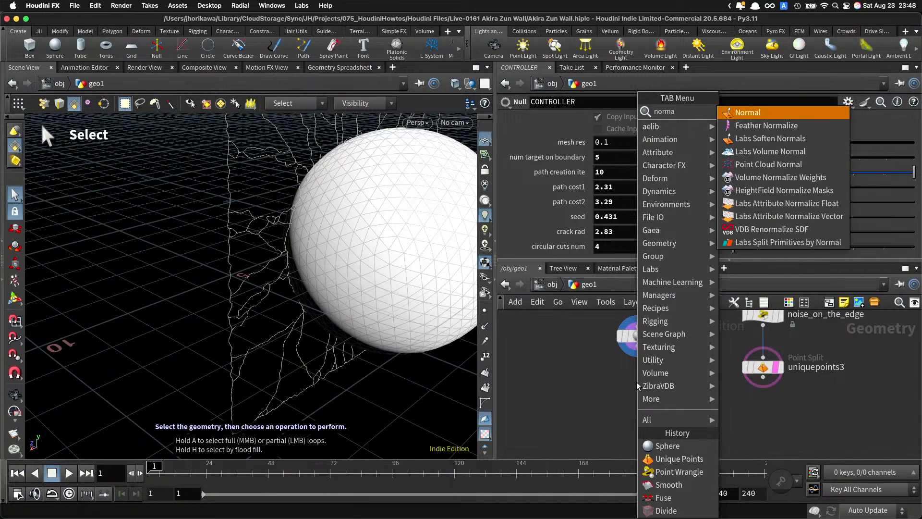
key("Return")
left_click(637, 377)
left_click_drag(644, 346, 637, 370)
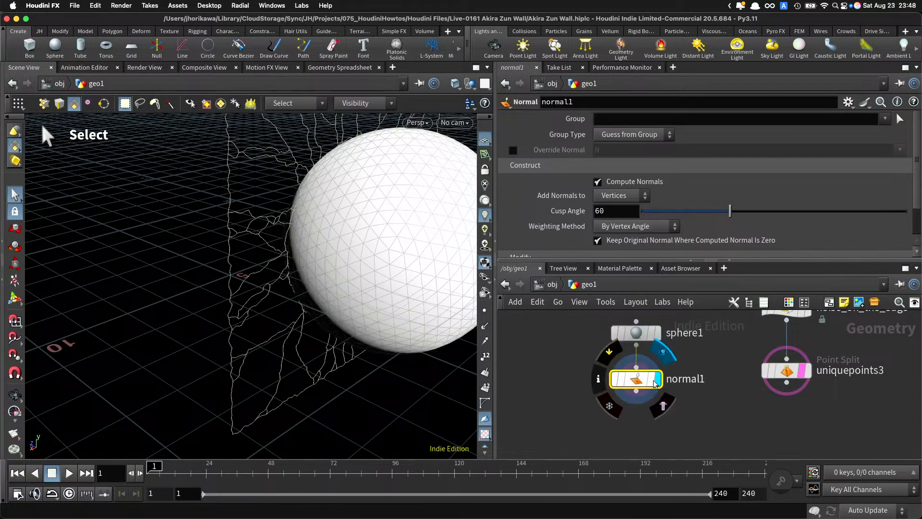
left_click(639, 197)
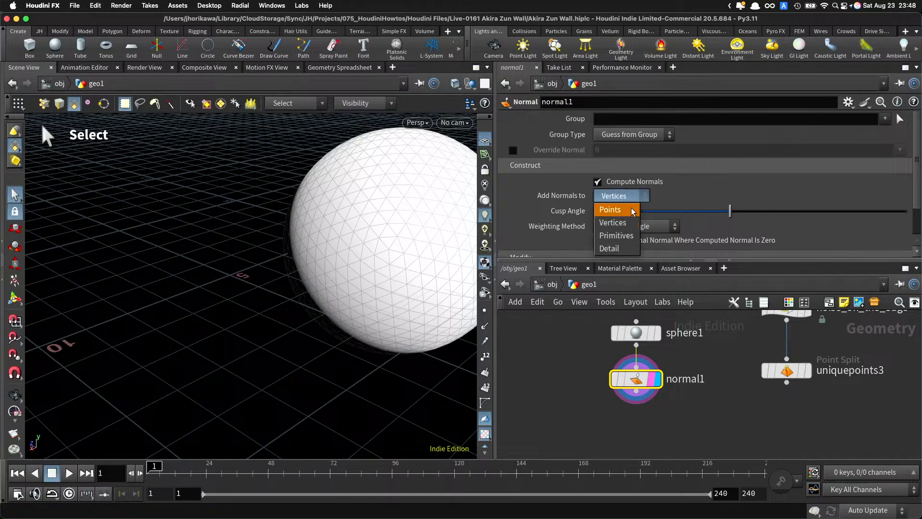
left_click(633, 210)
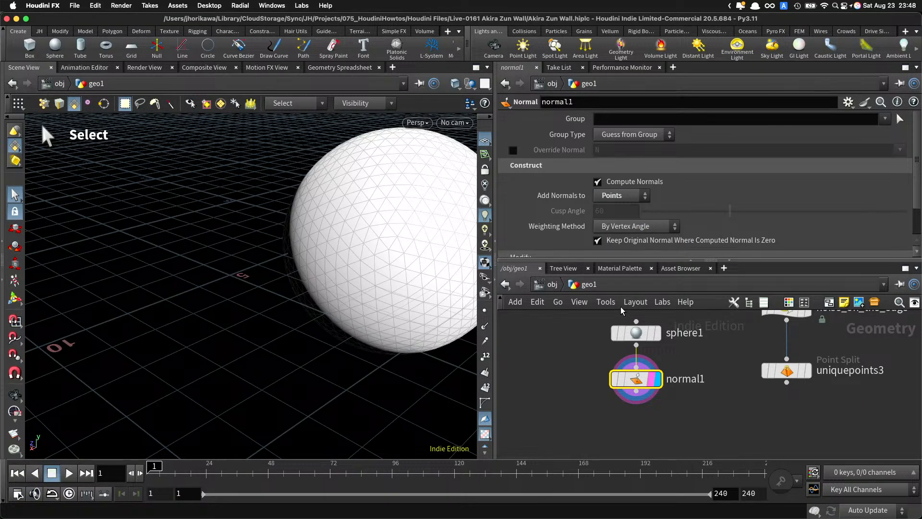
Step: Set the sphere's Frequency to 20 and save the scene, tidying the placement of the sphere and Normal nodes
middle_click_drag(700, 385, 694, 420)
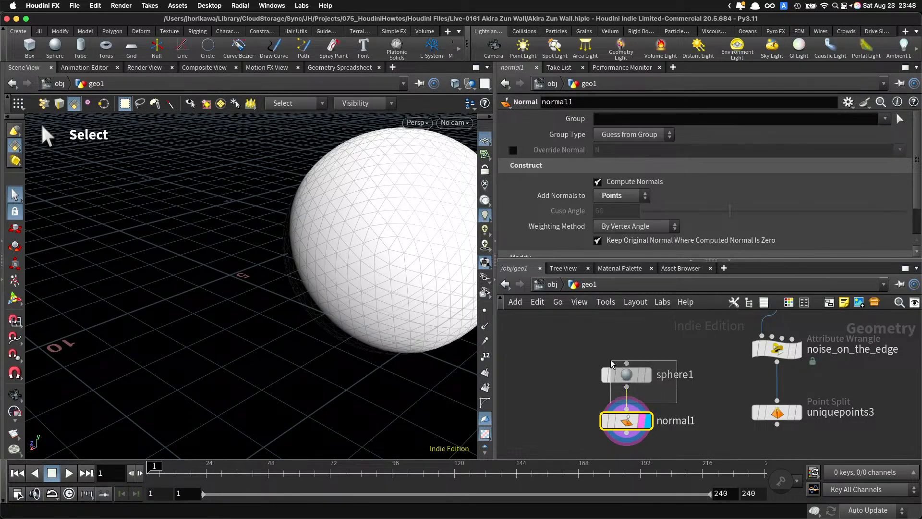
left_click(638, 374)
left_click_drag(659, 421, 602, 350)
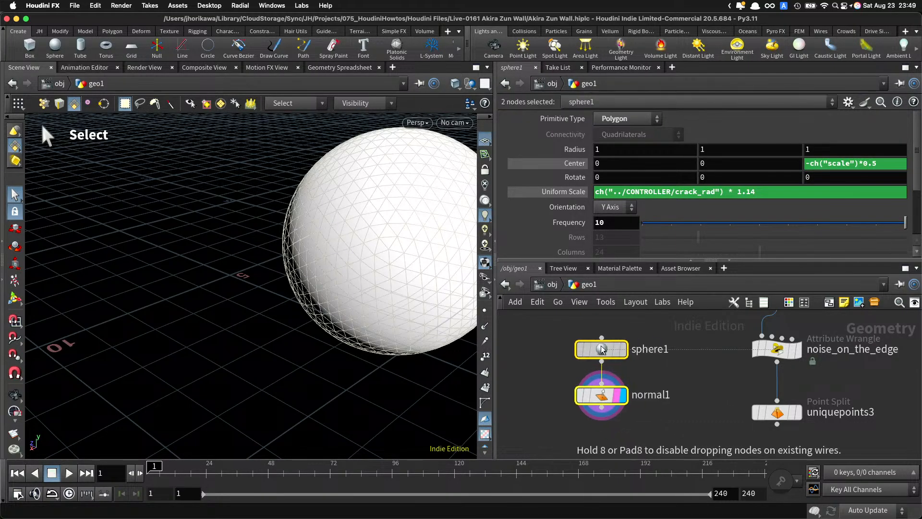
left_click_drag(667, 373, 567, 332)
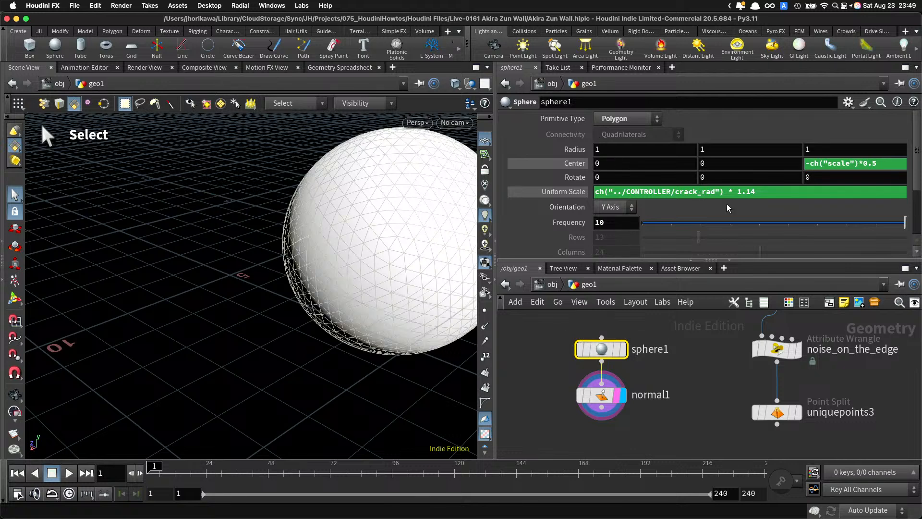
left_click(616, 222)
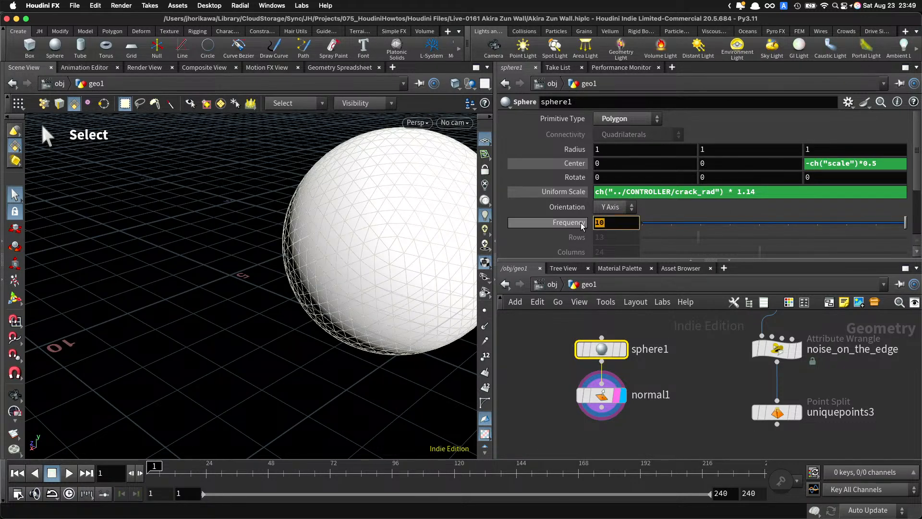
type("20")
key("Return")
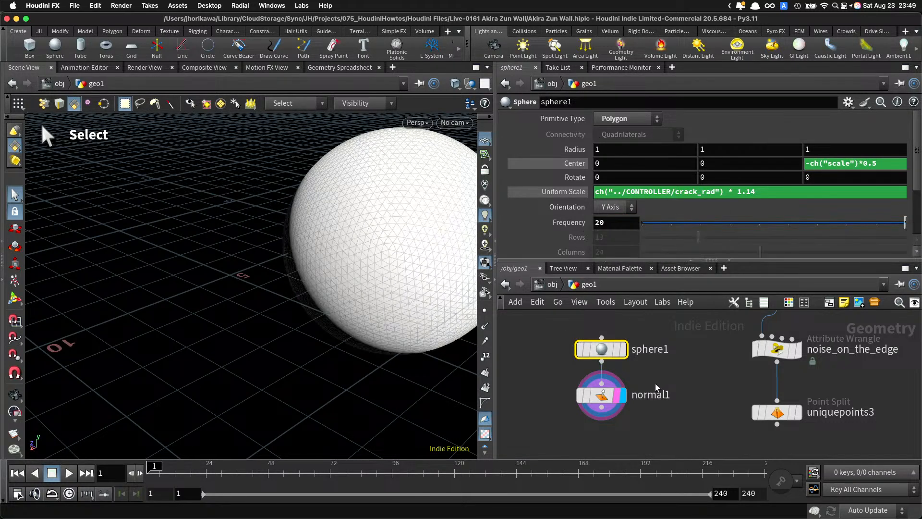
key("ctrl+s")
scroll(655, 383, "down", 2)
left_click_drag(617, 390, 623, 399)
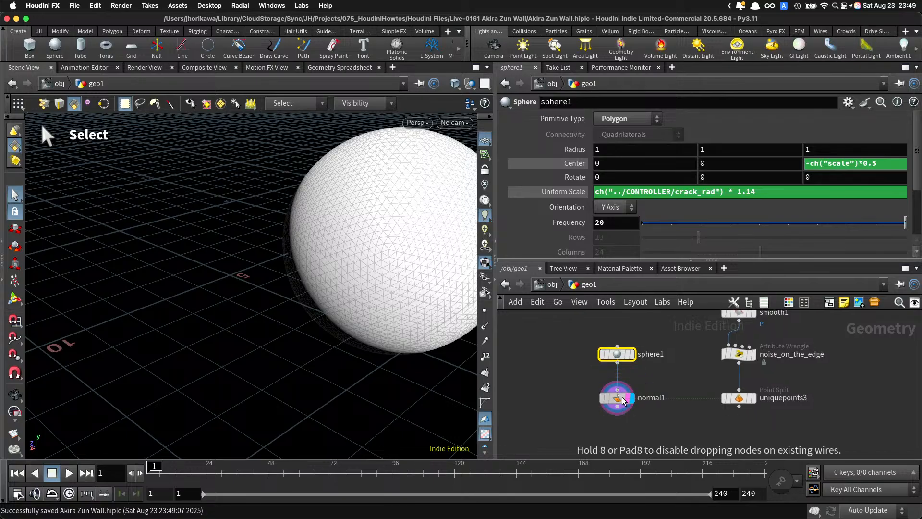
Step: Add a displayed Point Wrangle with uniquepoints3 as first input and normal1 as second, and show normal1 as a template
middle_click_drag(664, 414, 664, 383)
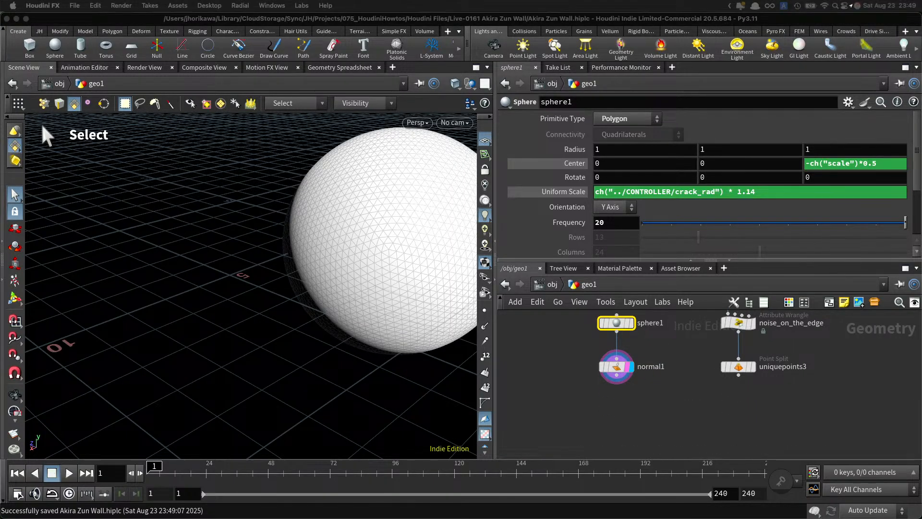
key("Tab")
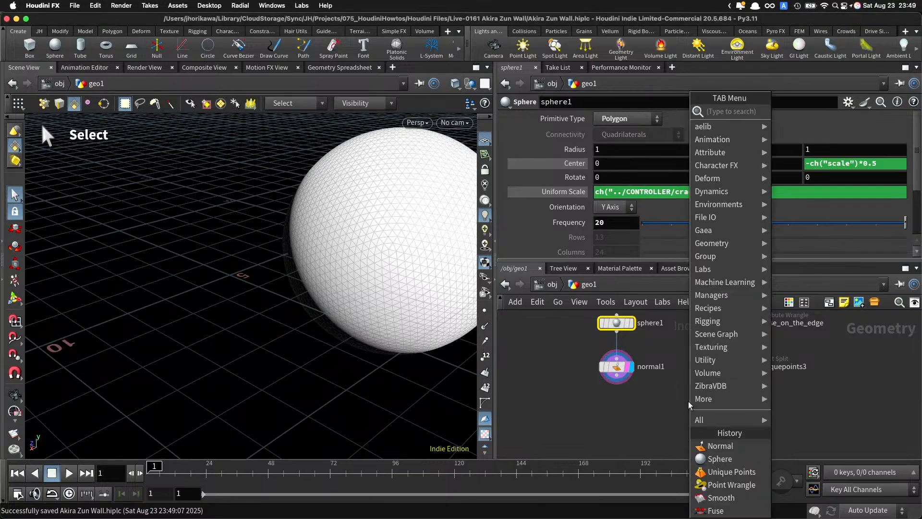
type("pointwra")
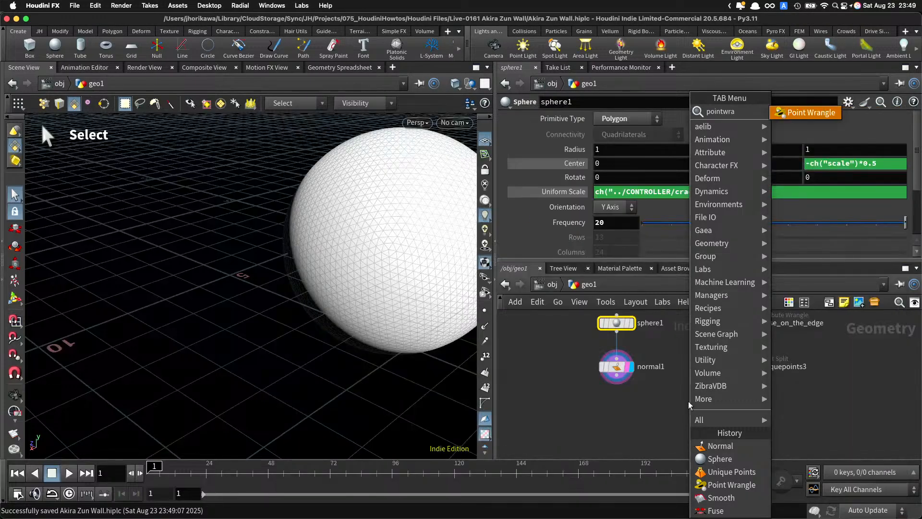
key("Return")
left_click(708, 415)
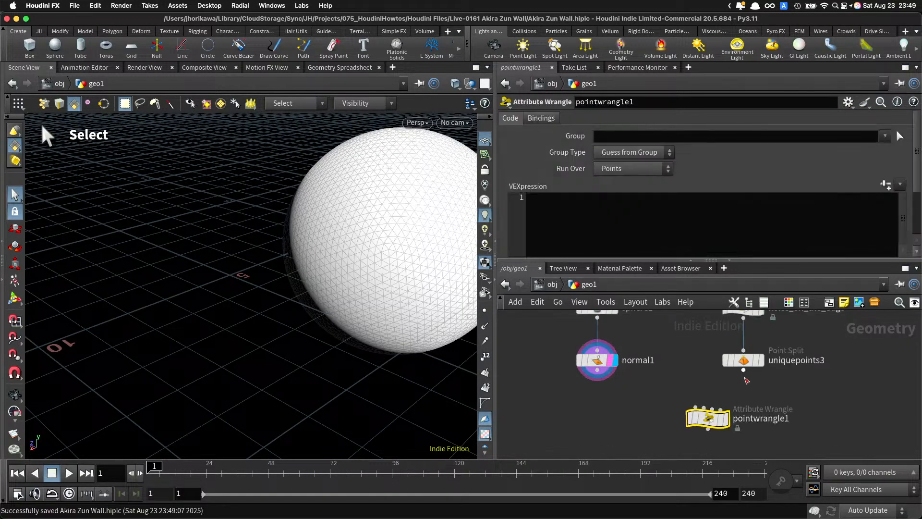
left_click_drag(743, 370, 677, 430)
left_click_drag(597, 370, 654, 422)
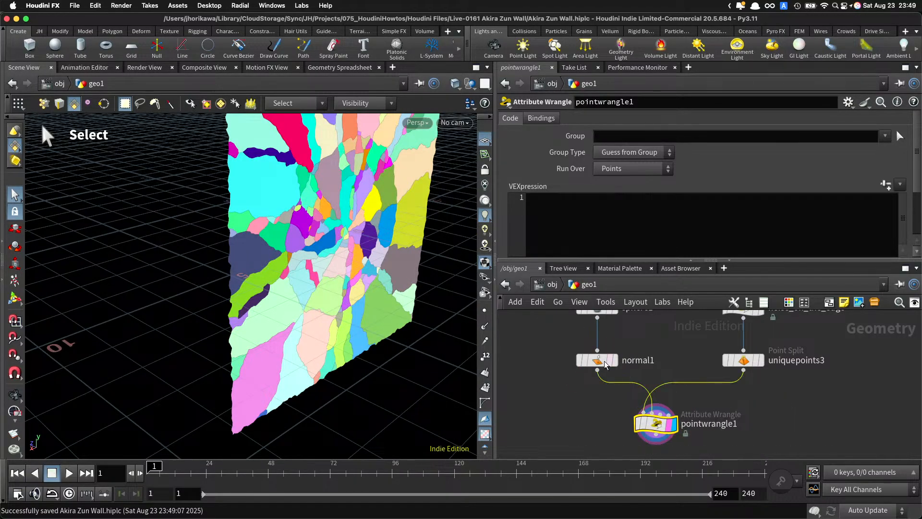
left_click(619, 383)
Step: Examine from the side, back and front how the wireframe sphere overlaps the coloured wall pieces
left_click_drag(259, 220, 345, 218, "alt")
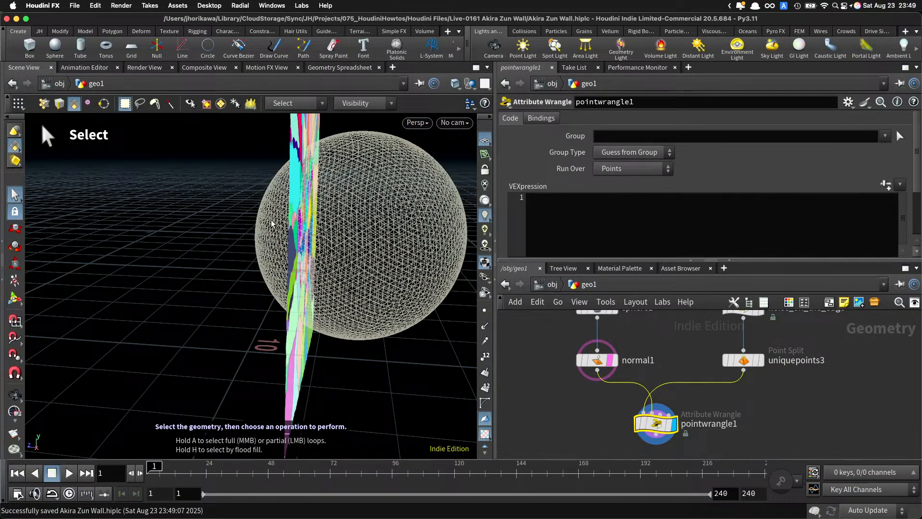
left_click_drag(288, 220, 354, 204, "alt")
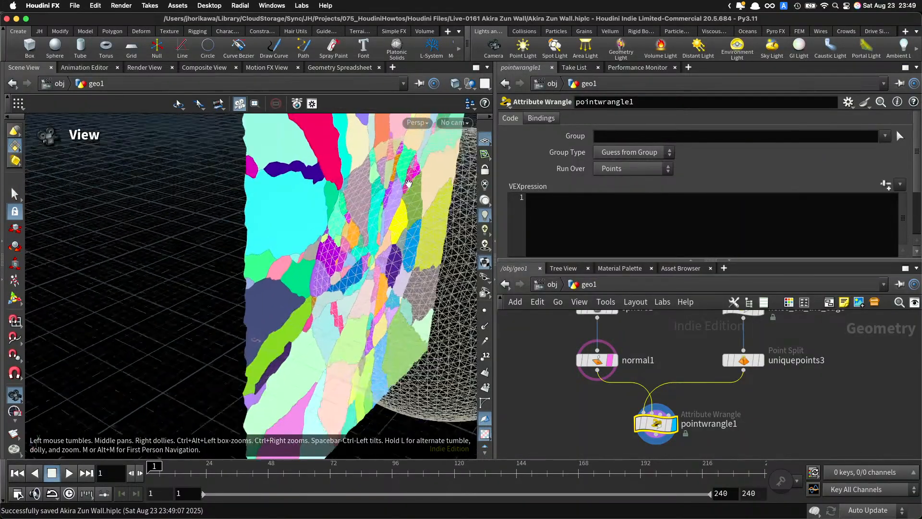
key("s")
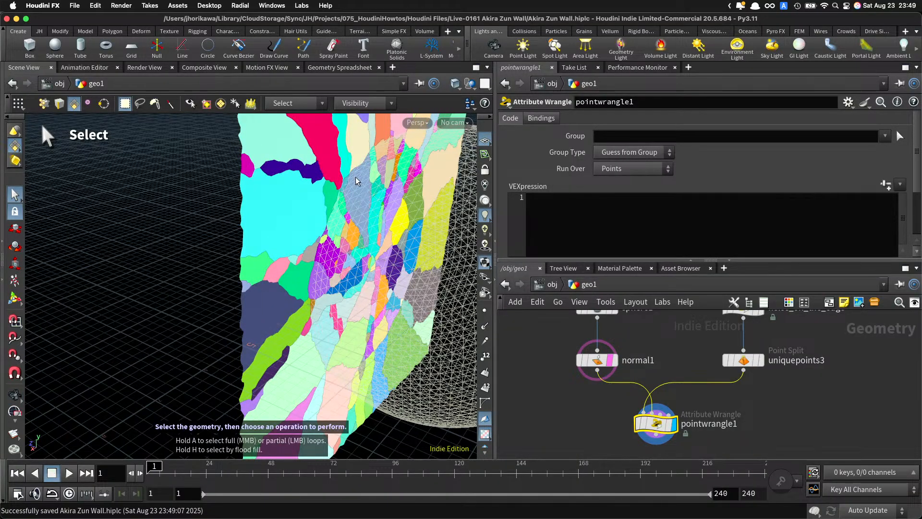
key("Escape")
left_click_drag(375, 200, 273, 216)
key("s")
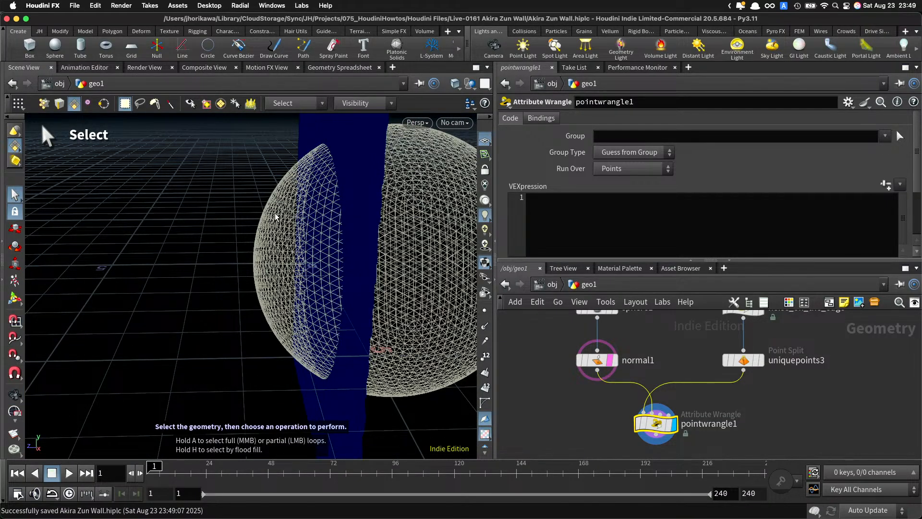
key("Escape")
left_click_drag(287, 222, 257, 217)
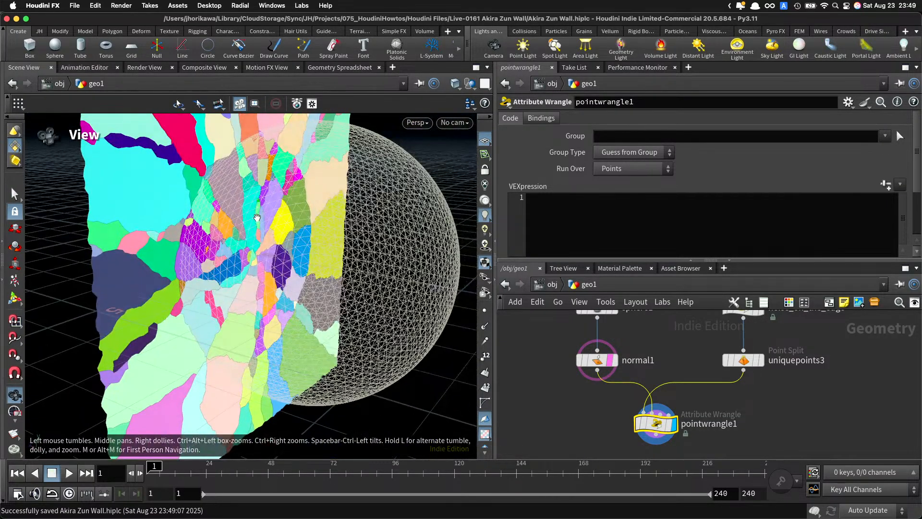
key("s")
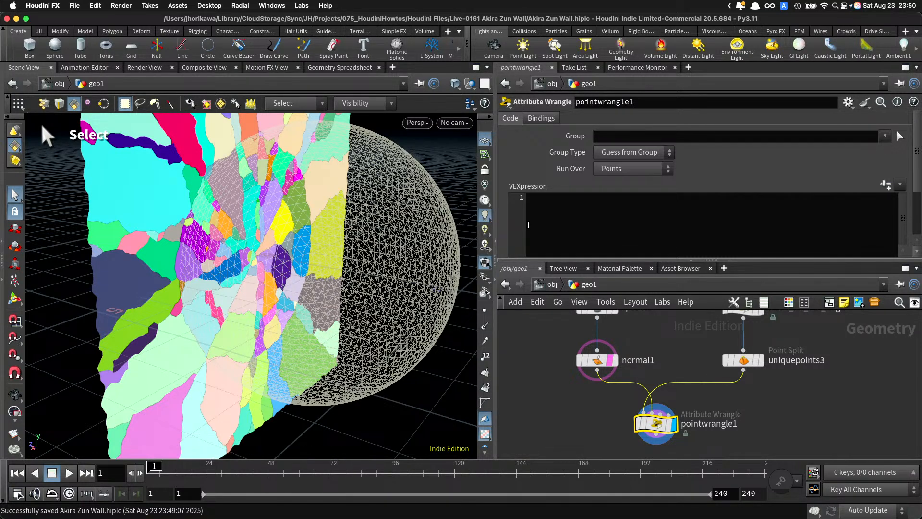
Step: In the wrangle's VEXpression, declare vectors interpos and uv, and write int inter = intersect(1, @P, set(0,0,1000), interpos, uv);
left_click(574, 226)
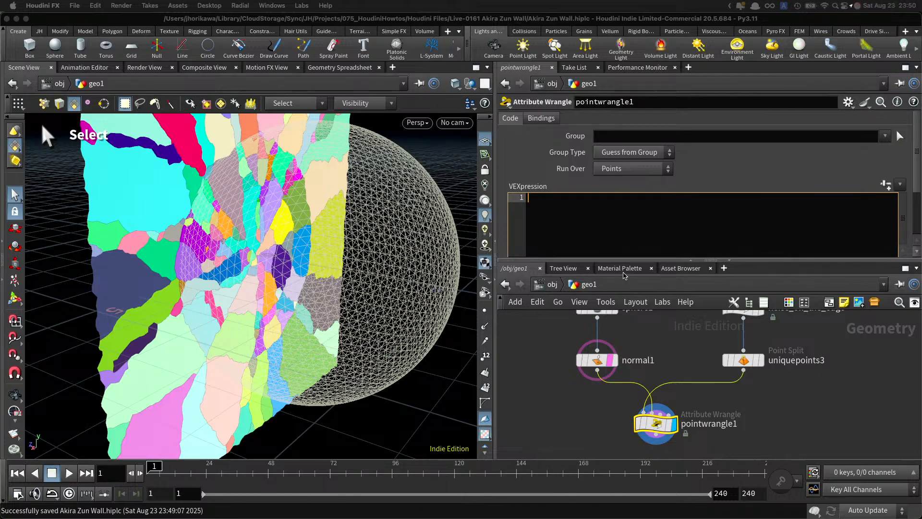
left_click(599, 202)
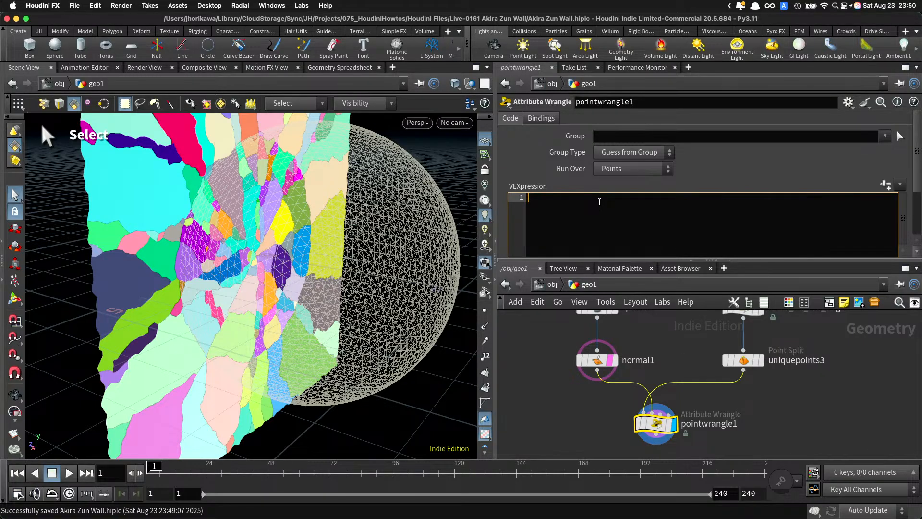
type("vector interpos, uv;")
key("Return")
type("int in")
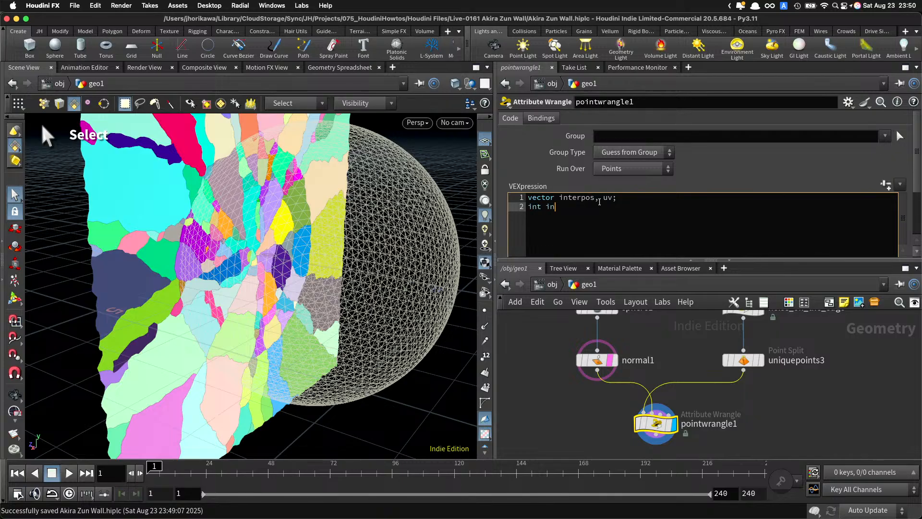
type("ter = intersect(1, @P, set(0,0,1000)")
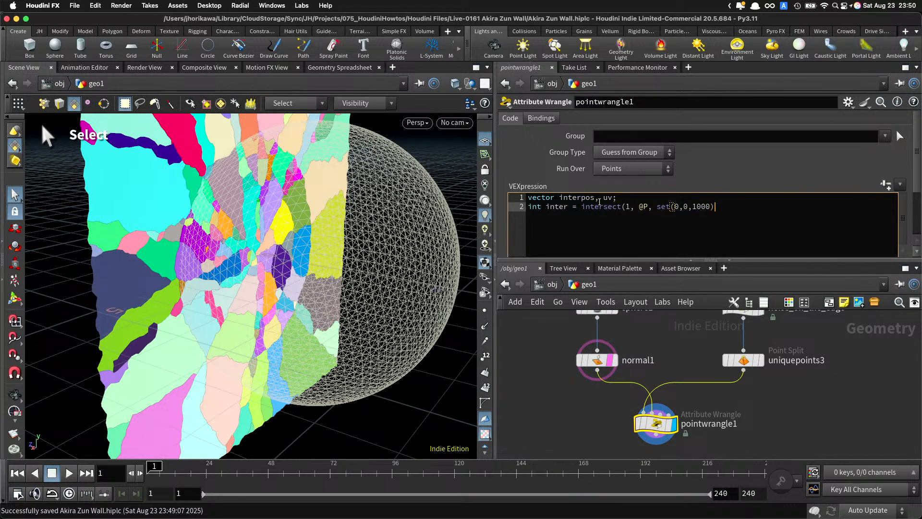
type(", interpos, uv);")
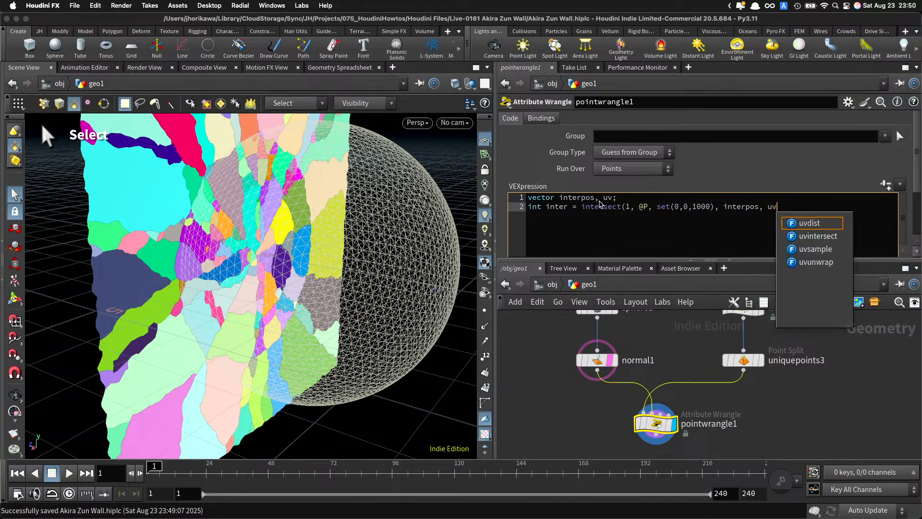
Step: Add an if(inter >=0) block containing vector norm = prim(1, "N", inter, uv); to the wrangle code
key("Return")
key("Return")
type("if(inte")
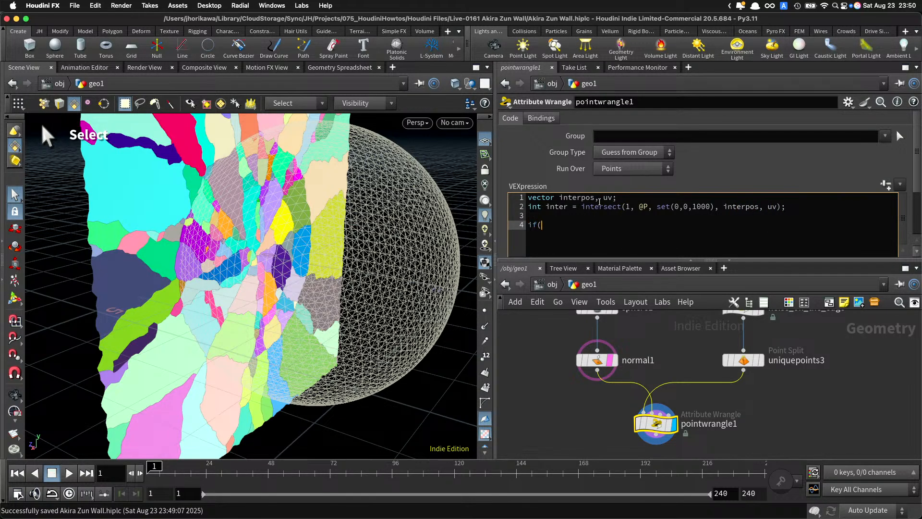
type("r > =0){")
key("Return")
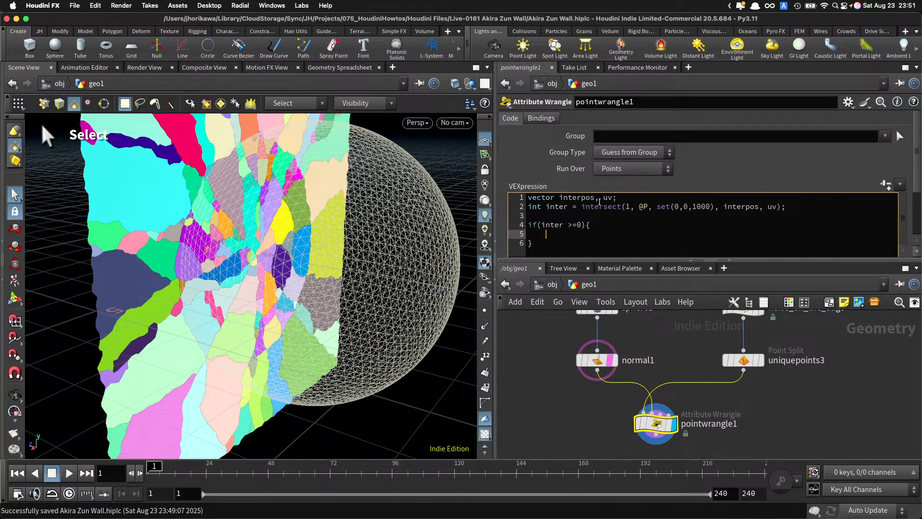
type("vector norm = prim(1, \"N\", inter, uv);")
key("Return")
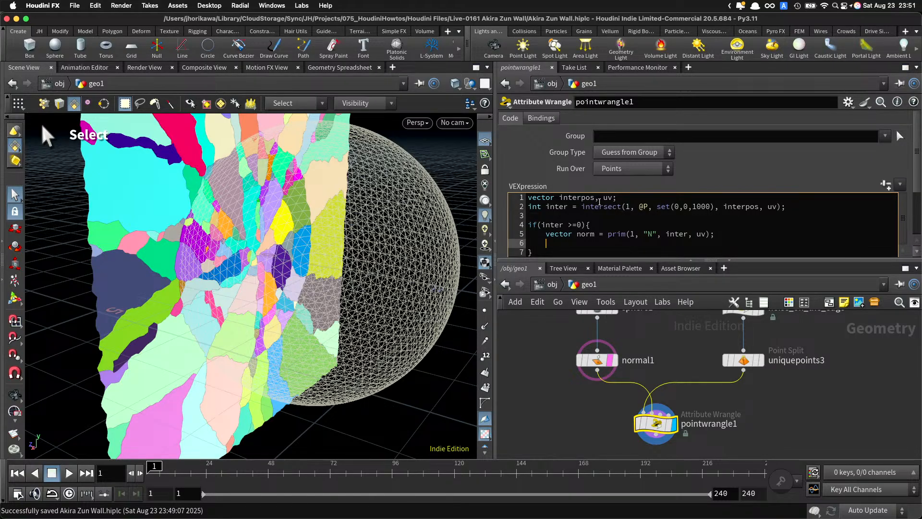
Step: Inside the if block of the wrangle, add the line f@dist = distance(@P, interpos);
key("Return")
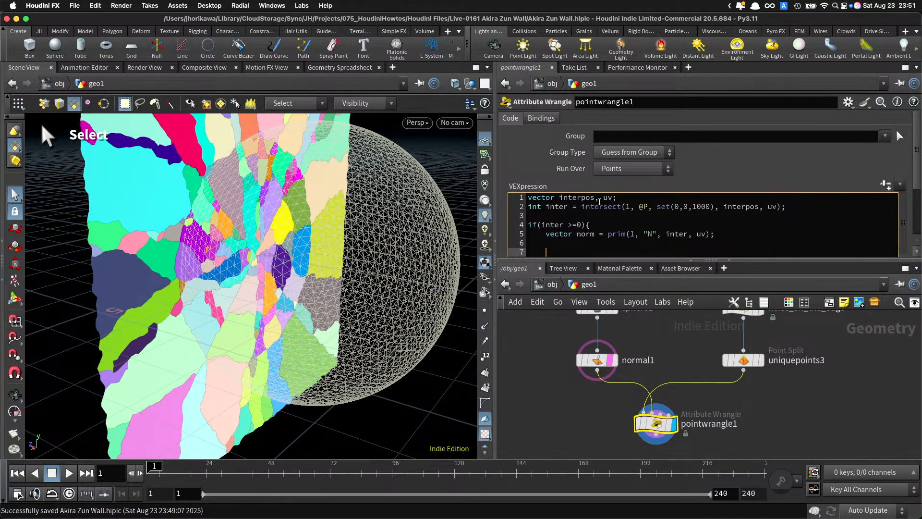
scroll(558, 210, "down", 1)
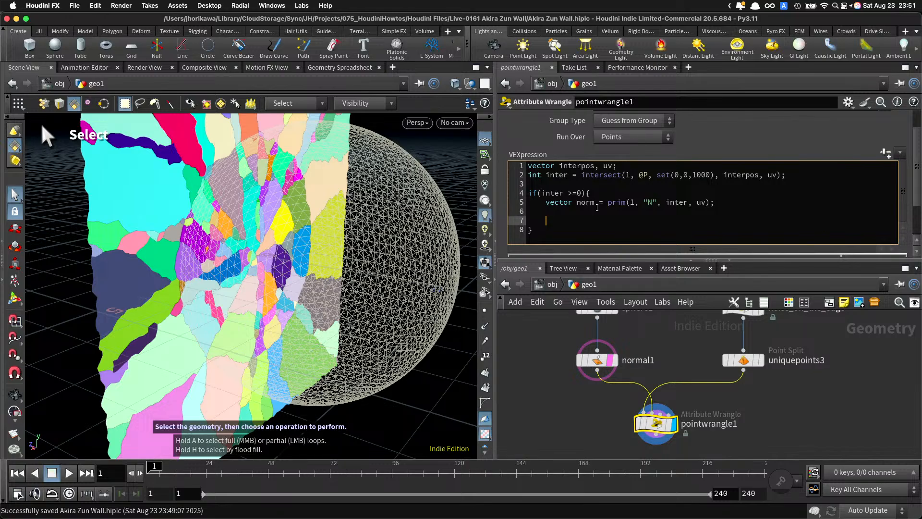
type("f@")
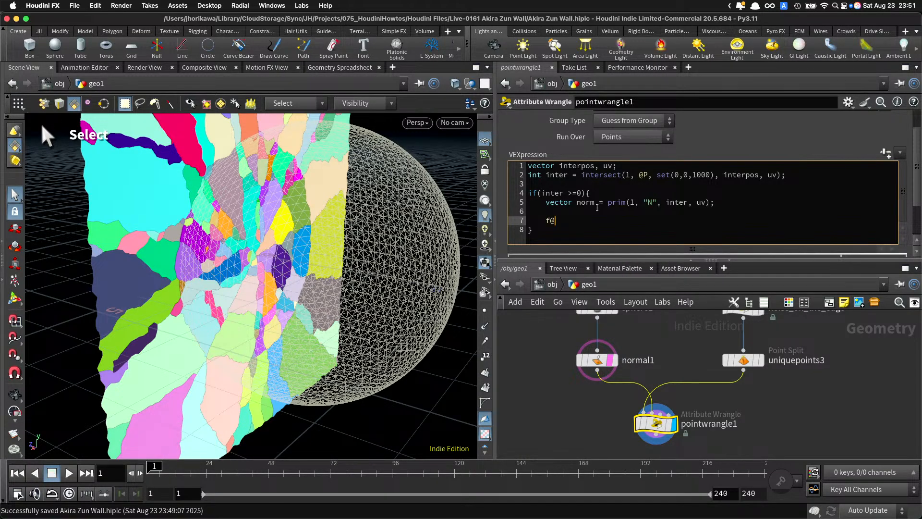
type("dist = distance(")
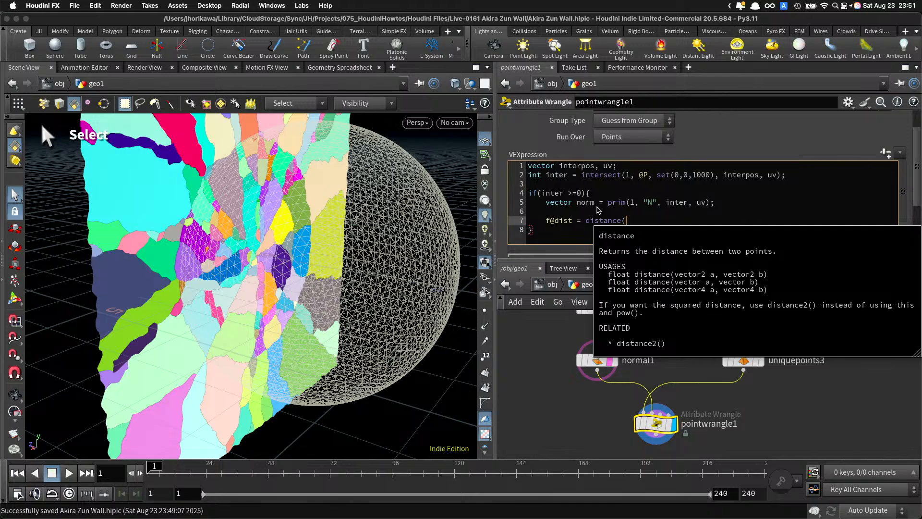
type("@P")
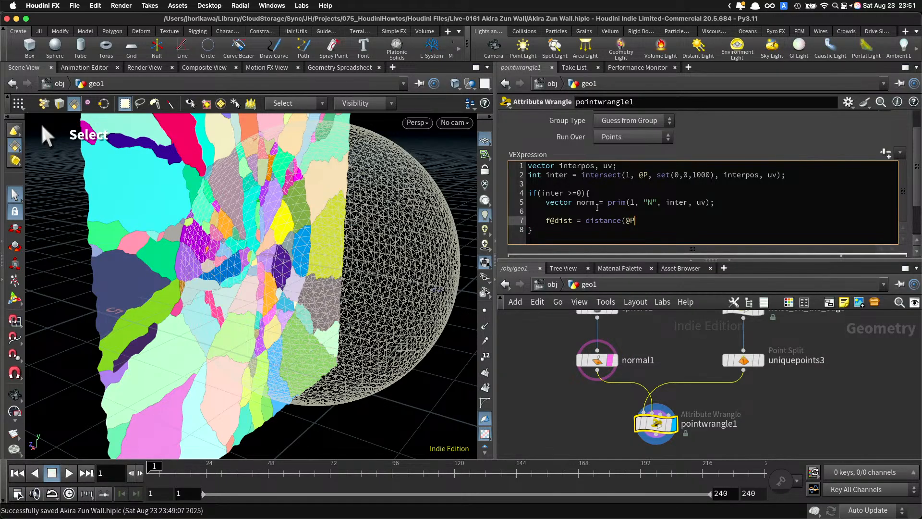
type(", interpos);")
left_click(796, 177)
key("Return")
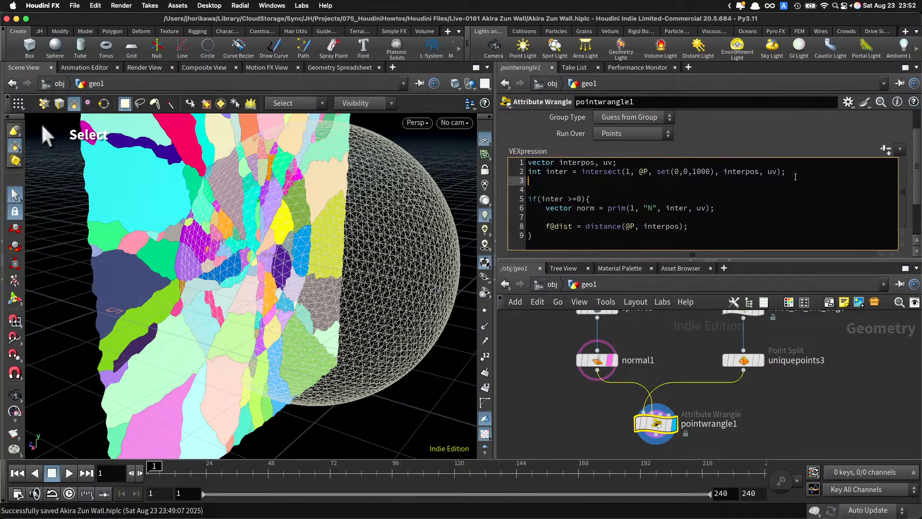
key("Return")
type("int prim = ")
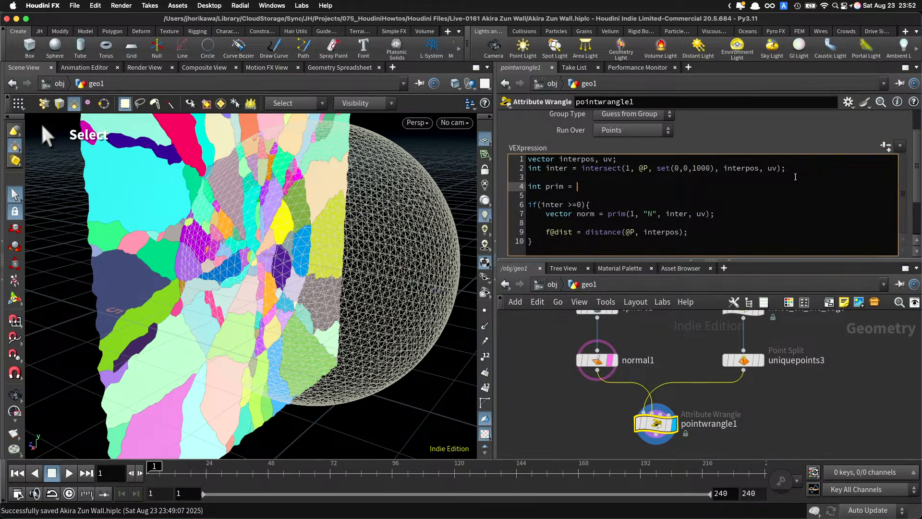
type("point")
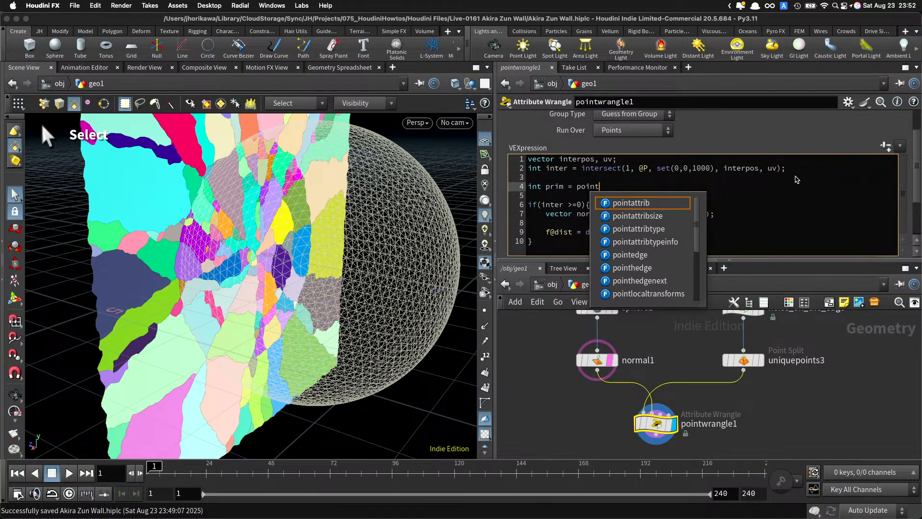
type("prims(0, @")
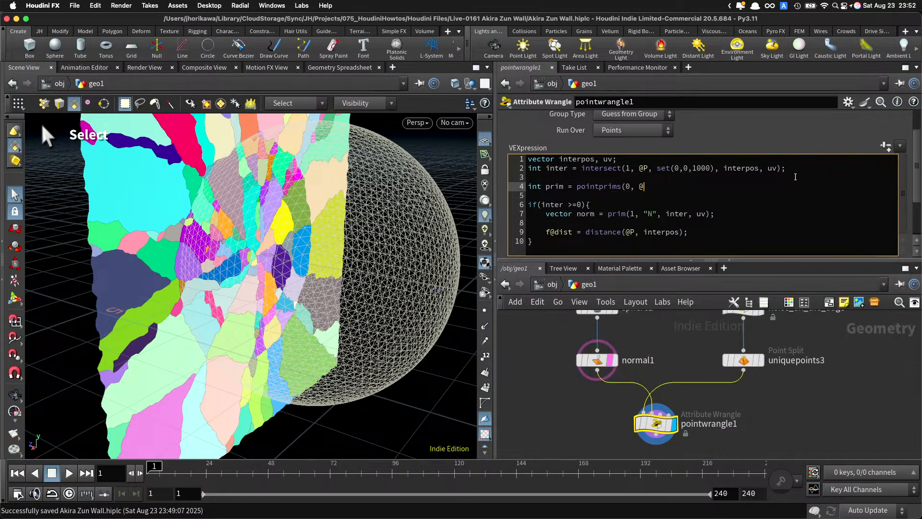
type("ptnum)[0];")
key("Return")
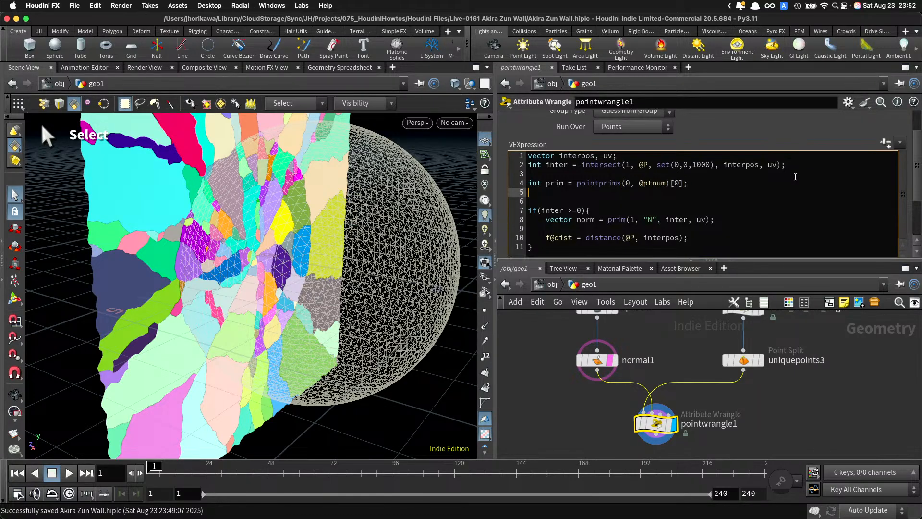
type("vector cen = prim(")
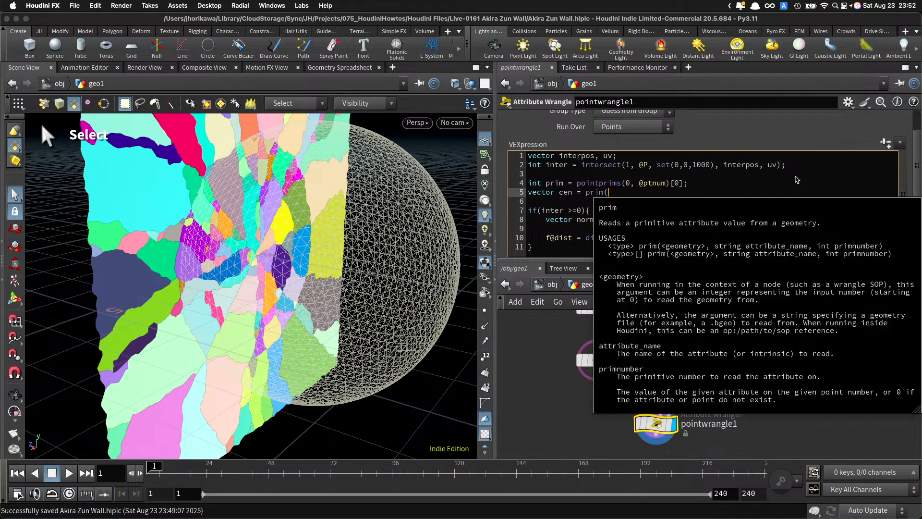
type("0, \"P\", ")
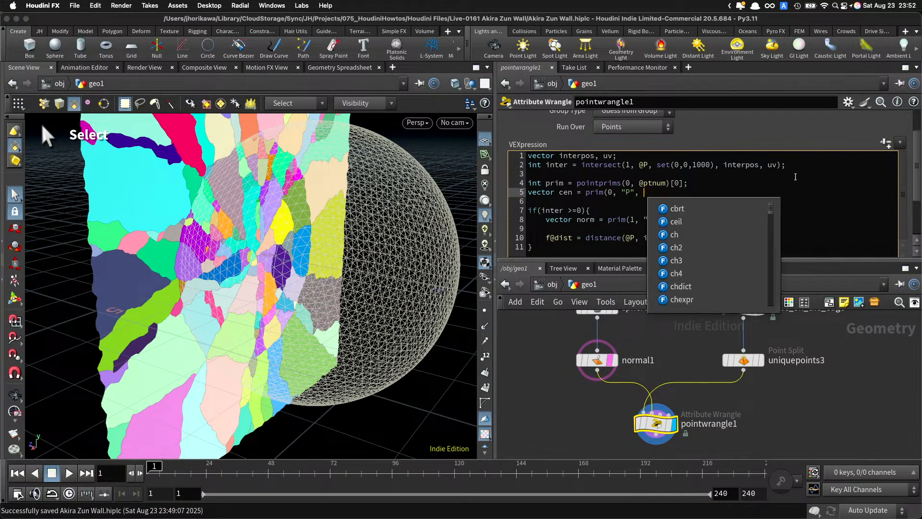
type("prim);")
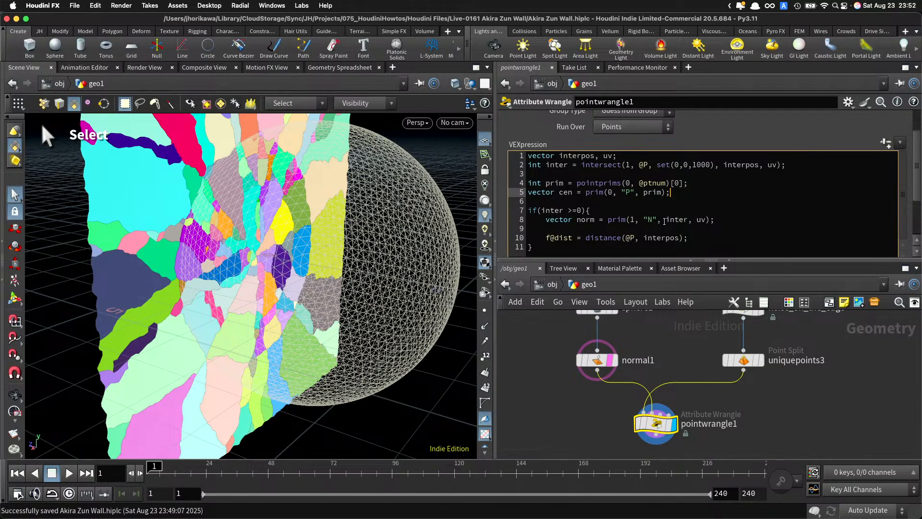
Step: Move the int inter = intersect(...) line below the vector cen line in the wrangle code
left_click_drag(792, 167, 521, 168)
key("super+c")
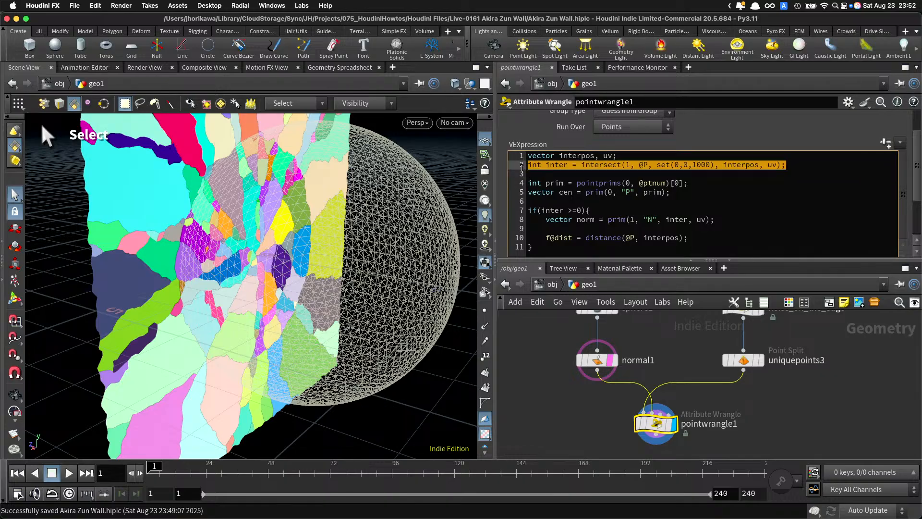
key("BackSpace")
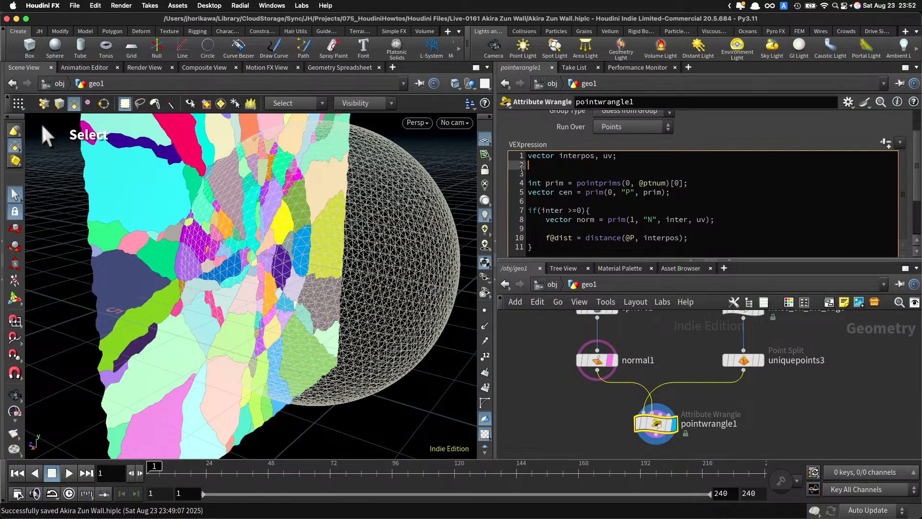
left_click(704, 194)
key("Return")
key("Return")
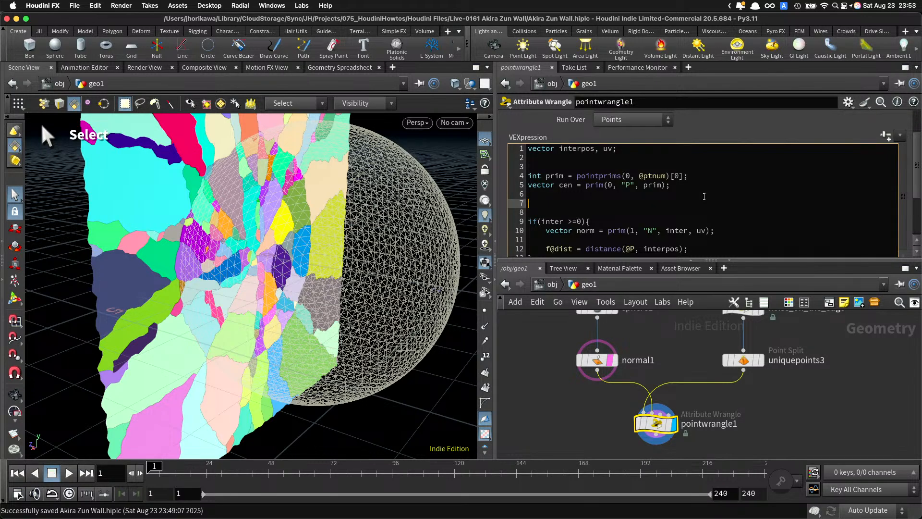
key("super+v")
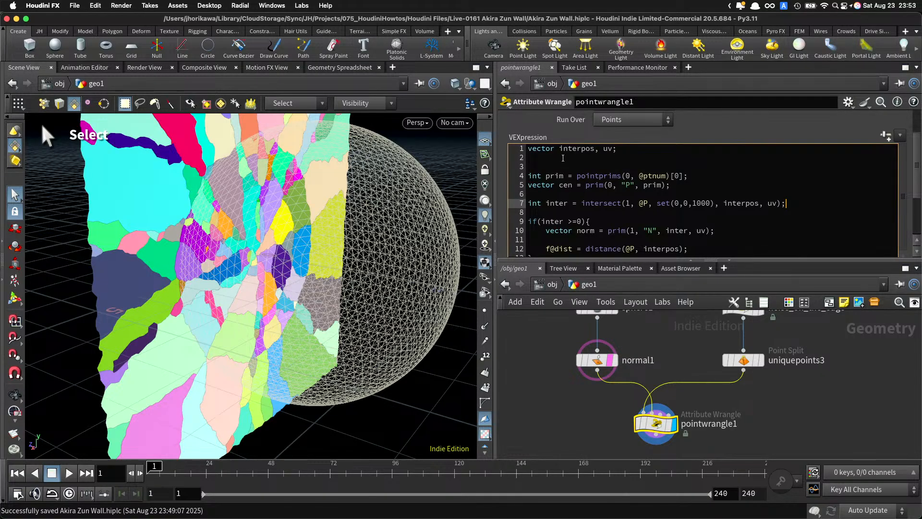
Step: Move the vector interpos, uv; declaration directly above the intersect line and remove the leftover blank lines
left_click(523, 148)
key("super+x")
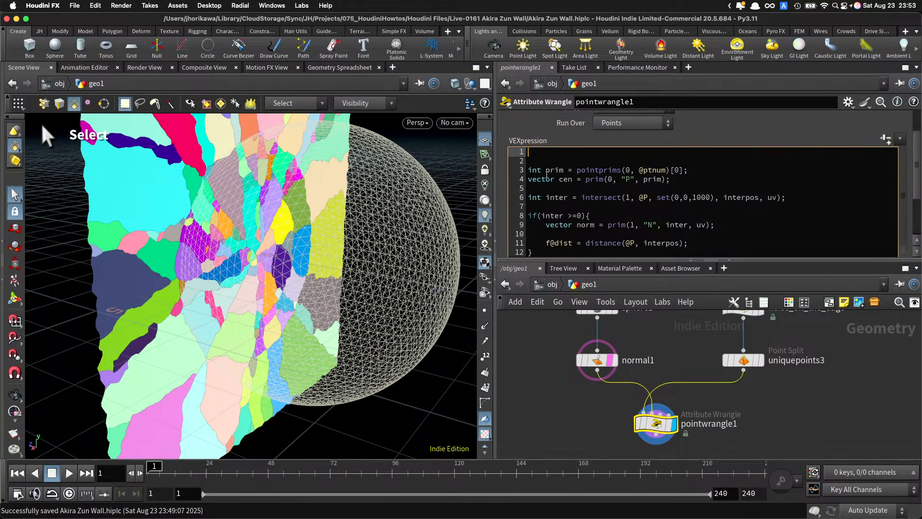
left_click(543, 186)
key("Return")
key("super+v")
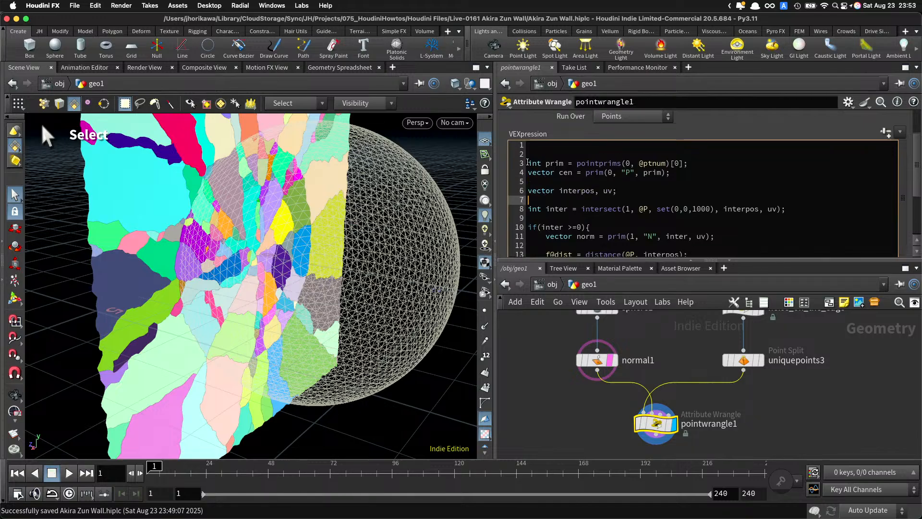
left_click(528, 163)
key("BackSpace")
key("BackSpace")
left_click_drag(562, 179, 562, 184)
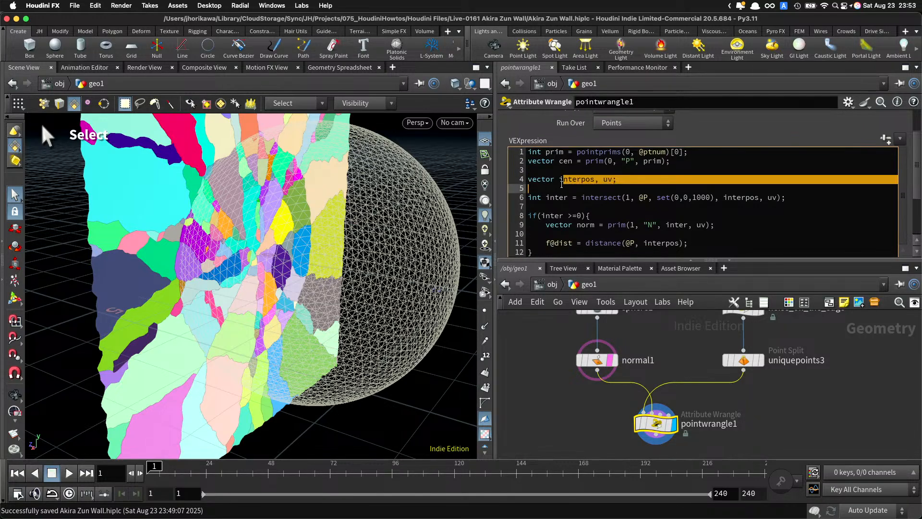
left_click(561, 184)
key("BackSpace")
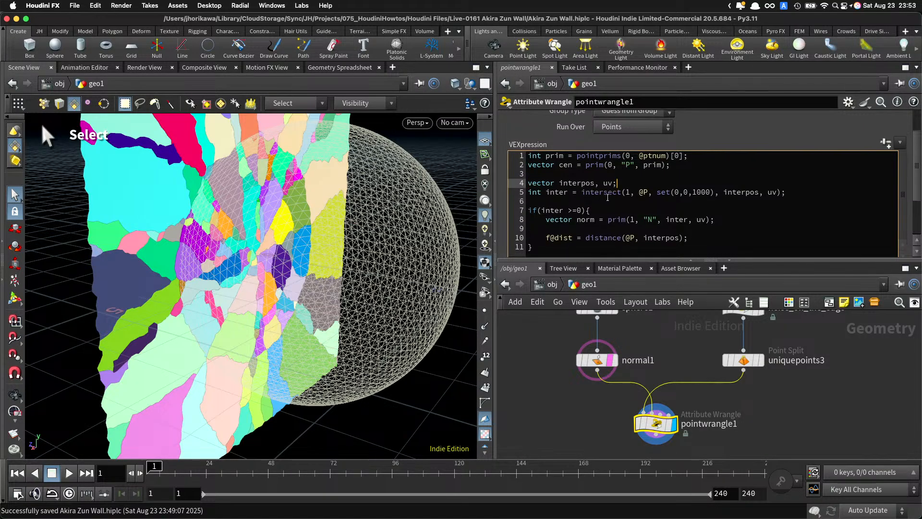
Step: Replace @P with cen as the ray origin in the intersect call
double_click(644, 192)
type("c")
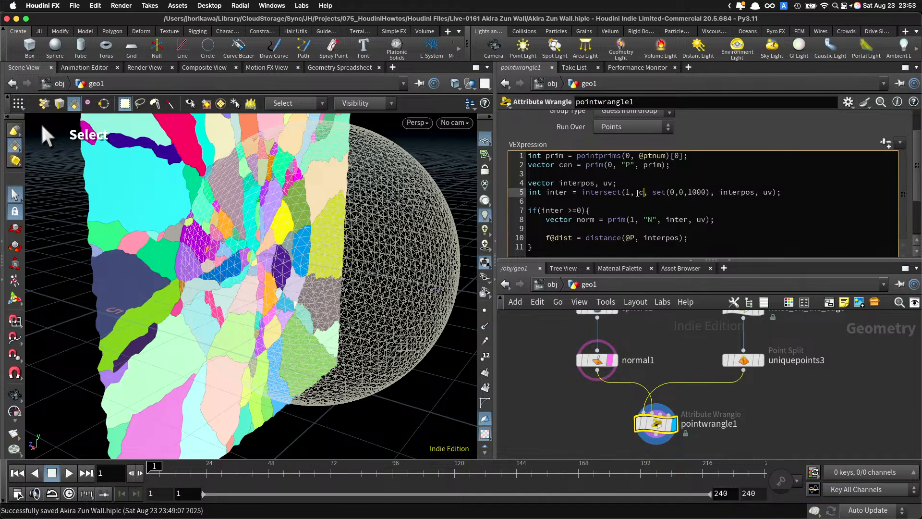
type("en")
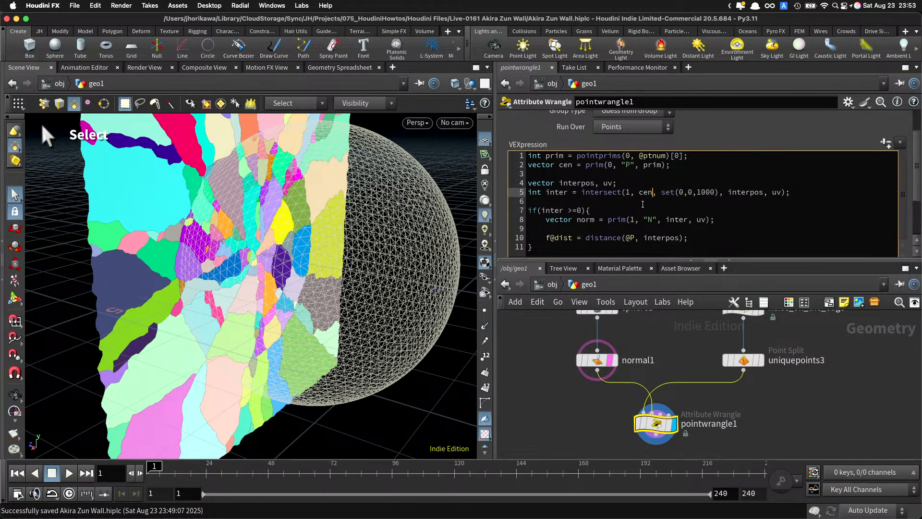
Step: Set the wrangle to run over Primitives
left_click(630, 126)
left_click(630, 148)
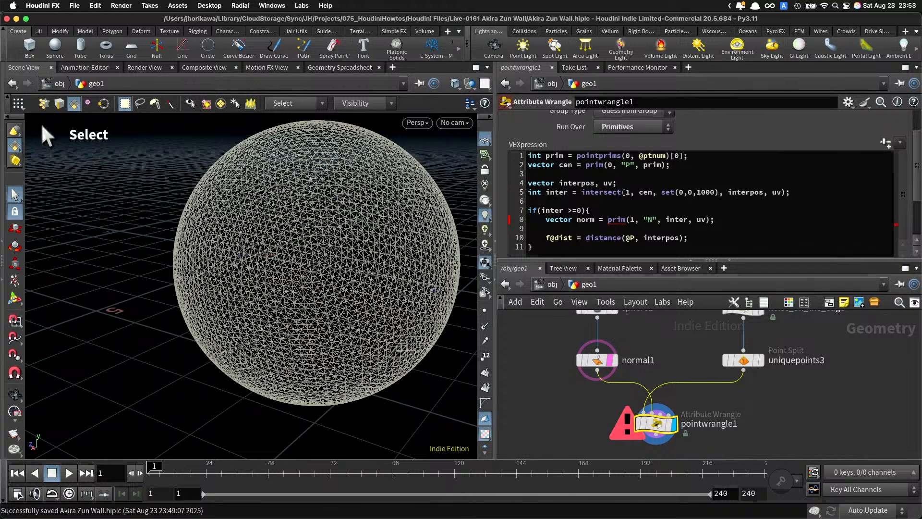
left_click(607, 183)
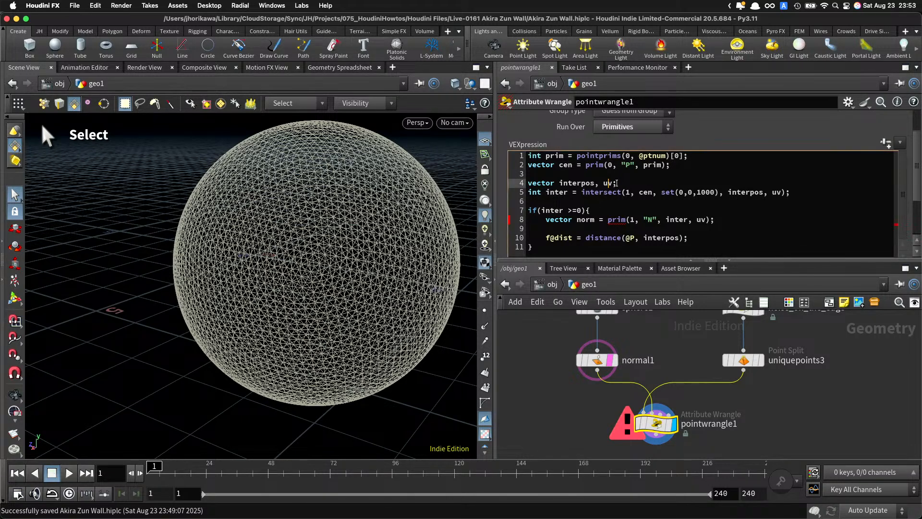
scroll(618, 193, "up", 3)
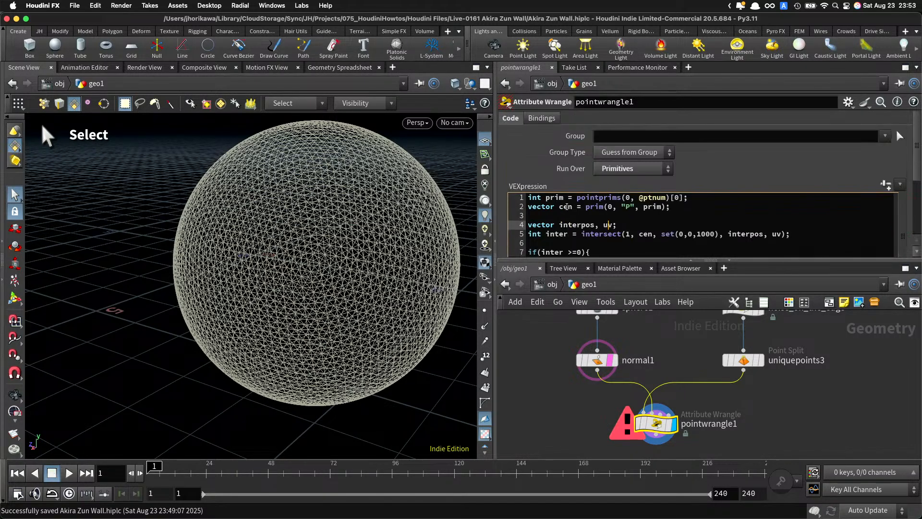
scroll(601, 187, "down", 3)
Step: Comment out the int prim and vector cen lines, and use @P as the origin in the intersect call
left_click(526, 149)
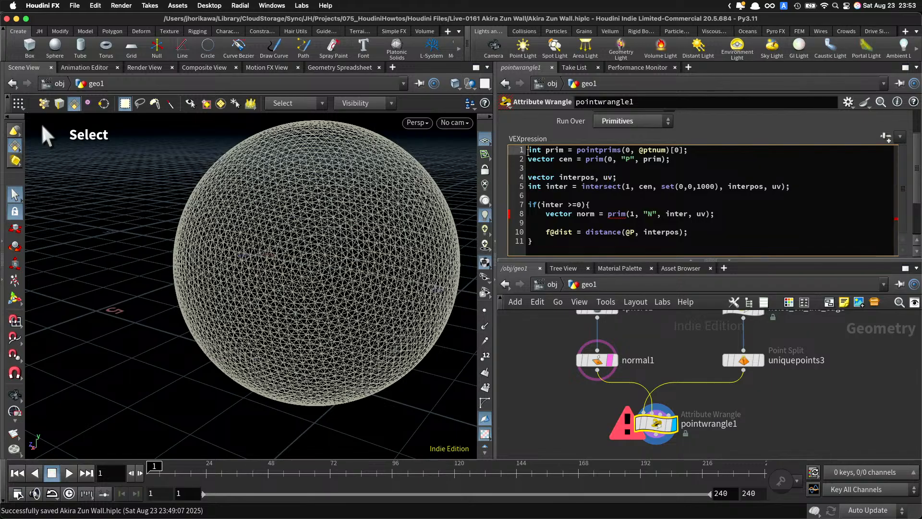
type("//")
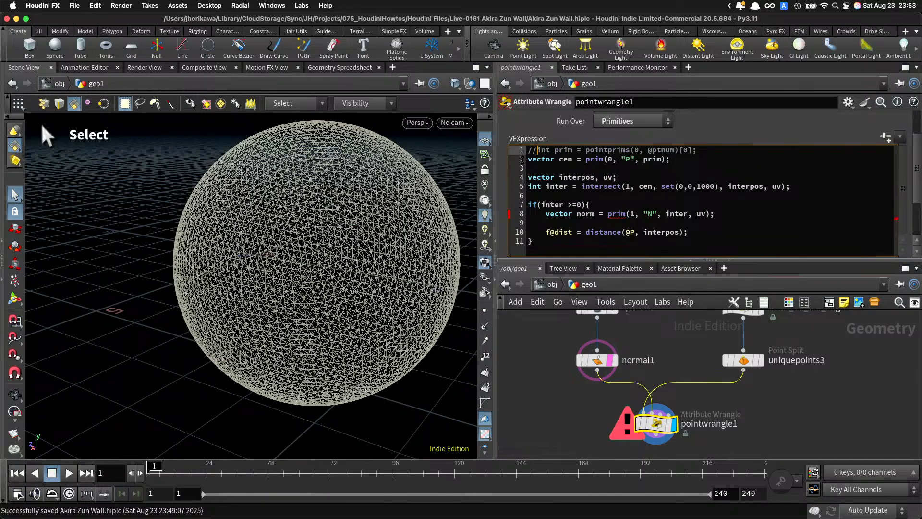
left_click(526, 158)
type("//")
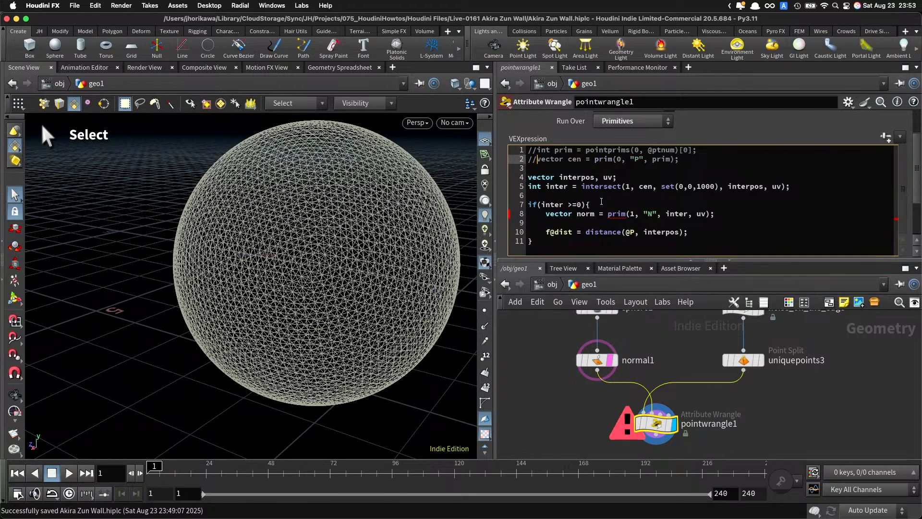
left_click_drag(652, 188, 637, 188)
type("@P")
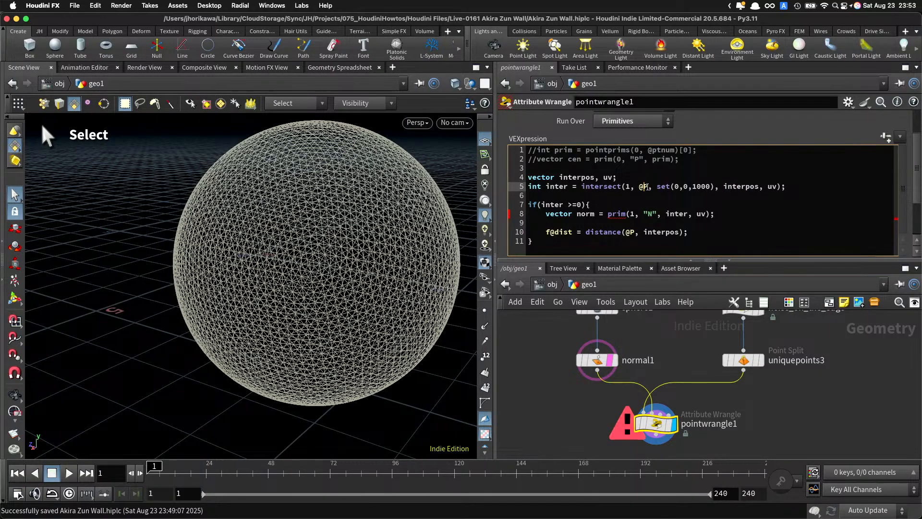
double_click(644, 186)
left_click(594, 214)
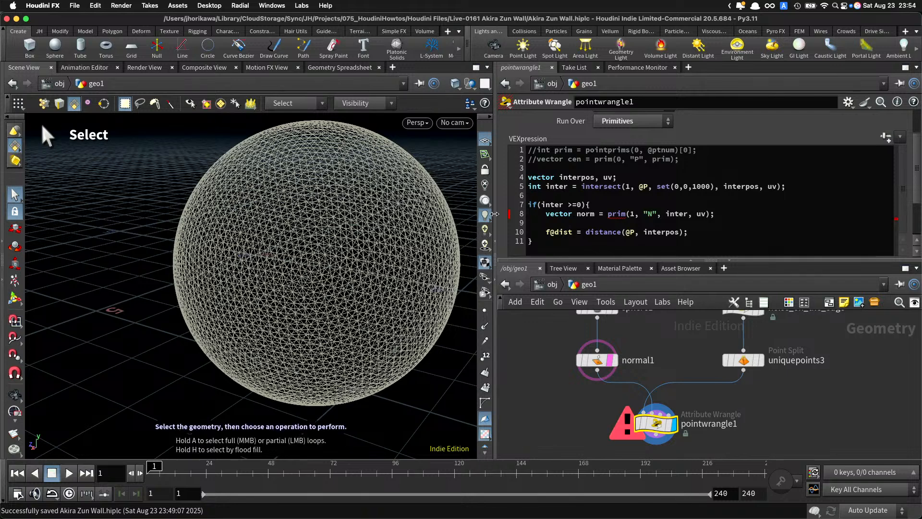
Step: Inspect the flagged prim call in the code and read the error details of pointwrangle1
left_click(645, 189)
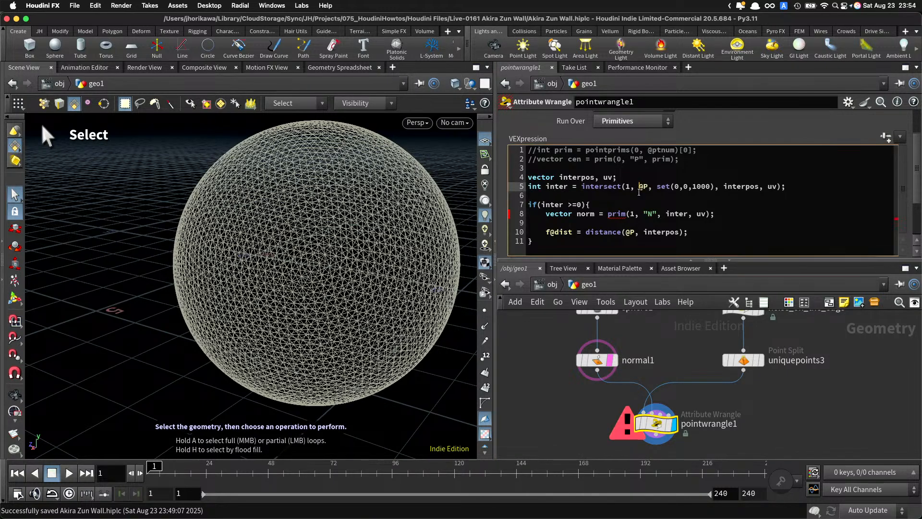
double_click(612, 214)
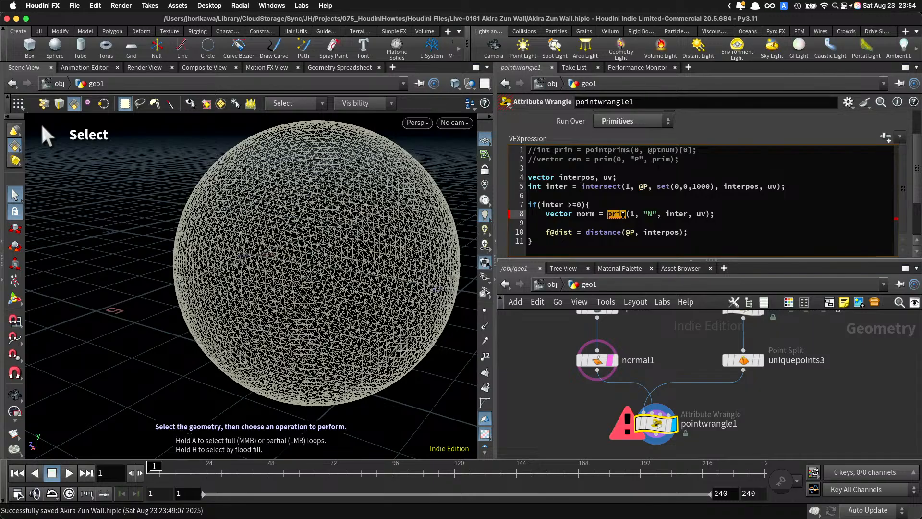
left_click(632, 215)
middle_click(649, 423)
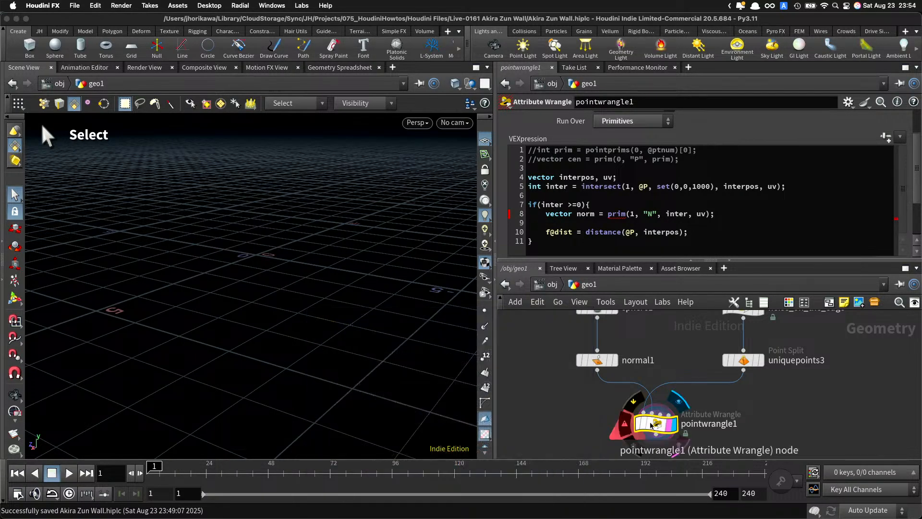
mouse_move(626, 423)
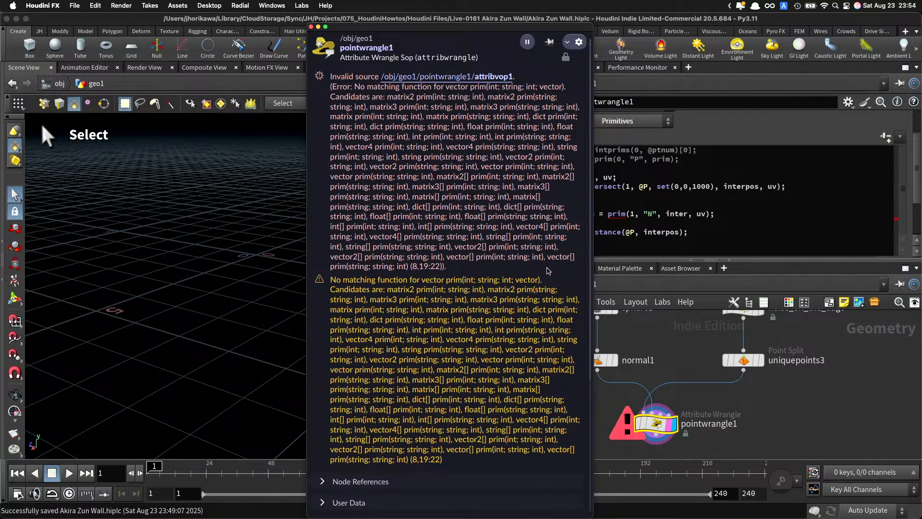
Step: Change the prim call in the norm line to primuv so the normal is sampled at the hit's uv
left_click(698, 222)
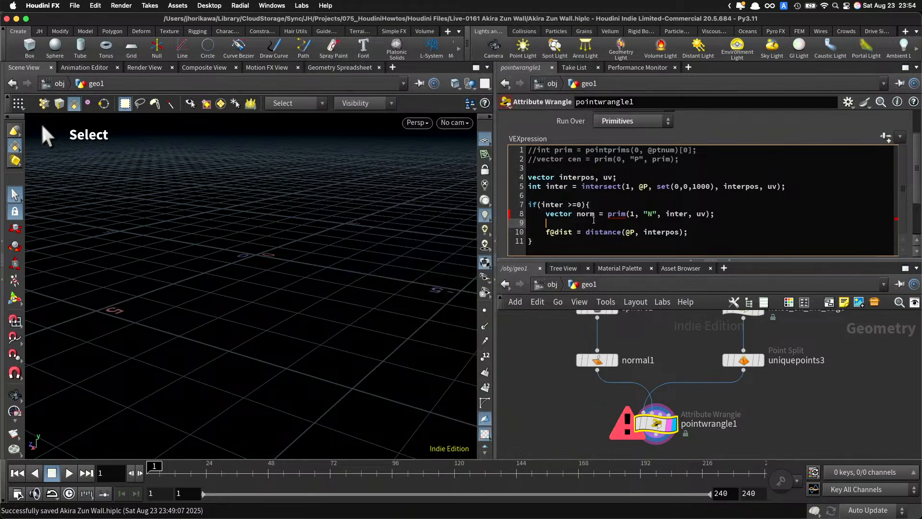
left_click(623, 213)
type("uv")
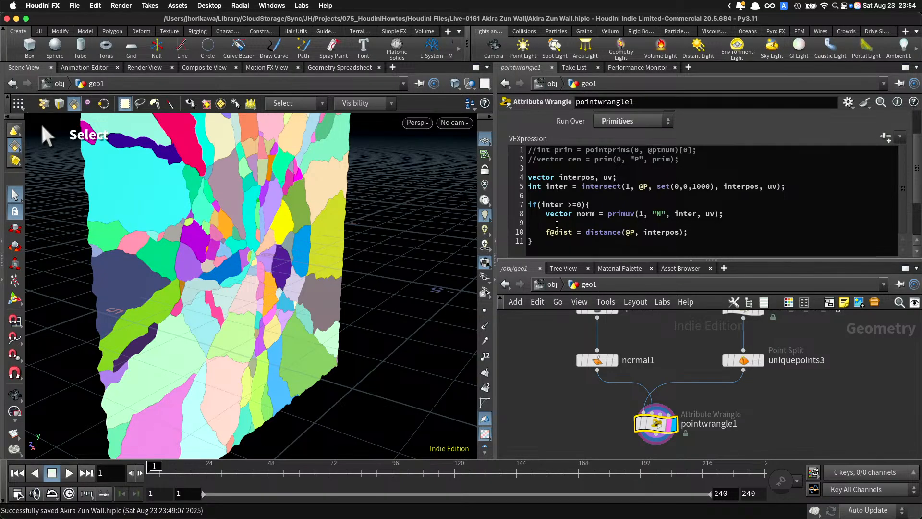
Step: Delete the f@dist distance line and the blank line above it from the if block
left_click_drag(689, 232, 458, 232)
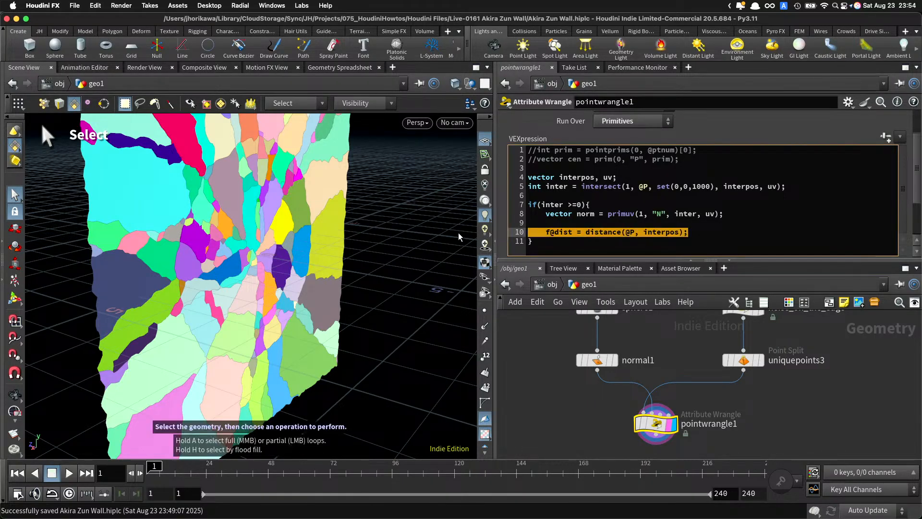
key("BackSpace")
key("BackSpace")
key("BackSpace")
key("BackSpace")
key("BackSpace")
key("BackSpace")
key("BackSpace")
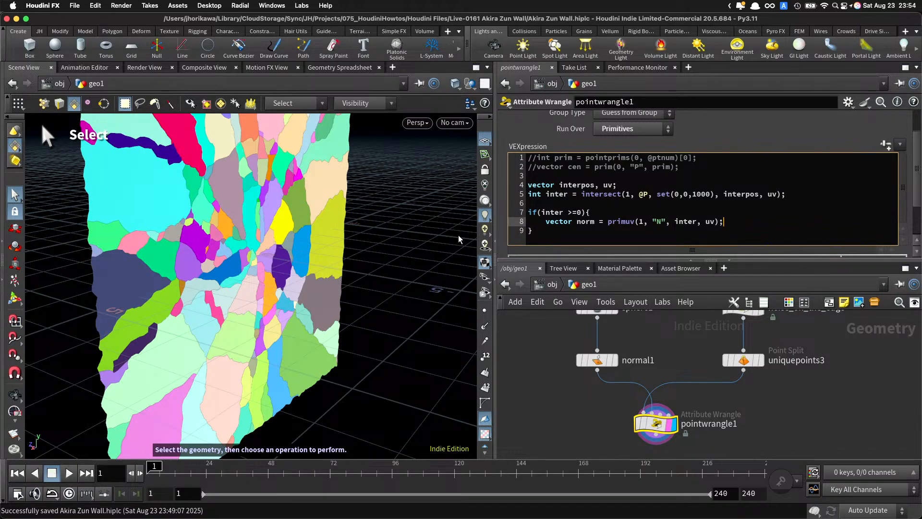
Step: Store the hit data in the if block by adding v@norm = norm; and v@interpos = interpos;
key("Return")
type("v@")
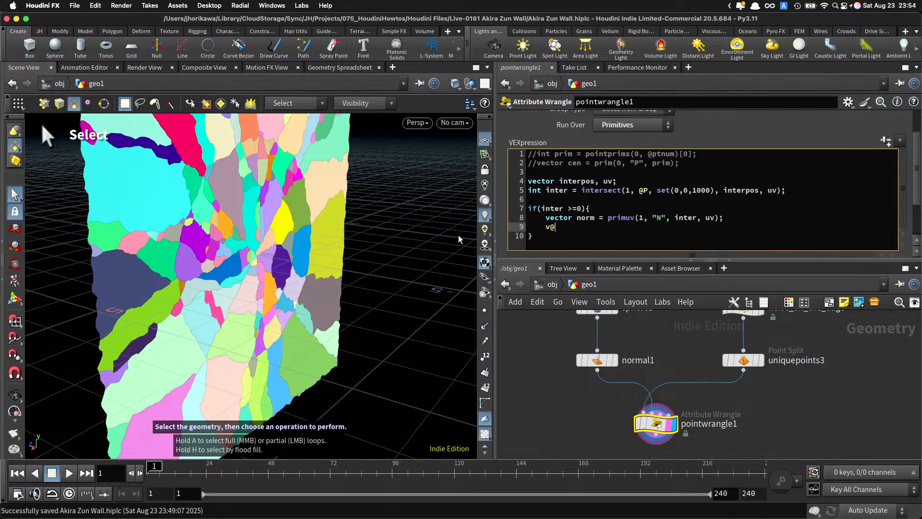
type("norm = norm;")
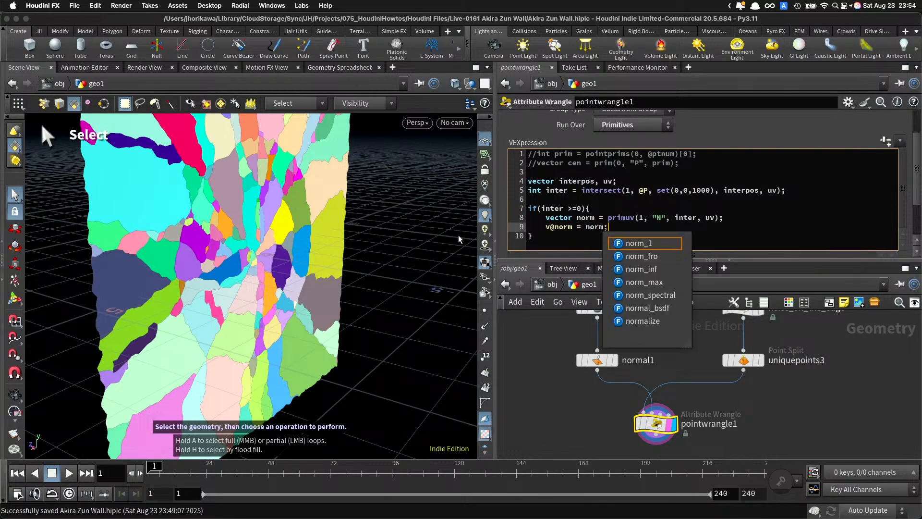
key("Return")
type("v@")
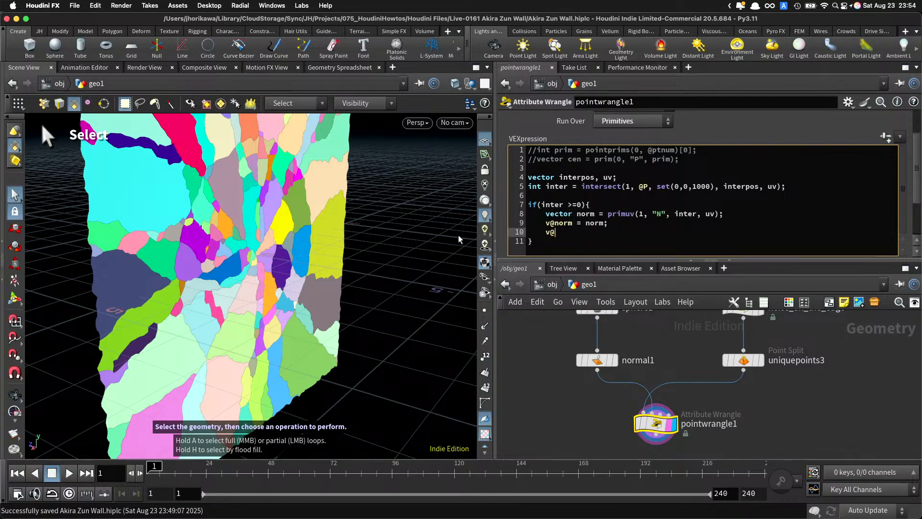
type("interpos = interpos;")
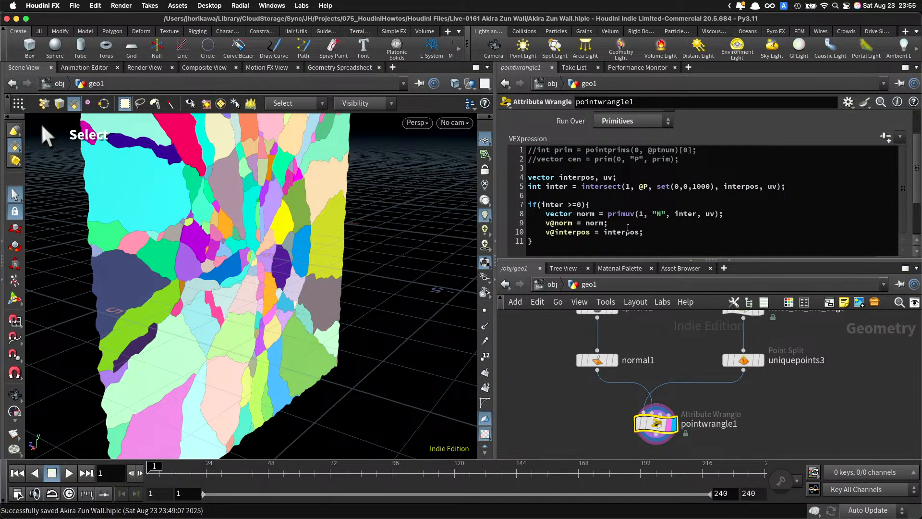
Step: Add v@cen = @P; below the if block, outside its closing brace, to store each primitive's center
left_click(656, 233)
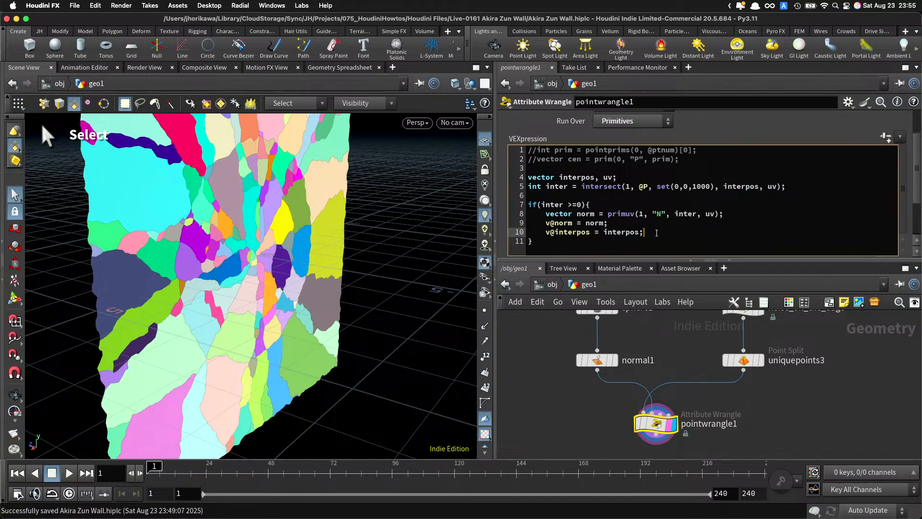
key("Return")
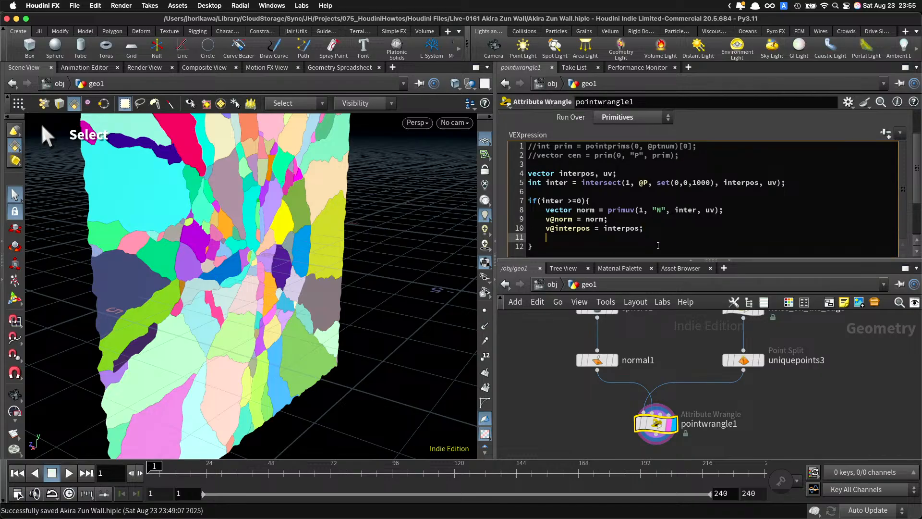
type("v@cen = @P;")
left_click_drag(604, 235, 546, 236)
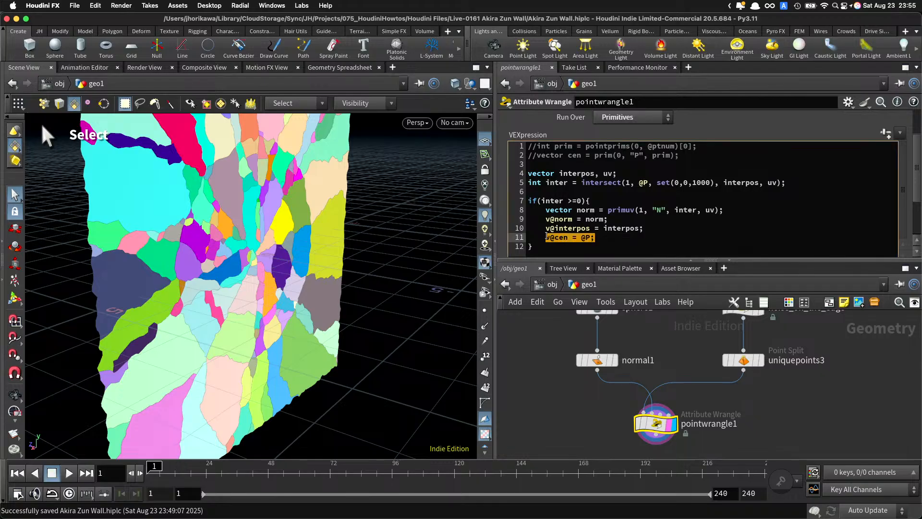
key("ctrl+x")
left_click(560, 246)
key("Return")
key("Return")
key("ctrl+v")
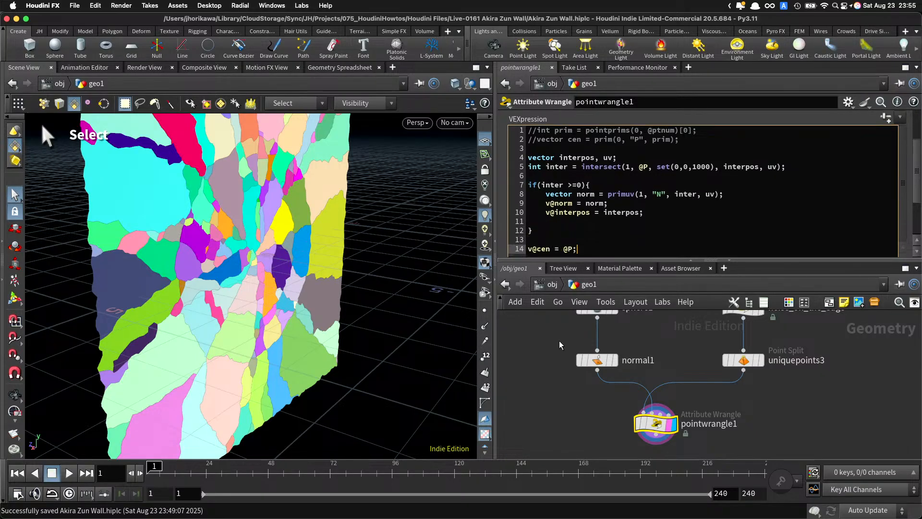
Step: Tidy the empty line in the if block and add i@inter = inter; after the interpos line
left_click(561, 222)
key("Page_Up")
left_click(562, 222)
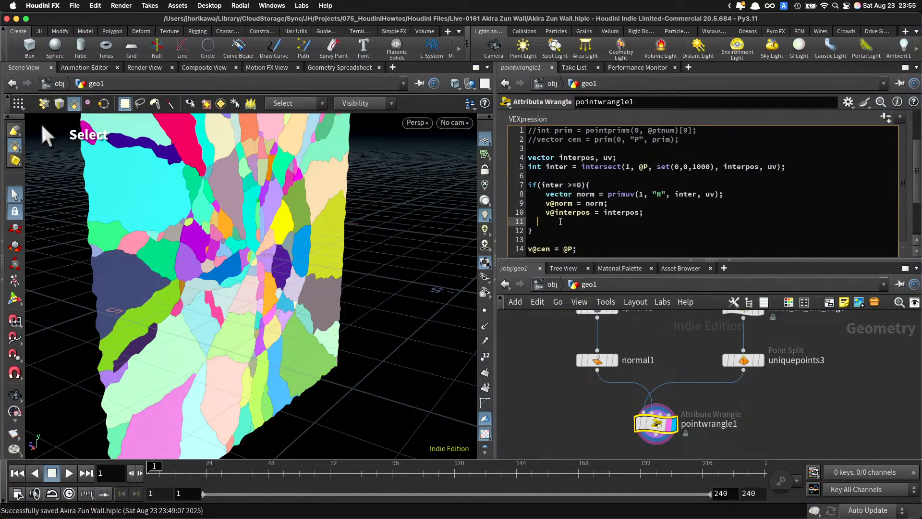
key("BackSpace")
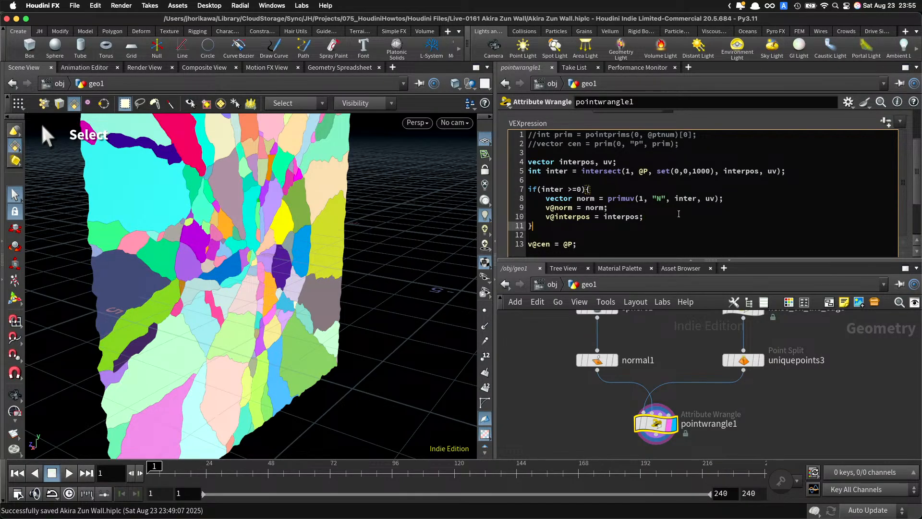
key("Return")
type("@")
key("BackSpace")
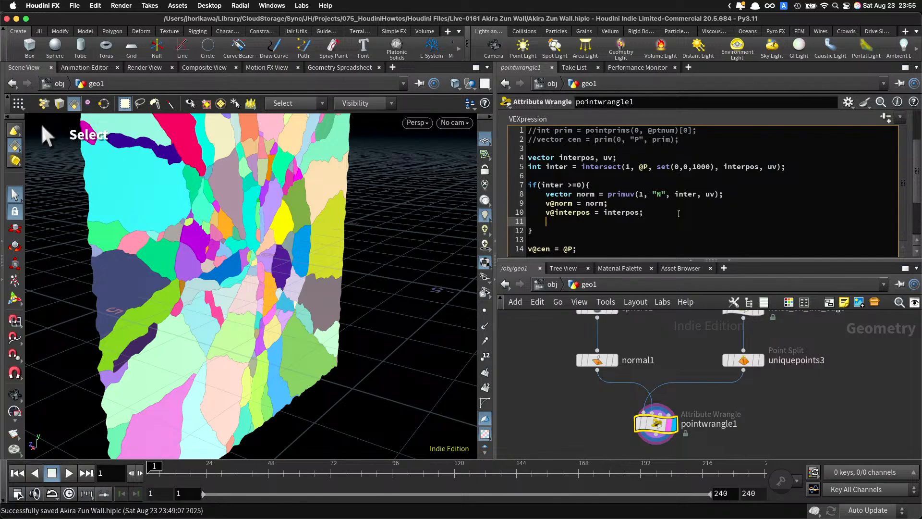
type("i@inter = inter;")
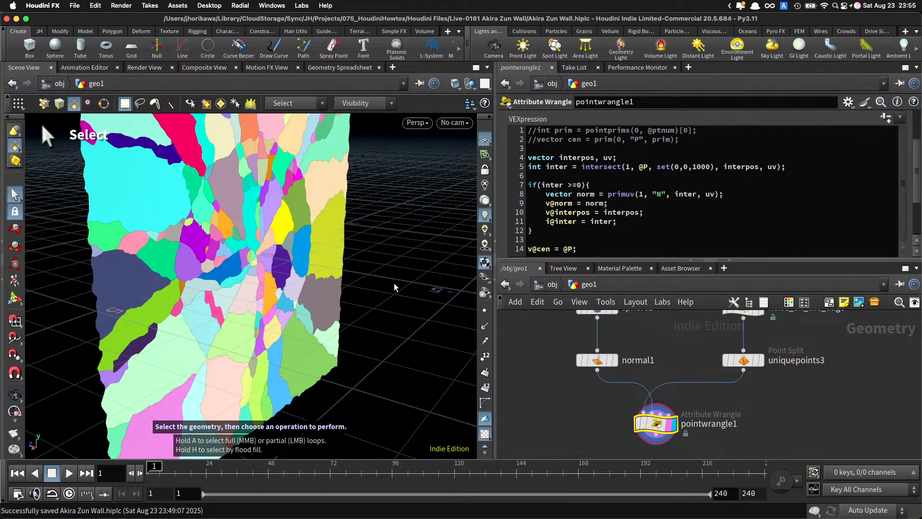
Step: Rename the pointwrangle1 node to fit_to_crater and save the file
left_click_drag(617, 246, 544, 194)
left_click_drag(655, 432, 662, 430)
double_click(692, 423)
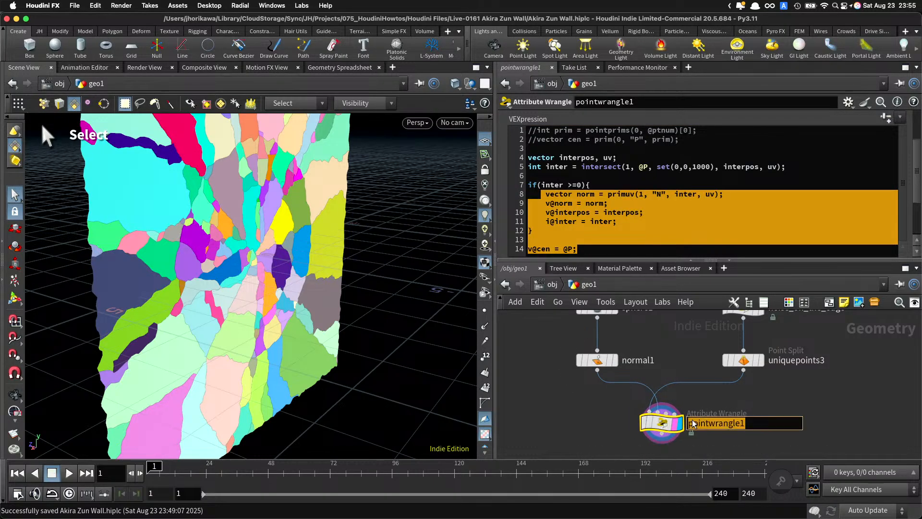
type("move_")
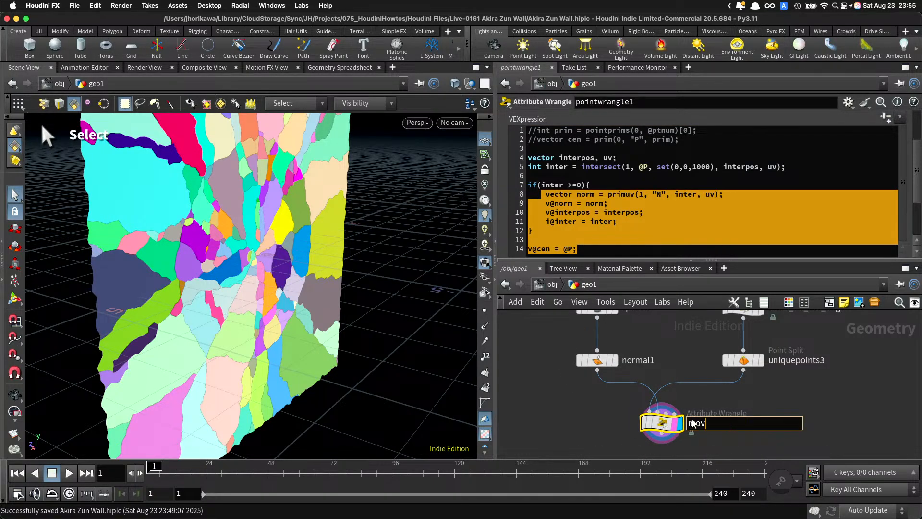
key("BackSpace")
key("BackSpace")
key("BackSpace")
key("BackSpace")
key("BackSpace")
type("fi")
type("_to_")
type("sphere_")
key("BackSpace")
key("BackSpace")
key("BackSpace")
key("BackSpace")
key("BackSpace")
key("BackSpace")
key("BackSpace")
type("crater")
key("Return")
key("super+s")
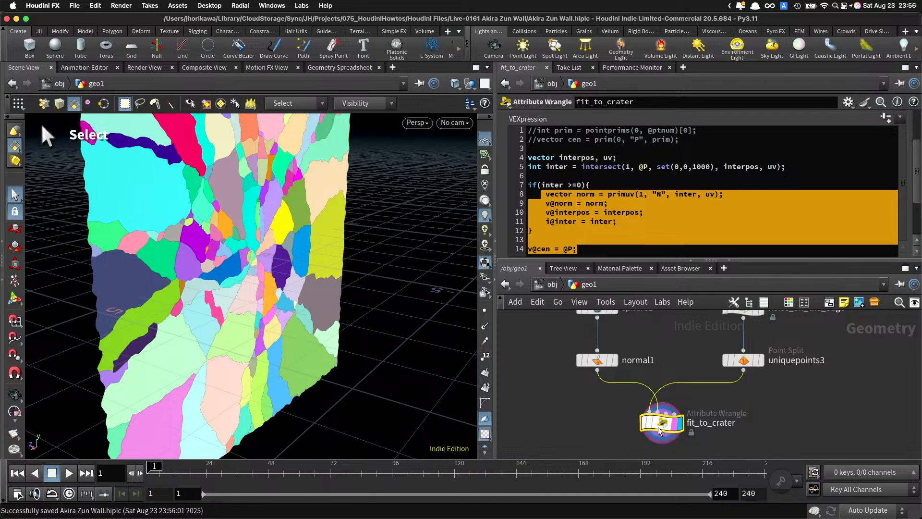
left_click(639, 246)
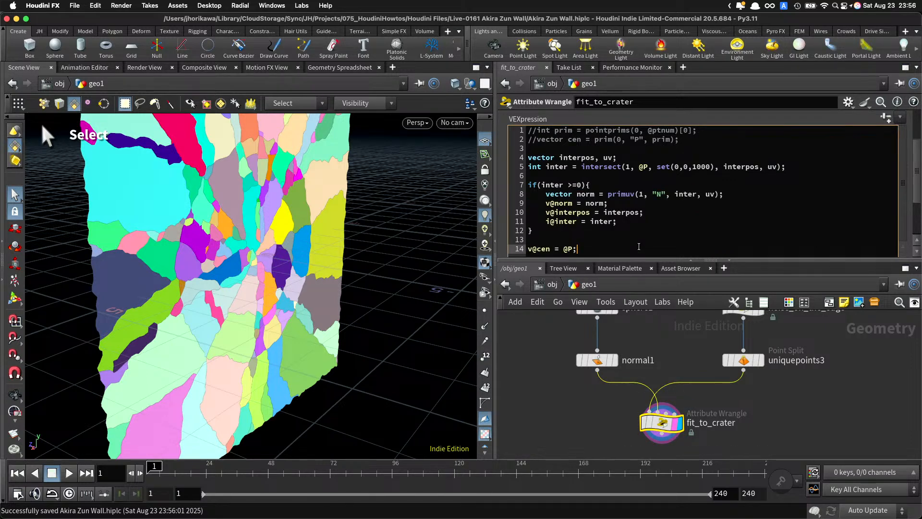
left_click_drag(616, 222, 510, 185)
left_click(639, 213)
left_click(644, 222)
key("Return")
key("Return")
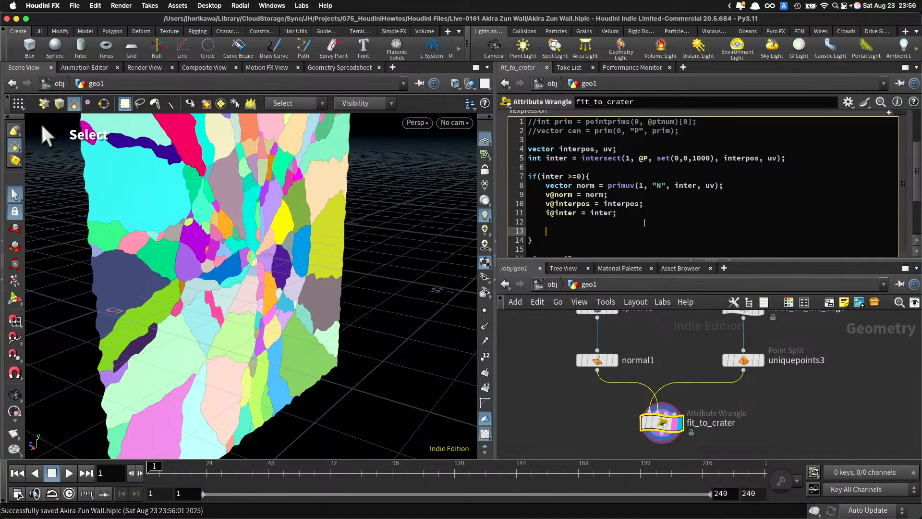
type("int pts[] = prim")
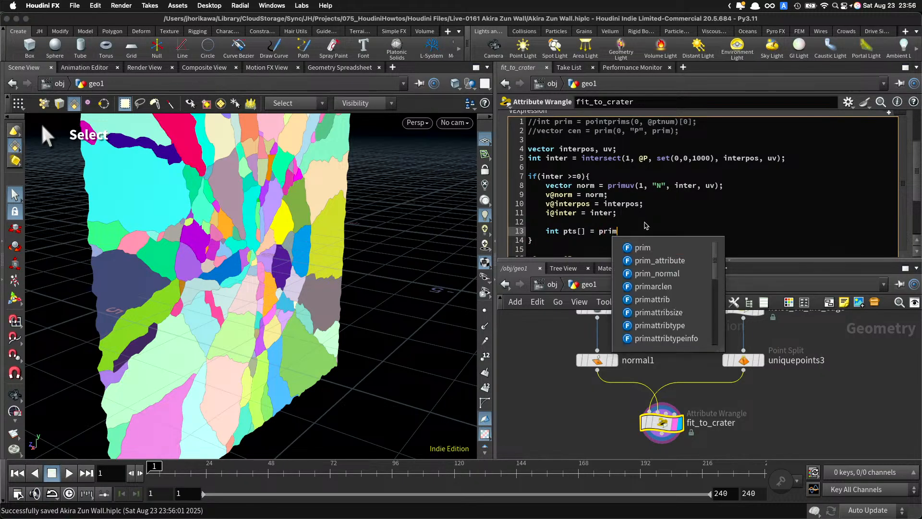
type("points(0, @primnum);")
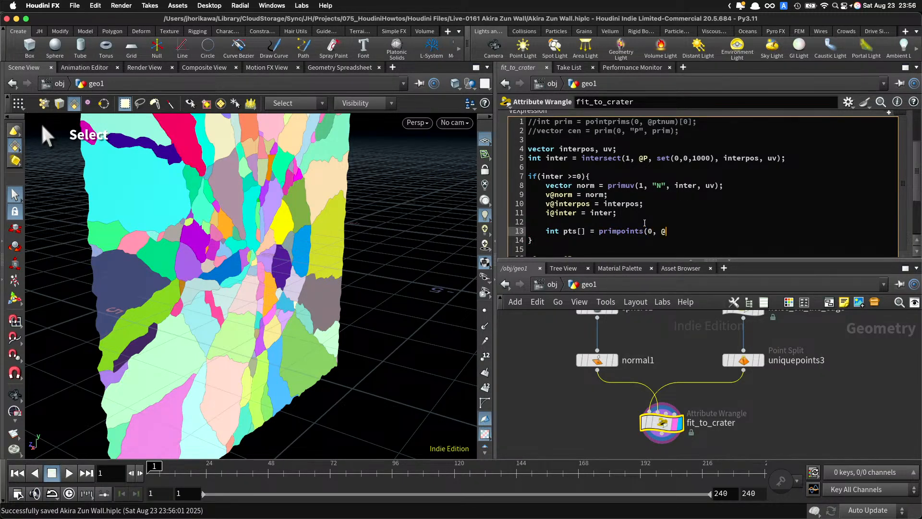
Step: Add an empty loop over the points below the pts array: for(int i=0; i<len(pts); i++){ }
key("Return")
type("for(i")
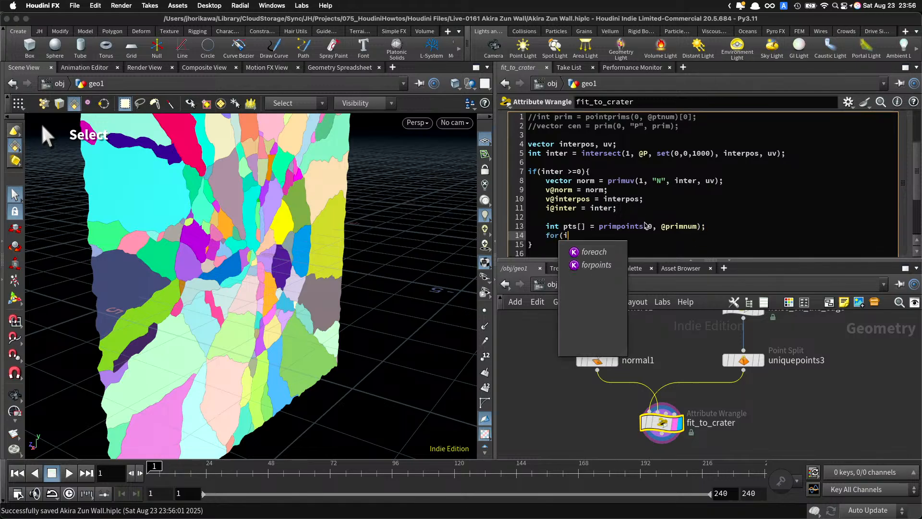
type("nt i=0; ")
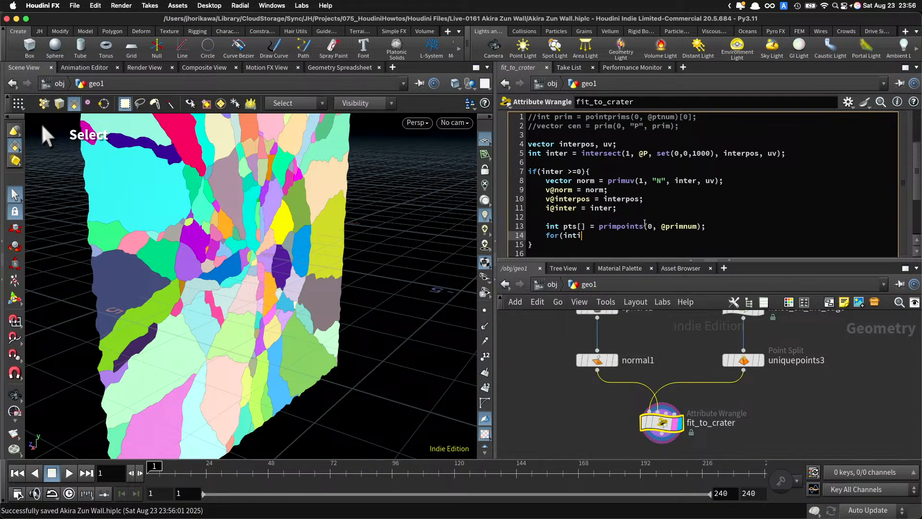
type("i<len(")
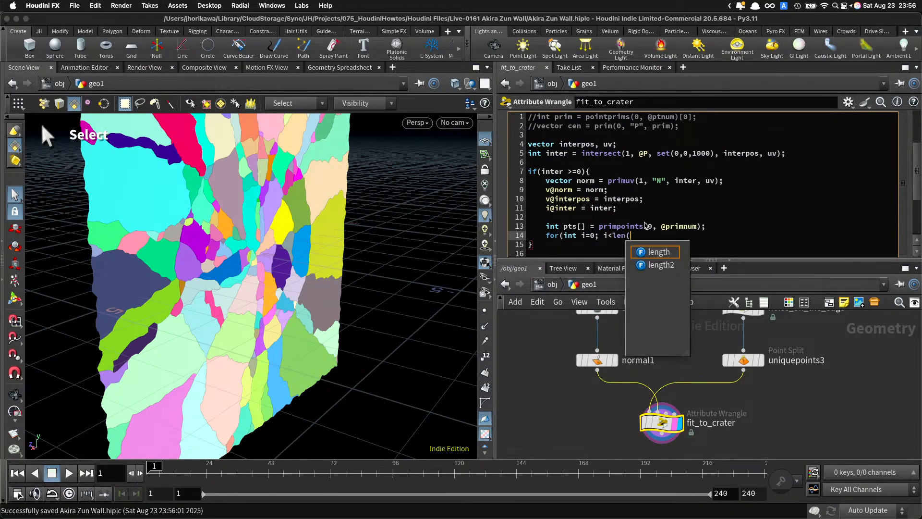
type("pts)")
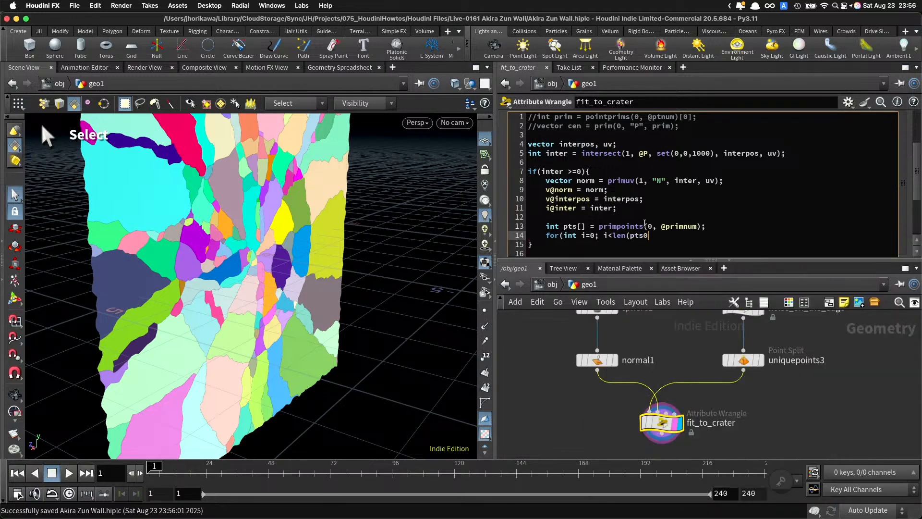
type("; i++){")
key("Return")
type("}")
key("Left")
key("Return")
key("Up")
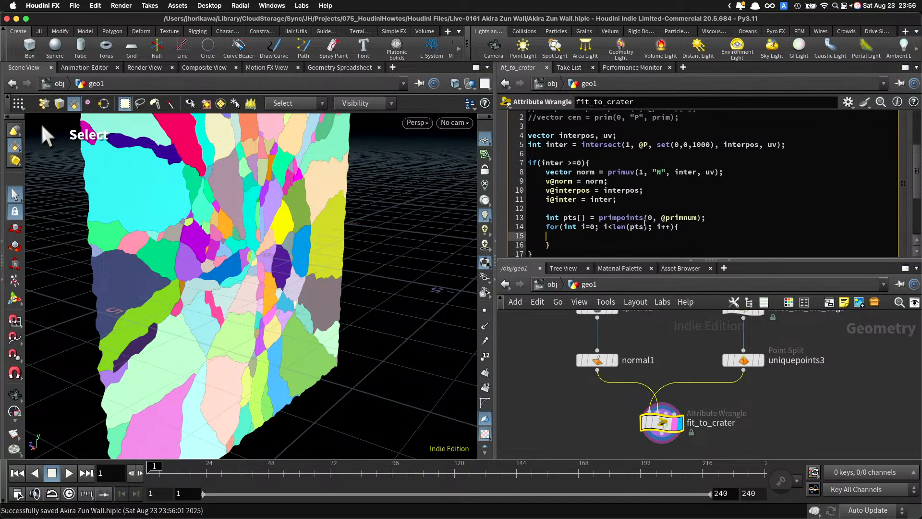
key("Tab")
left_click_drag(571, 245, 544, 218)
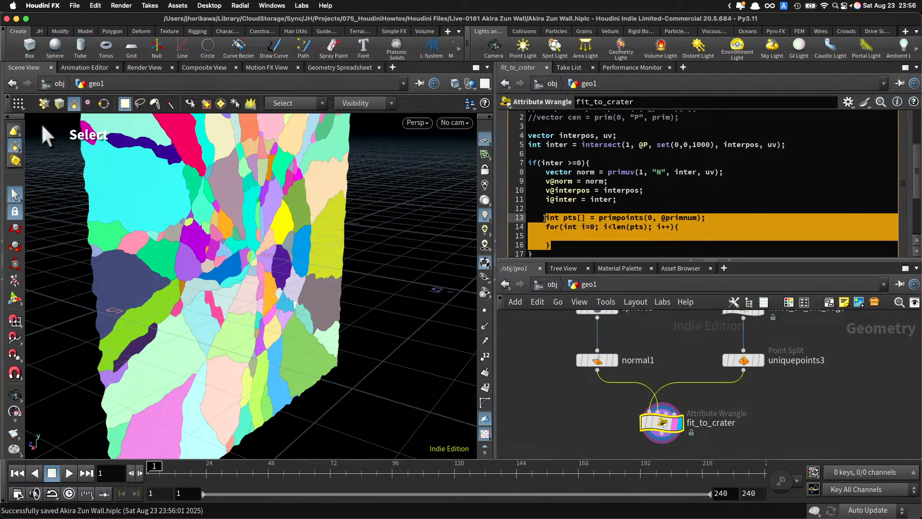
left_click(564, 235)
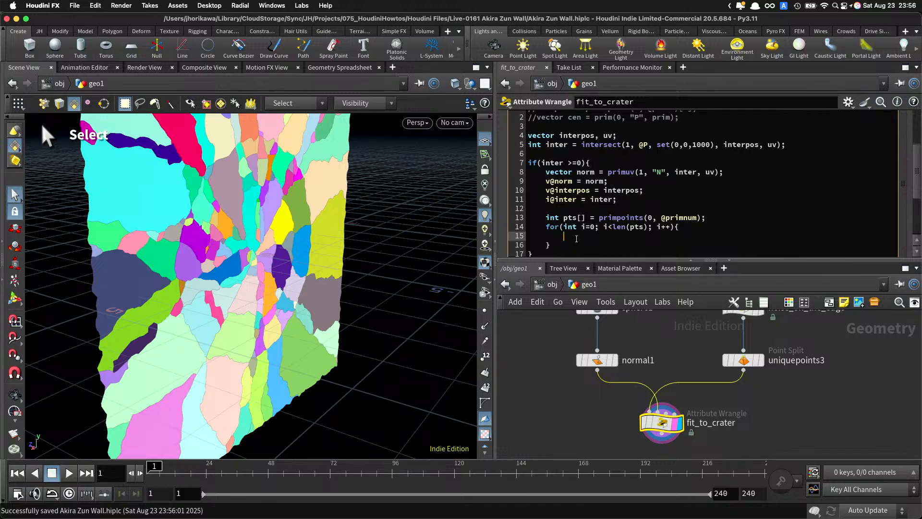
Step: Declare the current point inside the loop with int pt = pts[i];
type("int pt = pts[i]'")
key("Return")
key("BackSpace")
key("BackSpace")
key("BackSpace")
key("BackSpace")
key("BackSpace")
key("BackSpace")
key("BackSpace")
key("BackSpace")
key("BackSpace")
key("BackSpace")
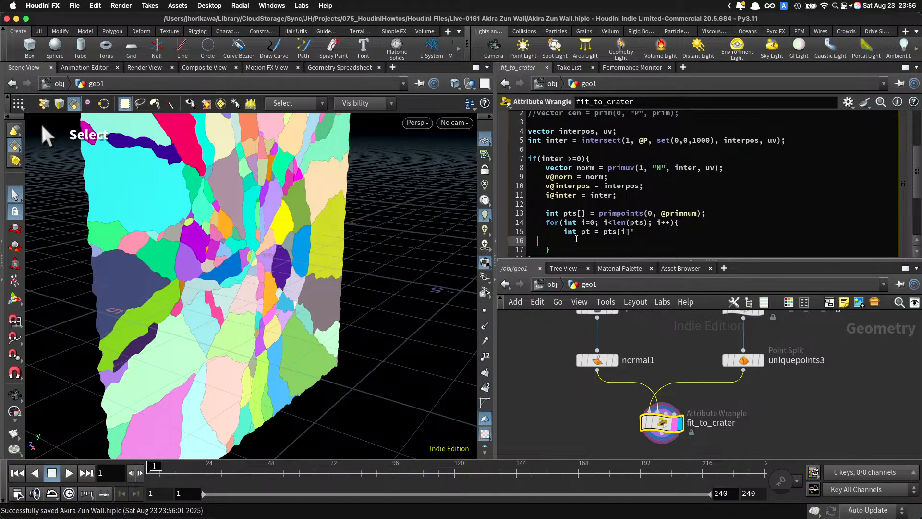
type(";")
Step: Read the point's position in the loop with vector pos = point(0, "P", pt);
key("Return")
type("vector pos = point(0, \"P\", pt);")
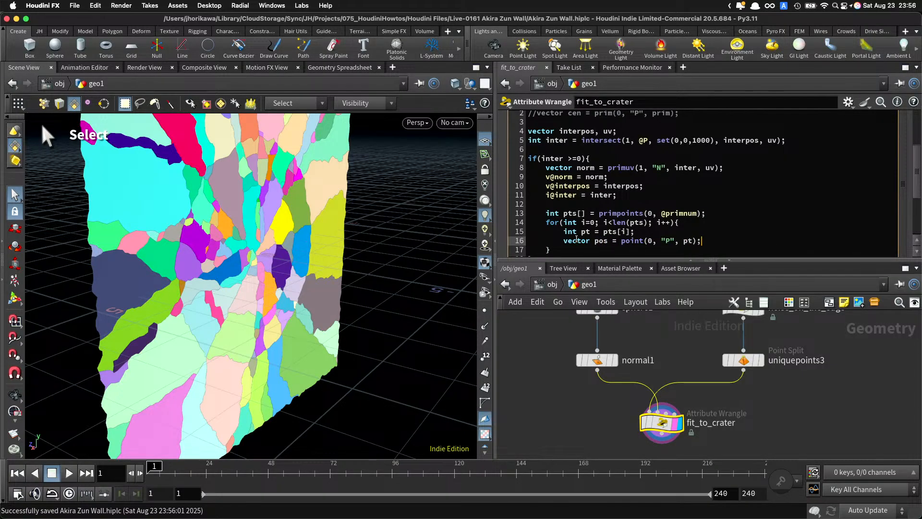
left_click_drag(702, 241, 589, 238)
left_click(589, 237)
left_click(709, 241)
Step: Make the point position relative to the primitive center by adding pos -= @P; to the loop
key("Return")
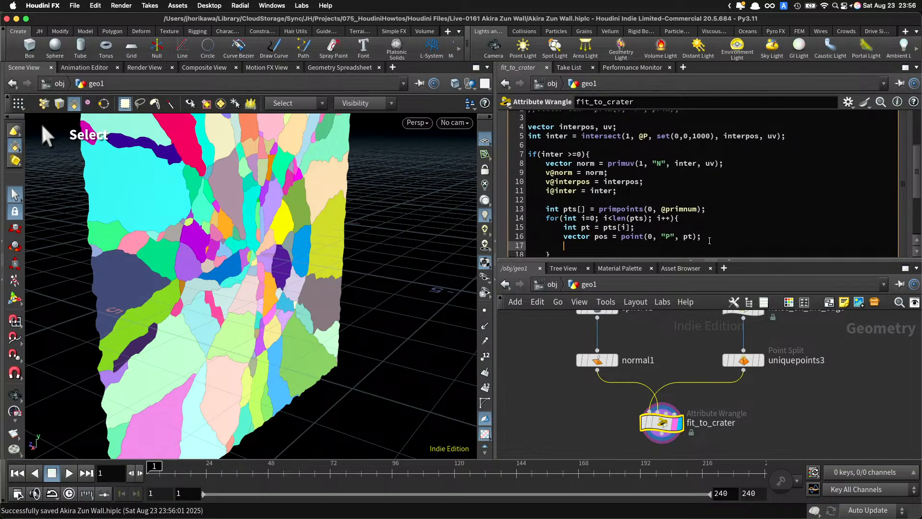
type("pos =")
key("BackSpace")
key("BackSpace")
type("-=")
type("@")
type(";")
key("Return")
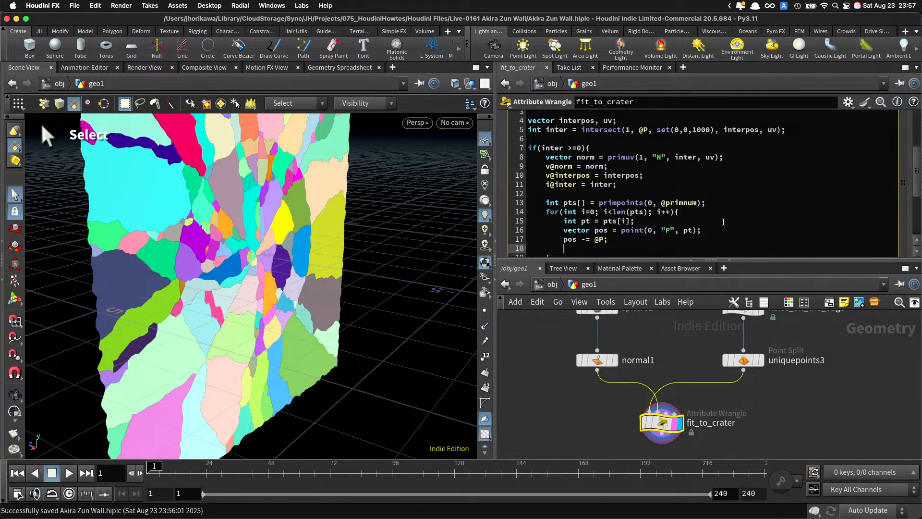
scroll(720, 218, "down", 2)
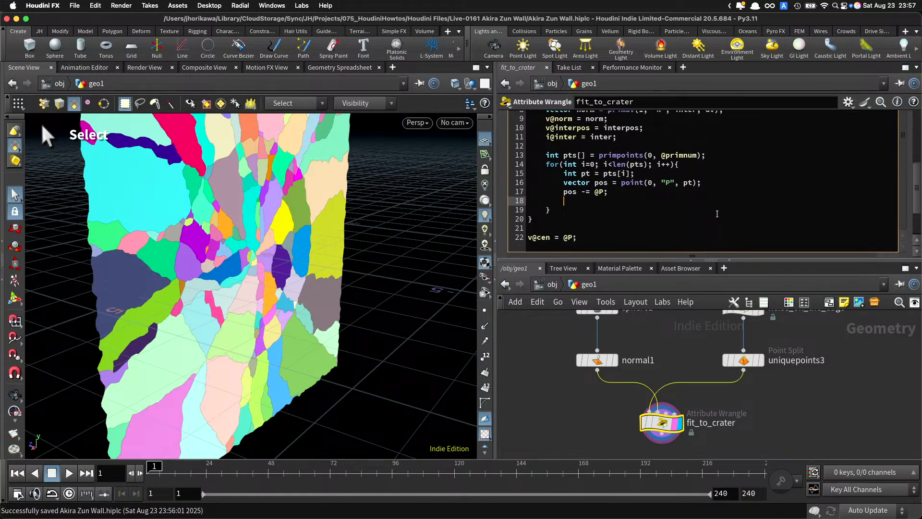
Step: Compute the point's distance along the normal inside the loop with float d = dot(pos, norm);
key("Return")
type("float d")
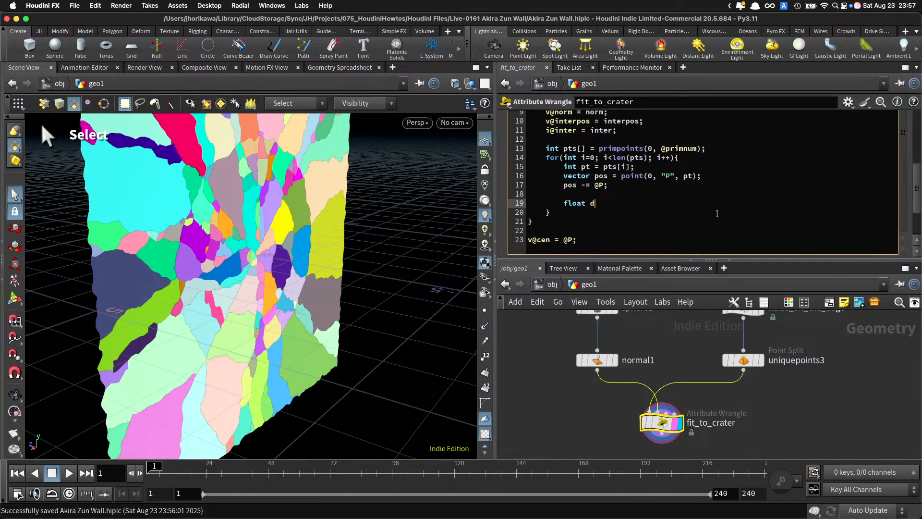
type(" = dot(pos,")
scroll(697, 202, "up", 3)
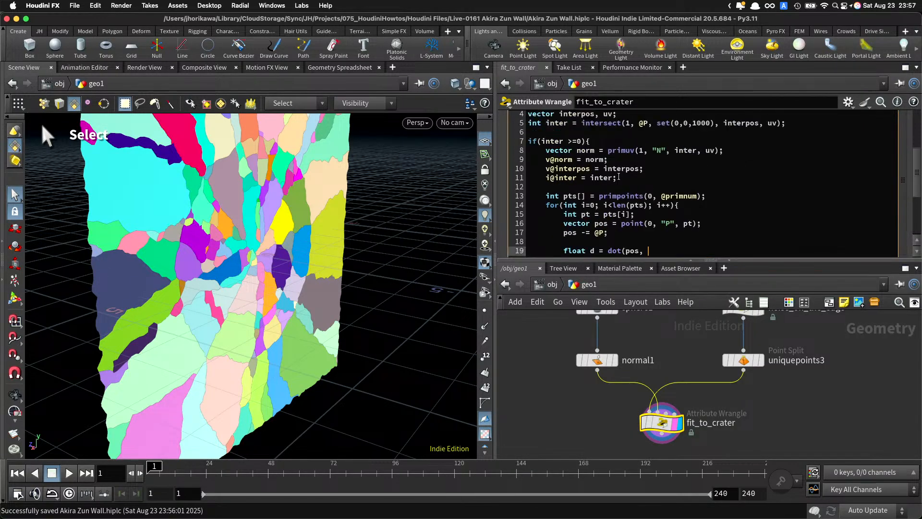
double_click(595, 159)
scroll(648, 197, "down", 3)
left_click(653, 204)
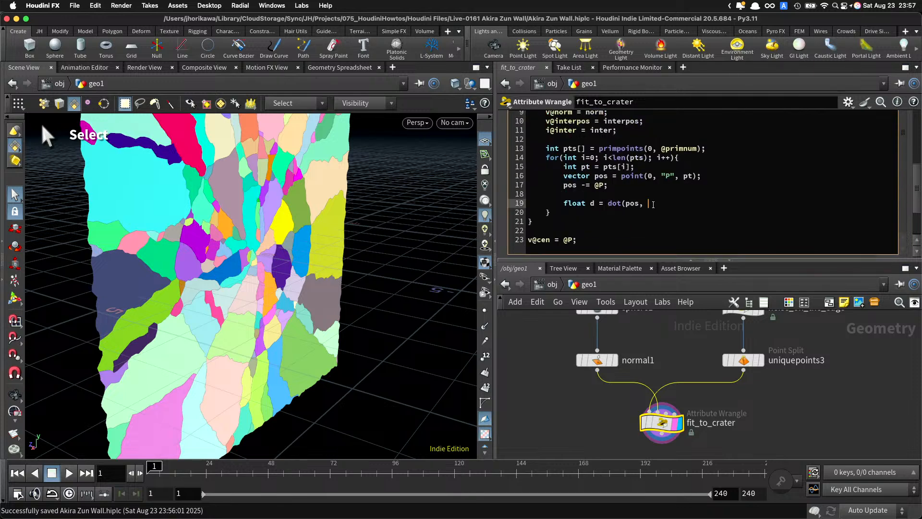
type("norm);")
key("Return")
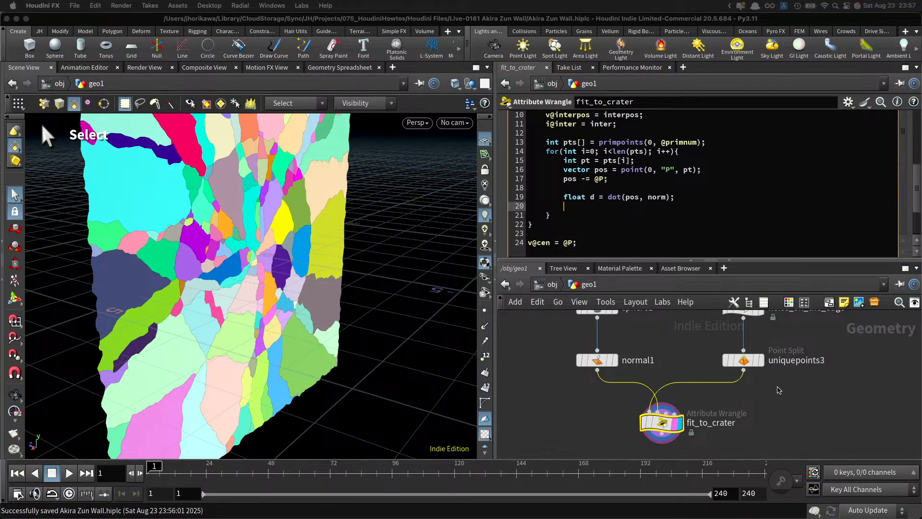
Step: Declare an offset position in the loop, separated by a blank line, with vector newpos = @P + set(0,0,d);
left_click(580, 208)
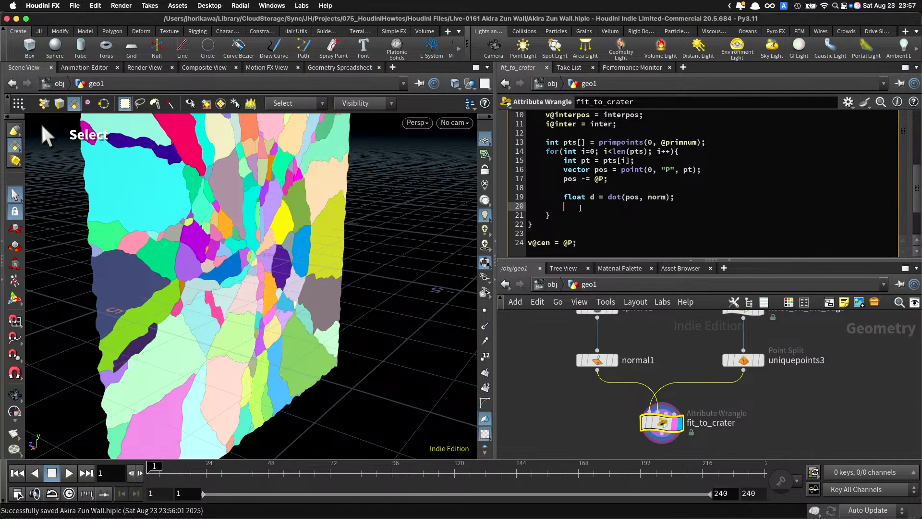
type("p")
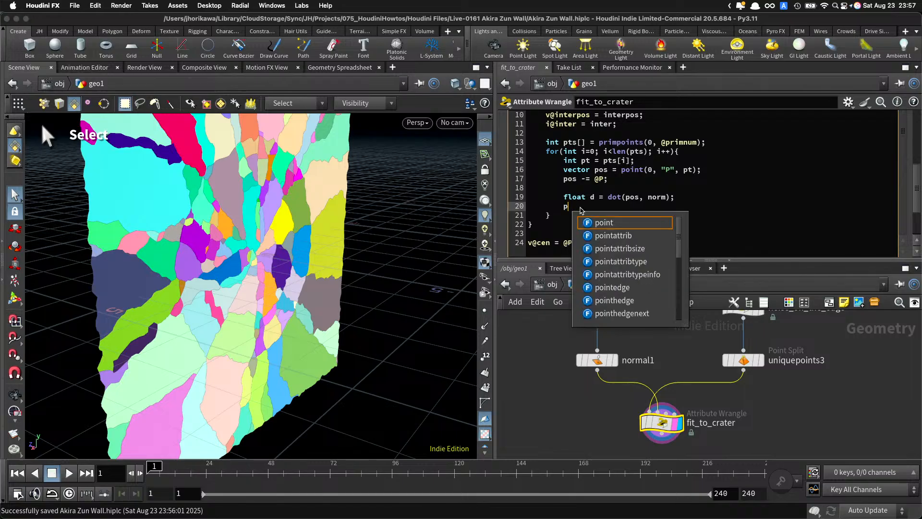
key("BackSpace")
key("Return")
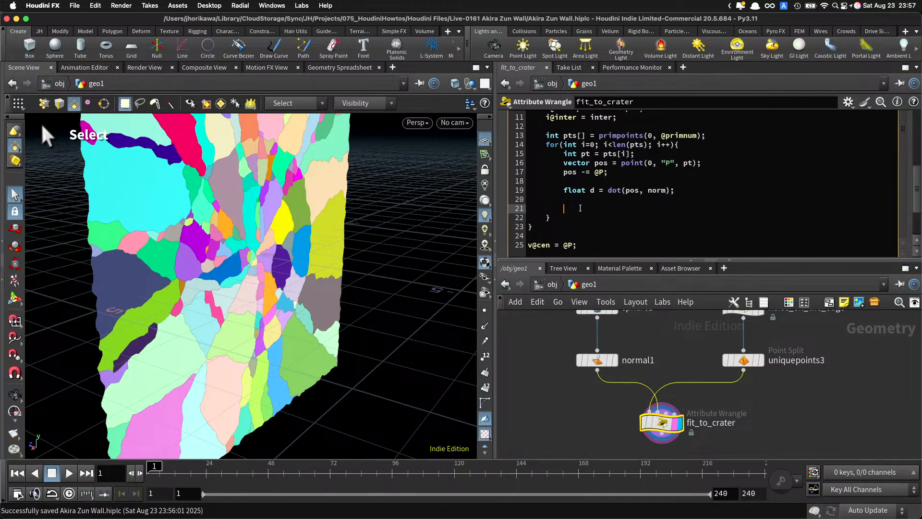
type("vector newpos =")
type(" @P +")
type("d")
key("BackSpace")
key("BackSpace")
key("BackSpace")
key("BackSpace")
type("=")
key("BackSpace")
key("BackSpace")
type("+ set")
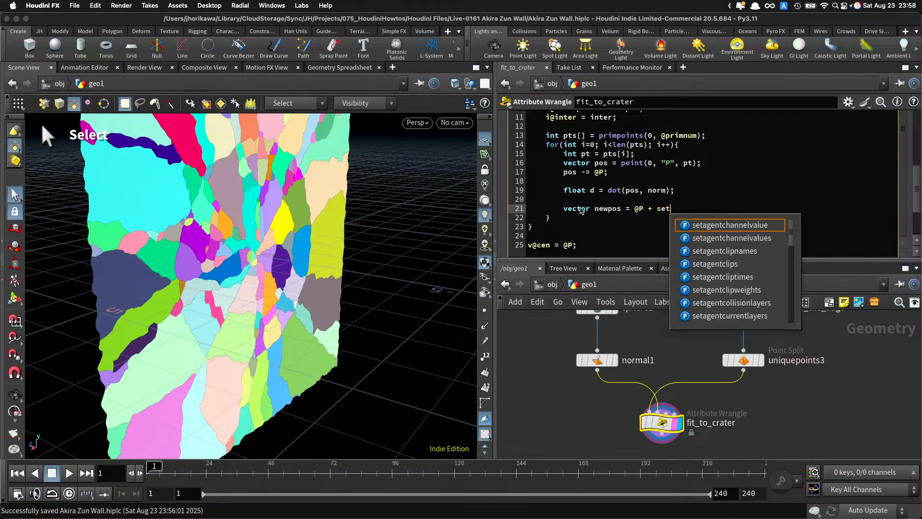
type("(0,0,d);")
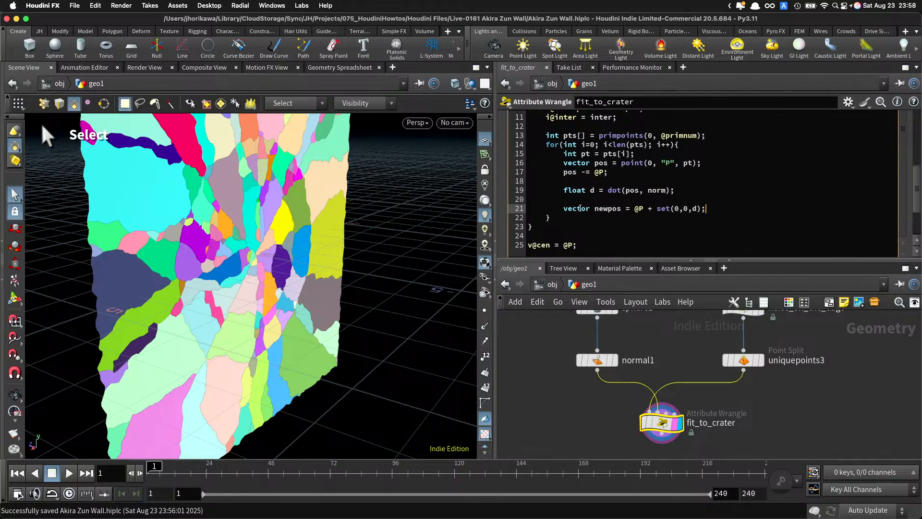
Step: Write the new position back to each point with setpointattrib(0, "P", pt, newpos); and save the scene
key("Return")
type("setpoinat")
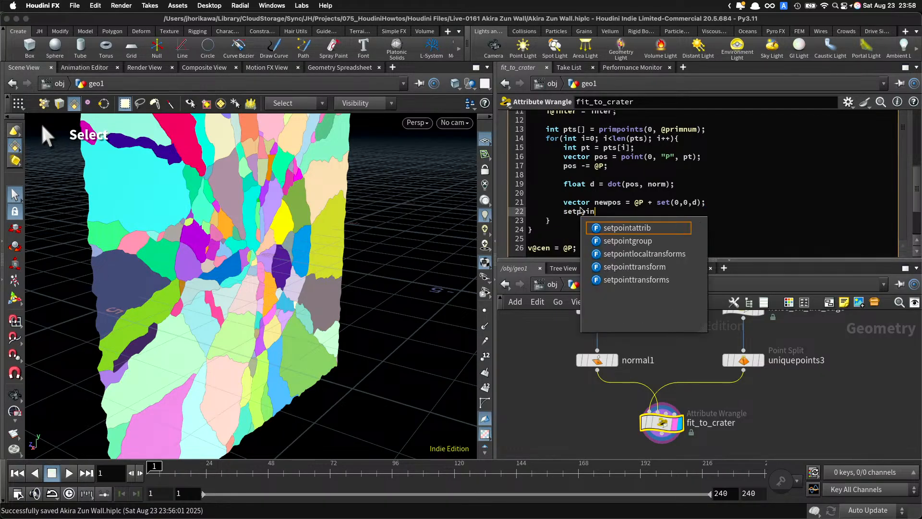
key("BackSpace")
key("BackSpace")
type("t")
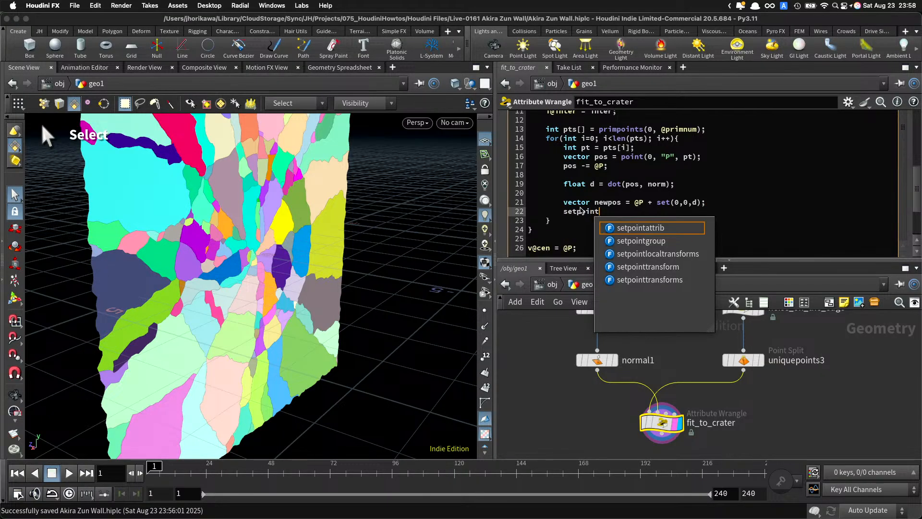
type("at")
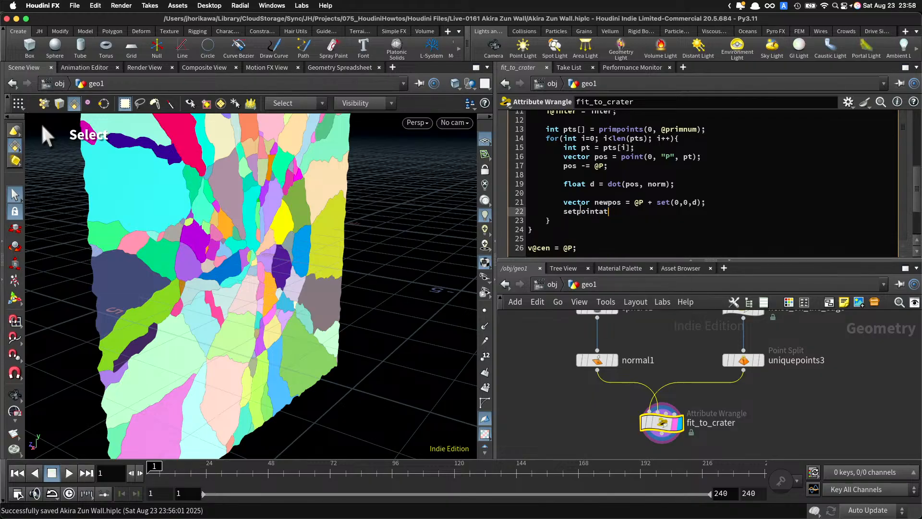
type("trib(0, \"P\"<")
key("BackSpace")
type(", pt, newpos0")
key("BackSpace")
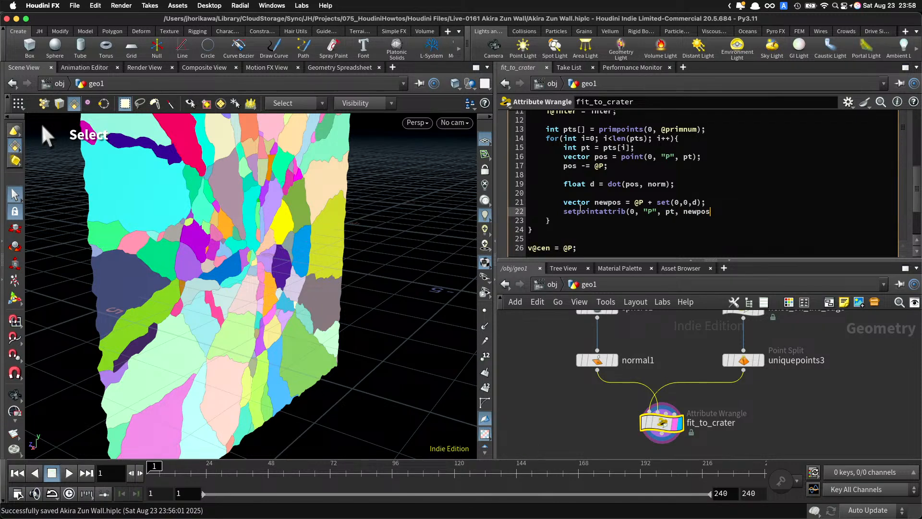
type(");")
key("Escape")
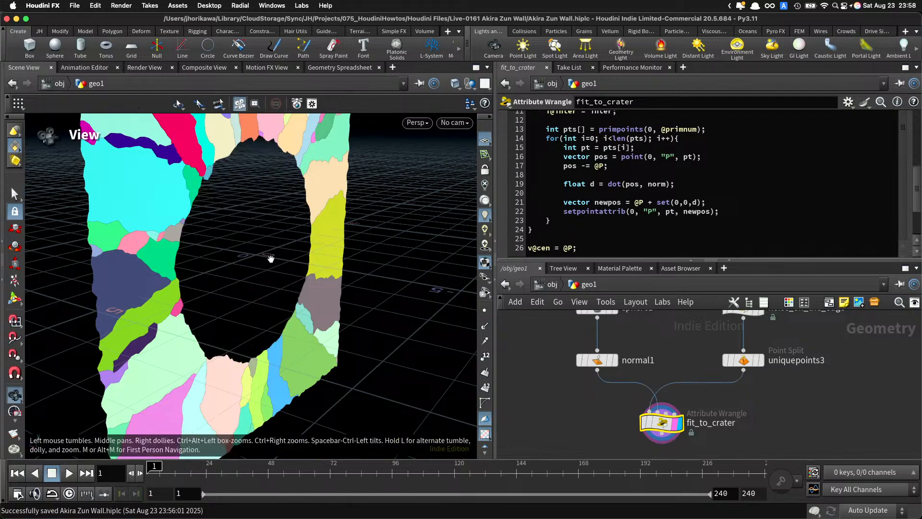
left_click_drag(288, 269, 251, 274)
key("super+s")
scroll(657, 359, "down", 1)
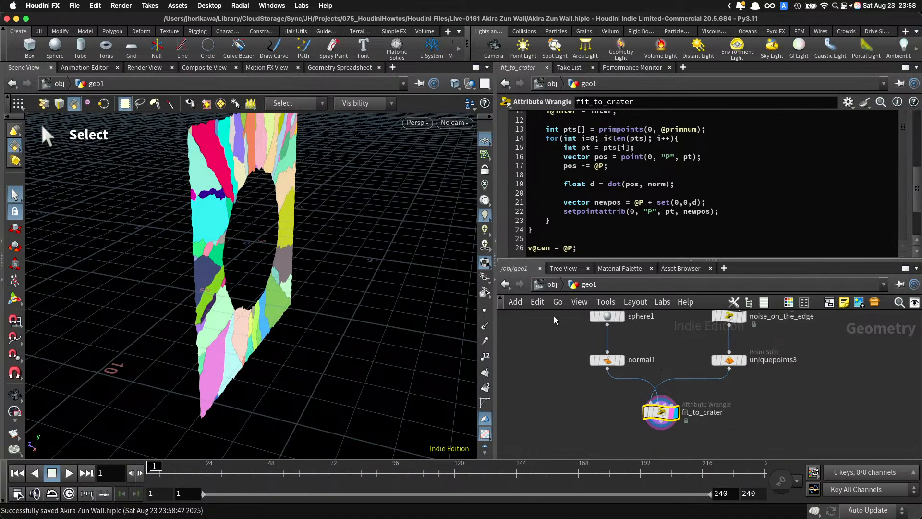
key("space")
left_click_drag(360, 280, 314, 276)
left_click(603, 202)
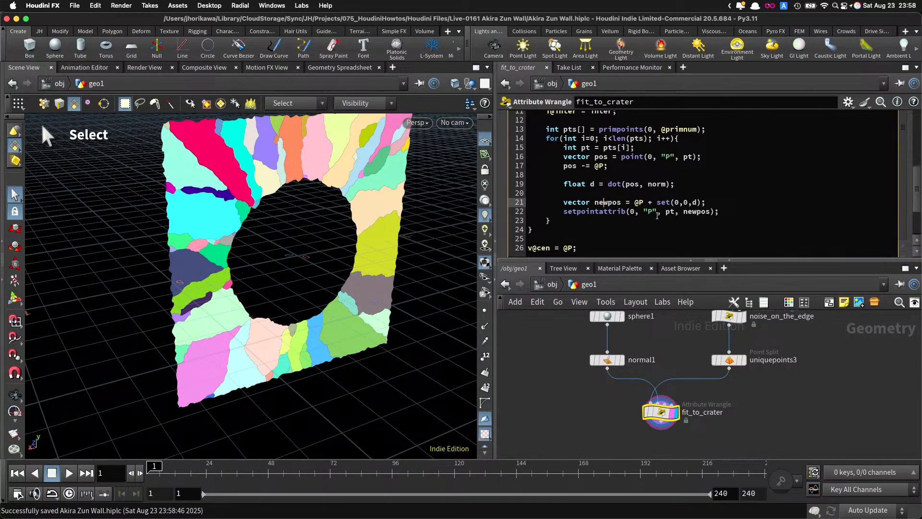
double_click(695, 211)
key("BackSpace")
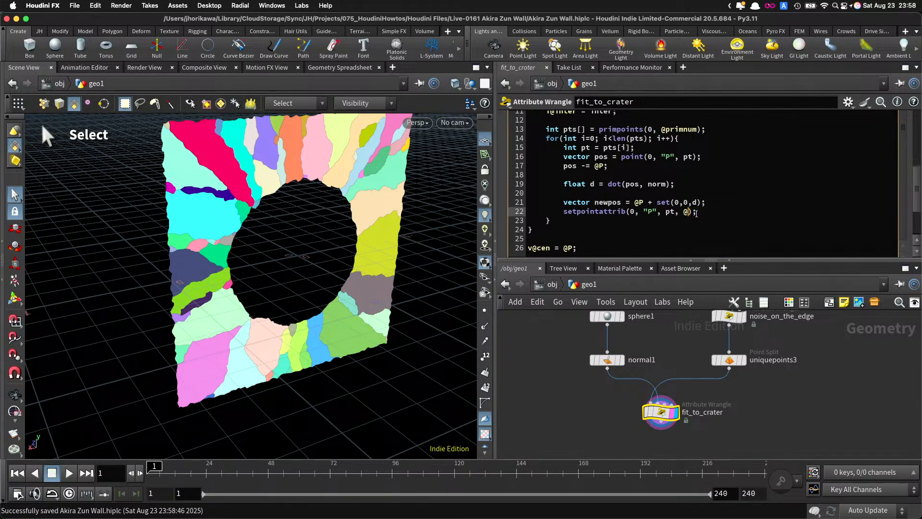
type("newpos")
Step: Delete the blank line between the pos -= @P; line and the dot product line
left_click(634, 202)
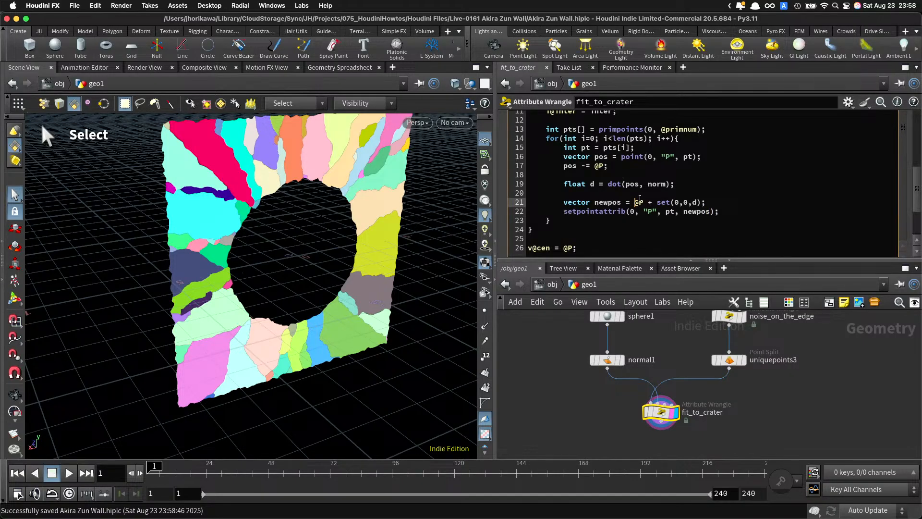
key("shift+Right")
key("shift+Right")
left_click_drag(701, 157, 563, 157)
left_click(565, 158)
left_click(581, 177)
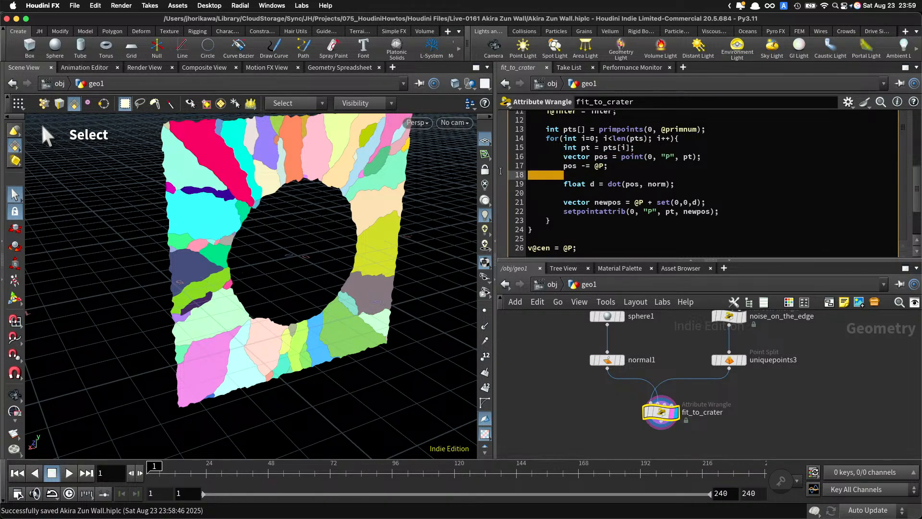
key("BackSpace")
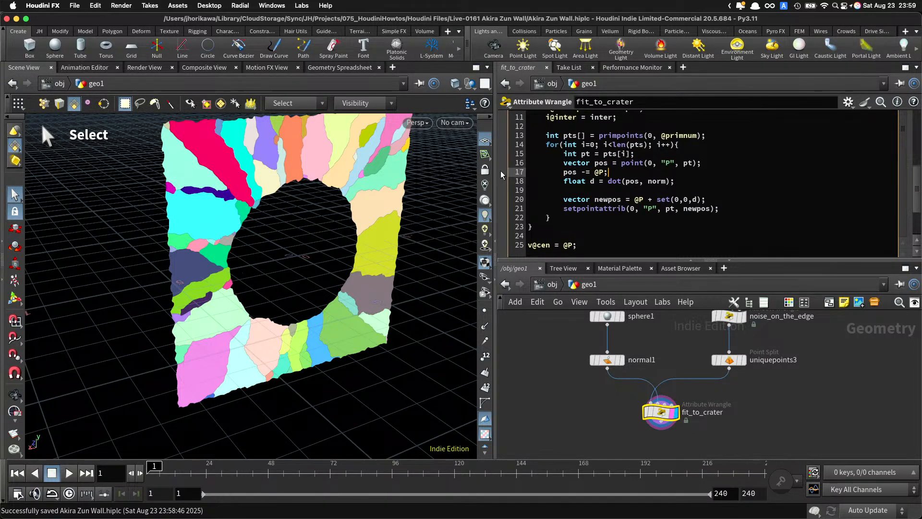
Step: Replace the center subtraction with vector tpos = pos - @P; and use tpos in the dot product
double_click(600, 164)
left_click(561, 172)
type("vector t")
left_click(618, 173)
key("BackSpace")
type("pos -")
left_click(626, 181)
type("t")
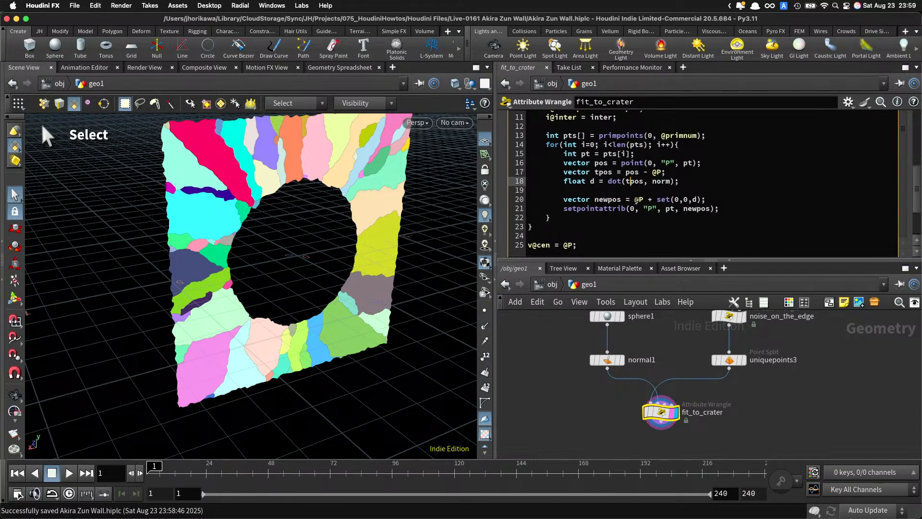
Step: Change the newpos line to start from pos instead of @P, giving vector newpos = pos + set(0,0,d);
left_click_drag(645, 199, 631, 200)
type("pos")
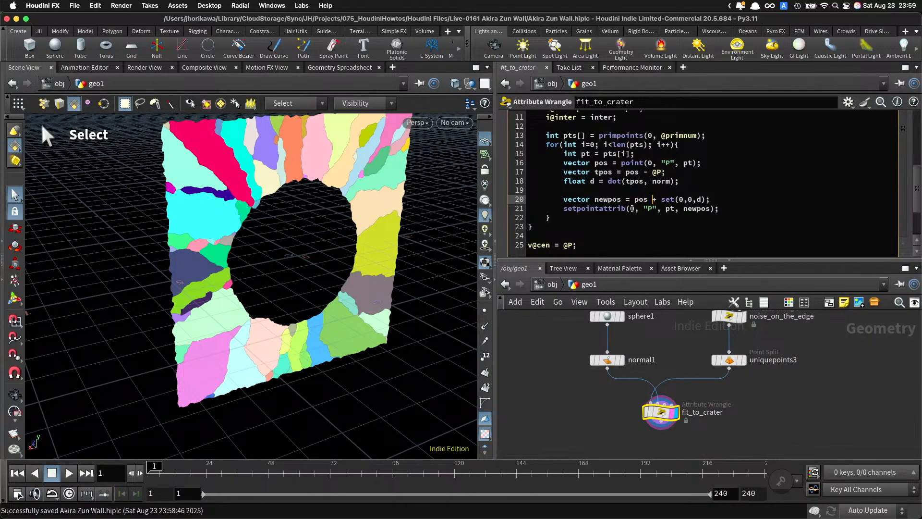
double_click(638, 199)
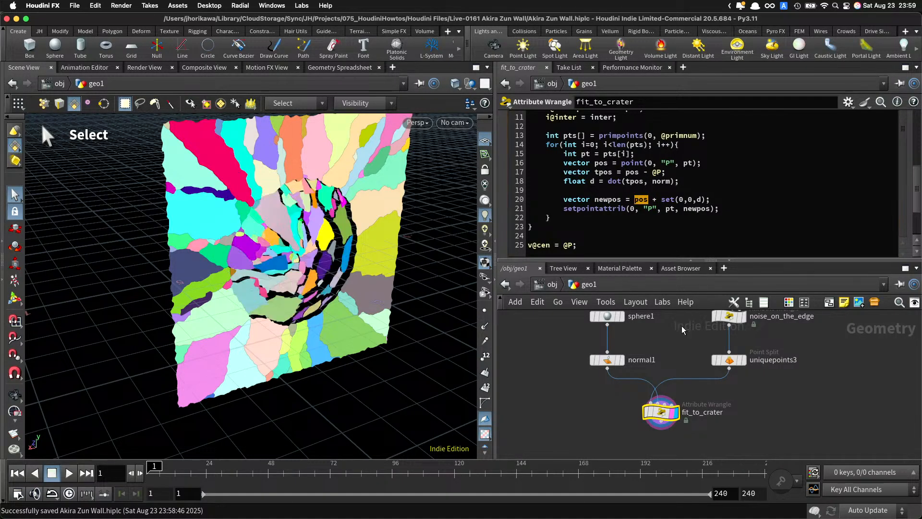
key("Escape")
left_click_drag(308, 225, 433, 222)
right_click_drag(432, 223, 418, 216)
left_click_drag(417, 216, 373, 231)
key("s")
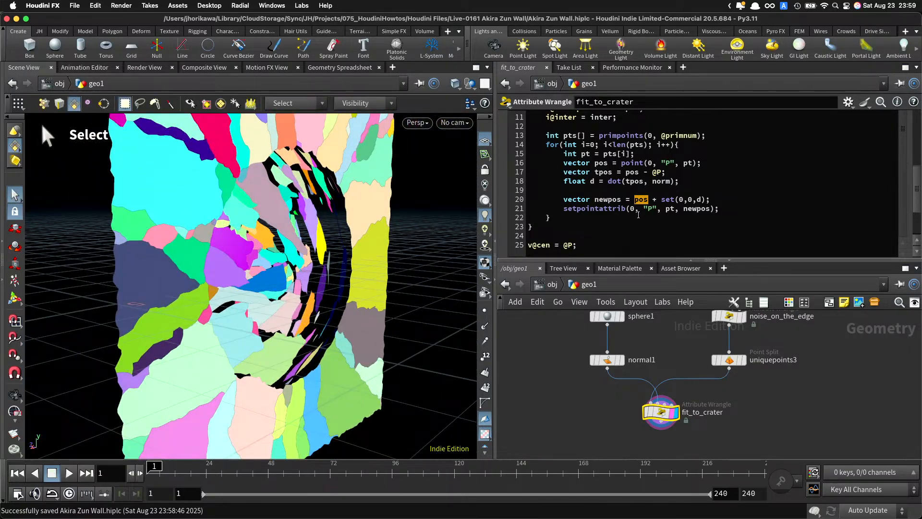
Step: Negate the depth offset in newpos to set(0,0,-d) and save the scene
left_click(696, 200)
type("-")
key("Escape")
left_click_drag(375, 259, 331, 288)
key("super+s")
key("Escape")
key("s")
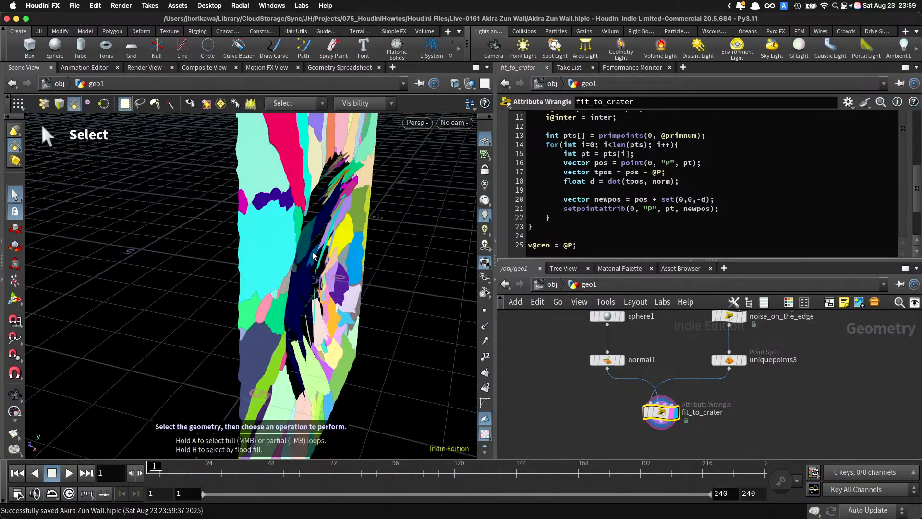
Step: Overlay the normal1 sphere as a template to compare the tilted pieces with the crater surface, then hide the overlay
scroll(606, 340, "up", 2)
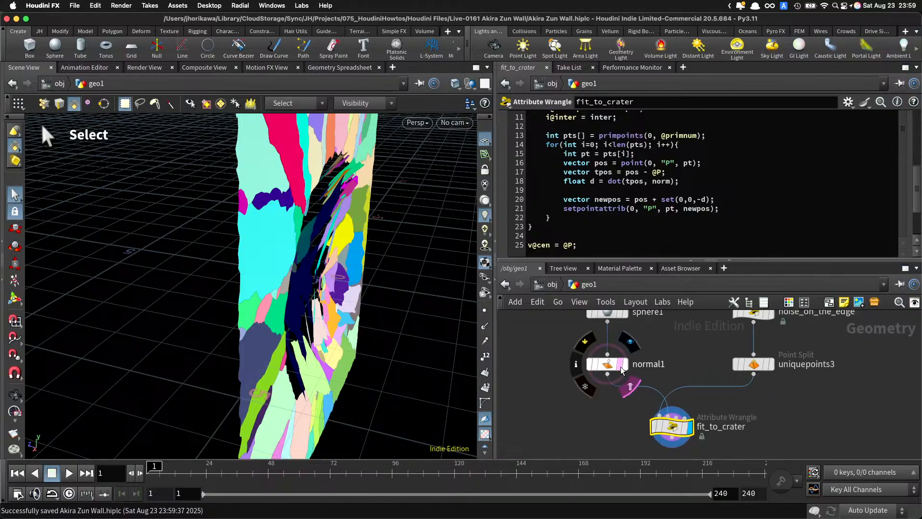
left_click(628, 384)
key("Escape")
left_click_drag(303, 267, 346, 235)
key("s")
key("Escape")
scroll(326, 259, "up", 3)
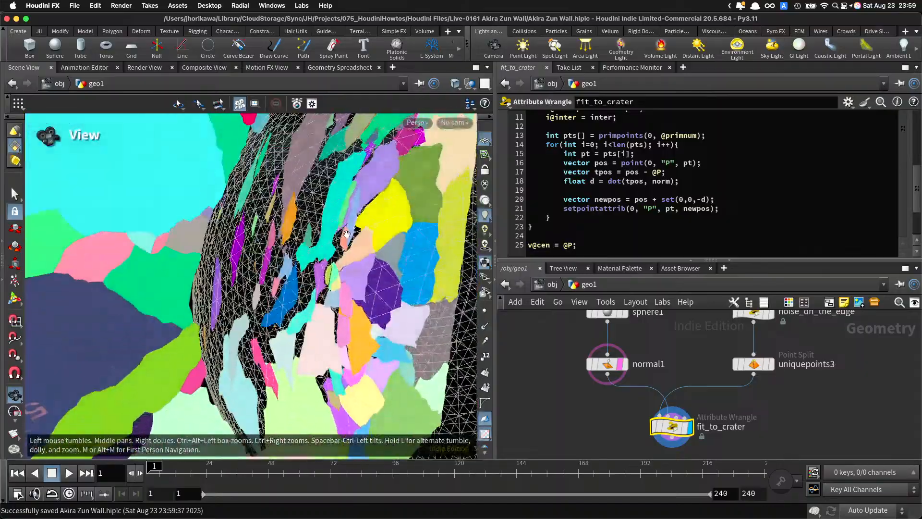
mouse_move(349, 192)
left_mouse_down()
mouse_move(349, 157)
mouse_move(262, 162)
mouse_move(381, 197)
mouse_move(389, 185)
mouse_move(359, 190)
left_mouse_up()
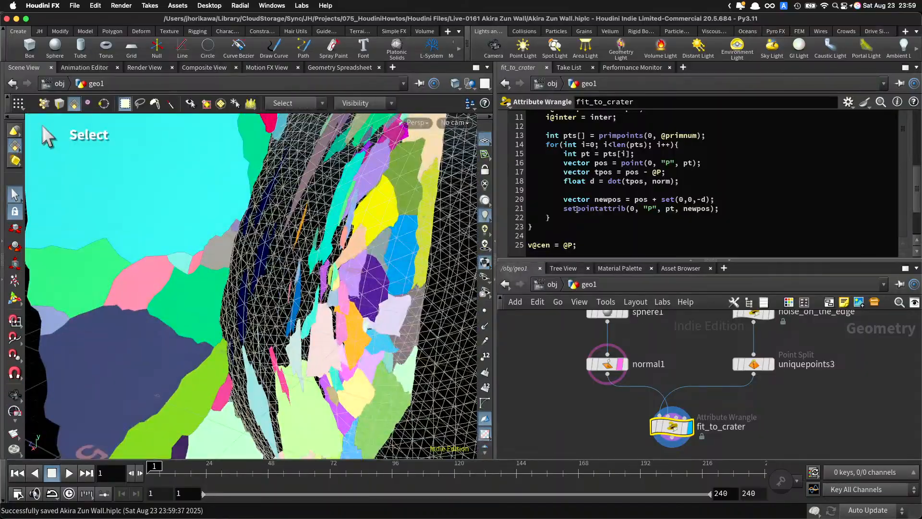
left_click(603, 203)
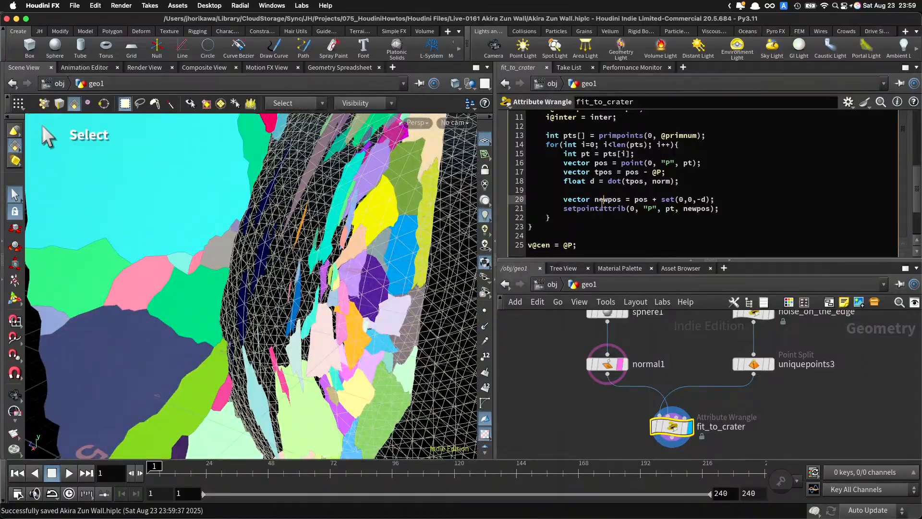
left_click(678, 429)
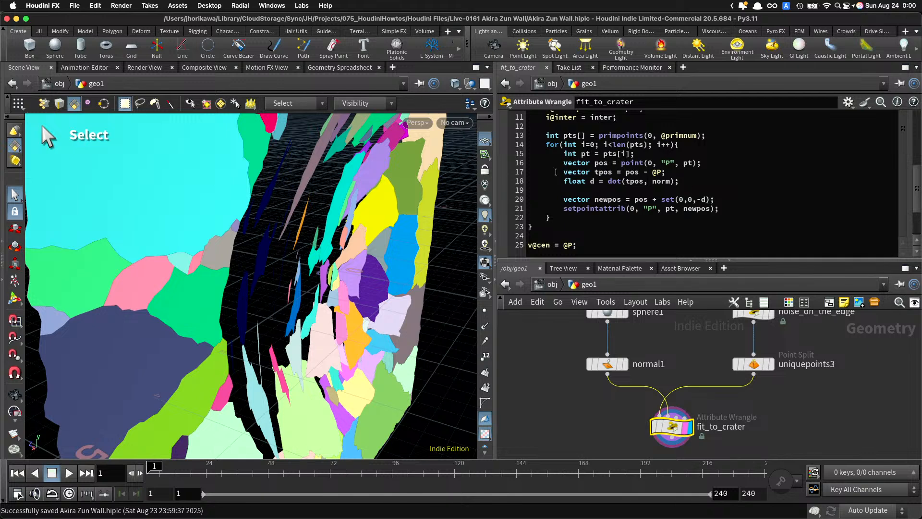
Step: Append + (interpos - @P) to the newpos expression to shift each piece onto its intersection position
scroll(621, 163, "up", 5)
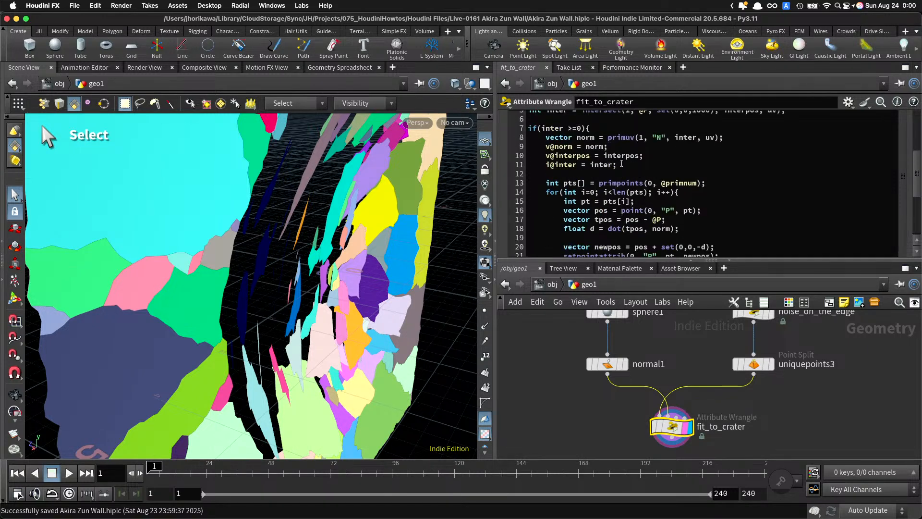
double_click(634, 156)
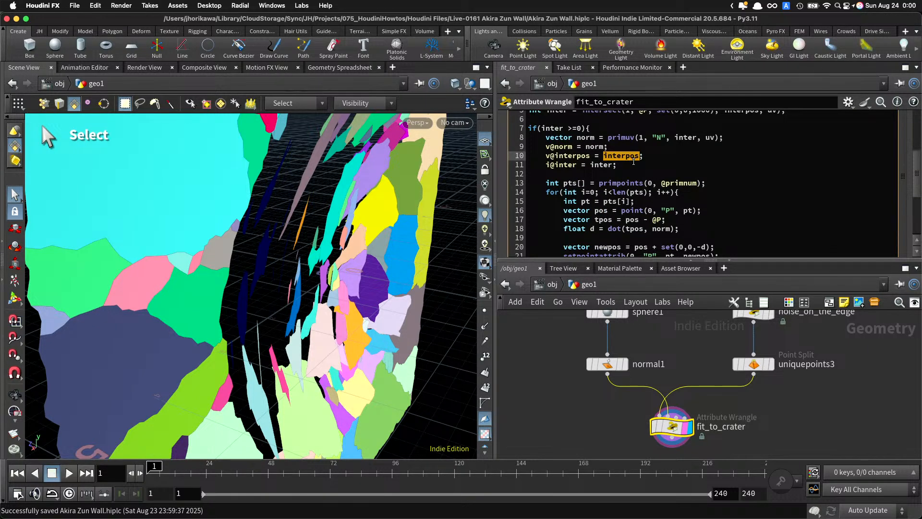
scroll(634, 162, "down", 5)
scroll(672, 202, "up", 2)
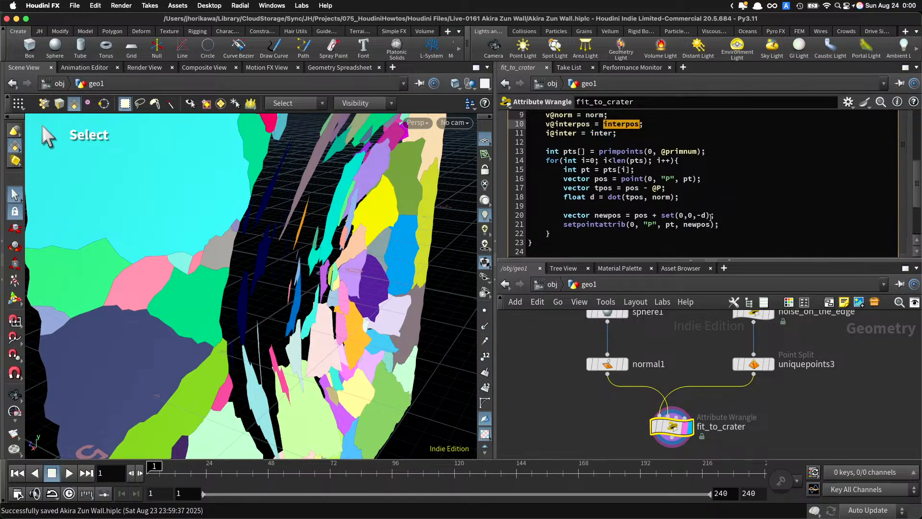
left_click(712, 224)
type("+ ")
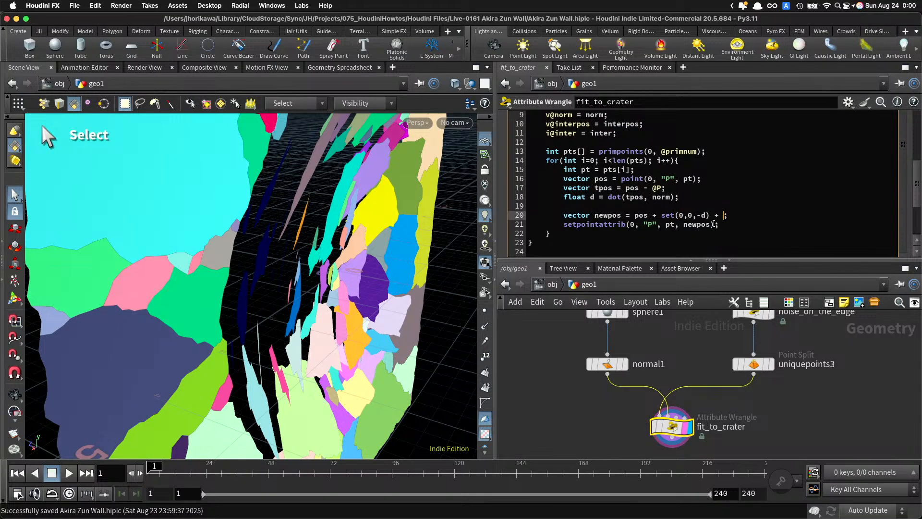
type("(interpos - @P)")
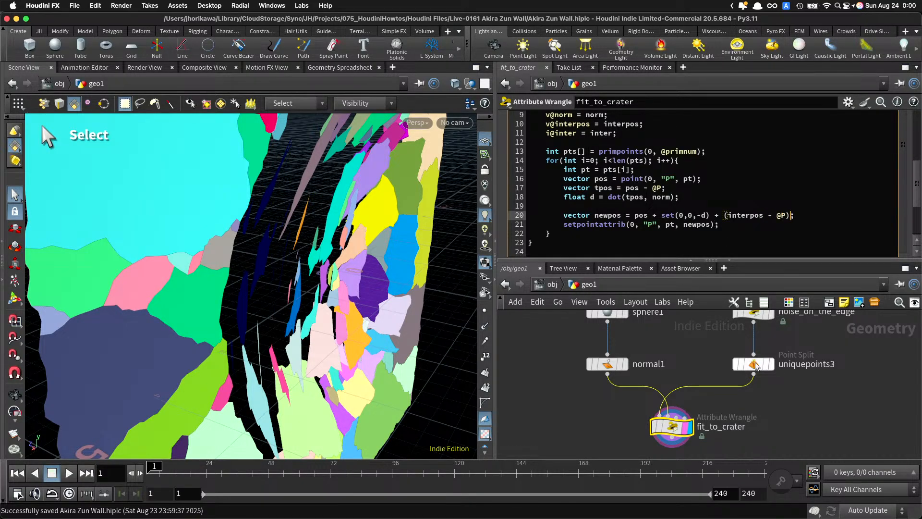
Step: Overlay the normal1 sphere as a template and examine how the shifted pieces line up with the crater surface from several angles
left_click_drag(332, 276, 314, 265, "alt")
left_click(622, 363)
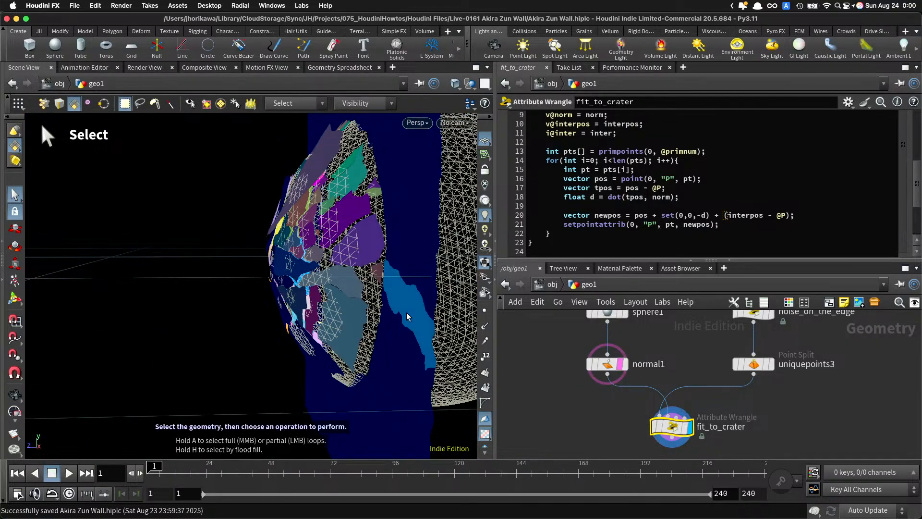
left_click_drag(406, 312, 269, 269)
right_click_drag(288, 268, 336, 271)
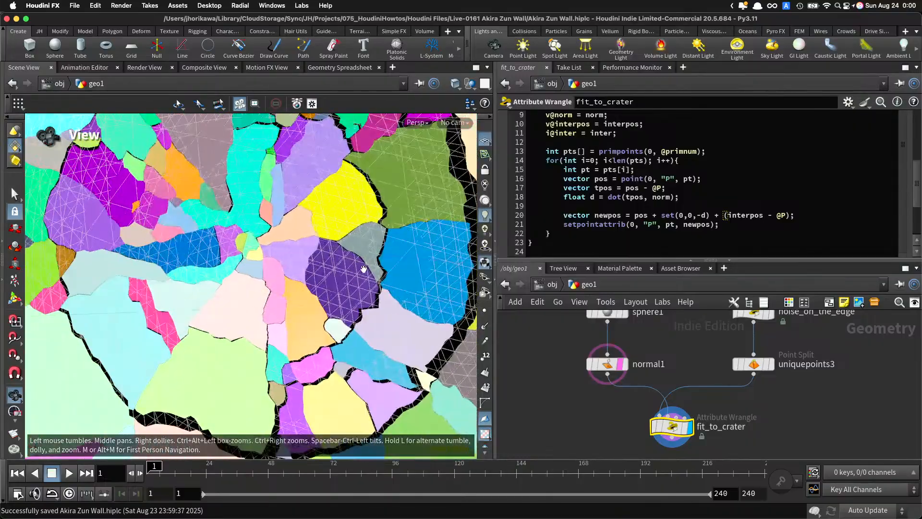
mouse_move(336, 271)
left_mouse_down()
mouse_move(343, 283)
mouse_move(341, 230)
mouse_move(338, 284)
left_mouse_up()
right_click_drag(338, 284, 401, 322)
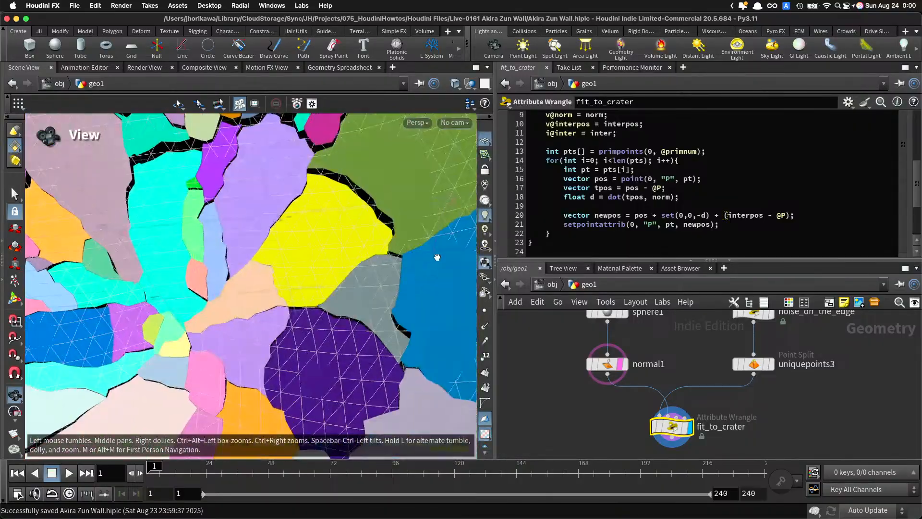
left_click_drag(401, 324, 351, 280)
right_click_drag(351, 280, 322, 269)
mouse_move(322, 270)
left_mouse_down()
mouse_move(259, 279)
mouse_move(331, 273)
left_mouse_up()
right_click_drag(331, 273, 269, 283)
mouse_move(268, 284)
left_mouse_down()
mouse_move(344, 283)
mouse_move(271, 290)
left_mouse_up()
key("s")
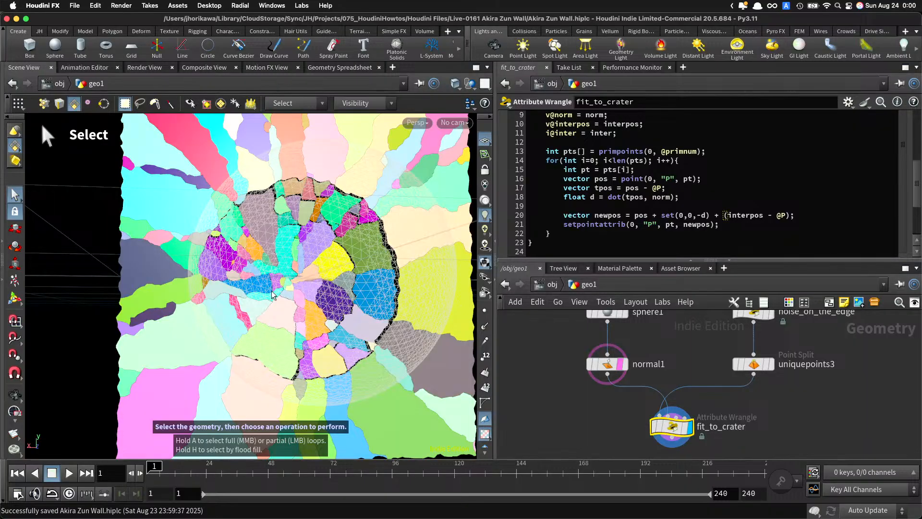
key("Escape")
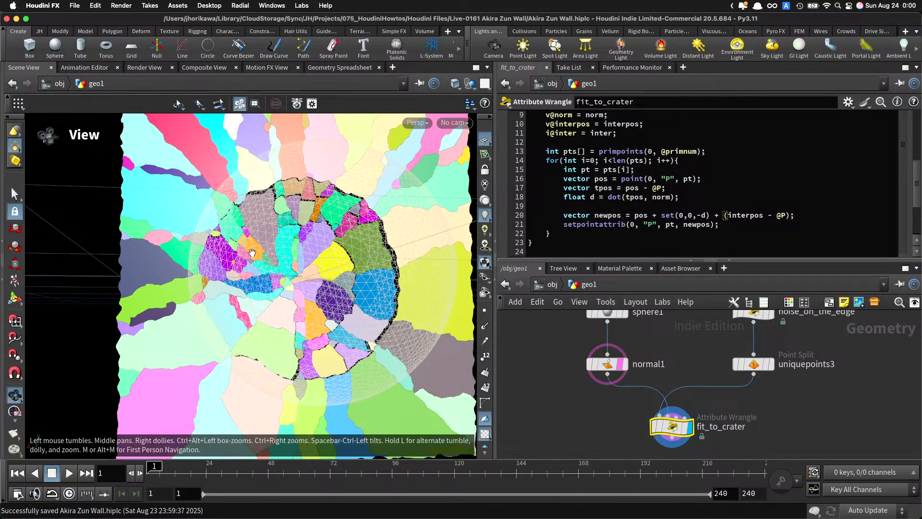
left_click_drag(253, 253, 278, 266)
scroll(278, 267, "up", 5)
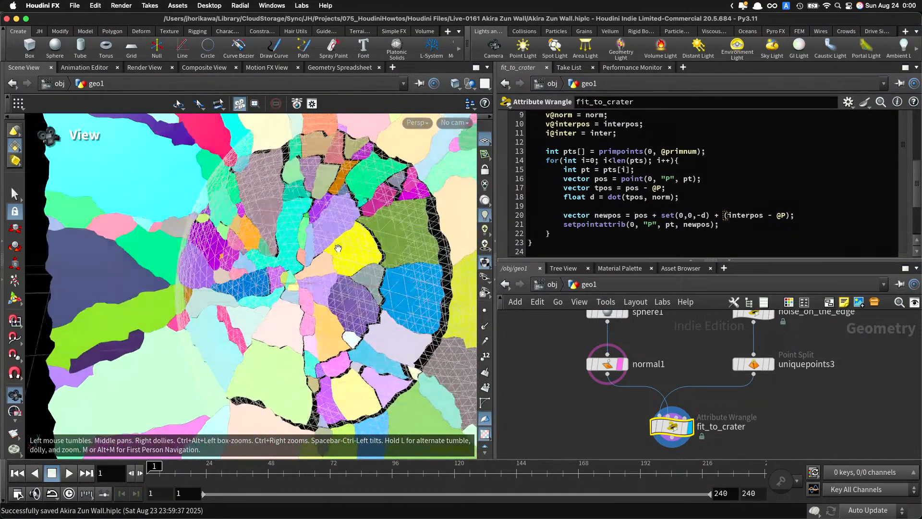
key("s")
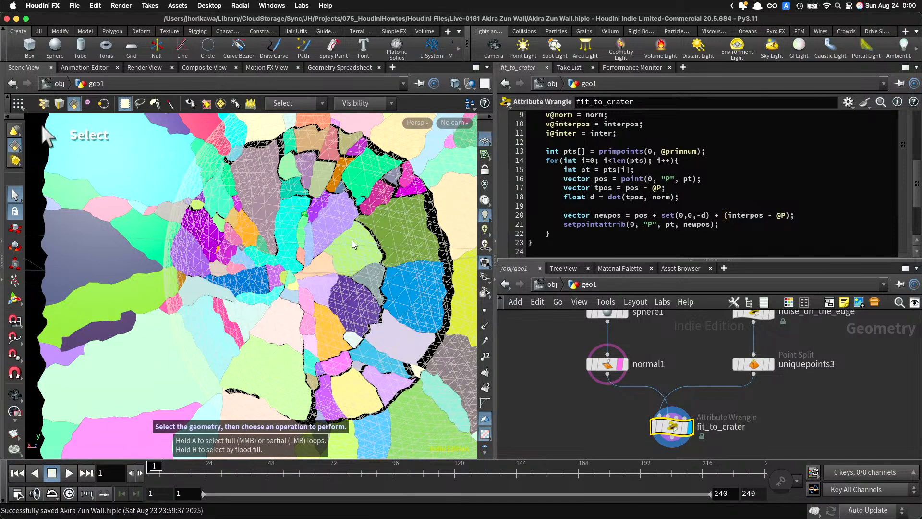
left_click(352, 240)
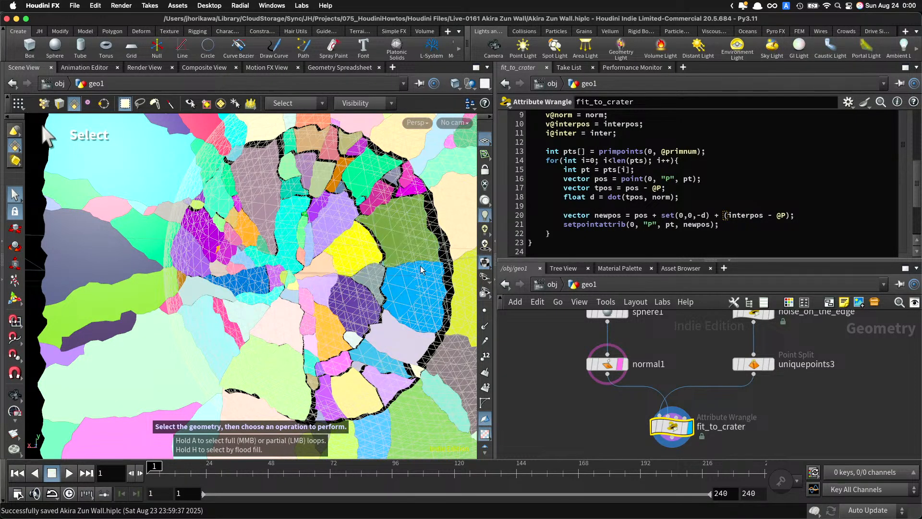
key("Escape")
key("s")
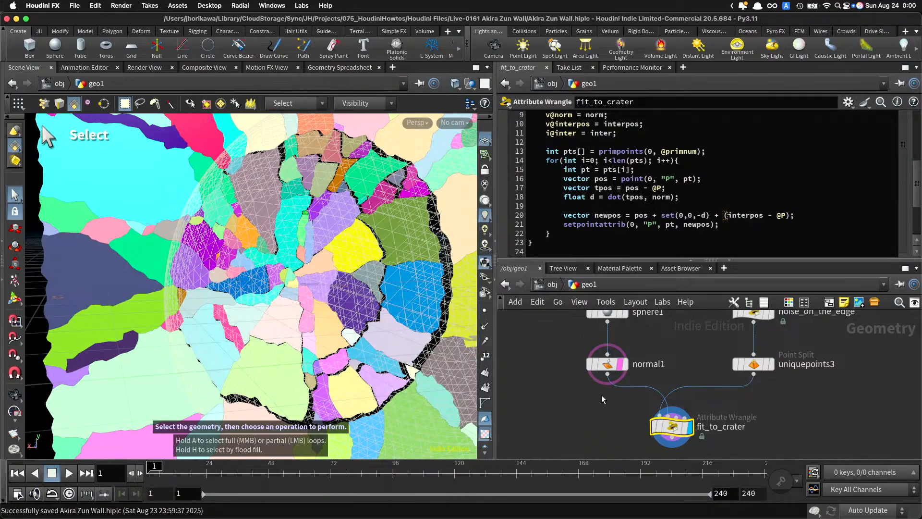
Step: Hide the normal1 overlay and inspect the whole cracked wall from the front
left_click(620, 365)
key("Escape")
left_click_drag(330, 284, 395, 368)
right_click_drag(396, 368, 195, 293)
left_click_drag(196, 292, 214, 299)
key("s")
Step: Group the newpos offsets and scale them by an anim channel: pos + (set(0,0,-d) + (interpos - @P)) * chf("anim")
scroll(643, 220, "down", 2)
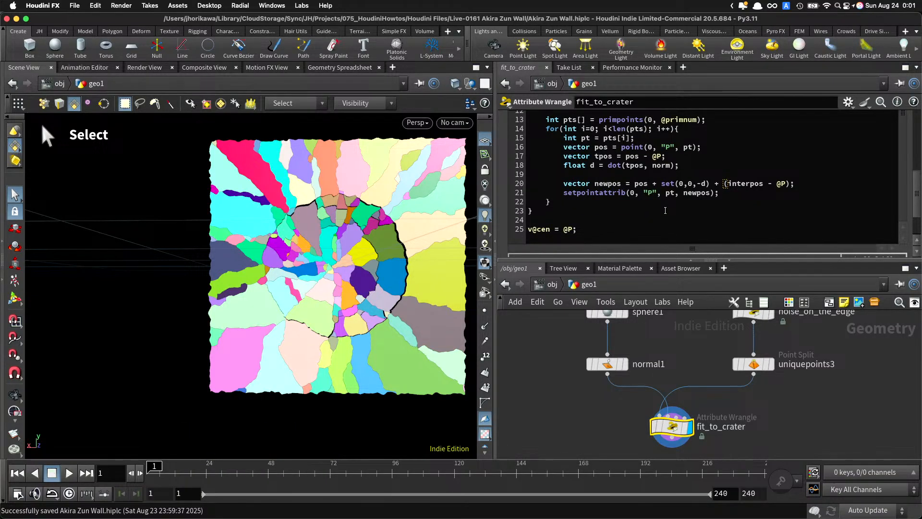
left_click(662, 184)
type("(")
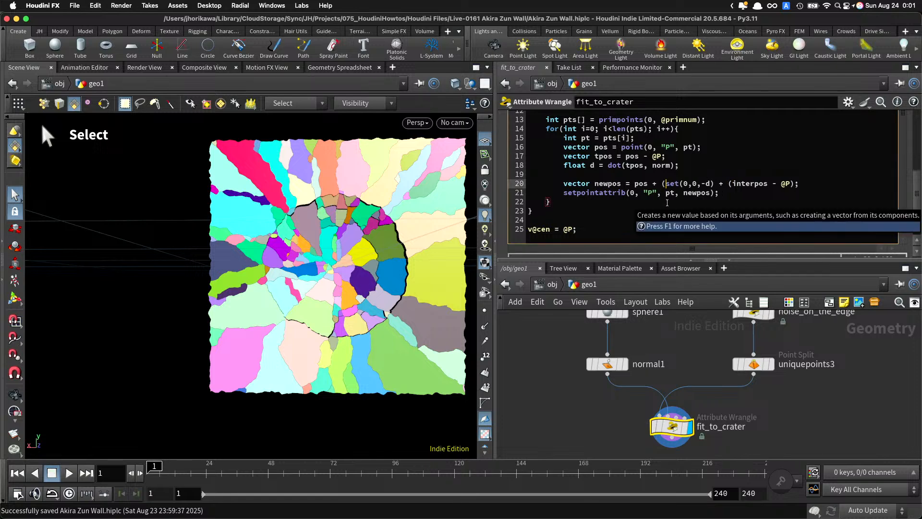
left_click(793, 184)
type(")")
left_click(795, 184)
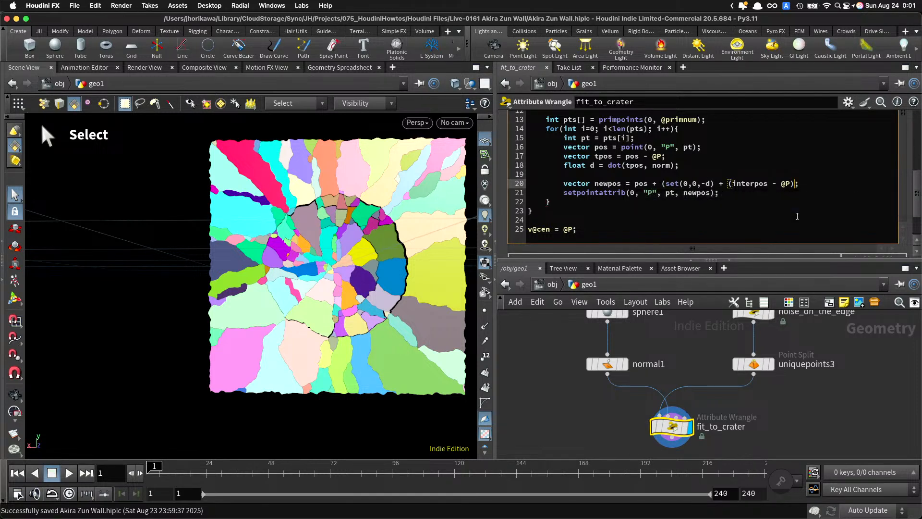
type(") * chf(\"c")
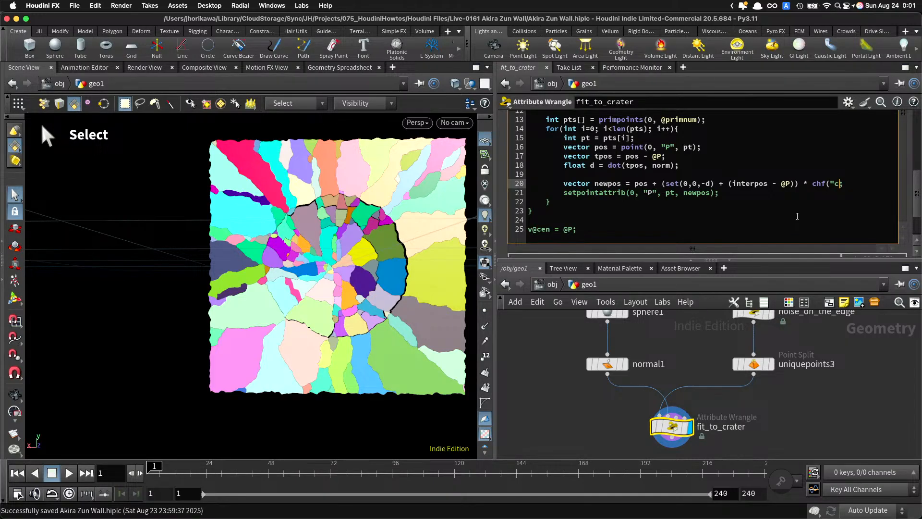
key("BackSpace")
type("anim\");")
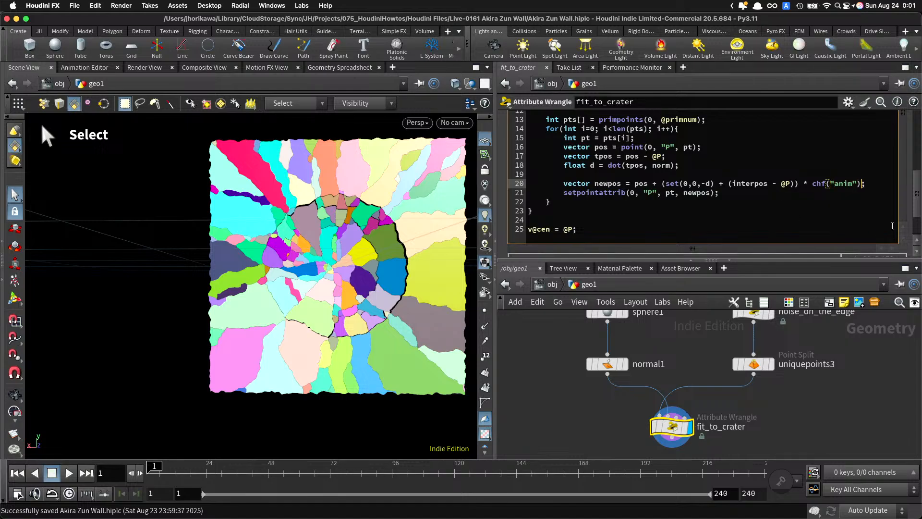
Step: Generate the Anim parameter from the fit_to_crater code and set it to 1, checking the pieces' movement into the crater
scroll(909, 215, "up", 5)
left_click(885, 183)
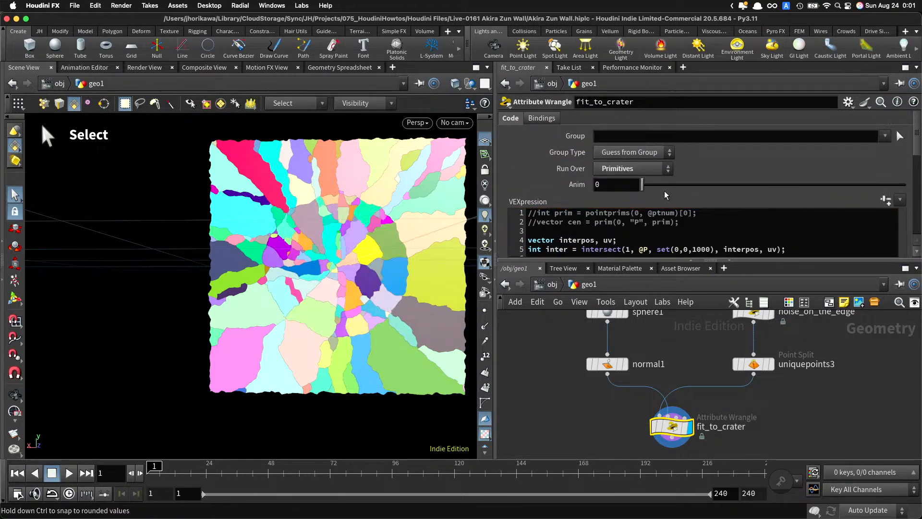
left_click_drag(665, 194, 889, 200)
right_click(468, 259)
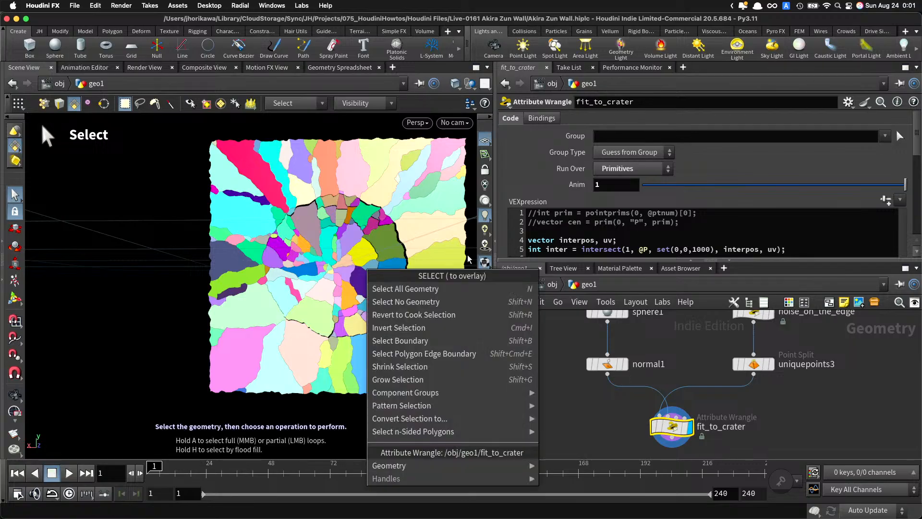
left_click(468, 259)
right_click_drag(349, 251, 380, 244, "alt")
left_click_drag(379, 243, 408, 245, "alt")
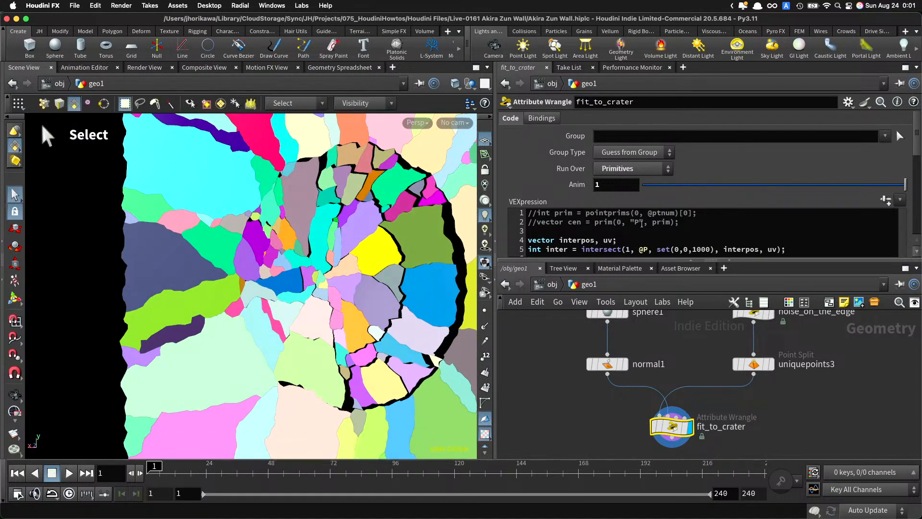
mouse_move(902, 186)
left_mouse_down()
mouse_move(614, 186)
mouse_move(843, 188)
mouse_move(682, 189)
mouse_move(897, 197)
mouse_move(682, 188)
mouse_move(905, 188)
mouse_move(639, 189)
mouse_move(906, 188)
left_mouse_up()
Step: Add a Color node with constant white after fit_to_crater and display its result
scroll(598, 346, "down", 3)
key("Tab")
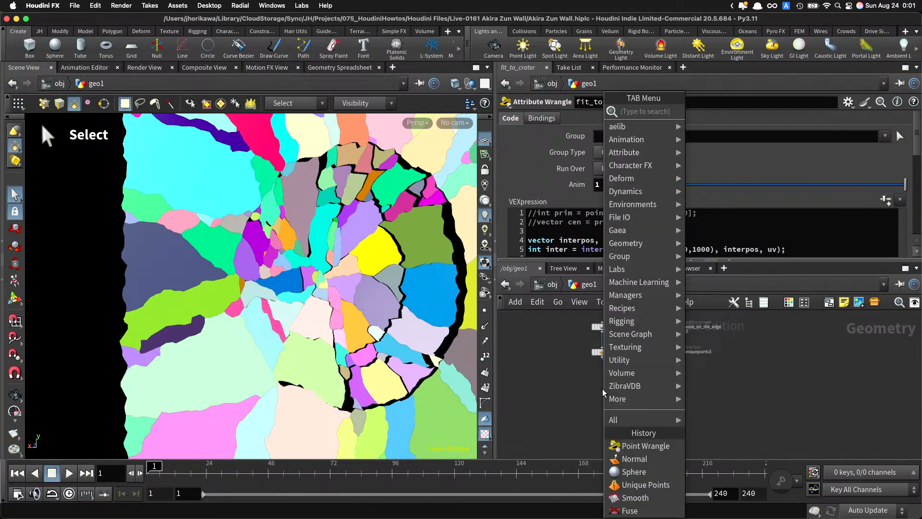
type("color")
key("Return")
left_click(638, 407)
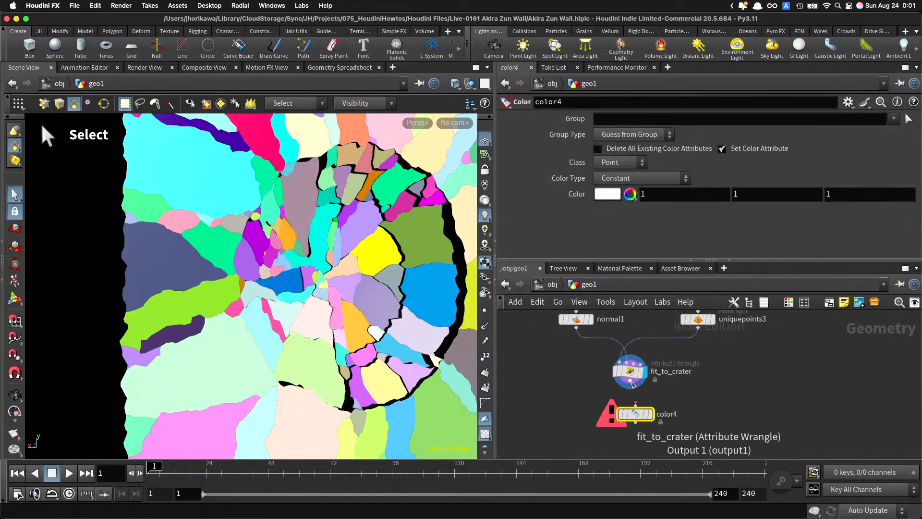
scroll(635, 413, "up", 2)
left_click_drag(634, 418, 630, 418)
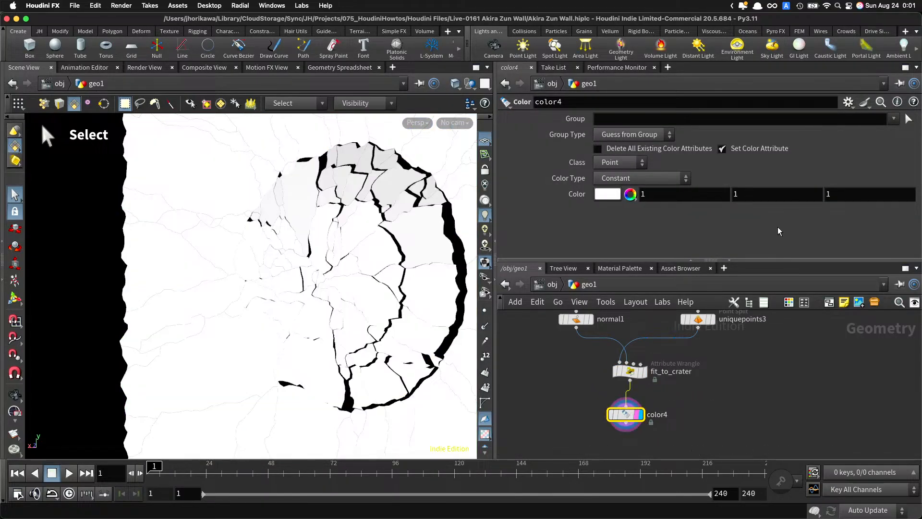
Step: Show the parameters of the fit_to_crater wrangle while keeping color4 displayed
left_click(641, 373)
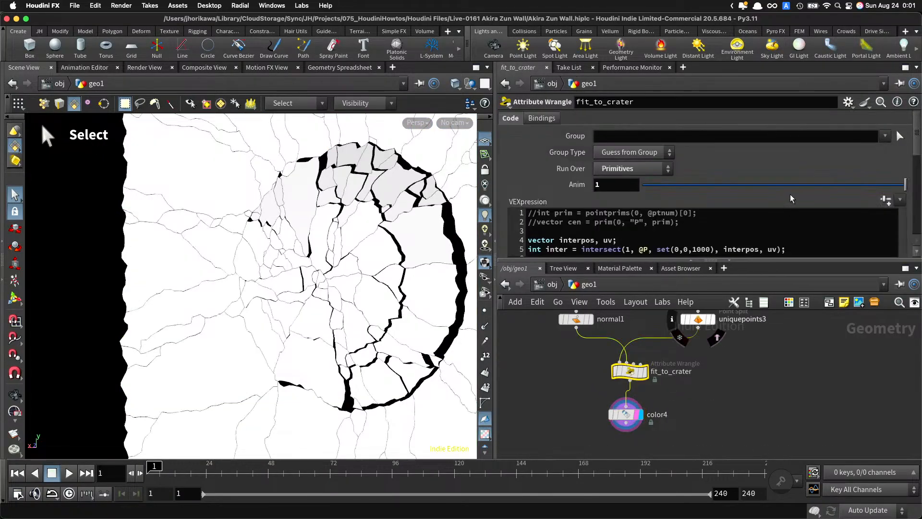
Step: Set fit_to_crater's Anim value to 1 and the perspective viewport's shading to Smooth Shaded
left_click_drag(791, 186, 905, 178)
left_click(427, 123)
mouse_move(422, 170)
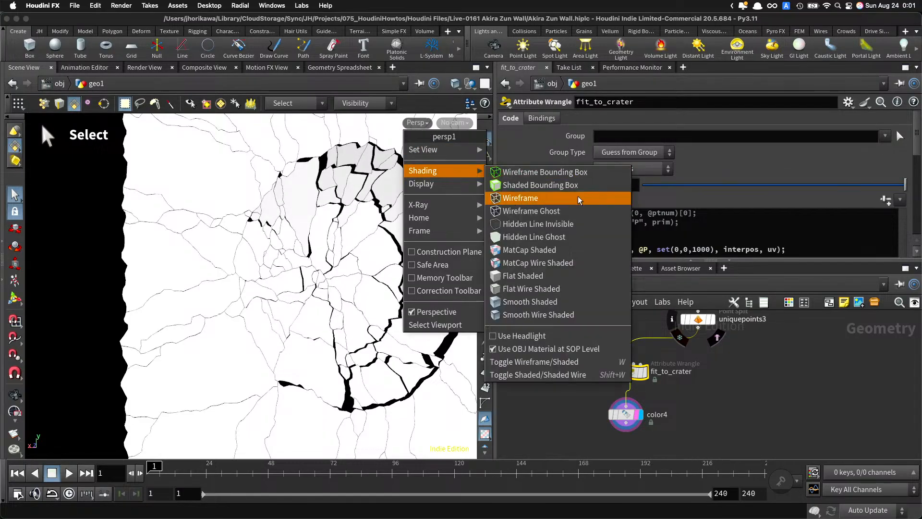
left_click(569, 302)
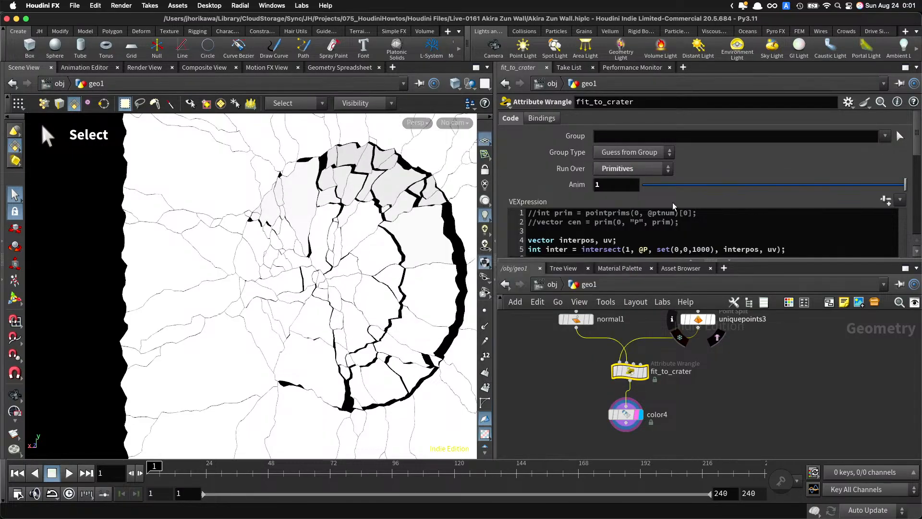
Step: Scrub fit_to_crater's Anim value to 0.964 and inspect the crater fragments up close
left_click(626, 414)
left_click(630, 370)
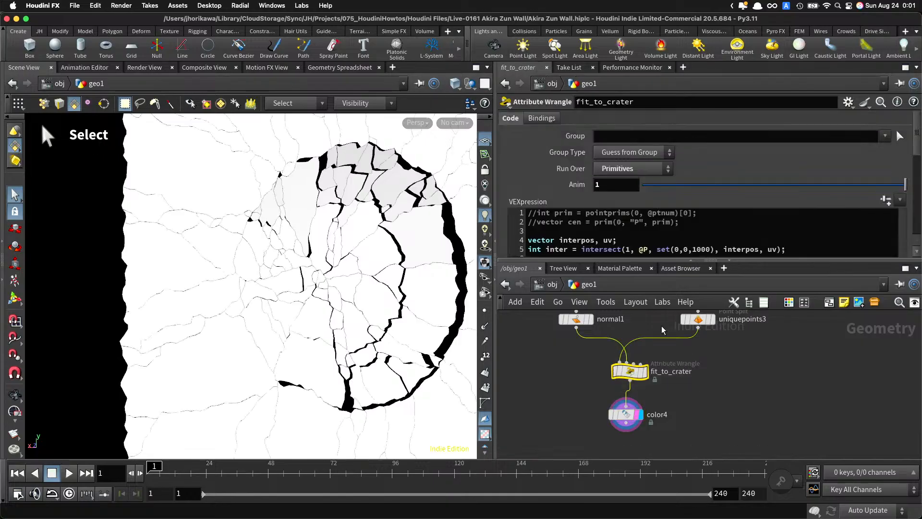
left_click_drag(660, 185, 896, 184)
left_click_drag(379, 257, 317, 267, "alt")
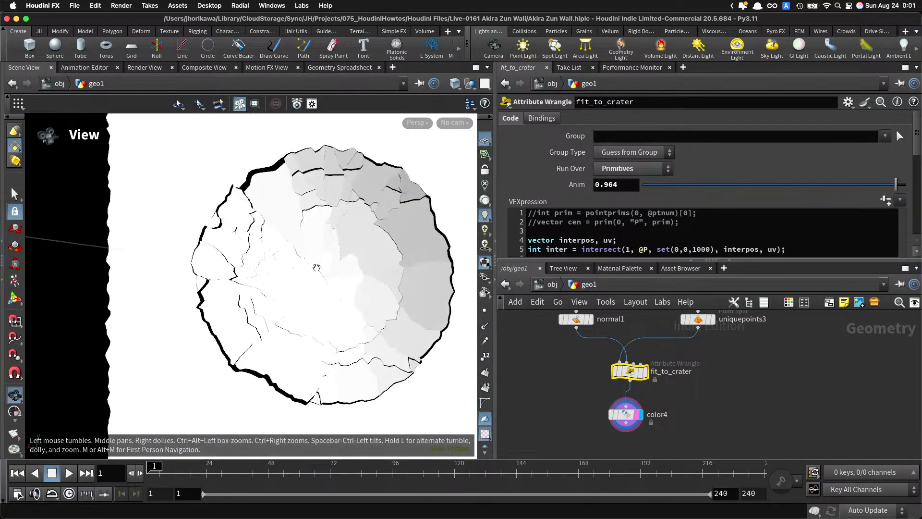
scroll(322, 271, "up", 4)
scroll(326, 273, "up", 8)
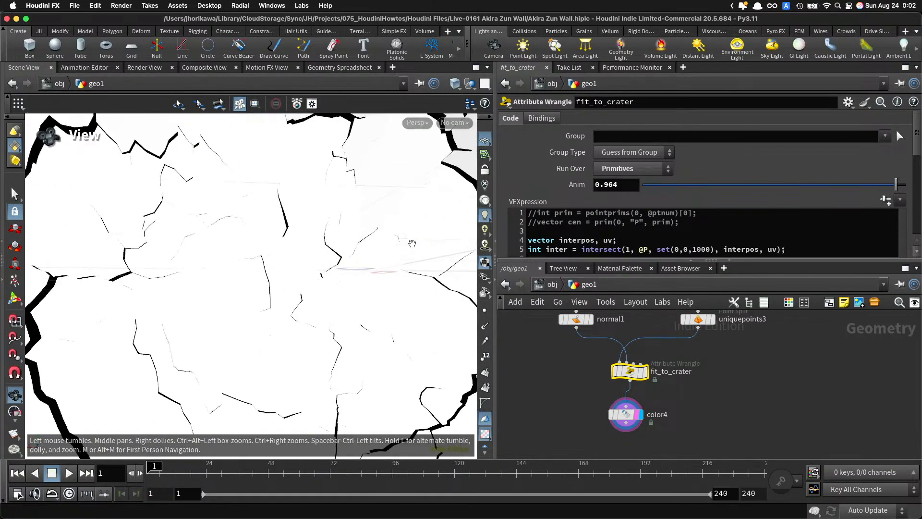
mouse_move(373, 265)
left_mouse_down("alt")
mouse_move(344, 219)
mouse_move(315, 222)
mouse_move(276, 252)
mouse_move(314, 283)
mouse_move(350, 280)
mouse_move(322, 331)
mouse_move(285, 320)
left_mouse_up("alt")
scroll(284, 320, "down", 3)
key("s")
Step: Set fit_to_crater's Anim value back to 1 and view the displaced crater pieces
mouse_move(896, 185)
left_mouse_down()
mouse_move(806, 188)
mouse_move(906, 186)
left_mouse_up()
left_click_drag(433, 225, 389, 182, "alt")
middle_click_drag(389, 182, 312, 120, "alt")
left_click_drag(312, 120, 377, 161, "alt")
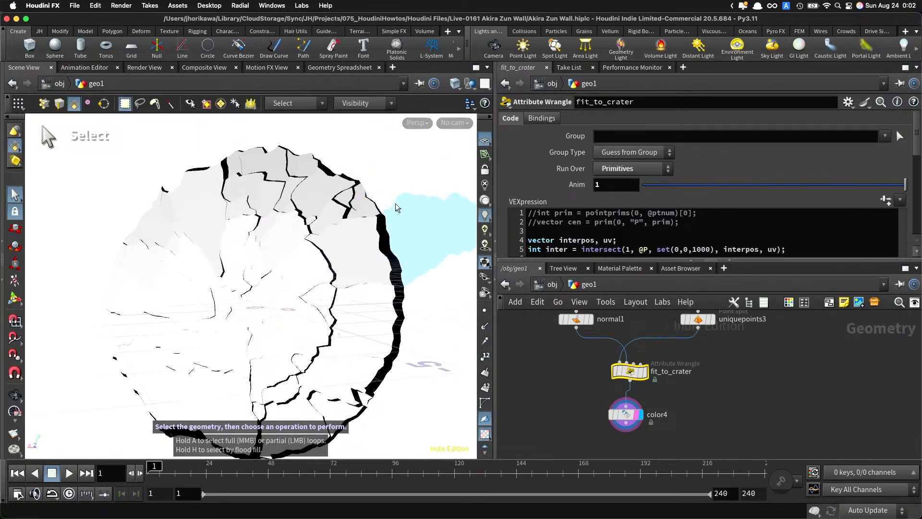
Step: Switch to Chrome to examine the cracked crater reference image, and compare it with the crater in Houdini
key("ctrl+Up")
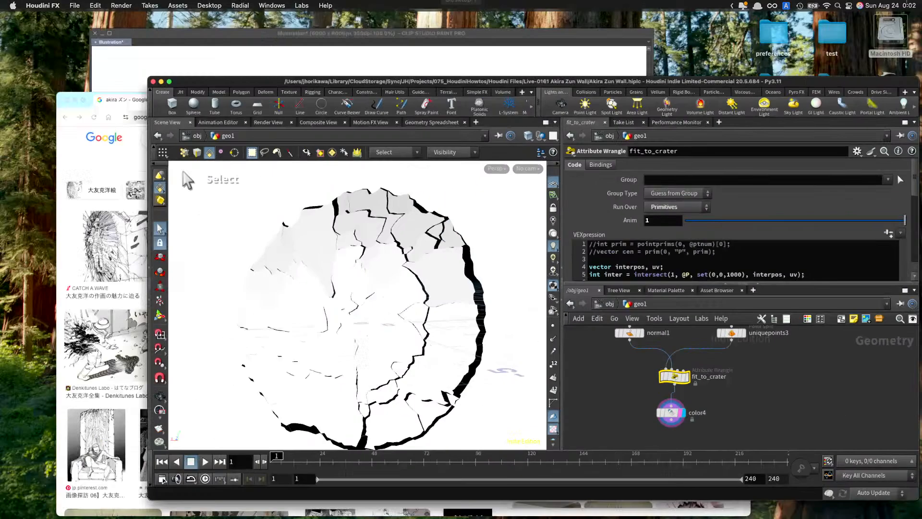
left_click(435, 372)
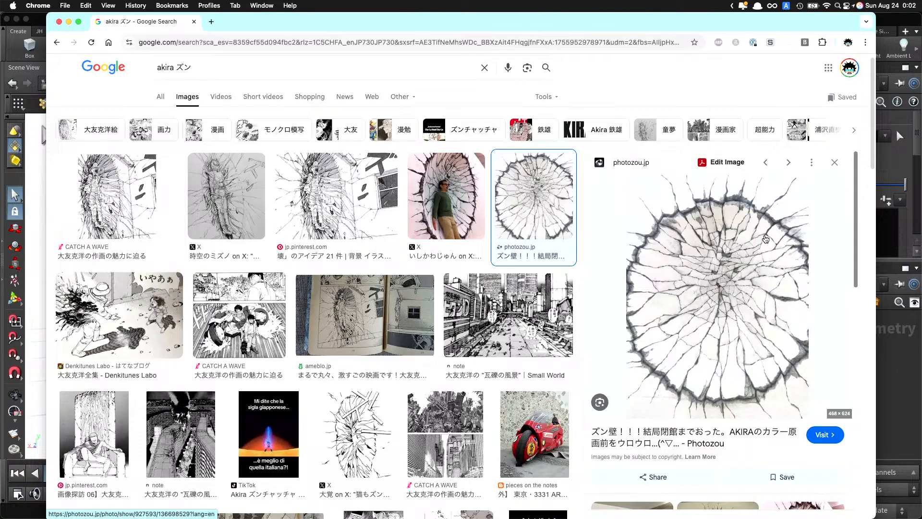
left_click(893, 367)
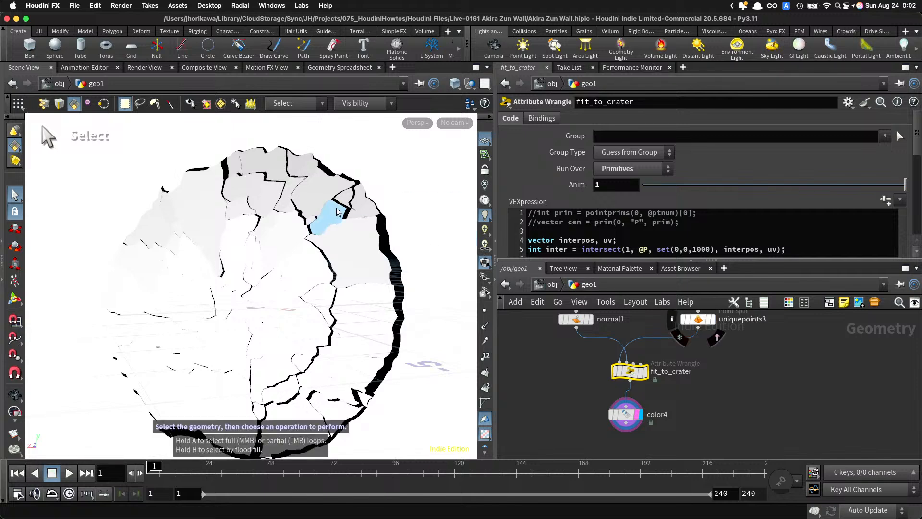
mouse_move(905, 184)
left_mouse_down()
mouse_move(654, 185)
mouse_move(885, 194)
mouse_move(644, 191)
mouse_move(905, 191)
mouse_move(641, 191)
mouse_move(905, 191)
left_mouse_up()
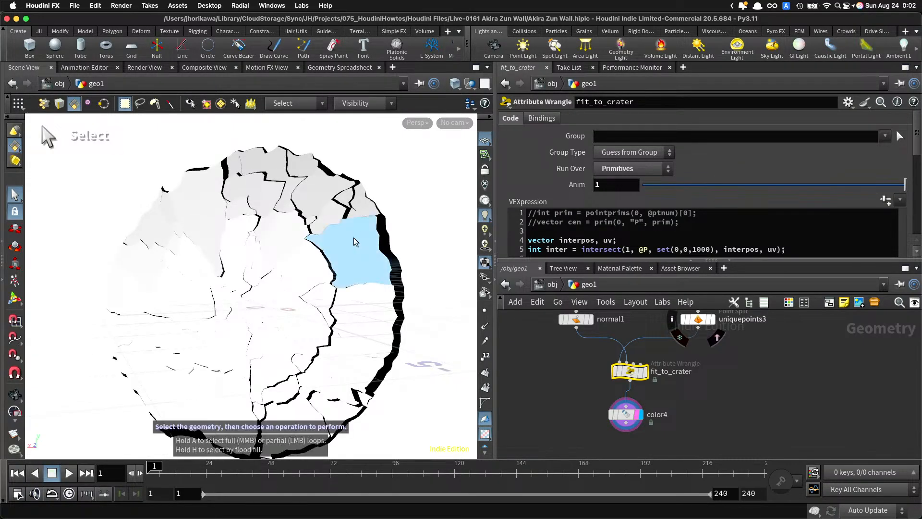
right_click_drag(354, 243, 288, 230, "alt")
left_click_drag(288, 231, 257, 246, "alt")
Step: Enlarge the parameter pane to show more of fit_to_crater's VEX code
key("F2")
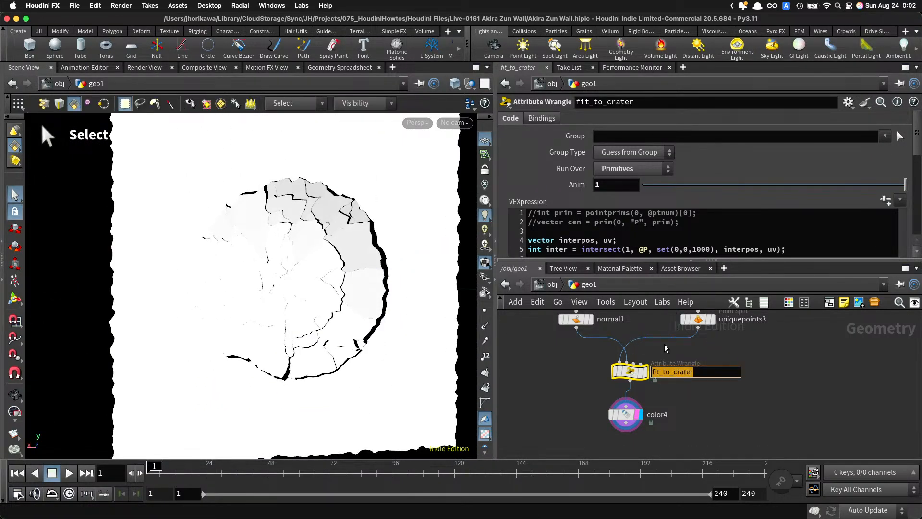
left_click_drag(625, 259, 617, 337)
scroll(590, 256, "down", 3)
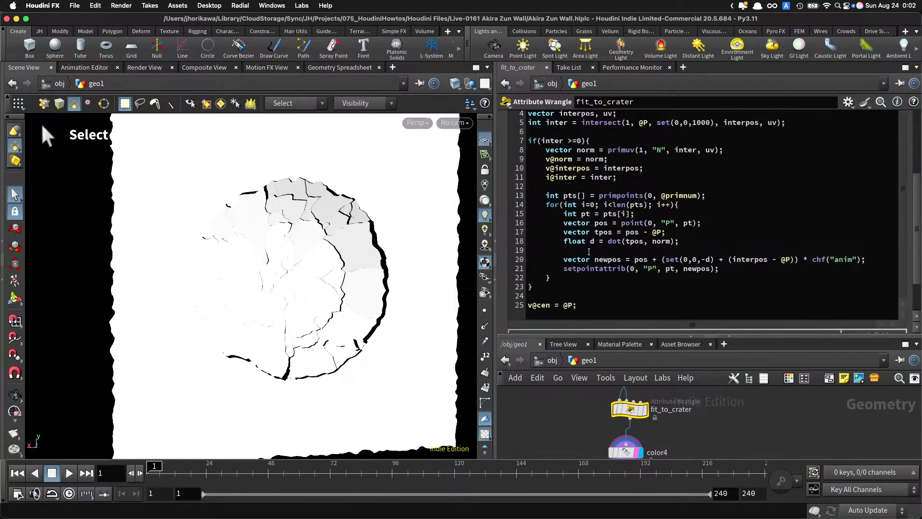
left_click_drag(588, 333, 589, 321)
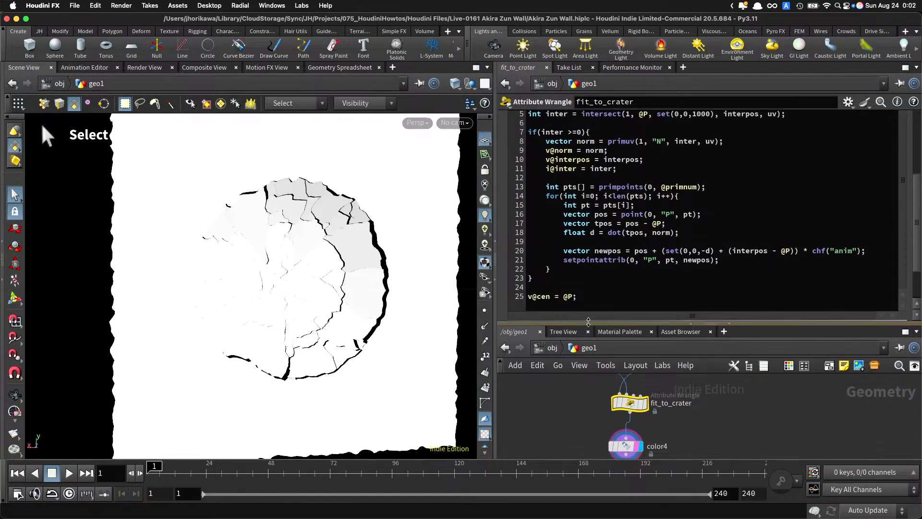
scroll(620, 240, "up", 5)
mouse_move(643, 187)
left_mouse_down()
mouse_move(903, 186)
mouse_move(644, 194)
left_mouse_up()
scroll(628, 271, "down", 5)
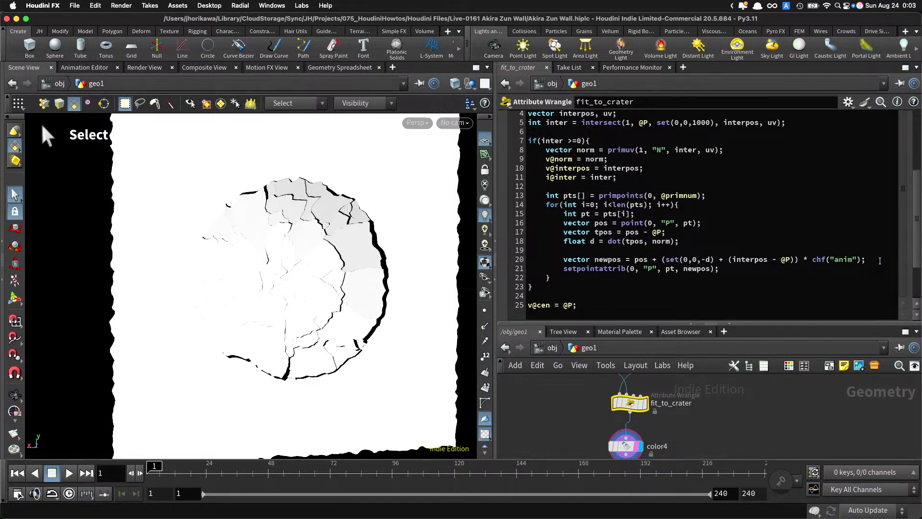
Step: Insert blank lines between the newpos assignment and the setpointattrib call in the for loop
left_click_drag(880, 261, 563, 258)
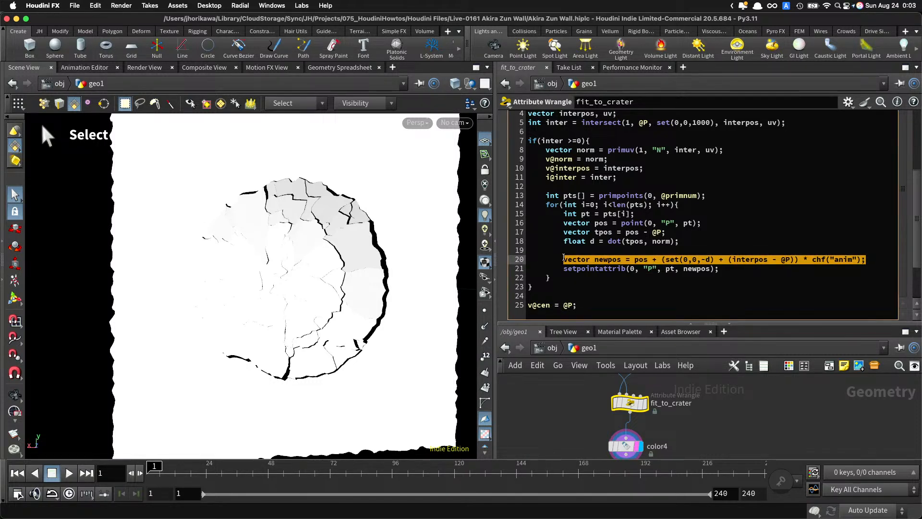
left_click(563, 258)
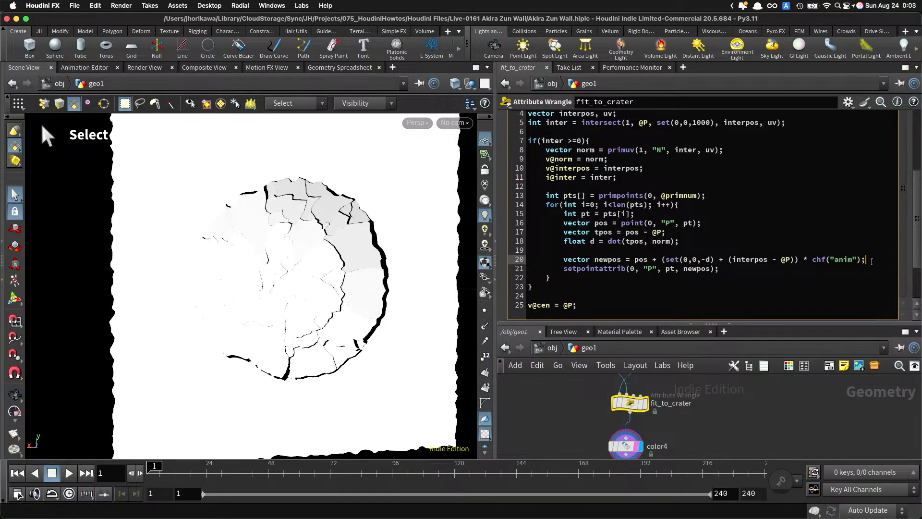
key("Return")
key("Return")
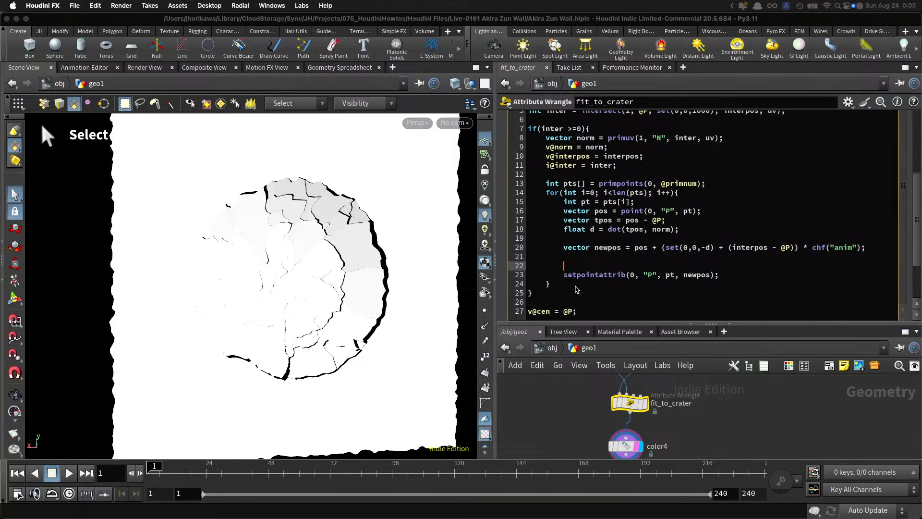
left_click(593, 269)
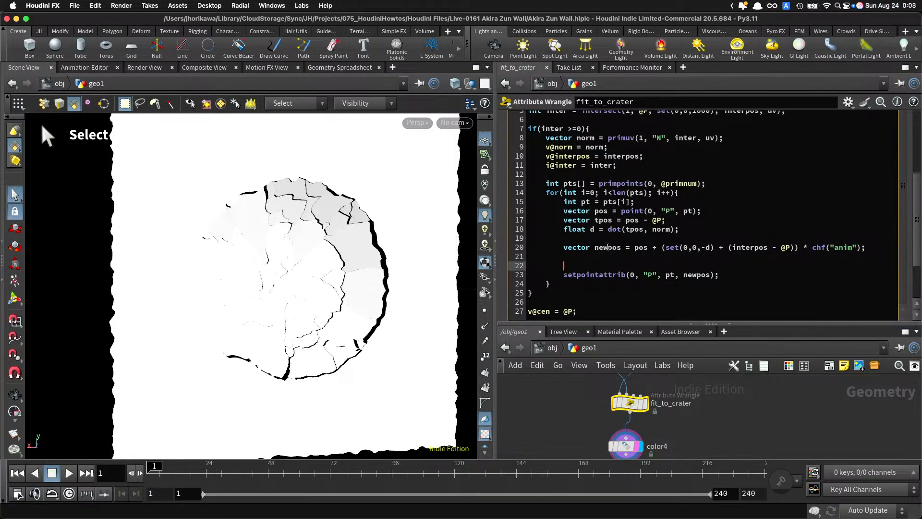
double_click(607, 247)
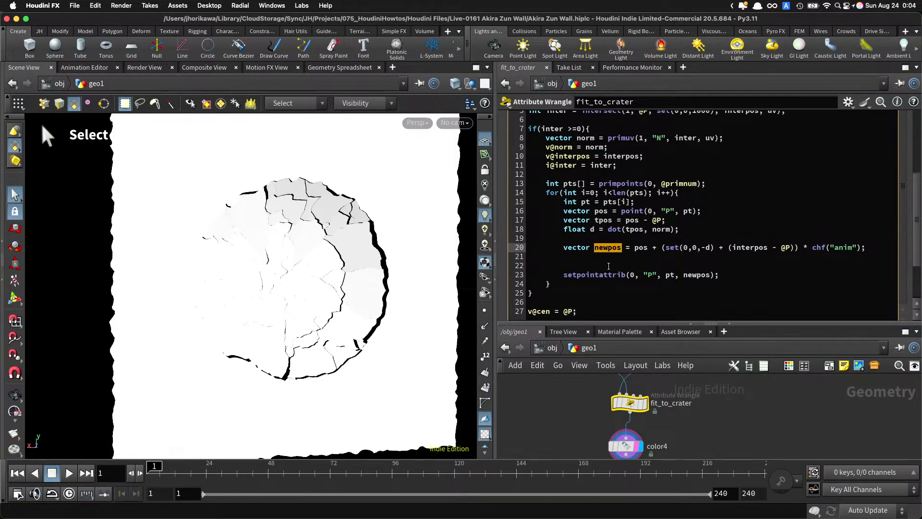
left_click(608, 267)
key("Return")
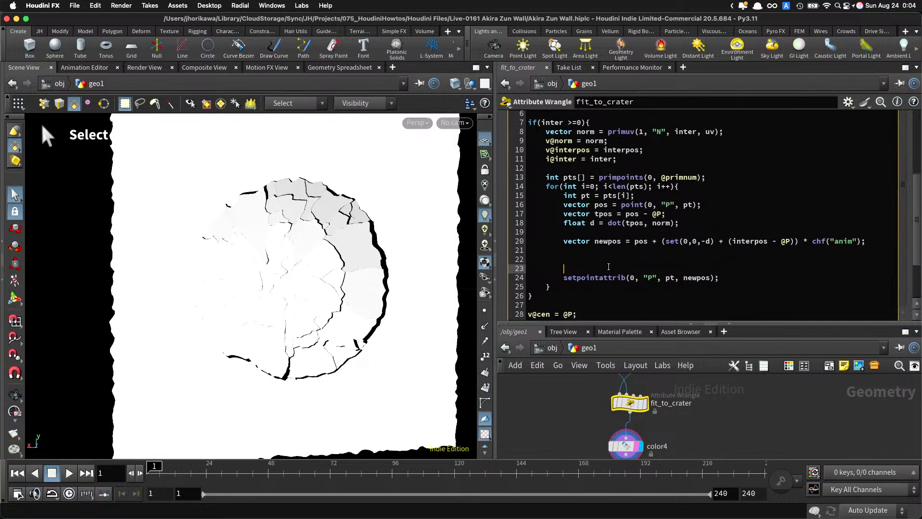
Step: Declare the scale variable float sc = 0.6; below the newpos assignment
key("Up")
type("float sc")
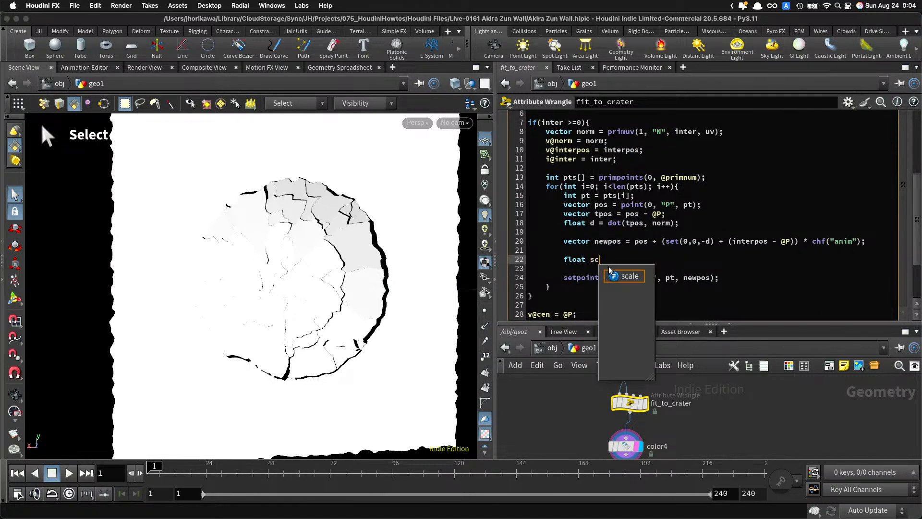
type(" = ")
type("0.5")
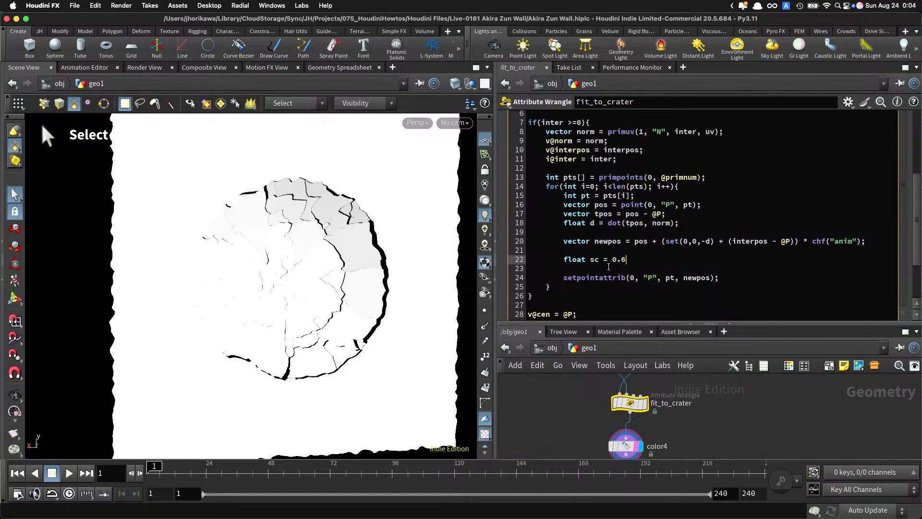
type(";")
key("Return")
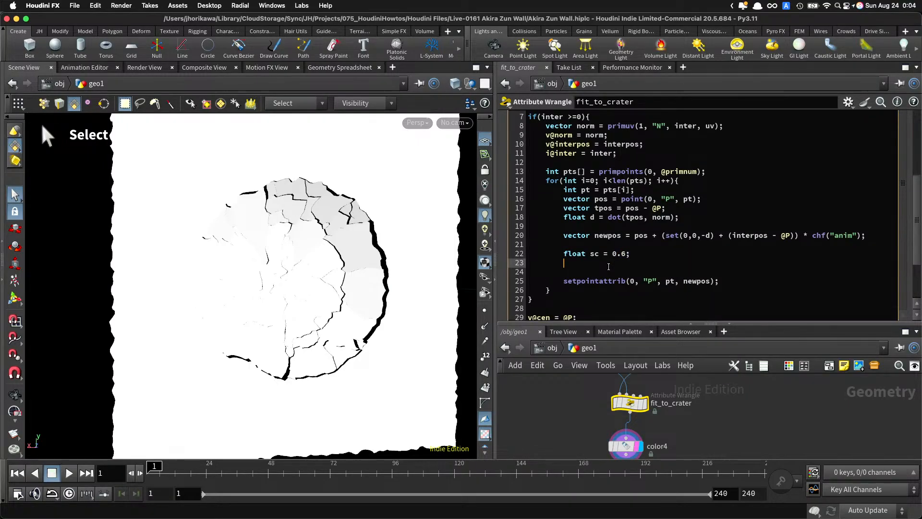
Step: Scale newpos about interpos by adding newpos -= interpos; newpos *= sc; newpos += interpos; and apply the code
type("newpos -=")
type("interpos;'")
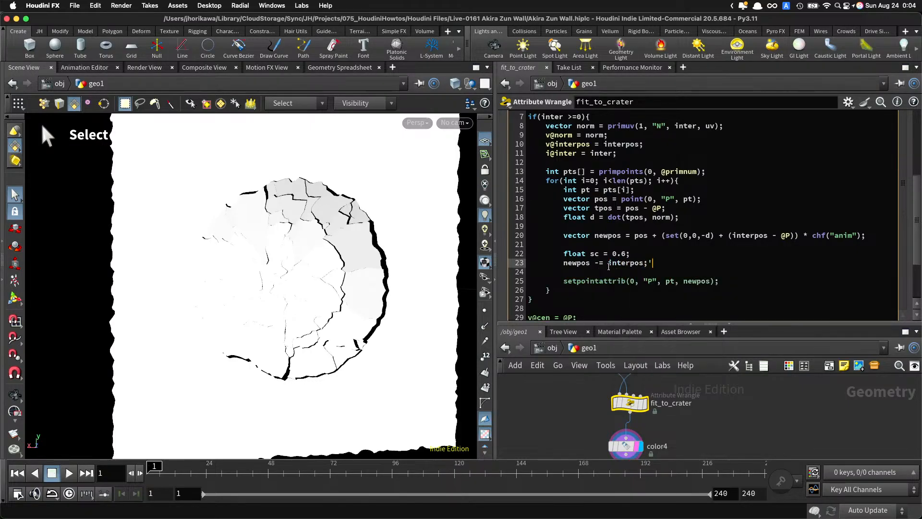
key("BackSpace")
key("Return")
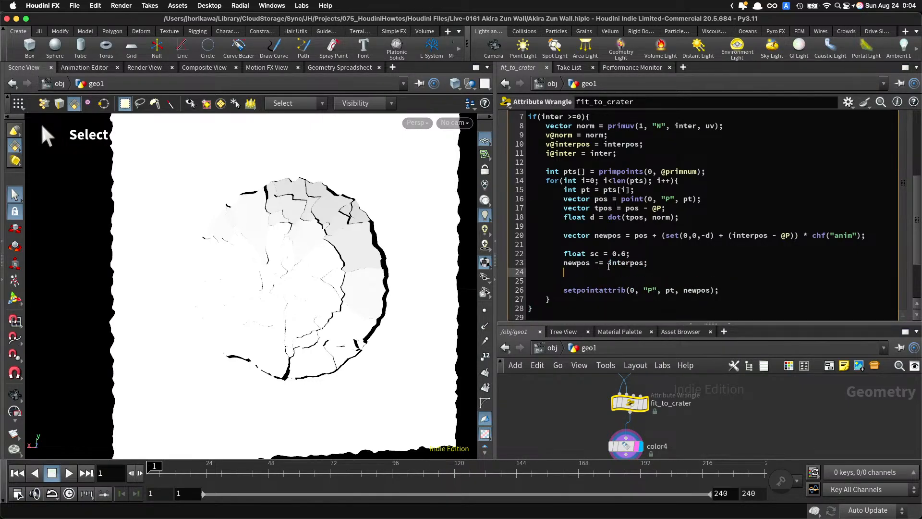
type("newpos *= sc;")
key("Return")
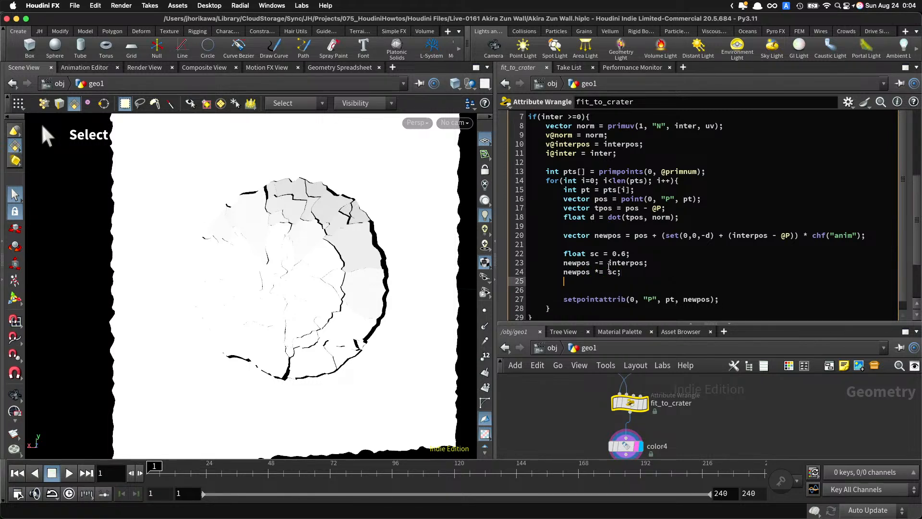
type("newpos += interpo")
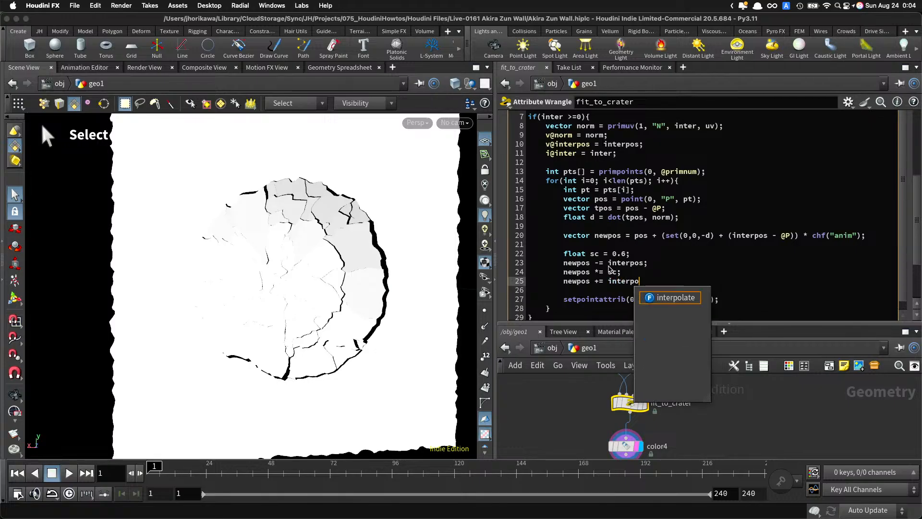
type("s;")
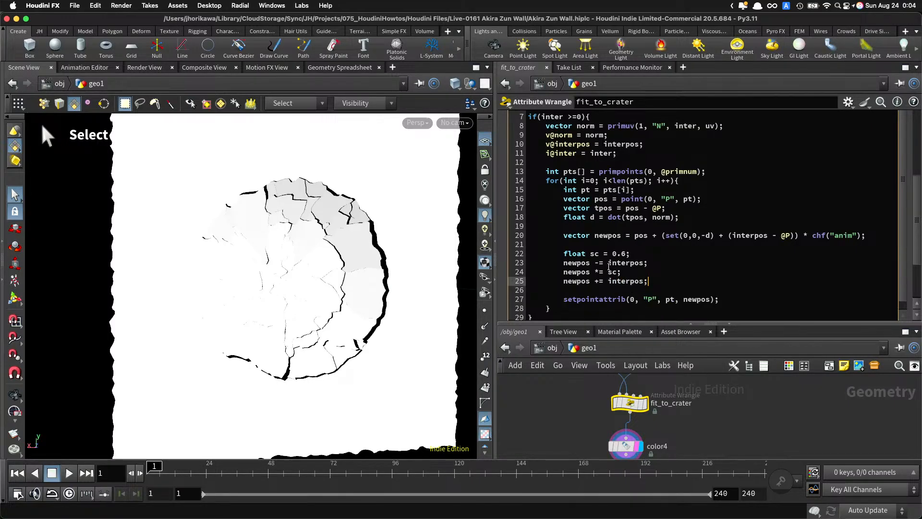
left_click(773, 447)
Step: Inspect the scaled crater pieces and set the sc variable to 0.9 in the VEX code
left_click_drag(400, 315, 373, 271, "alt")
scroll(343, 300, "up", 4)
scroll(374, 270, "up", 2)
scroll(374, 270, "up", 2)
scroll(374, 270, "down", 3)
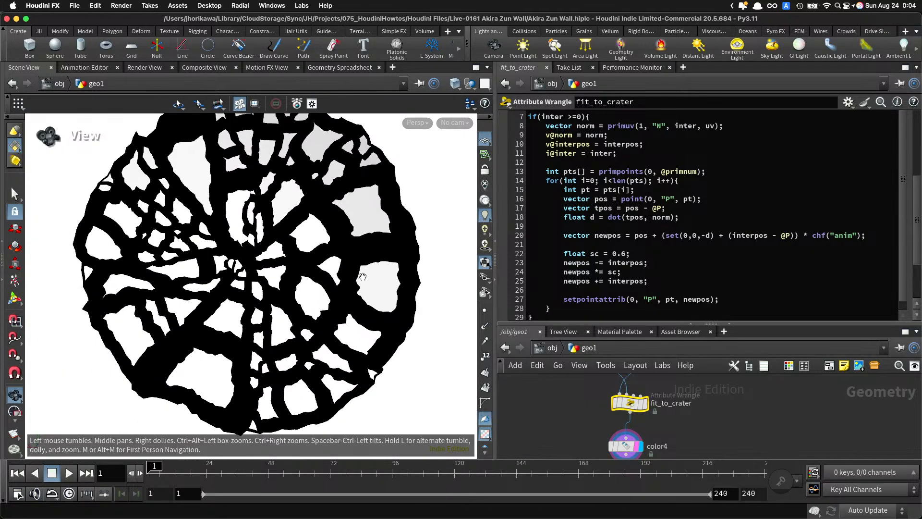
middle_click_drag(370, 276, 379, 278, "alt")
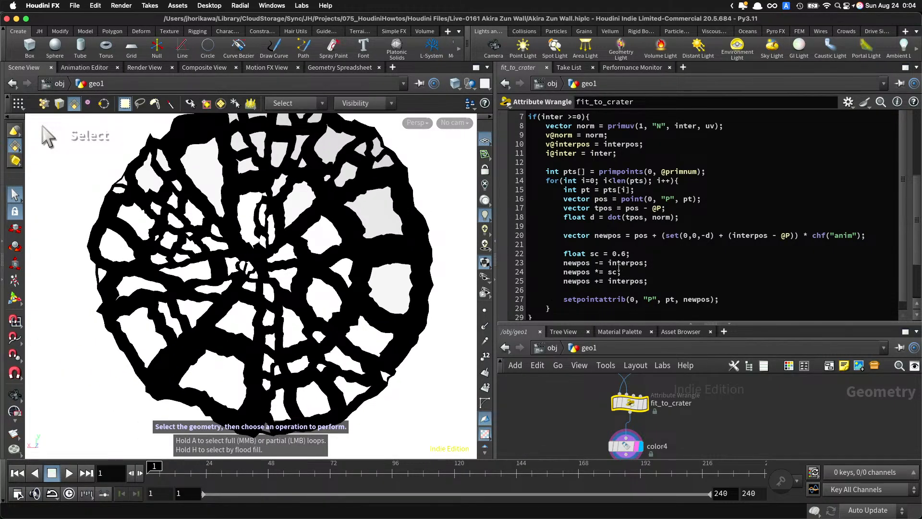
left_click_drag(627, 254, 620, 254)
type("9")
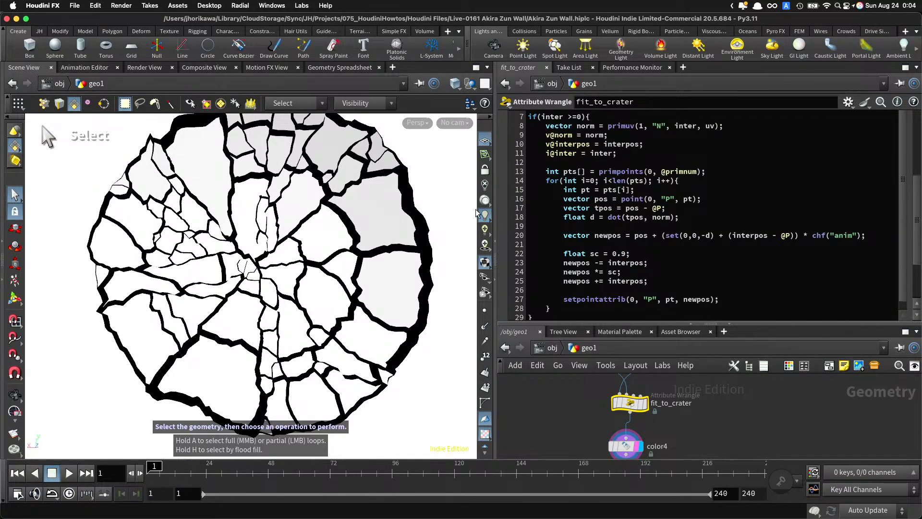
scroll(552, 202, "up", 2)
scroll(393, 197, "down", 5)
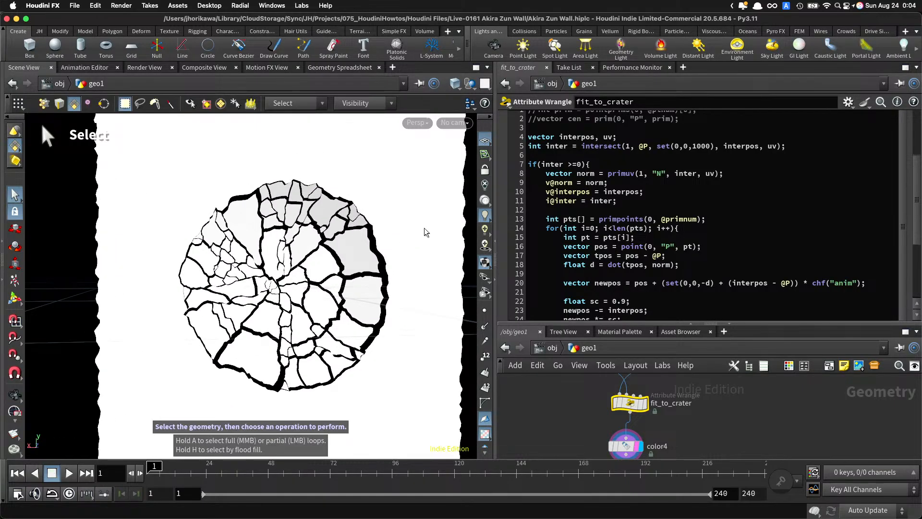
Step: Examine the fit_to_crater VEX code from the intersect condition down to the newpos scaling and setpointattrib lines
scroll(581, 269, "down", 2)
scroll(580, 270, "down", 2)
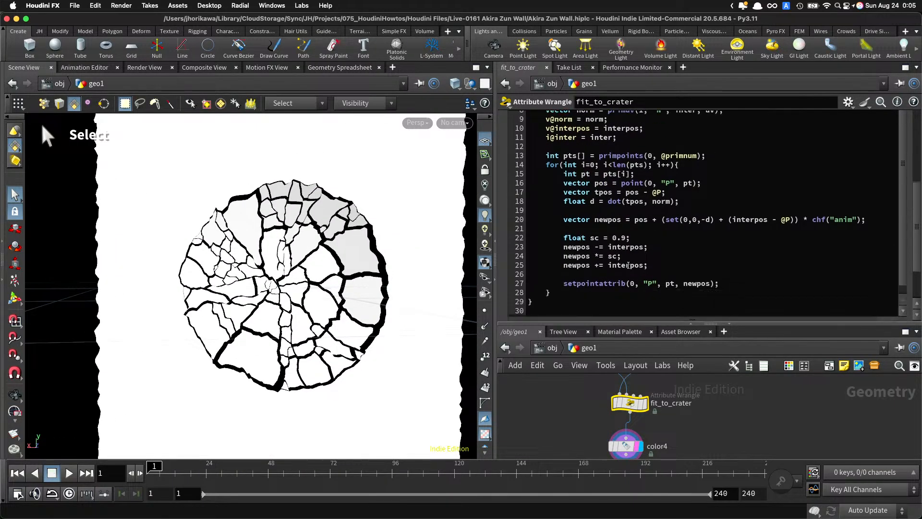
scroll(583, 245, "up", 4)
scroll(583, 216, "up", 3)
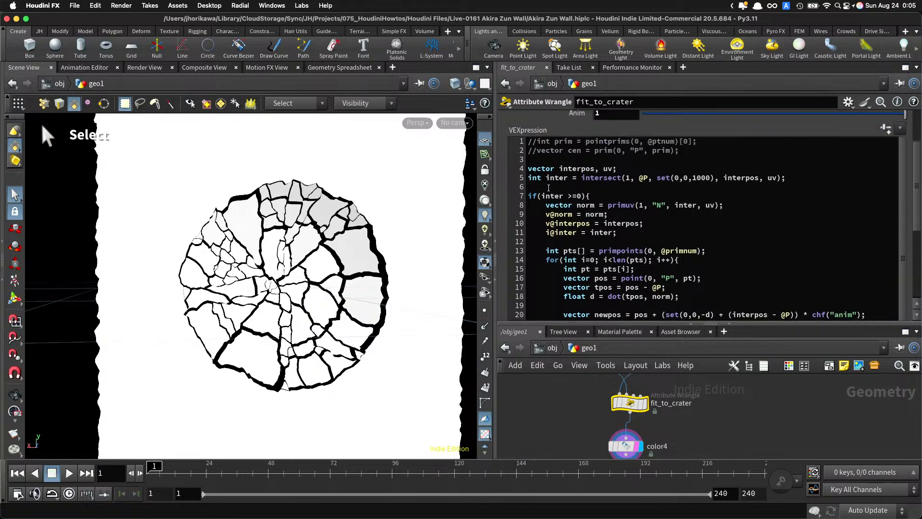
left_click(600, 194)
left_click_drag(602, 196, 522, 195)
left_click(589, 196)
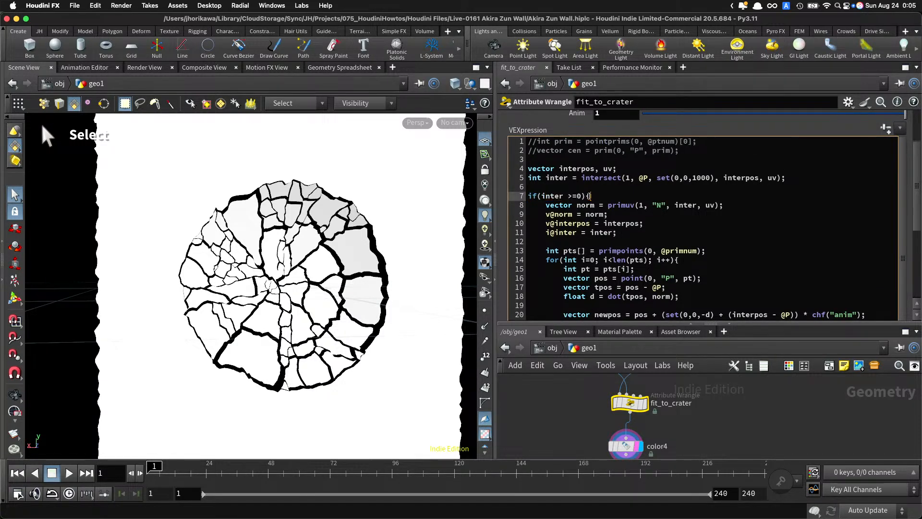
scroll(589, 195, "down", 3)
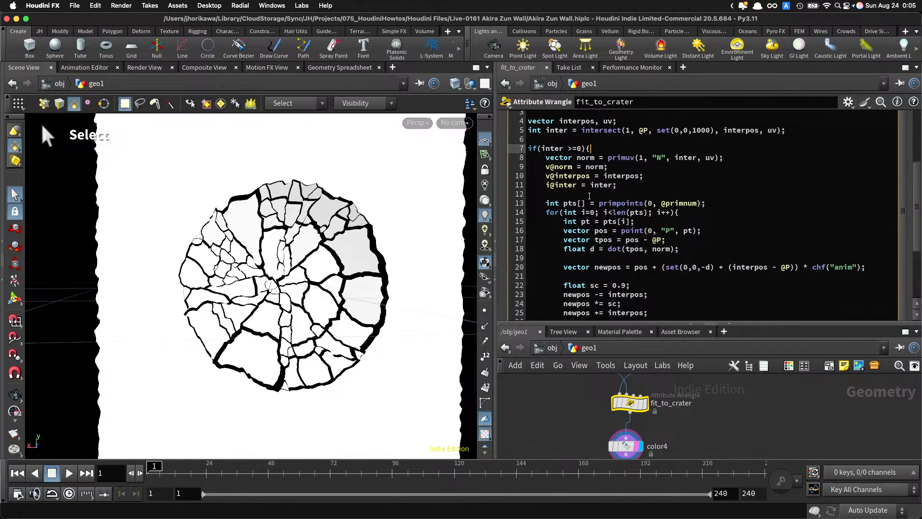
scroll(589, 196, "down", 4)
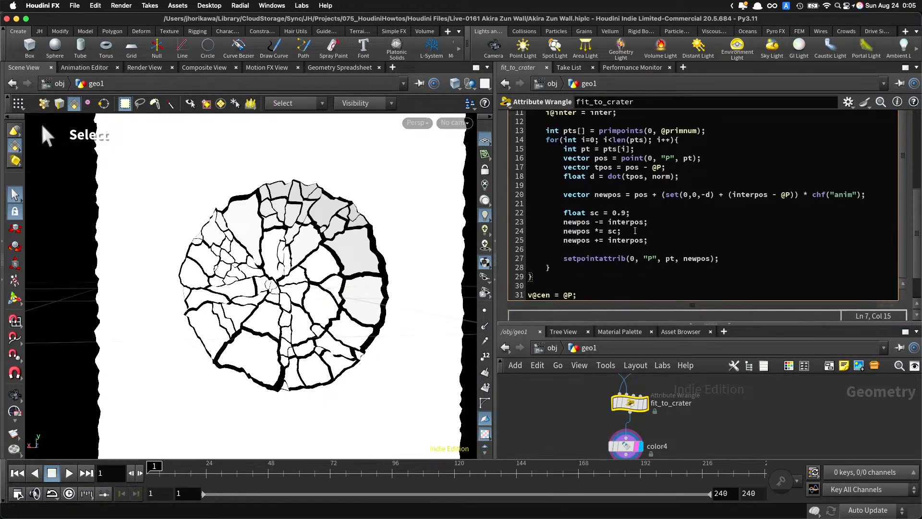
scroll(660, 239, "up", 3)
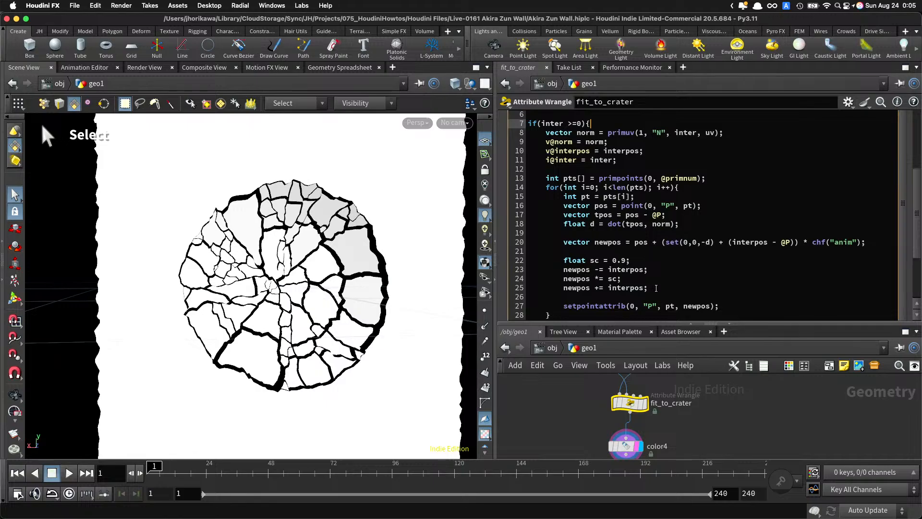
Step: Delete the float sc declaration and the three newpos scaling lines from the fit_to_crater code, along with the extra blank line
left_click_drag(656, 288, 517, 264)
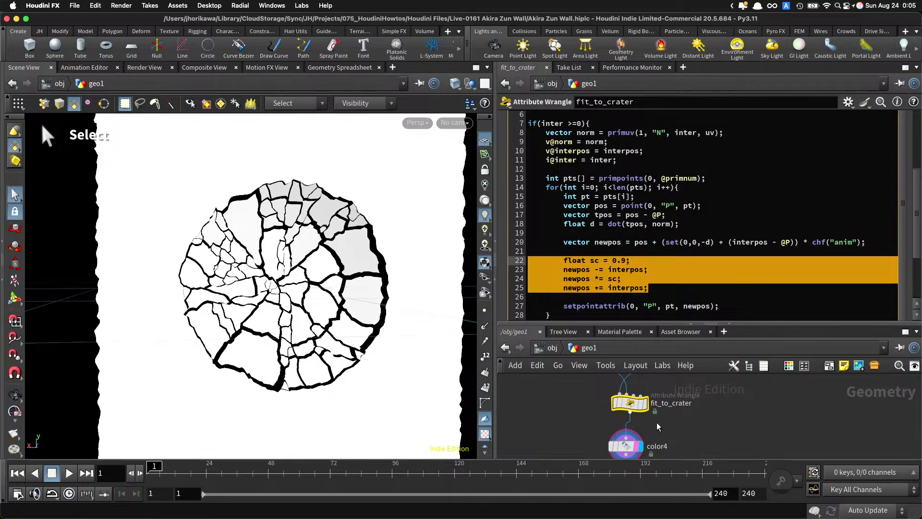
left_click(649, 281)
left_click_drag(648, 288, 479, 259)
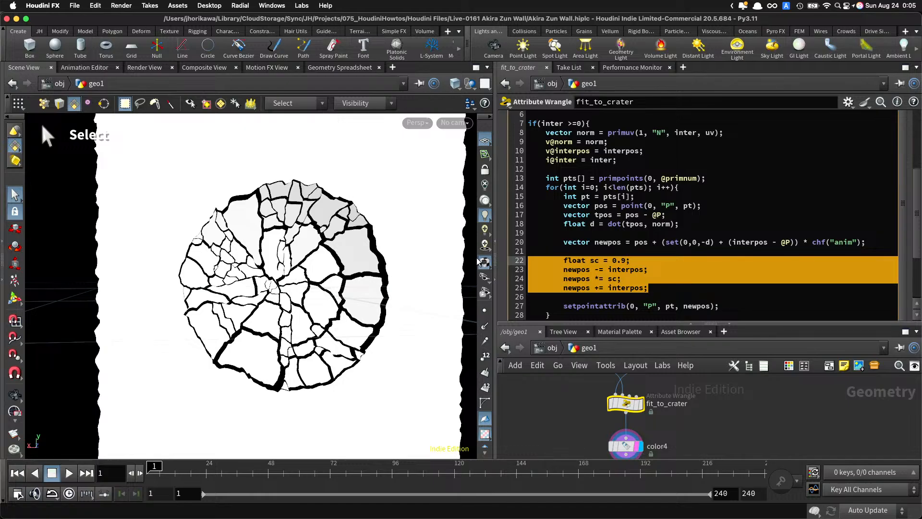
key("BackSpace")
key("BackSpace")
key("BackSpace")
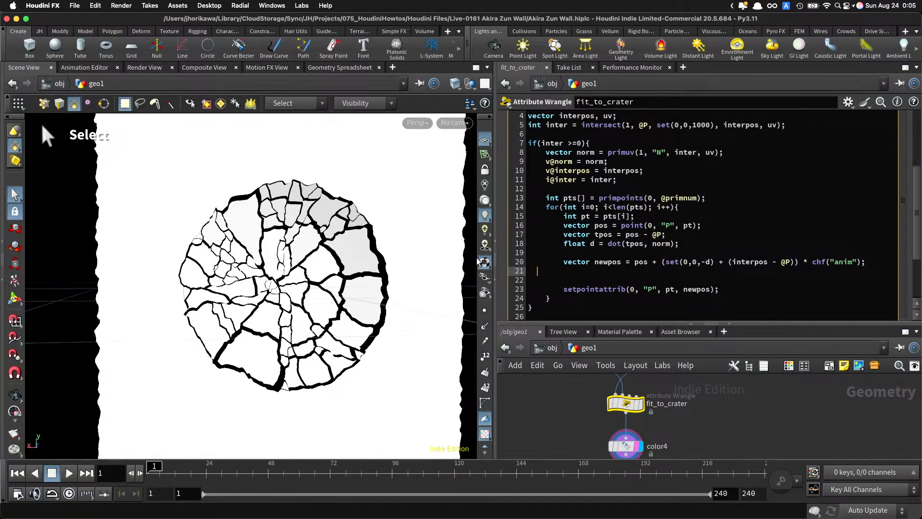
key("BackSpace")
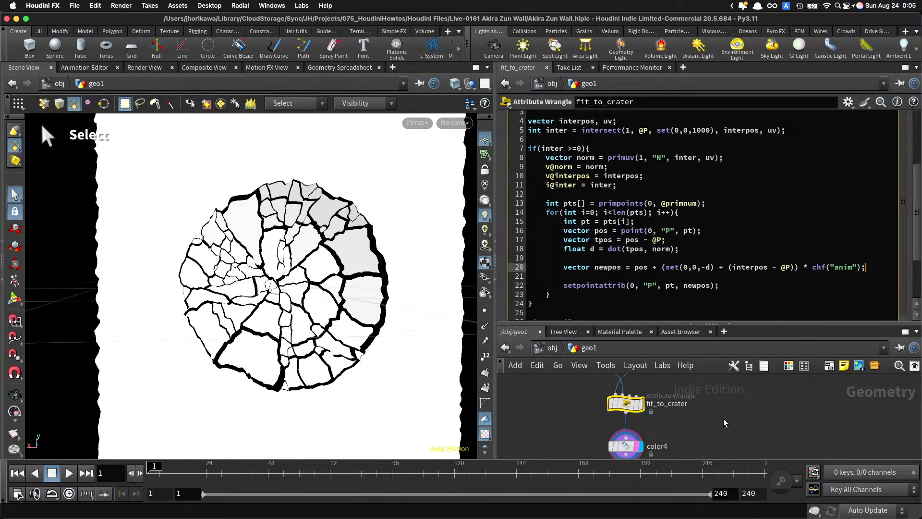
Step: Insert a Point Wrangle node between fit_to_crater and color4 in the geo1 network
scroll(706, 399, "down", 2)
middle_click_drag(723, 419, 701, 371)
scroll(680, 407, "up", 4)
scroll(626, 388, "down", 2)
middle_click_drag(626, 393, 627, 454)
key("Tab")
type("pointw")
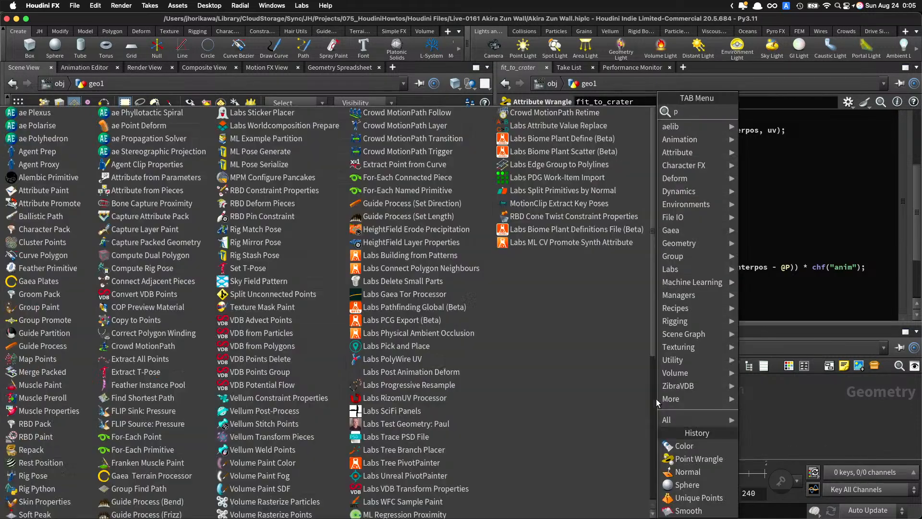
key("Return")
left_click(630, 403)
double_click(630, 403)
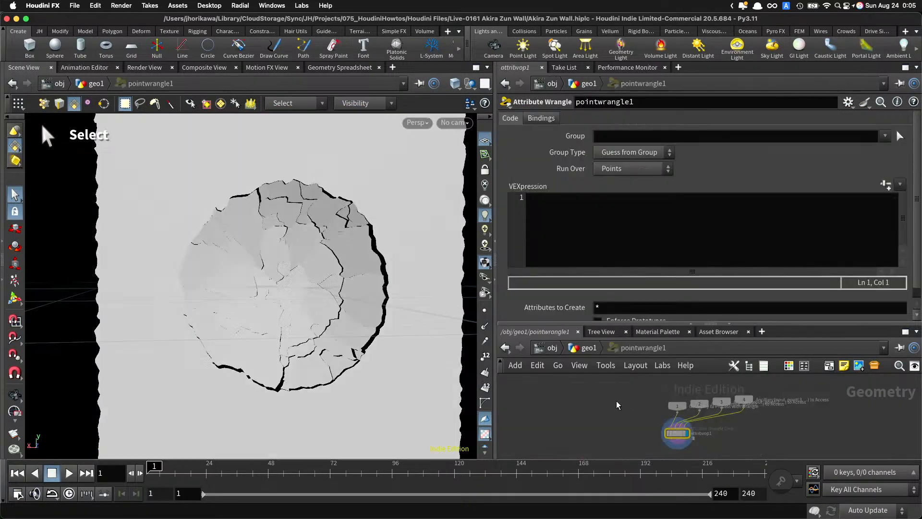
left_click(590, 349)
scroll(607, 389, "up", 2)
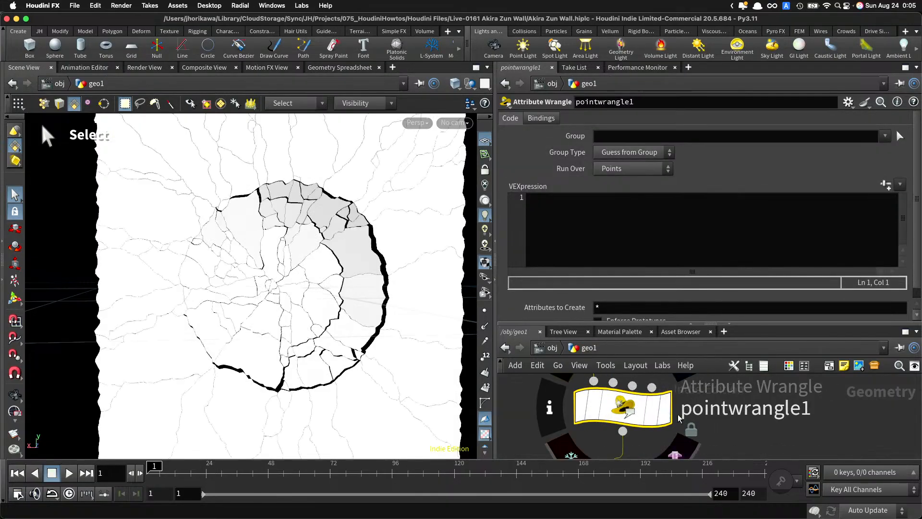
Step: Rename the new point wrangle node as scale_part
double_click(706, 409)
type("SCale_part")
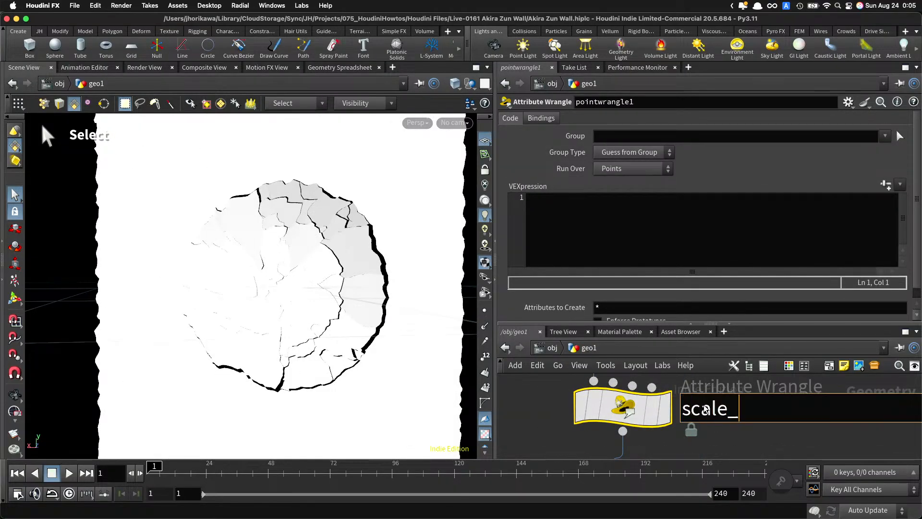
key("Return")
scroll(681, 422, "down", 3)
left_click_drag(679, 421, 653, 398)
Step: Declare float anim = chf("anim"); in the scale_part code and create its Anim parameter
left_click(621, 221)
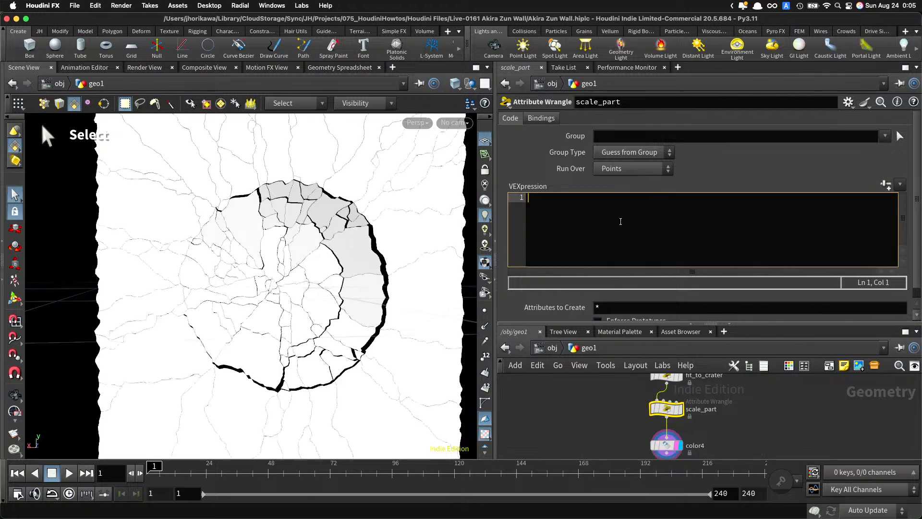
type("float ani")
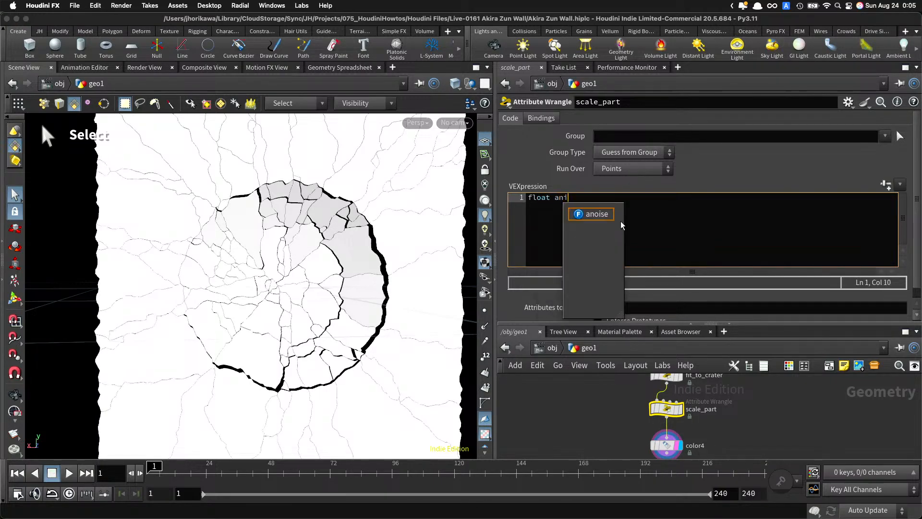
type("m = chf(")
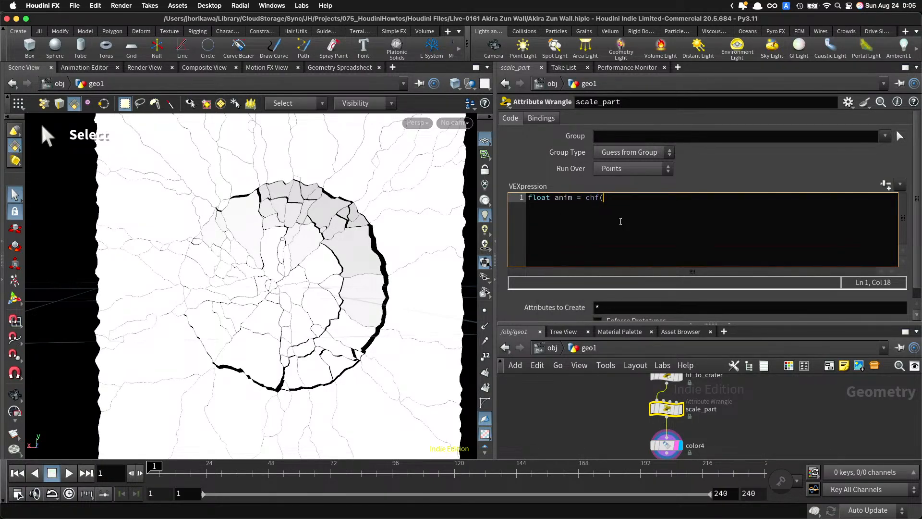
type("\"anim\");")
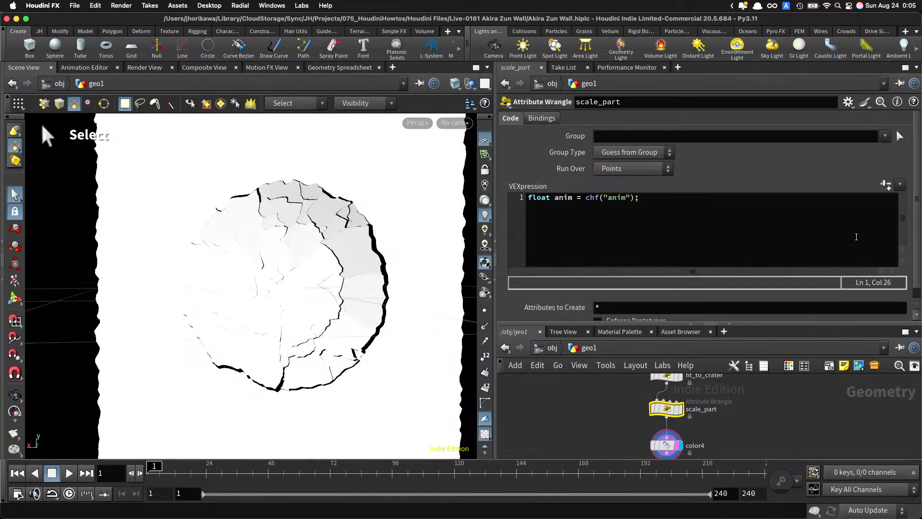
left_click(885, 184)
Step: Link scale_part's Anim parameter to fit_to_crater's Anim parameter with a relative reference
left_click(671, 384)
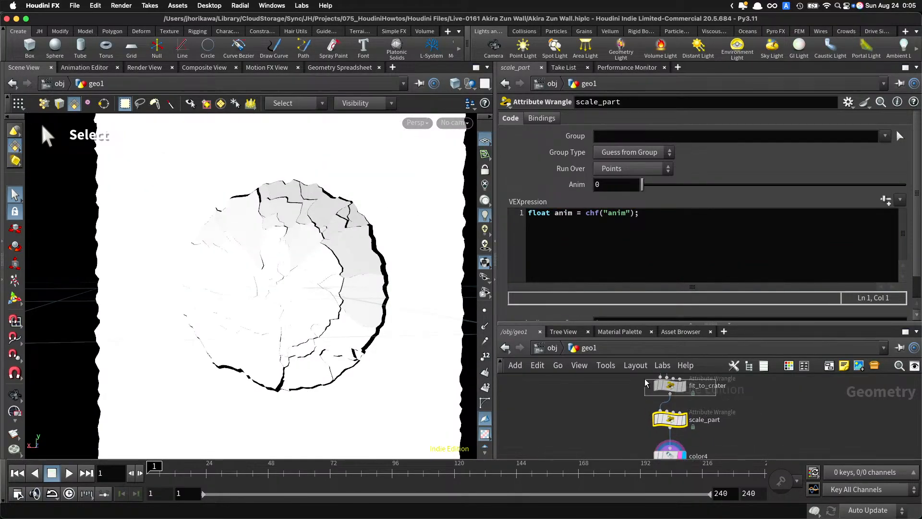
right_click(577, 186)
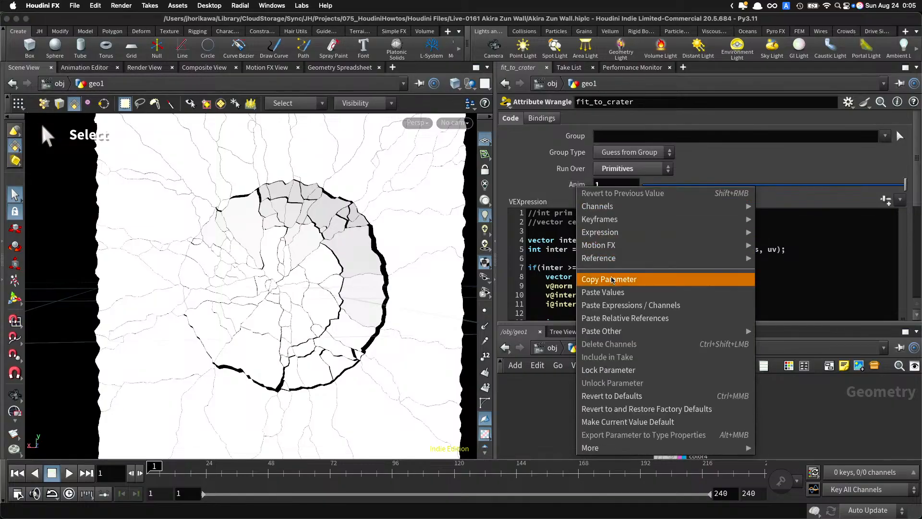
left_click(609, 279)
left_click(663, 421)
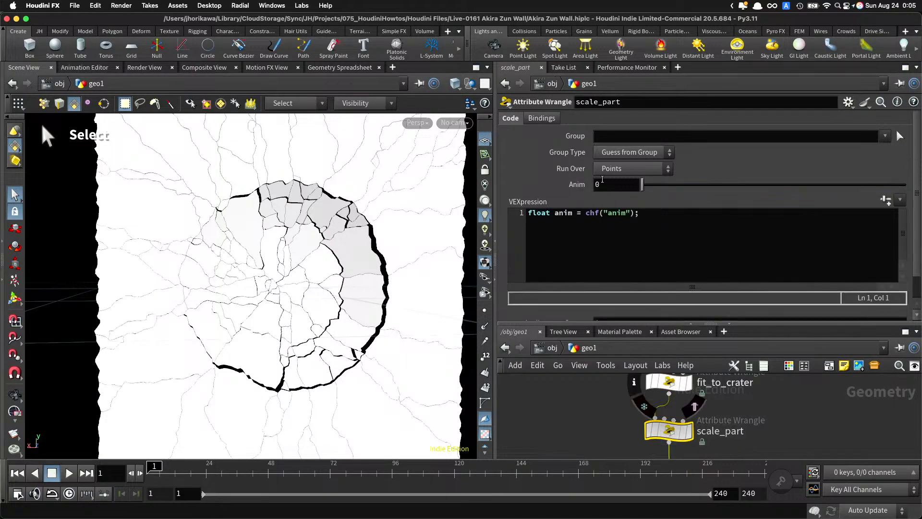
right_click(580, 188)
left_click(629, 319)
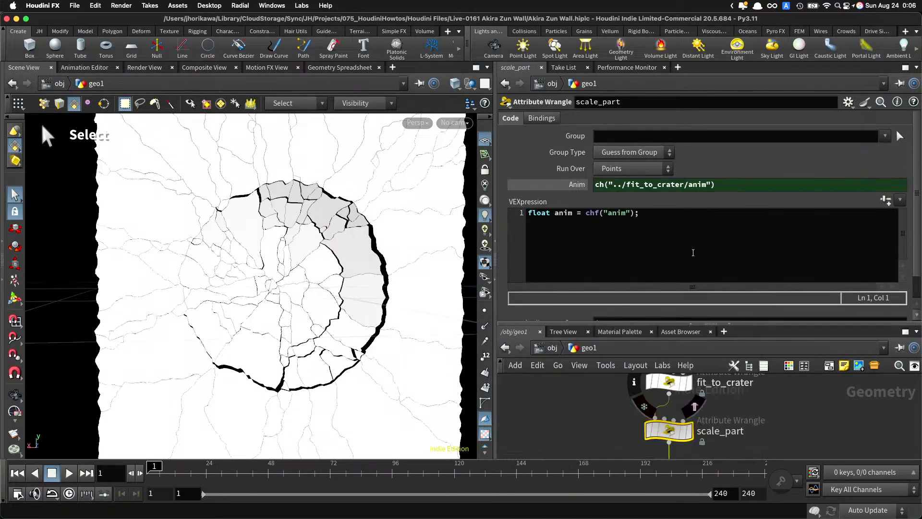
left_click(710, 256)
key("Return")
key("Return")
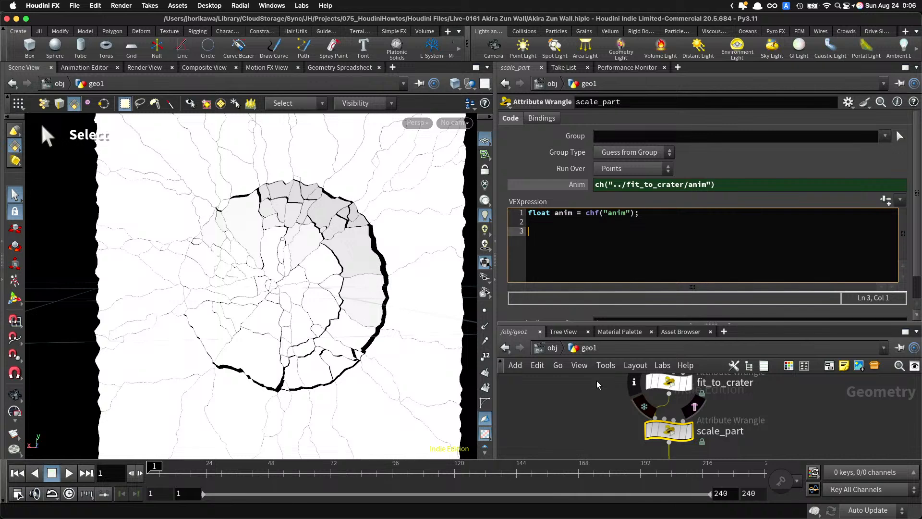
middle_click_drag(591, 410, 590, 370)
scroll(709, 409, "down", 3)
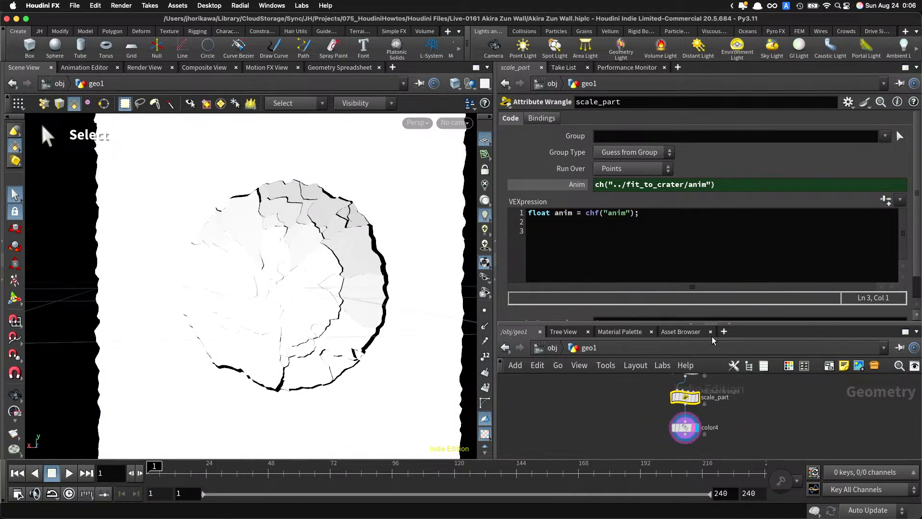
left_click_drag(750, 322, 750, 328)
left_click(720, 278)
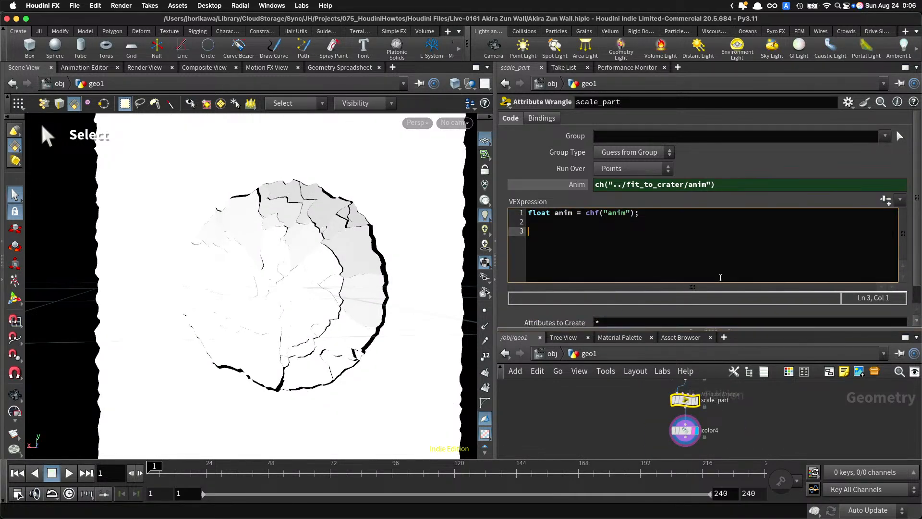
type("int prim -=")
key("BackSpace")
key("BackSpace")
type("= pointprims(0, \"")
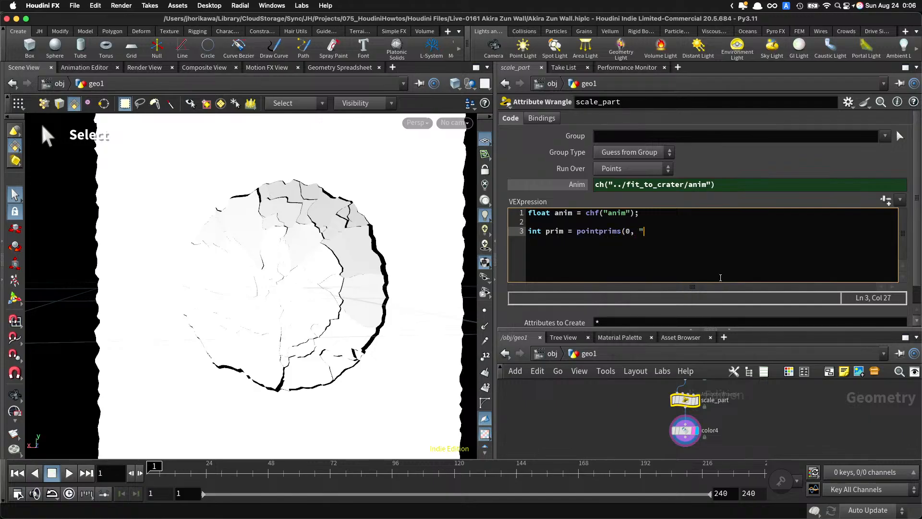
key("BackSpace")
type("@P")
key("BackSpace")
type("ptnum)[0];")
key("Return")
Step: Add vector cen = prim(0, "P", prim); below the prim declaration, followed by a blank line
type("v")
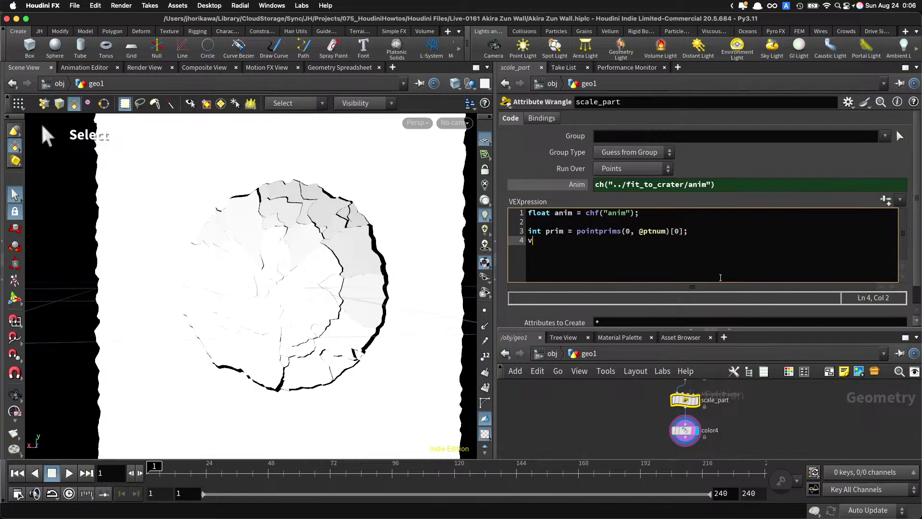
type("ector cen = porim")
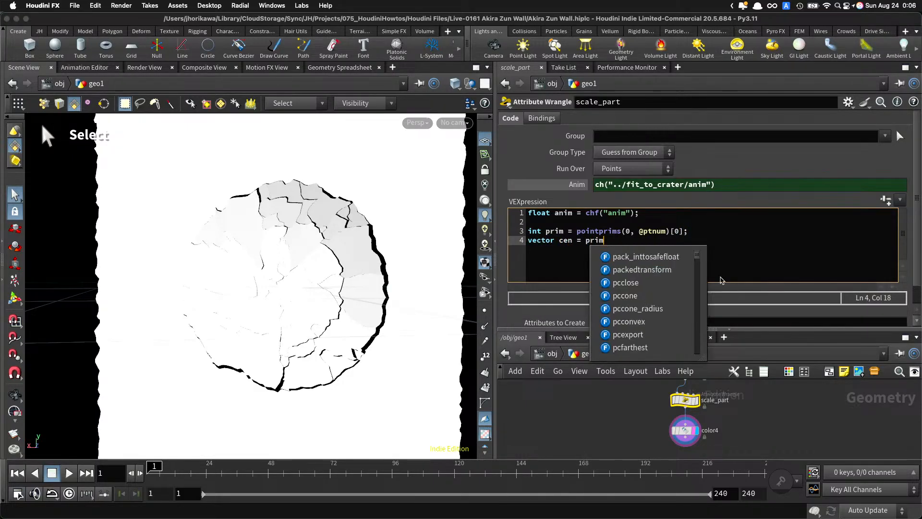
type("(0, \"P\", pri")
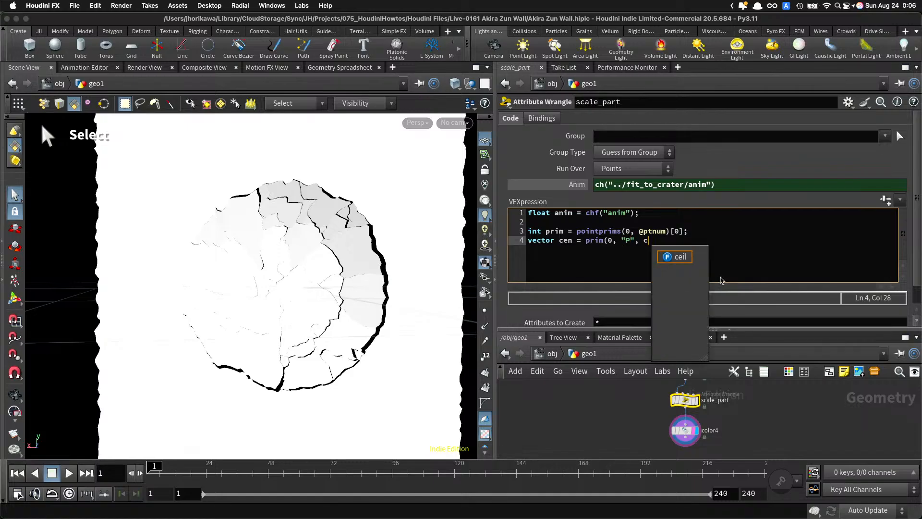
type("m);")
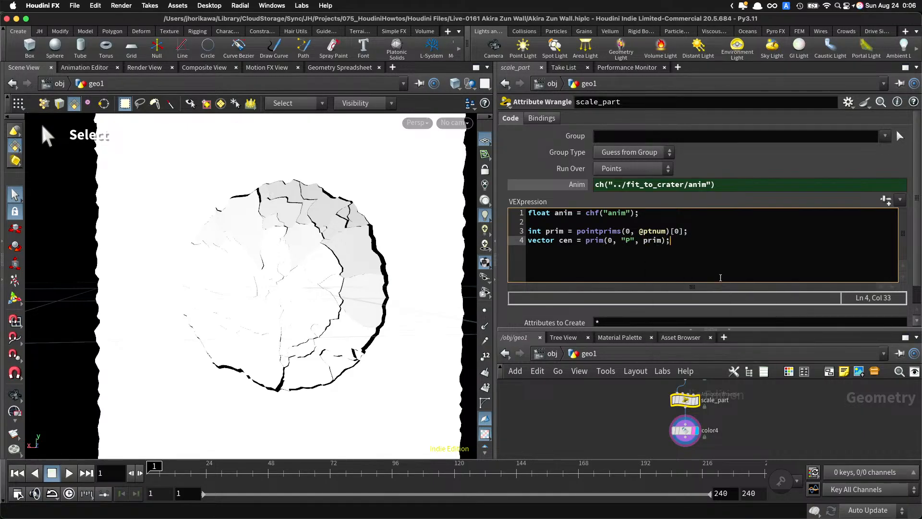
key("Return")
key("Return")
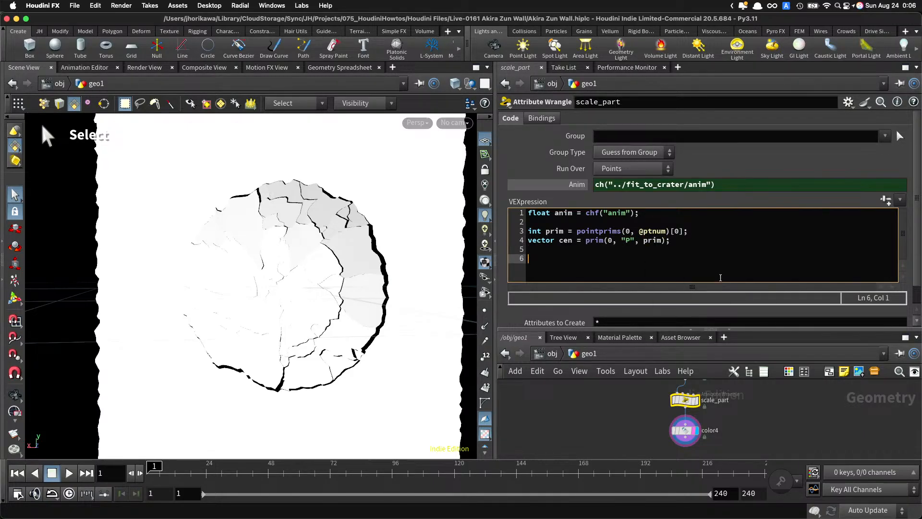
Step: Declare the centre-relative position with vector pos = @P - cen; below the cen declaration
type("@")
key("BackSpace")
type("vector pos")
type("@P =")
key("BackSpace")
type("- cen;")
Step: Scale pos by half and offset it back by adding pos *= 0.5; and pos += cen;
key("Return")
type("pos *=")
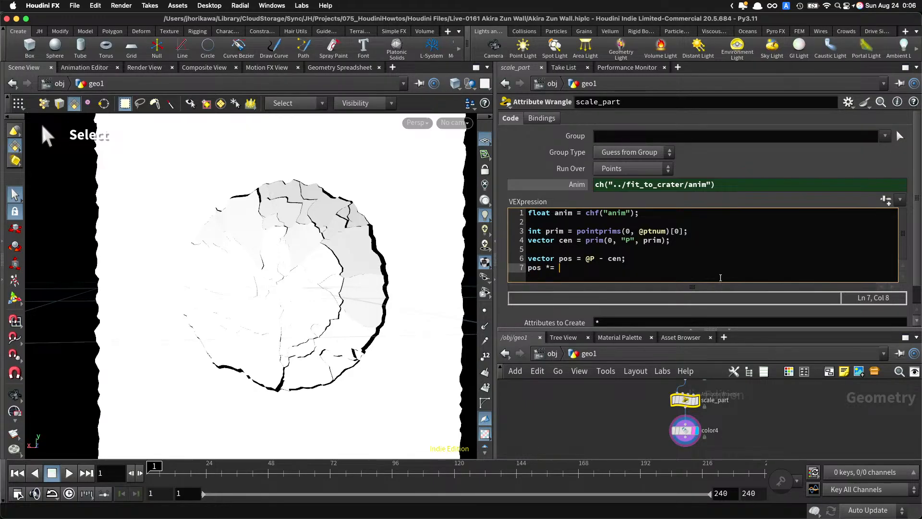
type(" 0.5;")
key("Return")
type("pos += ")
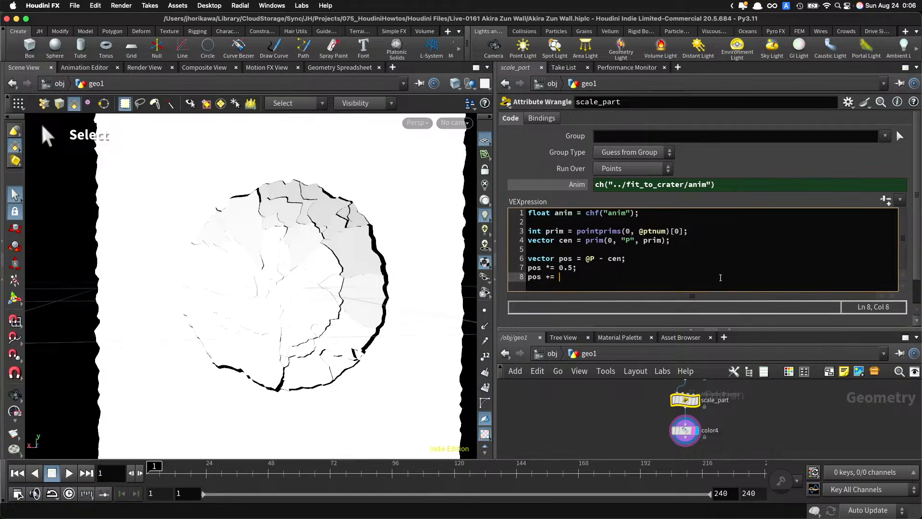
type("cen;")
Step: Write the scaled position back to the points by adding @P = pos; at the end of the scale_part code, and apply it
key("Return")
type(";")
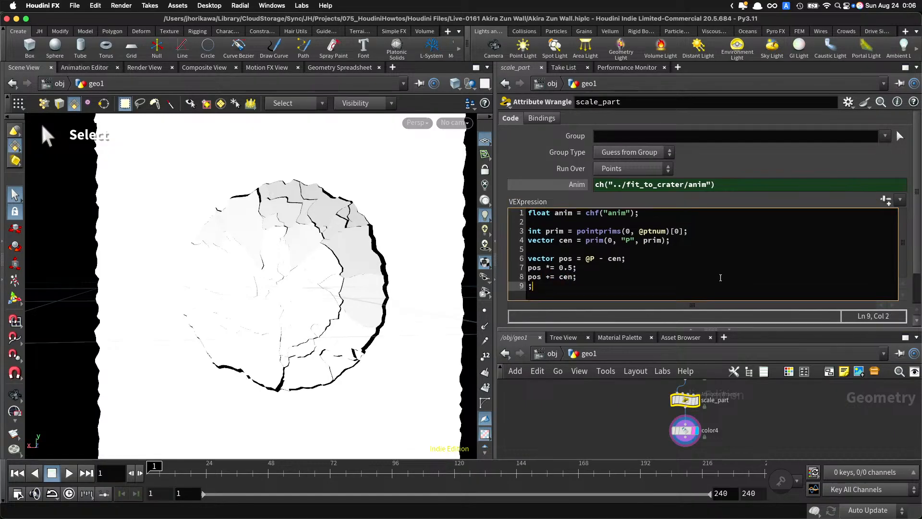
key("BackSpace")
key("Return")
key("Return")
type("@P")
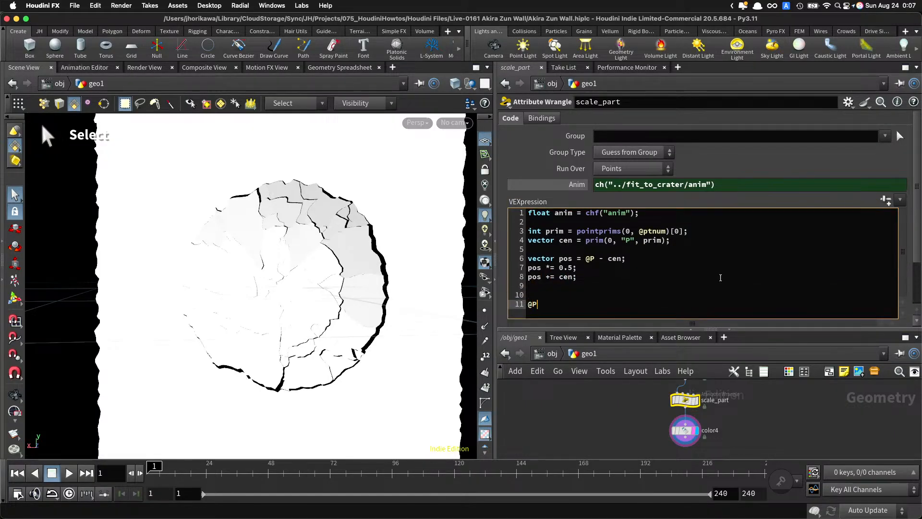
type(" = pos;")
left_click(617, 384)
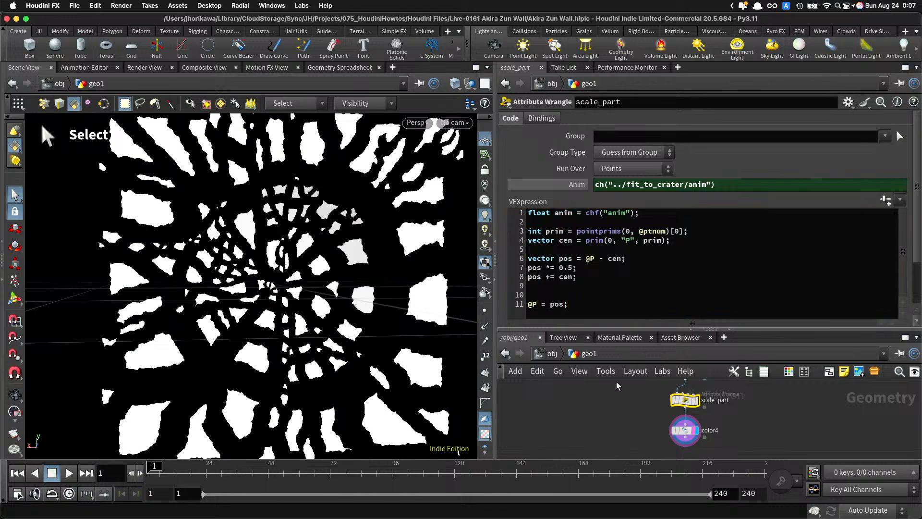
Step: Replace the 0.5 factor in the pos scaling line with anim and test it with the Anim parameter at 0.396
key("space")
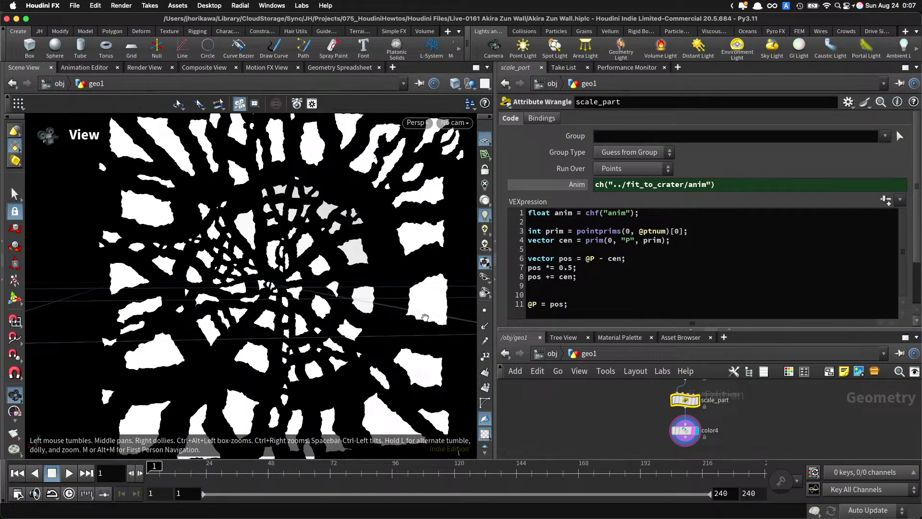
right_click_drag(426, 333, 370, 333, "alt")
mouse_move(370, 333)
left_mouse_down("alt")
mouse_move(343, 312)
mouse_move(368, 331)
mouse_move(384, 327)
left_mouse_up("alt")
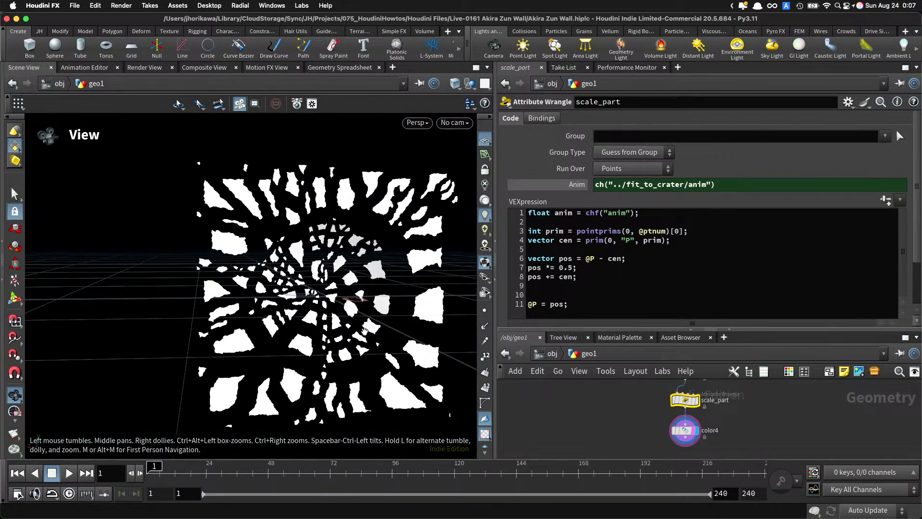
right_click_drag(384, 326, 417, 326, "alt")
left_click_drag(418, 326, 408, 317, "alt")
left_click(589, 303)
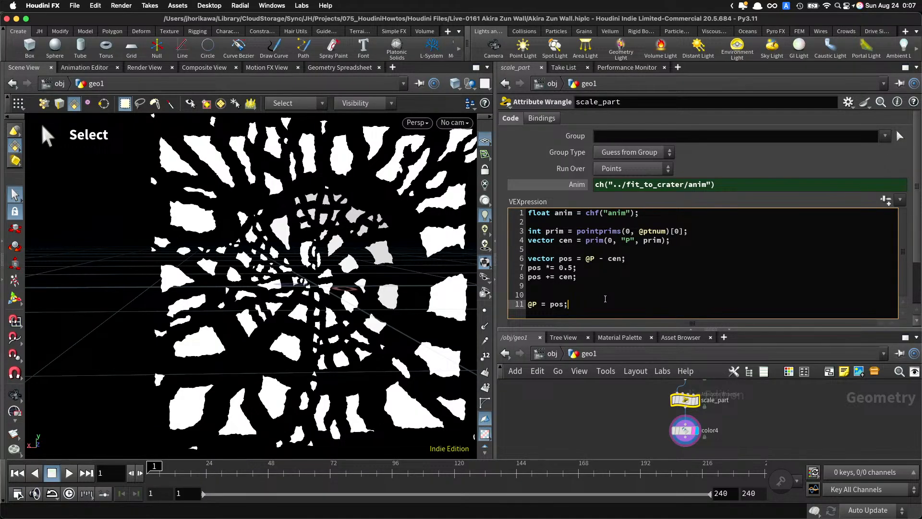
double_click(560, 268)
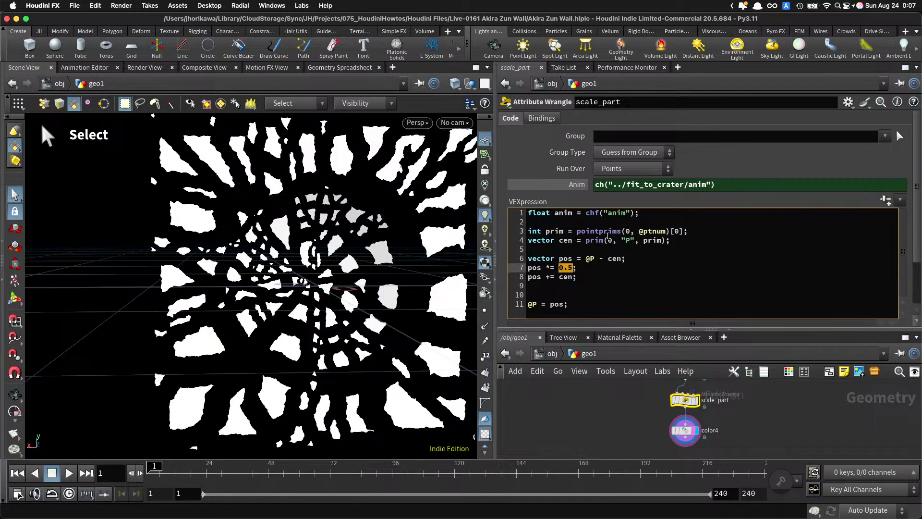
left_click_drag(651, 214, 517, 211)
left_click(573, 259)
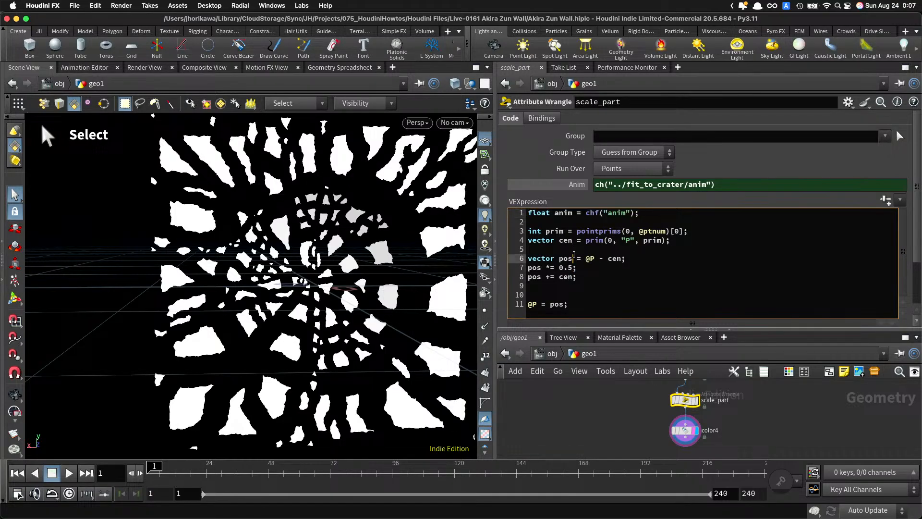
double_click(561, 268)
type("anim")
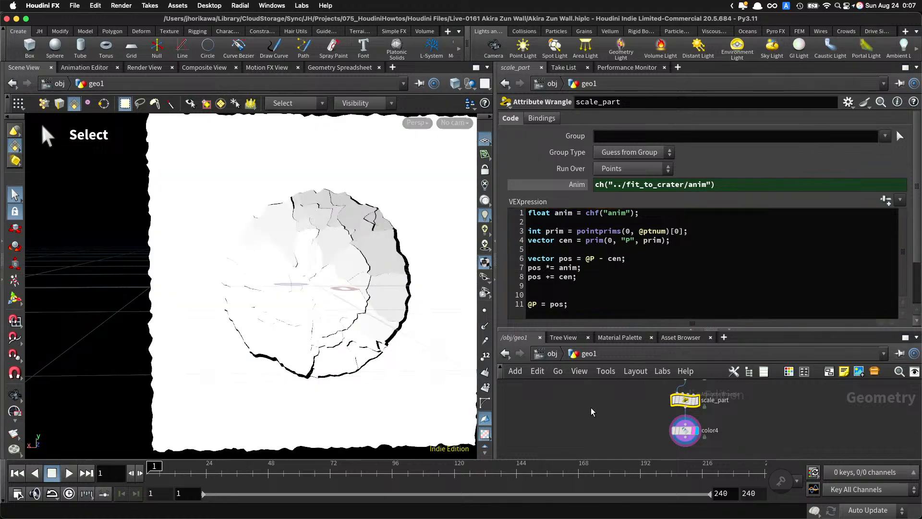
left_click(573, 185)
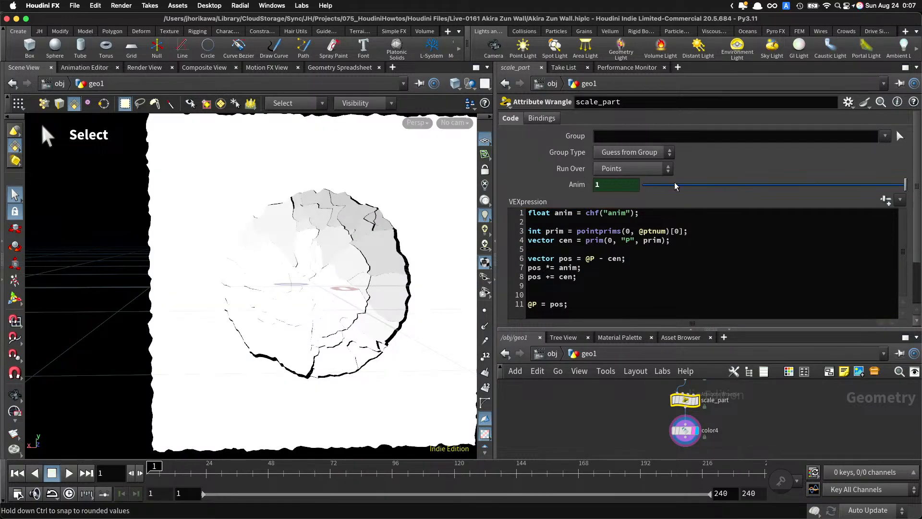
left_click_drag(677, 185, 746, 188)
Step: Replace anim with sc as the multiplier in the pos scaling line
left_click(560, 269)
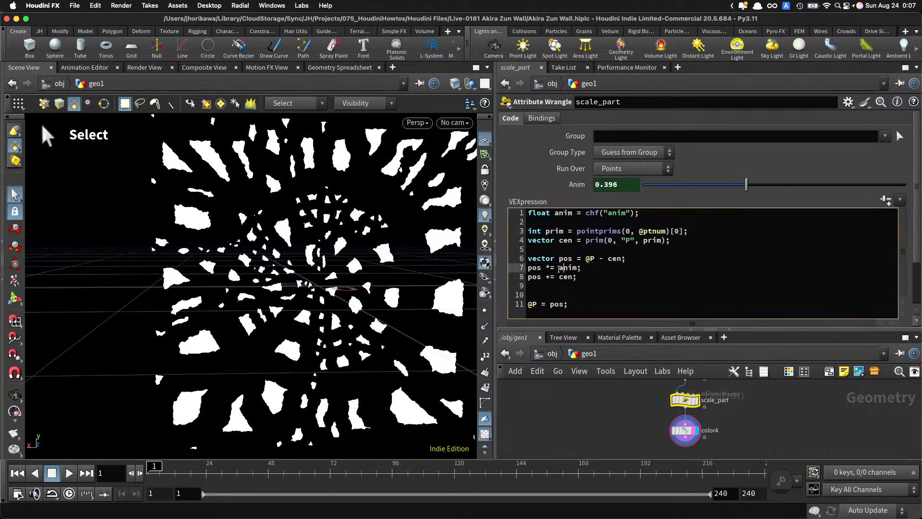
type("fit(")
key("BackSpace")
key("BackSpace")
key("BackSpace")
key("BackSpace")
key("BackSpace")
key("BackSpace")
key("BackSpace")
key("BackSpace")
type("sc")
Step: Declare float sc = fit01(anim, 1.0, 0.7); below the pos declaration and try it with Anim at 1 and 0.69
left_click(651, 260)
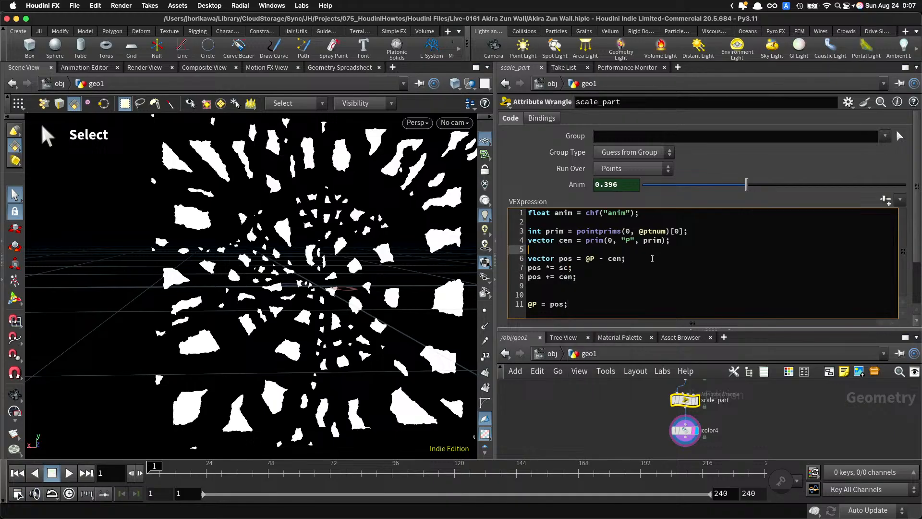
key("Return")
type("float s")
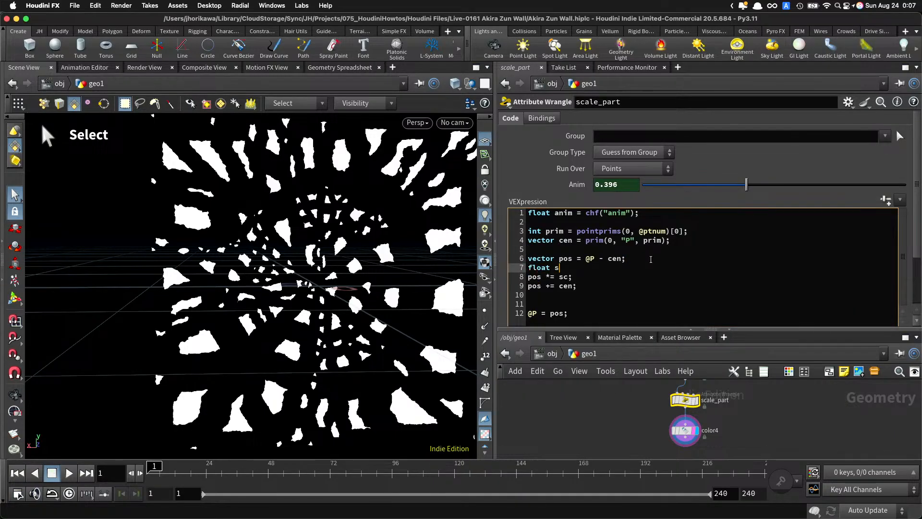
type("c = fi")
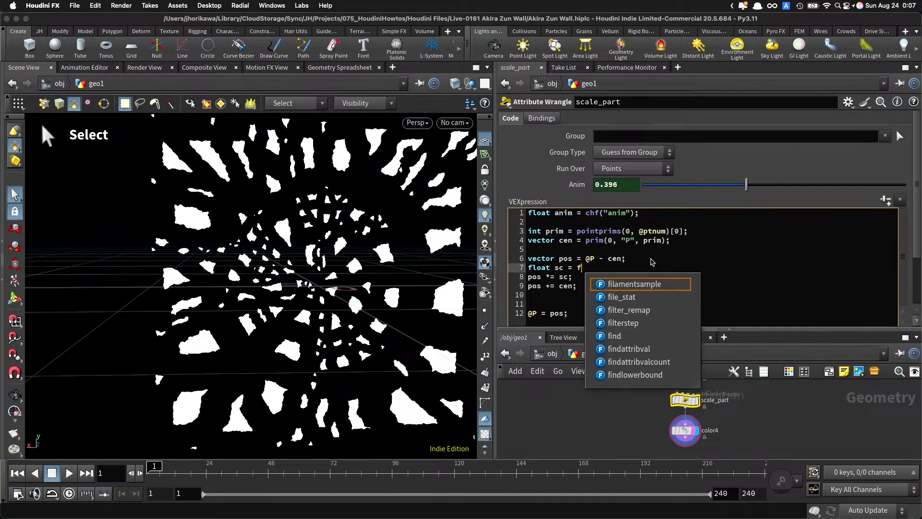
key("BackSpace")
key("BackSpace")
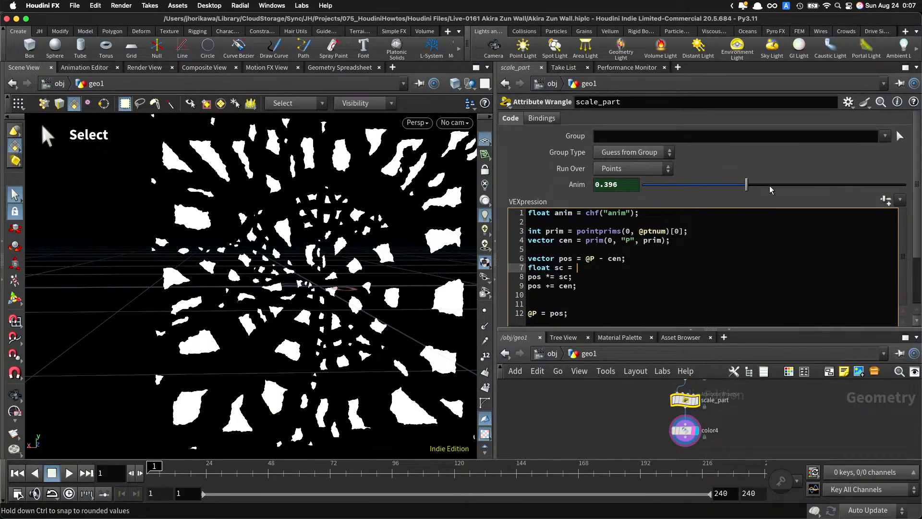
left_click_drag(746, 185, 904, 185)
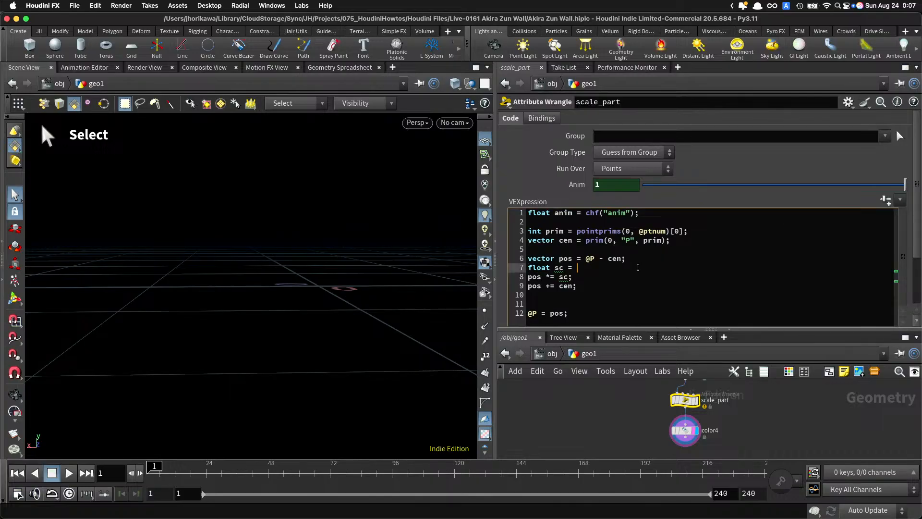
type("fit")
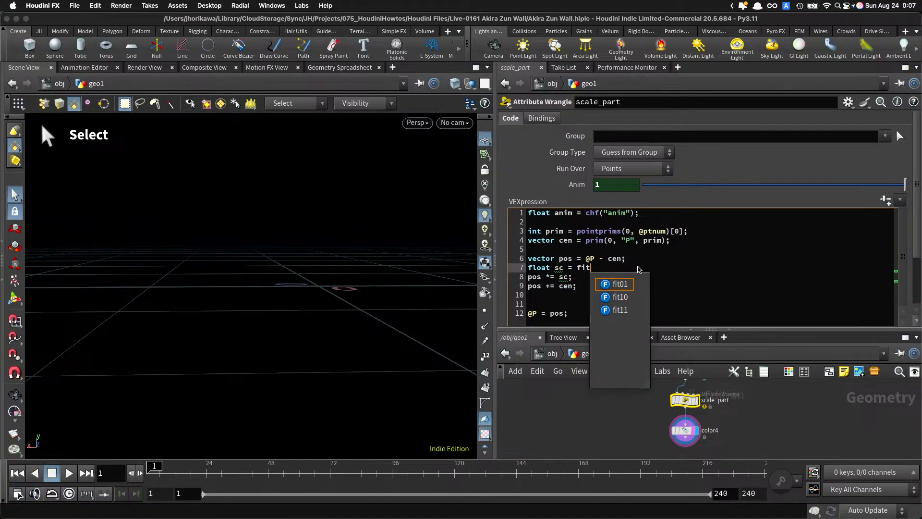
key("Return")
type("(anim,")
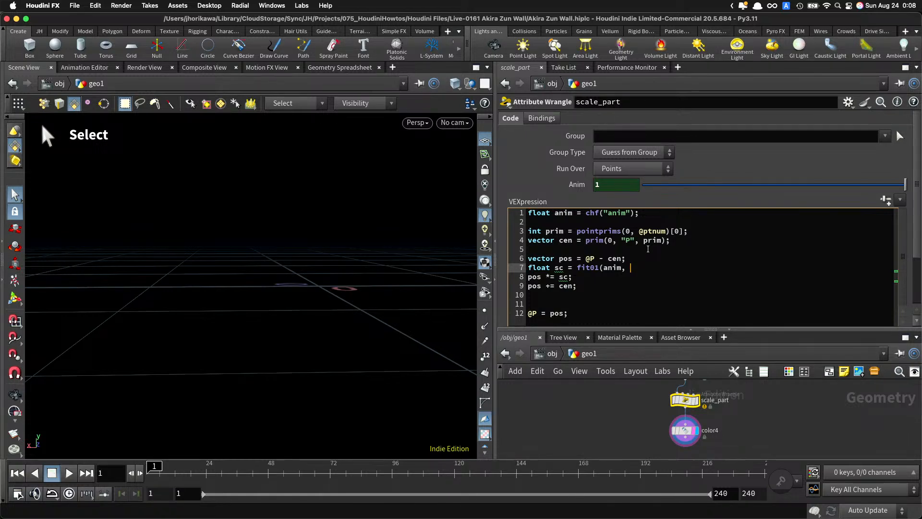
type("1.0, 0.7);")
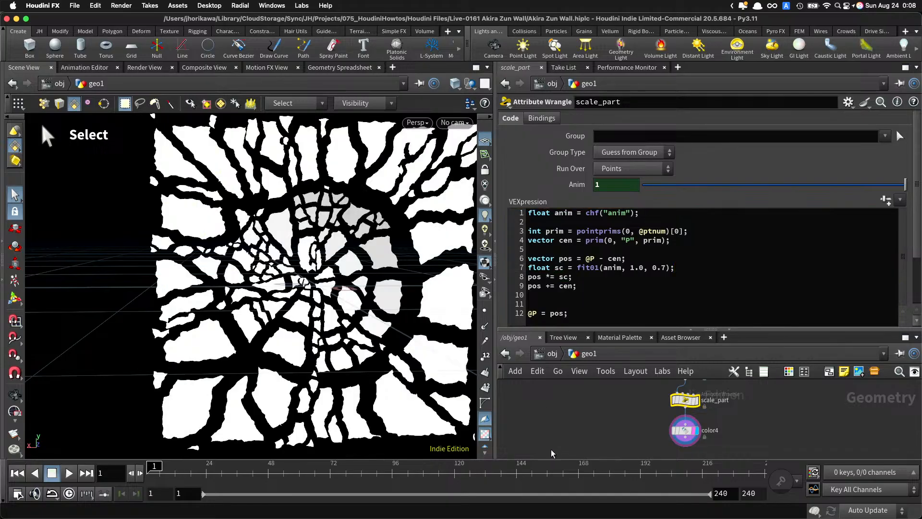
left_click_drag(732, 185, 823, 186)
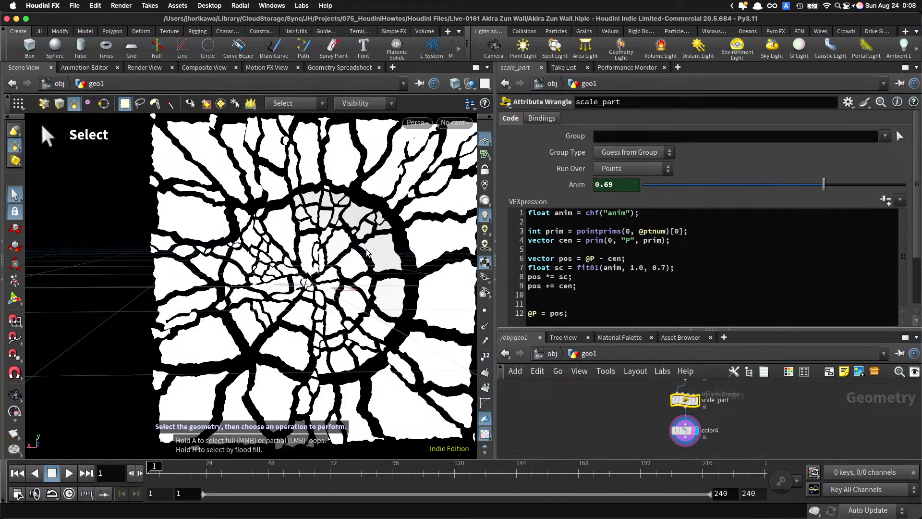
Step: Begin a declaration float targetsc = fit( on a new line between the pos and sc declarations
left_click(589, 279)
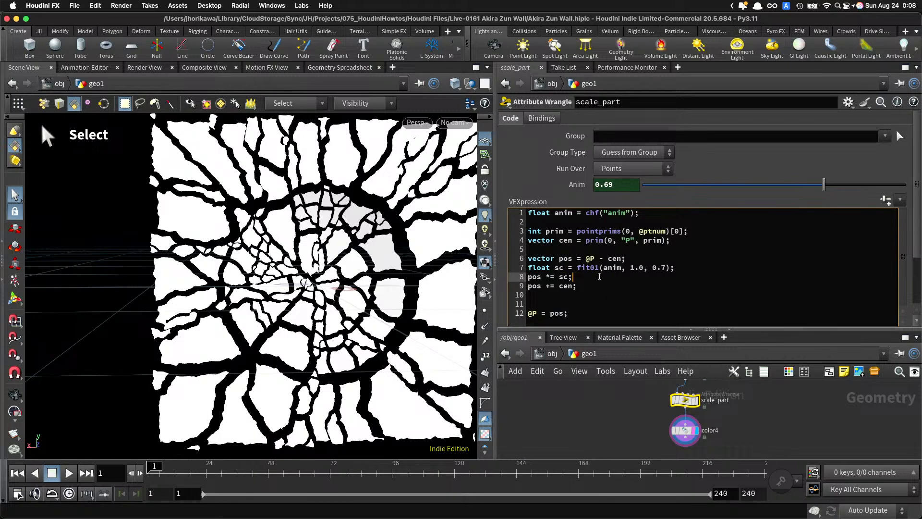
left_click(646, 261)
left_click_drag(668, 267, 652, 269)
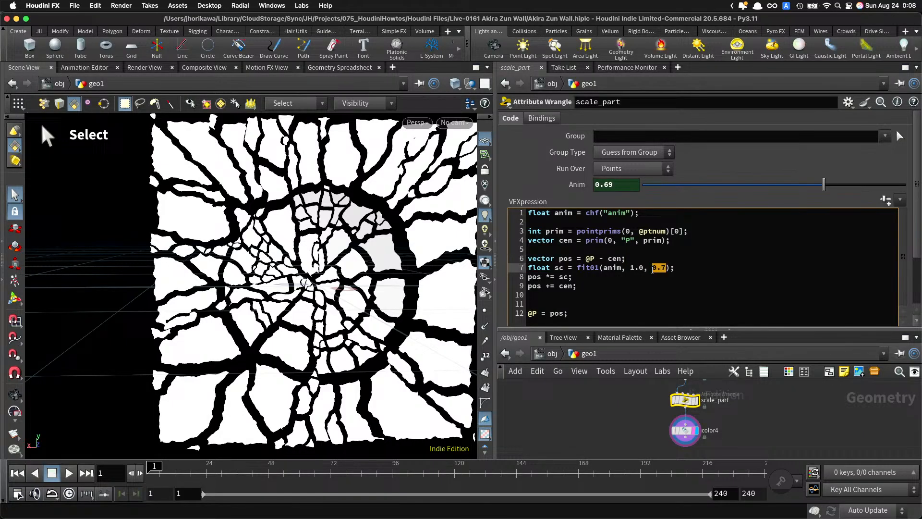
left_click(649, 262)
key("Return")
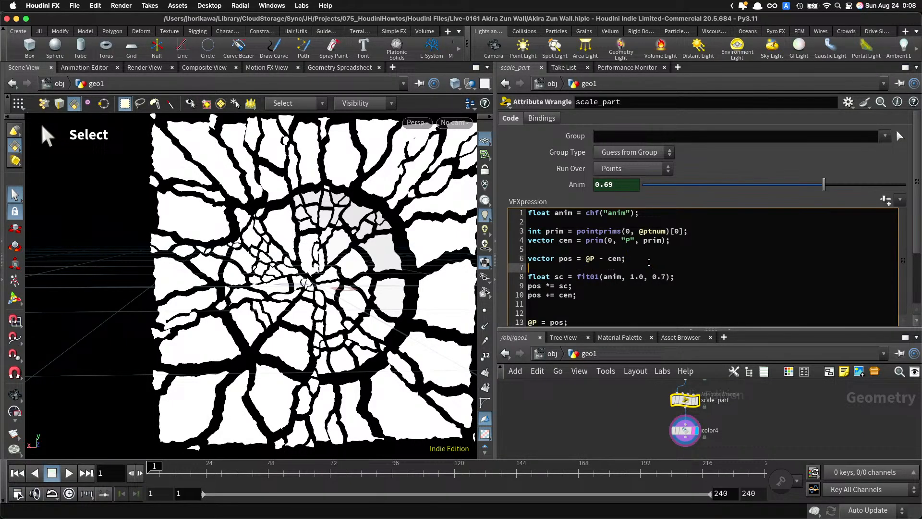
type("float targetsc = fit(")
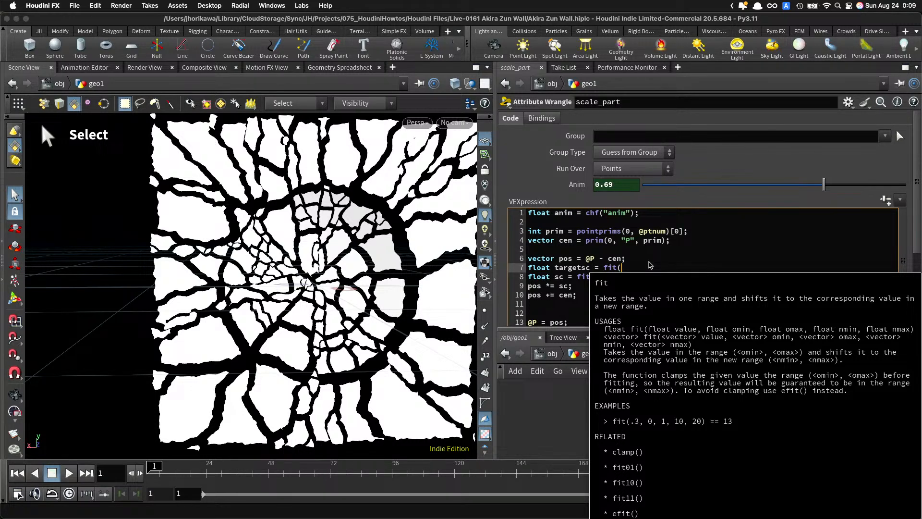
type("lenghth")
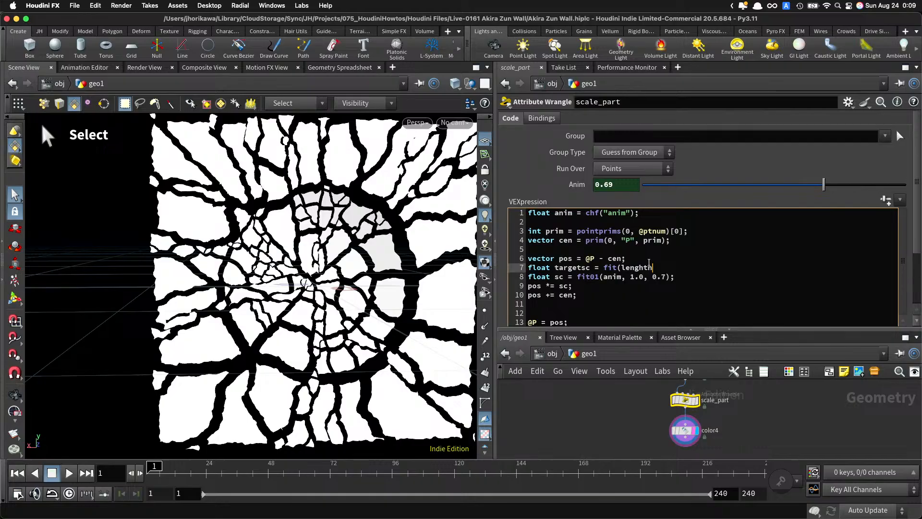
key("BackSpace")
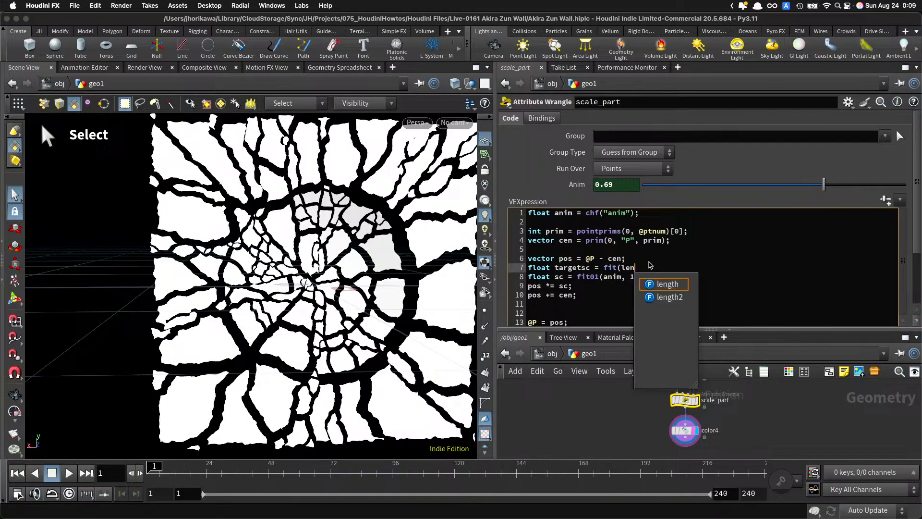
type("th(@P),")
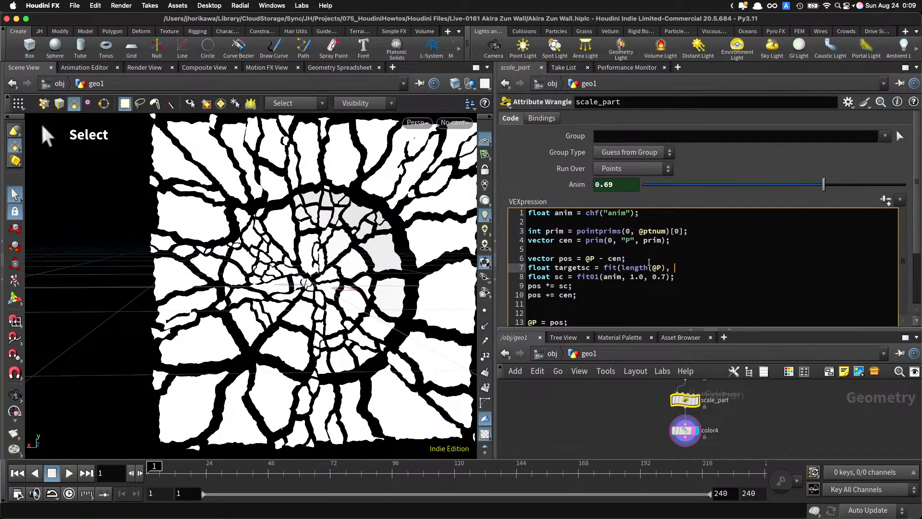
key("BackSpace")
key("BackSpace")
key("BackSpace")
key("BackSpace")
key("BackSpace")
key("BackSpace")
key("BackSpace")
key("BackSpace")
key("BackSpace")
key("BackSpace")
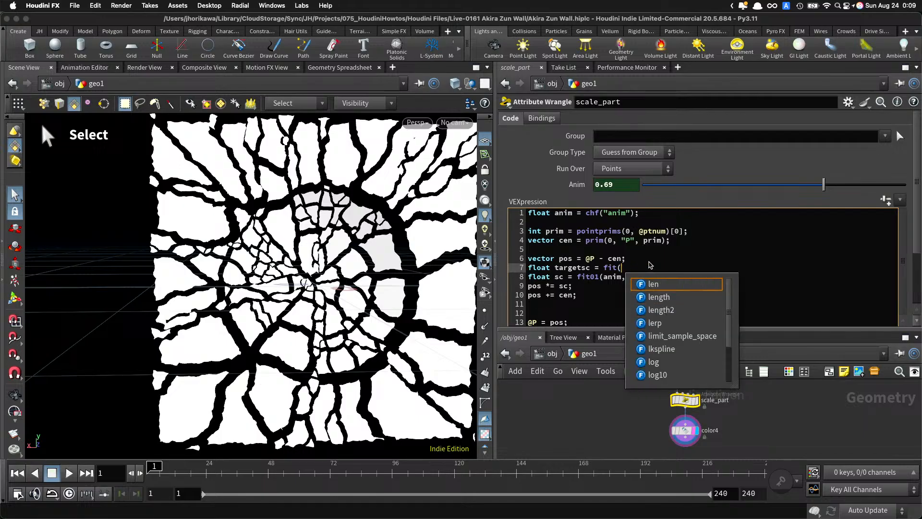
Step: Complete the targetsc fit call with distance(@P, set(0,0,0)) as its value and the ranges 0.0, 1.0, 1.0, 0.5
type("distance(")
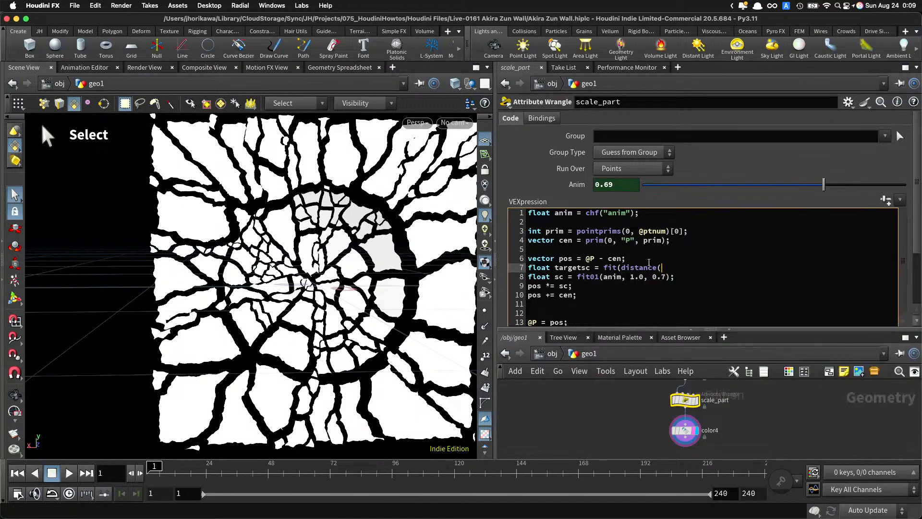
type("@P, set(0,0,0)),")
type("0")
type(".0, 1.0,")
type("0")
key("BackSpace")
type("1.0, 0.5);")
Step: Replace the 0.7 in the sc fit01 call with targetsc and test it with the Anim parameter at 0.431
left_click_drag(667, 278, 653, 279)
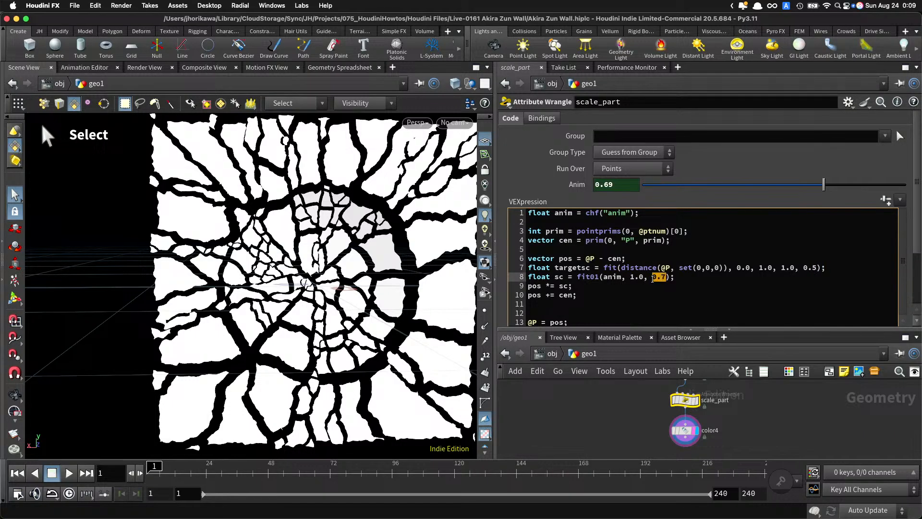
type("targetsc")
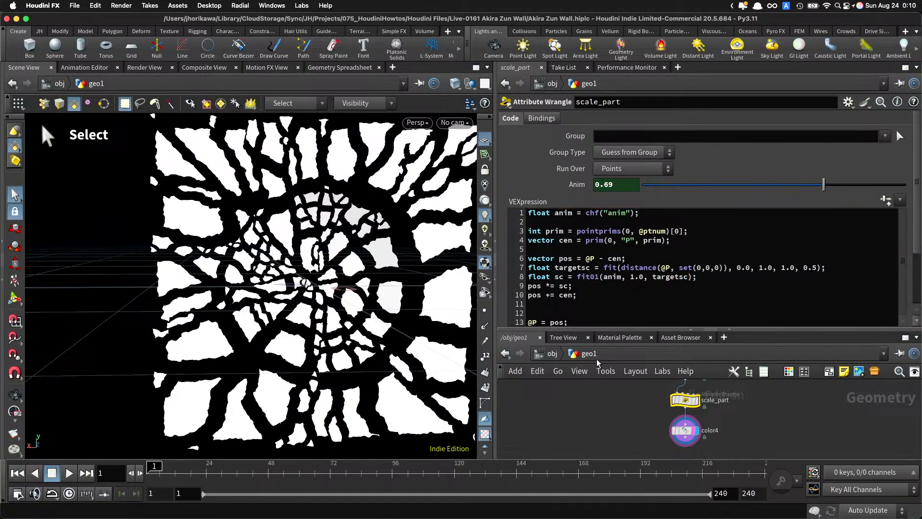
left_click_drag(703, 188, 757, 184)
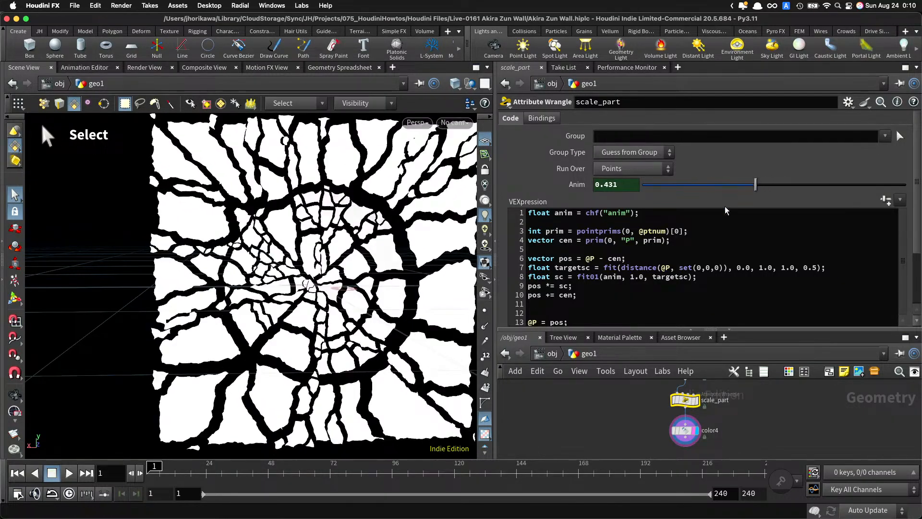
Step: Comment out the float sc = fit01(anim, 1.0, targetsc); line in the scale_part code
left_click(721, 277)
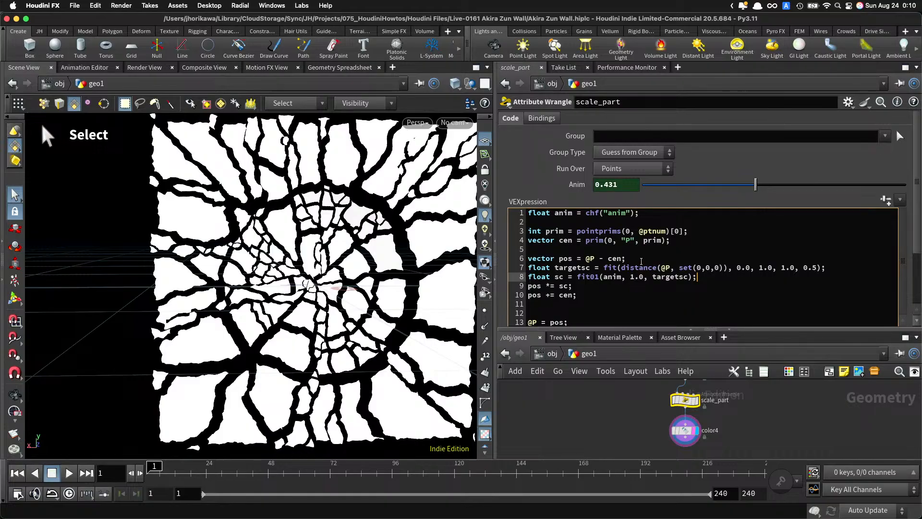
left_click(528, 276)
type("//")
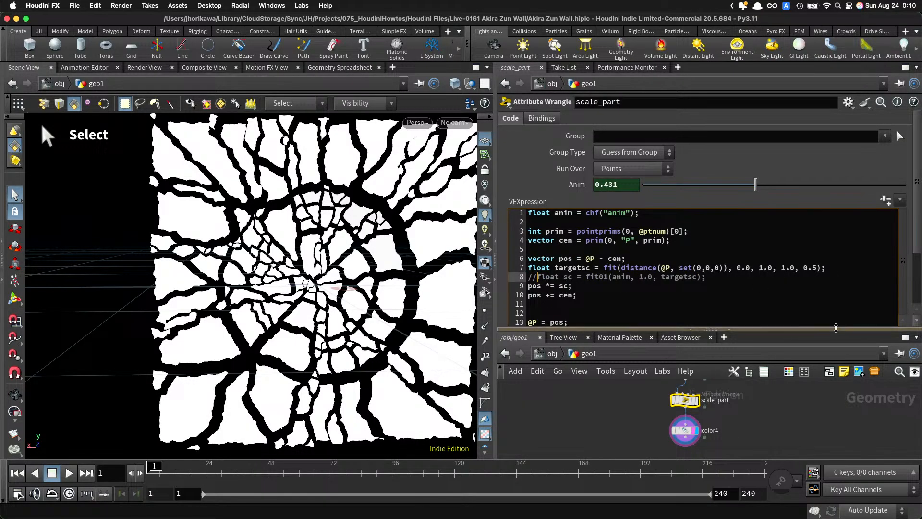
left_click(678, 262)
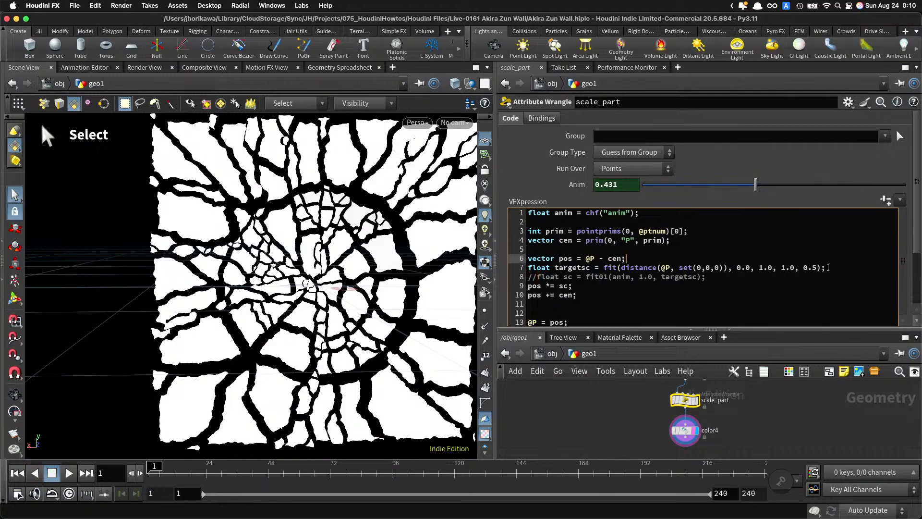
Step: Set the input range of the targetsc fit call to -1.0 and 4.0
left_click_drag(828, 267, 633, 267)
left_click(633, 267)
left_click_drag(750, 269, 738, 269)
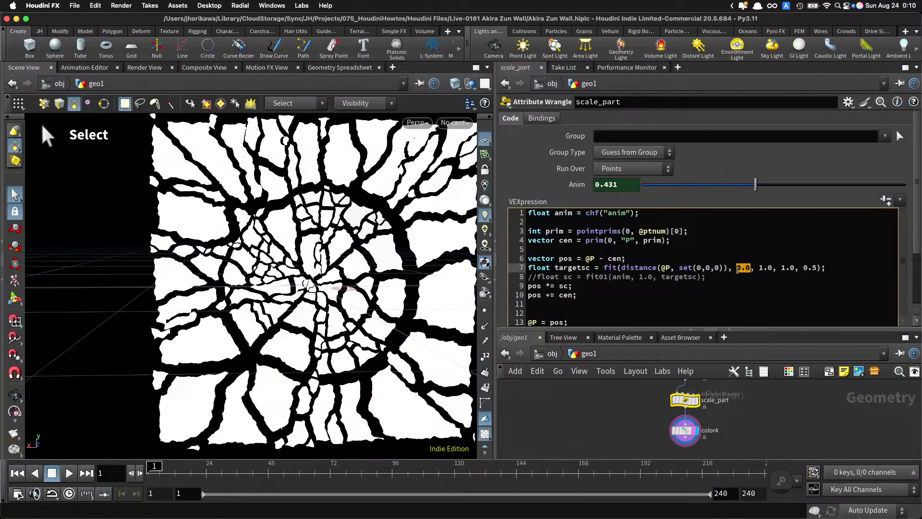
type("-1.0")
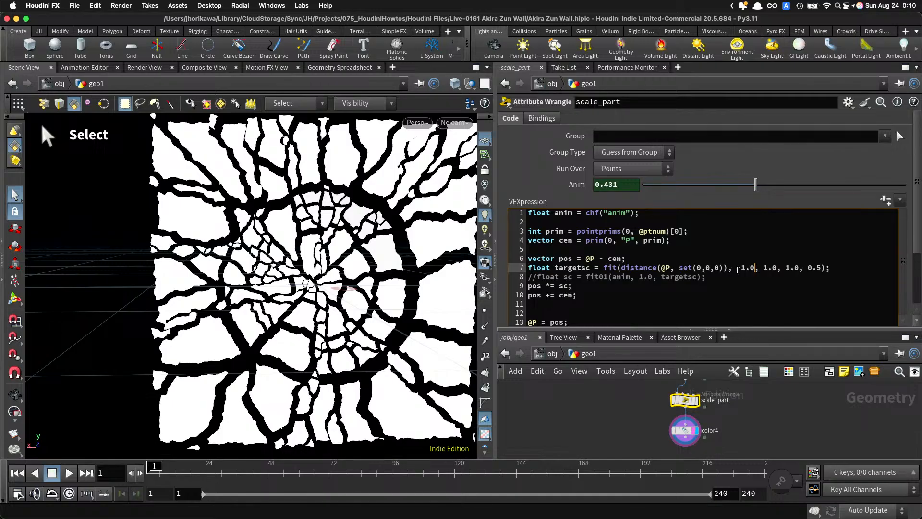
key("Right")
key("Right")
key("Right")
key("BackSpace")
key("BackSpace")
key("BackSpace")
type("3")
key("BackSpace")
type("45")
key("BackSpace")
type(".0")
Step: Replace the distance(@P, set(0,0,0)) argument in the targetsc fit call with length(@P)
left_click(738, 270)
key("Right")
key("Right")
key("Right")
key("Right")
key("Right")
key("Right")
left_click(736, 268)
left_click_drag(728, 267, 623, 267)
key("BackSpace")
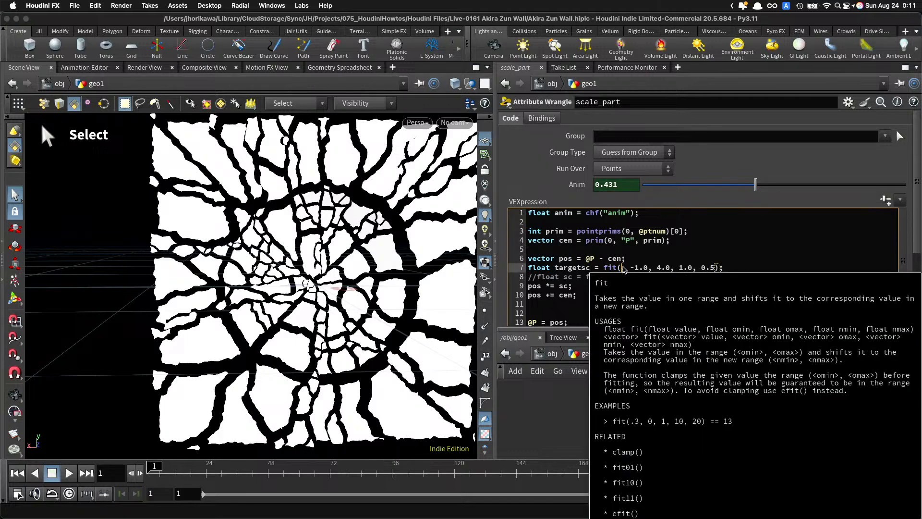
type("length(@P)")
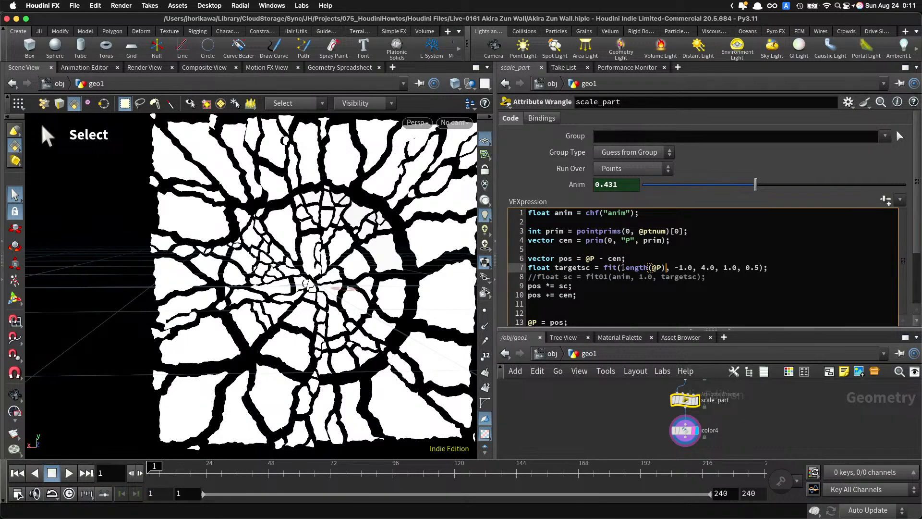
Step: Replace the -1.0 input minimum in the targetsc fit call with anim
key("Right")
key("shift+Right")
key("shift+Right")
key("shift+Right")
key("shift+Right")
key("BackSpace")
type("anim")
Step: Declare float move = fit01(anim, -1.0, 3.5); on a new line between the pos and targetsc declarations
left_click(629, 260)
key("Return")
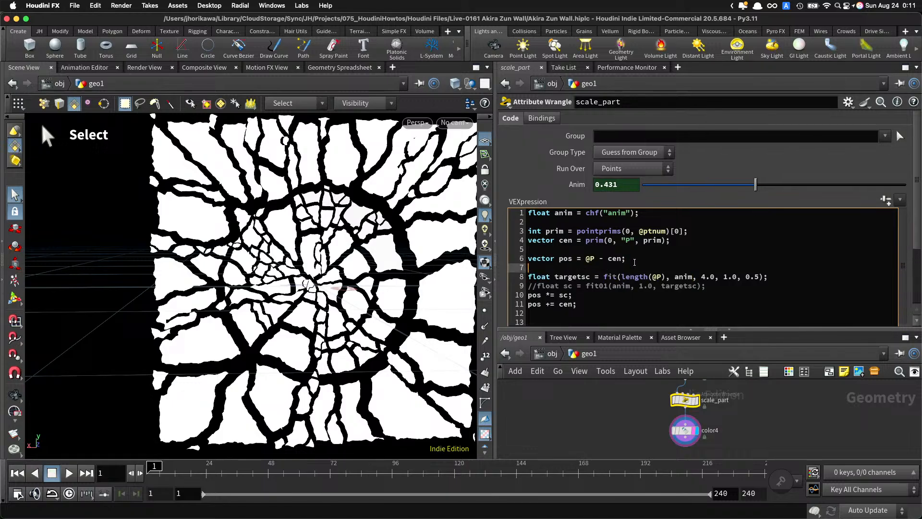
type("float move = fit01(anim")
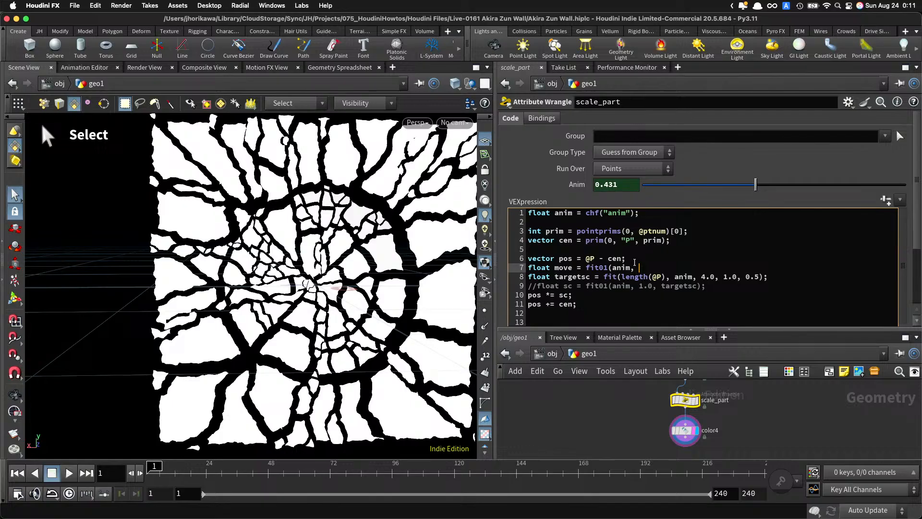
type(", -1.0, 3.5);")
Step: Change the input range of the targetsc fit call to move and move + 1.0
key("Down")
key("Right")
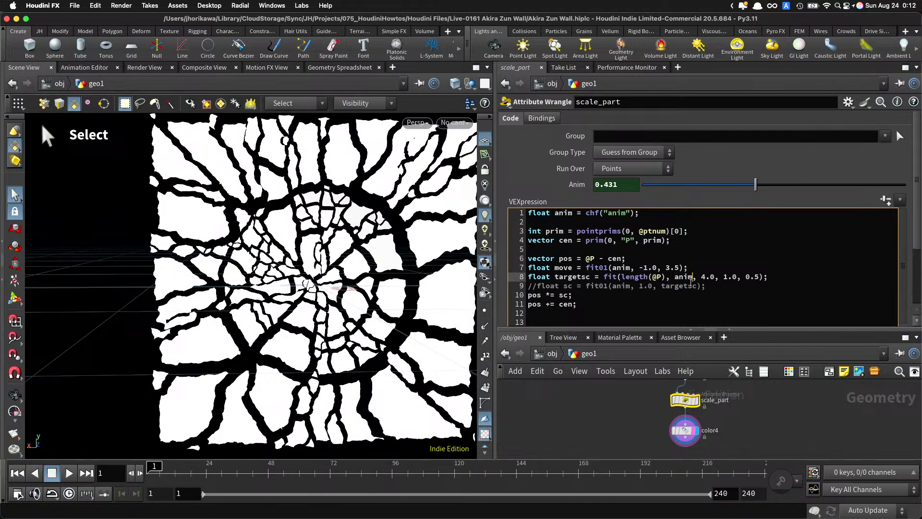
double_click(684, 277)
type("move")
left_click_drag(716, 277, 700, 278)
type("move + 1.0")
left_click_drag(674, 277, 638, 268)
left_click(746, 277)
left_click(675, 278)
Step: Declare float range = 1.0; on a new line directly below the pos declaration
left_click(639, 258)
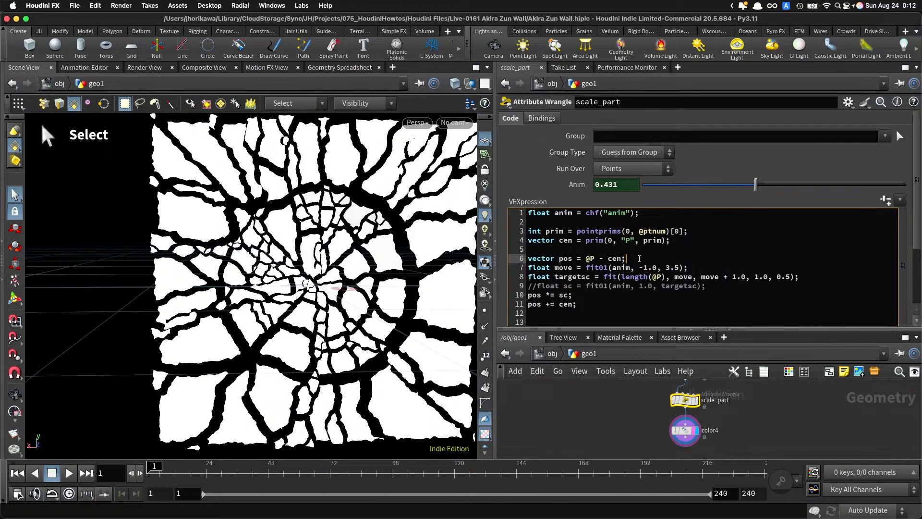
key("Return")
type("float")
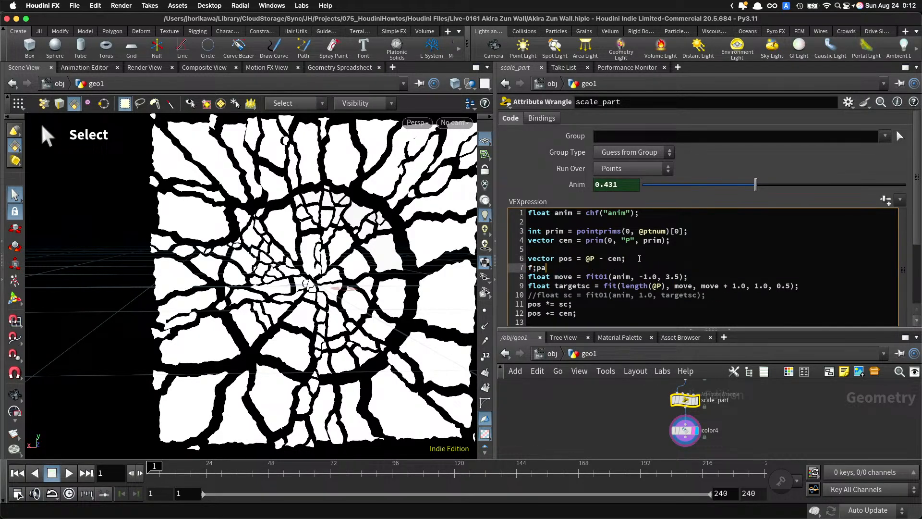
type(" range = 1.0;")
Step: Substitute range for the 1.0 in the move line's -1.0 and in the targetsc line's move + 1.0
double_click(646, 277)
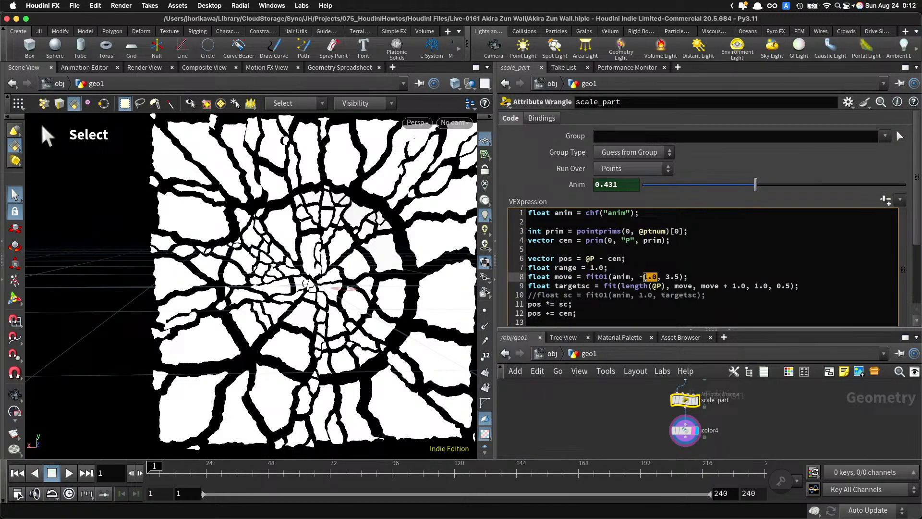
type("range")
double_click(737, 287)
type("ra")
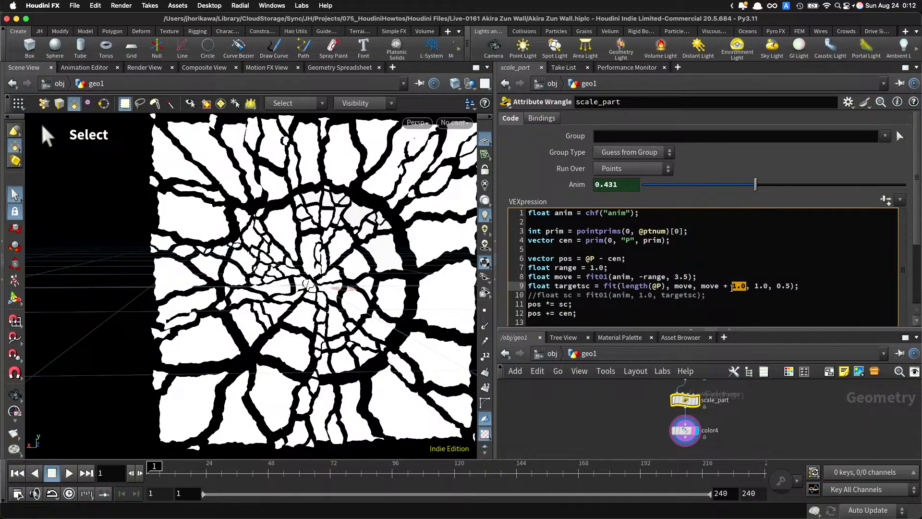
type("nge")
Step: Swap the output range of the targetsc fit call to 0.5, 1.0
left_click(764, 286)
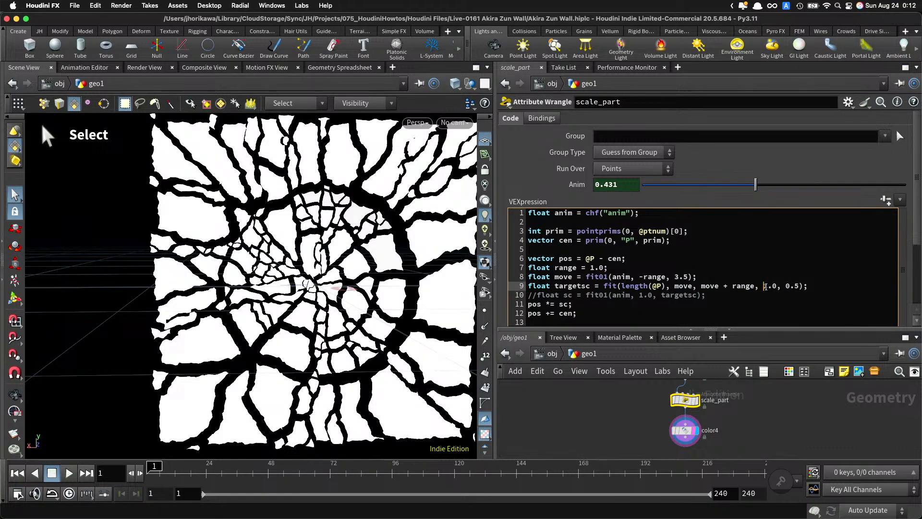
left_click_drag(775, 286, 763, 288)
type("0.5")
key("BackSpace")
key("BackSpace")
type(".0")
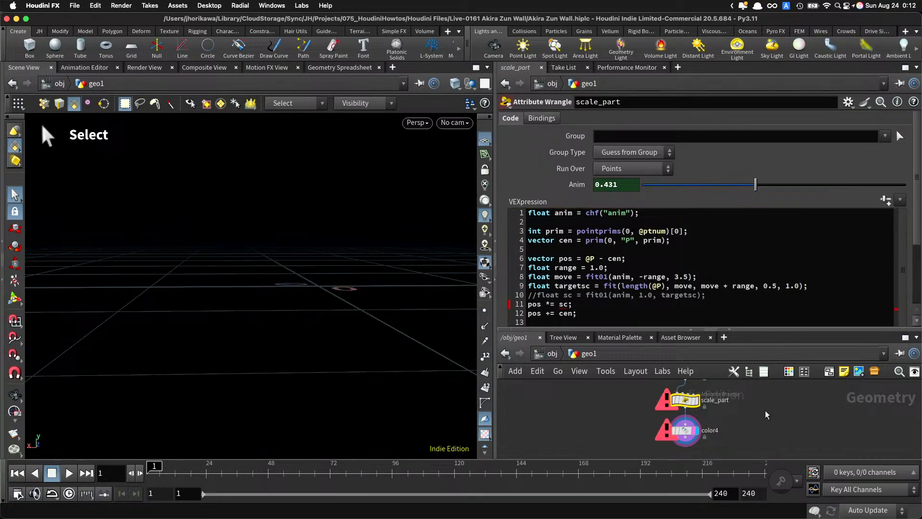
Step: Replace sc with targetsc in the pos *= line and test it by raising Anim to 0.874
double_click(564, 287)
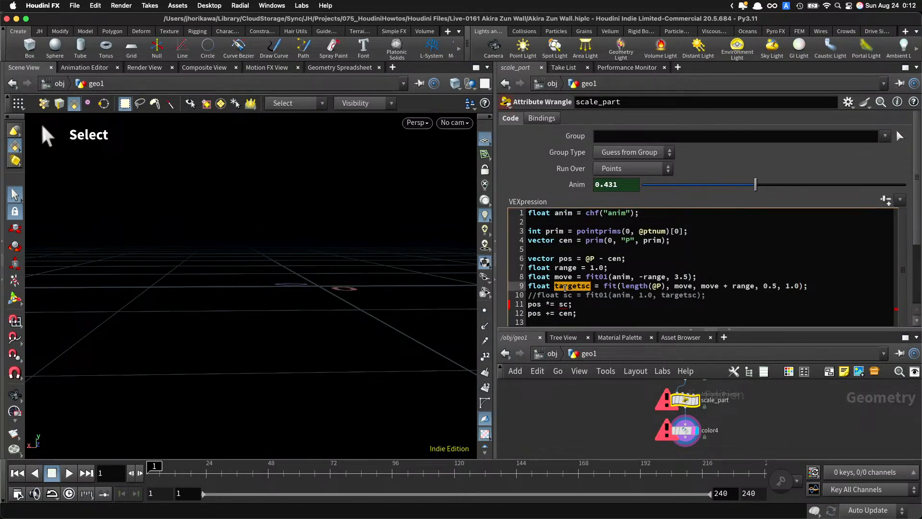
key("ctrl+c")
double_click(563, 304)
key("ctrl+v")
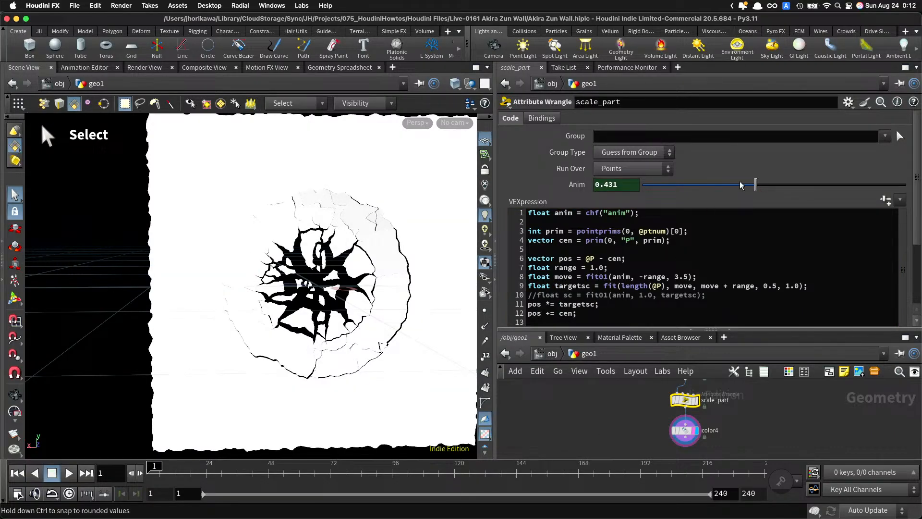
left_click_drag(756, 185, 872, 184)
Step: Change the 0.5 output minimum of the targetsc fit to 0.9 and sweep Anim, ending at 0.87
left_click(774, 286)
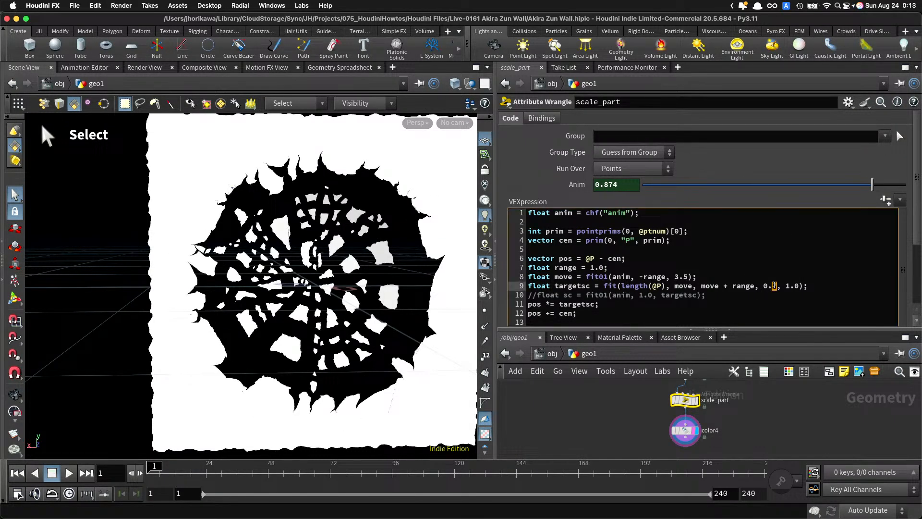
key("BackSpace")
type("9")
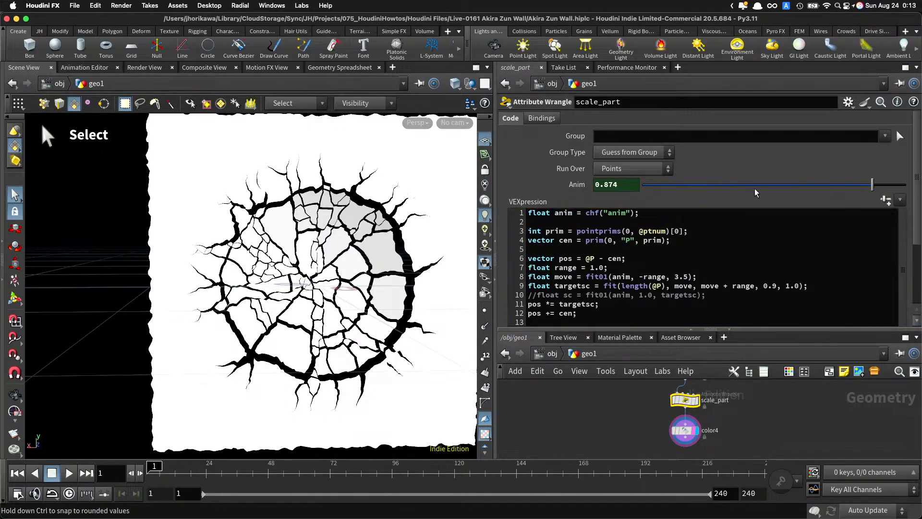
left_click_drag(755, 185, 906, 184)
key("Escape")
mouse_move(386, 242)
left_mouse_down("alt")
mouse_move(331, 245)
mouse_move(384, 245)
left_mouse_up("alt")
right_click_drag(384, 245, 409, 245, "alt")
left_click_drag(674, 189, 879, 184)
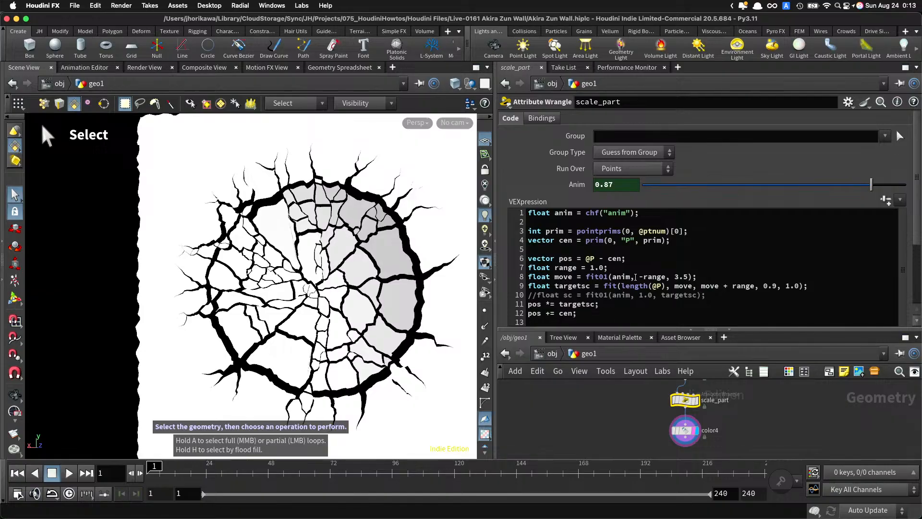
Step: Replace the range value with chf("range") and the 0.9 in the targetsc fit with chf("minscale")
left_click_drag(607, 268, 592, 267)
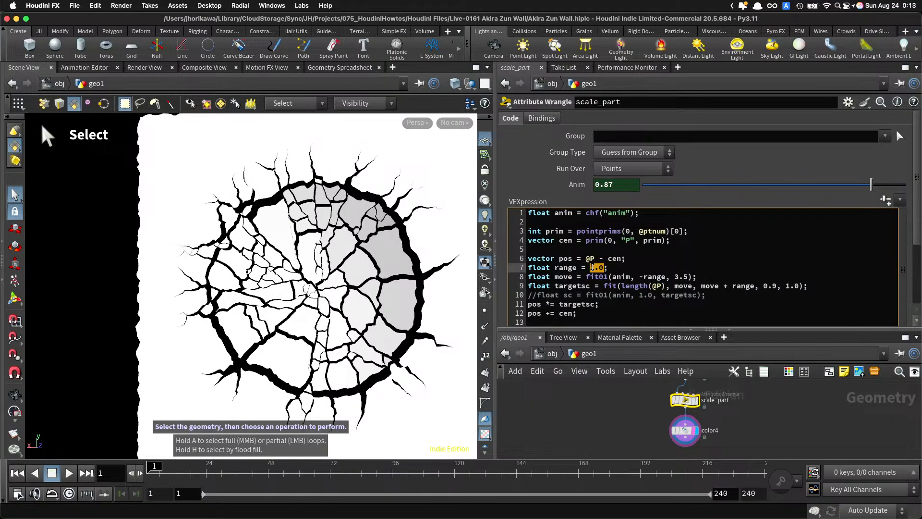
type("chf(")
type("\"range\")")
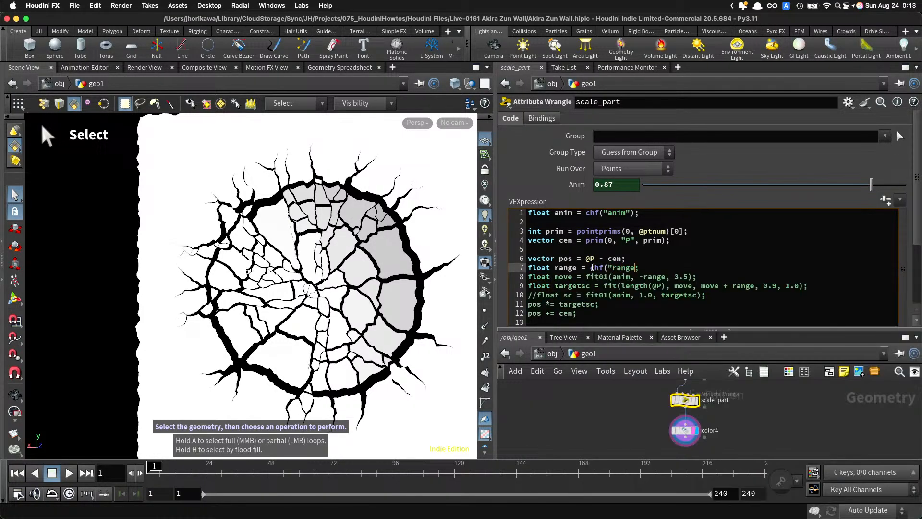
left_click_drag(778, 286, 761, 286)
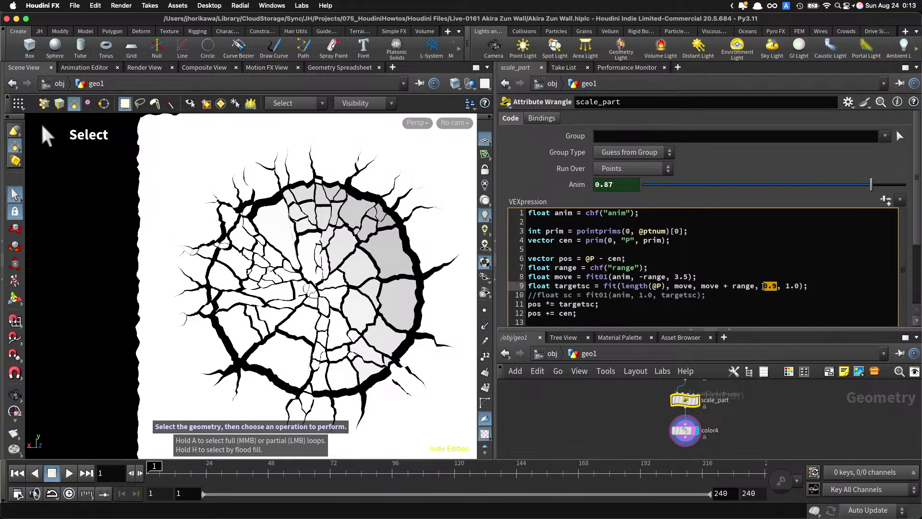
type("chf(\"minsca")
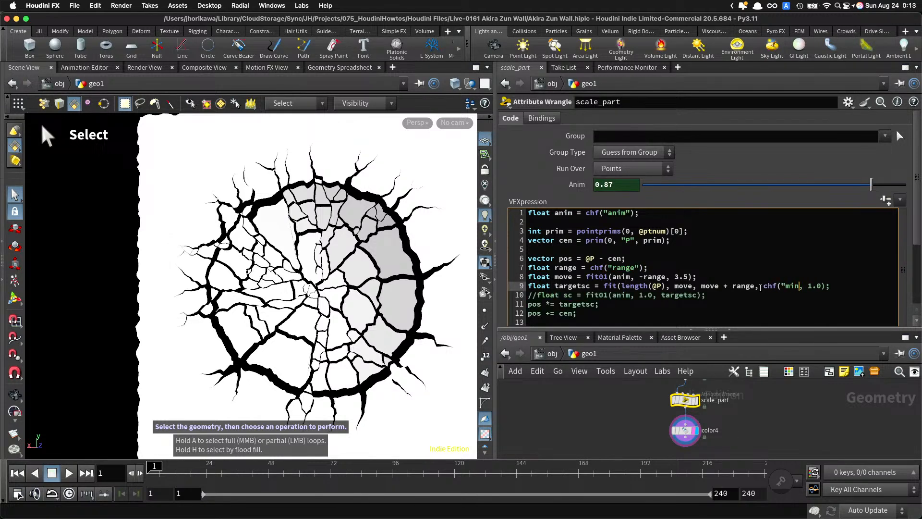
type("le\")")
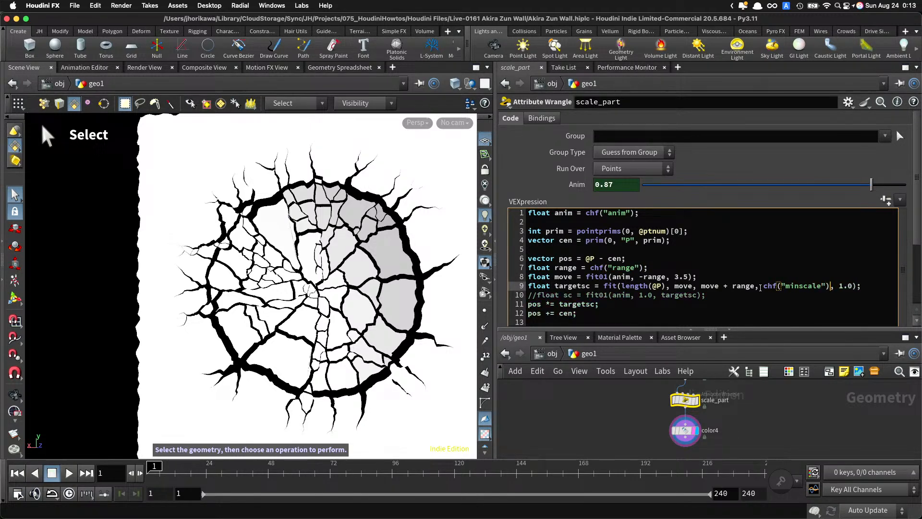
Step: Replace the 3.5 in the move line with chf("maxrad") and create the parameters for the new channel references
left_click_drag(686, 276, 675, 277)
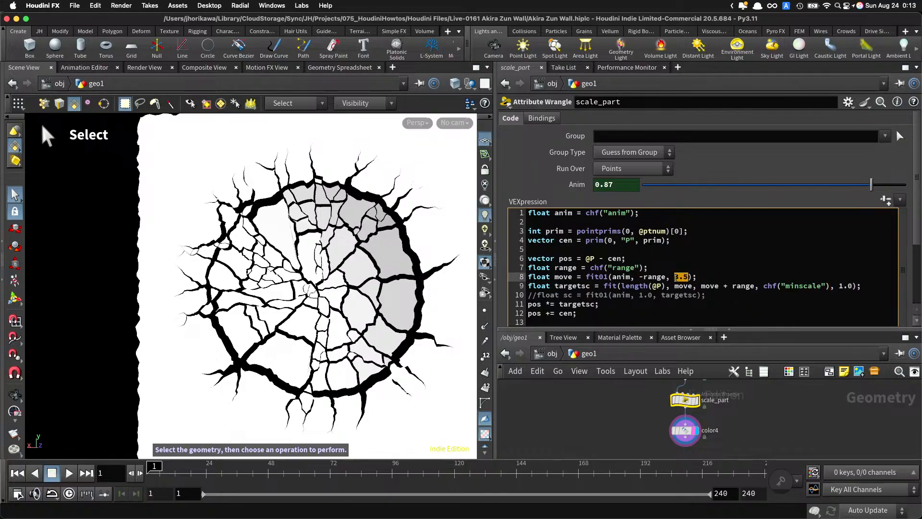
type("chf(\"maxrad\")")
left_click(886, 200)
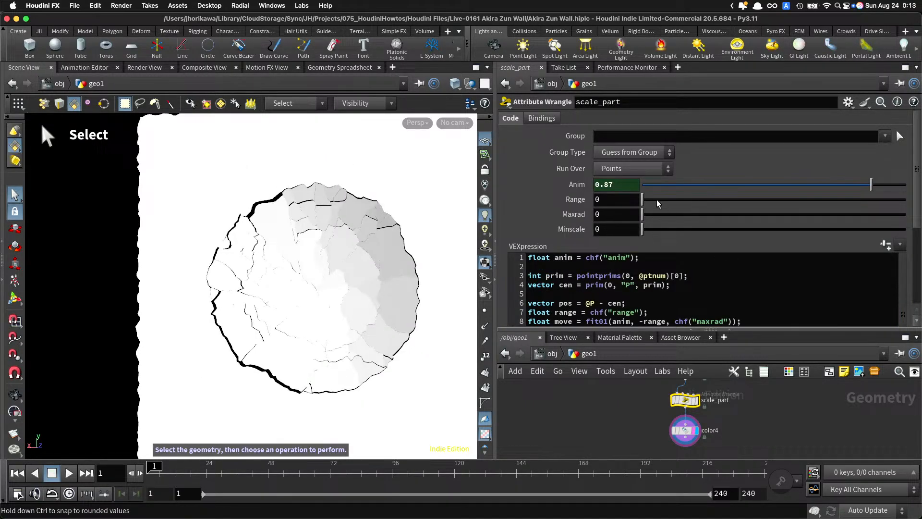
Step: Set Range to 1, Minscale to 0.9, Maxrad to 1 and Anim to 1 on scale_part
left_click_drag(656, 199, 905, 200)
left_click_drag(720, 234, 860, 229)
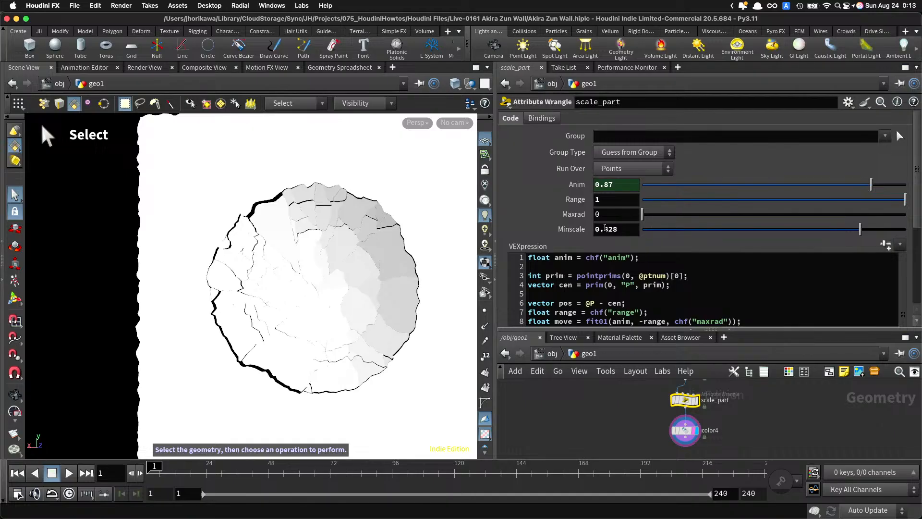
left_click_drag(604, 229, 639, 231)
left_click_drag(642, 214, 664, 218)
left_click_drag(726, 218, 907, 214)
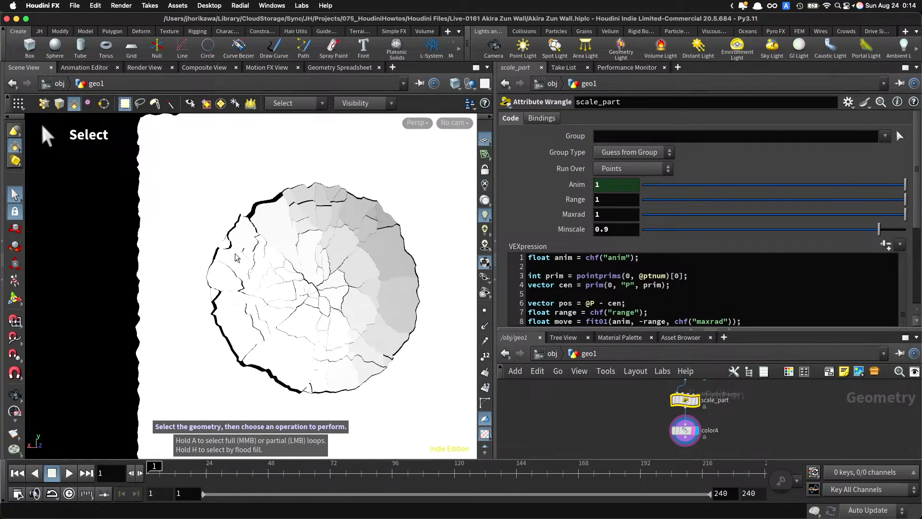
Step: Copy the crack rad parameter of the CONTROLLER null
scroll(618, 421, "down", 5)
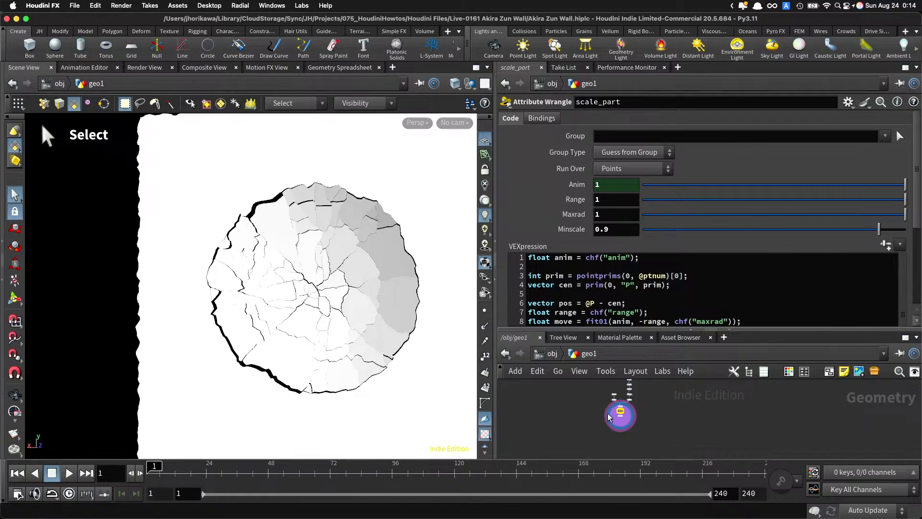
scroll(618, 420, "up", 5)
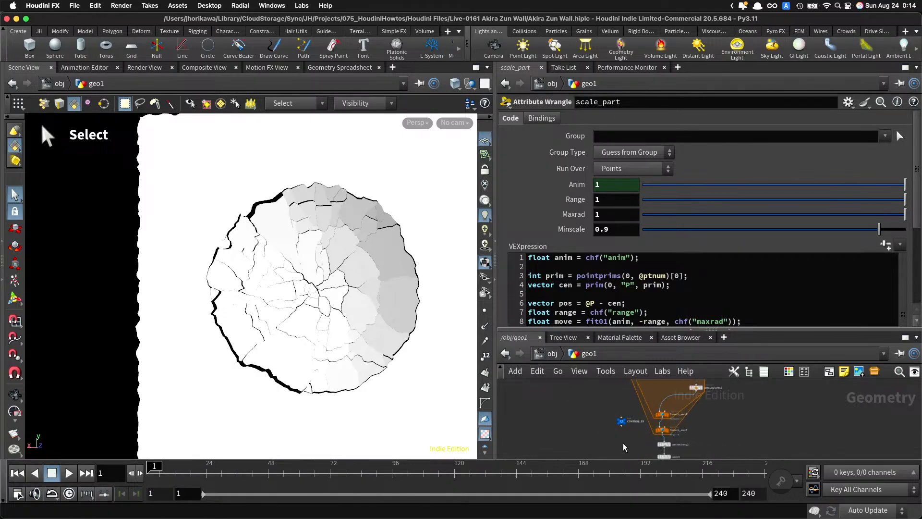
left_click(621, 421)
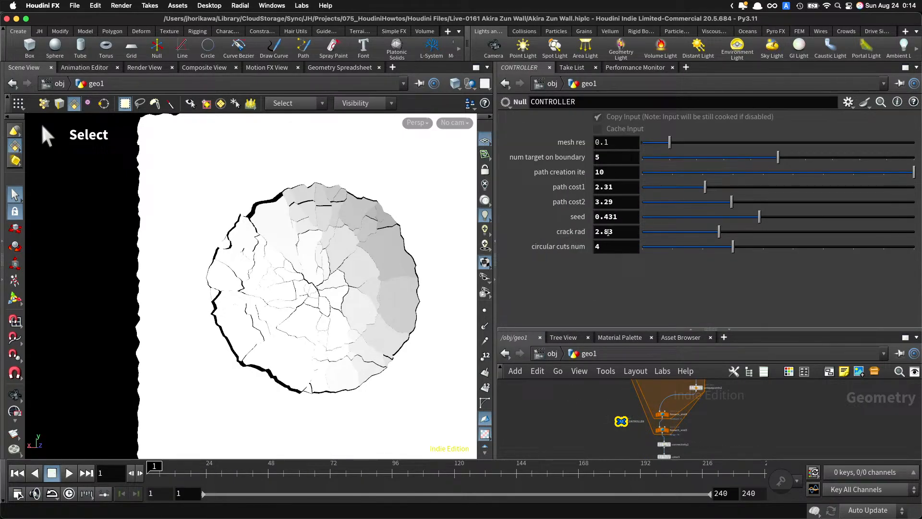
right_click(571, 232)
left_click(601, 325)
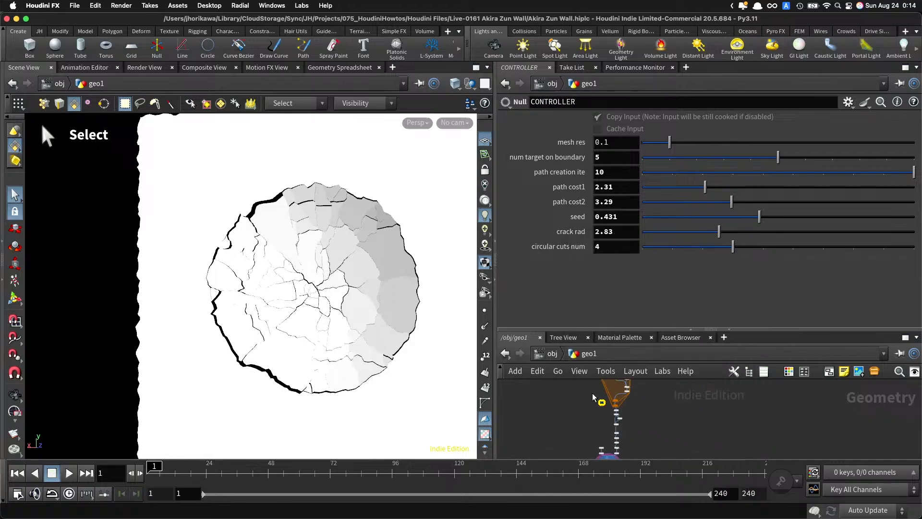
Step: Add the line float circrad = chf("rad"); to scale_part's code and append + circrad to chf("maxrad") in the move line
scroll(607, 405, "up", 3)
middle_click_drag(622, 405, 640, 435)
scroll(627, 417, "up", 3)
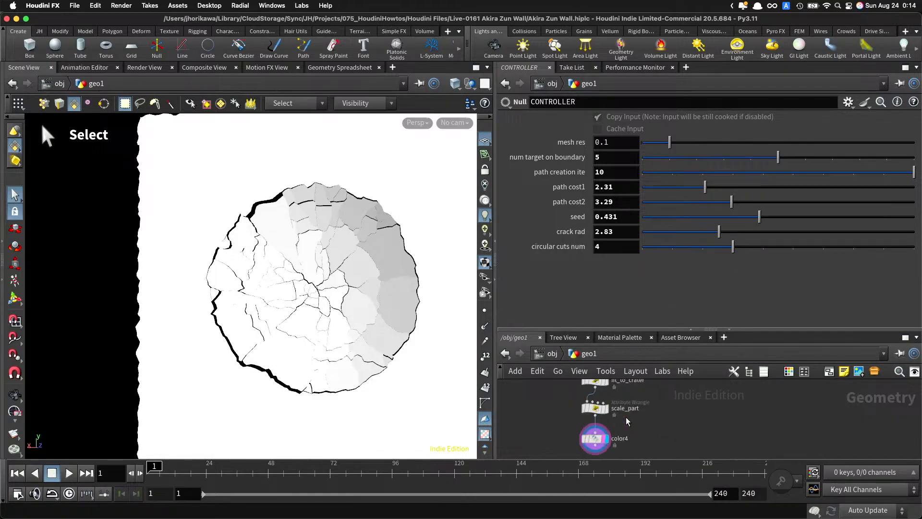
left_click(583, 404)
scroll(559, 258, "down", 2)
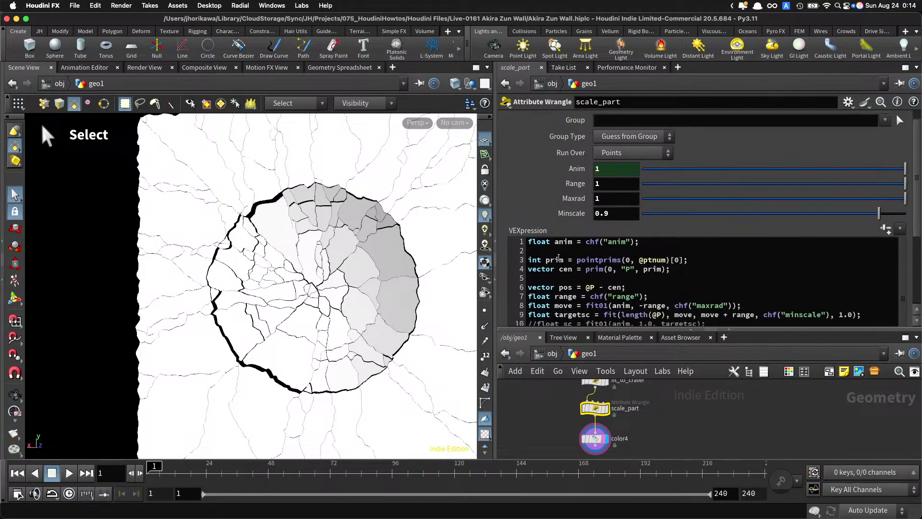
left_click(662, 265)
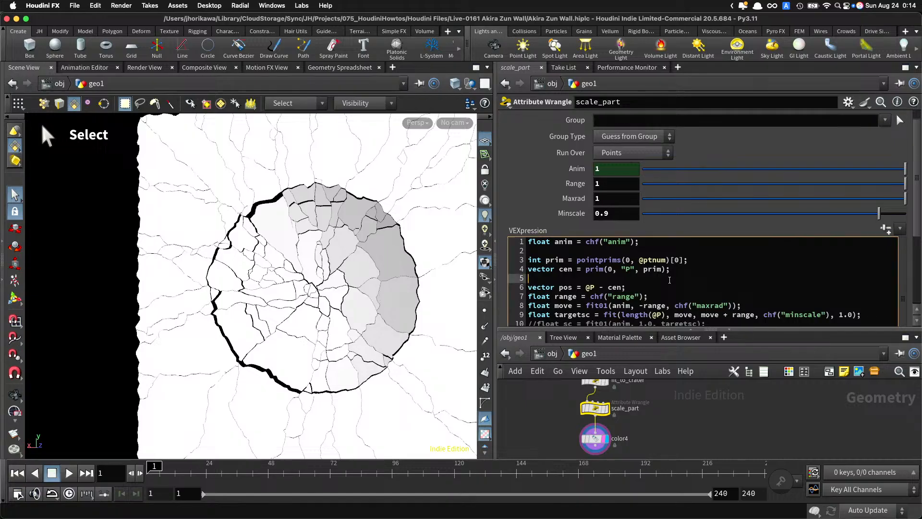
left_click(676, 246)
key("Return")
type("float")
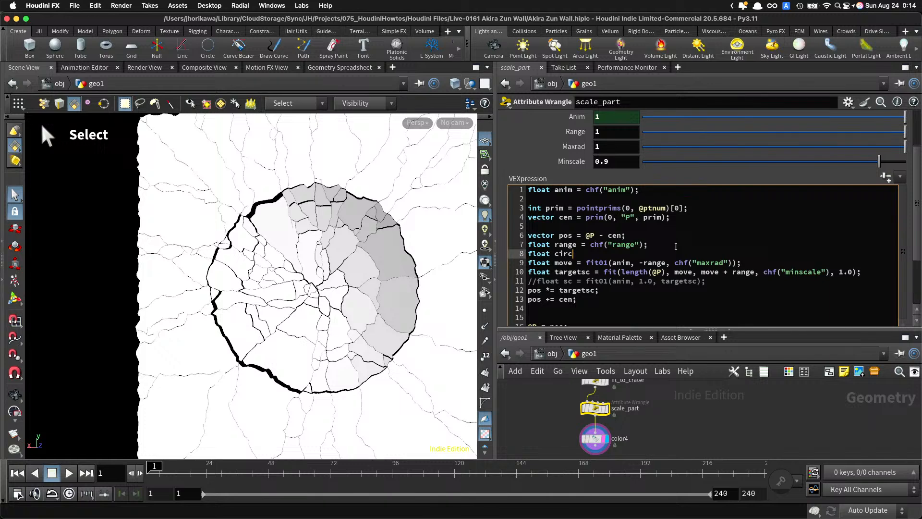
type("circrad = chf(\"ra")
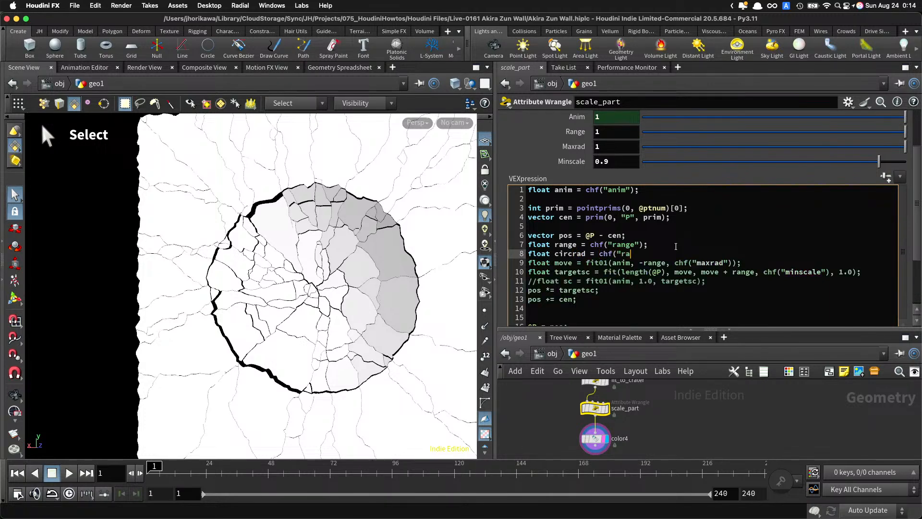
key("BackSpace")
key("BackSpace")
type("\");")
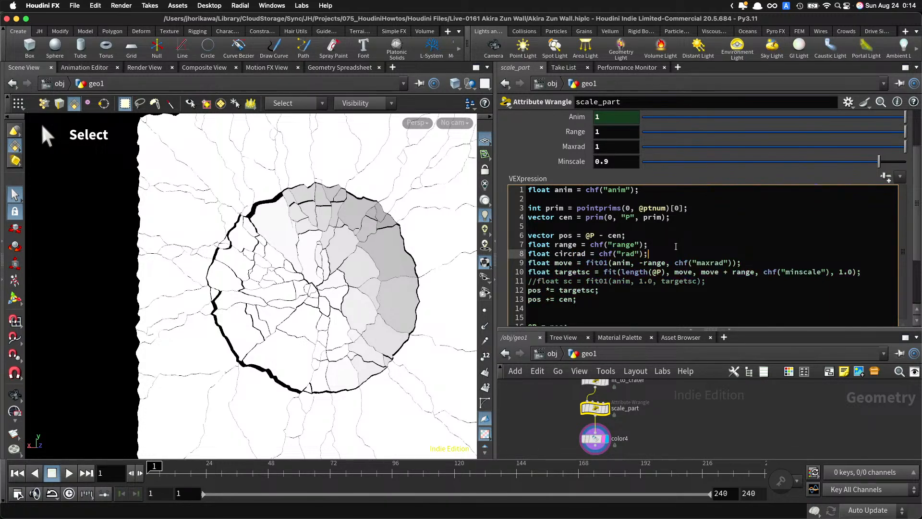
left_click(734, 264)
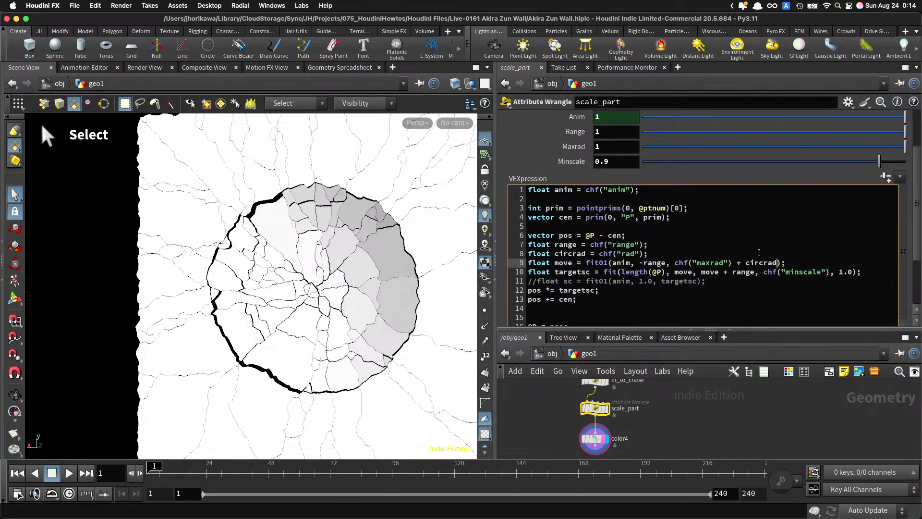
Step: Create the Rad parameter on scale_part and link it to CONTROLLER's crack rad as a relative reference
left_click(889, 178)
right_click(586, 245)
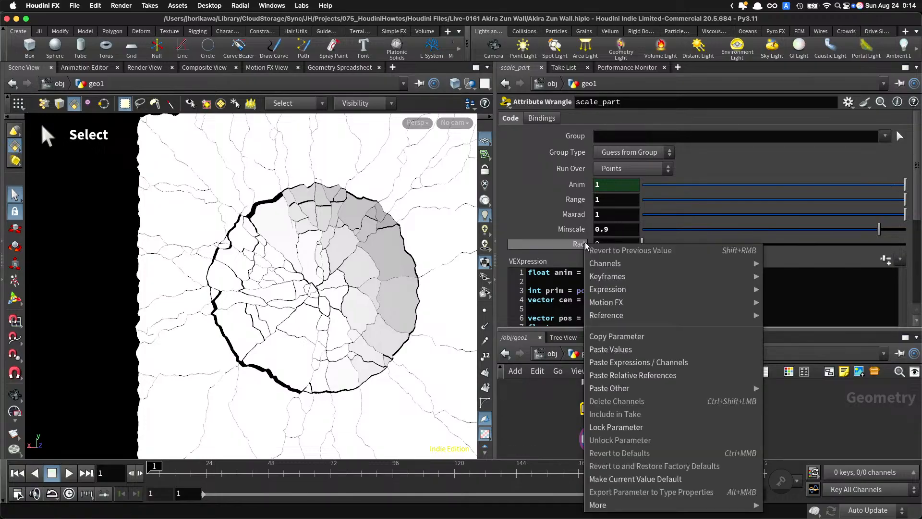
left_click(624, 375)
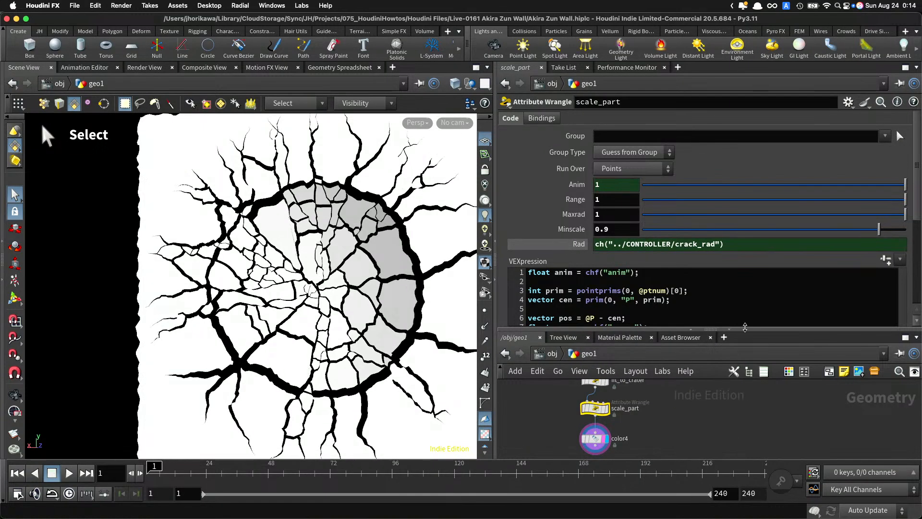
Step: Test the crack growth with Maxrad at 0.279, Anim at 0.75 and 0.701, and Range at 0.411, 0 and 1
left_click_drag(782, 214, 716, 214)
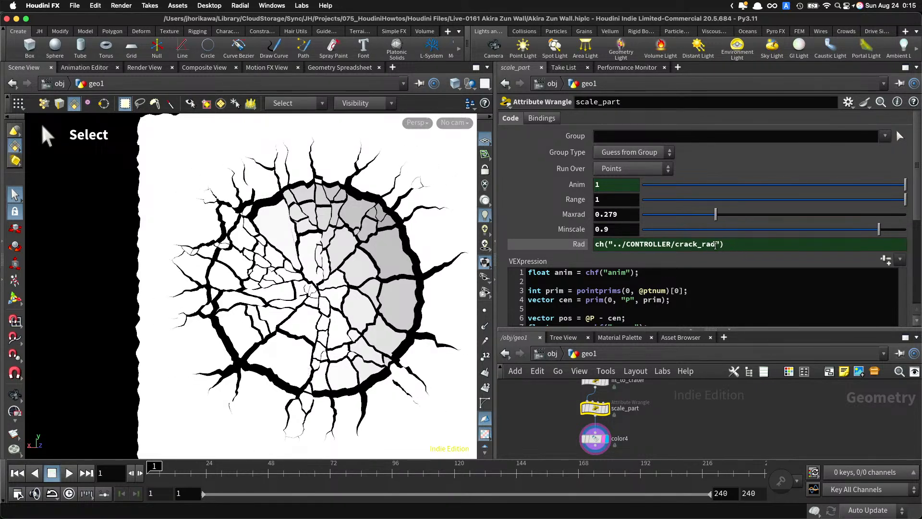
left_click_drag(835, 201, 750, 200)
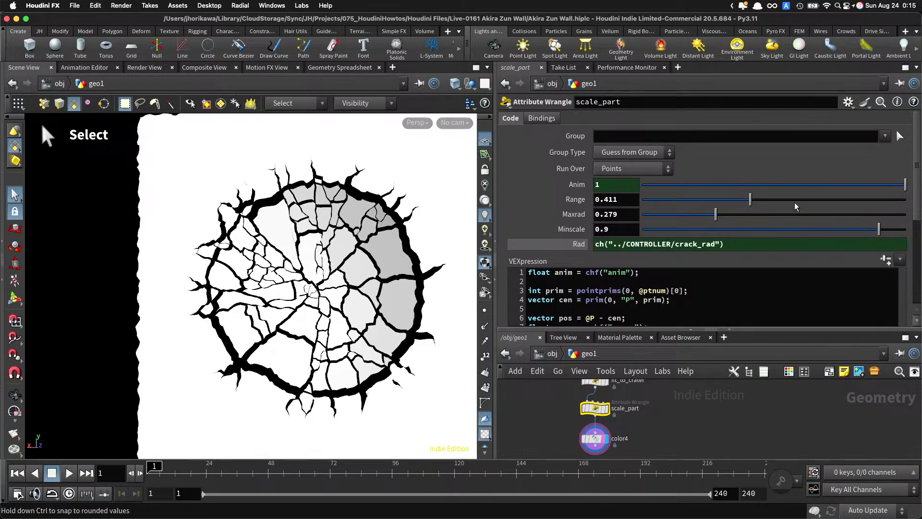
left_click_drag(894, 185, 839, 184)
left_click_drag(738, 202, 582, 202)
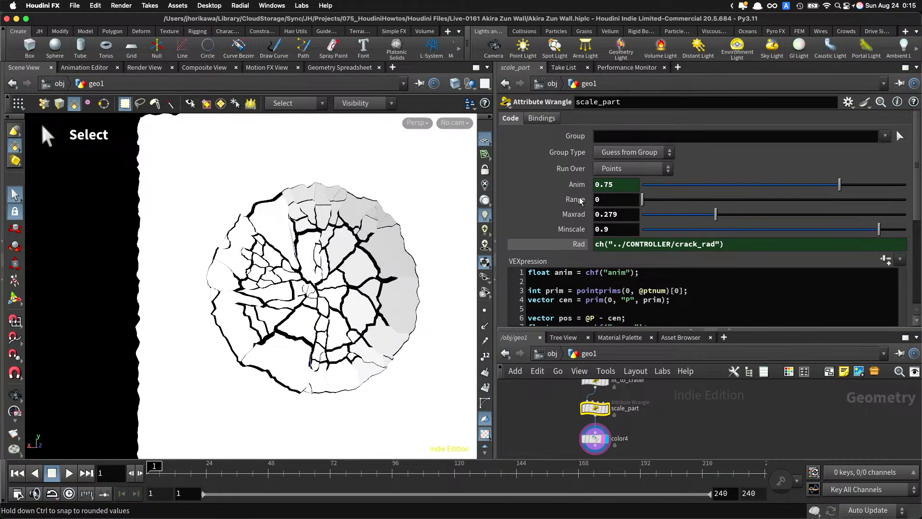
left_click_drag(722, 187, 826, 181)
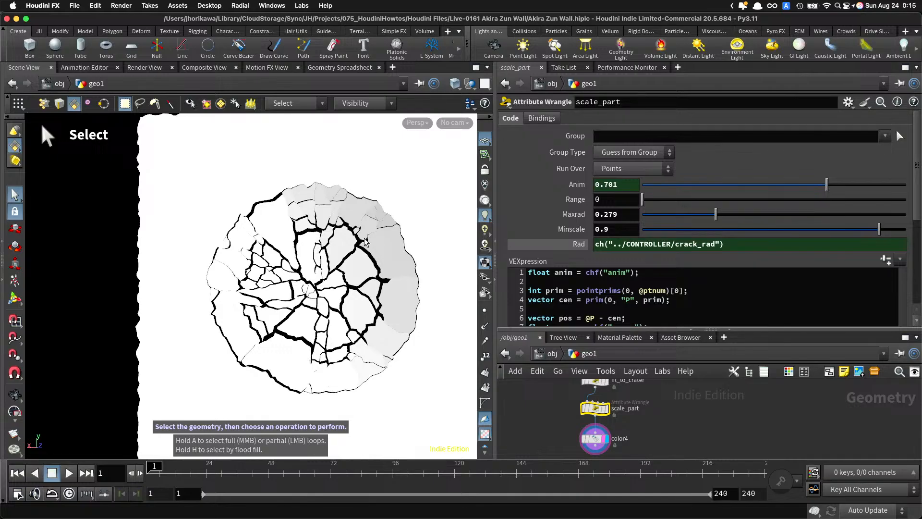
left_click_drag(656, 202, 905, 200)
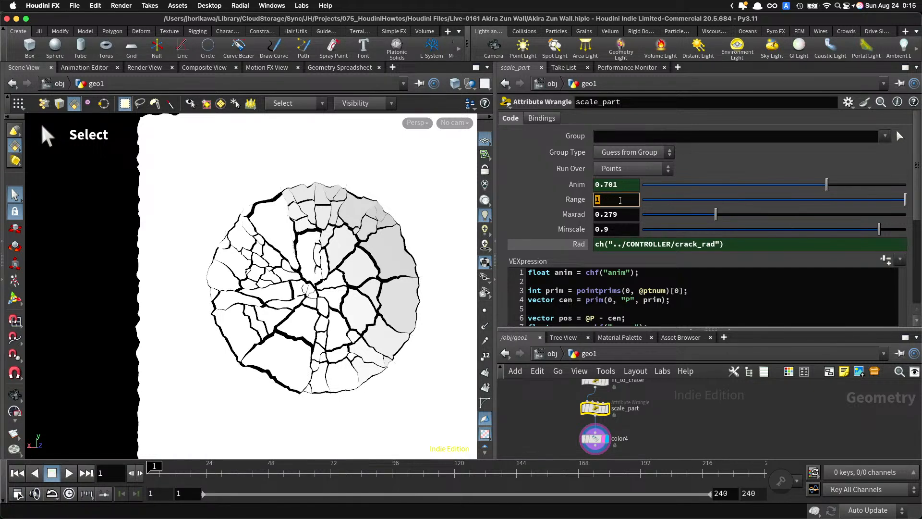
Step: Set scale_part's Range to 2, Anim to 1 and Maxrad to 0.128
middle_click_drag(620, 199, 706, 199)
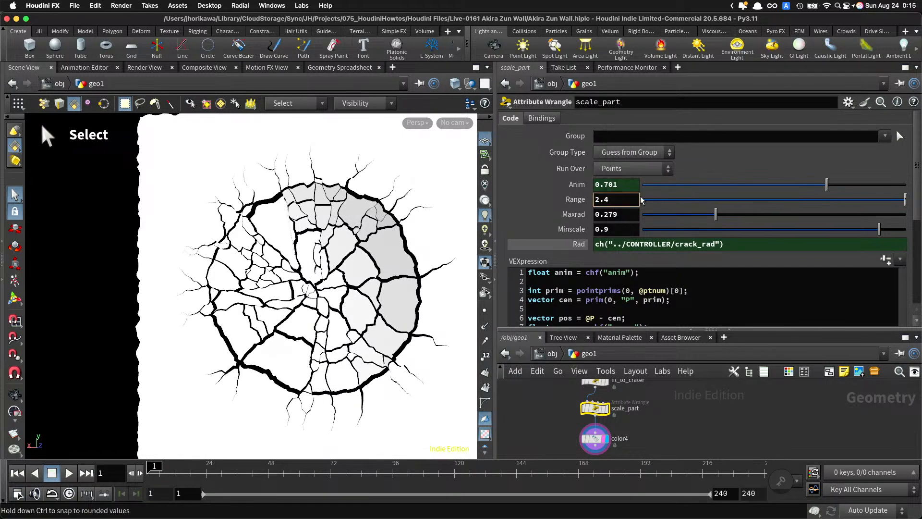
key("BackSpace")
key("Return")
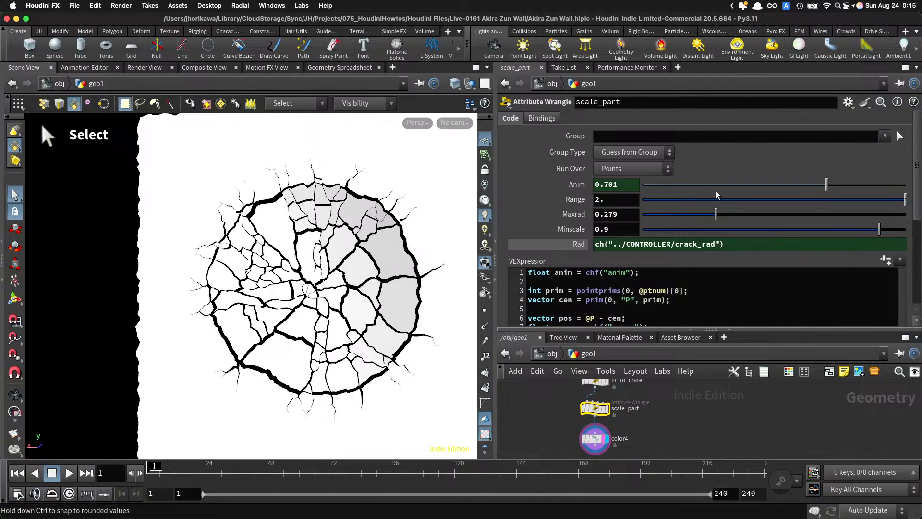
left_click_drag(747, 186, 905, 192)
left_click_drag(706, 215, 671, 222)
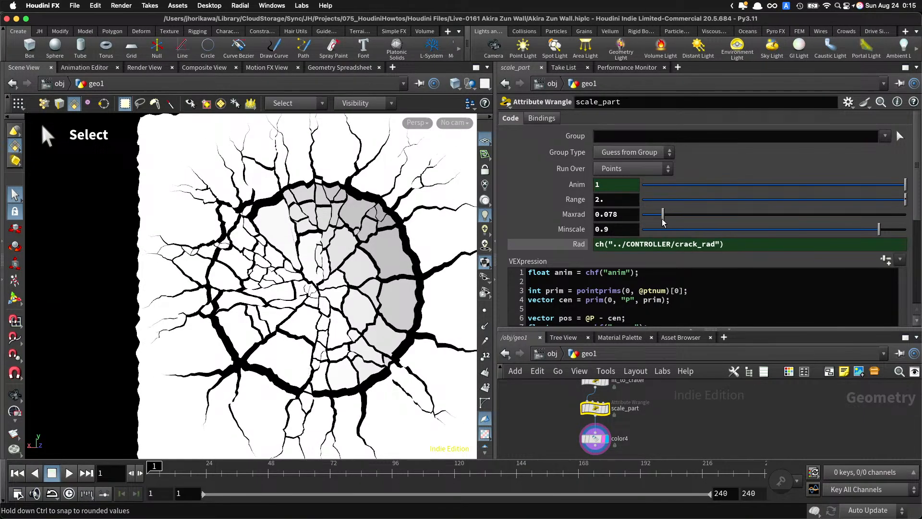
scroll(666, 288, "down", 5)
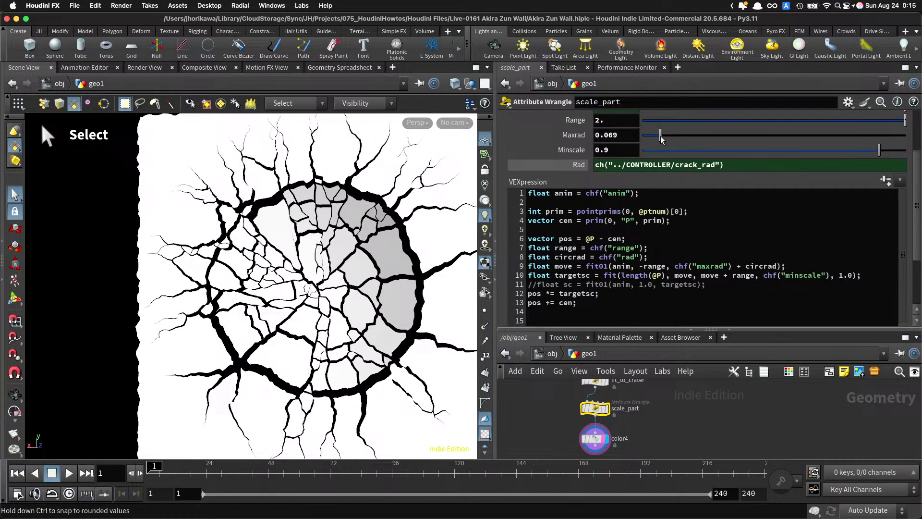
left_click_drag(661, 135, 677, 139)
Step: Set the Maxrad parameter's range to -1 to 1 in scale_part's parameter interface
left_click(848, 102)
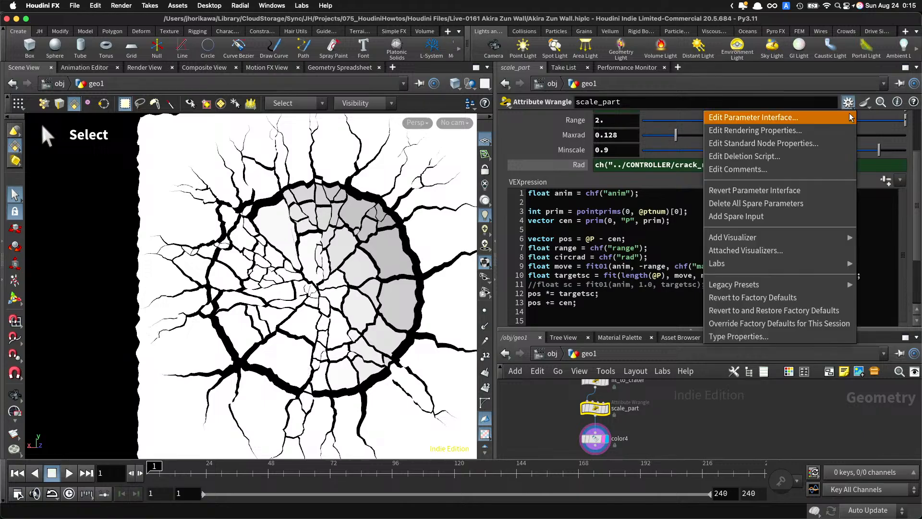
left_click(838, 117)
left_click(394, 182)
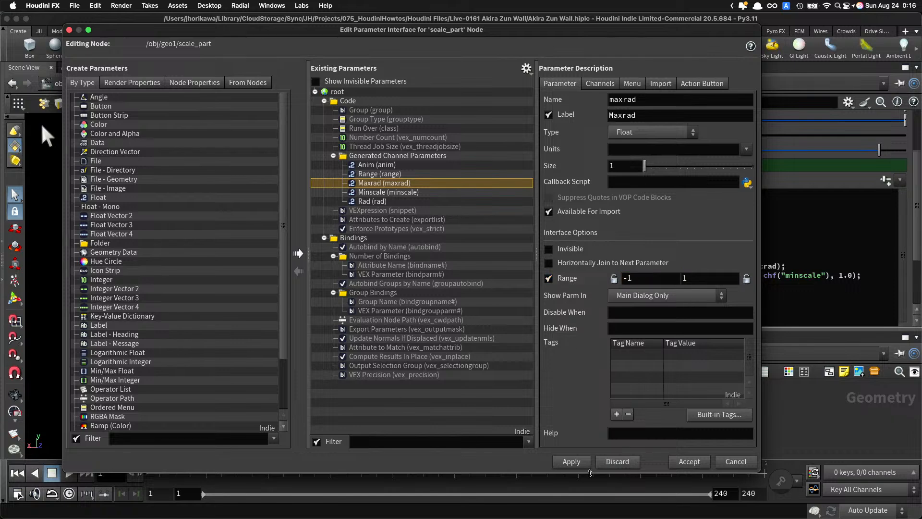
left_click(685, 461)
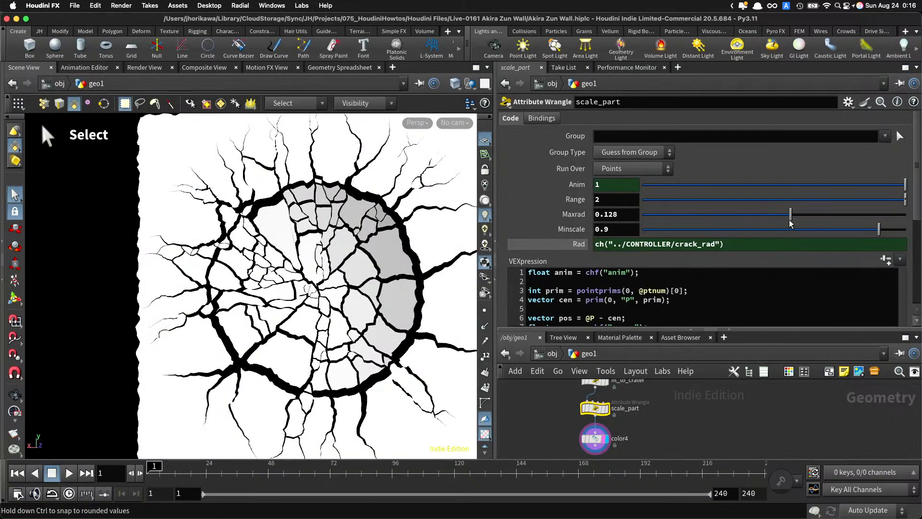
Step: Try Maxrad at -0.255, sweep Anim up to 1 to preview the cracks, and undo a trial Range change
left_click_drag(790, 215, 739, 233)
key("Escape")
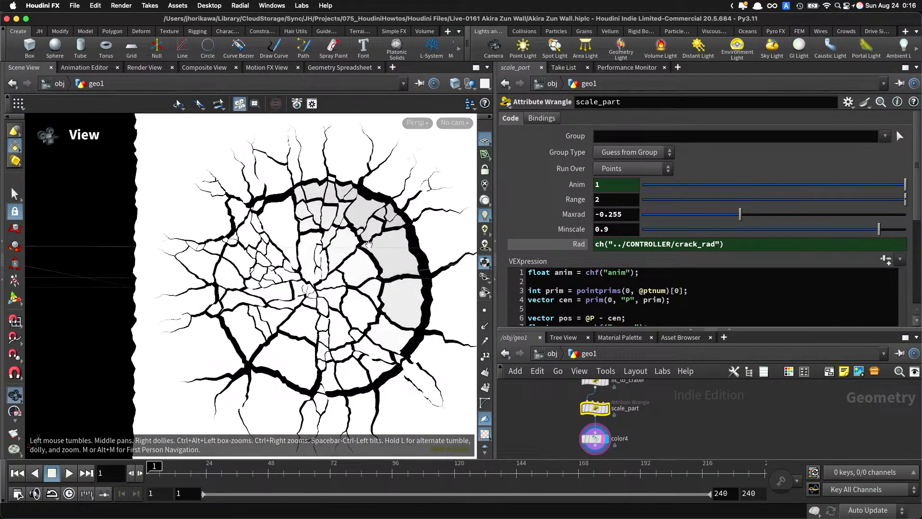
left_click_drag(366, 262, 332, 257)
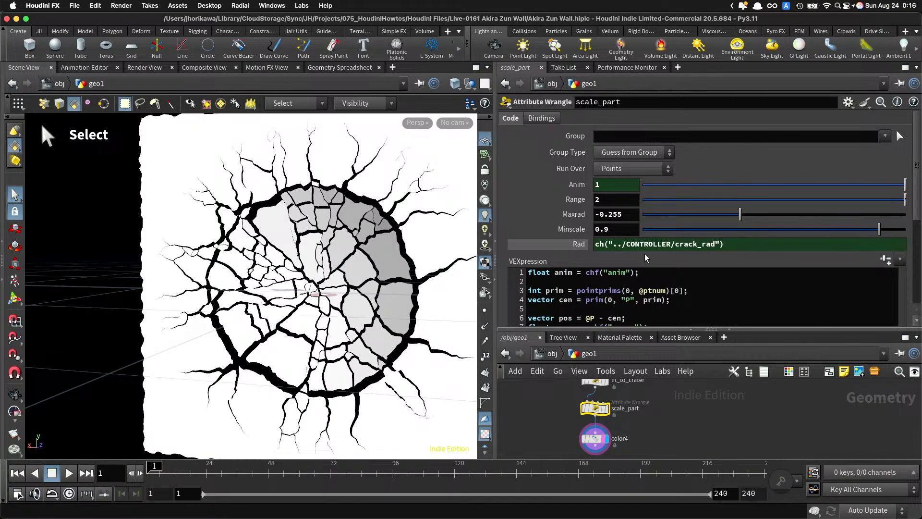
left_click_drag(671, 185, 907, 193)
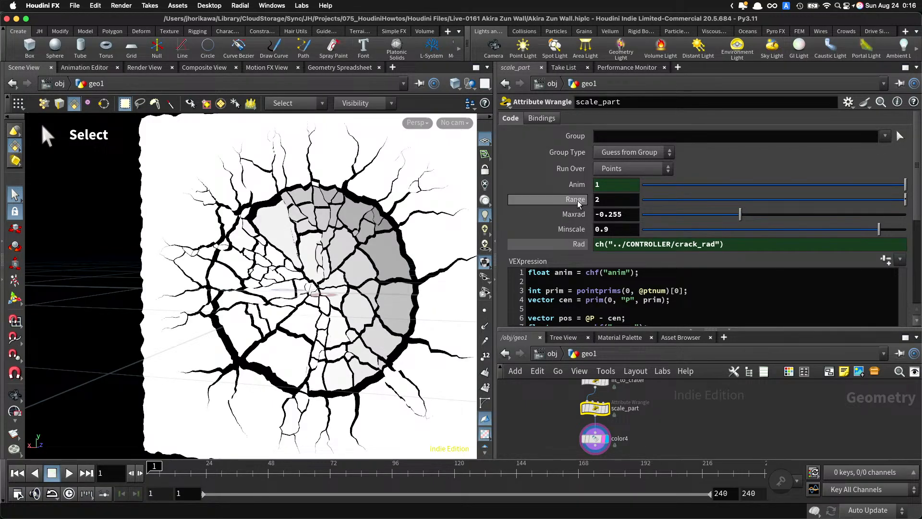
middle_click_drag(581, 200, 575, 205)
key("super+z")
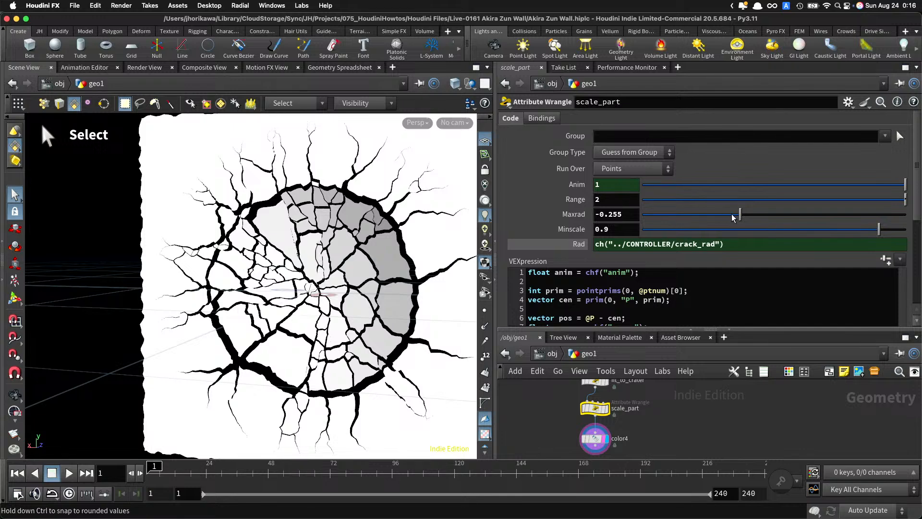
Step: Set scale_part's Maxrad to -0.398 and Minscale to 0.905, and inspect the cracked crater from several angles
left_click_drag(733, 217, 696, 227)
left_click_drag(782, 222, 722, 223)
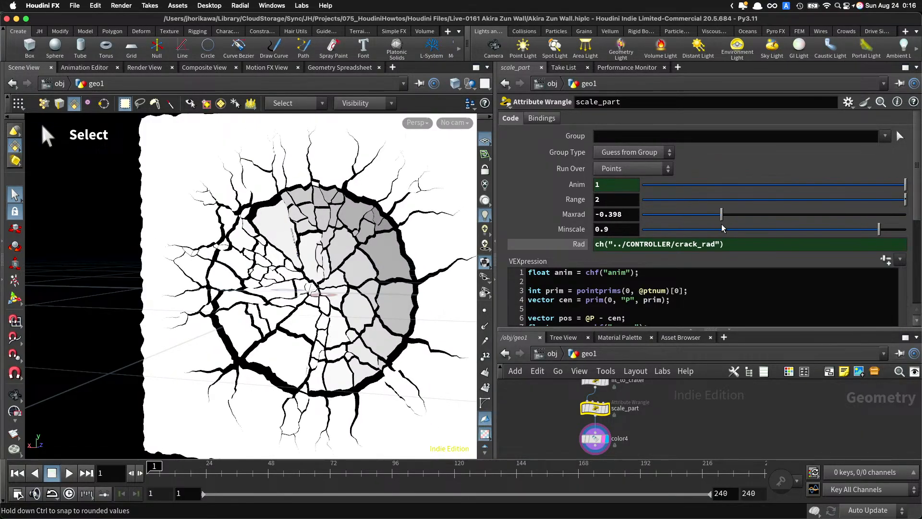
mouse_move(879, 229)
left_mouse_down()
mouse_move(730, 235)
mouse_move(905, 234)
mouse_move(785, 237)
mouse_move(893, 238)
mouse_move(881, 242)
left_mouse_up()
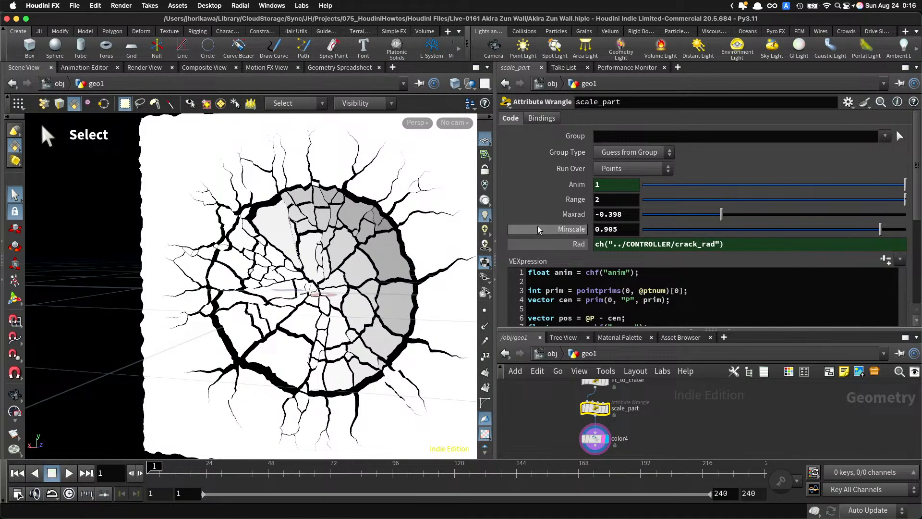
left_click_drag(336, 240, 287, 256, "alt")
right_click_drag(287, 256, 346, 230, "alt")
left_click_drag(345, 231, 364, 224, "alt")
right_click_drag(365, 224, 332, 260, "alt")
left_click_drag(332, 259, 365, 269, "alt")
Step: Enlarge the network editor and move the CONTROLLER node down beside the scale_part node
left_click_drag(627, 328, 625, 275)
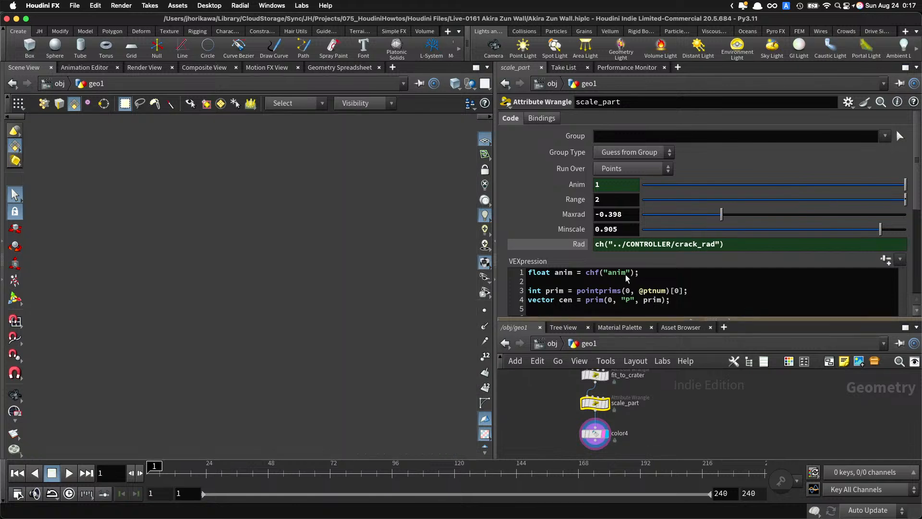
key("h")
scroll(637, 384, "up", 8)
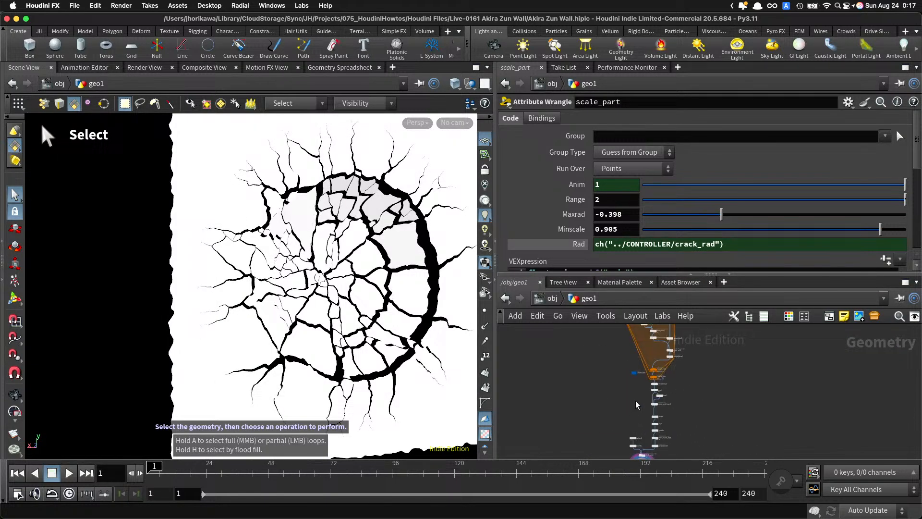
scroll(627, 375, "down", 8)
mouse_move(624, 409)
left_mouse_down()
mouse_move(629, 354)
mouse_move(615, 399)
left_mouse_up()
scroll(615, 399, "up", 3)
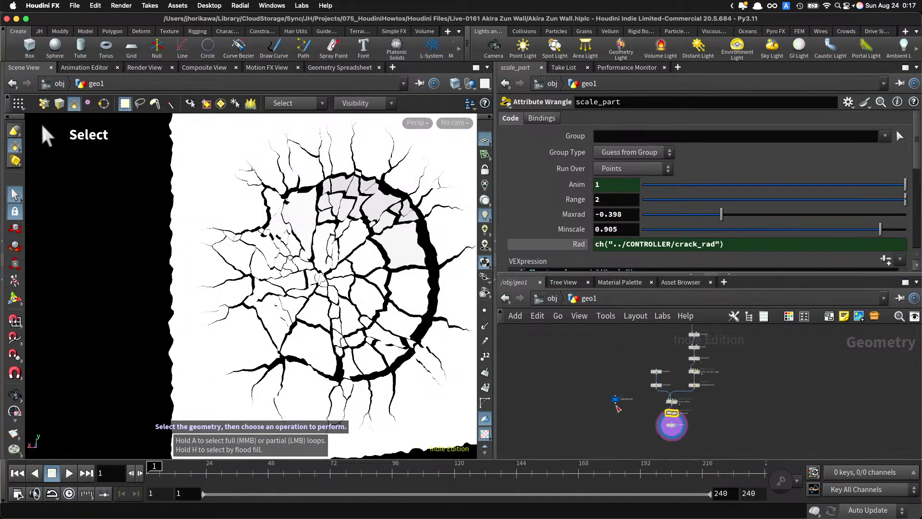
Step: Open CONTROLLER's parameter interface editor and move its window clear of the parameters and network
left_click(848, 102)
left_click(854, 117)
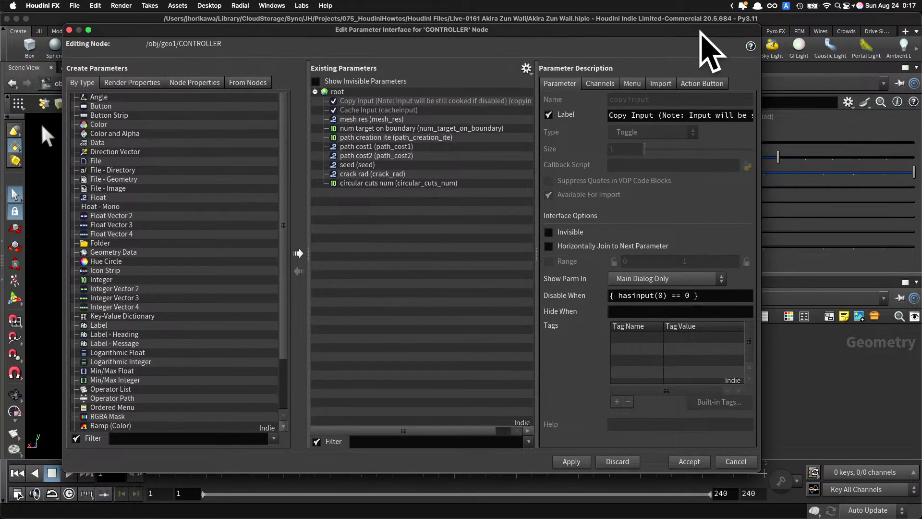
left_click_drag(699, 31, 426, 134)
scroll(617, 399, "up", 5)
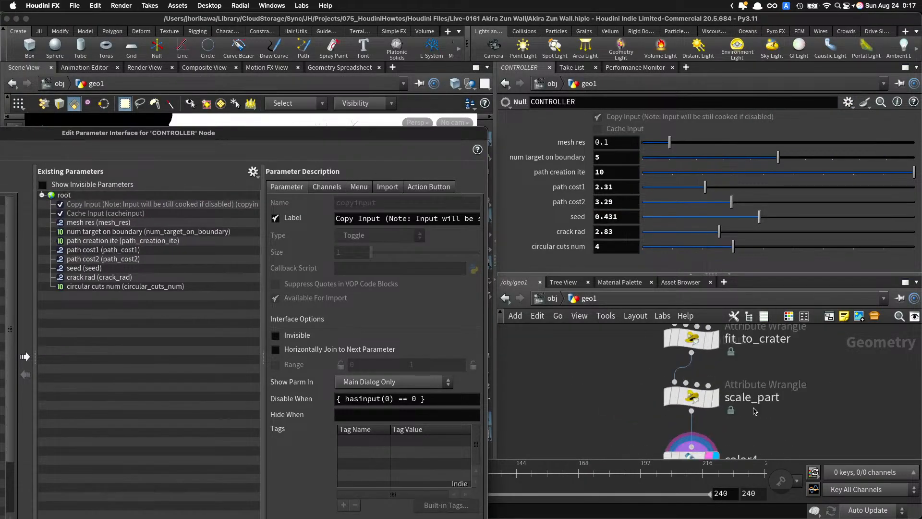
left_click(692, 397)
left_click_drag(576, 198, 64, 194)
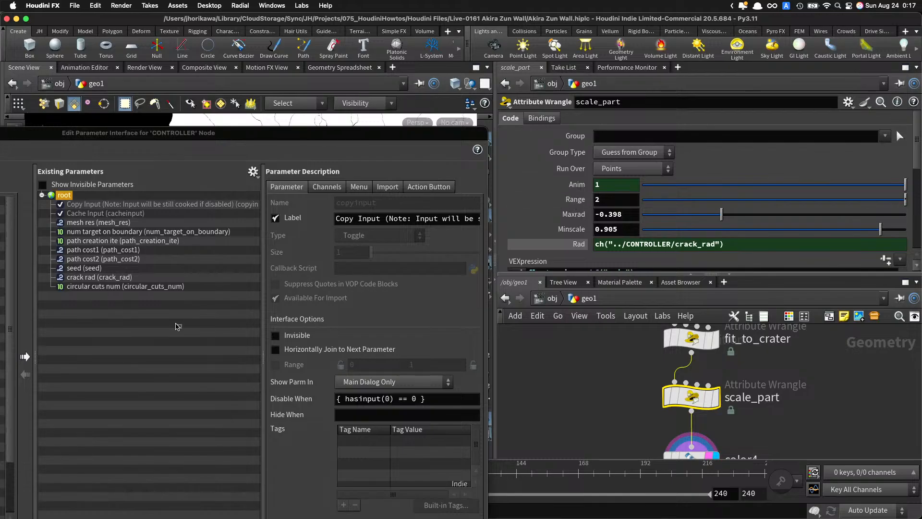
left_click(258, 349)
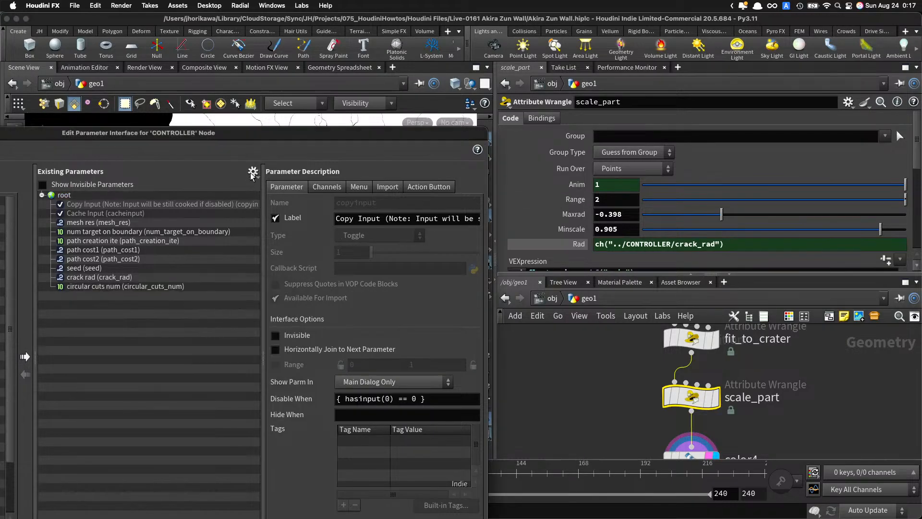
left_click(253, 171)
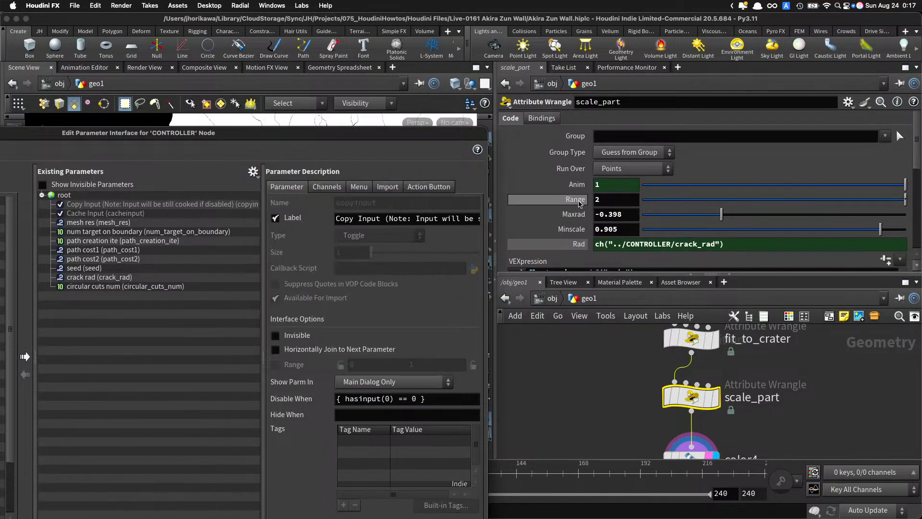
left_click_drag(570, 201, 553, 216)
left_click_drag(407, 248, 563, 194)
Step: Add fit_to_crater's Anim parameter to CONTROLLER's existing parameters, below circular cuts num
scroll(635, 406, "down", 5)
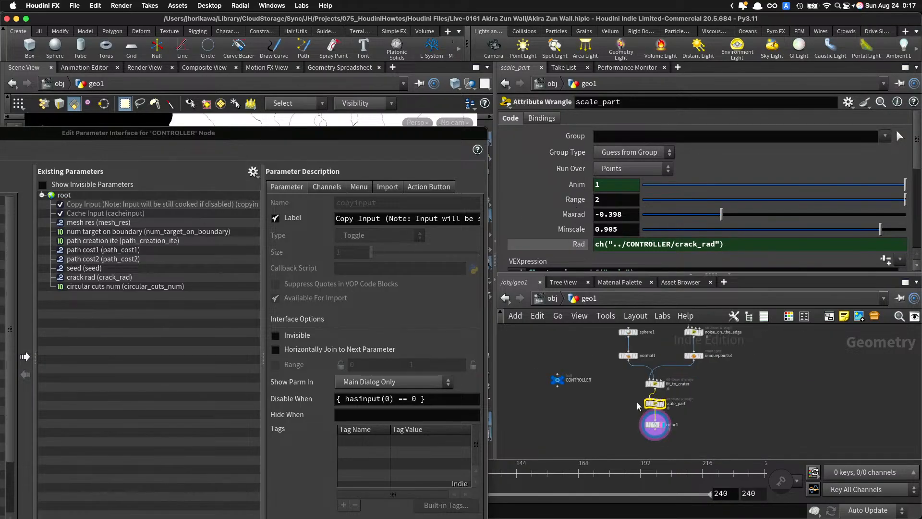
middle_click_drag(639, 384, 655, 444)
scroll(672, 414, "up", 5)
left_click(606, 378)
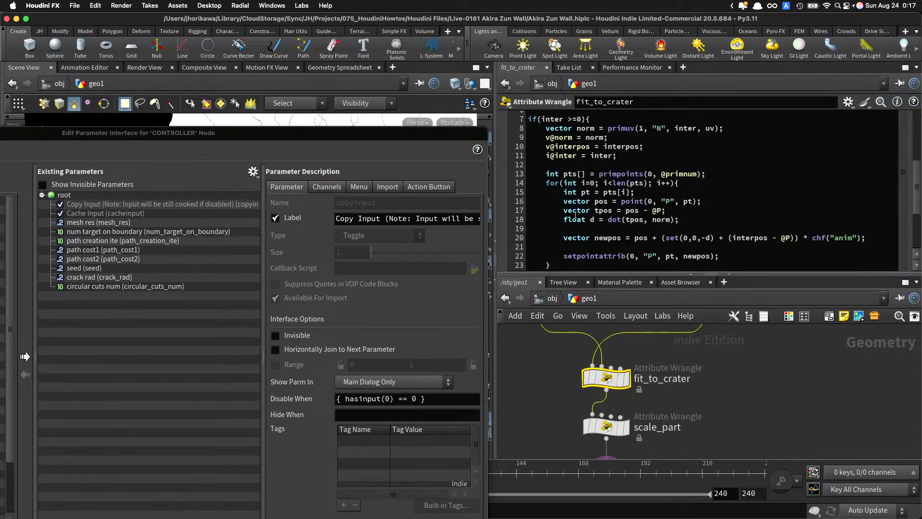
scroll(576, 189, "up", 5)
left_click_drag(576, 189, 176, 317)
Step: Name the added Anim parameter crack_anim and label it "crack anim"
left_click_drag(434, 202, 266, 205)
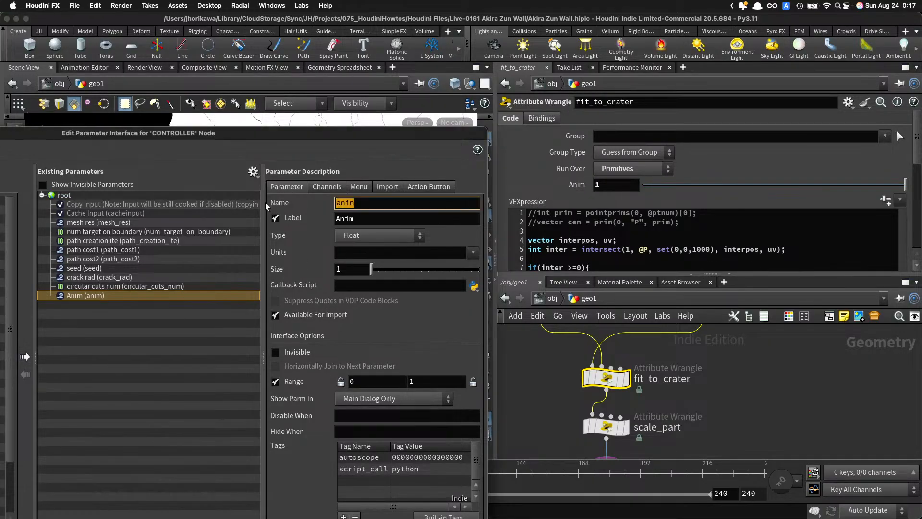
type("crack")
type("_na")
key("BackSpace")
key("BackSpace")
type("anim")
key("Tab")
type("c")
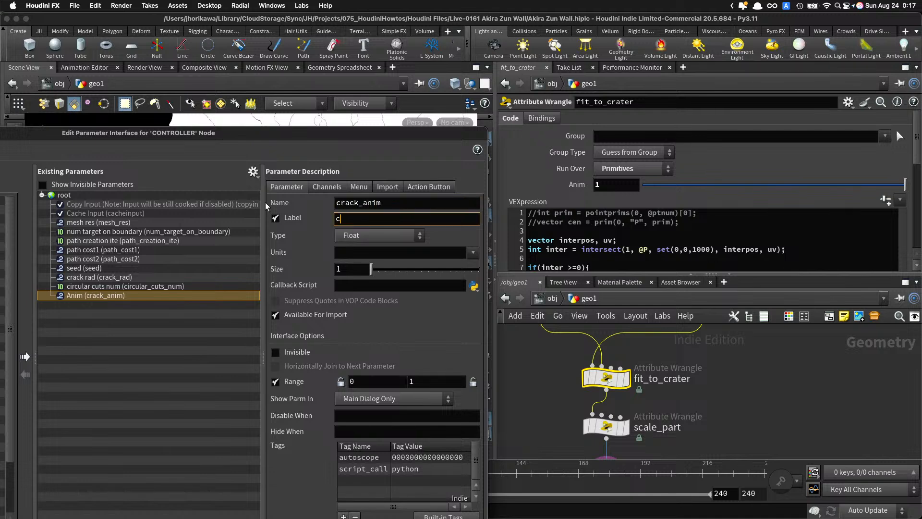
type("racn")
type(" anim")
key("Return")
Step: Add scale_part's Range parameter to CONTROLLER's existing parameters, just above crack anim
scroll(529, 365, "down", 2)
left_click(586, 393)
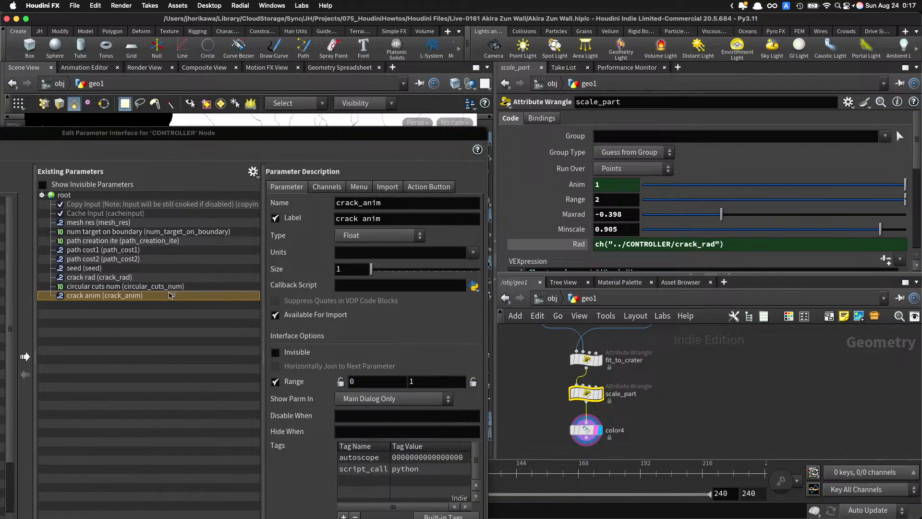
left_click(170, 296)
left_click_drag(169, 292, 169, 292)
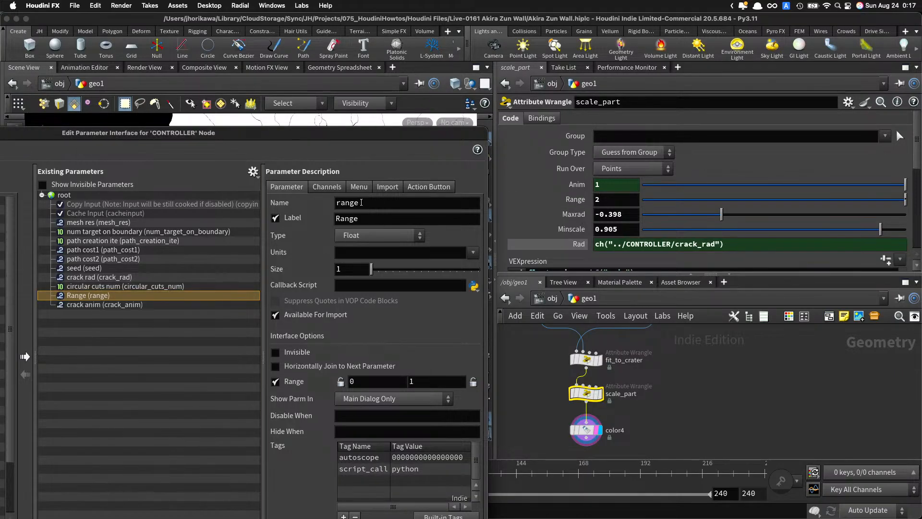
Step: Name the Range parameter crack_scale_dist, label it "crack scale dist", and set its range maximum to 3
left_click_drag(365, 202, 295, 204)
type("crack_smooth_")
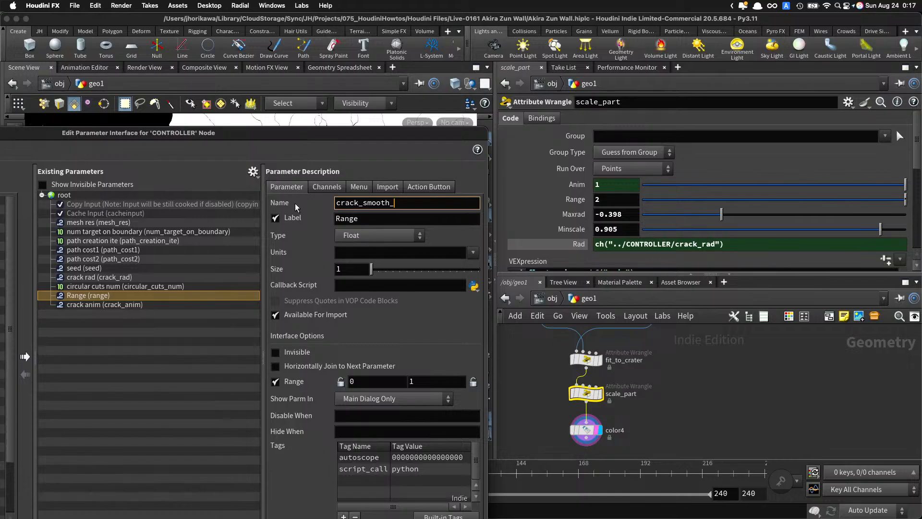
key("BackSpace")
key("BackSpace")
key("BackSpace")
key("BackSpace")
key("BackSpace")
key("BackSpace")
type("di")
key("BackSpace")
key("BackSpace")
type("smo")
key("BackSpace")
key("BackSpace")
key("BackSpace")
type("scale_dist")
key("Tab")
type("c")
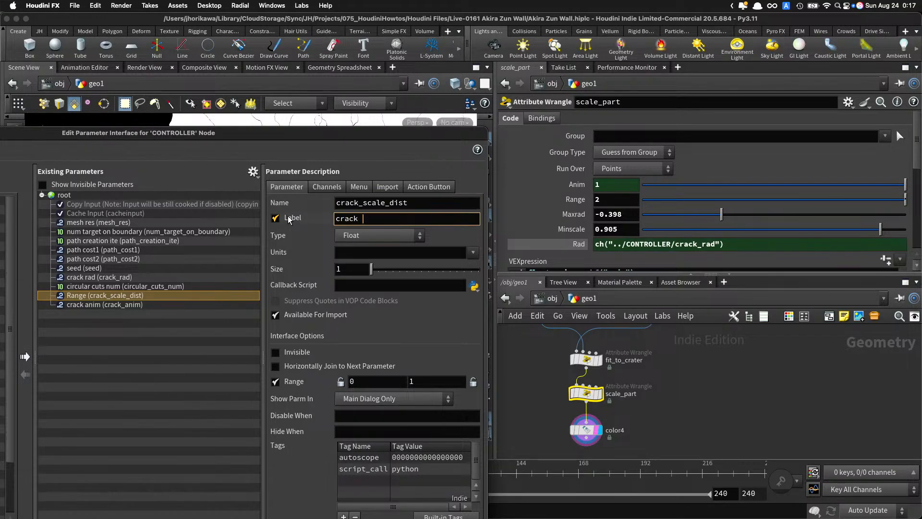
key("Return")
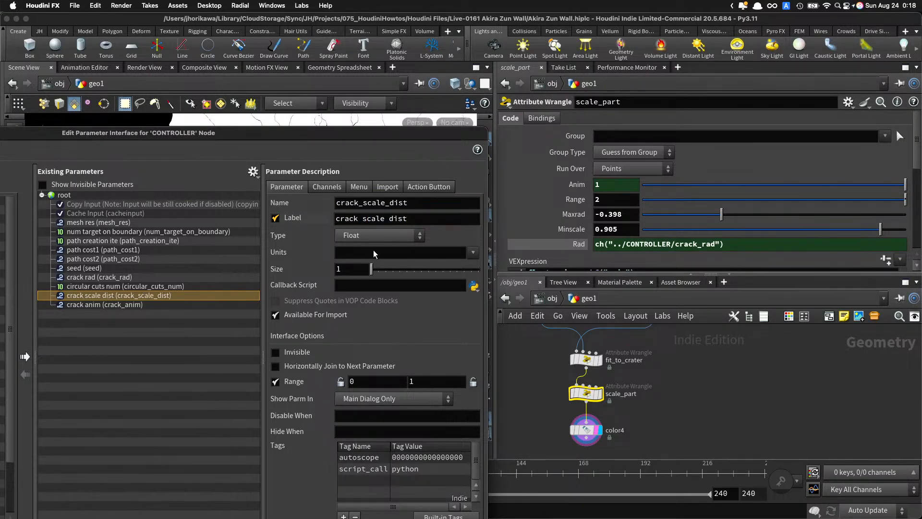
left_click_drag(424, 386, 397, 384)
type("3")
Step: Add scale_part's Maxrad below crack scale dist on CONTROLLER, named crack_max_rad and labelled "crack max rad"
left_click_drag(591, 215, 191, 304)
double_click(380, 205)
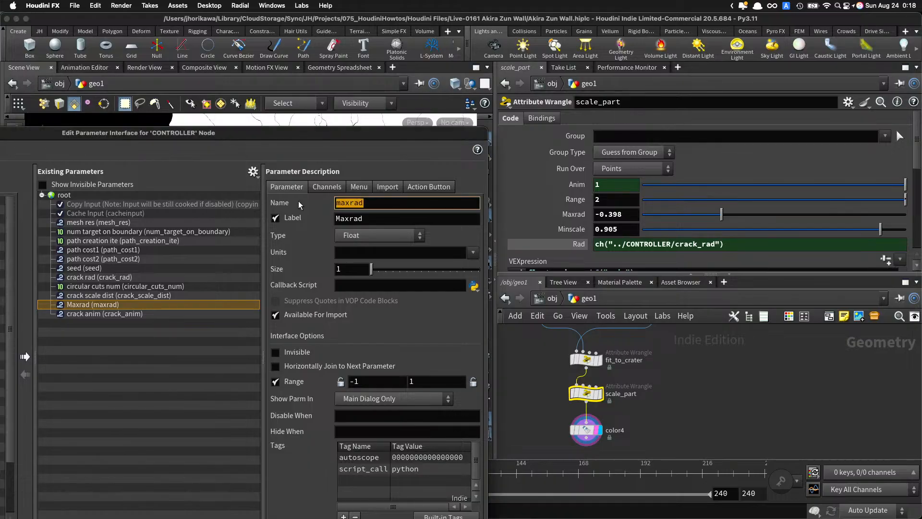
type("crack_")
key("Tab")
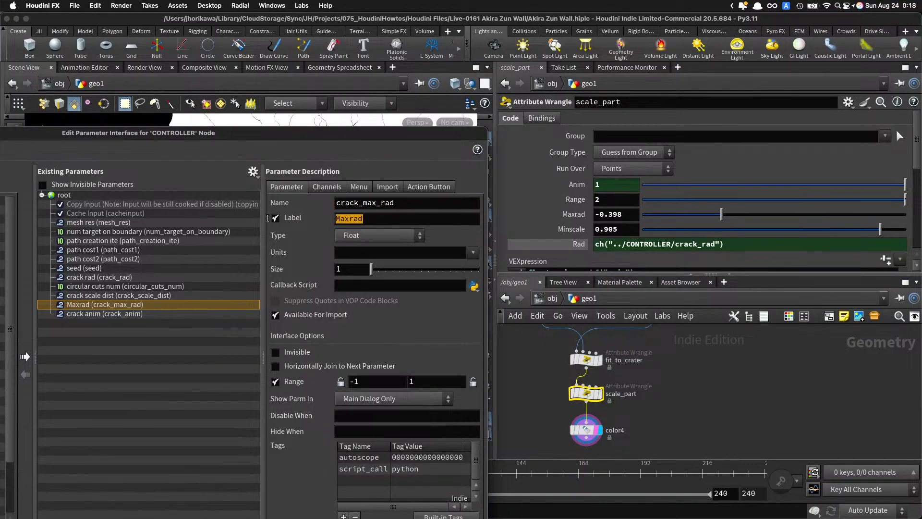
type("crack max ")
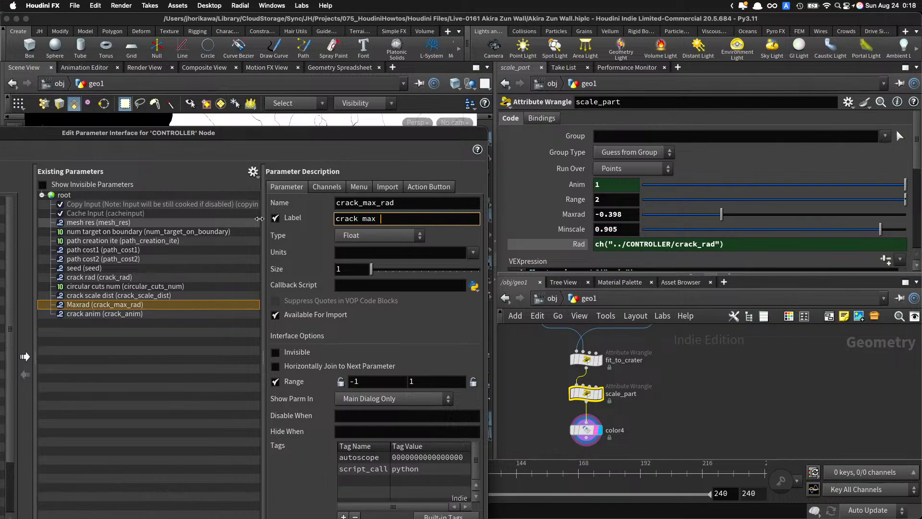
type("rad")
key("Return")
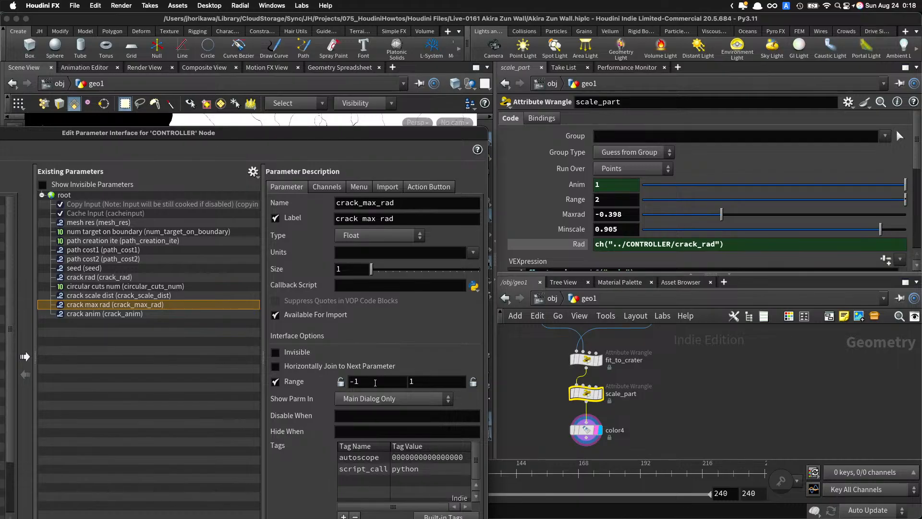
Step: Try multiplying scale_part's Rad expression by 0.5 and check it against the scale expression of sphere1
left_click_drag(358, 381, 349, 383)
left_click(541, 390)
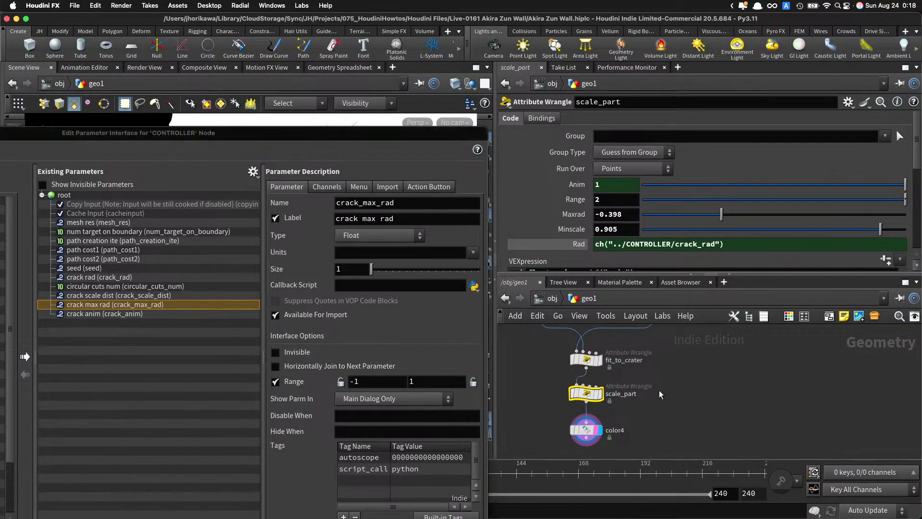
left_click(759, 242)
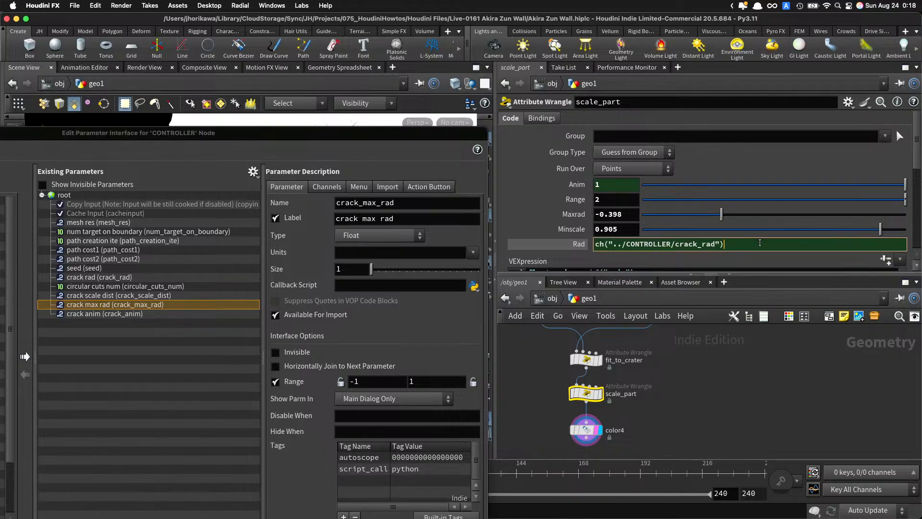
key("Return")
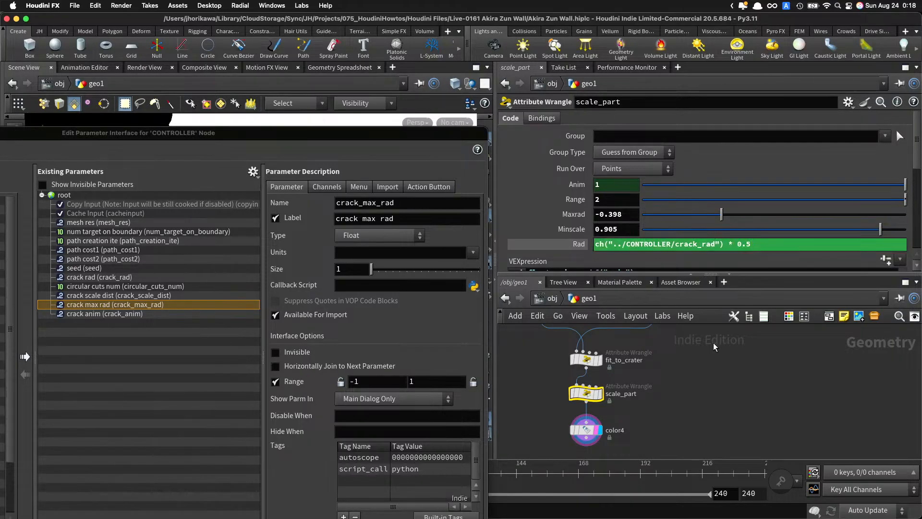
scroll(710, 393, "down", 5)
scroll(709, 394, "up", 5)
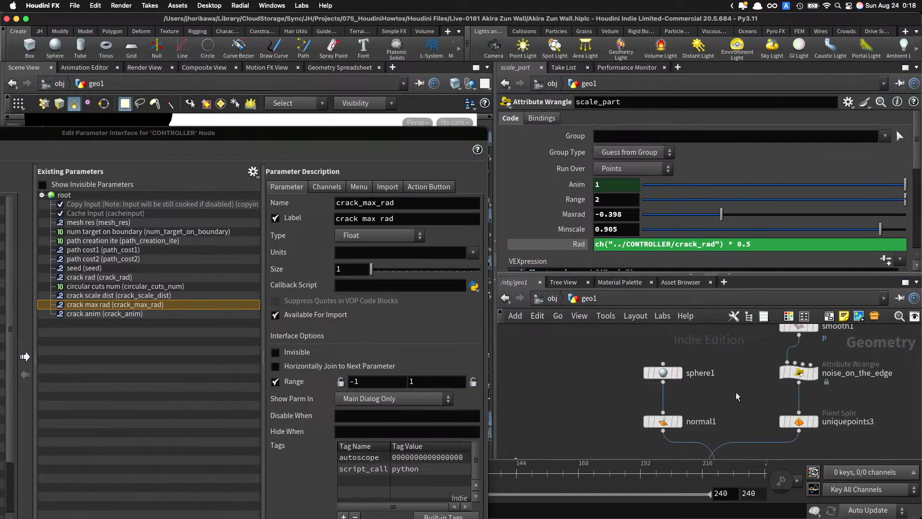
left_click(663, 373)
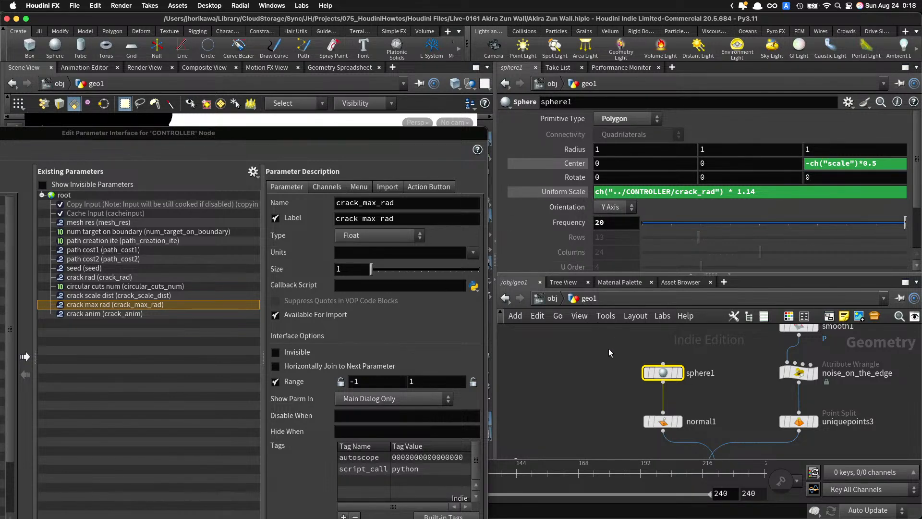
Step: Remove the * 0.5 factor from scale_part's Rad expression, leaving ch("../CONTROLLER/crack_rad")
scroll(609, 356, "down", 5)
scroll(633, 381, "up", 5)
left_click(623, 377)
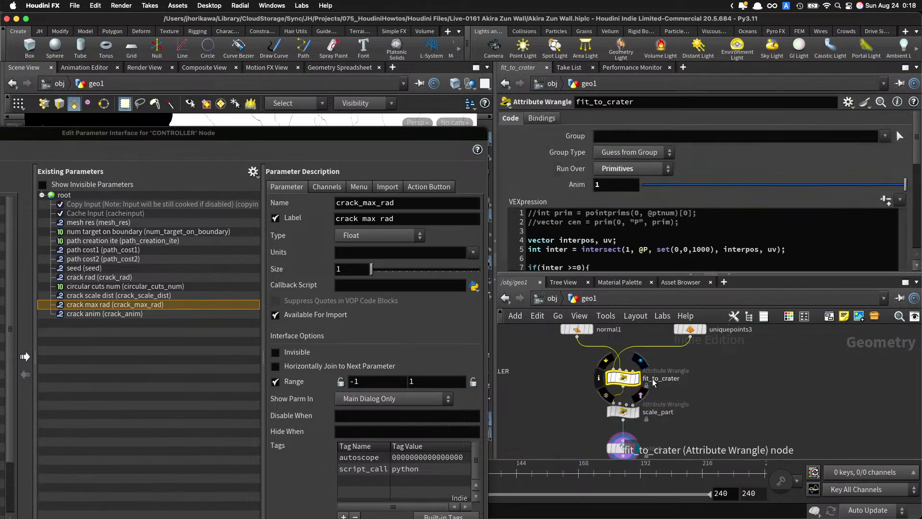
left_click(622, 411)
left_click_drag(723, 244, 753, 244)
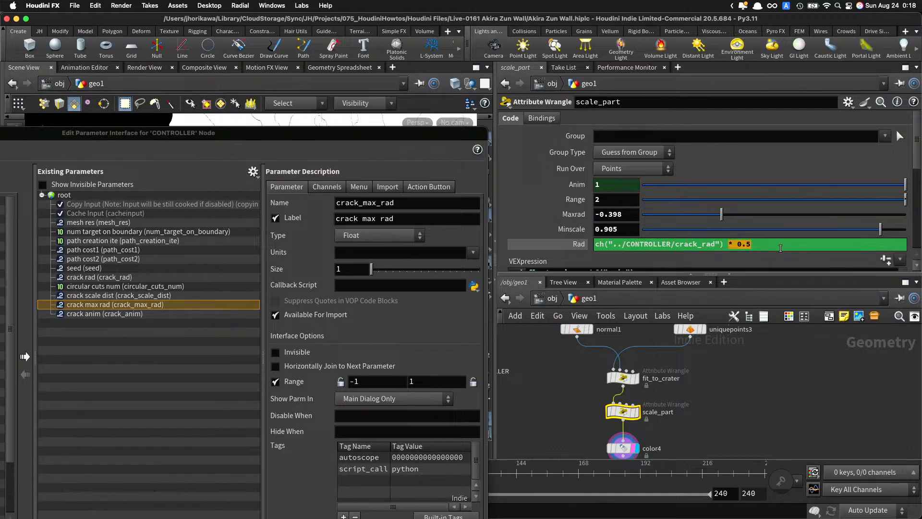
key("BackSpace")
key("Return")
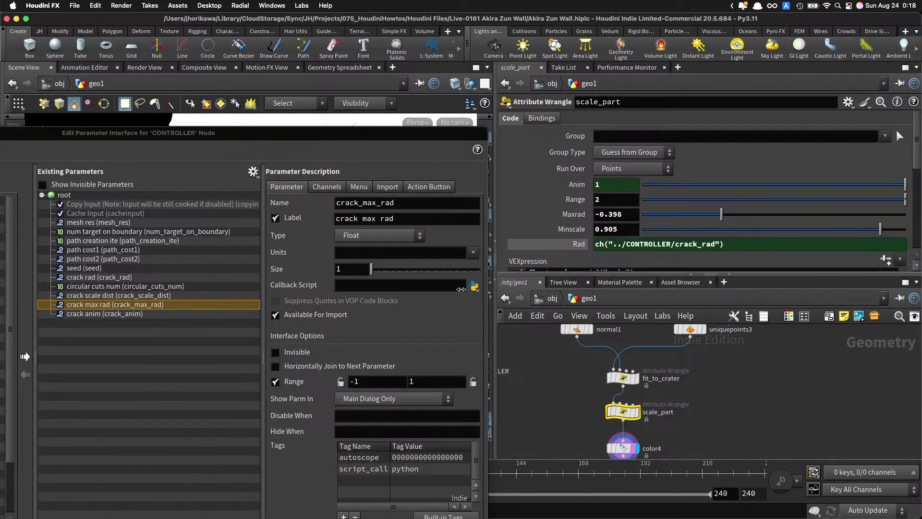
Step: Set the slider range of CONTROLLER's crack max rad parameter from -5 to 5
left_click(367, 384)
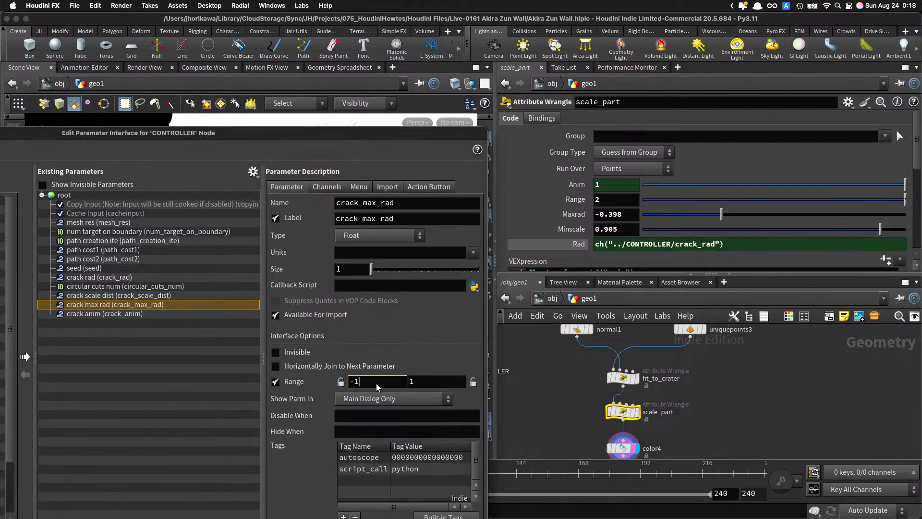
key("BackSpace")
type("5")
left_click(420, 382)
key("BackSpace")
type("5")
left_click(521, 398)
Step: Add scale_part's Minscale above crack anim on CONTROLLER, named crack_min_scale and labelled "crack min scale"
scroll(521, 397, "down", 3)
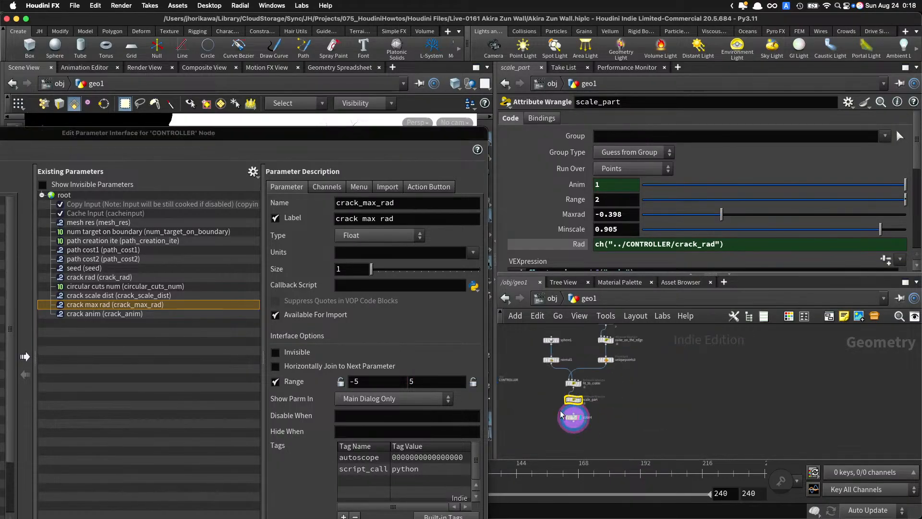
scroll(557, 403, "up", 2)
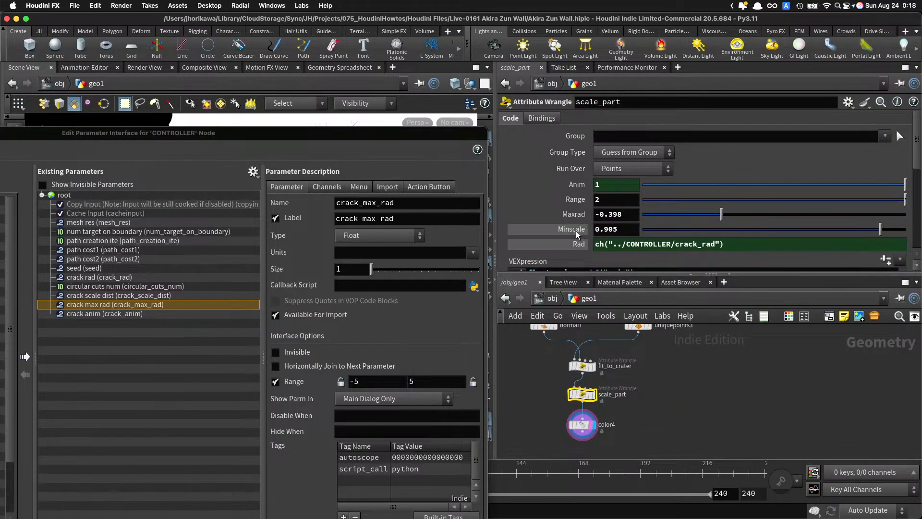
left_click_drag(139, 315, 139, 313)
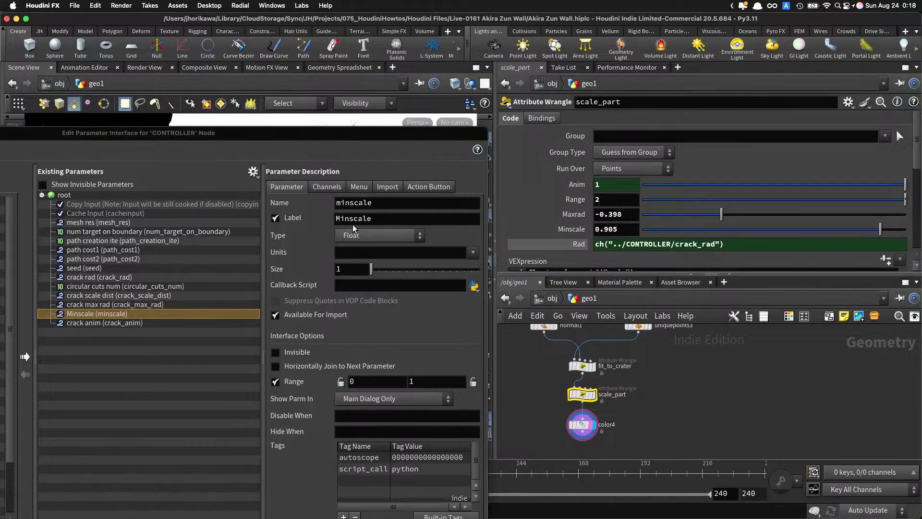
type("crack_")
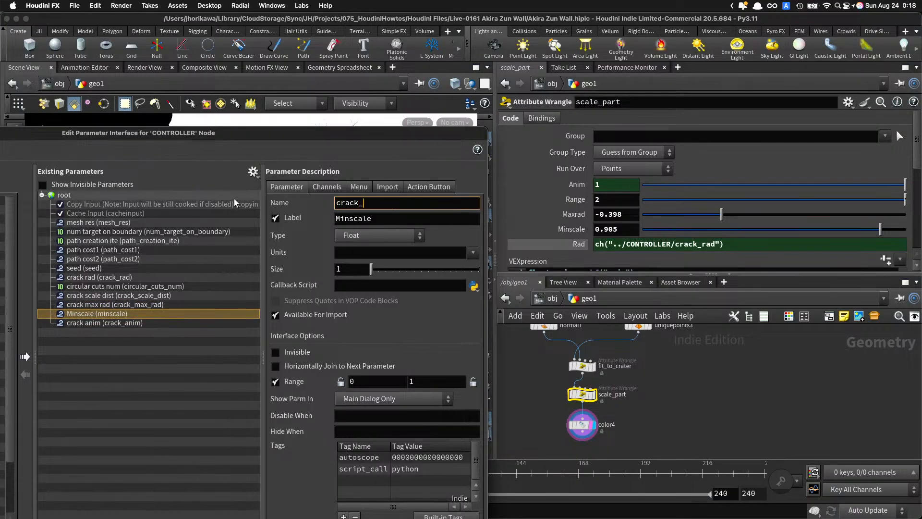
type("min_scale")
key("Tab")
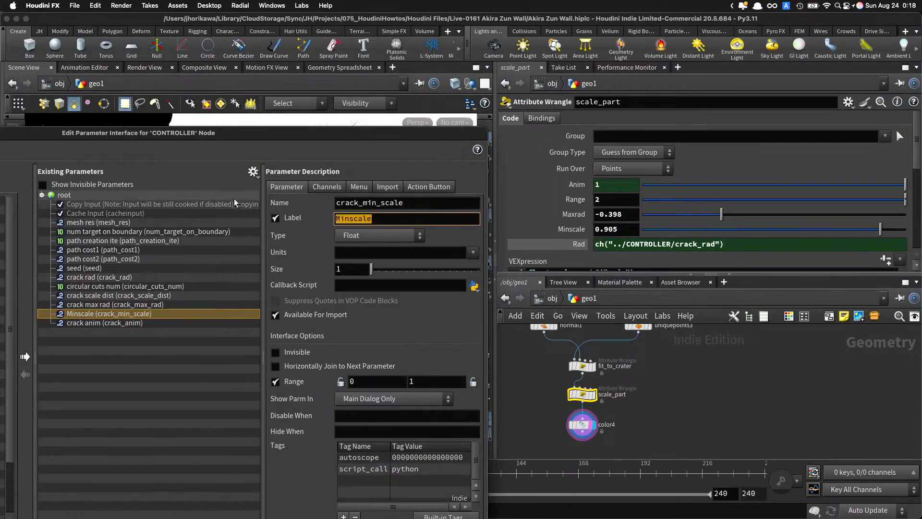
type("s")
key("BackSpace")
type("crack min scale")
key("Return")
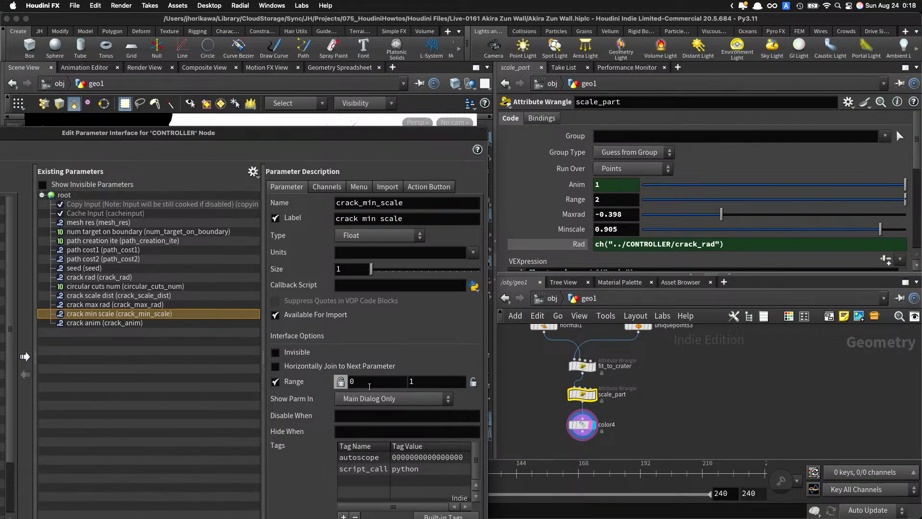
Step: Set crack min scale's range minimum to 0.7, and apply and accept CONTROLLER's parameter interface edits
left_click_drag(368, 383, 328, 386)
type("0.7")
key("Return")
left_click_drag(376, 139, 415, 54)
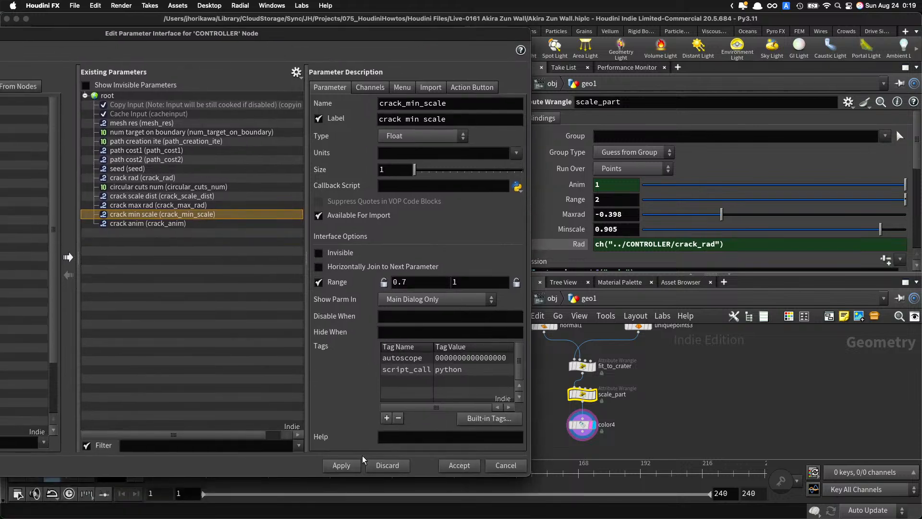
left_click(350, 466)
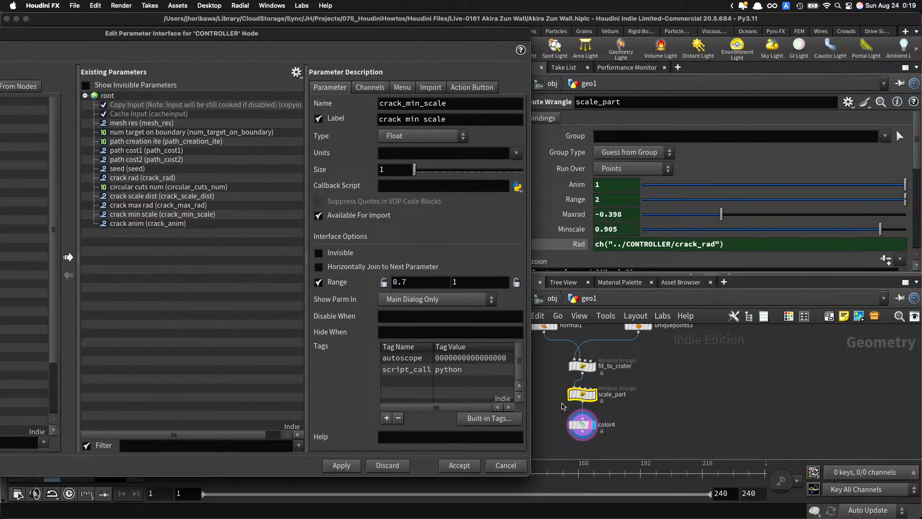
left_click(473, 466)
Step: Set CONTROLLER's crack max rad to -0.57 and crack min scale to 0.8998, and save the scene
scroll(531, 413, "down", 5)
middle_click_drag(516, 402, 605, 407)
scroll(603, 406, "up", 2)
left_click_drag(592, 422, 560, 378)
scroll(768, 216, "down", 3)
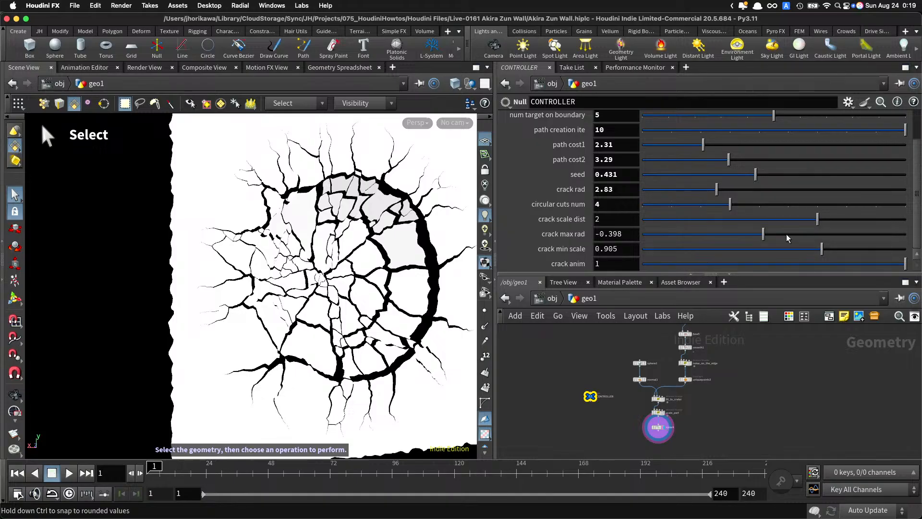
left_click_drag(768, 236, 905, 264)
key("ctrl+s")
scroll(805, 373, "down", 3)
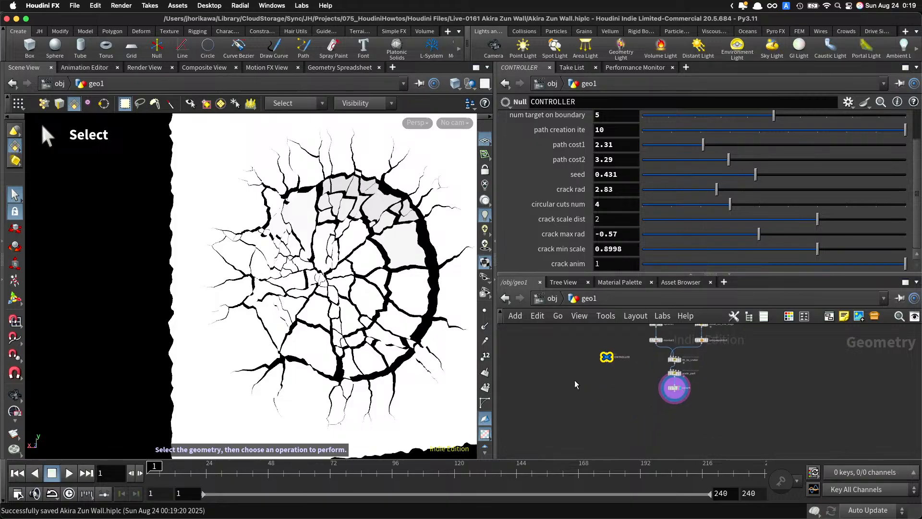
Step: Examine the crack pattern's gaps and edges up close in the viewport
left_click_drag(386, 351, 365, 331, "alt")
right_click_drag(365, 331, 432, 288, "alt")
middle_click_drag(456, 286, 331, 263, "alt")
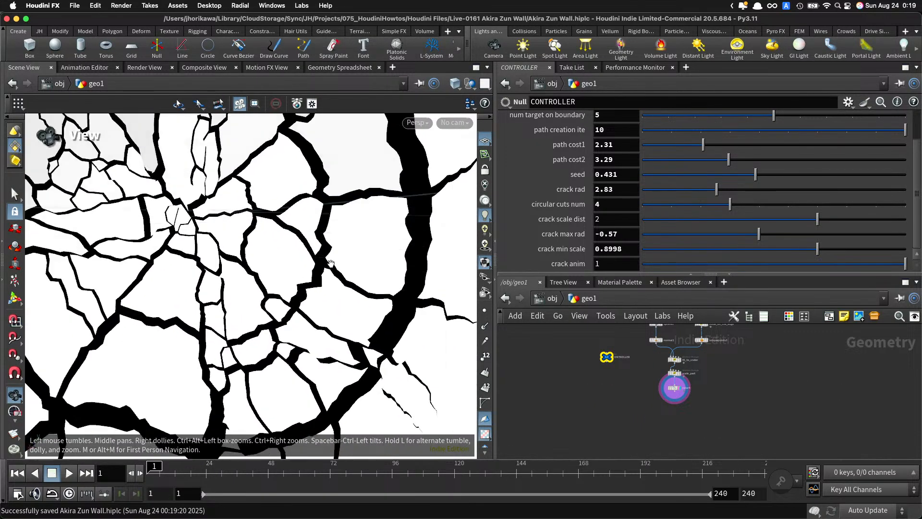
mouse_move(331, 263)
left_mouse_down("alt")
mouse_move(288, 283)
mouse_move(336, 260)
left_mouse_up("alt")
scroll(605, 388, "down", 2)
scroll(605, 389, "up", 3)
key("Tab")
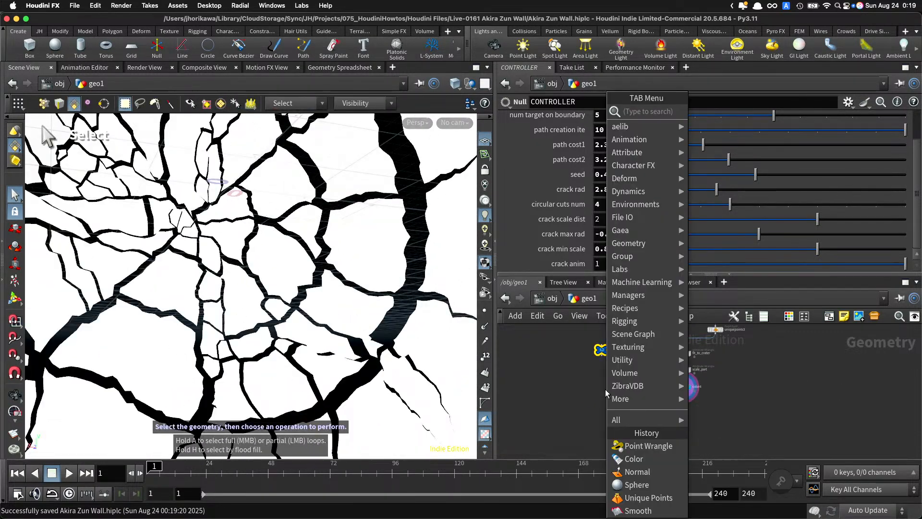
key("Escape")
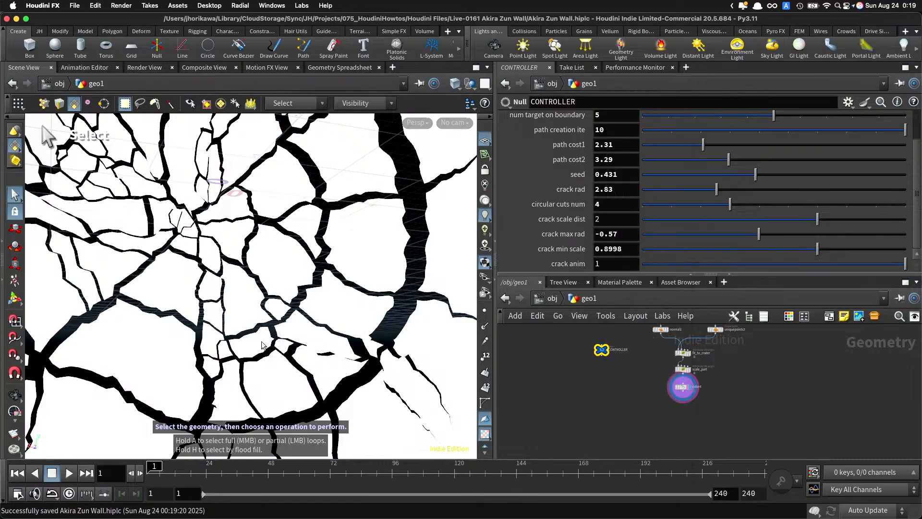
left_click(15, 297)
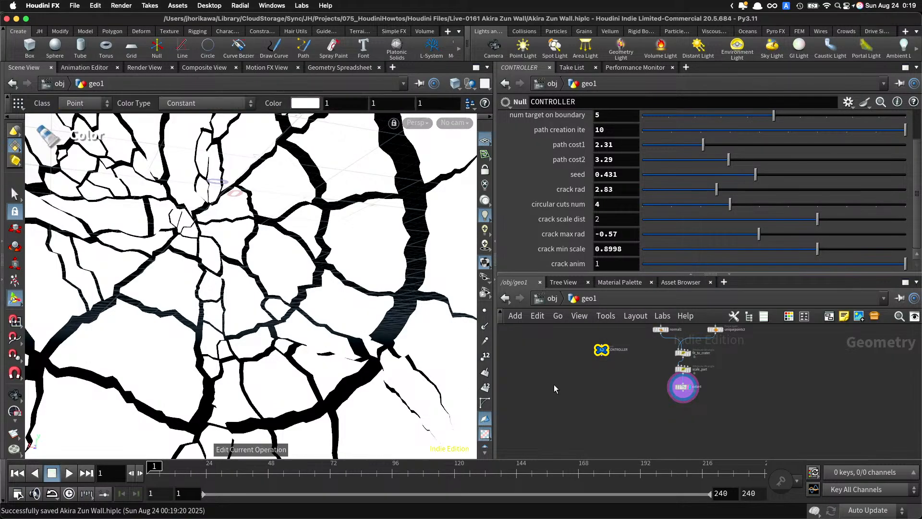
Step: Add a Labs Thicken node below color4, wire color4's output into it, and display its result
key("Tab")
type("labs thi")
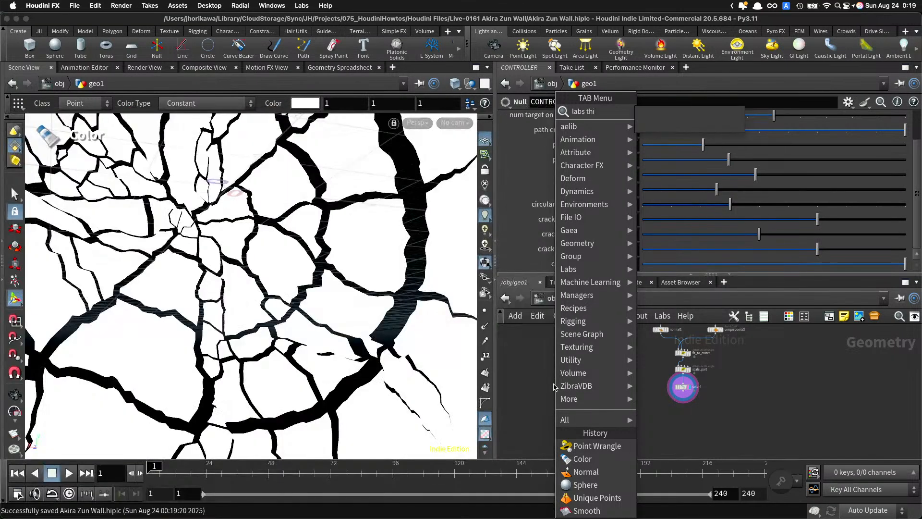
key("Return")
left_click(681, 408)
scroll(688, 387, "up", 3)
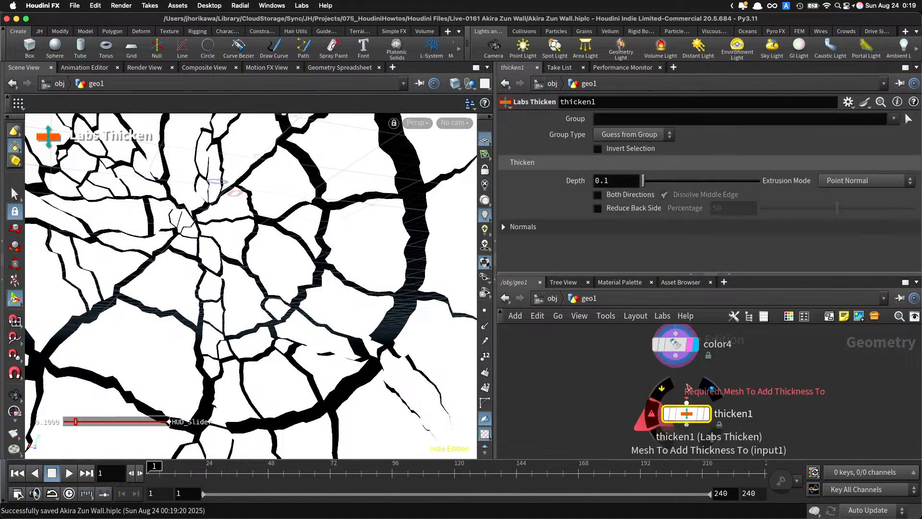
left_click_drag(676, 355, 675, 398)
left_click(694, 398)
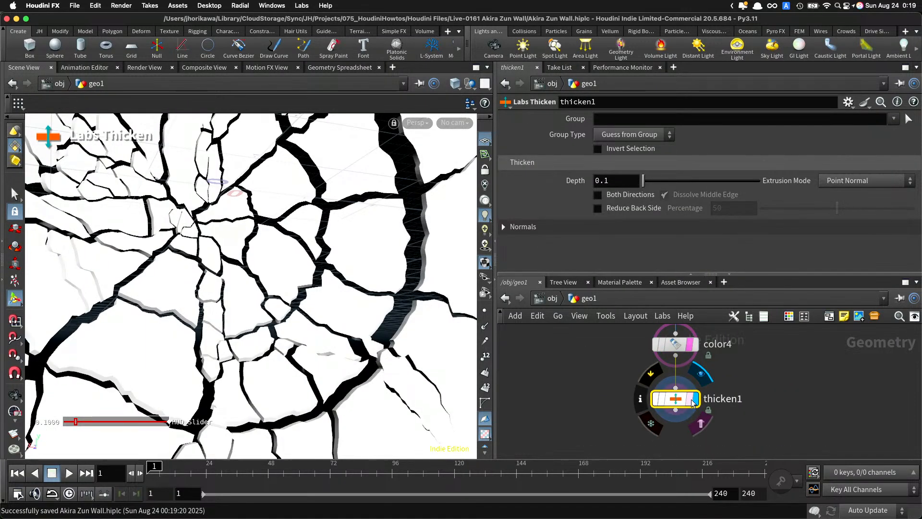
Step: Set the Labs Thicken node's Depth to 0.2
left_click_drag(375, 317, 399, 302, "alt")
left_click_drag(643, 180, 647, 182)
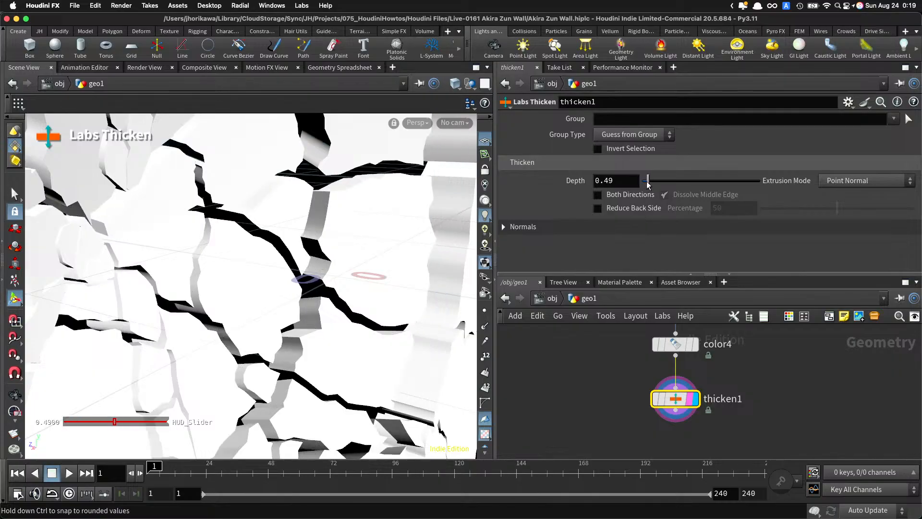
double_click(625, 181)
type("0.2")
key("Return")
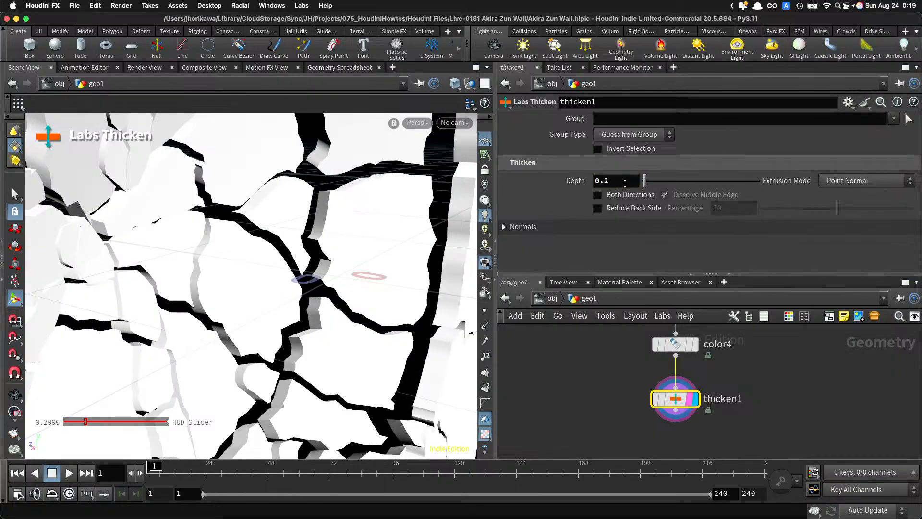
right_click_drag(336, 250, 288, 240, "alt")
left_click_drag(288, 240, 237, 295, "alt")
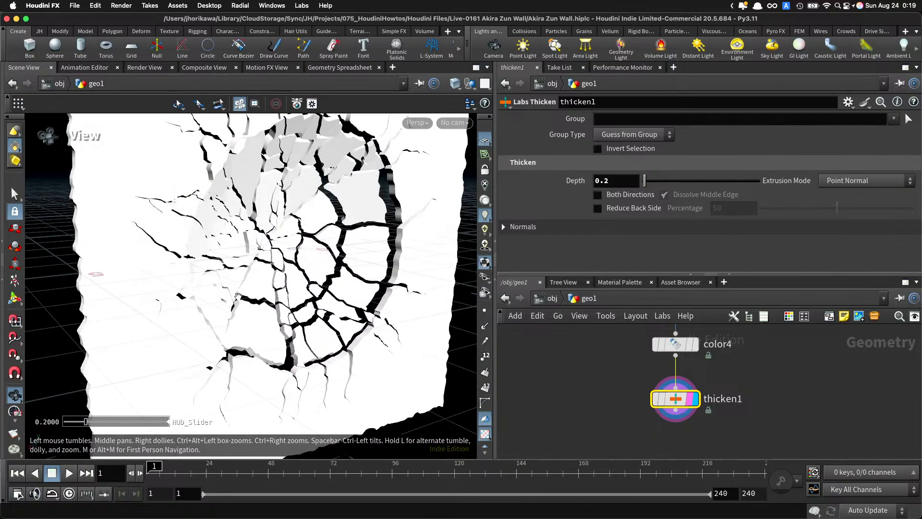
Step: Scrub CONTROLLER's crack anim back up to 1 and examine the thickened crater from the front
scroll(654, 427, "down", 5)
left_click(592, 386)
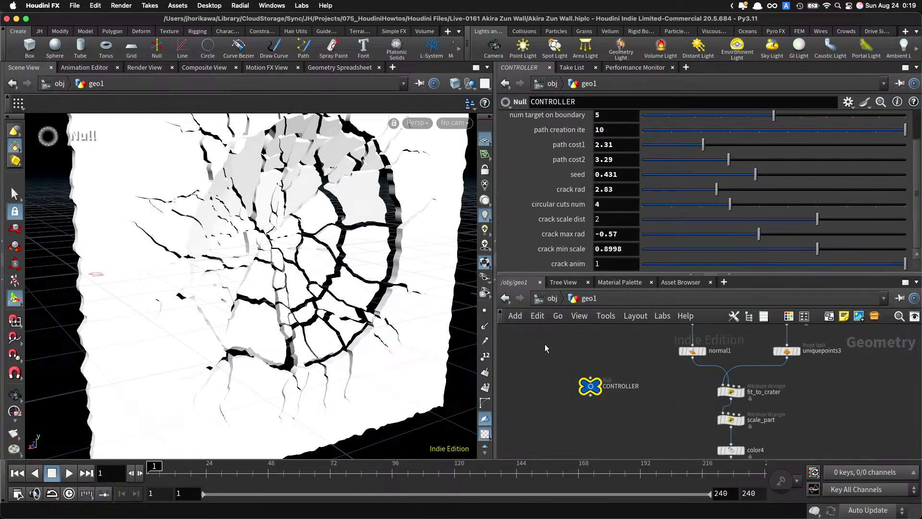
left_click_drag(803, 264, 905, 263)
left_click_drag(435, 269, 299, 268, "alt")
right_click_drag(298, 268, 338, 259, "alt")
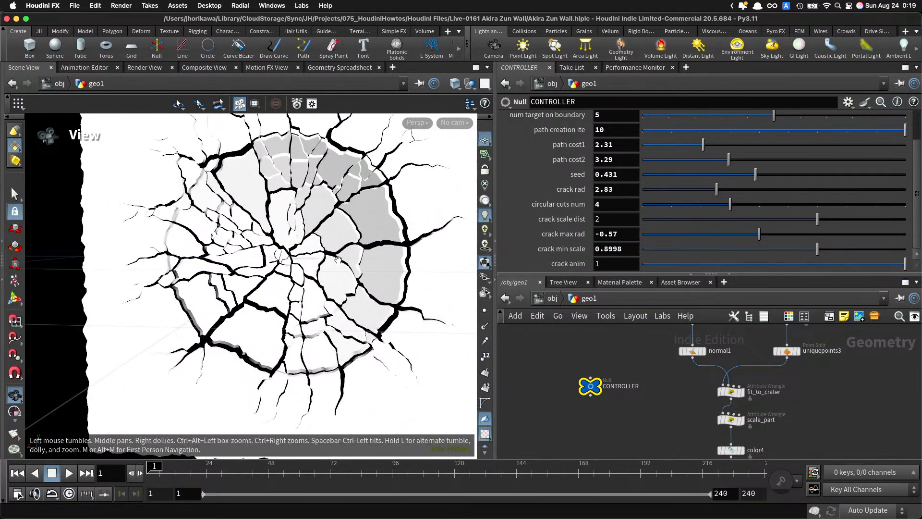
key("Return")
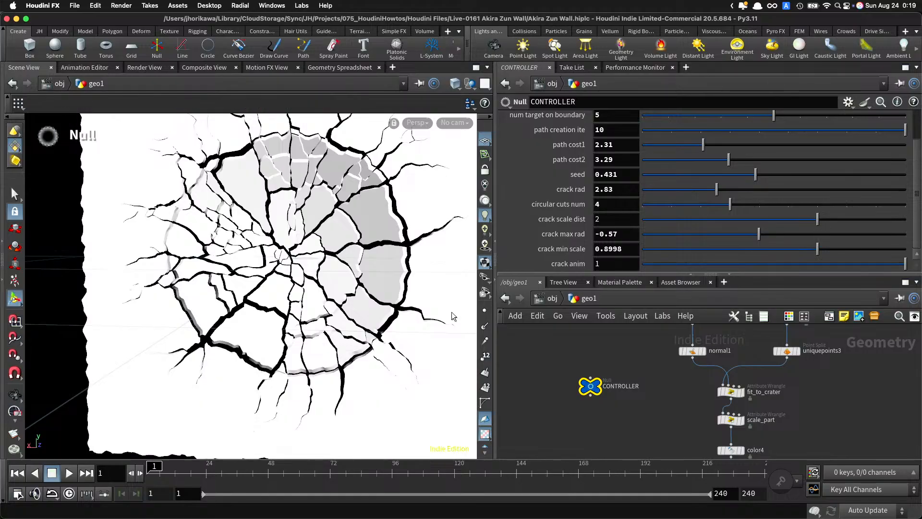
Step: Switch to Chrome to compare the crater with the Akira crack reference image, and return to Houdini
key("ctrl+Up")
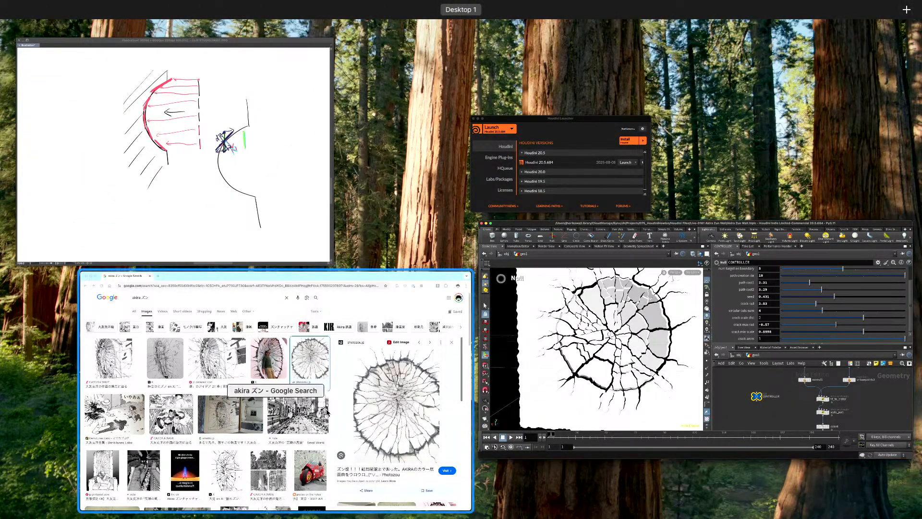
left_click(309, 337)
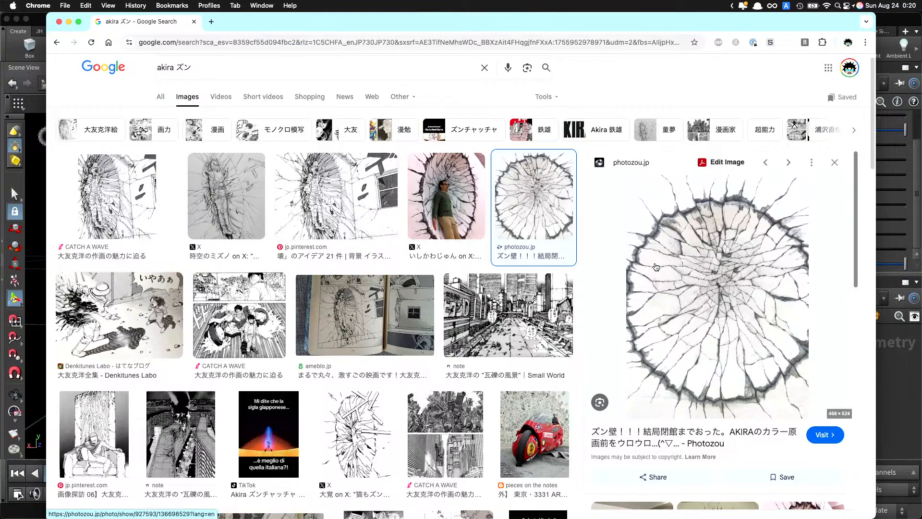
key("super+Tab")
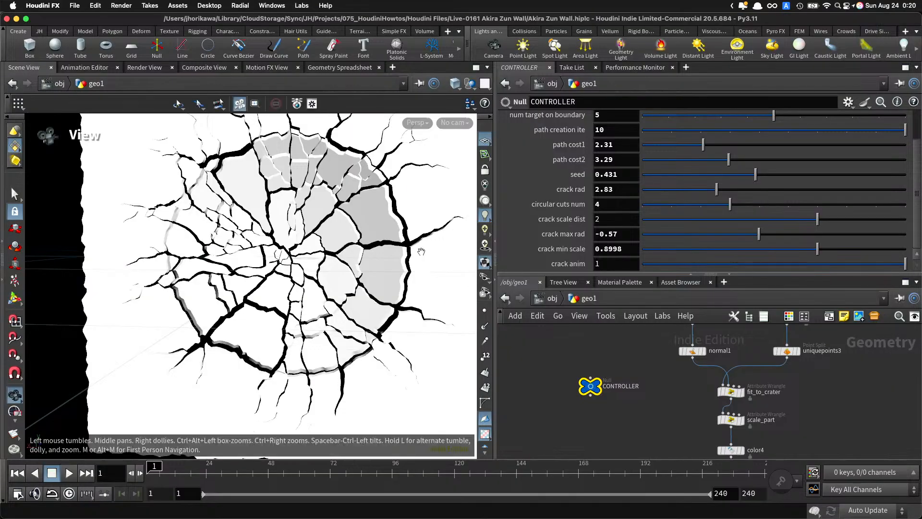
Step: Inspect the thickened crater from several angles while scrubbing CONTROLLER's crack anim up to 1
left_click_drag(288, 169, 319, 214, "alt")
scroll(317, 255, "down", 3)
mouse_move(288, 284)
left_mouse_down("alt")
mouse_move(308, 294)
mouse_move(262, 307)
mouse_move(221, 281)
mouse_move(401, 275)
mouse_move(260, 277)
mouse_move(294, 268)
left_mouse_up("alt")
scroll(308, 293, "up", 2)
scroll(260, 277, "up", 2)
left_click_drag(786, 263, 906, 266)
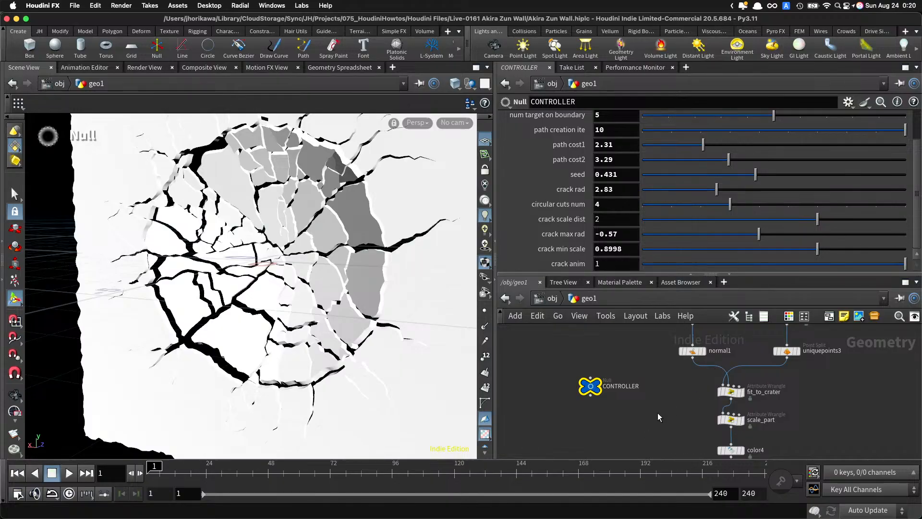
scroll(646, 226, "up", 3)
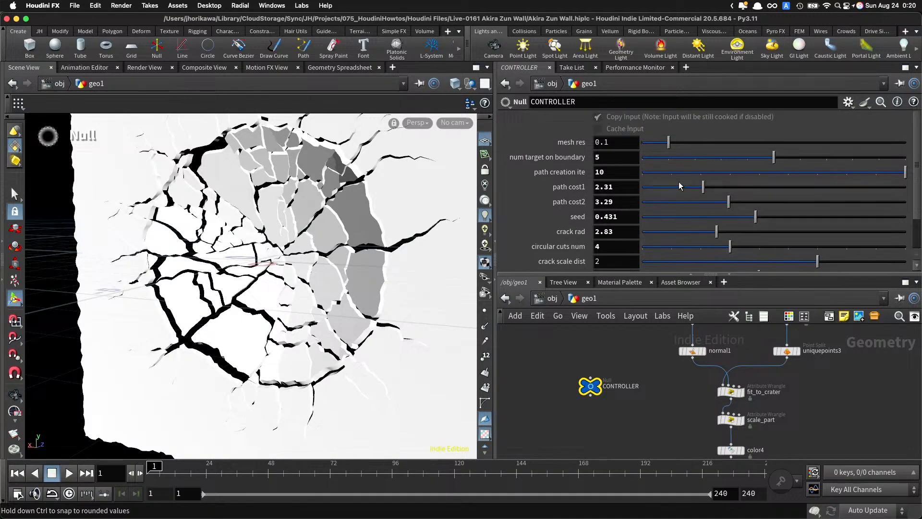
scroll(426, 228, "down", 2)
left_click_drag(365, 283, 342, 252, "alt")
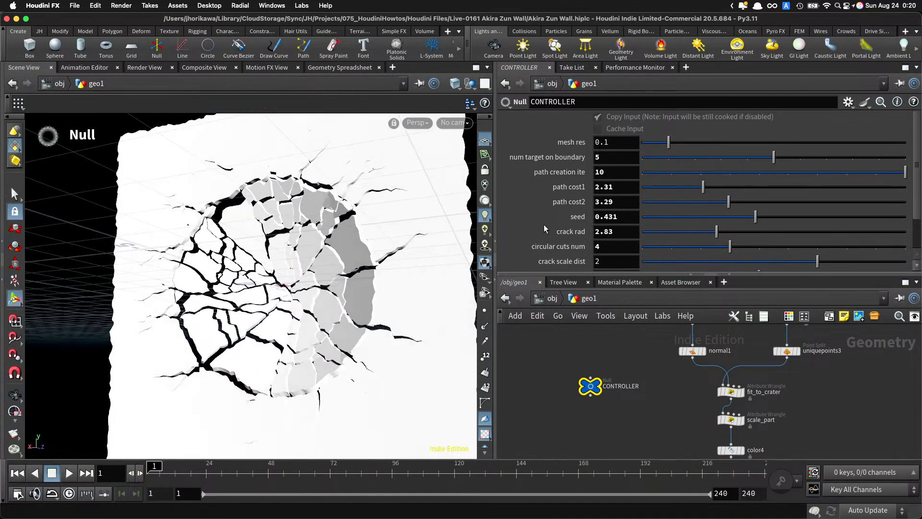
Step: Try CONTROLLER's num target on boundary at 3 and path creation ite at 4 for sparser cracks
left_click(667, 159)
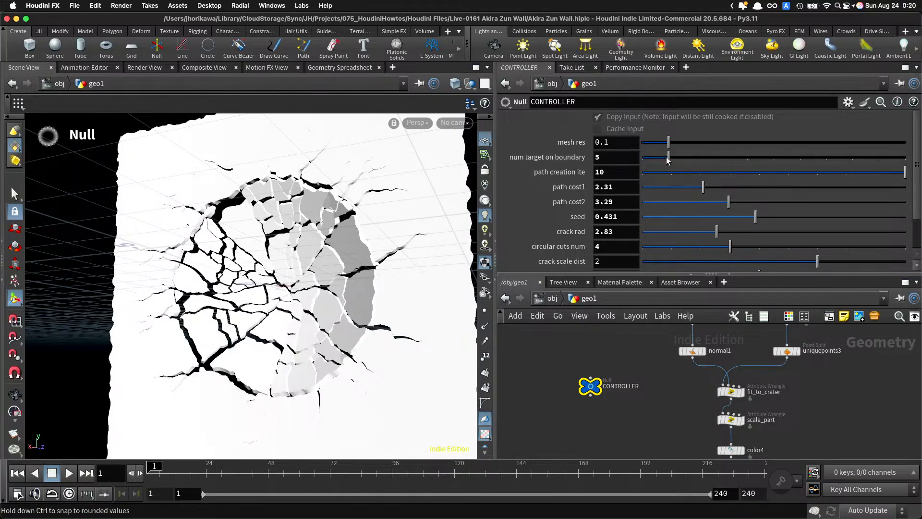
left_click(720, 162)
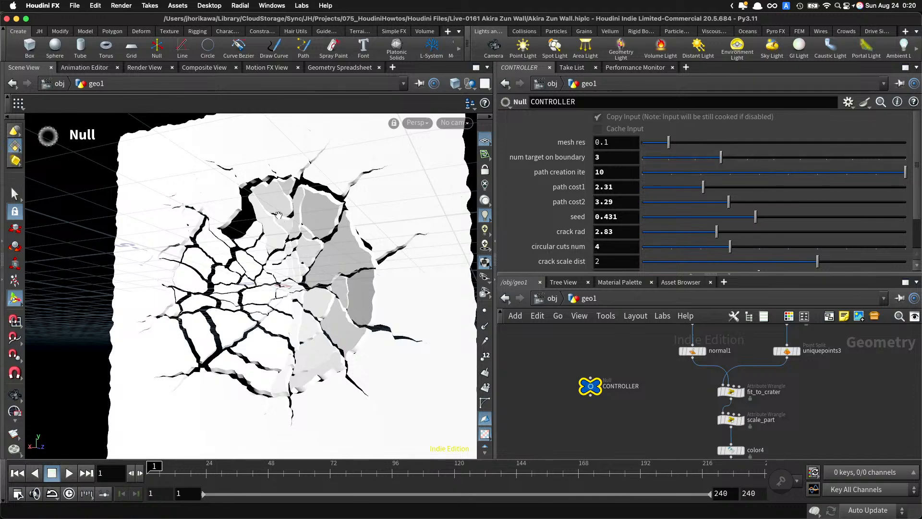
left_click_drag(276, 212, 336, 226, "alt")
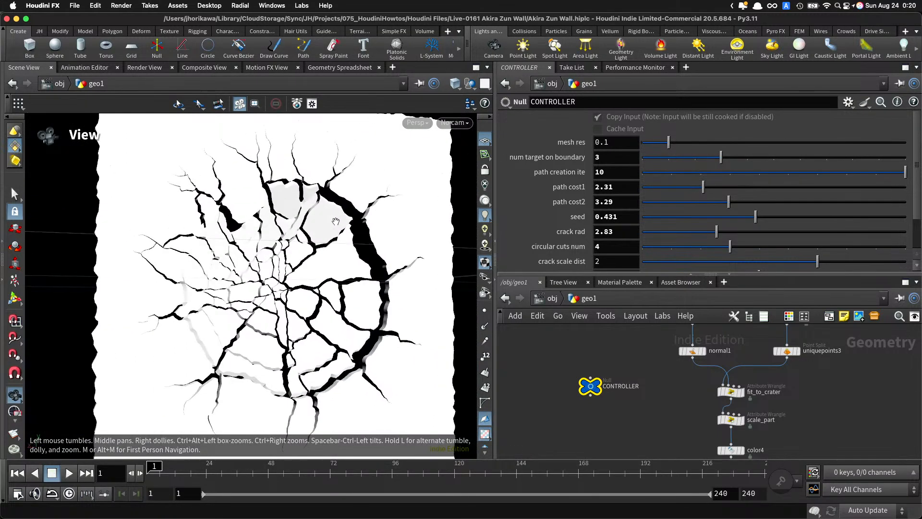
left_click_drag(721, 157, 769, 160)
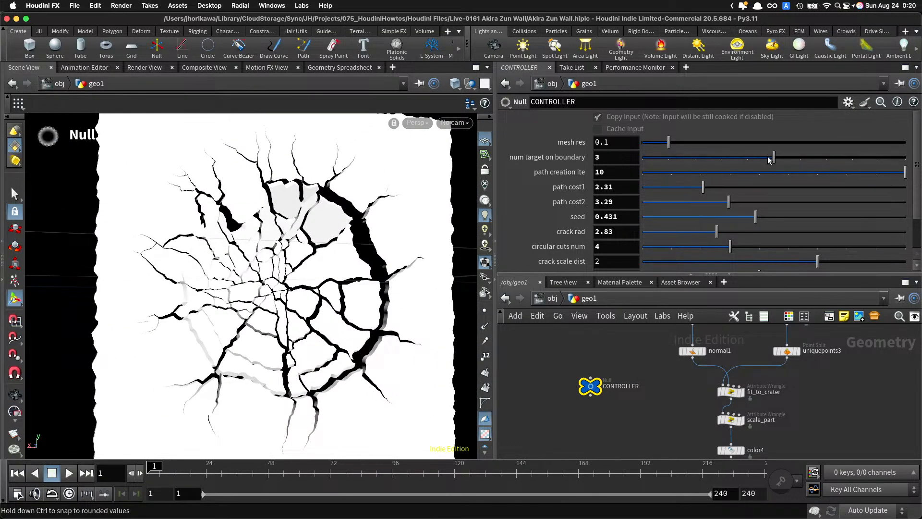
mouse_move(744, 162)
left_mouse_down()
mouse_move(731, 170)
mouse_move(742, 174)
left_mouse_up()
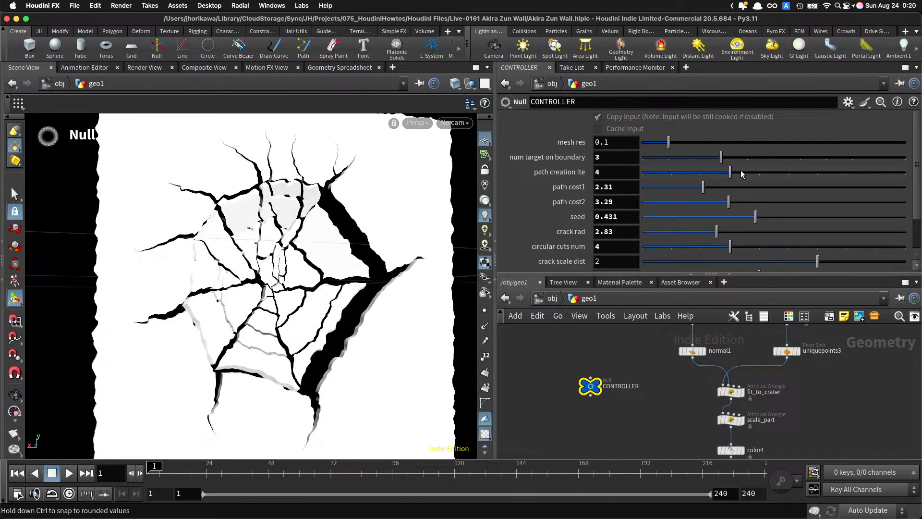
mouse_move(381, 206)
left_mouse_down("alt")
mouse_move(346, 208)
mouse_move(452, 210)
mouse_move(356, 201)
mouse_move(366, 202)
left_mouse_up("alt")
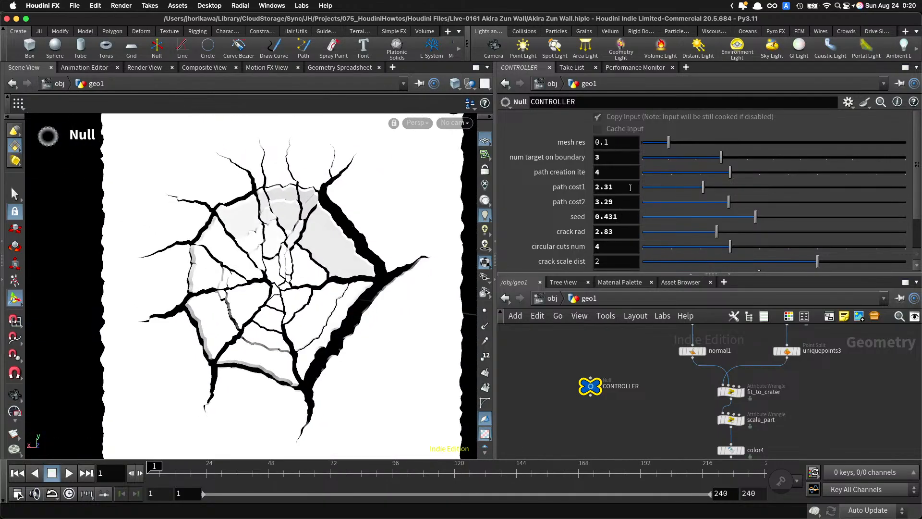
Step: Set path creation ite to 10, and try num target on boundary at 9 before setting it to 5
left_click(906, 172)
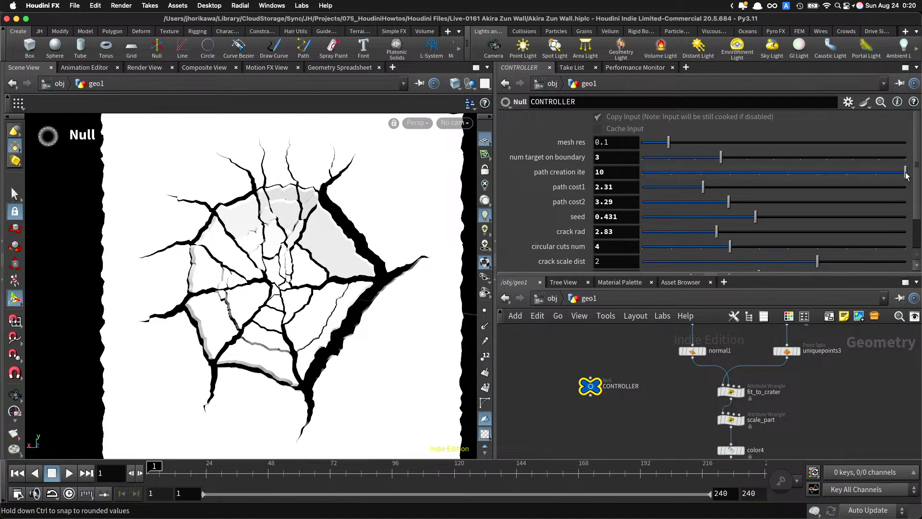
left_click(878, 159)
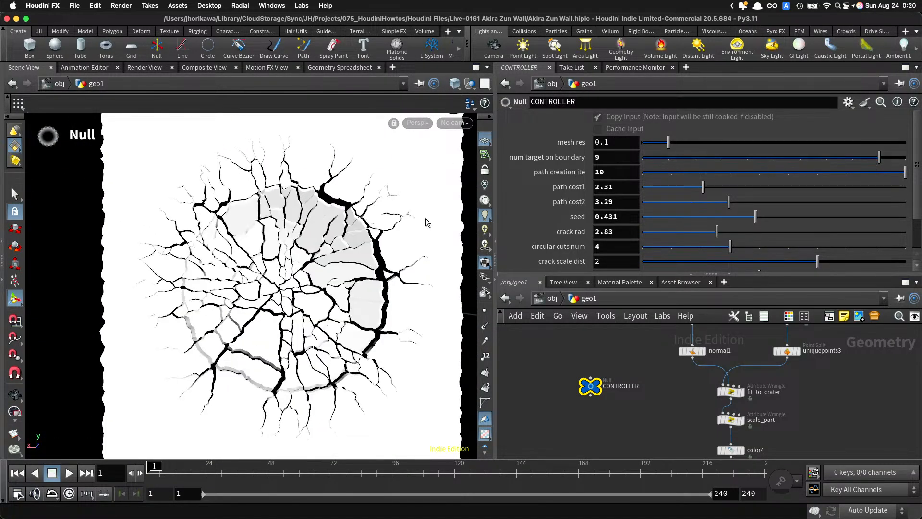
left_click_drag(426, 222, 288, 249, "alt")
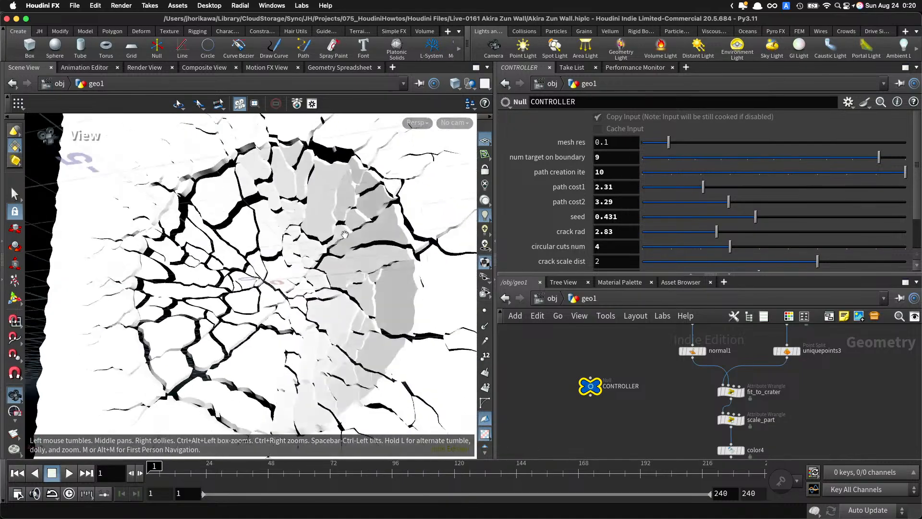
right_click_drag(288, 250, 336, 259, "alt")
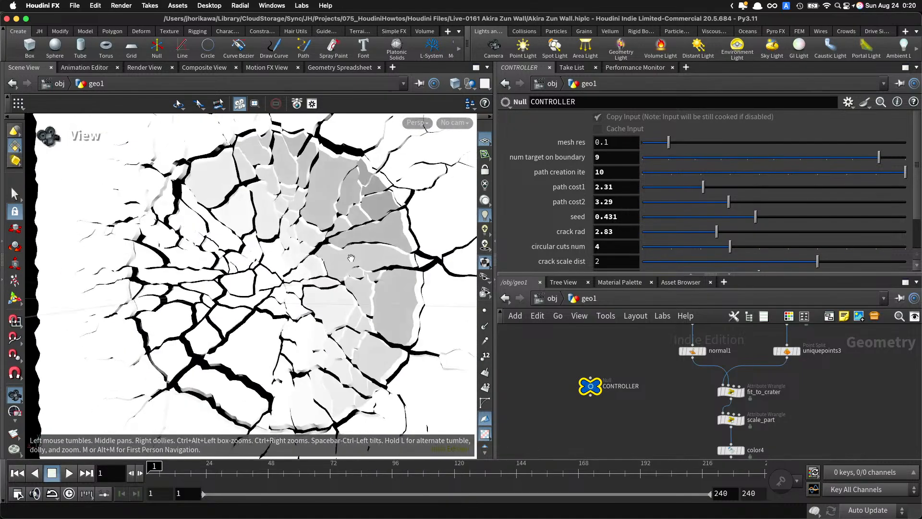
left_click(776, 158)
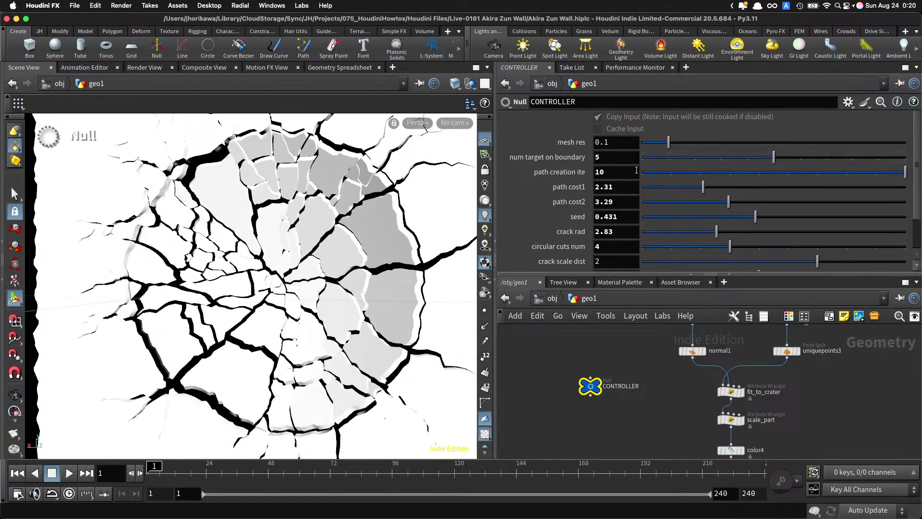
Step: Try CONTROLLER's circular cuts num at 1 and view the whole cracked wall
scroll(626, 213, "down", 3)
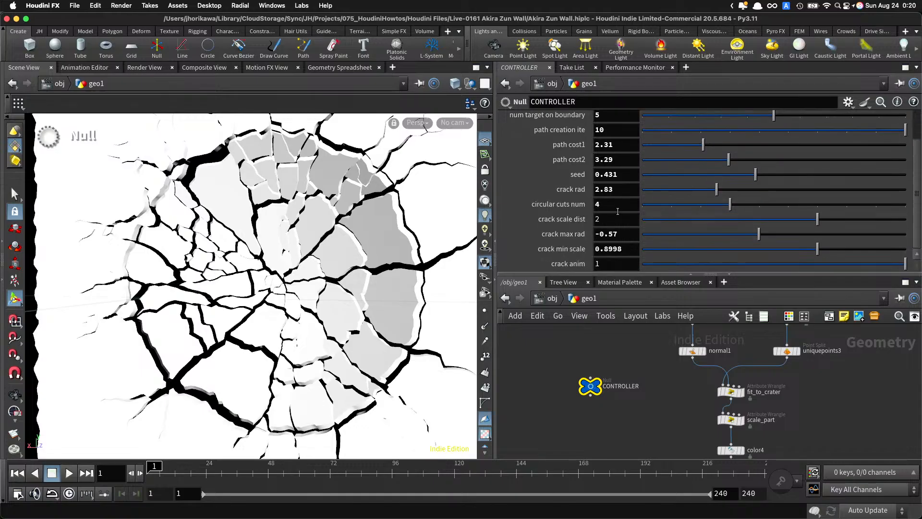
left_click(655, 208)
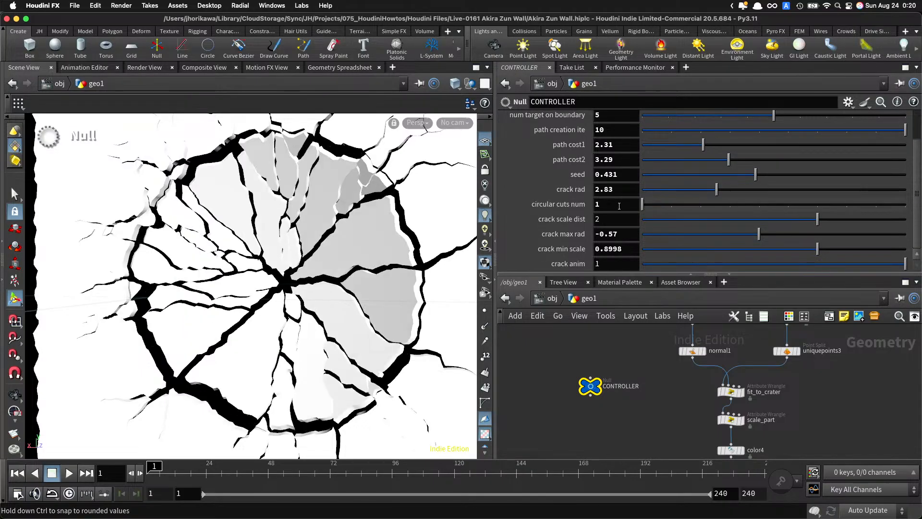
right_click_drag(311, 239, 262, 240, "alt")
left_click_drag(262, 240, 315, 216, "alt")
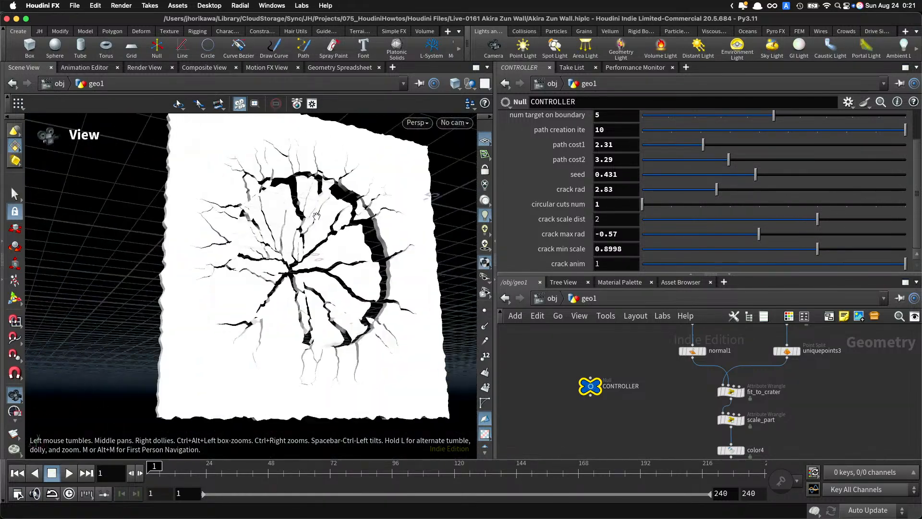
right_click_drag(316, 216, 358, 217, "alt")
Step: Set CONTROLLER's circular cuts num to 6 and inspect the crater pieces from the side and front
left_click_drag(643, 205, 797, 203)
left_click_drag(336, 225, 484, 231, "alt")
middle_click_drag(452, 230, 326, 233, "alt")
right_click_drag(326, 233, 365, 232, "alt")
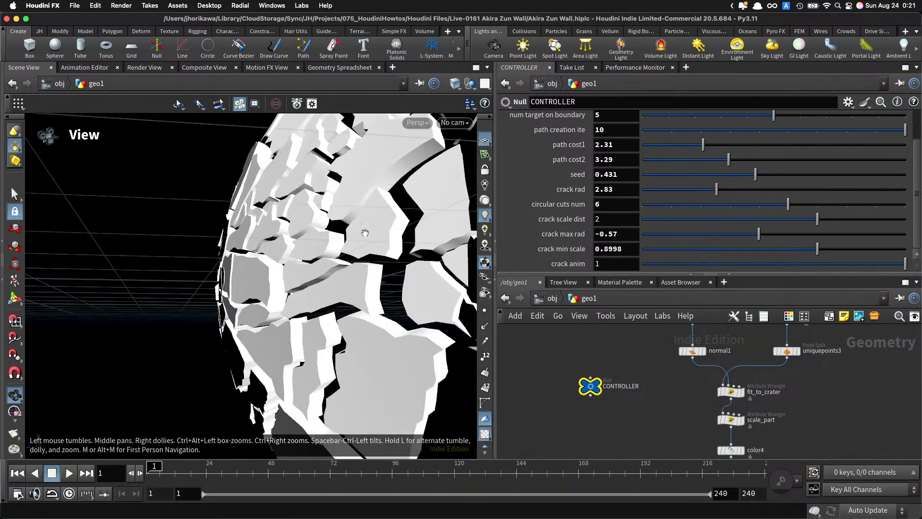
left_click_drag(364, 232, 238, 225, "alt")
right_click_drag(238, 226, 202, 230, "alt")
middle_click_drag(201, 230, 124, 241, "alt")
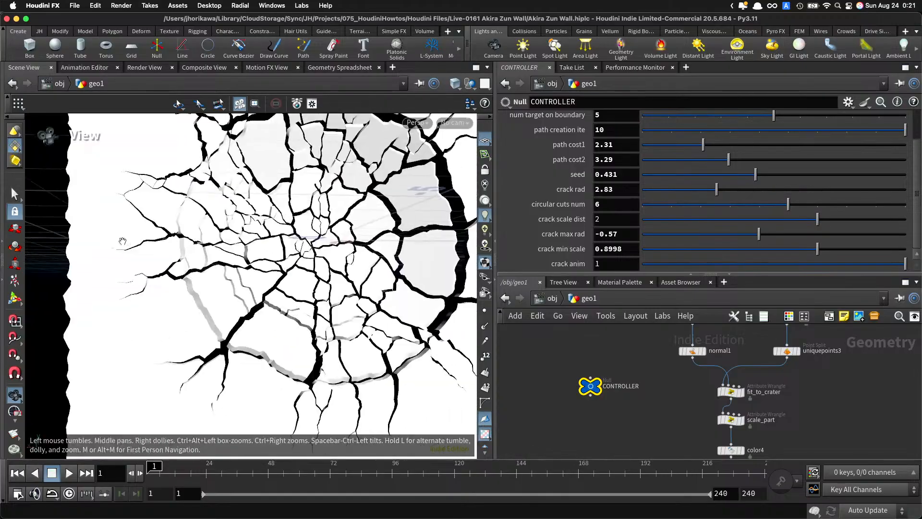
Step: Set CONTROLLER's circular cuts num to 4 and copy its seed parameter
left_click_drag(123, 241, 207, 269, "alt")
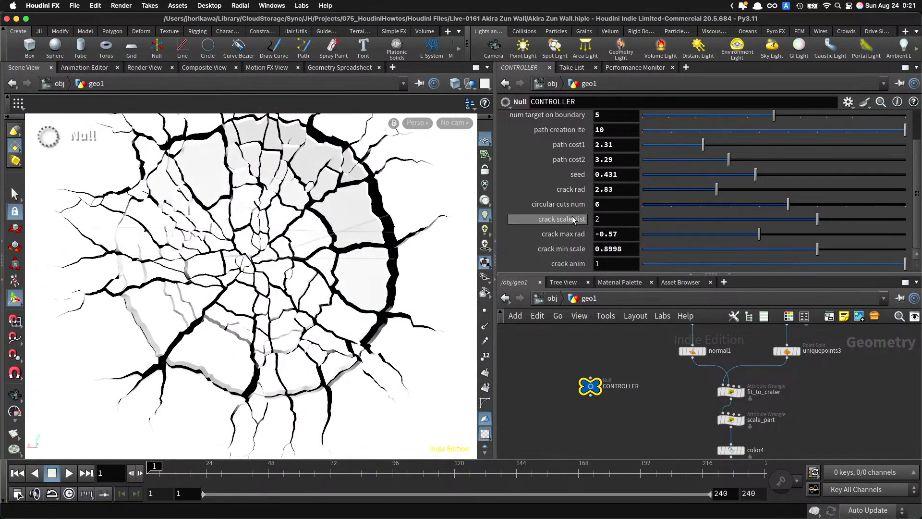
left_click_drag(746, 208, 739, 210)
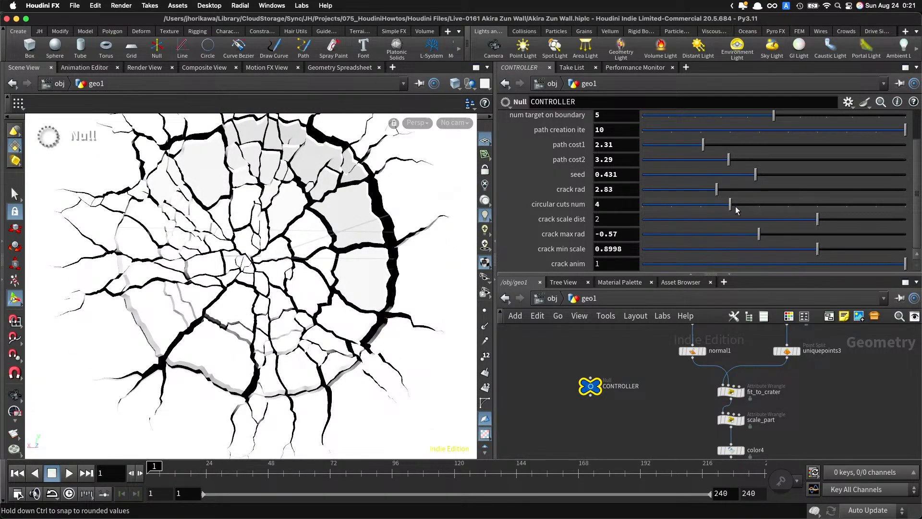
right_click(583, 180)
key("Escape")
Step: Check the fit_to_crater, scale_part and noise_on_the_edge wrangles for a seed parameter to link
scroll(647, 388, "down", 3)
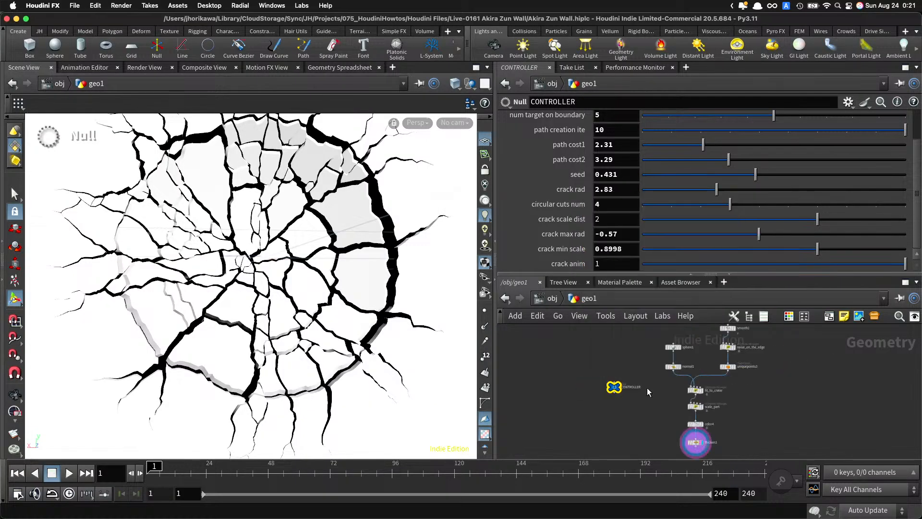
scroll(718, 395, "up", 4)
left_click_drag(729, 405, 627, 371)
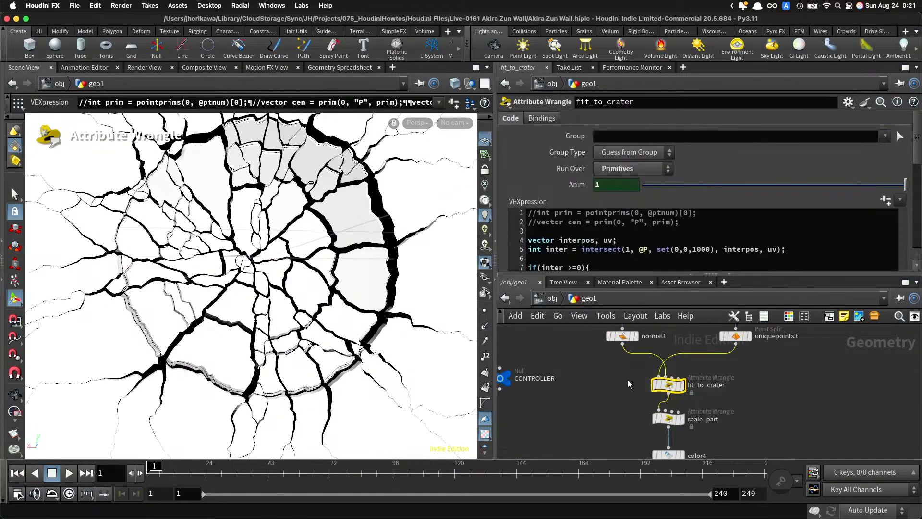
left_click(665, 385)
scroll(719, 385, "down", 5)
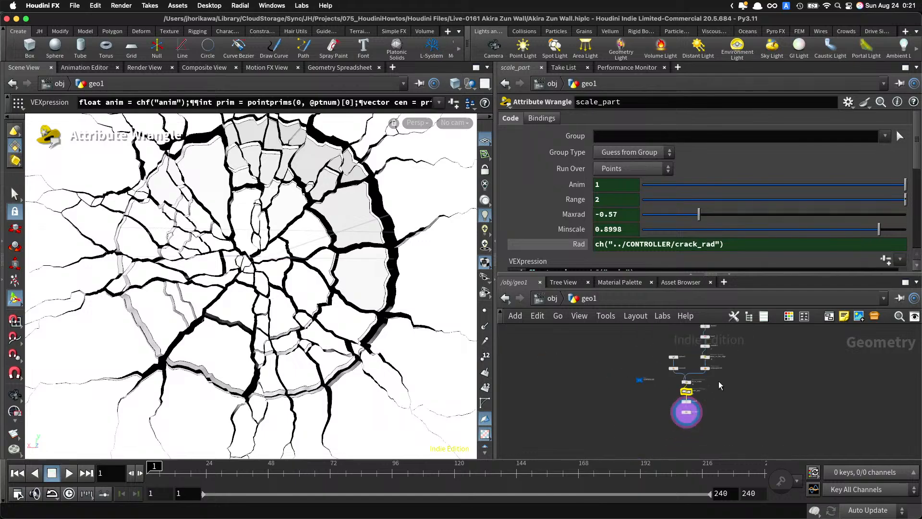
scroll(719, 385, "up", 5)
left_click(679, 403)
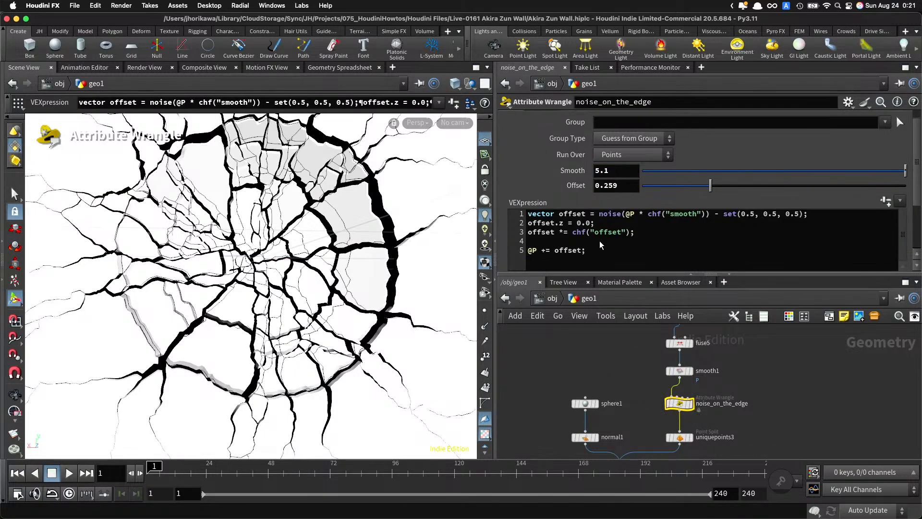
scroll(716, 387, "down", 5)
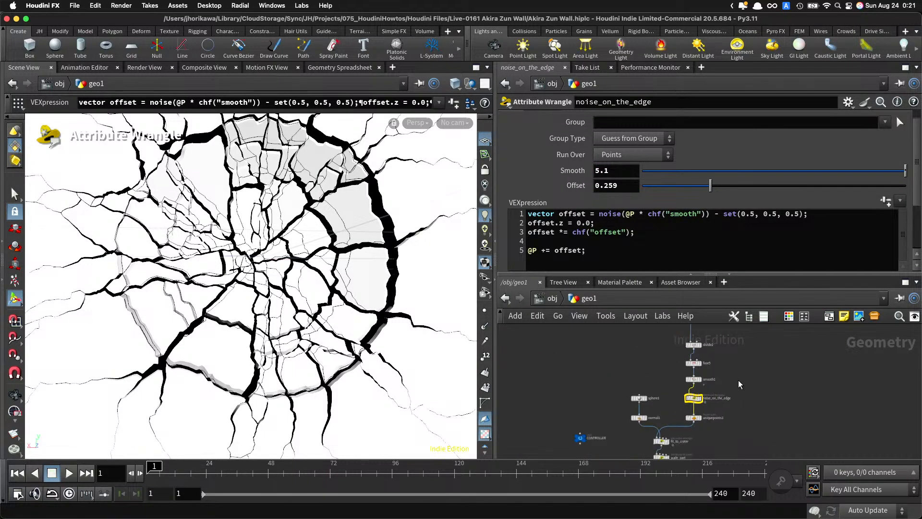
Step: Check the mark_split1, start_point1 and snap1 wrangles in the circular-cuts loop for an unlinked seed
middle_click_drag(719, 376, 710, 413)
scroll(711, 414, "up", 6)
middle_click_drag(705, 331, 718, 424)
middle_click_drag(722, 363, 716, 446)
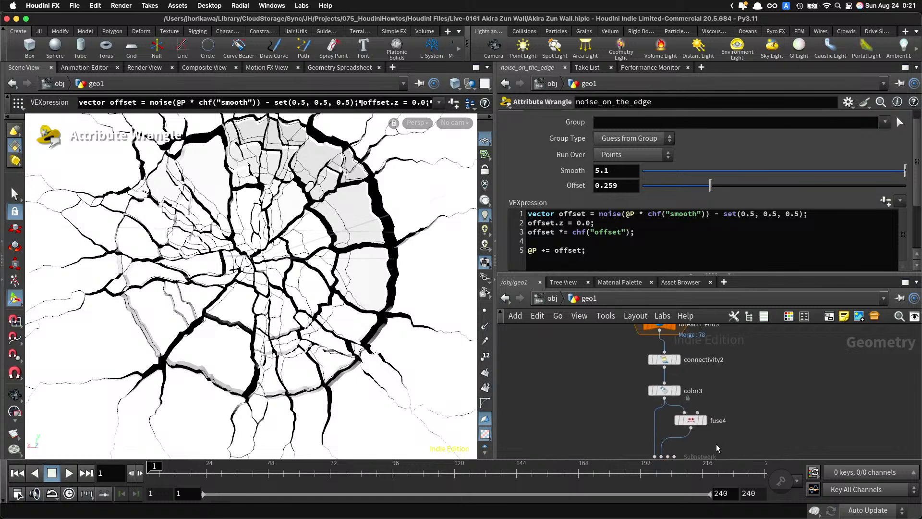
scroll(718, 447, "down", 2)
middle_click_drag(722, 340, 722, 458)
middle_click_drag(735, 361, 724, 412)
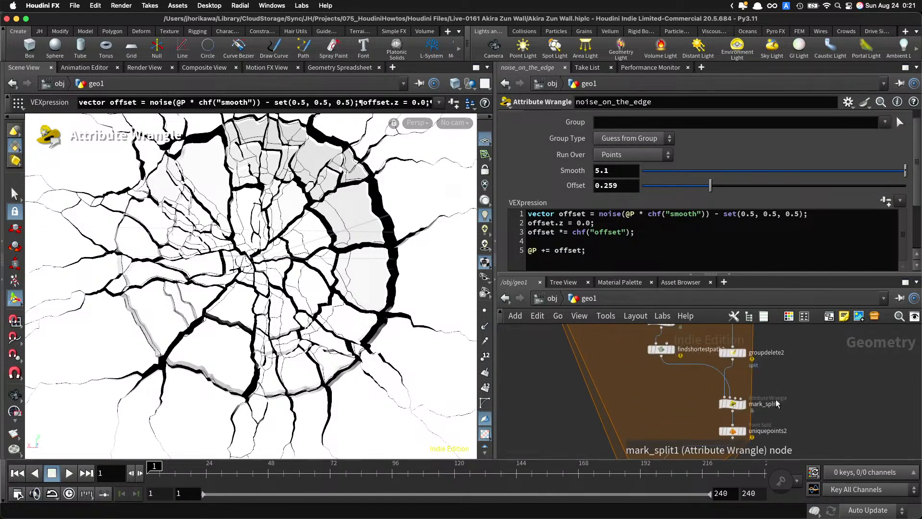
left_click_drag(778, 412, 697, 391)
middle_click_drag(650, 413, 649, 457)
scroll(680, 389, "up", 1)
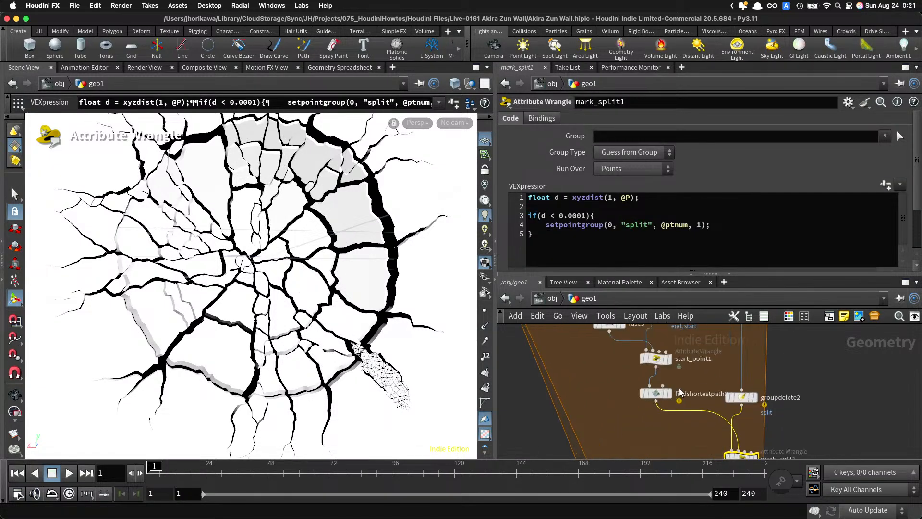
left_click_drag(694, 369, 645, 347)
middle_click_drag(697, 341, 696, 394)
scroll(705, 266, "down", 3)
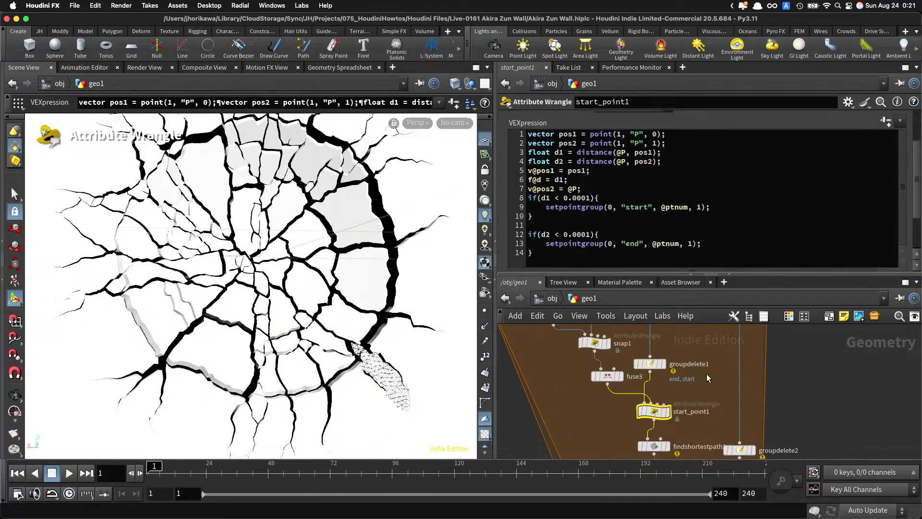
middle_click_drag(678, 352, 690, 406)
scroll(640, 390, "up", 2)
left_click(591, 403)
scroll(682, 382, "down", 4)
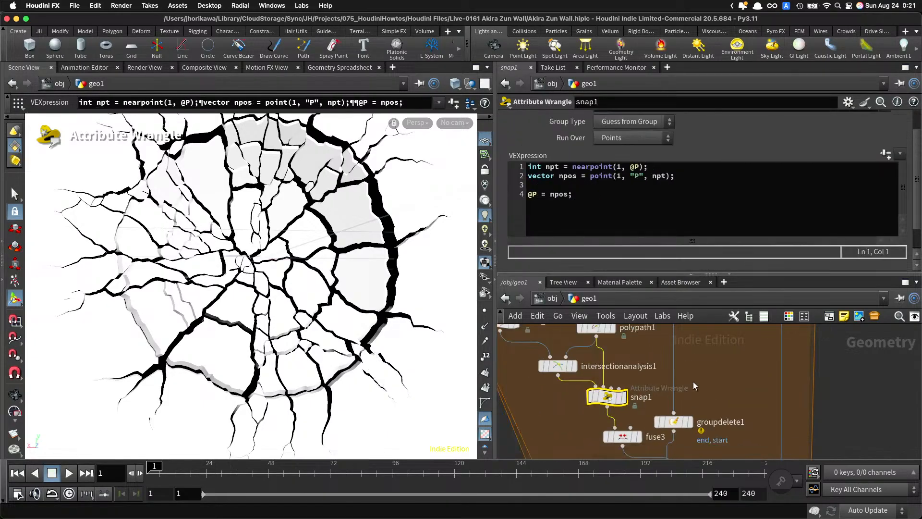
Step: Link the scale_circle wrangle's Seed to CONTROLLER's seed by relative reference and add an offset of 523.52
middle_click_drag(679, 347, 689, 416)
scroll(645, 408, "up", 1)
left_click_drag(547, 439, 523, 387)
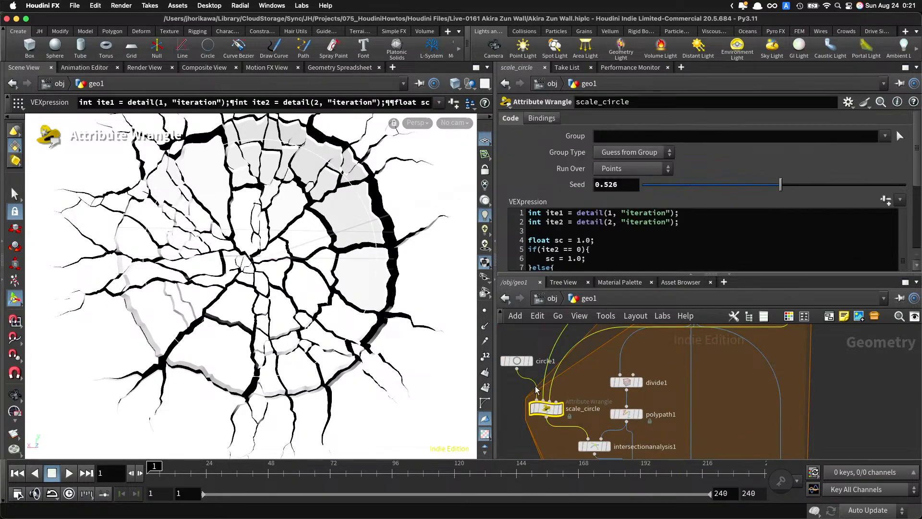
right_click(582, 185)
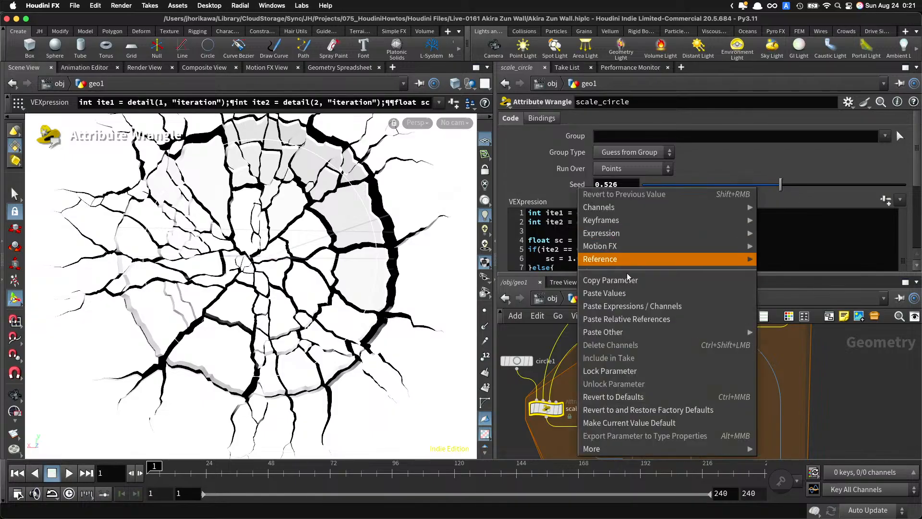
left_click(625, 319)
left_click(716, 186)
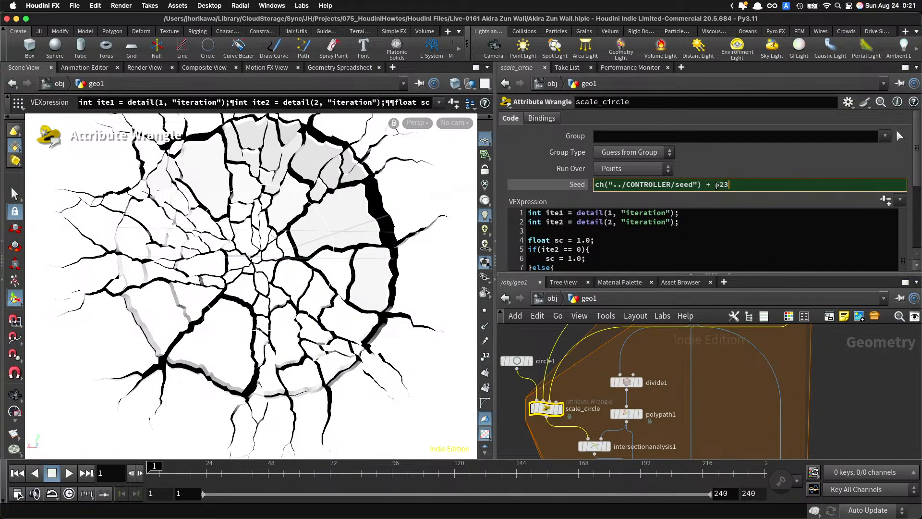
type("+ 523.52")
key("Return")
Step: Check the connectivity1, mark_split and cost nodes farther up the network for remaining unlinked seeds
scroll(711, 408, "down", 5)
scroll(709, 403, "up", 5)
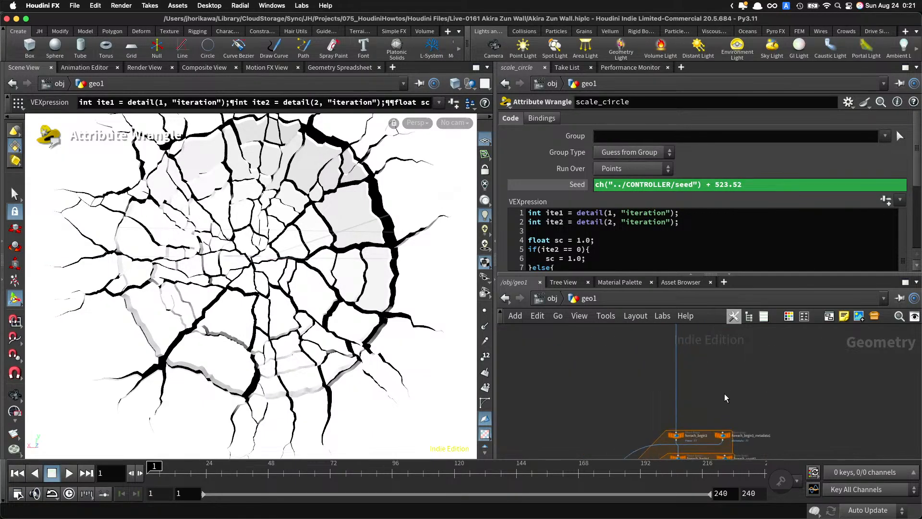
middle_click_drag(707, 354, 704, 425)
scroll(704, 424, "up", 2)
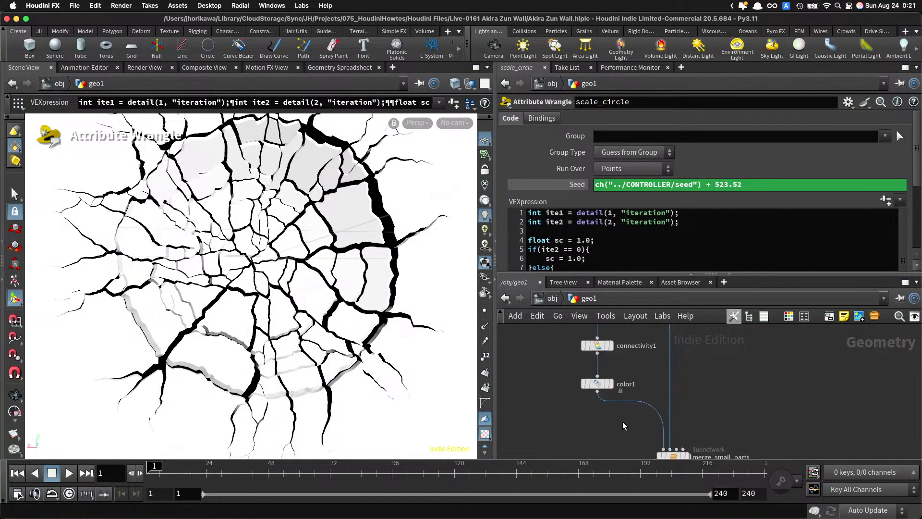
middle_click_drag(642, 360, 642, 412)
left_click(602, 397)
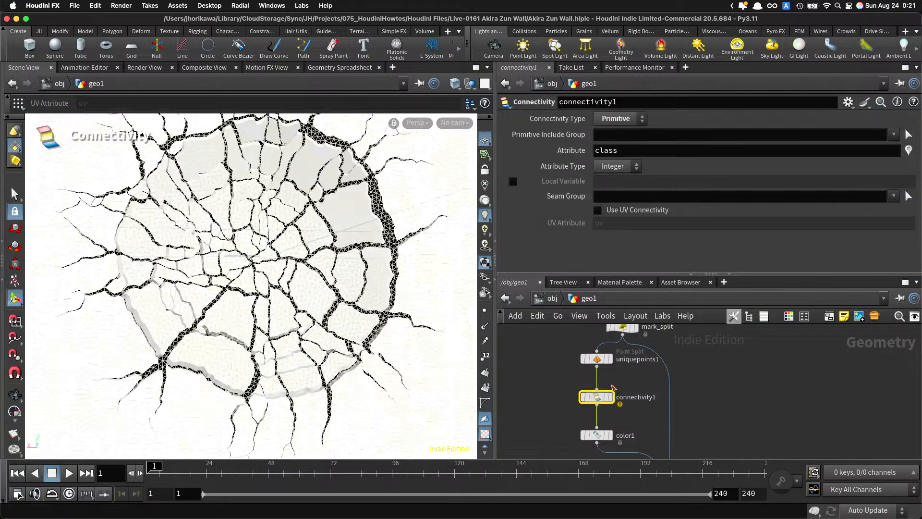
middle_click_drag(681, 368, 675, 424)
left_click_drag(675, 402, 592, 377)
scroll(625, 383, "down", 5)
middle_click_drag(675, 407, 673, 428)
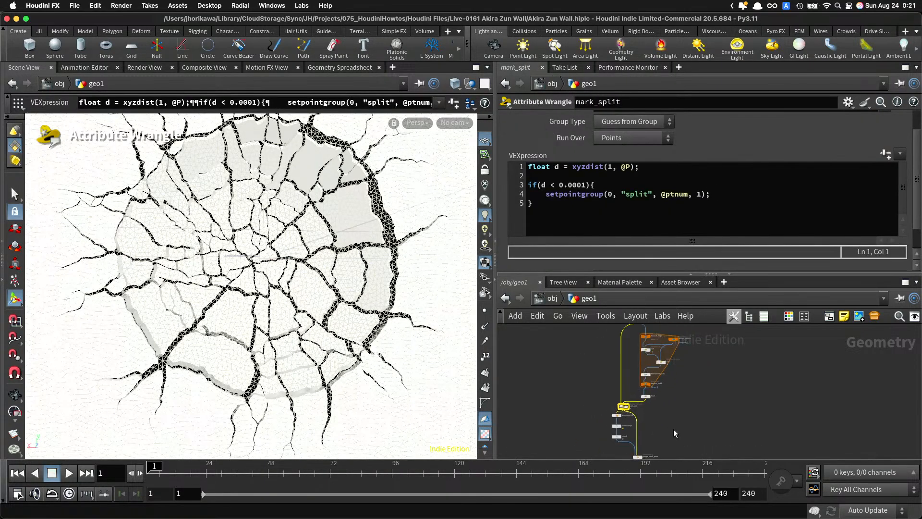
middle_click_drag(661, 375, 660, 403)
scroll(660, 403, "up", 2)
left_click(665, 368)
scroll(721, 372, "up", 2)
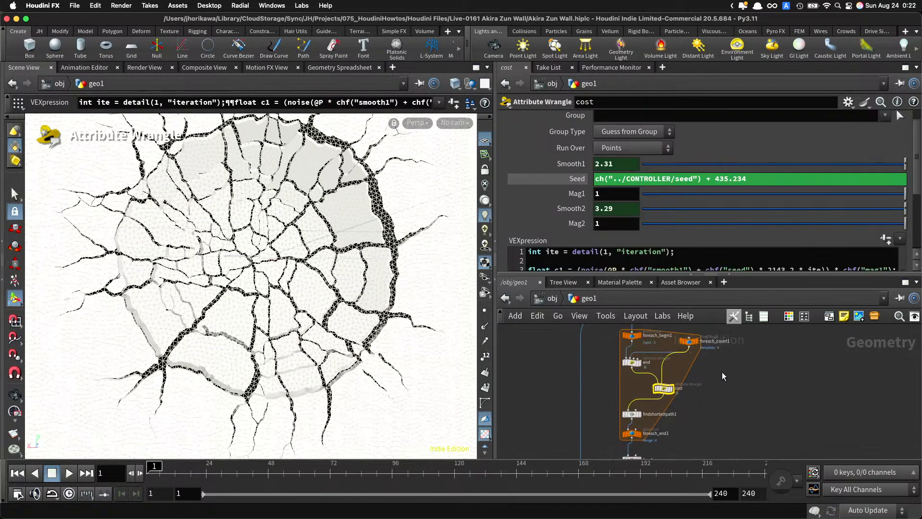
Step: Review the circular-cuts loop again and check the scale_circle wrangle's seed expression
scroll(605, 376, "down", 5)
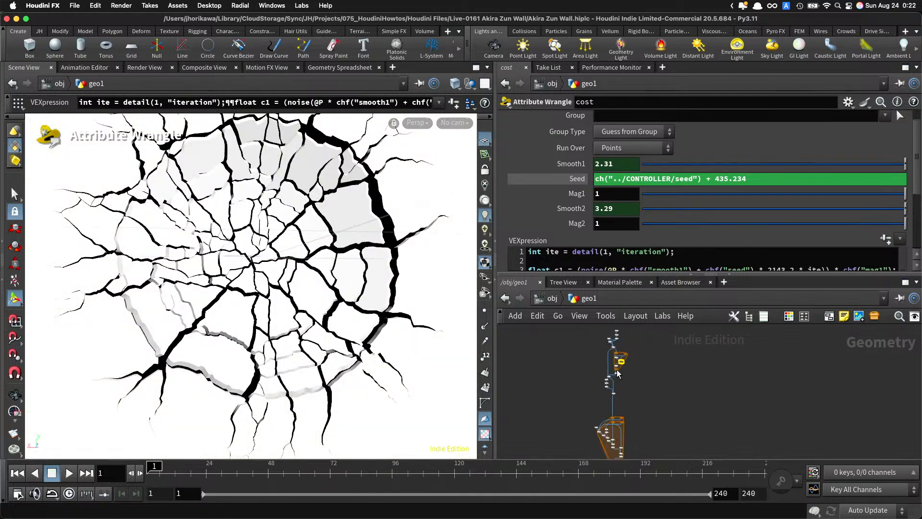
middle_click_drag(634, 453, 662, 404)
scroll(630, 399, "up", 3)
scroll(629, 399, "up", 8)
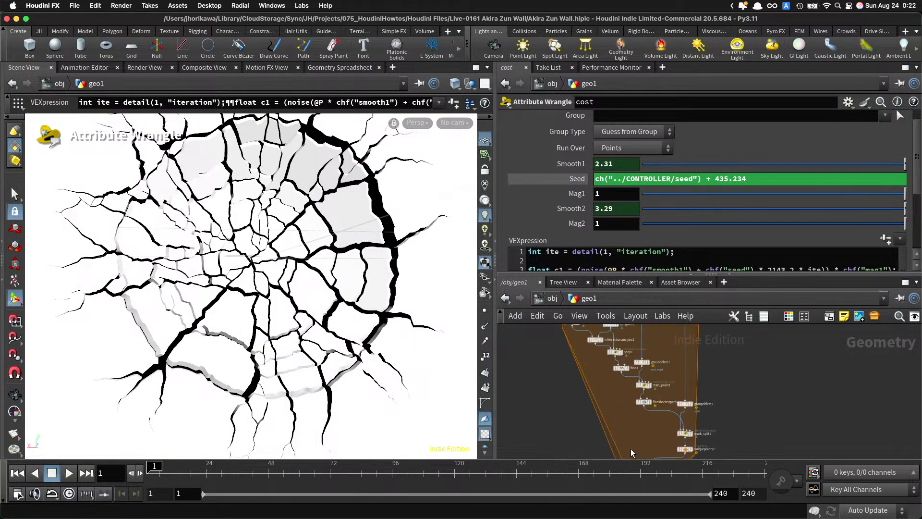
scroll(626, 421, "down", 3)
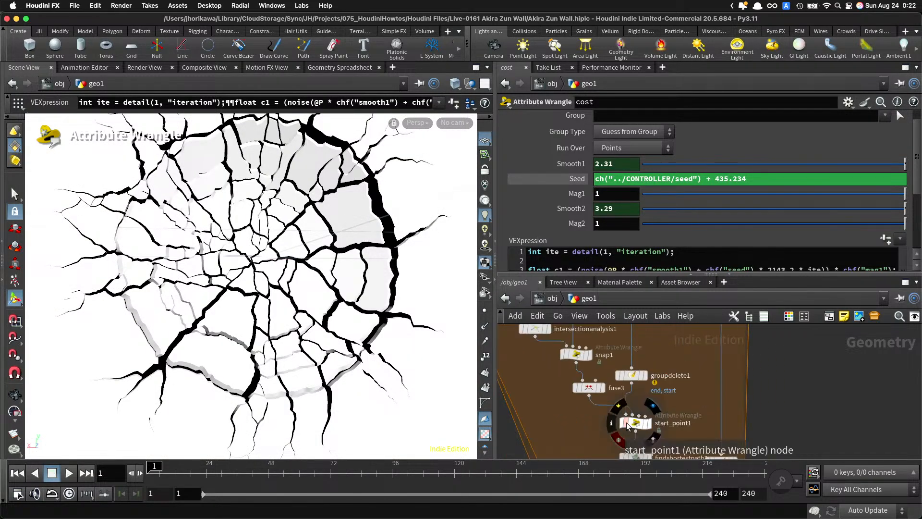
middle_click_drag(587, 446, 609, 416)
middle_click_drag(575, 368, 555, 319)
scroll(633, 411, "up", 3)
scroll(624, 413, "down", 3)
left_click(545, 381)
middle_click_drag(570, 456, 560, 353)
middle_click_drag(557, 438, 583, 381)
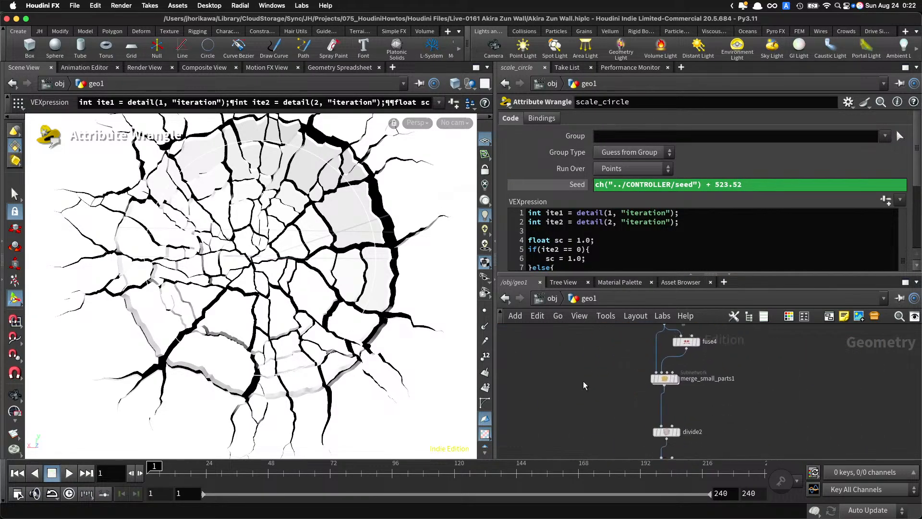
Step: Try noise_on_the_edge's Offset at 0, view the crater at an angle, and set the Offset to 0.21
middle_click_drag(587, 449, 578, 384)
middle_click_drag(577, 431, 575, 344)
scroll(684, 406, "up", 3)
left_click(622, 347)
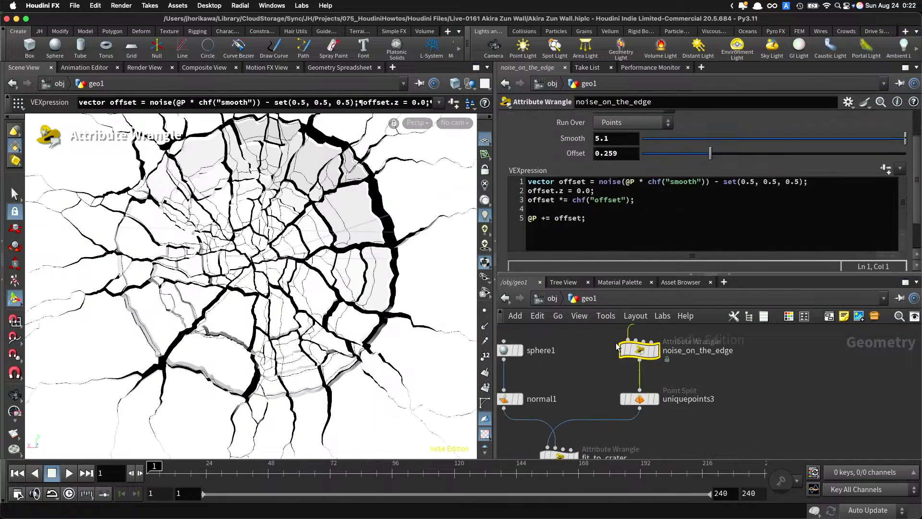
scroll(640, 384, "down", 3)
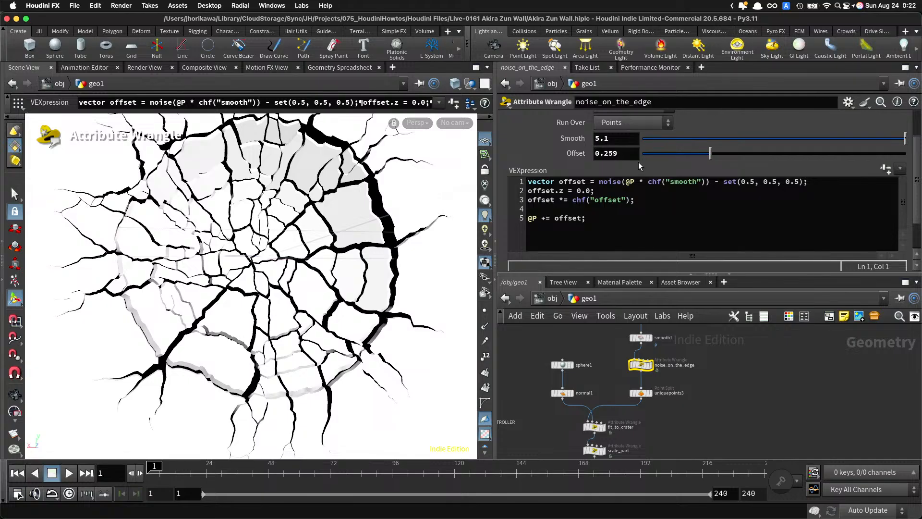
left_click_drag(702, 156, 587, 153)
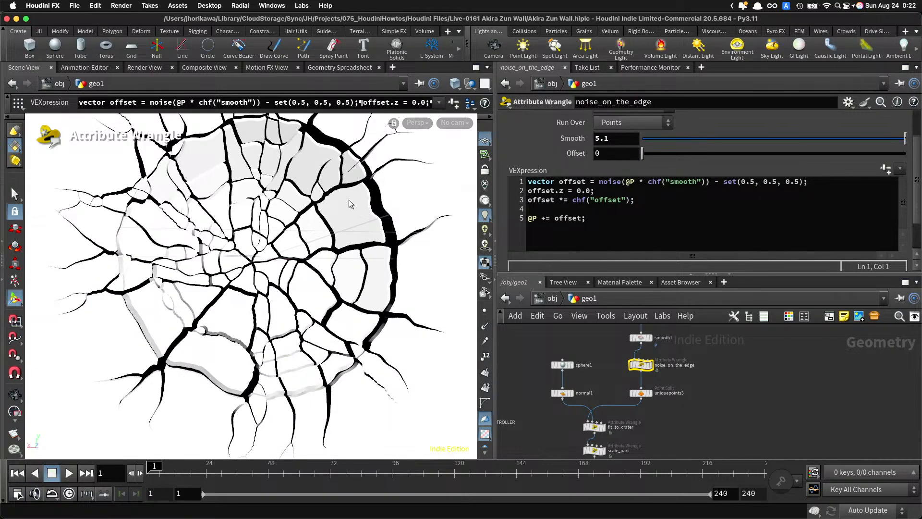
left_click_drag(349, 199, 387, 234, "alt")
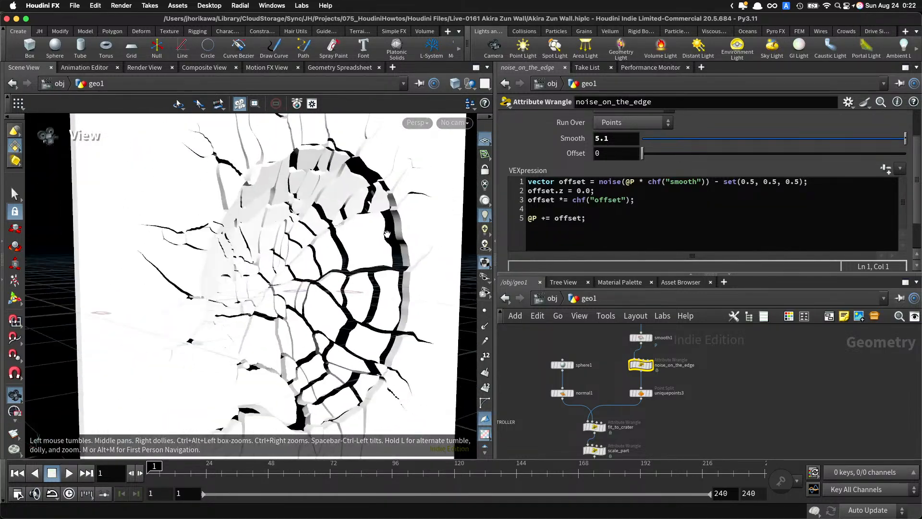
left_click_drag(642, 154, 697, 154)
Step: Open CONTROLLER's parameter interface for editing and show noise_on_the_edge's parameters beside it
scroll(613, 384, "down", 3)
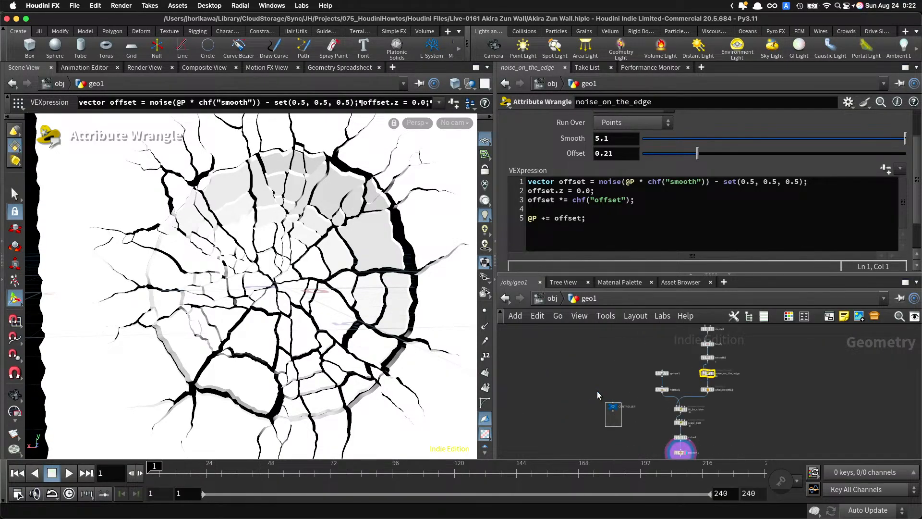
left_click(613, 406)
left_click(848, 102)
left_click(860, 102)
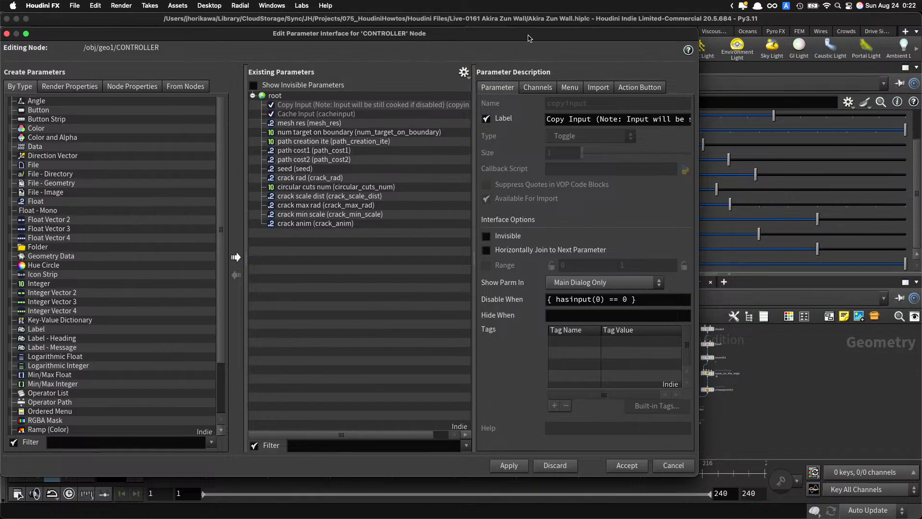
left_click_drag(529, 38, 356, 60)
scroll(633, 330, "up", 5)
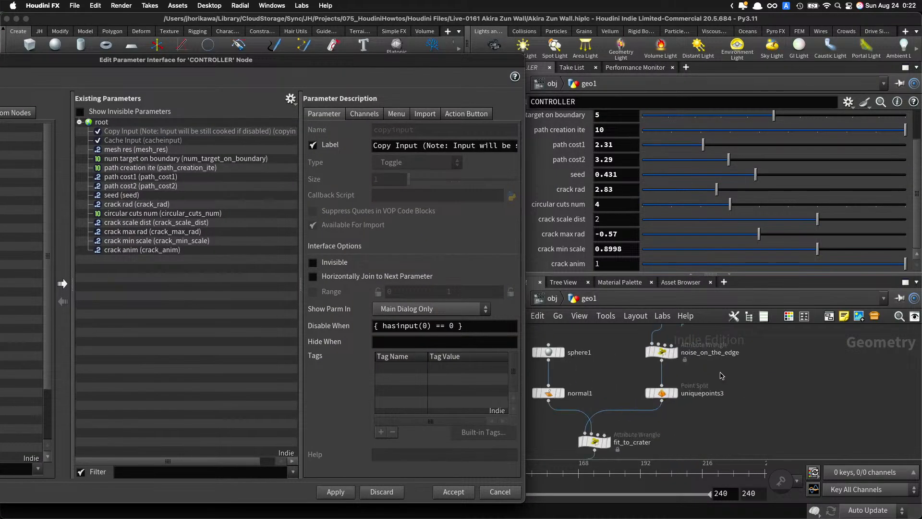
left_click(662, 352)
left_click_drag(480, 60, 427, 61)
Step: Allow linking parameters from outside the subnet and add noise_on_the_edge's Smooth to CONTROLLER directly after circular cuts num
left_click_drag(594, 140, 109, 224)
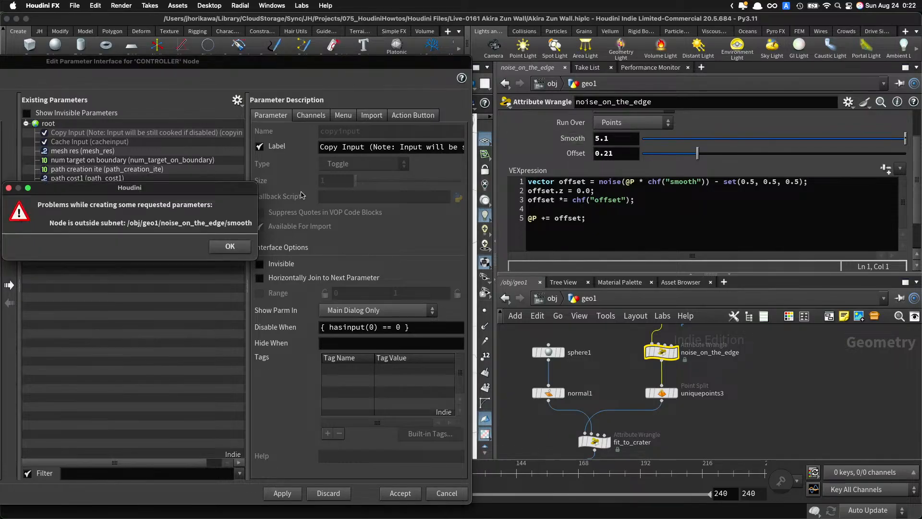
left_click(230, 246)
left_click(237, 100)
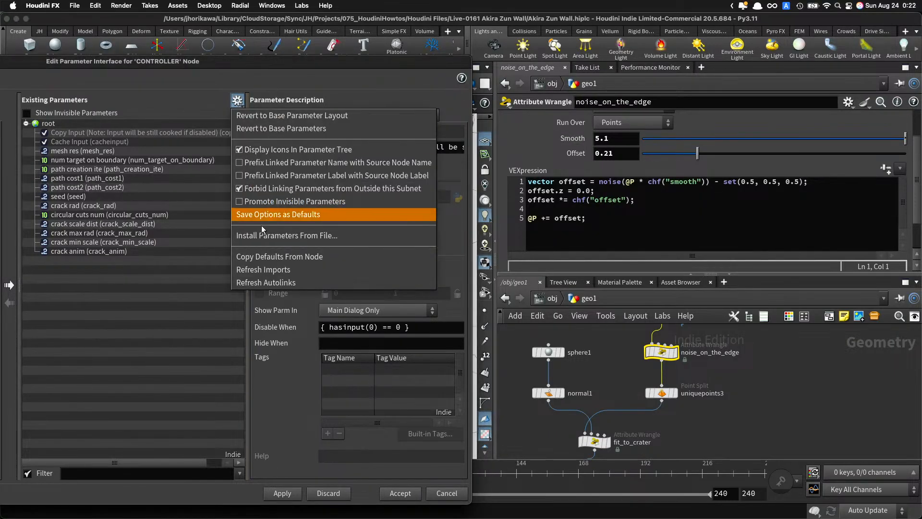
left_click(264, 190)
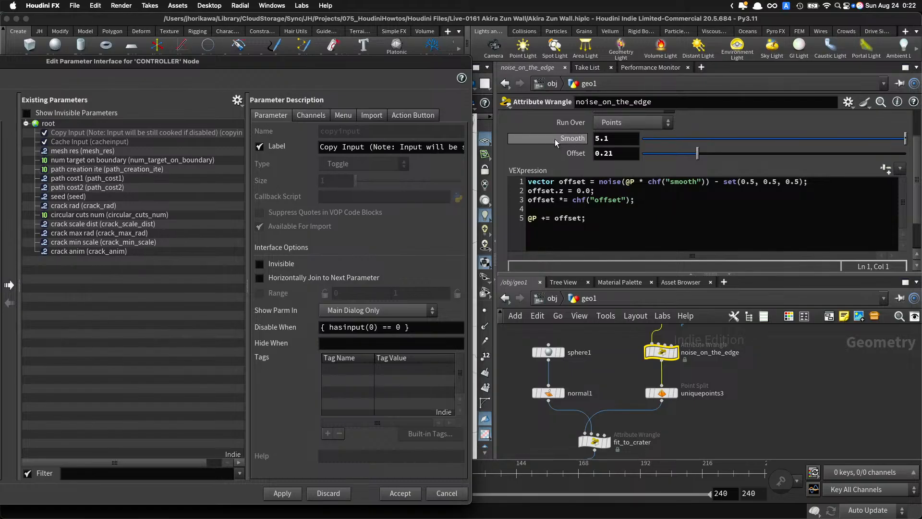
left_click_drag(603, 137, 166, 222)
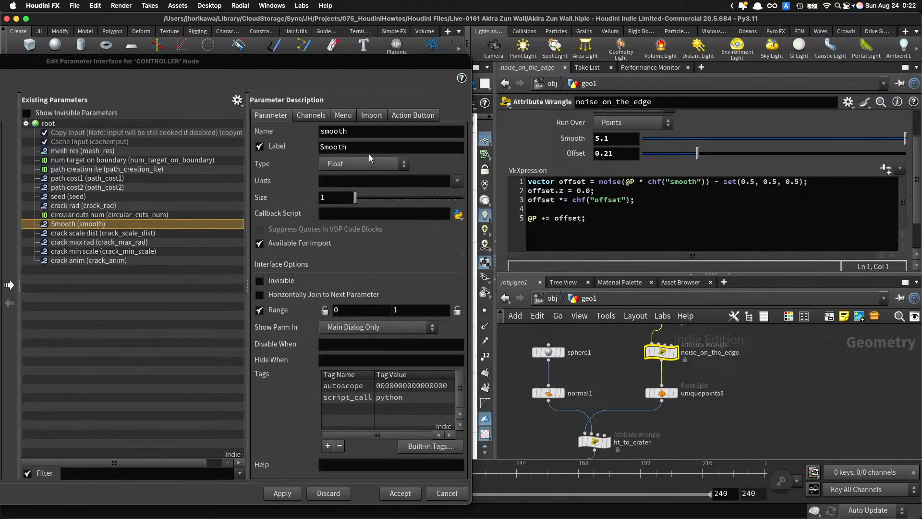
Step: Rename the new Smooth parameter crack_edge_smooth and label it "crack edge smooth"
double_click(336, 131)
type("crack_edge_")
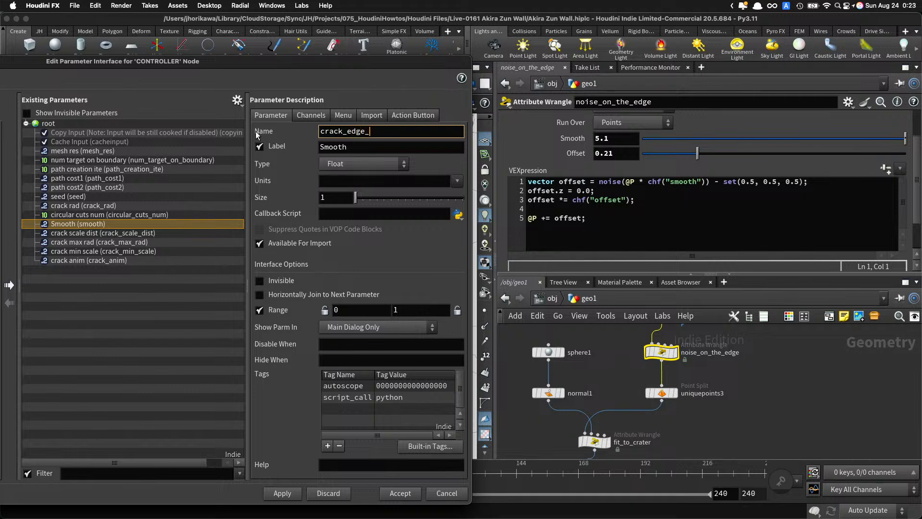
type("smooth")
key("Tab")
type("c")
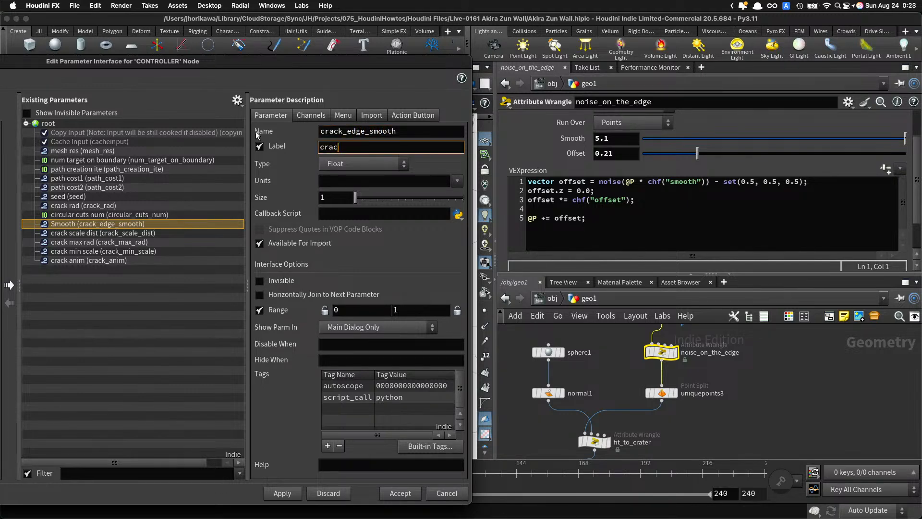
type("rack edge smooth")
key("Return")
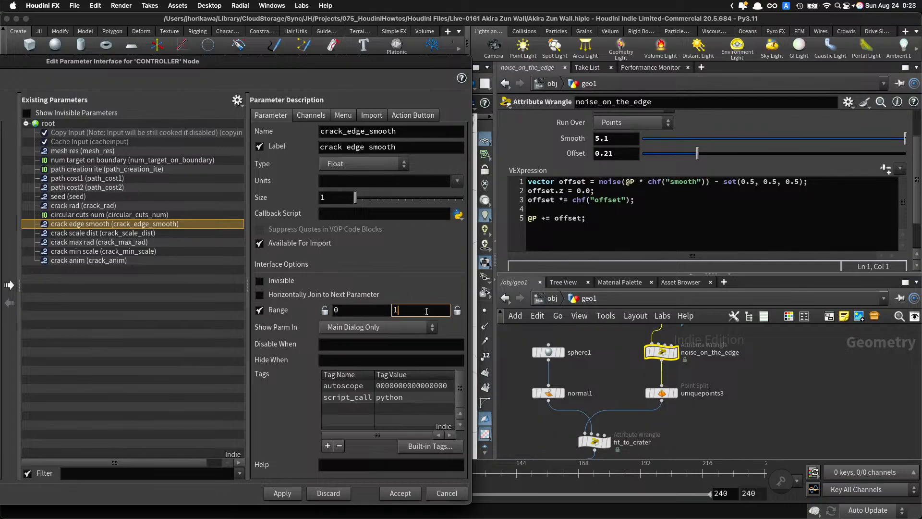
Step: Add noise_on_the_edge's Offset below it as crack_edge_offset, labelled "crack edge offset", and accept the parameter interface changes
left_click_drag(579, 153, 200, 229)
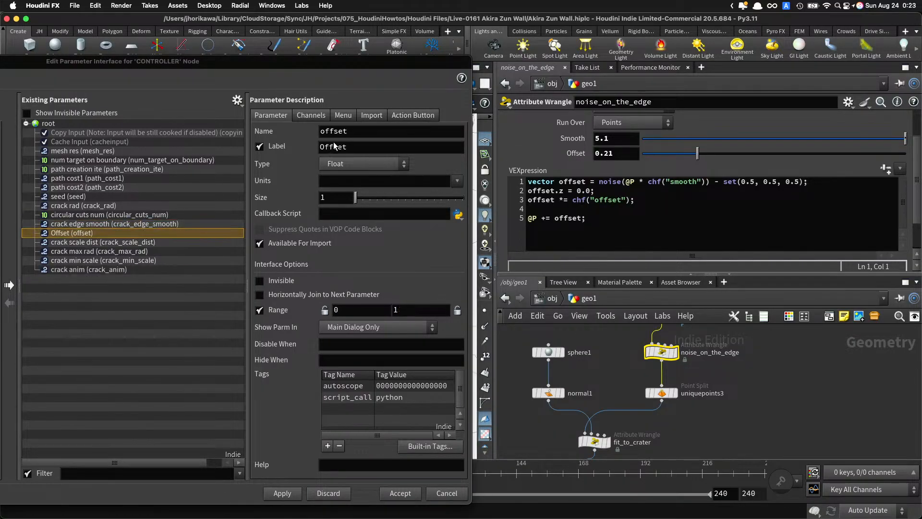
left_click(279, 131)
type("crack_edge_offset")
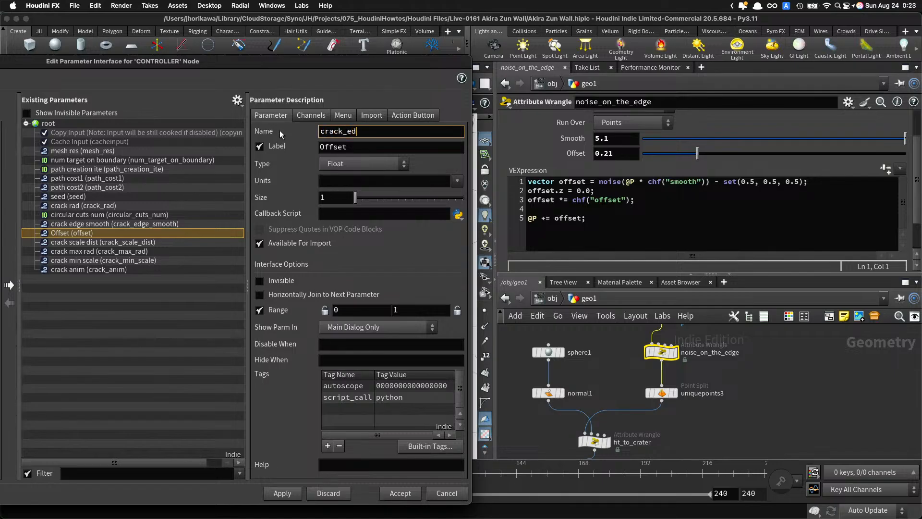
key("Tab")
type("cra")
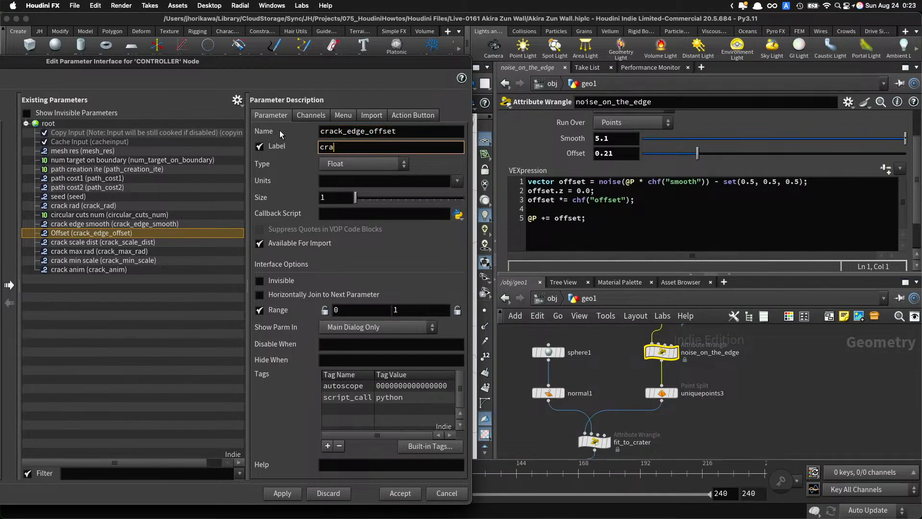
type("ck edge offset")
key("Return")
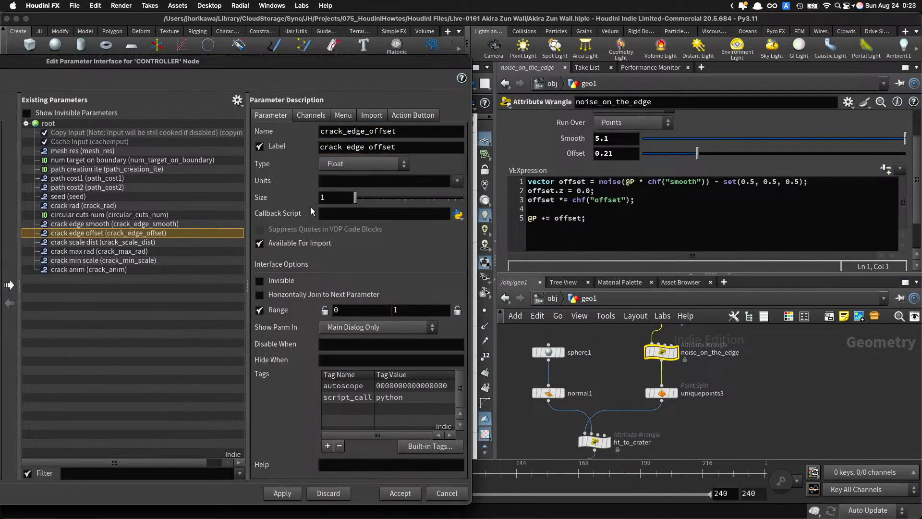
left_click(282, 493)
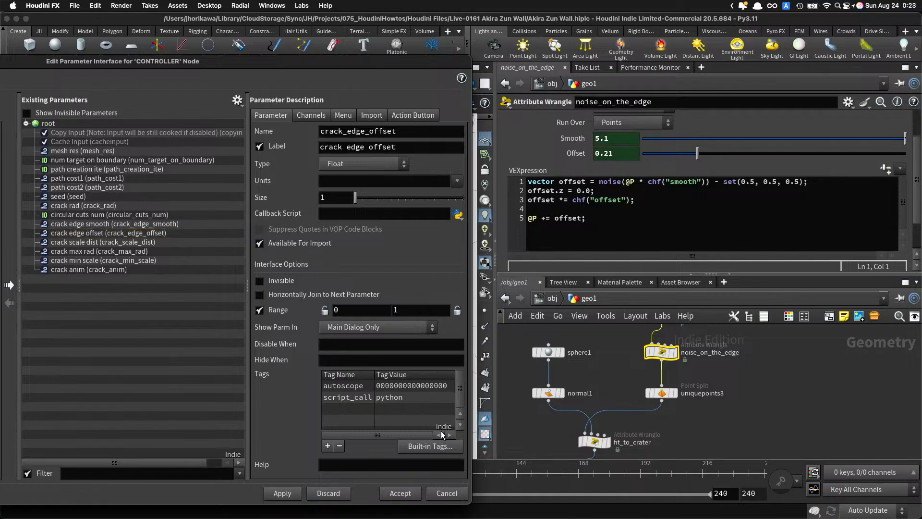
left_click(413, 491)
Step: Select the CONTROLLER null, try different seed values, and set the seed to 0.88
scroll(611, 365, "down", 5)
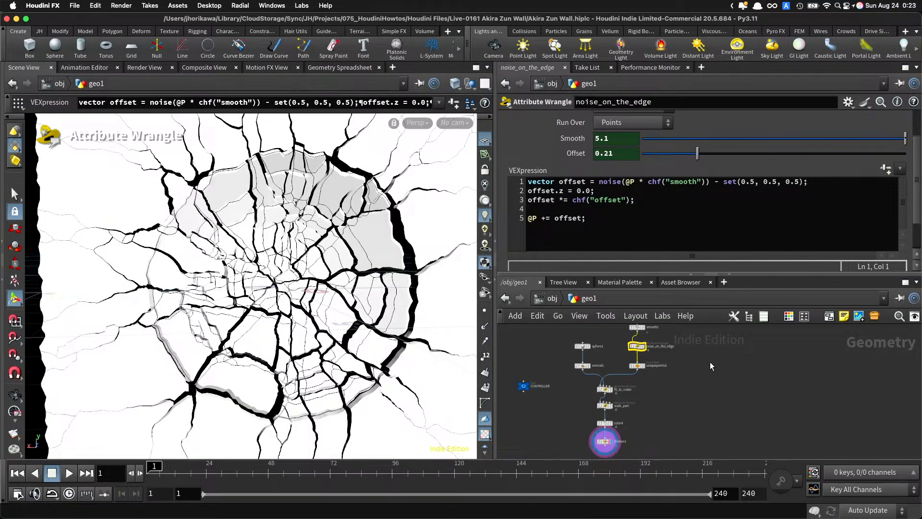
scroll(611, 387, "up", 3)
left_click(554, 380)
scroll(705, 195, "down", 3)
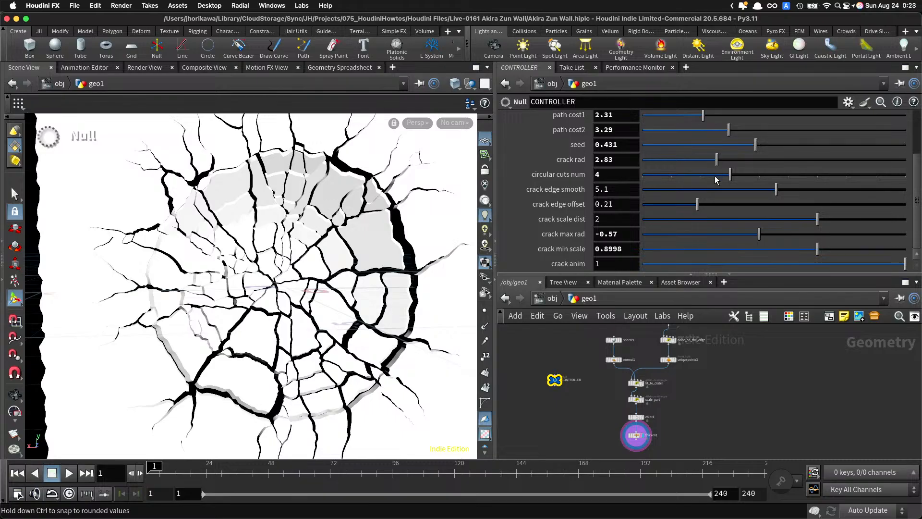
left_click_drag(679, 180, 722, 179)
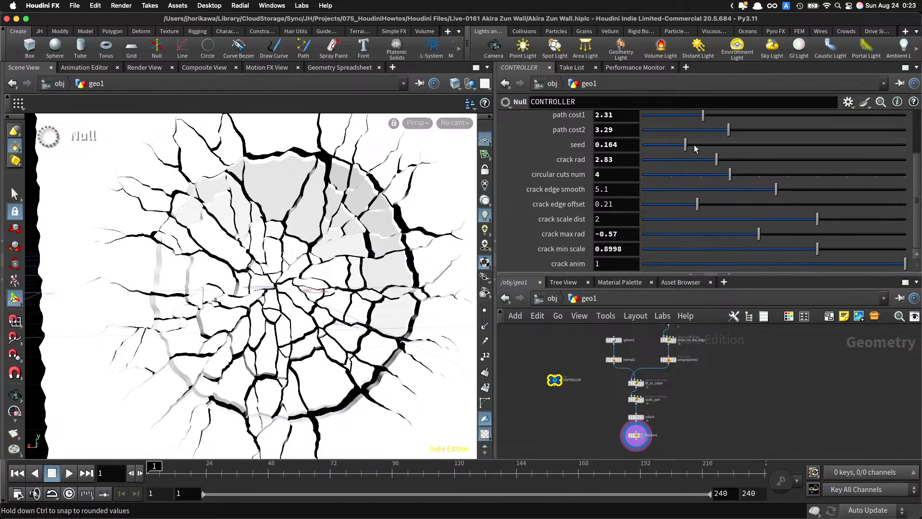
left_click_drag(700, 145, 873, 148)
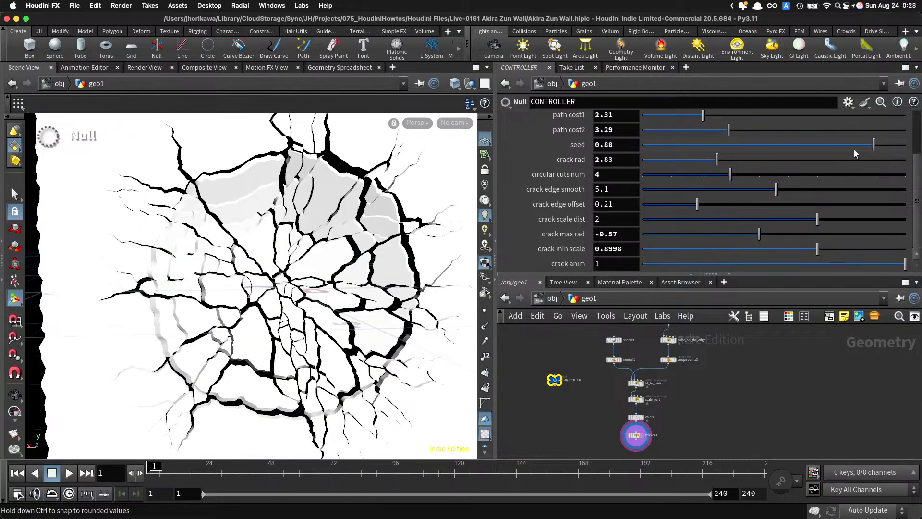
Step: Tune the crack paths on CONTROLLER by setting path cost1 to 2.76 and path cost2 to 1.64
scroll(644, 163, "up", 3)
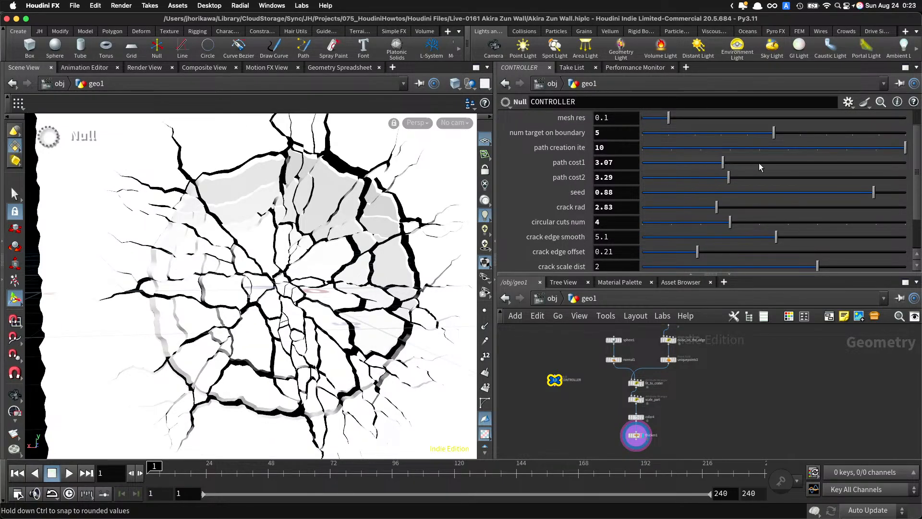
left_click_drag(759, 167, 739, 164)
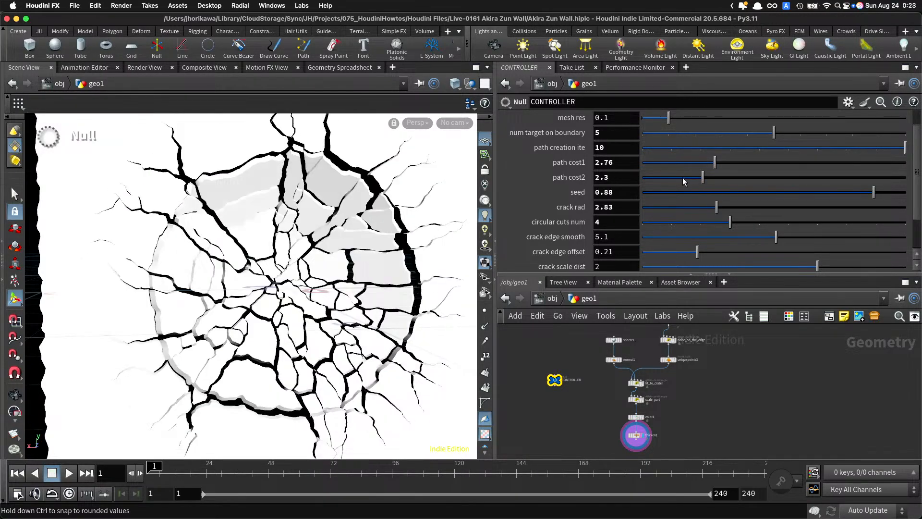
left_click_drag(685, 181, 671, 181)
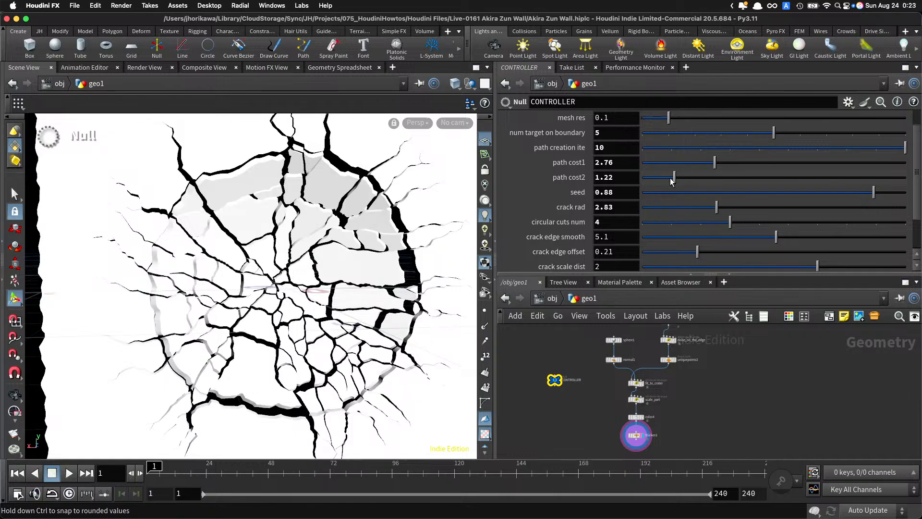
left_click(702, 177)
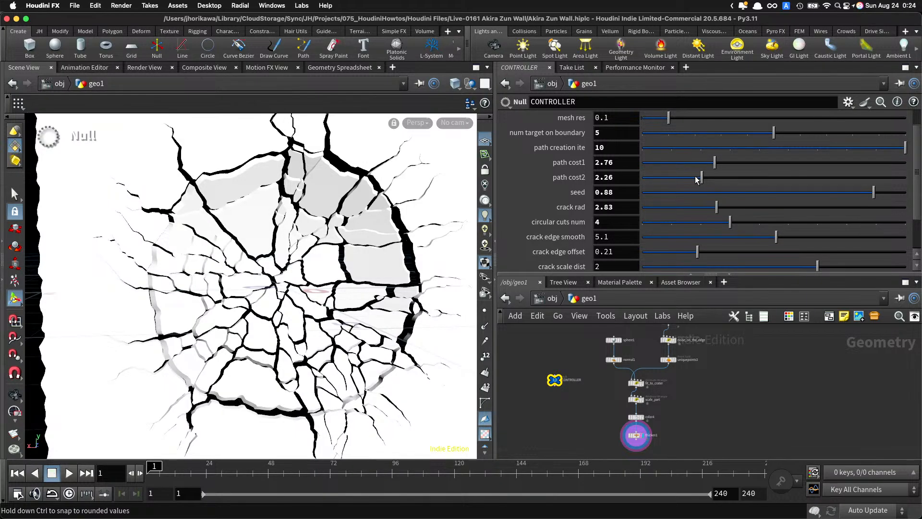
left_click_drag(697, 179, 686, 180)
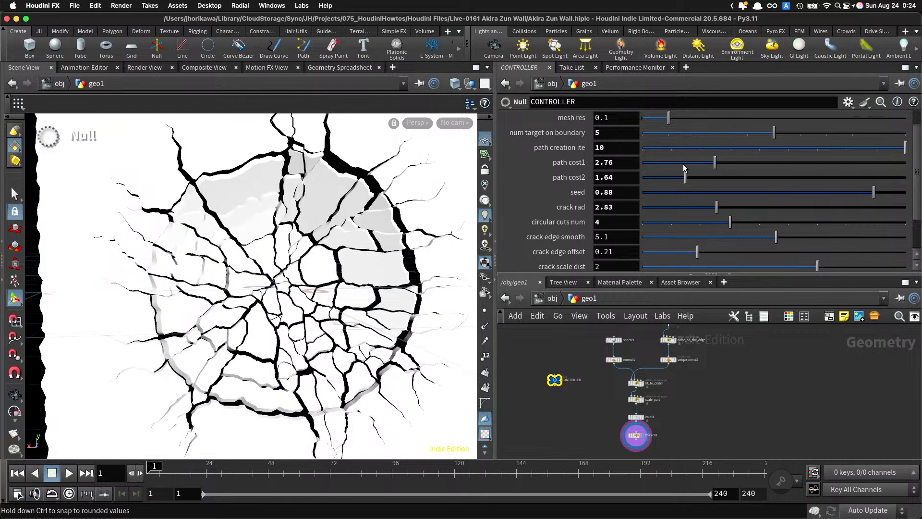
Step: Try different crack radii on CONTROLLER and set crack rad to 2.9
scroll(684, 167, "down", 3)
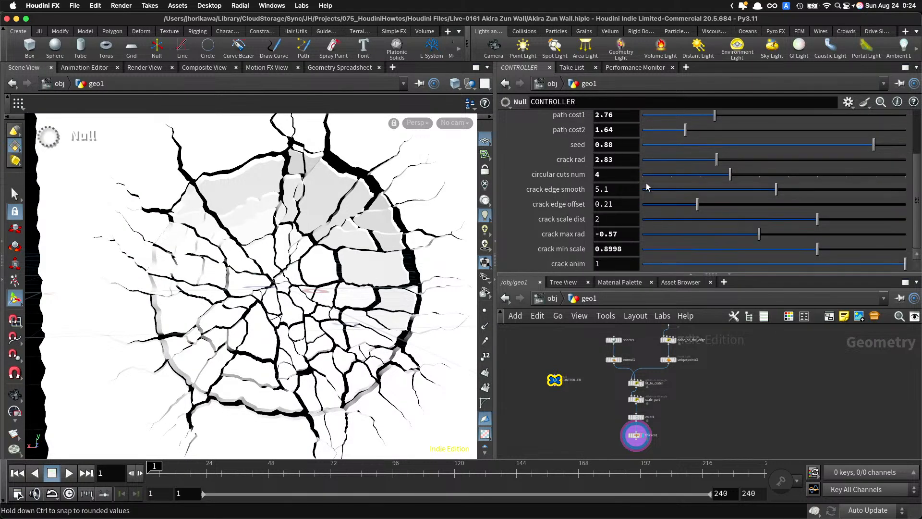
left_click(683, 160)
left_click_drag(685, 164, 715, 164)
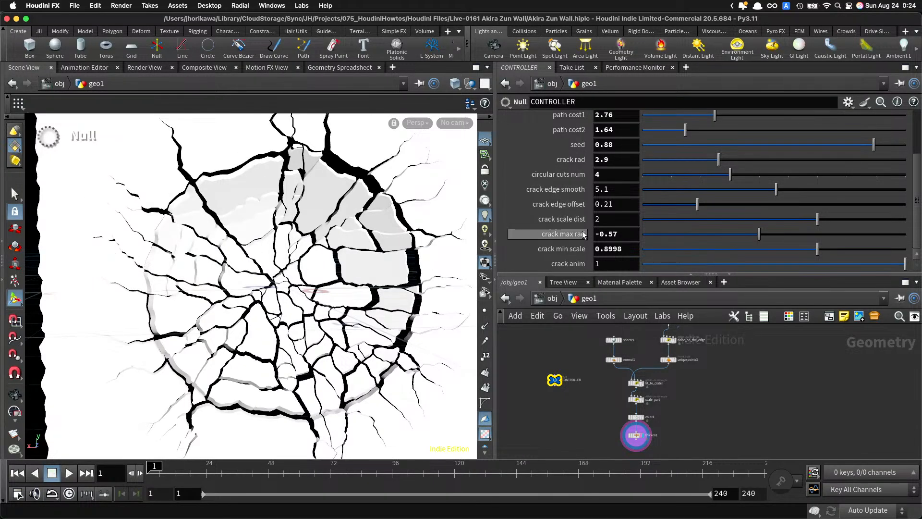
scroll(584, 236, "up", 2)
scroll(587, 240, "down", 2)
scroll(596, 228, "up", 4)
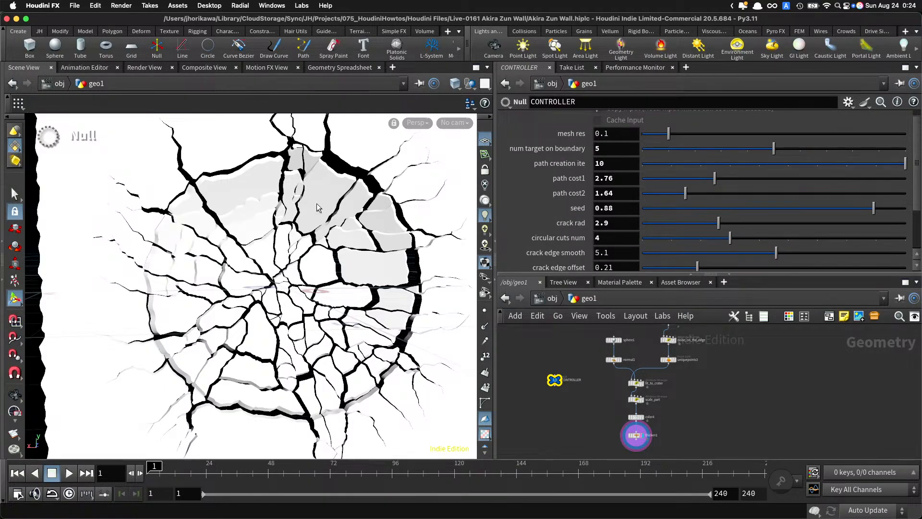
Step: View the whole wall at an angle and scrub crack anim to preview the crack growth, ending at 1
left_click_drag(317, 208, 345, 211)
scroll(636, 227, "down", 4)
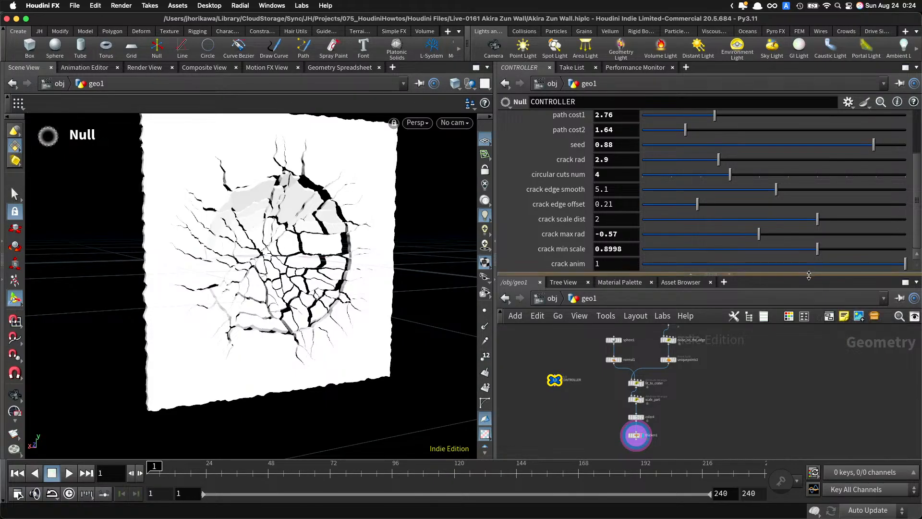
left_click_drag(827, 265, 921, 268)
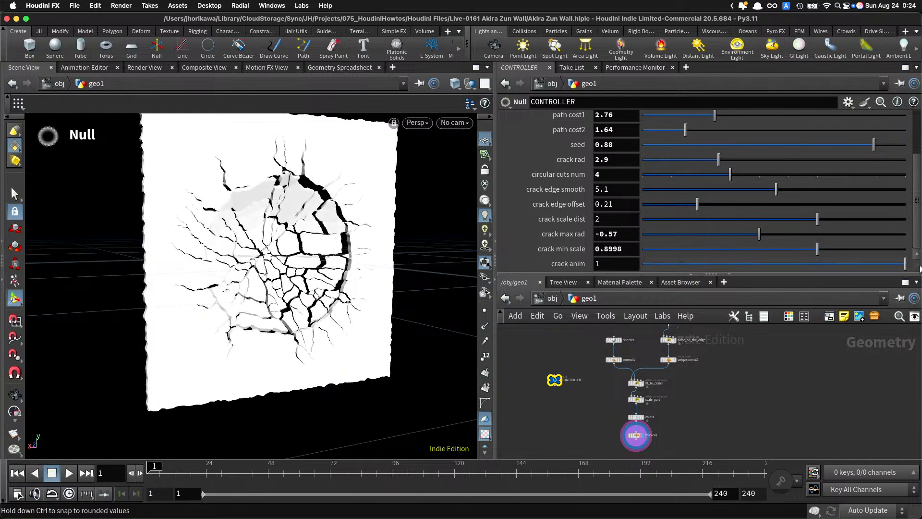
Step: Look over the end of the node network, from fit_to_crater through scale_part and color4 to thicken1
scroll(649, 372, "up", 5)
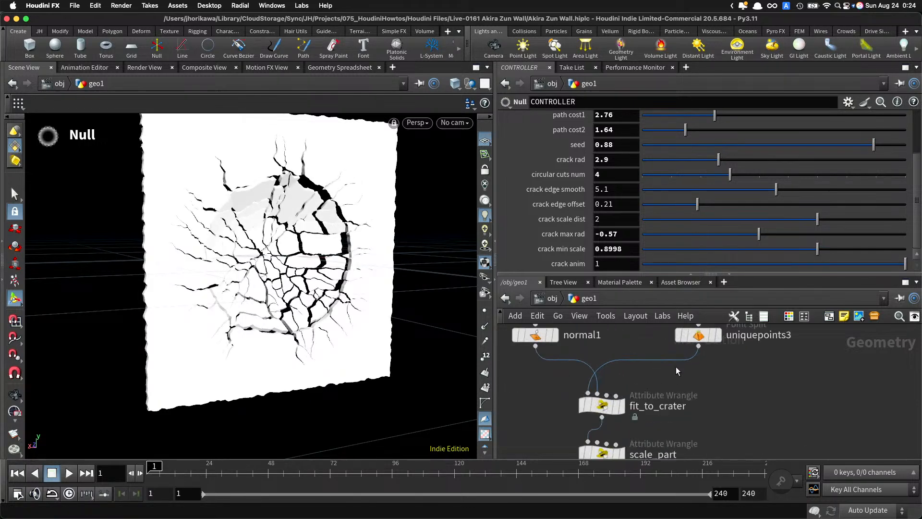
scroll(665, 407, "down", 7)
scroll(665, 407, "up", 6)
left_click(644, 419)
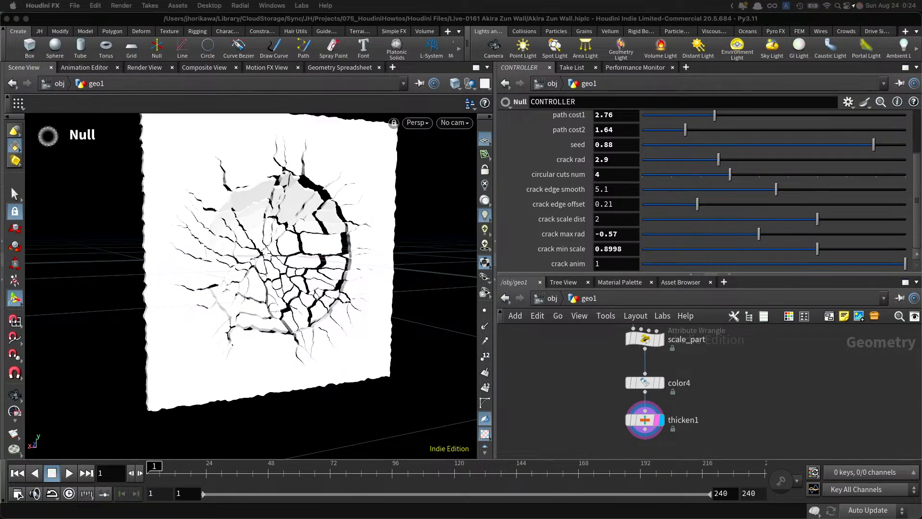
left_click(710, 379)
scroll(711, 379, "down", 4)
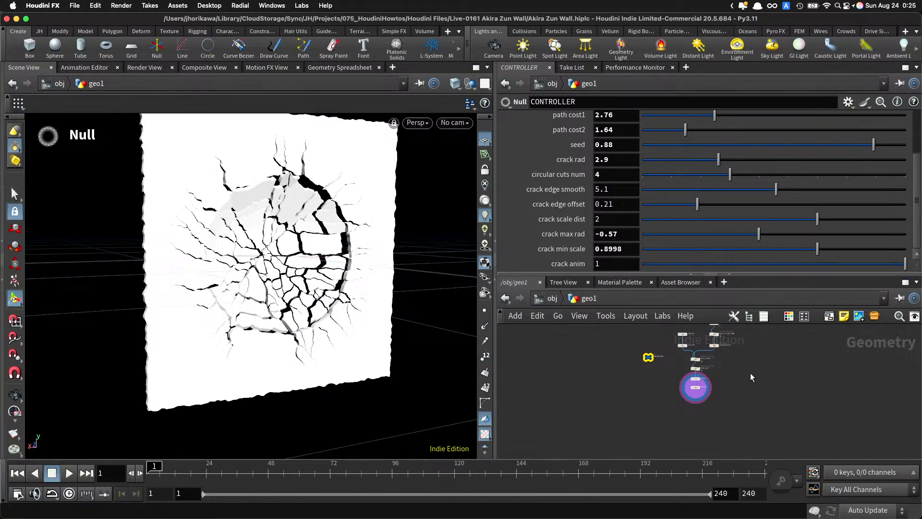
key("l")
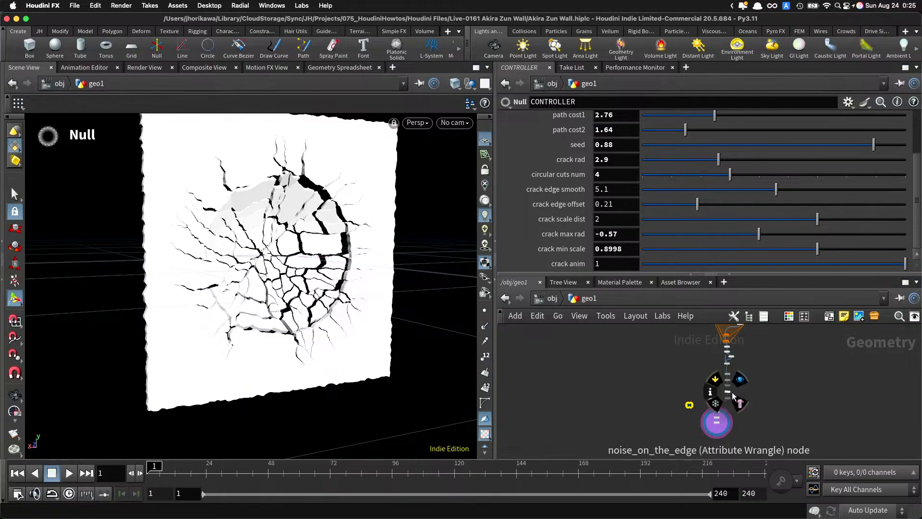
Step: Examine the thickened crater pieces from an oblique angle, from the front, and close up at the crater's center
left_click_drag(367, 302, 269, 288, "alt")
right_click_drag(269, 289, 372, 280, "alt")
left_click_drag(372, 280, 182, 337, "alt")
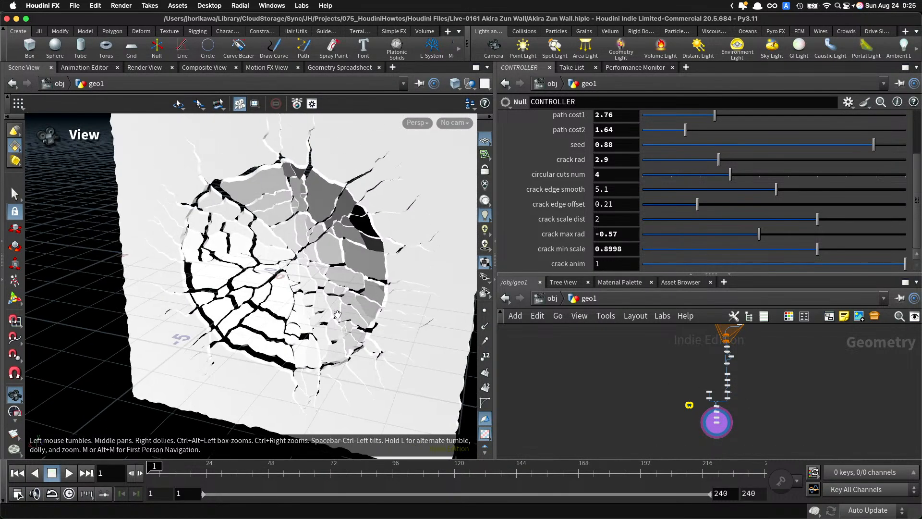
right_click_drag(181, 338, 269, 312, "alt")
left_click_drag(269, 312, 321, 344, "alt")
scroll(663, 371, "down", 1)
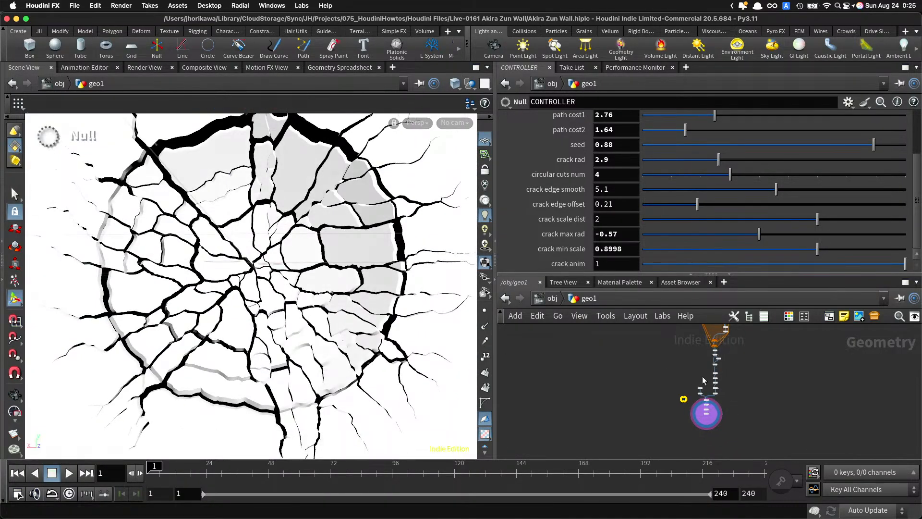
scroll(716, 394, "up", 5)
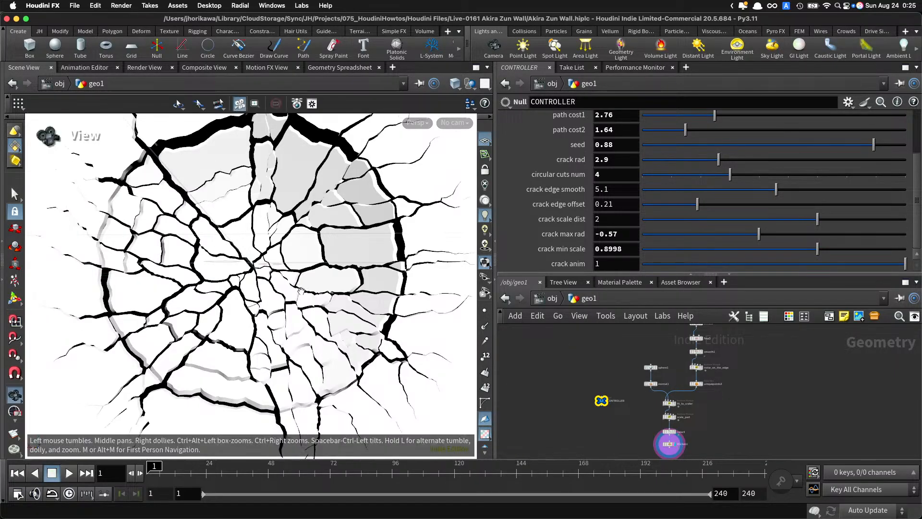
left_click_drag(304, 288, 309, 332, "alt")
right_click_drag(310, 331, 361, 291, "alt")
left_click_drag(361, 291, 366, 271, "alt")
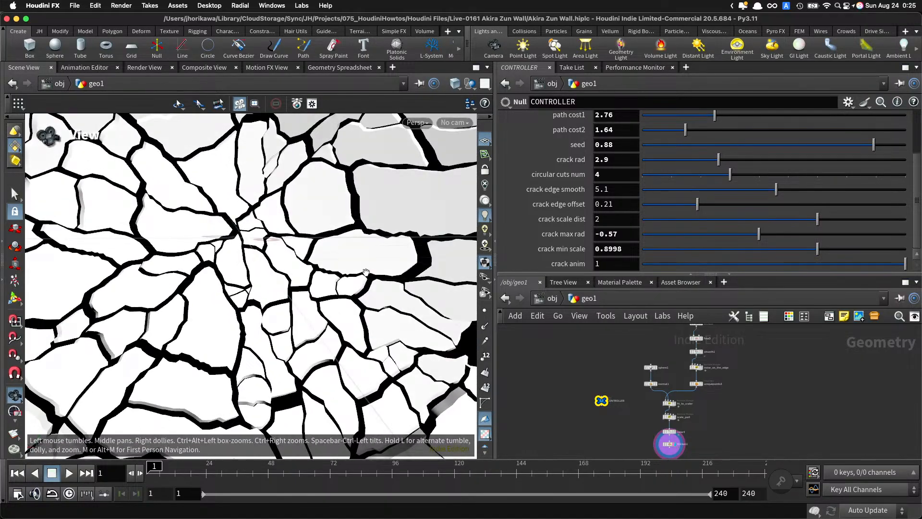
key("Return")
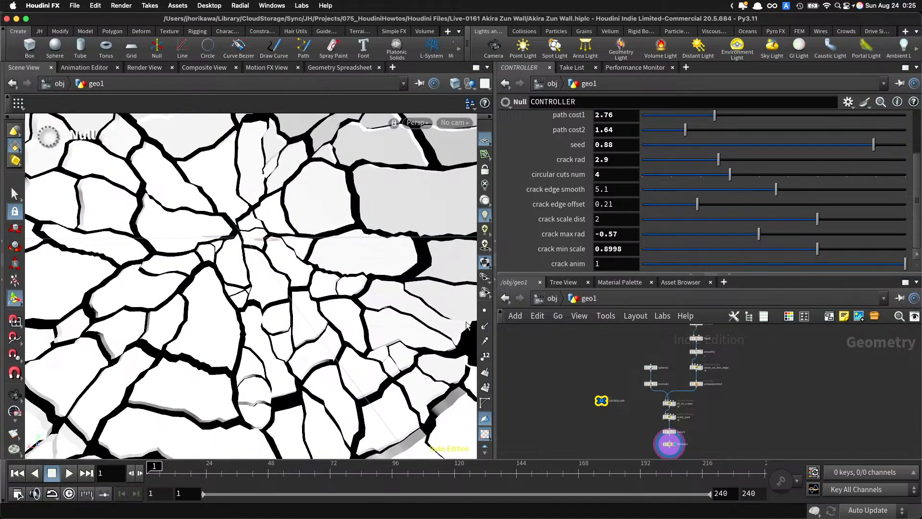
Step: Inspect the full crack pattern around the crater from the front, and check the piece thickness from a slight angle
scroll(645, 398, "up", 2)
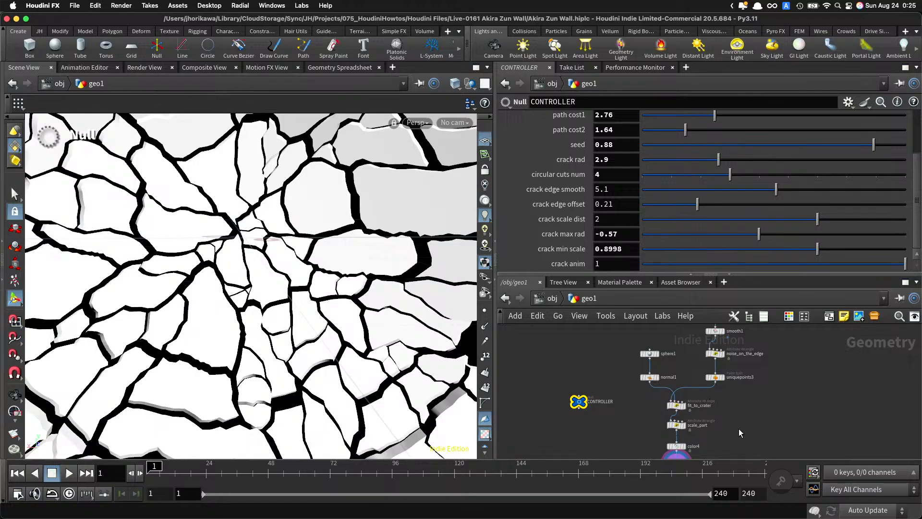
key("Escape")
left_click_drag(399, 330, 307, 296)
right_click_drag(307, 297, 361, 283)
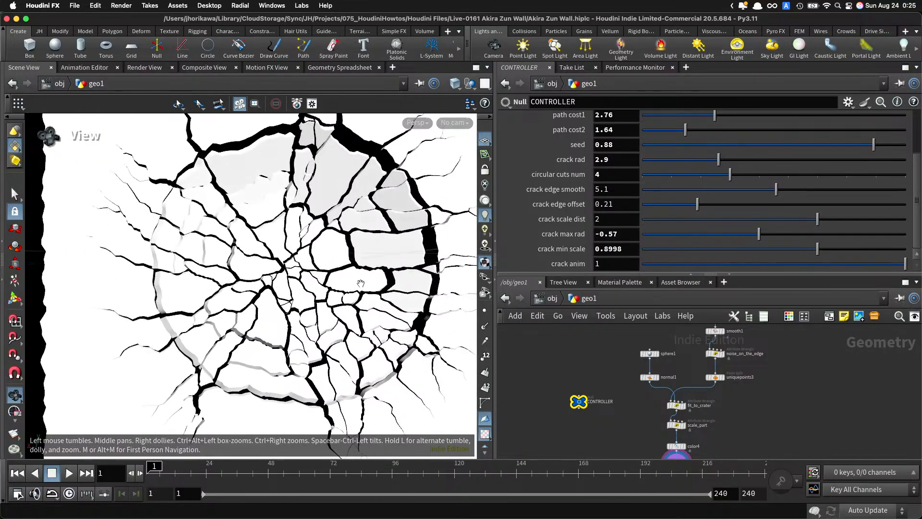
left_click_drag(360, 283, 361, 291)
key("Return")
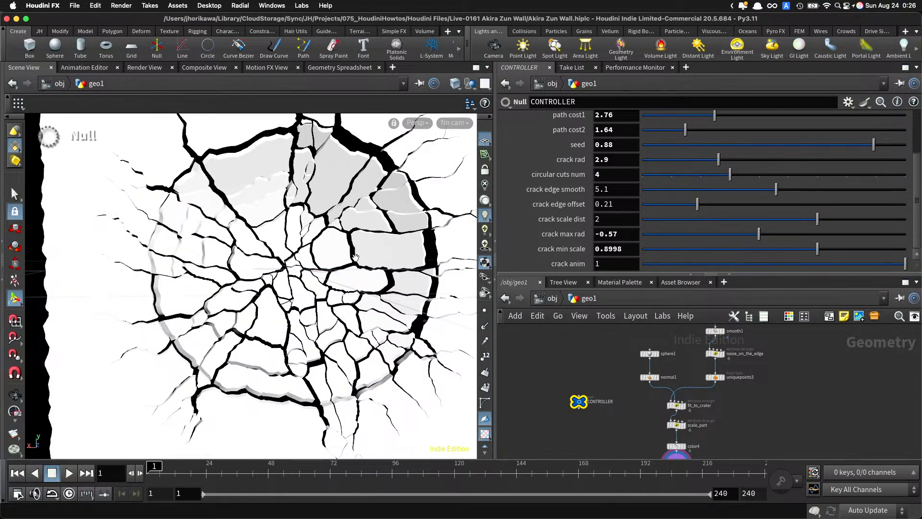
mouse_move(353, 255)
left_mouse_down("alt")
mouse_move(406, 256)
mouse_move(377, 251)
mouse_move(368, 264)
left_mouse_up("alt")
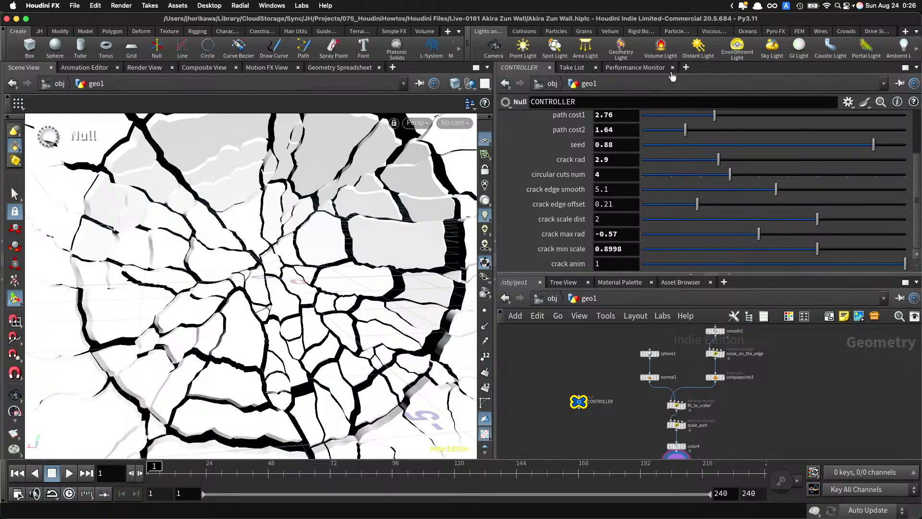
Step: Open the parameter interface editor for CONTROLLER, allow linking parameters from outside the subnet, and add thicken1's Depth after crack anim
left_click(848, 102)
left_click(845, 115)
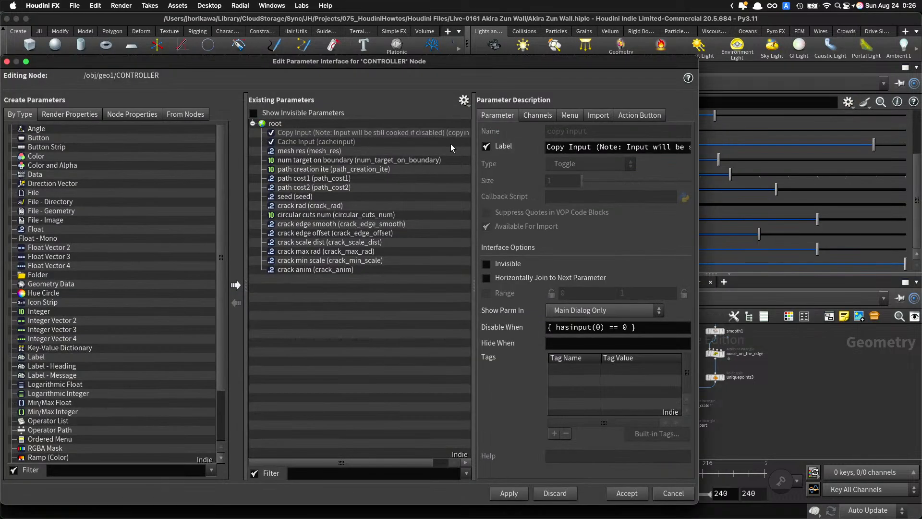
left_click_drag(514, 61, 273, 81)
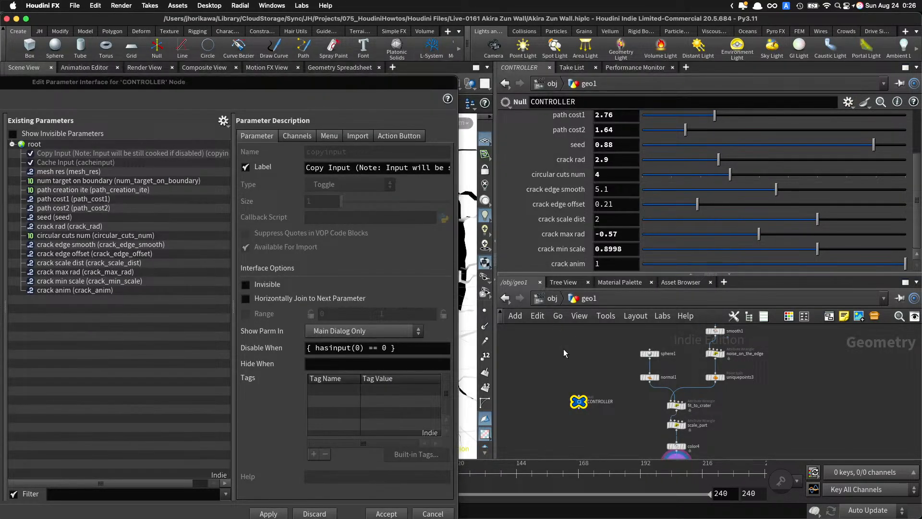
scroll(620, 377, "up", 3)
middle_click_drag(619, 377, 669, 455)
left_click_drag(661, 435, 619, 393)
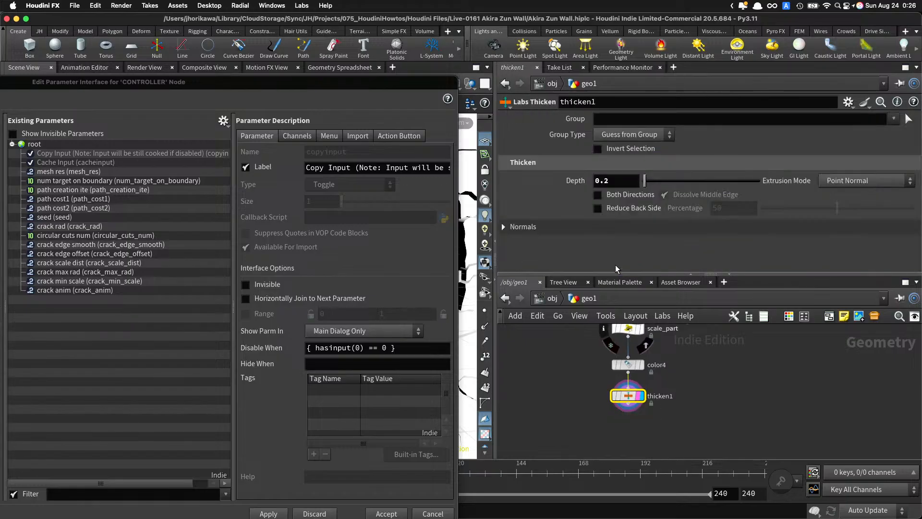
left_click(224, 121)
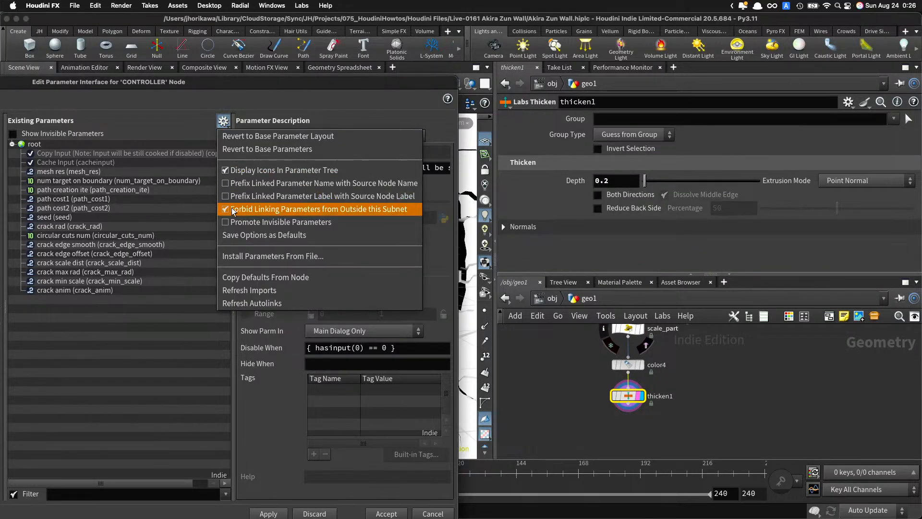
left_click(232, 208)
left_click_drag(580, 180, 155, 311)
Step: Name the added depth parameter wall_thickness and label it "wall thickness"
left_click(338, 169)
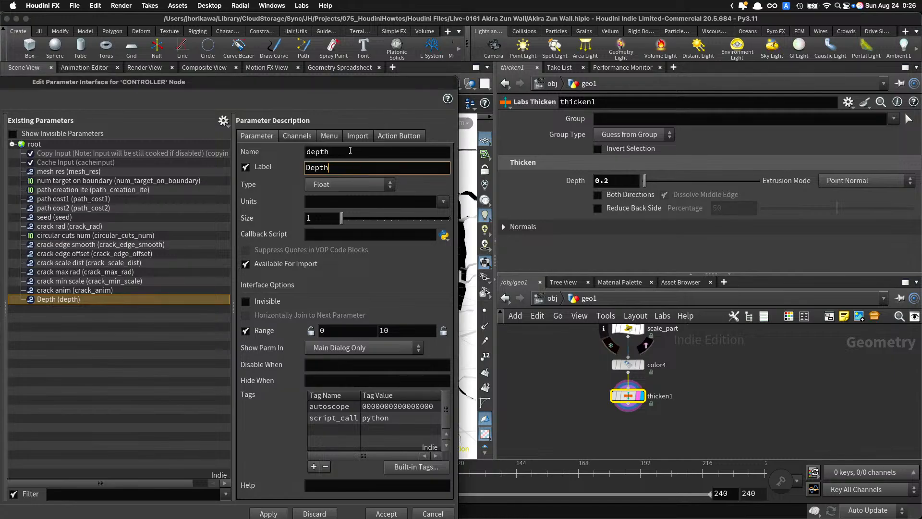
left_click_drag(351, 151, 273, 152)
type("fwall")
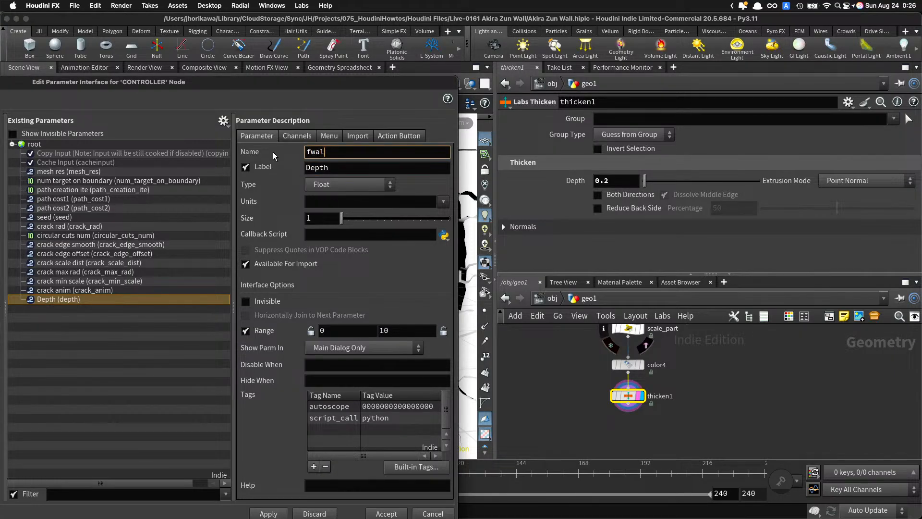
key("BackSpace")
key("BackSpace")
key("BackSpace")
key("BackSpace")
key("BackSpace")
type("wall_thickness")
key("Tab")
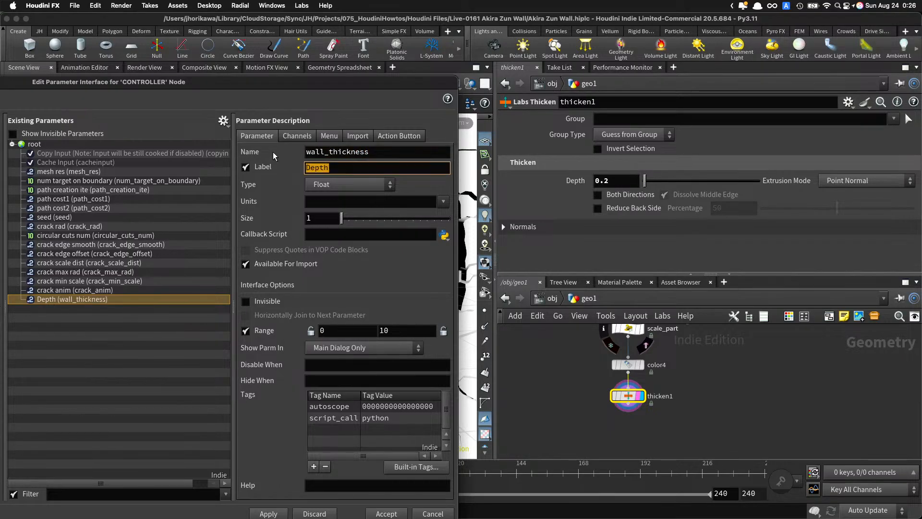
type("wall thicknes")
key("BackSpace")
key("BackSpace")
type("s")
key("BackSpace")
type("ess")
key("Return")
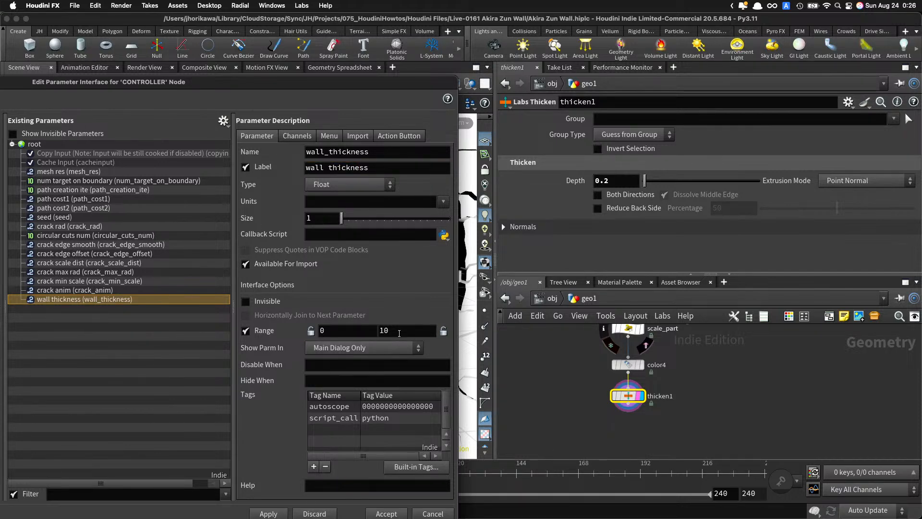
Step: Set the wall thickness parameter's range maximum to 1 and accept the interface changes
double_click(383, 330)
type("1")
left_click(281, 512)
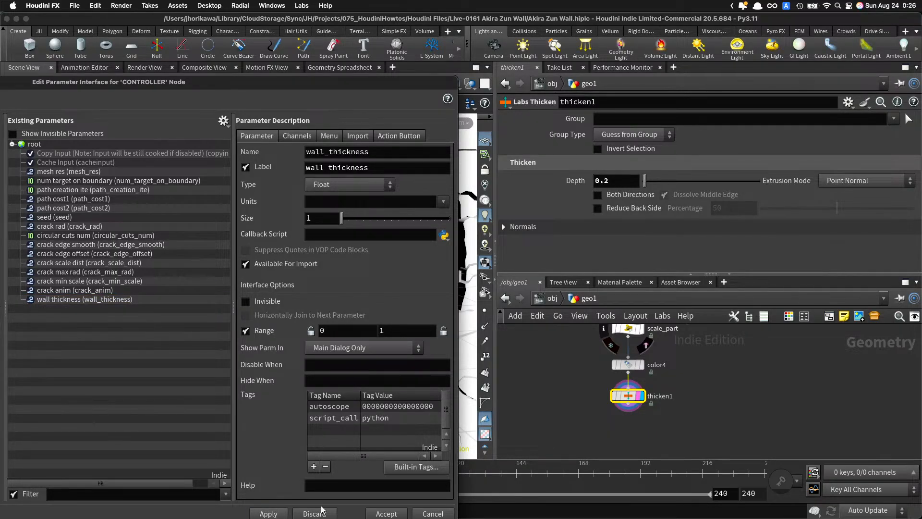
left_click(387, 513)
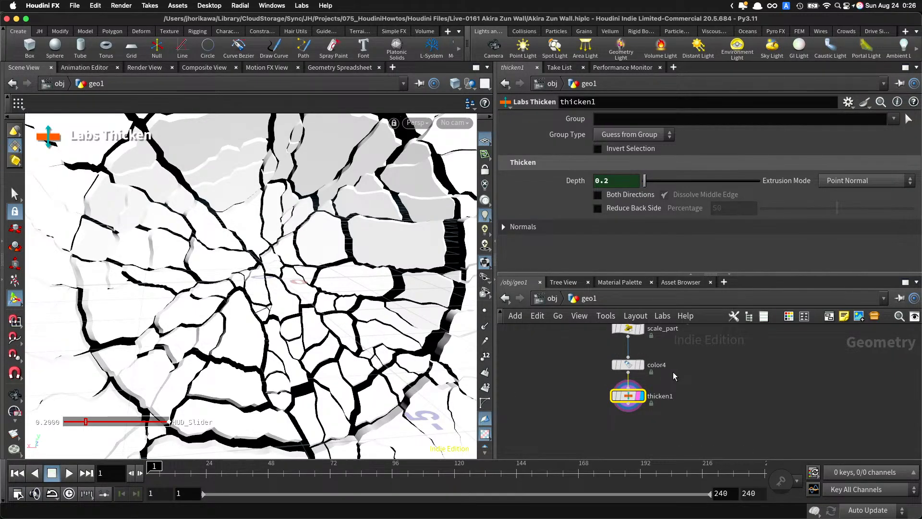
Step: Examine the path cost settings of findshortestpath2, and compare them with the whole crack pattern on the wall from the front
scroll(699, 393, "down", 5)
scroll(711, 409, "up", 5)
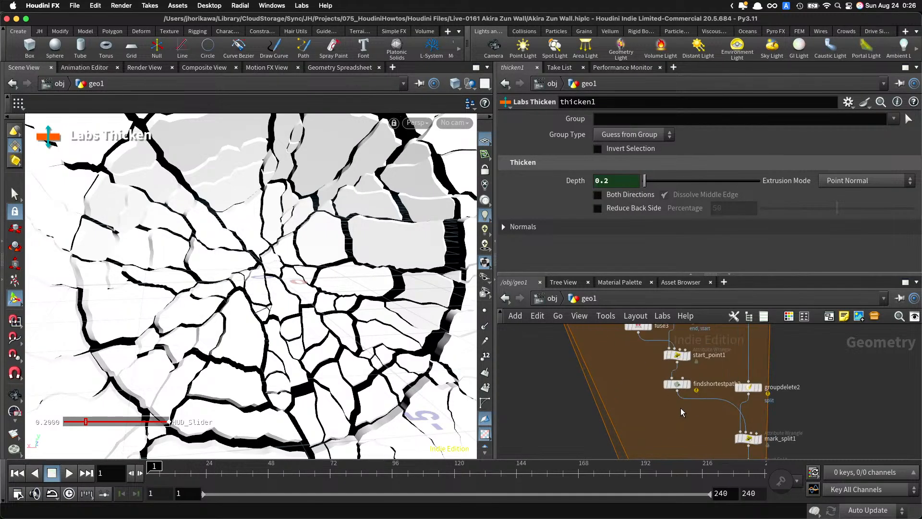
scroll(680, 407, "up", 3)
left_click_drag(803, 393, 829, 403)
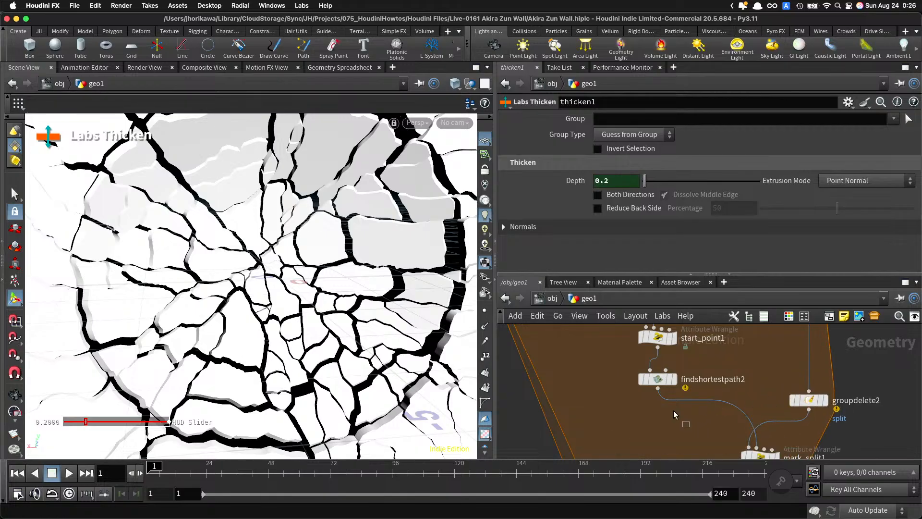
left_click(657, 379)
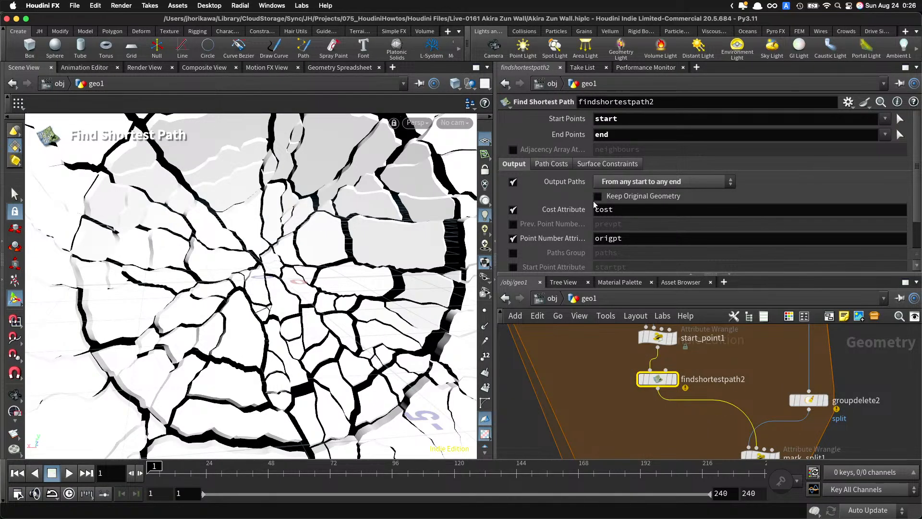
left_click(555, 164)
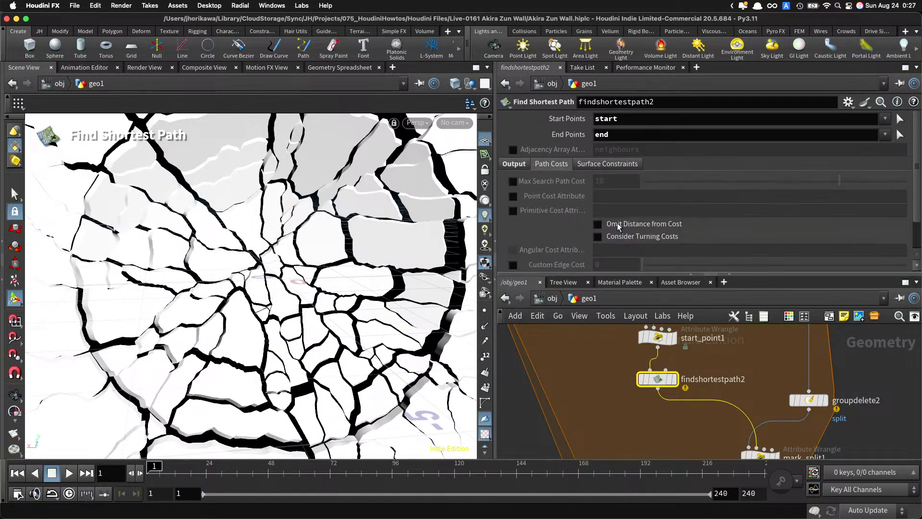
mouse_move(668, 345)
scroll(675, 382, "down", 3)
scroll(678, 391, "up", 3)
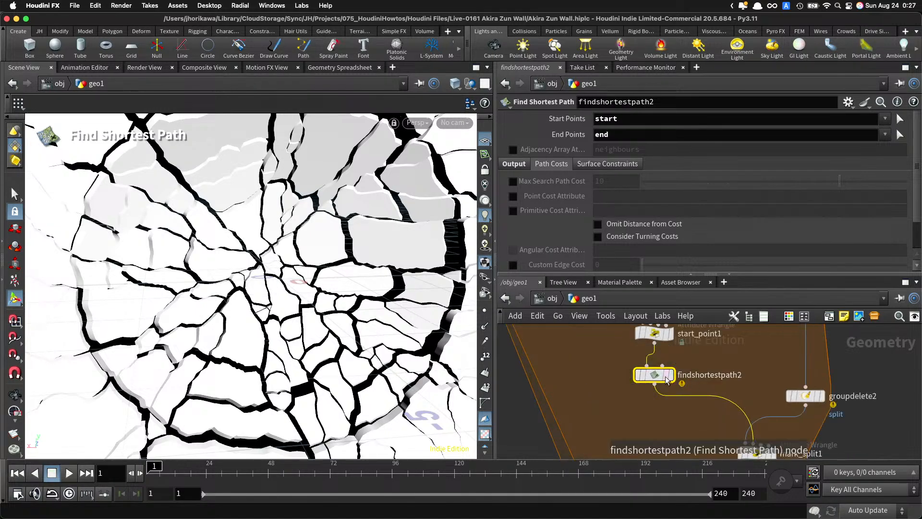
right_click_drag(411, 273, 284, 292, "alt")
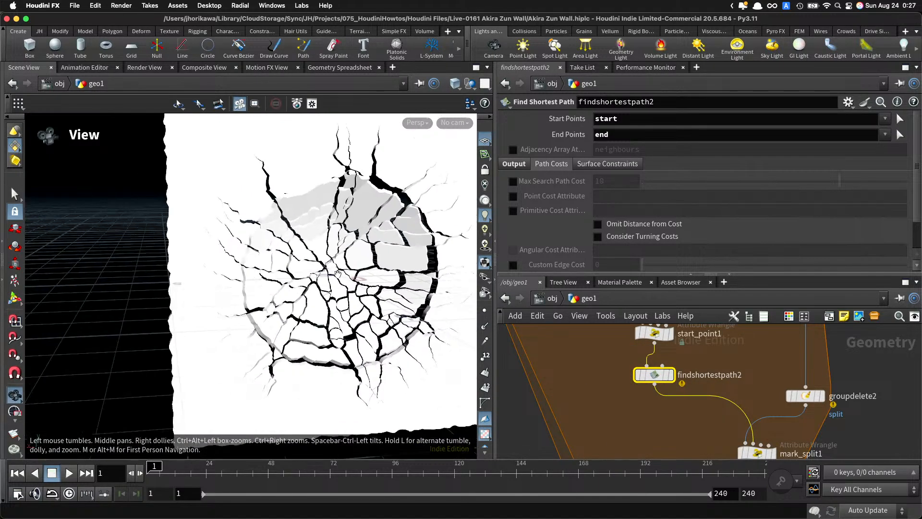
left_click_drag(337, 274, 367, 263, "alt")
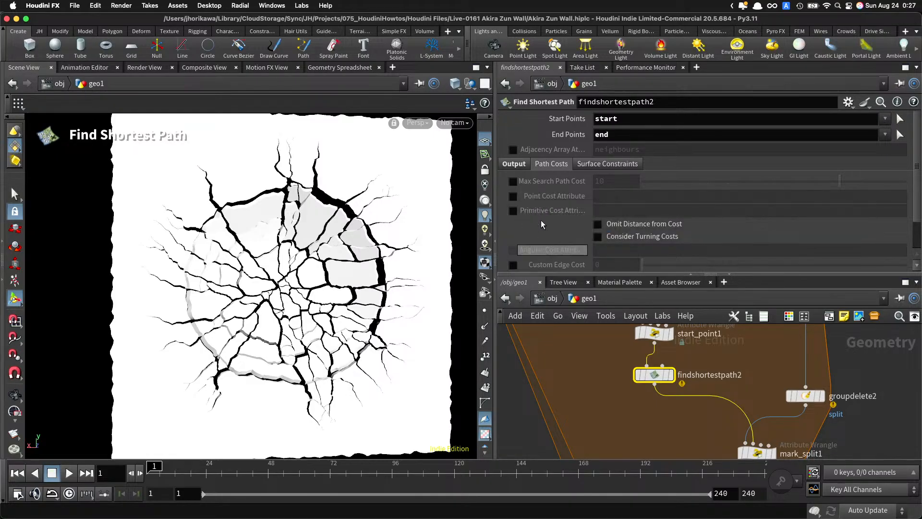
Step: Select the sphere1 node above normal1 to show its parameters
scroll(625, 379, "down", 2)
middle_click_drag(629, 421, 683, 392)
mouse_move(375, 332)
left_mouse_down("alt")
mouse_move(476, 325)
mouse_move(365, 327)
left_mouse_up("alt")
scroll(586, 399, "down", 5)
scroll(578, 392, "up", 4)
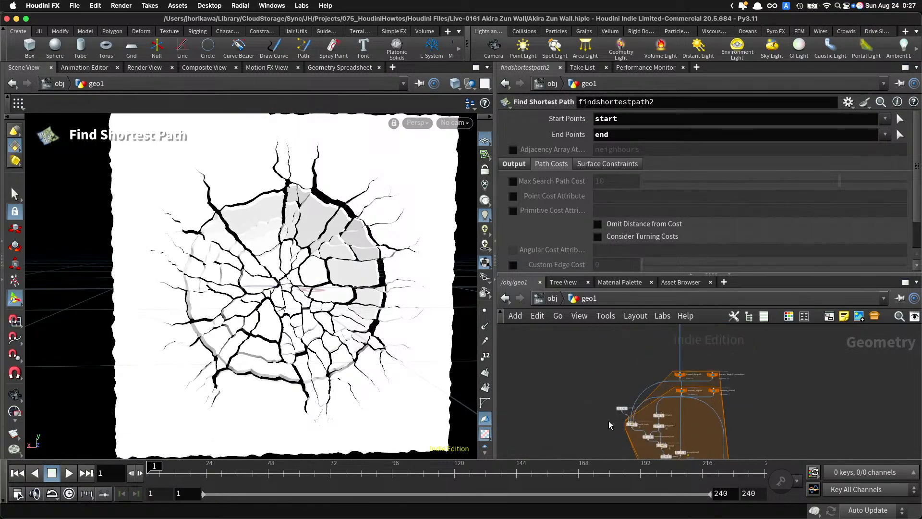
scroll(593, 392, "down", 3)
scroll(620, 393, "up", 8)
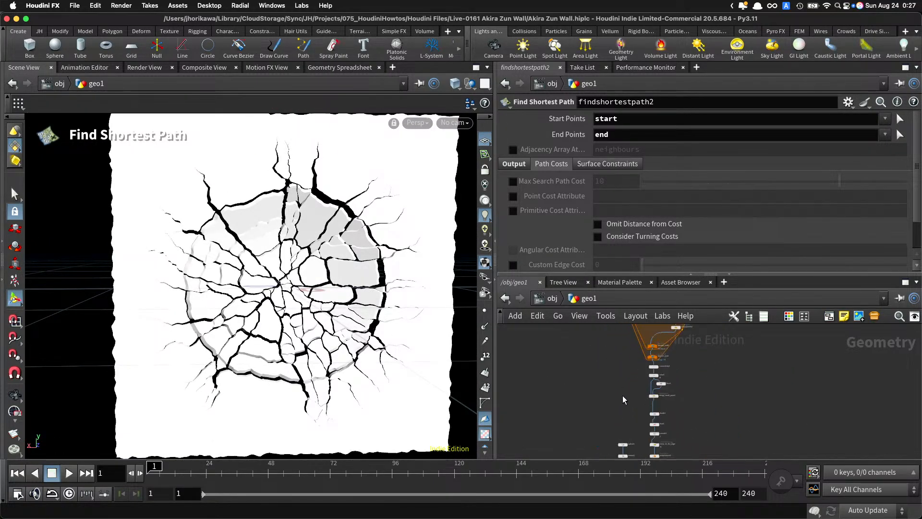
scroll(639, 358, "up", 3)
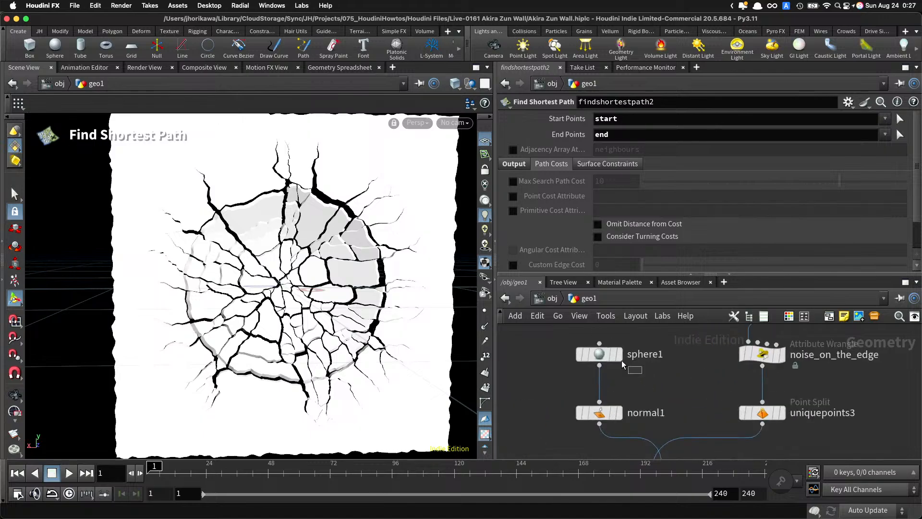
left_click(598, 349)
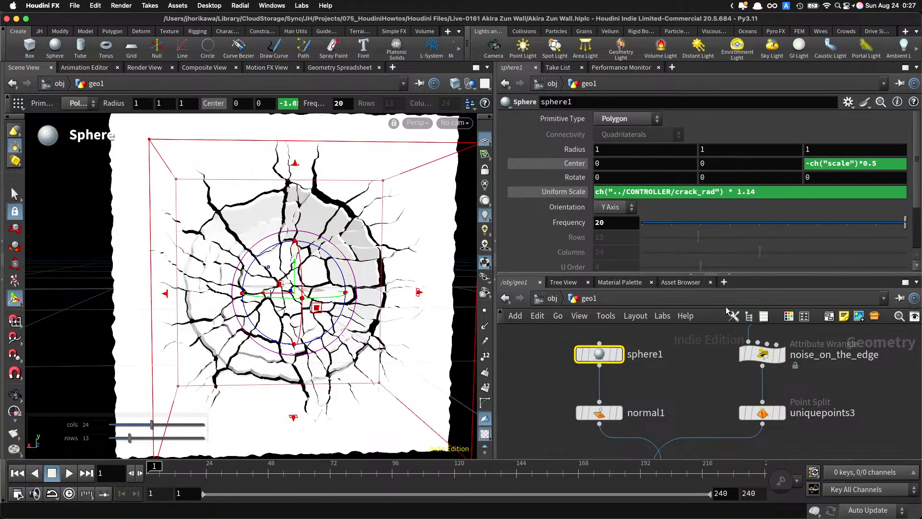
left_click(872, 164)
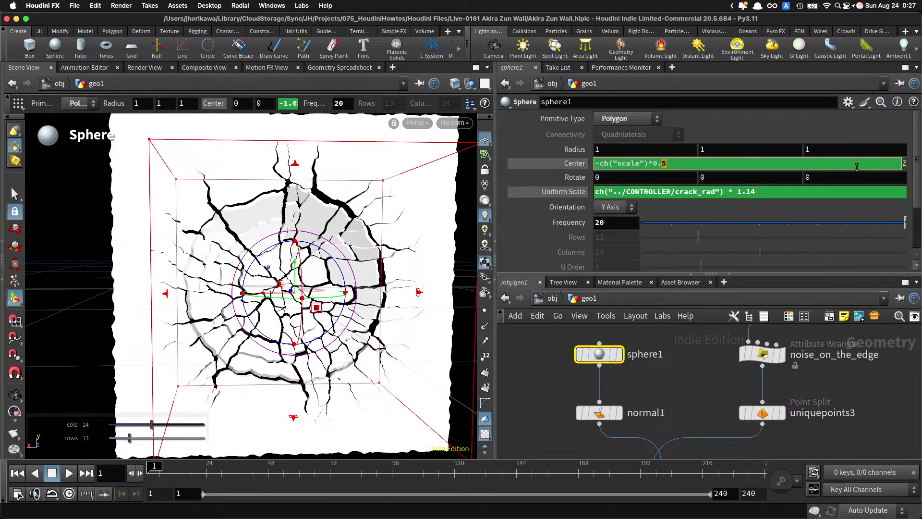
middle_click_drag(380, 222, 386, 213)
left_click_drag(387, 215, 356, 226)
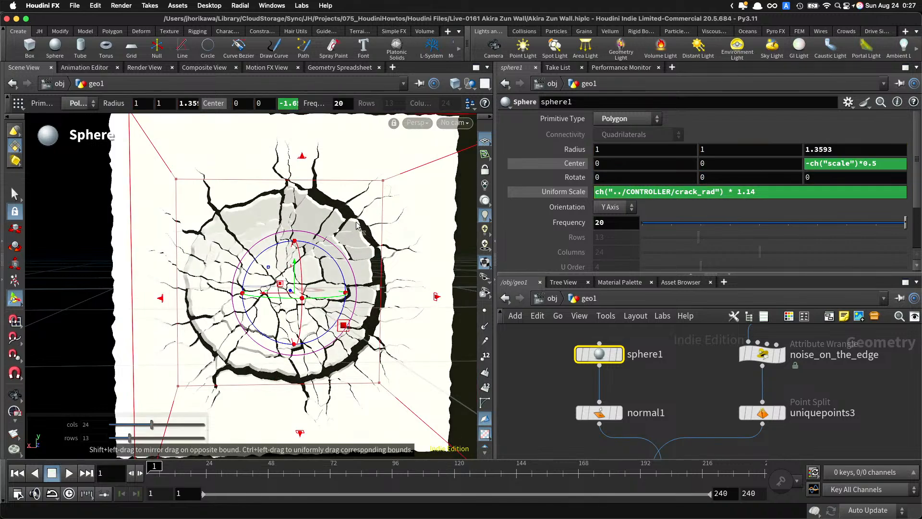
key("ctrl+z")
key("Escape")
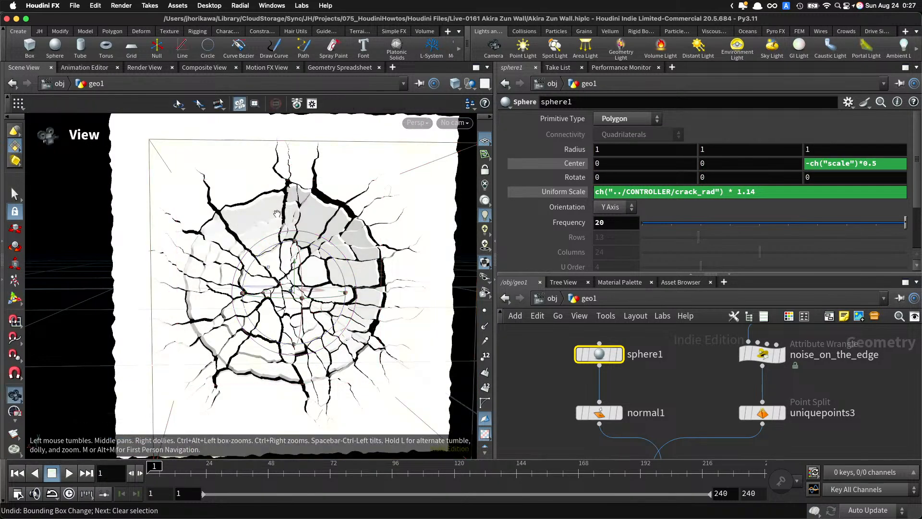
Step: Try -ch("scale")*0.2 as sphere1's Center Z, check the crater depth from the side and front, and restore the factor to 0.5
left_click_drag(277, 213, 301, 205)
key("Return")
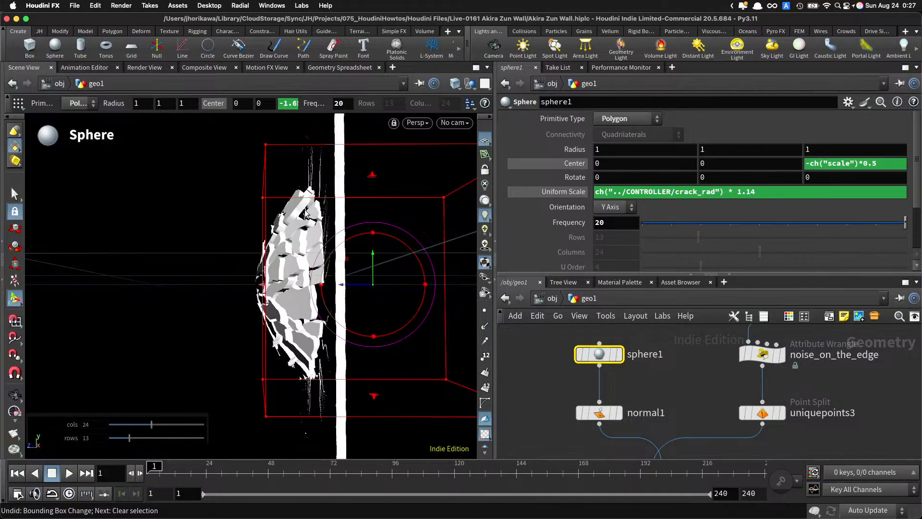
left_click_drag(294, 313, 286, 301, "alt")
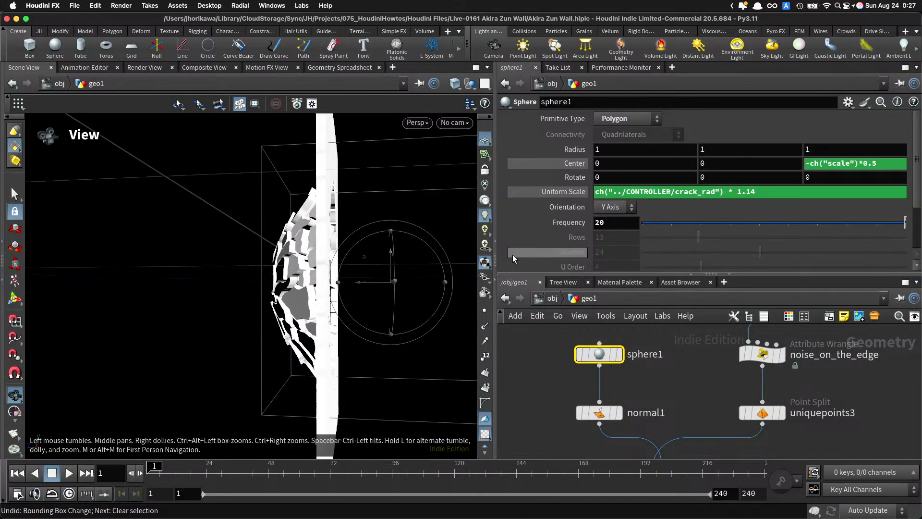
double_click(874, 166)
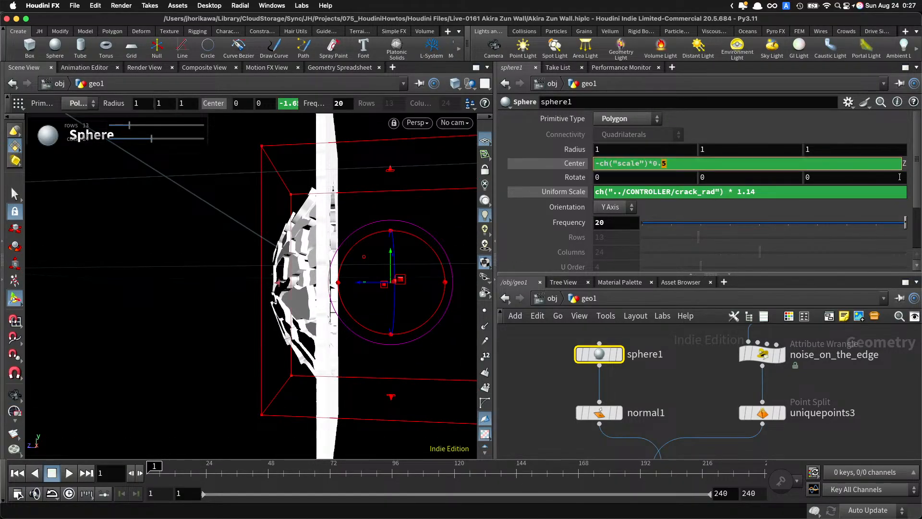
key("Return")
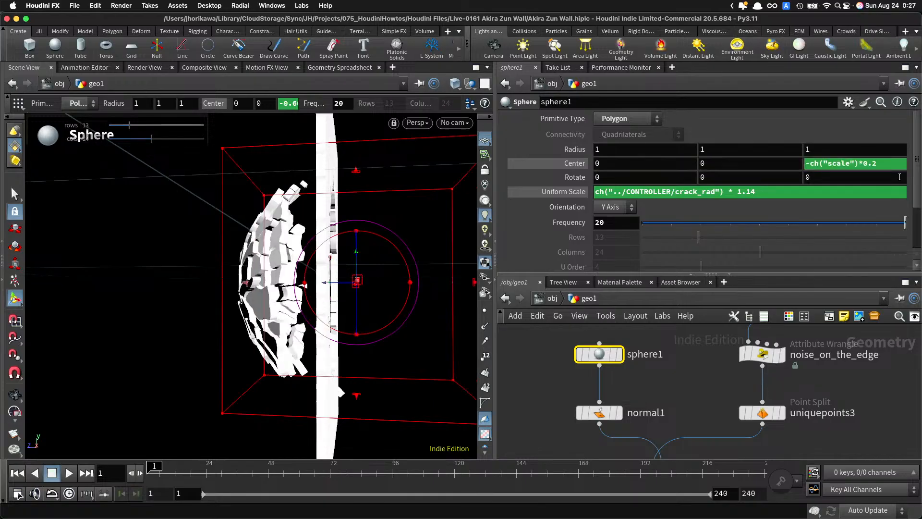
left_click_drag(384, 202, 125, 234, "alt")
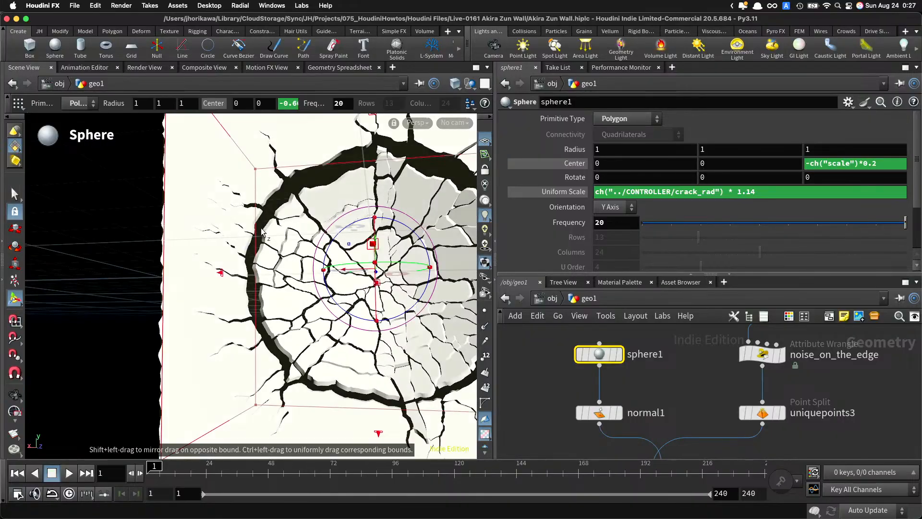
left_click_drag(298, 283, 299, 235, "alt")
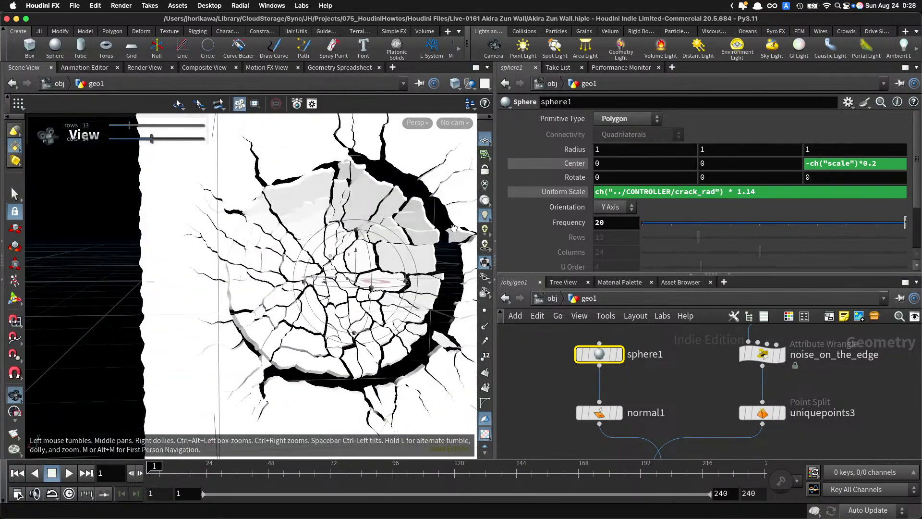
left_click(871, 163)
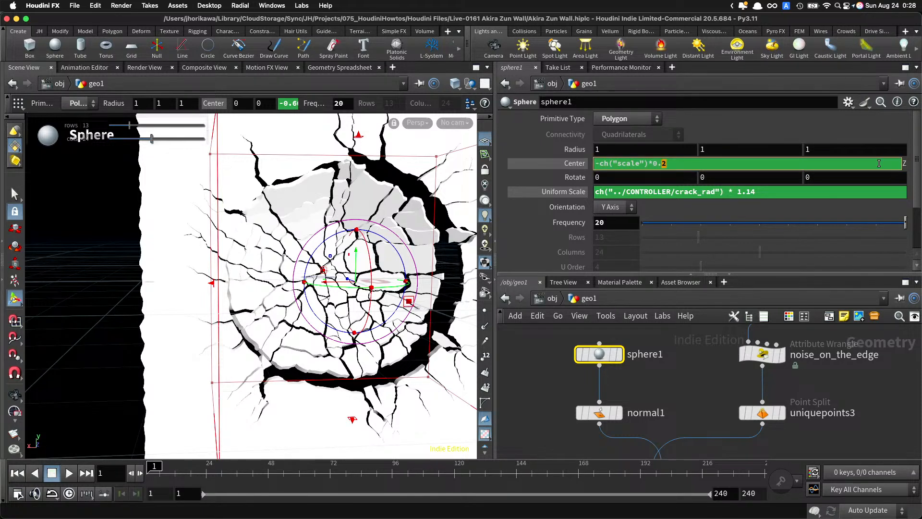
key("Return")
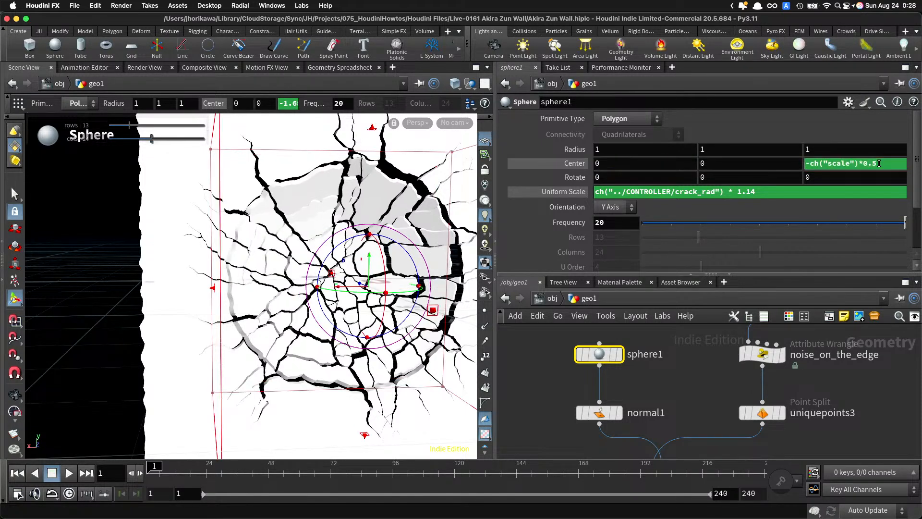
Step: Set sphere1's Center Z expression to -ch("scale")*0.8 and check the shallower crater at an angle
left_click(872, 163)
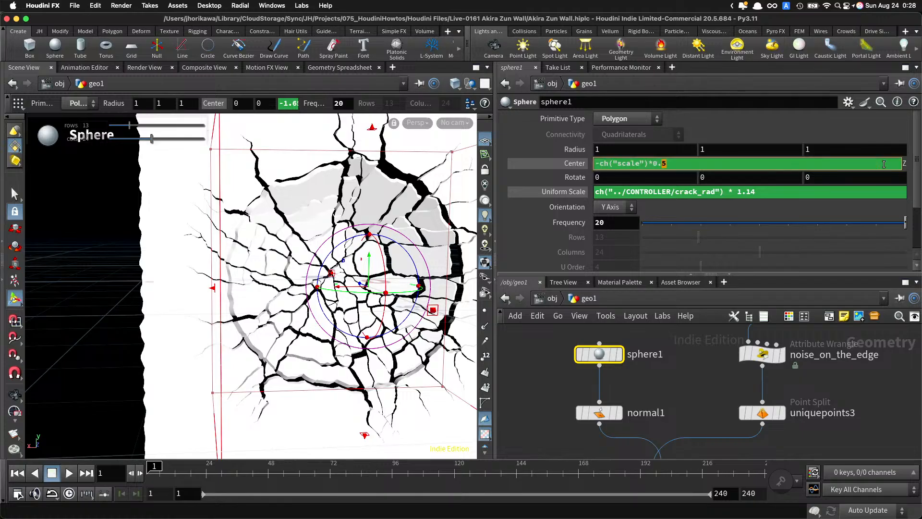
type("8")
key("Return")
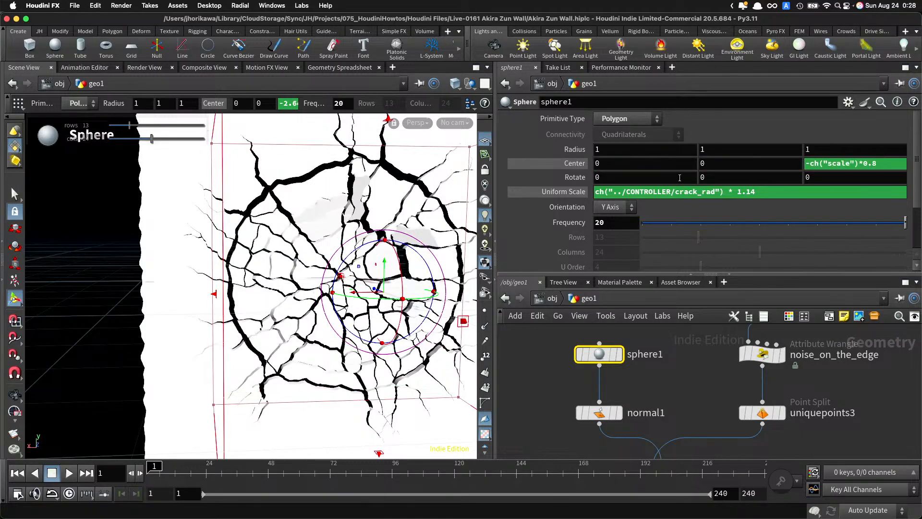
left_click_drag(349, 234, 411, 221, "alt")
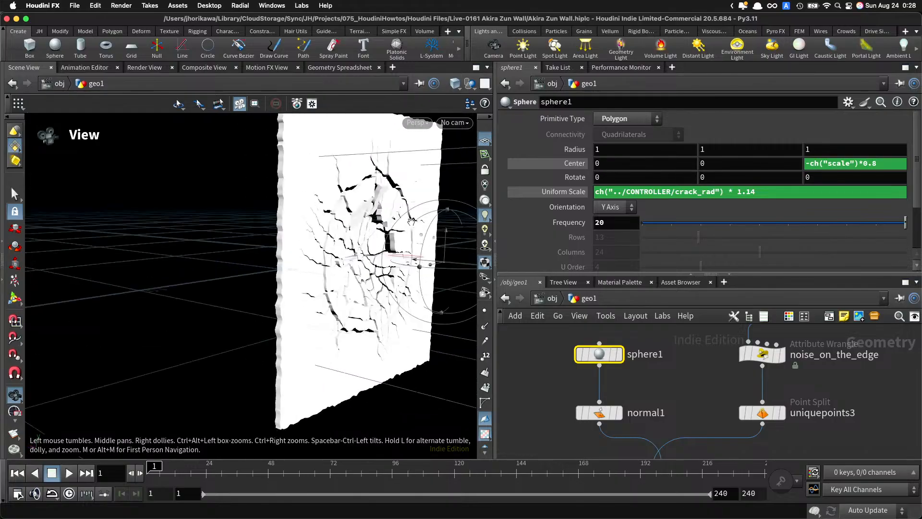
Step: Set sphere1's Center Z expression to -ch("scale")*0.5 and check the deeper crater from an angle and from farther away
key("Return")
left_click(885, 164)
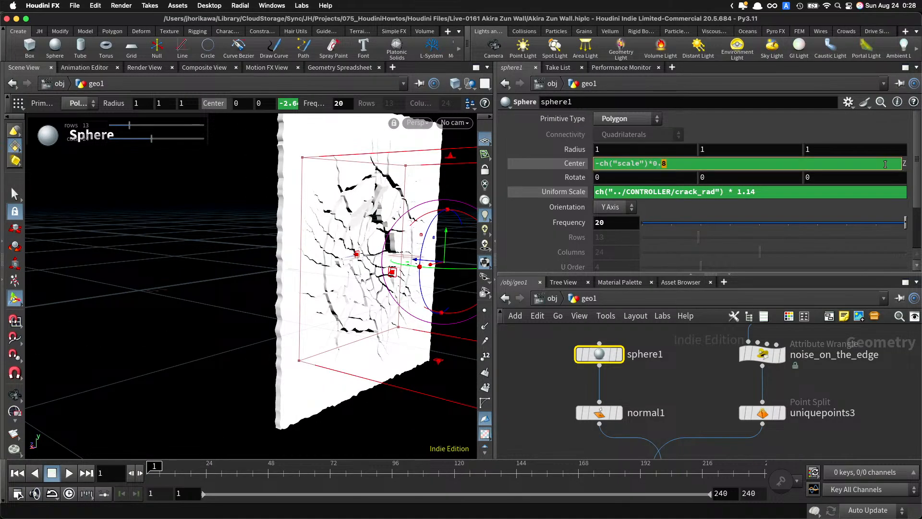
key("Return")
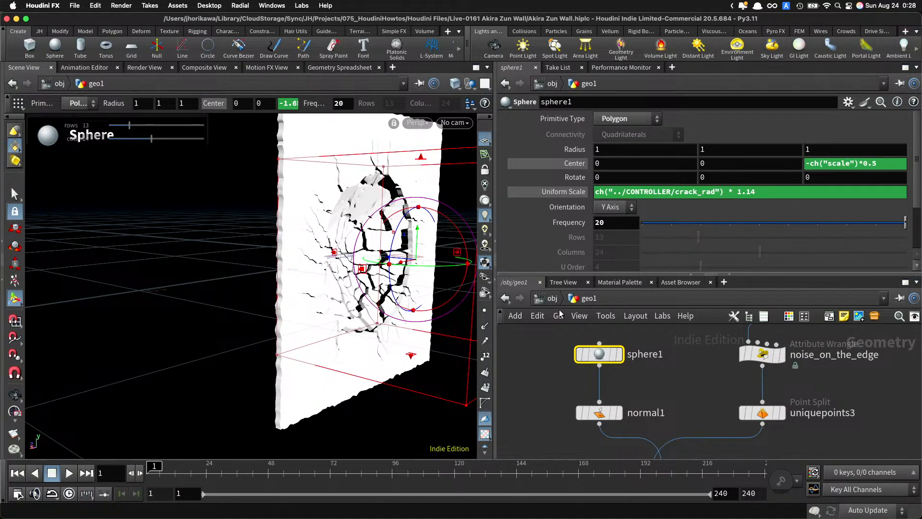
key("Escape")
left_click_drag(288, 259, 246, 282)
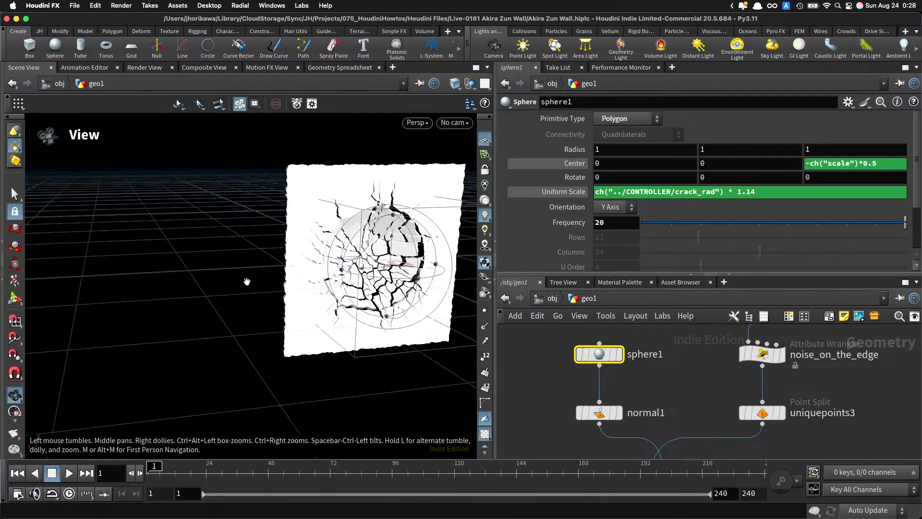
key("Return")
key("Escape")
right_click_drag(345, 313, 312, 288)
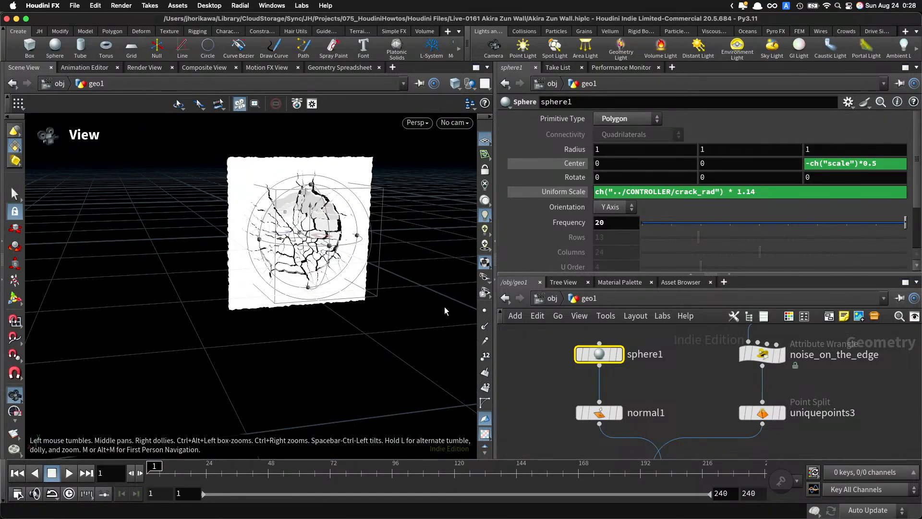
Step: Review the multipliers in sphere1's Center Z and Uniform Scale expressions, and examine the cracks on the wall up close
key("Return")
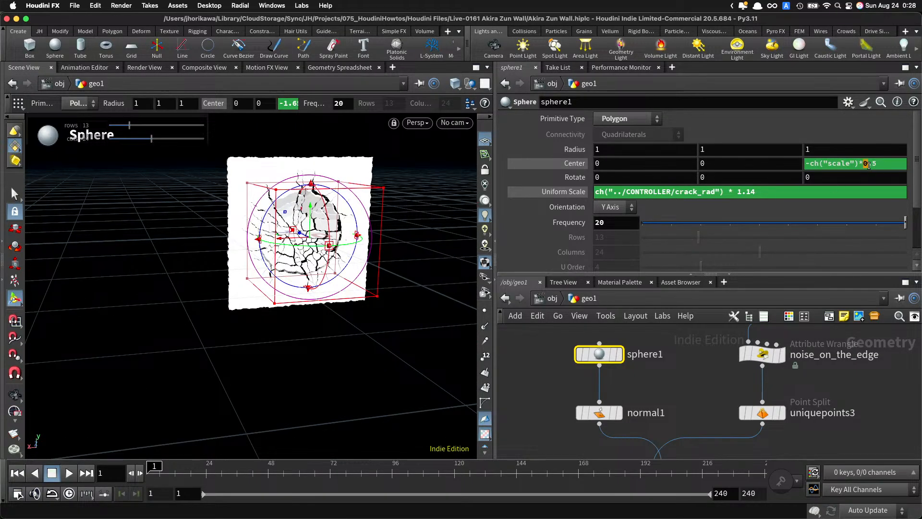
double_click(886, 164)
double_click(744, 191)
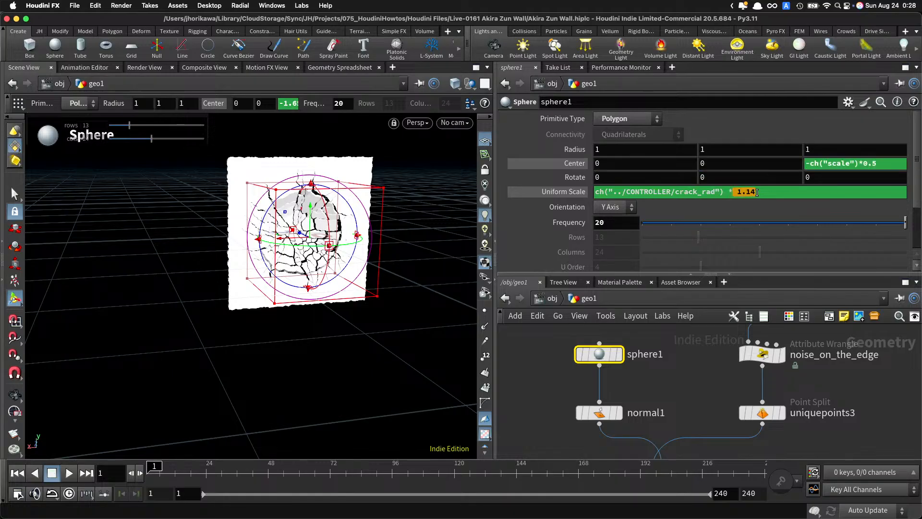
key("Return")
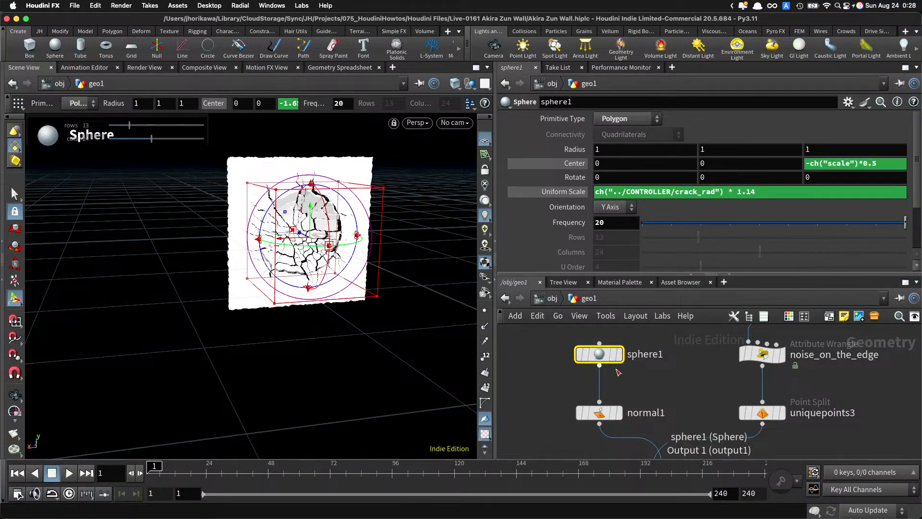
key("Escape")
left_click_drag(346, 293, 331, 263)
scroll(307, 264, "up", 5)
scroll(565, 369, "down", 4)
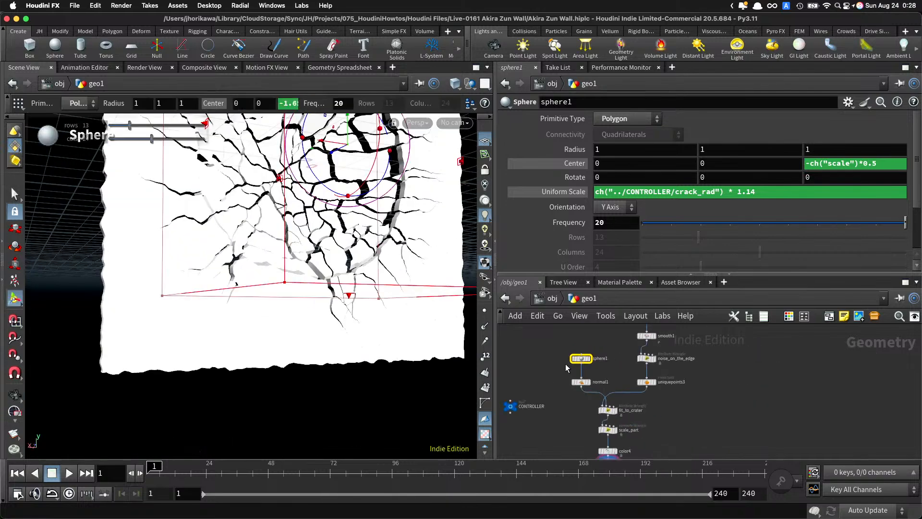
Step: Select the thicken1 node, inspect the thickened crater pieces from several angles, and save the scene
middle_click_drag(566, 368, 554, 320)
scroll(580, 437, "up", 3)
left_click(606, 414)
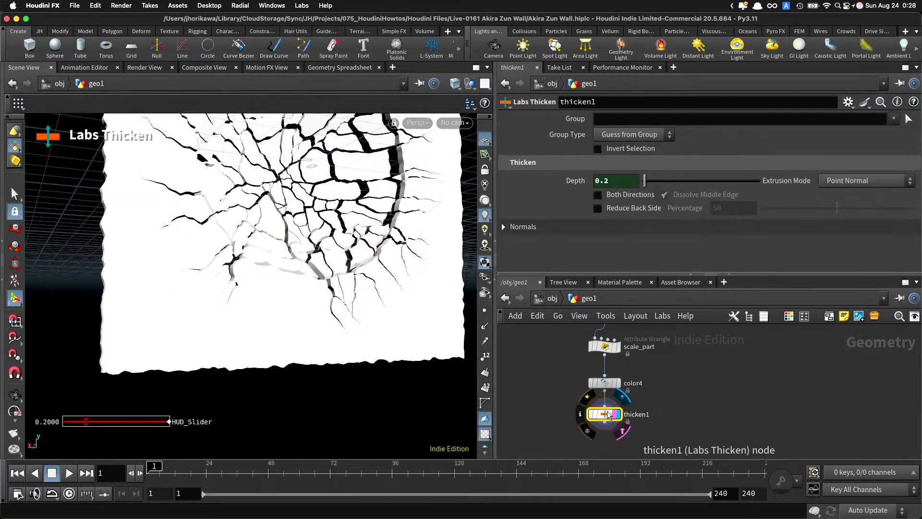
key("space")
left_click_drag(297, 192, 350, 214)
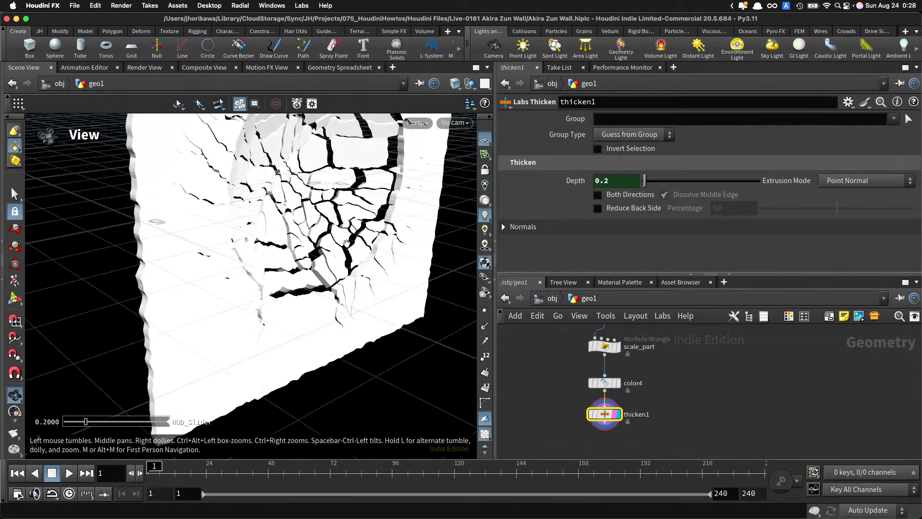
middle_click_drag(351, 213, 334, 310)
left_click_drag(333, 310, 307, 284)
key("super+s")
key("space")
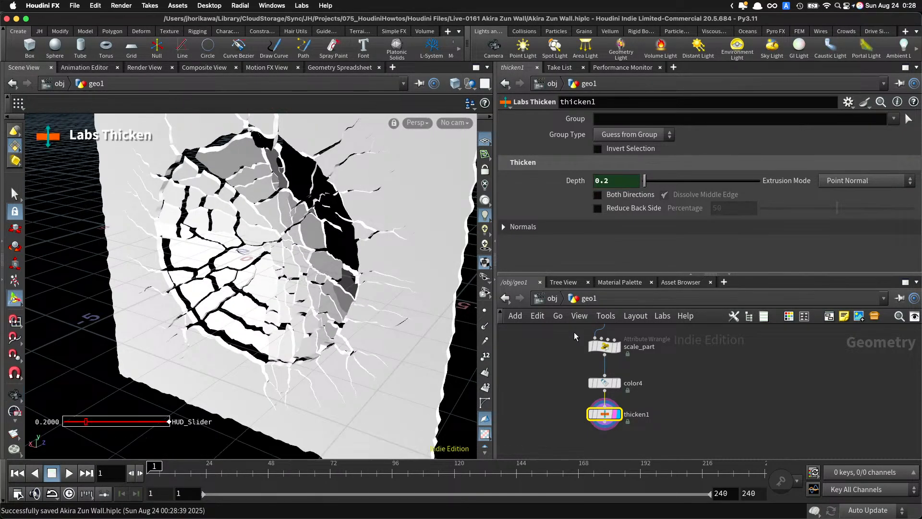
Step: Look over the whole geo1 network, from thicken1 and CONTROLLER up through the for-each blocks to merge_small_parts
scroll(716, 432, "down", 8)
scroll(713, 436, "down", 3)
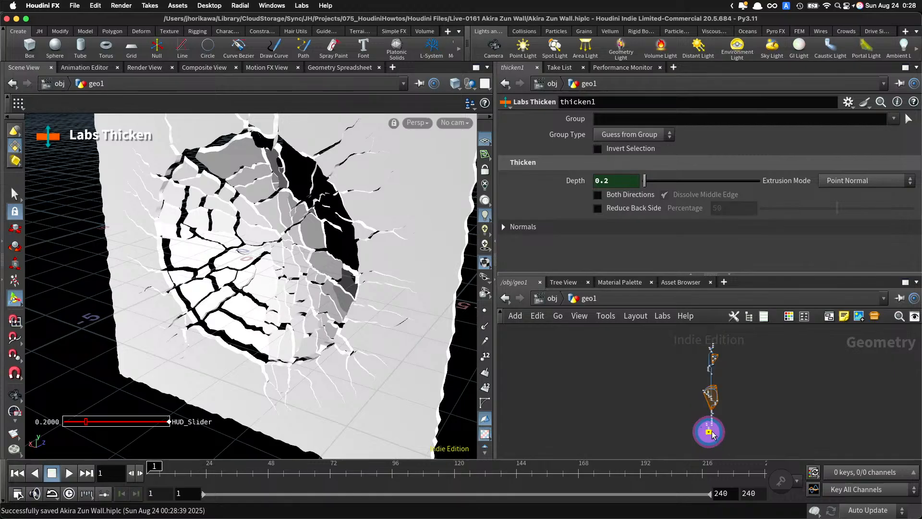
mouse_move(719, 367)
middle_mouse_down()
mouse_move(719, 419)
mouse_move(725, 375)
middle_mouse_up()
scroll(727, 402, "up", 2)
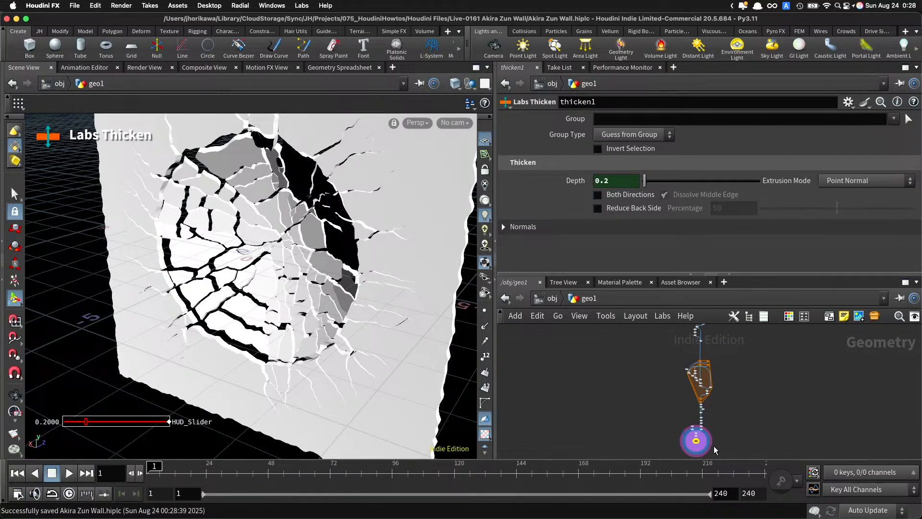
scroll(706, 447, "up", 5)
mouse_move(666, 429)
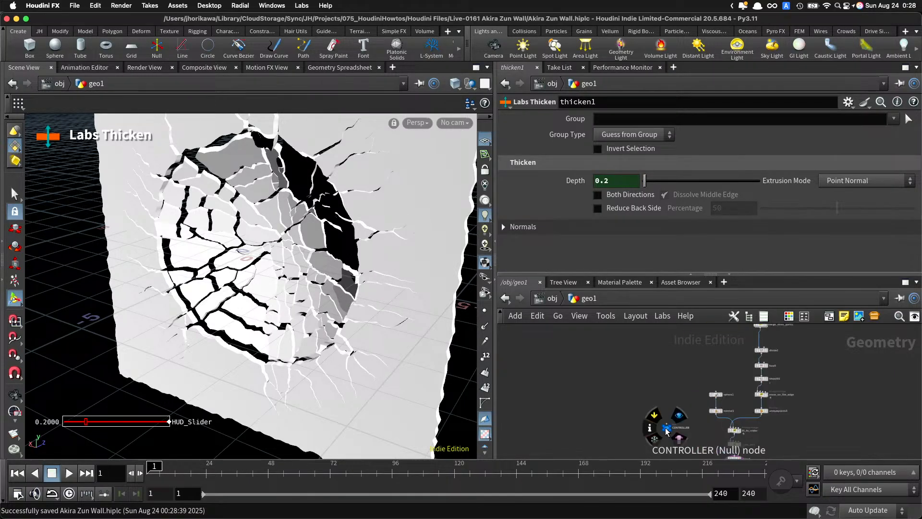
left_click_drag(667, 429, 681, 352)
scroll(682, 423, "down", 5)
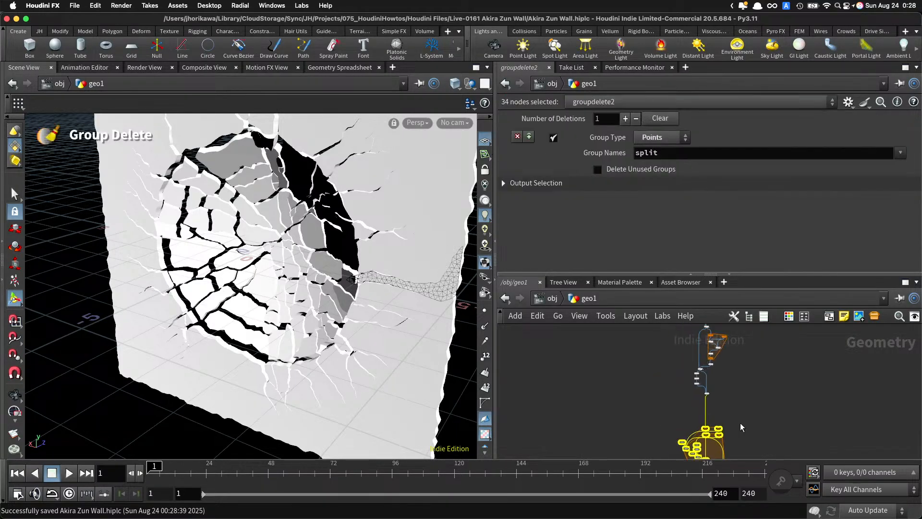
left_click_drag(668, 426, 668, 371)
scroll(666, 397, "up", 8)
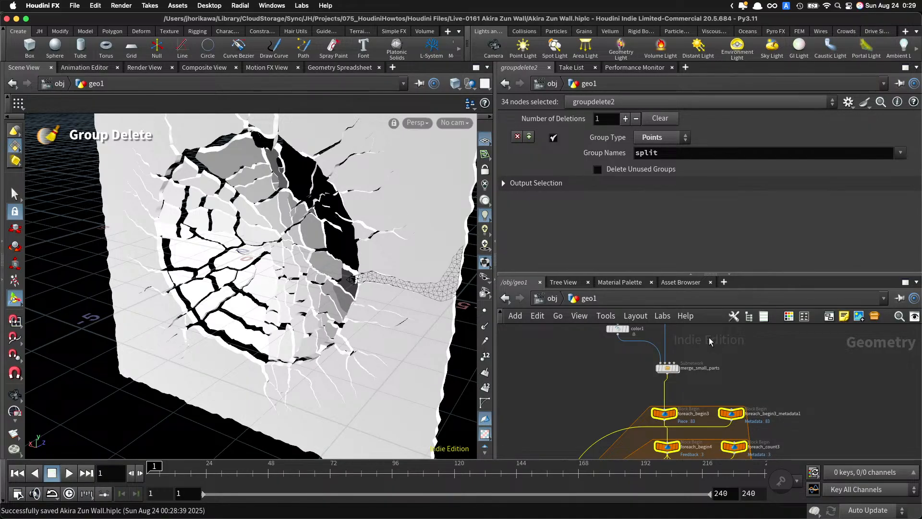
left_click(705, 350)
scroll(707, 350, "down", 6)
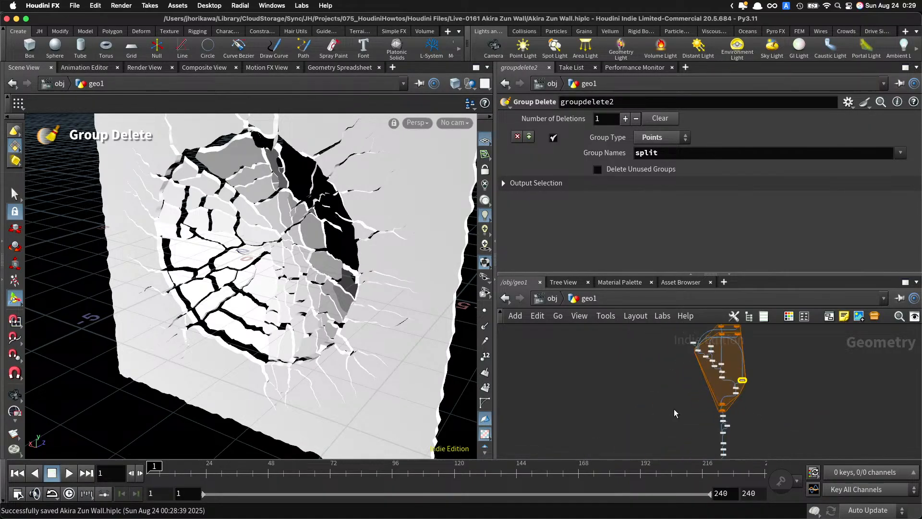
Step: Switch the viewport shading to Smooth Wire Shaded and view the whole cracked wall at an angle
left_click(416, 122)
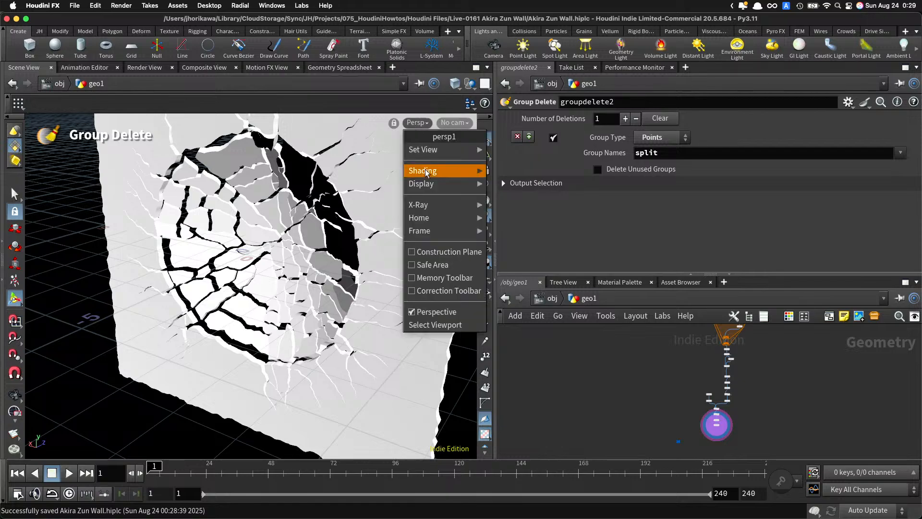
mouse_move(427, 170)
left_click(563, 302)
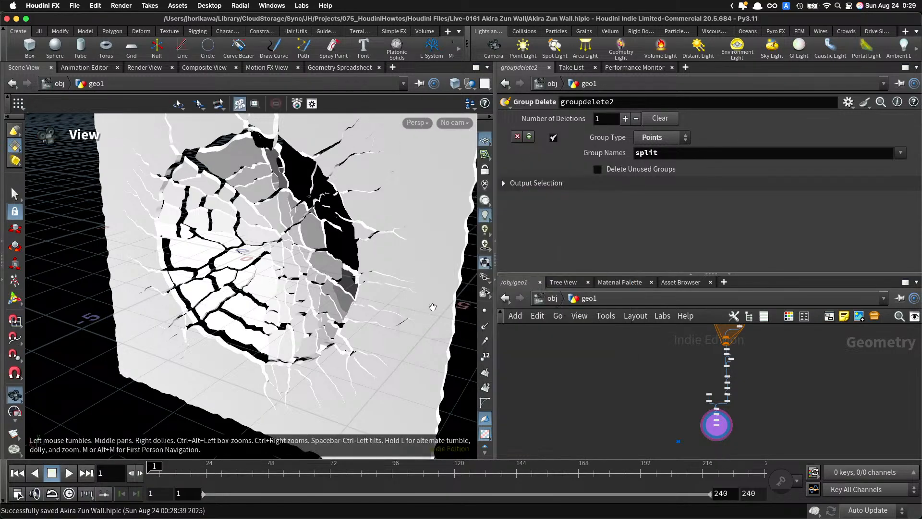
left_click(417, 123)
mouse_move(428, 170)
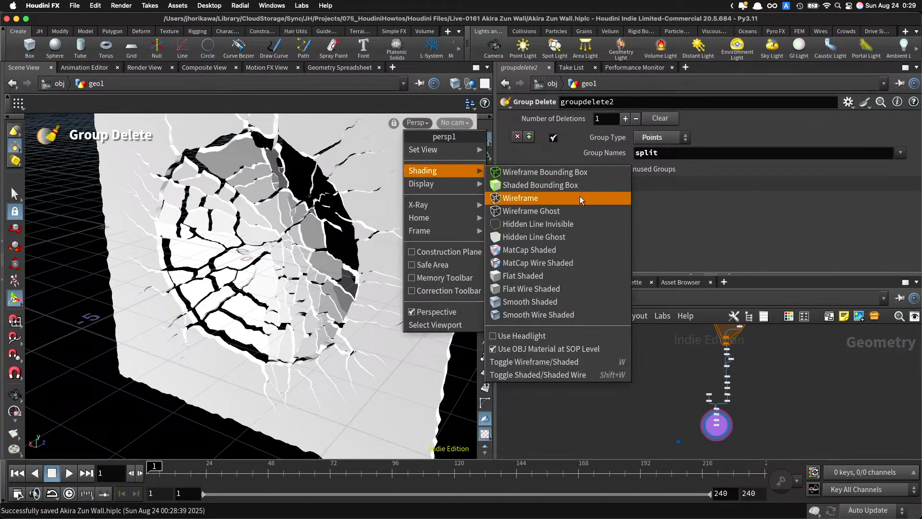
left_click(565, 315)
mouse_move(400, 292)
left_mouse_down("alt")
mouse_move(403, 253)
mouse_move(342, 262)
mouse_move(288, 255)
left_mouse_up("alt")
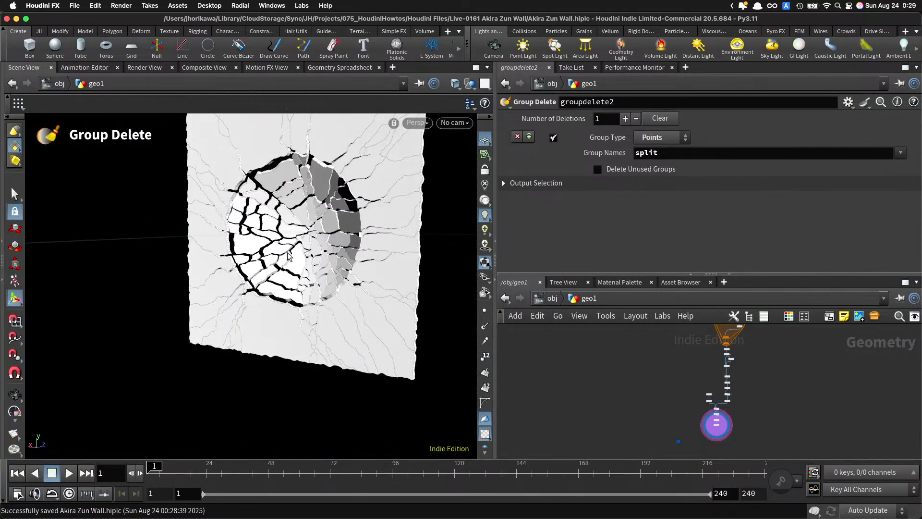
Step: Save the scene and examine the outlined crater pieces up close
key("super+s")
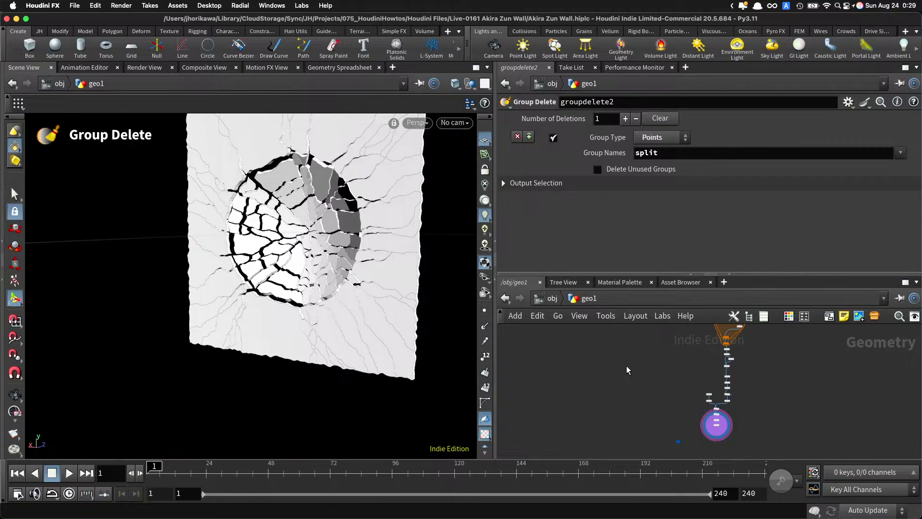
middle_click_drag(626, 366, 616, 395)
right_click_drag(384, 255, 418, 312, "alt")
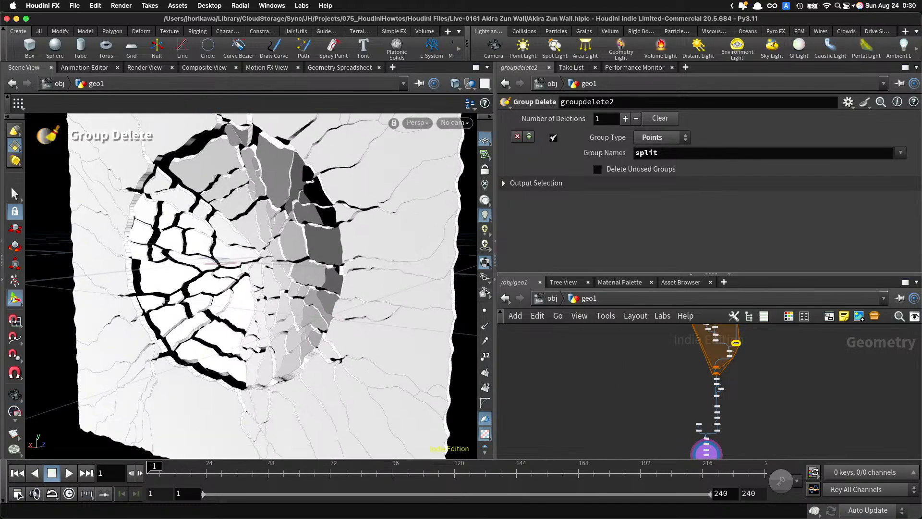